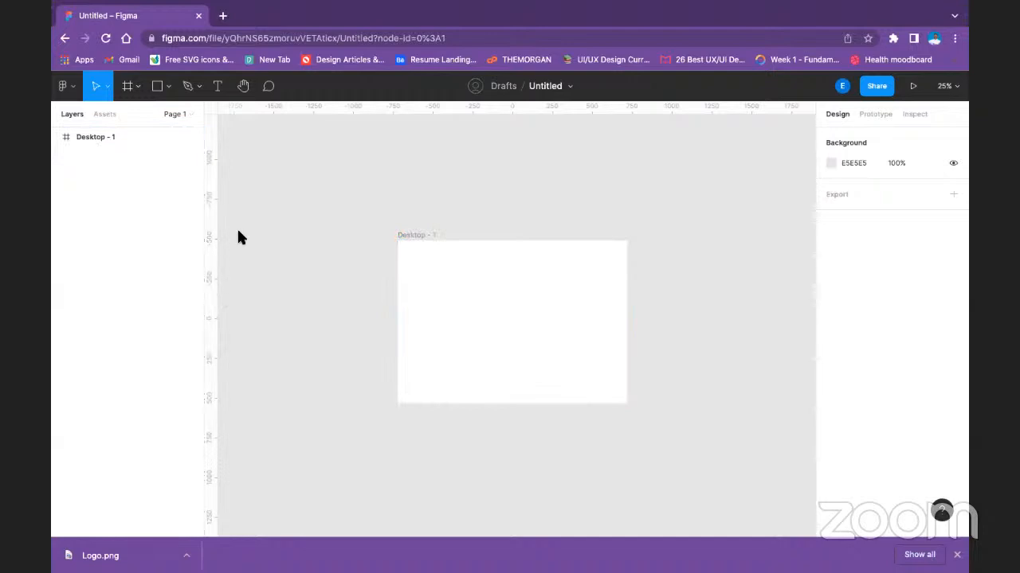
left_click(486, 275)
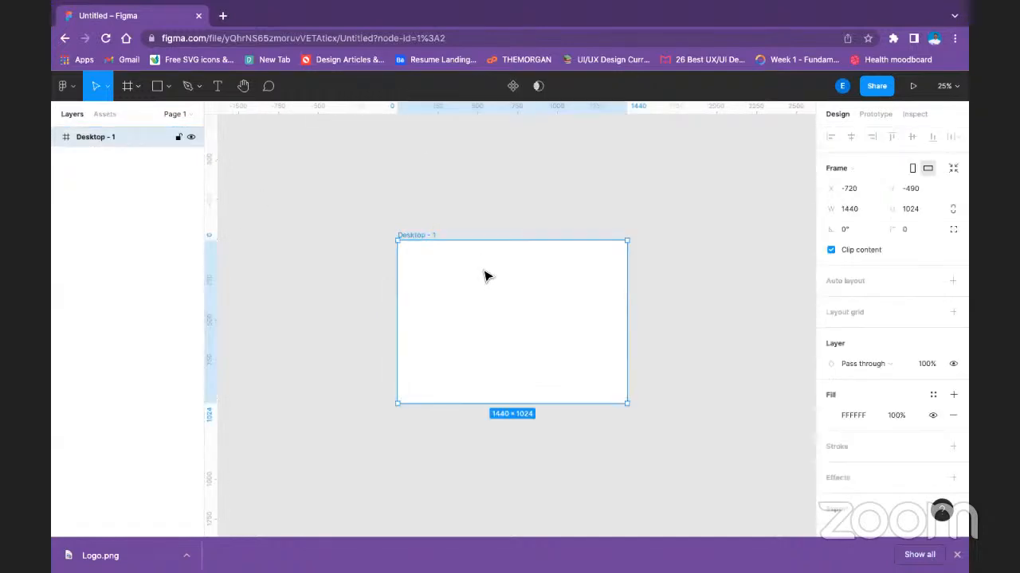
left_click(156, 86)
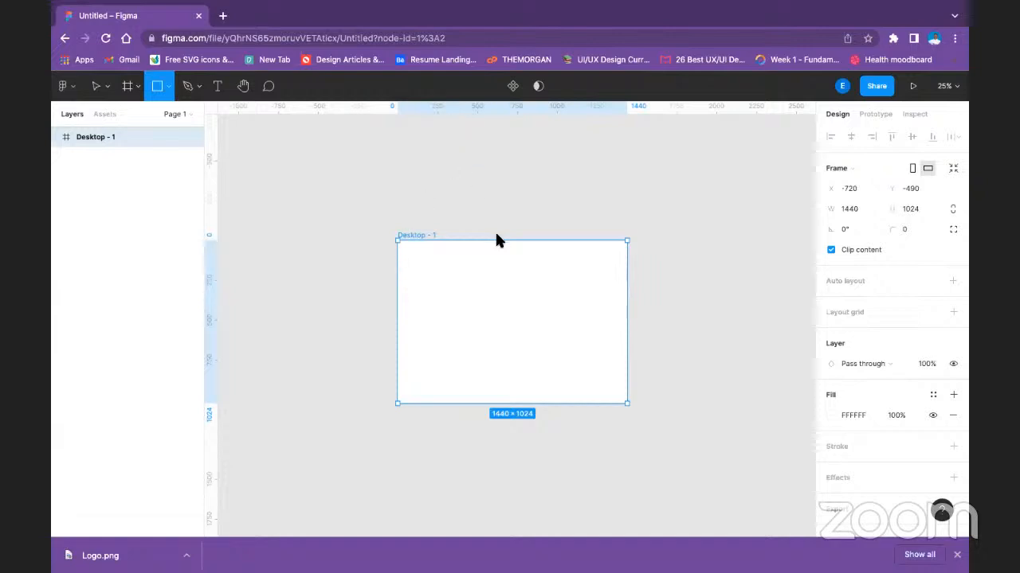
left_click(323, 220)
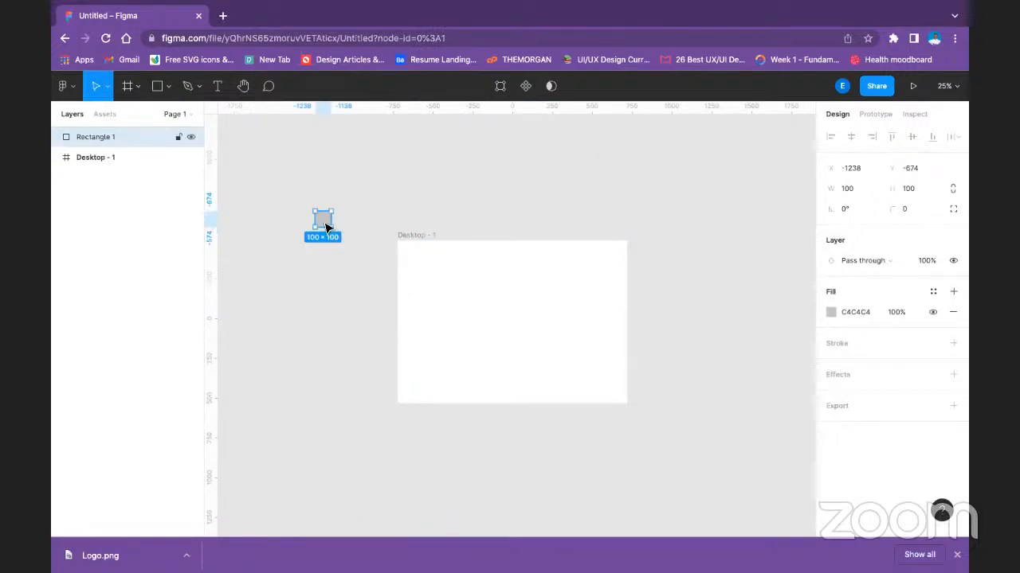
key("Delete")
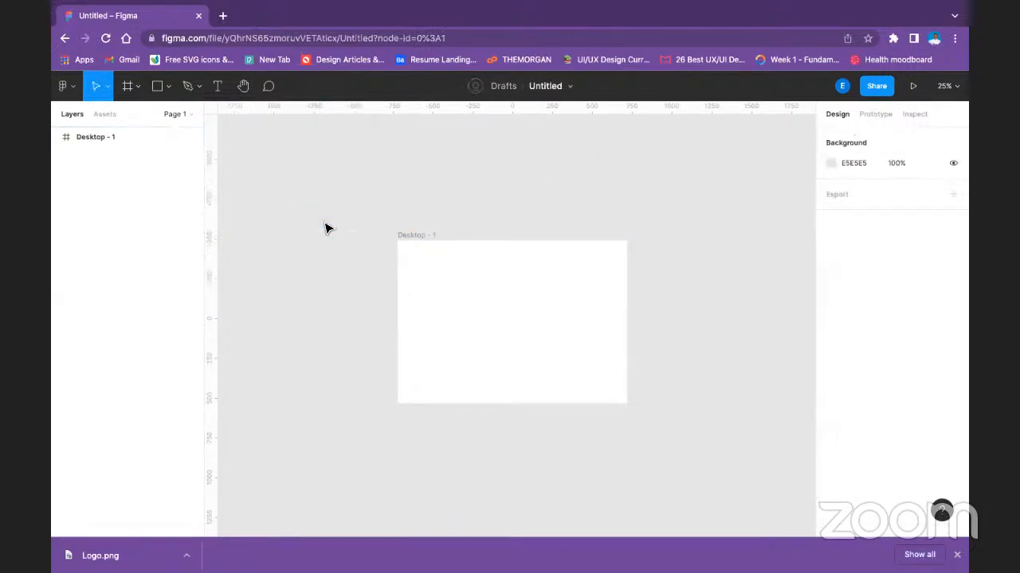
Place the Logo.png image in the Desktop - 1 frame at 500 × 500.
left_click(166, 86)
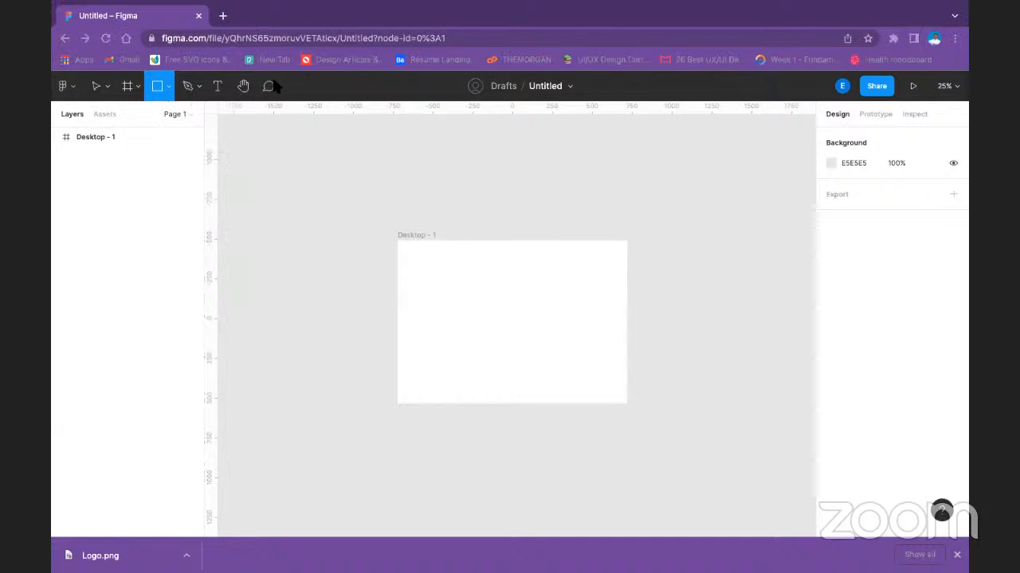
left_click(683, 313)
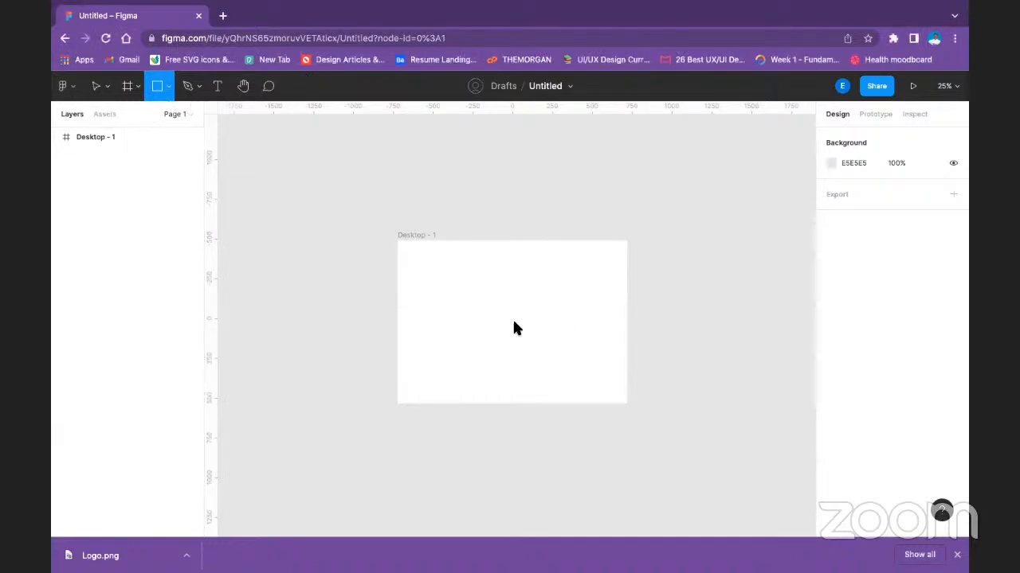
left_click(462, 297)
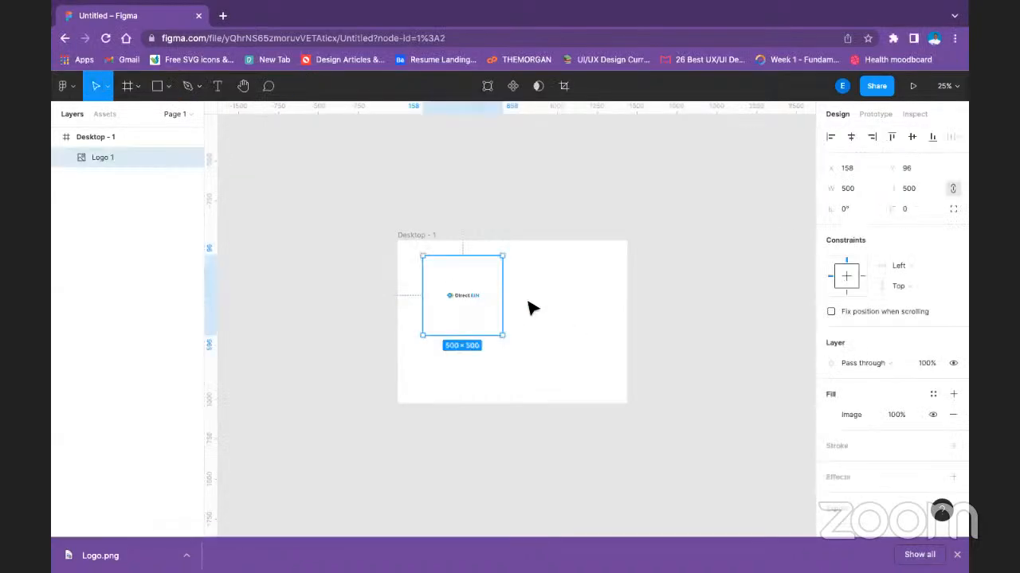
Enlarge the logo image to about 716 × 664 and move it toward the frame's upper-right area.
key("shift+0")
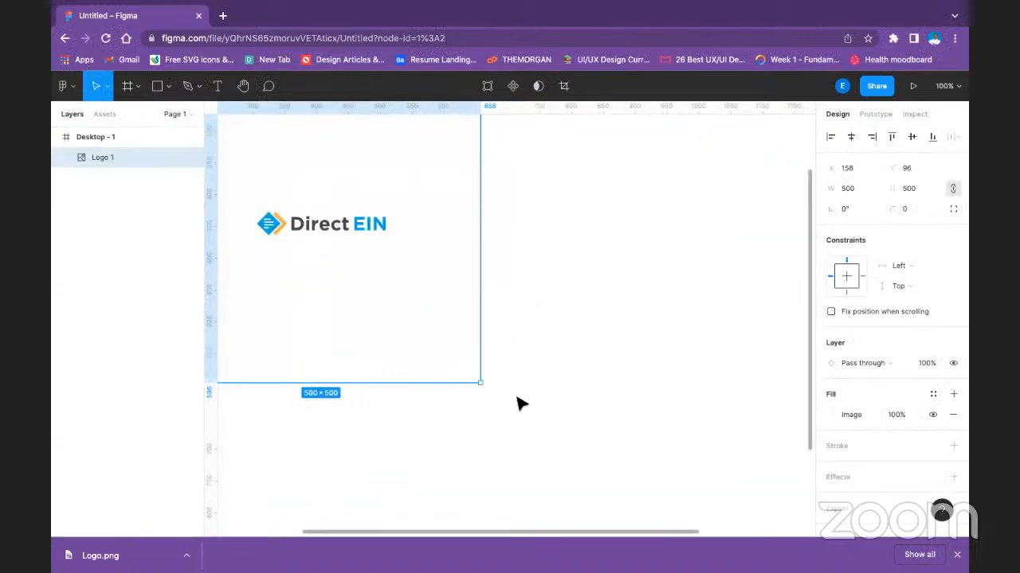
left_click_drag(566, 447, 618, 487)
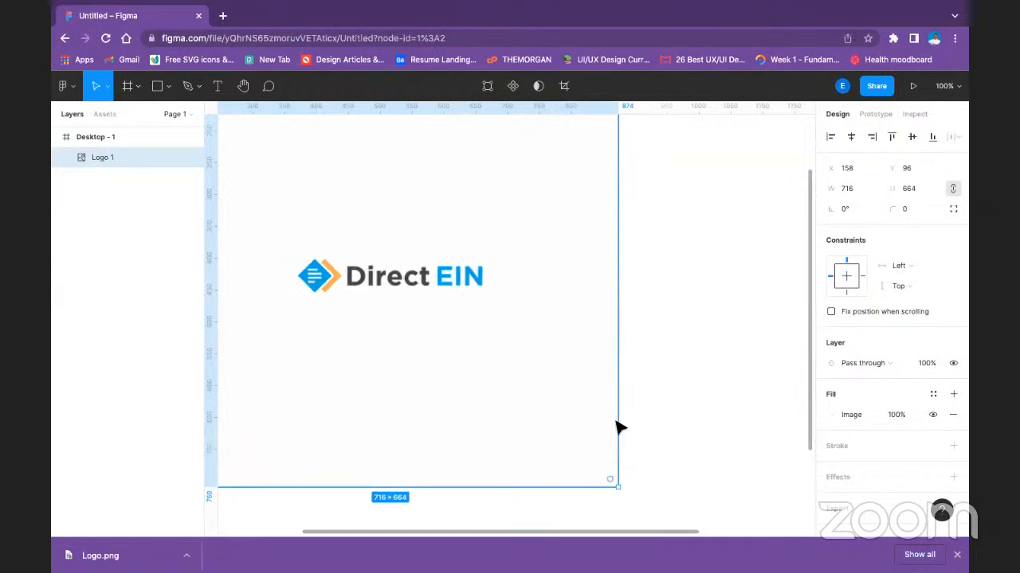
key("minus")
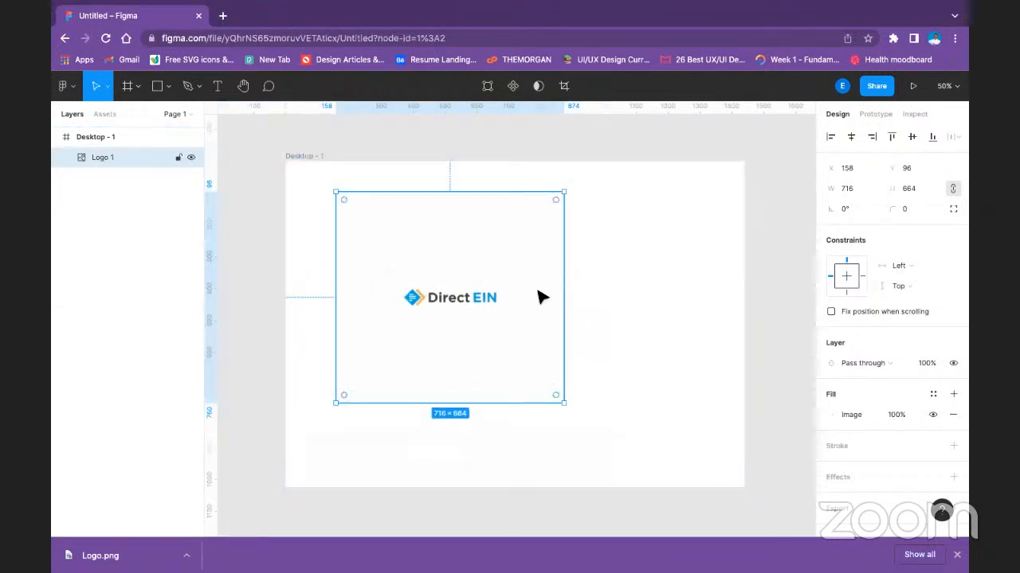
left_click(609, 283)
left_click(437, 303)
left_click_drag(464, 298, 541, 259)
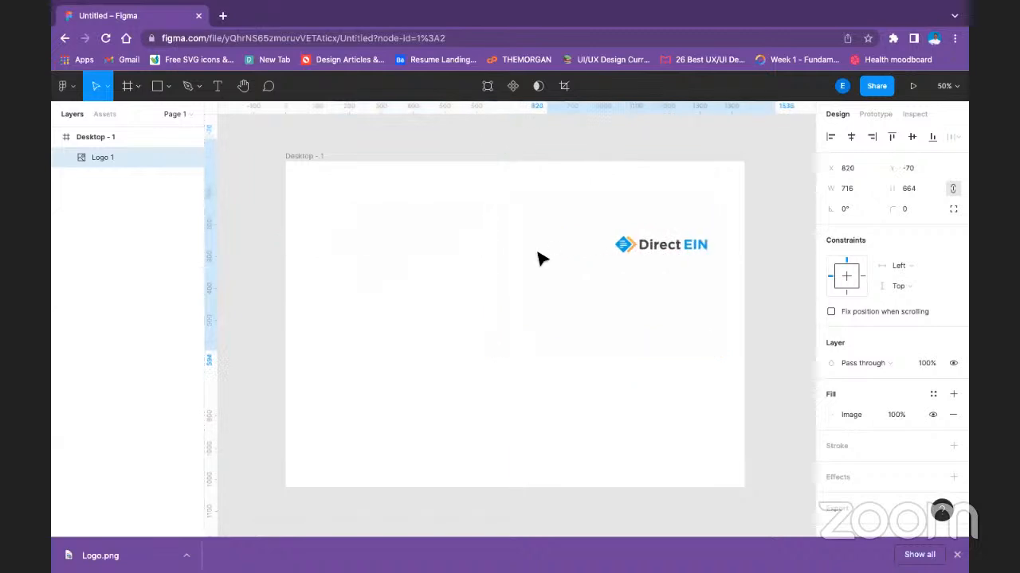
left_click(263, 200)
Draw a rectangle about 140 × 114 in the frame's upper-left area and duplicate it to its right.
left_click(168, 86)
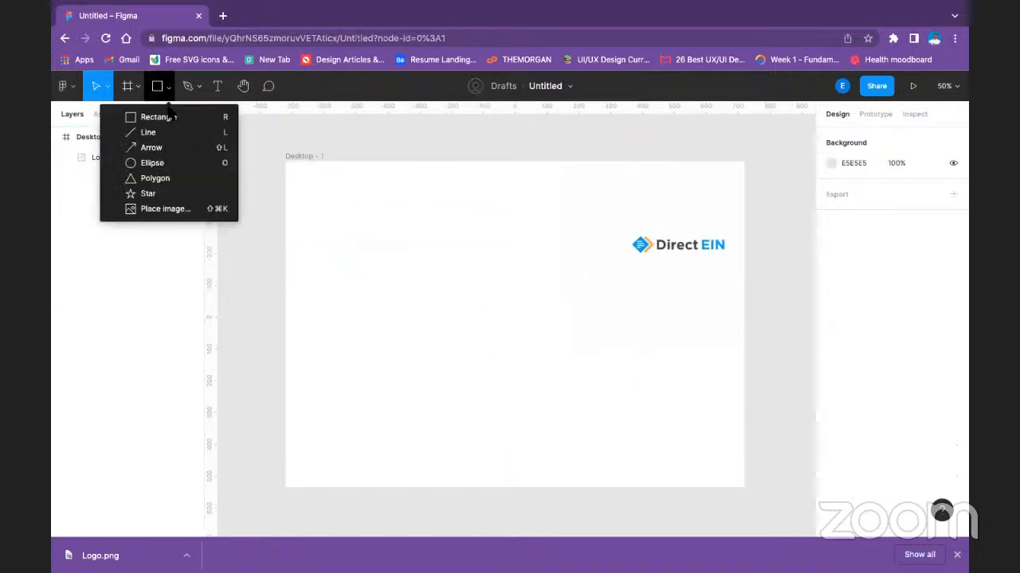
left_click(163, 118)
left_click_drag(306, 202, 346, 233)
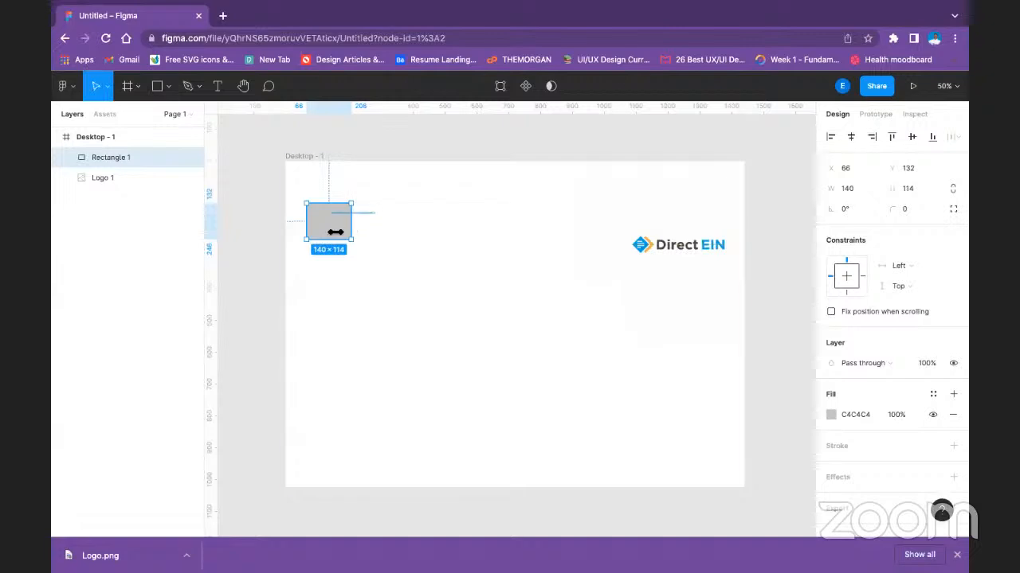
left_click_drag(358, 235, 411, 231)
Move the logo next to the two rectangles and fill the first rectangle with the blue sampled from the logo's icon, 01A2E9.
left_click(346, 231)
left_click_drag(623, 266, 518, 286)
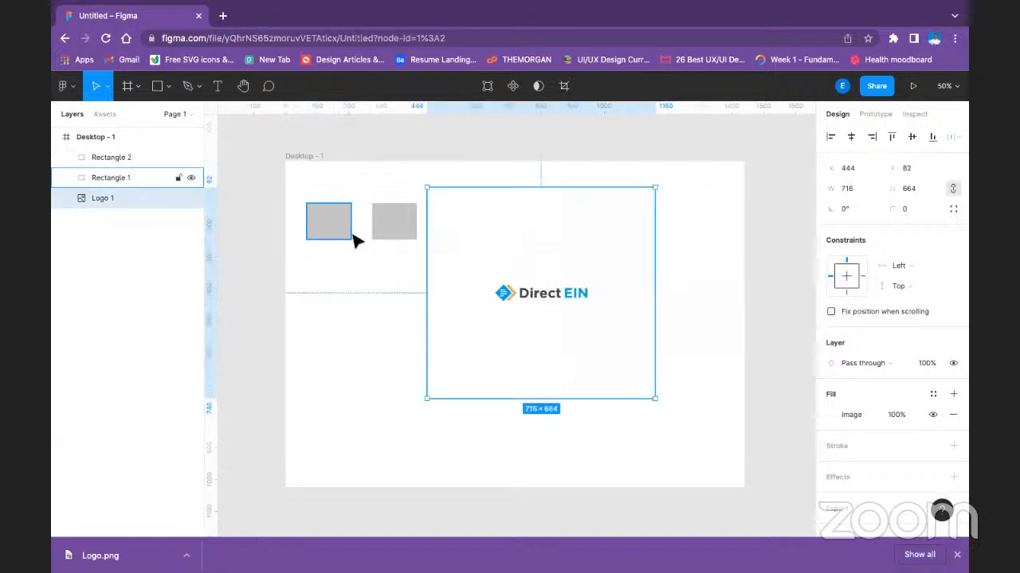
left_click(347, 232)
left_click(830, 415)
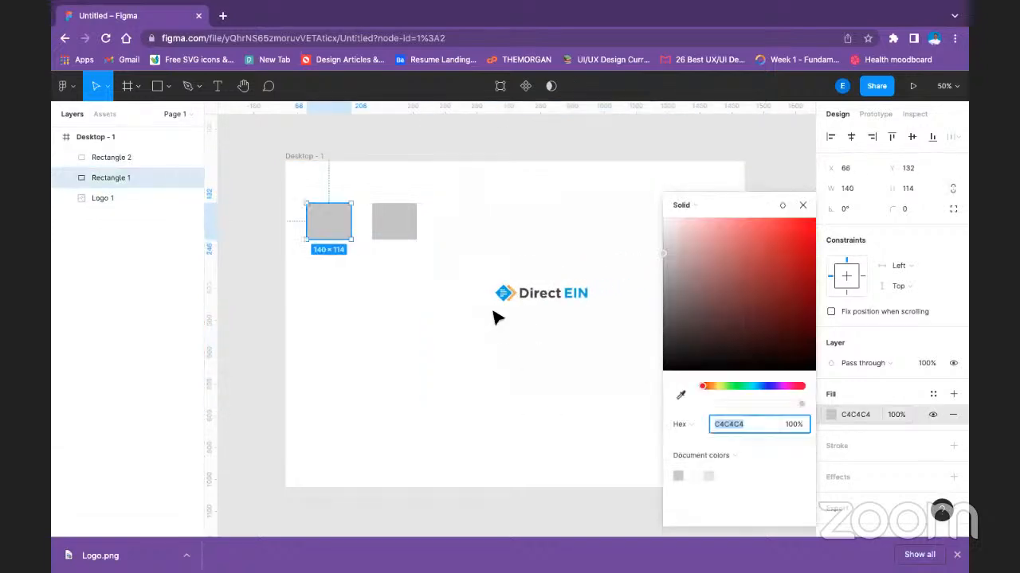
left_click(681, 395)
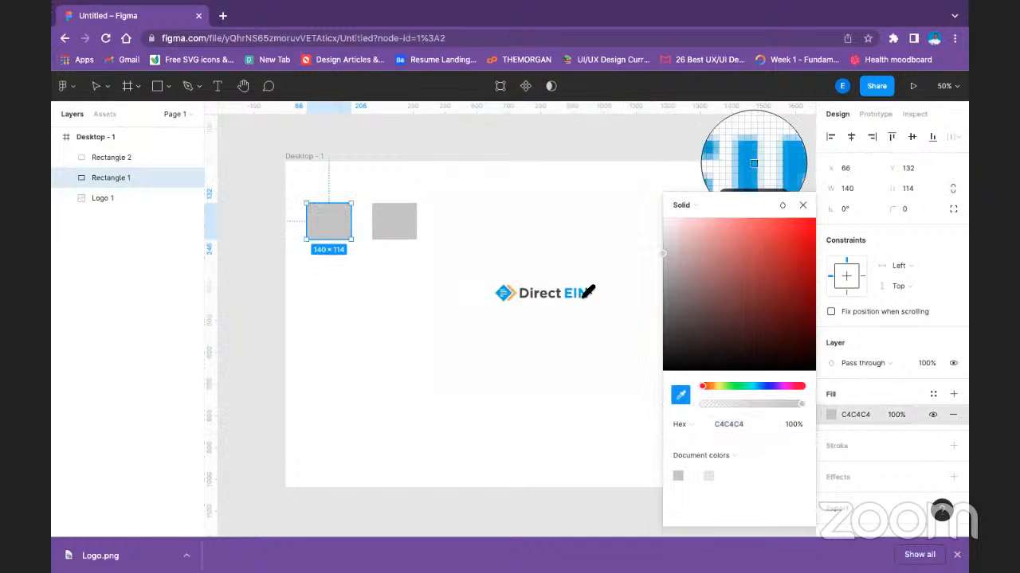
left_click(586, 296)
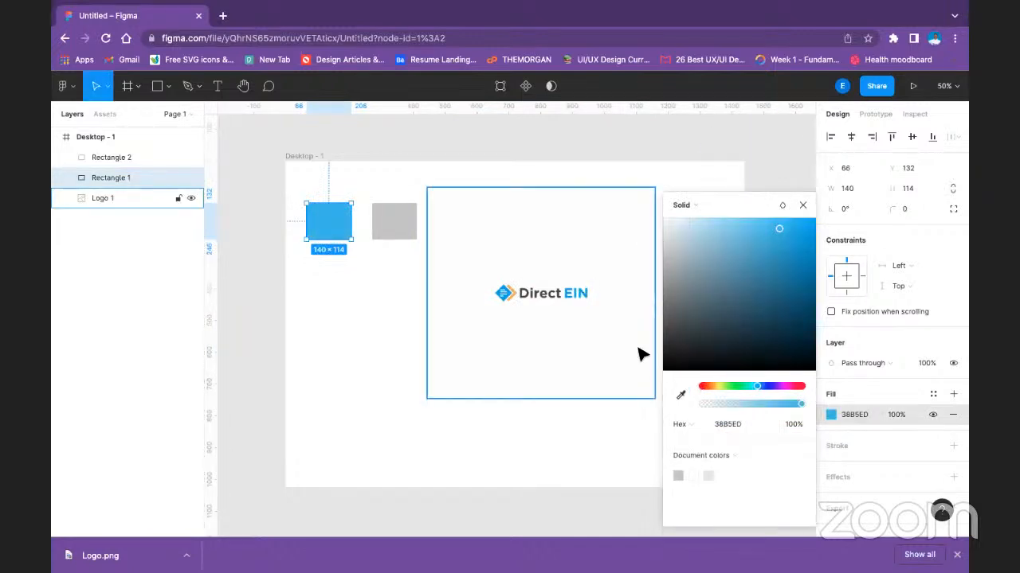
left_click(681, 395)
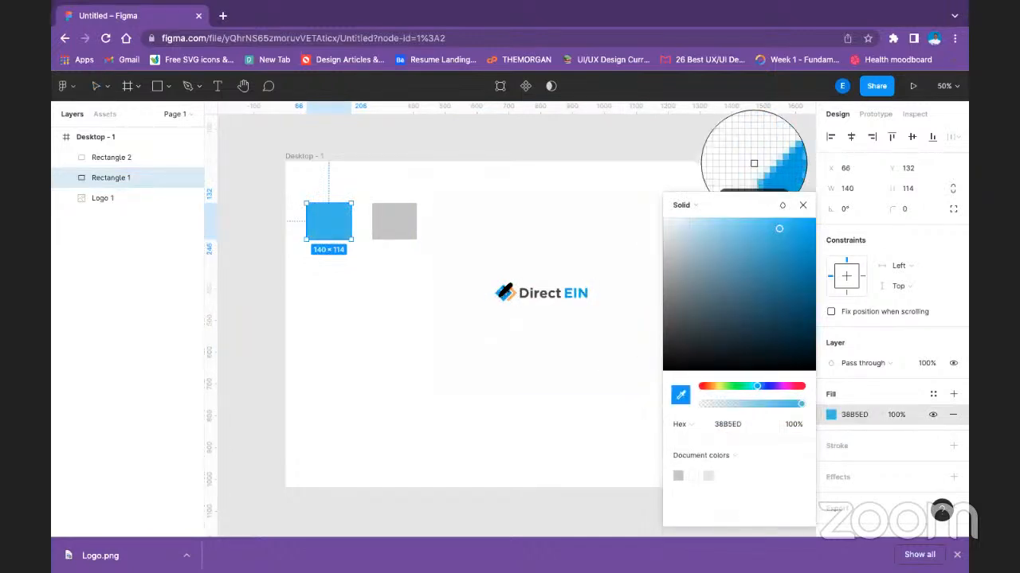
left_click(503, 293)
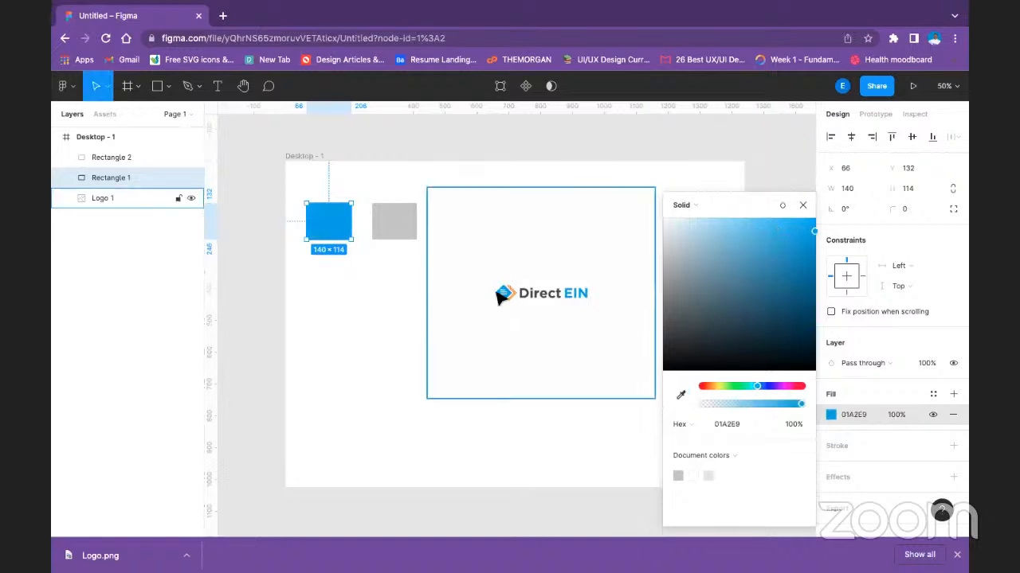
Create a color style named Primary from the blue rectangle's fill.
left_click(934, 394)
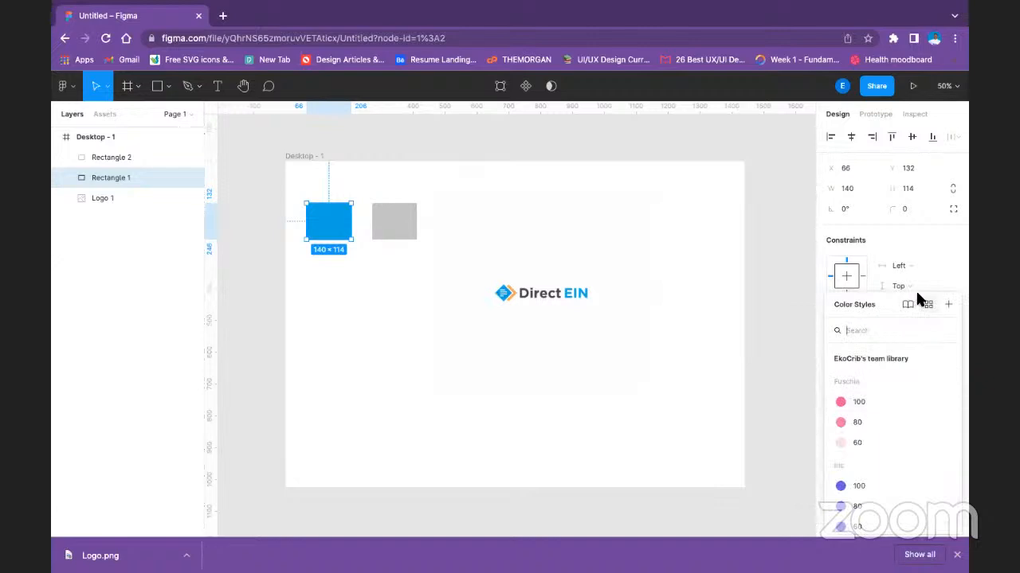
left_click(946, 306)
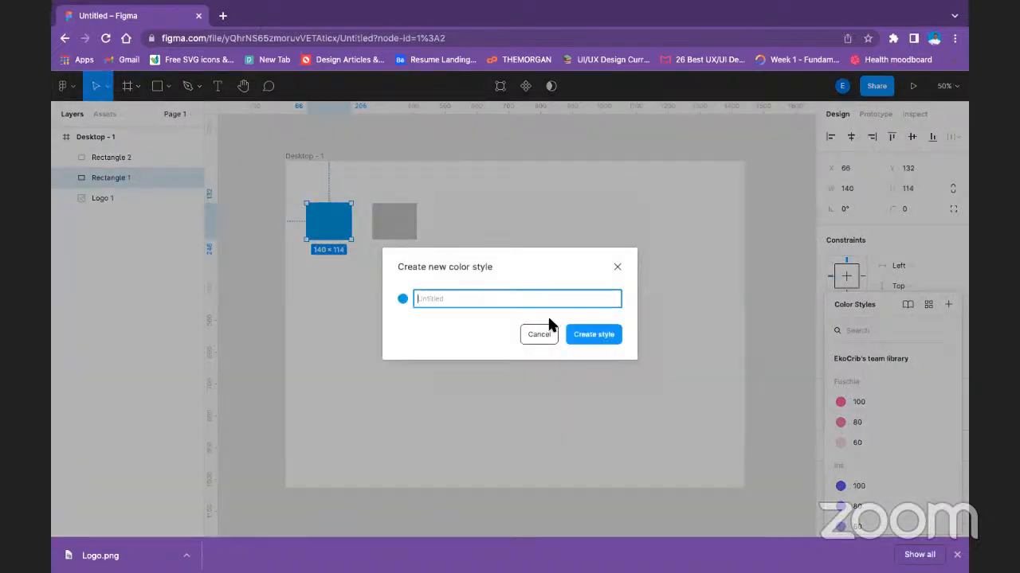
type("Primary")
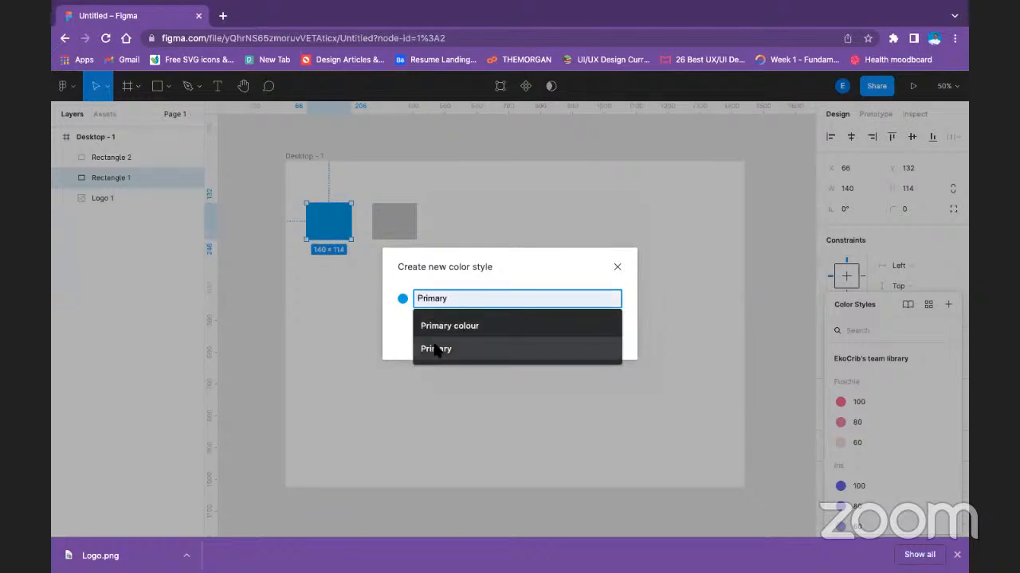
left_click(439, 348)
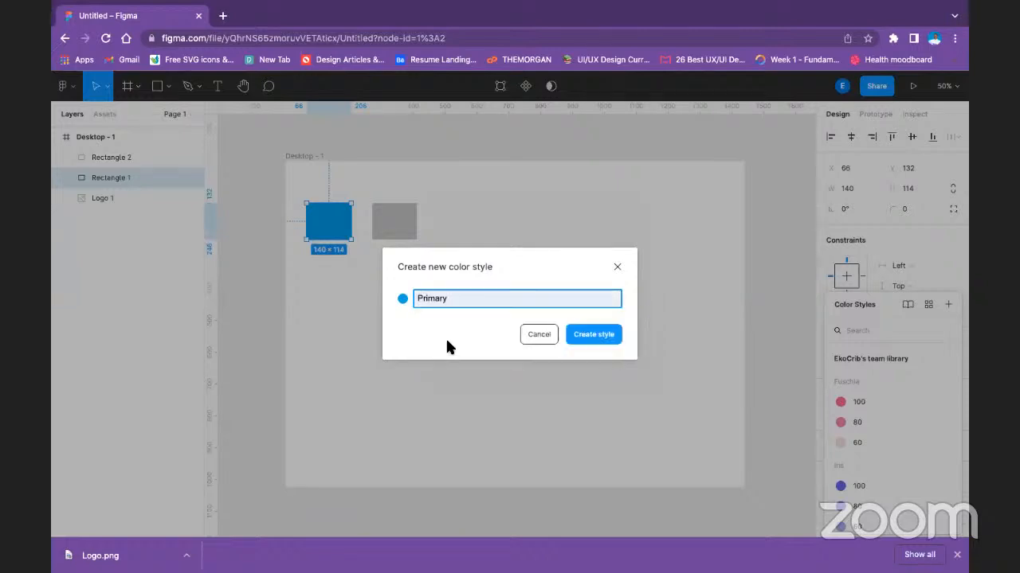
left_click(591, 336)
Fill the second rectangle with the orange sampled from the logo's icon, F6AE46.
left_click(391, 224)
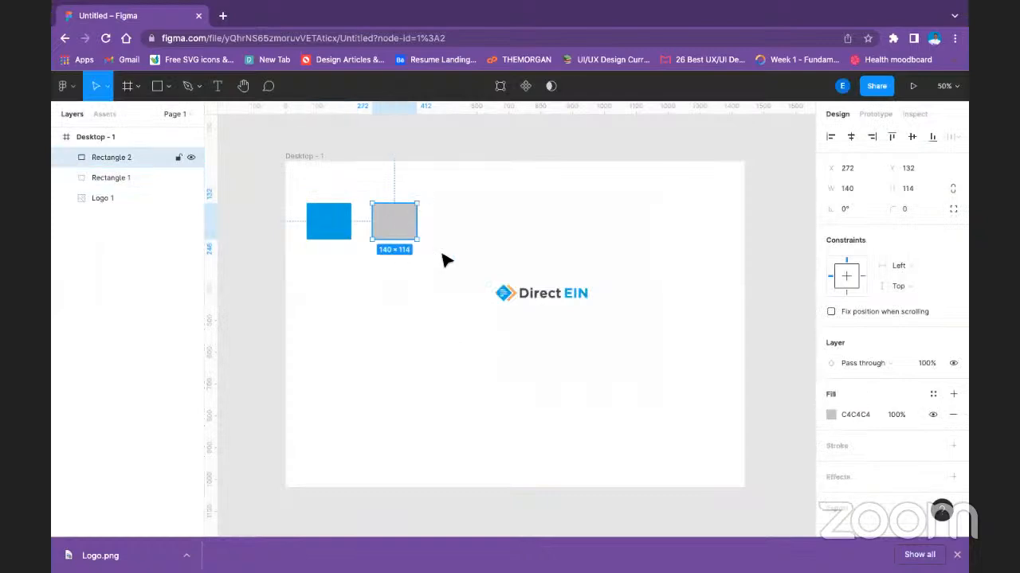
left_click(831, 414)
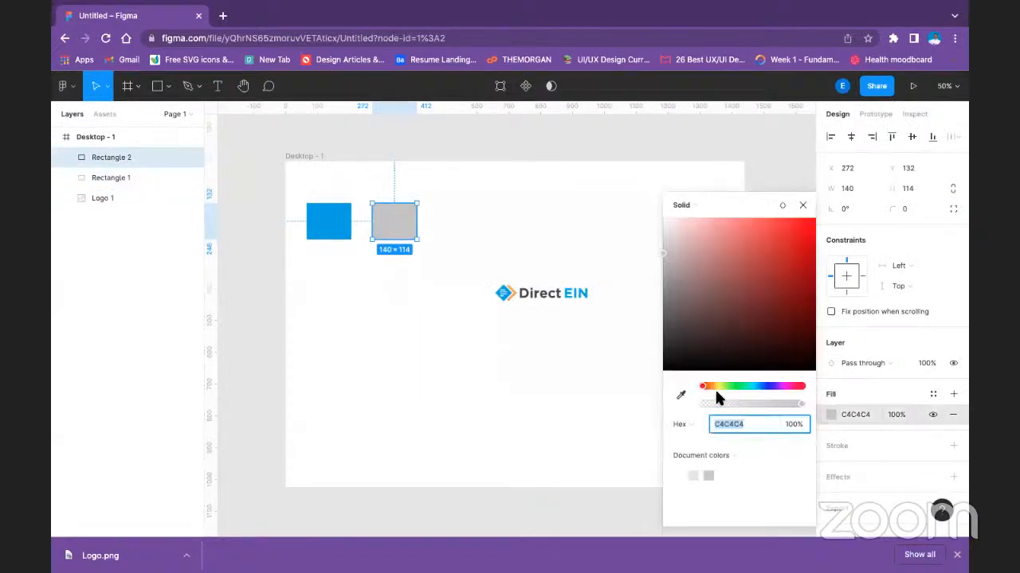
left_click(680, 395)
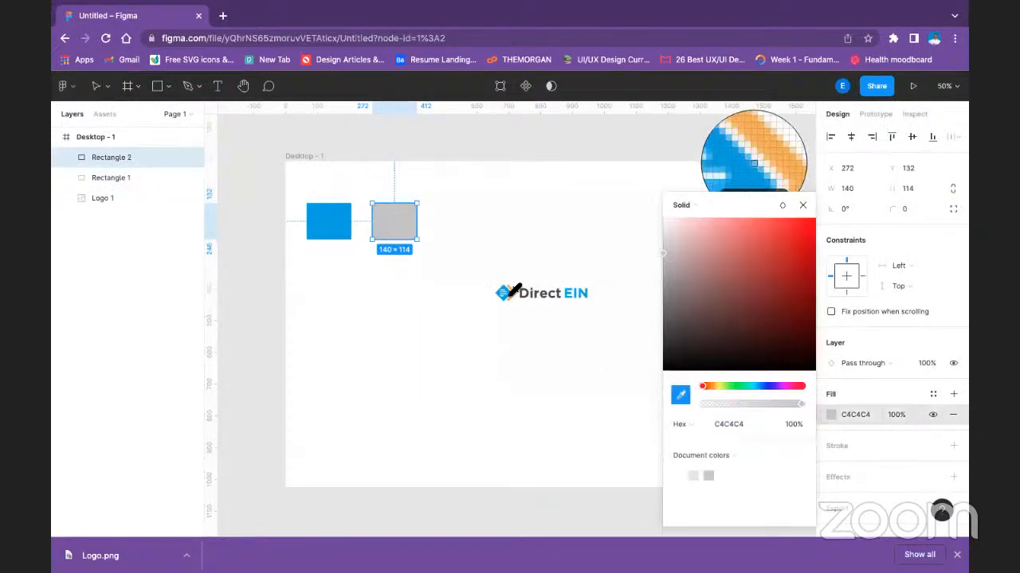
left_click(505, 293)
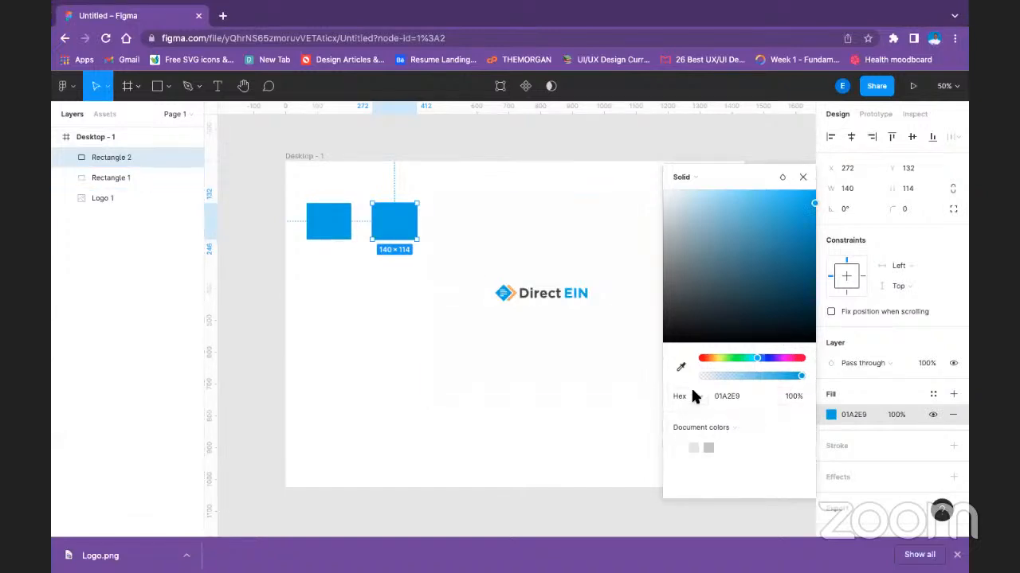
left_click(681, 366)
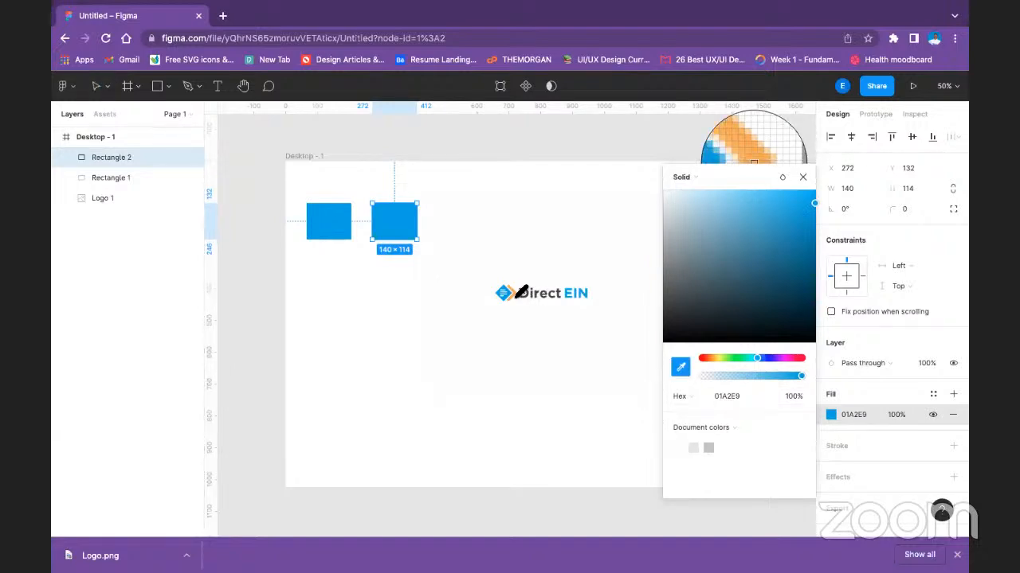
left_click(517, 297)
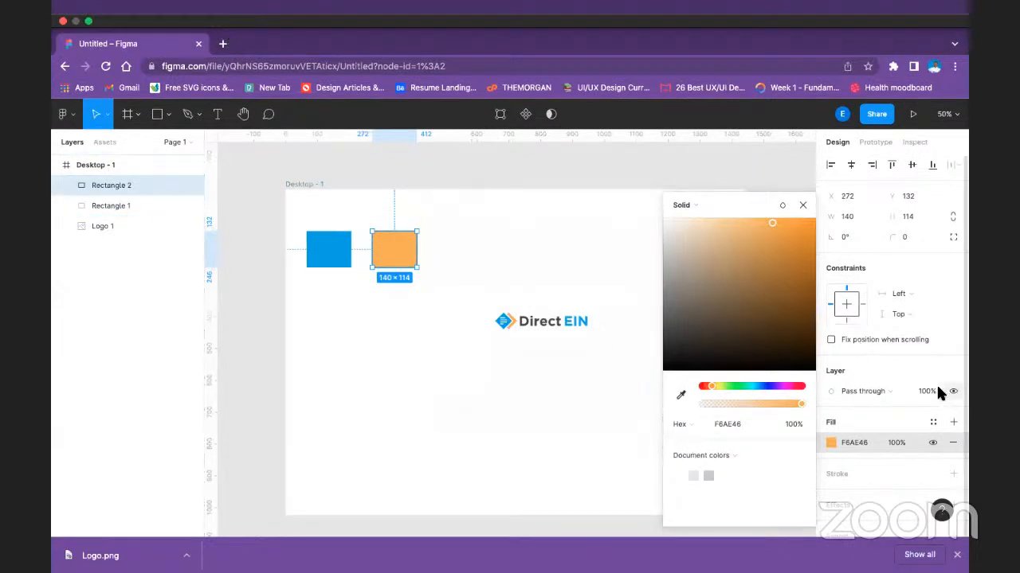
Create a color style named Se from the orange rectangle's fill.
left_click(932, 422)
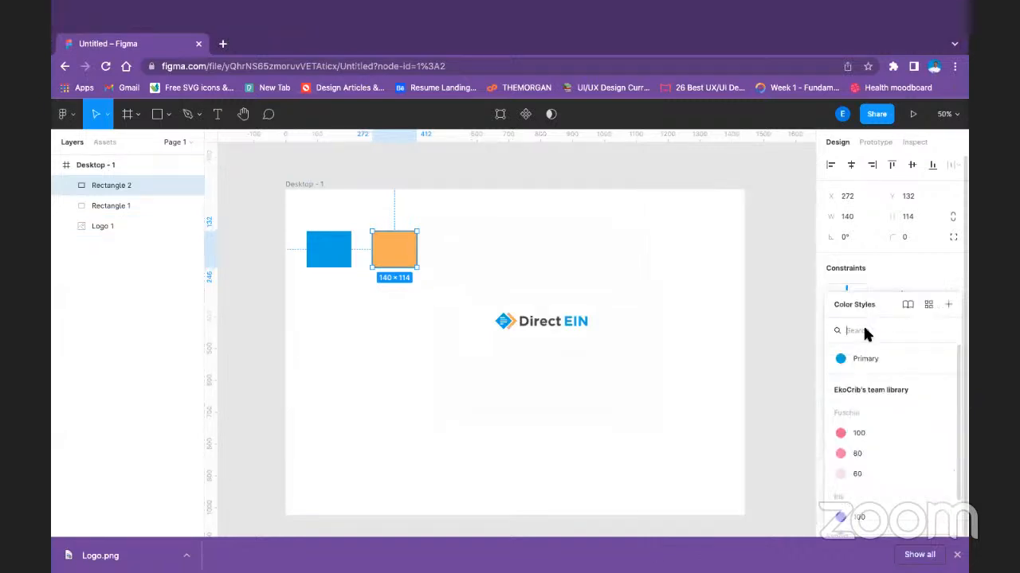
left_click(941, 272)
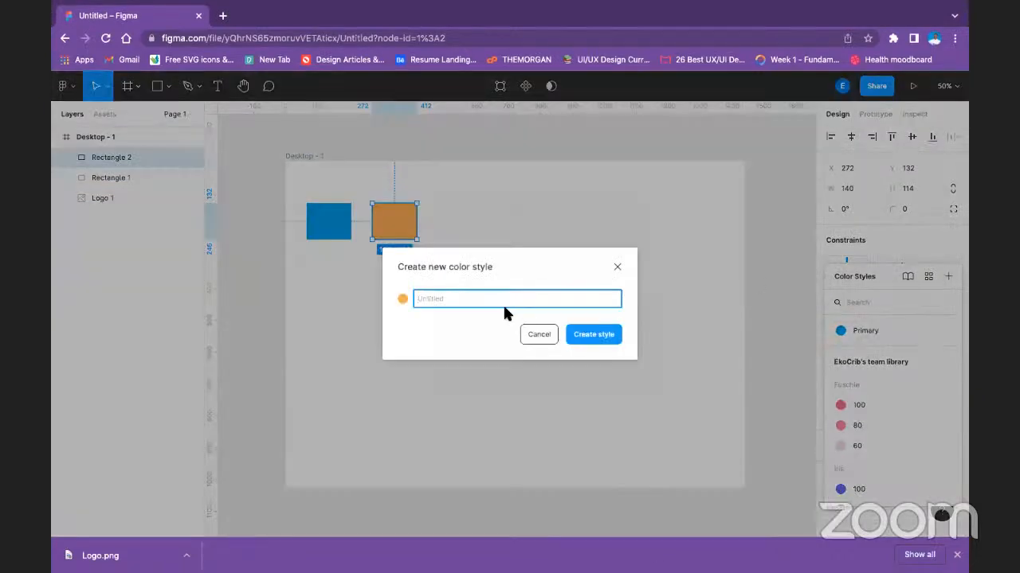
type("Se")
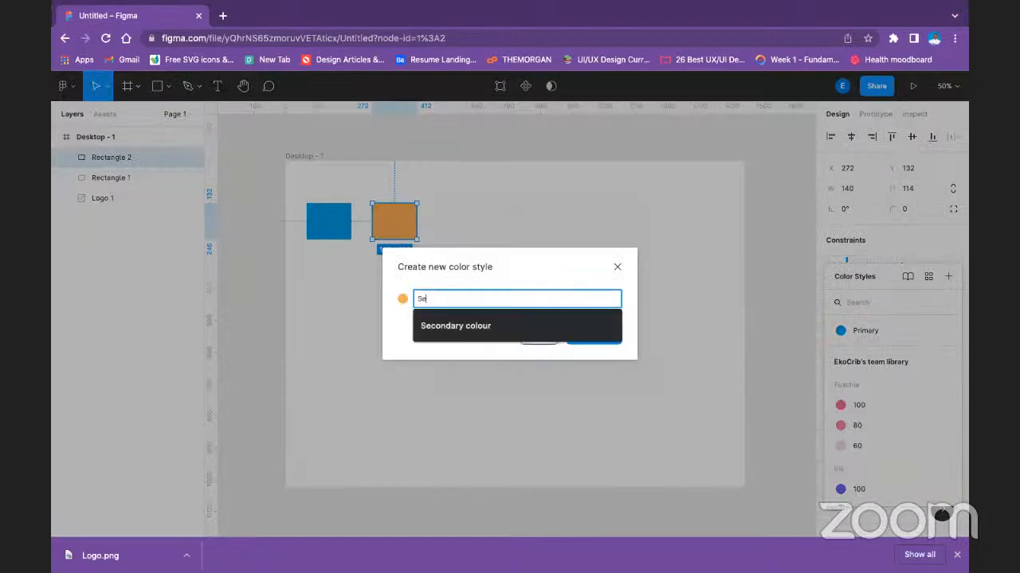
key("Return")
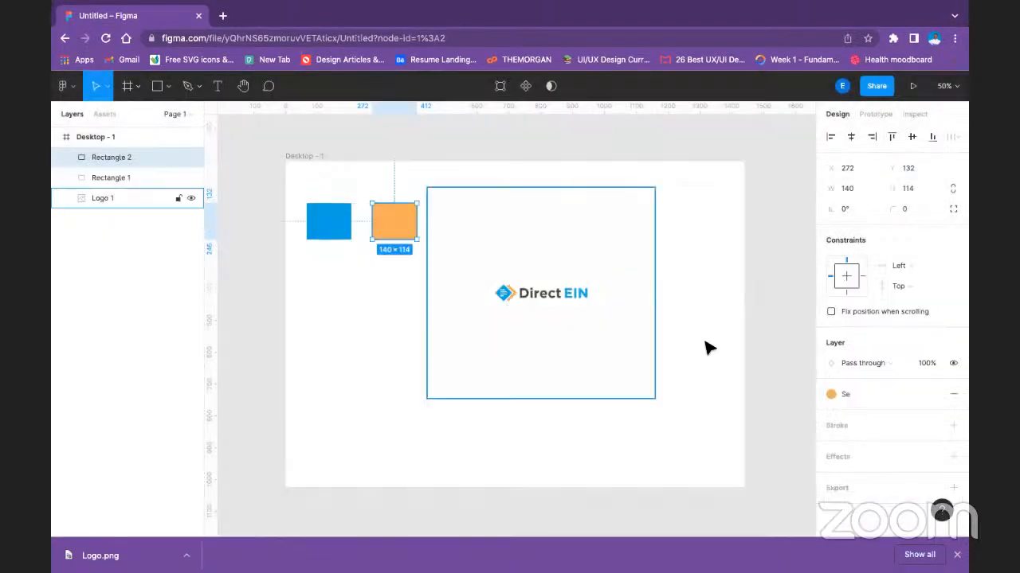
Rename the Se color style to Secondary.
left_click(872, 396)
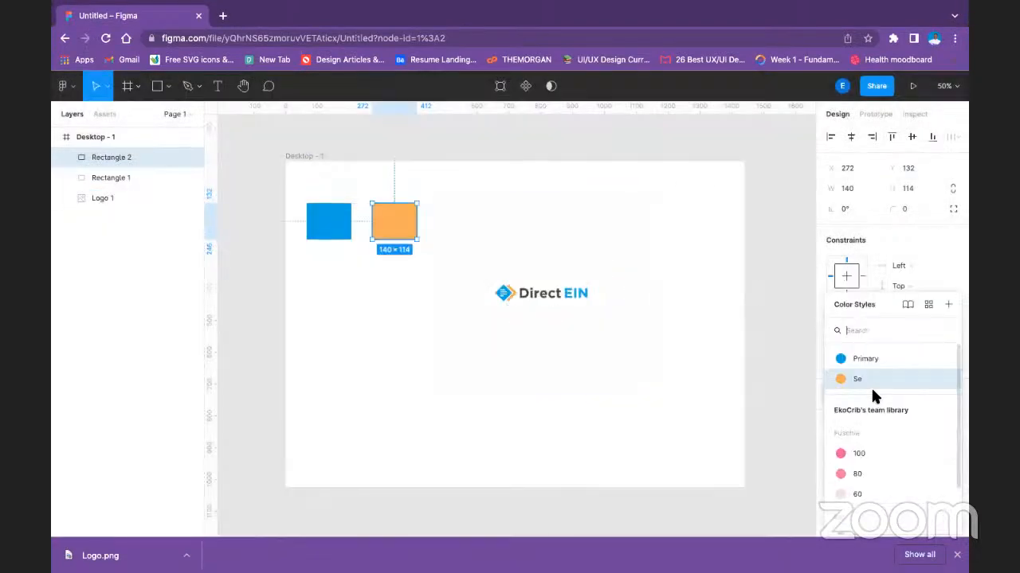
left_click(946, 379)
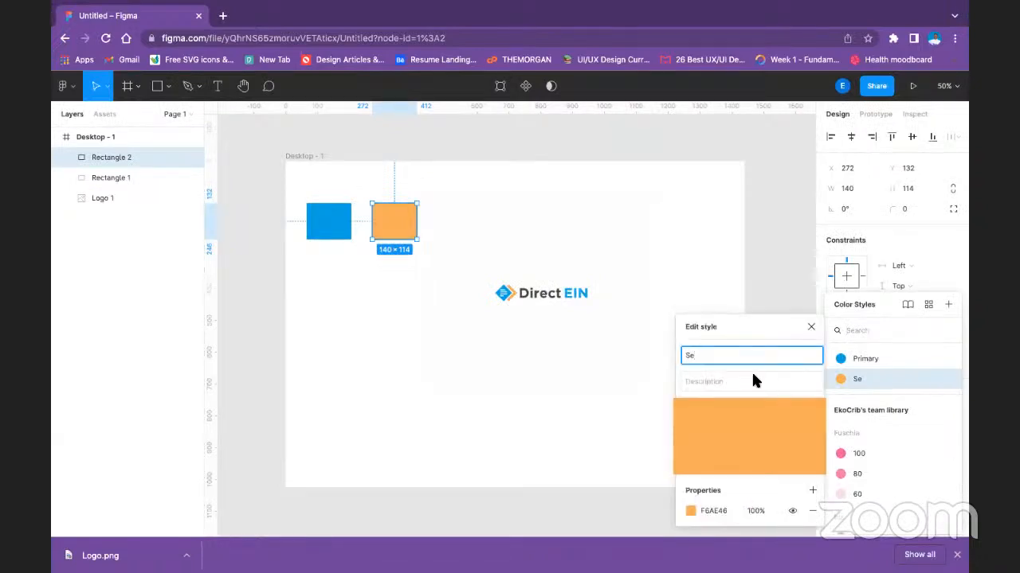
type("co")
Resample the Secondary style's color from the orange of the logo's icon, setting it to F6AE44.
left_click(688, 510)
left_click(541, 394)
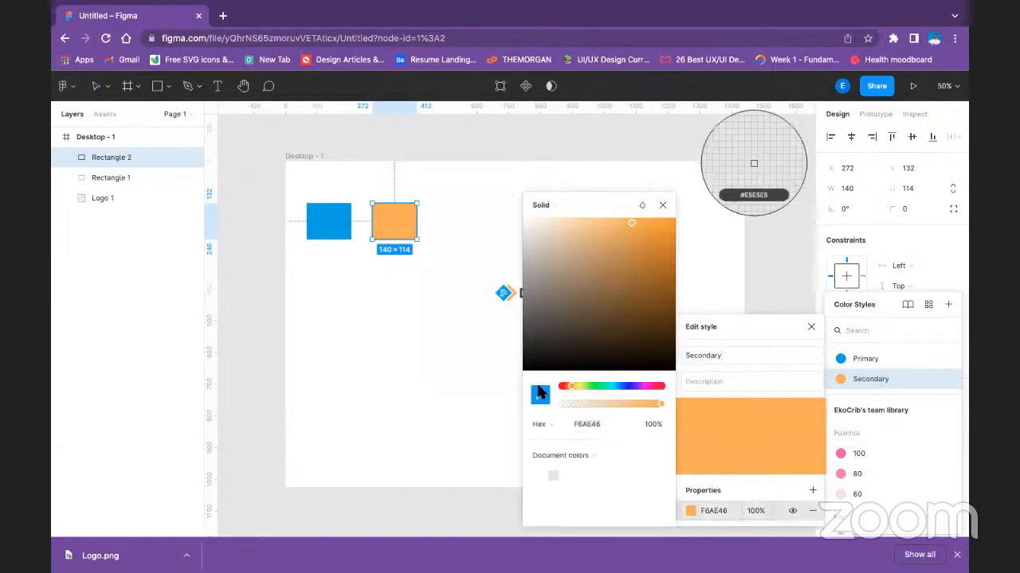
left_click(516, 297)
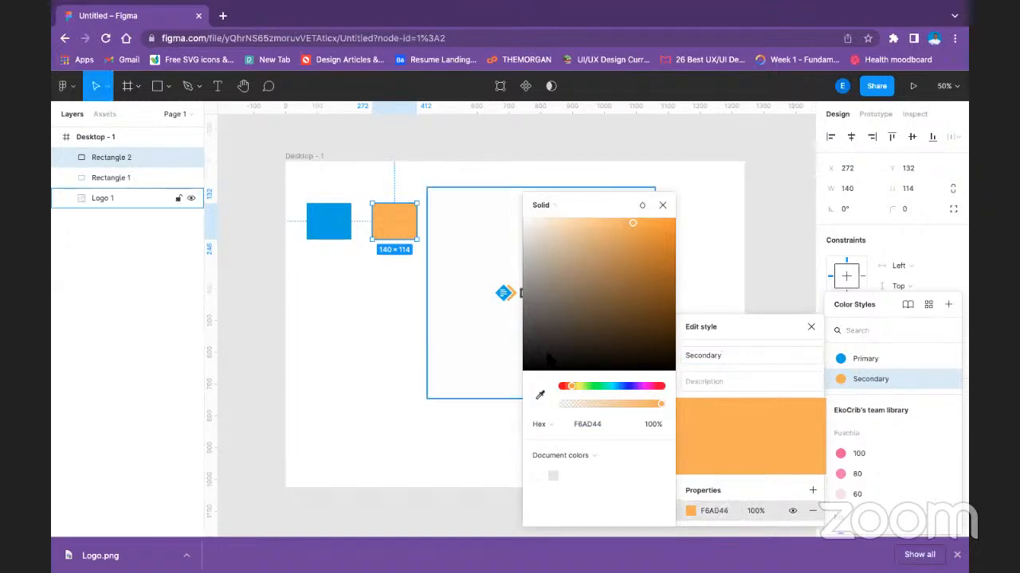
left_click(541, 394)
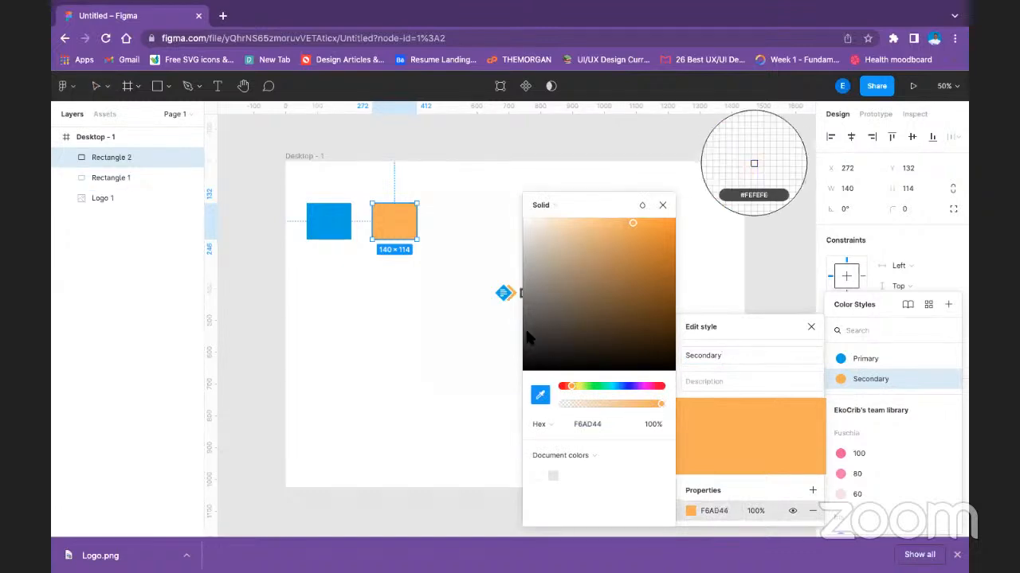
left_click(511, 289)
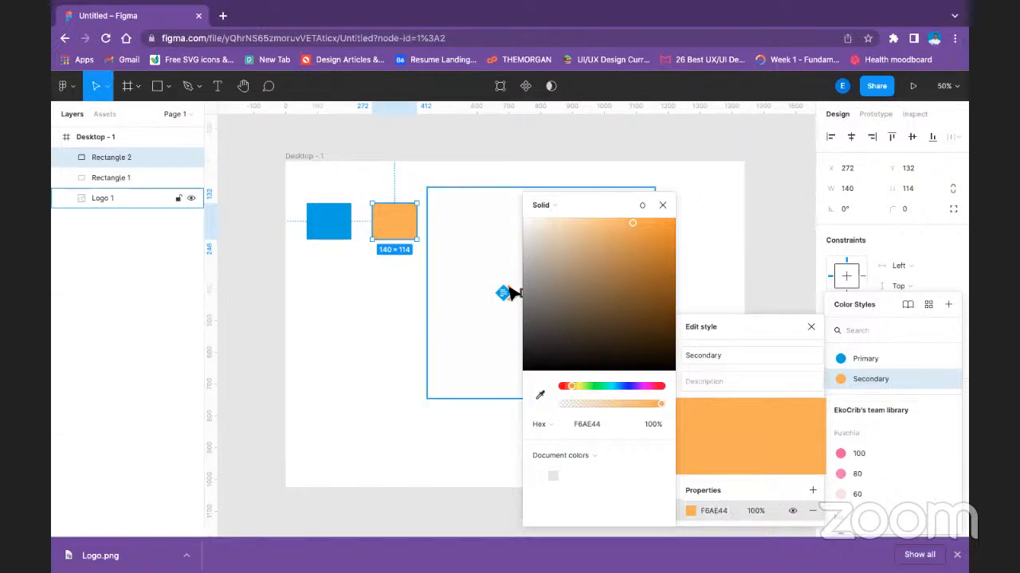
left_click(660, 206)
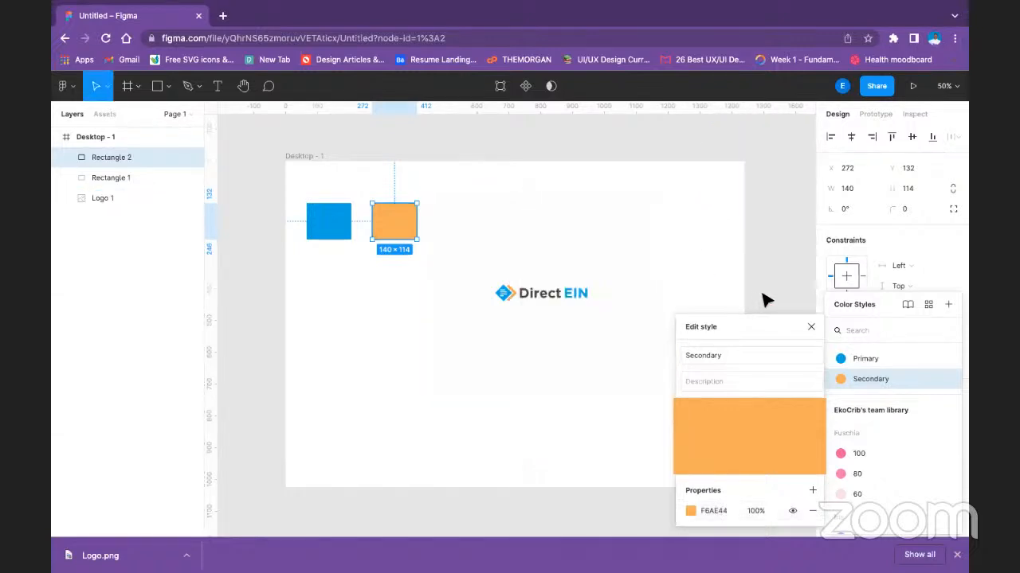
left_click(773, 314)
left_click(518, 310)
left_click(391, 335)
Detach the Secondary style from the orange rectangle and fill it with the dark grey sampled from the logo's lettering, 474443.
left_click(343, 226)
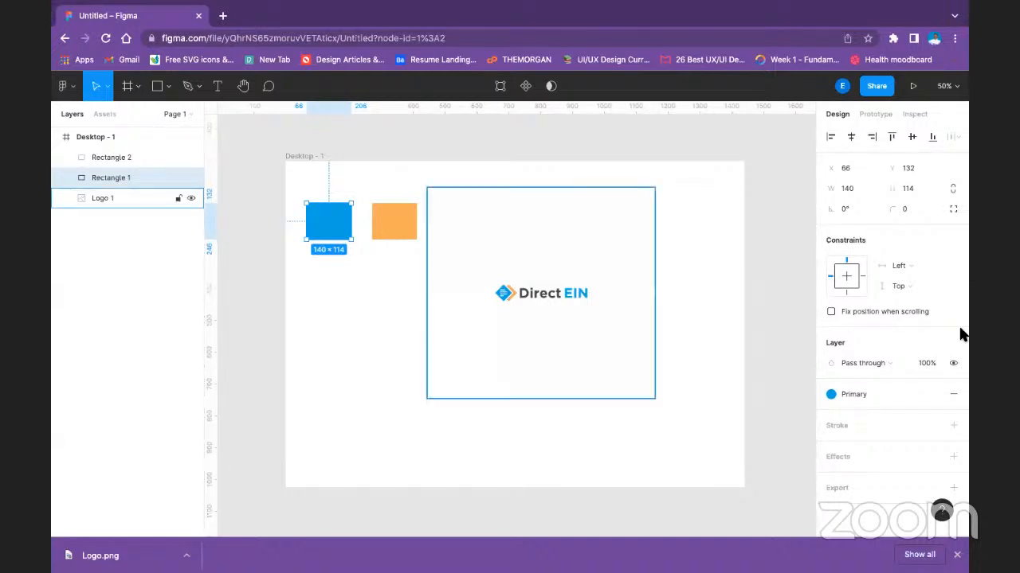
left_click(383, 220)
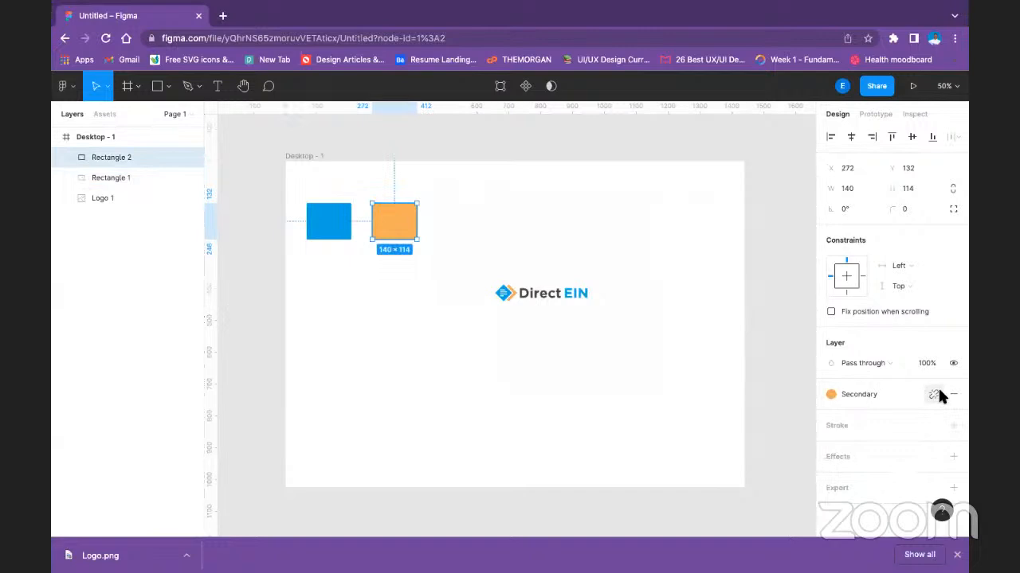
left_click(937, 389)
left_click(830, 415)
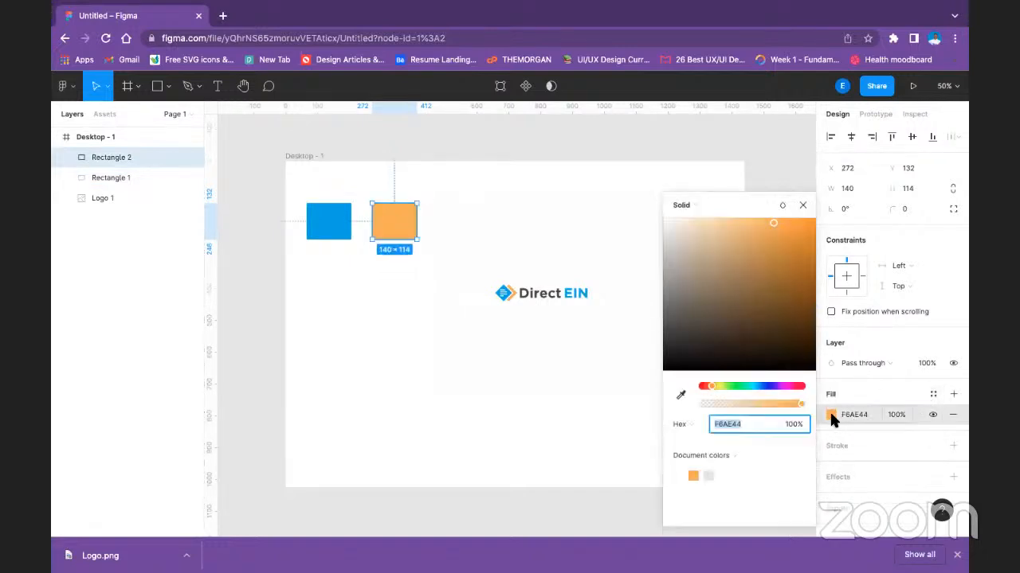
left_click(681, 396)
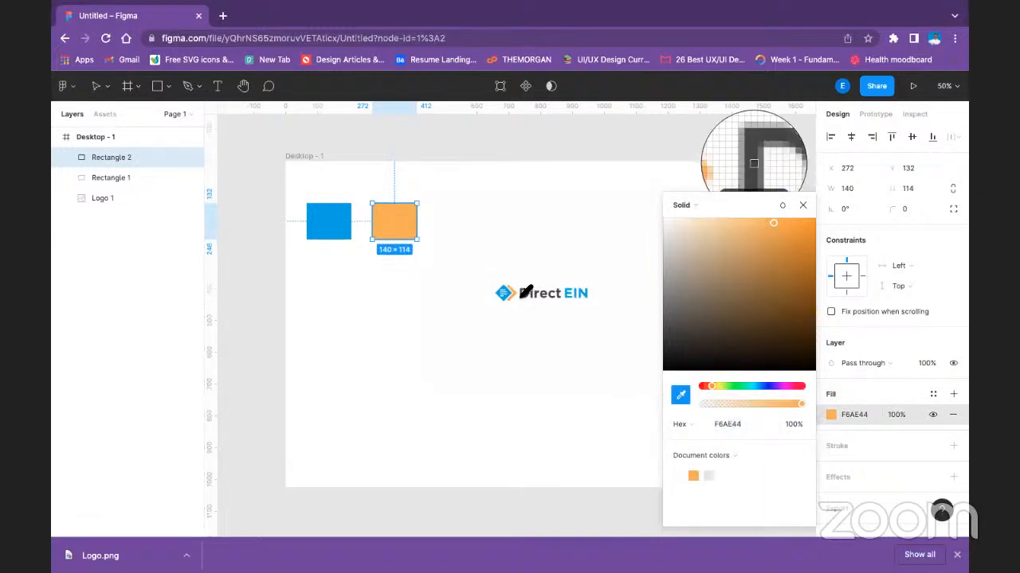
left_click(521, 296)
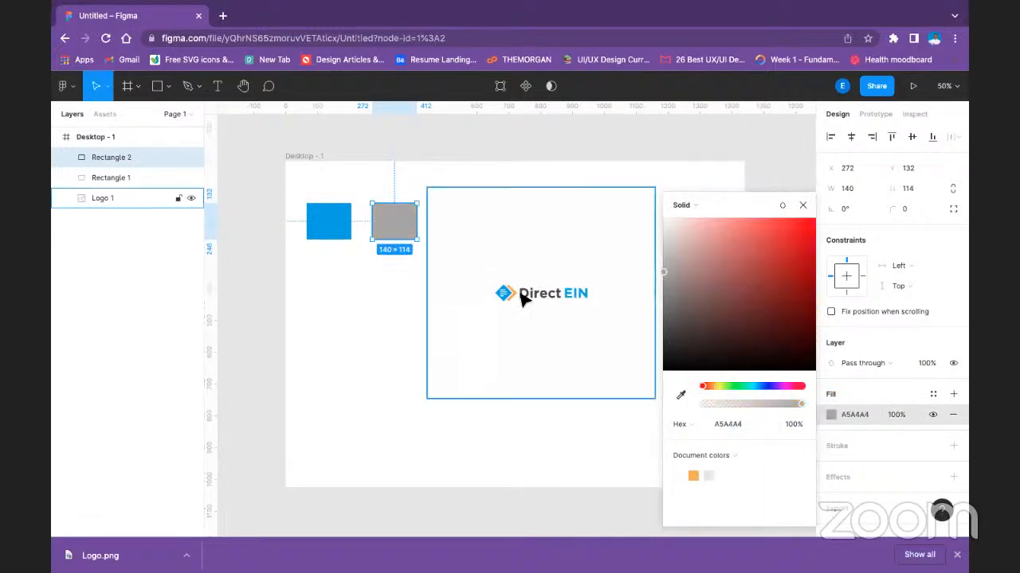
left_click(682, 395)
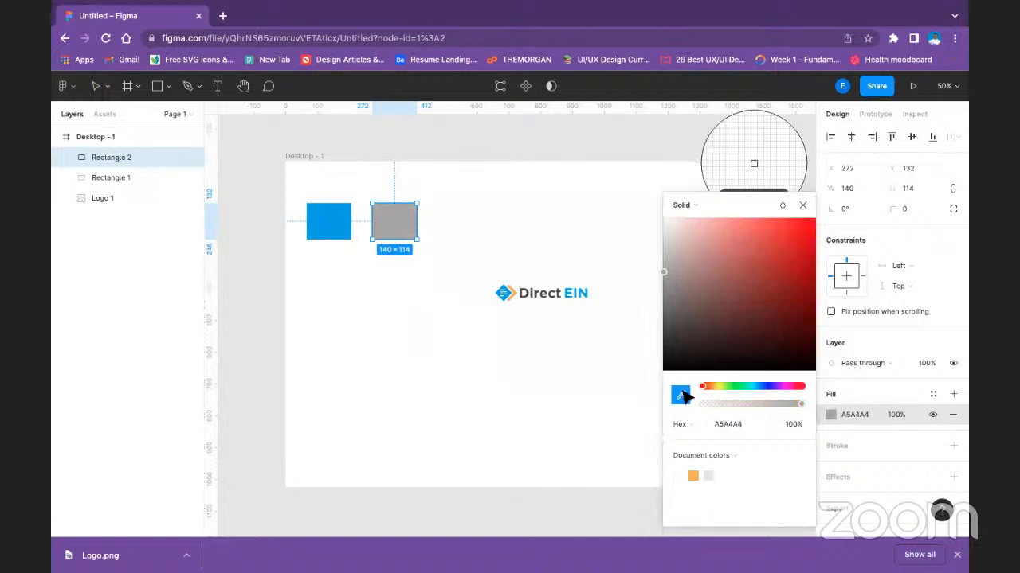
left_click(532, 296)
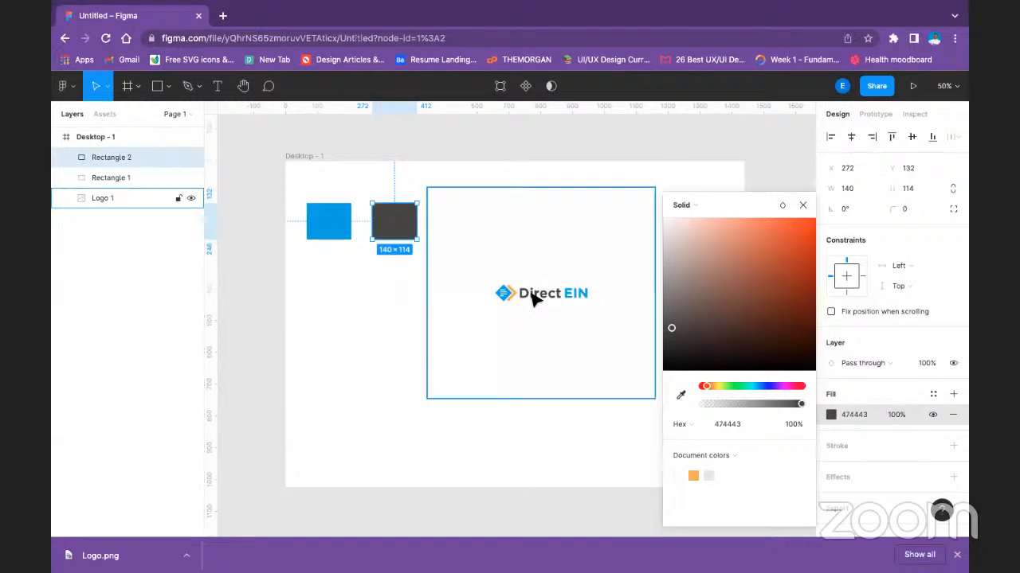
Create a color style named Text from the dark grey rectangle's fill.
left_click(930, 395)
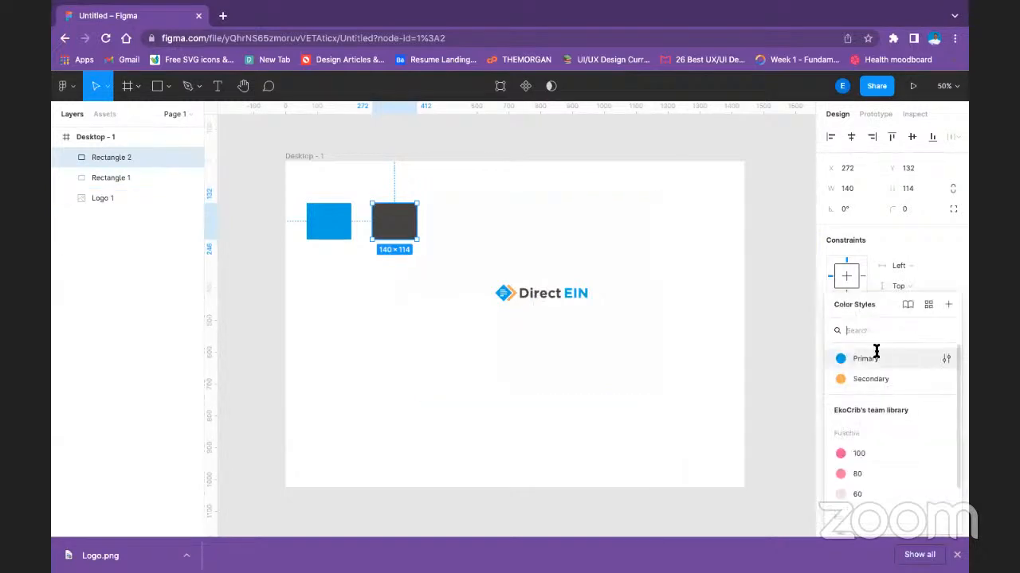
left_click(947, 304)
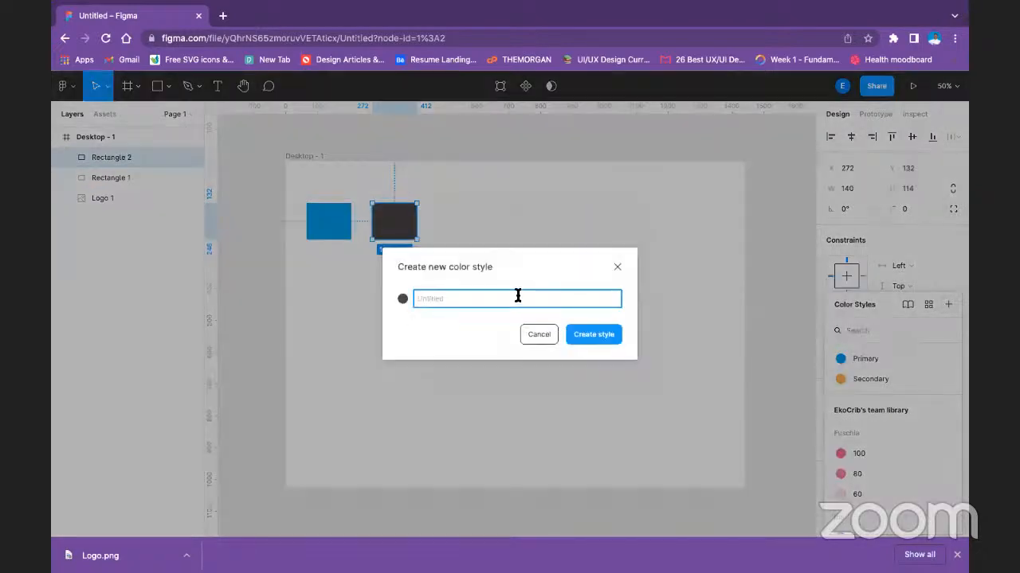
type("Text")
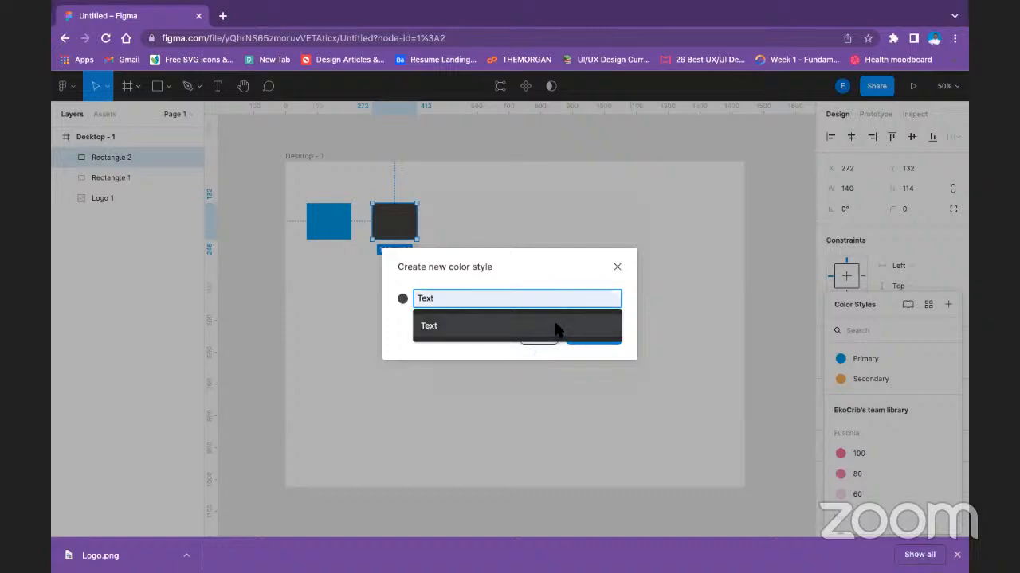
left_click(561, 328)
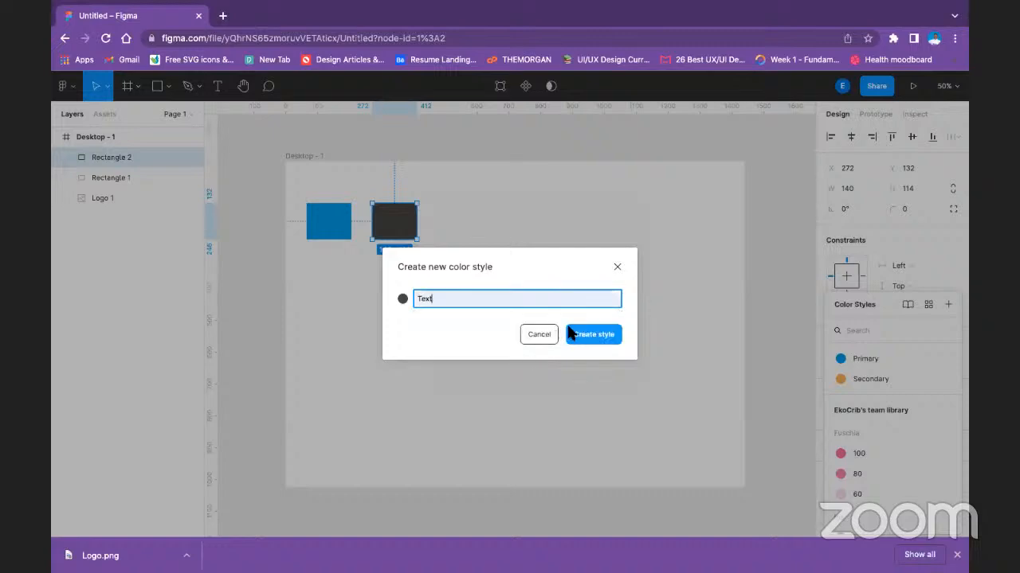
left_click(586, 338)
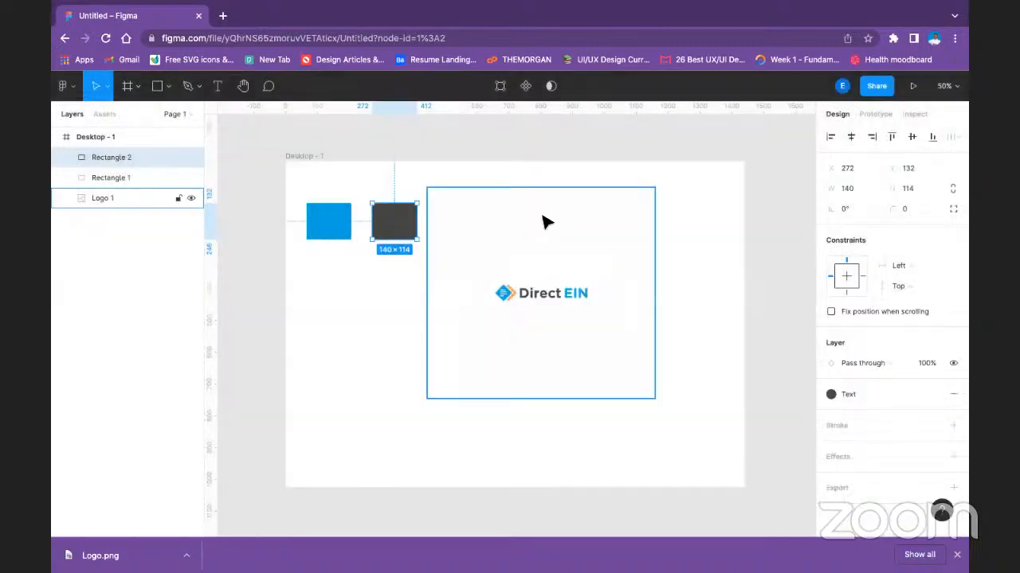
left_click(375, 311)
Detach the Primary style from the blue rectangle and change its fill to white, FFFFFF.
left_click(326, 216)
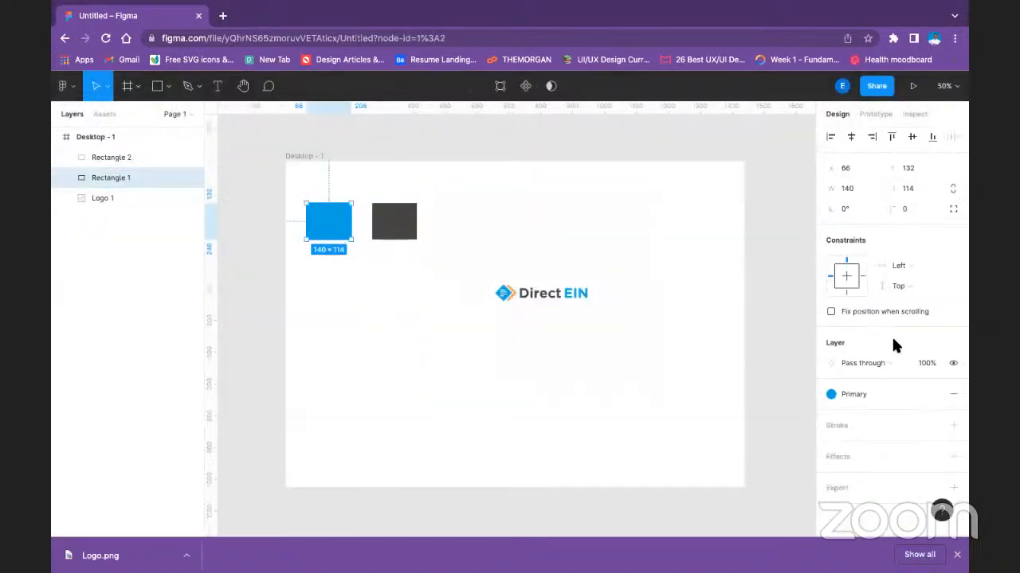
left_click(933, 396)
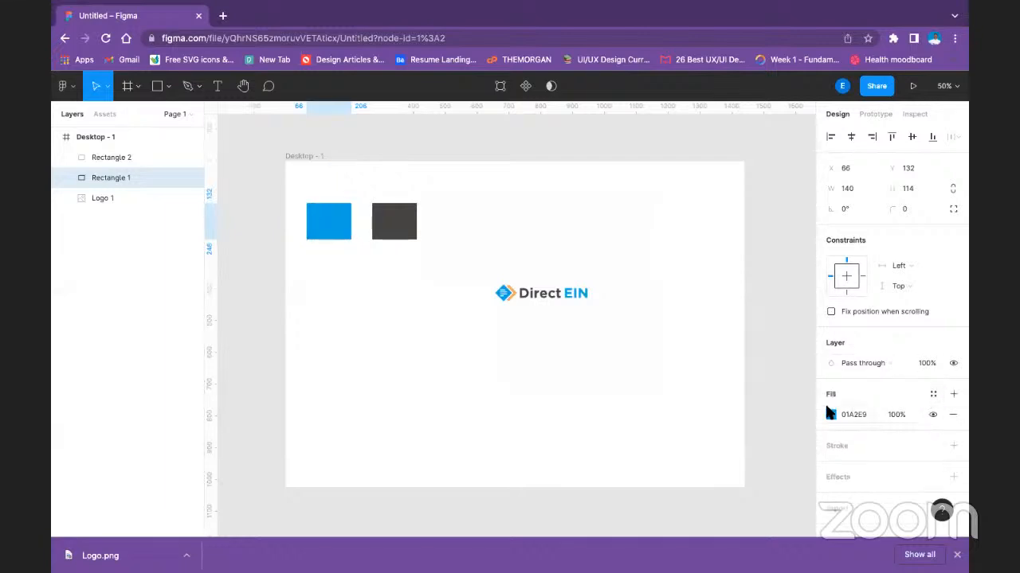
left_click(833, 416)
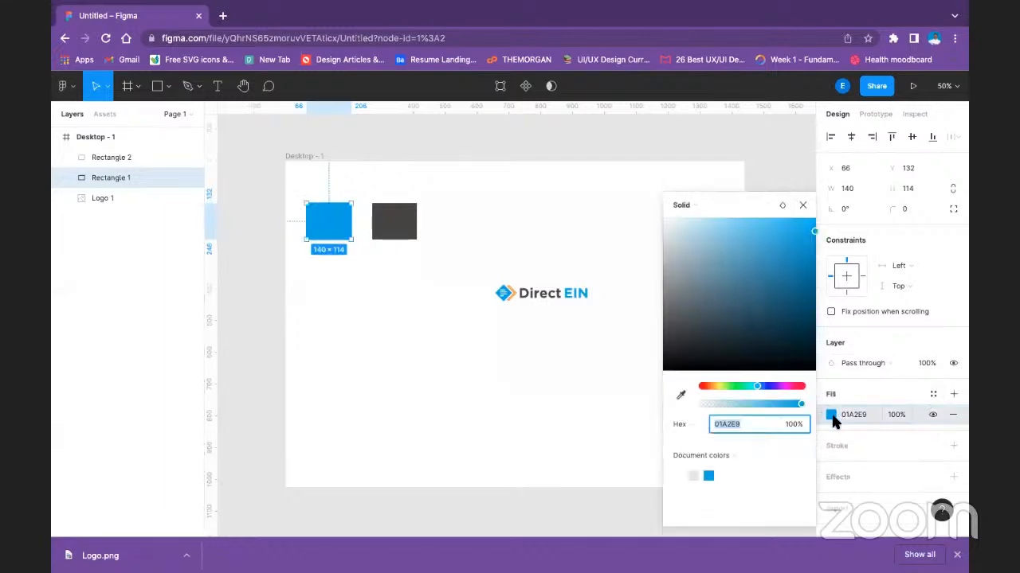
left_click(665, 221)
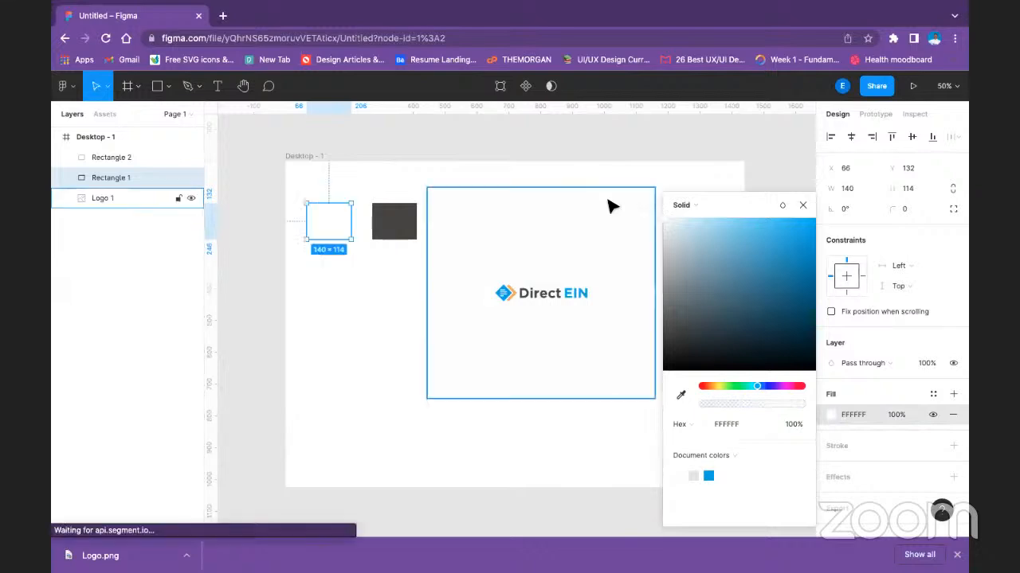
Create a color style named White from the first rectangle's white fill.
left_click(935, 396)
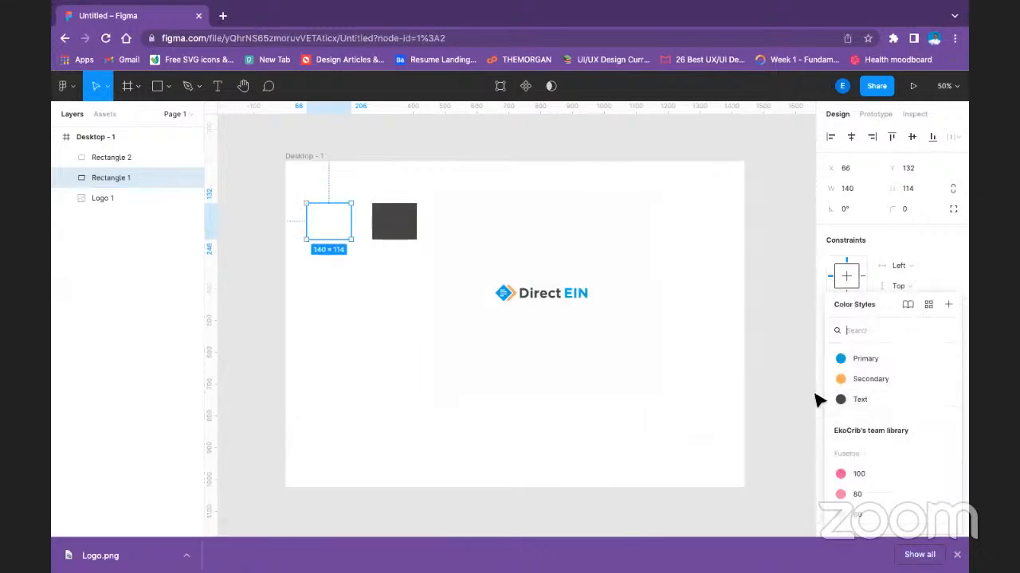
left_click(946, 304)
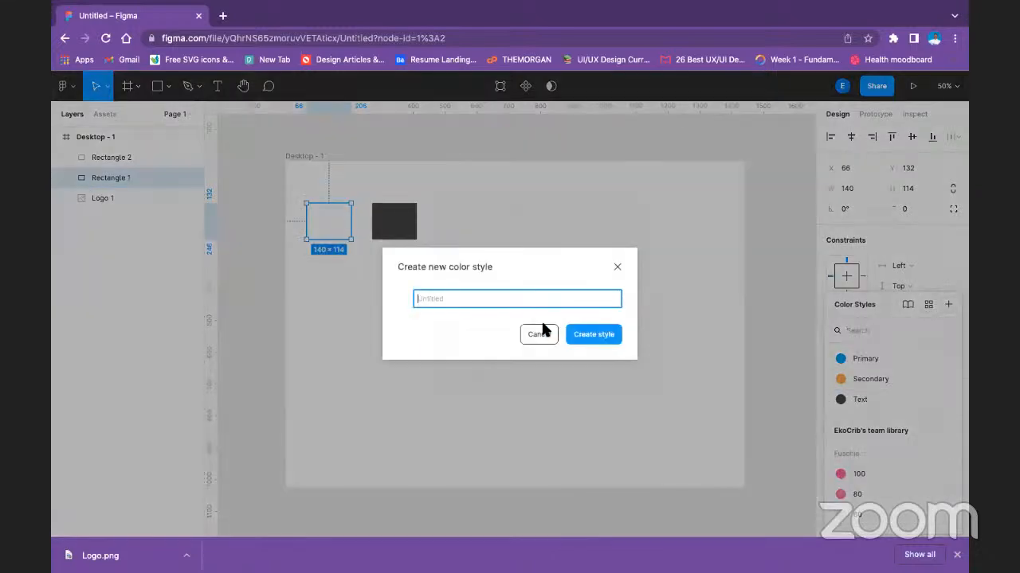
type("White")
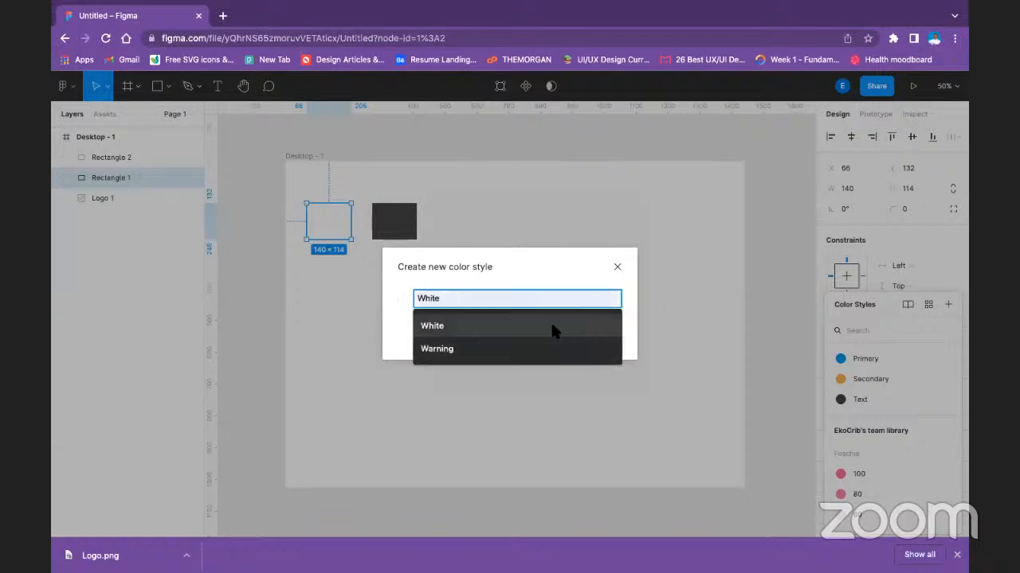
left_click(554, 329)
left_click(612, 337)
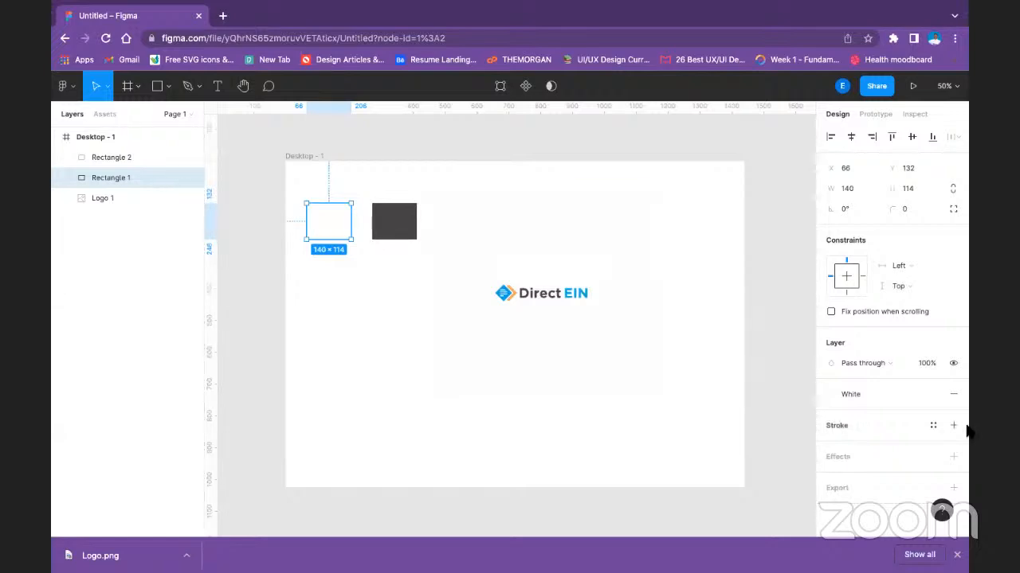
Detach the White style from the first rectangle and change its fill to light grey, E1E1E1.
left_click(932, 395)
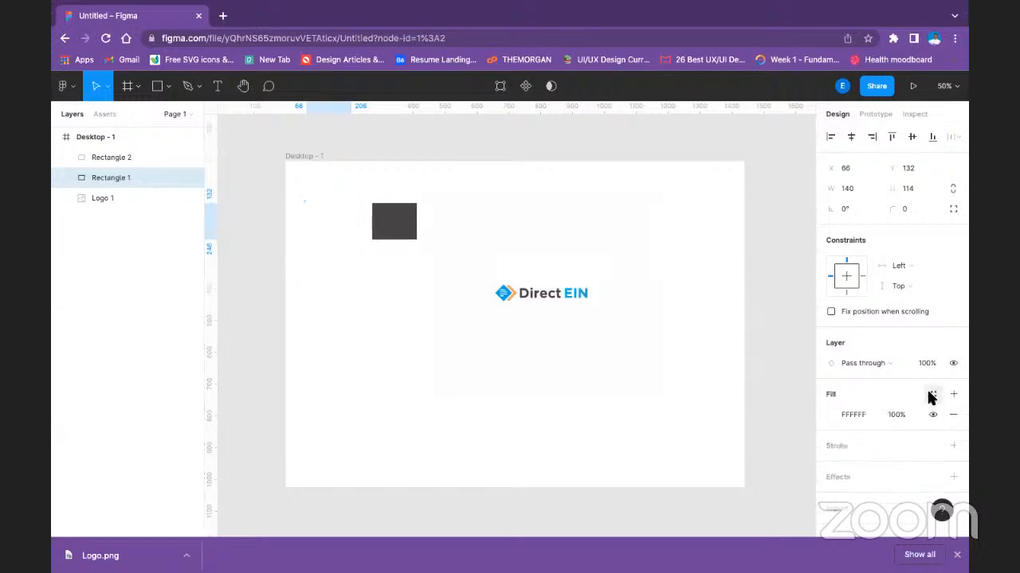
left_click(831, 415)
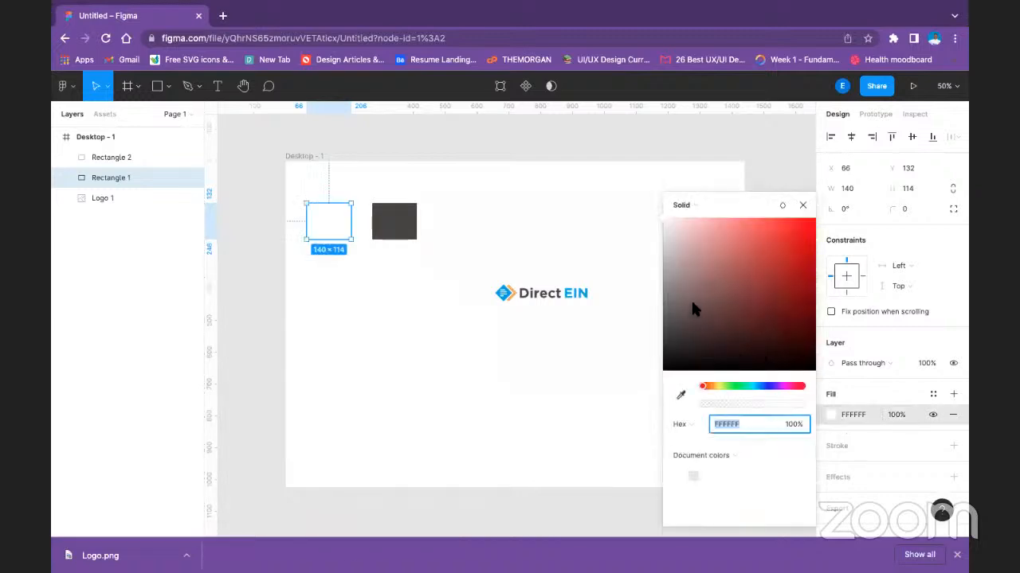
left_click_drag(680, 252, 655, 246)
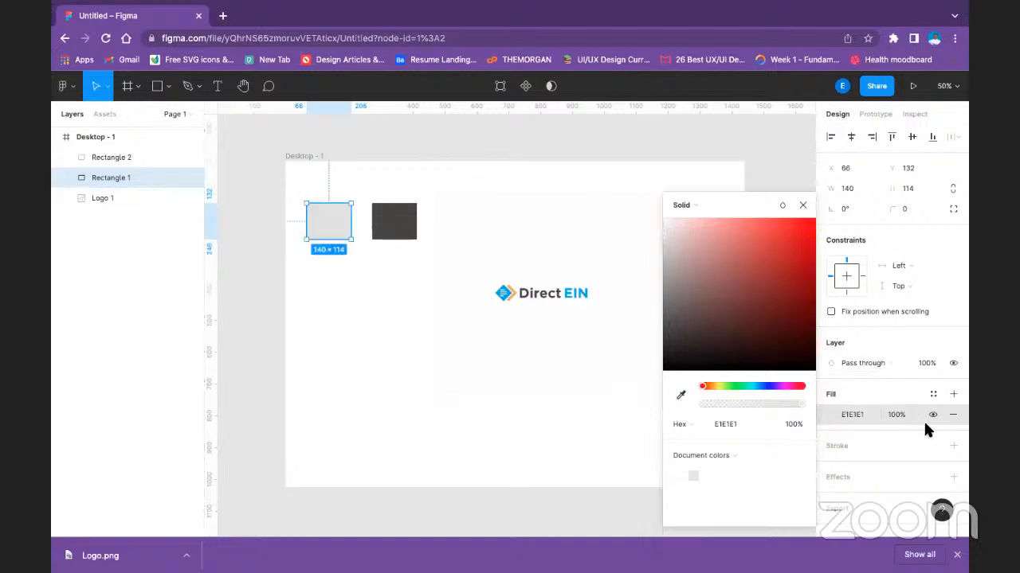
Create a color style named Grey one from the light grey rectangle's fill.
left_click(933, 393)
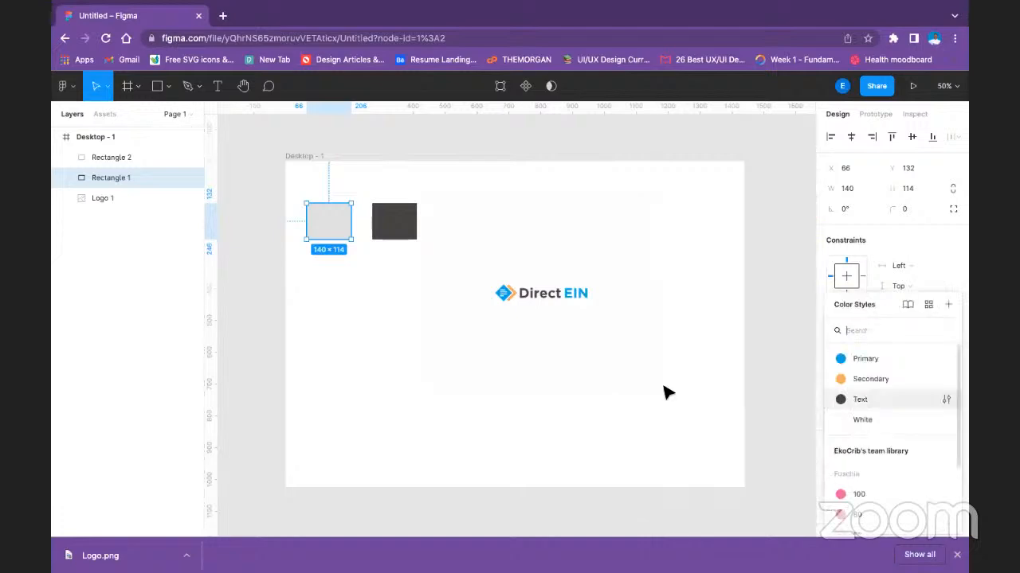
left_click(948, 304)
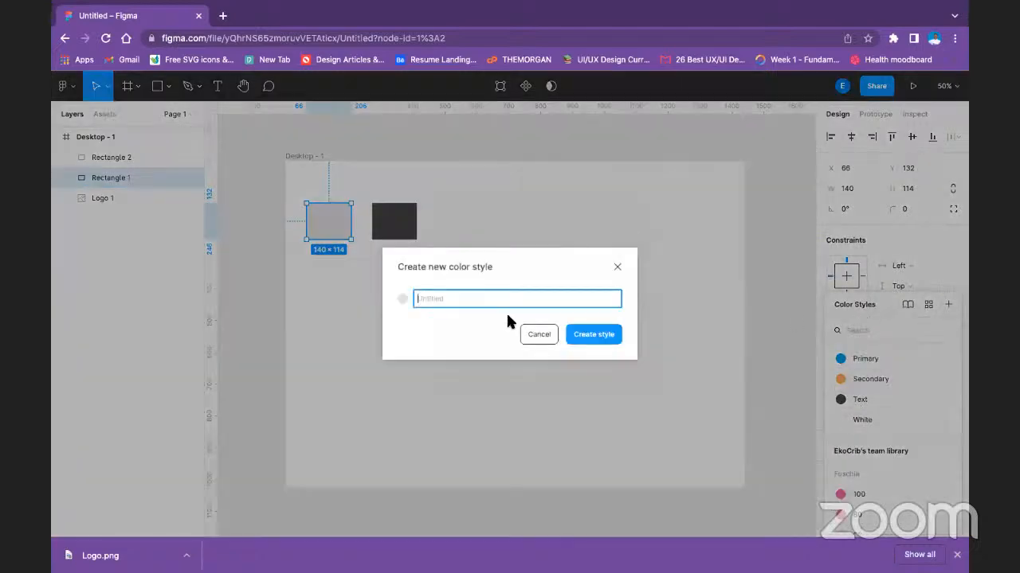
type("Grey one")
left_click(603, 340)
left_click(608, 367)
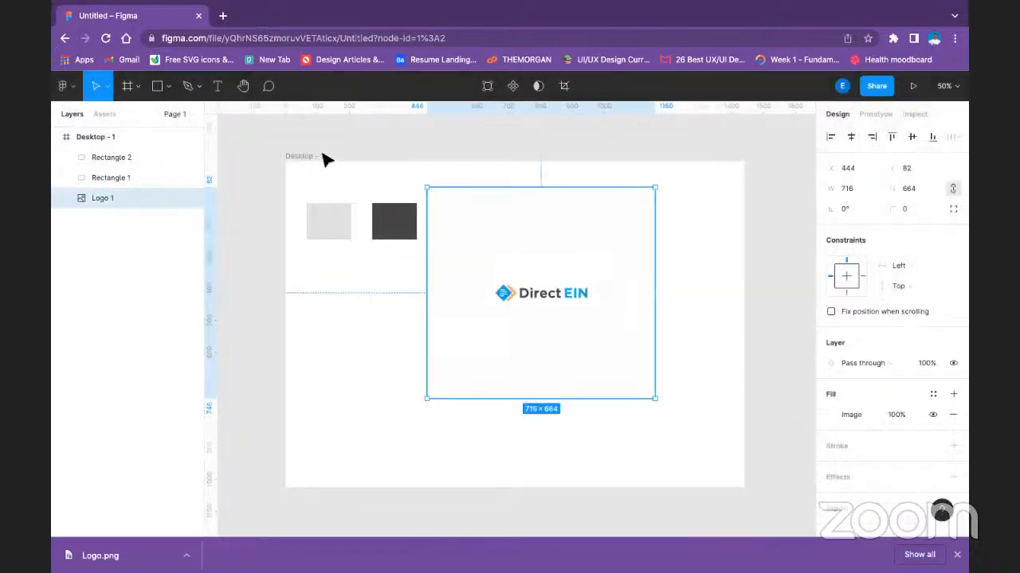
Delete the light grey and dark grey rectangles, leaving only the logo in the frame.
left_click(338, 221)
key("Delete")
left_click(394, 234)
key("Delete")
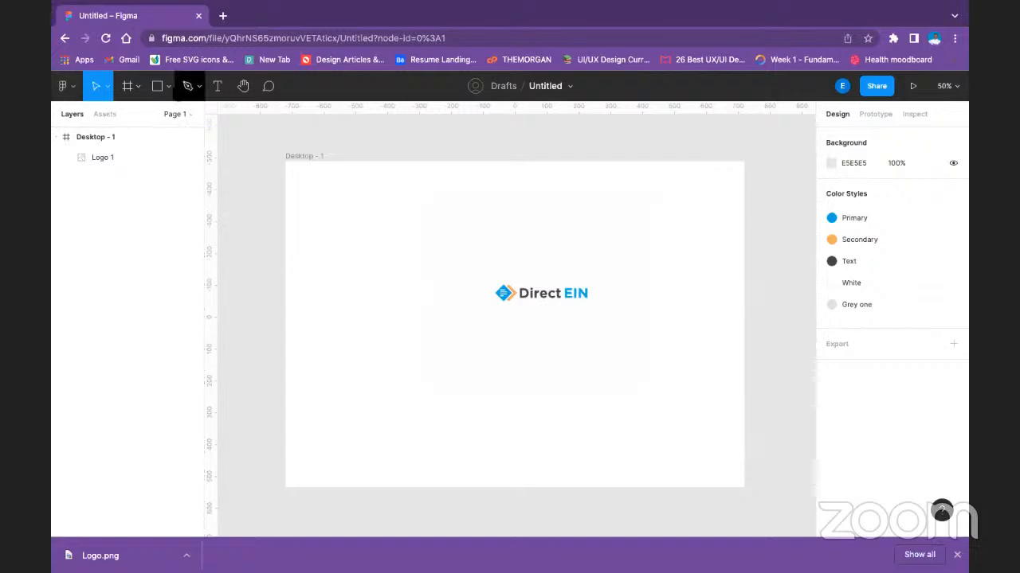
Add a text layer reading "Header" in the upper-left area of the Desktop - 1 frame.
left_click(159, 86)
left_click(169, 86)
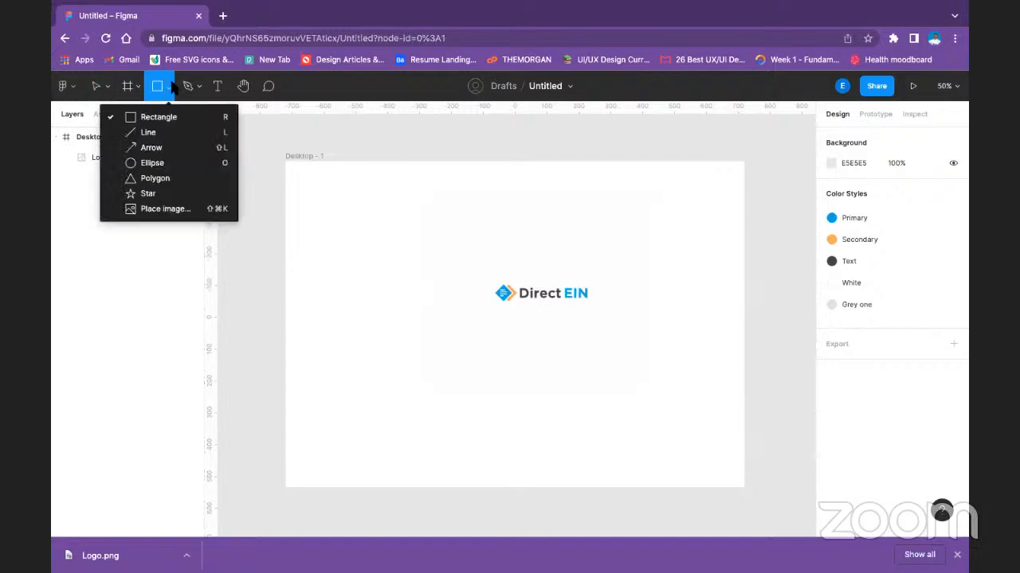
left_click(216, 86)
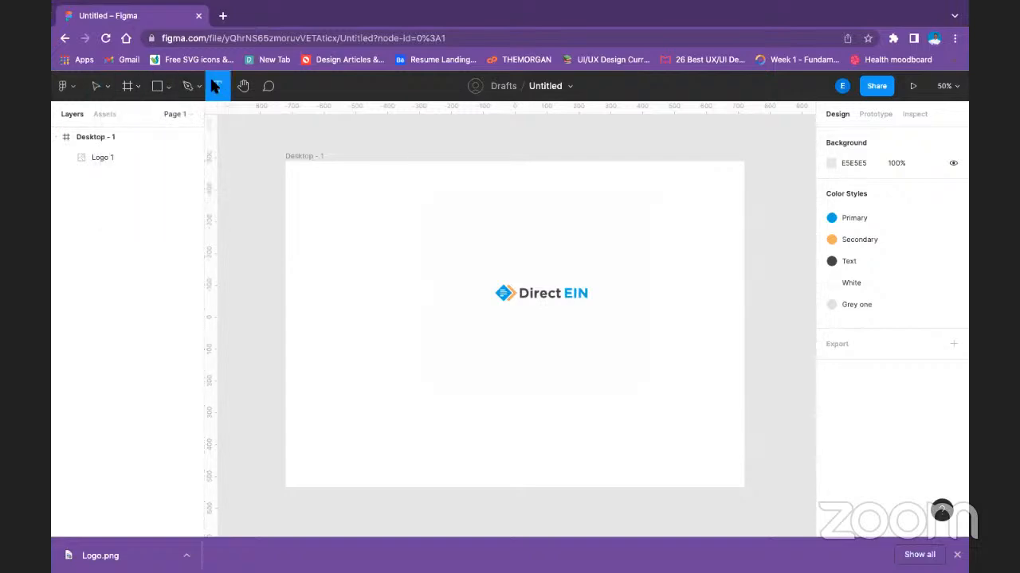
left_click(327, 193)
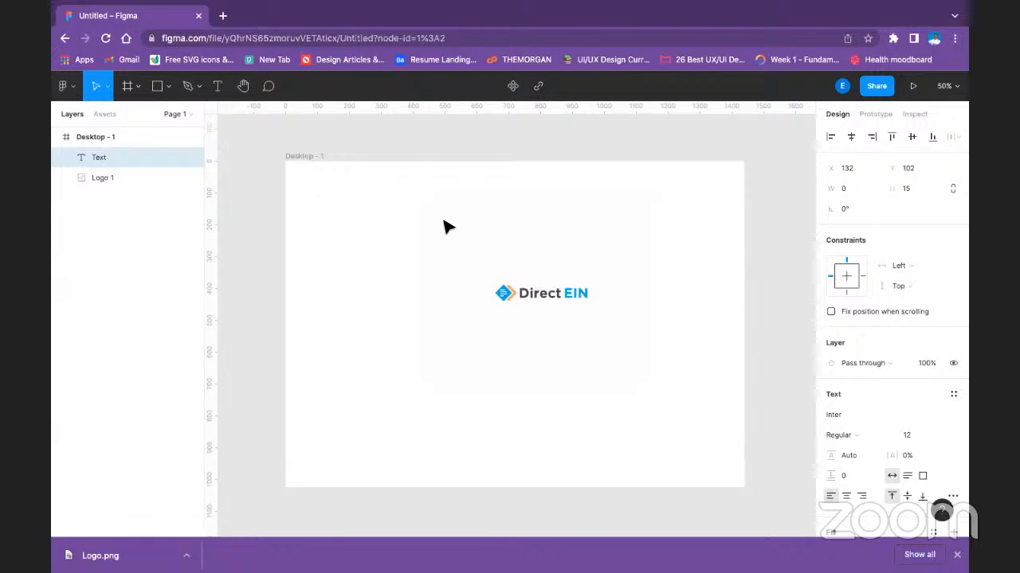
type("Header")
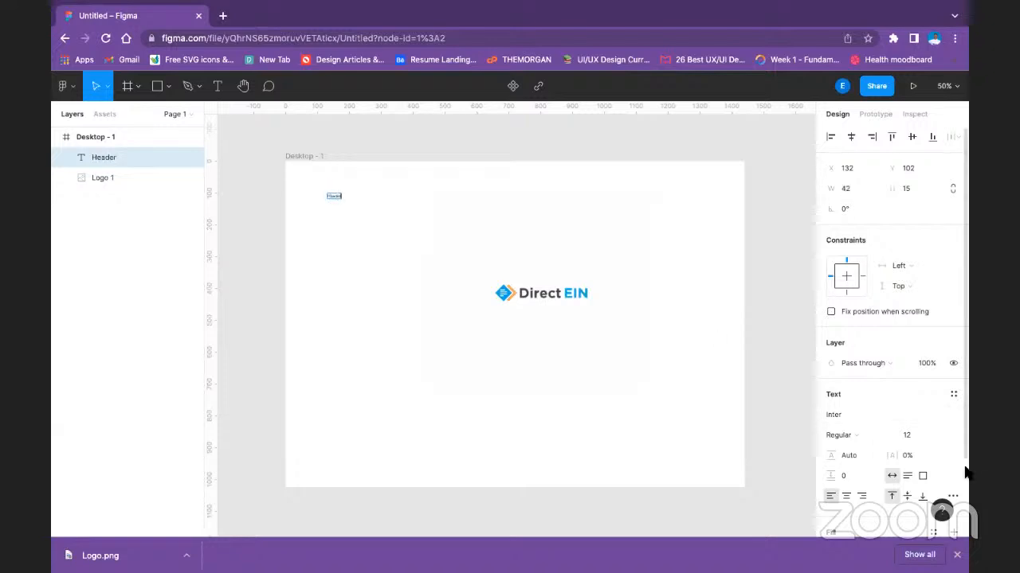
Set the Header text's font size to 64 and its weight to Bold.
left_click(941, 434)
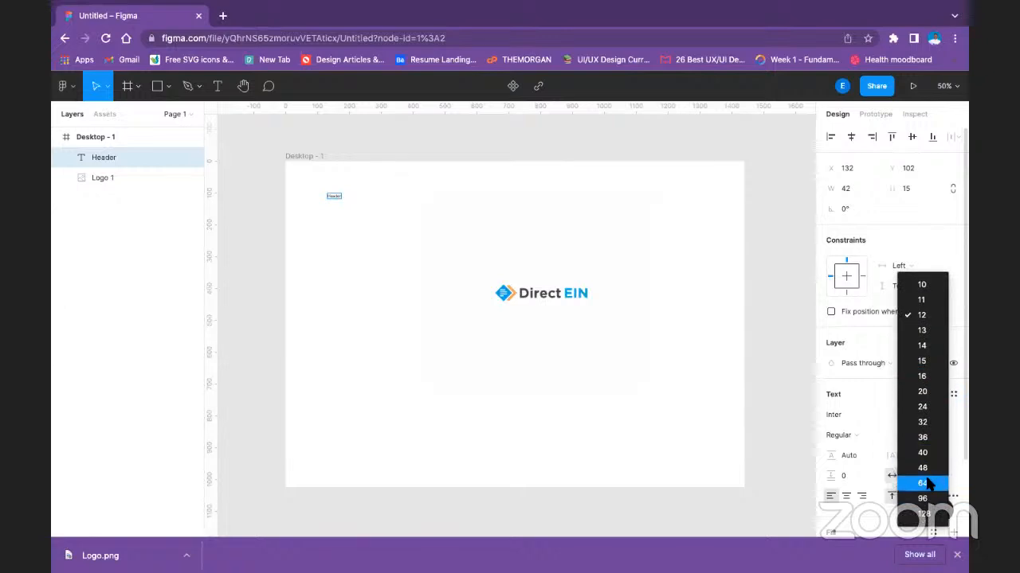
left_click(924, 483)
left_click(381, 238)
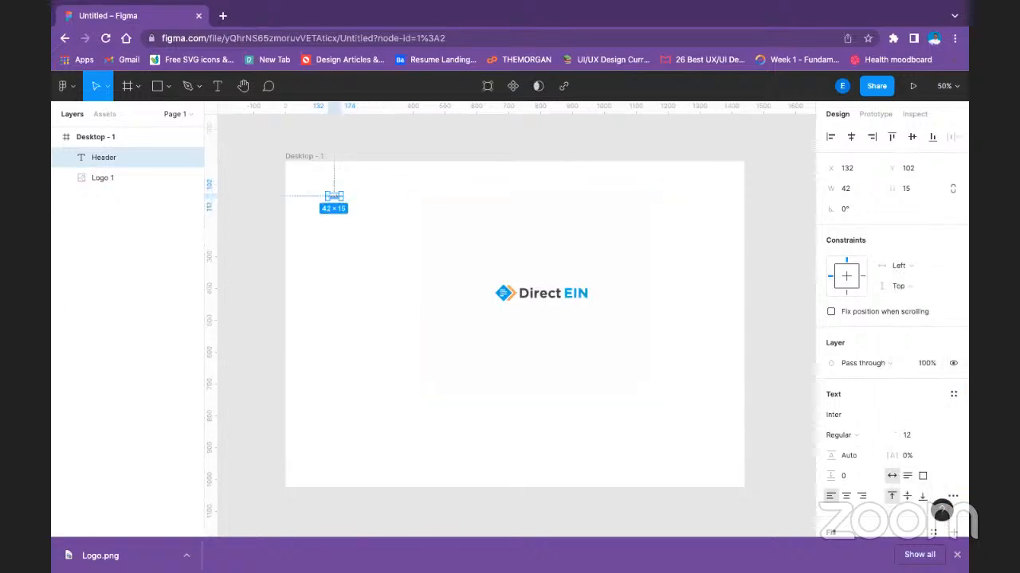
left_click(943, 434)
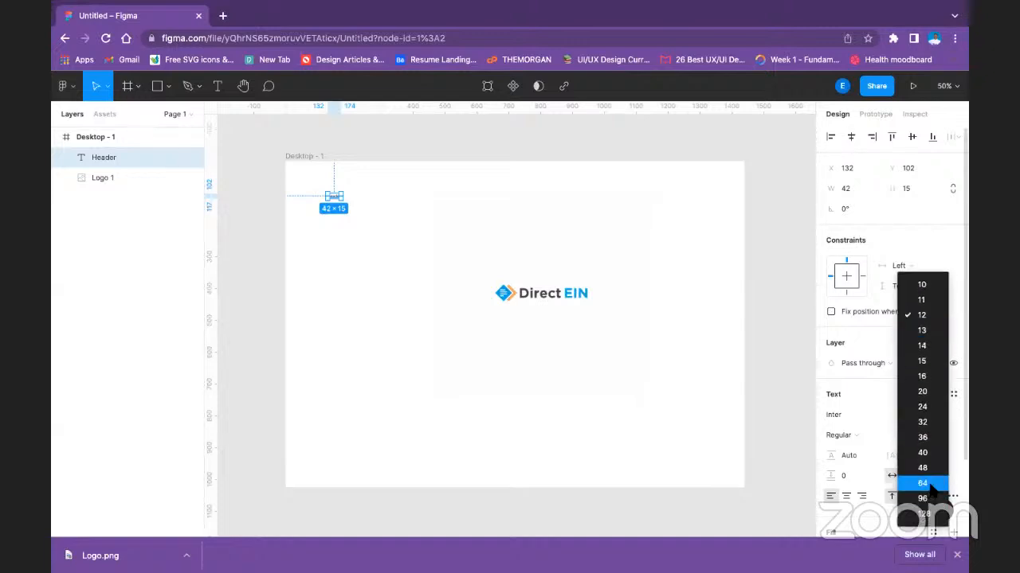
left_click(924, 483)
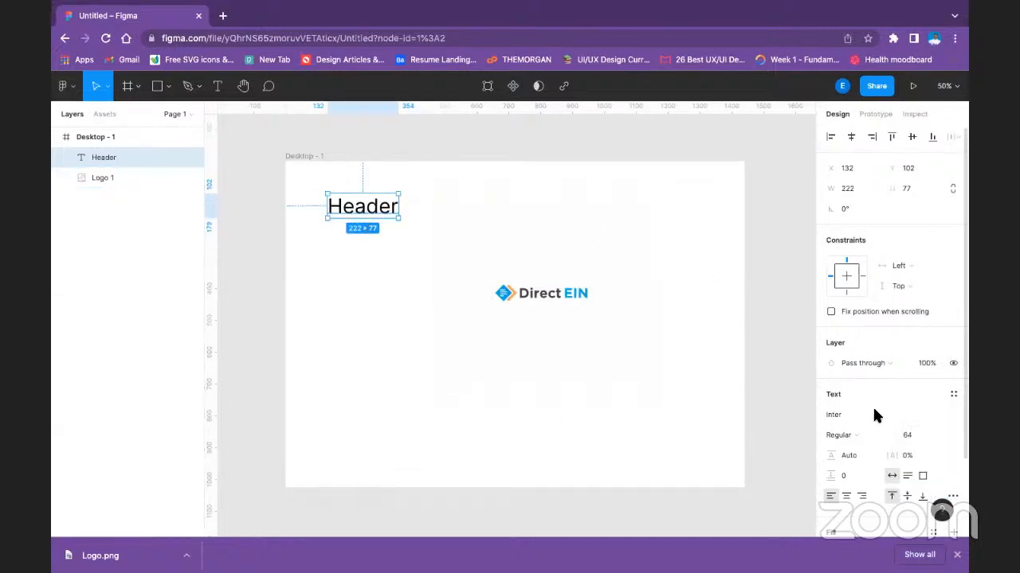
left_click(852, 435)
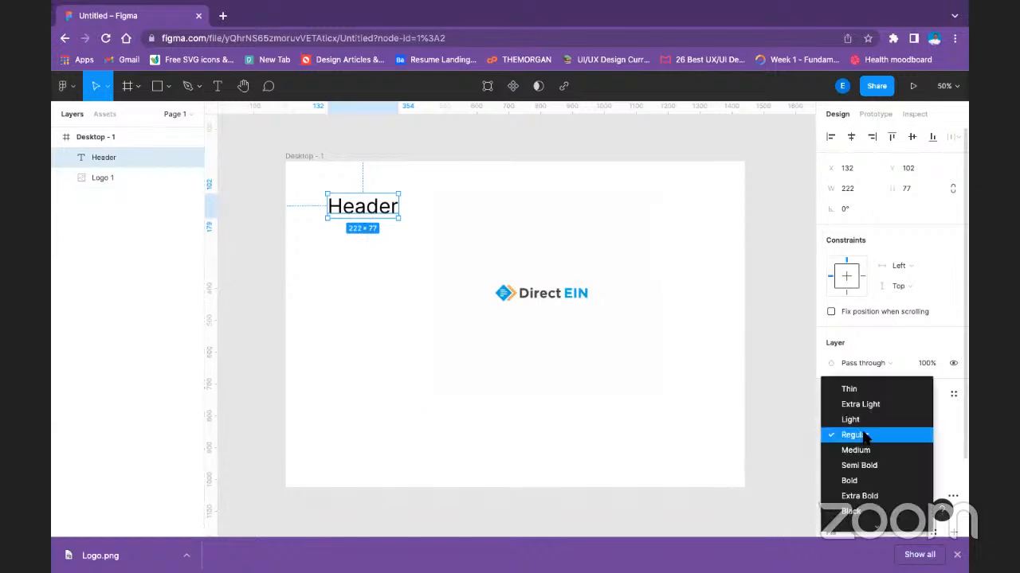
left_click(847, 481)
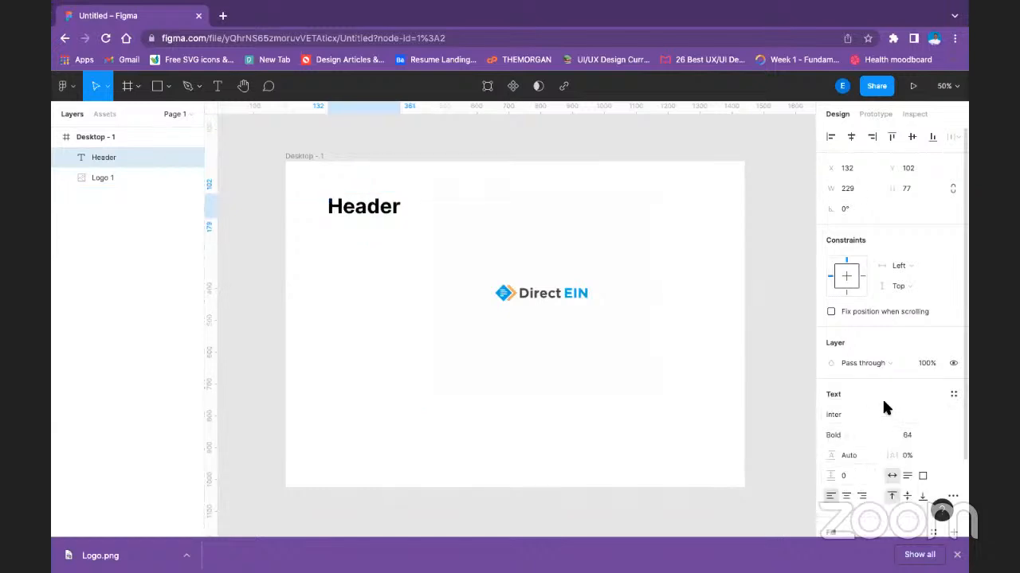
Create a text style named Header text from the bold 64-size header.
scroll(883, 405, "down", 2)
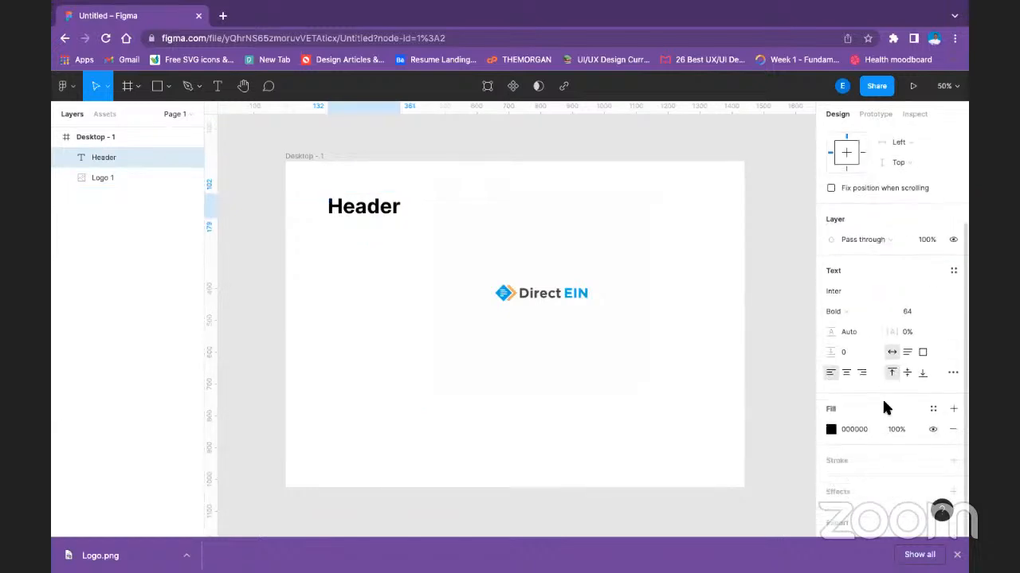
left_click(953, 269)
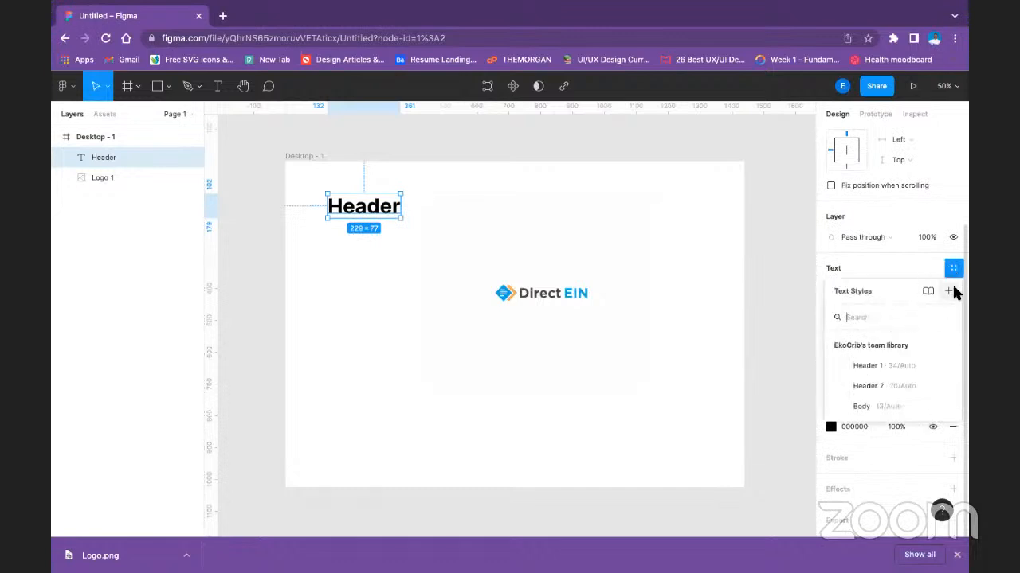
left_click(948, 291)
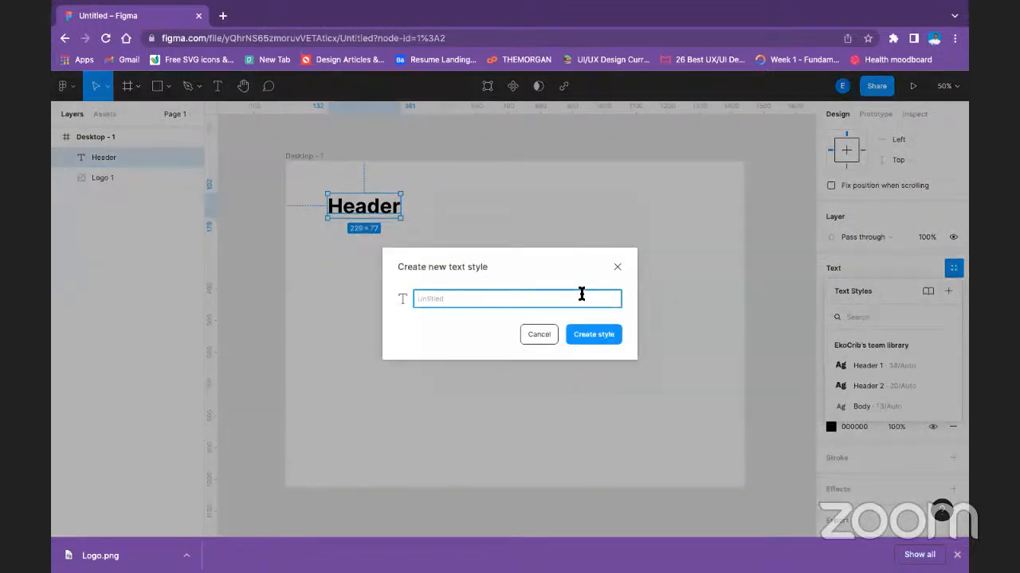
type("Header")
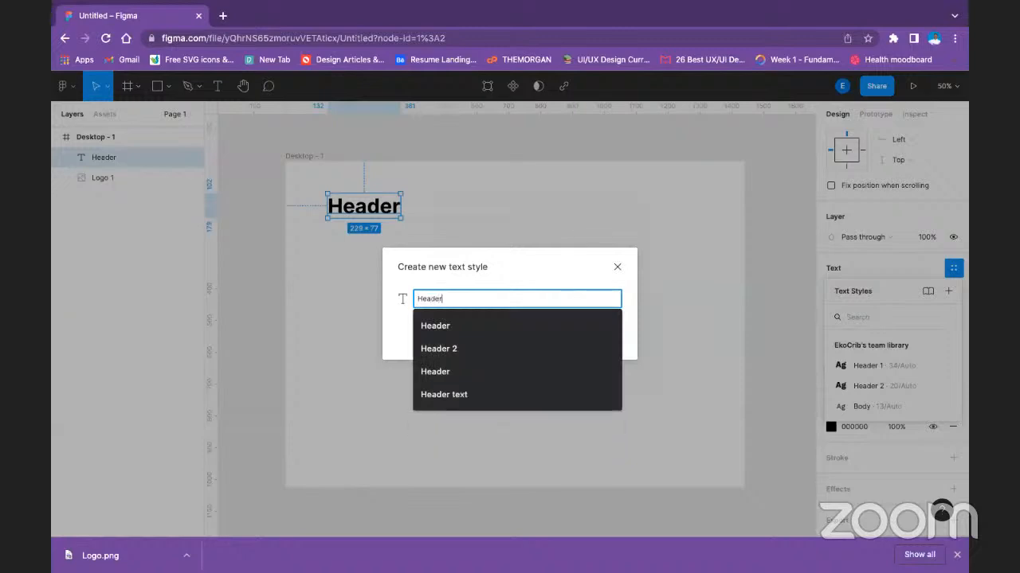
type(" text")
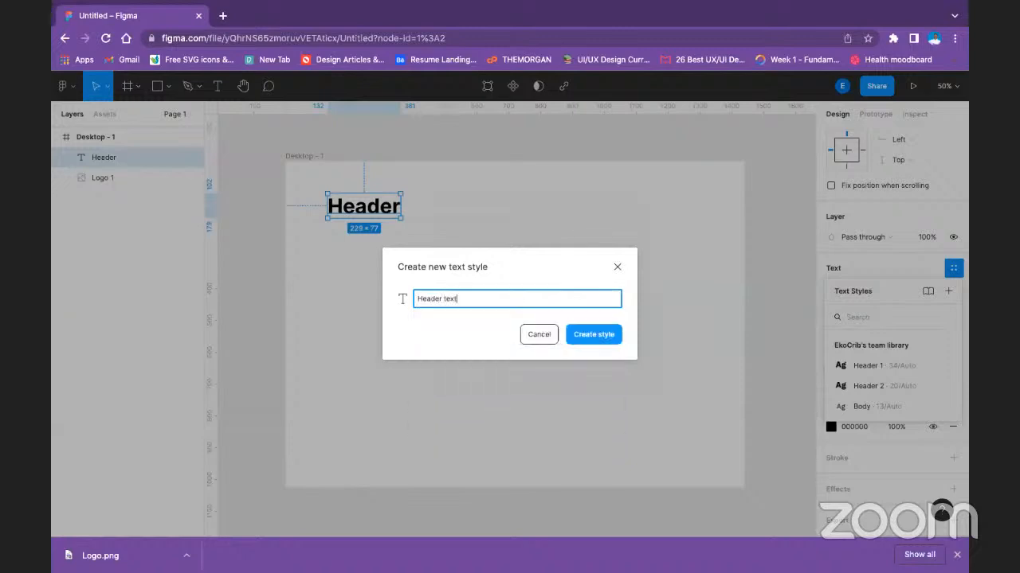
left_click(595, 336)
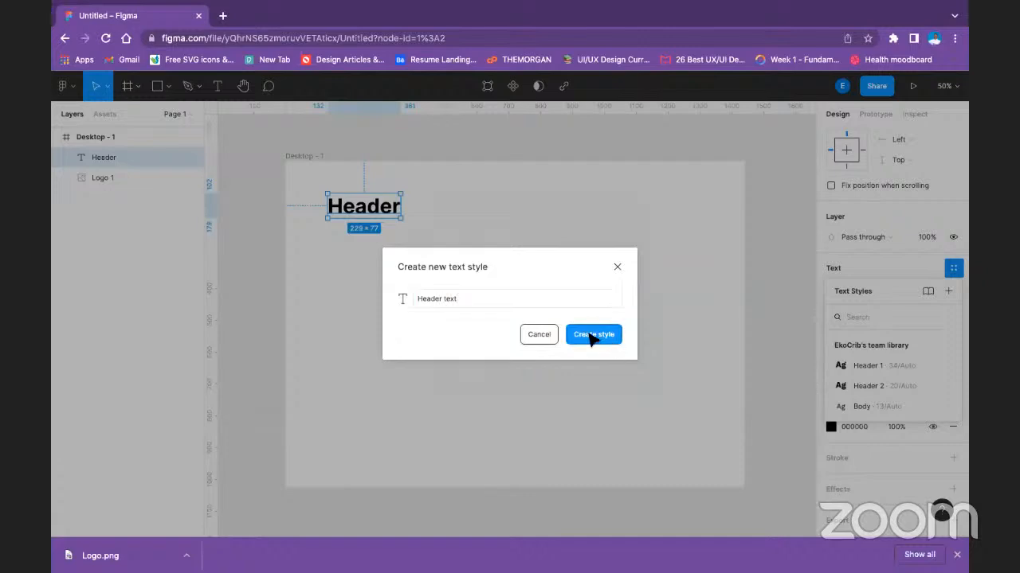
Move the Header text down to about Y 222 and place a copy with its style detached at about Y 414.
left_click_drag(382, 208, 386, 311)
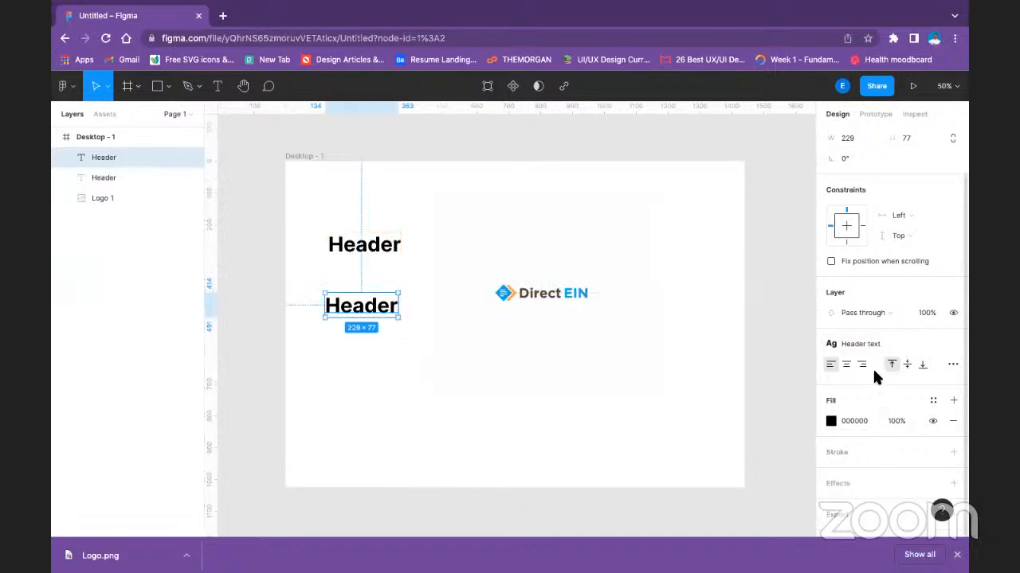
left_click(952, 344)
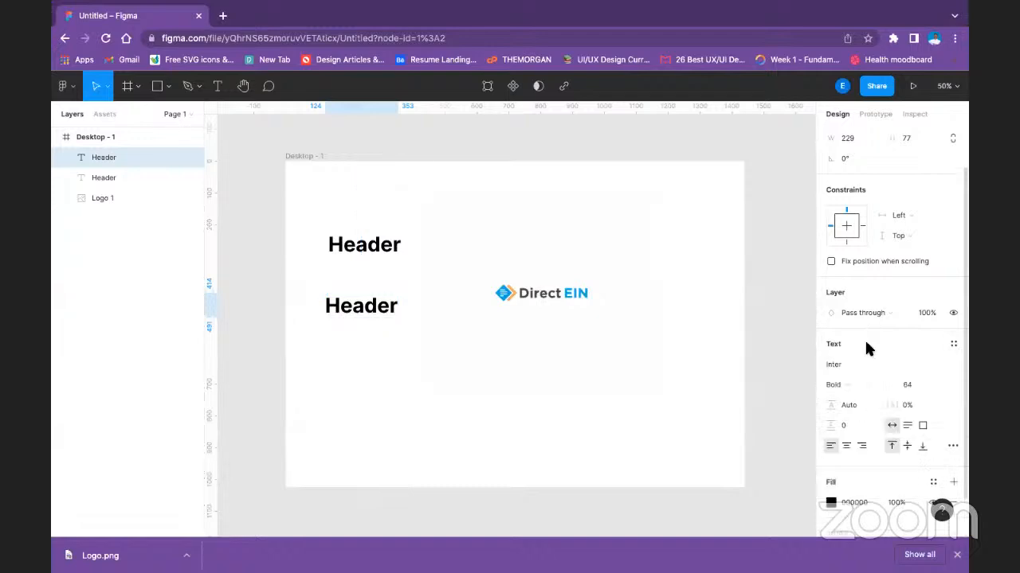
left_click(860, 384)
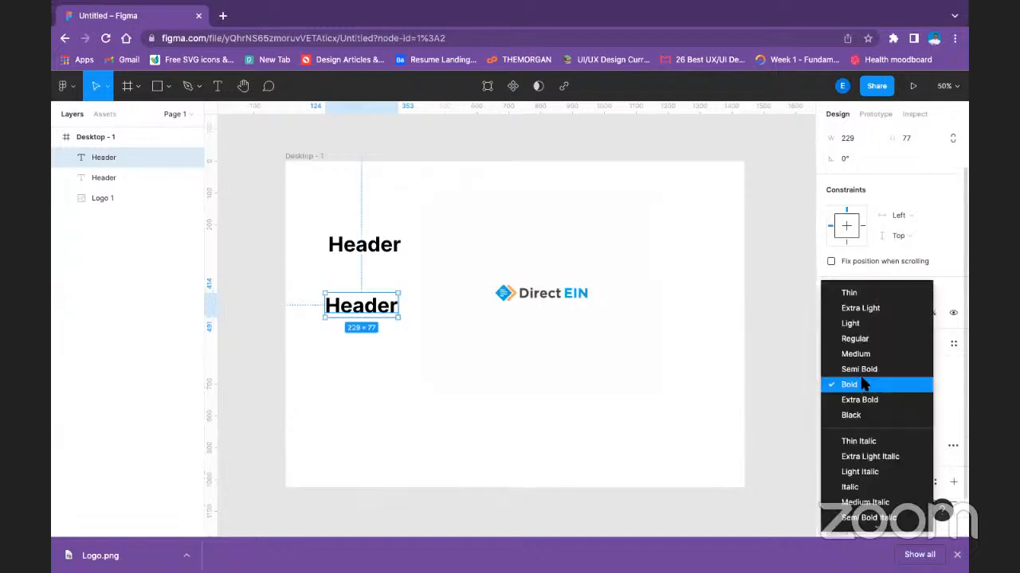
left_click(864, 384)
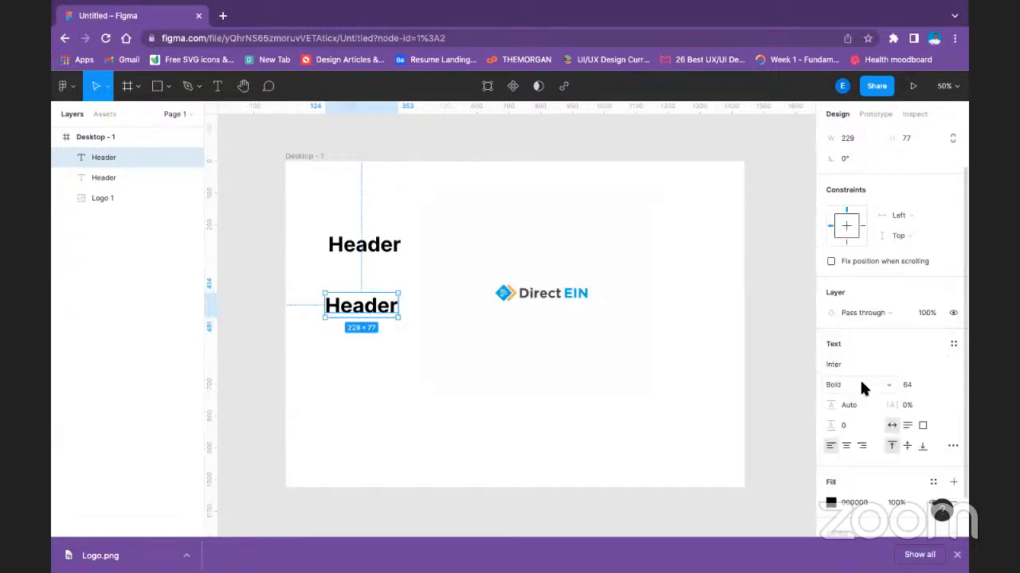
Set the copied Header text's weight to Regular and its font size to 40.
left_click(861, 383)
left_click(854, 338)
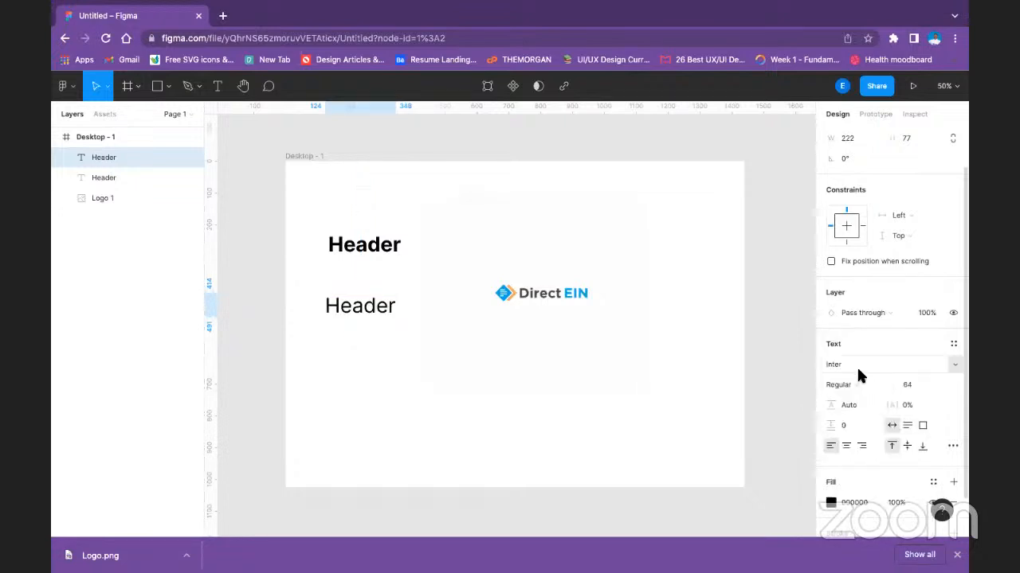
left_click(858, 381)
left_click(858, 383)
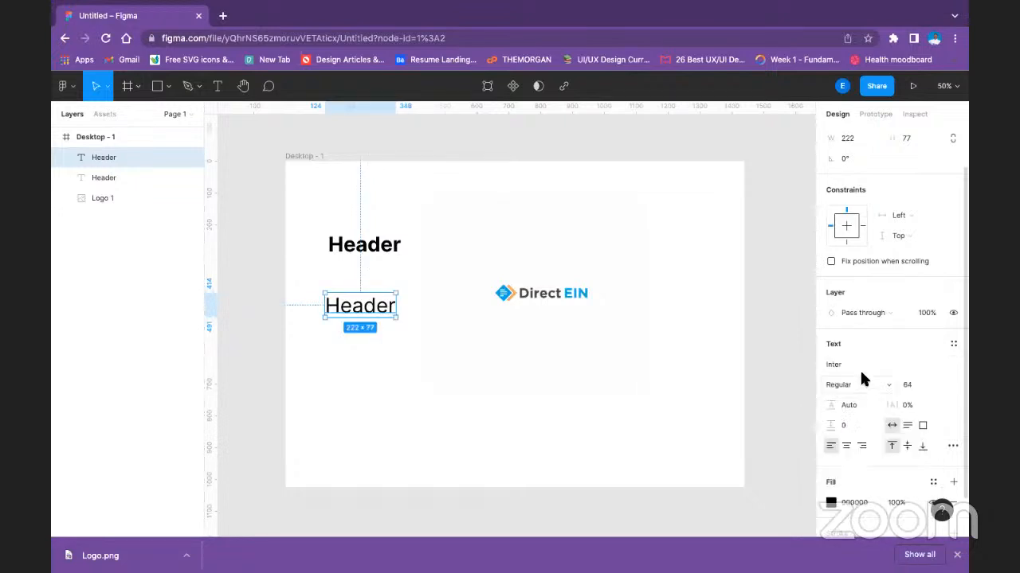
left_click(936, 385)
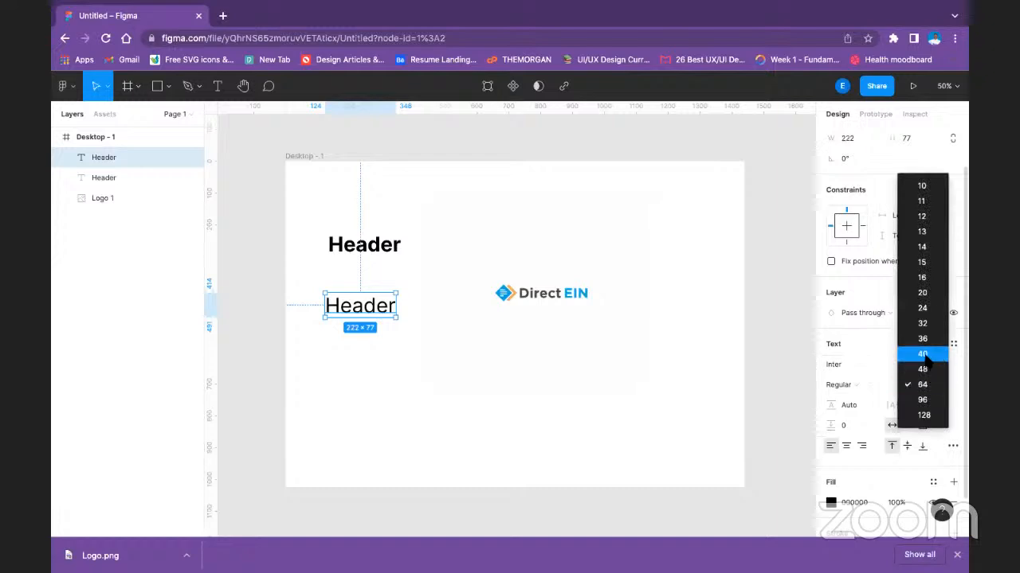
left_click(924, 355)
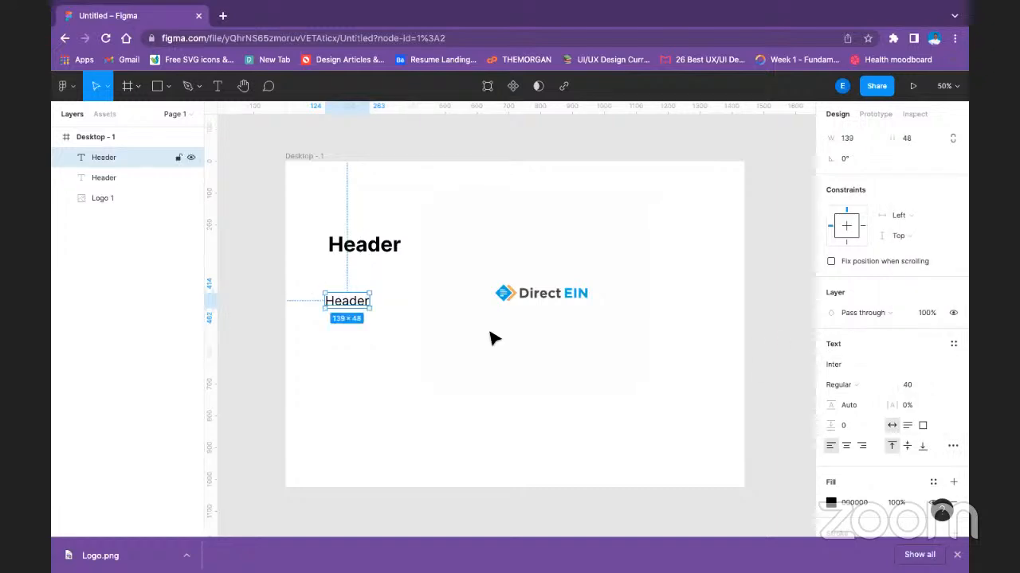
Change the weight of the smaller, copied Header text to Bold.
left_click(952, 344)
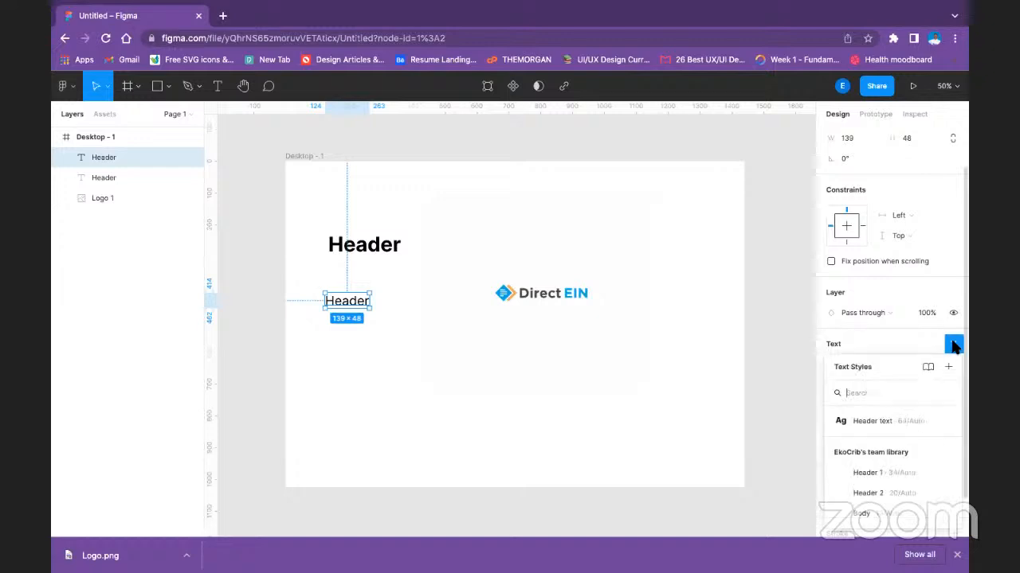
left_click(862, 331)
left_click(856, 388)
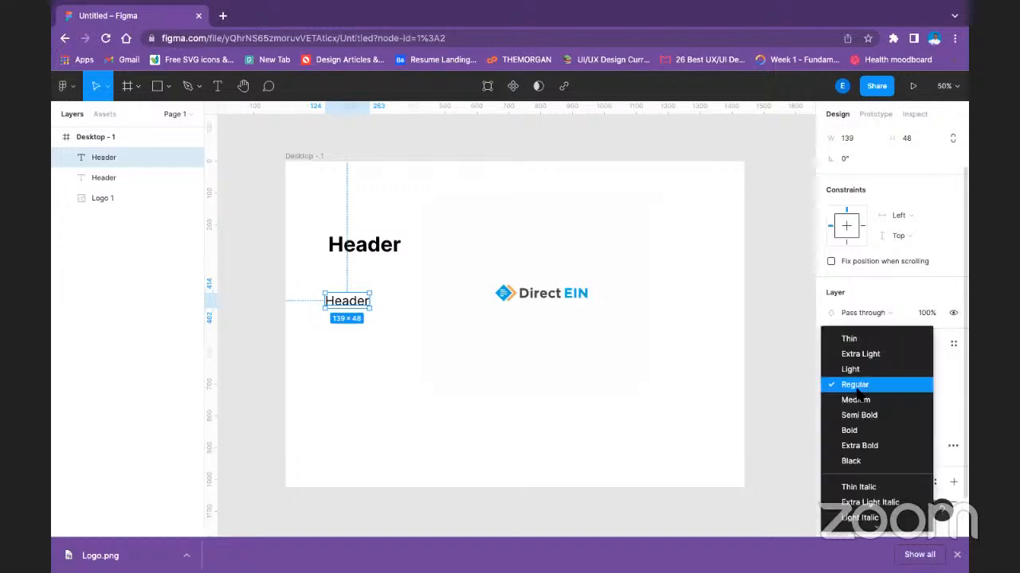
left_click(862, 431)
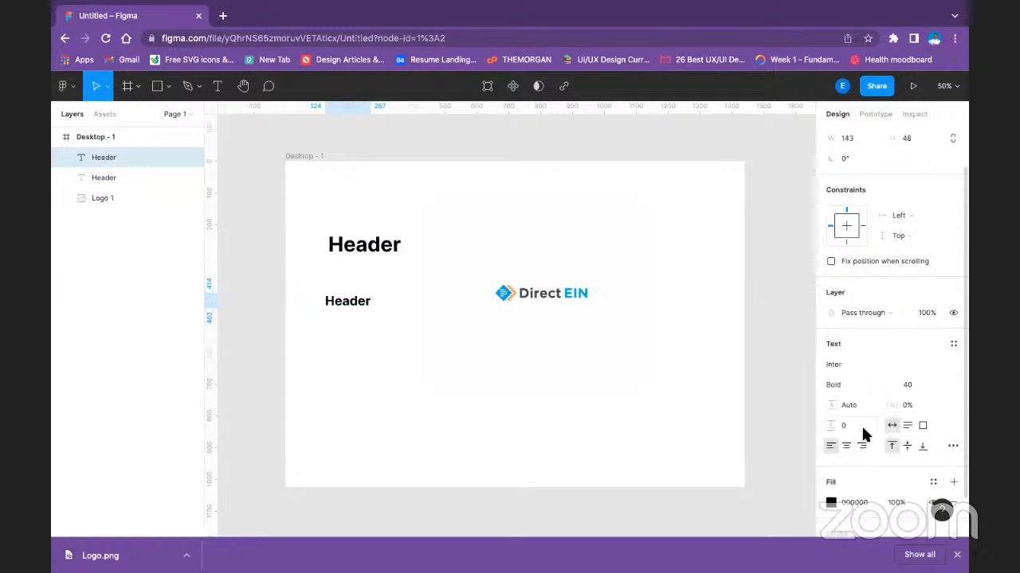
Create a text style named Sub header from the bold 40-size text.
left_click(953, 345)
left_click(947, 368)
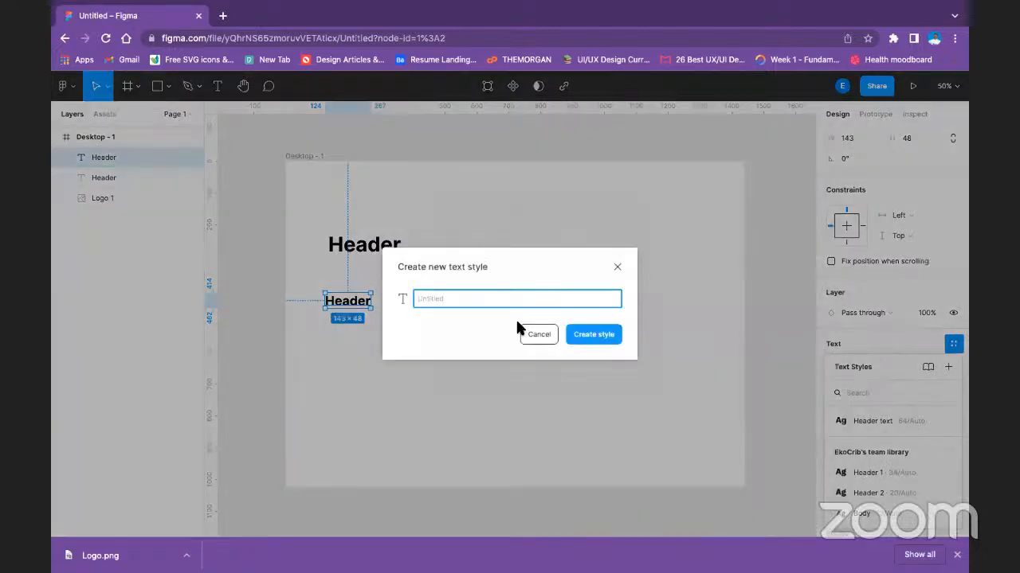
type("s")
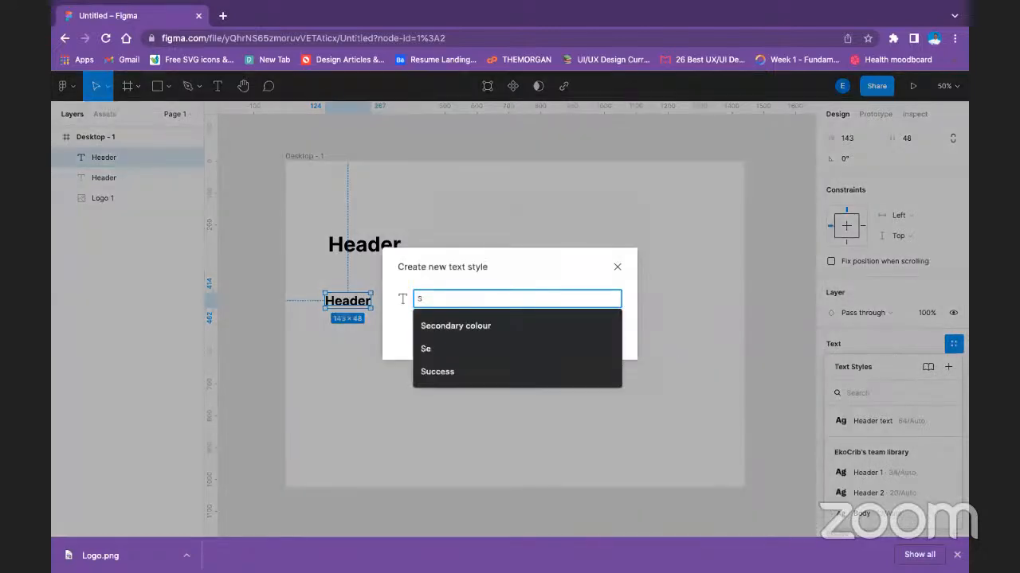
type("ub header")
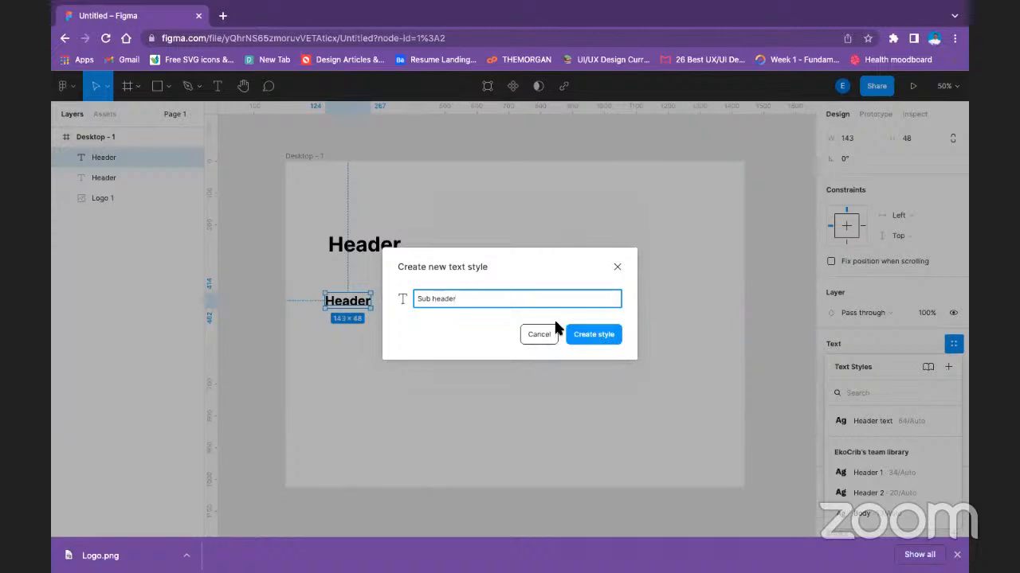
left_click(571, 334)
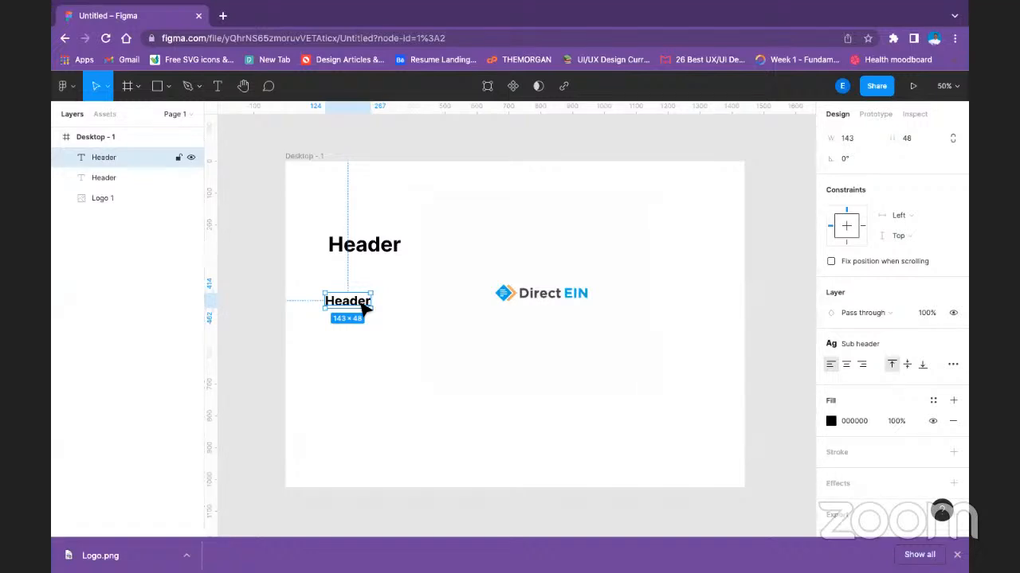
Place a copy of the smaller Header text directly below it, at about Y 512.
left_click(355, 251)
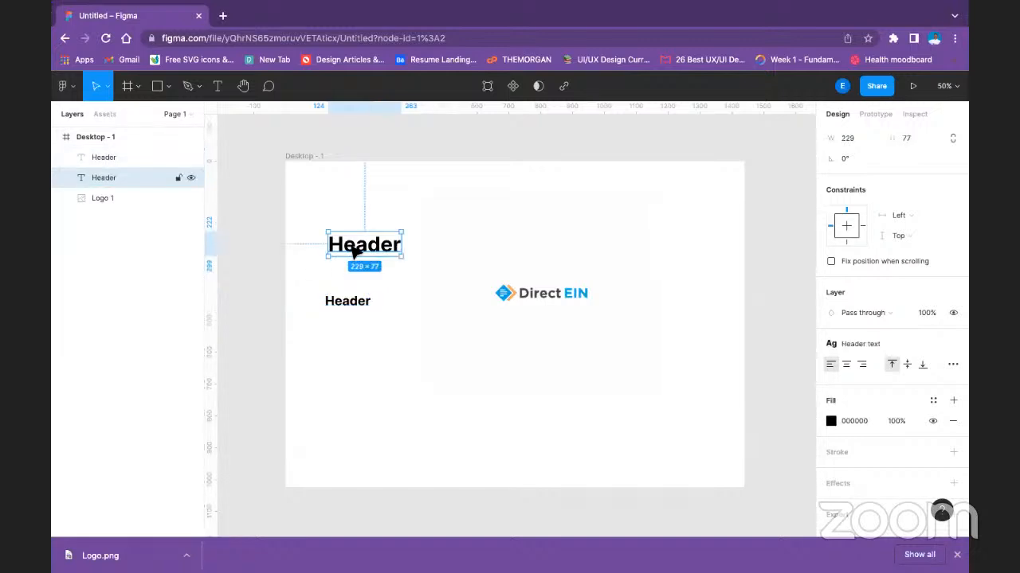
left_click(357, 305)
double_click(357, 305)
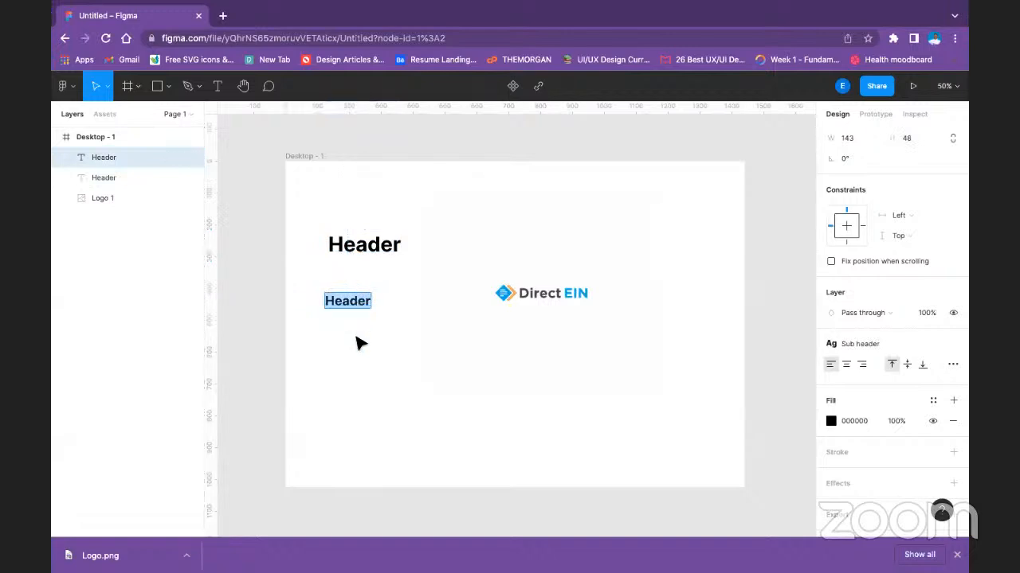
key("Escape")
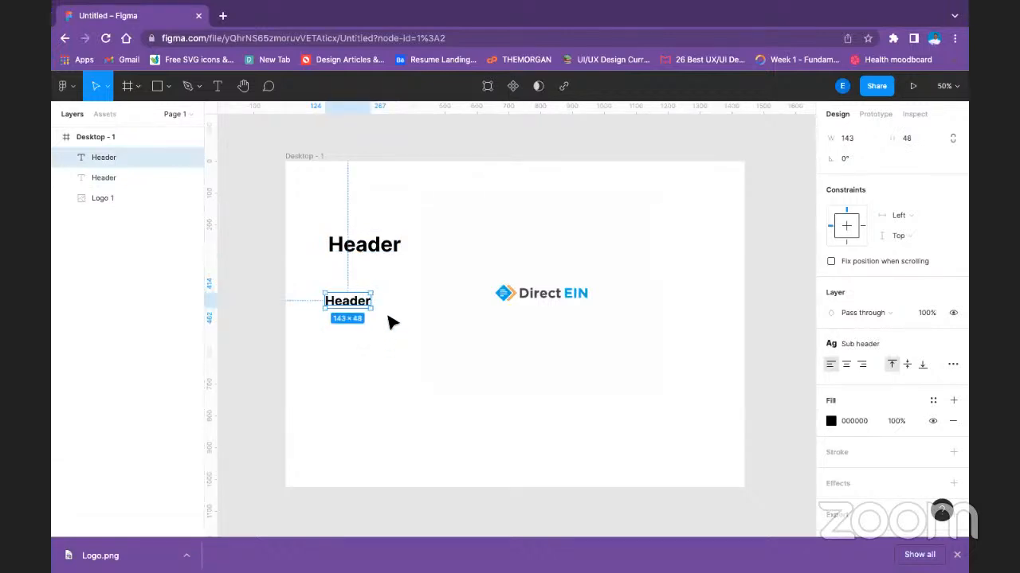
left_click_drag(360, 301, 364, 335)
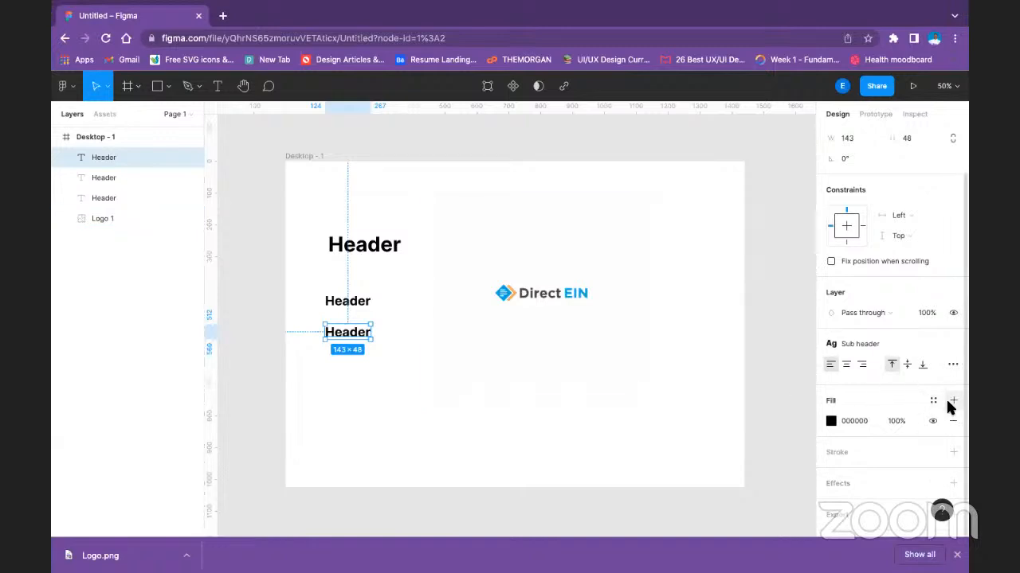
Detach the lowest Header text from the Sub header style, then set its weight to Regular and its font size to 24.
left_click(953, 343)
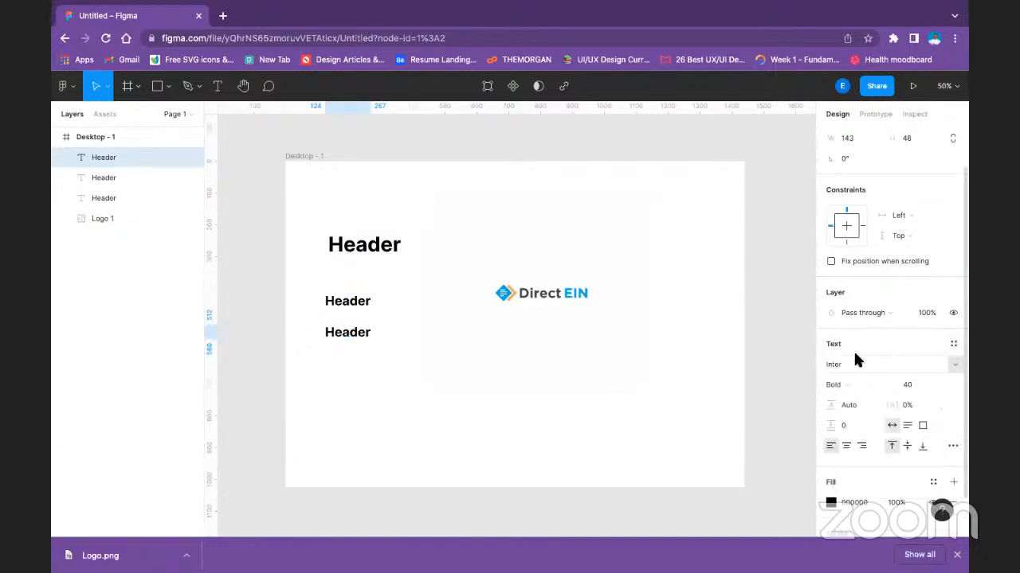
left_click(858, 387)
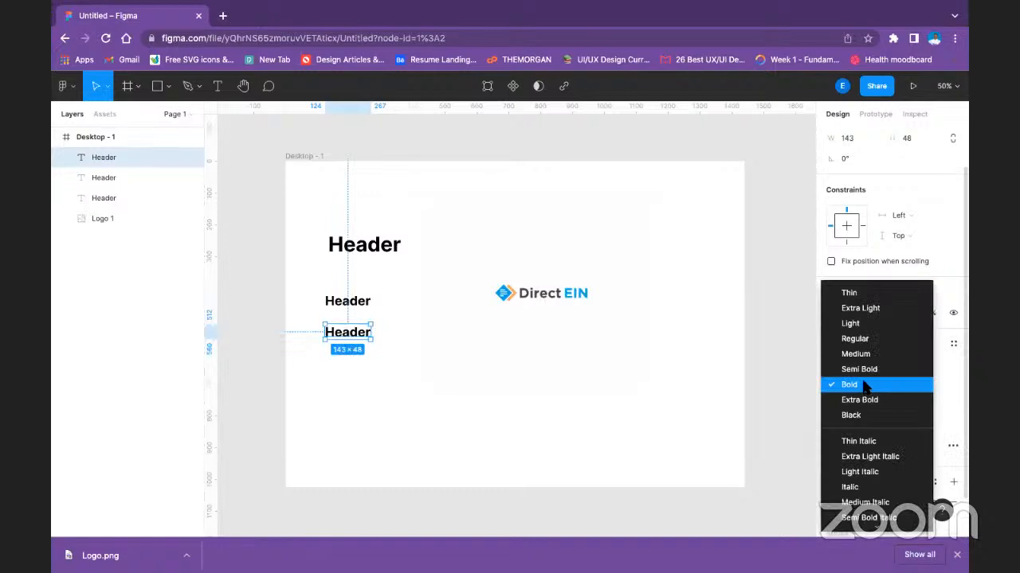
left_click(854, 338)
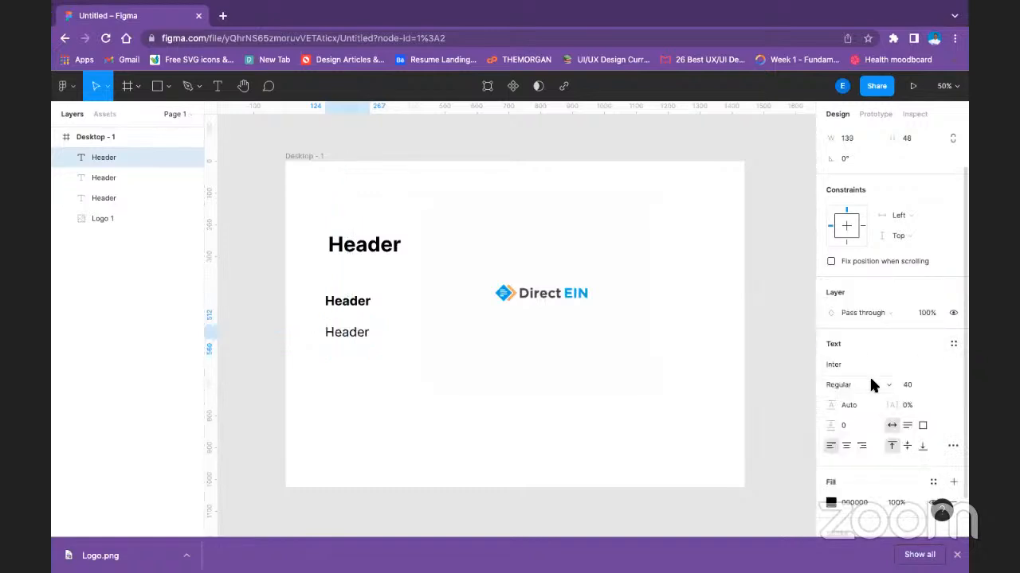
left_click(946, 386)
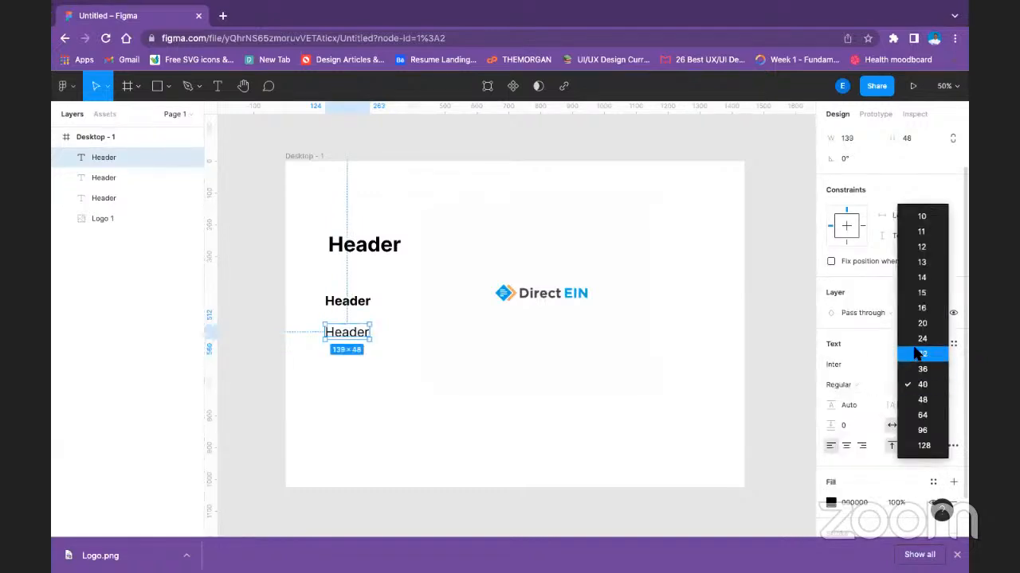
left_click(920, 355)
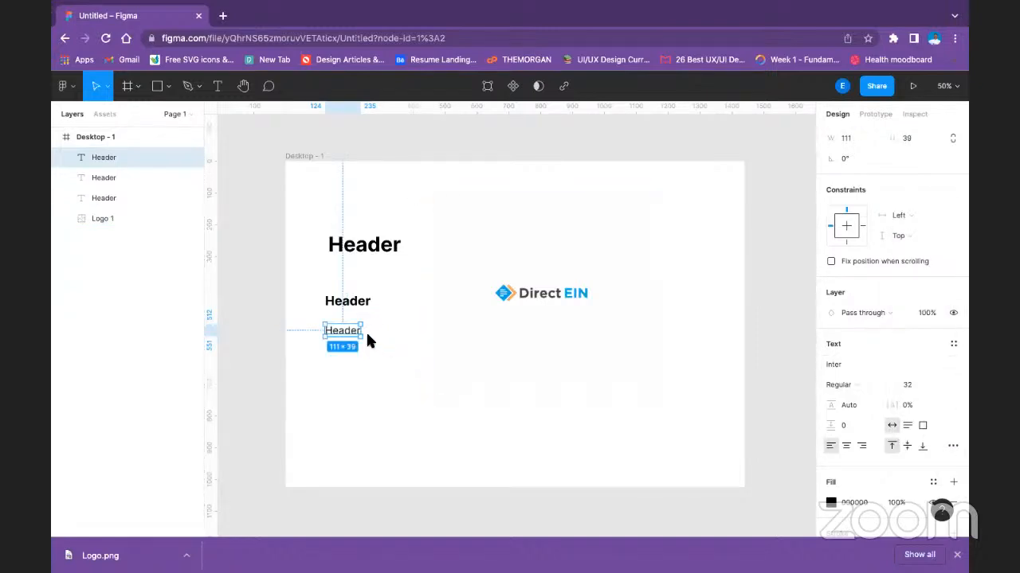
left_click(945, 386)
left_click(923, 369)
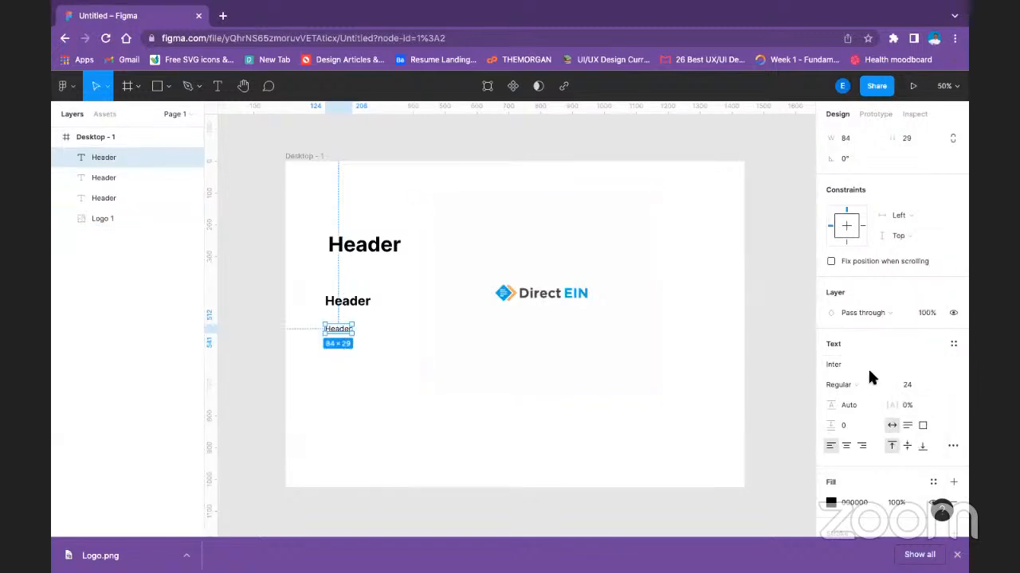
Create a text style named Text from the regular 24-size text.
left_click(953, 345)
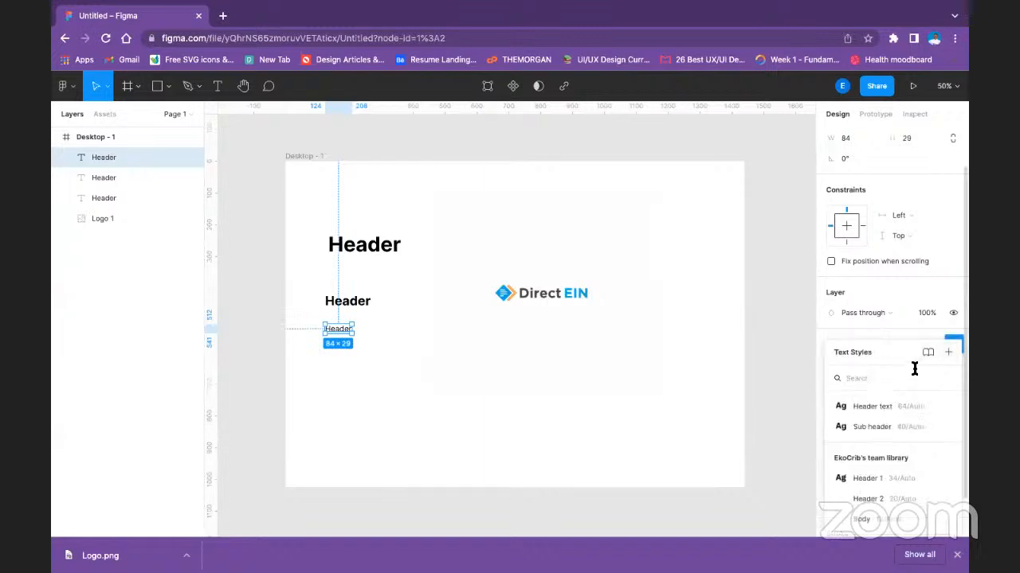
left_click(947, 352)
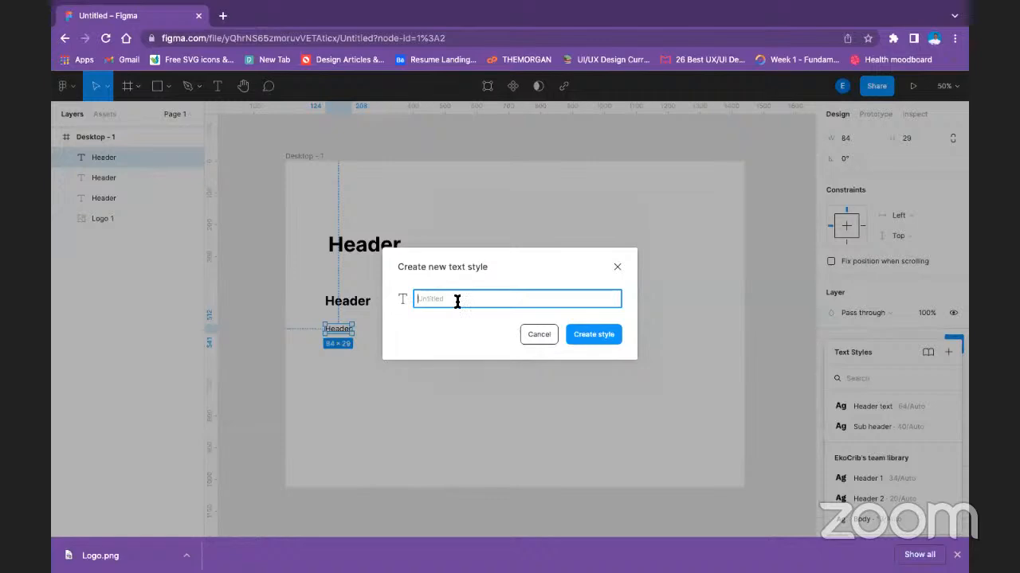
type("Text")
left_click(575, 341)
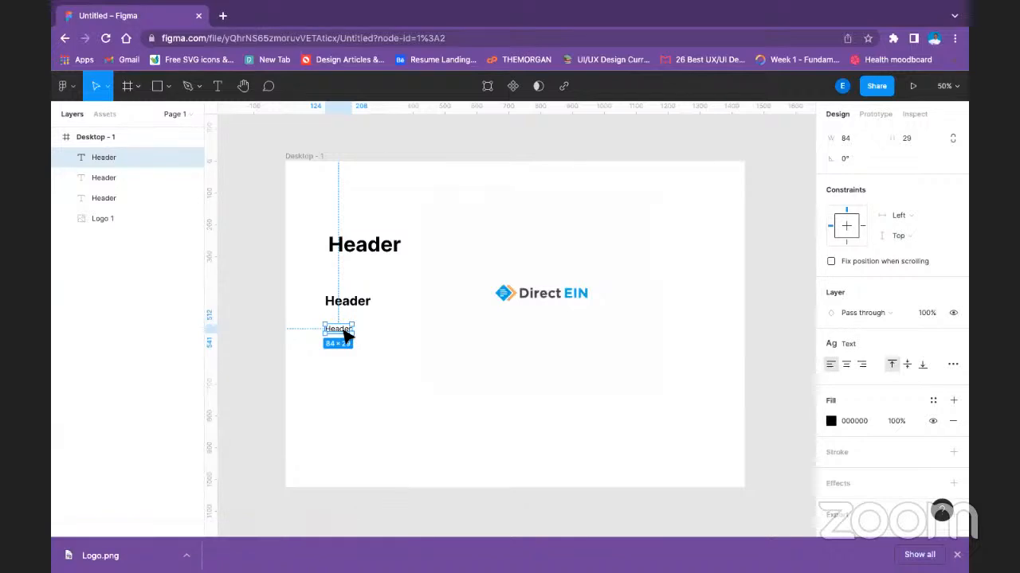
Place a copy of the 24-size Header text below it, detach it from the Text style and make it Bold.
left_click_drag(347, 334, 351, 364, "alt")
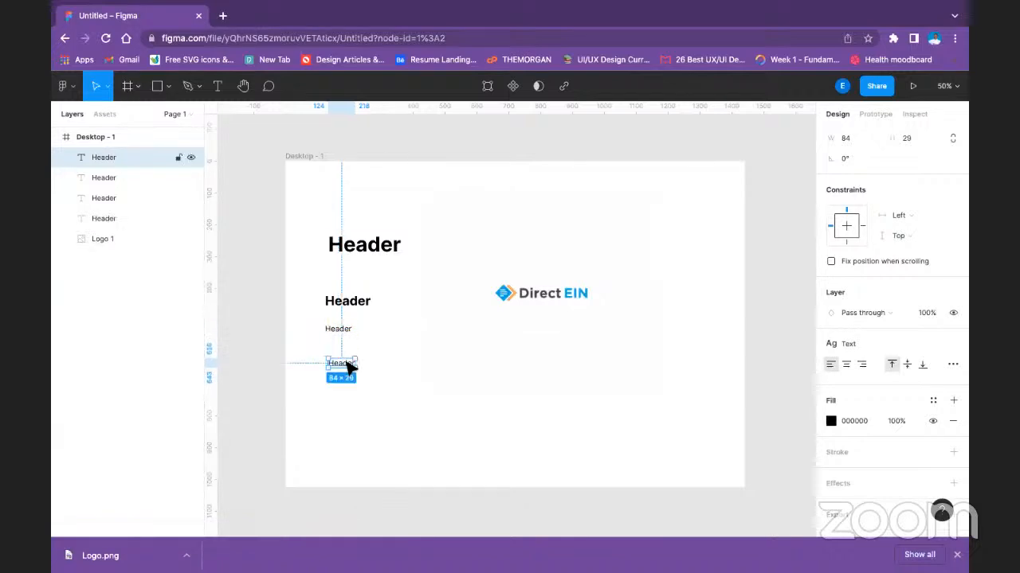
double_click(351, 364)
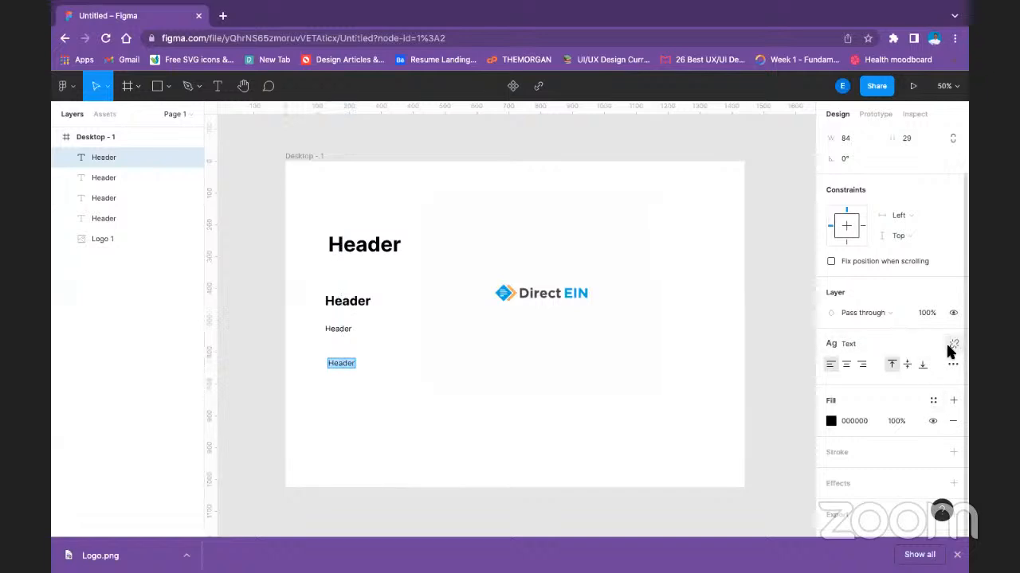
left_click(950, 346)
left_click(862, 383)
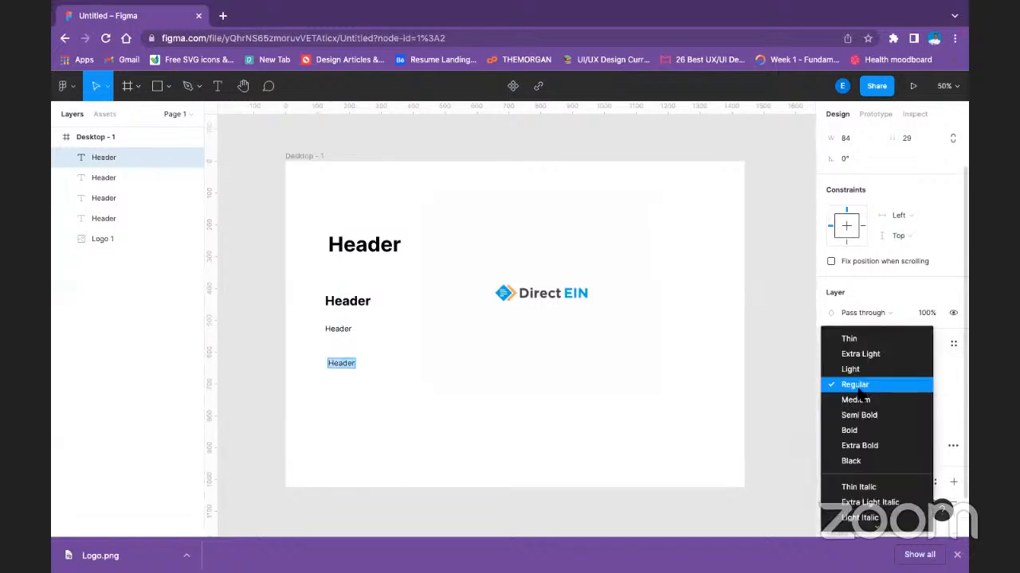
left_click(850, 430)
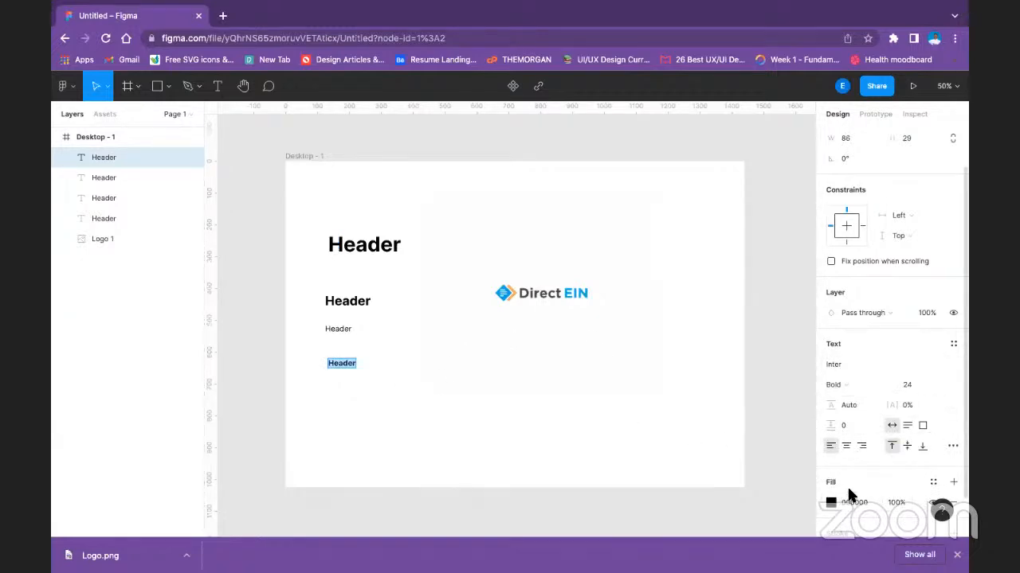
Create a text style named Button text from the bold 24-size text.
left_click(953, 344)
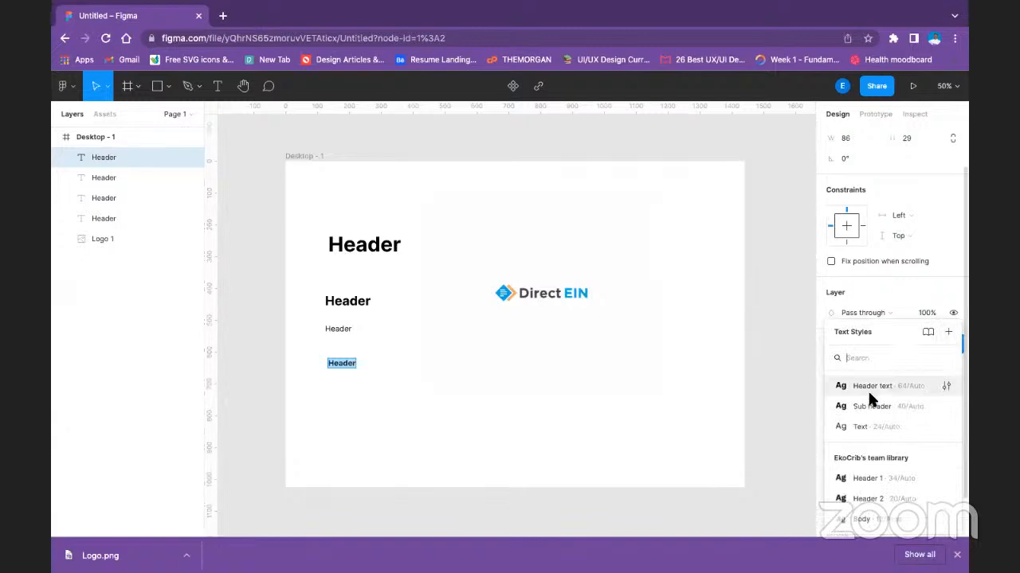
left_click(946, 332)
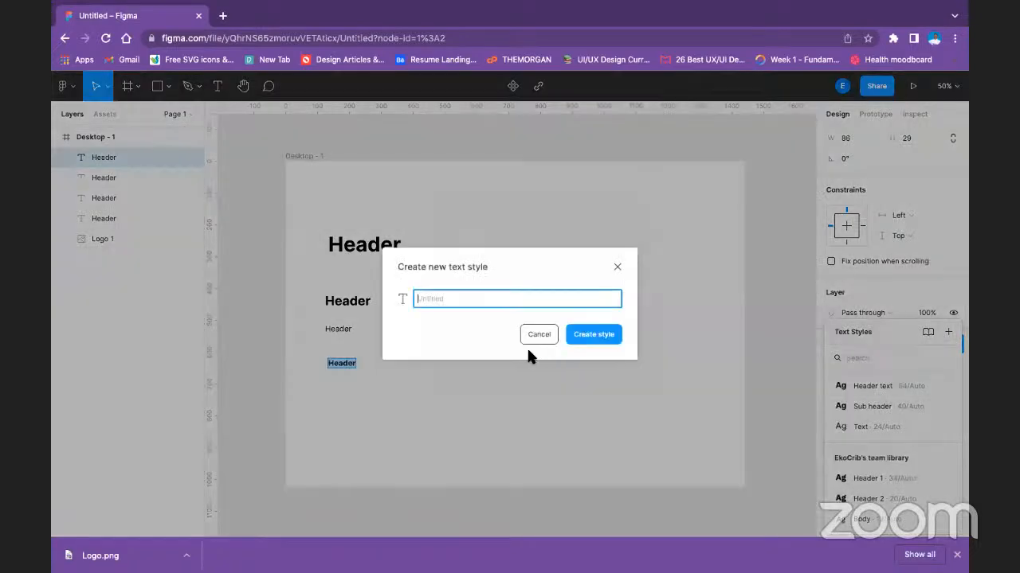
type("Button text")
key("Return")
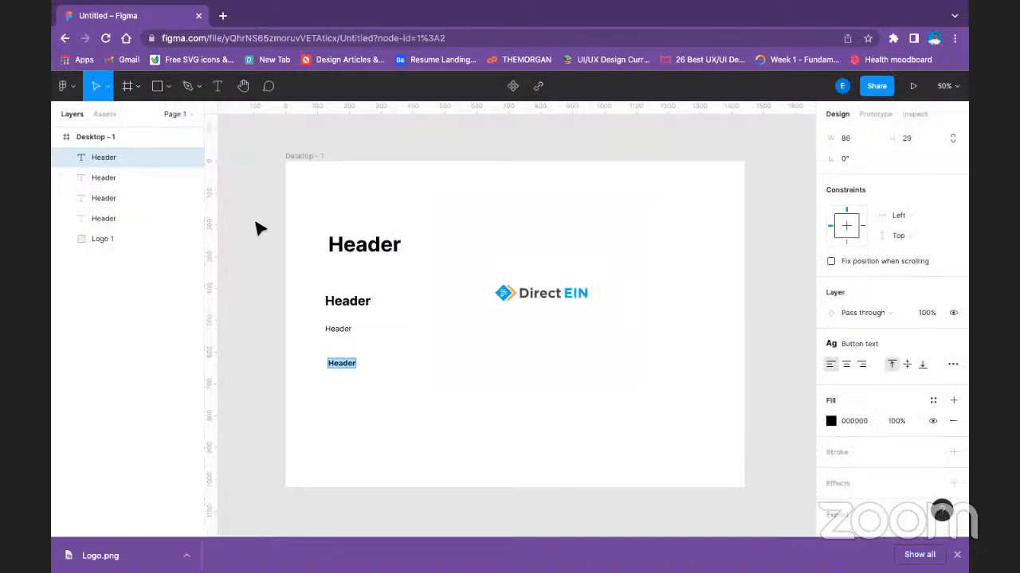
Delete all four Header sample texts from the Desktop - 1 frame, keeping only the logo.
left_click(396, 251)
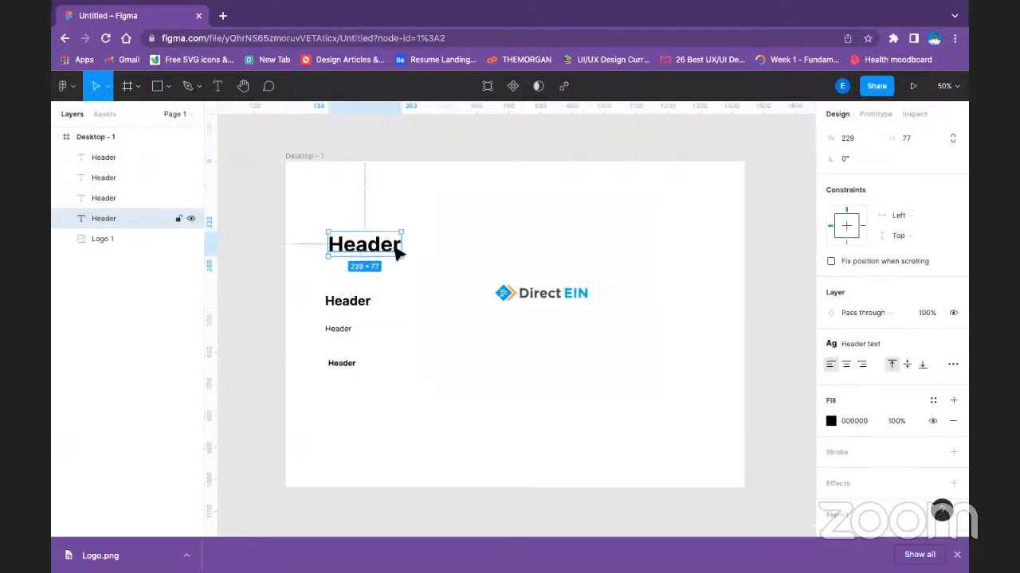
key("Delete")
left_click(358, 305)
key("Delete")
left_click_drag(236, 306, 416, 398)
key("Delete")
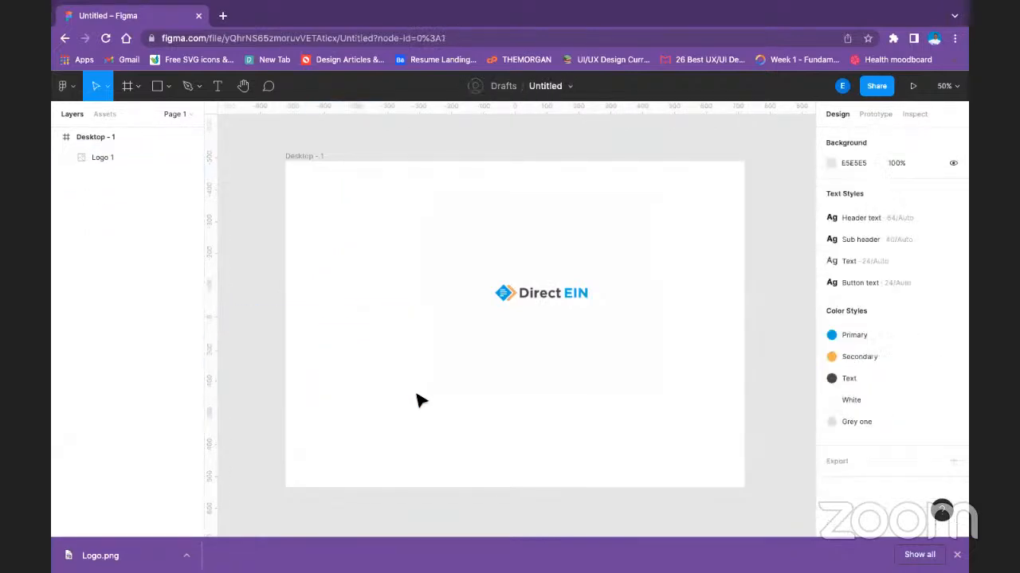
Remove the background of the Direct EIN logo image with the Remove BG plugin.
left_click(466, 255)
right_click(474, 257)
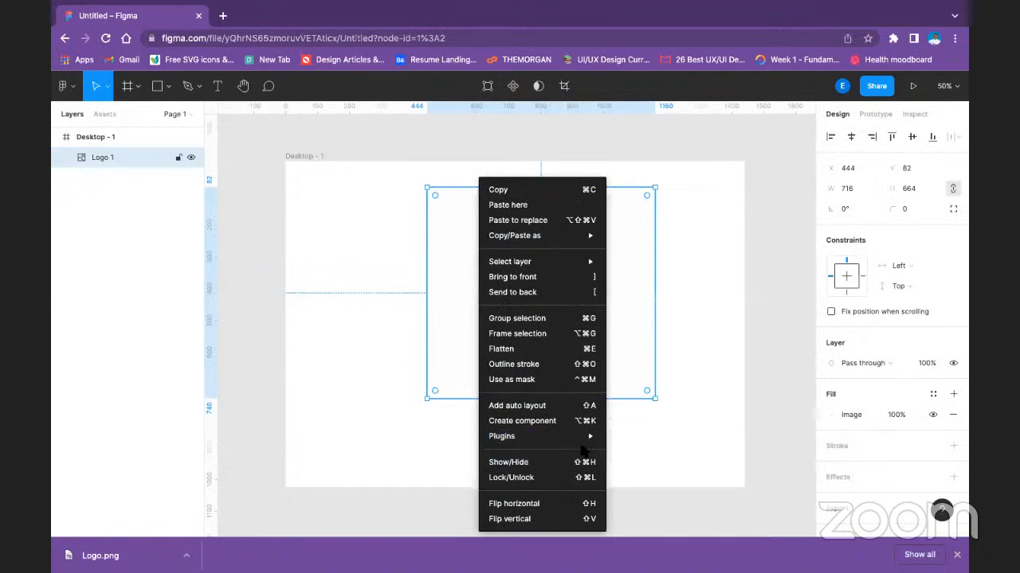
mouse_move(586, 438)
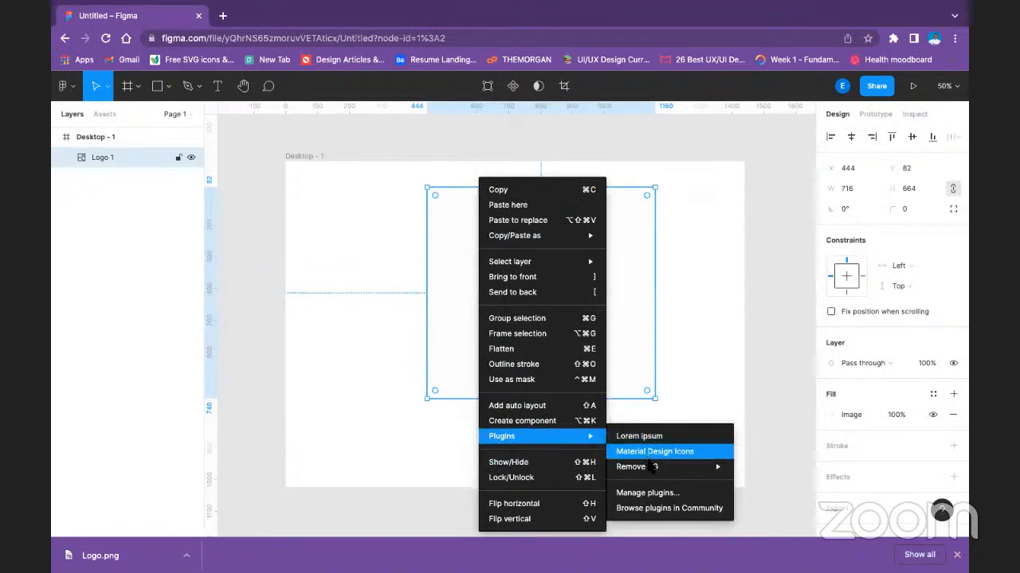
mouse_move(651, 468)
left_click(752, 468)
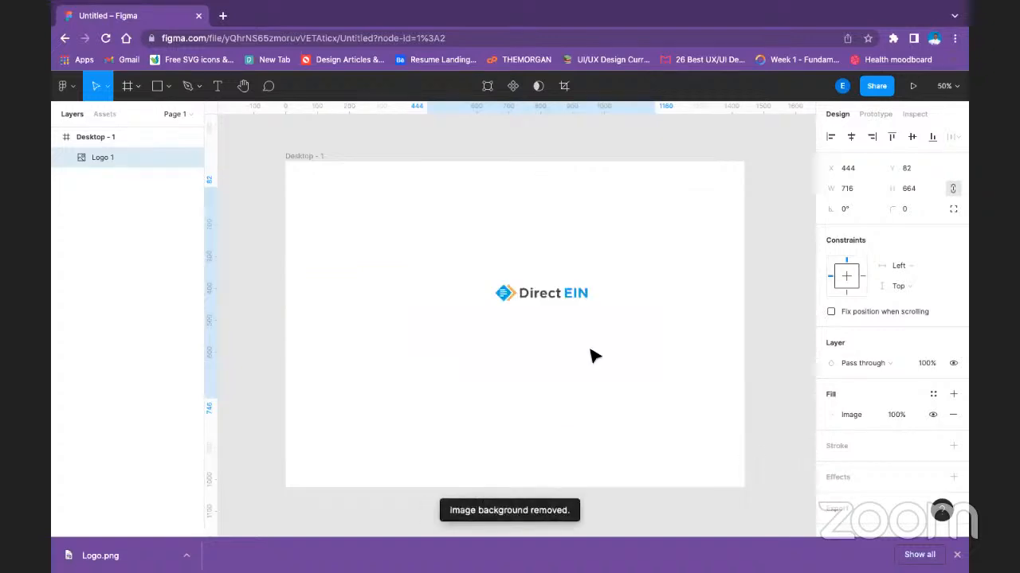
Crop the empty space around the Direct EIN logo on all four sides, down to about 354 × 100.
left_click_drag(444, 288, 536, 375)
double_click(356, 201)
left_click(539, 87)
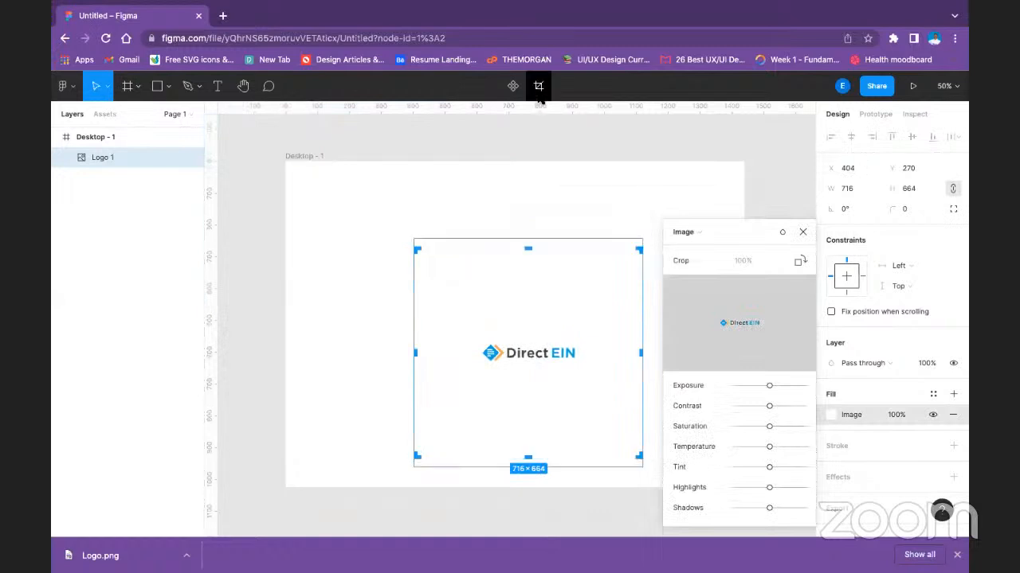
left_click_drag(527, 455, 528, 342)
left_click_drag(531, 251, 532, 312)
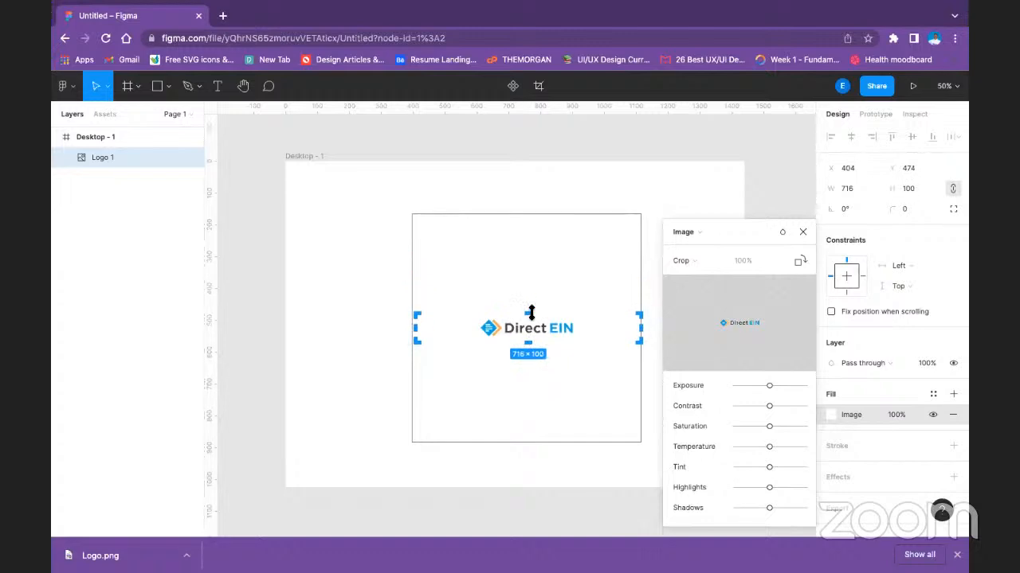
left_click_drag(414, 327, 473, 329)
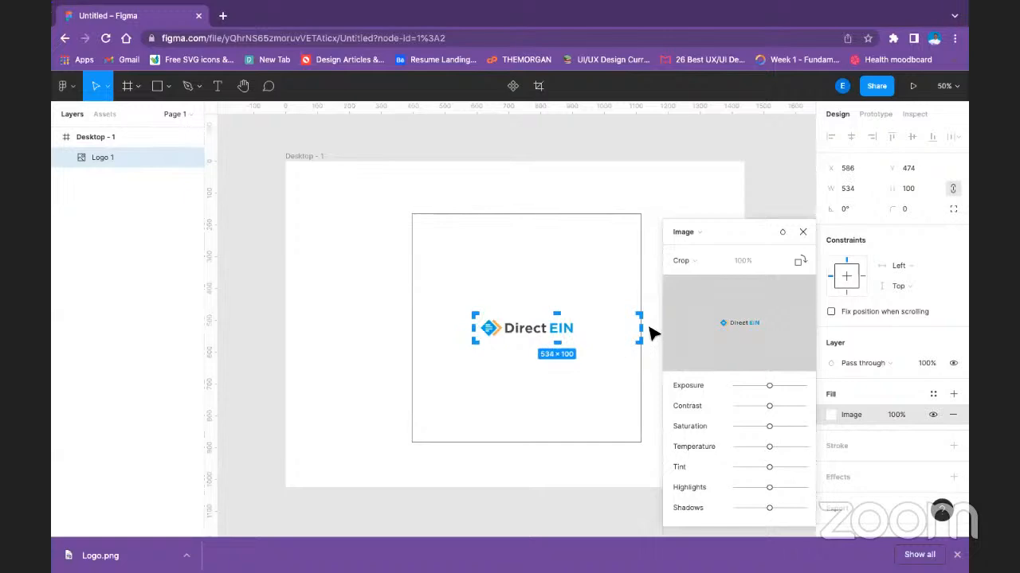
left_click_drag(640, 328, 587, 328)
key("Return")
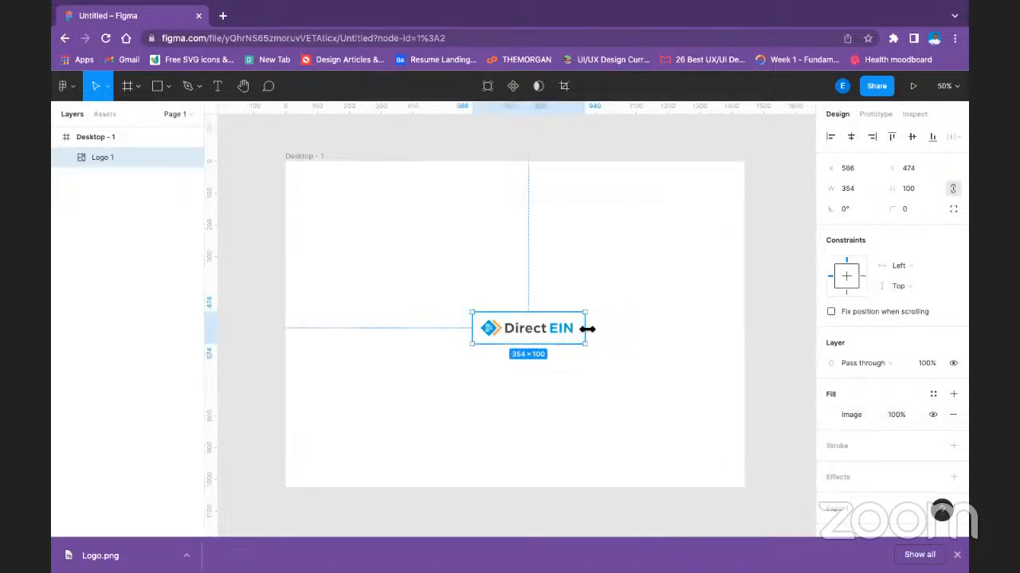
Move the logo to the frame's upper-left area, at about X 58, Y 132, and scale it down to about 256 × 72.
left_click(480, 369)
left_click_drag(529, 323, 388, 204)
left_click(489, 246)
left_click(358, 210)
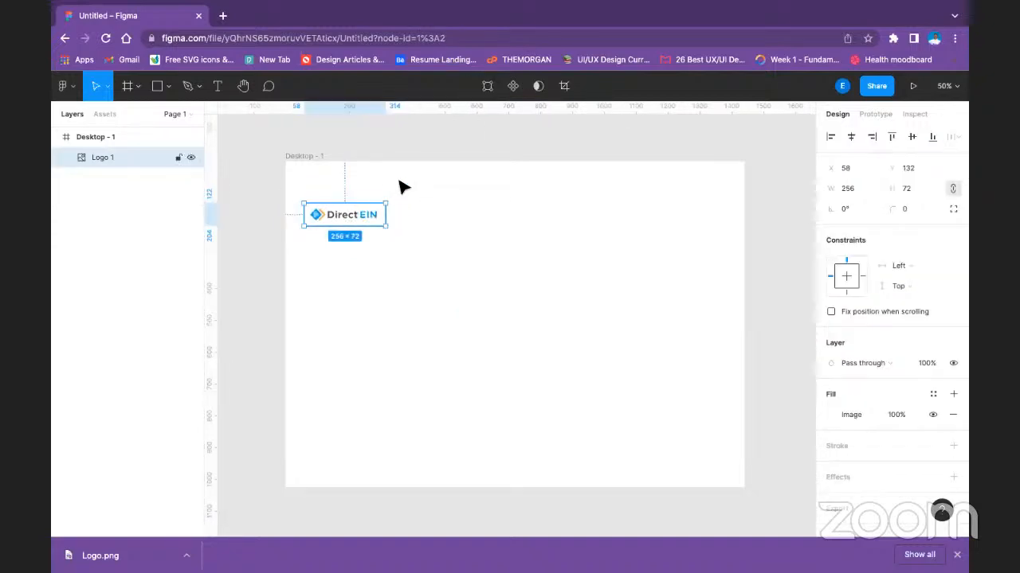
Crop the logo's upper and lower edges tighter, to a height of about 42.
left_click(564, 85)
left_click_drag(342, 205, 346, 207)
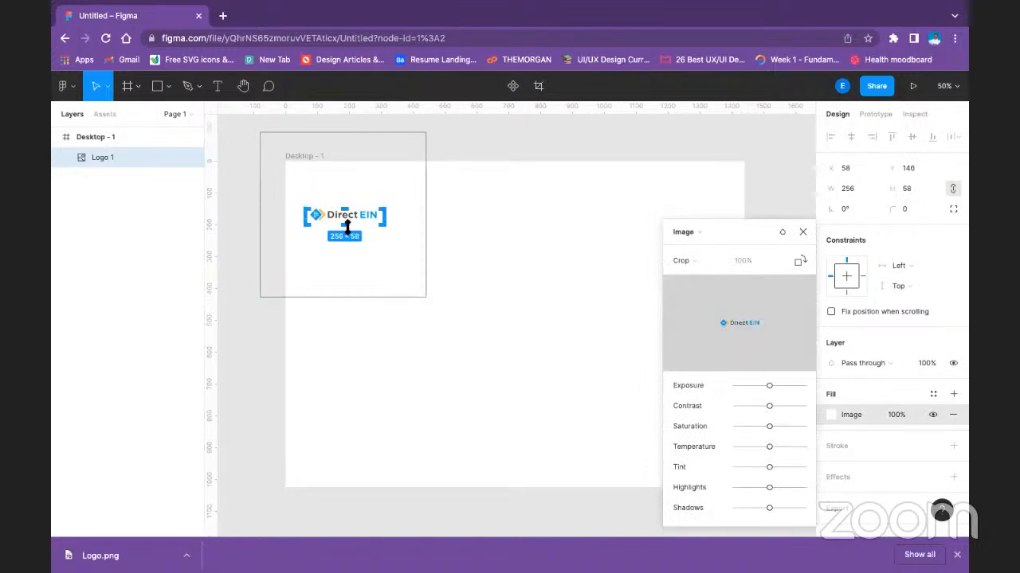
left_click_drag(347, 225, 347, 221)
left_click(562, 193)
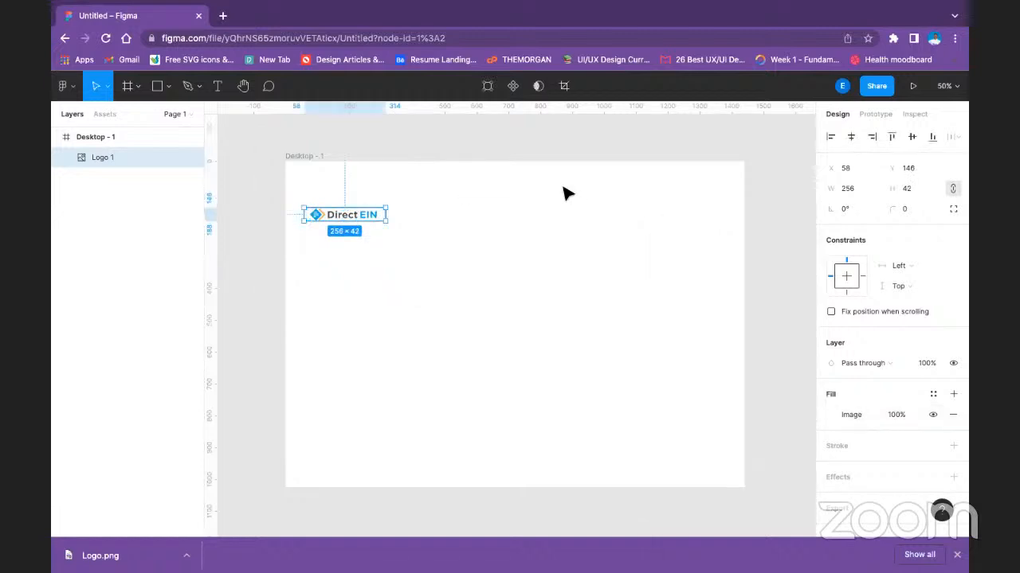
Move the cropped logo closer to the frame's upper edge, at about X 98, Y 84.
left_click(426, 317)
scroll(426, 316, "up", 1)
scroll(426, 316, "up", 2)
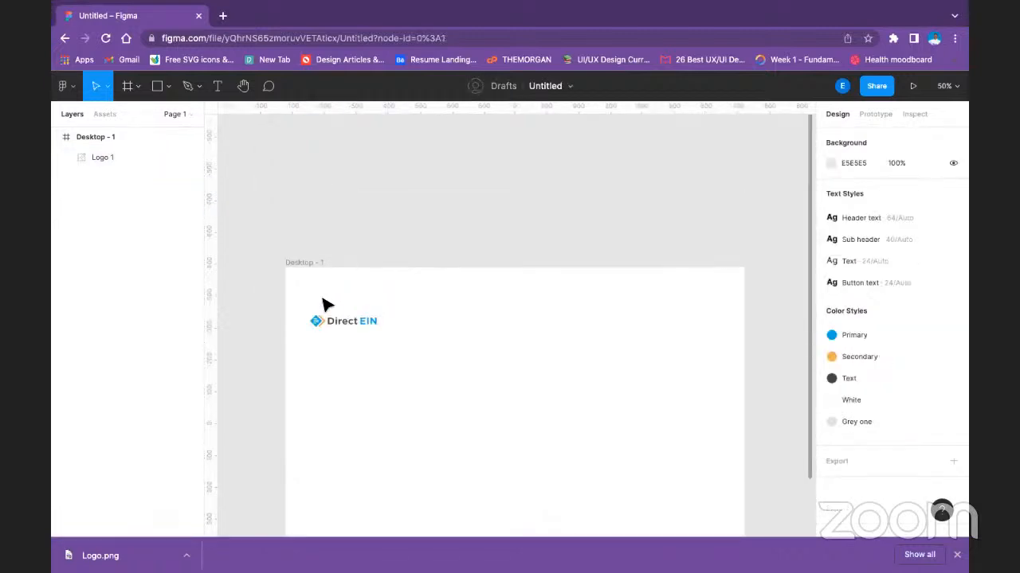
left_click(360, 320)
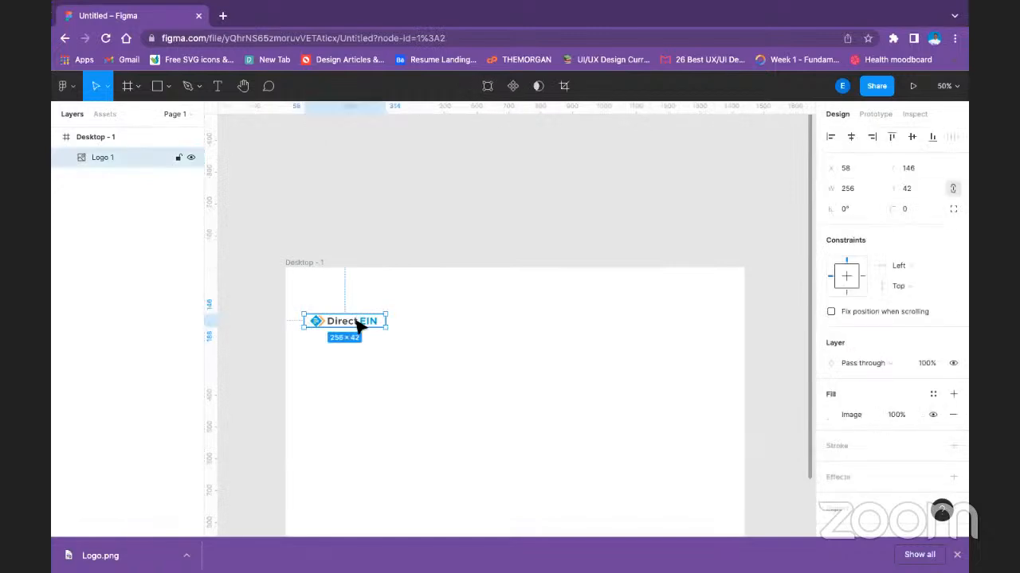
left_click_drag(358, 320, 368, 303)
Crop the logo's left and right edges tighter, to a width of about 230.
key("Return")
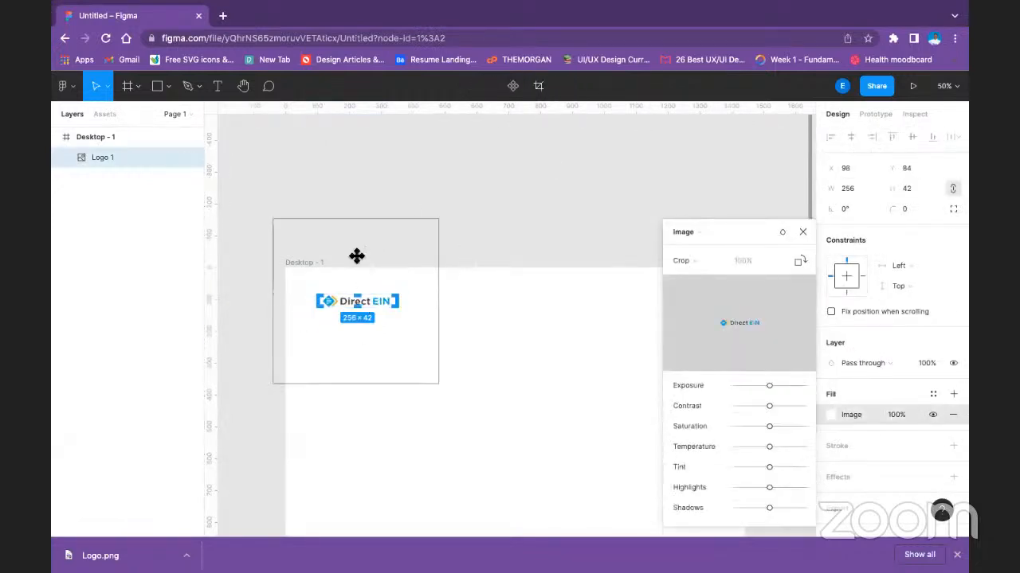
left_click_drag(317, 301, 321, 301)
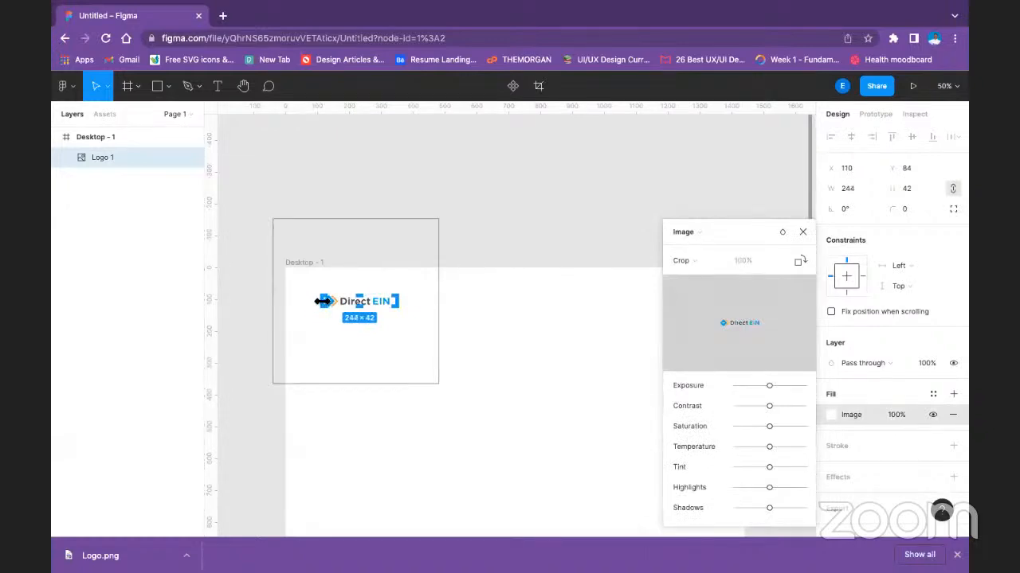
left_click_drag(399, 302, 393, 302)
left_click(450, 284)
left_click(453, 389)
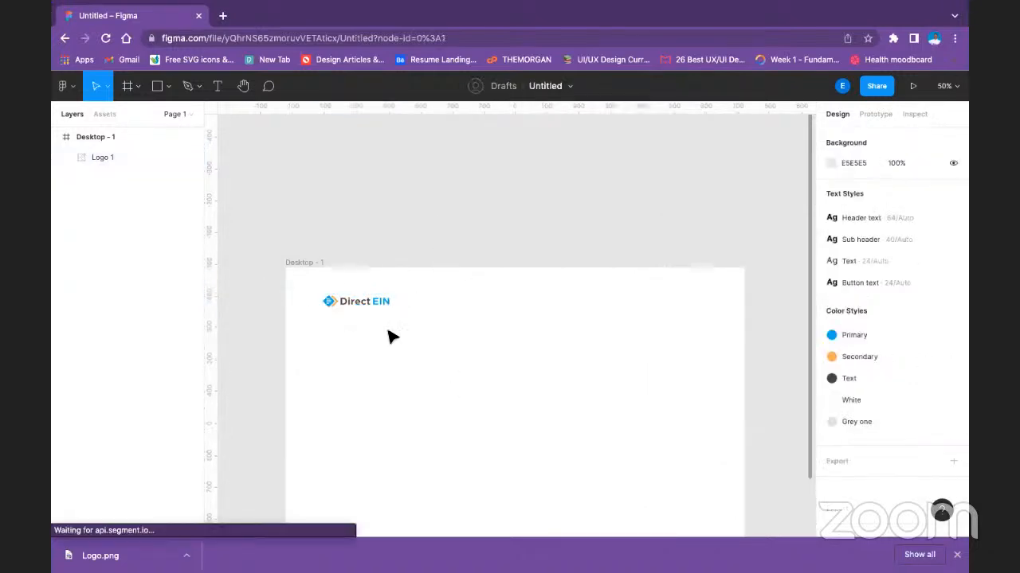
Move the logo further down the frame, to about X 168, Y 434.
left_click(383, 305)
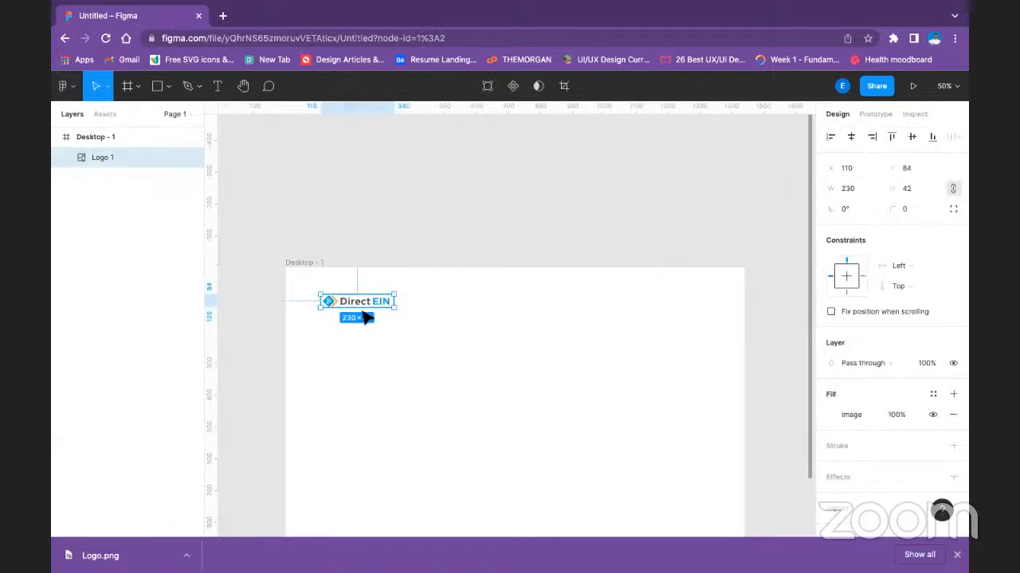
left_click_drag(384, 357, 400, 415)
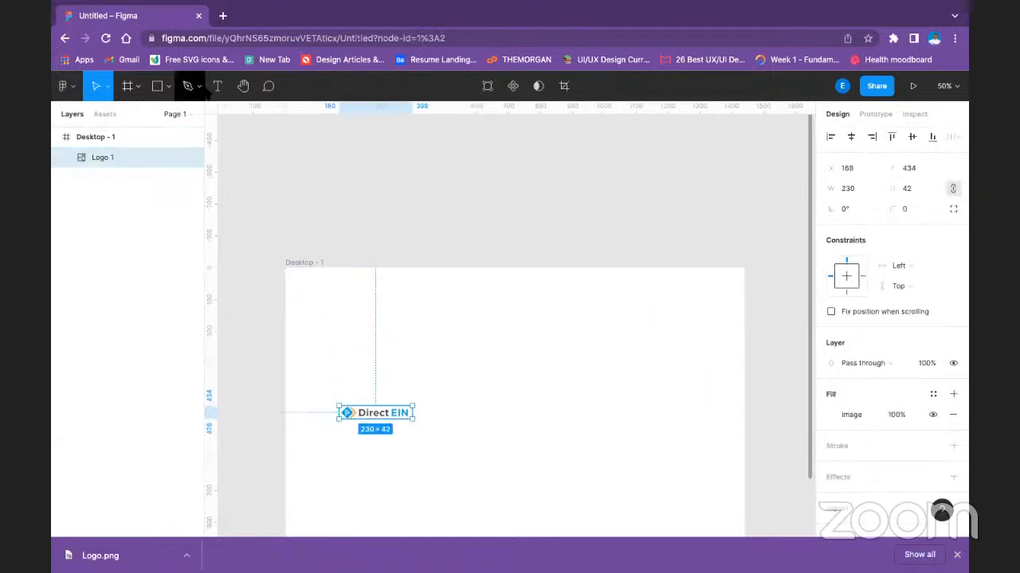
Draw a 1440-wide header rectangle along the upper edge of the Desktop - 1 frame and set its height to 100.
left_click(158, 88)
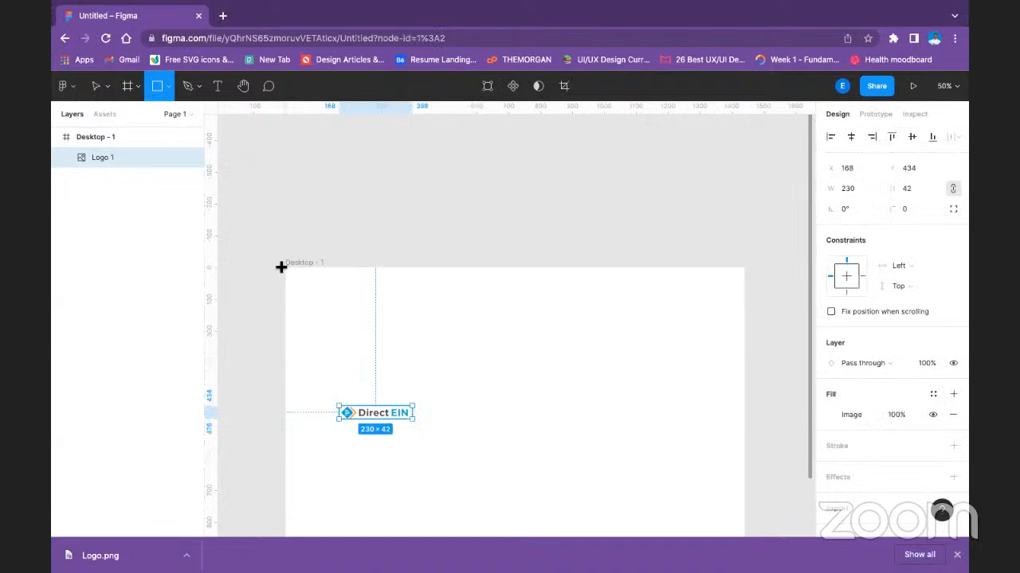
mouse_move(288, 267)
left_mouse_down()
mouse_move(306, 290)
mouse_move(505, 305)
mouse_move(707, 313)
mouse_move(737, 312)
mouse_move(744, 300)
left_mouse_up()
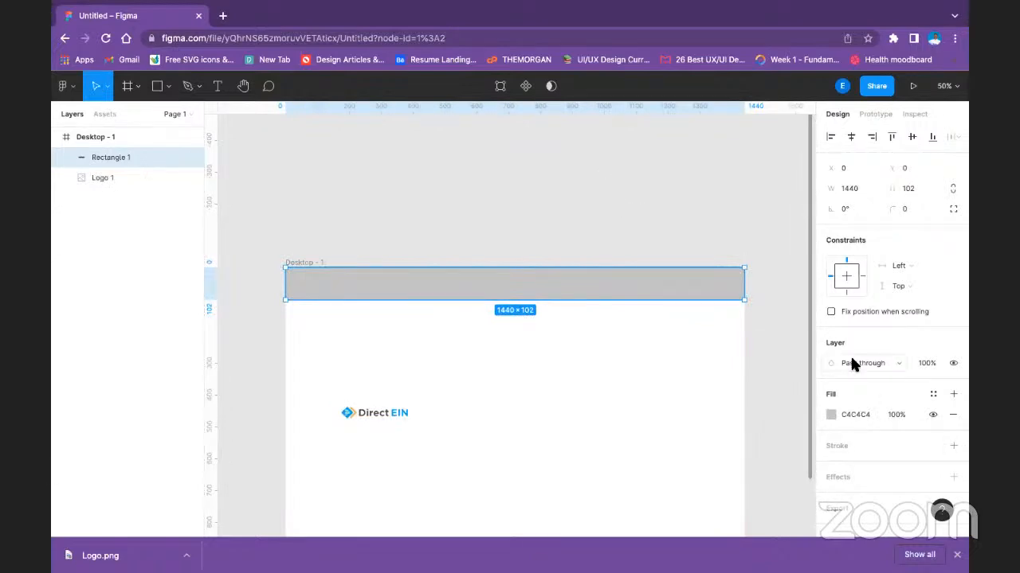
type("1")
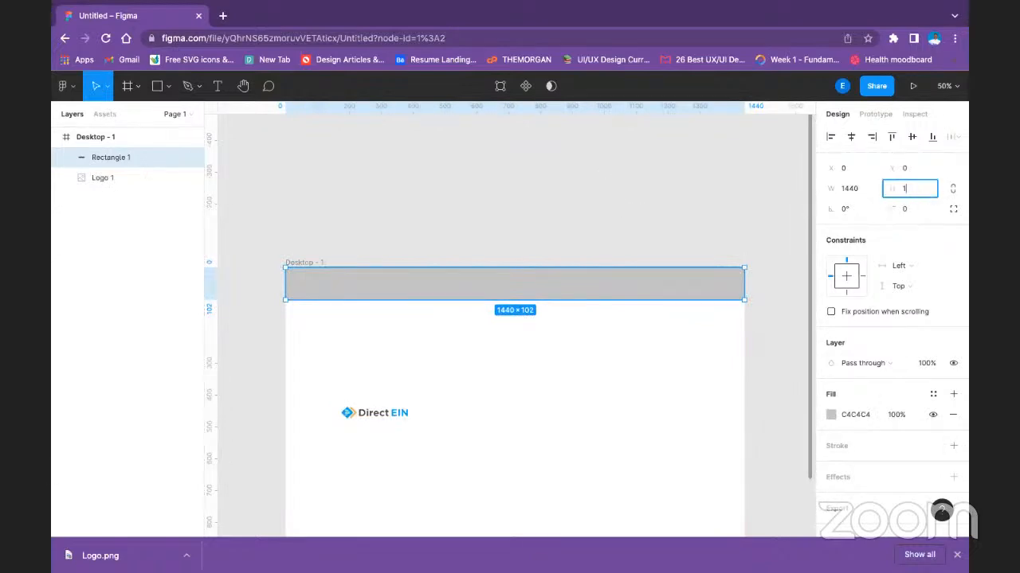
type("00")
key("Return")
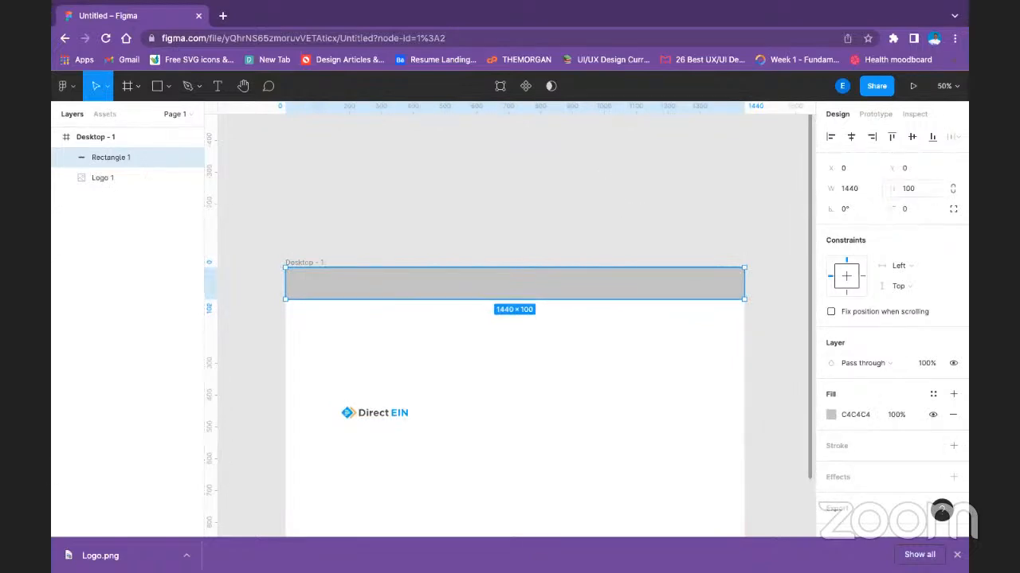
left_click(698, 183)
scroll(641, 407, "down", 3)
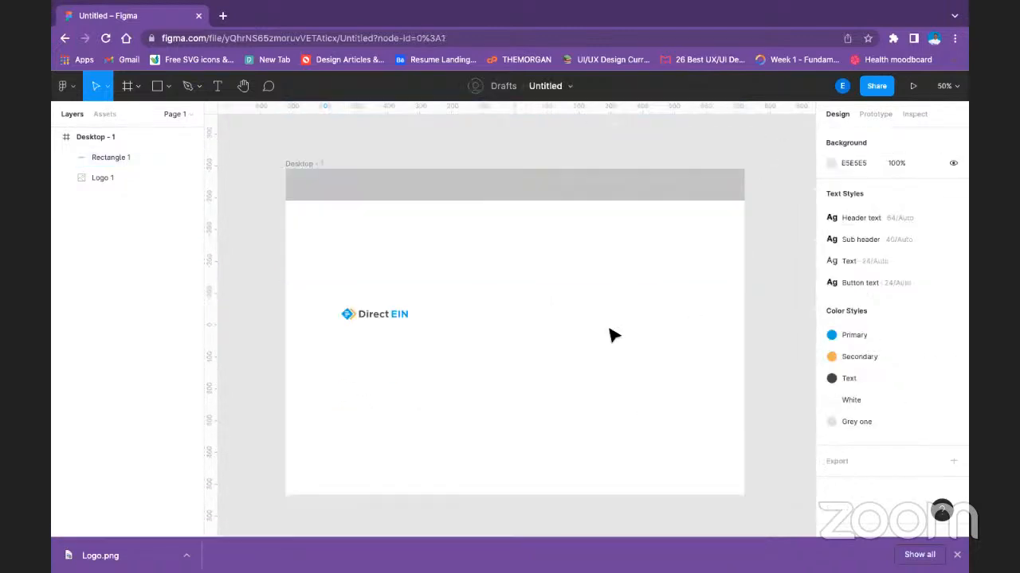
Apply the White color style to the header rectangle's fill.
left_click(457, 185)
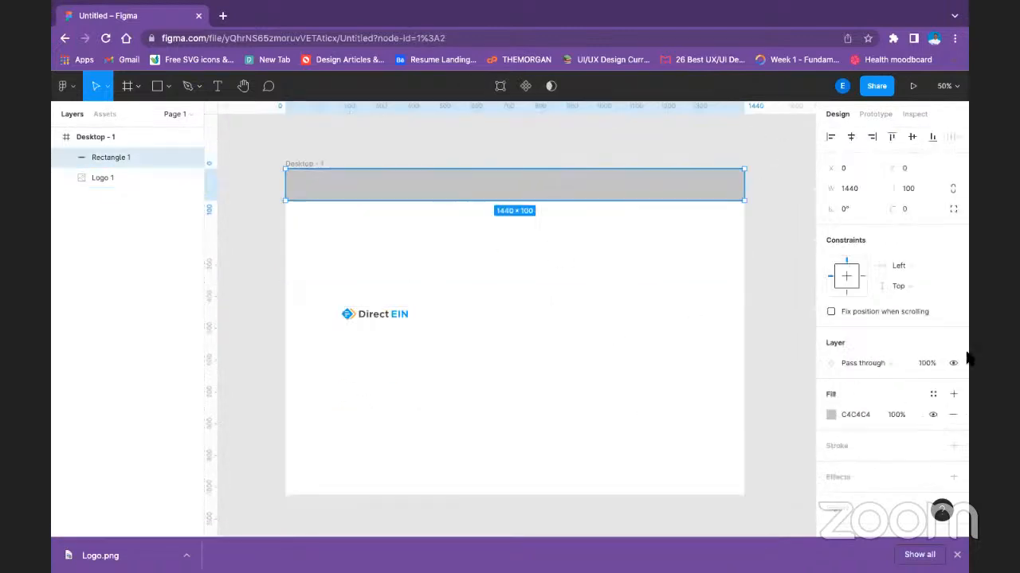
left_click(927, 390)
left_click(844, 419)
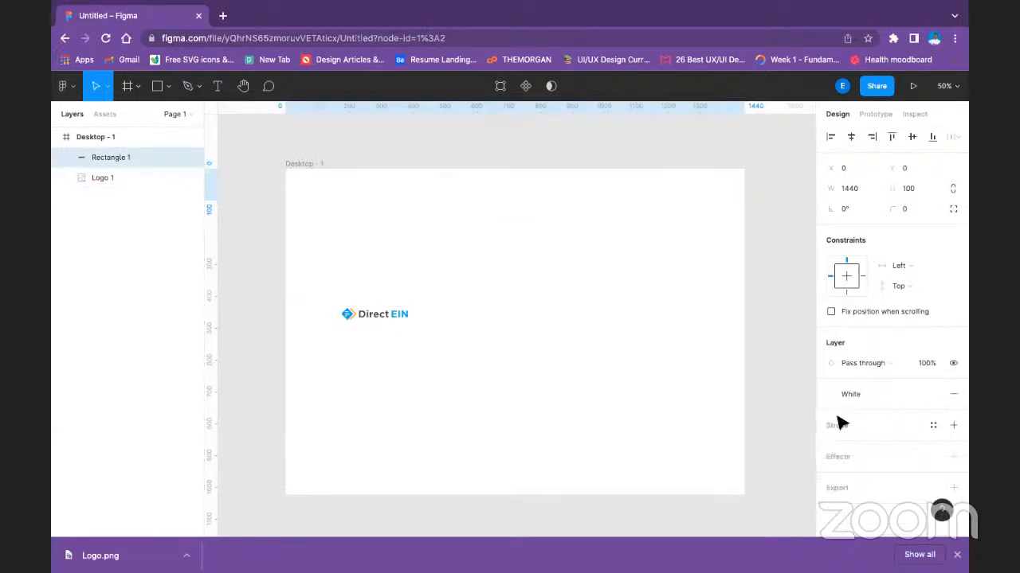
left_click(510, 319)
Add a drop shadow to the header rectangle with Y offset 2 and blur 2.
left_click(396, 182)
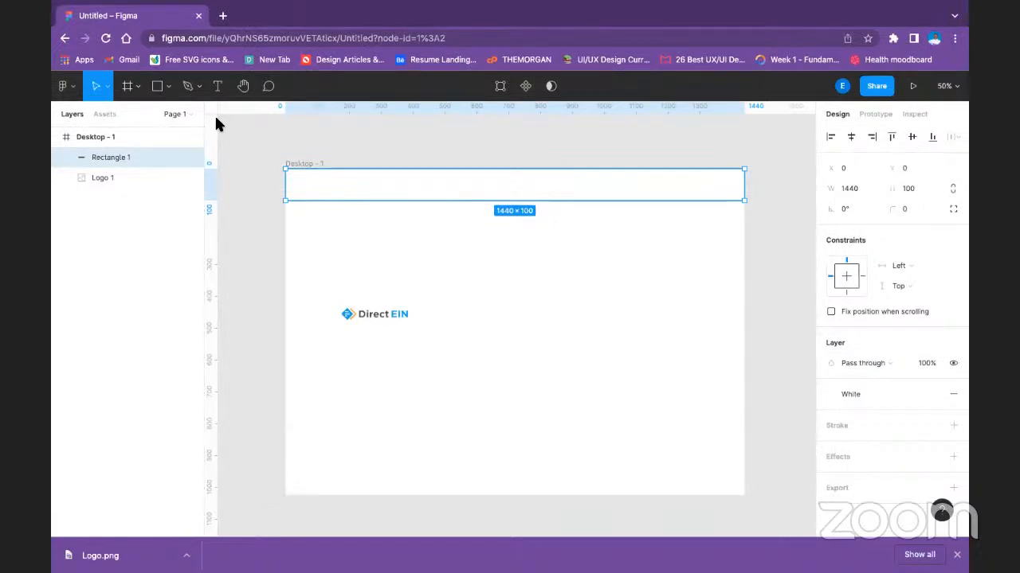
left_click(396, 313)
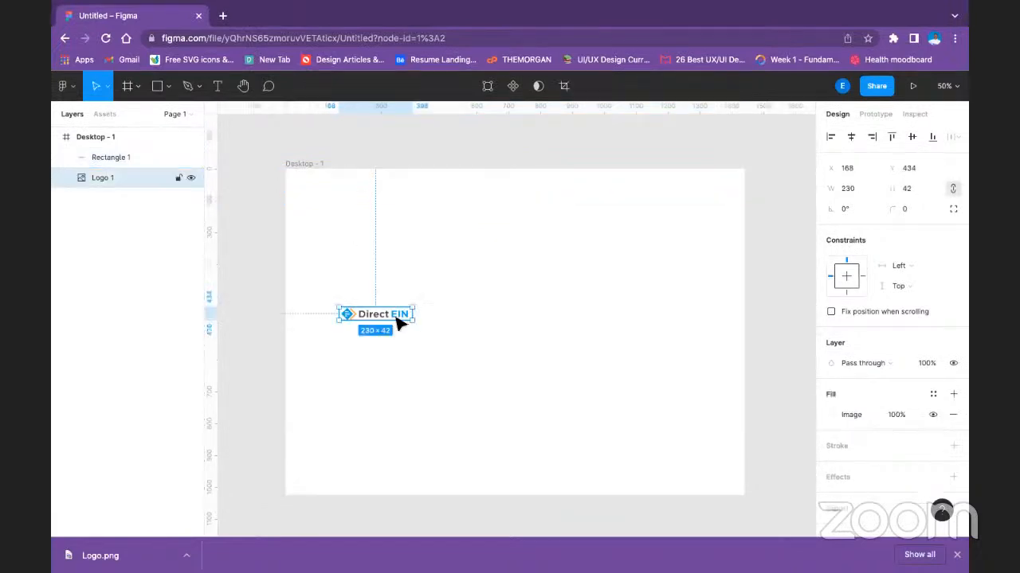
left_click(447, 199)
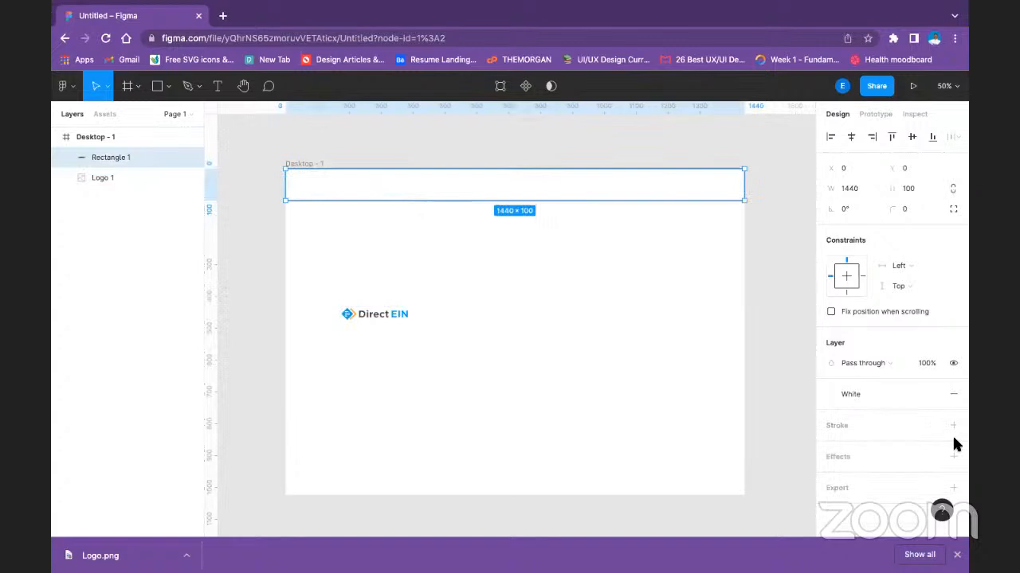
left_click(838, 456)
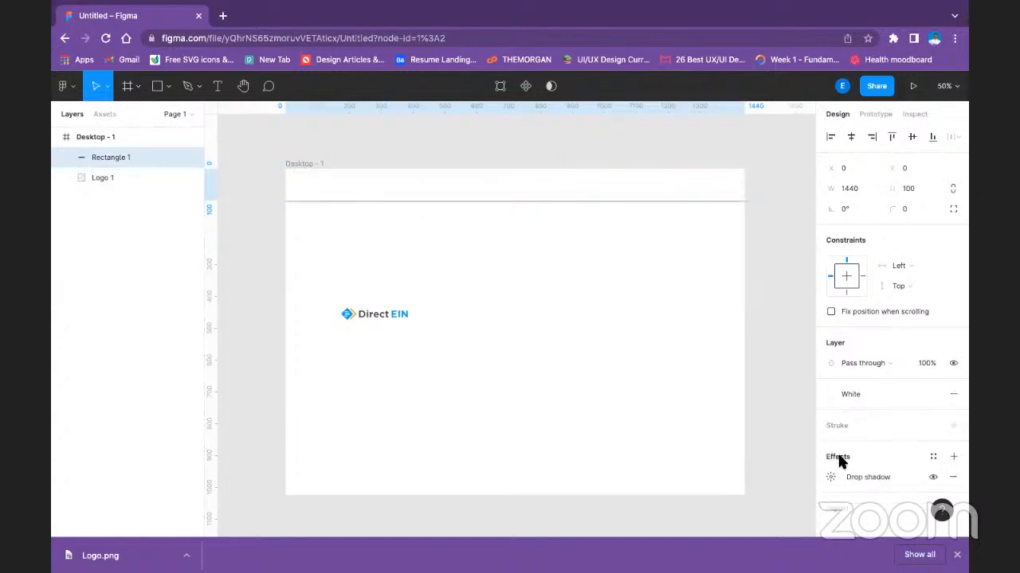
left_click(832, 477)
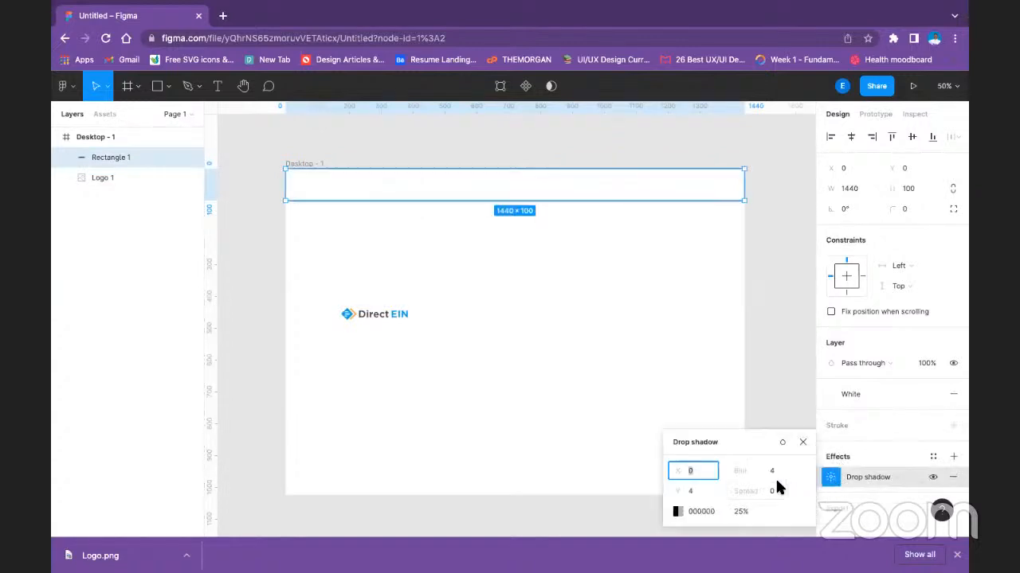
left_click(774, 470)
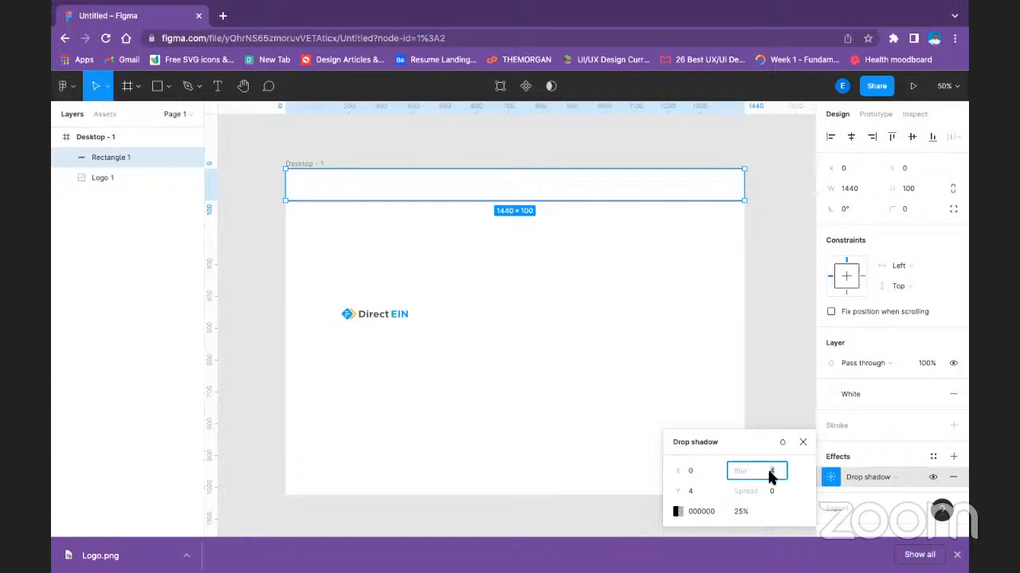
key("Return")
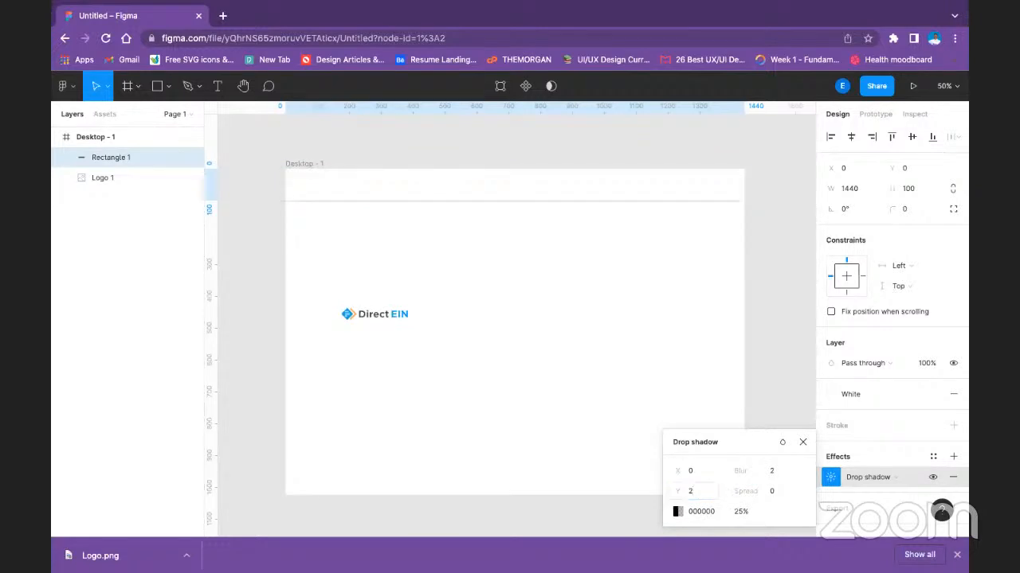
left_click(717, 303)
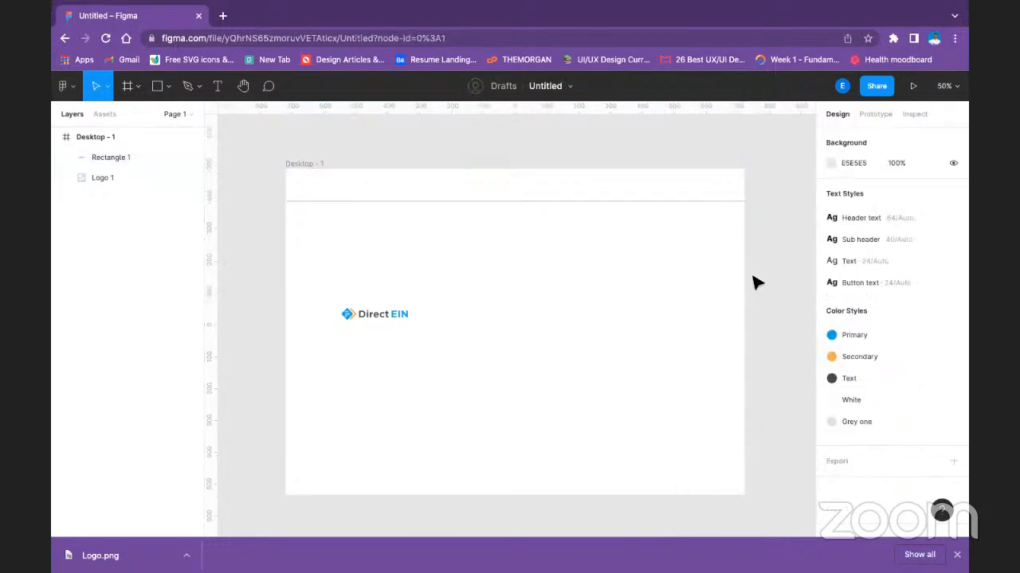
Soften the header rectangle's drop shadow by setting its Y offset to 1 and its blur to 1.
left_click(698, 177)
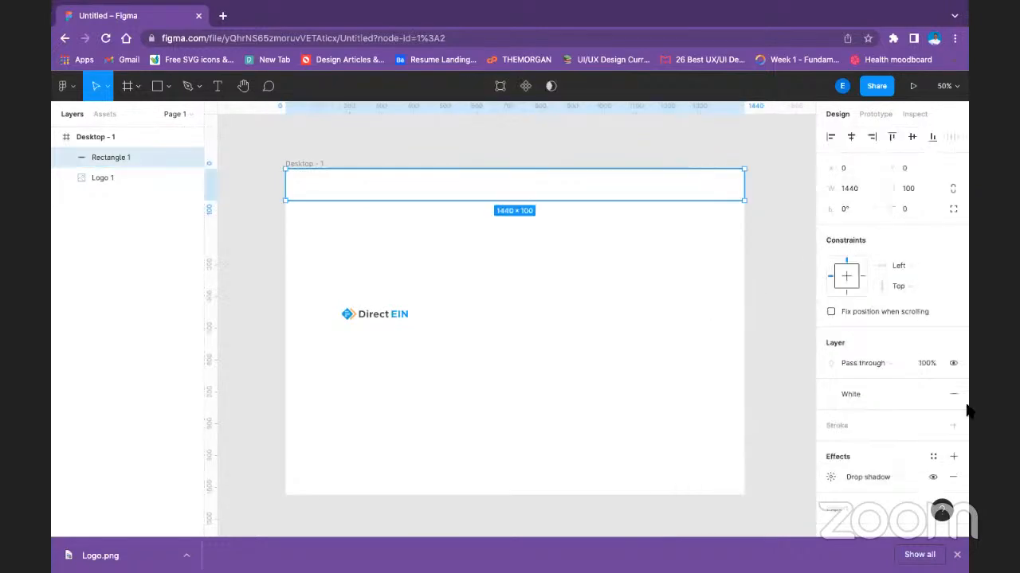
left_click(830, 477)
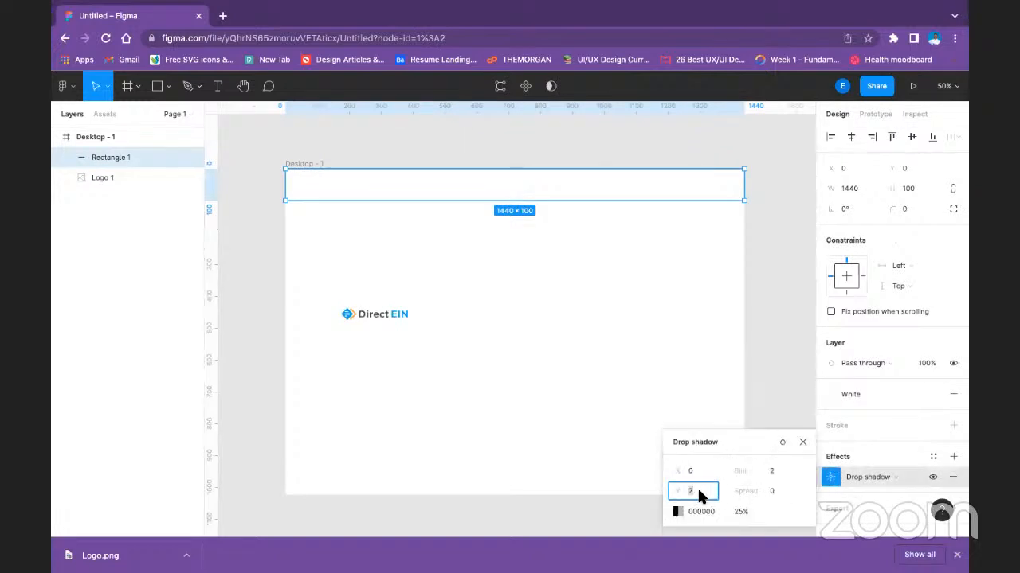
key("Return")
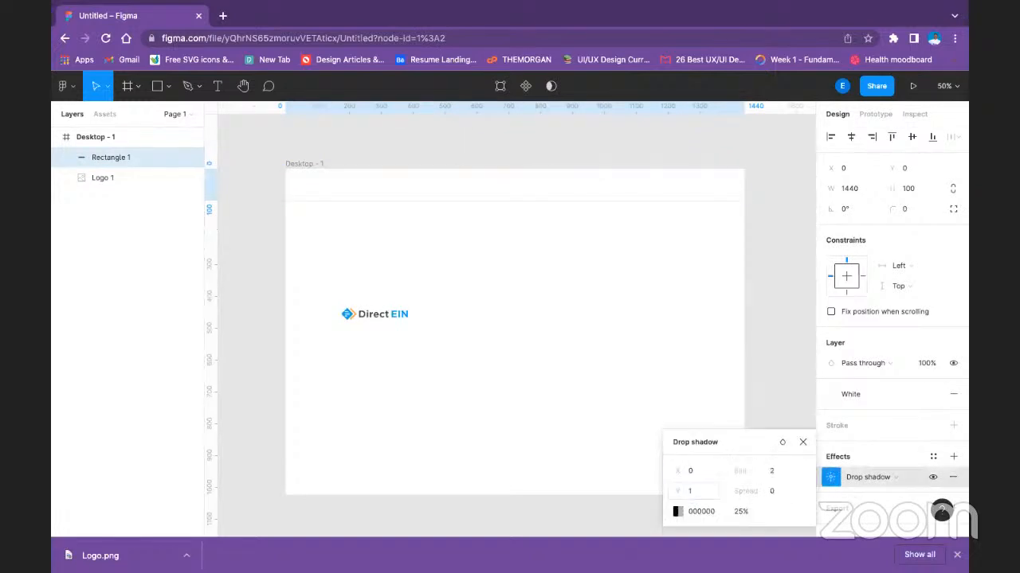
left_click(771, 470)
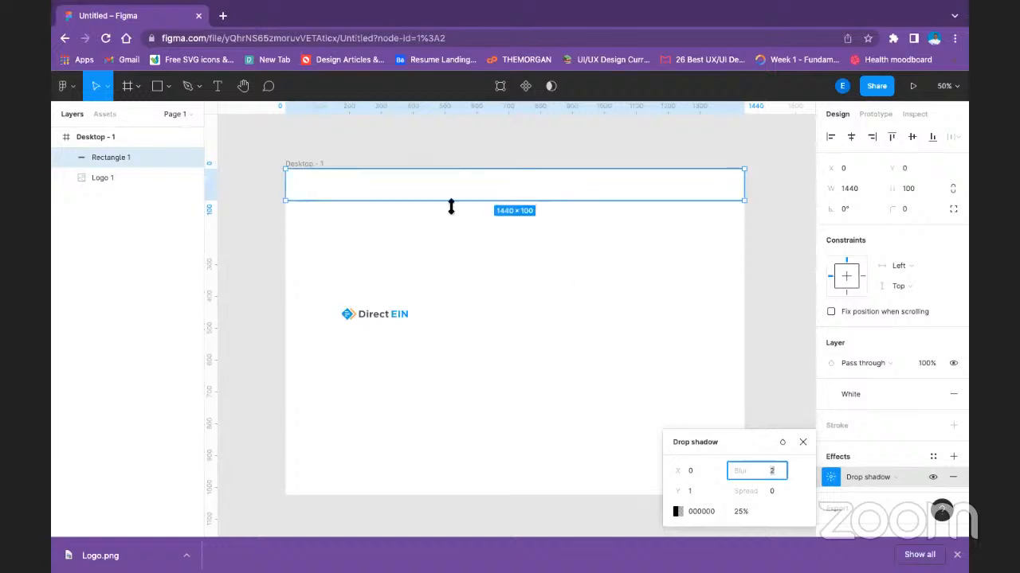
type("1")
key("Return")
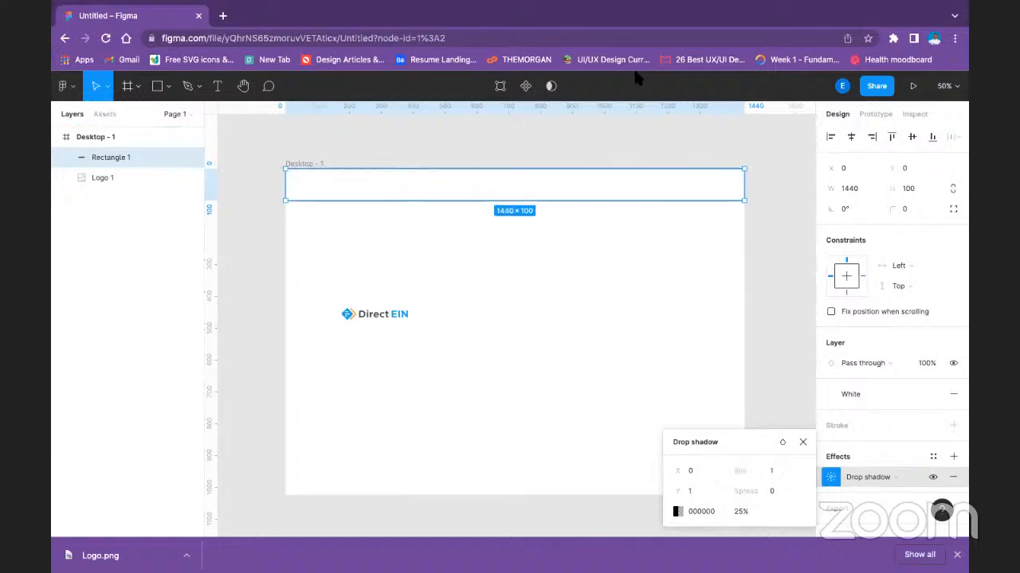
Change the header shadow's color to the local light grey E1E1E1 at 100% opacity.
left_click(679, 510)
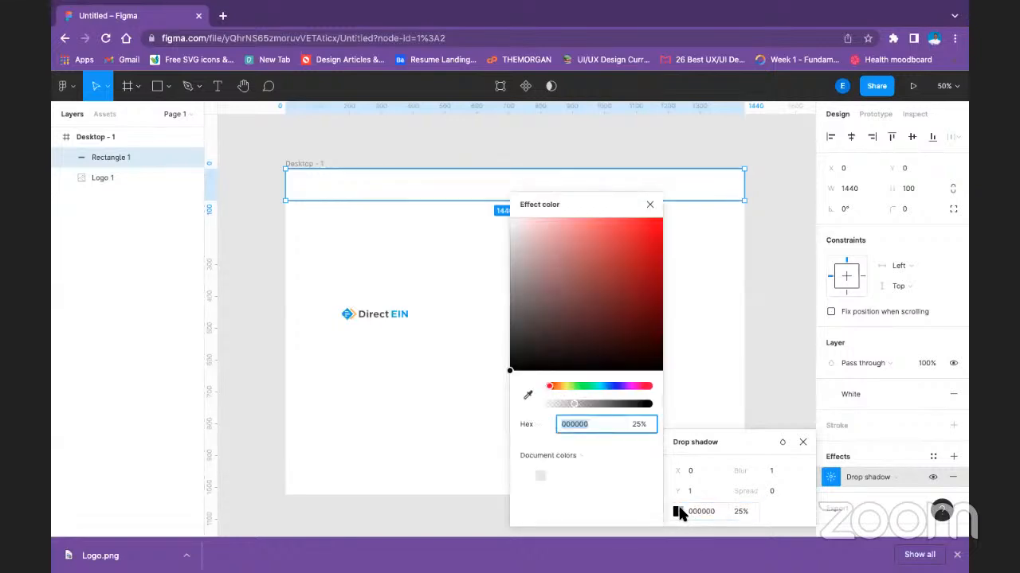
left_click(585, 455)
left_click(580, 471)
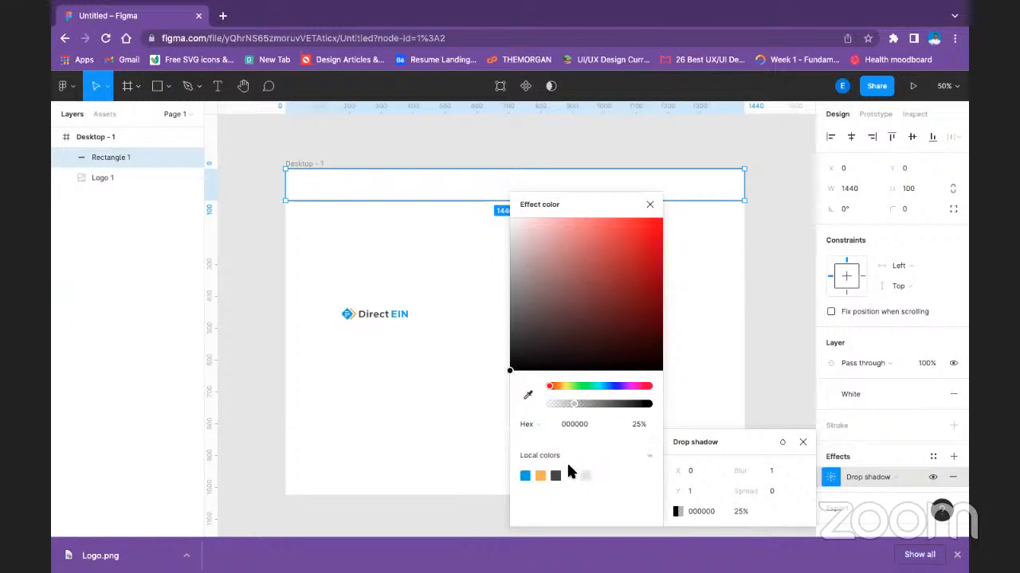
left_click(586, 482)
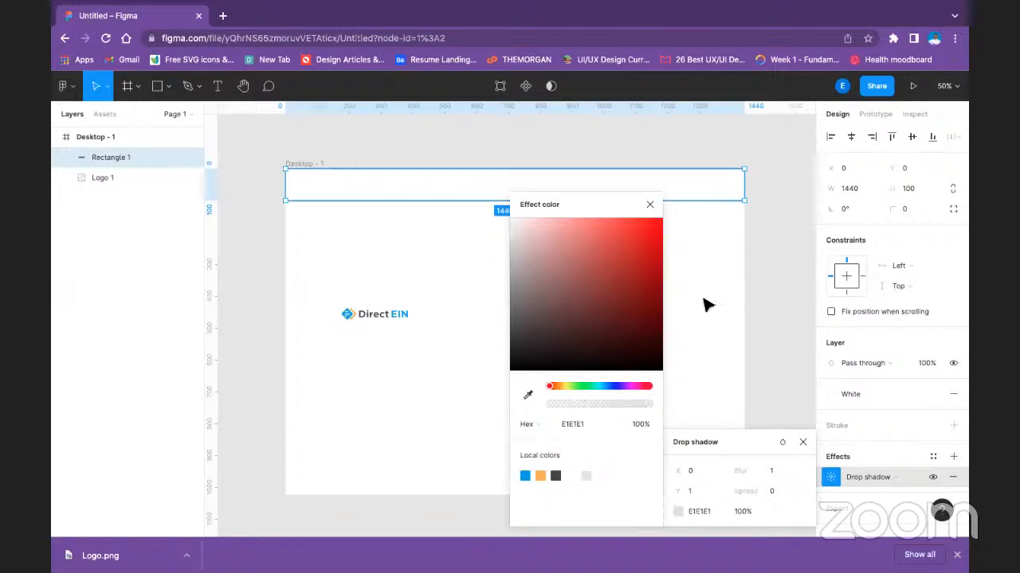
left_click(651, 205)
left_click(749, 380)
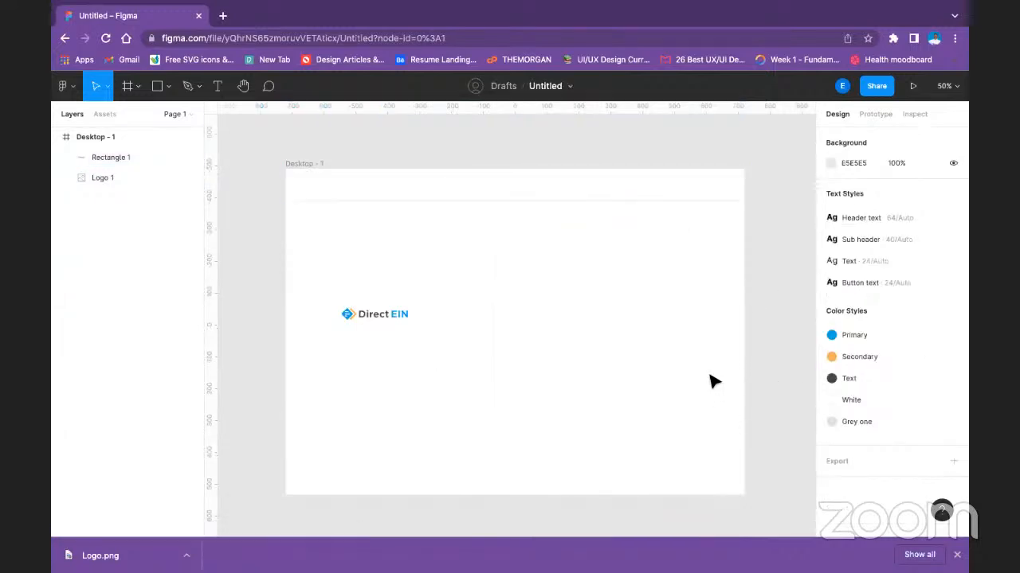
left_click(381, 319)
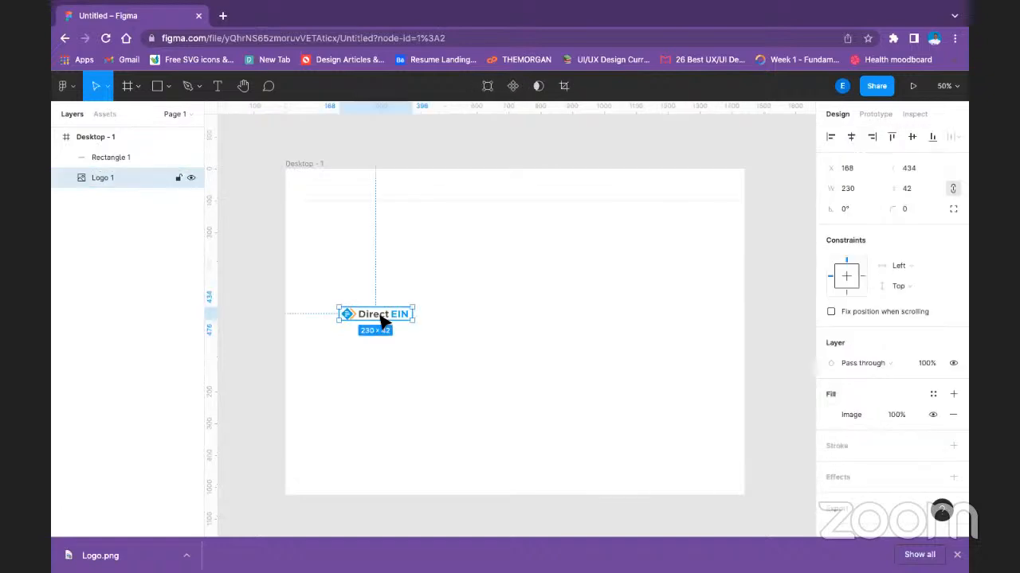
double_click(381, 318)
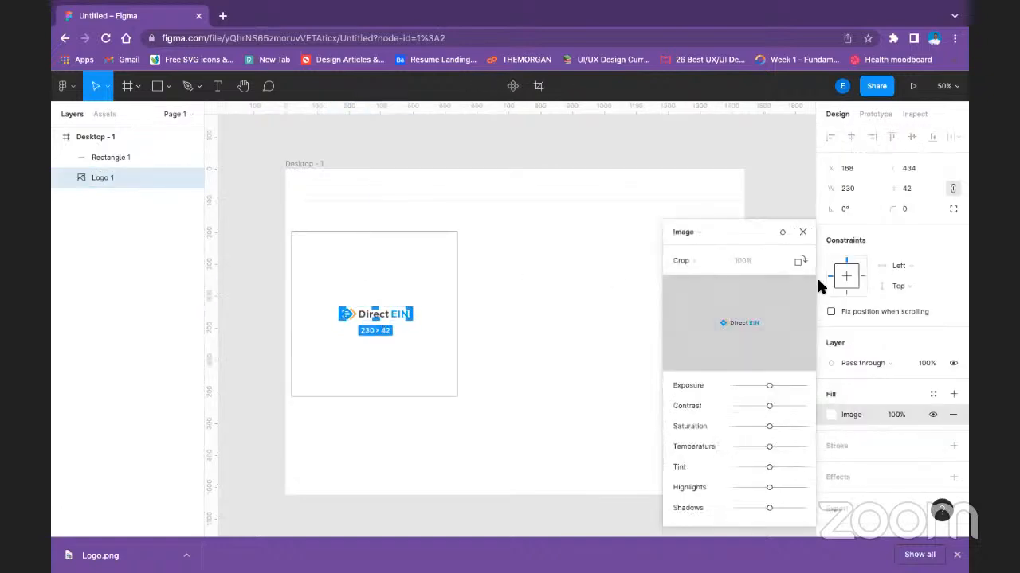
left_click(803, 232)
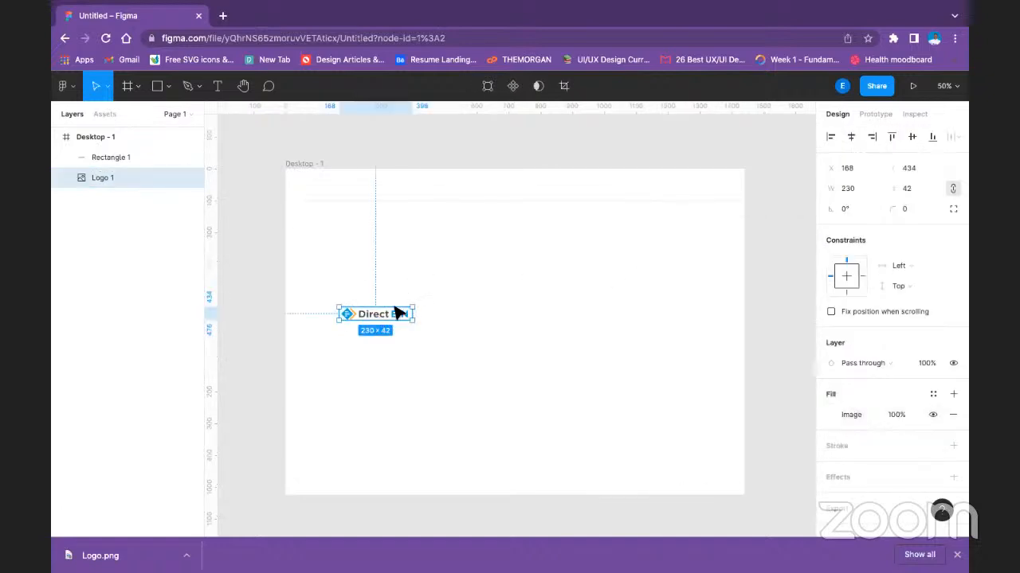
Move the logo into the header rectangle near its left end and place the Logo 1 layer above Rectangle 1.
left_click_drag(401, 314, 364, 189)
left_click_drag(118, 169, 116, 153)
left_click(401, 223)
left_click(348, 186)
Add a layout grid to the Desktop - 1 frame, using the Columns type with a count of 12.
left_click(303, 164)
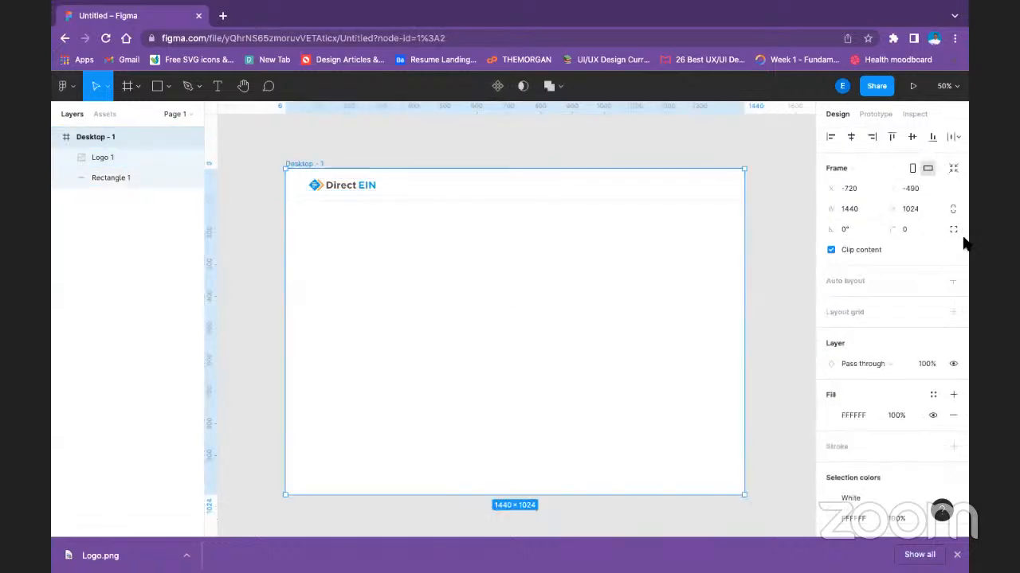
left_click(953, 311)
left_click(831, 332)
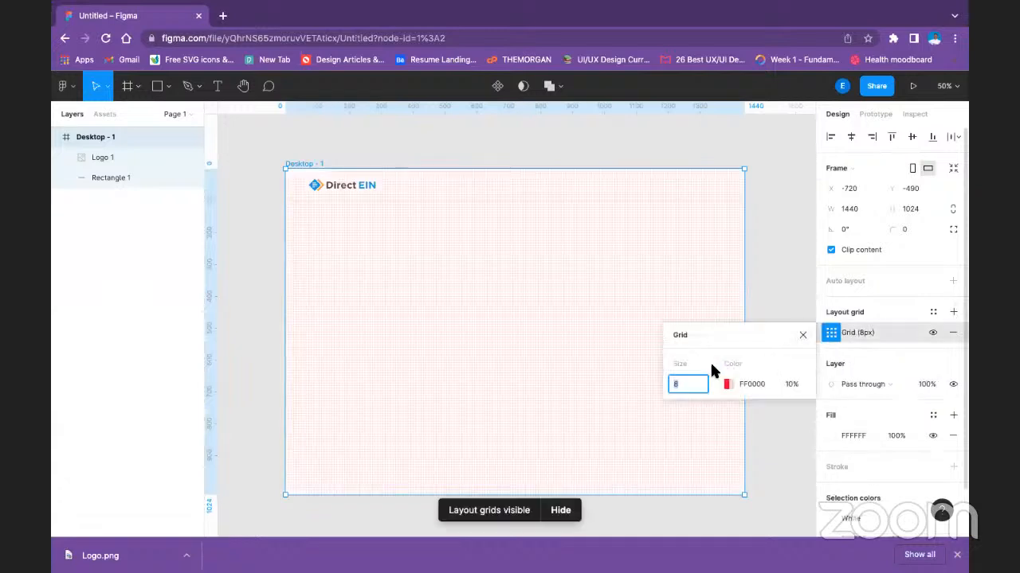
left_click(690, 336)
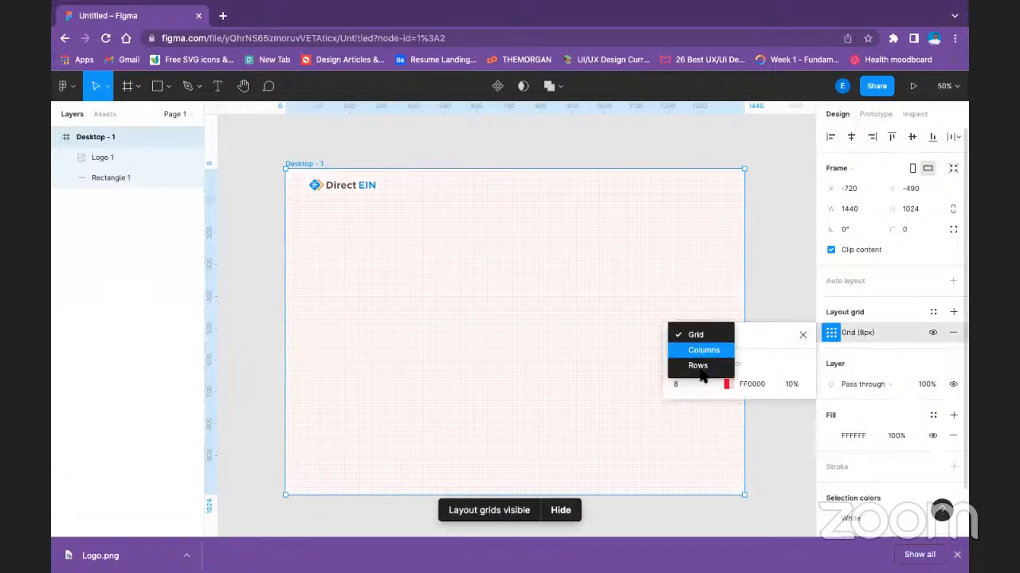
left_click(698, 350)
type("12")
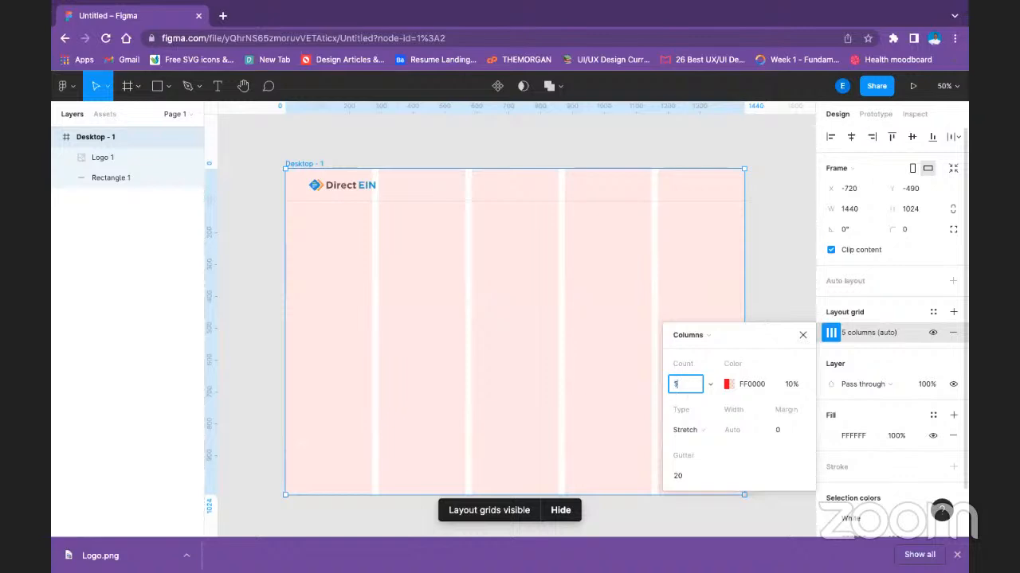
Try margins of 20 and 30 on the frame's 12-column layout grid.
left_click(787, 430)
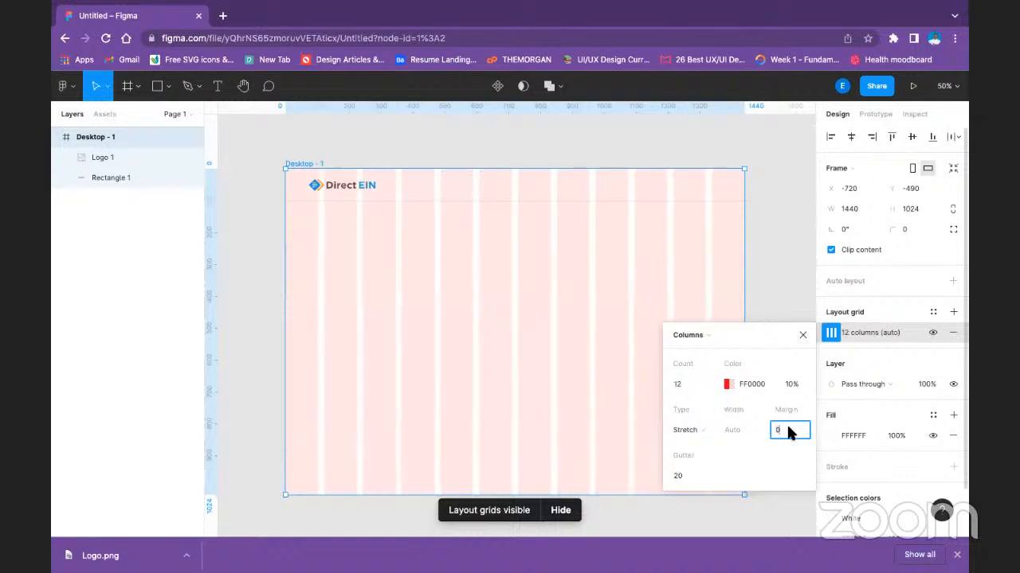
type("20")
key("Return")
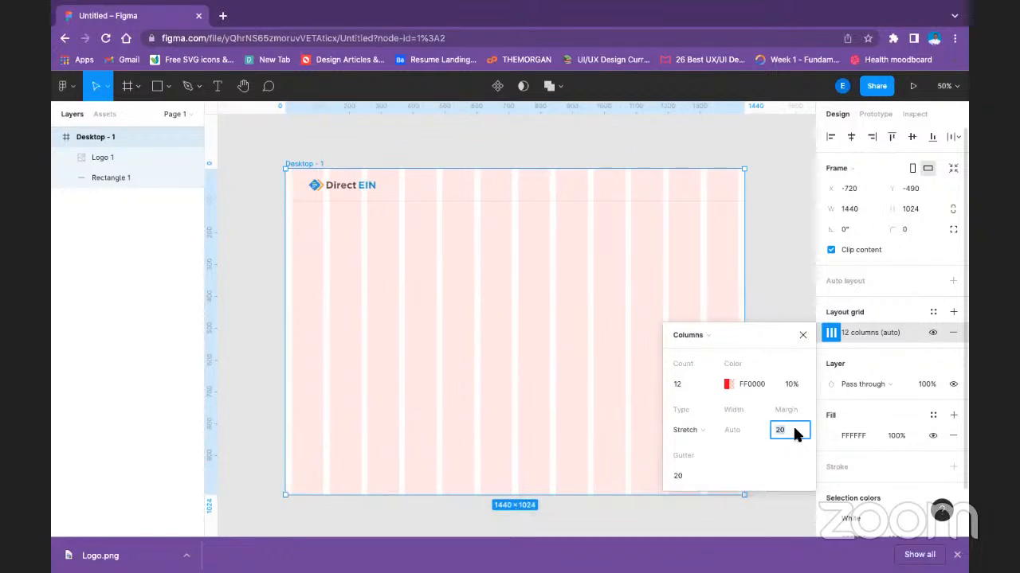
type("30")
key("Return")
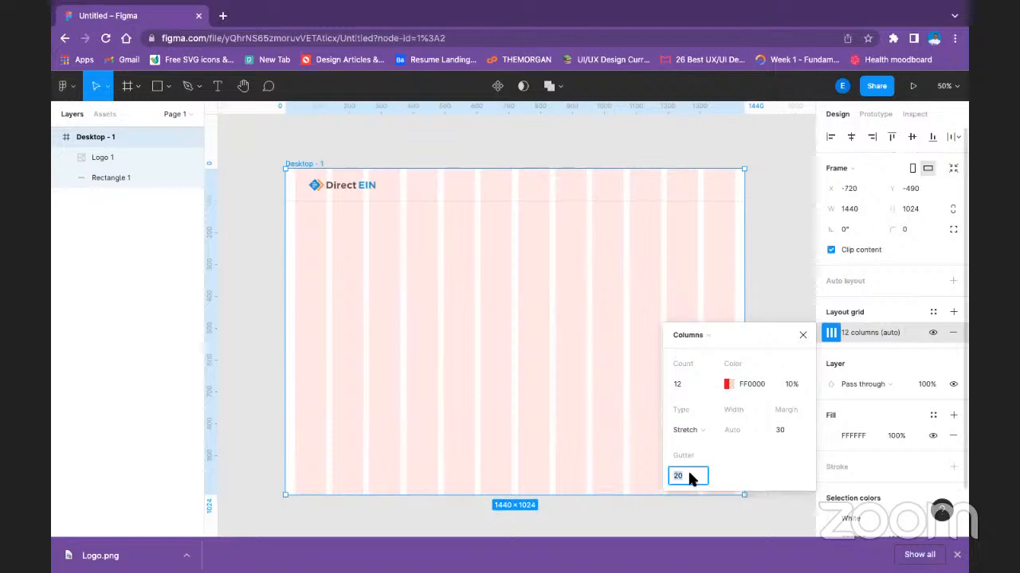
Try margins of 150 and 75 on the frame's 12-column layout grid.
left_click(780, 431)
type("150")
key("Return")
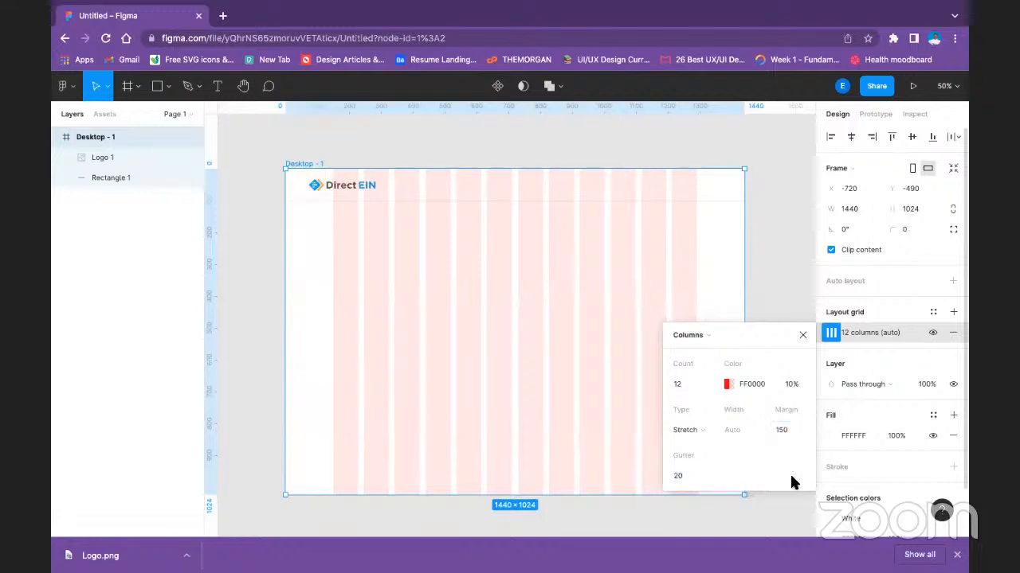
left_click(795, 426)
type("75")
key("Return")
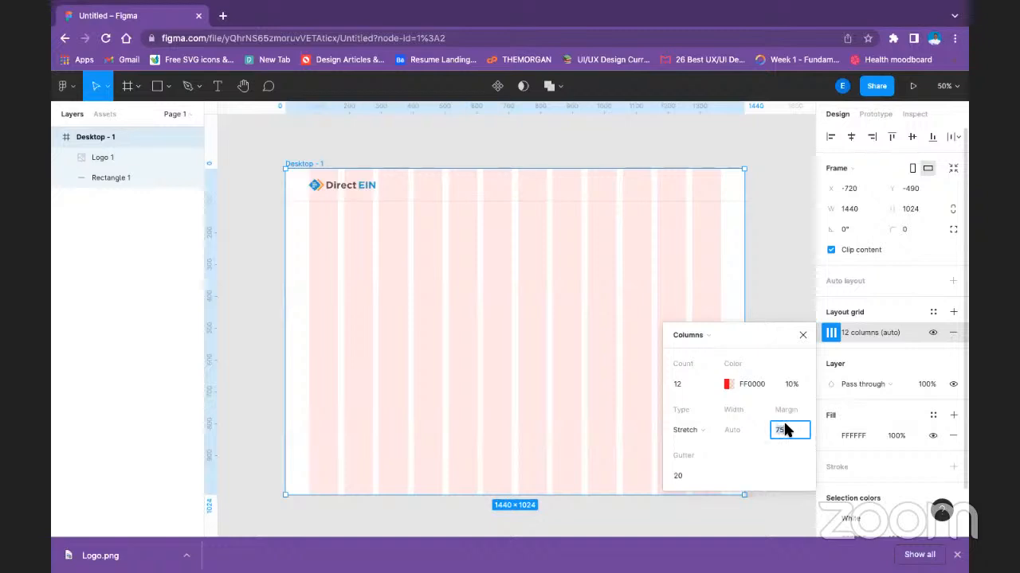
Set the column grid's margin to 70 and its gutter to 30.
type("70")
key("Return")
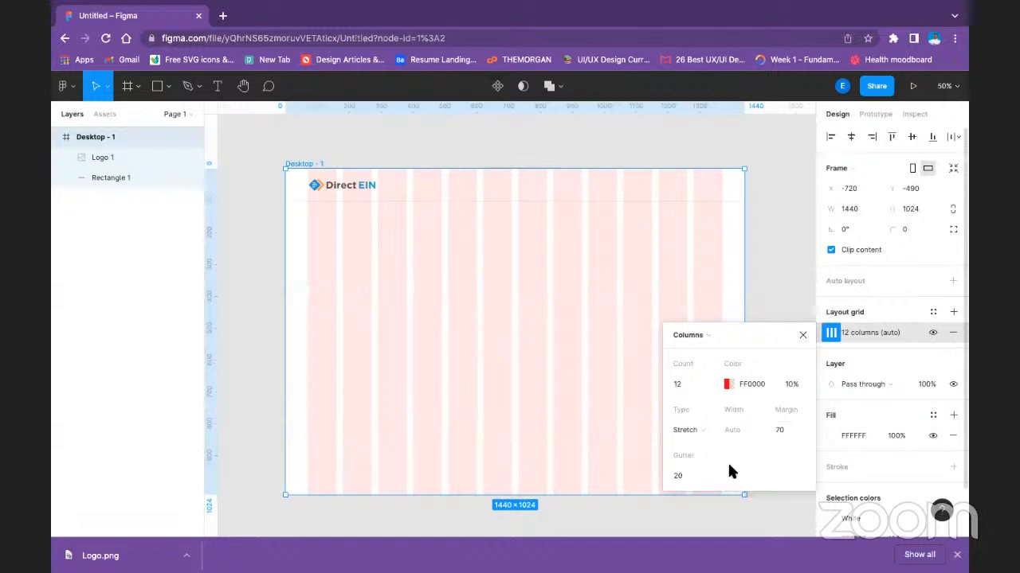
left_click(683, 478)
type("30")
key("Return")
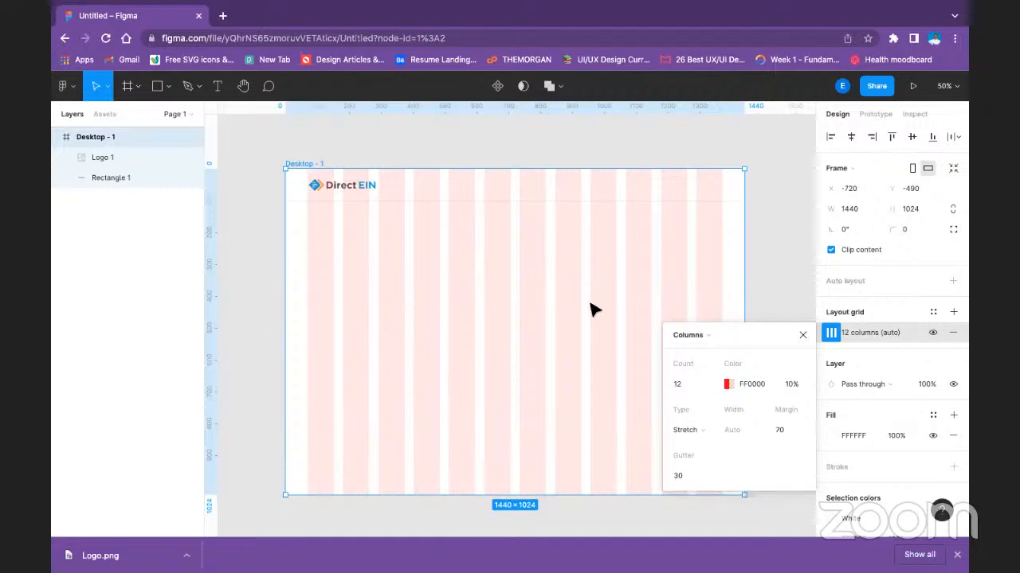
left_click(802, 335)
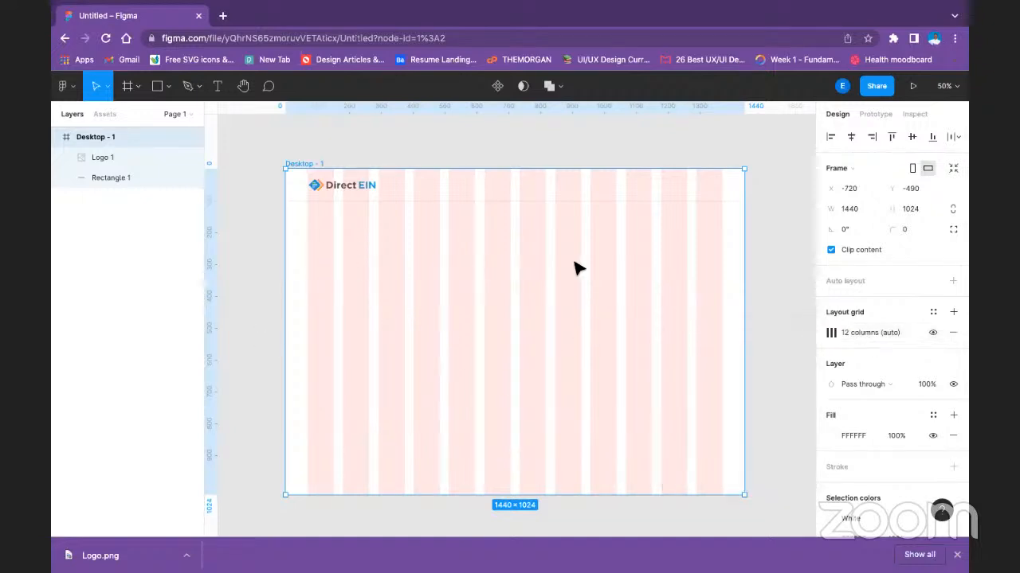
Align the logo's mark with the first column's outer edge and add vertical guides along the grid's two outer edges.
left_click(550, 256)
left_click(348, 184)
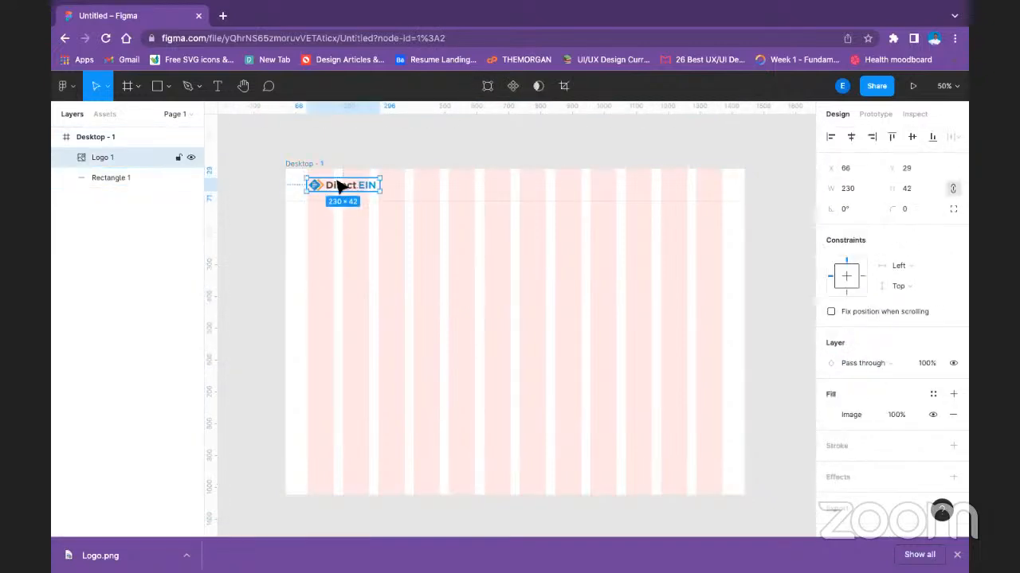
left_click_drag(336, 186, 336, 185)
left_click_drag(212, 156, 308, 154)
left_click_drag(214, 173, 722, 240)
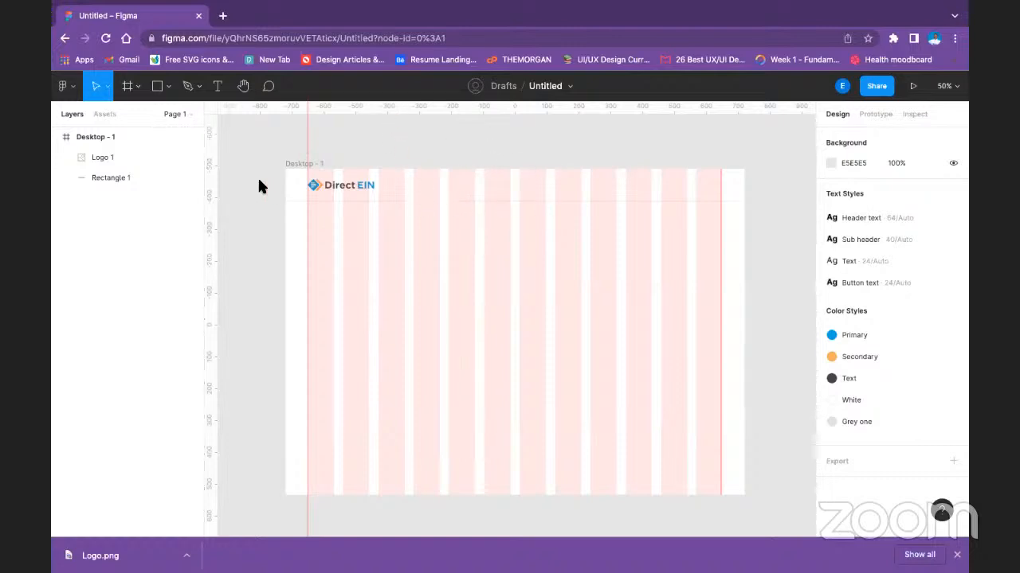
Hide the 12-column layout grid on the Desktop - 1 frame.
left_click(303, 164)
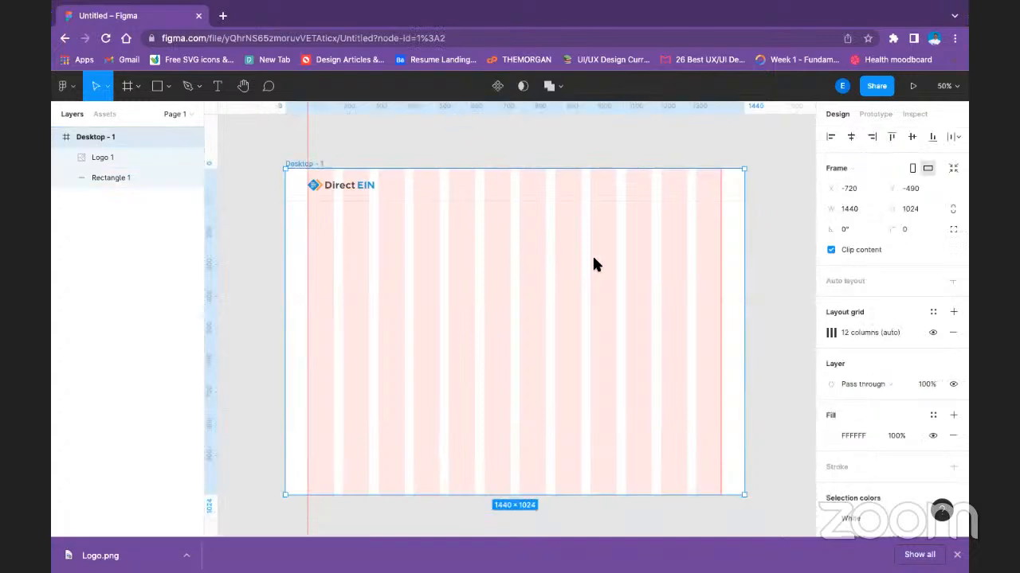
left_click(766, 198)
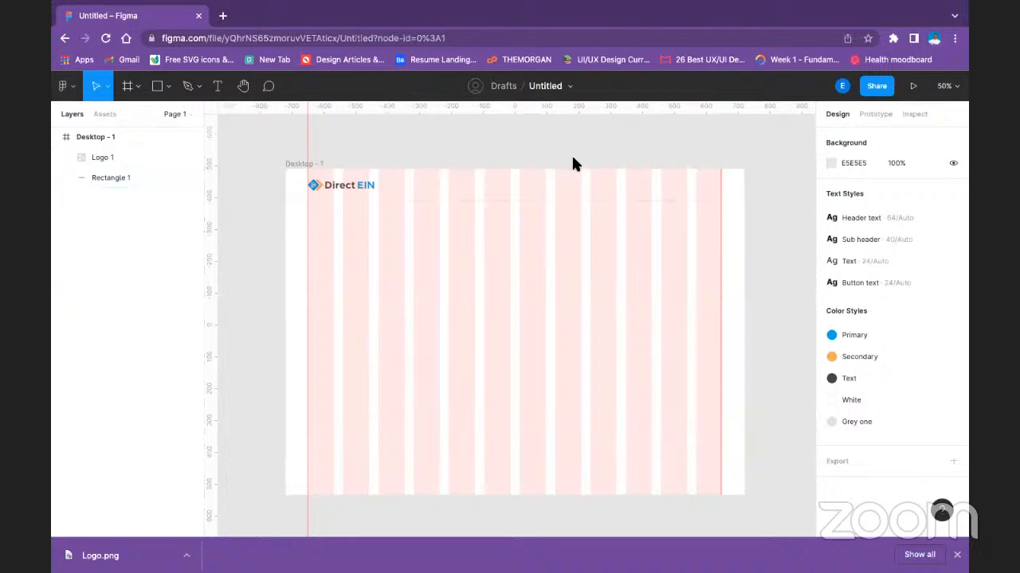
left_click(312, 163)
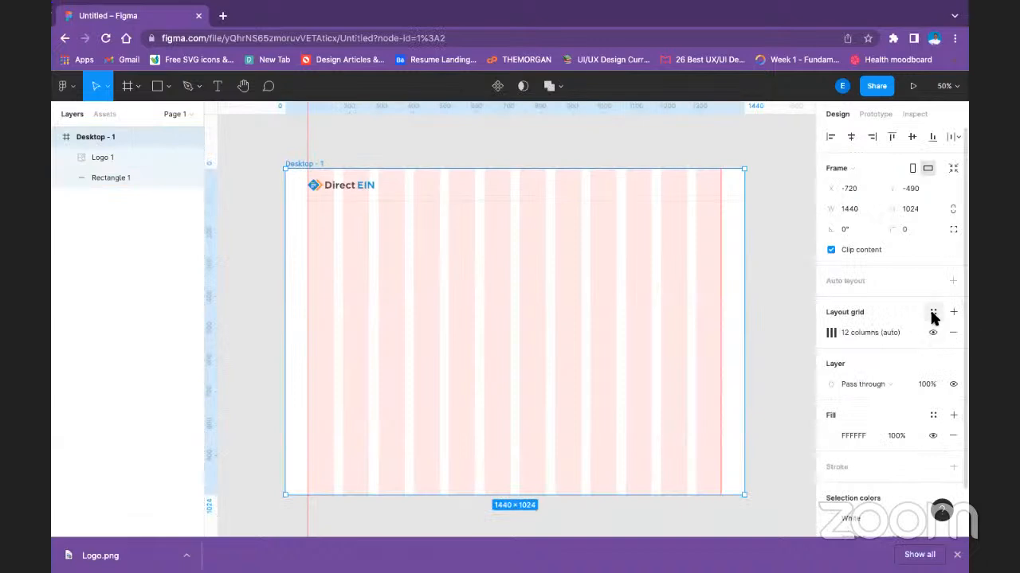
left_click(932, 333)
left_click(451, 313)
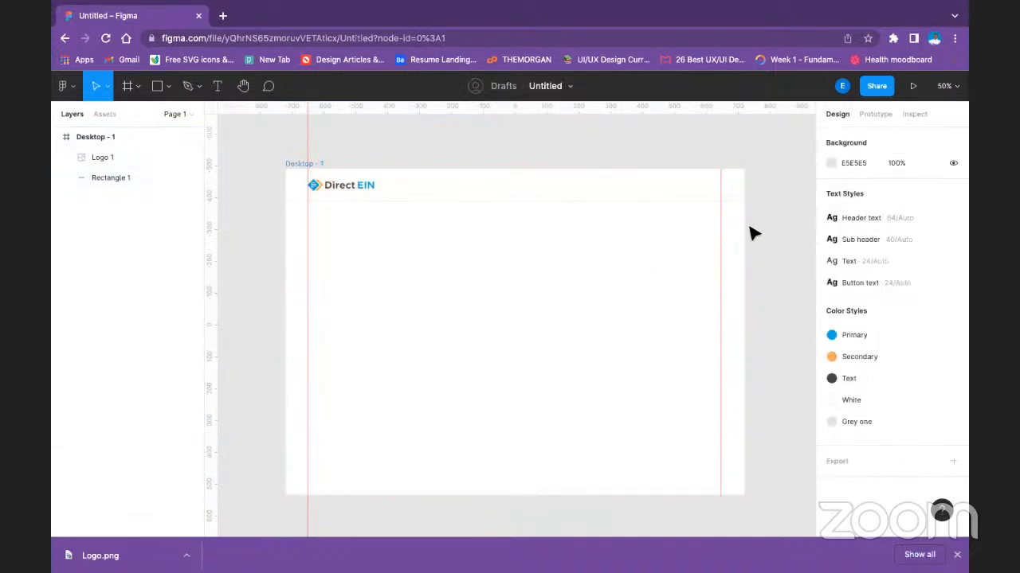
left_click(356, 190)
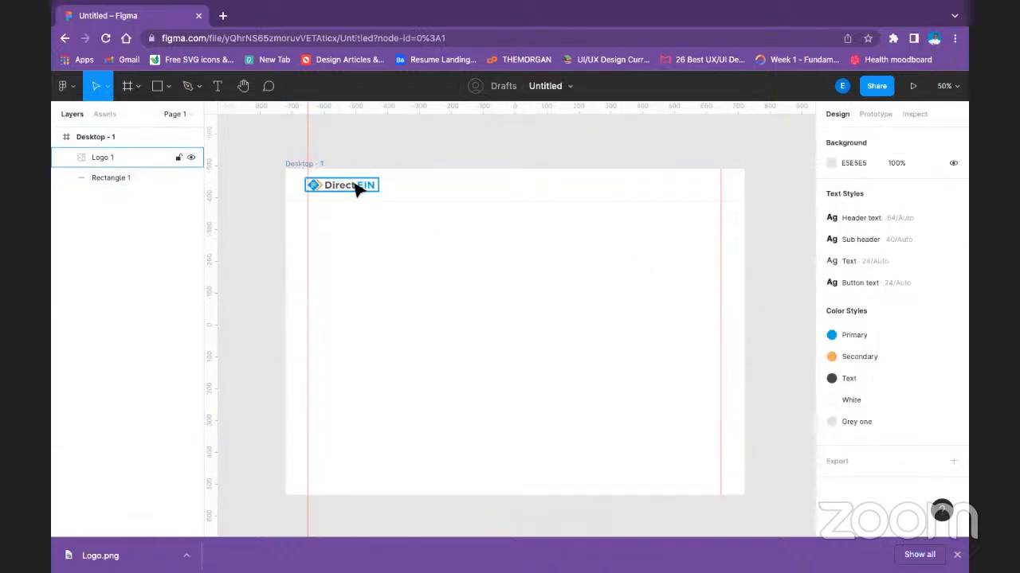
left_click(332, 273)
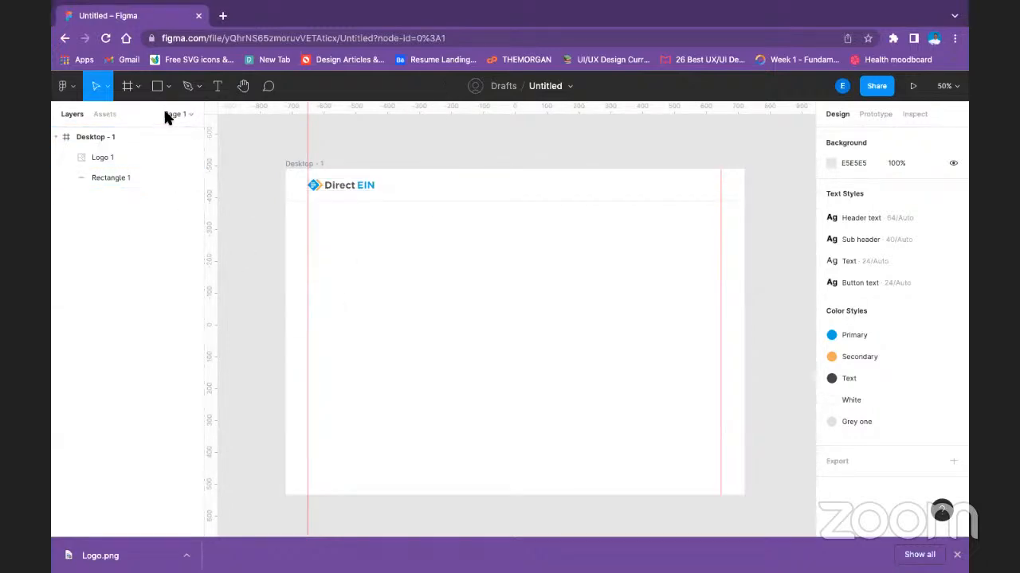
Add the text "open account" in the header, to the right of the logo.
left_click(217, 86)
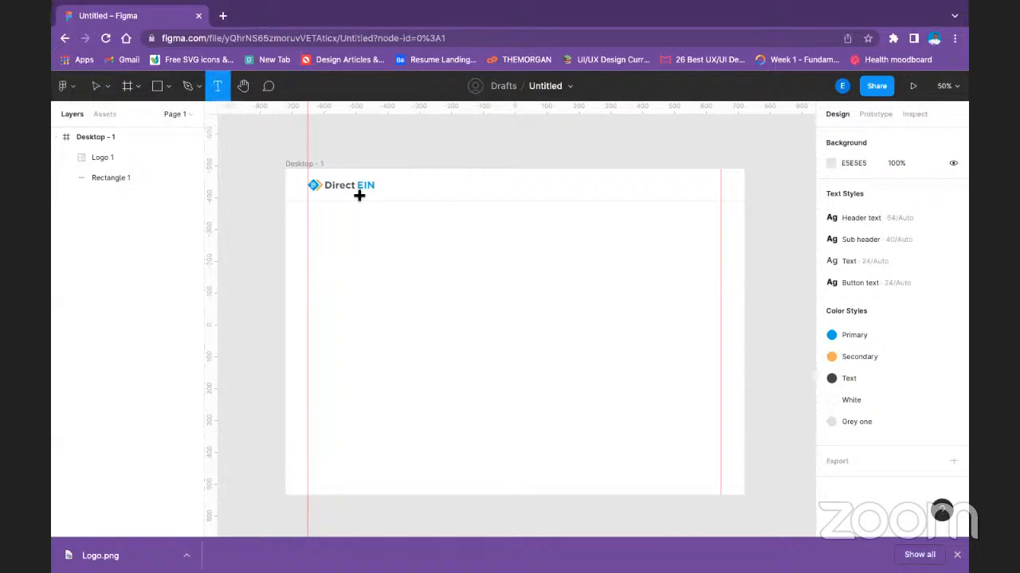
left_click(412, 188)
type("op")
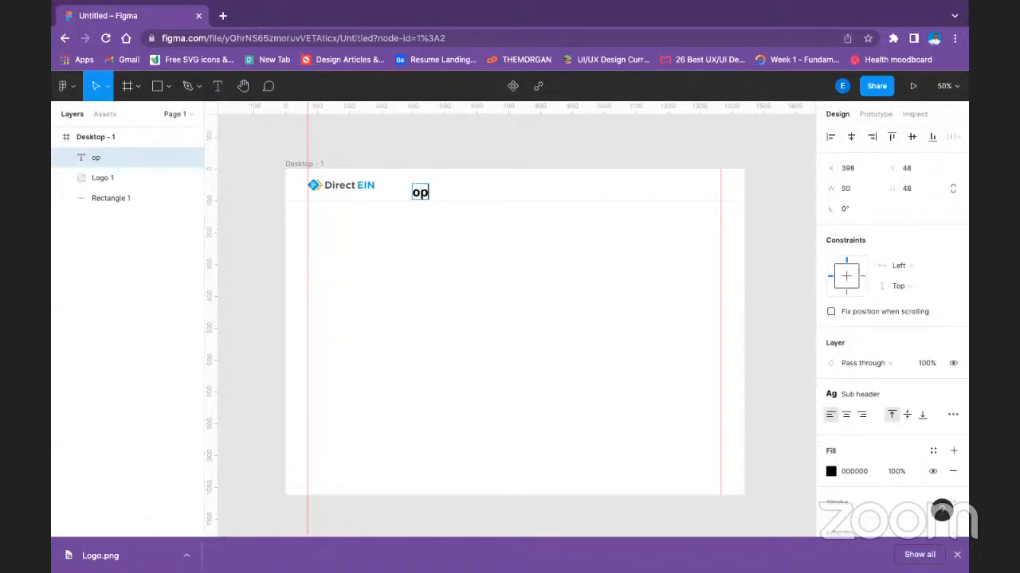
type("en account")
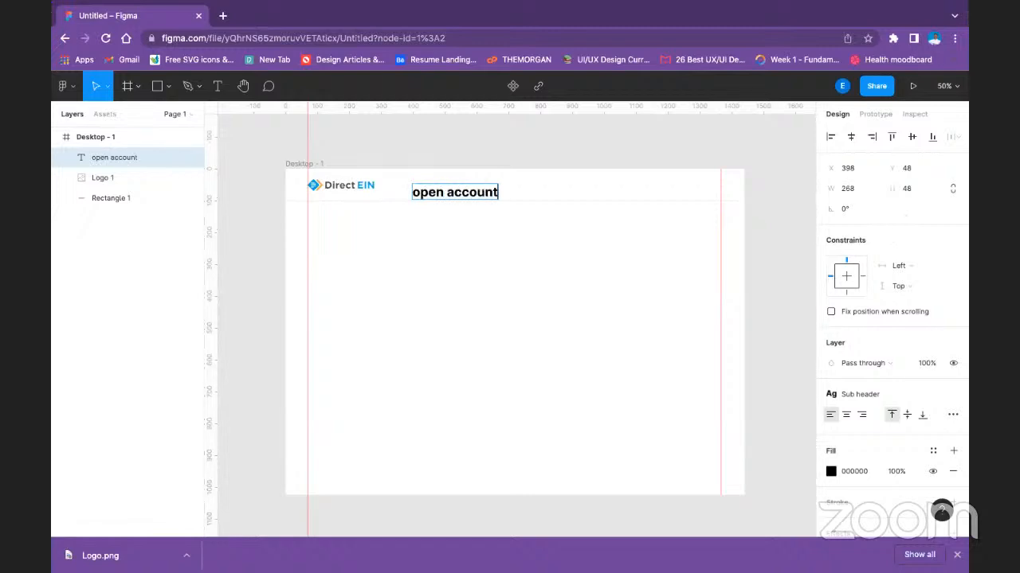
key("Escape")
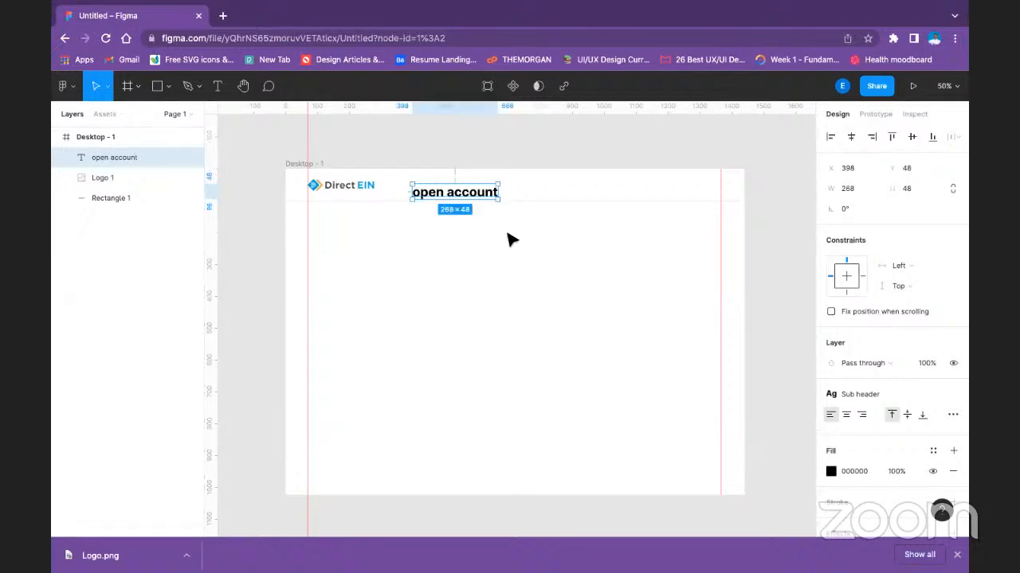
Apply the local Text style to the "open account" label.
left_click(901, 388)
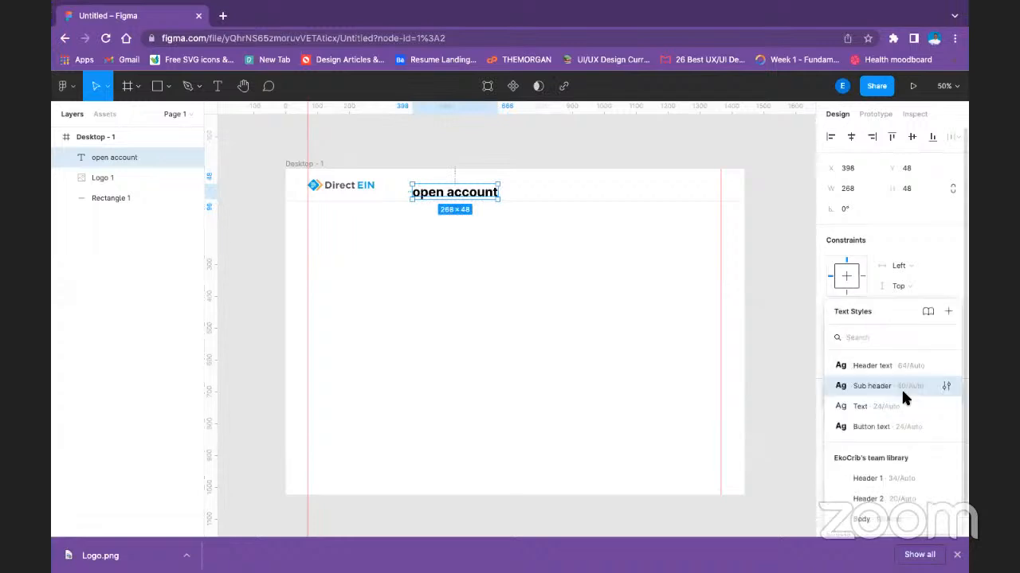
left_click(901, 407)
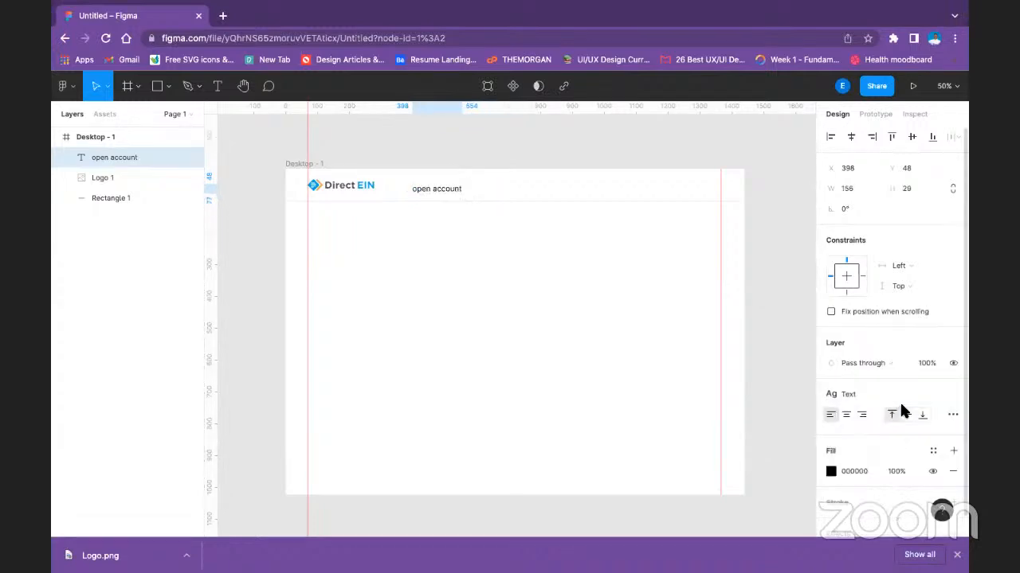
left_click(482, 263)
left_click(440, 188)
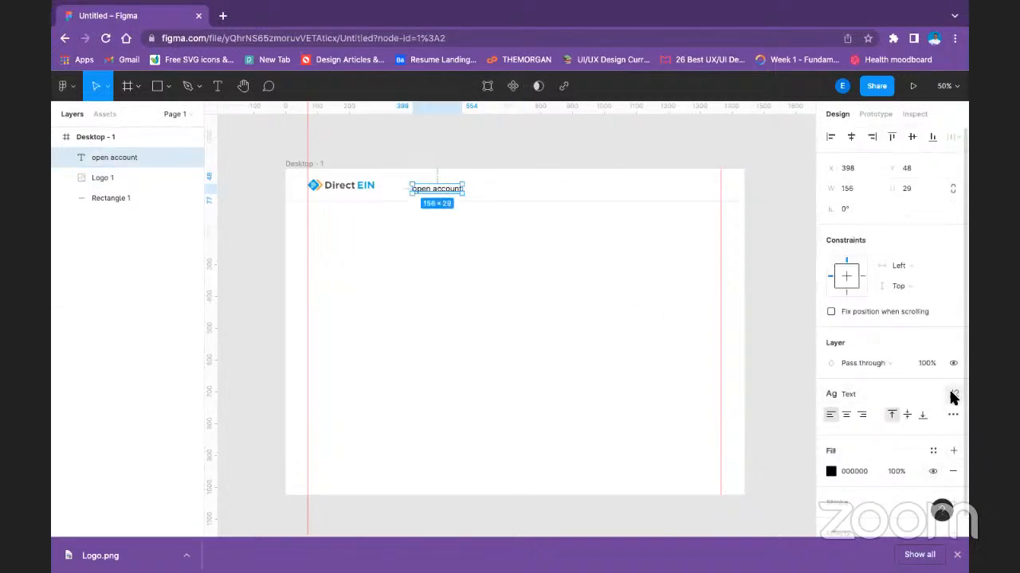
Detach the text style from the "open account" label and set its font size to 20.
left_click(952, 396)
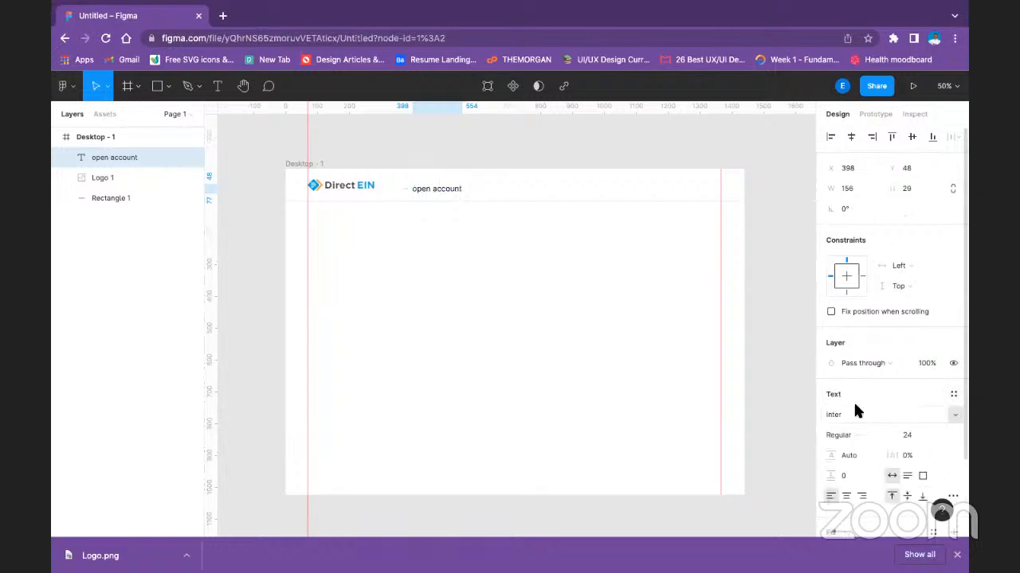
left_click(939, 430)
left_click(924, 419)
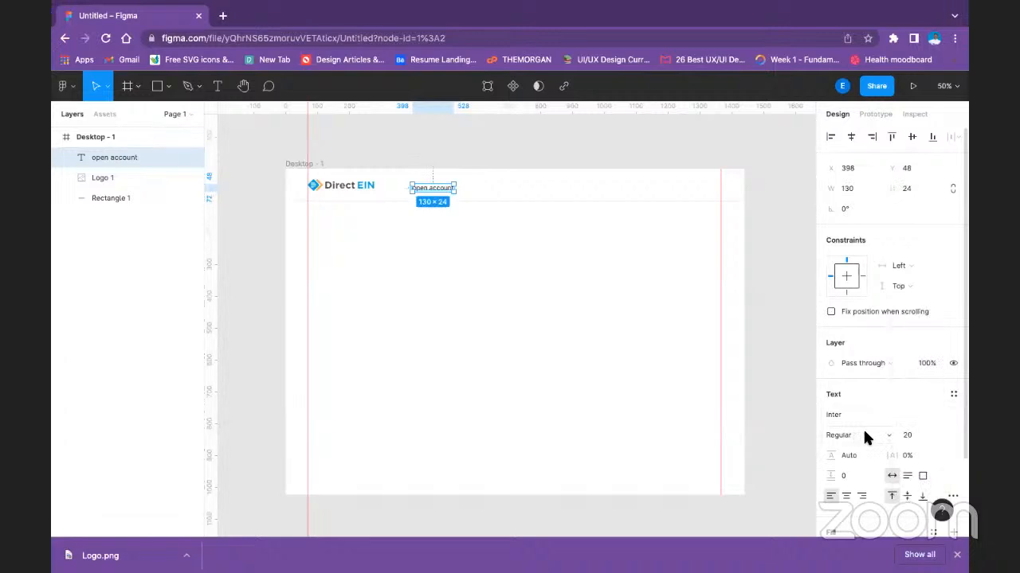
Create a new text style named "Nar text" from the "open account" label.
left_click(952, 393)
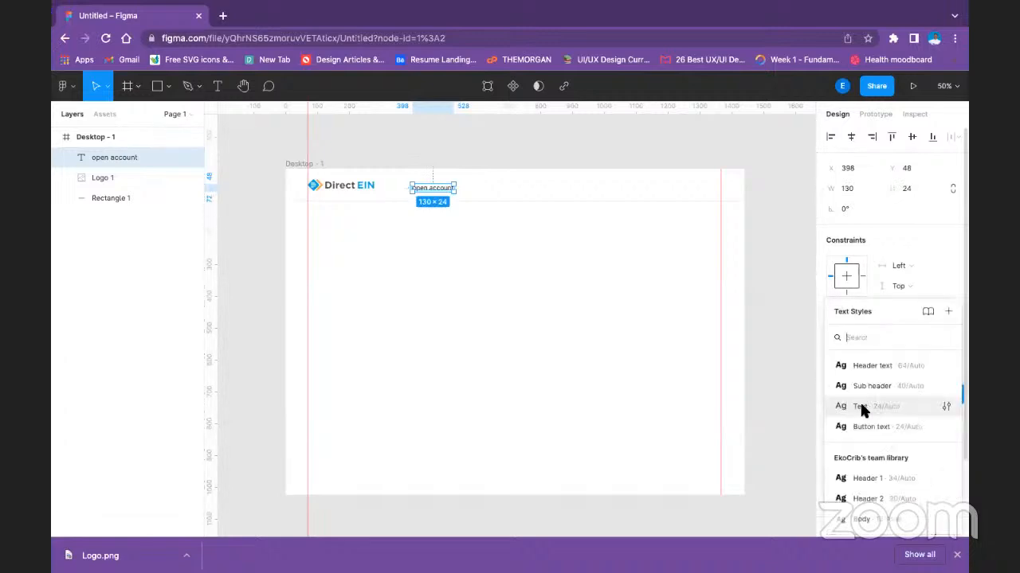
left_click(944, 308)
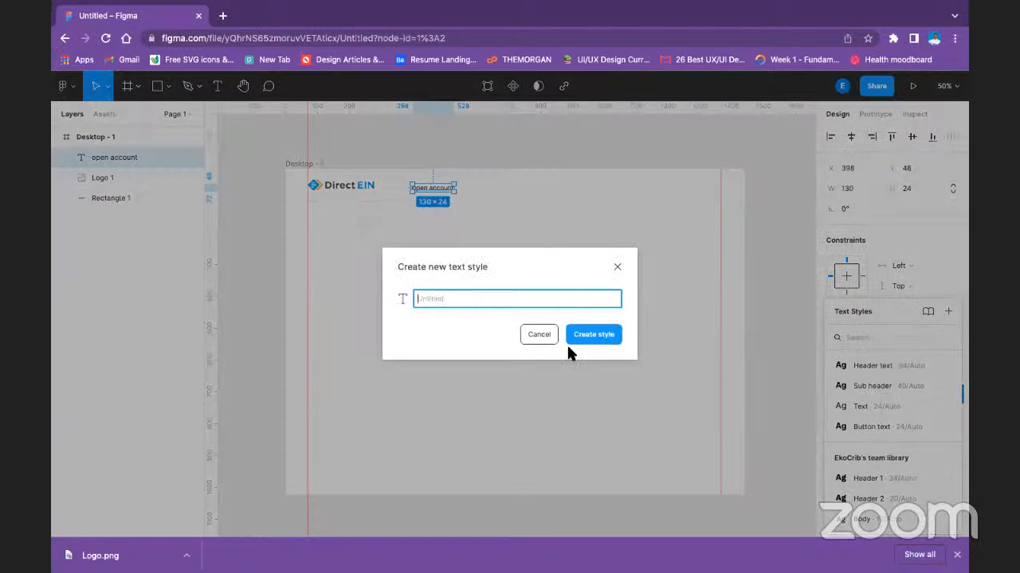
type("Nai text")
key("Return")
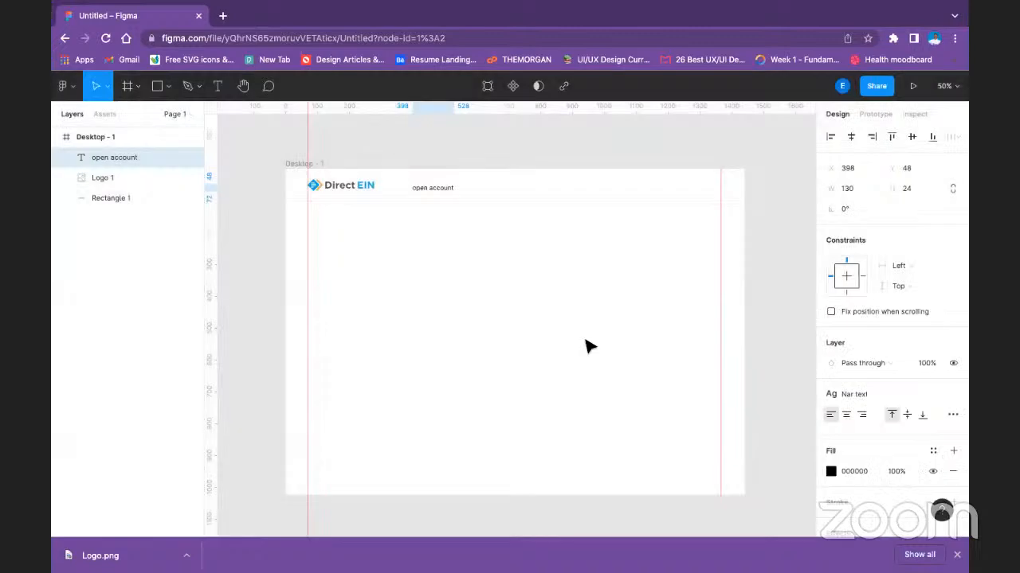
Capitalize the header label so it reads "Open account".
double_click(437, 189)
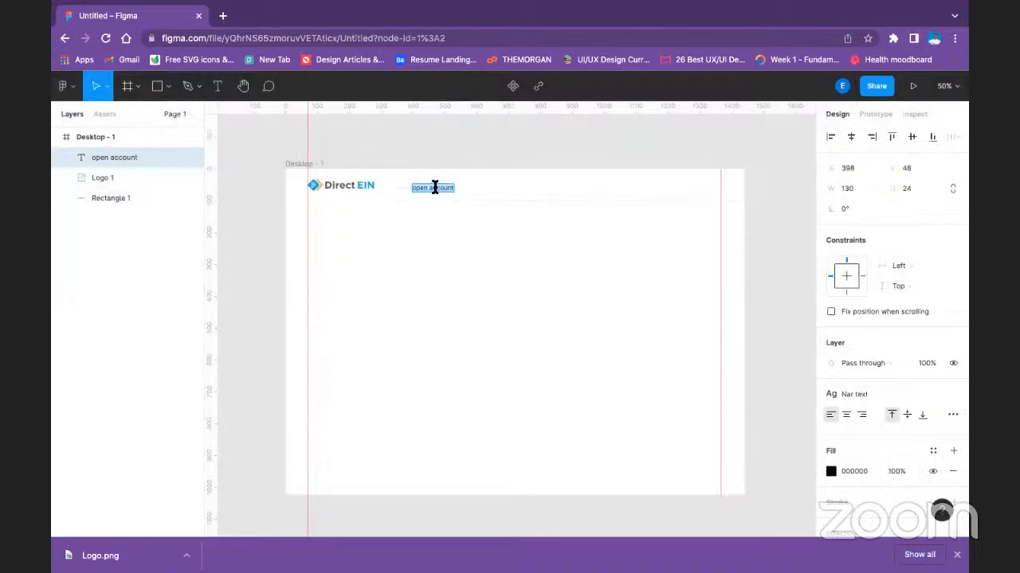
left_click(413, 189)
key("Delete")
type("O")
key("Escape")
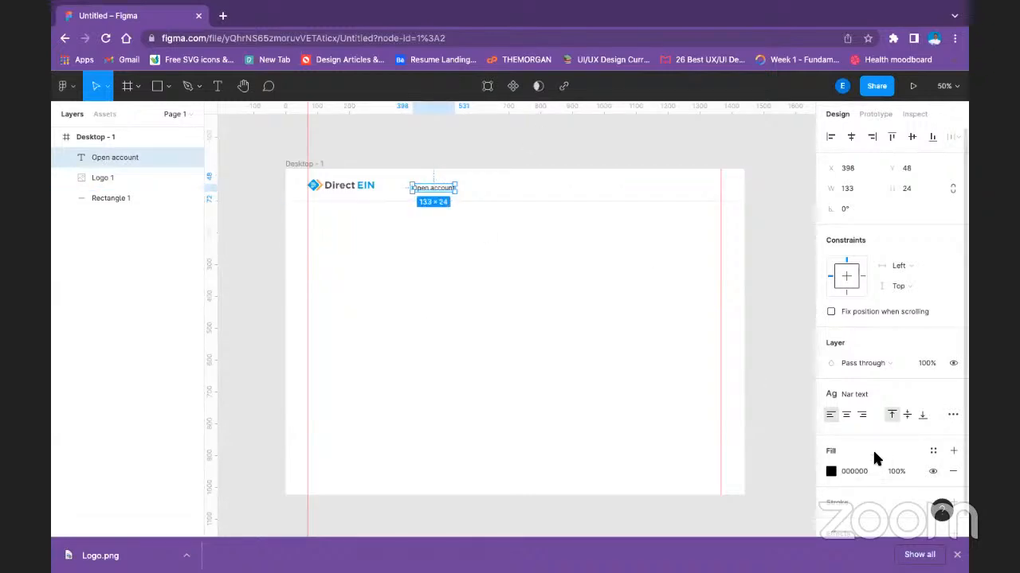
Apply the Text color style to the fill of the "Open account" label.
left_click(933, 451)
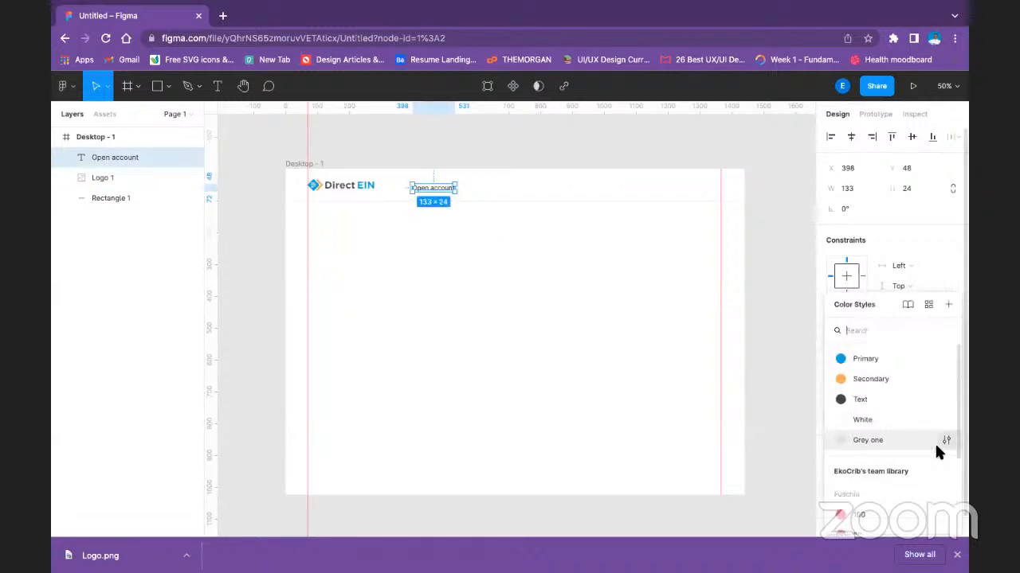
left_click(866, 399)
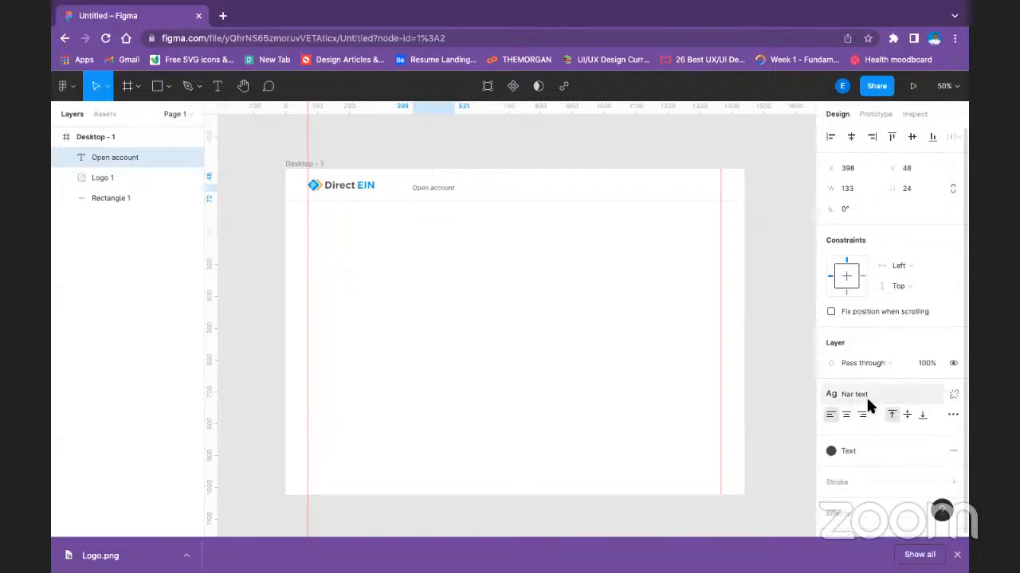
left_click(548, 341)
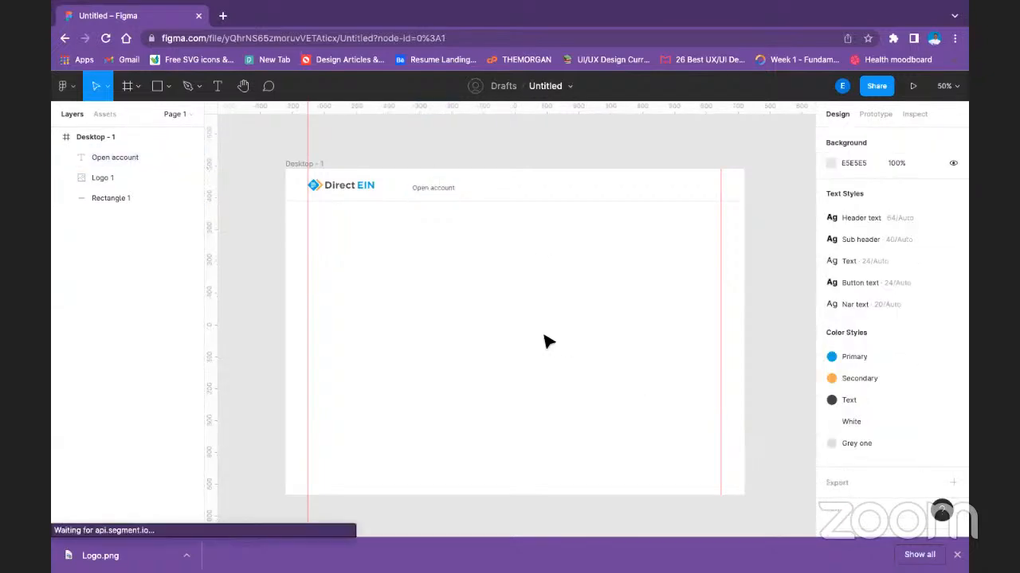
Move the "Open account" label to about X 404, Y 38 and make three evenly spaced copies to its right along the header.
left_click(436, 191)
left_click_drag(436, 191, 440, 187)
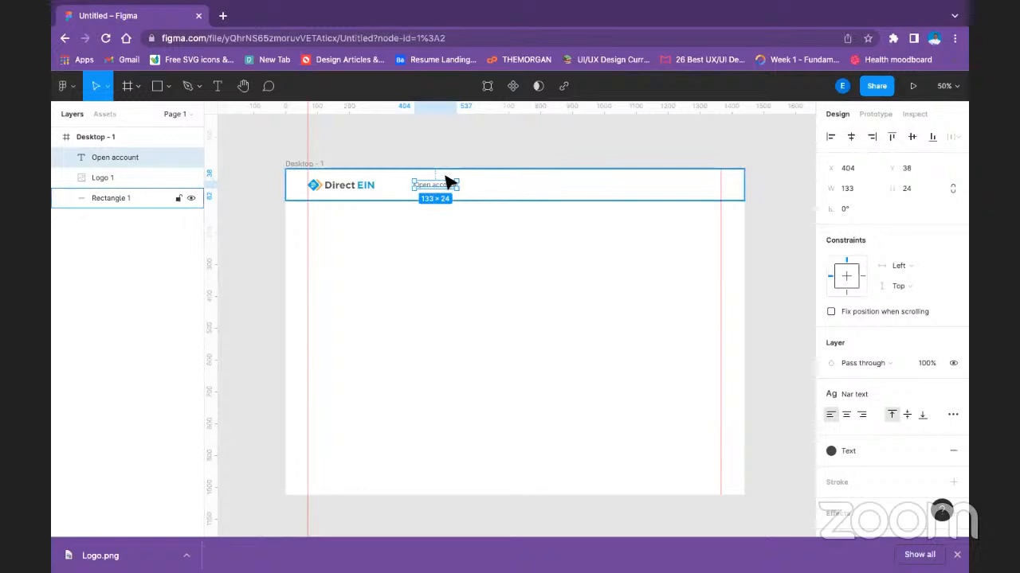
left_click_drag(455, 189, 563, 188)
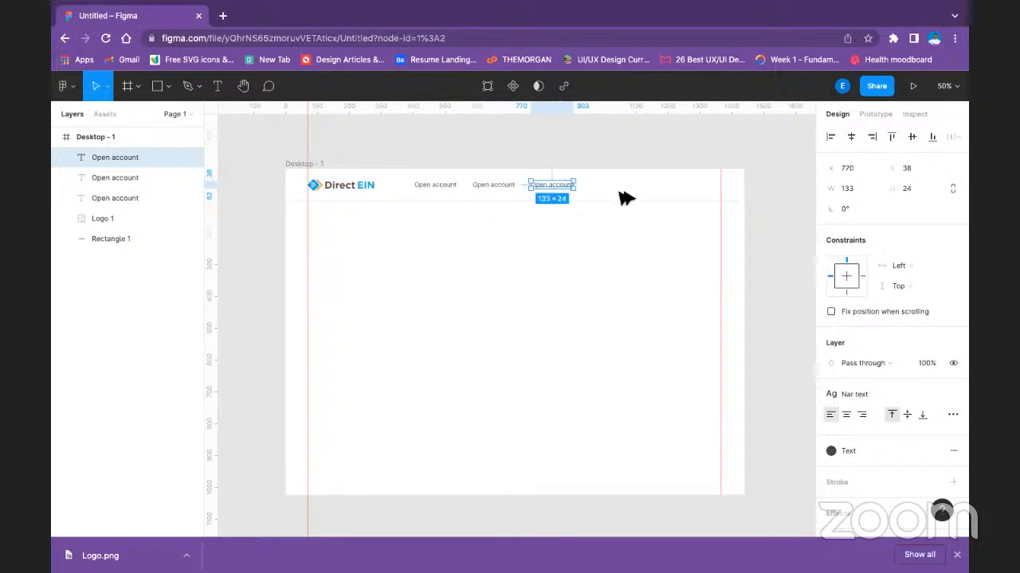
key("ctrl+d")
left_click(567, 280)
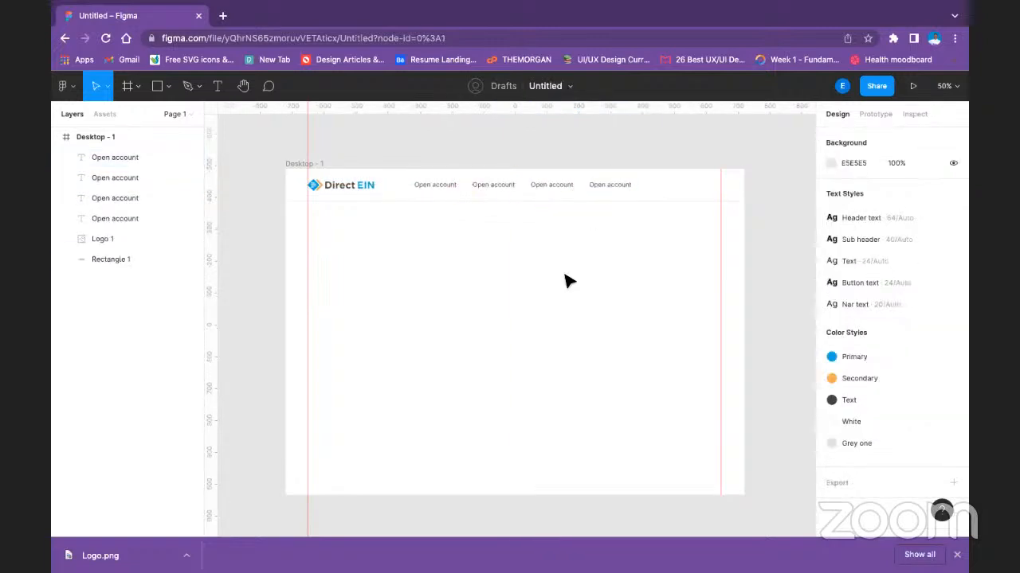
double_click(488, 185)
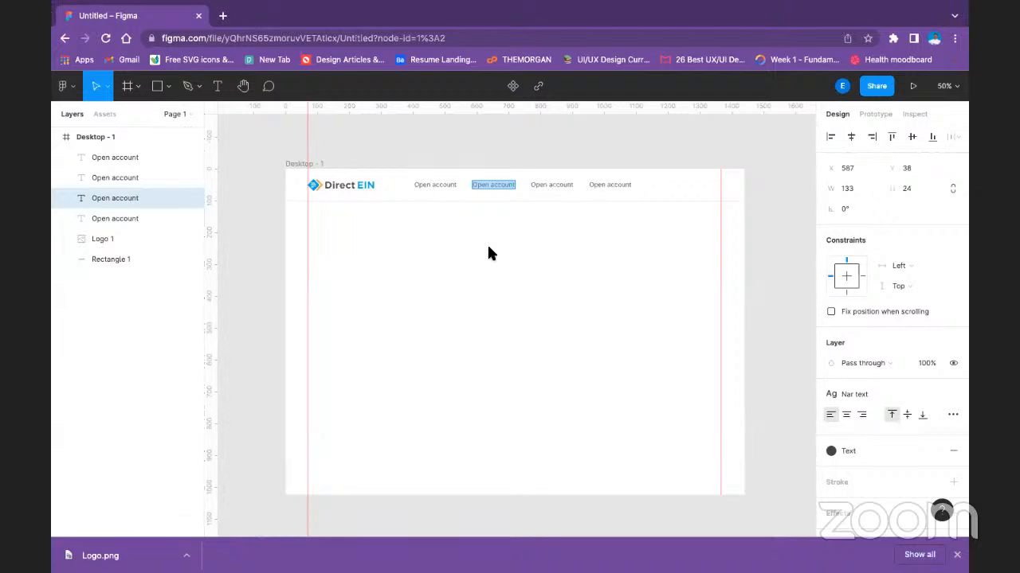
key("Escape")
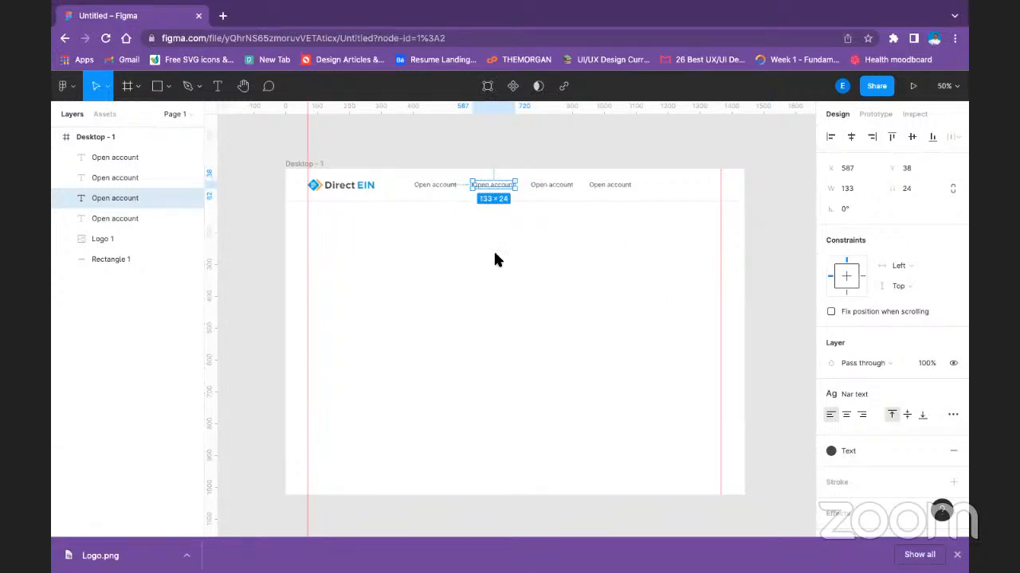
left_click(255, 126)
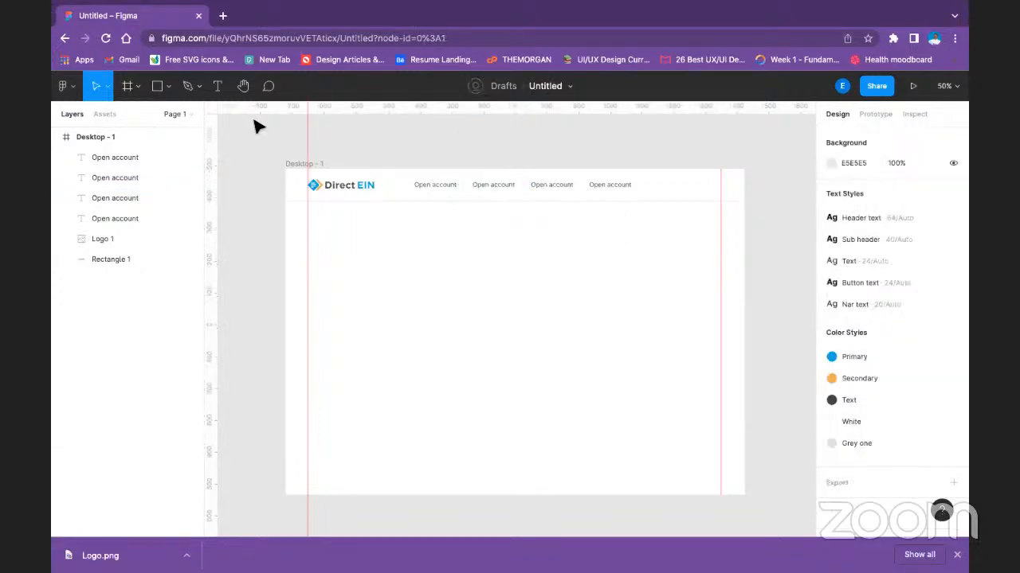
Replace the text of the three copied header labels, in order, with "Swap", "Trade" and "Gift cards".
double_click(505, 185)
type("Swap")
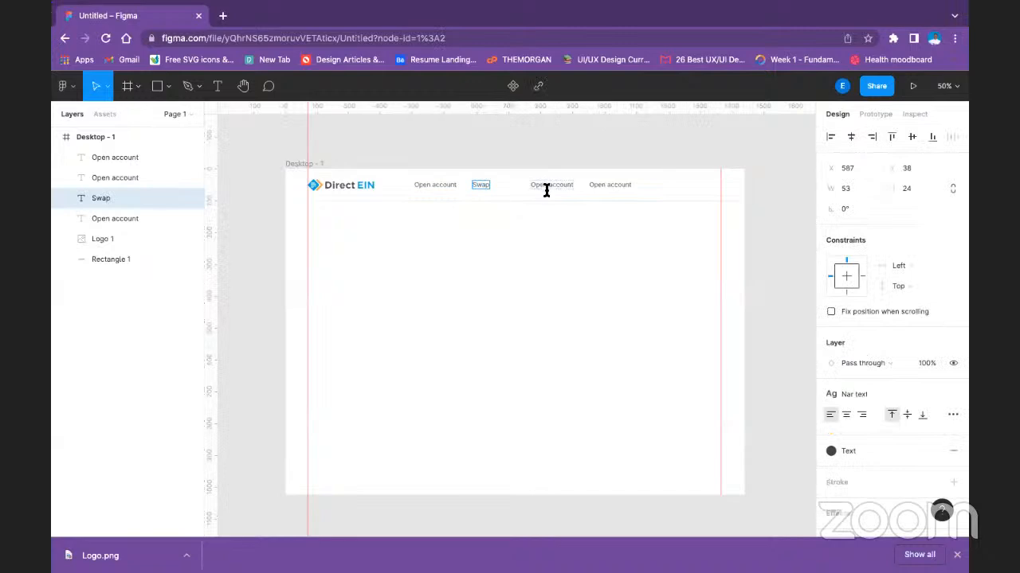
double_click(549, 188)
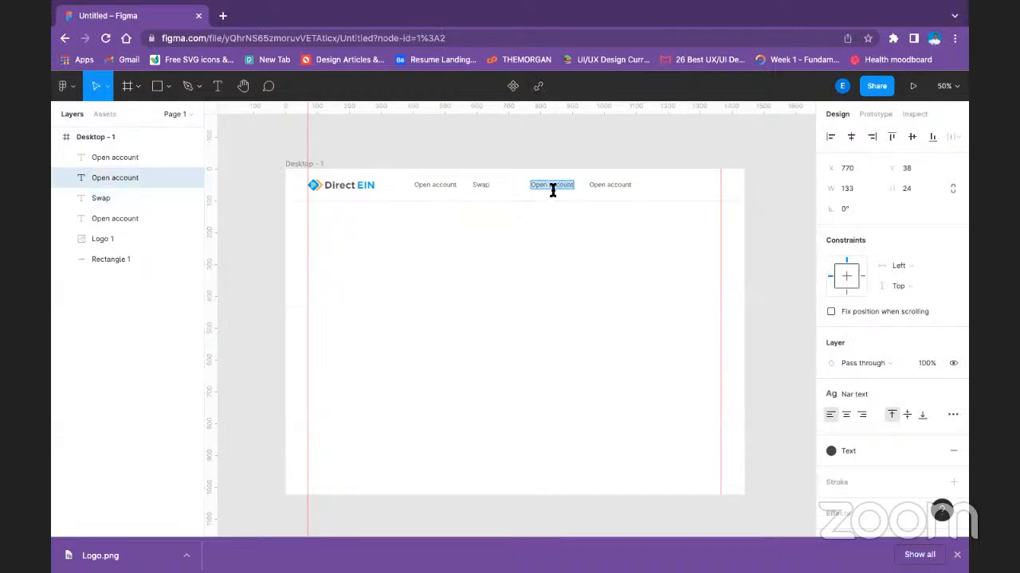
type("Trade")
double_click(618, 187)
type("Gift cards")
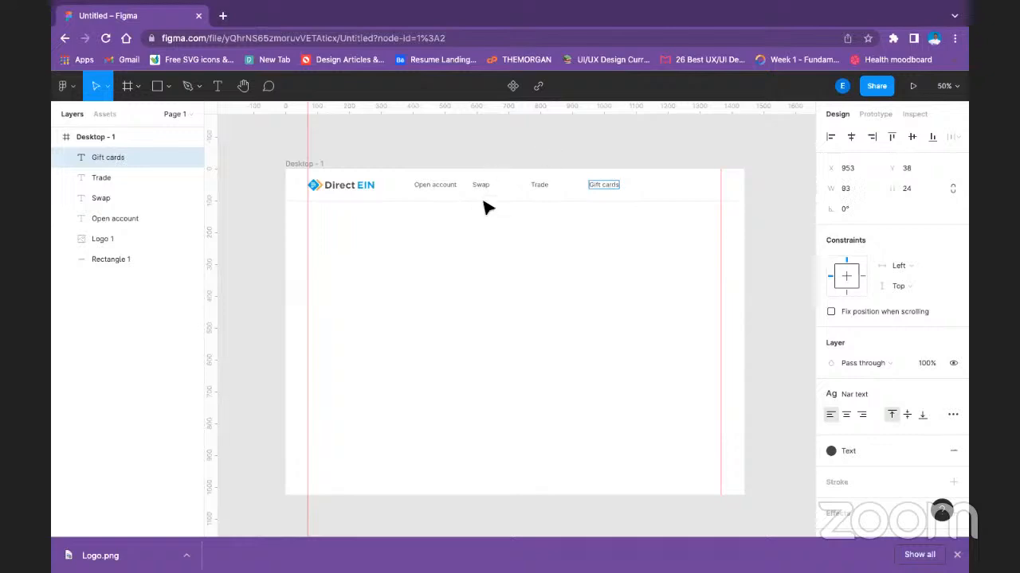
key("Escape")
left_click(514, 215)
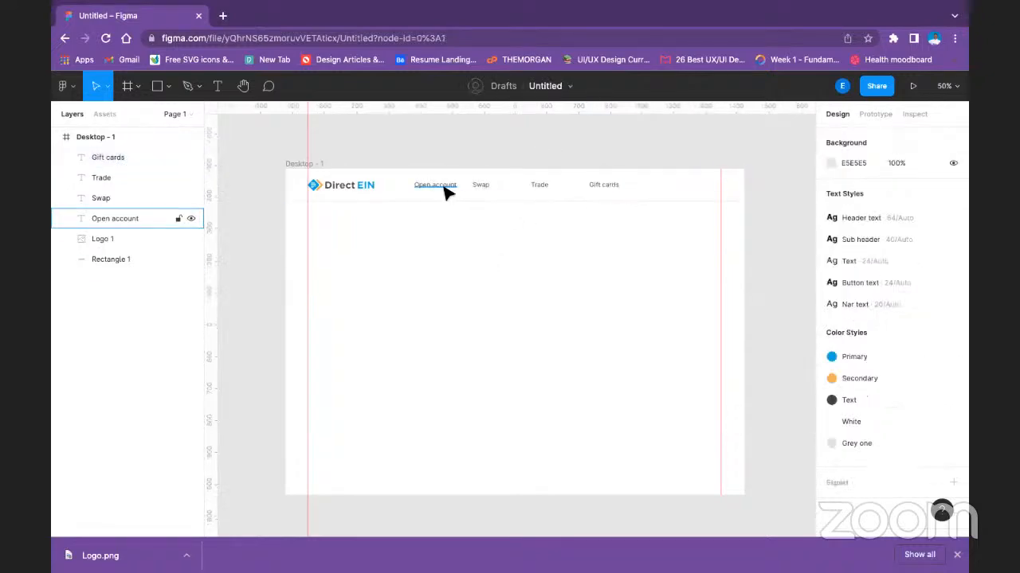
Move the "Swap" label to X 627, Y 38, evenly spaced between "Open account" and "Trade".
left_click(480, 187)
left_click_drag(482, 187, 494, 189)
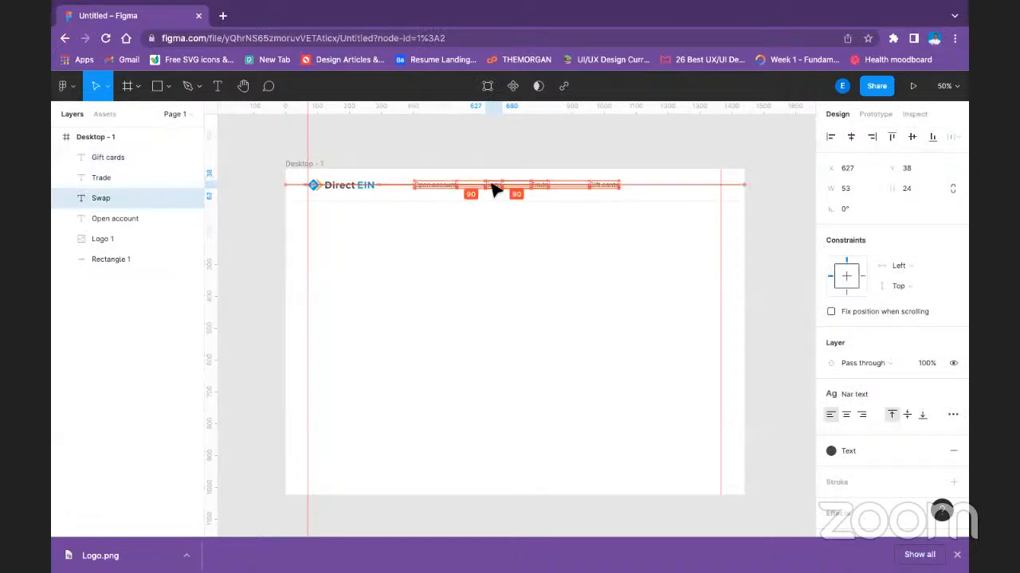
left_click(462, 226)
left_click(462, 191)
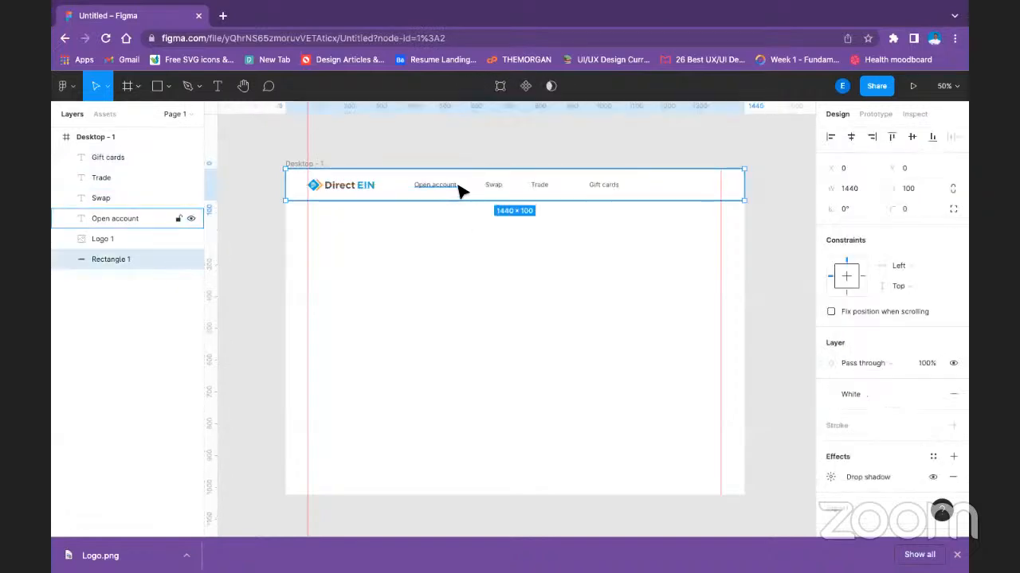
left_click(460, 189)
left_click(457, 221)
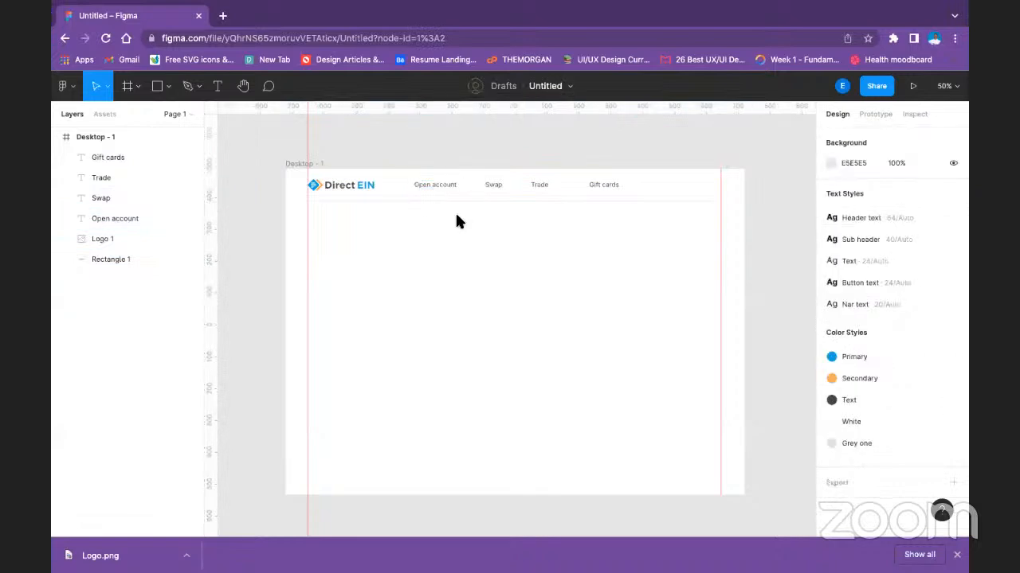
Search the Material Design Icons plugin for "arrow" and set the icon style to Google's Outlined.
right_click(458, 222)
mouse_move(558, 436)
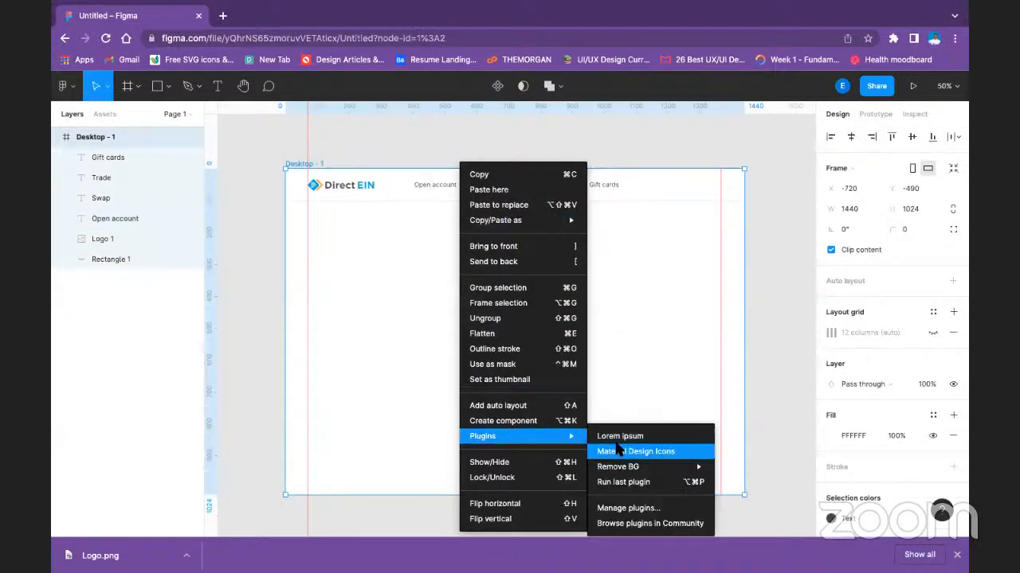
left_click(618, 451)
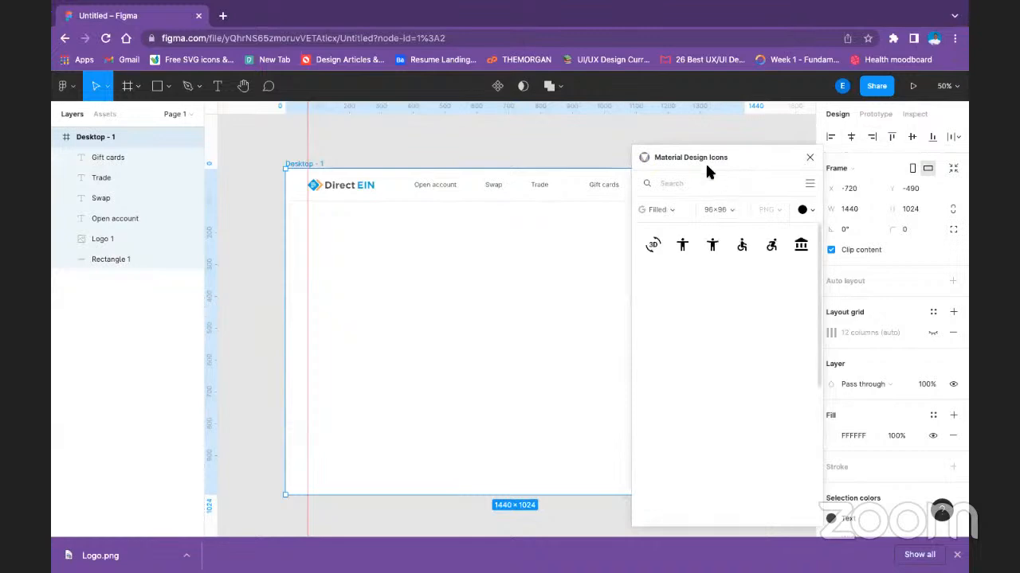
left_click(705, 182)
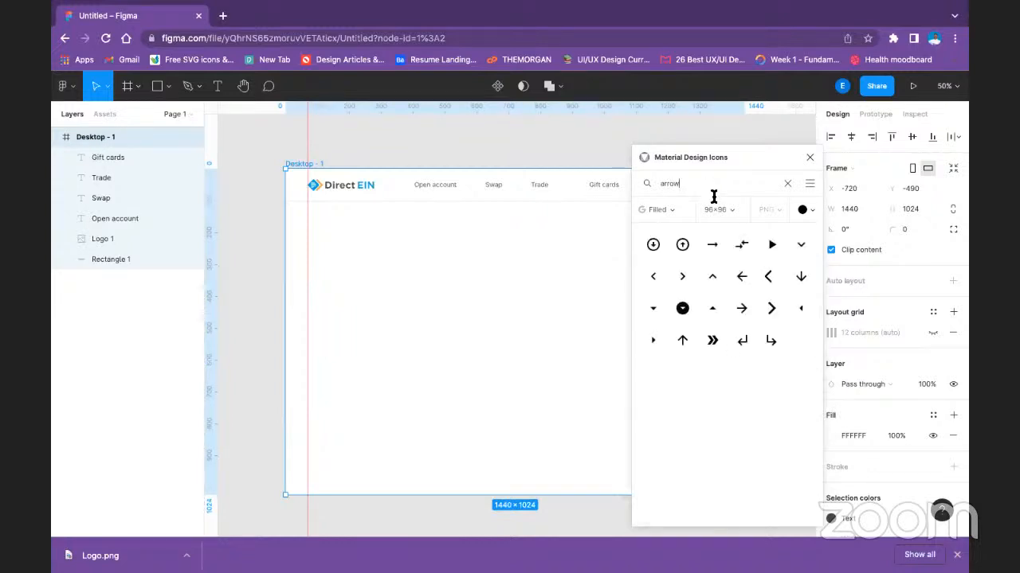
left_click(680, 208)
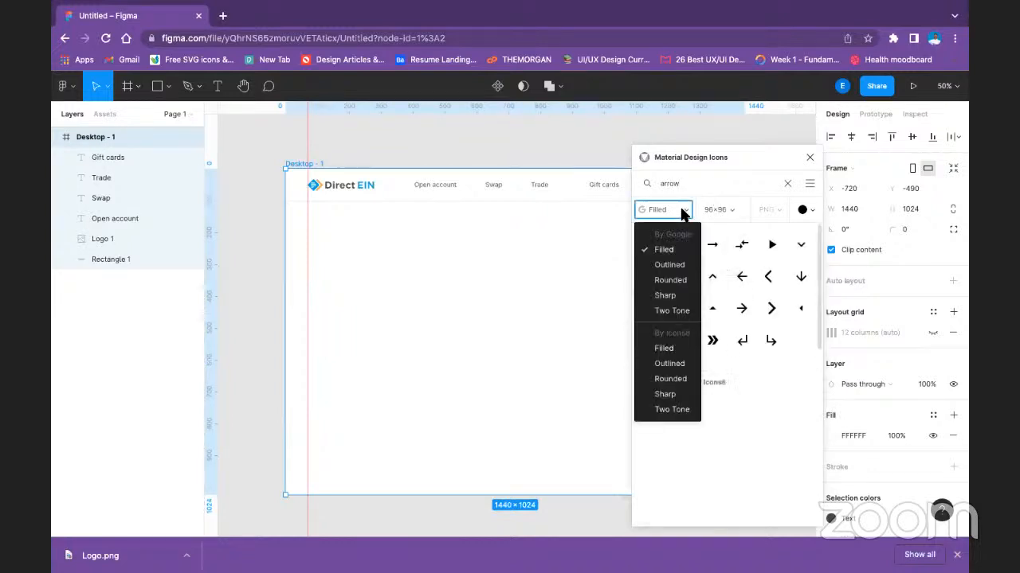
left_click(676, 265)
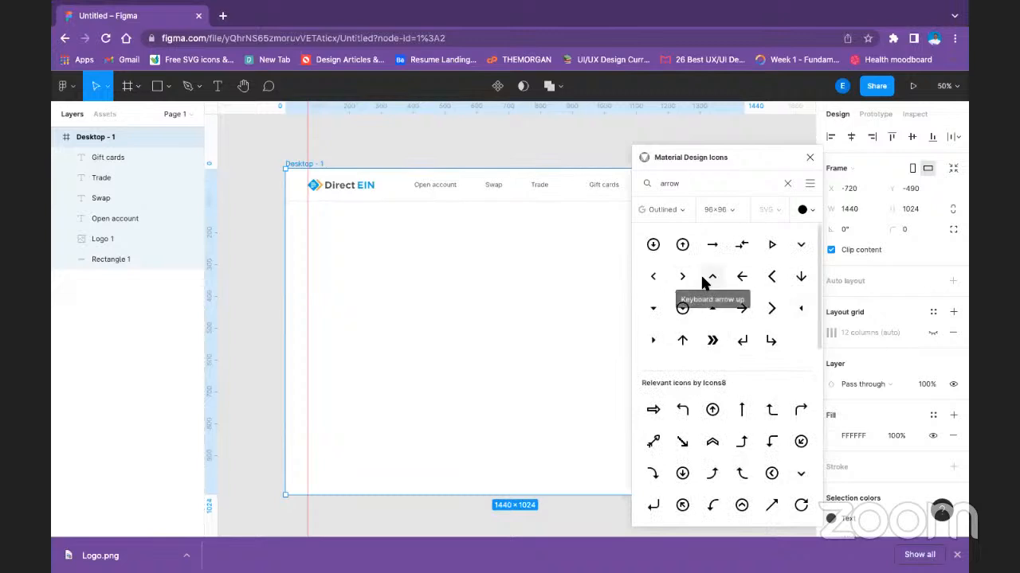
Try a 96×96 Keyboard arrow down icon beside the "Open account" label, and delete its arrow vector.
left_click(800, 245)
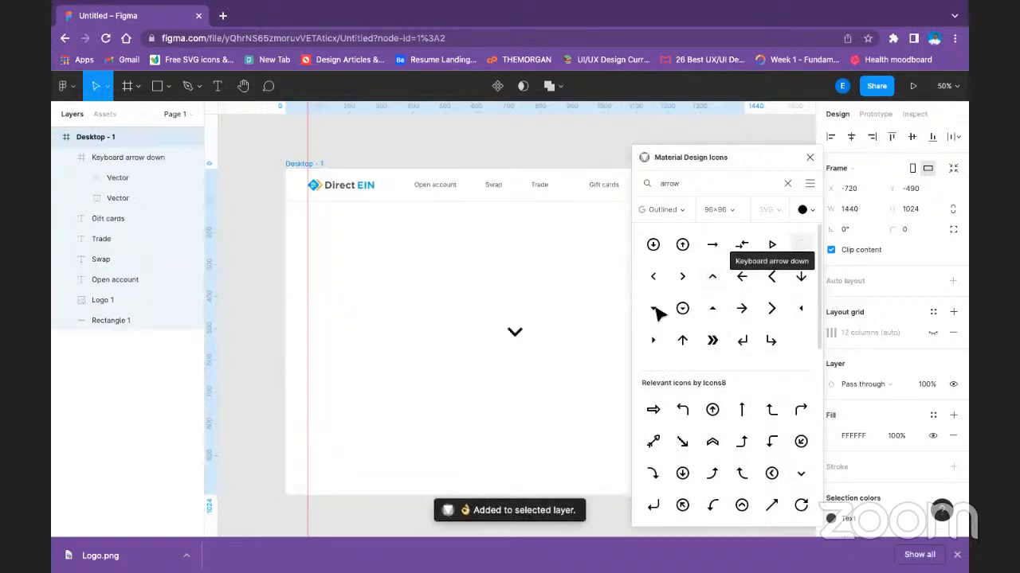
left_click(514, 334)
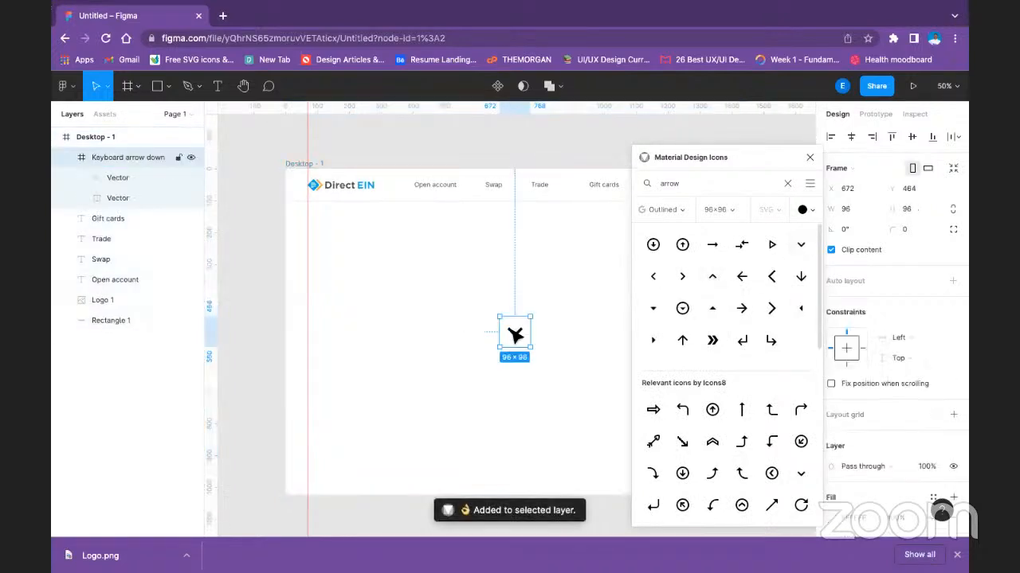
left_click_drag(514, 335, 464, 185)
double_click(479, 300)
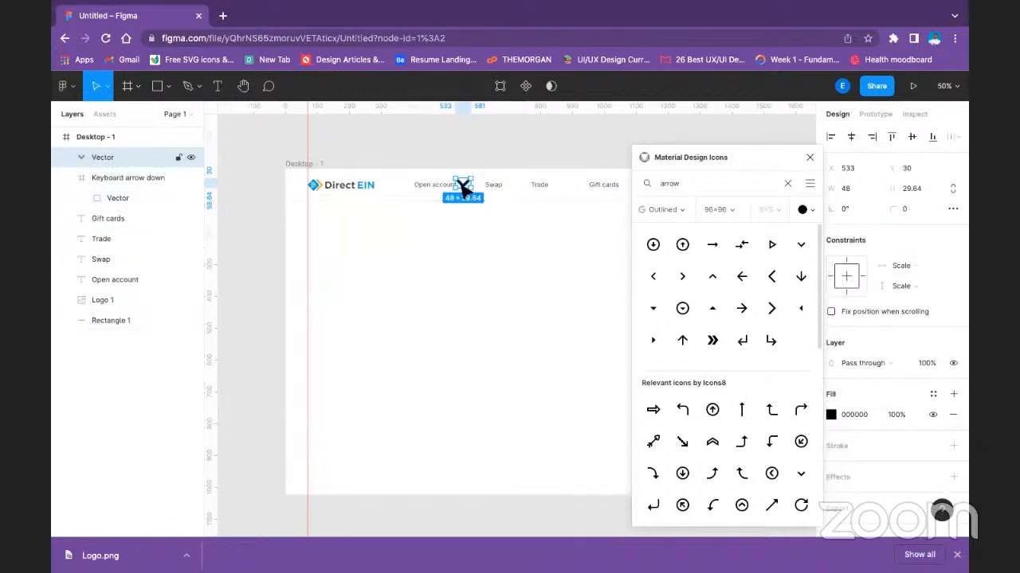
key("Delete")
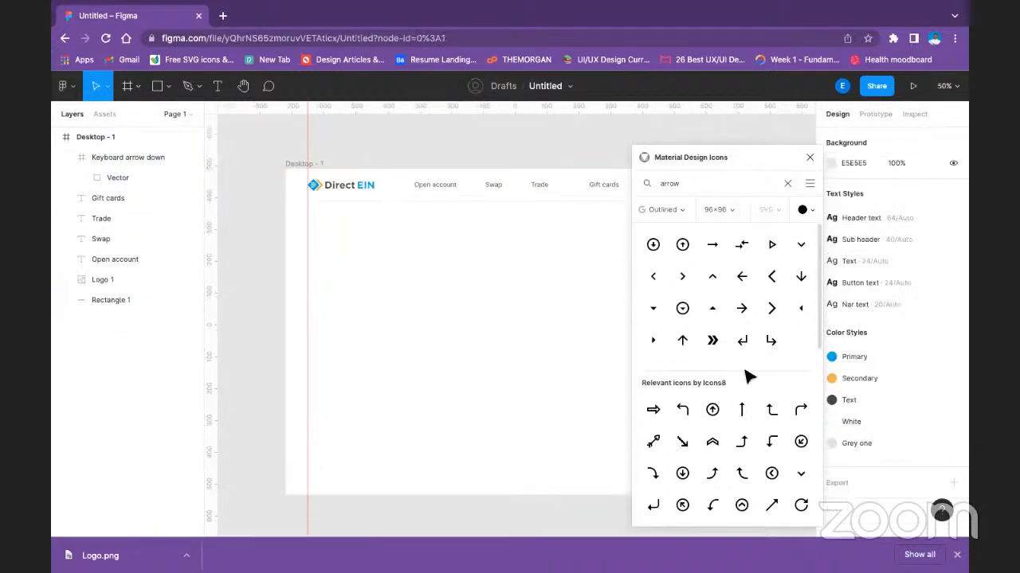
Detach the Text color style from the "Open account" label and copy its fill hex code 474443.
left_click(434, 185)
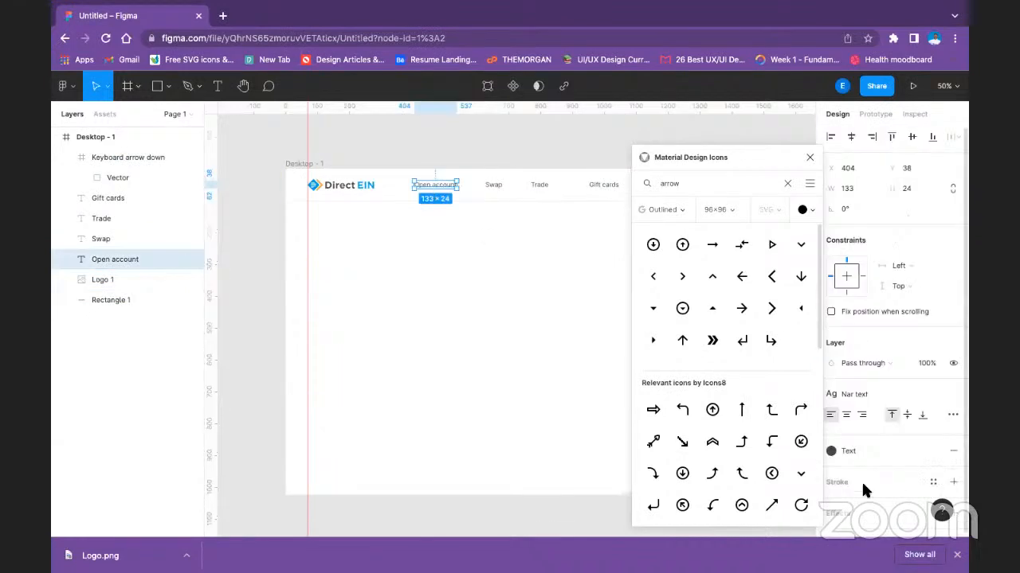
left_click(851, 448)
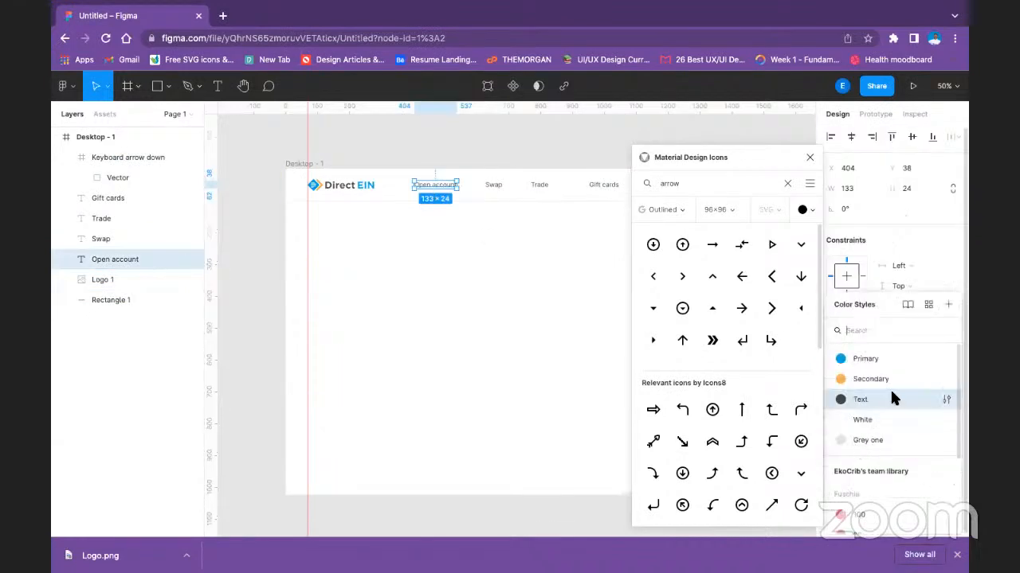
left_click(891, 394)
left_click(932, 453)
left_click(861, 472)
key("super+c")
right_click(861, 472)
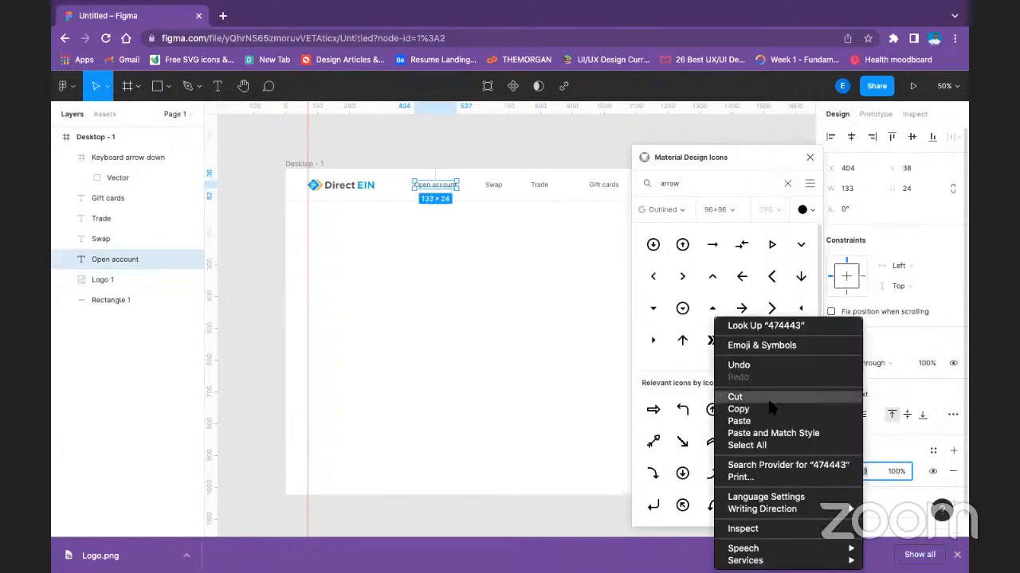
left_click(765, 408)
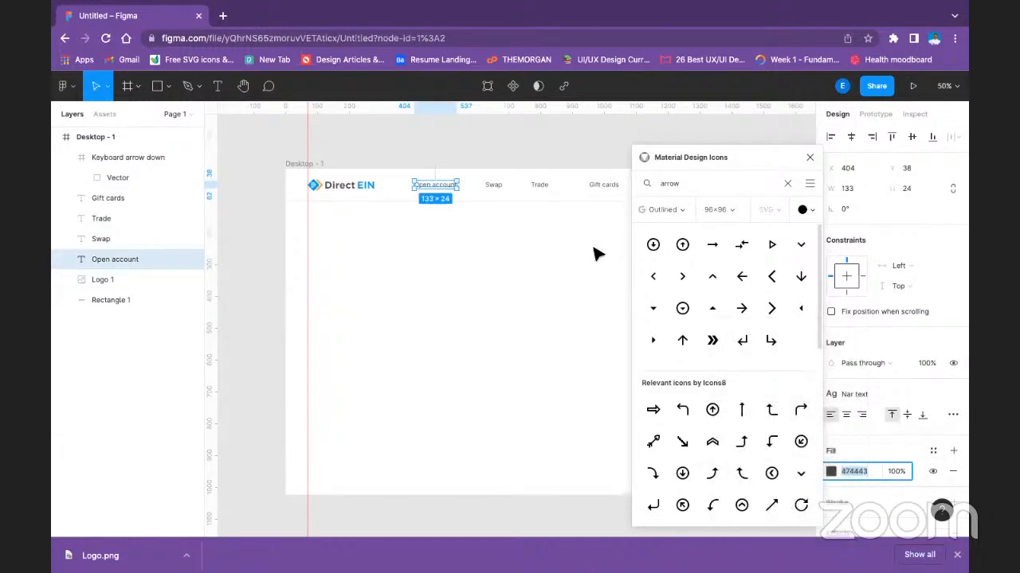
left_click(506, 248)
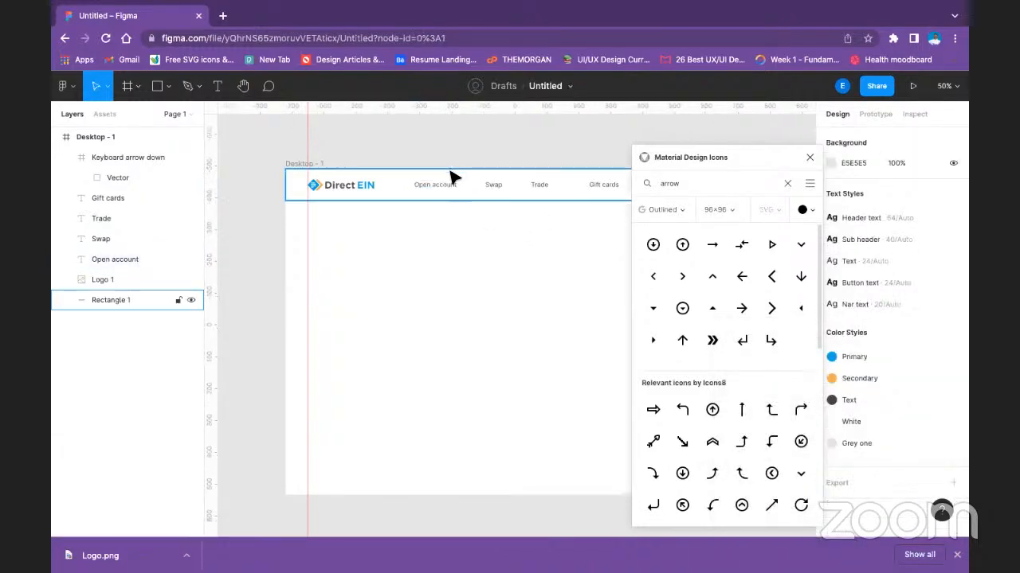
Set the plugin's icons to the custom color #474443 and the size 48×48.
left_click(803, 211)
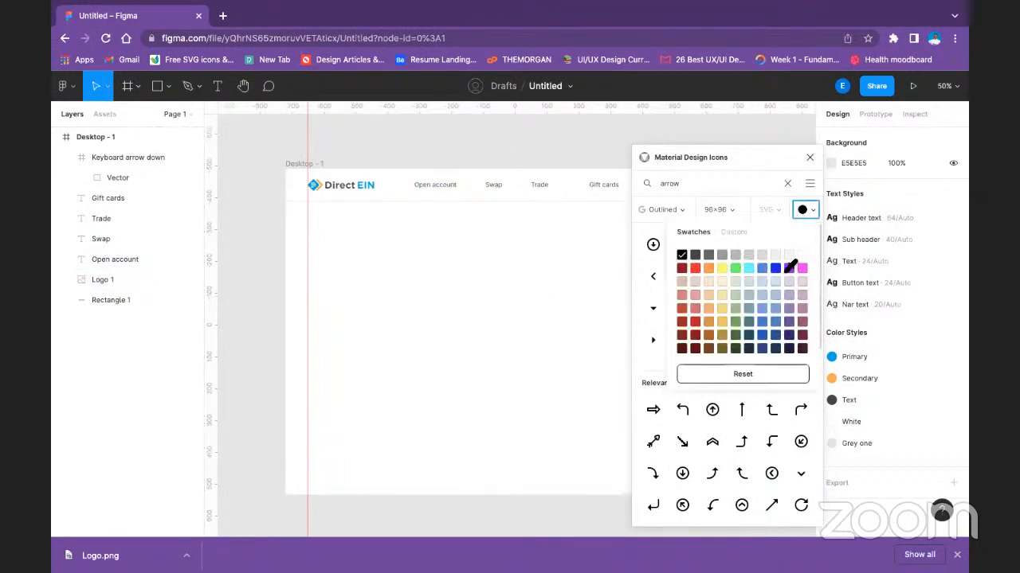
left_click(731, 232)
left_click(713, 378)
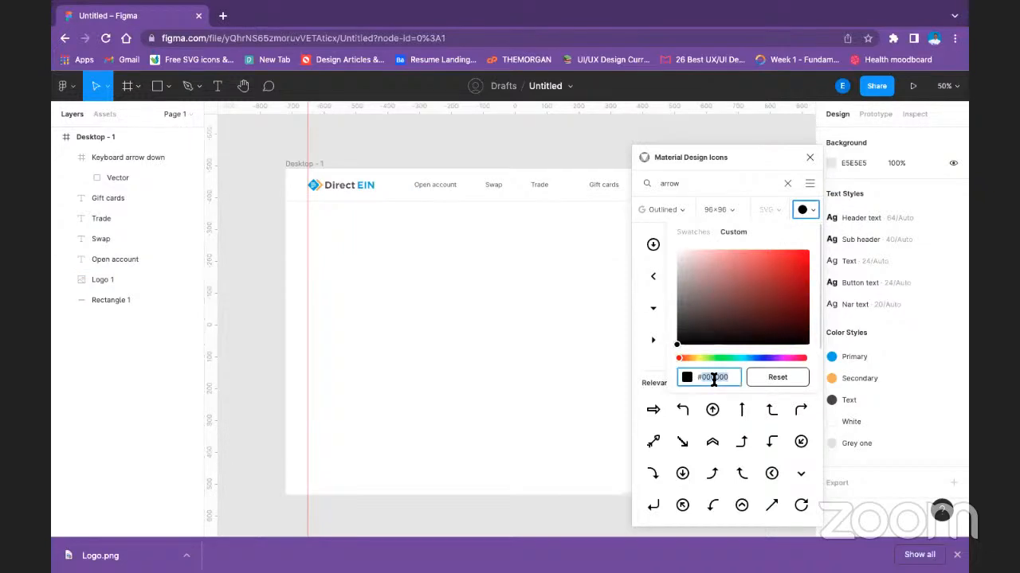
key("super+v")
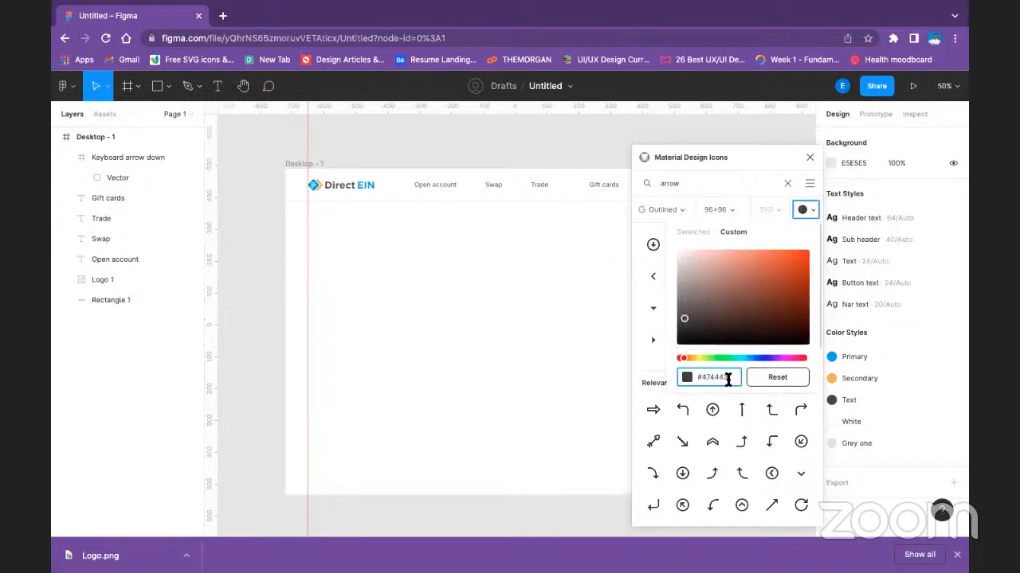
left_click(713, 211)
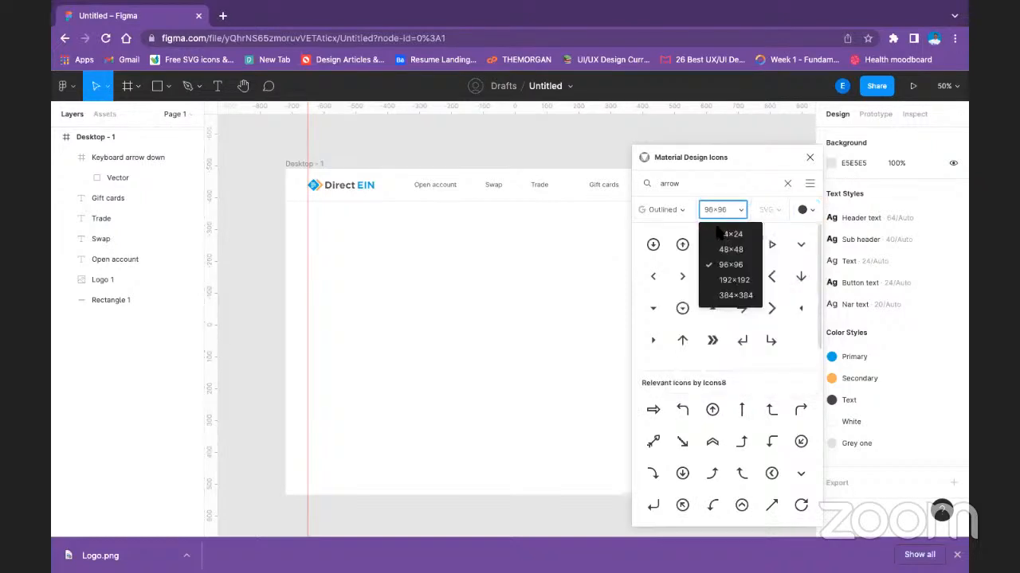
left_click(727, 250)
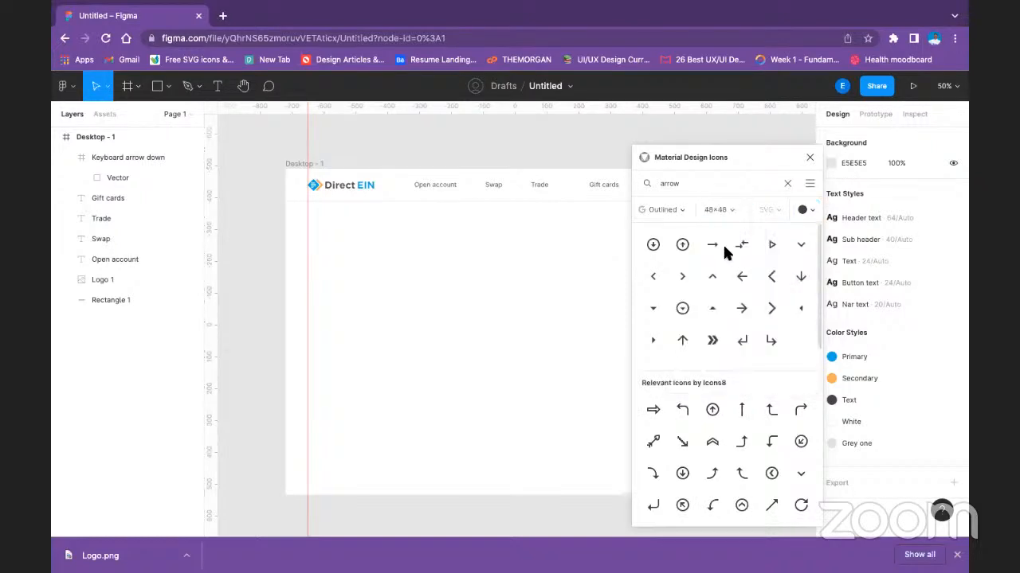
Insert the Keyboard arrow down icon onto the canvas and close the Material Design Icons plugin.
left_click(799, 245)
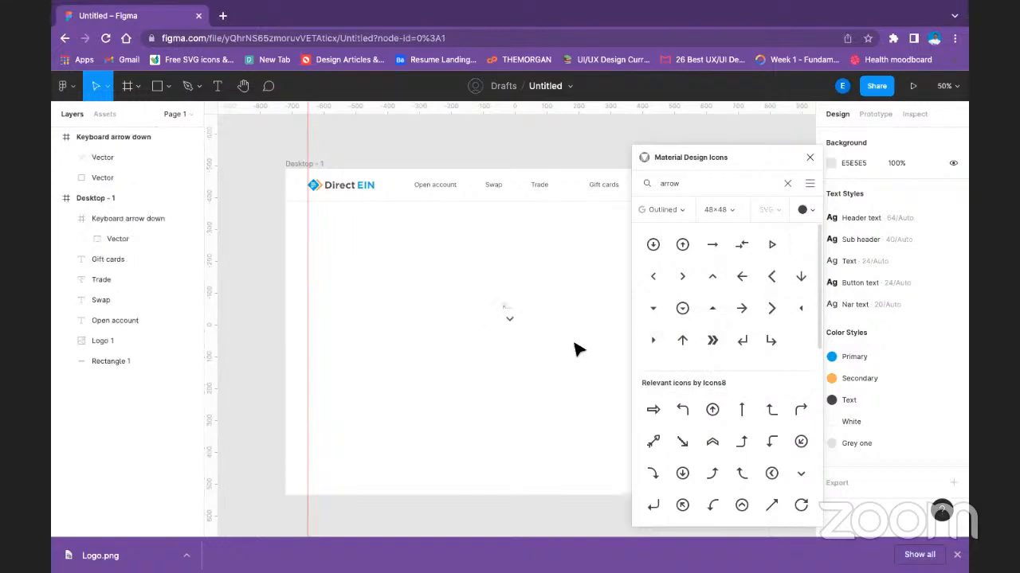
left_click(808, 159)
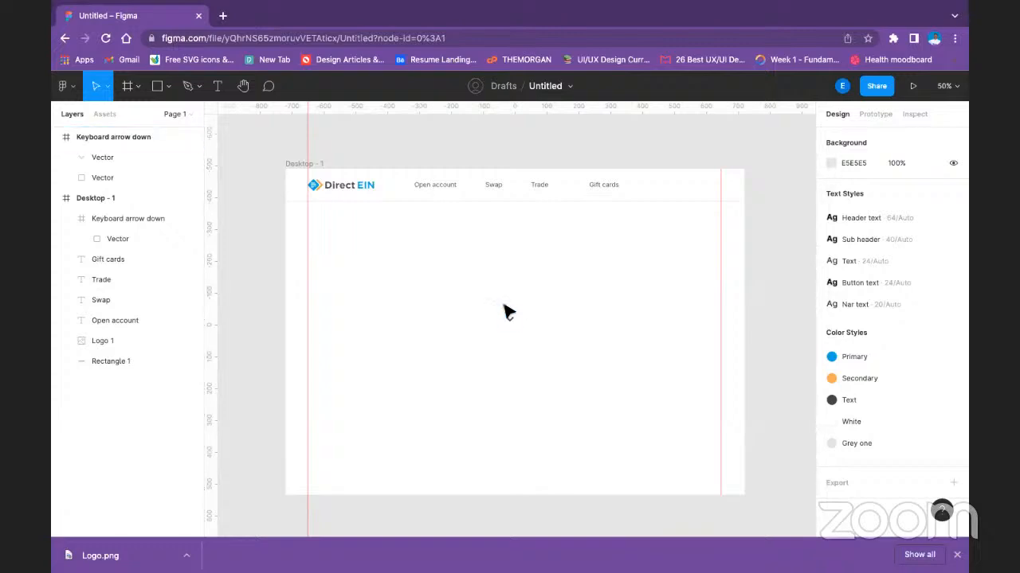
left_click(507, 317)
left_click(565, 319)
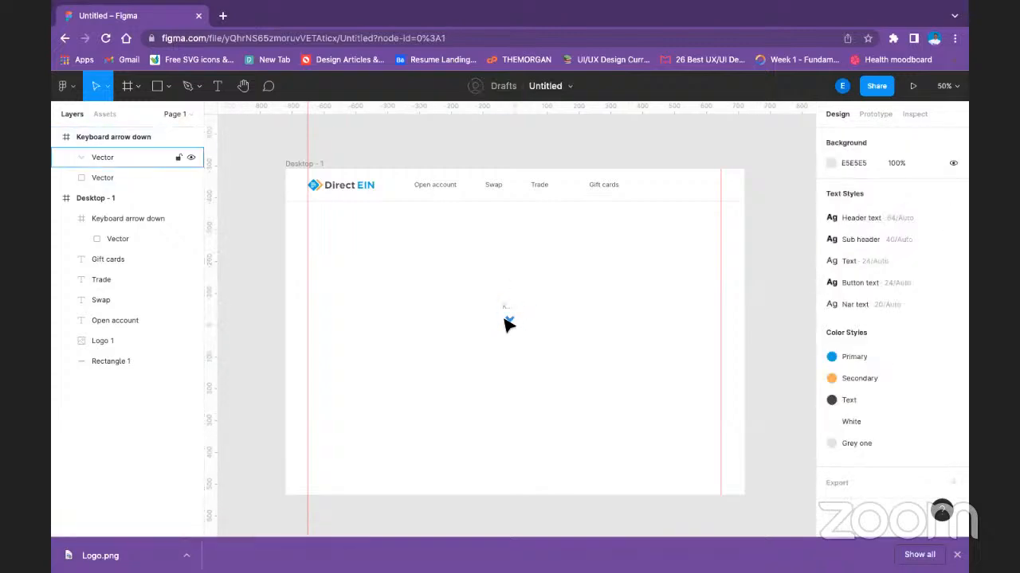
Move the arrow vector out of its icon frame to about X 832, Y 339 and delete the leftover frame.
left_click_drag(505, 320, 549, 276)
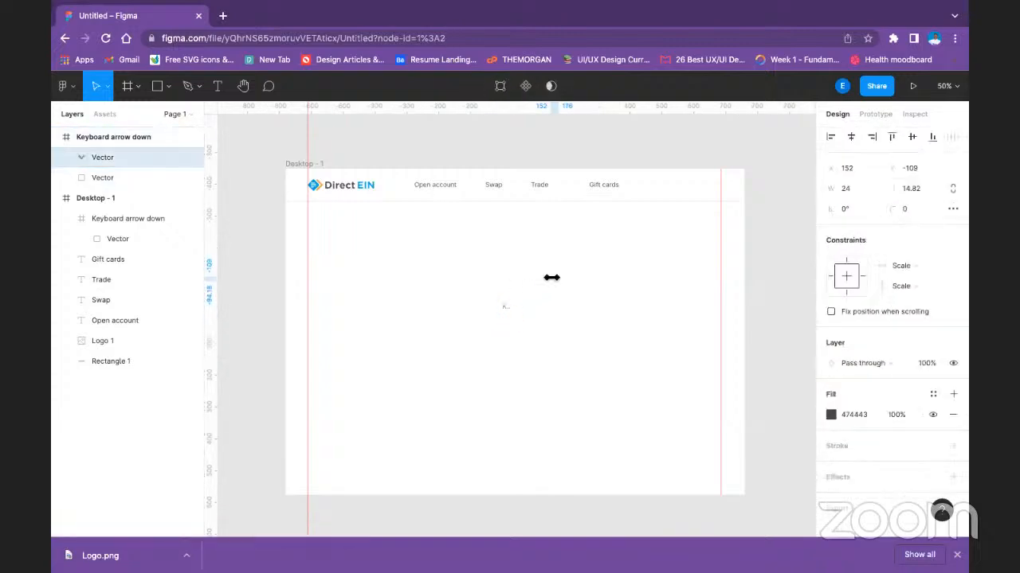
left_click(519, 313)
left_click(509, 315)
key("Delete")
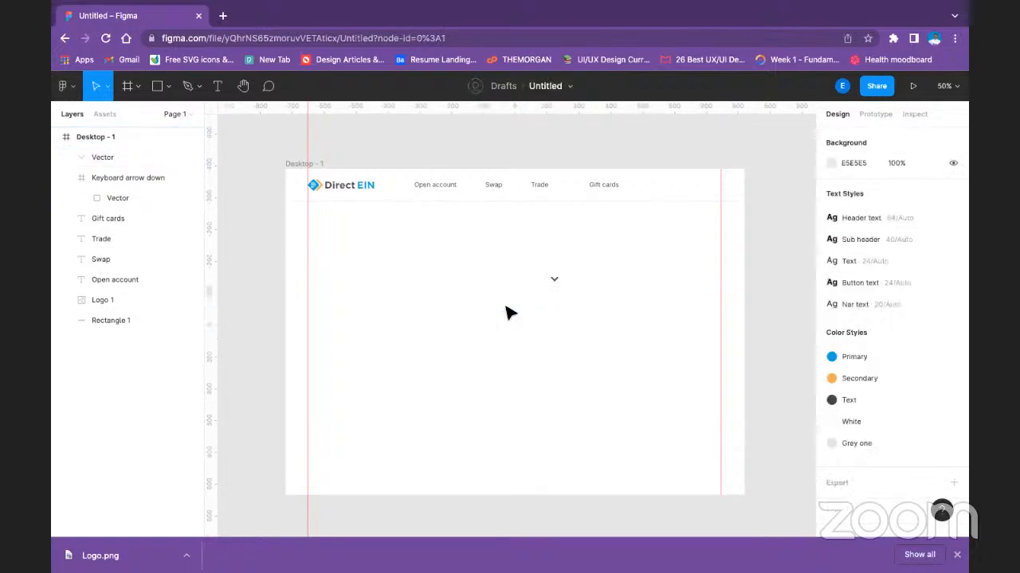
left_click(552, 279)
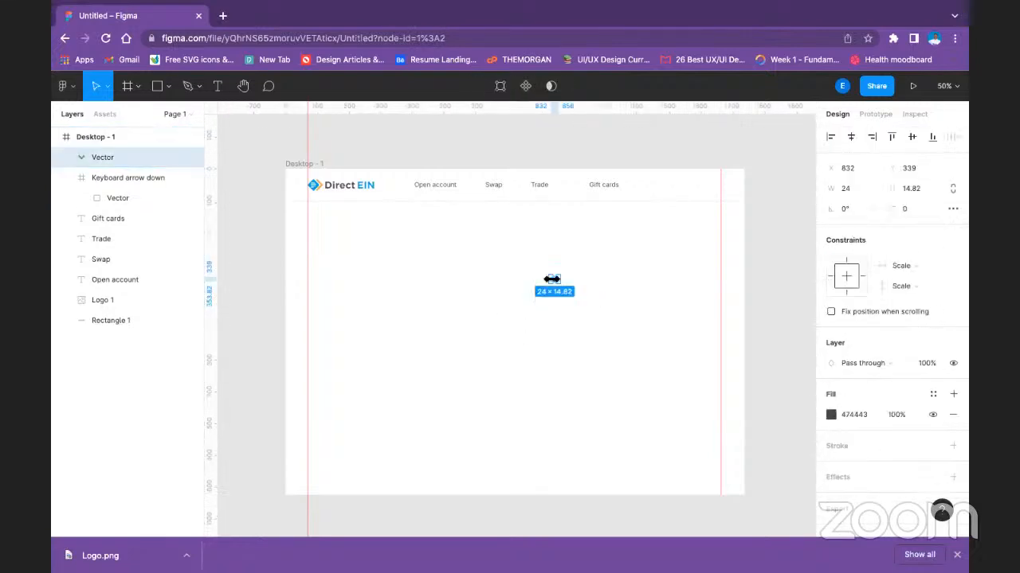
Move the arrow vector into the header just after the "Open account" label, at X 549, Y 43.
left_click_drag(555, 284, 470, 191)
left_click(483, 262)
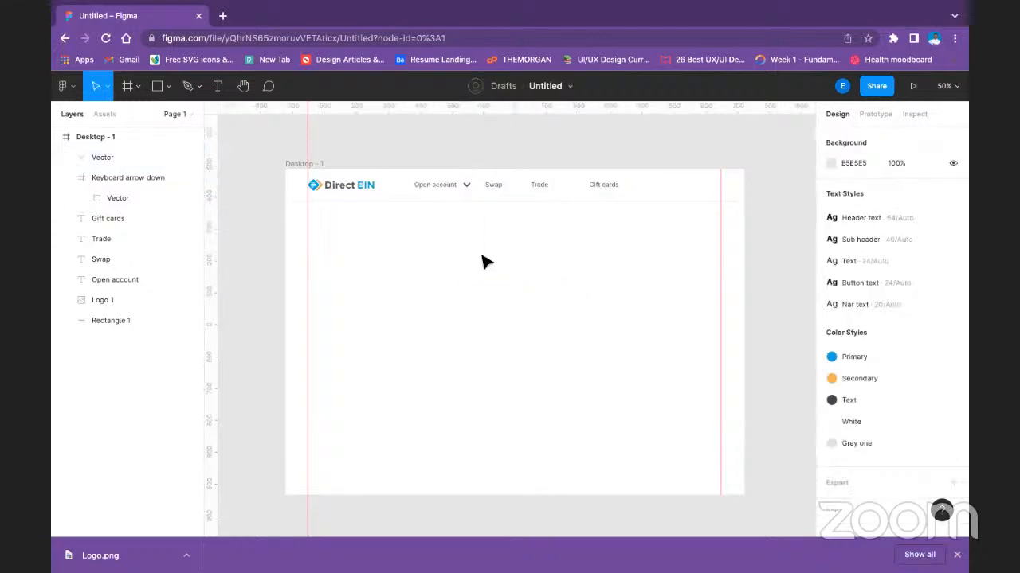
left_click(470, 191)
key("shift+Left")
key("shift+Left")
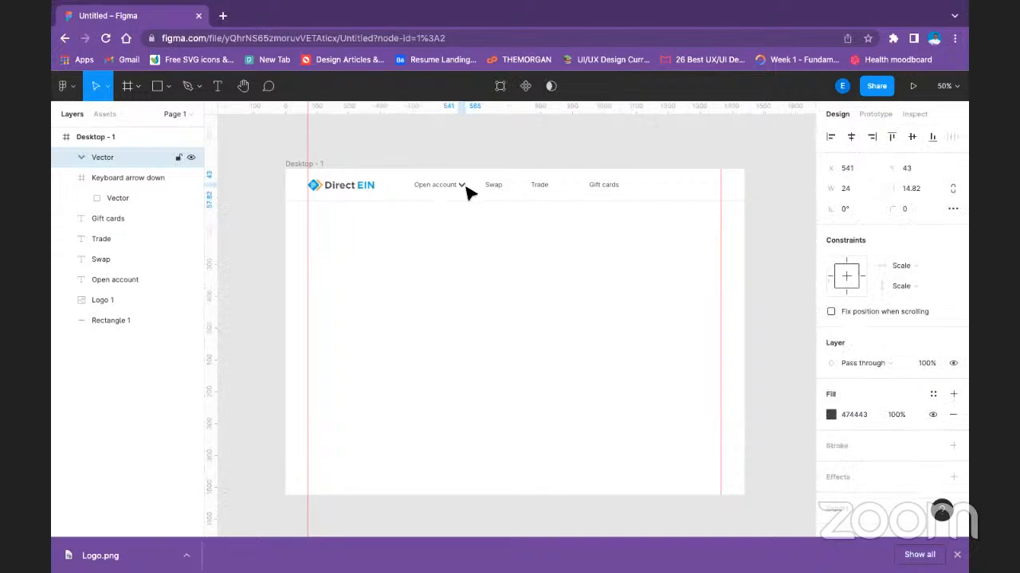
key("shift+Right")
left_click(483, 250)
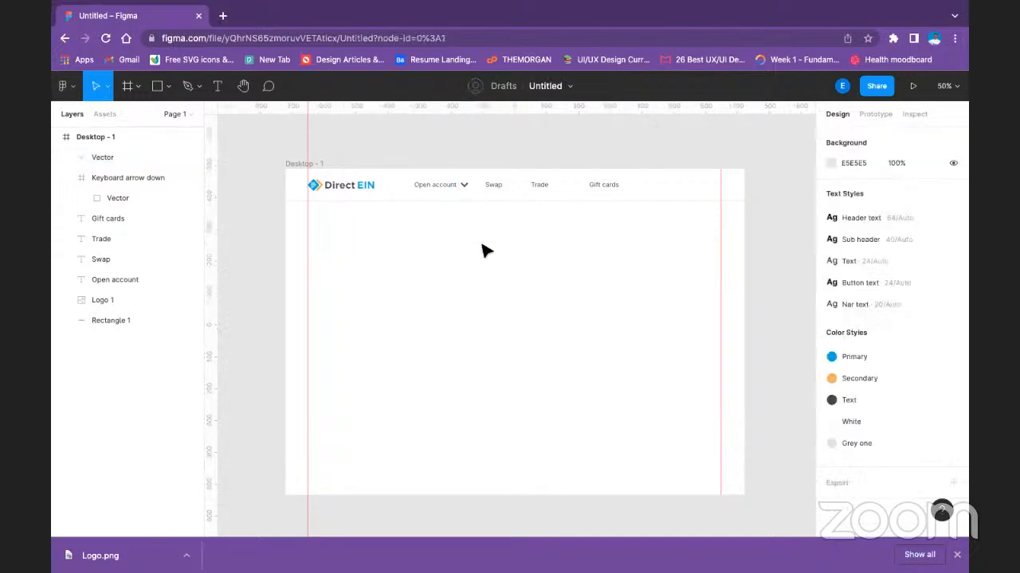
Set the fill opacity of the arrow beside "Open account" to 80%.
left_click(463, 184)
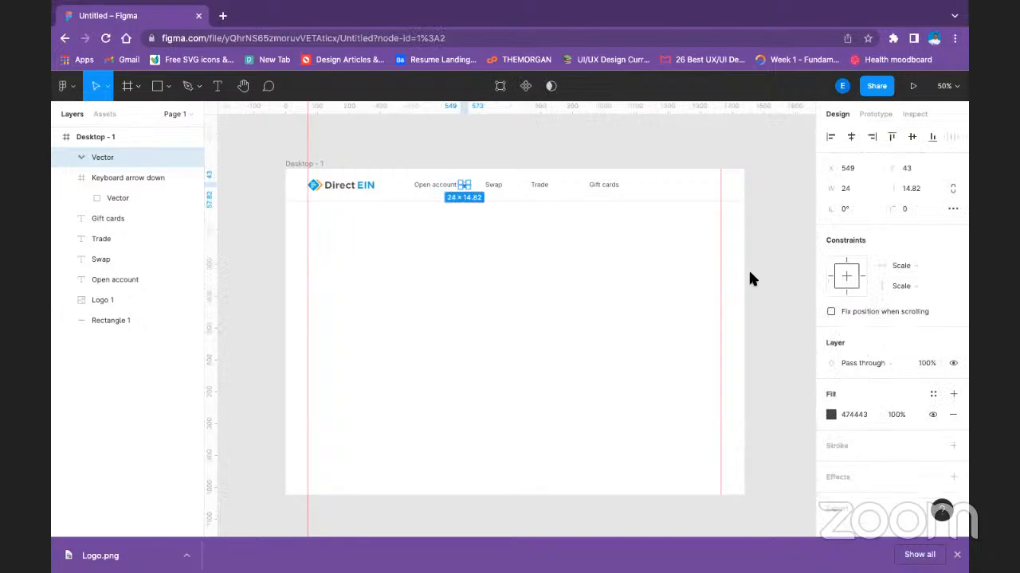
left_click(894, 416)
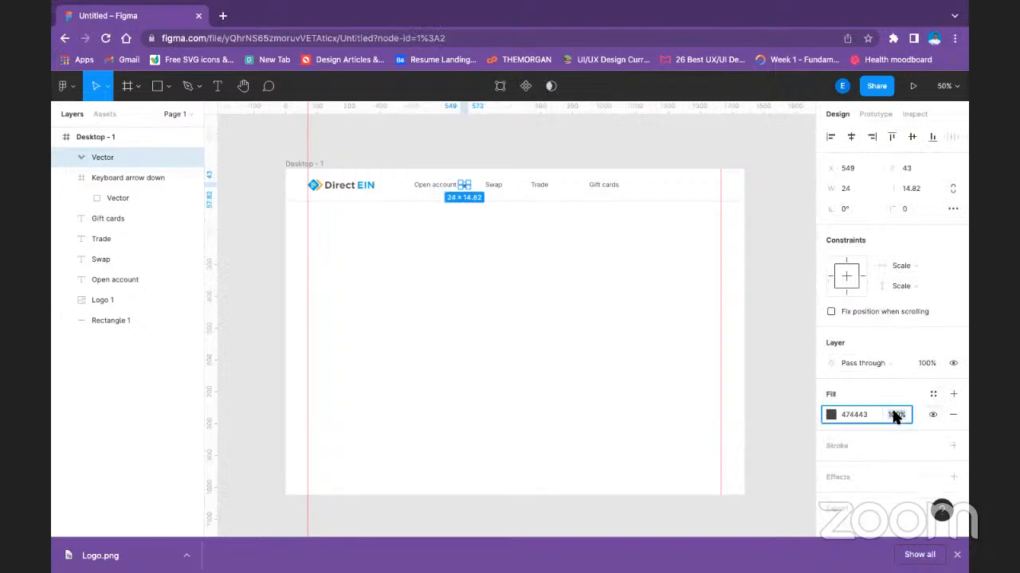
left_click(557, 325)
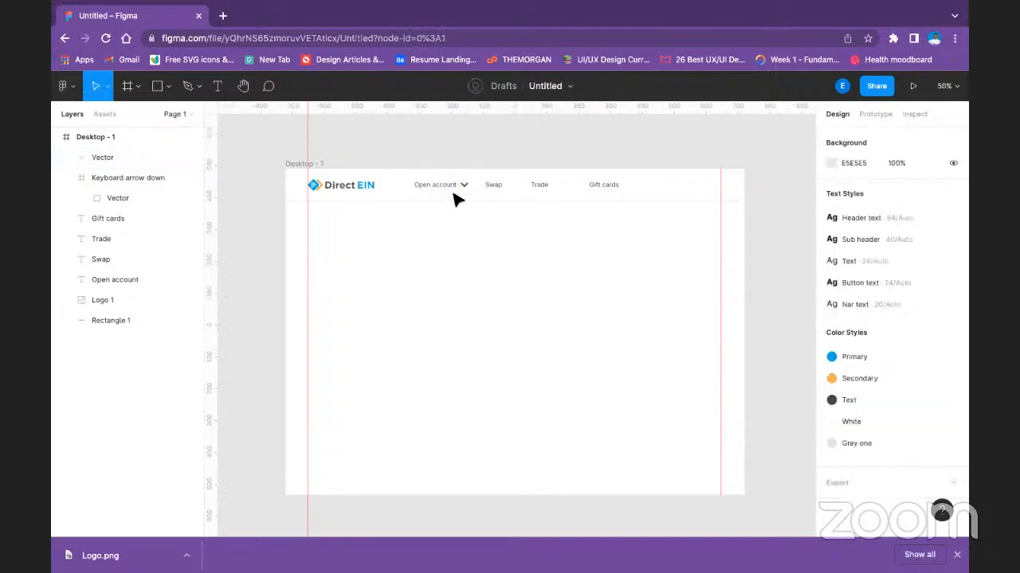
left_click(462, 187)
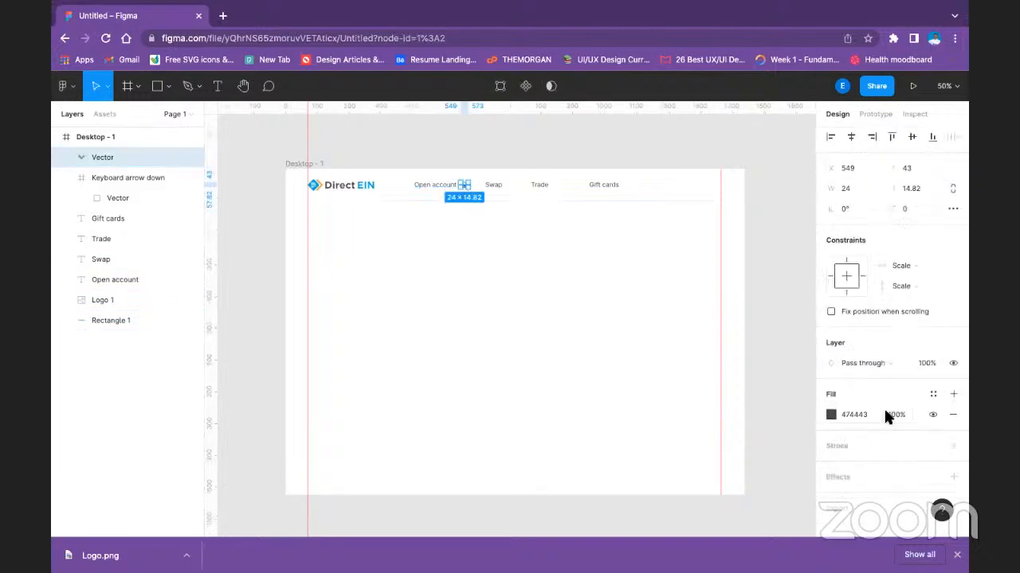
left_click(895, 416)
type("80")
key("Return")
left_click(411, 252)
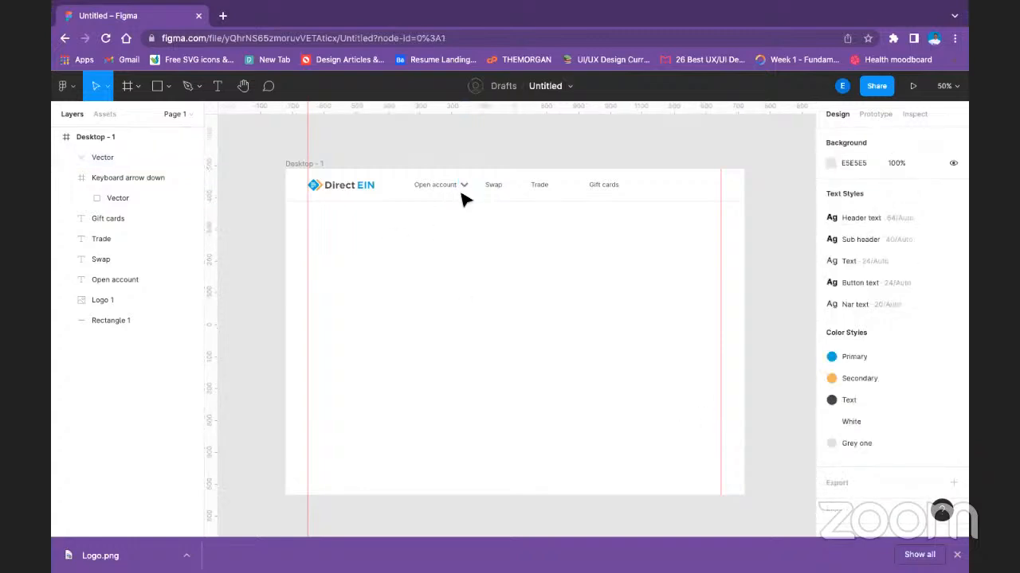
Group the arrow vector with the "Open account" label.
left_click(465, 185)
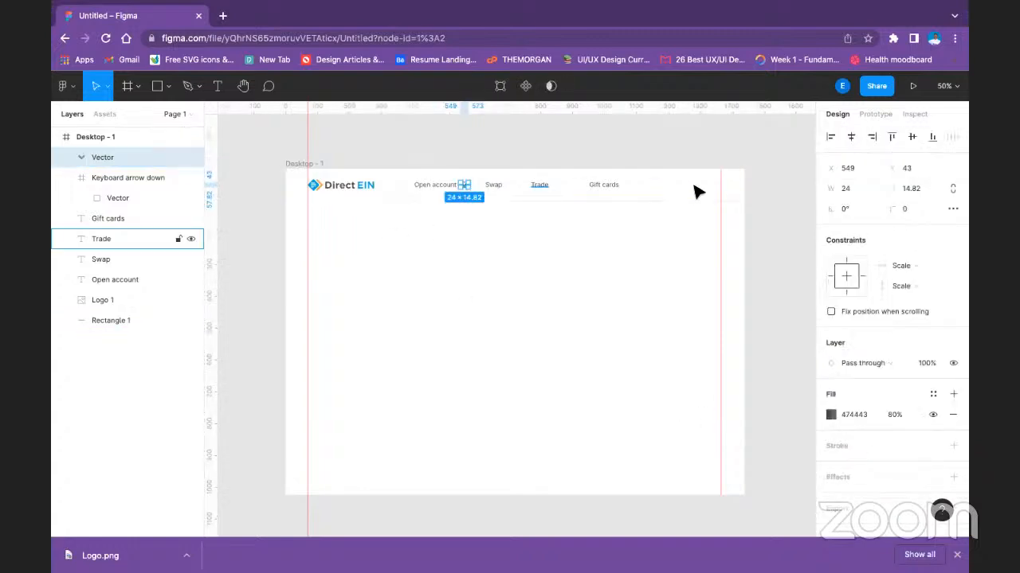
left_click(438, 187, "shift")
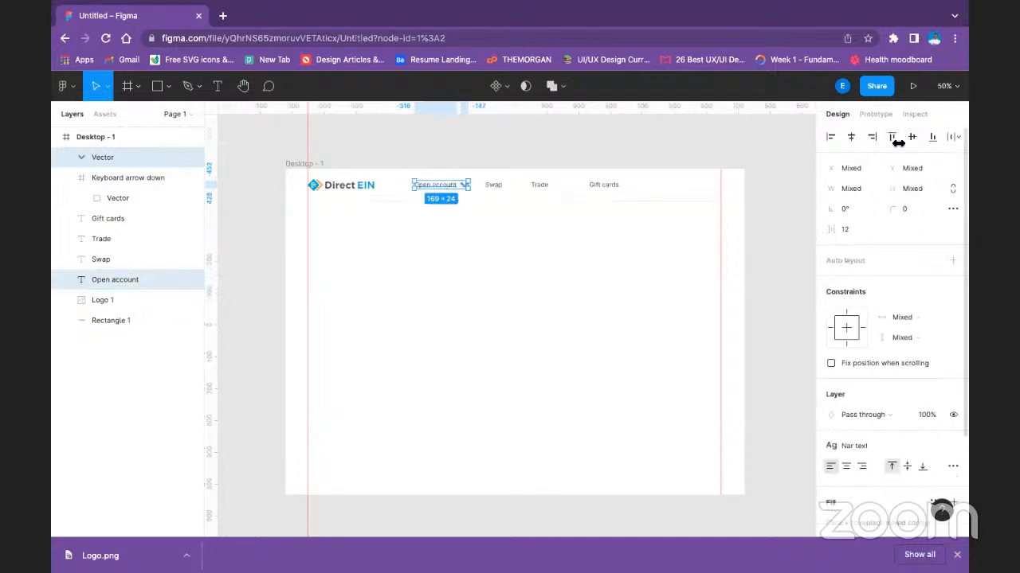
key("ctrl+g")
left_click(466, 351)
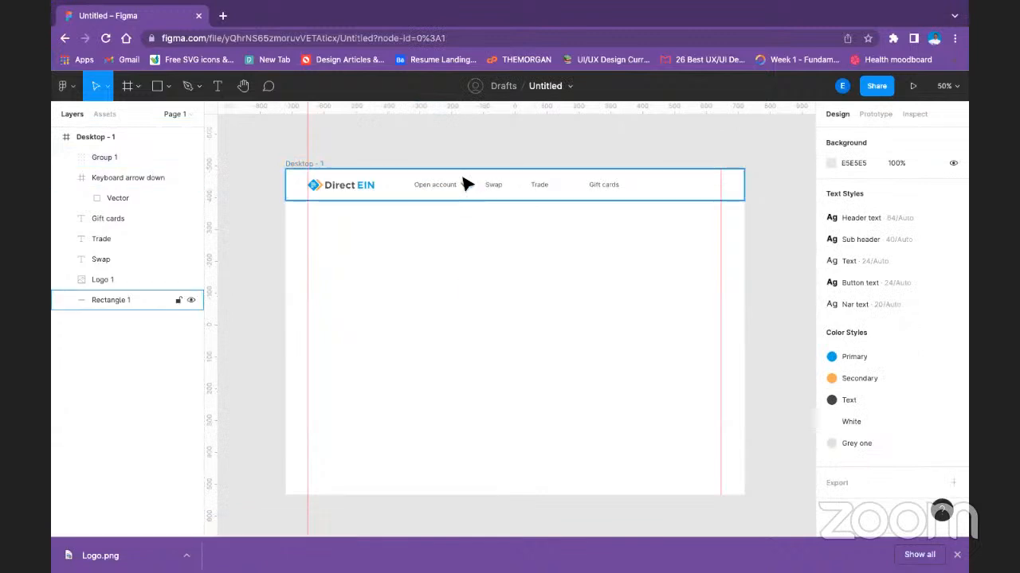
left_click(876, 116)
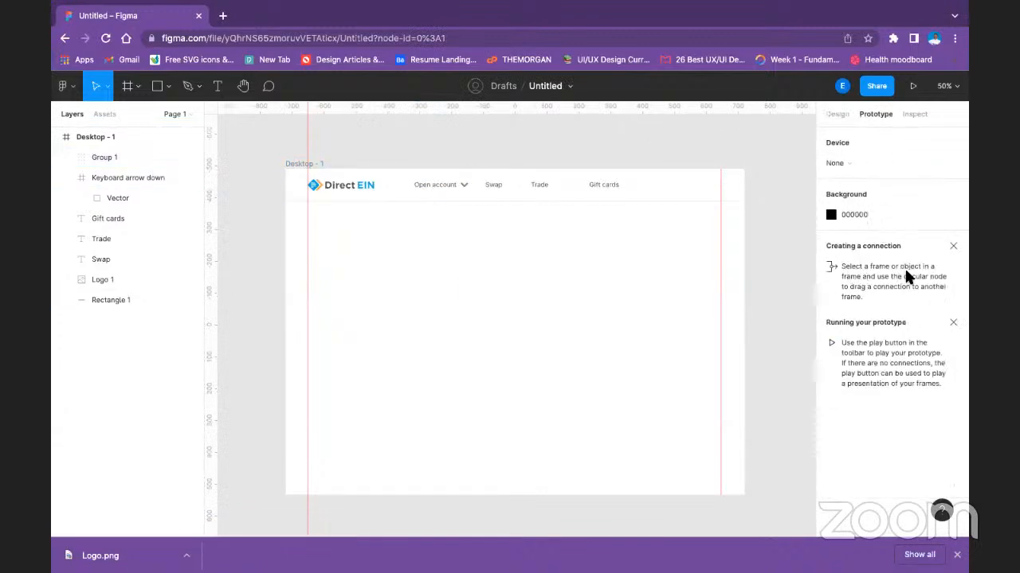
left_click(304, 163)
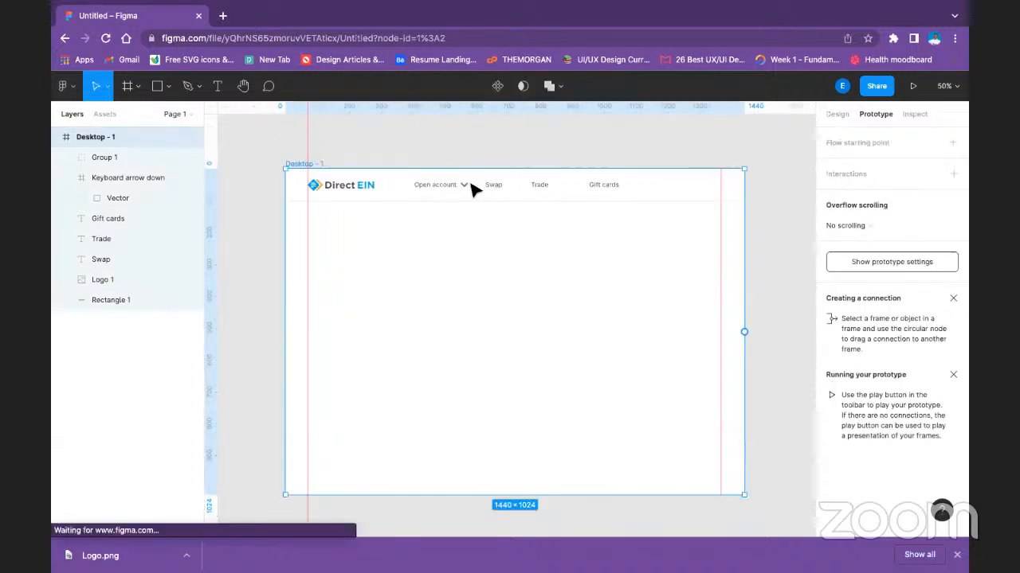
left_click(899, 263)
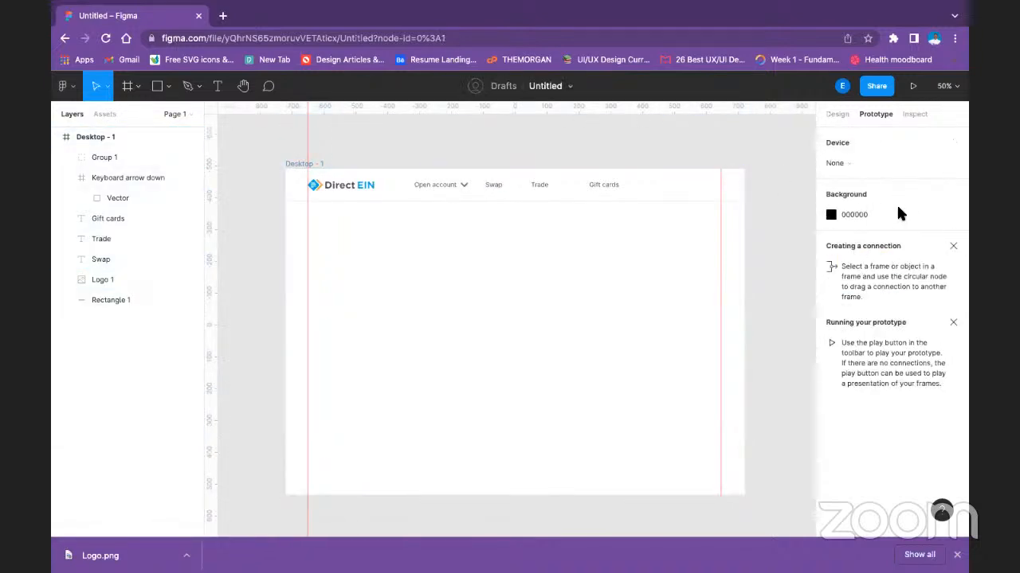
left_click(835, 162)
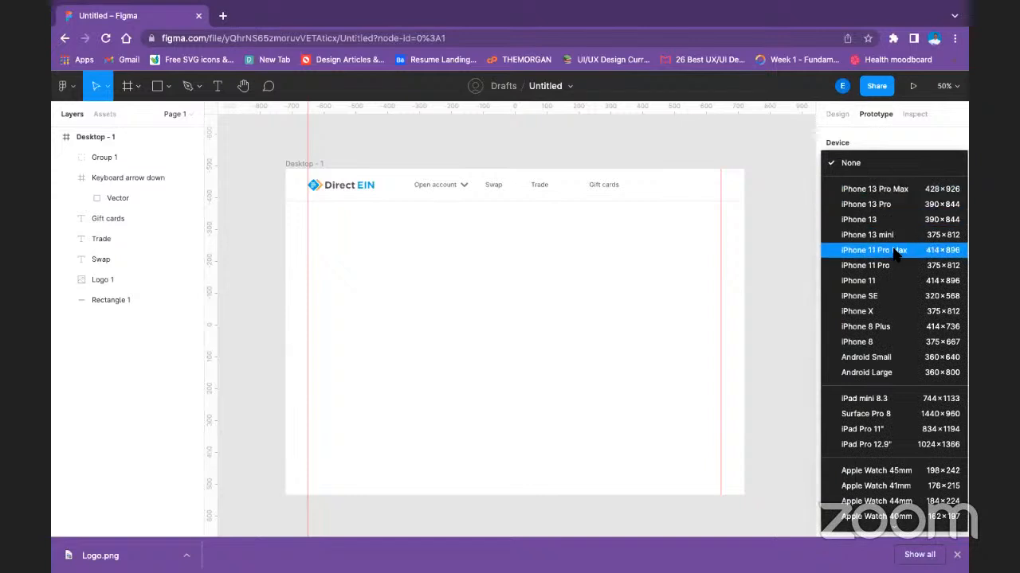
key("Down")
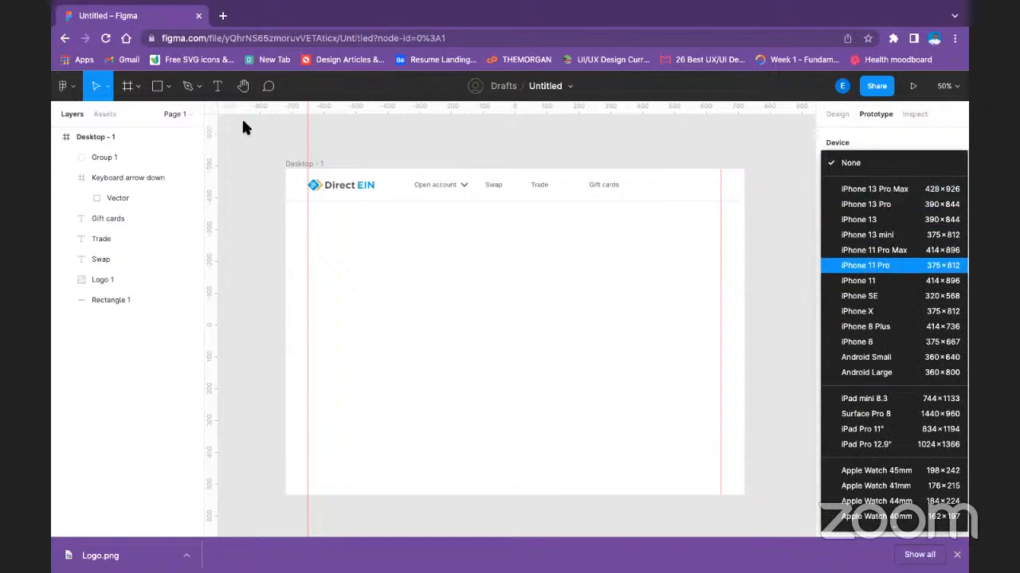
left_click(302, 143)
left_click(295, 161)
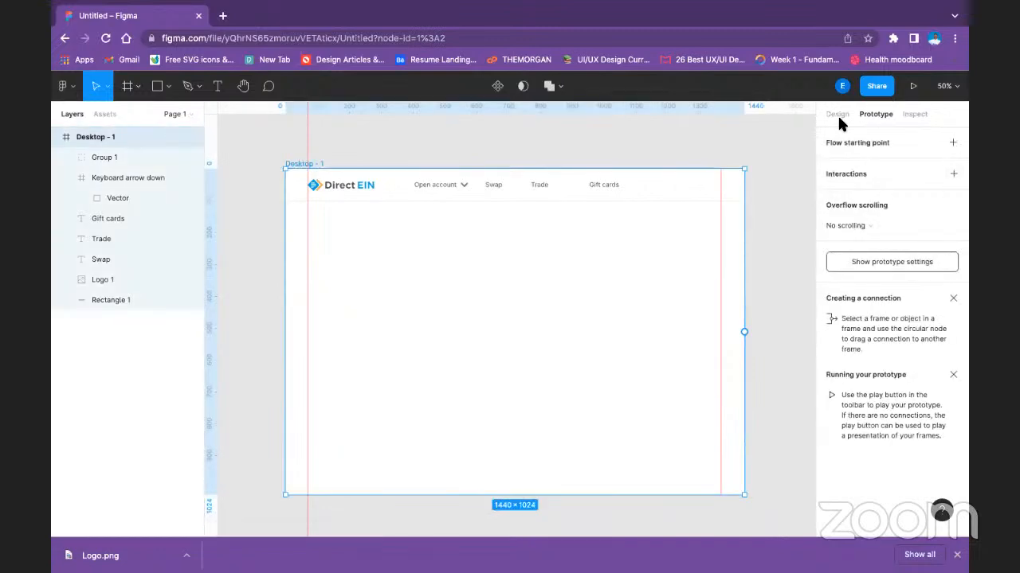
left_click(836, 114)
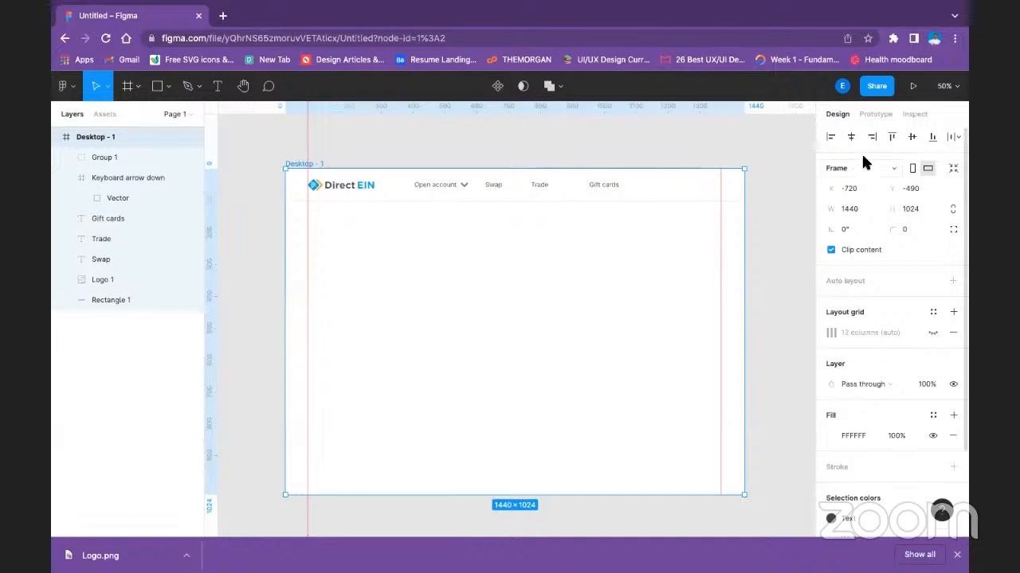
Set the prototype device to MacBook Pro 14" and launch the prototype presentation.
left_click(875, 114)
left_click(855, 263)
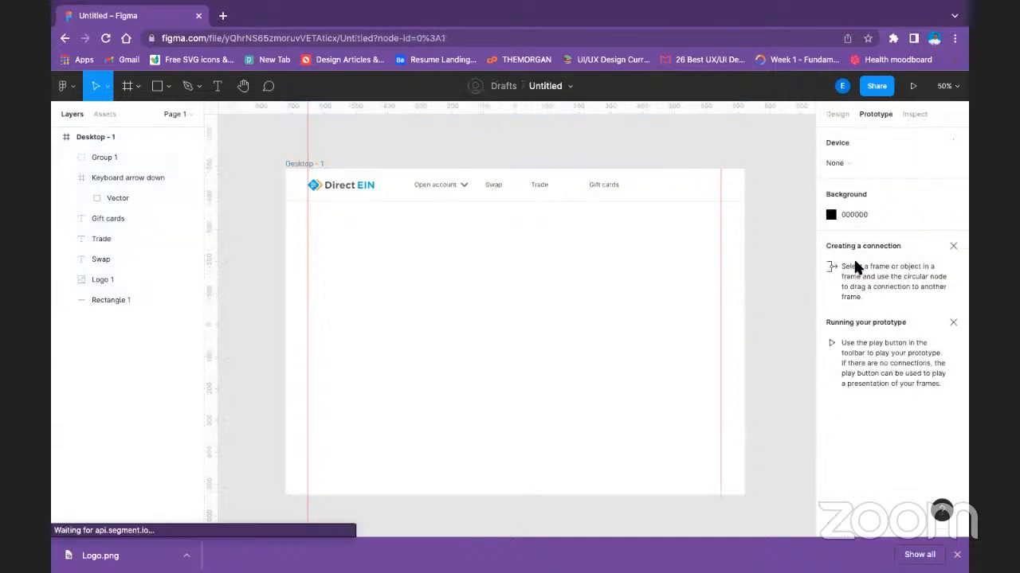
left_click(848, 163)
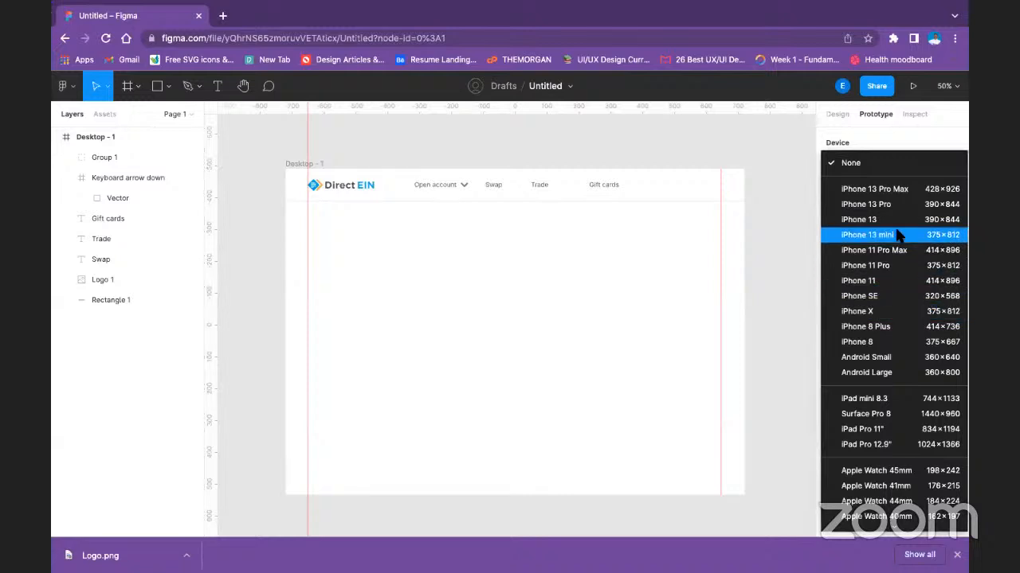
scroll(916, 271, "down", 3)
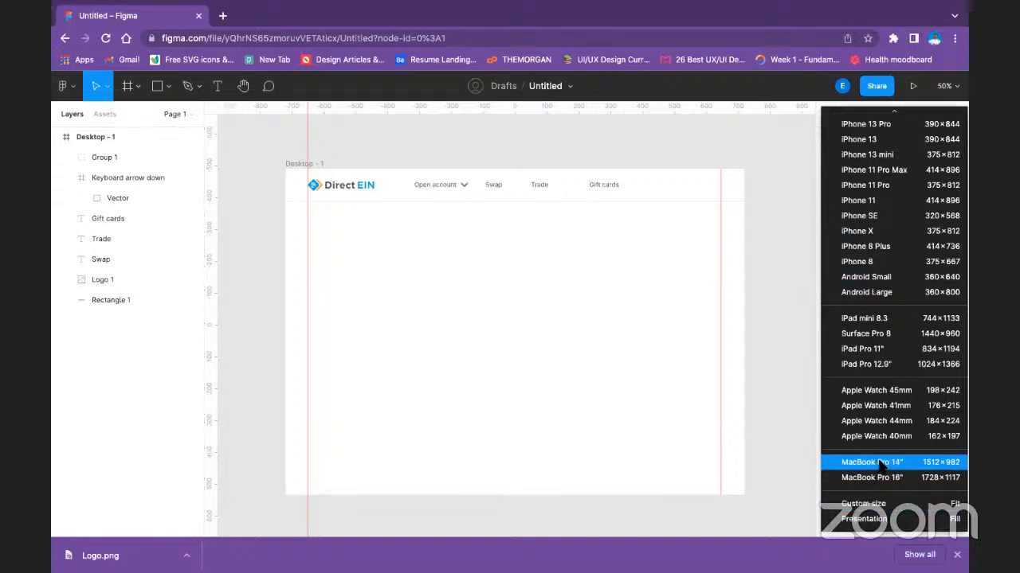
scroll(896, 434, "up", 1)
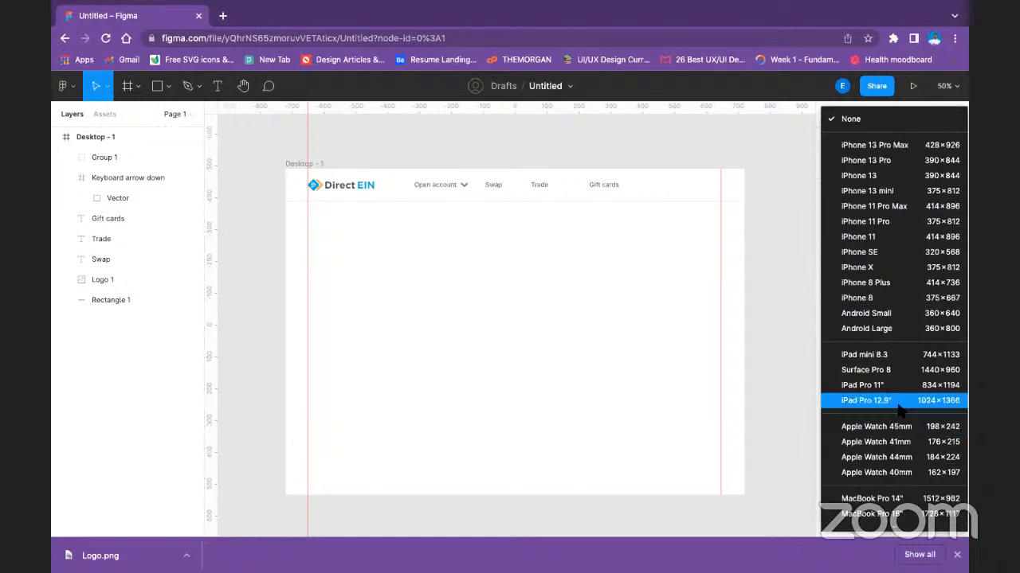
scroll(899, 409, "down", 1)
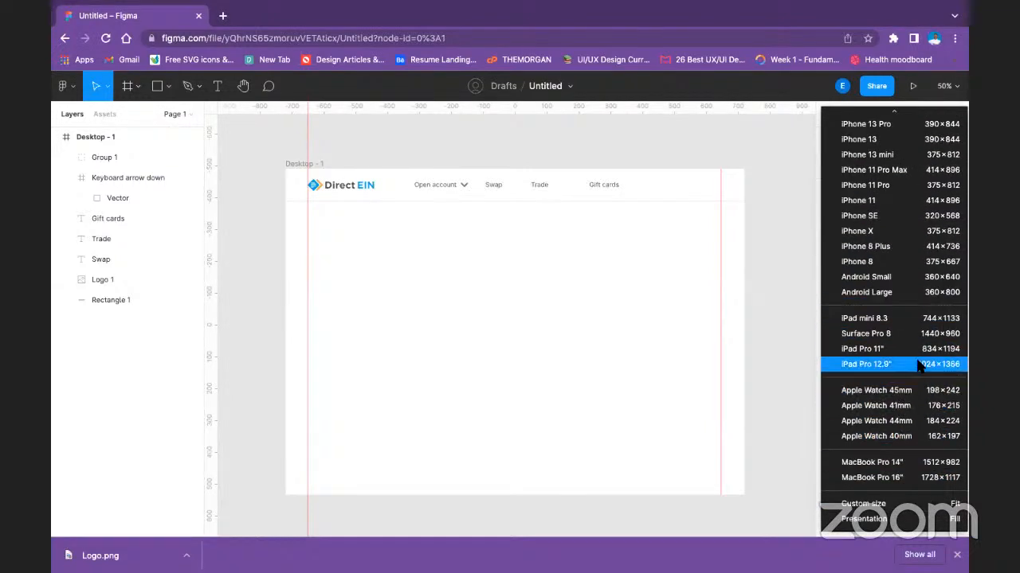
left_click(920, 461)
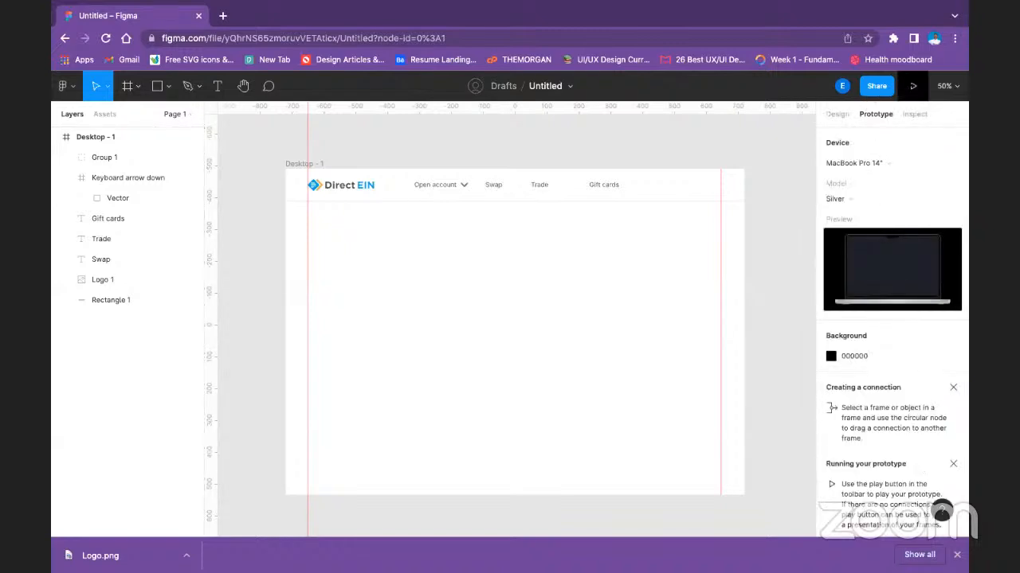
left_click(913, 85)
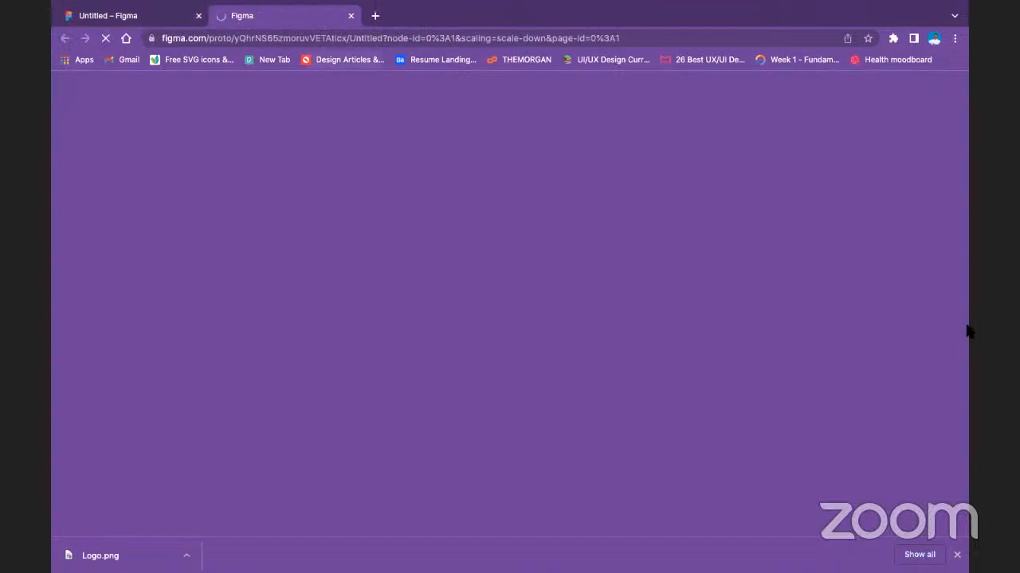
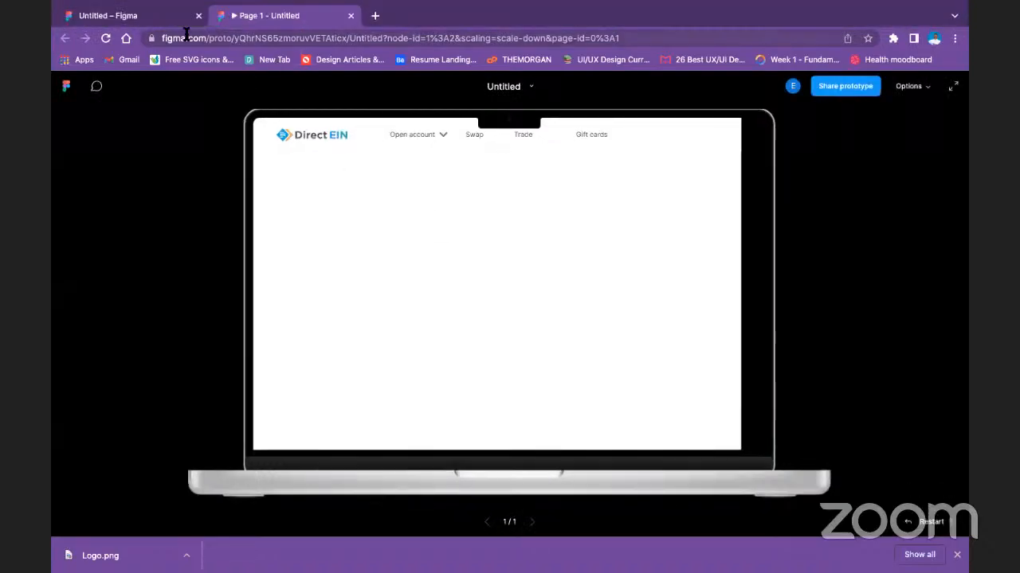
Return to the design file and change the prototype device to Custom size.
left_click(128, 24)
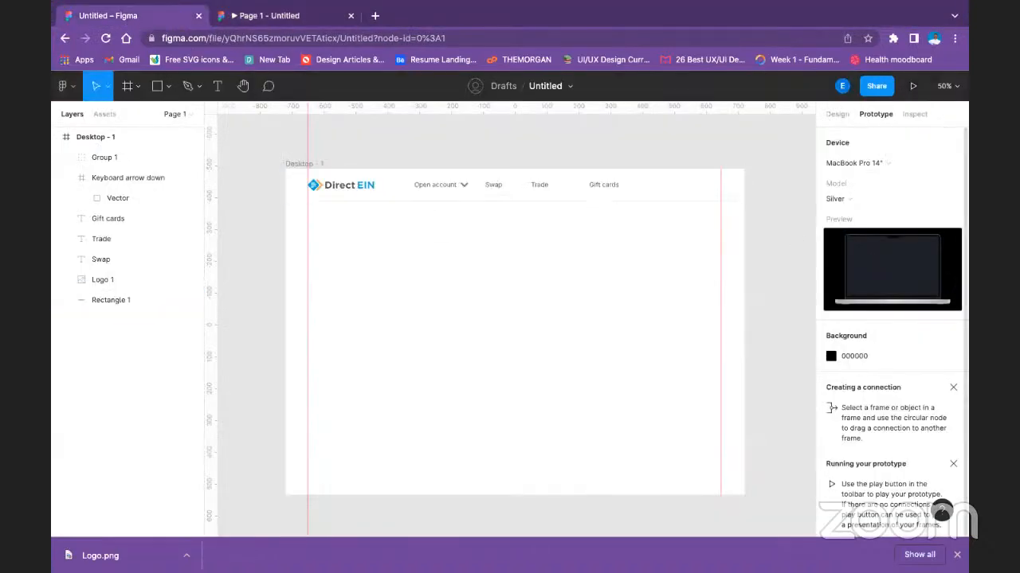
left_click(877, 164)
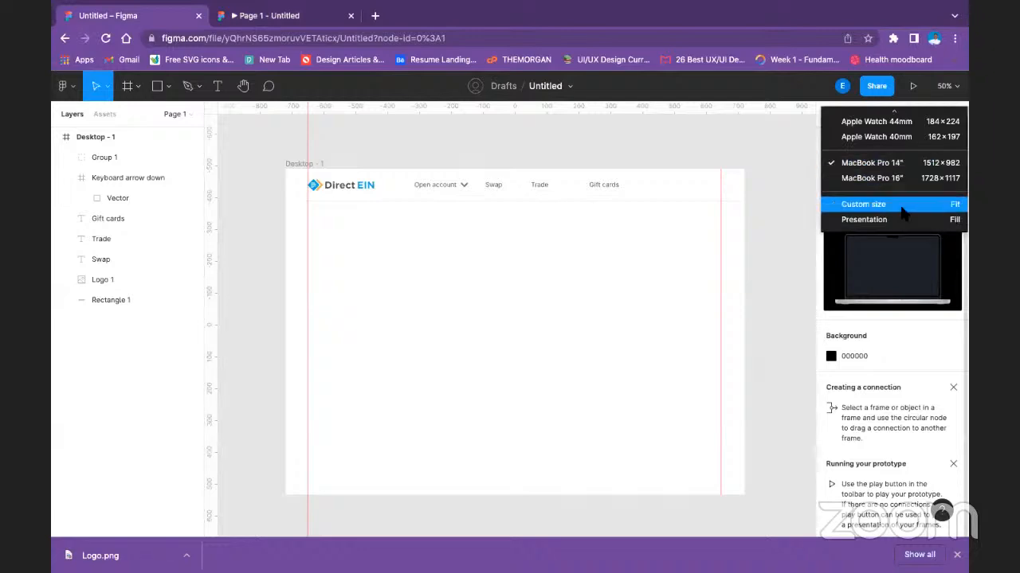
left_click(934, 204)
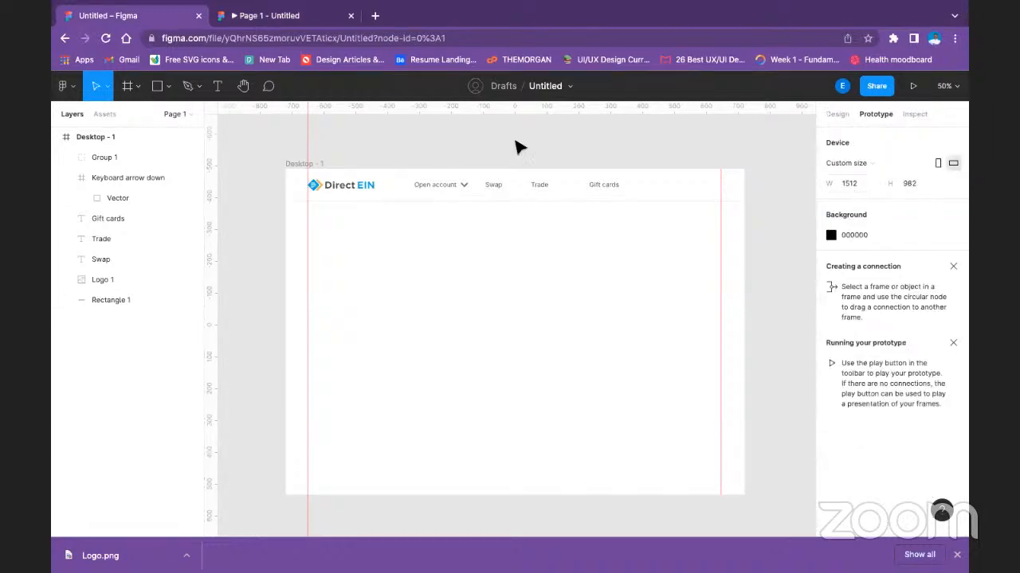
Copy the width value of the Desktop - 1 frame from its design properties.
left_click(289, 163)
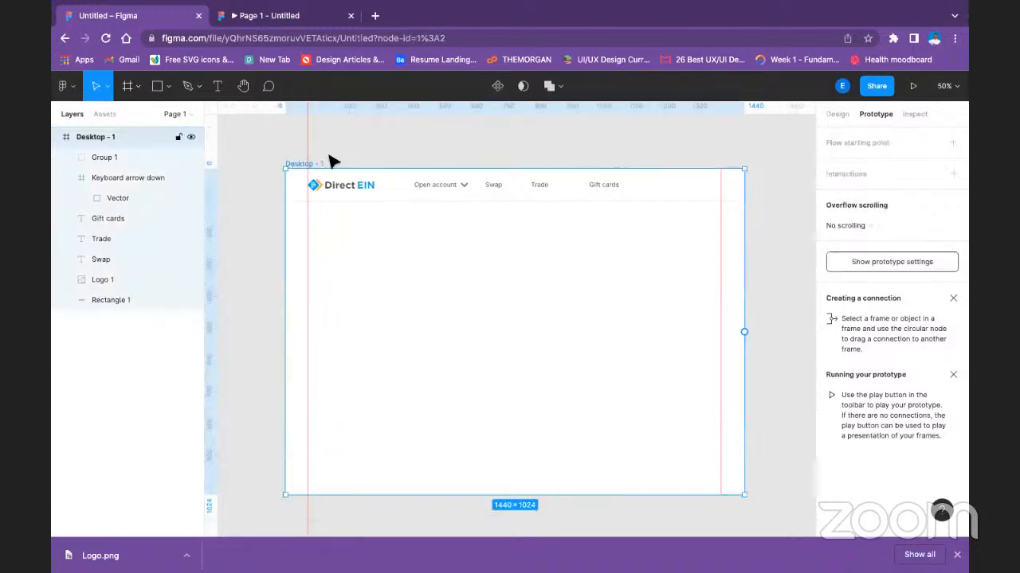
left_click(842, 113)
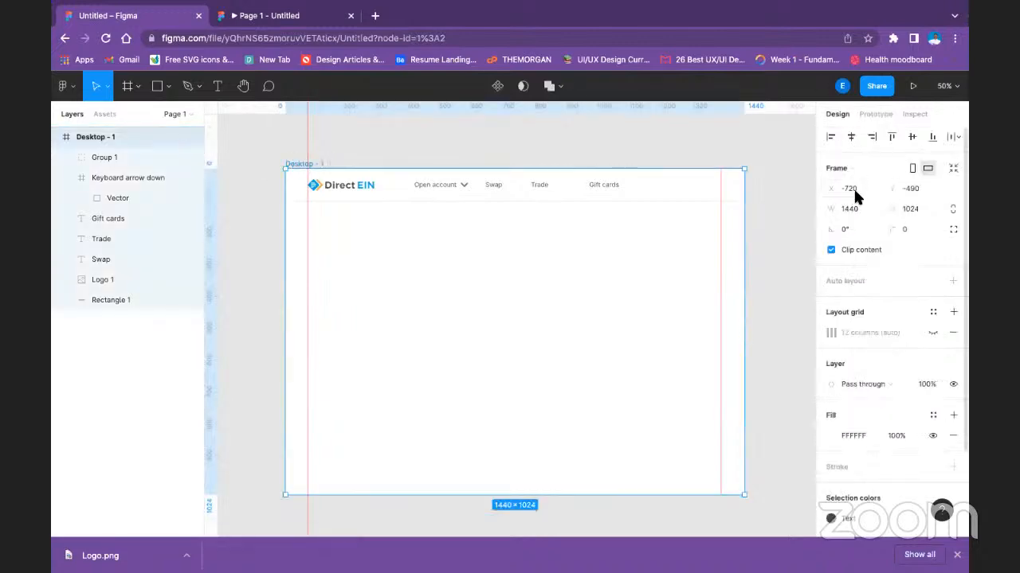
left_click(849, 209)
right_click(849, 209)
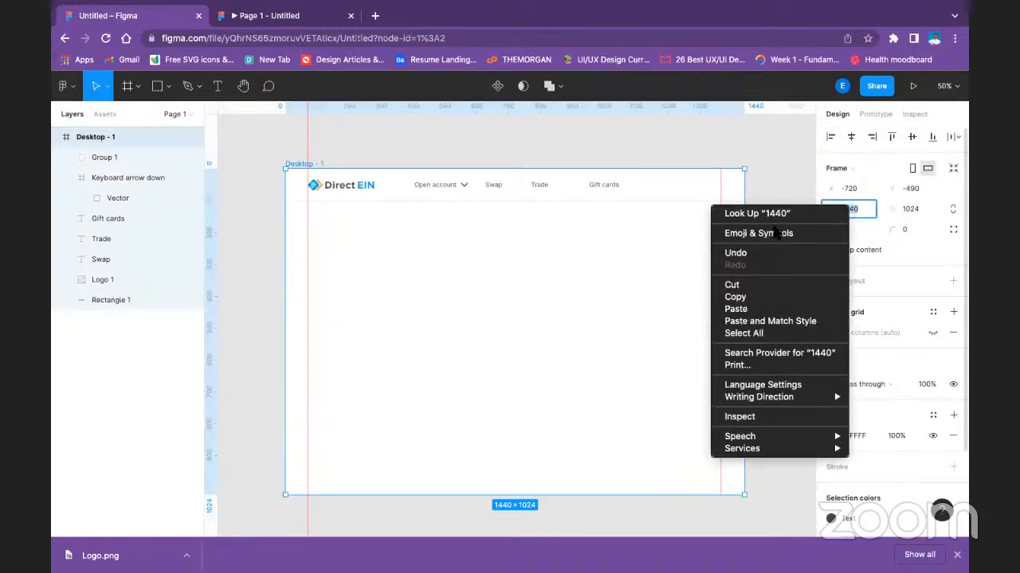
left_click(745, 297)
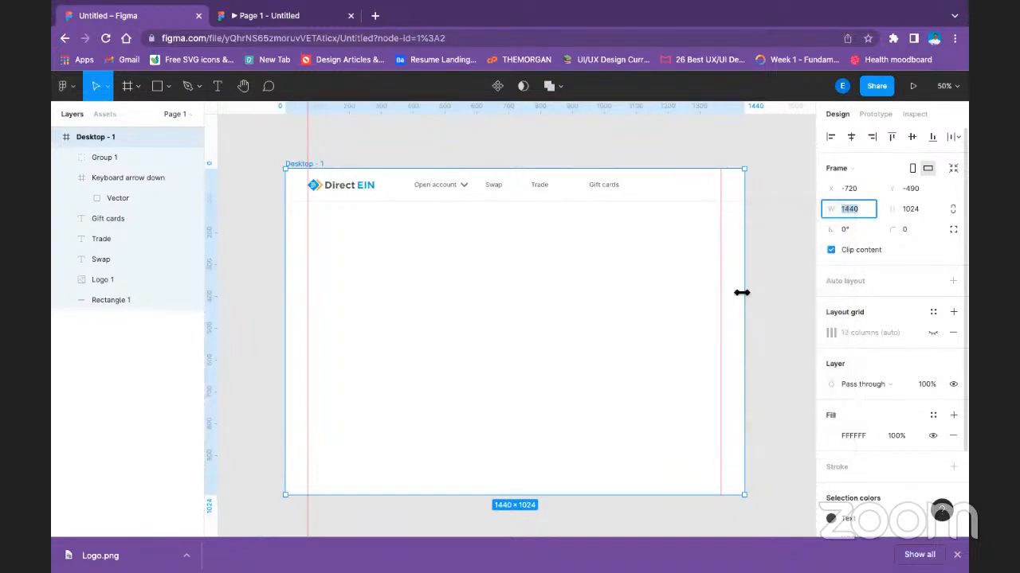
Set the prototype device to None and launch the prototype presentation.
left_click(876, 114)
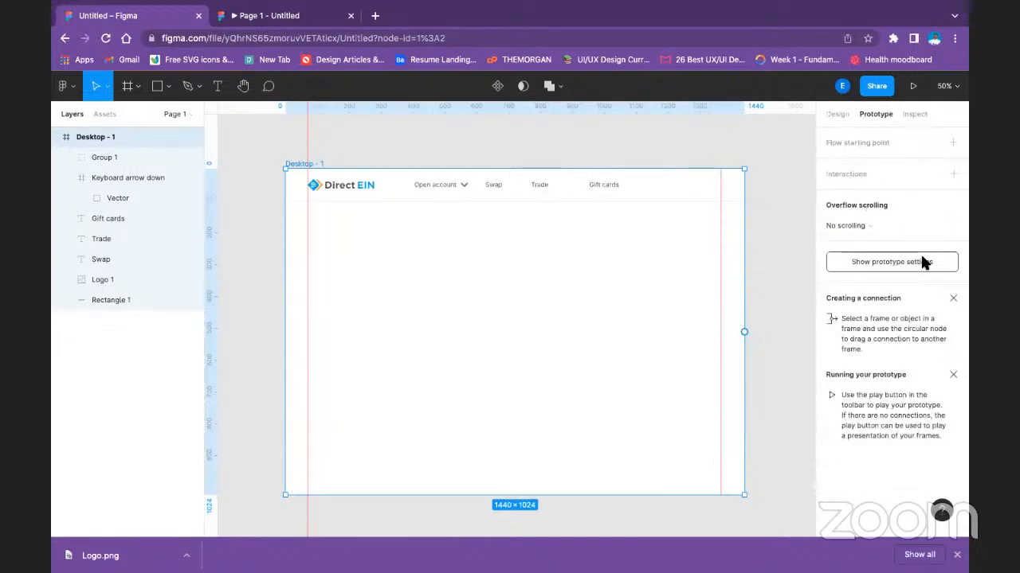
left_click(908, 262)
left_click(866, 163)
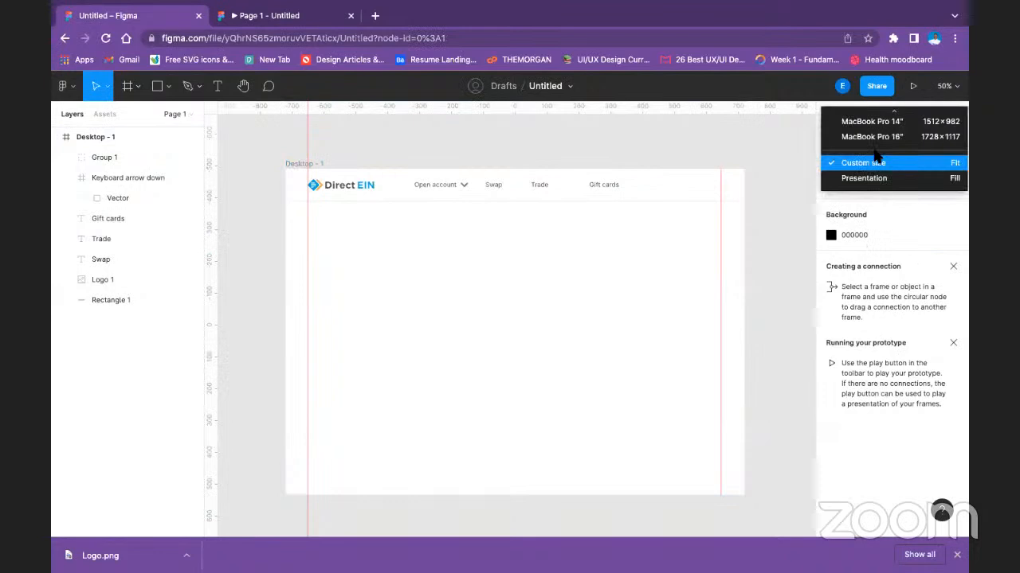
scroll(878, 157, "up", 5)
scroll(879, 157, "up", 3)
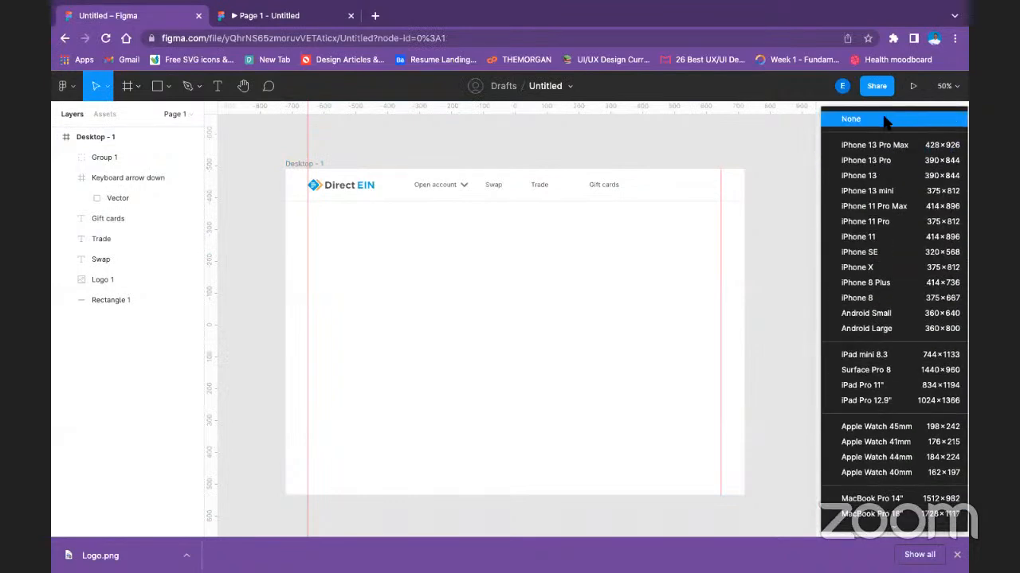
left_click(884, 118)
left_click(913, 85)
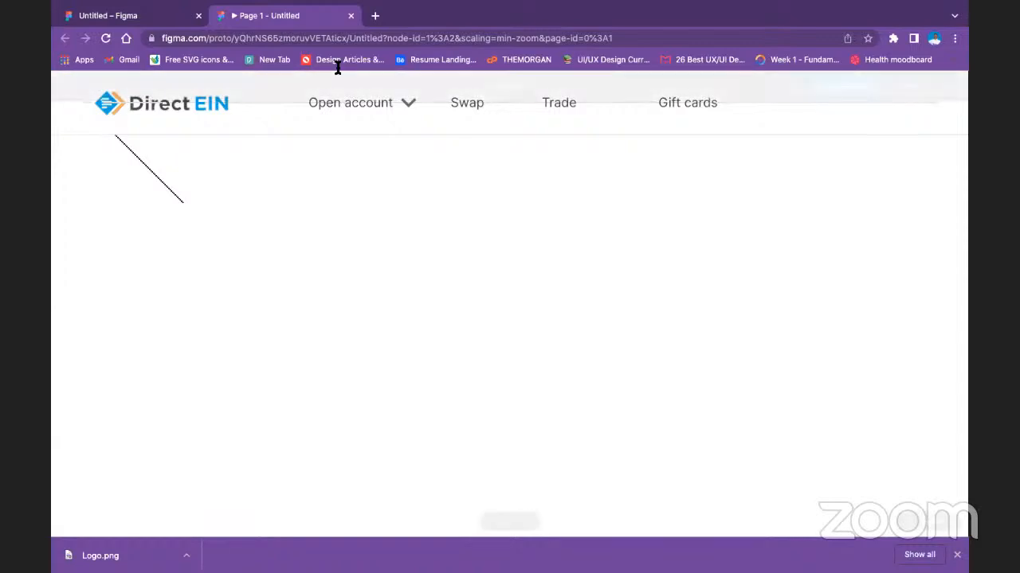
Back in the design file, set the prototype device to Custom size with a width of 1440 and launch the presentation.
left_click(144, 14)
left_click(423, 190)
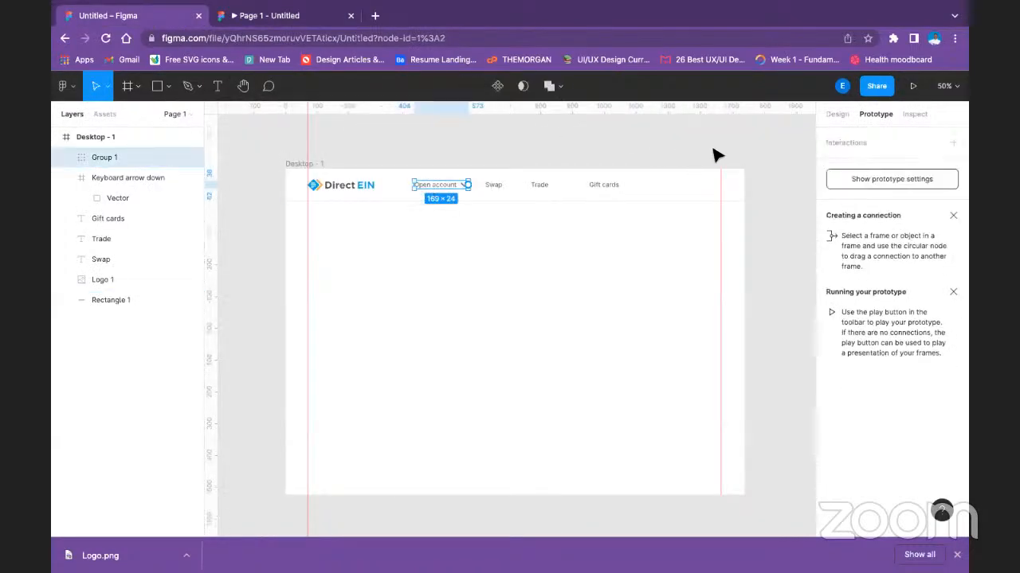
left_click(883, 178)
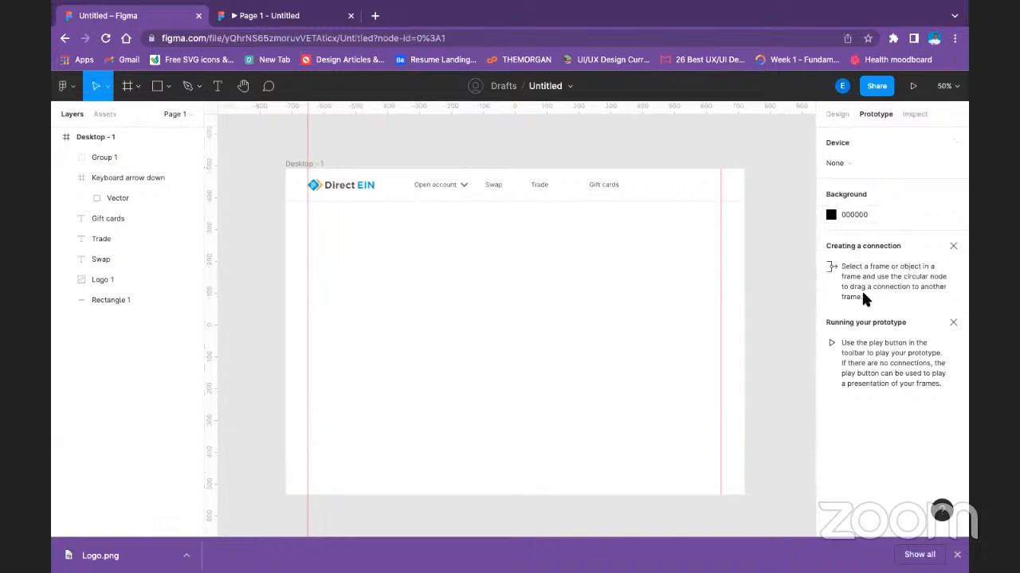
left_click(836, 162)
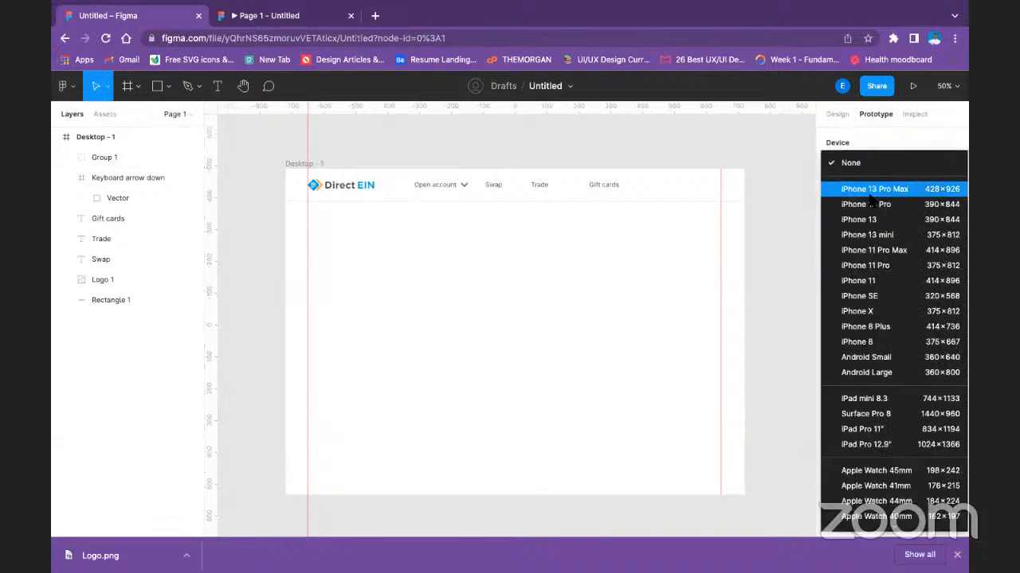
scroll(896, 446, "down", 3)
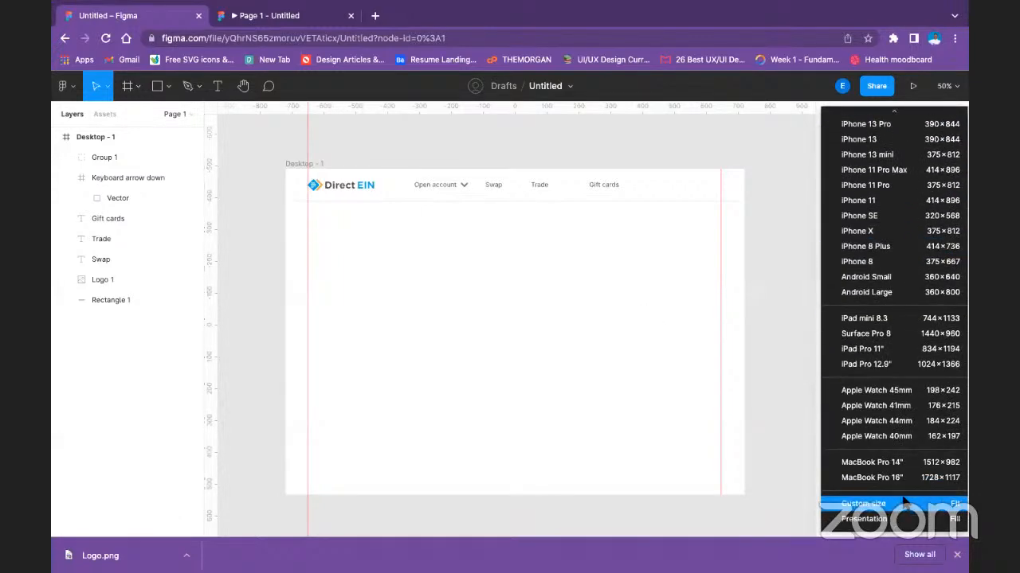
left_click(903, 500)
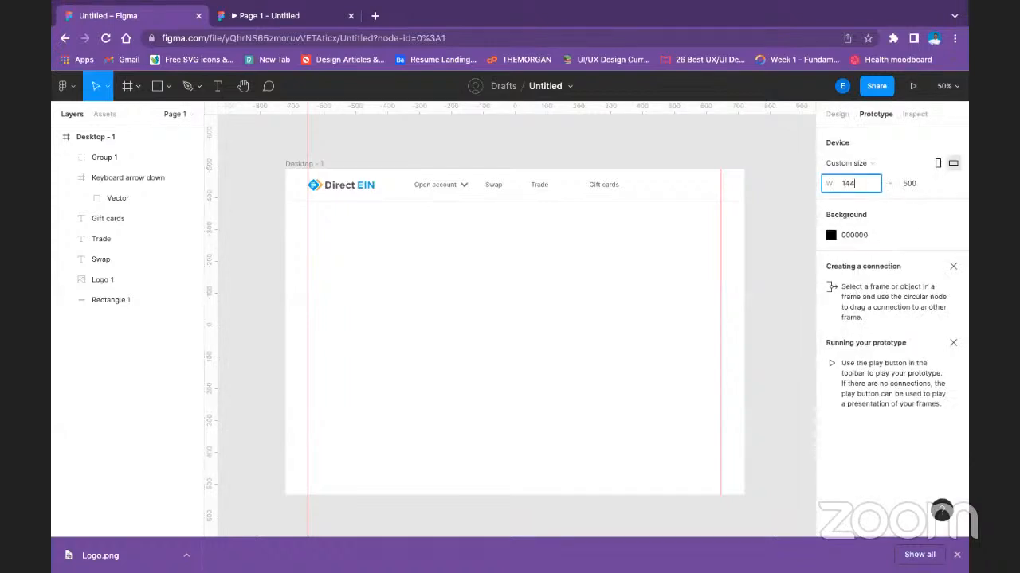
key("Return")
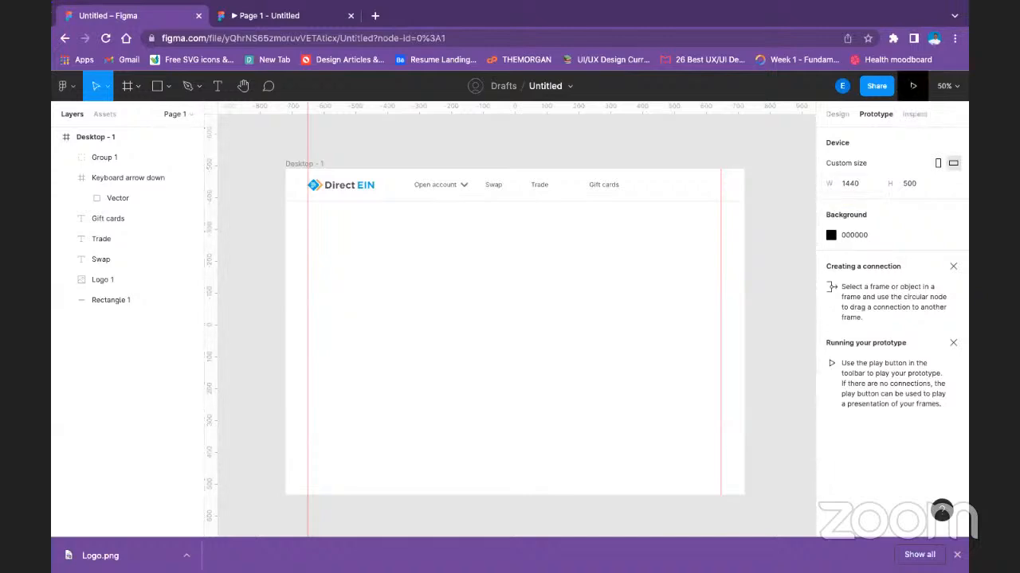
left_click(913, 86)
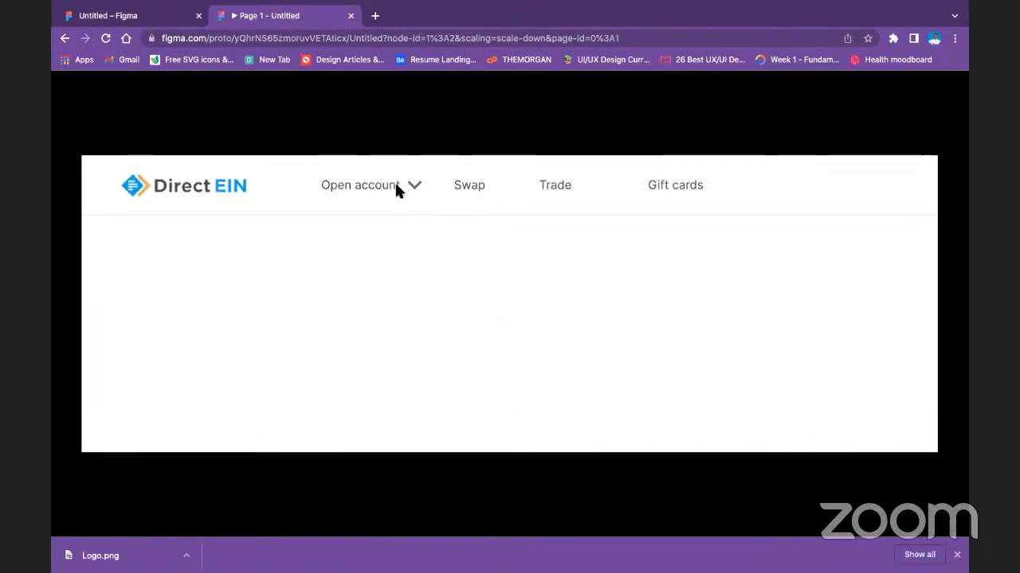
In the design file, set the height of the arrow vector beside the "Open account" label to 24.
left_click(156, 17)
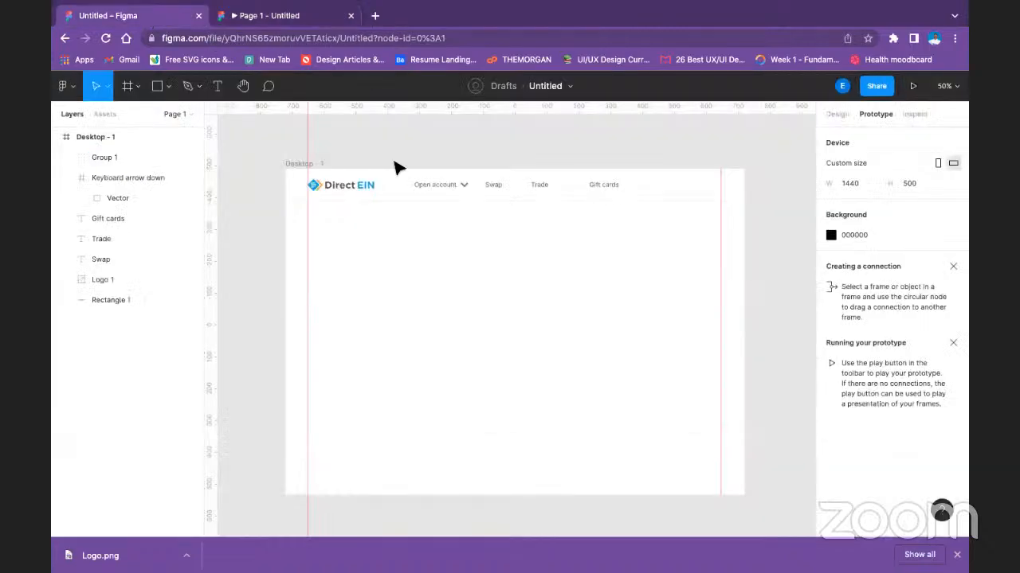
left_click(464, 186)
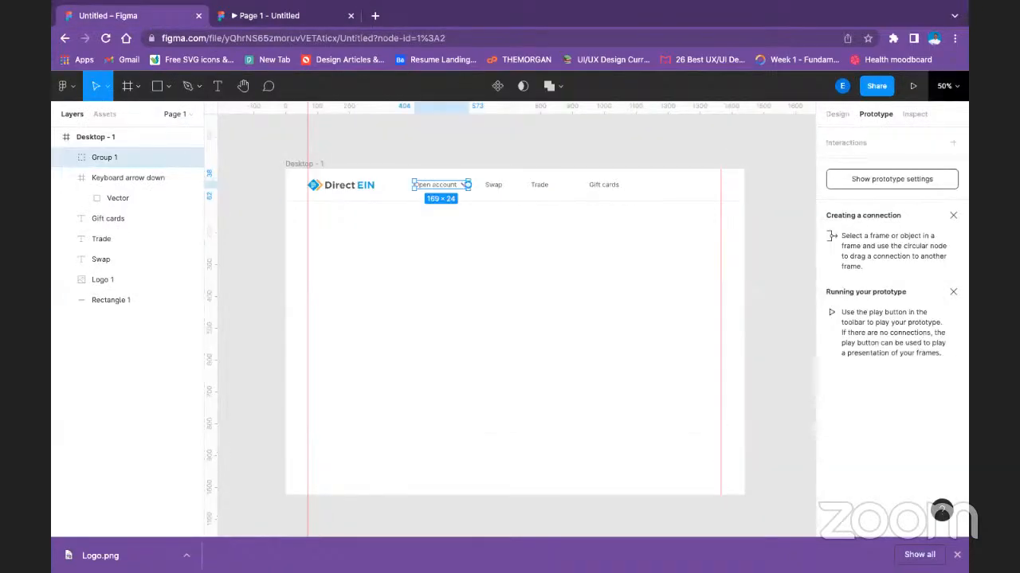
left_click(837, 114)
key("Escape")
left_click(464, 186)
double_click(464, 186)
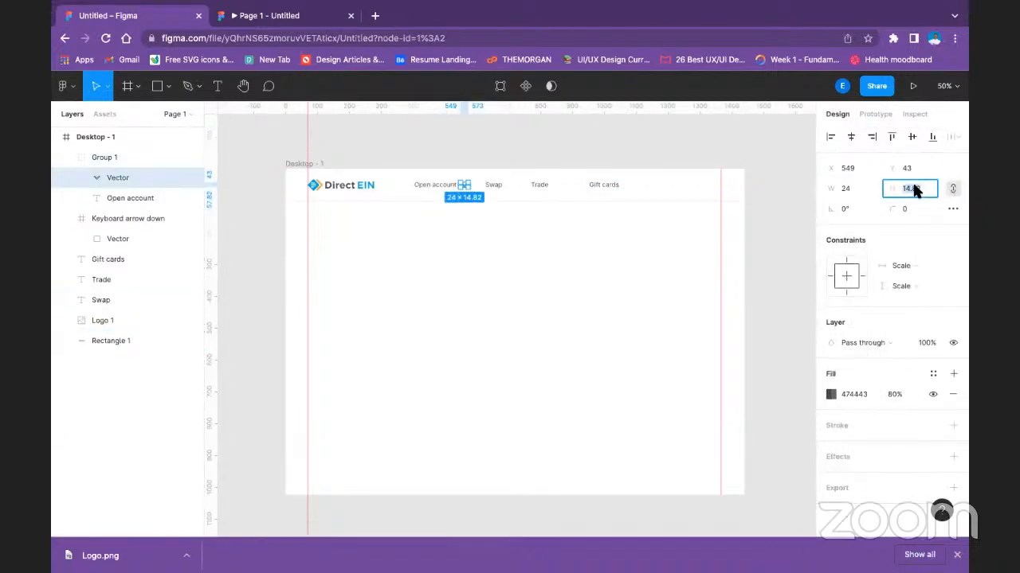
type("24")
key("Return")
Unlock the proportions of the arrow beside "Open account" and set its width to 24.
left_click(952, 188)
left_click(871, 184)
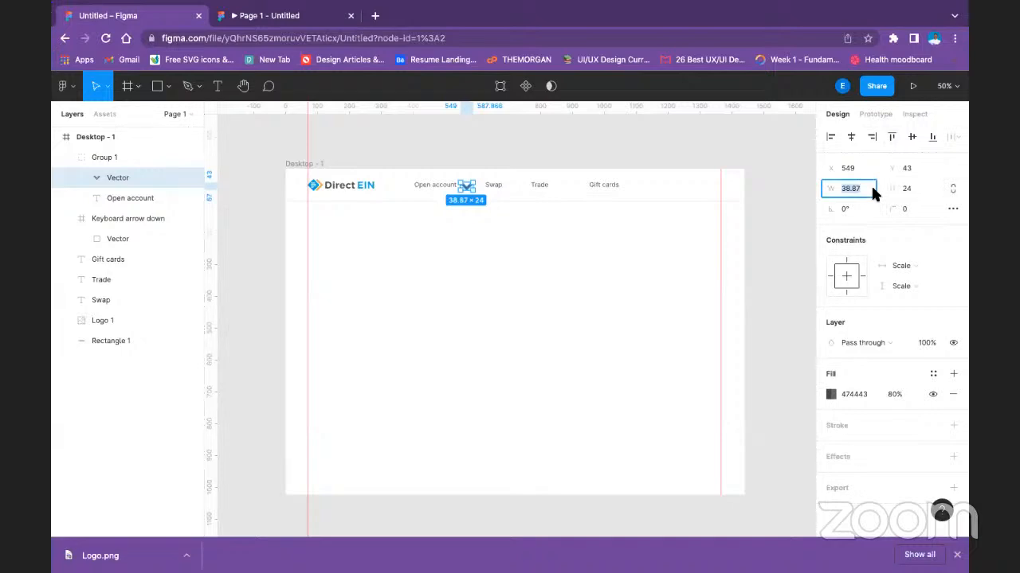
type("24")
key("Return")
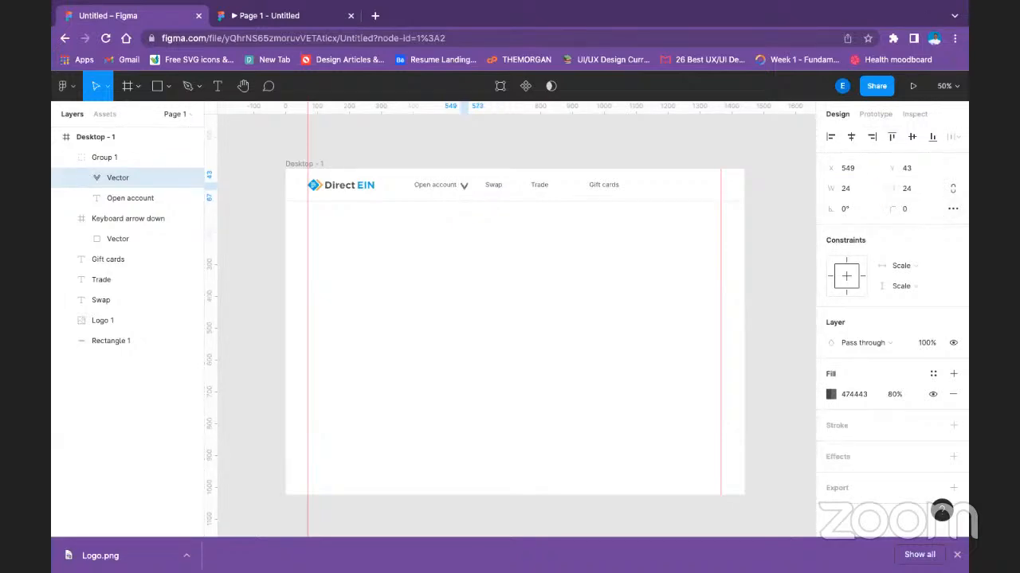
Undo the last width change and delete the arrow vector beside the "Open account" label.
key("ctrl+z")
left_click_drag(477, 182, 479, 180)
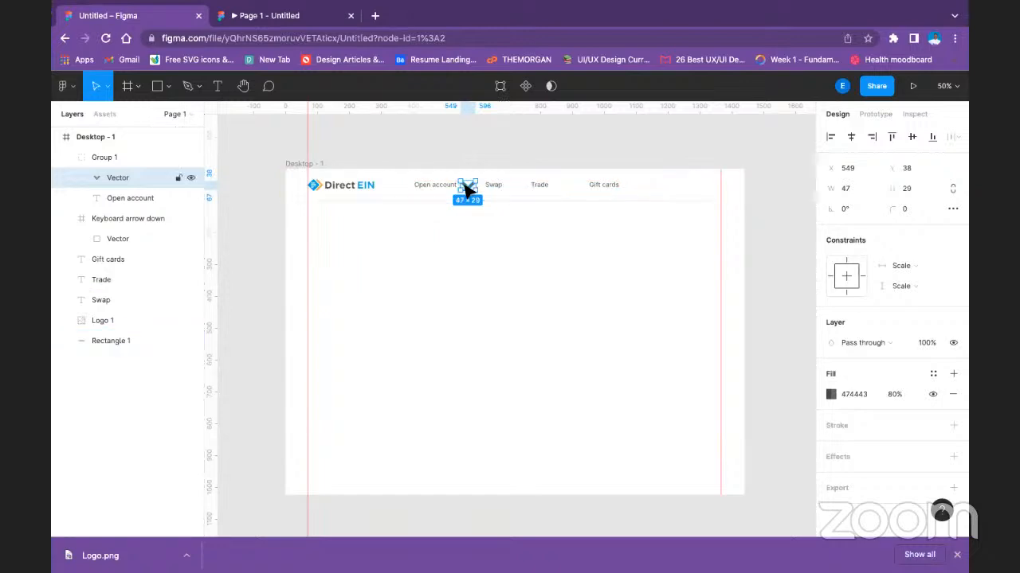
key("Delete")
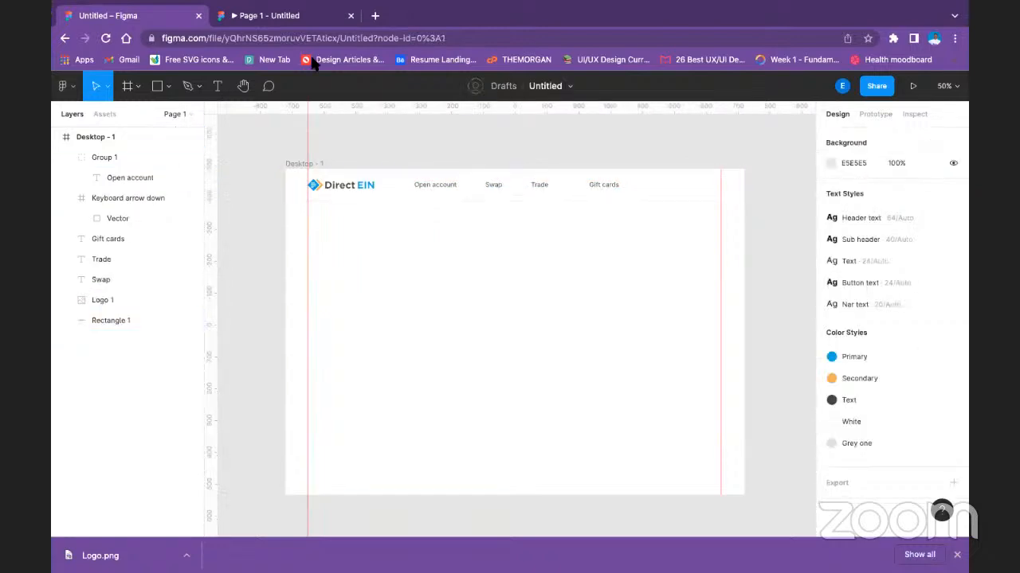
Open the Google Fonts icon library in a new browser tab and search it for "arrow".
left_click(374, 13)
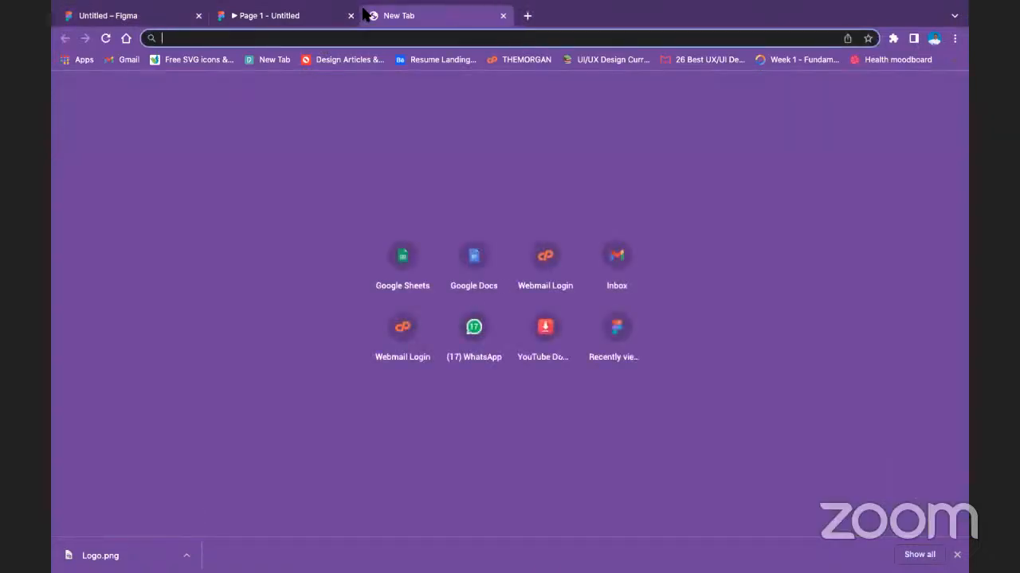
type("fon")
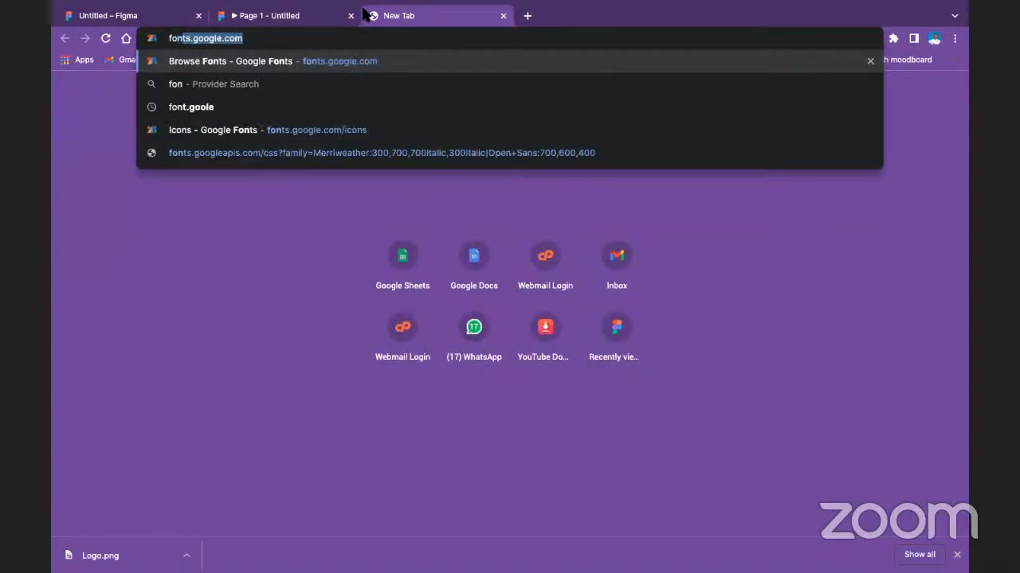
key("Return")
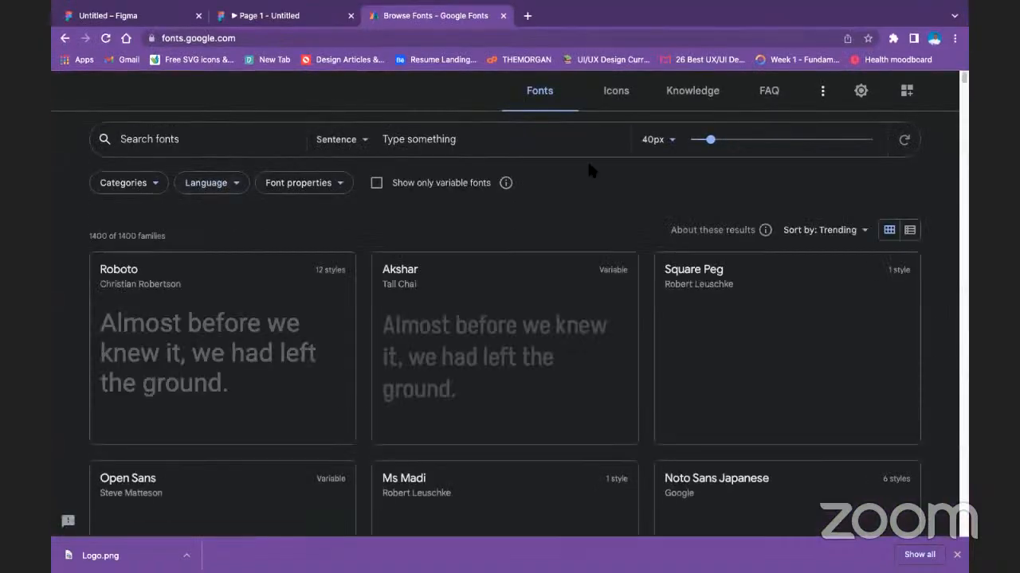
left_click(635, 104)
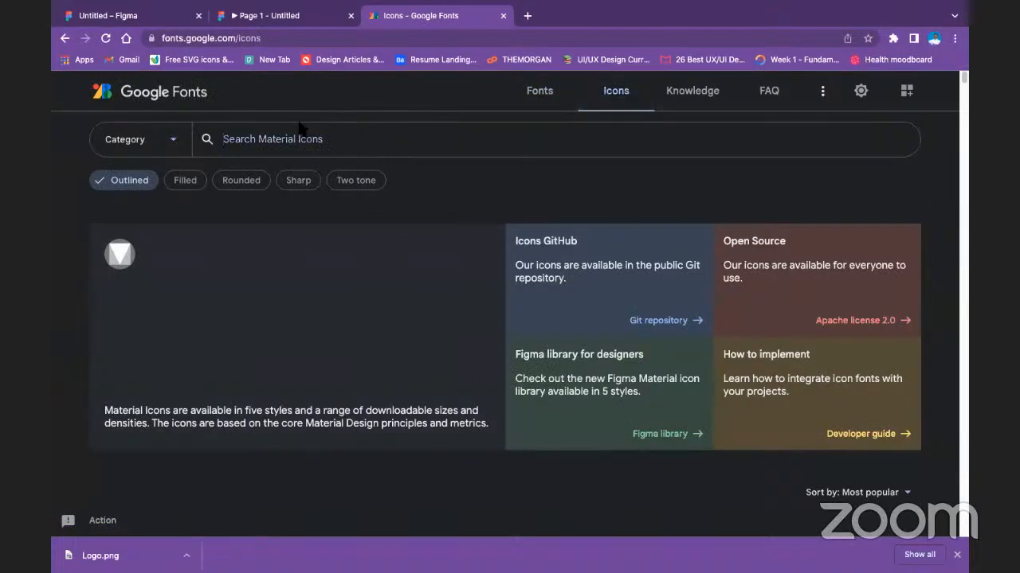
type("arrow")
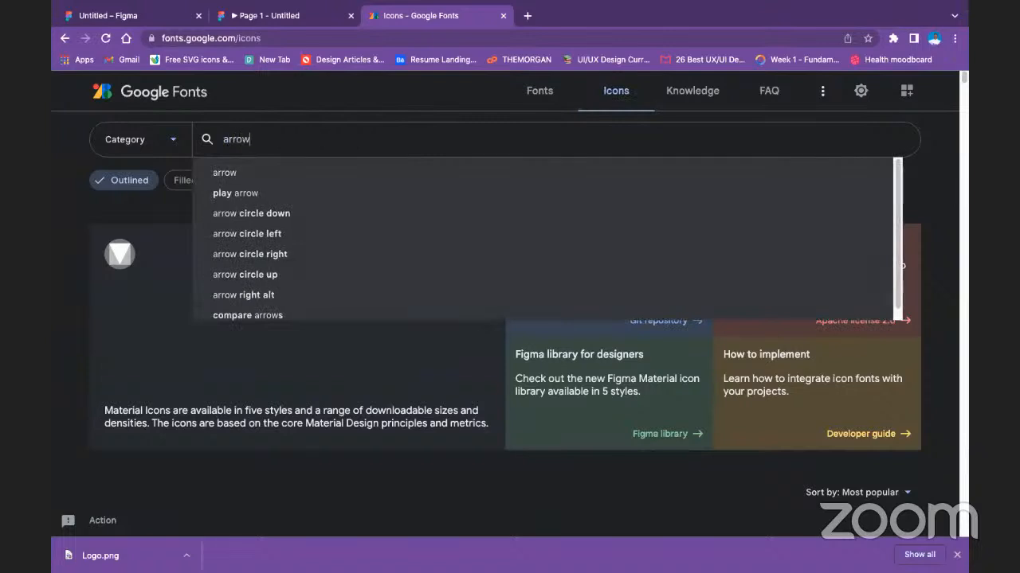
key("Return")
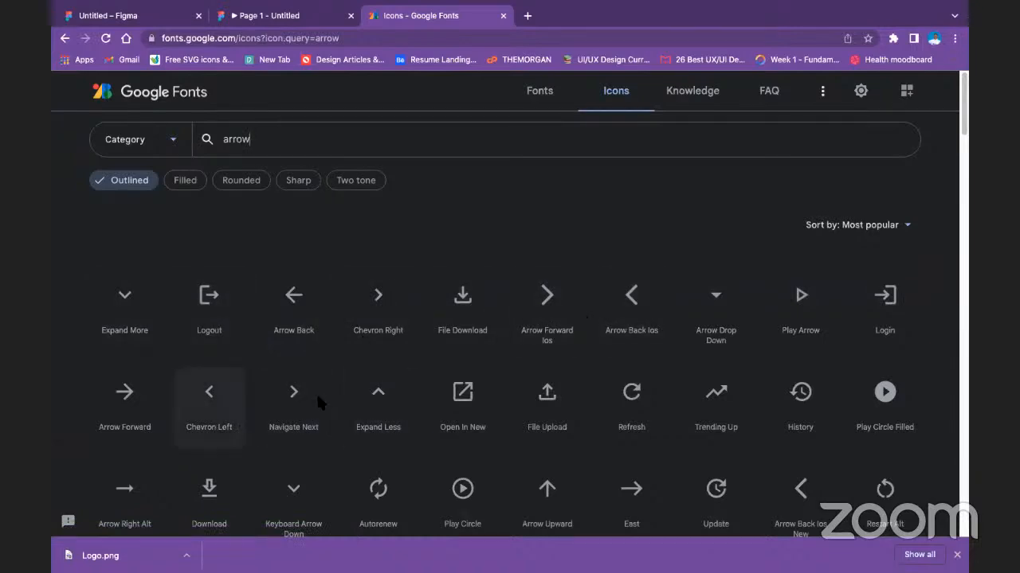
Download the outlined Expand More icon in black as an SVG file.
left_click(144, 312)
scroll(855, 332, "down", 2)
scroll(855, 331, "up", 2)
left_click(784, 265)
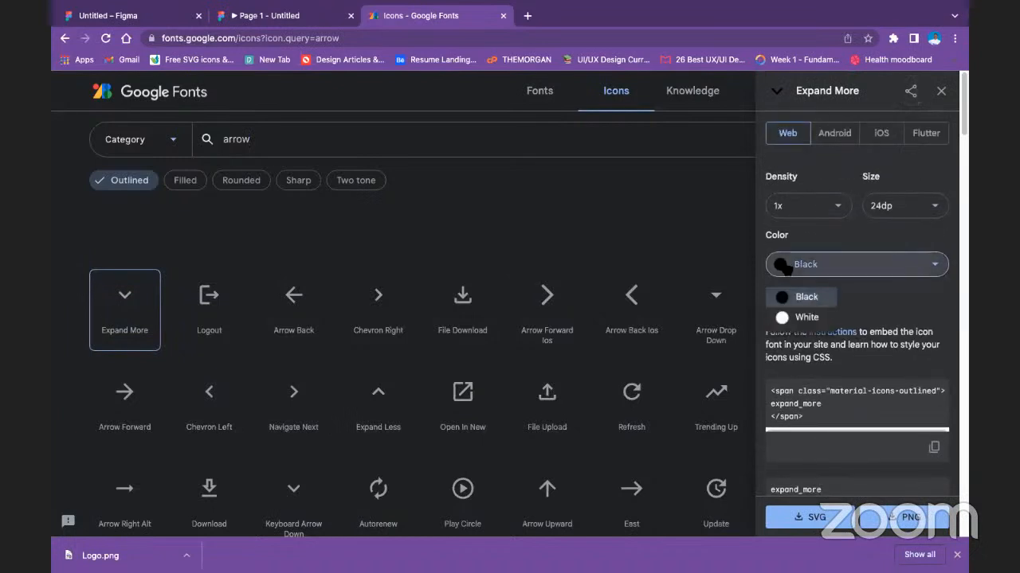
left_click(933, 271)
left_click(936, 272)
left_click(882, 387)
scroll(860, 406, "down", 3)
left_click(817, 518)
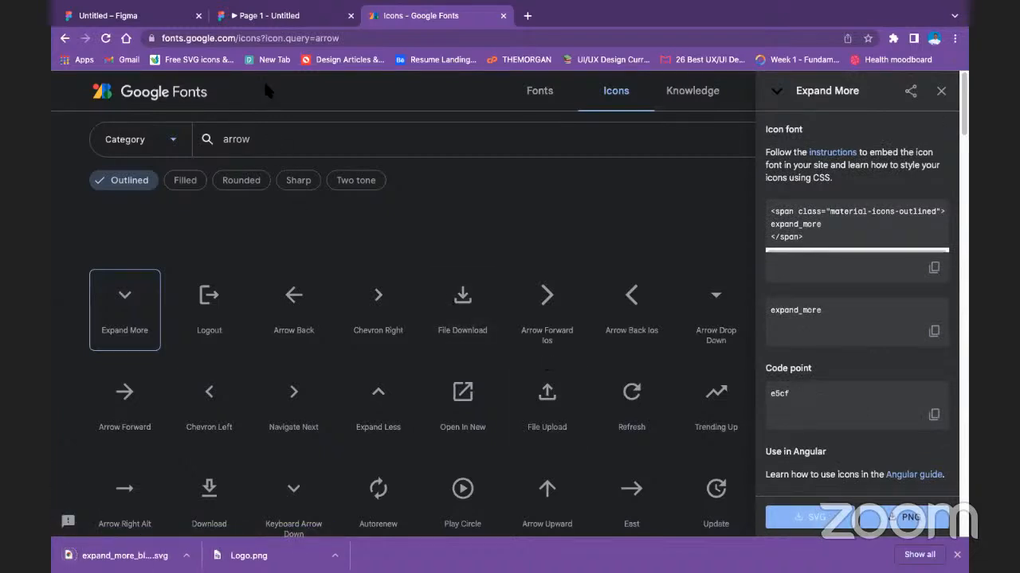
Switch to the Untitled Figma file and import the downloaded expand_more SVG into the Desktop - 1 frame.
left_click(109, 14)
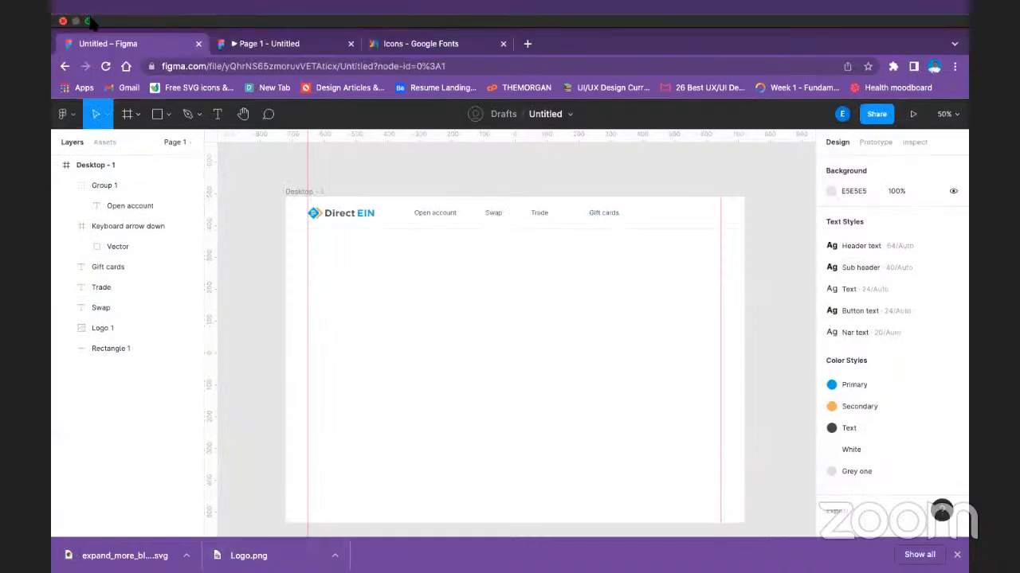
left_click(87, 21)
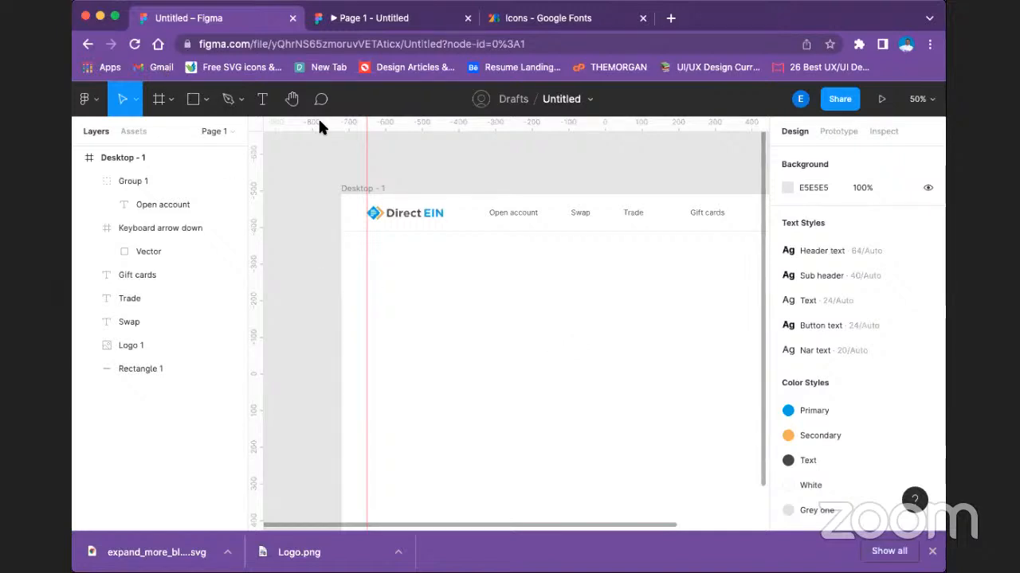
left_click_drag(157, 551, 380, 300)
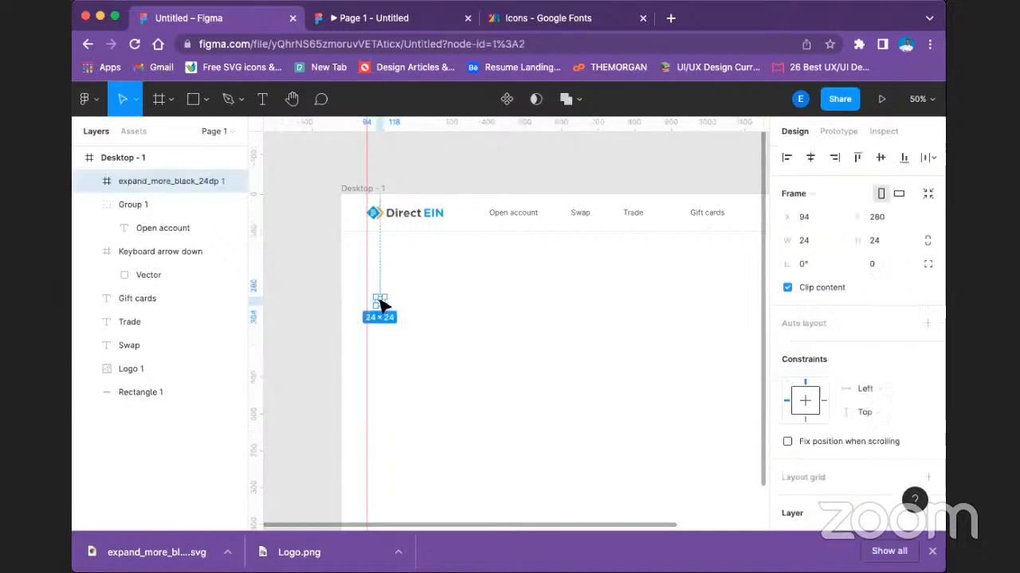
Move the chevron vector out of its imported icon frame to about X 380, Y 237 in the Desktop - 1 frame.
left_click(403, 309)
left_click(382, 303)
double_click(382, 304)
left_click_drag(383, 307, 485, 288)
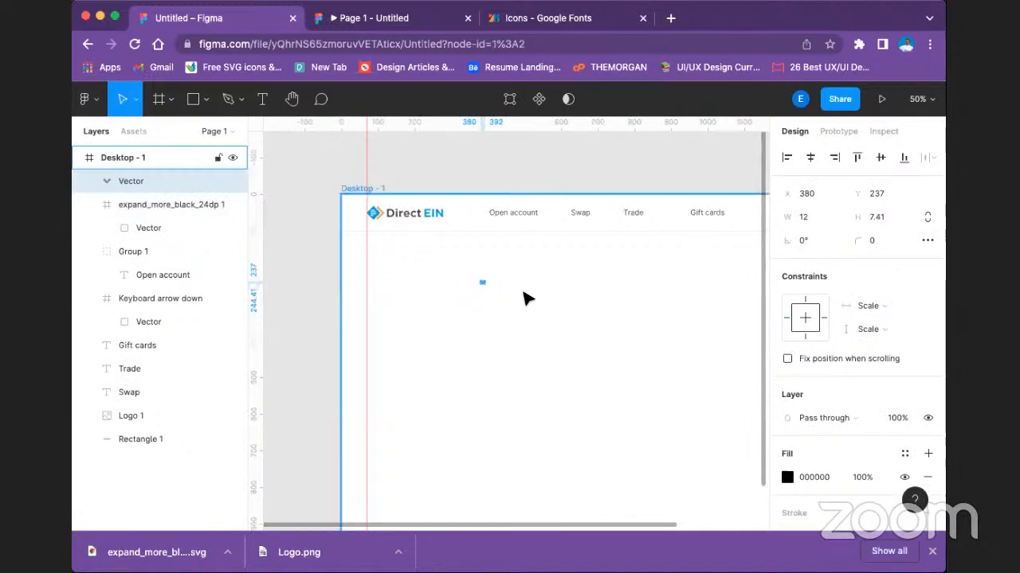
left_click(346, 154)
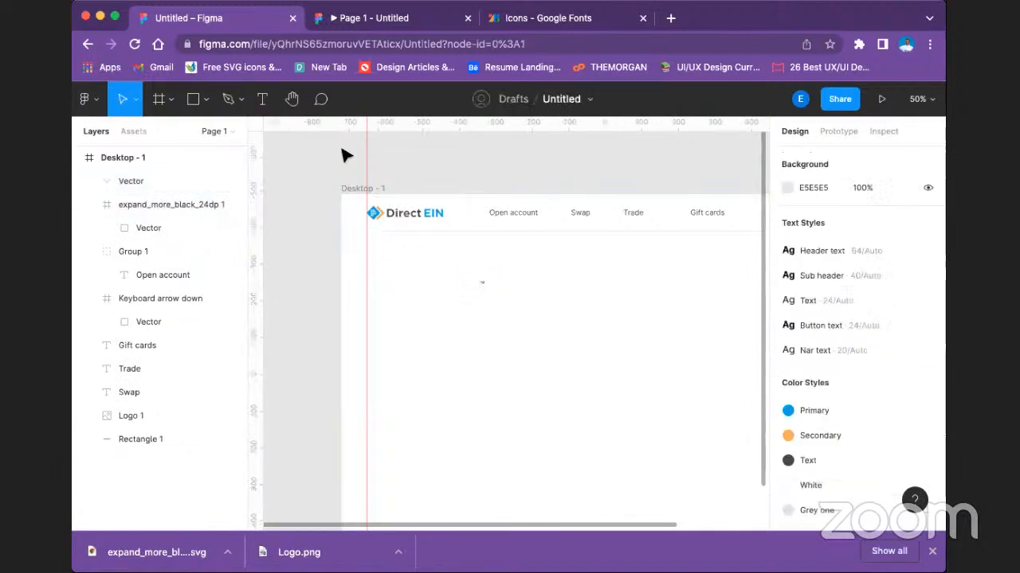
left_click(88, 44)
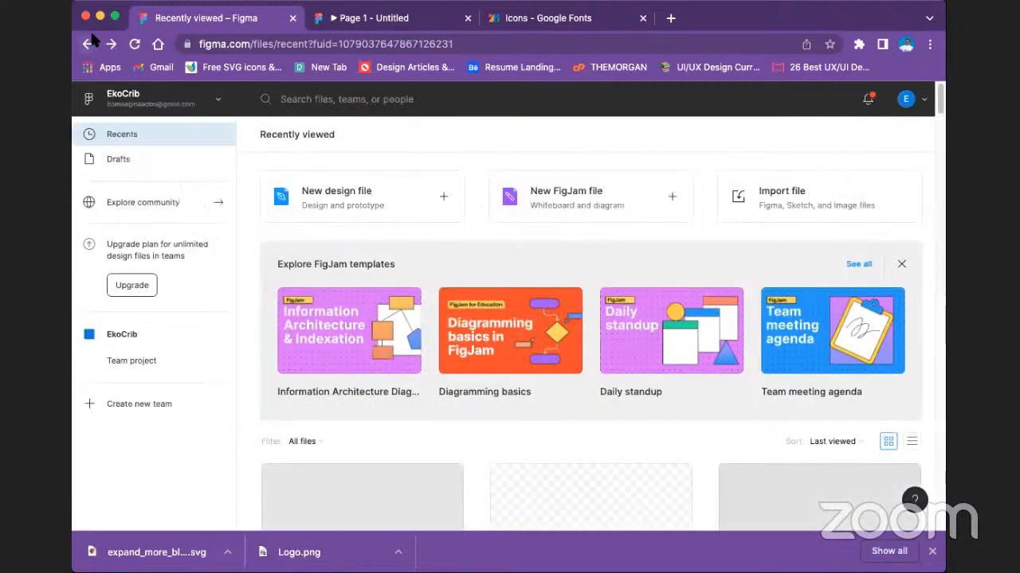
scroll(321, 498, "down", 3)
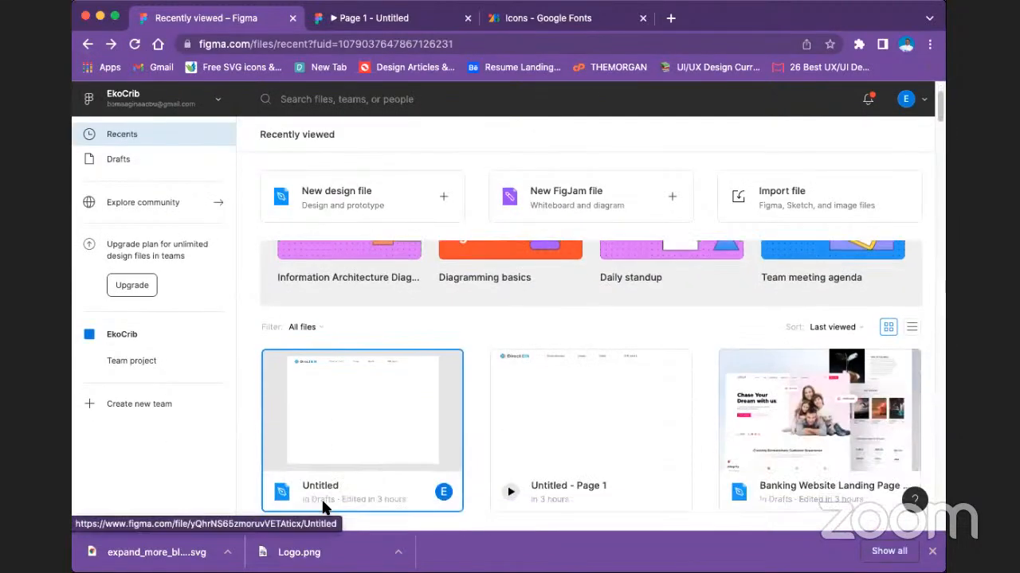
left_click(376, 421)
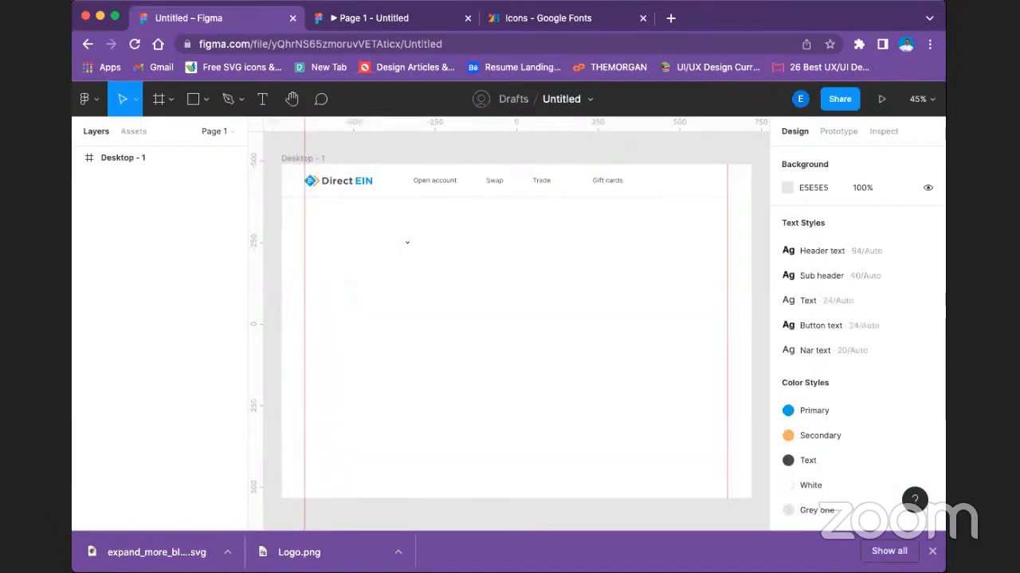
key("super+Tab")
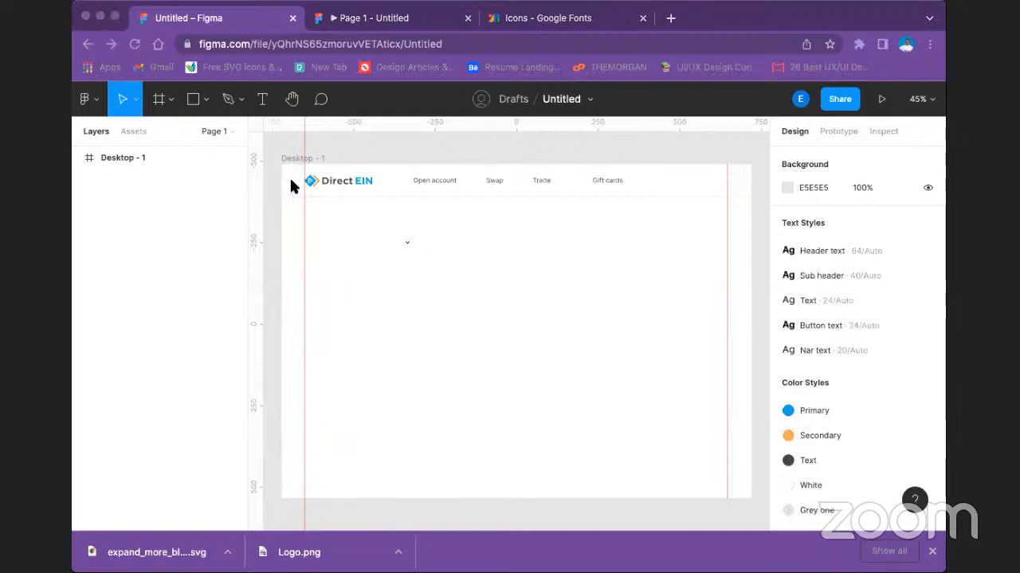
left_click(256, 246)
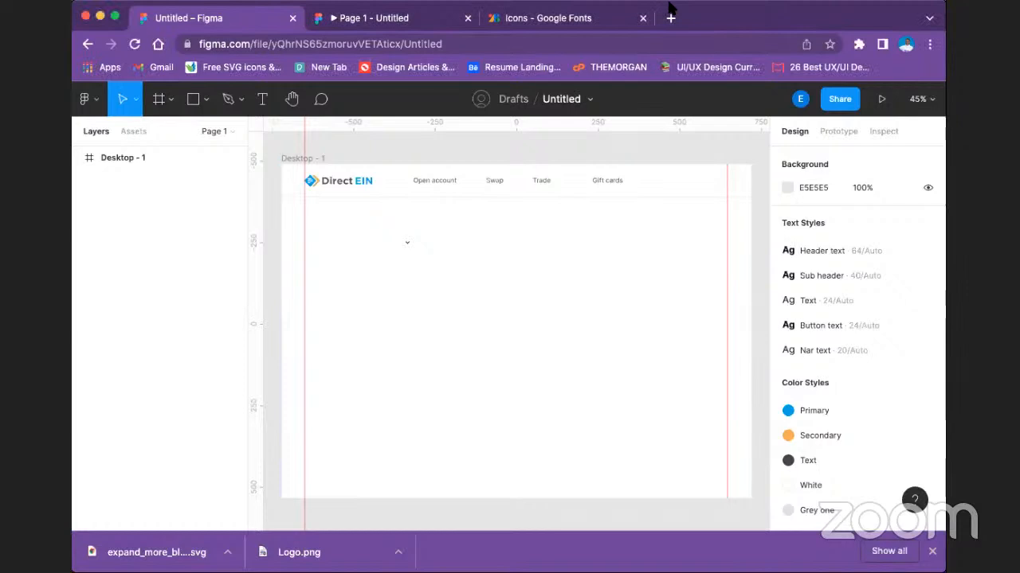
Enlarge the loose chevron vector below the header to 18 × 11.
left_click(116, 16)
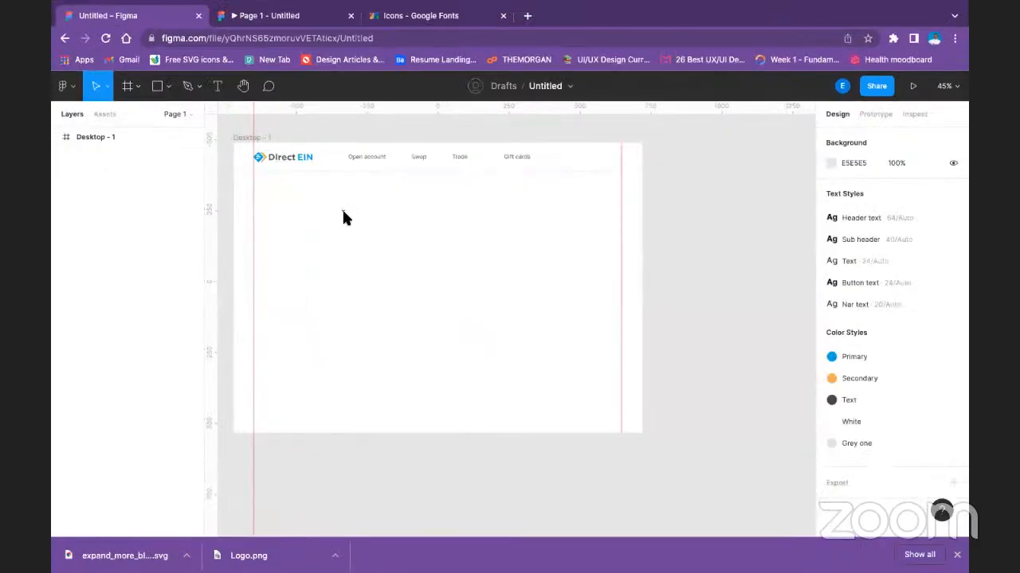
left_click(343, 213)
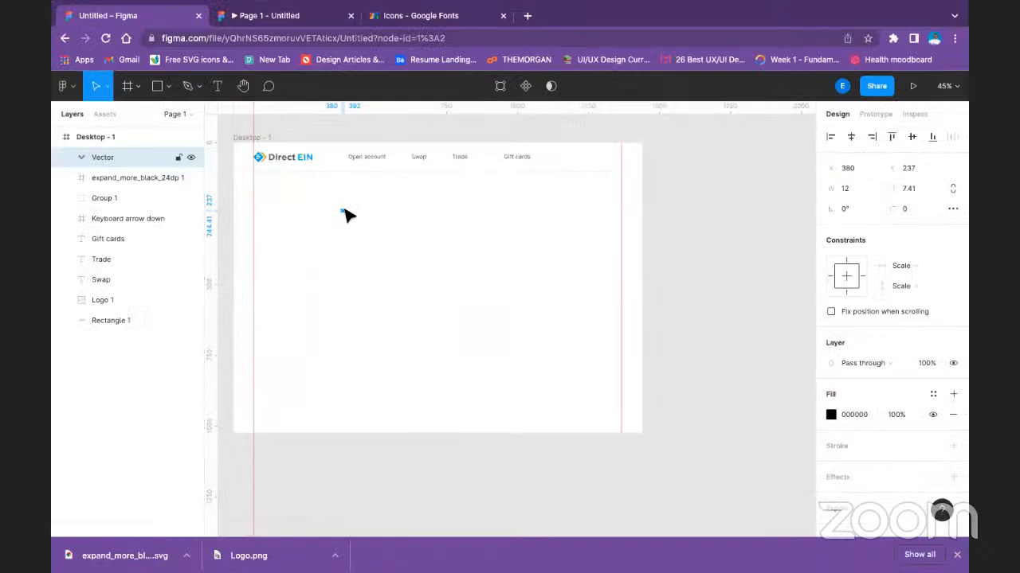
scroll(345, 214, "down", 3)
scroll(345, 214, "up", 8)
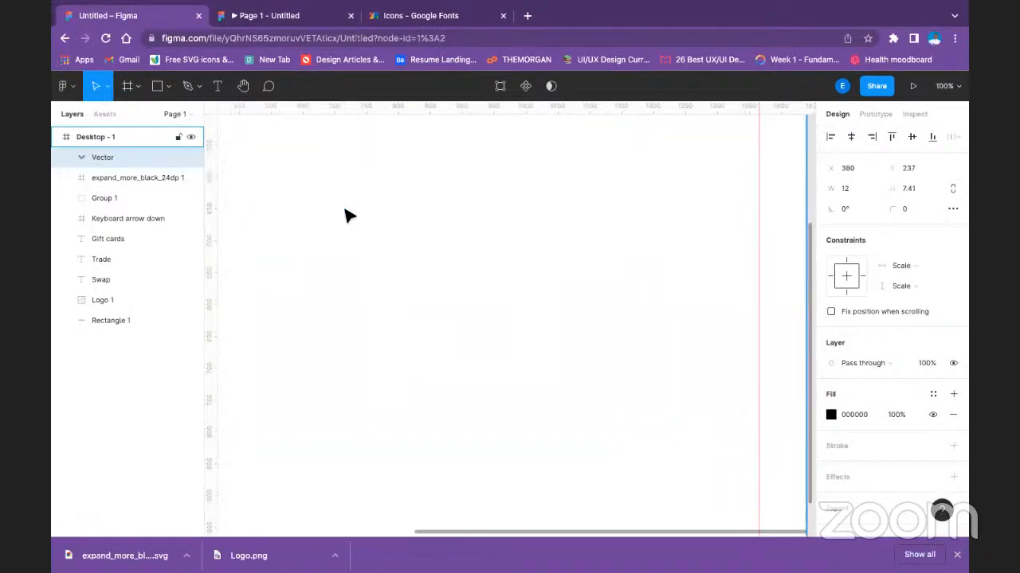
key("space")
left_click_drag(343, 215, 665, 478)
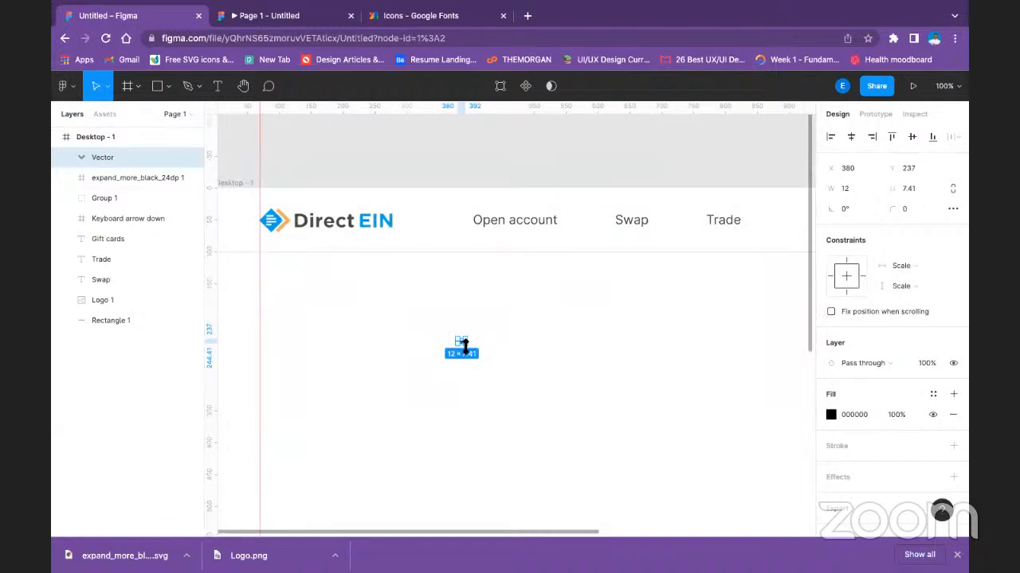
mouse_move(466, 348)
left_mouse_down()
mouse_move(474, 353)
mouse_move(468, 343)
left_mouse_up()
Apply the Text colour style to the chevron's fill.
left_click(860, 415)
type("1440")
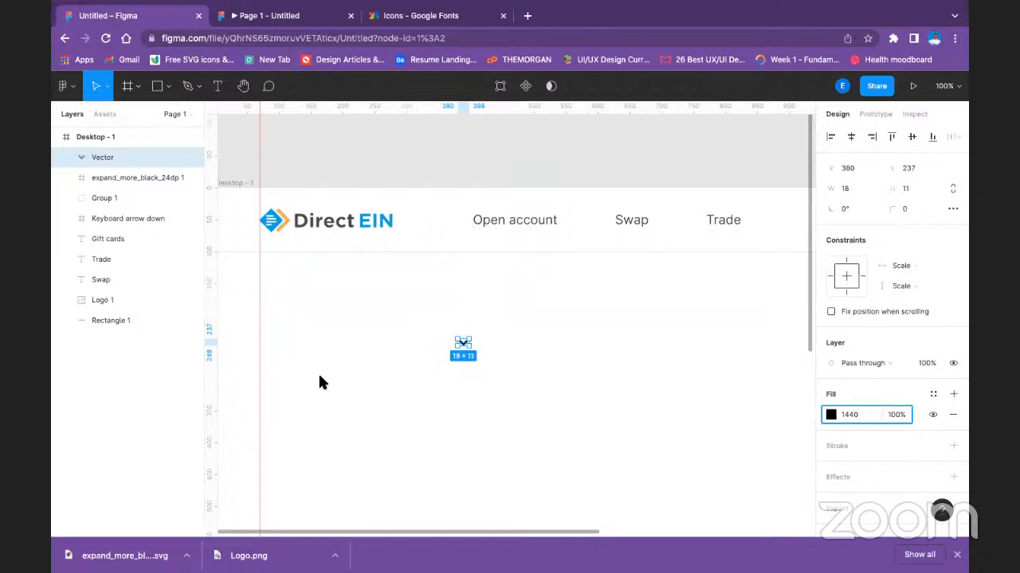
left_click(933, 395)
left_click(881, 402)
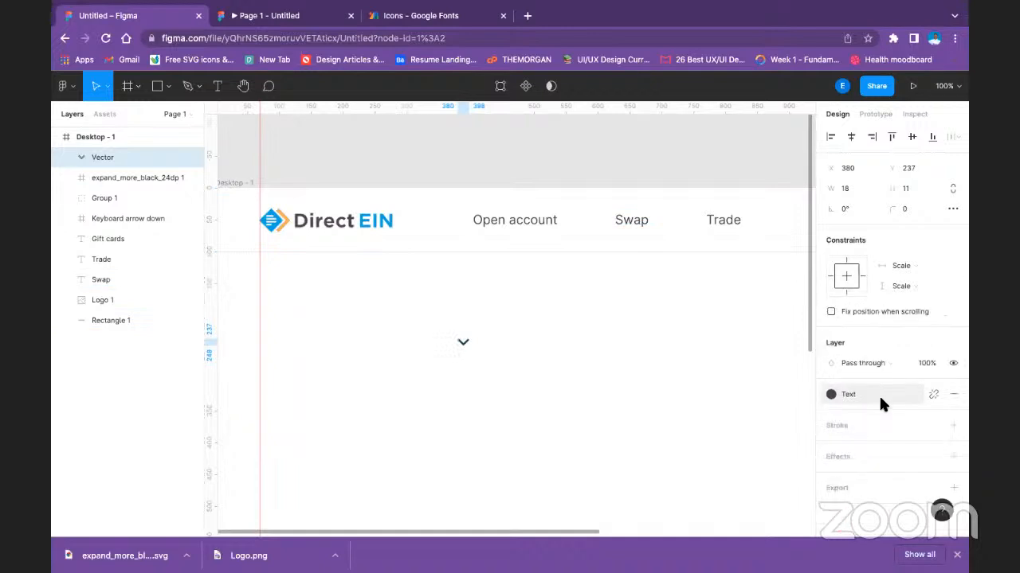
left_click(540, 334)
Place the chevron beside "Swap" and duplicate it beside "Trade" and "Gift cards", each with a 16 px gap from its label.
left_click_drag(463, 347, 763, 203)
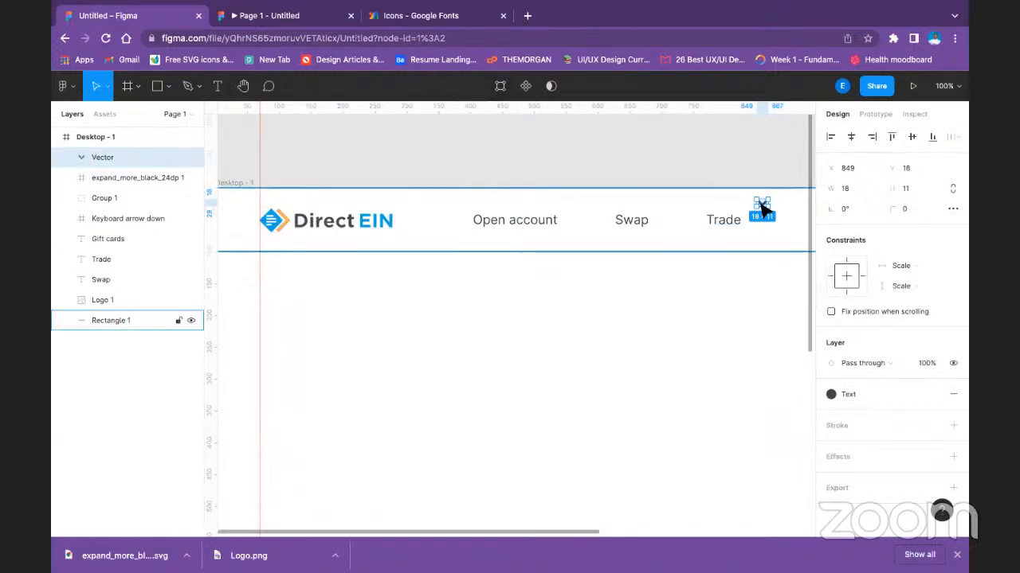
left_click_drag(761, 206, 667, 224)
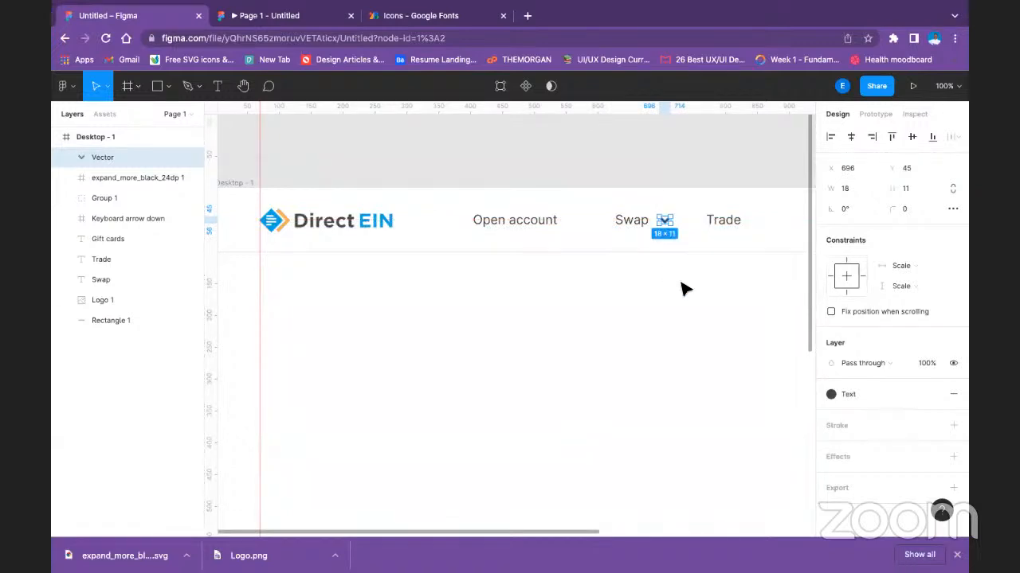
scroll(614, 362, "right", 5)
scroll(614, 362, "up", 2)
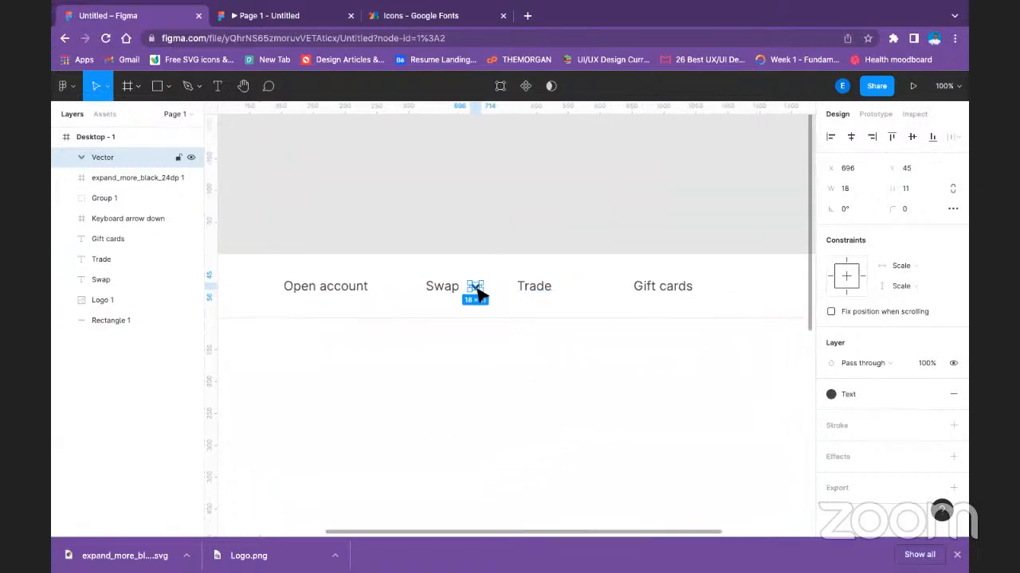
left_click_drag(477, 294, 711, 296)
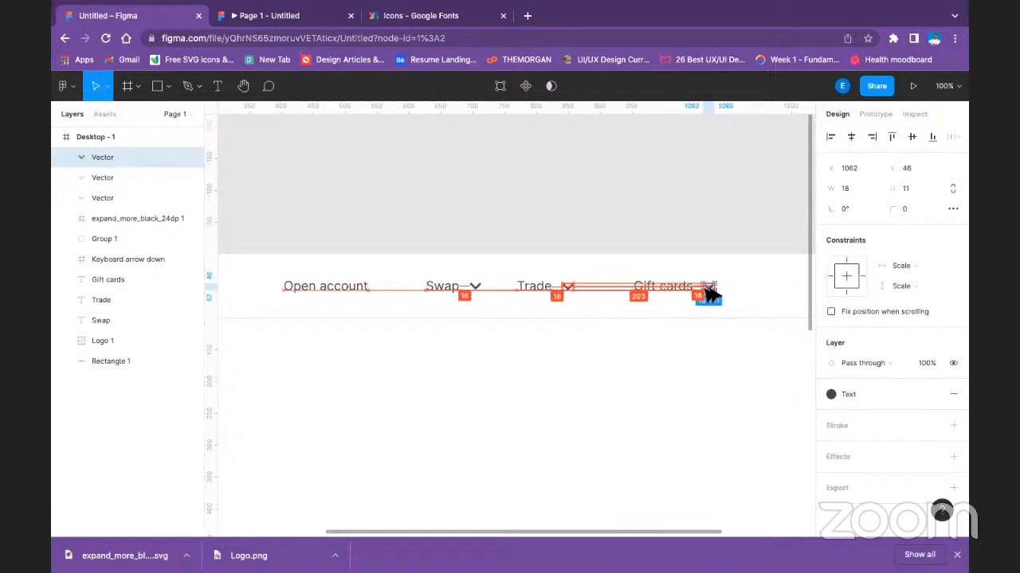
left_click(648, 348)
Align the "Gift cards" label and its chevron by their vertical centres and group them.
left_click(667, 290)
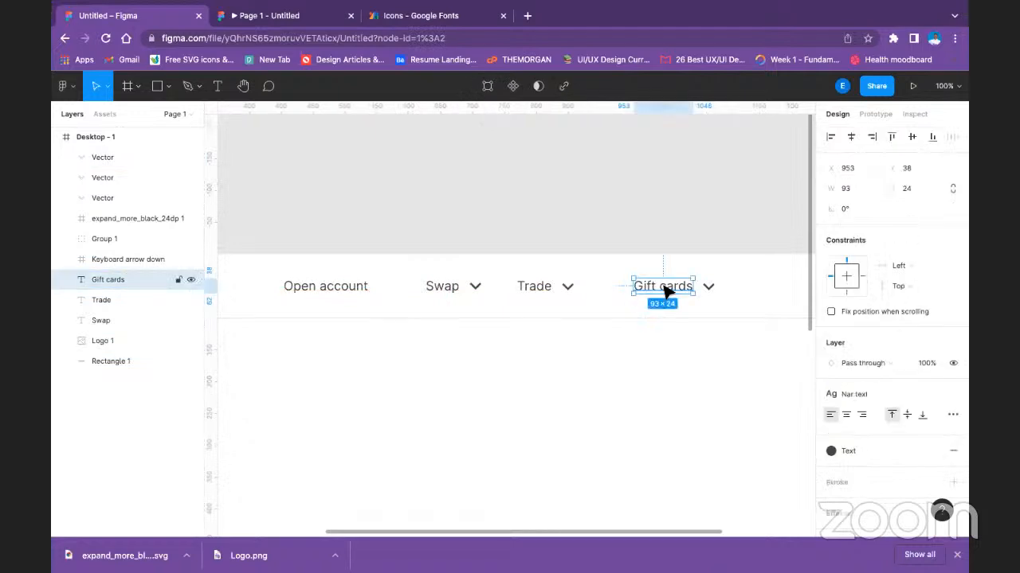
left_click(709, 288, "shift")
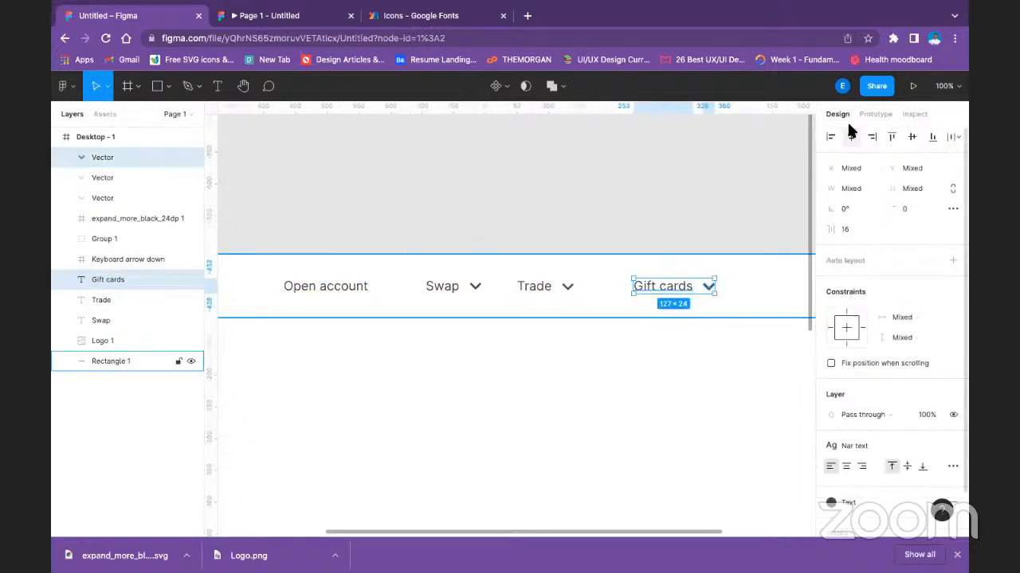
left_click(912, 134)
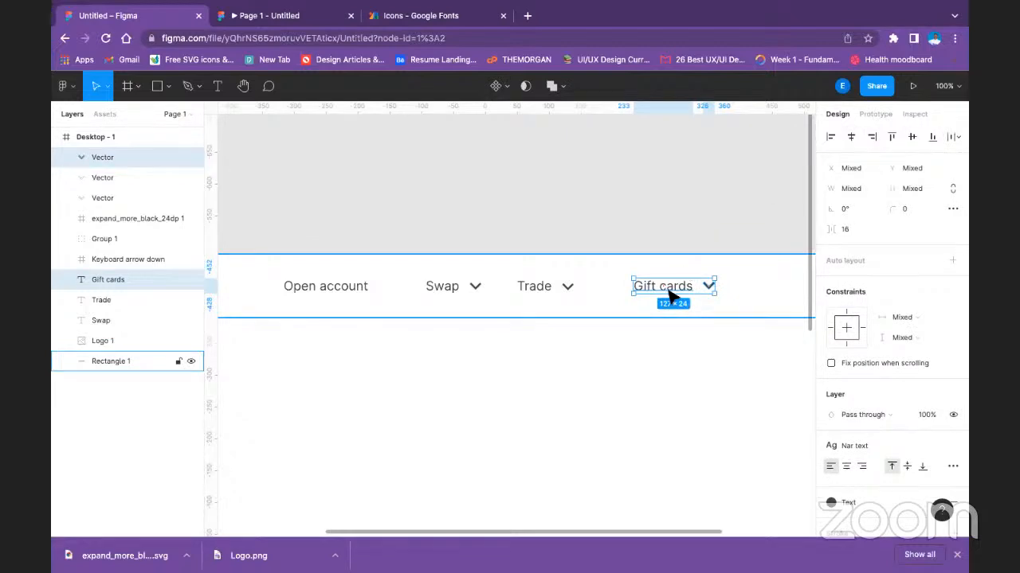
key("ctrl+g")
Align the "Trade" and "Swap" labels vertically with their chevrons and group each label with its own chevron.
left_click(564, 288)
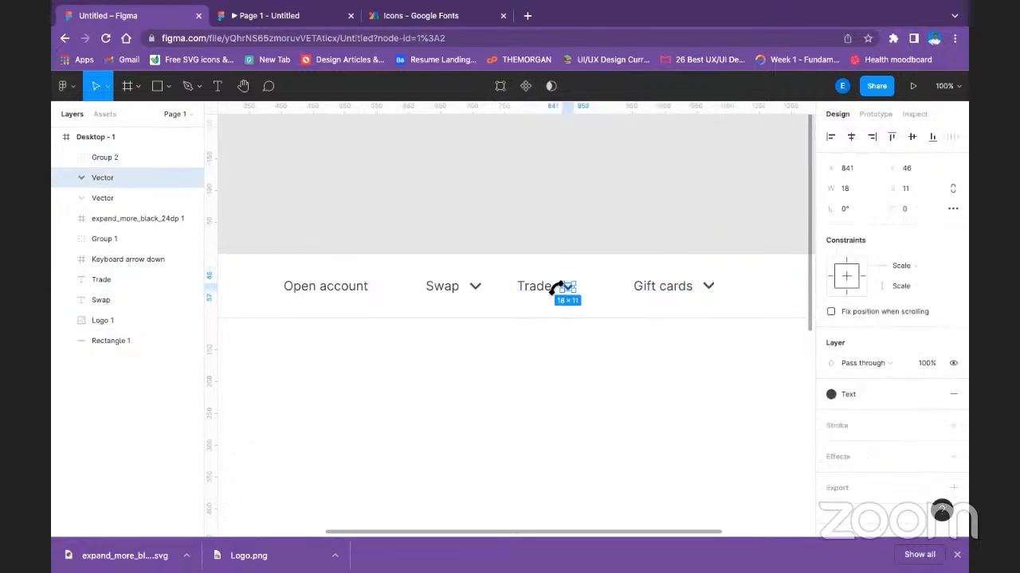
left_click(546, 290, "shift")
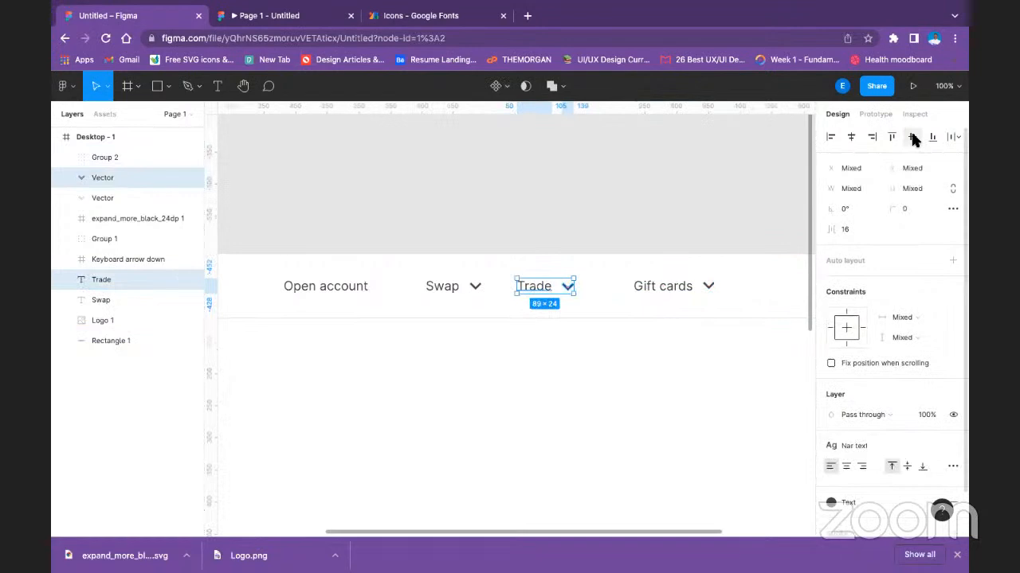
key("ctrl+g")
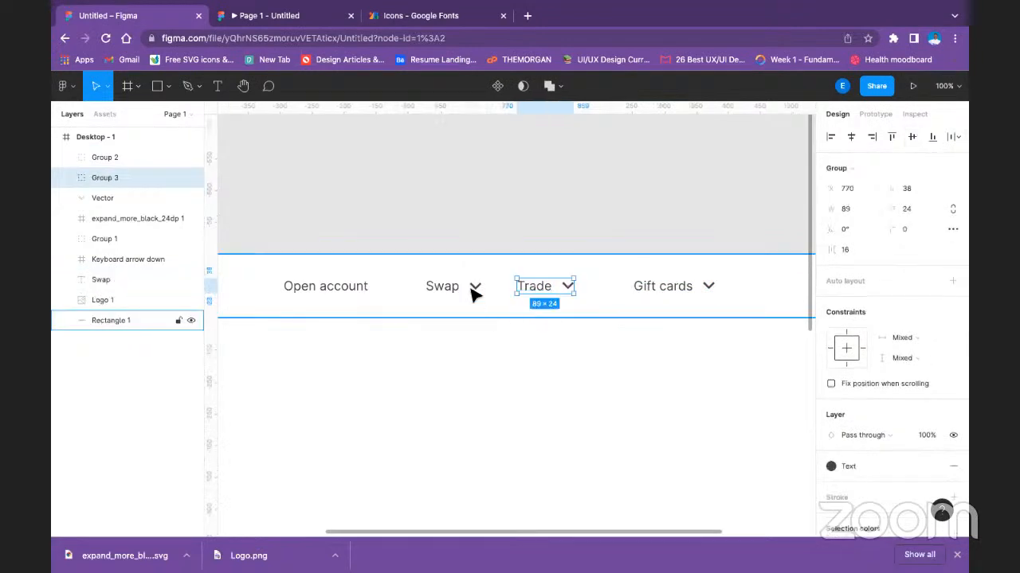
left_click(474, 285)
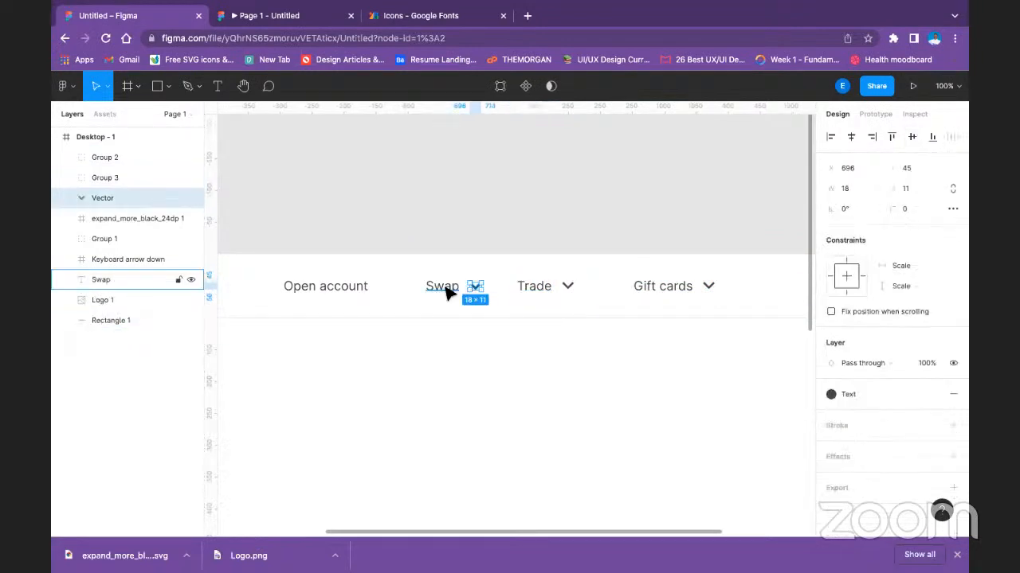
left_click(448, 292, "shift")
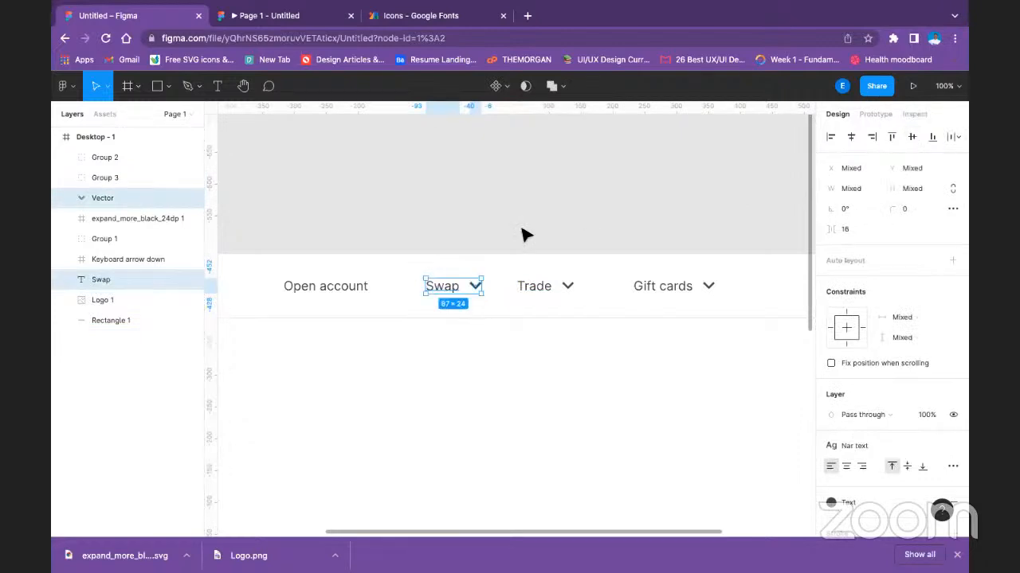
key("ctrl+g")
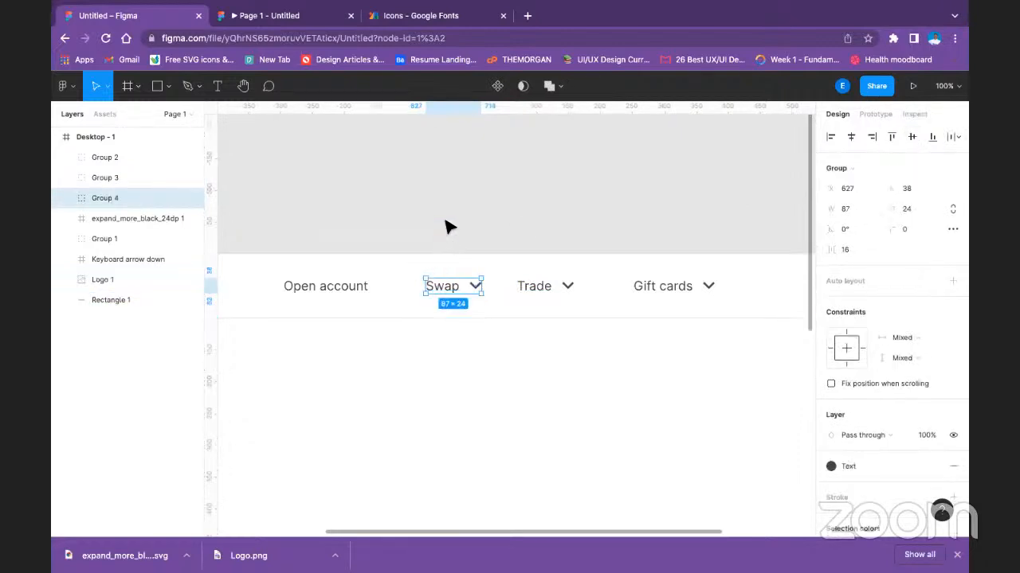
Move the "Gift cards" group closer to the "Trade" group, leaving a 56 px gap between them.
left_click(446, 228)
key("minus")
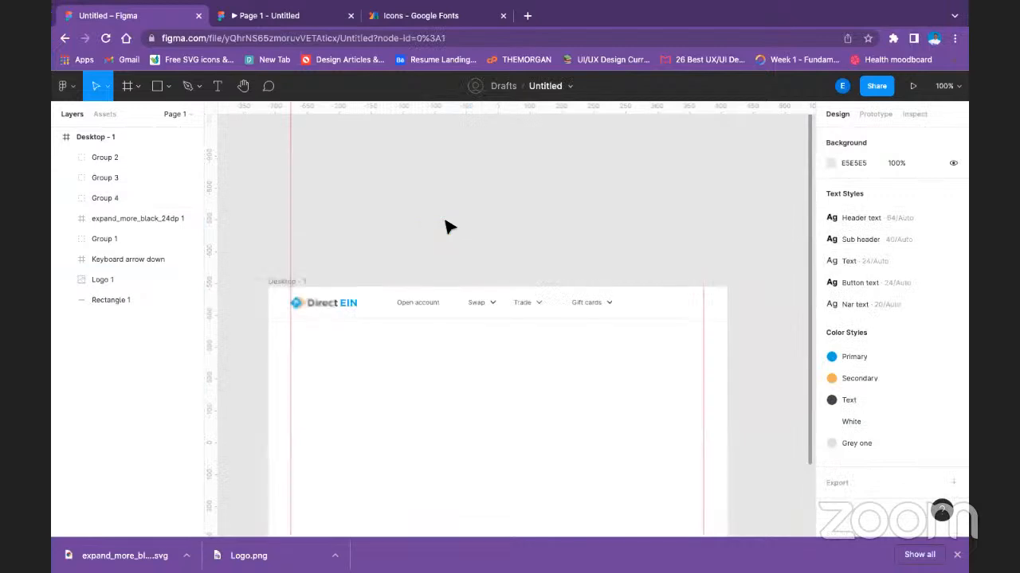
left_click(478, 309)
left_click(525, 309, "shift")
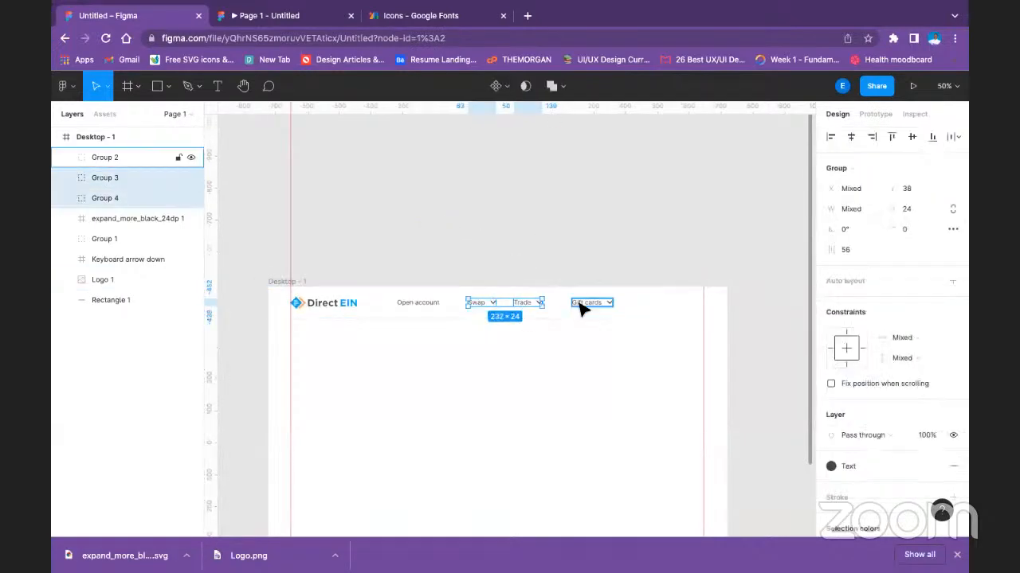
left_click(582, 309)
left_click_drag(578, 309, 569, 303)
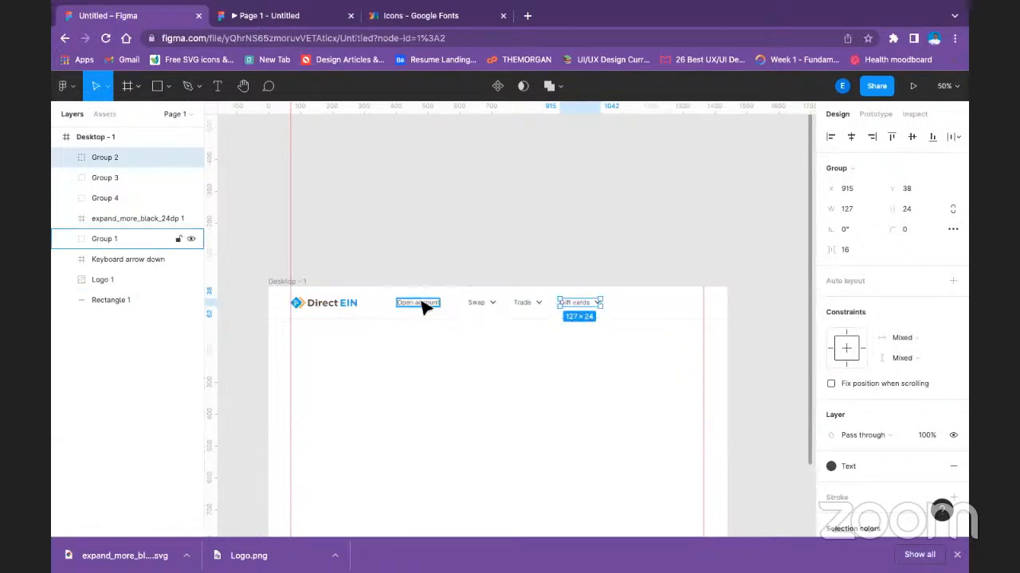
Move the "Open account" group closer to the "Swap" group, leaving a 56 px gap between them.
left_click(426, 305)
left_click_drag(426, 305, 431, 301)
left_click(478, 302, "shift")
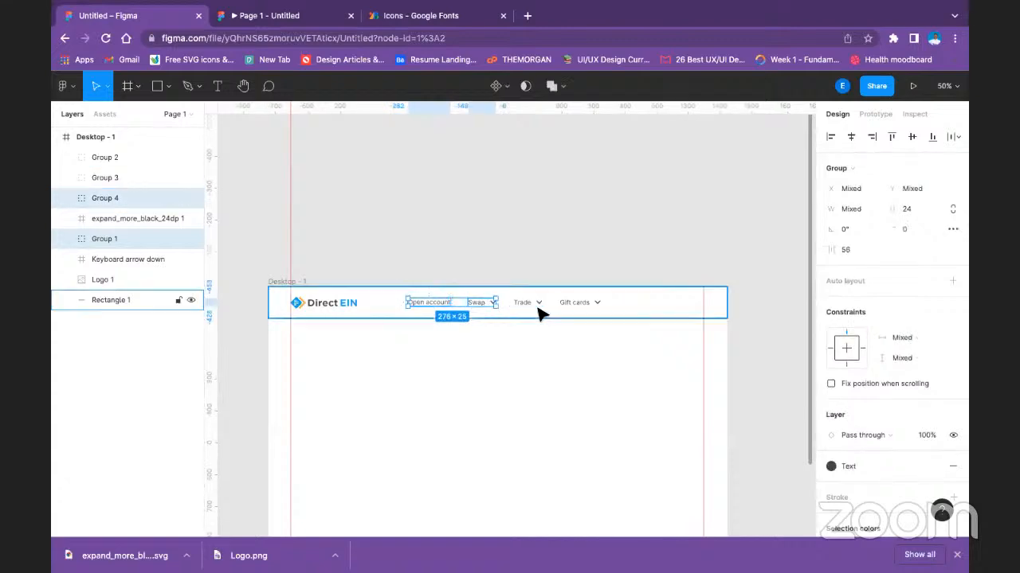
left_click(539, 308, "shift")
left_click(566, 405)
Align the "Open account", "Swap", "Trade" and "Gift cards" groups by their vertical centres.
left_click(428, 306)
left_click(481, 303, "shift")
left_click(528, 303, "shift")
left_click(593, 305, "shift")
left_click(593, 305, "shift")
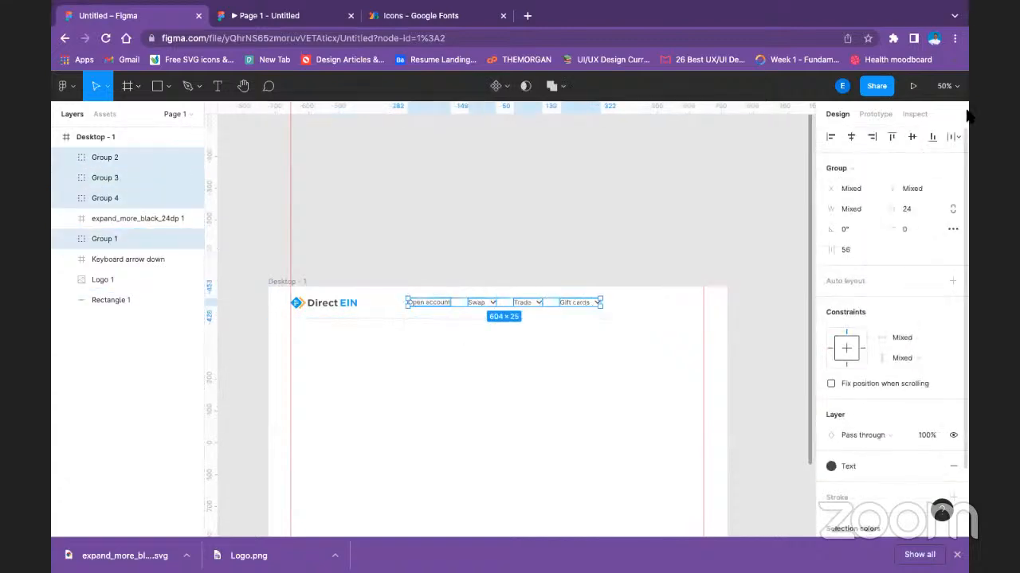
left_click(911, 136)
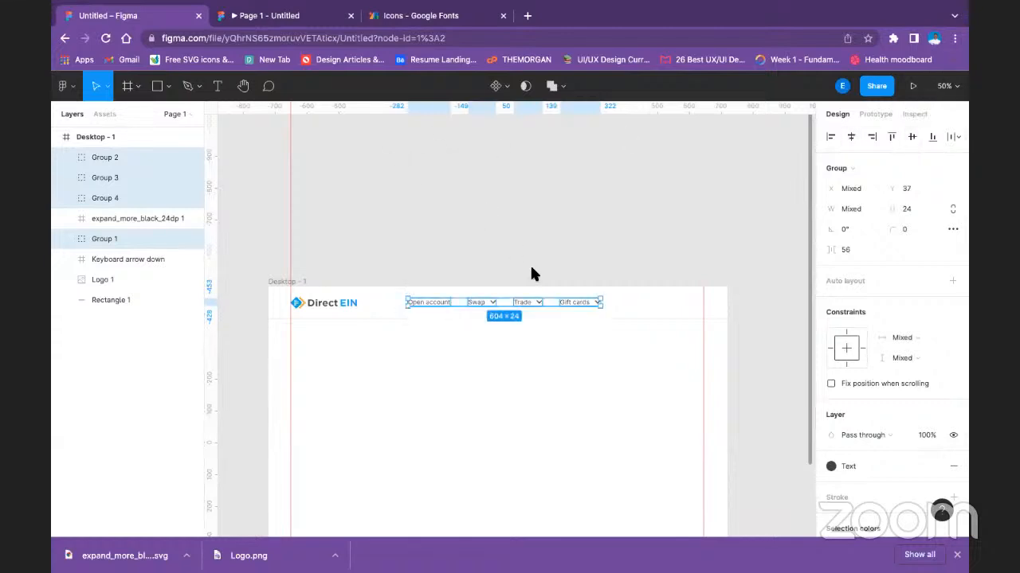
Set the layer opacity of the "Swap", "Trade" and "Gift cards" groups to 50%.
left_click(508, 263)
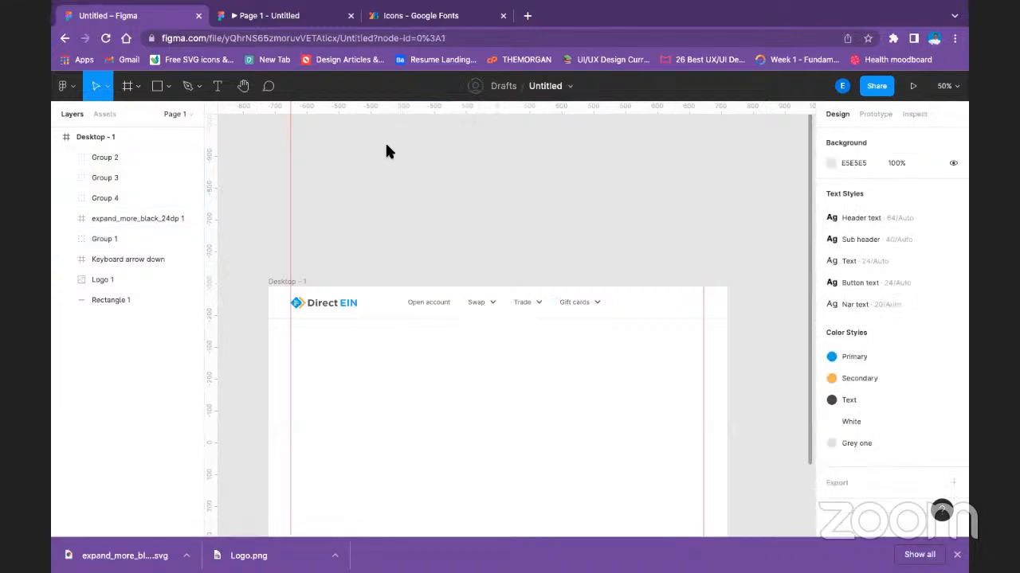
left_click(472, 308)
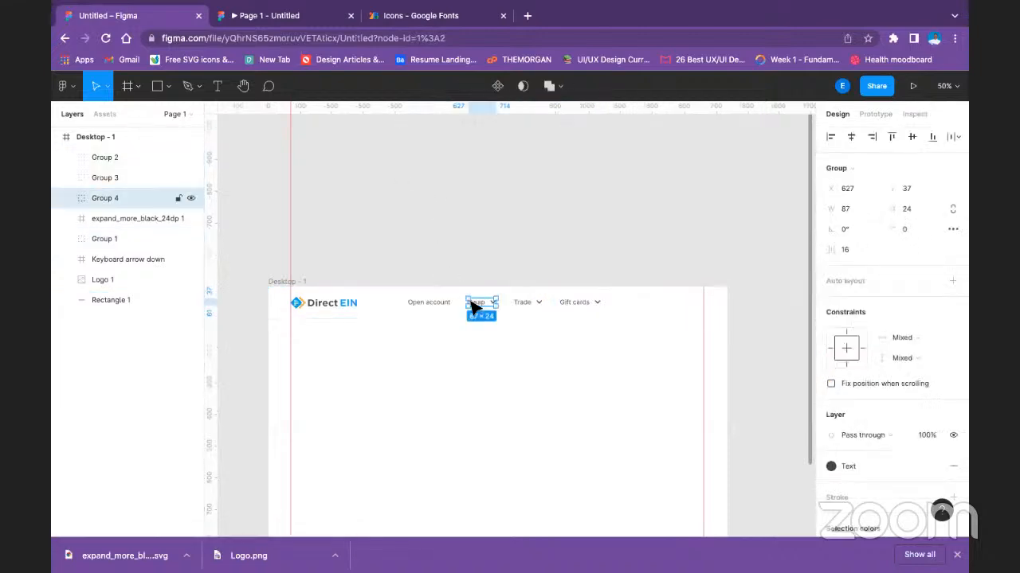
left_click(546, 305, "shift")
left_click(580, 304, "shift")
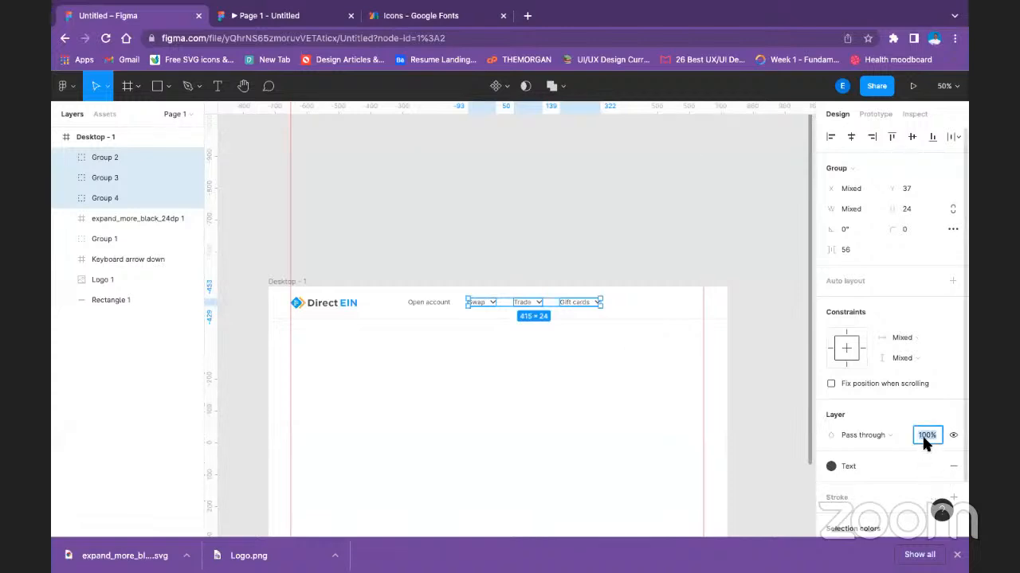
type("50")
key("Return")
left_click(530, 418)
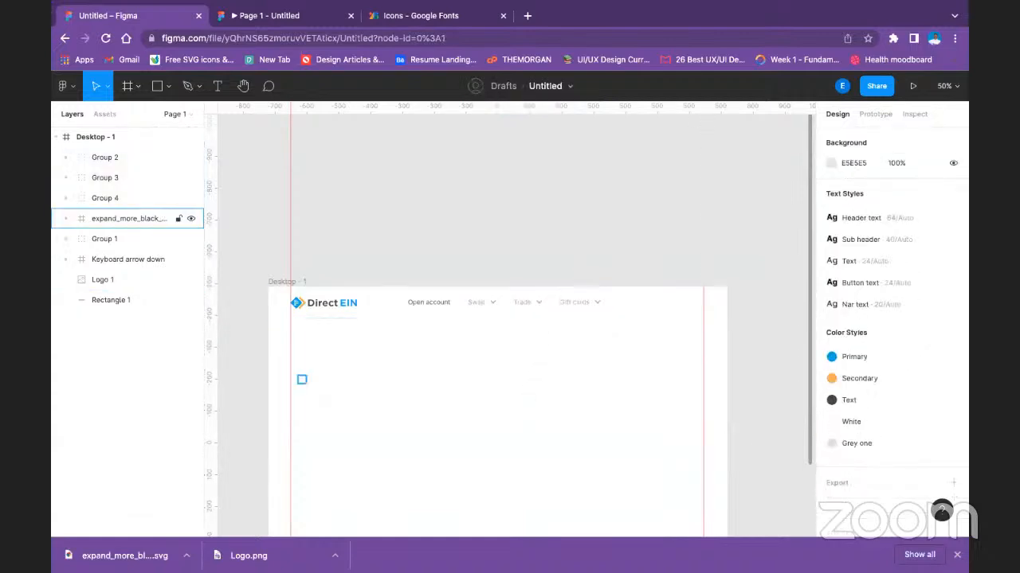
Set the layer opacity of the "Swap", "Trade" and "Gift cards" groups to 60%.
left_click(481, 304)
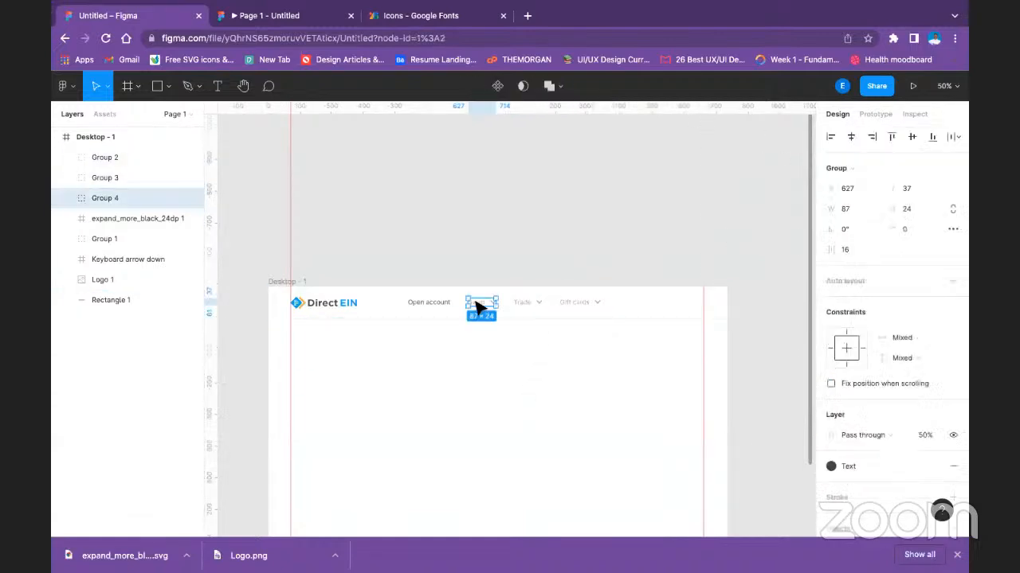
left_click(540, 307, "shift")
left_click(573, 302, "shift")
left_click(929, 436)
type("60")
key("Return")
Group the "Open account", "Swap", "Trade" and "Gift cards" items into one navigation group.
left_click(451, 308)
left_click(451, 308)
left_click(486, 307, "shift")
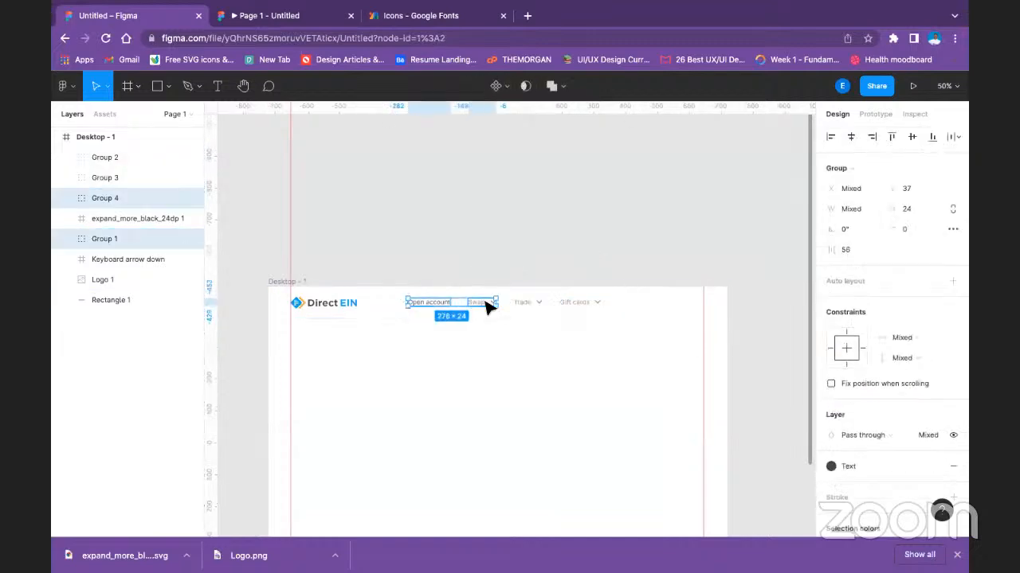
left_click(528, 304, "shift")
left_click(596, 306, "shift")
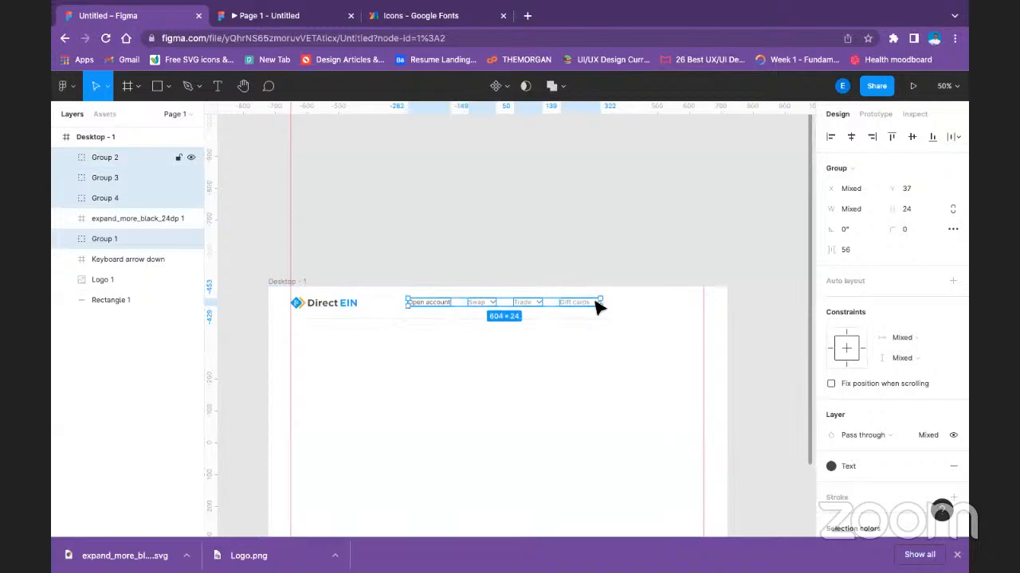
key("ctrl+g")
left_click(469, 247)
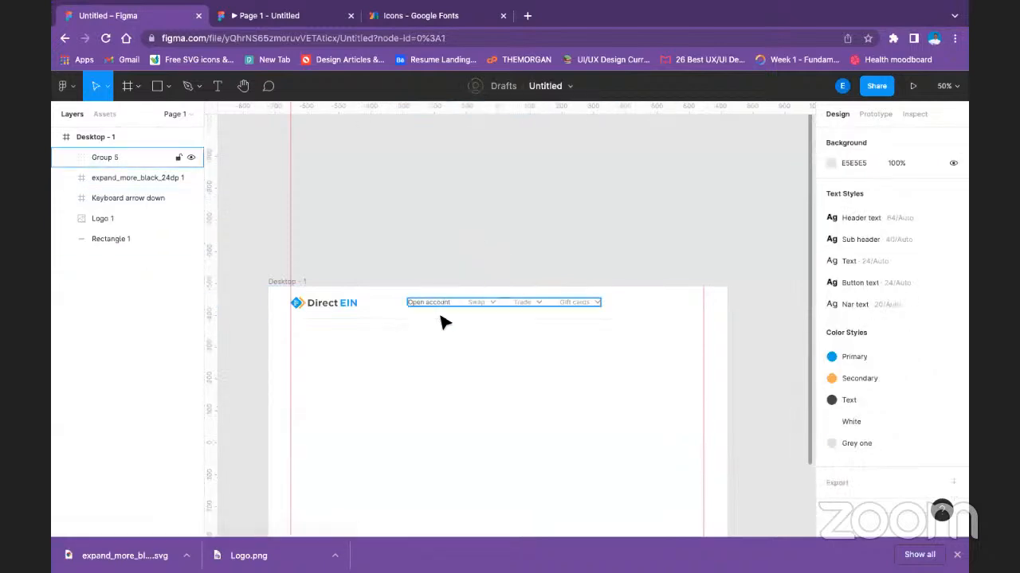
Move the navigation group closer to the logo, leaving a 100 px gap and keeping their vertical centres aligned.
left_click(448, 309)
left_click_drag(449, 309, 434, 311)
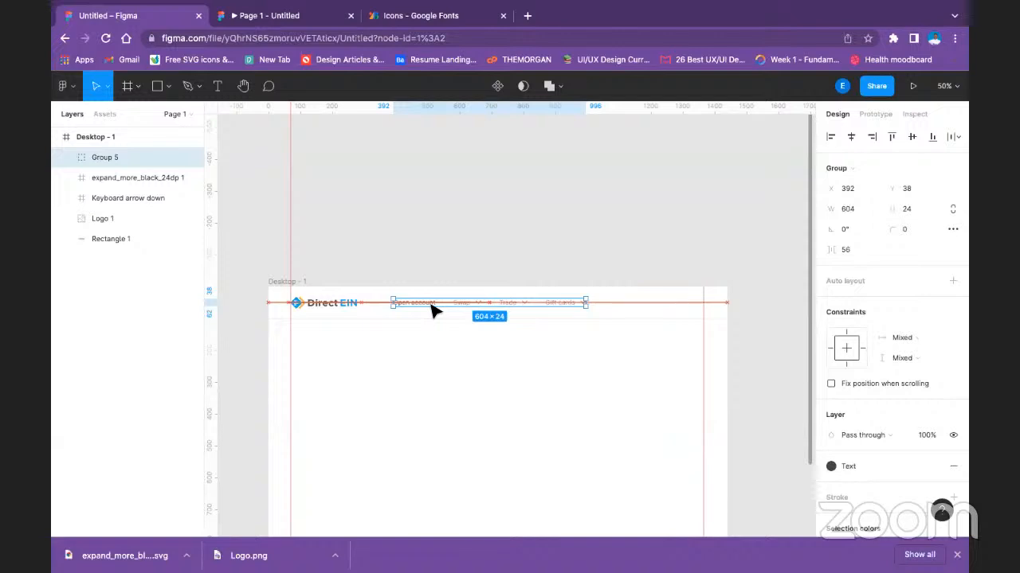
left_click(412, 246)
left_click(332, 305)
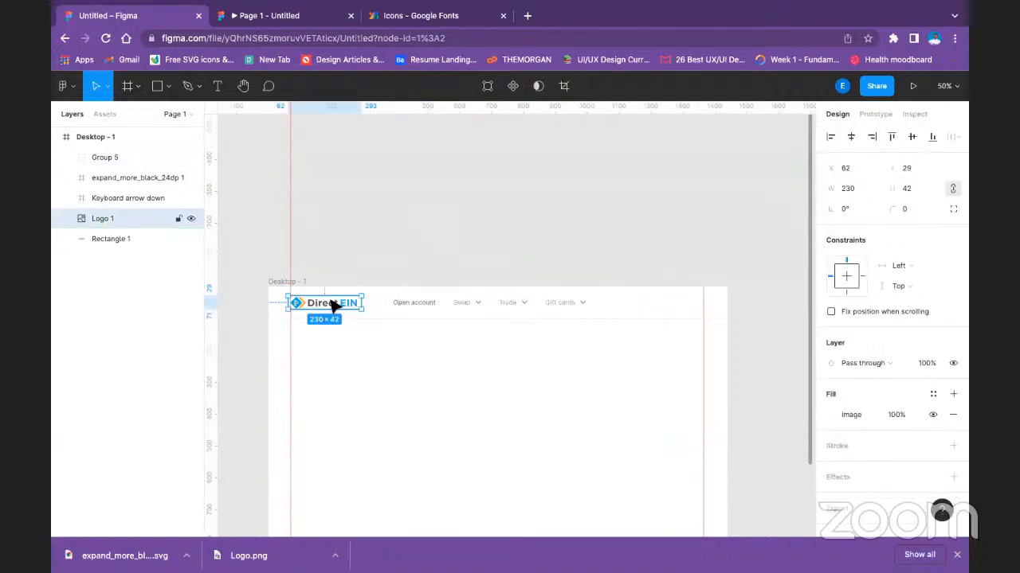
left_click(413, 307, "shift")
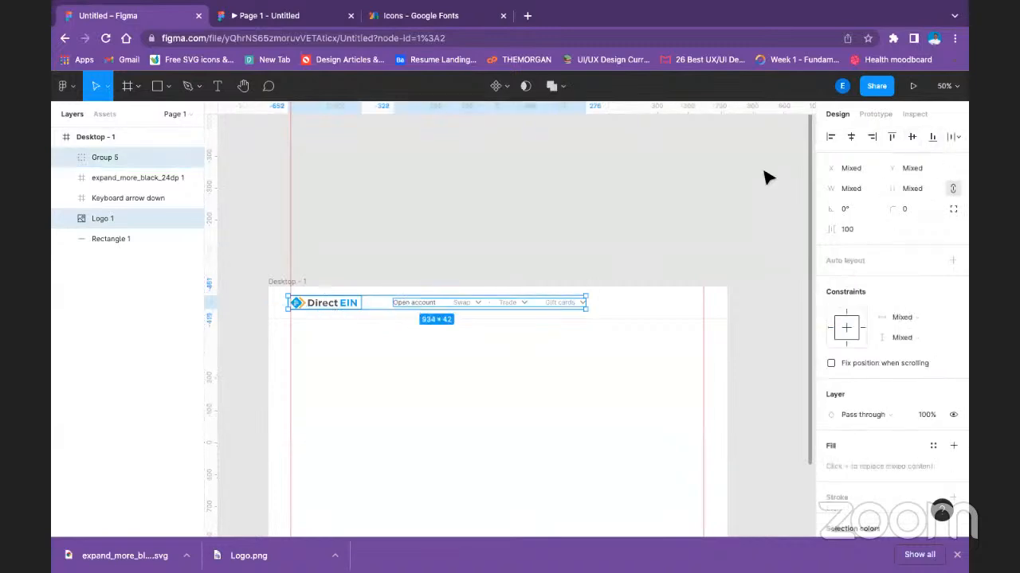
left_click(453, 243)
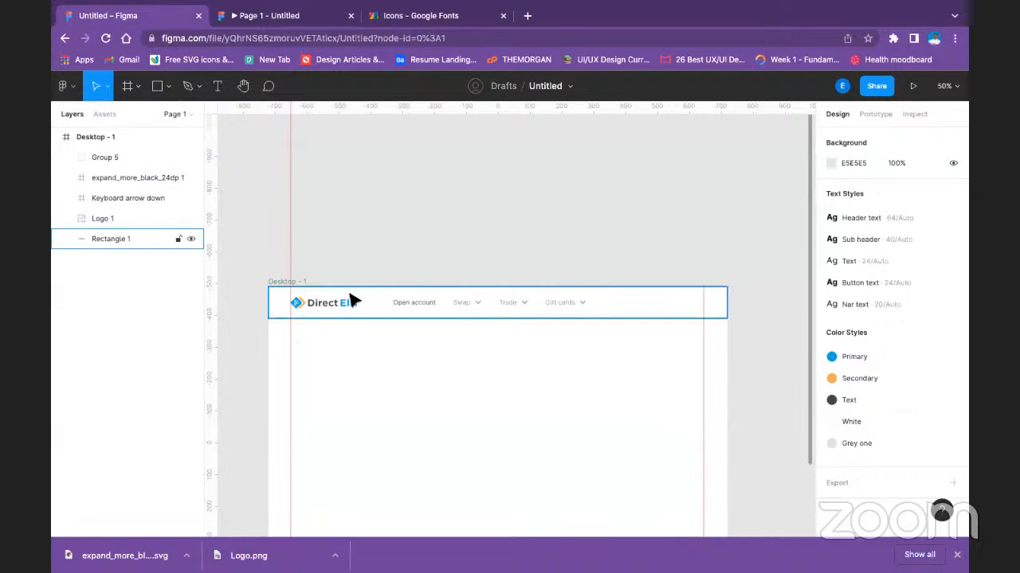
left_click(613, 275)
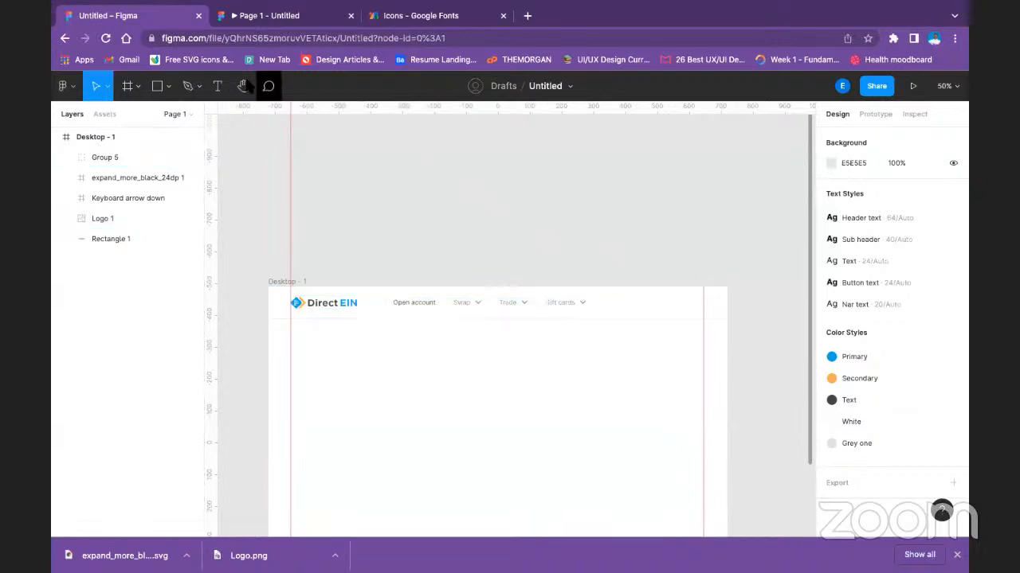
Draw a grey 223 × 60 px rectangle and place it in the header against the right margin guide.
left_click(157, 86)
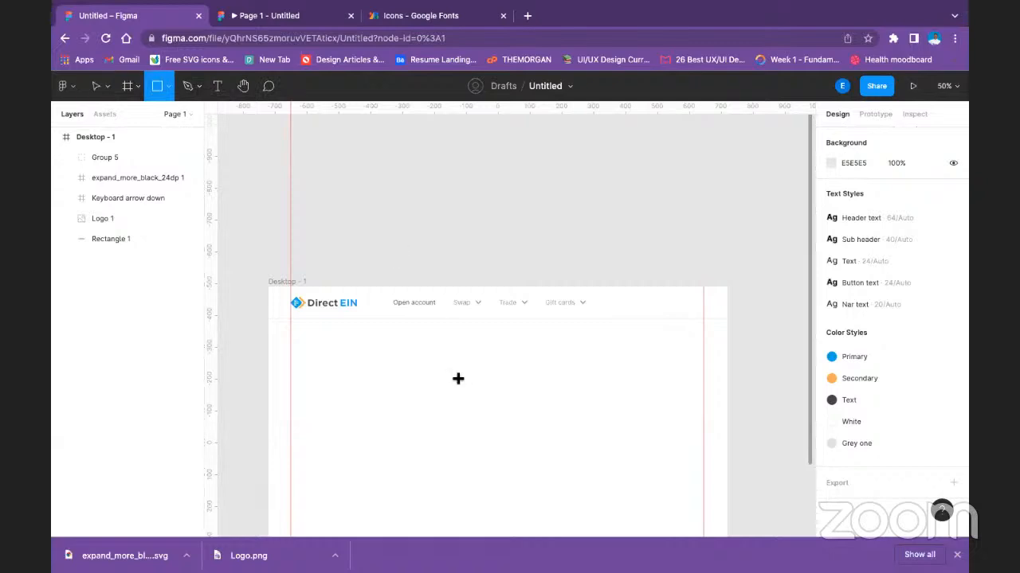
left_click_drag(458, 378, 528, 390)
left_click_drag(497, 450, 499, 404)
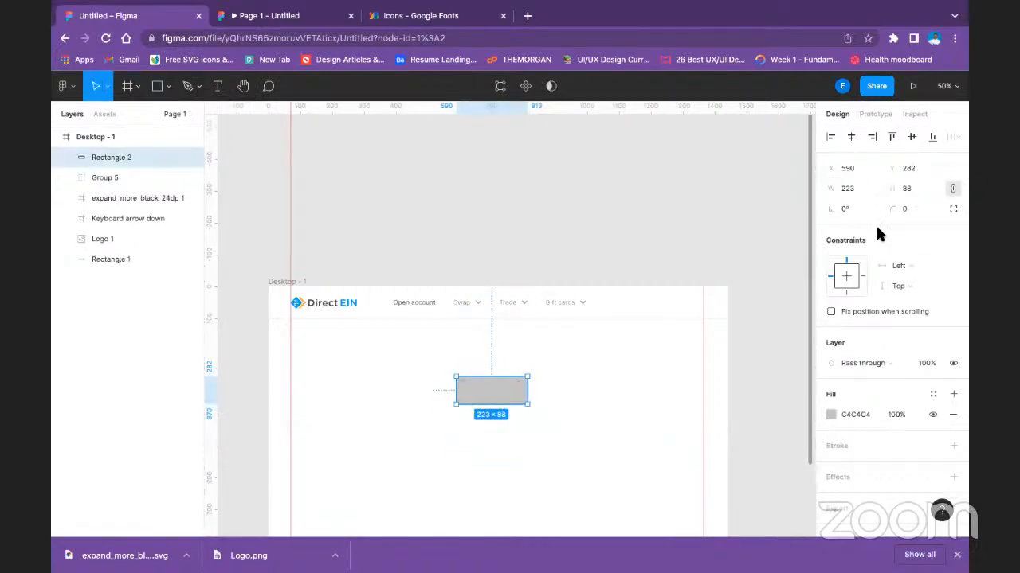
left_click(911, 188)
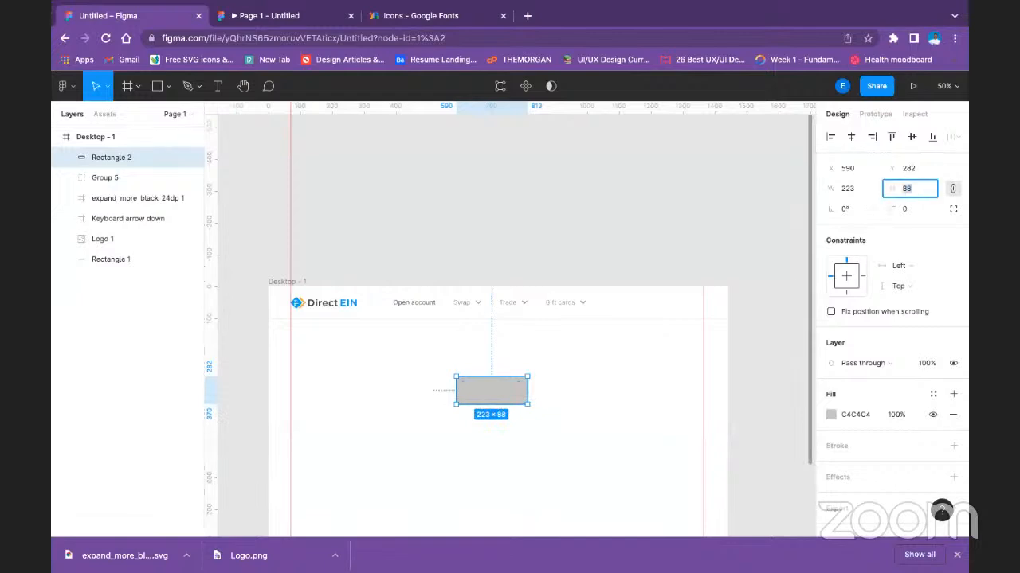
type("60")
key("Return")
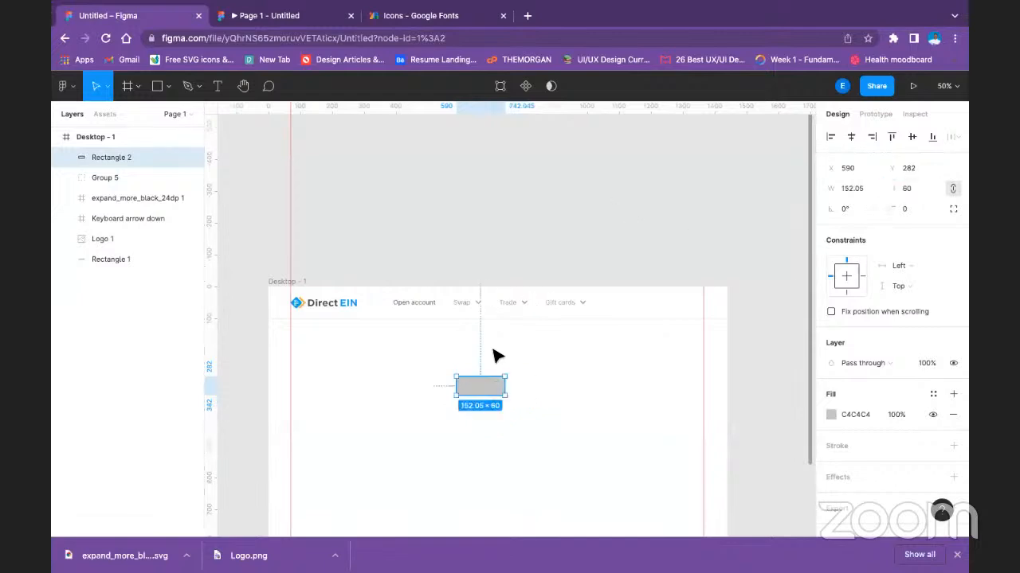
left_click_drag(508, 387, 683, 306)
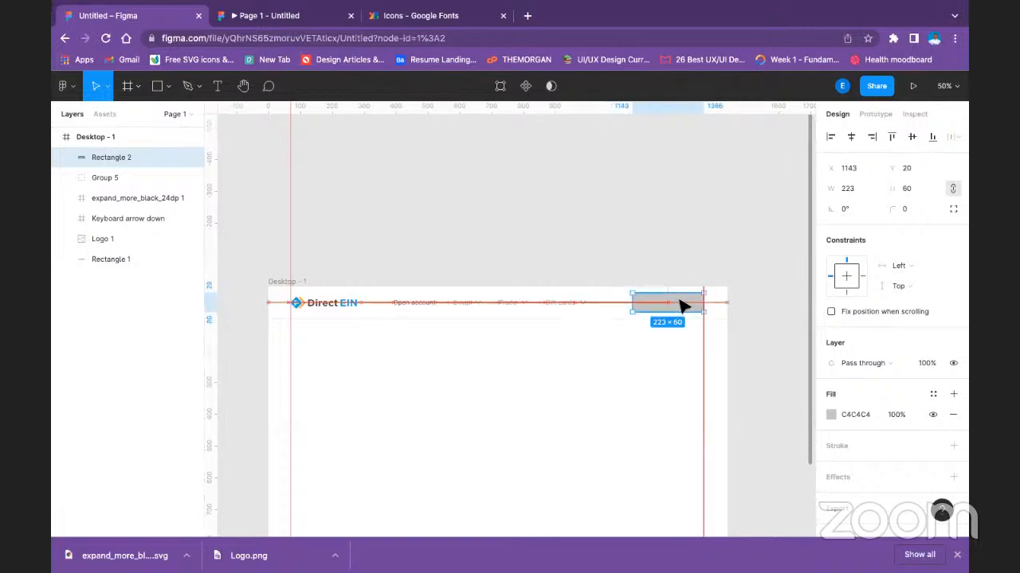
left_click(587, 394)
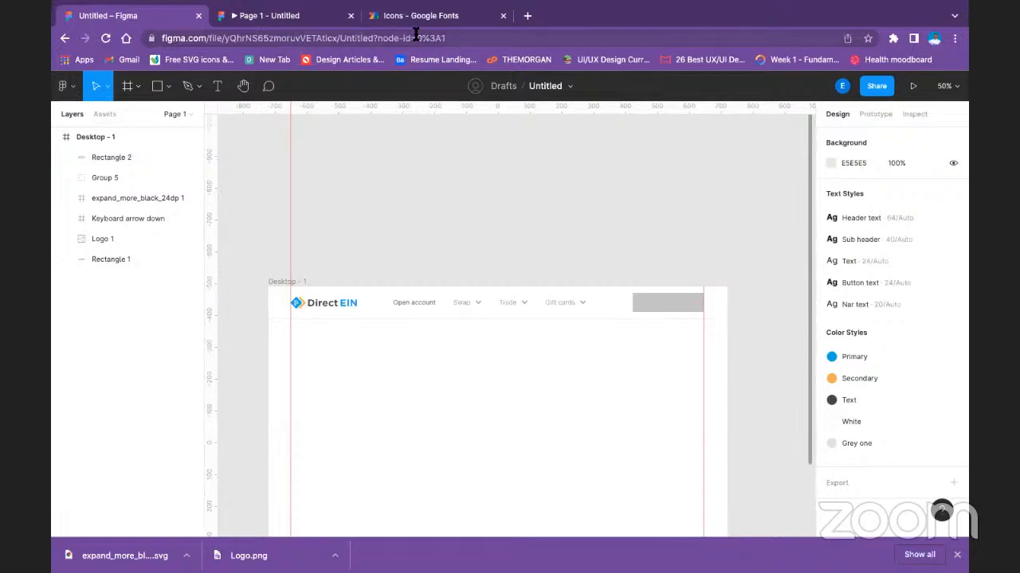
Preview the header in the prototype and delete the grey rectangle from the design.
left_click(301, 18)
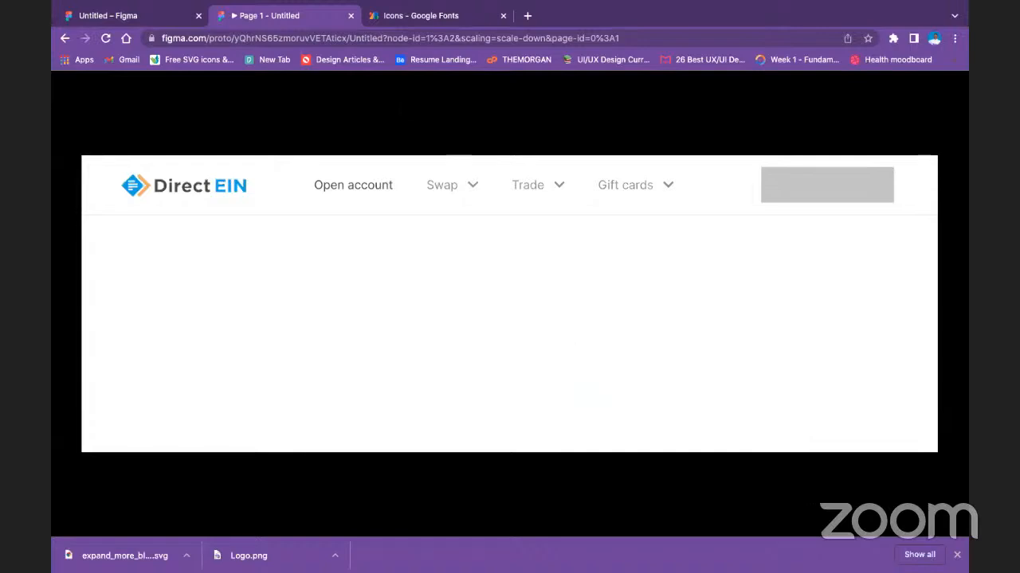
left_click(112, 44)
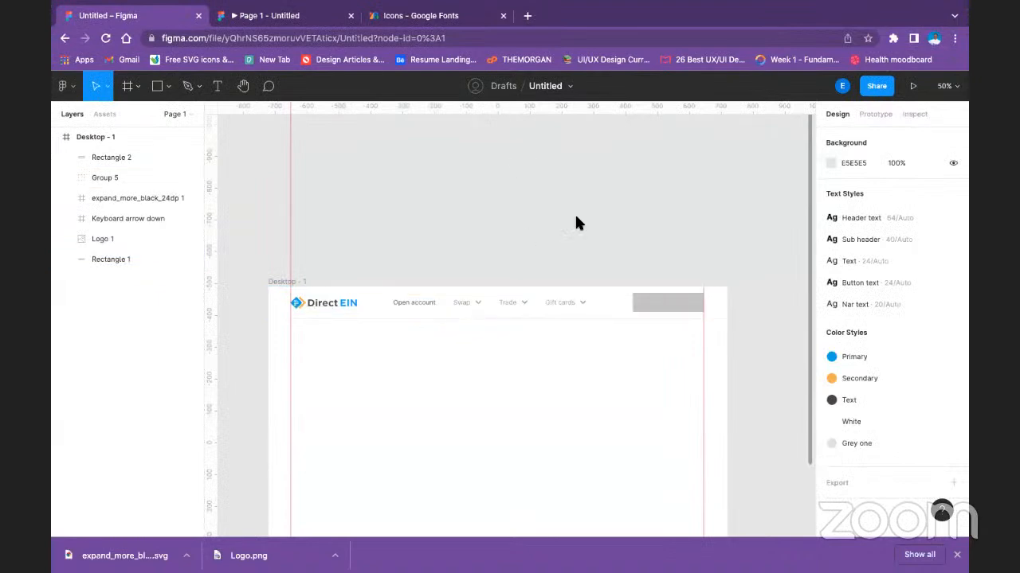
left_click(674, 301)
key("Delete")
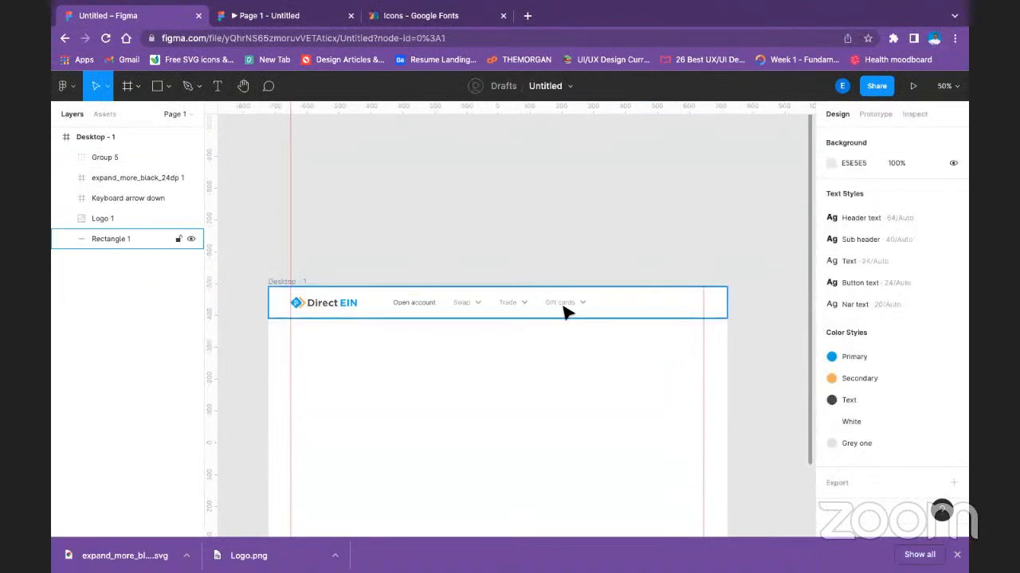
Run the Material Design Icons plugin with the header background rectangle selected.
left_click(597, 309)
right_click(614, 305)
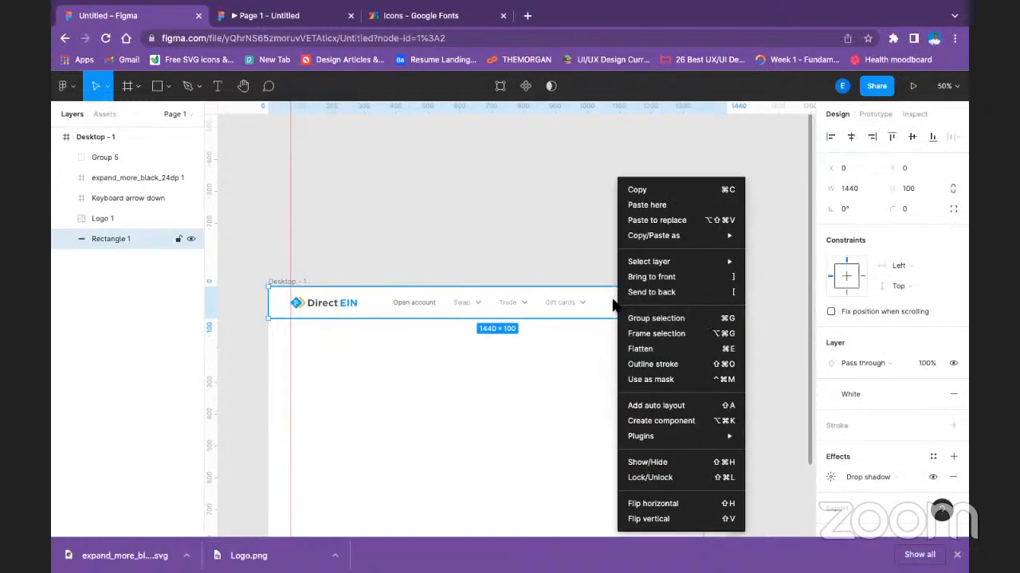
mouse_move(705, 438)
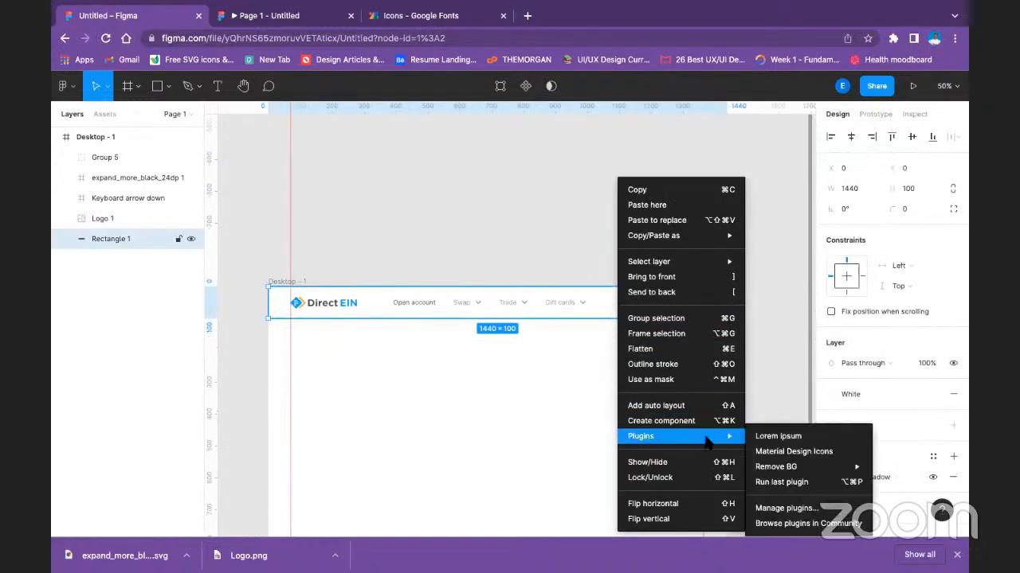
left_click(785, 452)
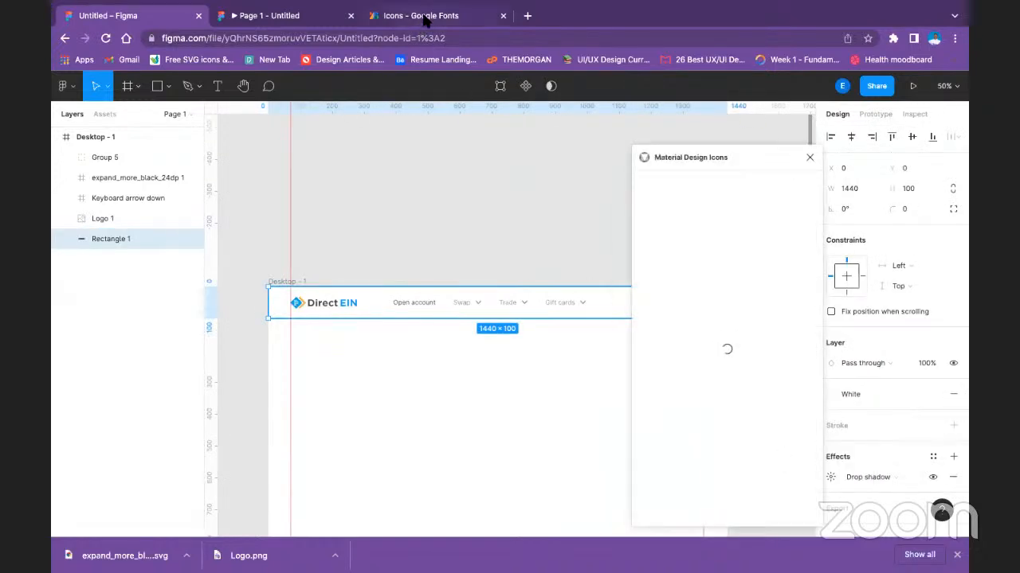
Search Google Fonts Icons for "account" and download the Account Circle icon as an SVG.
left_click(426, 16)
double_click(227, 137)
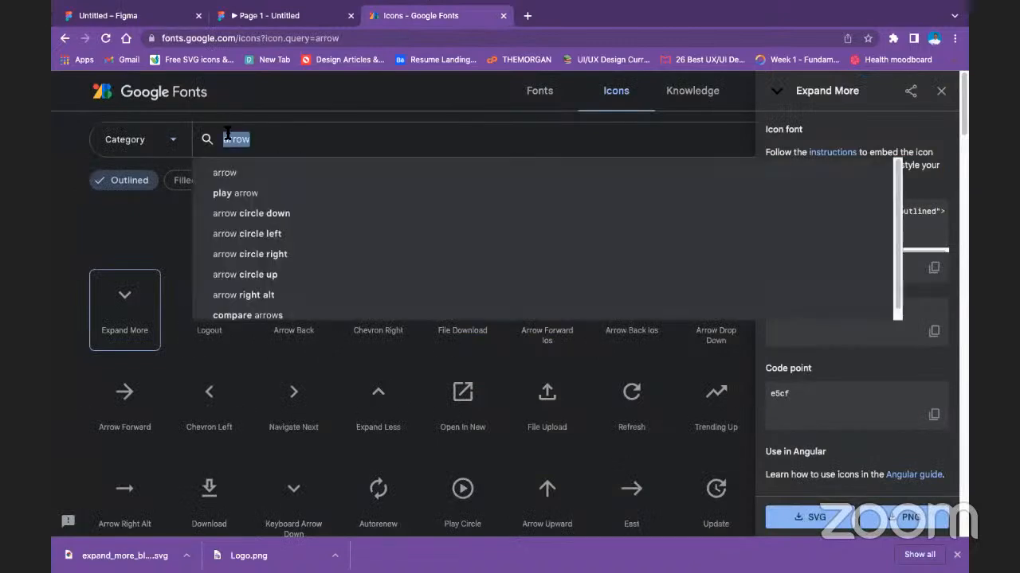
type("account")
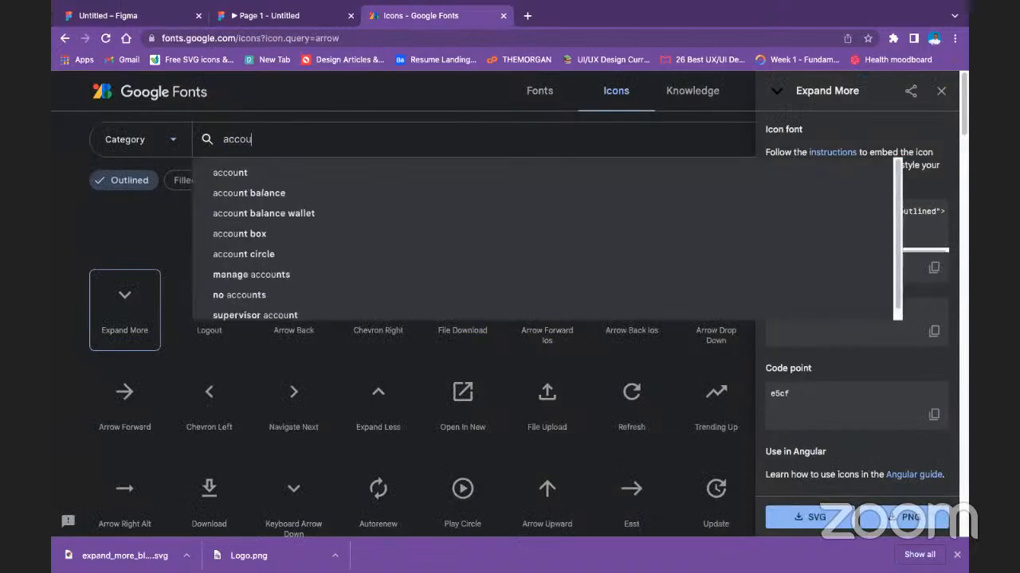
left_click(215, 172)
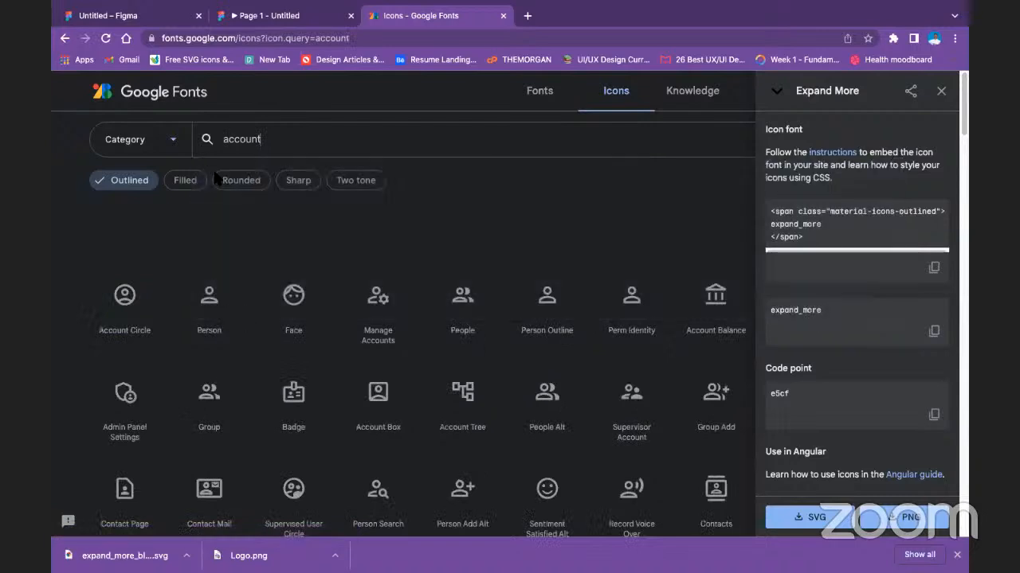
left_click(127, 307)
scroll(820, 448, "down", 3)
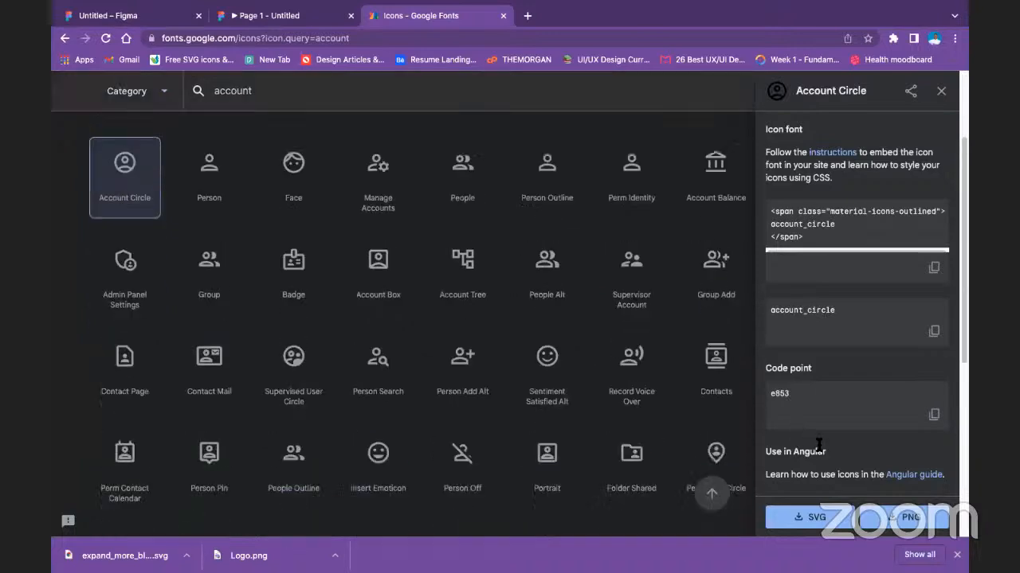
left_click(833, 516)
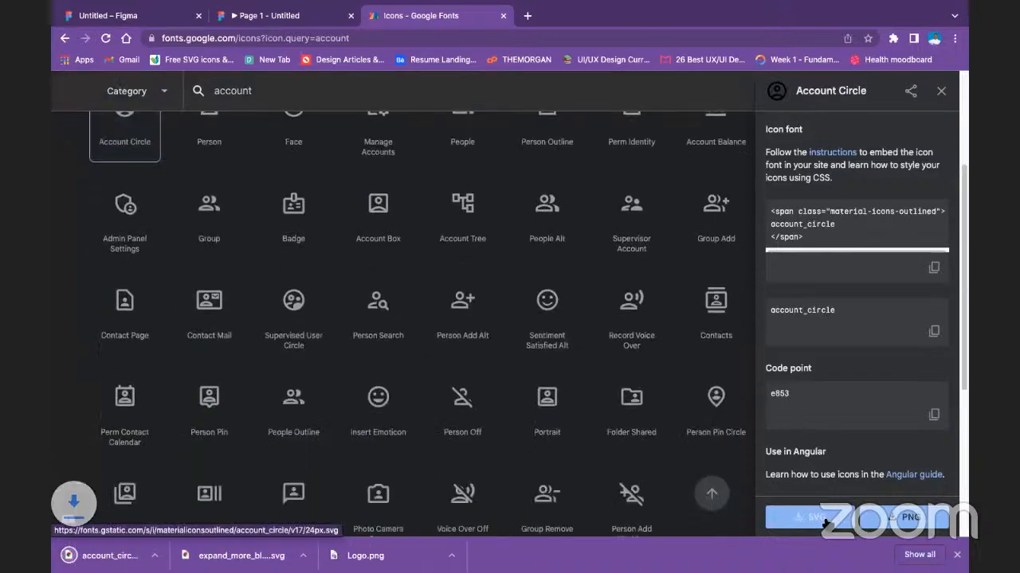
Return to the Figma design file and take the browser window out of full screen.
left_click(271, 16)
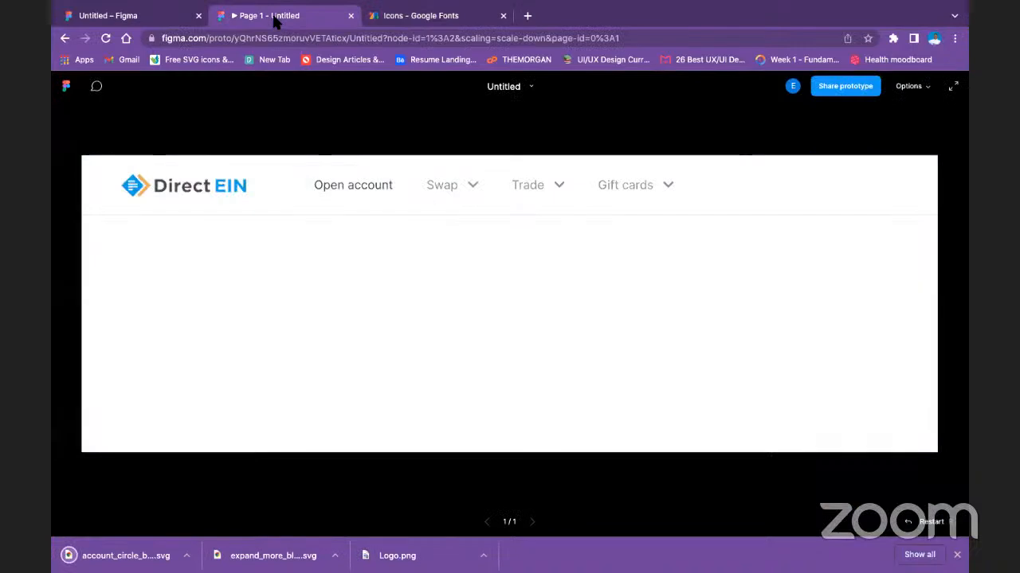
left_click(127, 16)
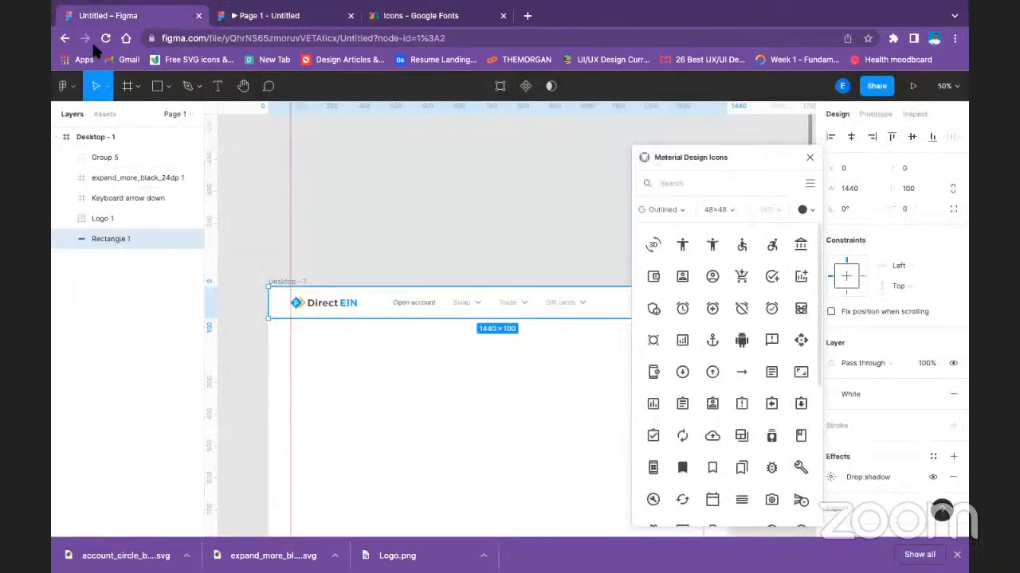
mouse_move(75, 3)
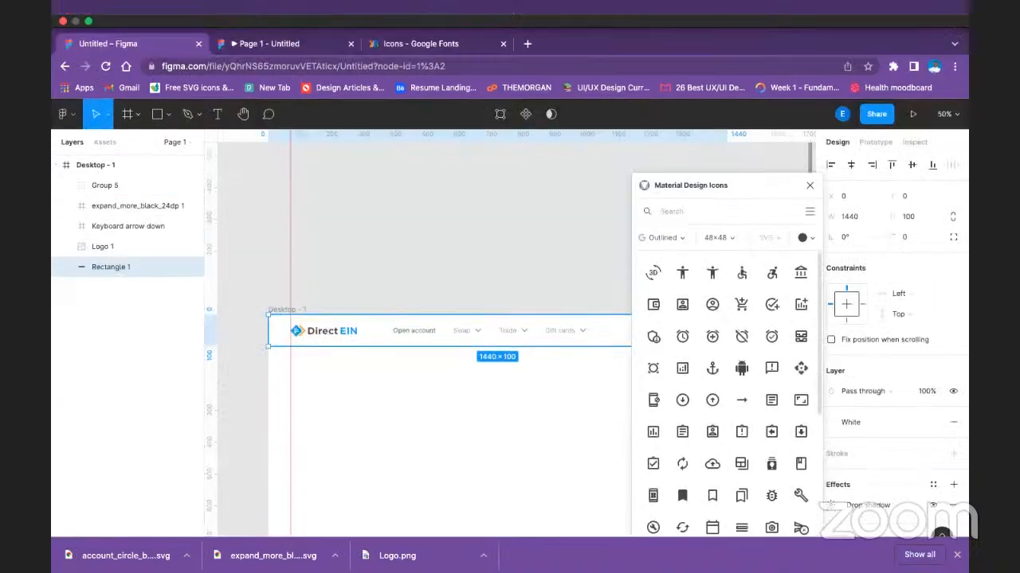
left_click(88, 21)
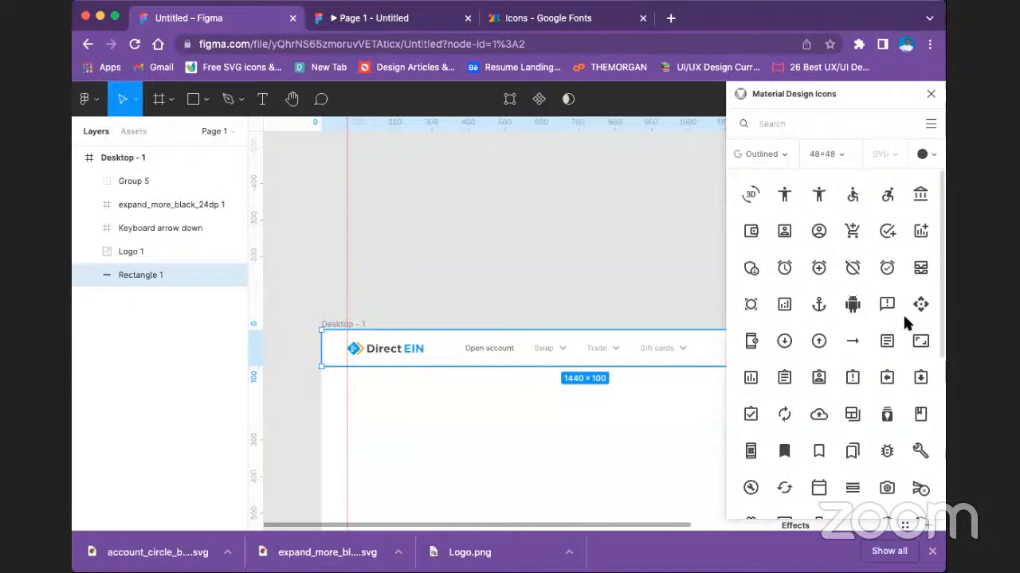
left_click_drag(349, 166, 337, 121)
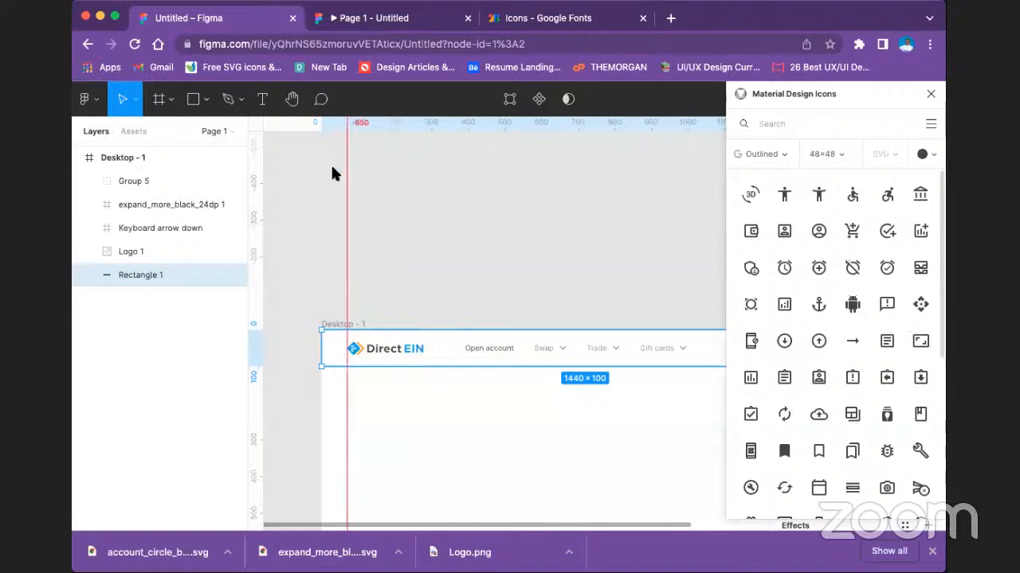
left_click_drag(332, 168, 335, 177)
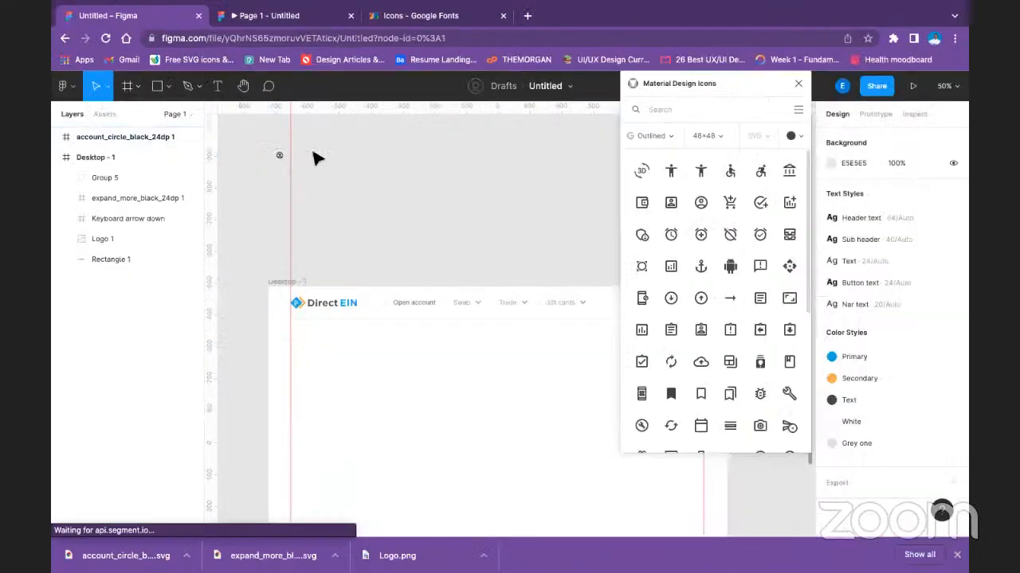
left_click(336, 180)
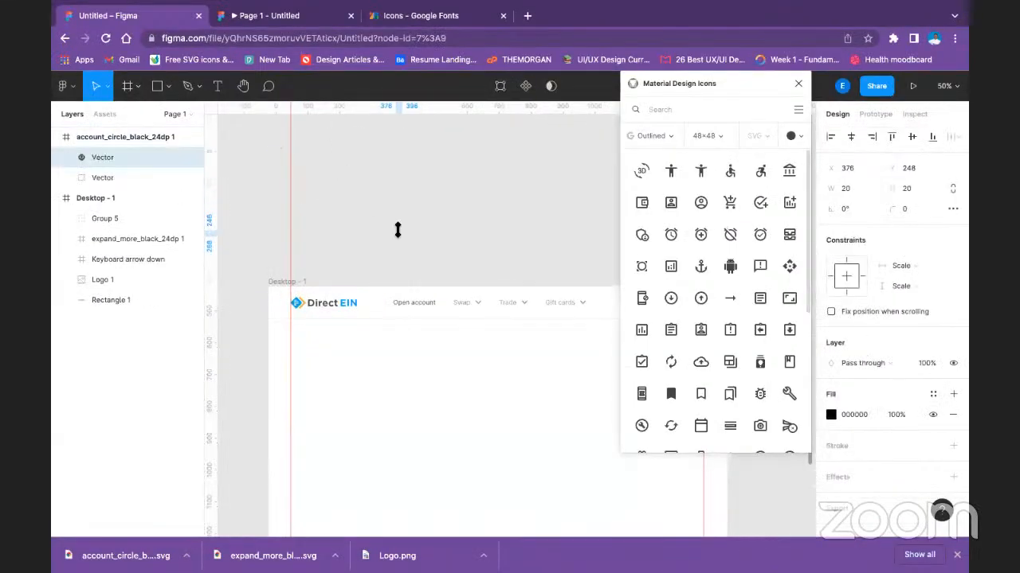
left_click(281, 153)
key("Delete")
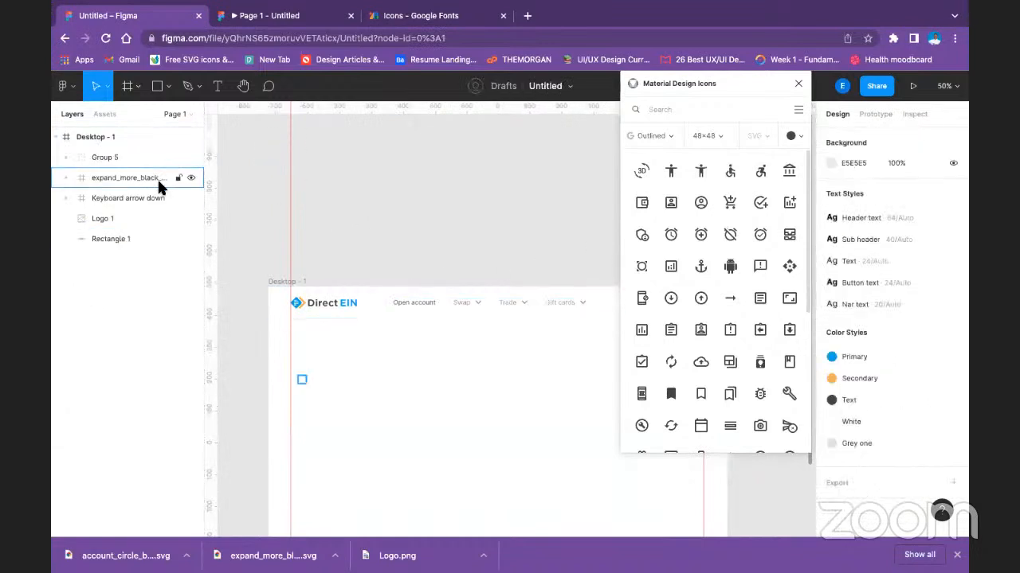
Delete the leftover expand_more_black_24dp 1 frame from Desktop - 1.
left_click(132, 183)
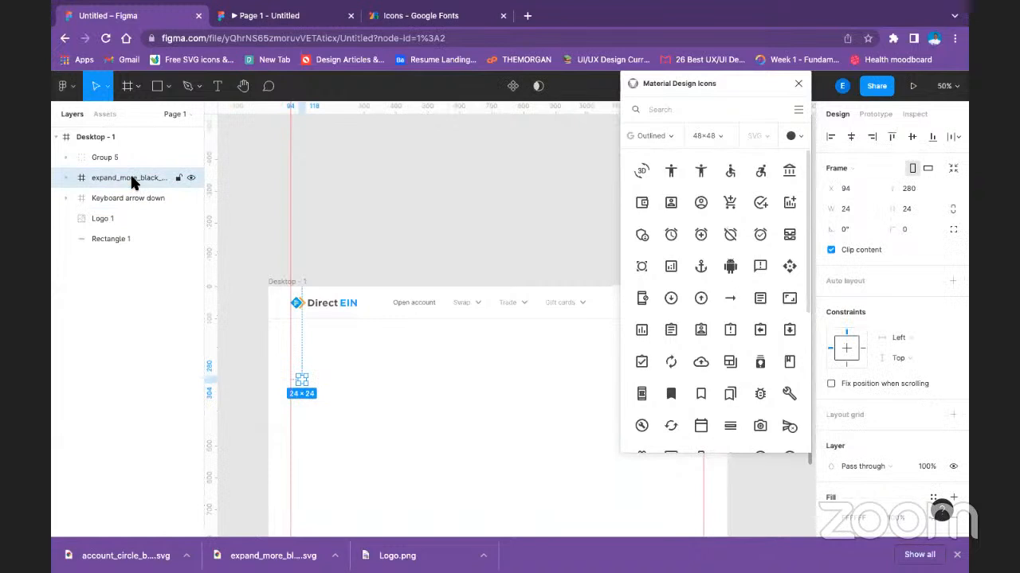
key("Delete")
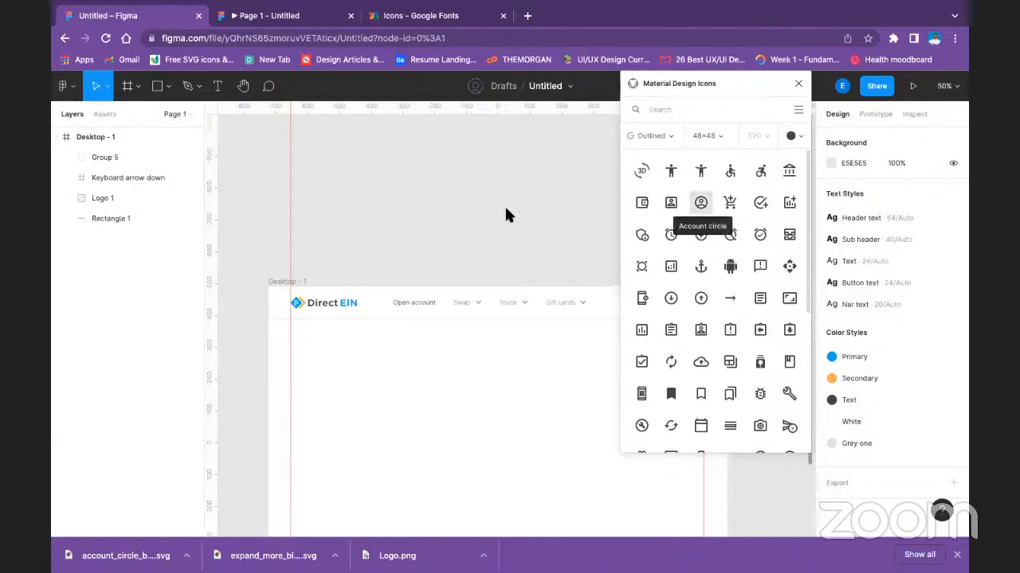
Insert the Account circle icon from the Material Design Icons plugin, keeping only its vector and deleting the leftover frame.
left_click(700, 203)
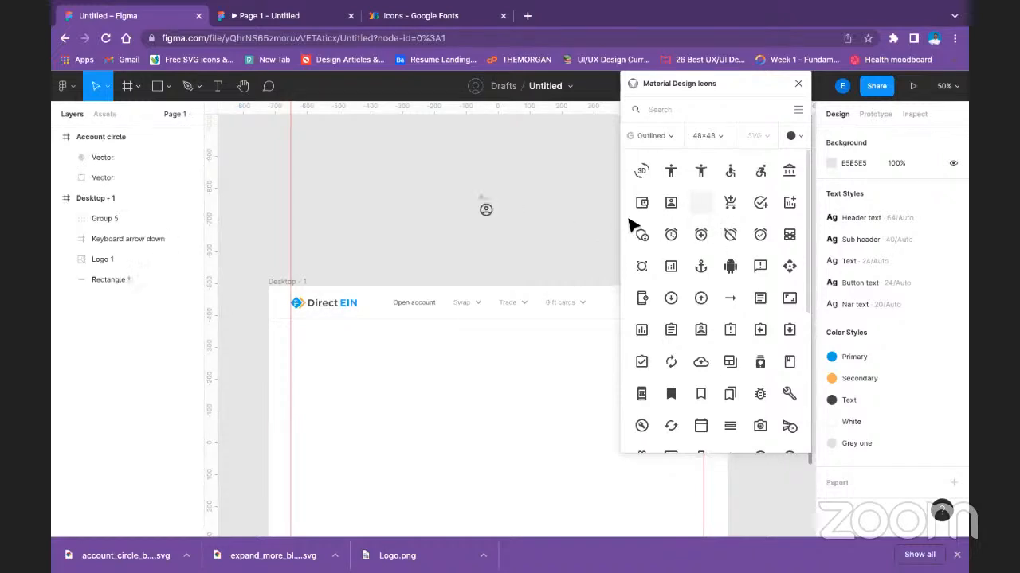
left_click_drag(485, 214, 433, 220)
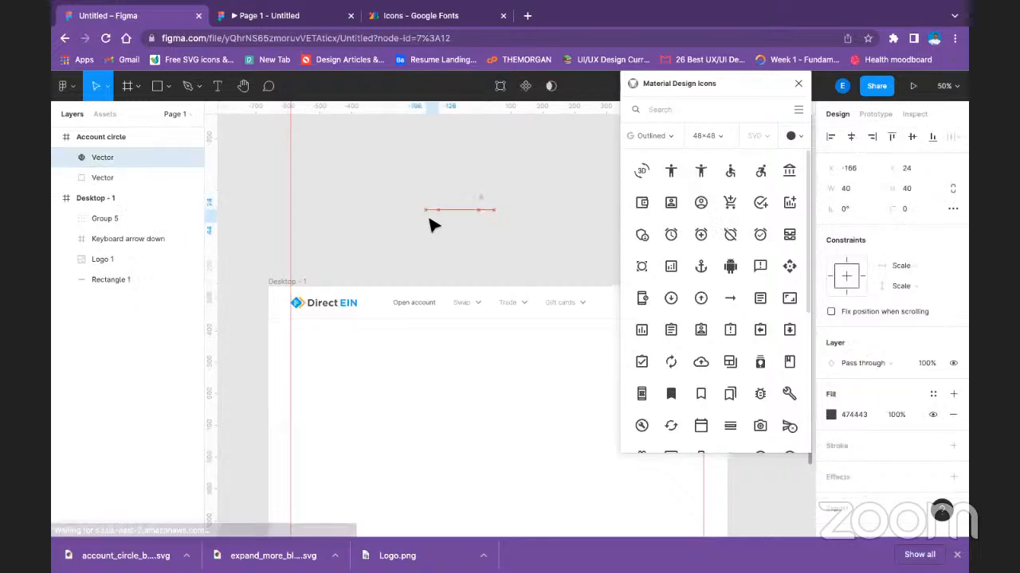
left_click(485, 205)
key("Delete")
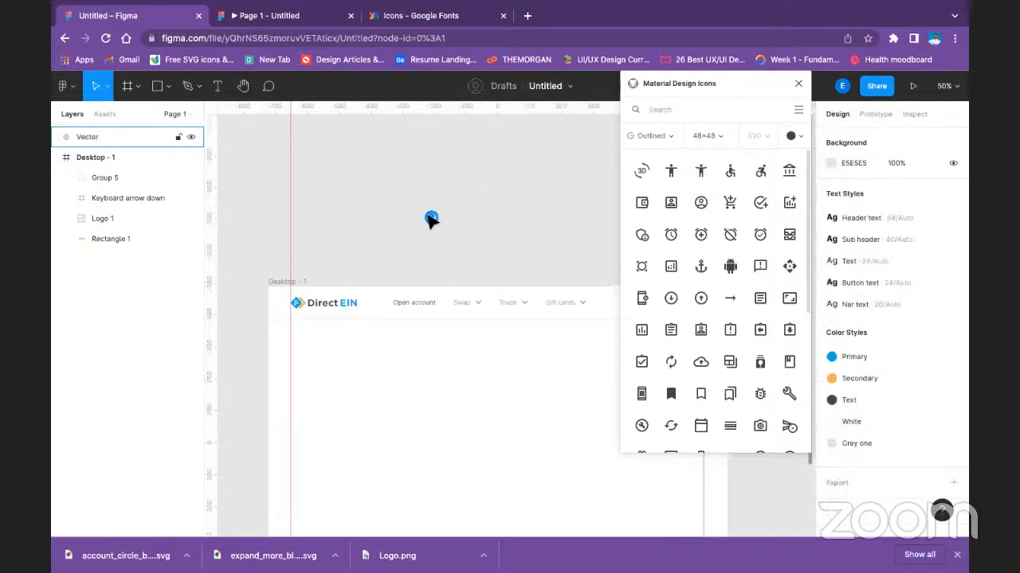
Close the icon plugin and move the account circle vector into the header, right of Gift cards, at about X 1186, Y 29.
left_click(431, 220)
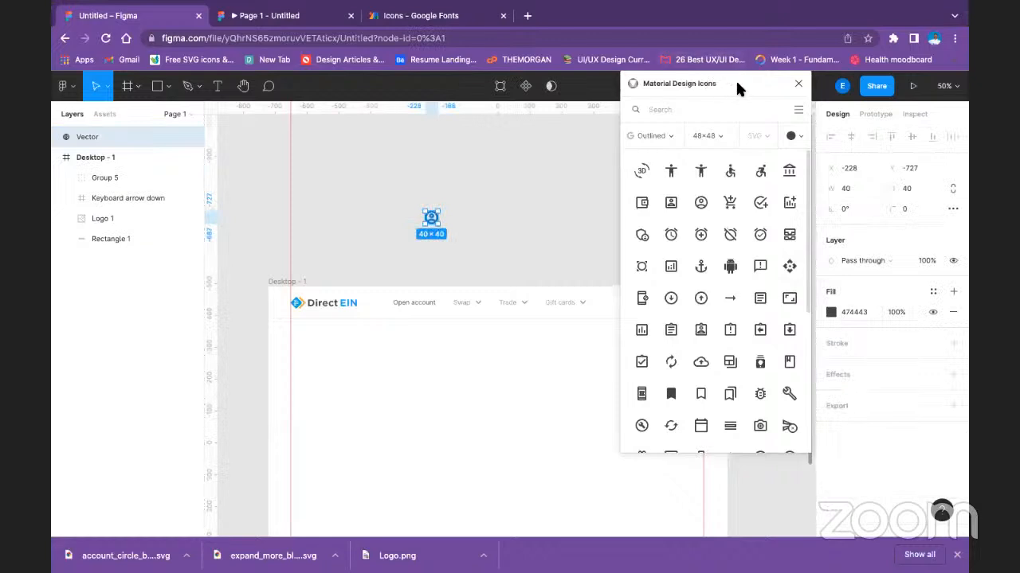
left_click(799, 82)
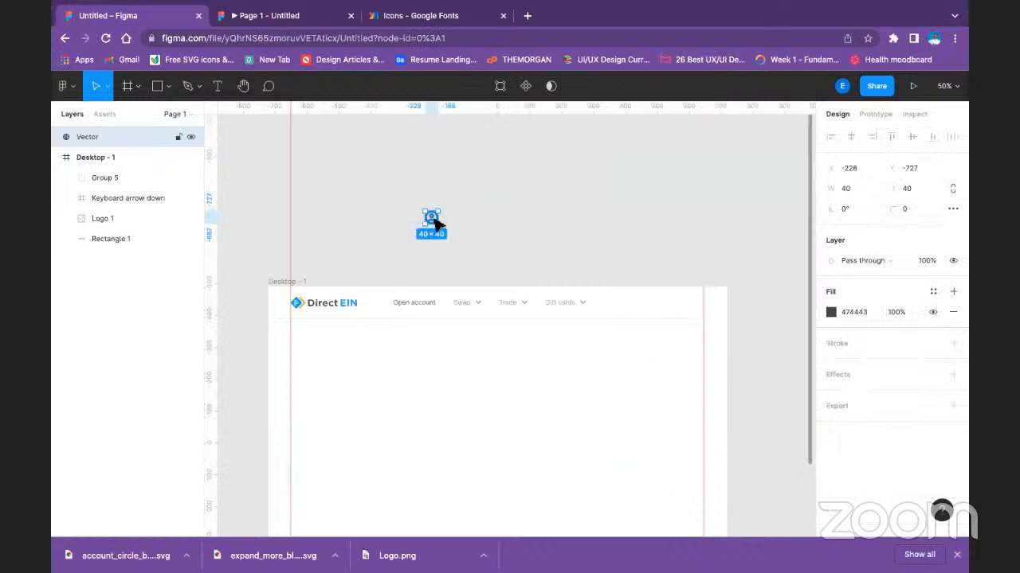
left_click_drag(576, 286, 656, 305)
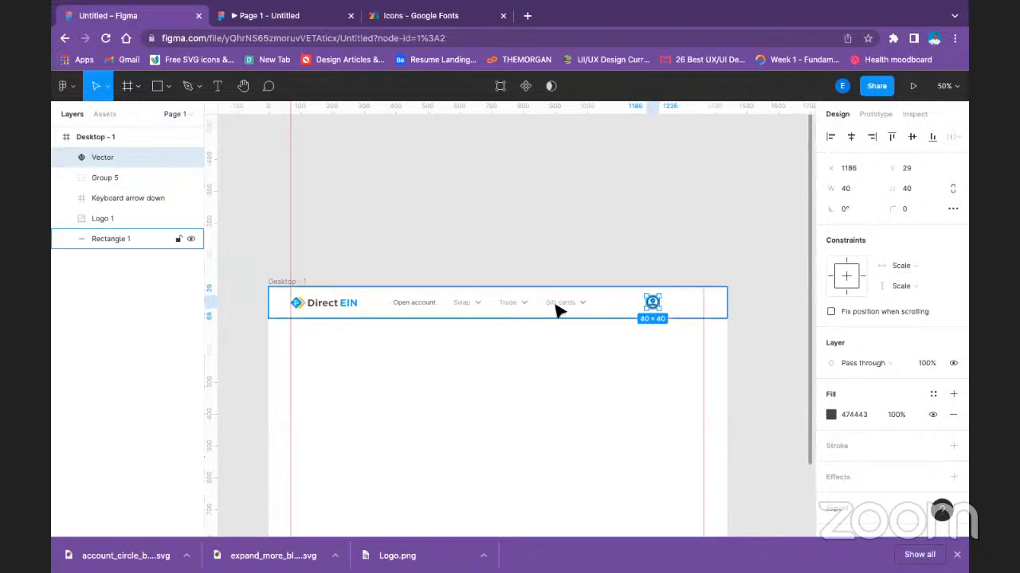
Duplicate the Gift cards dropdown arrow and place the copy just right of the account icon.
double_click(580, 305)
double_click(581, 305)
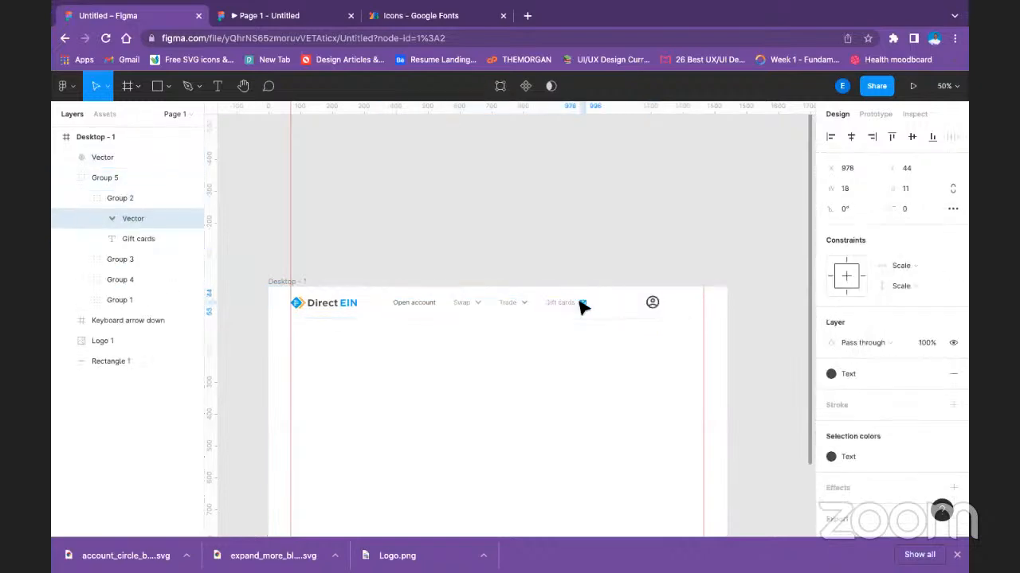
left_click_drag(580, 303, 667, 306)
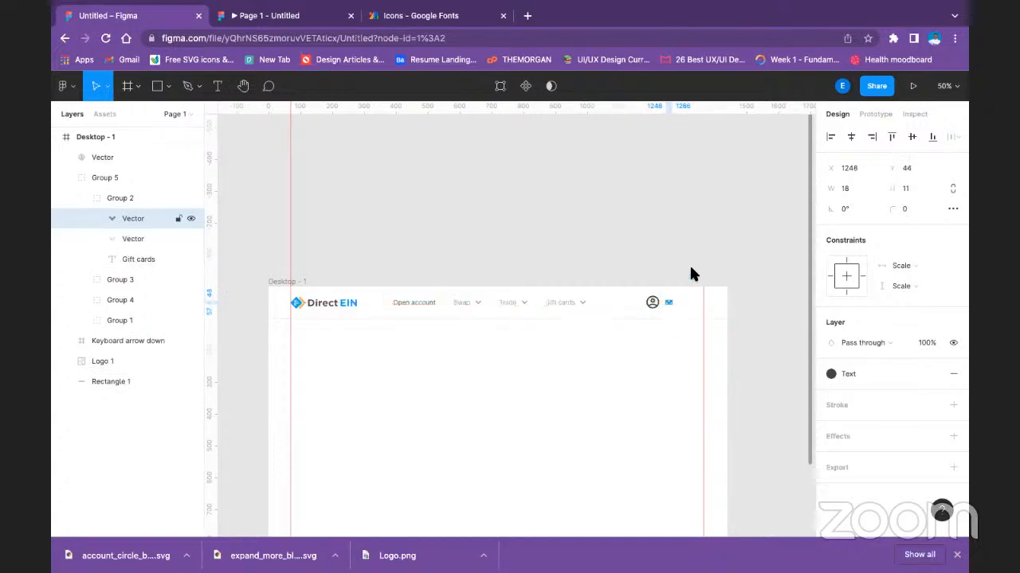
Try to nudge the copied dropdown arrow closer to the account icon, to X 1232.
left_click(691, 268)
left_click(669, 305)
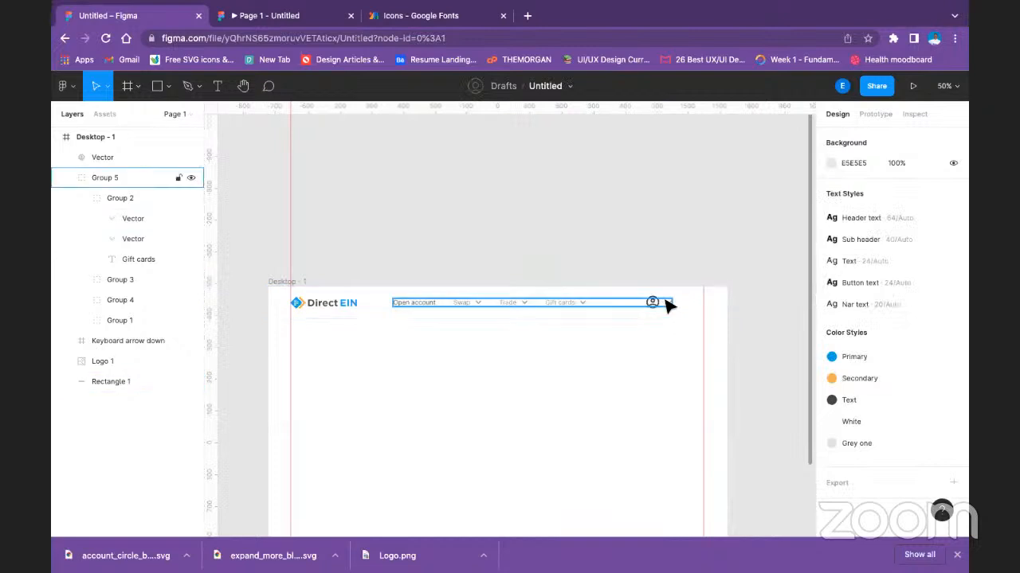
double_click(669, 306)
double_click(669, 305)
double_click(669, 306)
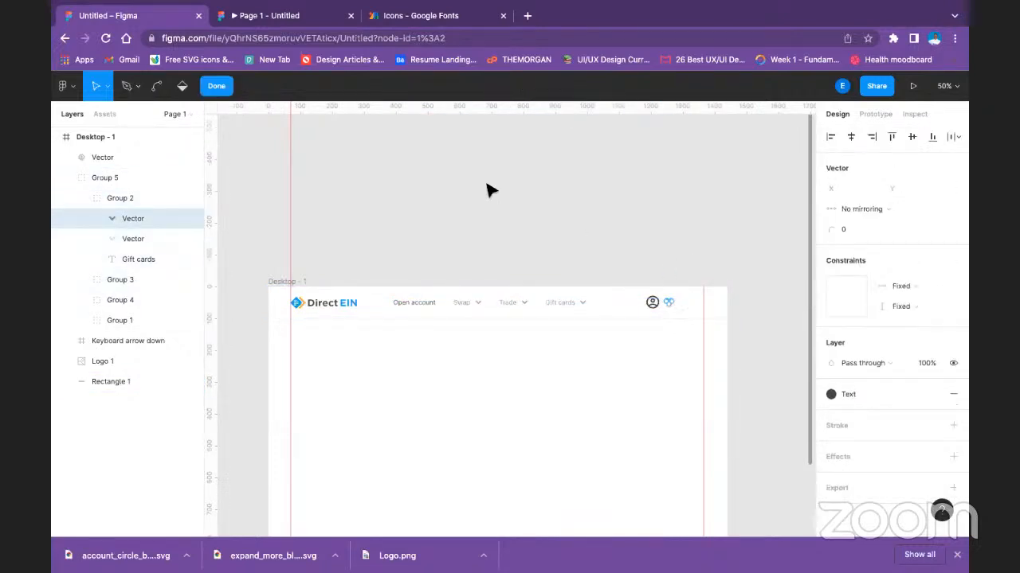
left_click(215, 86)
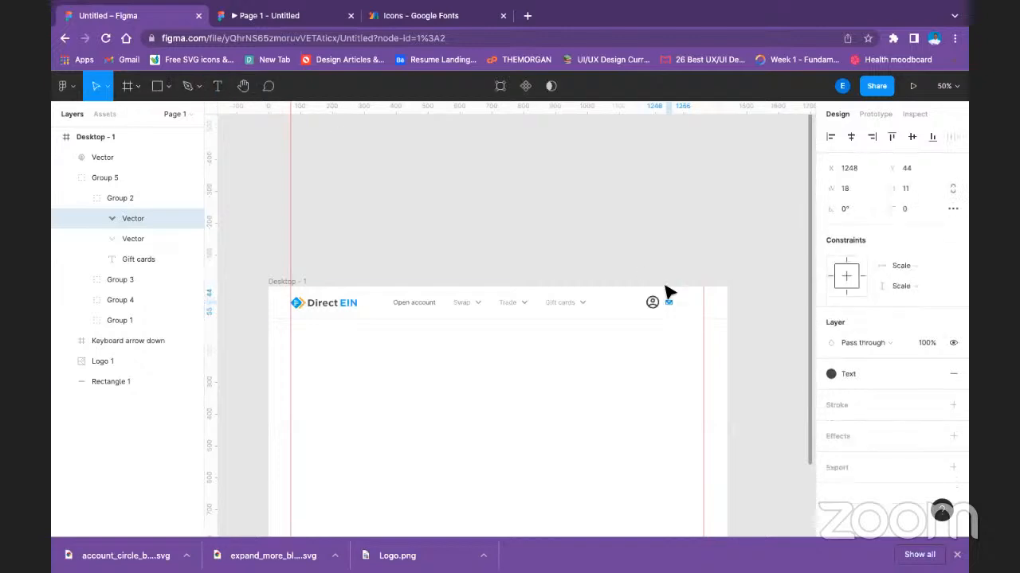
key("shift+Left")
key("shift+Left")
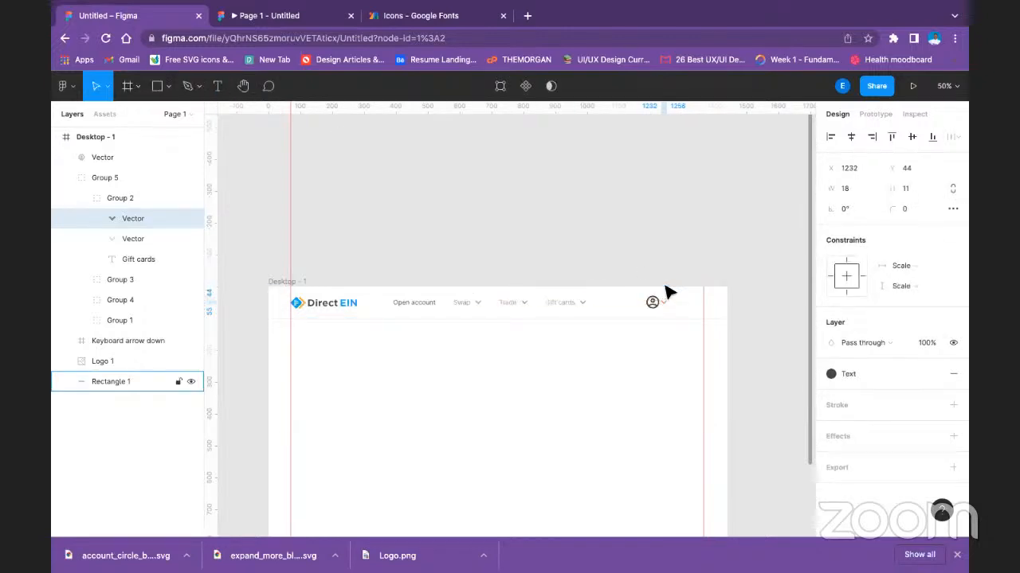
left_click(672, 273)
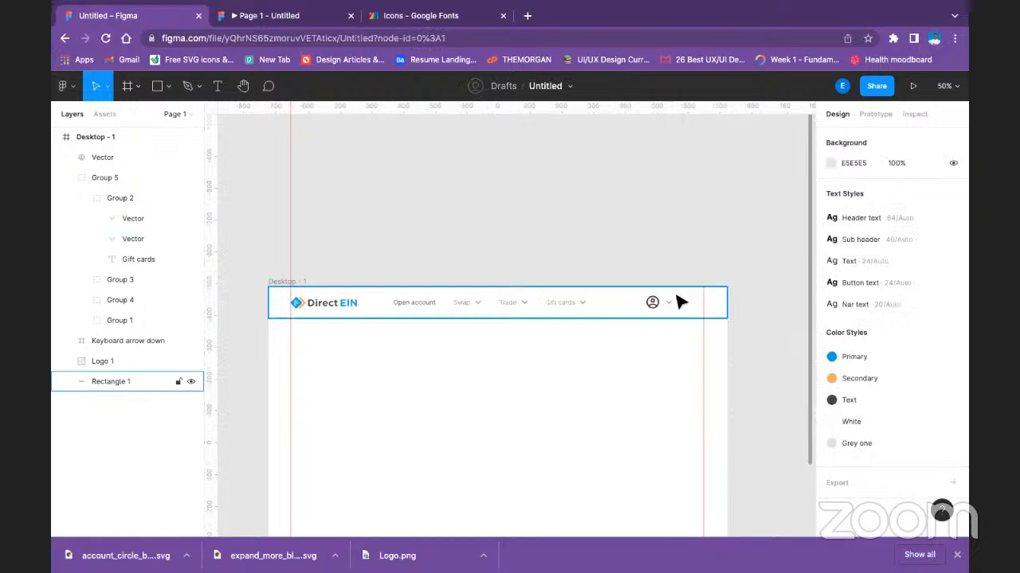
Reselect the copied dropdown arrow inside its group and shift it slightly closer to the account icon.
left_click(672, 305)
left_click(671, 307)
left_click(671, 307)
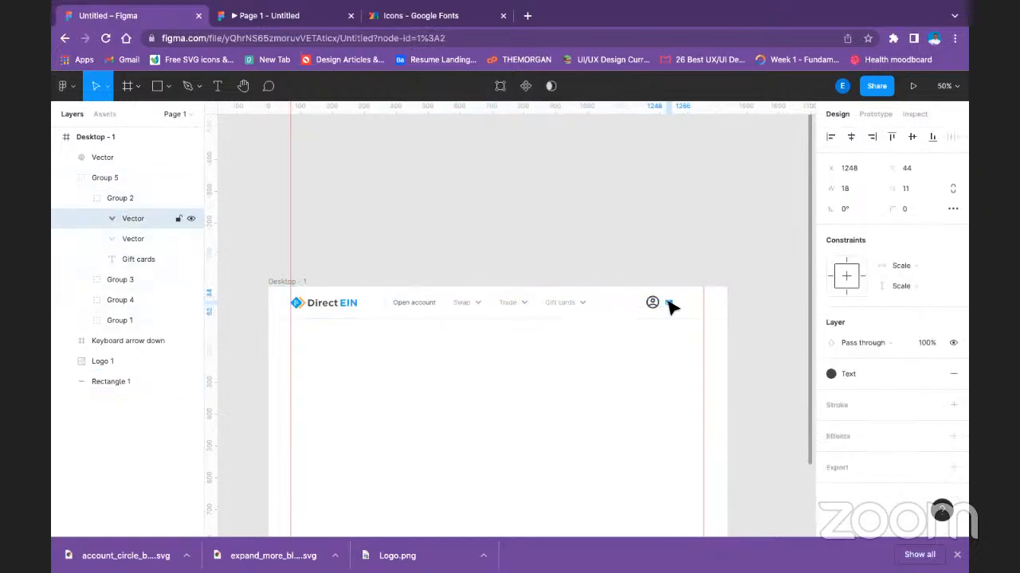
left_click_drag(671, 306, 668, 306)
left_click(691, 273)
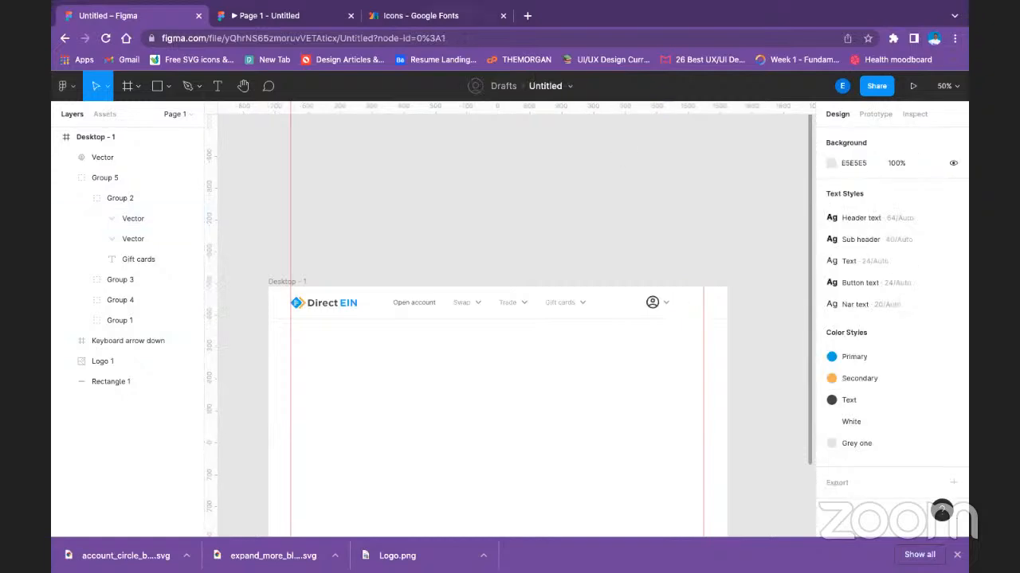
Preview the header in the prototype and shrink the account icon to 26 × 26.
left_click(325, 16)
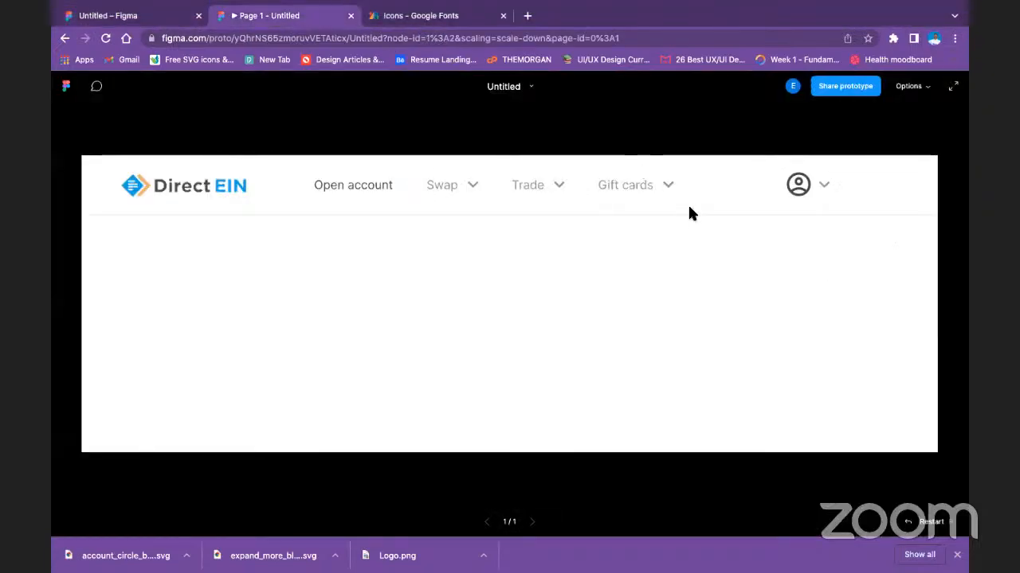
left_click(148, 16)
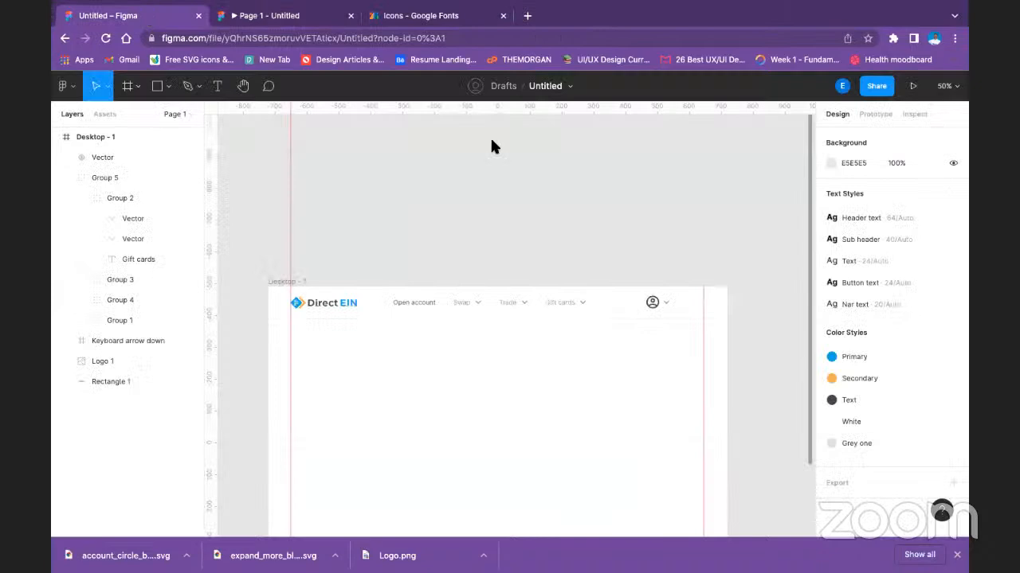
left_click(649, 307)
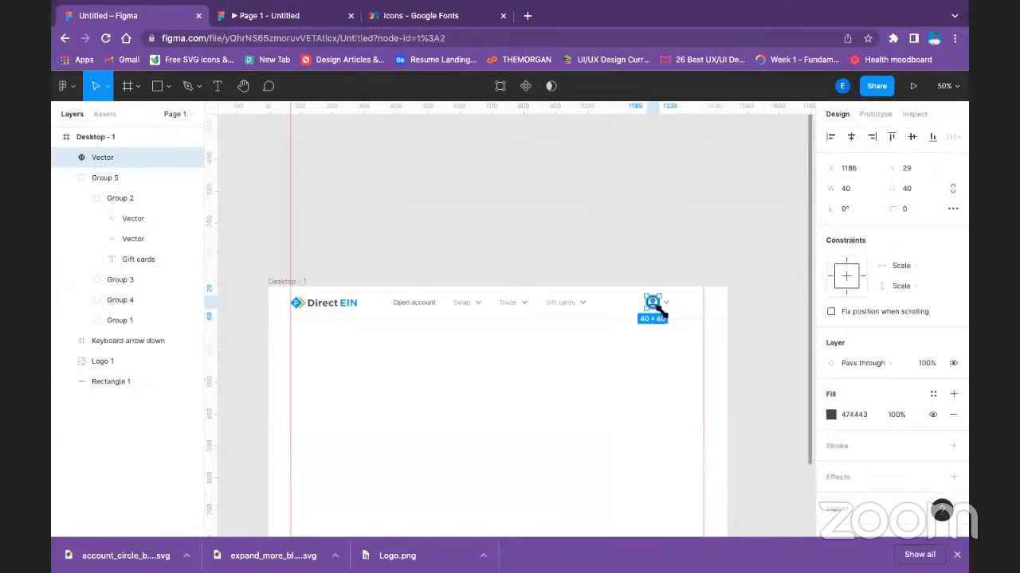
left_click_drag(656, 311, 653, 308)
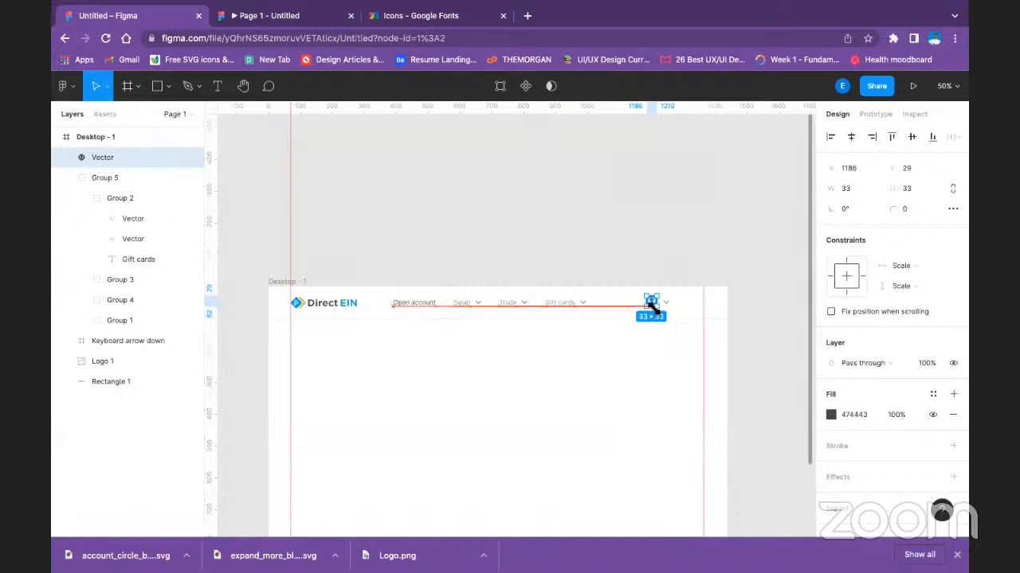
left_click(659, 301)
left_click(650, 300)
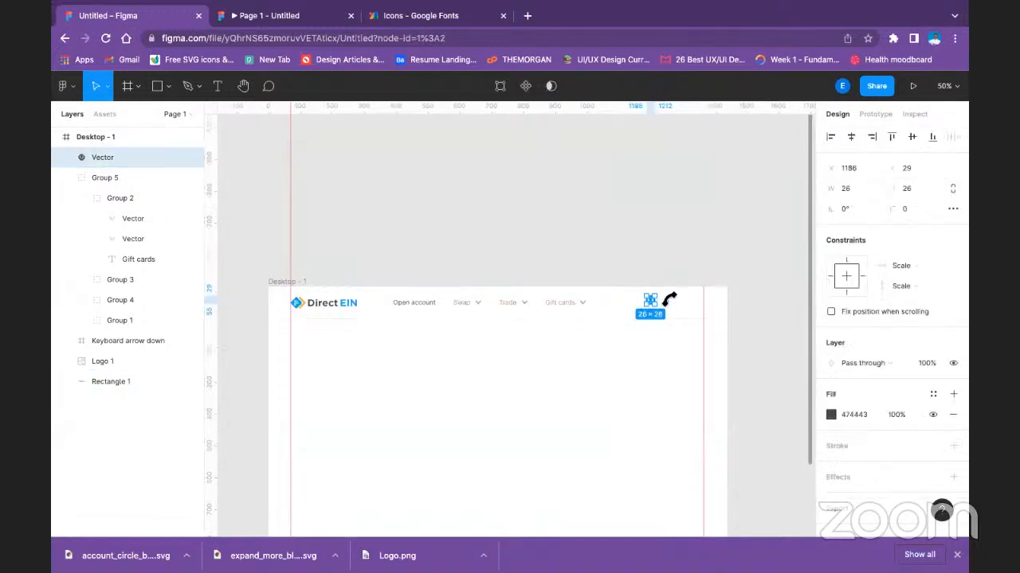
Ungroup the outer group holding all the header navigation items.
left_click(670, 305)
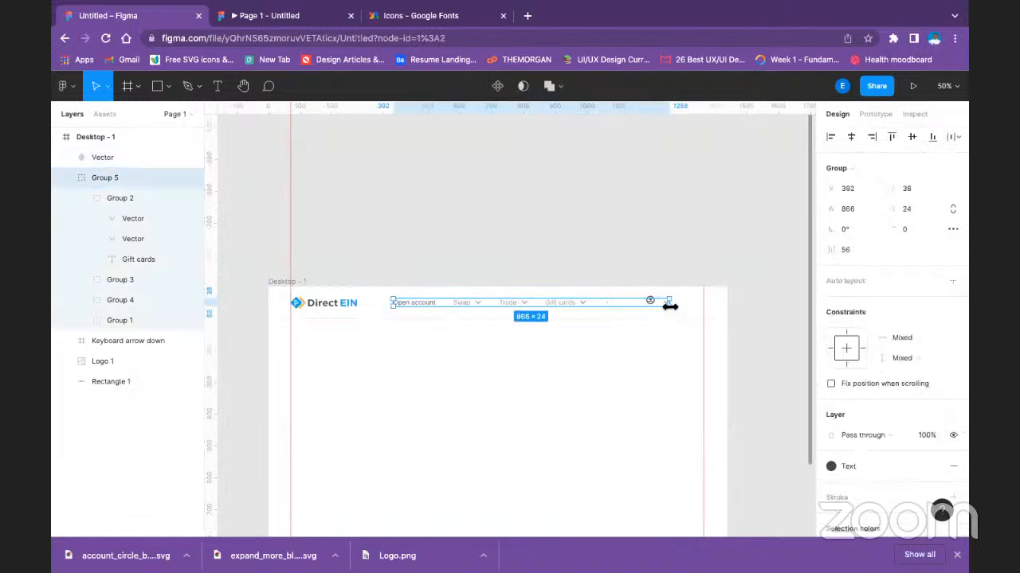
right_click(669, 306)
left_click(693, 330)
left_click(603, 249)
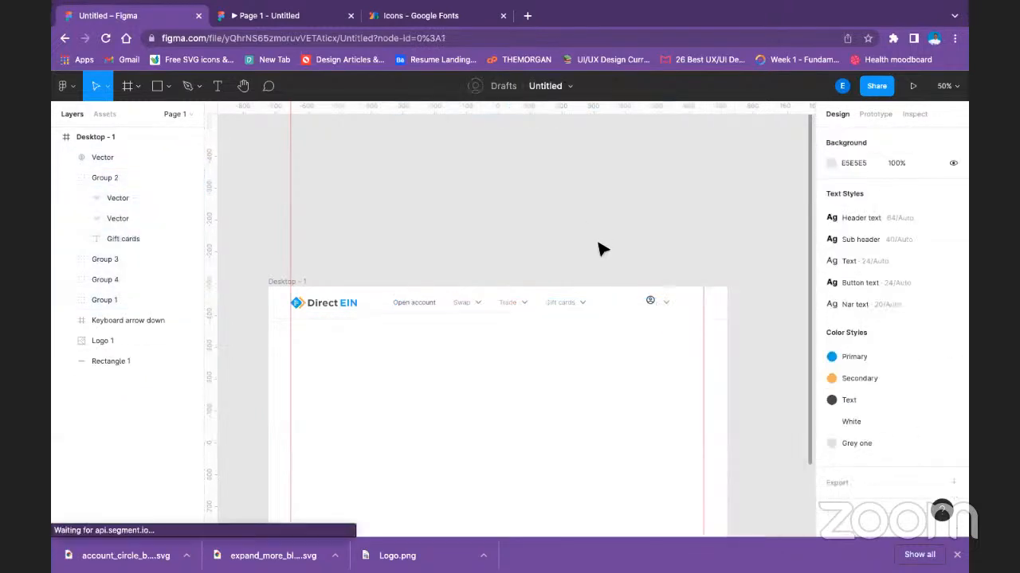
Ungroup the Gift cards group so its text and both dropdown arrows are separate layers.
left_click_drag(380, 256, 579, 321)
left_click(663, 285)
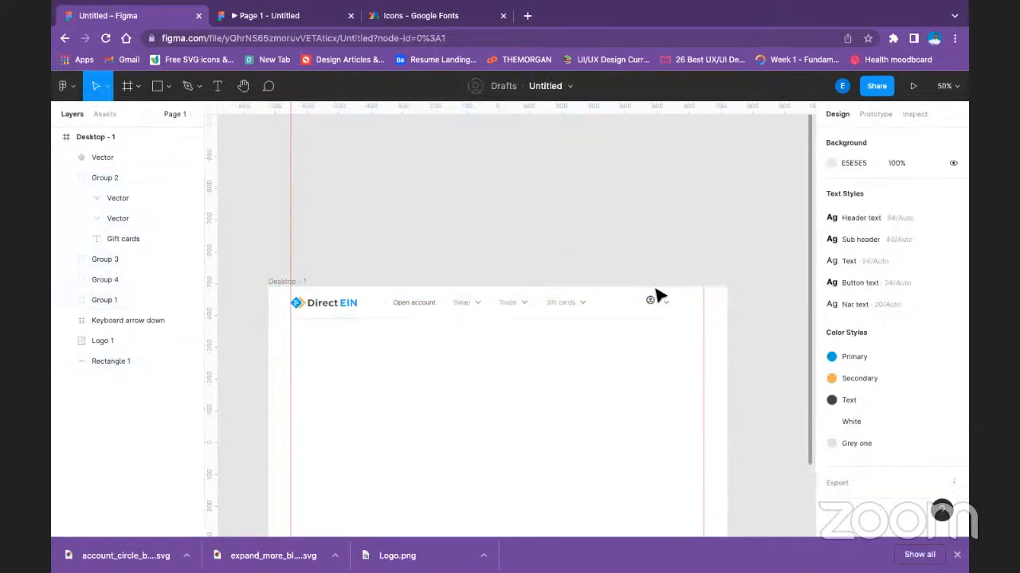
left_click(663, 301)
right_click(663, 300)
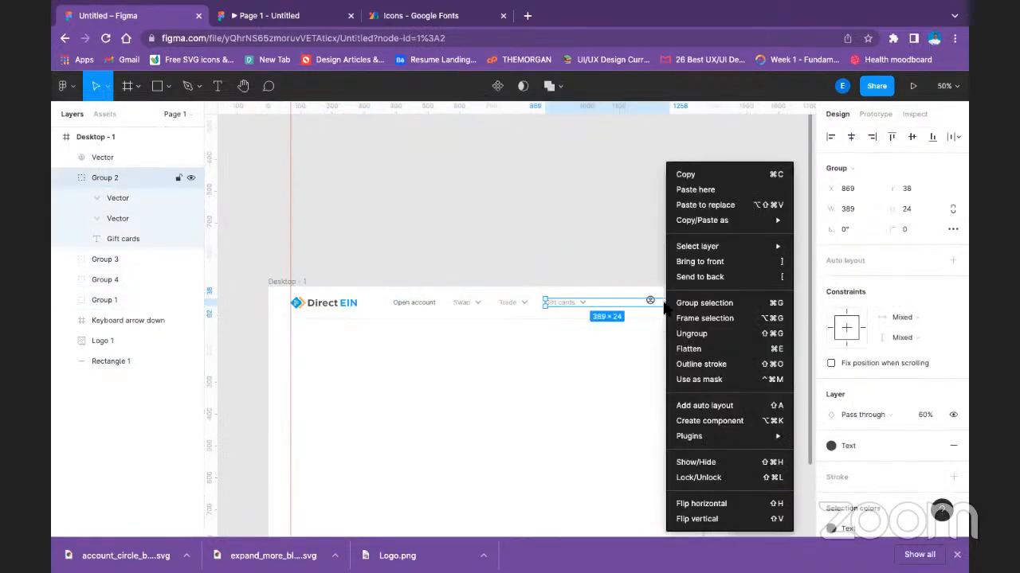
left_click(690, 333)
left_click(623, 227)
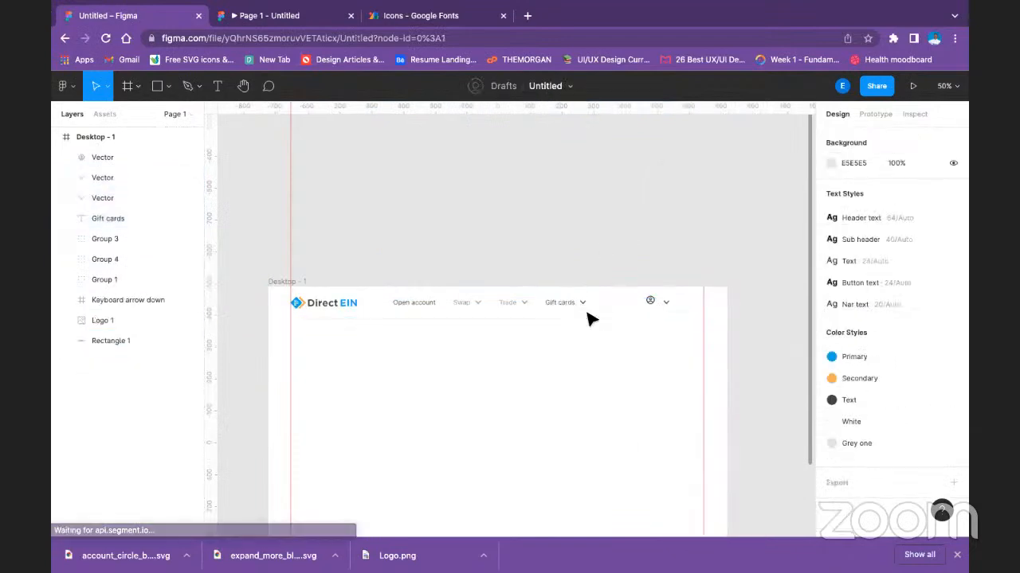
Move the account icon to X 1196, Y 37, in line with its dropdown arrow.
left_click(666, 303)
left_click(654, 303)
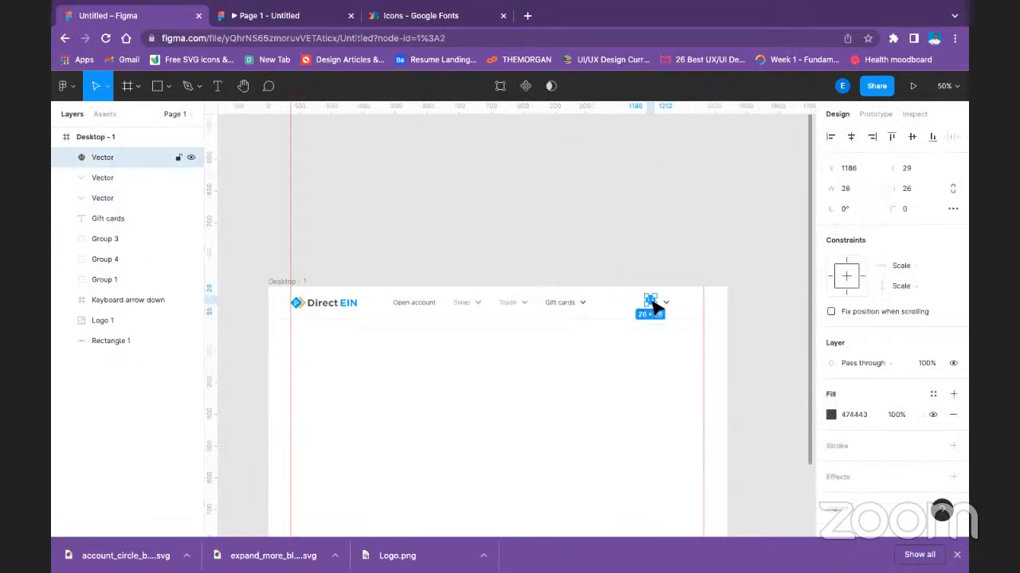
left_click_drag(650, 304, 653, 309)
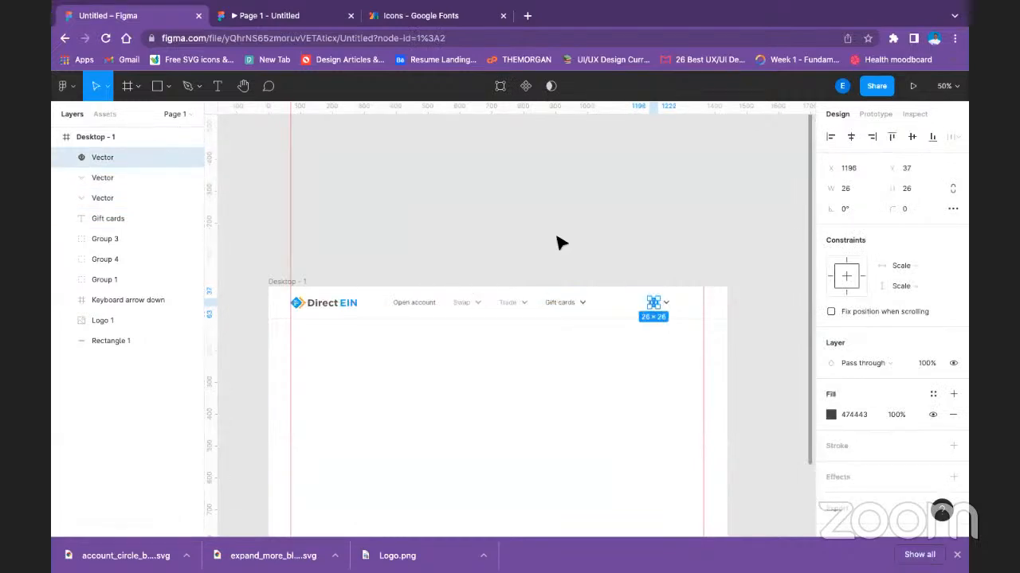
left_click(556, 237)
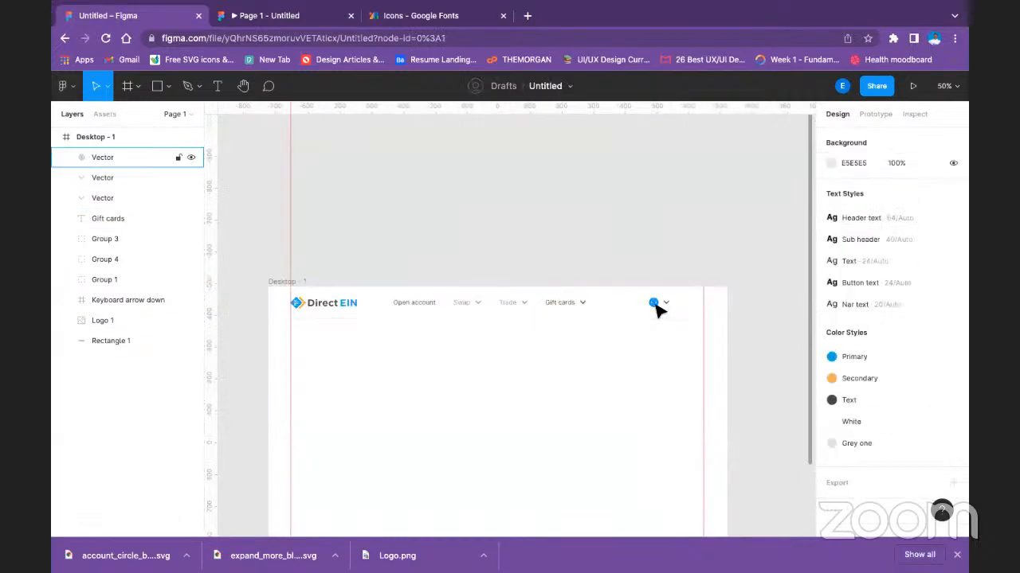
Reduce the opacity of the Gift cards text and its dropdown arrow to 60%.
left_click(656, 308)
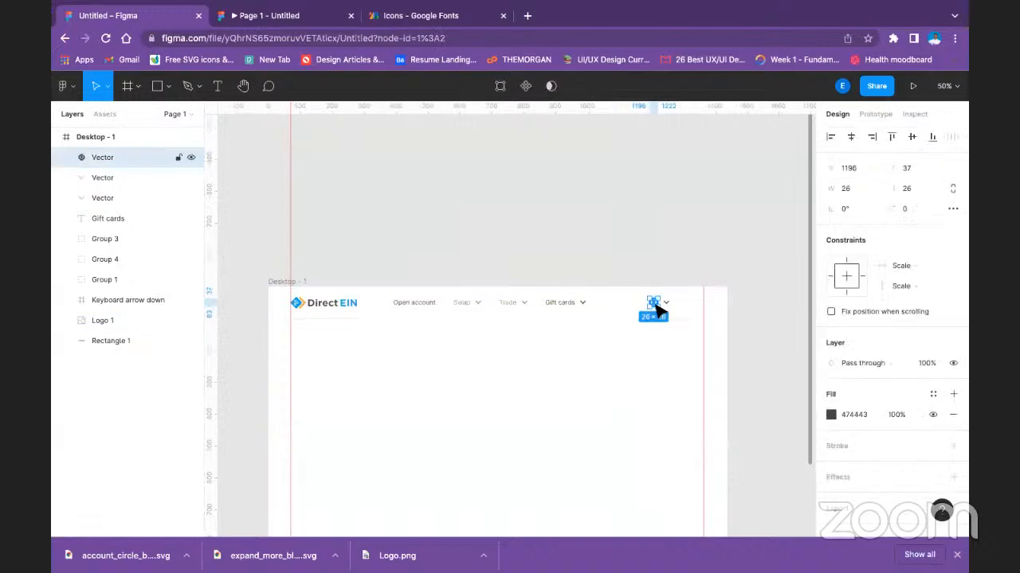
left_click(553, 308)
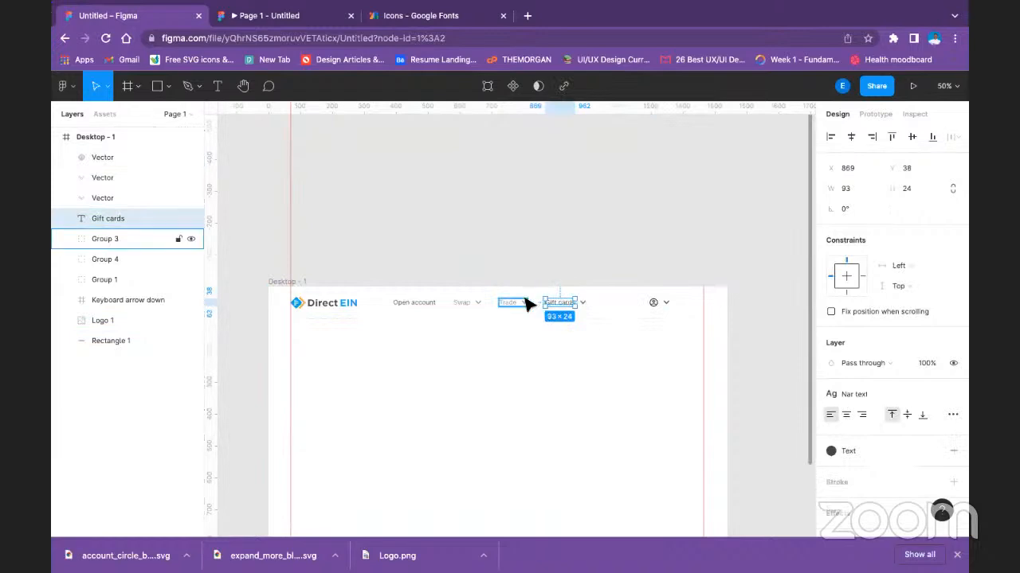
left_click(524, 306)
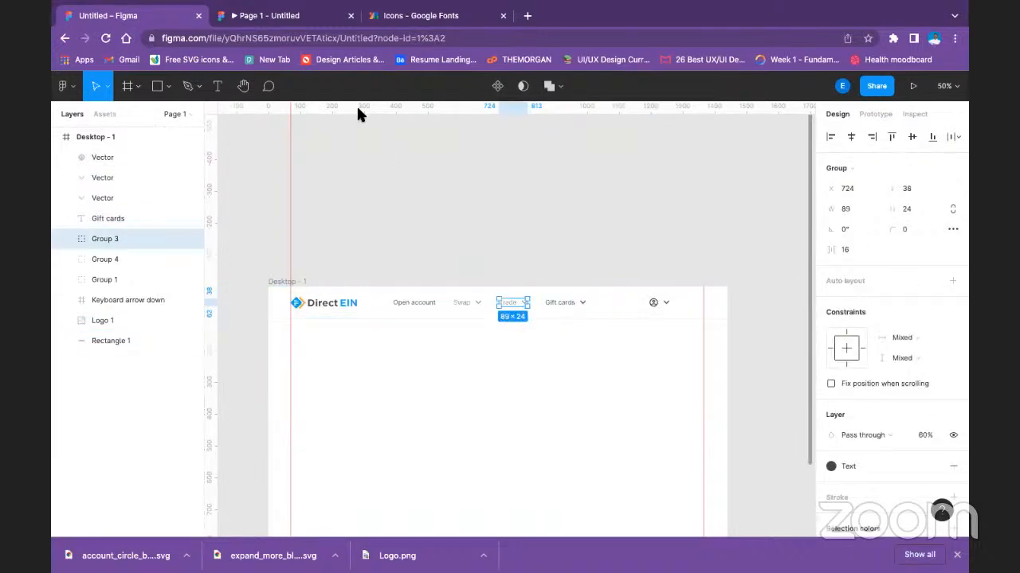
left_click(581, 304)
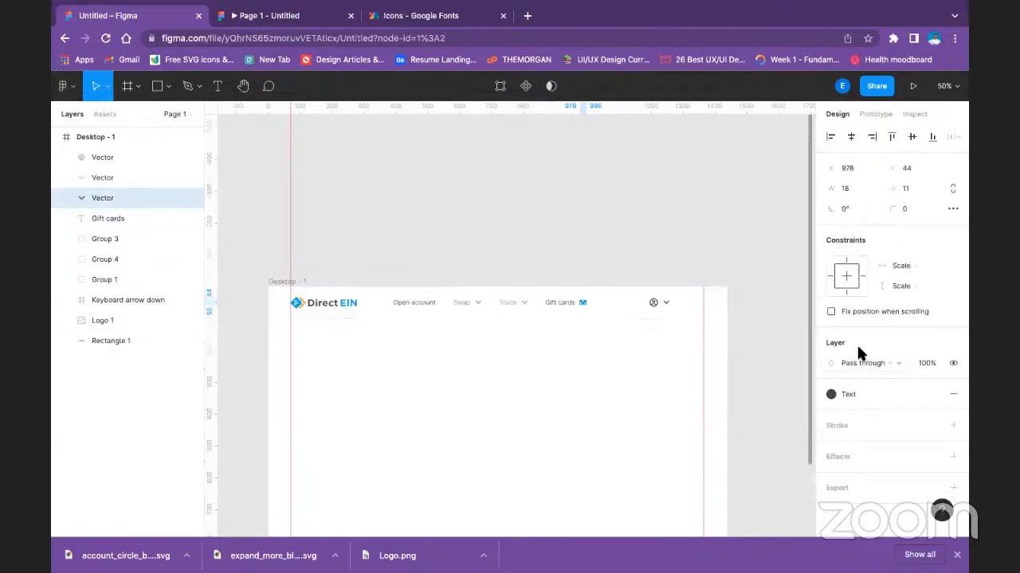
type("6")
left_click(543, 248)
left_click(554, 302)
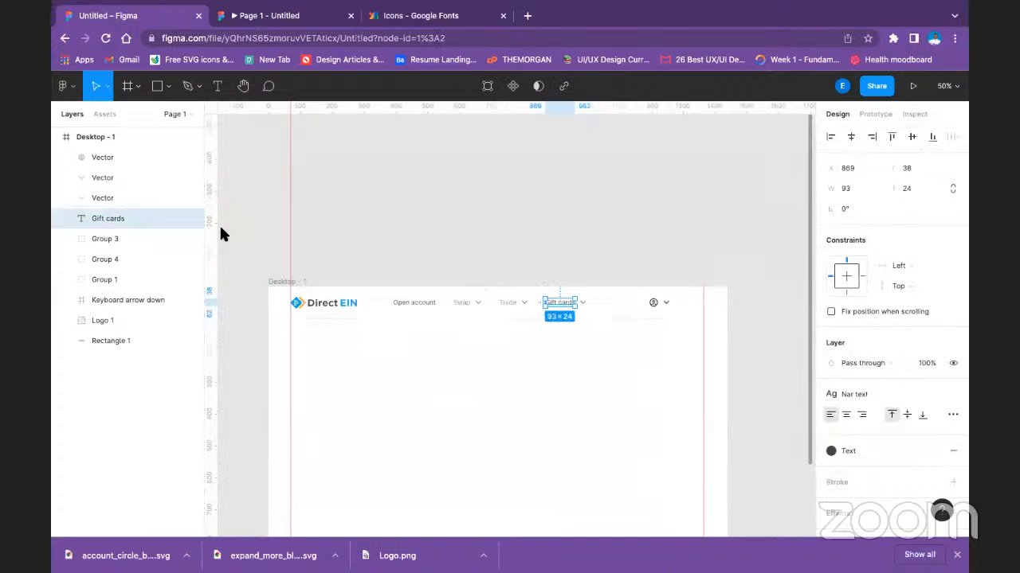
type("60")
key("Return")
left_click(651, 265)
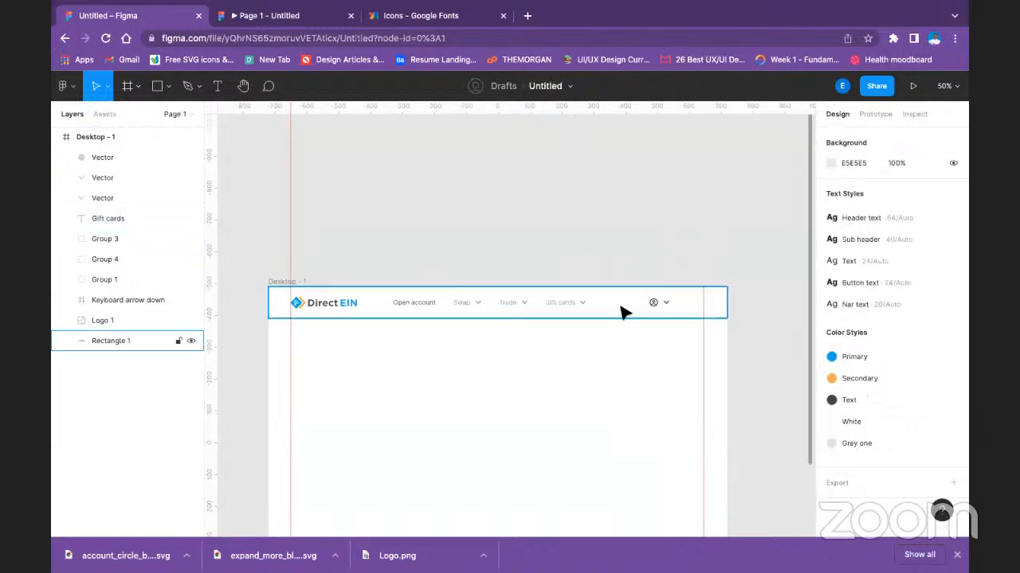
Duplicate the Gift cards text beside the account icon and change the copy's wording to Account.
left_click(554, 307)
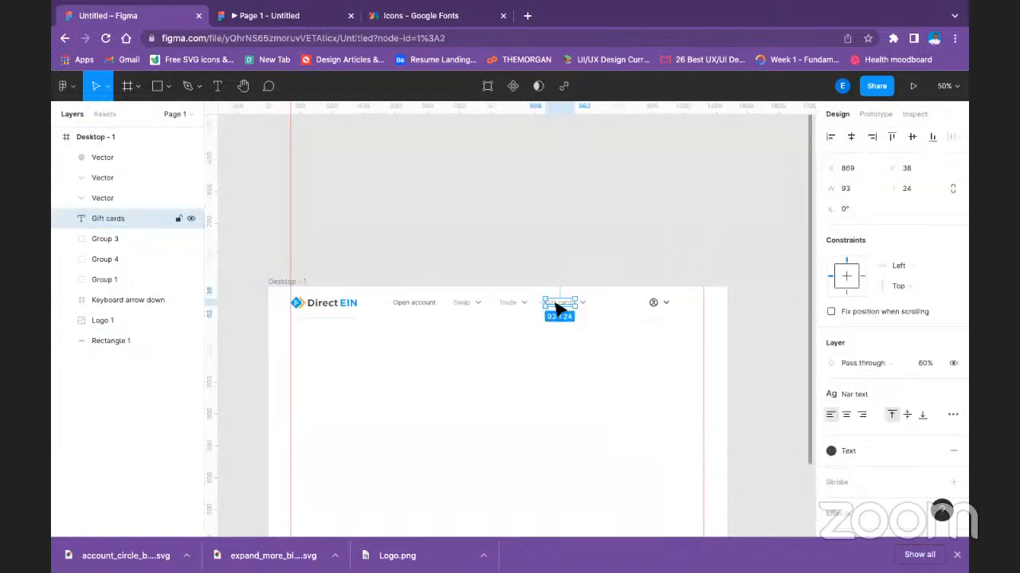
left_click_drag(555, 307, 684, 307)
double_click(679, 304)
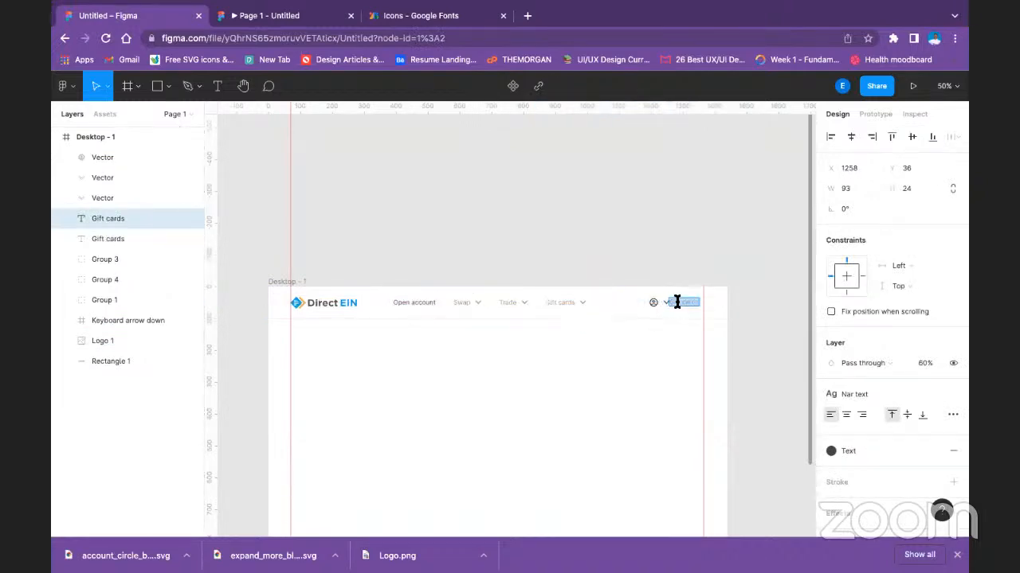
type("Account")
key("Escape")
Rearrange the account item so the icon comes first, the Account text follows, and the dropdown arrow sits near the right margin guide.
left_click(654, 304)
left_click_drag(654, 303, 628, 304)
mouse_move(693, 304)
left_mouse_down()
mouse_move(655, 305)
mouse_move(694, 307)
left_mouse_up()
left_click(693, 256)
left_click(667, 308)
left_click(654, 238)
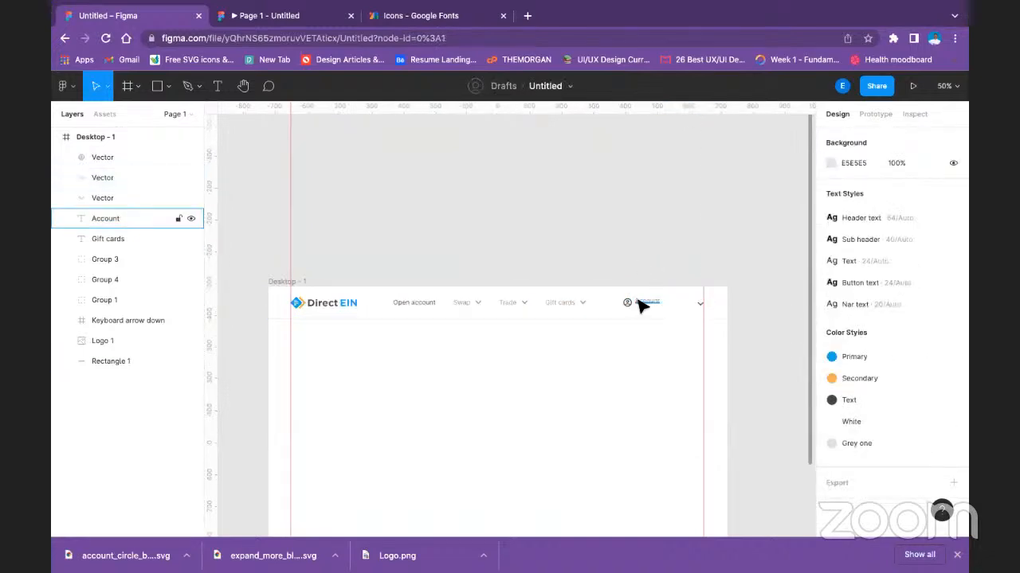
Align the account icon and Account text on their vertical centers and move them together next to the dropdown arrow.
left_click(642, 306)
left_click(626, 304, "shift")
left_click(911, 137)
left_click_drag(651, 302, 676, 307)
left_click(660, 250)
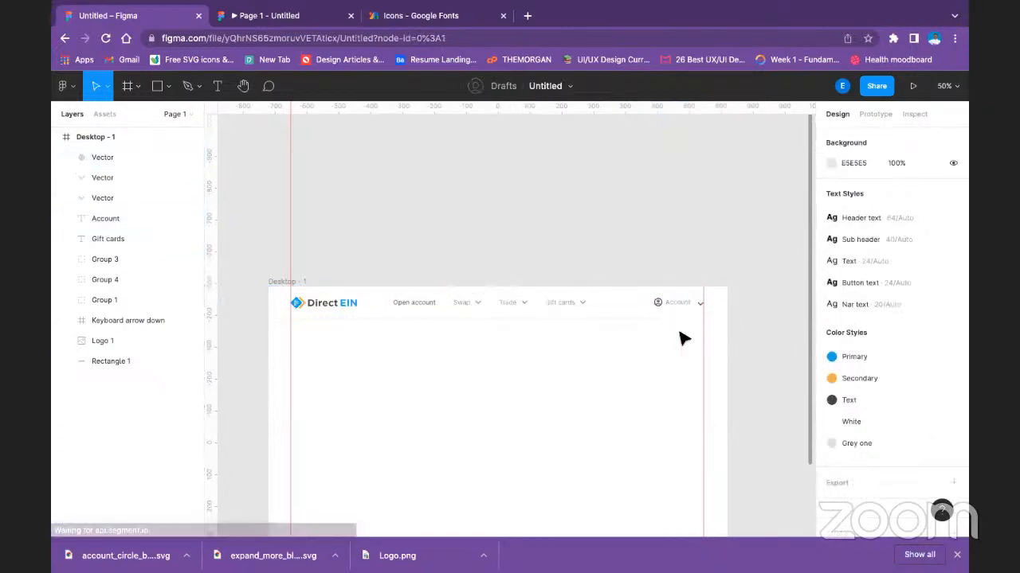
Place the account dropdown arrow at X 1339, inside the right margin guide, and nudge it up in line with the Account text.
left_click(699, 304)
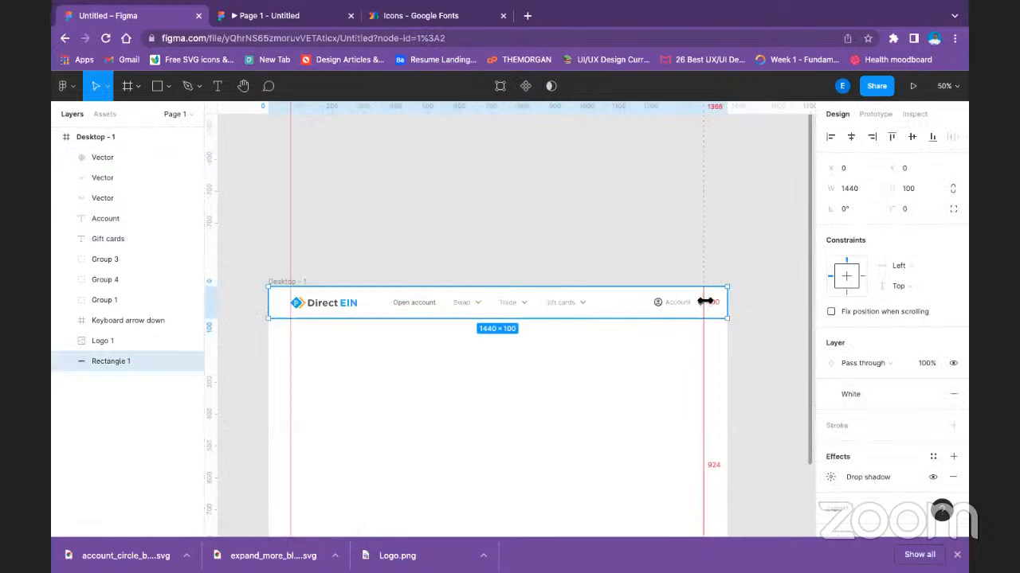
left_click(702, 307)
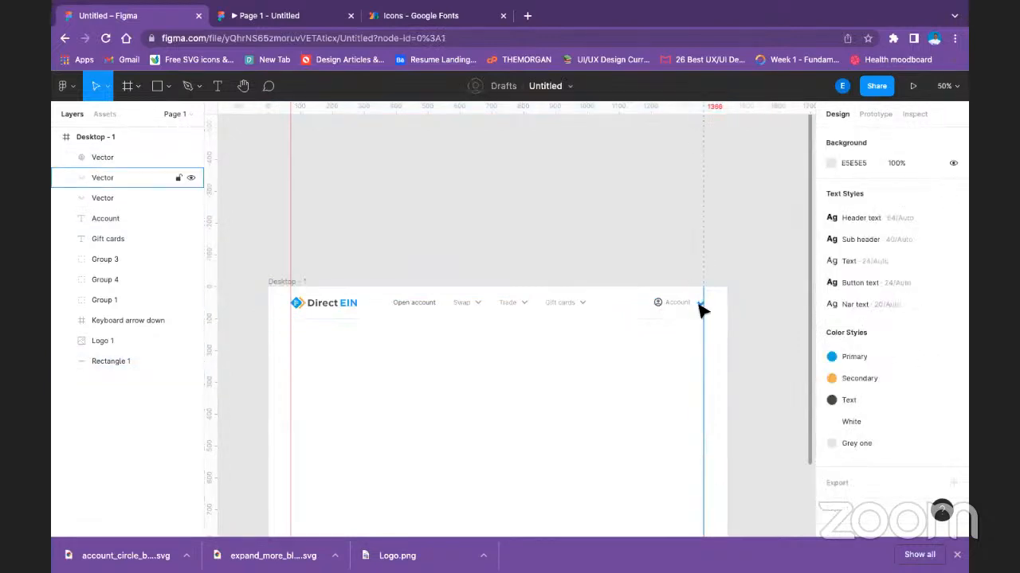
left_click(699, 305)
left_click_drag(698, 304, 699, 304)
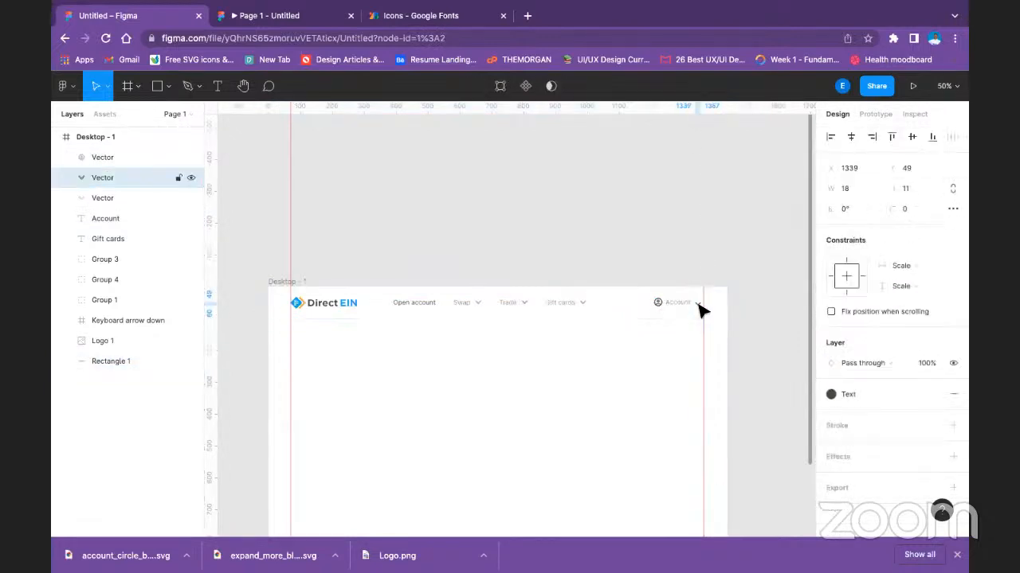
key("Up")
key("Up")
key("Up")
key("Up")
key("Up")
key("Up")
key("Up")
key("Up")
left_click(405, 184)
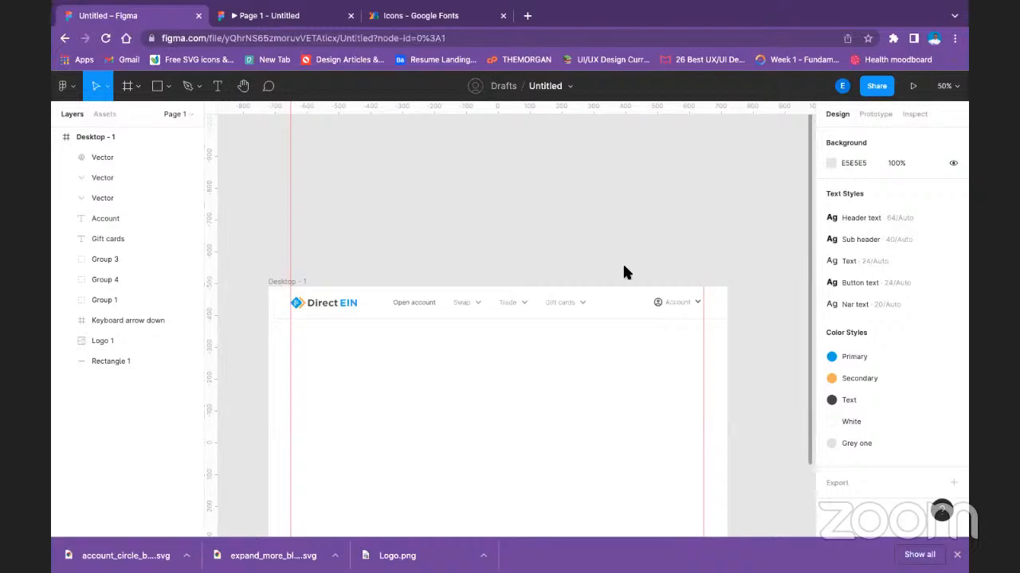
Apply the Primary color style to the account icon, the Account text and their dropdown arrow.
left_click(683, 309)
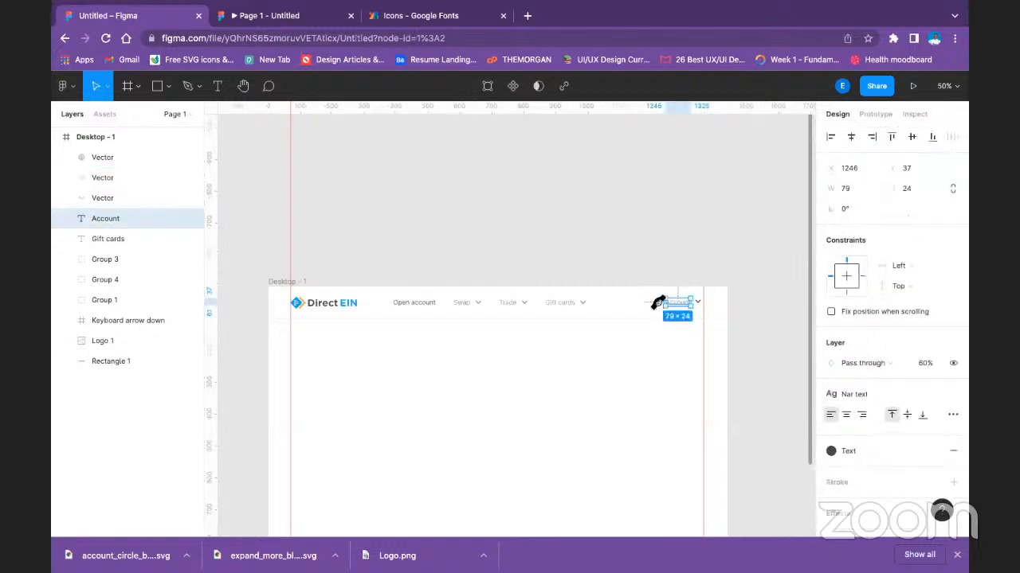
left_click(657, 304)
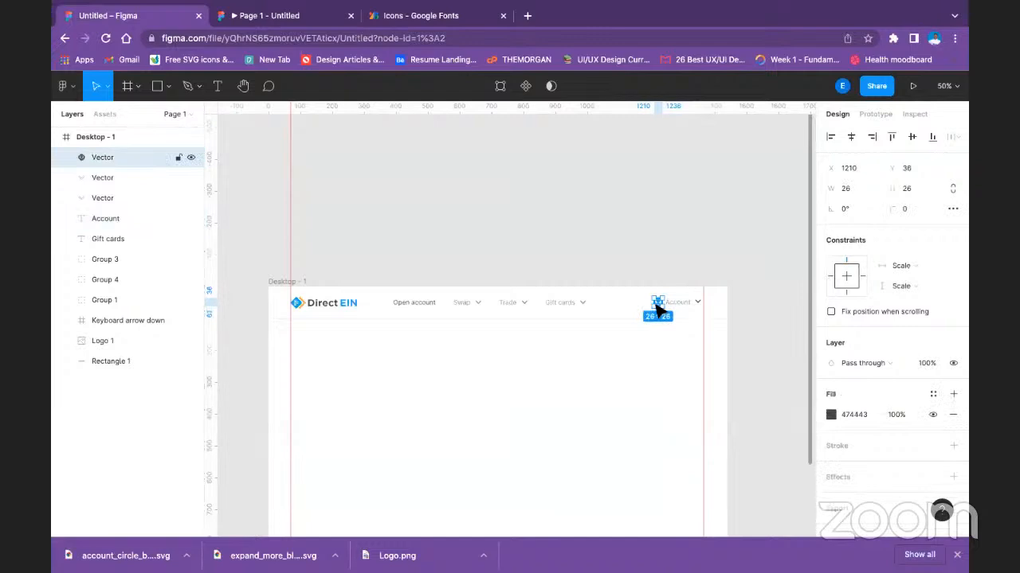
left_click(675, 303, "shift")
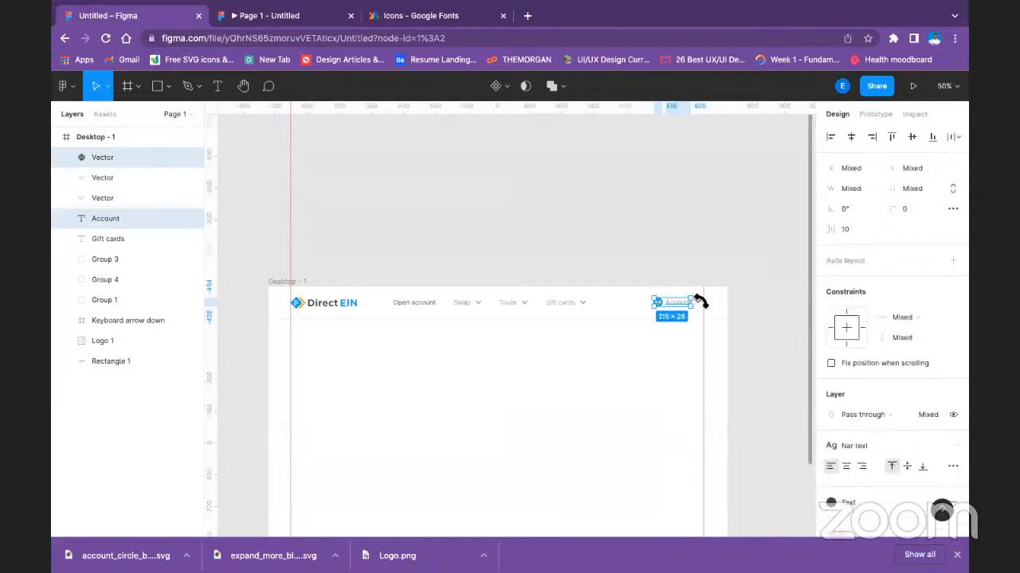
left_click(700, 302, "shift")
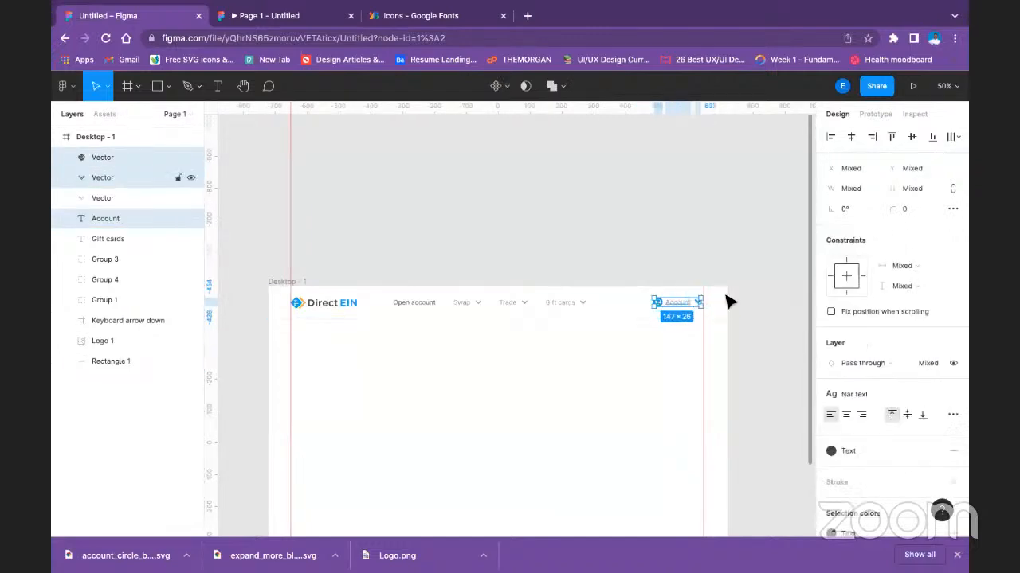
left_click(852, 448)
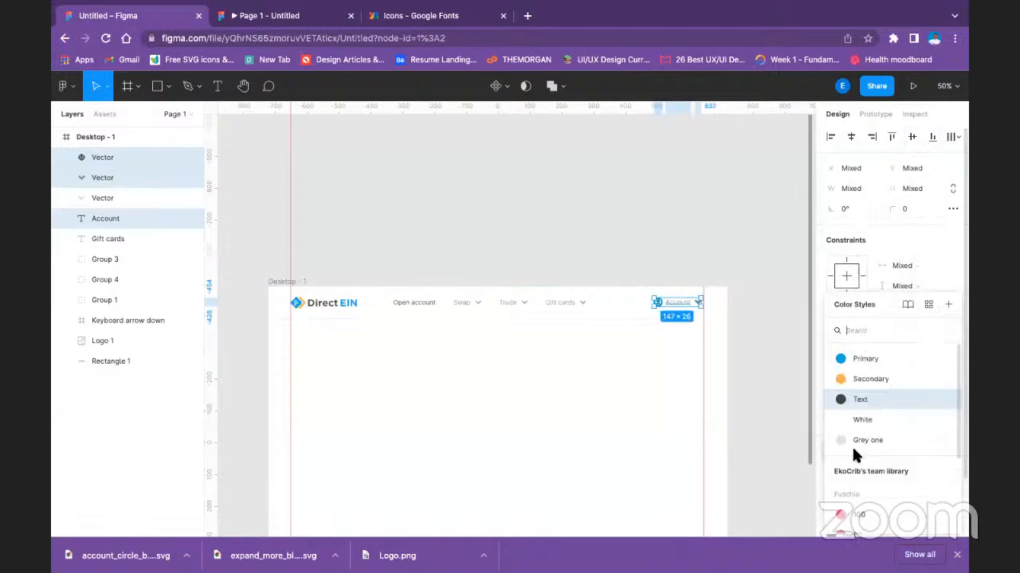
left_click(865, 359)
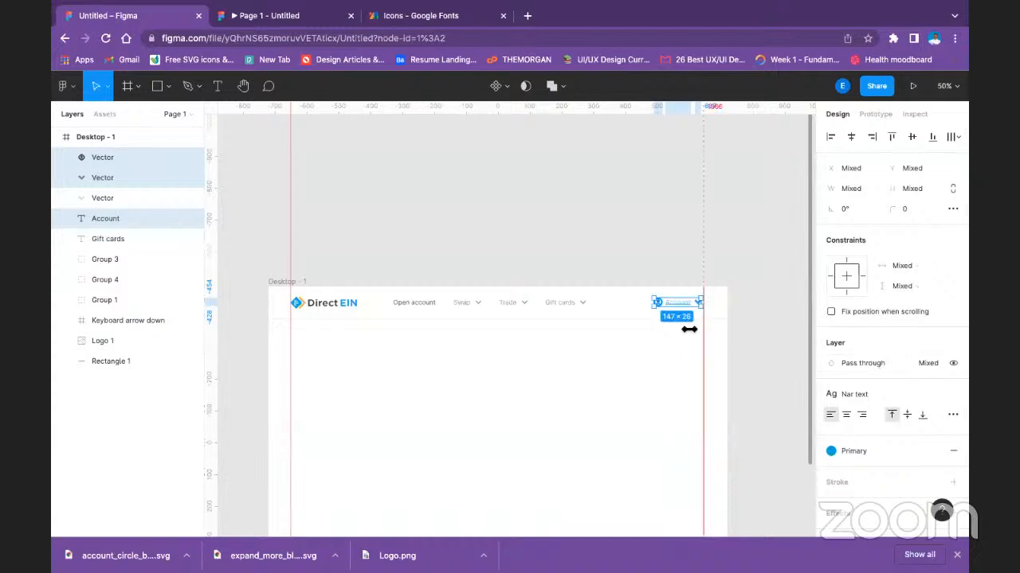
left_click(689, 262)
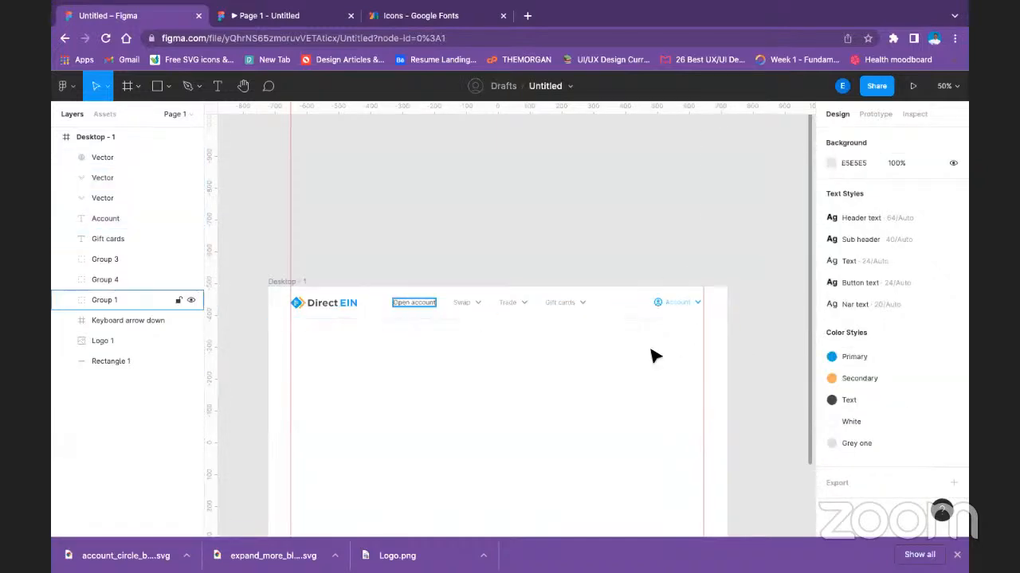
Group the account icon, Account text and dropdown arrow into one header item.
left_click(677, 306)
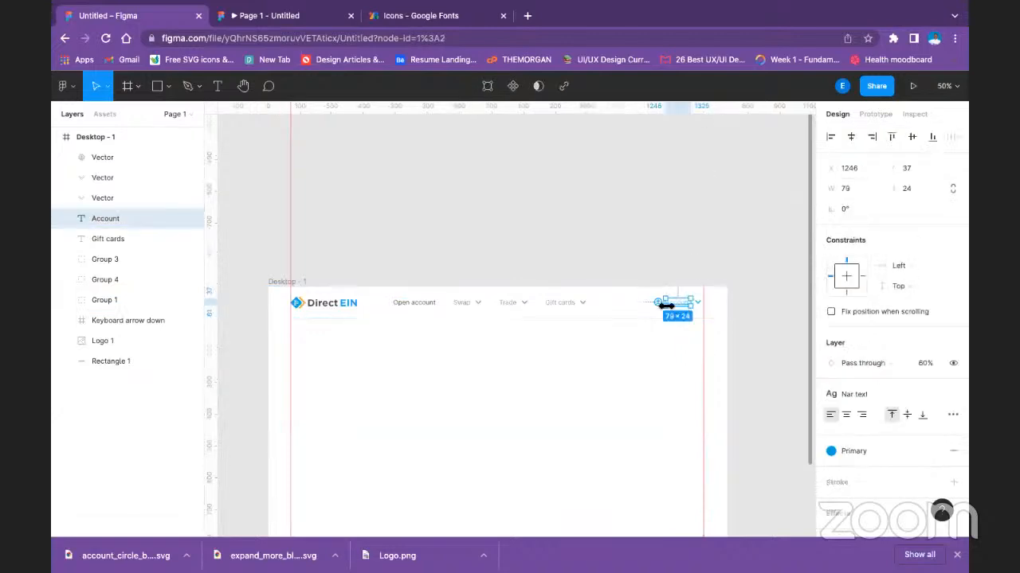
left_click(658, 303, "shift")
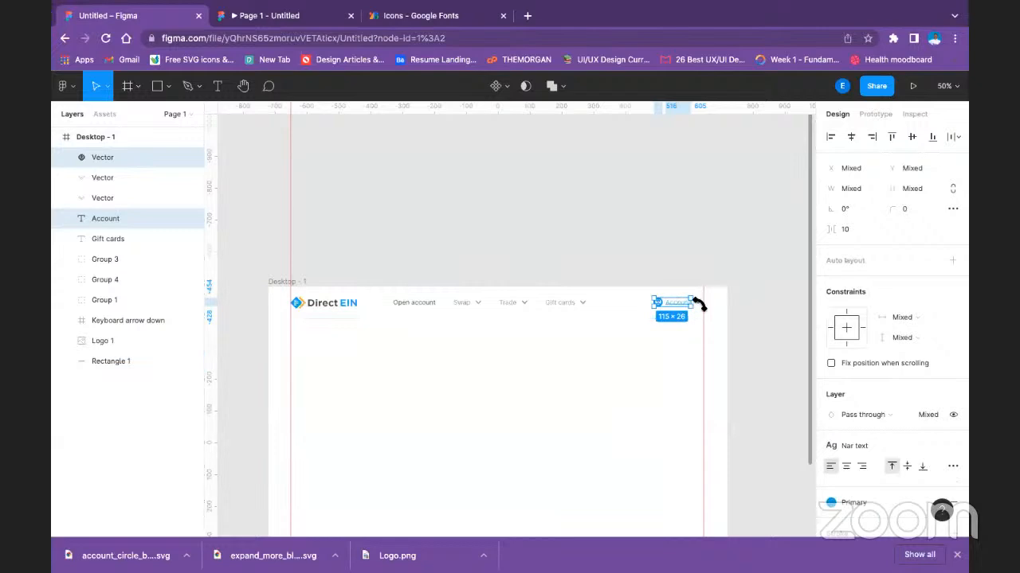
left_click(699, 303, "shift")
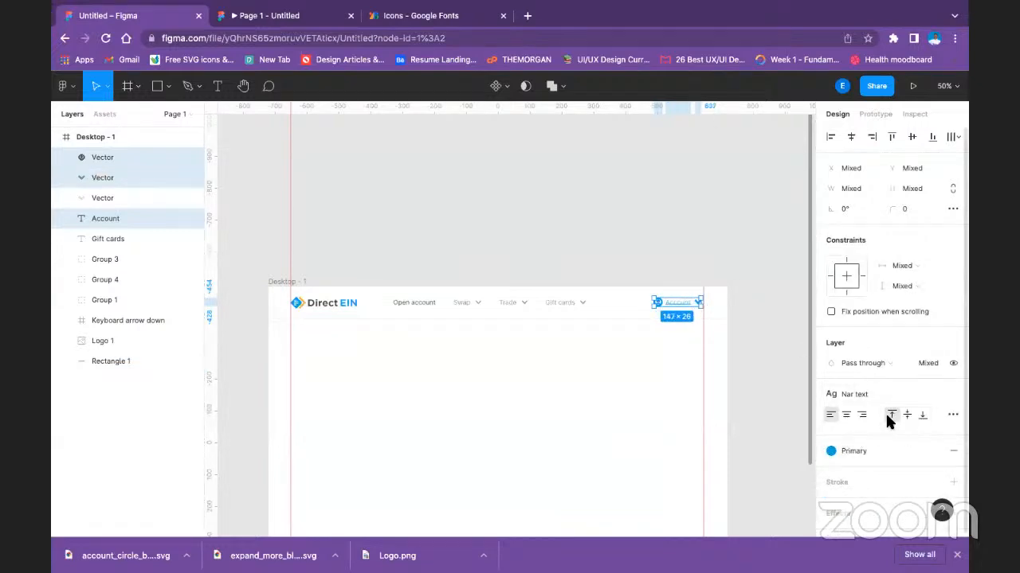
key("ctrl+g")
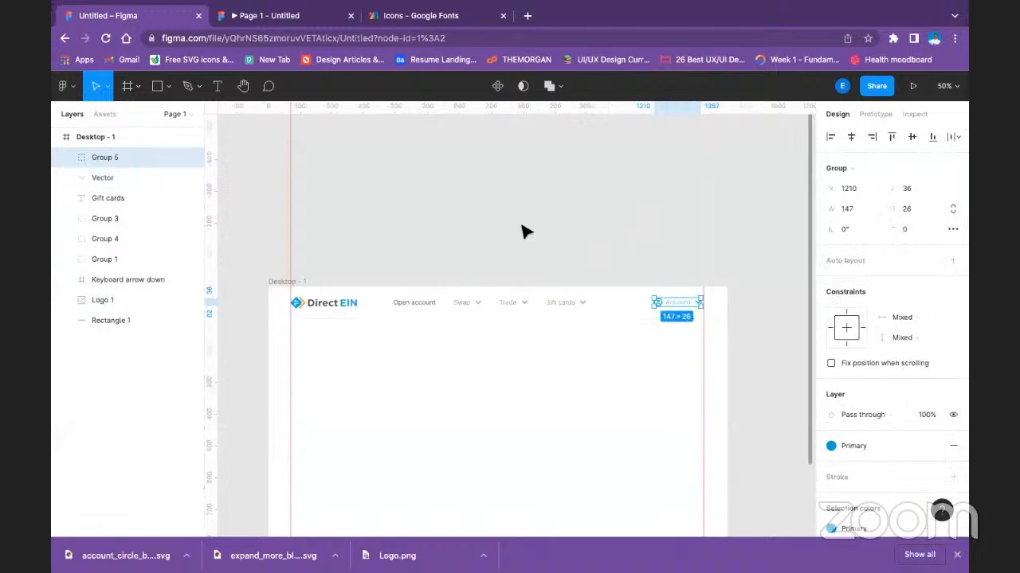
left_click(427, 283)
Group the Gift cards text with its dropdown arrow.
left_click(415, 303)
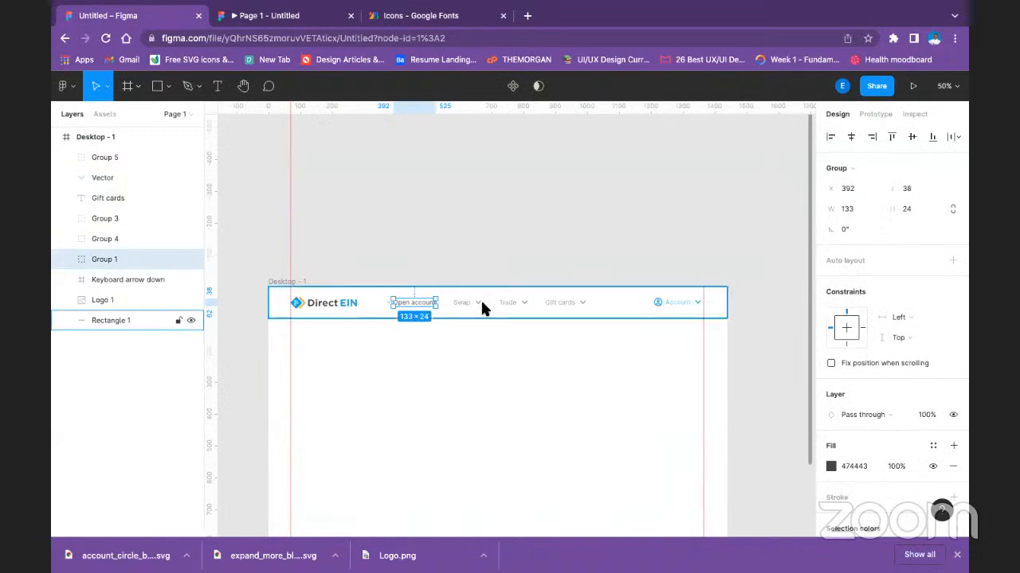
left_click(566, 302)
left_click(586, 302, "shift")
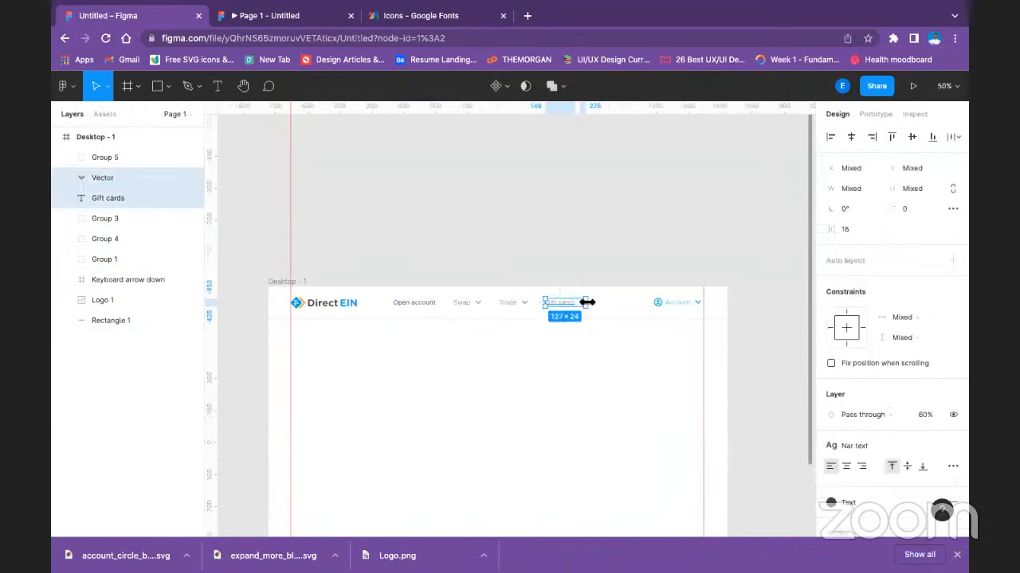
key("ctrl+g")
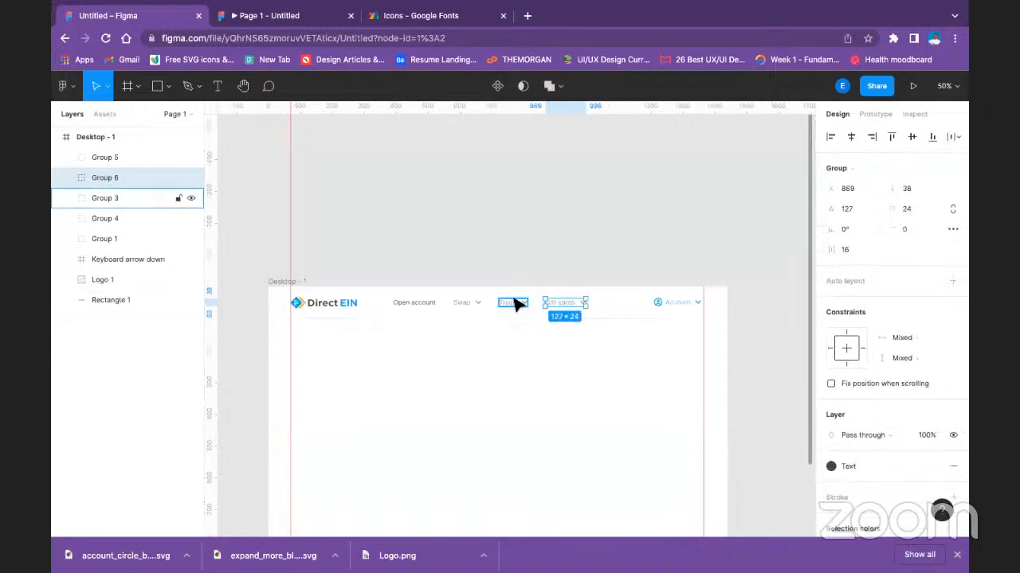
Group the Open account, Swap, Trade and Gift cards items into a single navigation group.
left_click(514, 305, "shift")
left_click(462, 304, "shift")
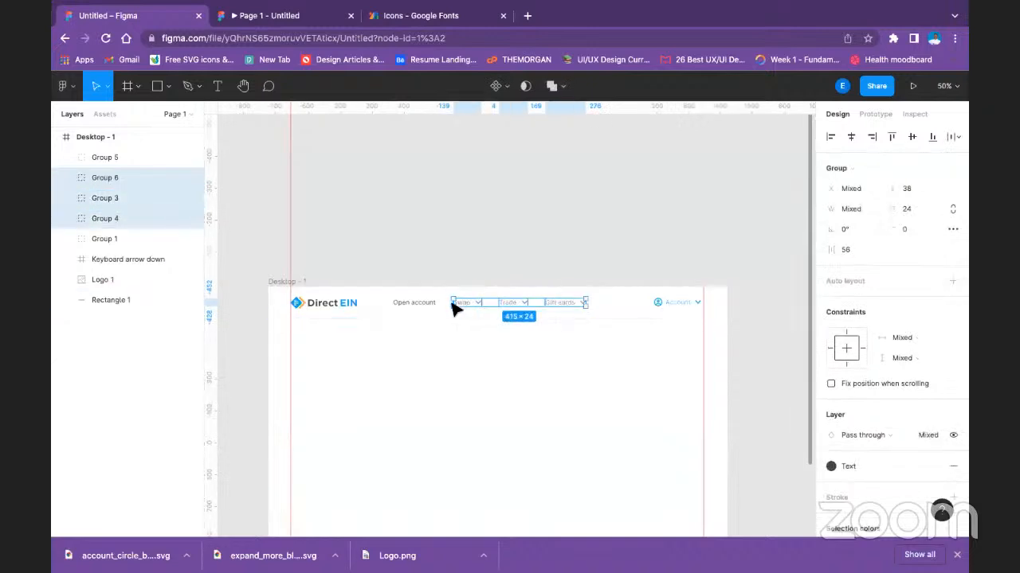
left_click(433, 309, "shift")
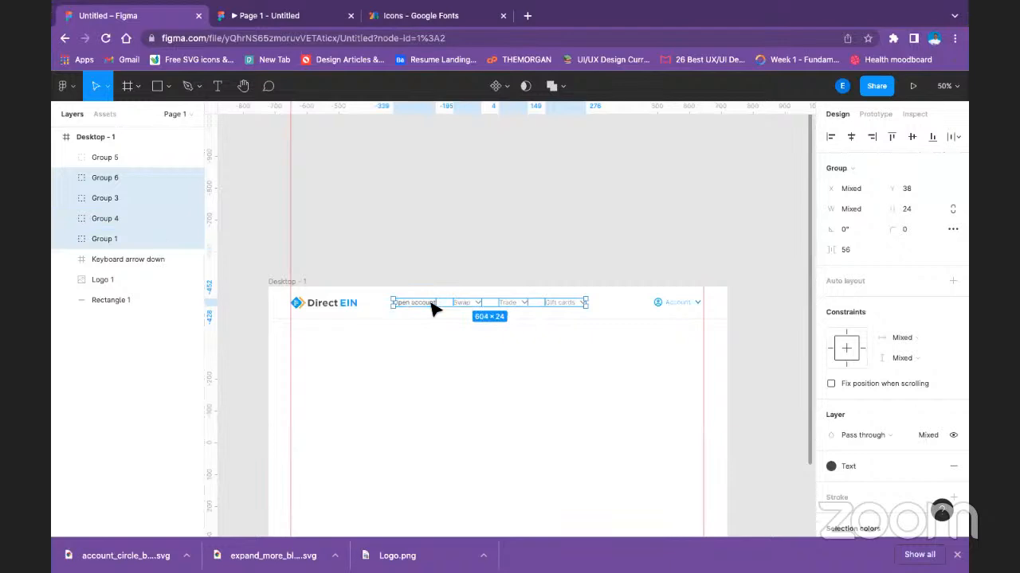
key("ctrl+g")
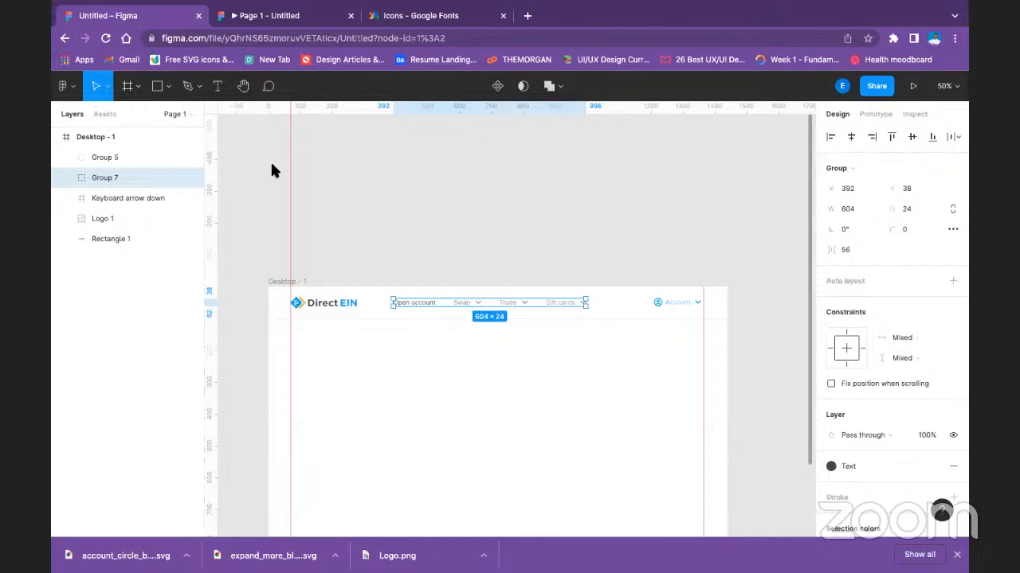
left_click(514, 232)
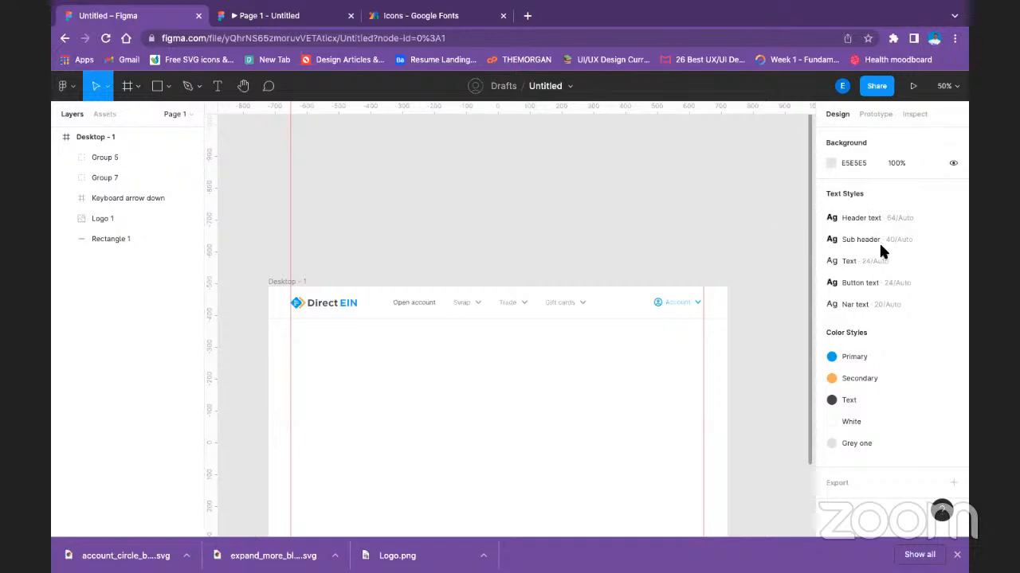
Distribute the logo, the navigation group and the account group with equal horizontal spacing across the header.
left_click(660, 303)
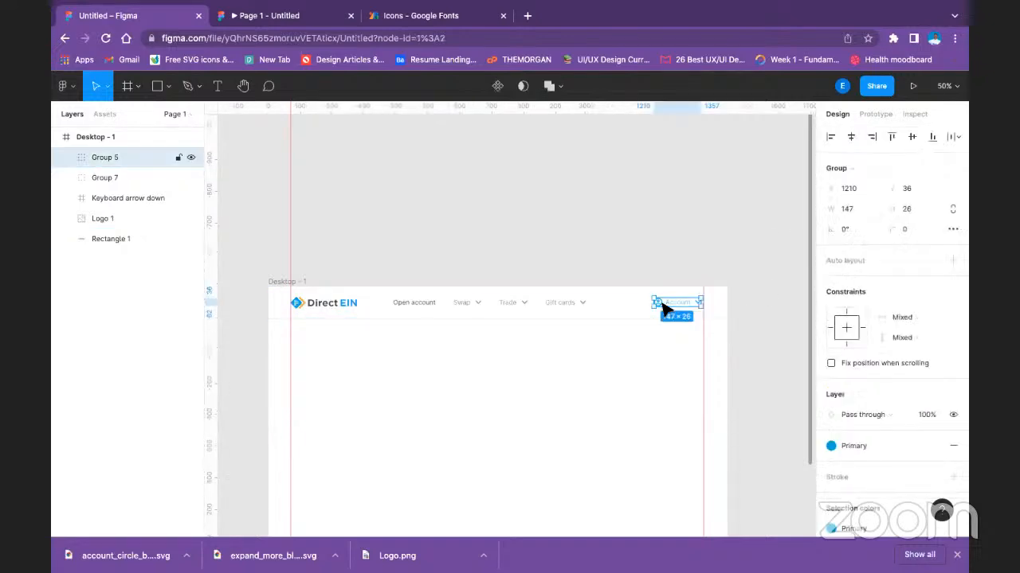
left_click(562, 306, "shift")
left_click(345, 303, "shift")
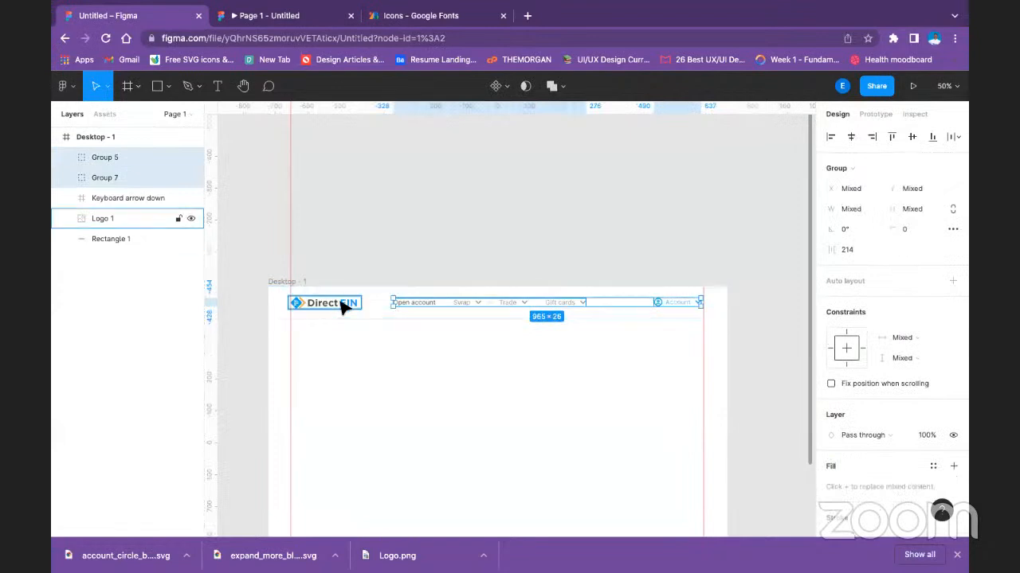
left_click(953, 137)
left_click(898, 164)
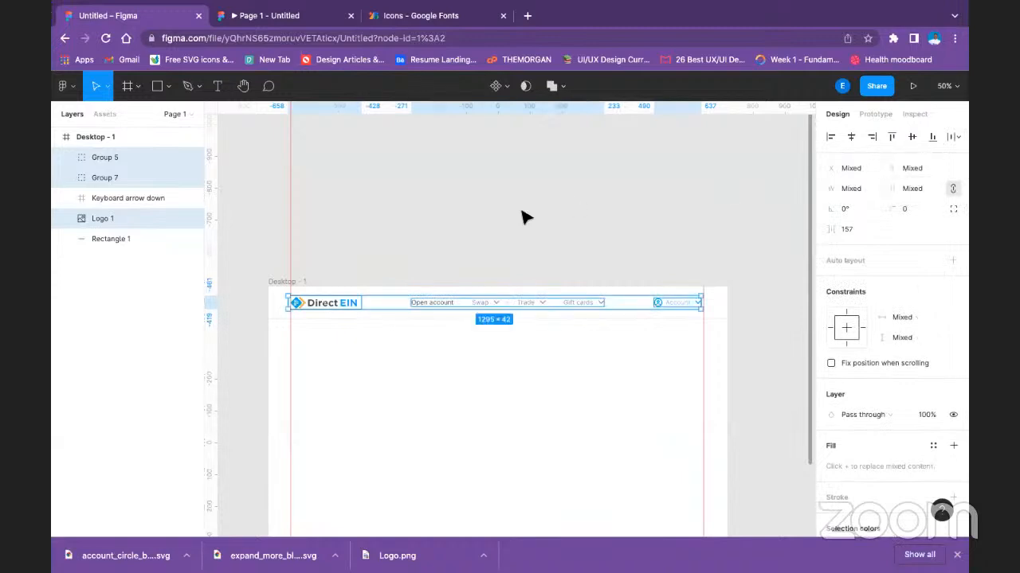
Group the logo, navigation group and account group together, and group the result with the header's background rectangle.
left_click(357, 17)
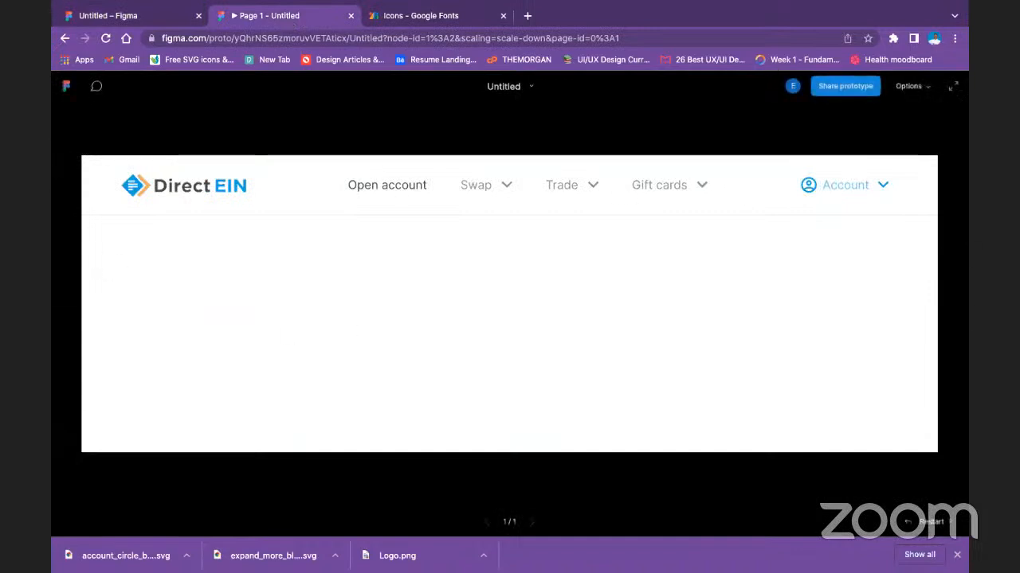
left_click(158, 18)
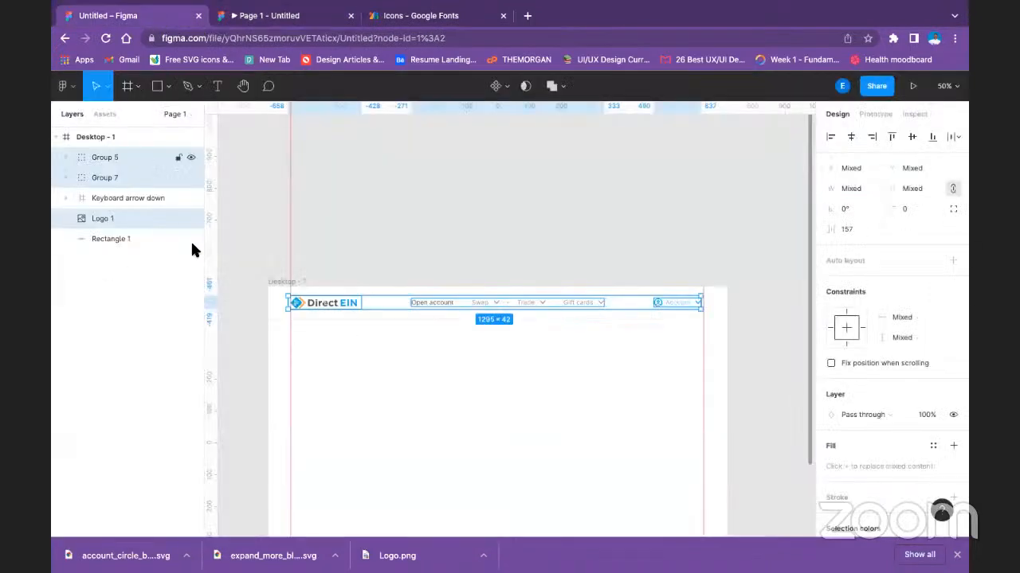
left_click(367, 275)
left_click(348, 307)
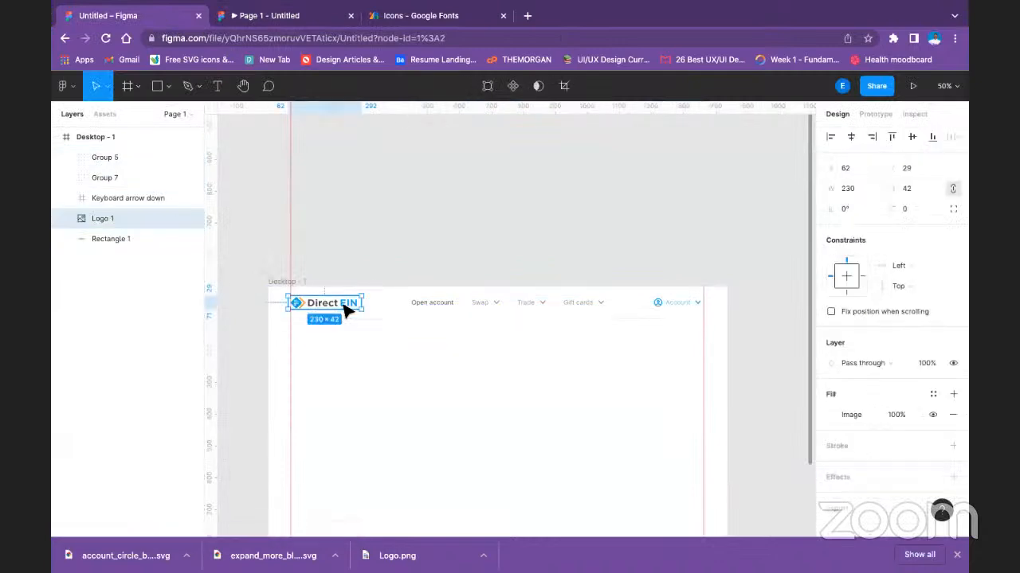
left_click(432, 303, "shift")
left_click(681, 309, "shift")
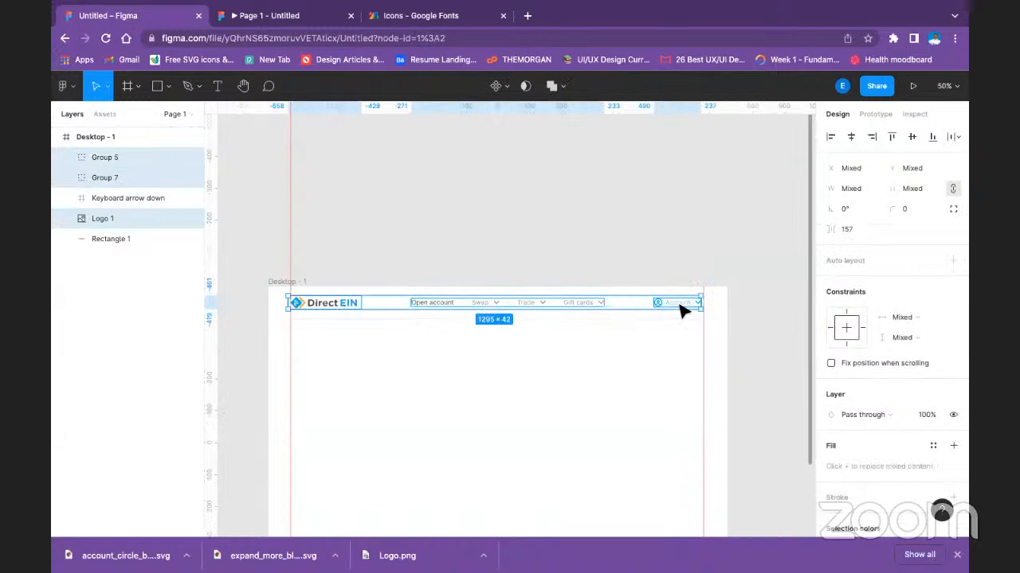
key("ctrl+g")
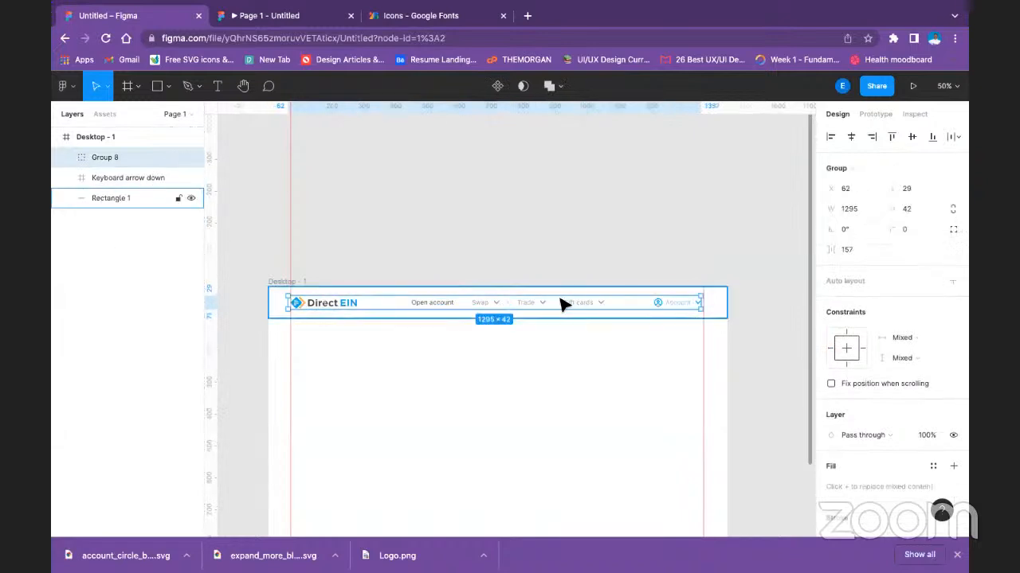
left_click(273, 302, "shift")
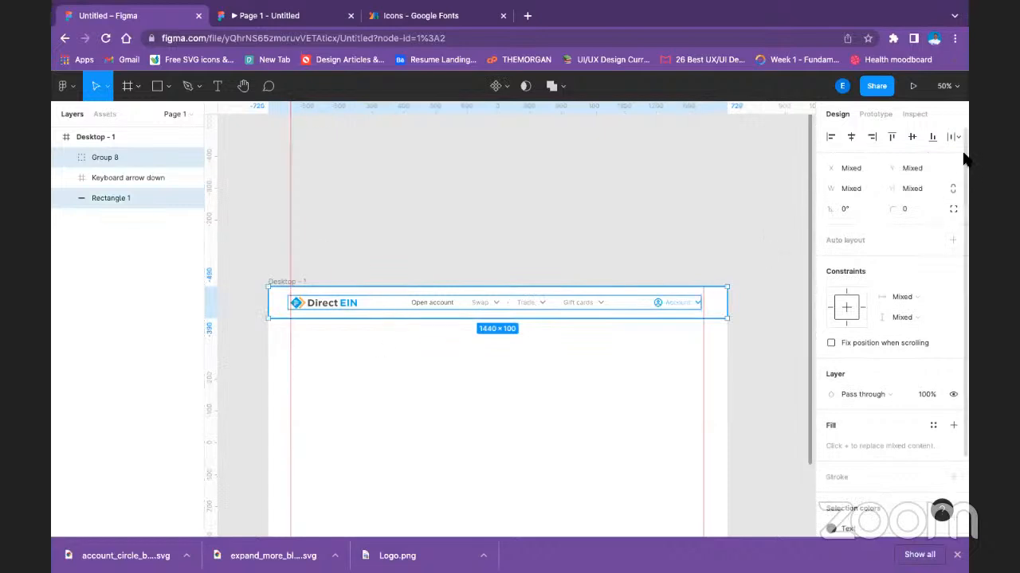
key("ctrl+g")
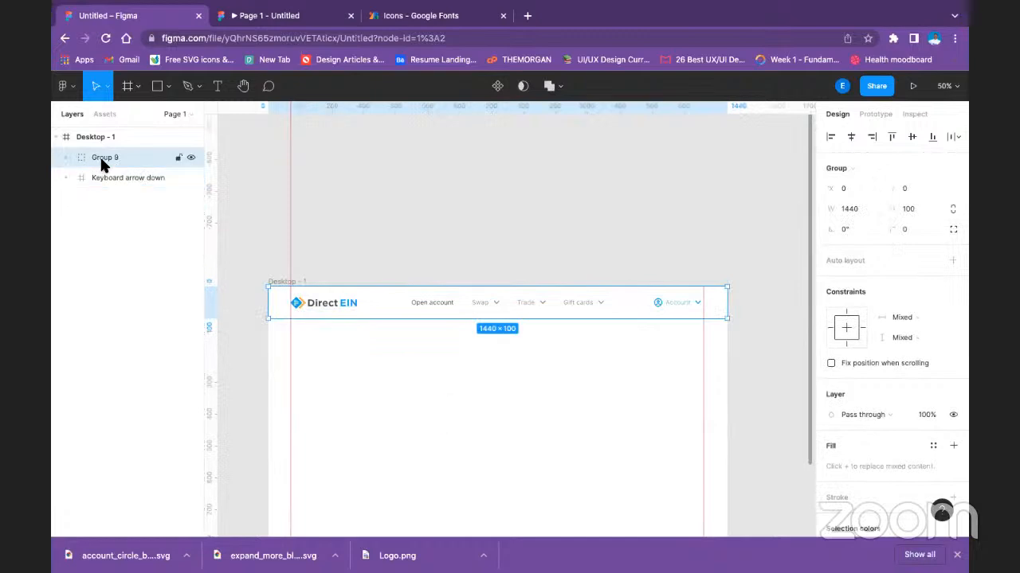
Rename the header group as Nav Bar and delete the stray Keyboard arrow down frame.
double_click(102, 158)
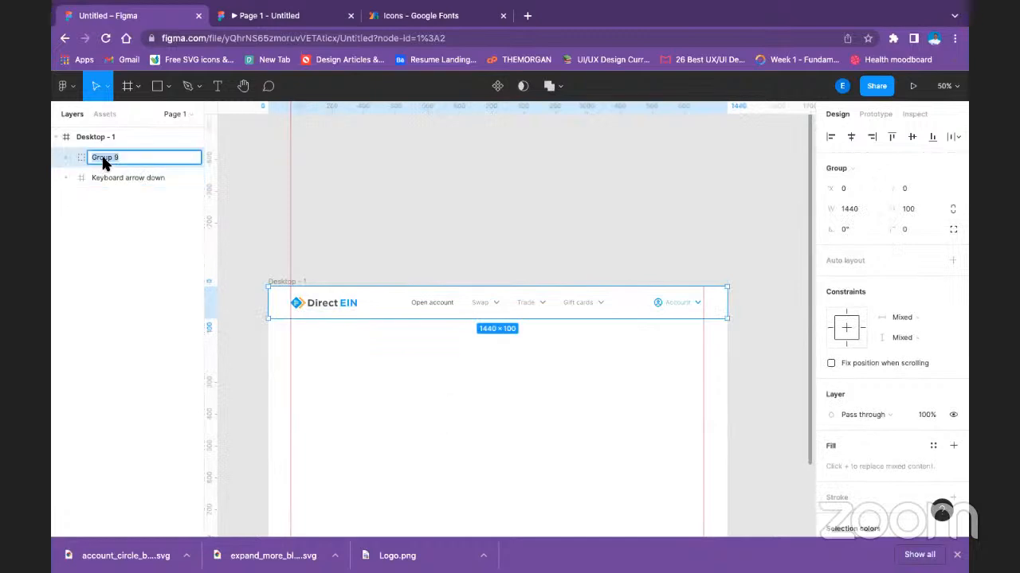
type("Nav")
type(" N")
type(" Bar")
left_click(111, 177)
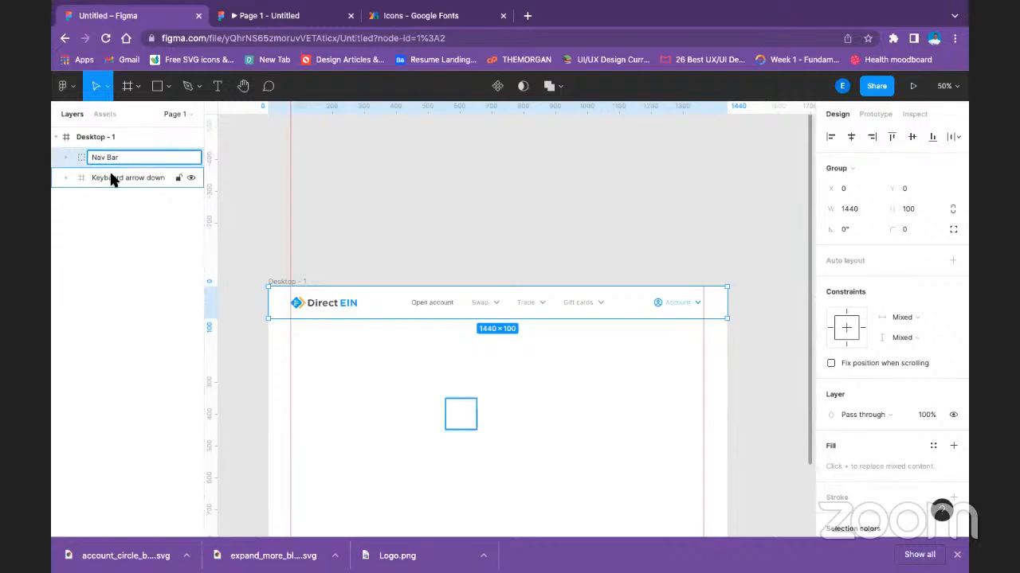
key("Delete")
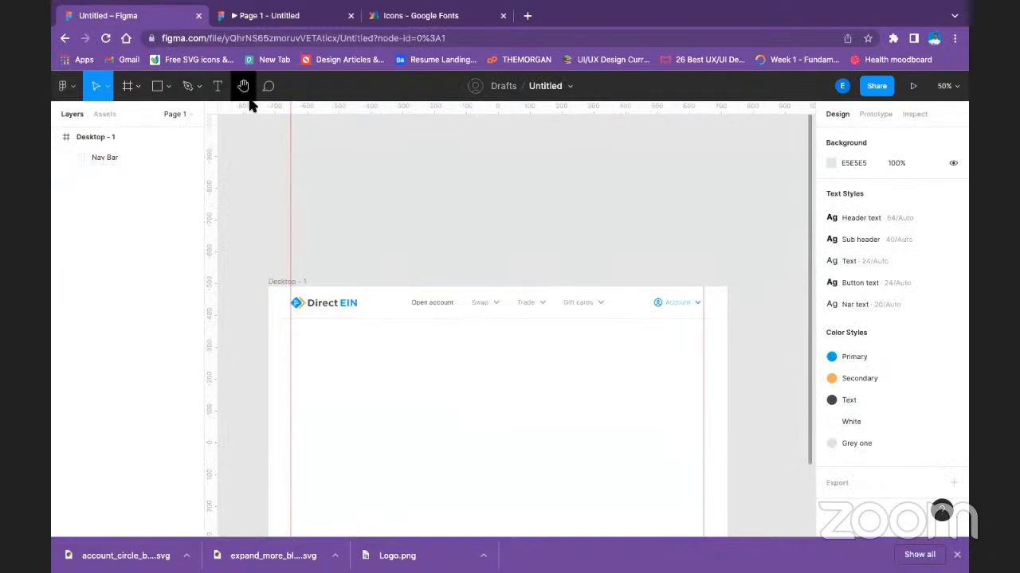
left_click(156, 157)
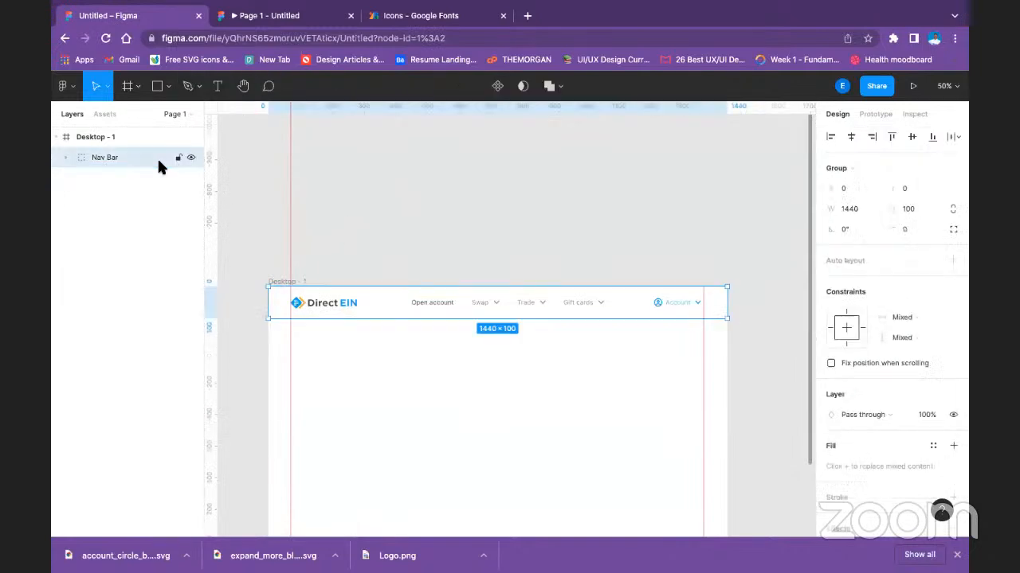
left_click(478, 241)
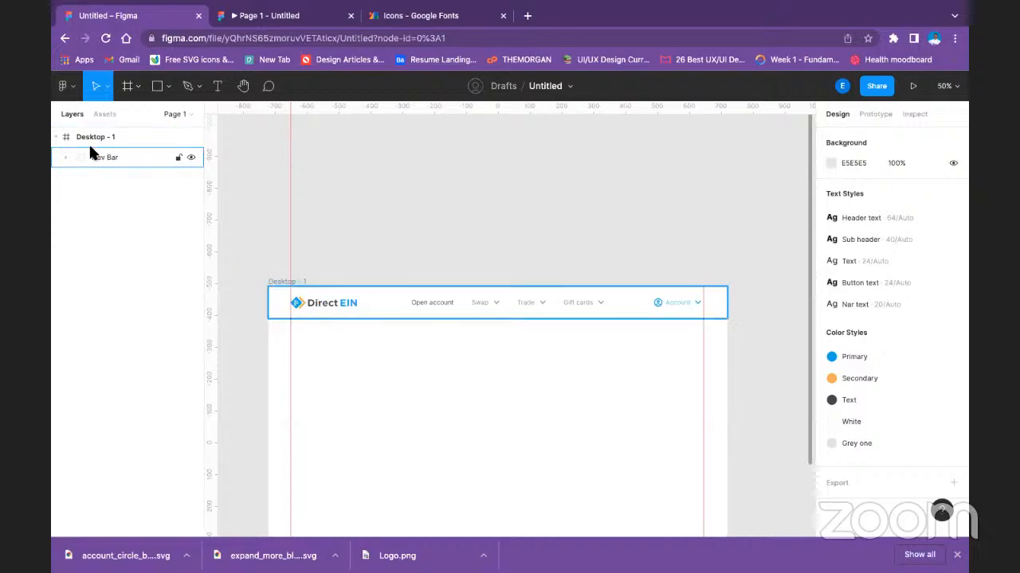
Wrap the Nav Bar group in a frame and rename that frame as Nav Bar.
left_click(118, 151)
right_click(118, 151)
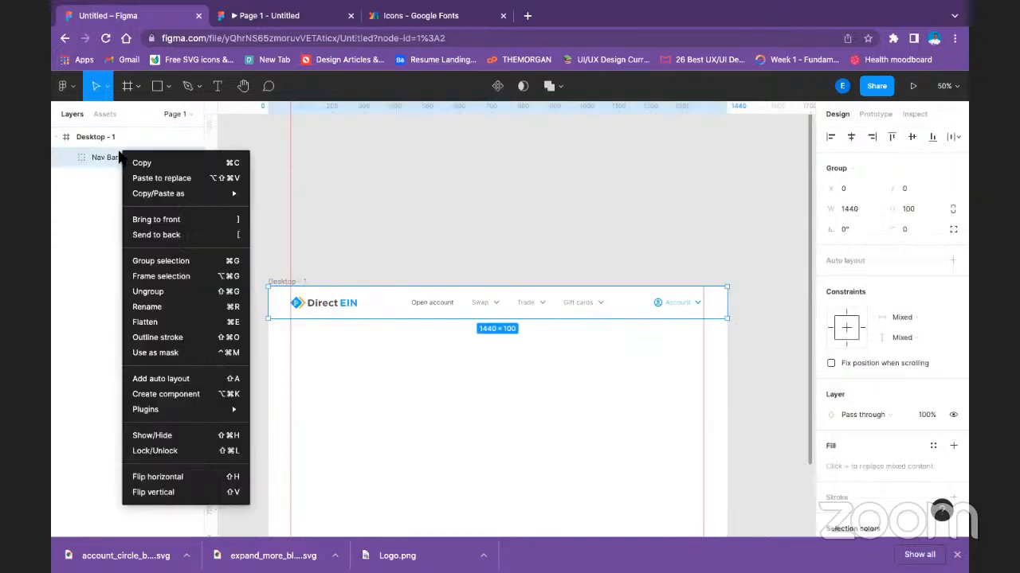
left_click(192, 276)
left_click(223, 199)
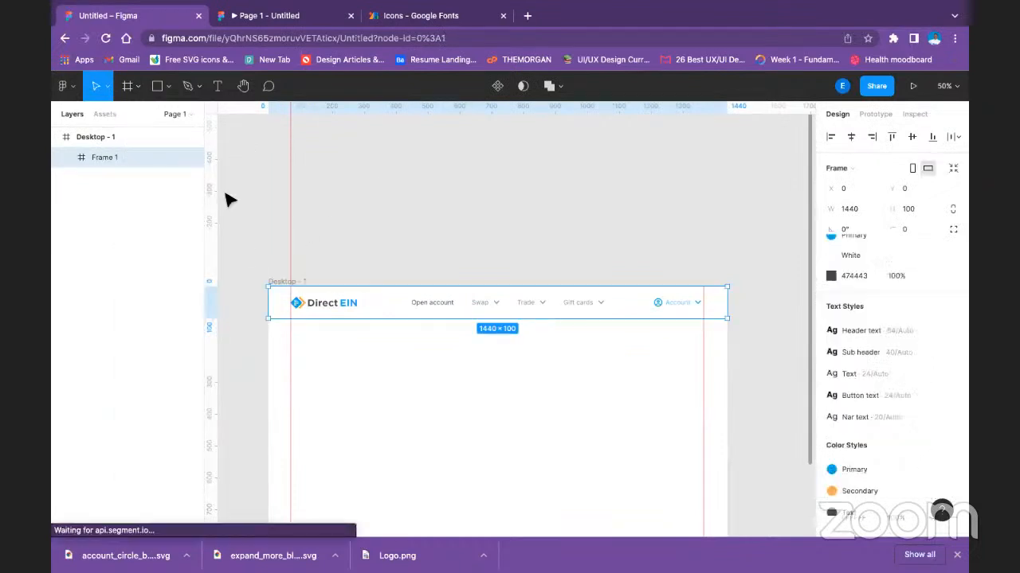
double_click(110, 156)
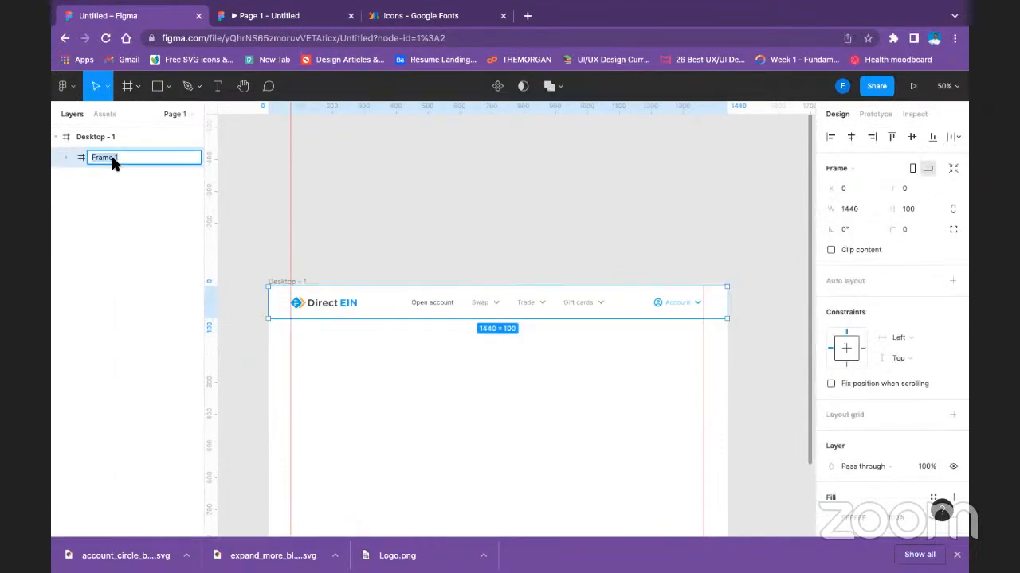
type("Nav Bar")
left_click(357, 239)
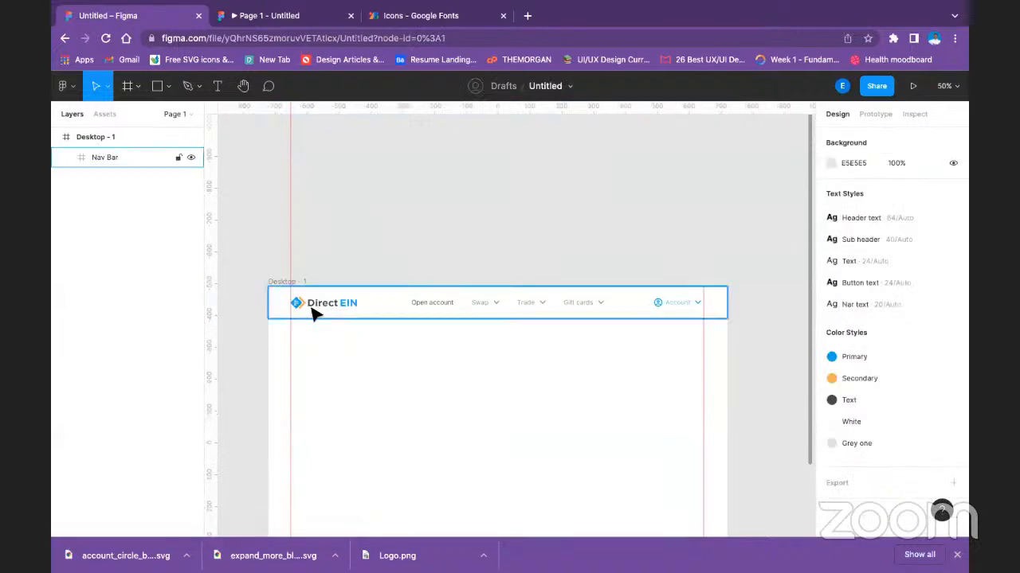
left_click(386, 305)
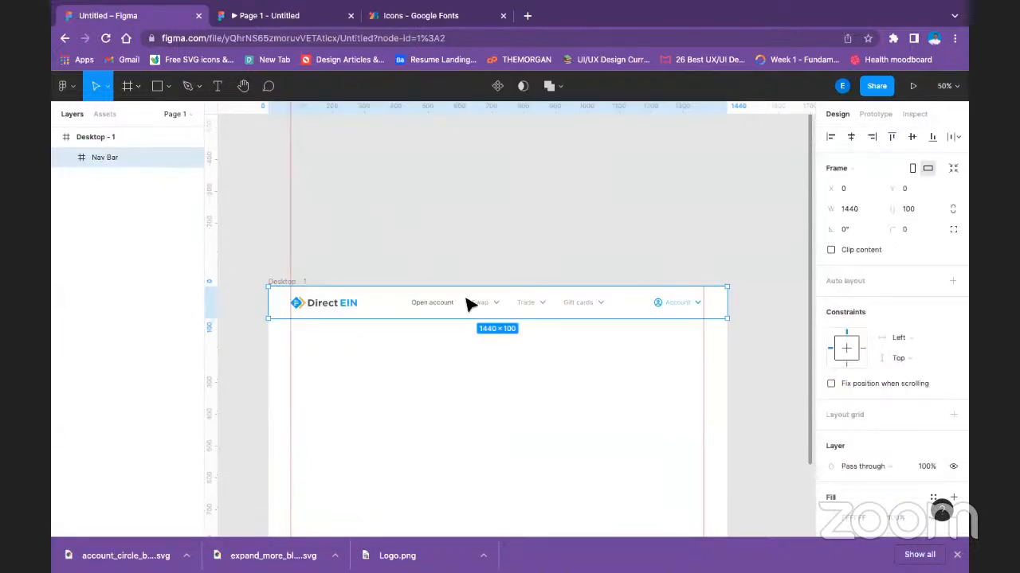
right_click(364, 313)
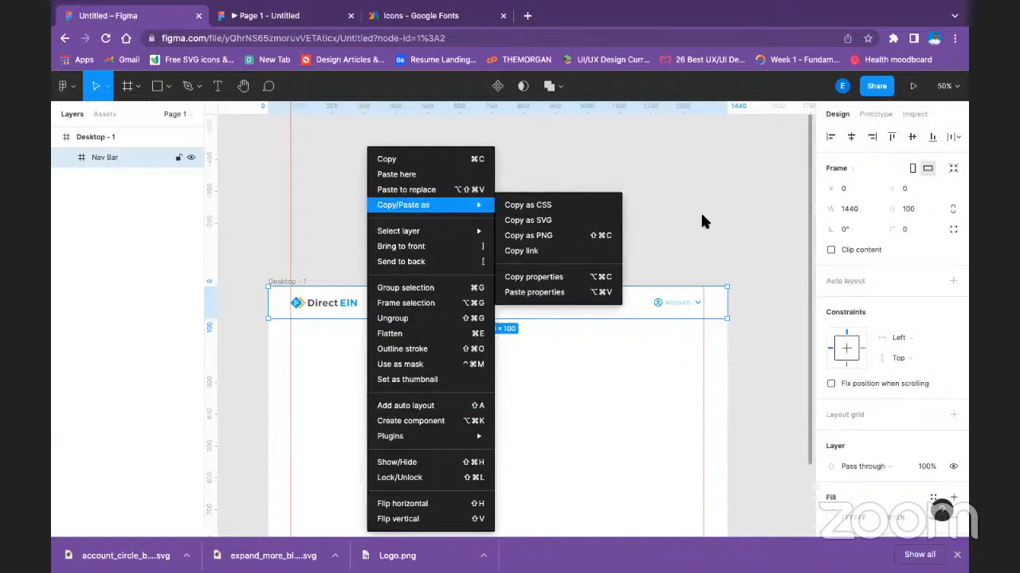
left_click(662, 210)
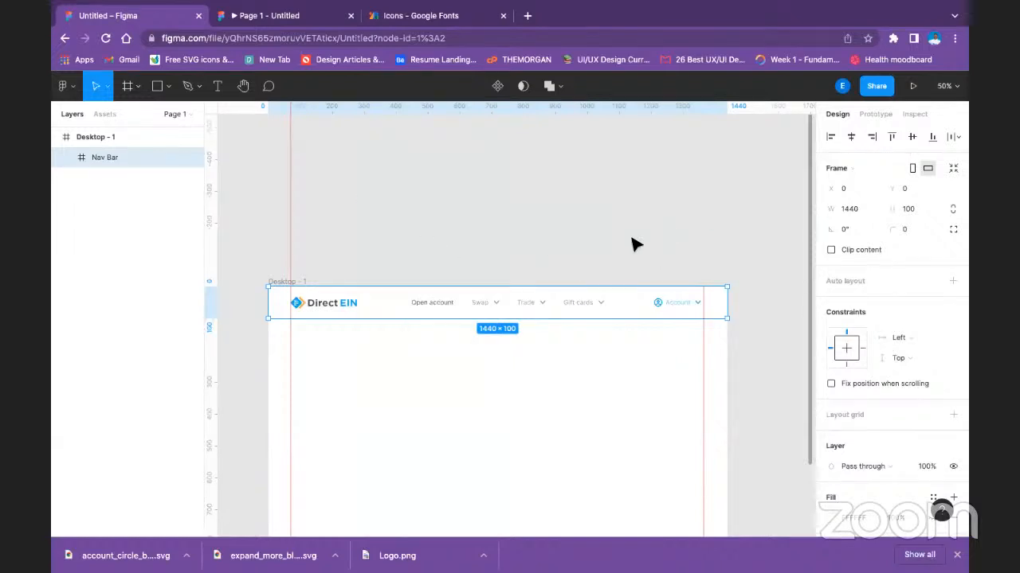
left_click(402, 255)
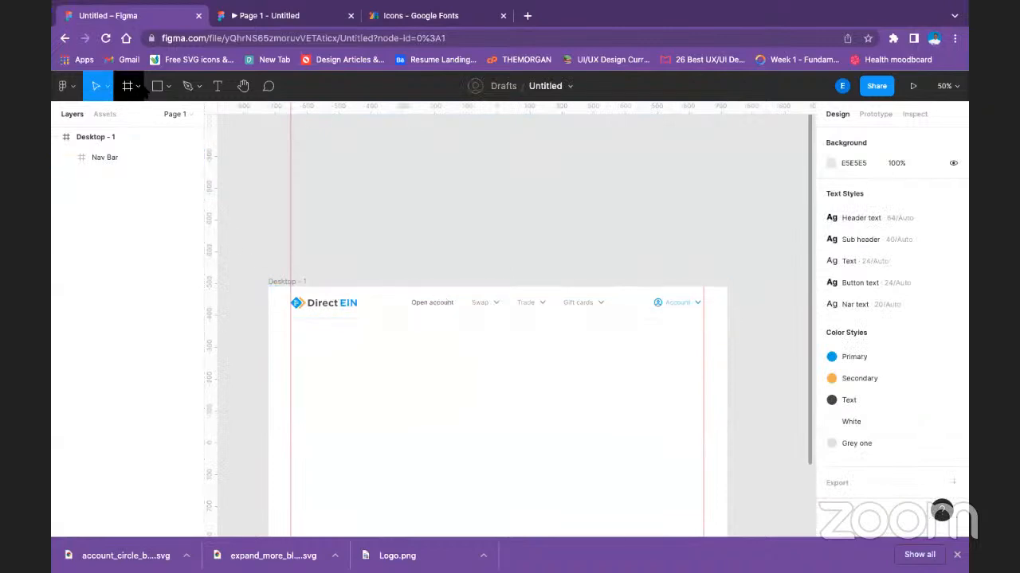
Draw a full-width rectangle 1440 wide directly below the header and extend its height to about 852.
left_click(157, 86)
left_click_drag(270, 319, 726, 376)
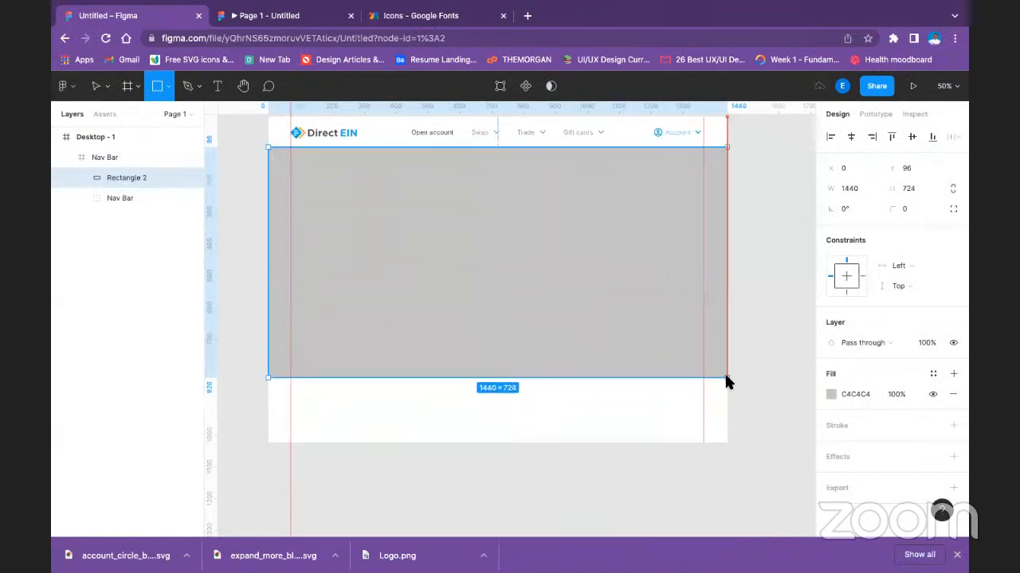
left_click(535, 474)
scroll(667, 375, "up", 2)
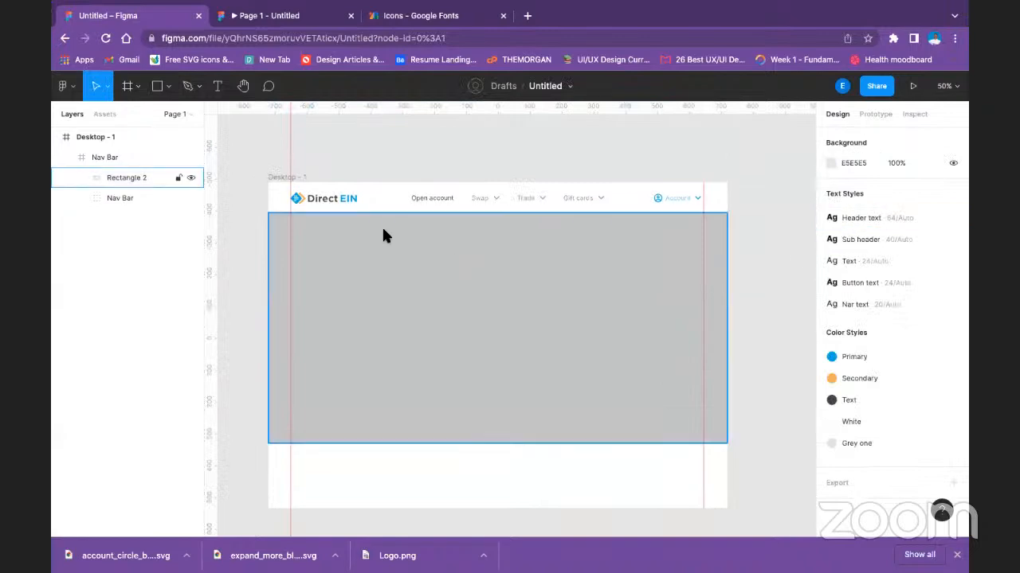
left_click(319, 301)
left_click_drag(518, 443, 520, 485)
left_click(244, 135)
left_click(327, 302)
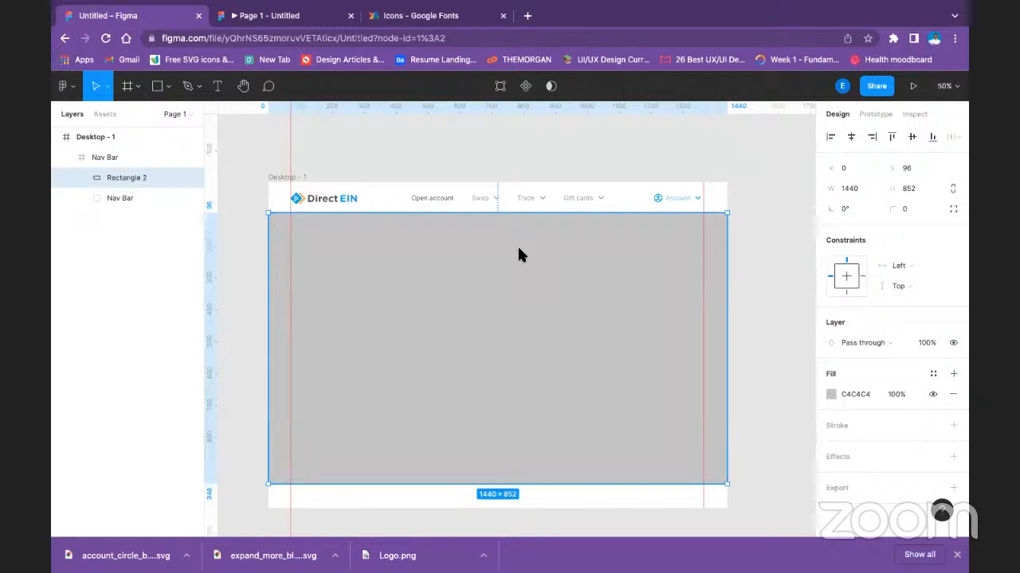
Check the header above the grey section in the prototype preview.
left_click(681, 201)
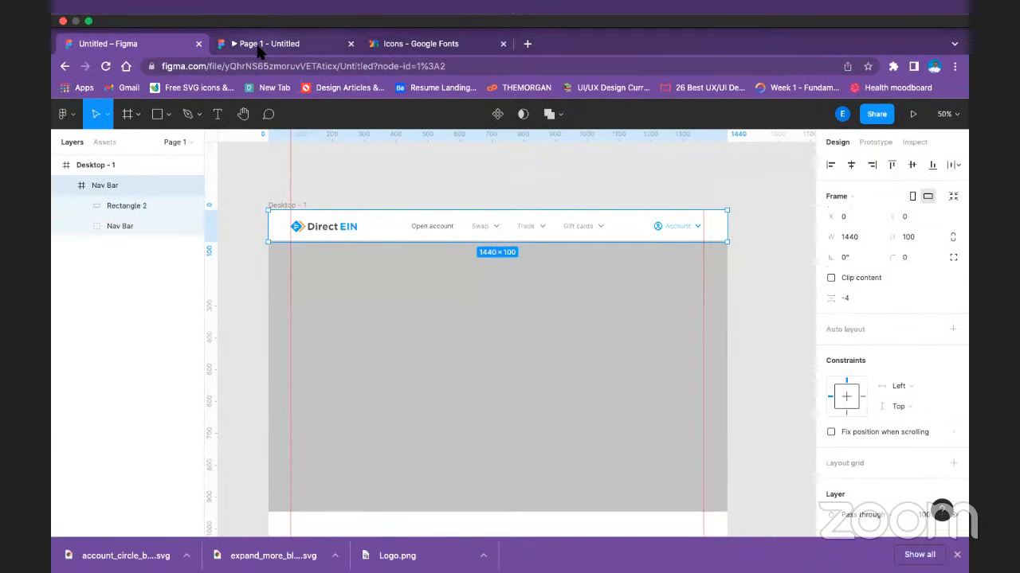
left_click(258, 45)
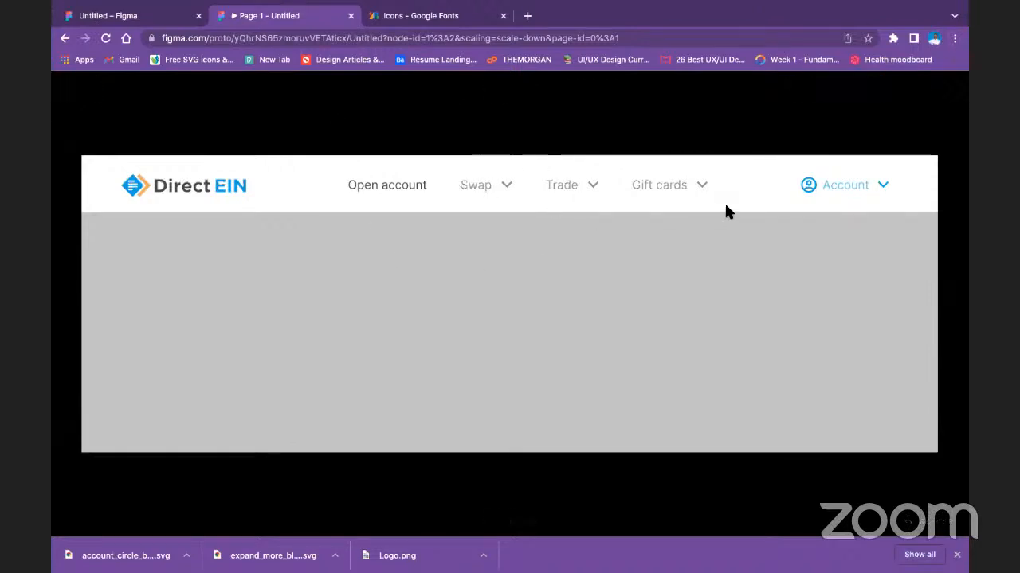
left_click(157, 16)
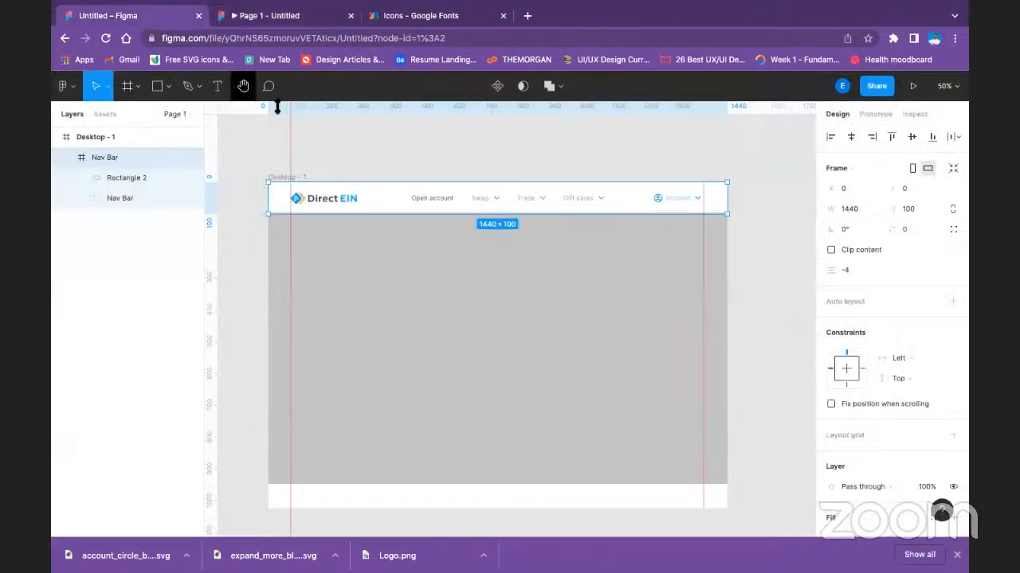
Set the layer opacity of the Swap, Trade and Gift cards navigation groups to 100%, keeping the Text color style.
double_click(478, 201)
double_click(478, 201)
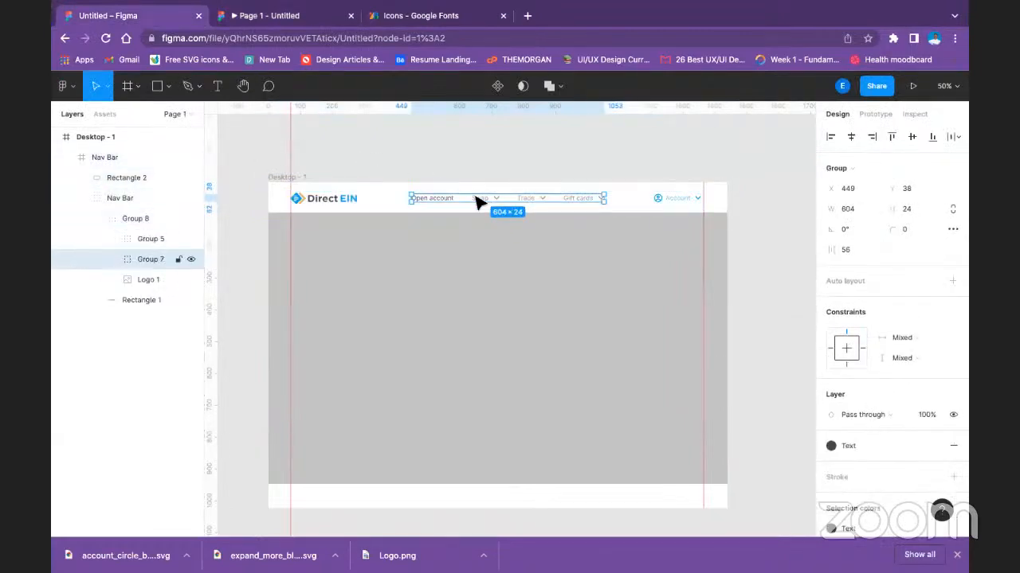
double_click(479, 201)
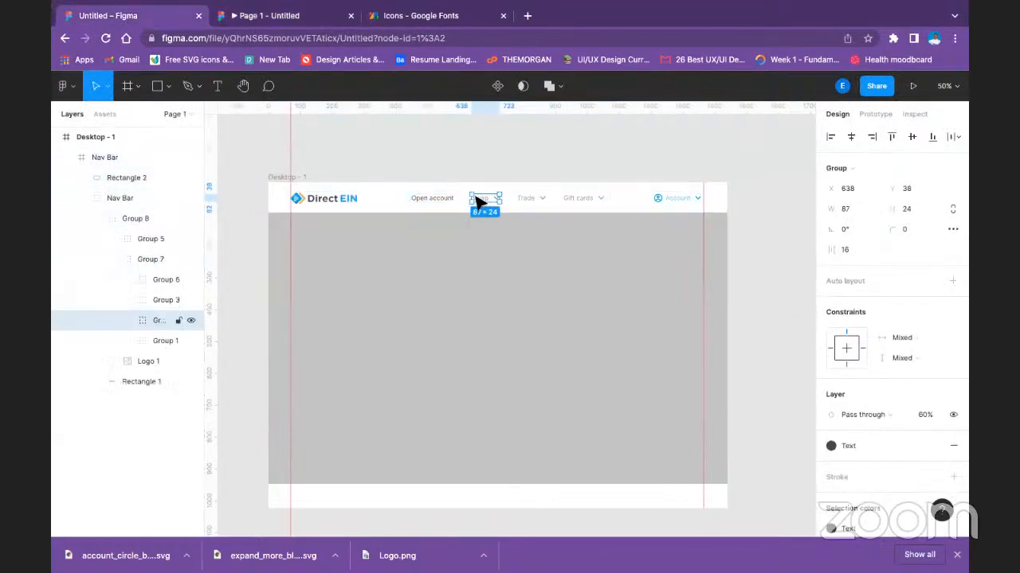
left_click(539, 199, "shift")
left_click(575, 202, "shift")
left_click(574, 204, "shift")
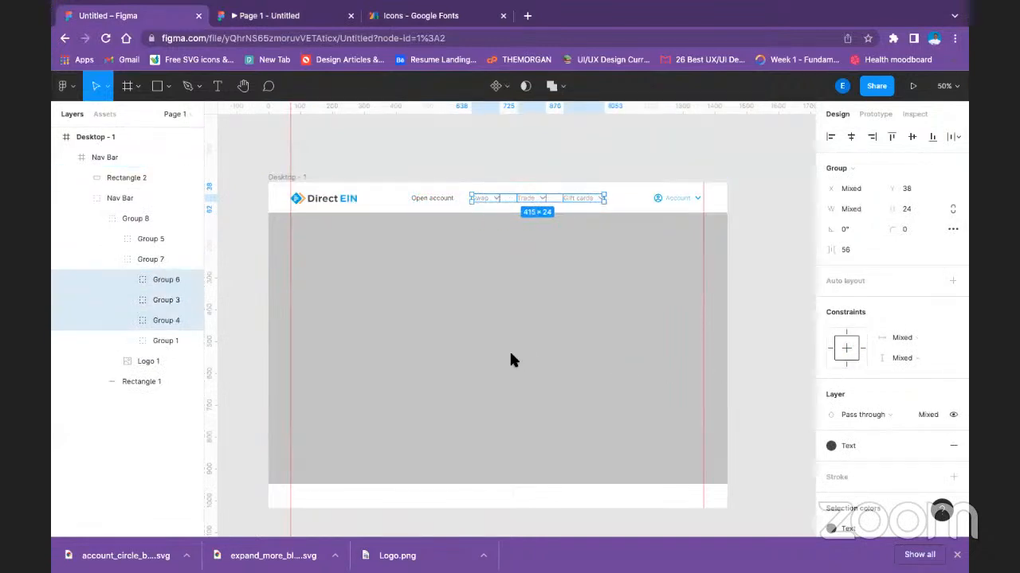
left_click(850, 449)
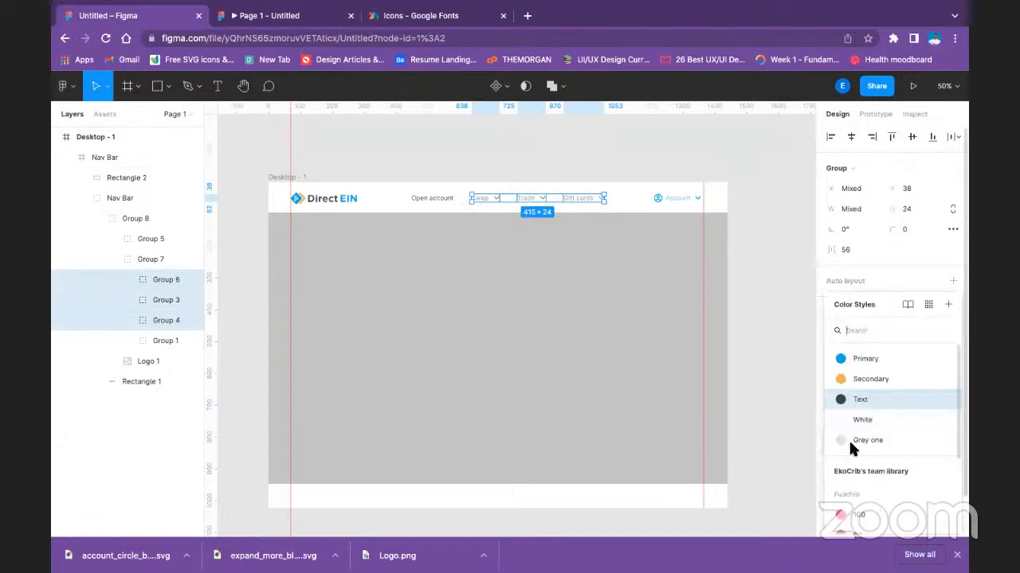
left_click(873, 398)
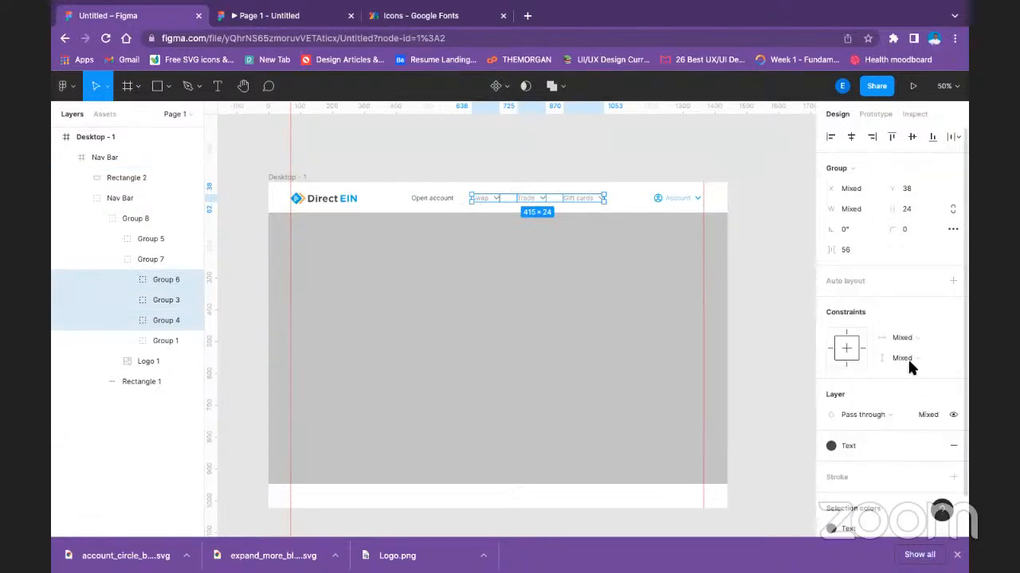
scroll(902, 425, "down", 1)
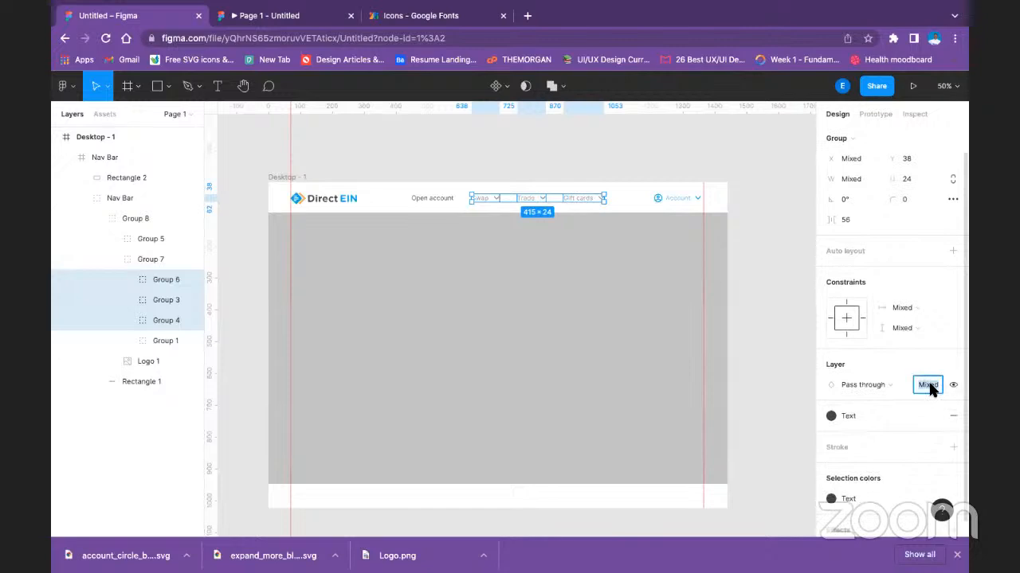
type("100")
key("Return")
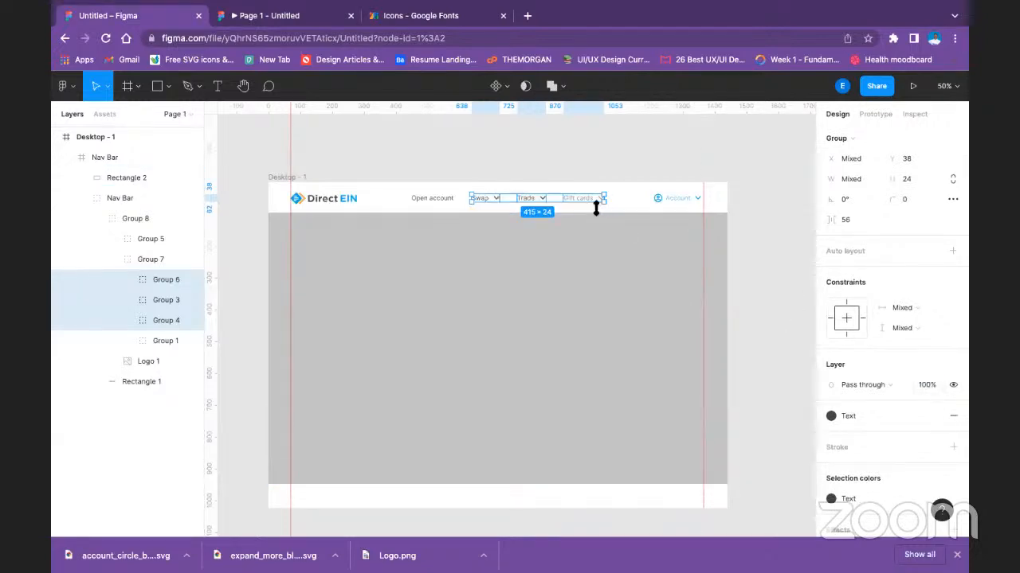
Set the layer opacity of the Gift cards text in the navigation bar to 100%.
left_click(589, 202)
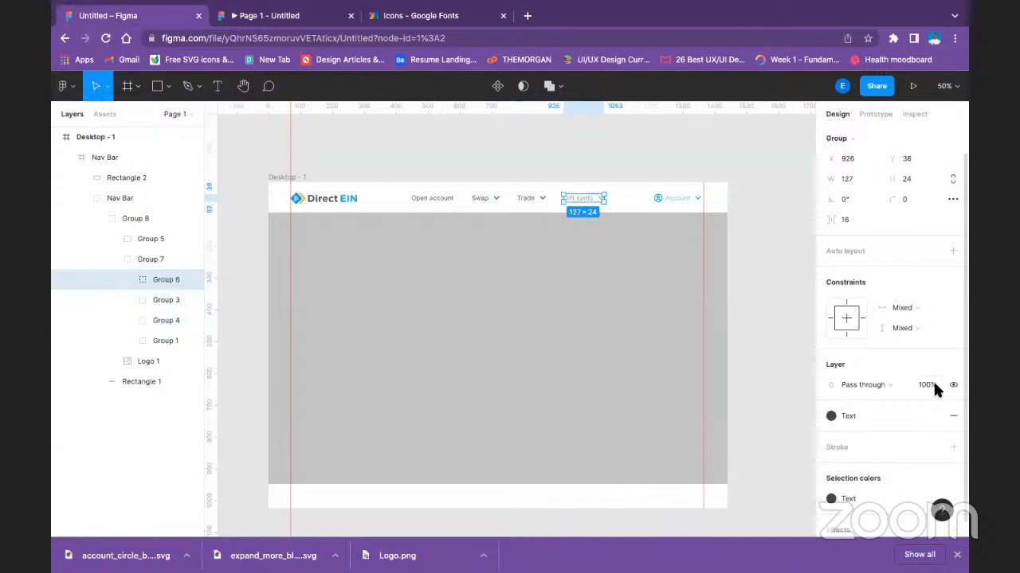
double_click(580, 199)
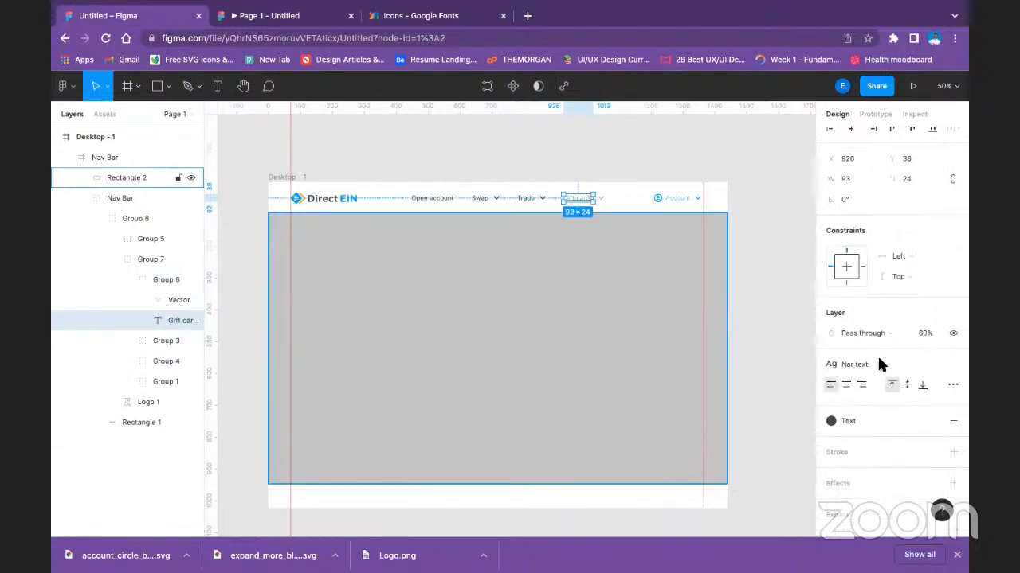
left_click(925, 334)
type("100")
key("Return")
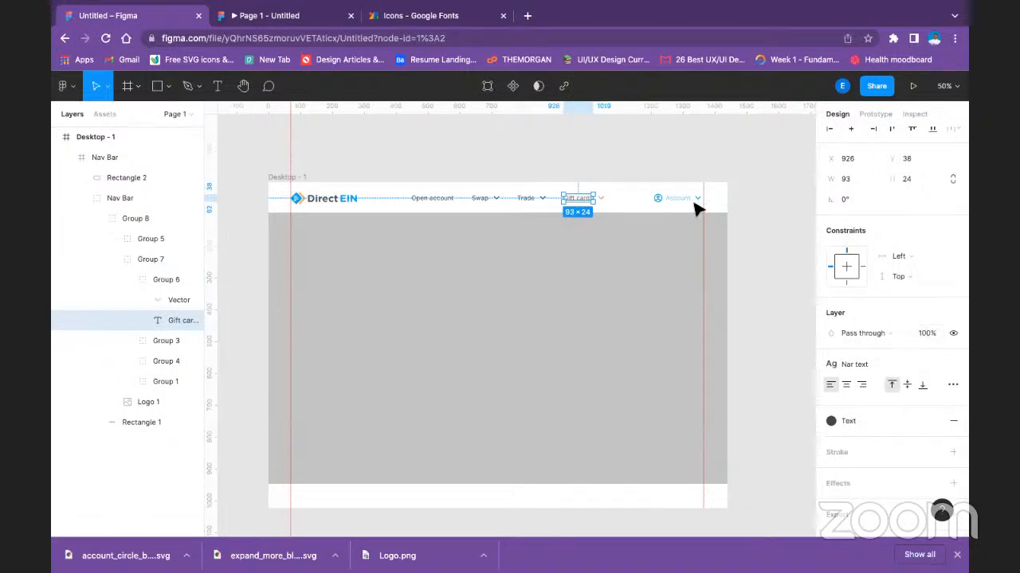
left_click(651, 176)
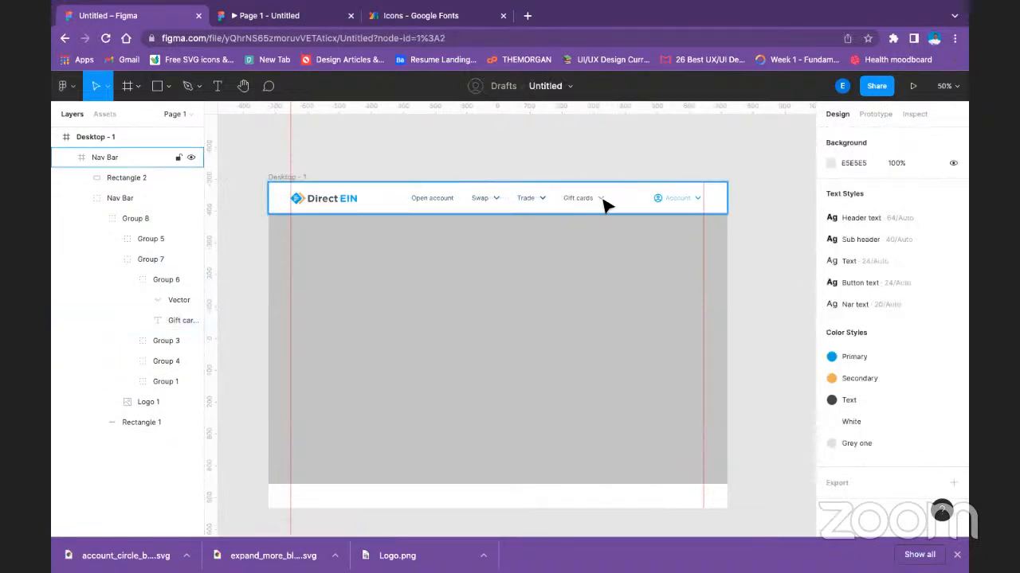
Set the layer opacity of the chevron beside Gift cards to 100%.
left_click(603, 205)
double_click(603, 205)
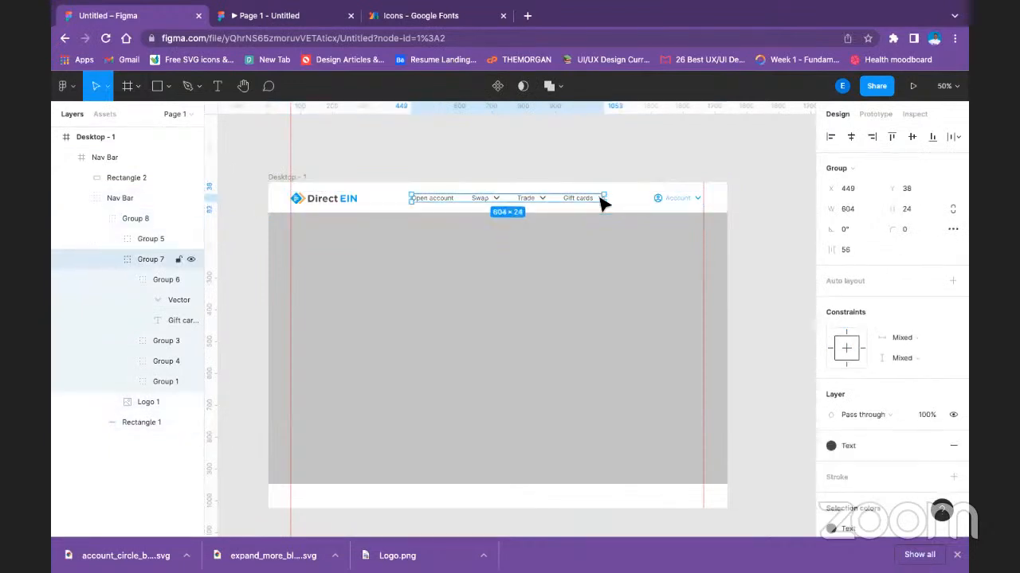
double_click(603, 205)
double_click(601, 199)
left_click(927, 344)
type("1")
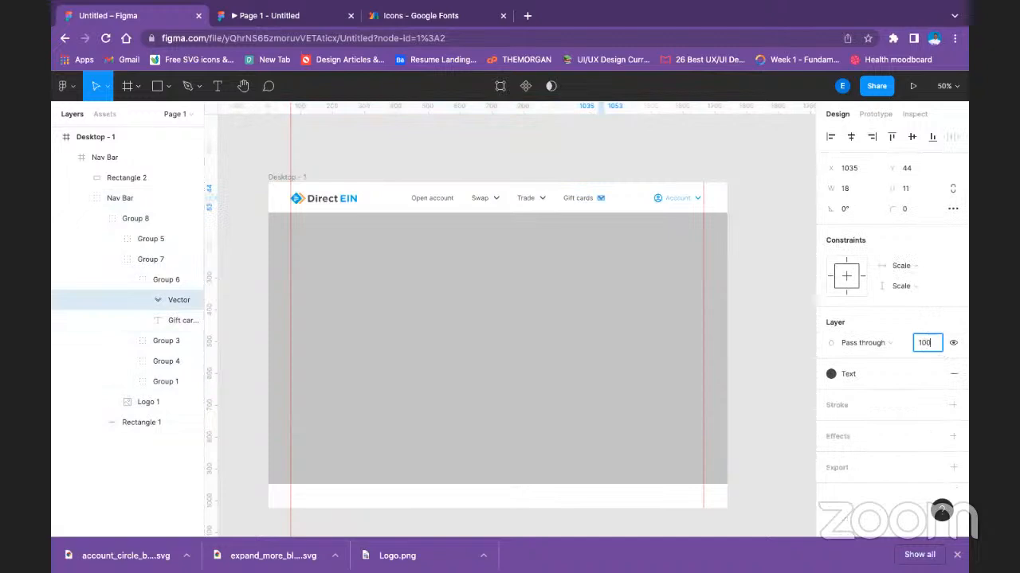
type("00")
key("Return")
left_click(576, 197)
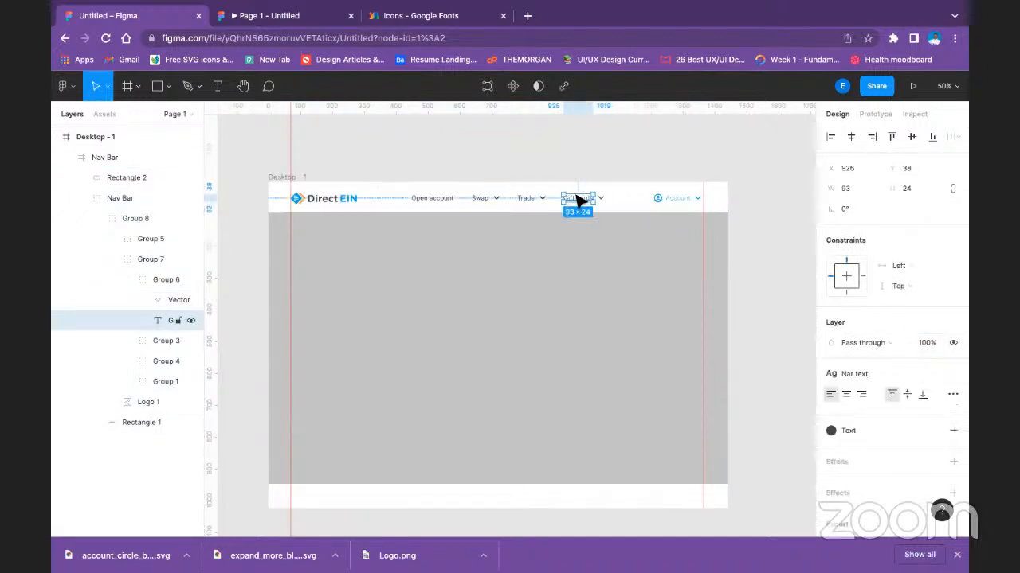
left_click(528, 198)
left_click(432, 152)
left_click(157, 86)
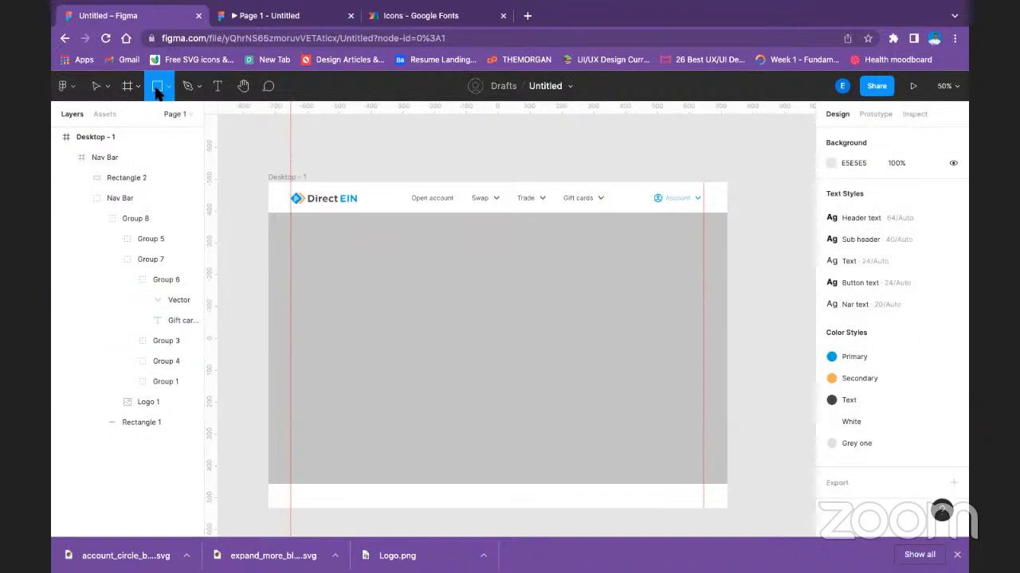
left_click(165, 90)
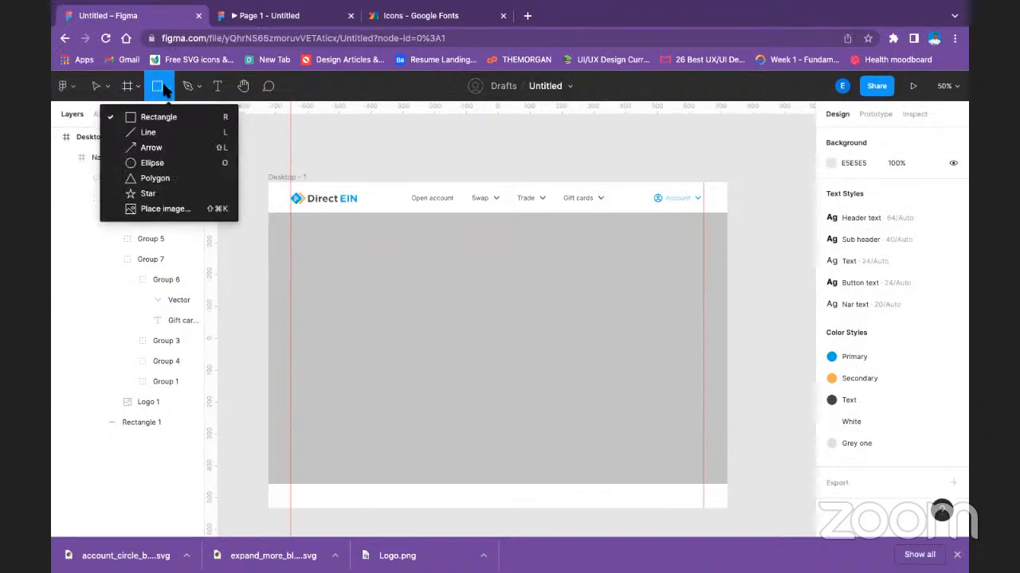
left_click(159, 134)
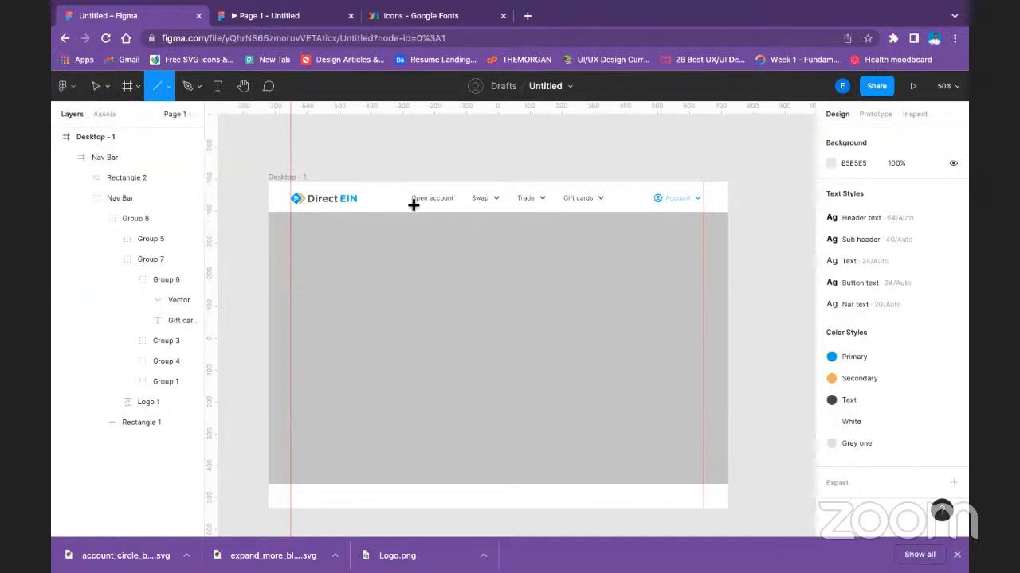
left_click(169, 89)
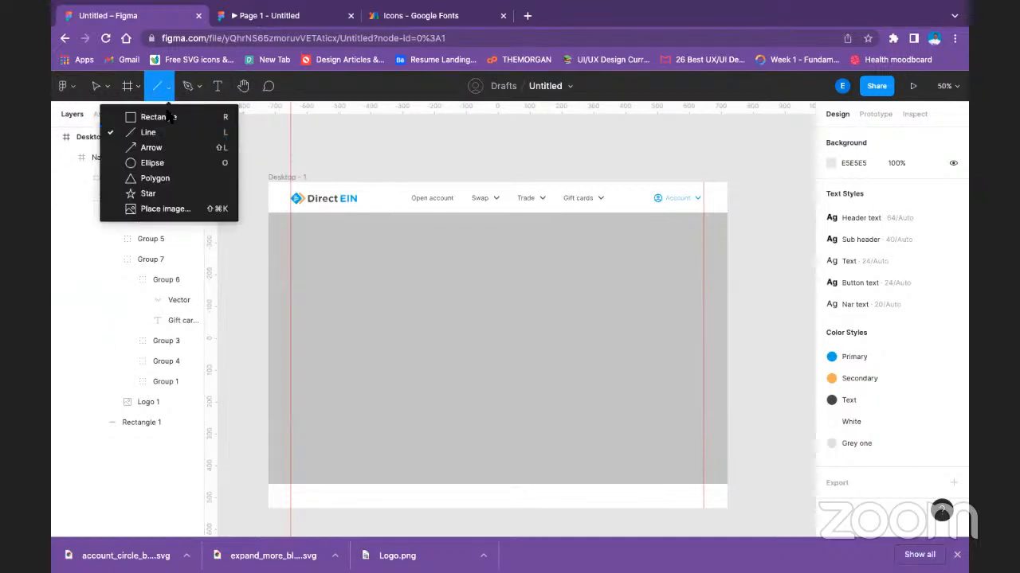
left_click(398, 208)
left_click_drag(406, 200, 460, 208)
key("Delete")
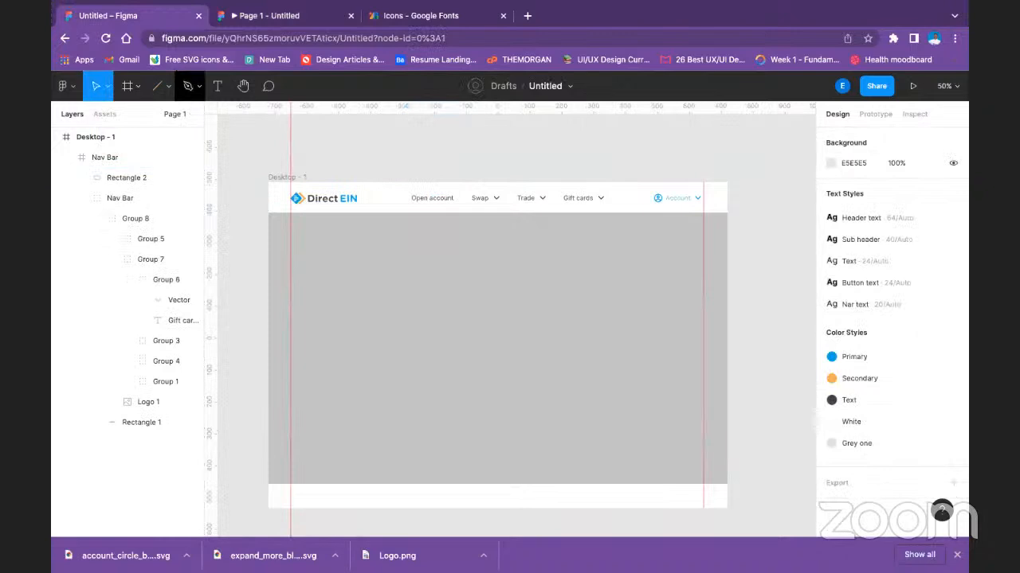
Draw a thin rectangle about 132 × 13 directly under the Open account text in the navigation bar.
left_click(169, 87)
left_click(163, 117)
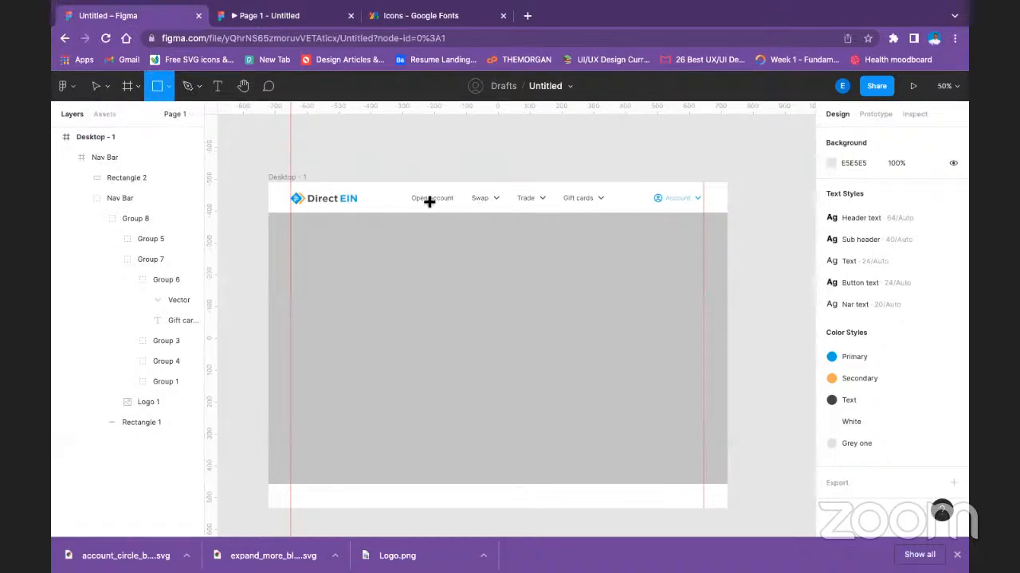
left_click_drag(411, 200, 453, 204)
left_click(470, 167)
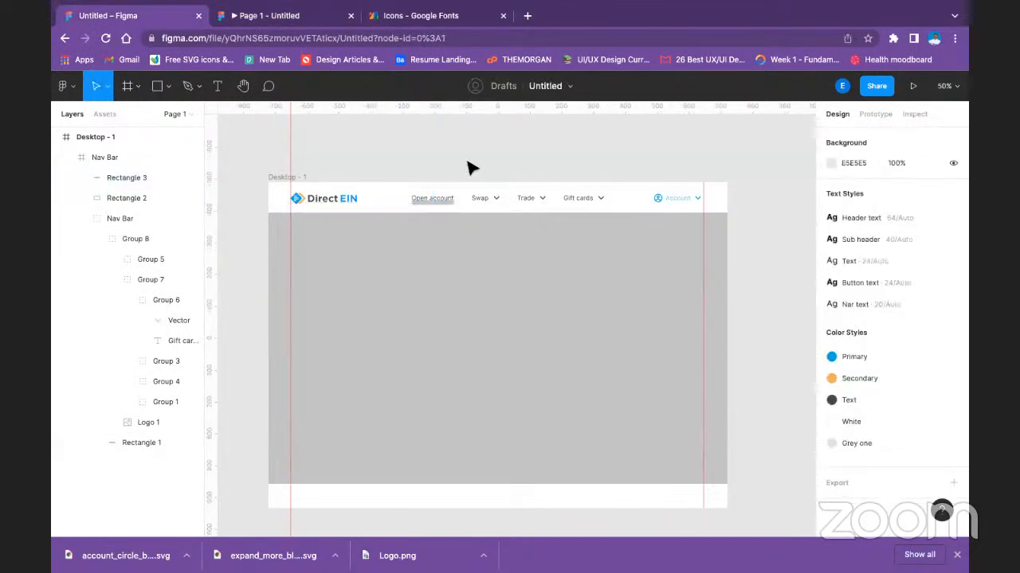
Reduce the height of the rectangle under Open account to 6.
key("shift+0")
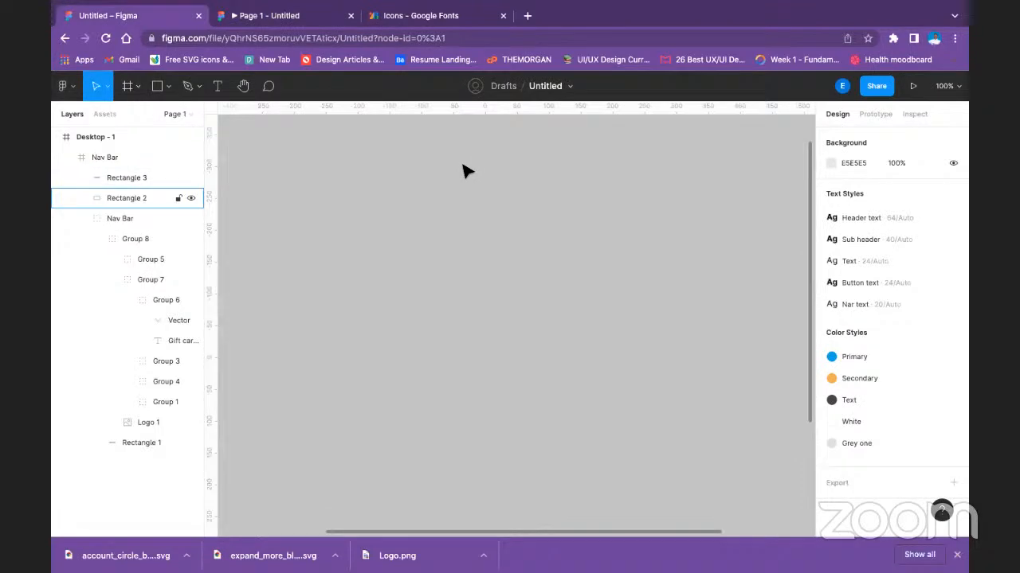
scroll(523, 387, "up", 5)
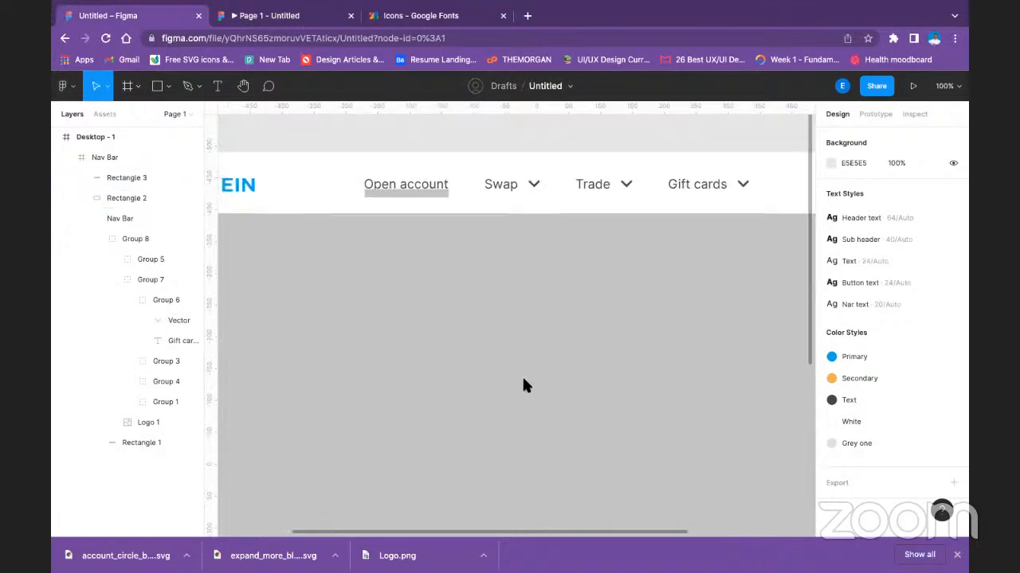
left_click(501, 273)
left_click(500, 272)
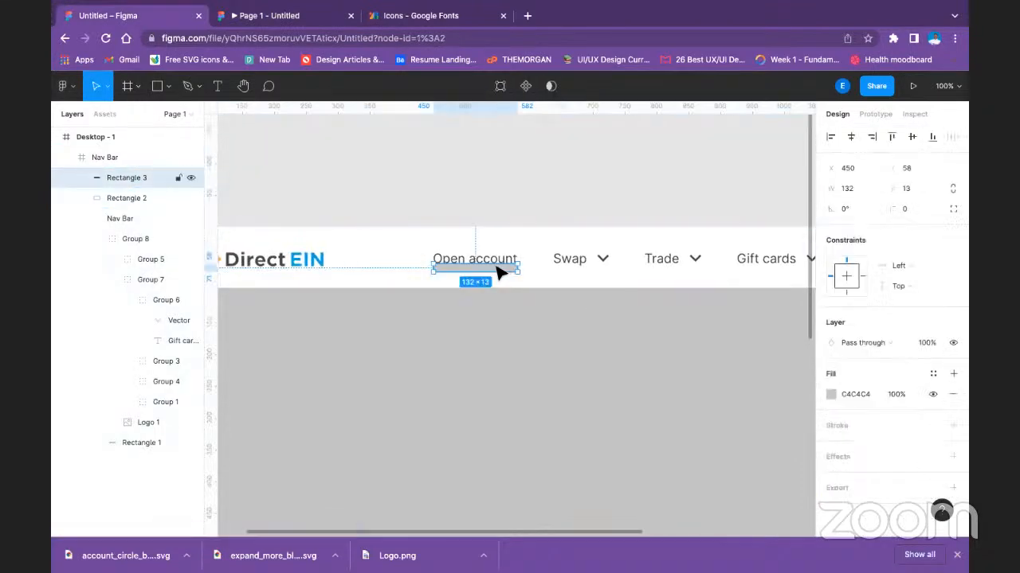
left_click_drag(483, 271, 485, 273)
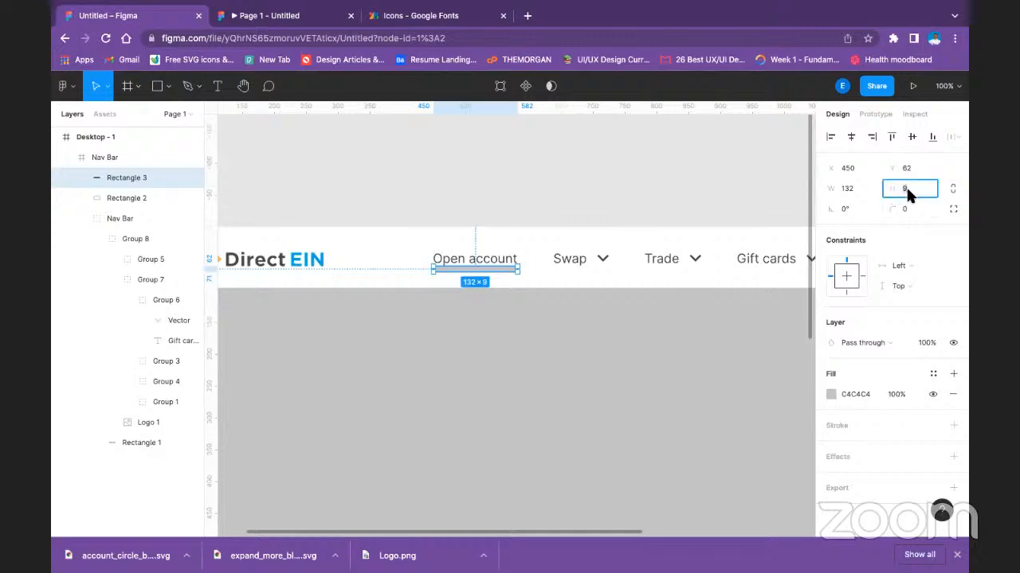
type("6")
key("Return")
left_click(424, 194)
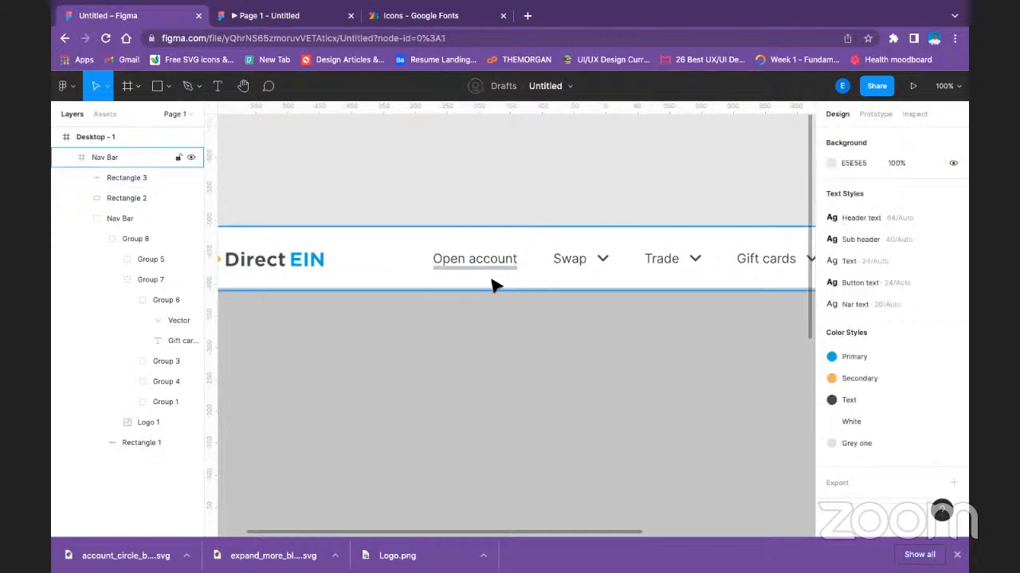
Move the underline rectangle down to Y 70, keeping it aligned with the Open account text.
left_click(495, 275)
left_click(495, 275)
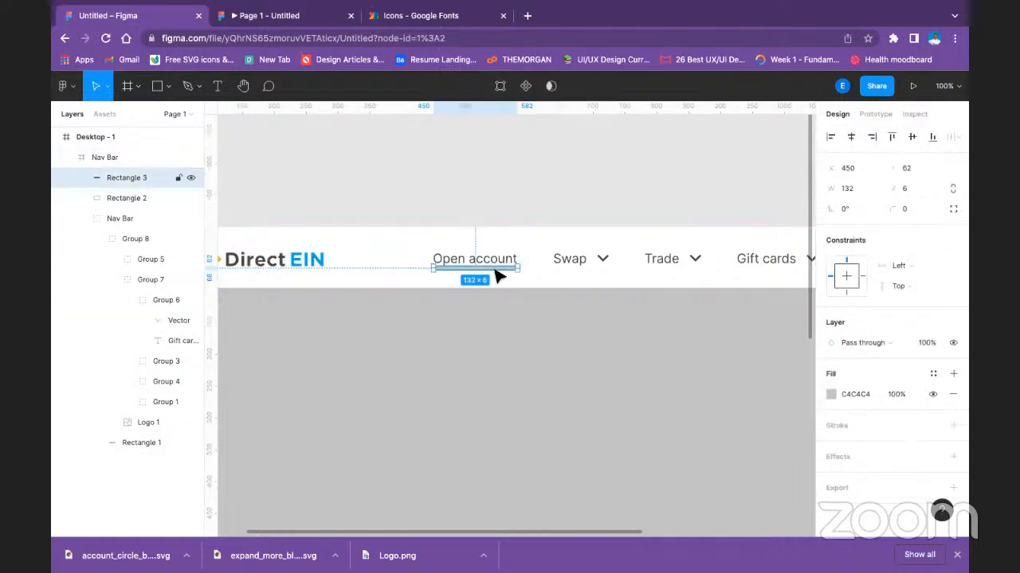
left_click_drag(496, 275, 497, 271)
key("Left")
key("Left")
key("Left")
key("Left")
key("Left")
key("Left")
key("Left")
key("Left")
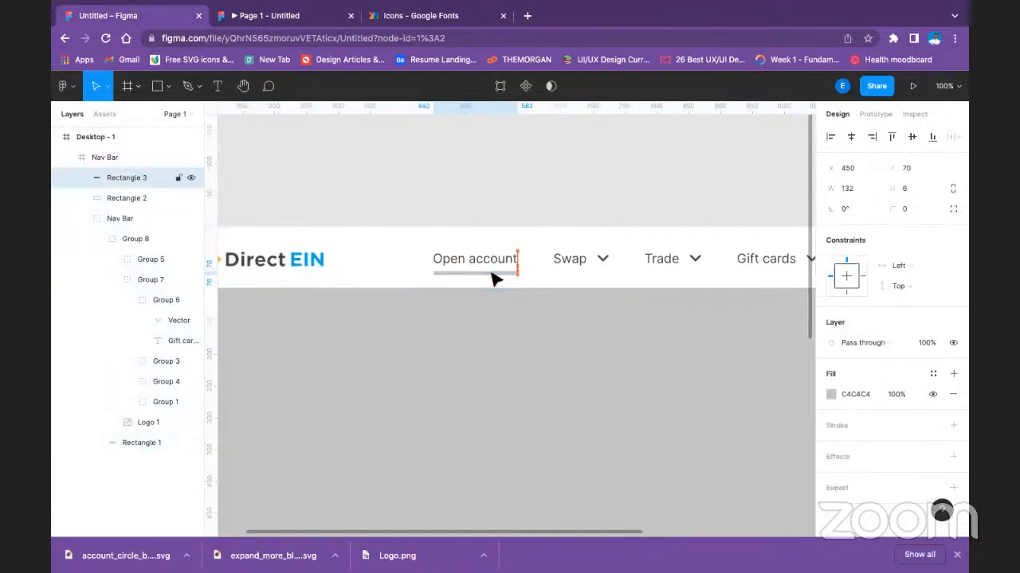
left_click(490, 177)
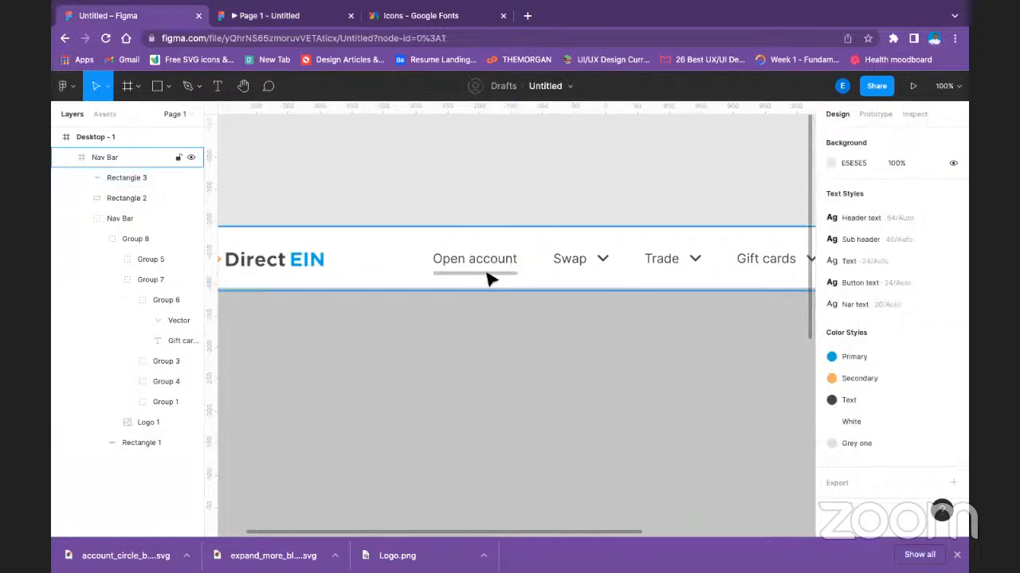
Fill the Open account underline with the blue local color 01A2E9.
left_click(486, 270)
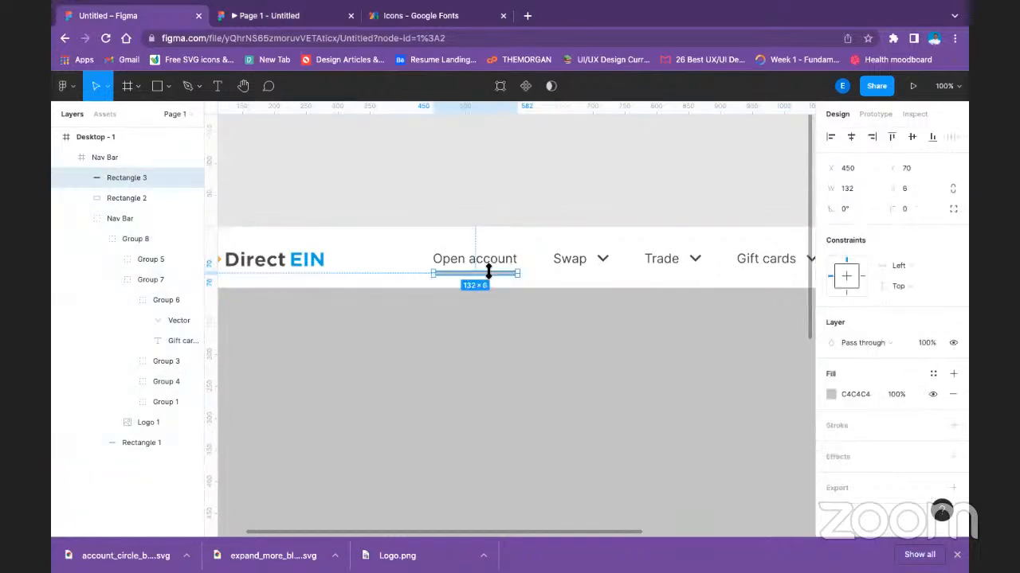
left_click(831, 395)
left_click(678, 474)
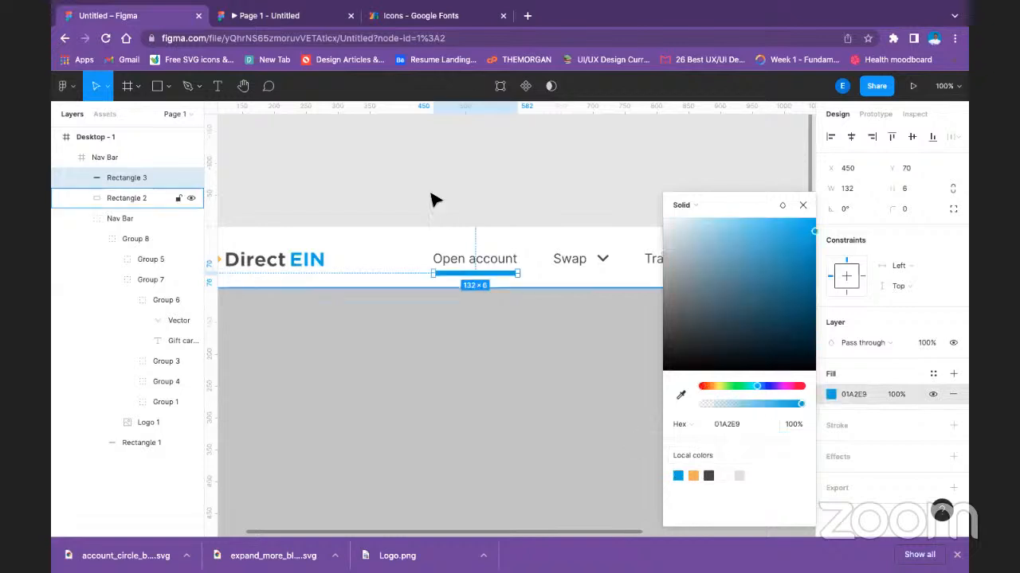
left_click(430, 185)
key("minus")
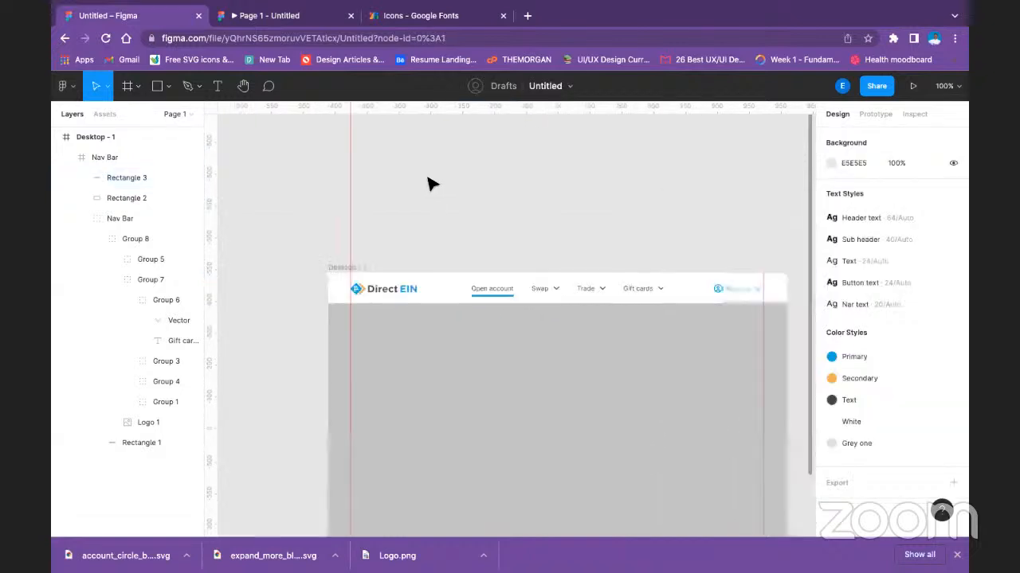
left_click_drag(499, 237, 456, 199)
left_click(450, 255)
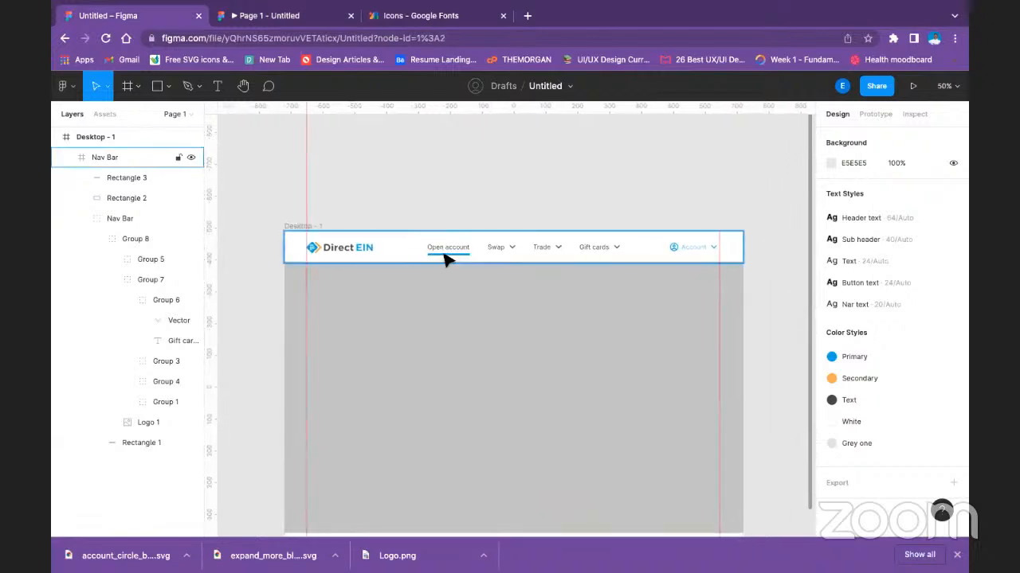
double_click(444, 254)
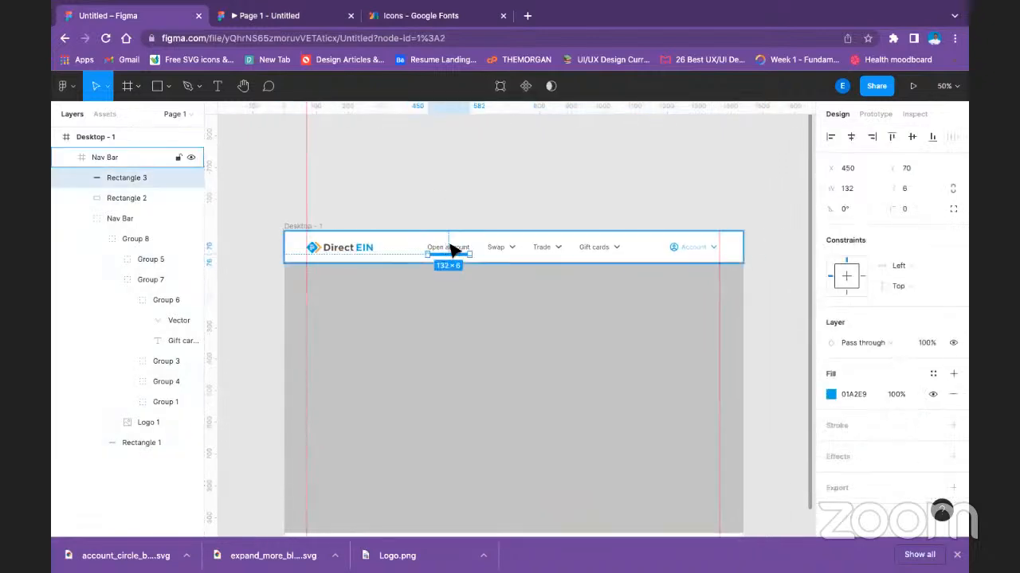
double_click(451, 246)
double_click(450, 249)
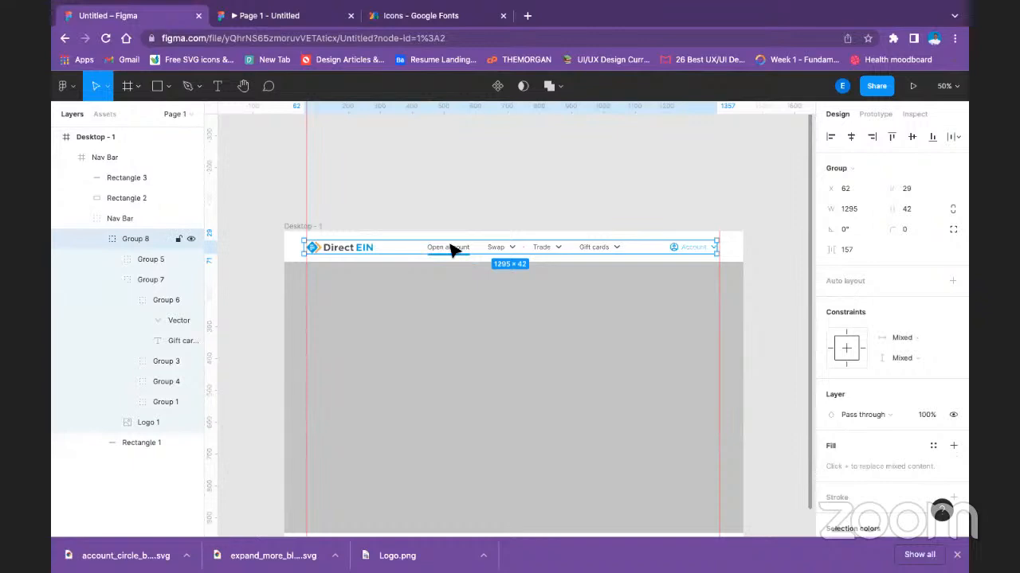
left_click(144, 446)
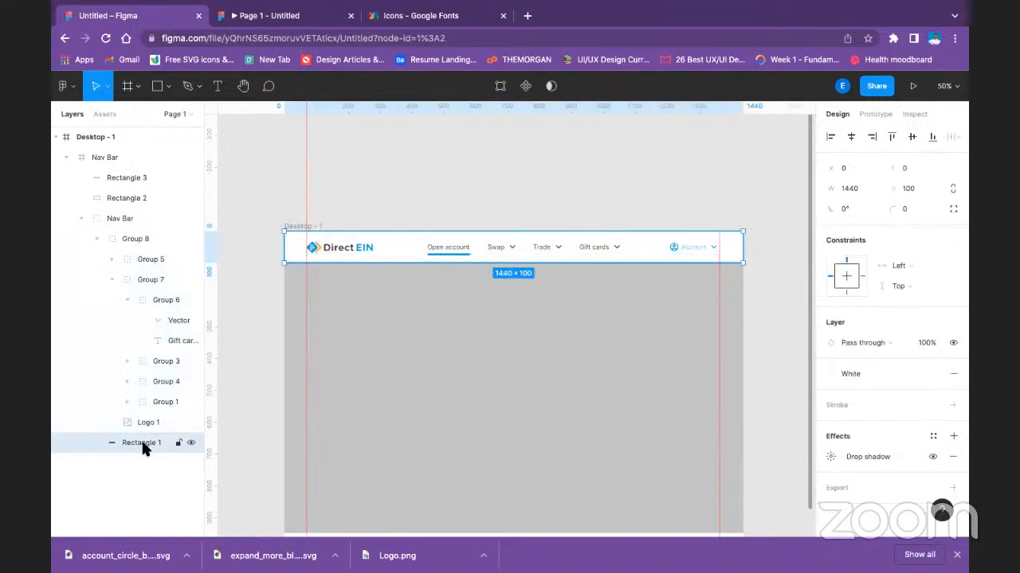
left_click(154, 420)
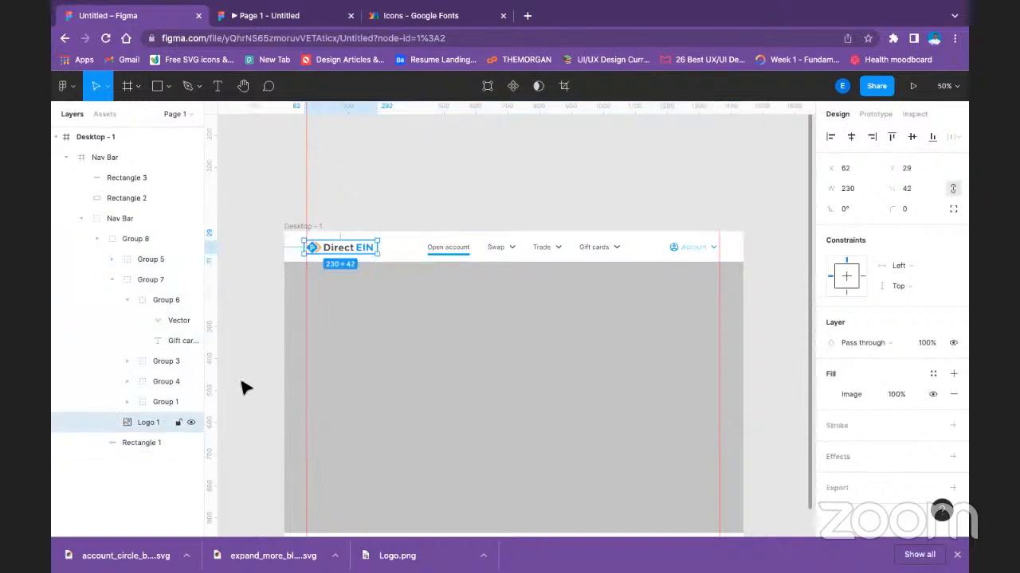
left_click(450, 252)
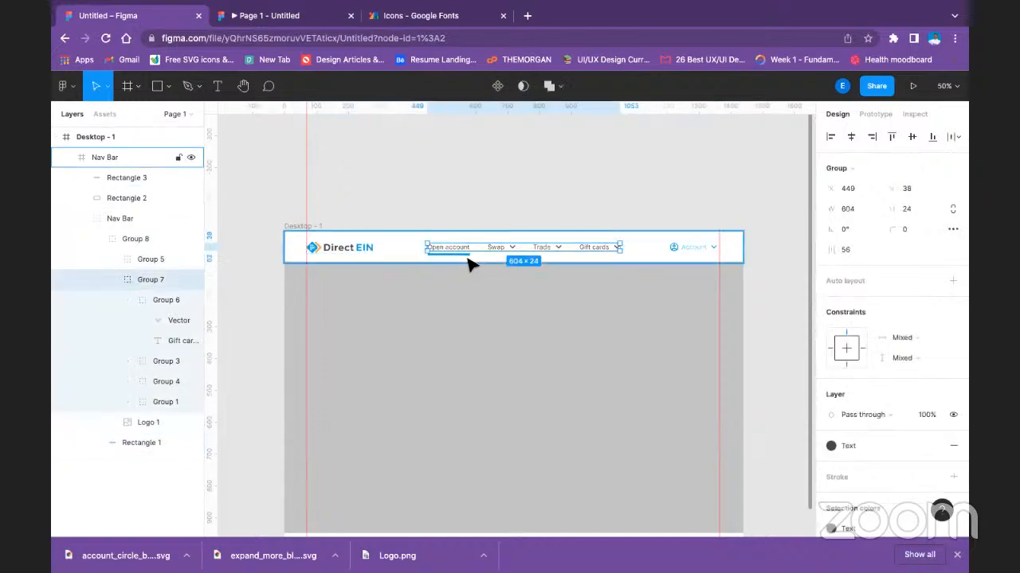
left_click(466, 255)
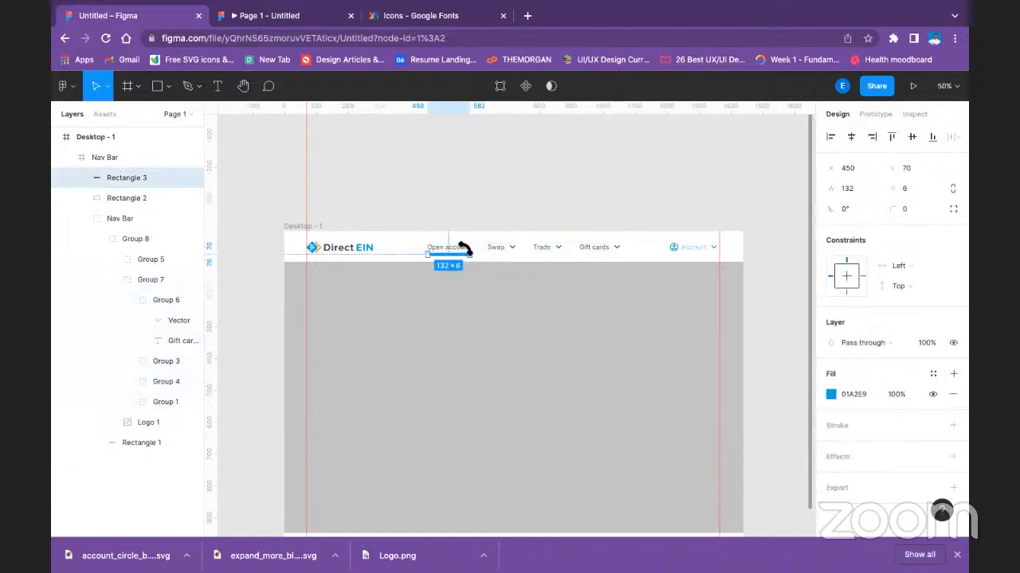
left_click(475, 196)
left_click(461, 258)
left_click(452, 248)
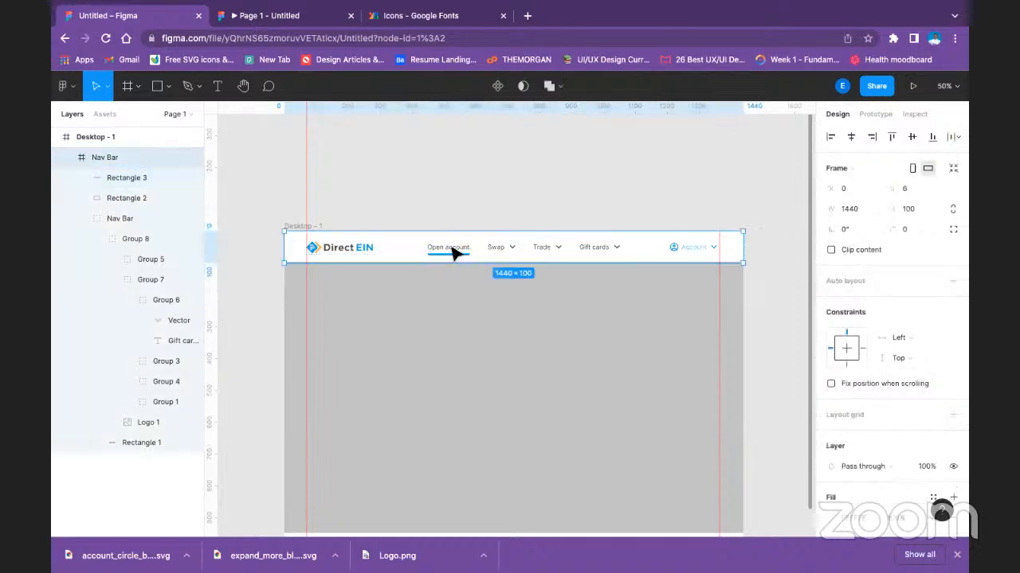
double_click(451, 252)
left_click(347, 160)
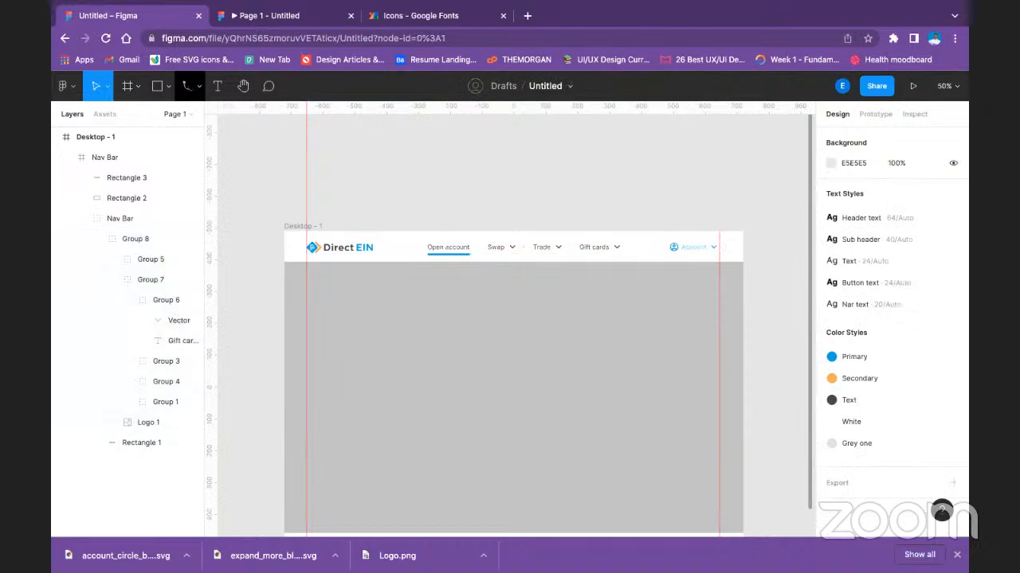
left_click(462, 256)
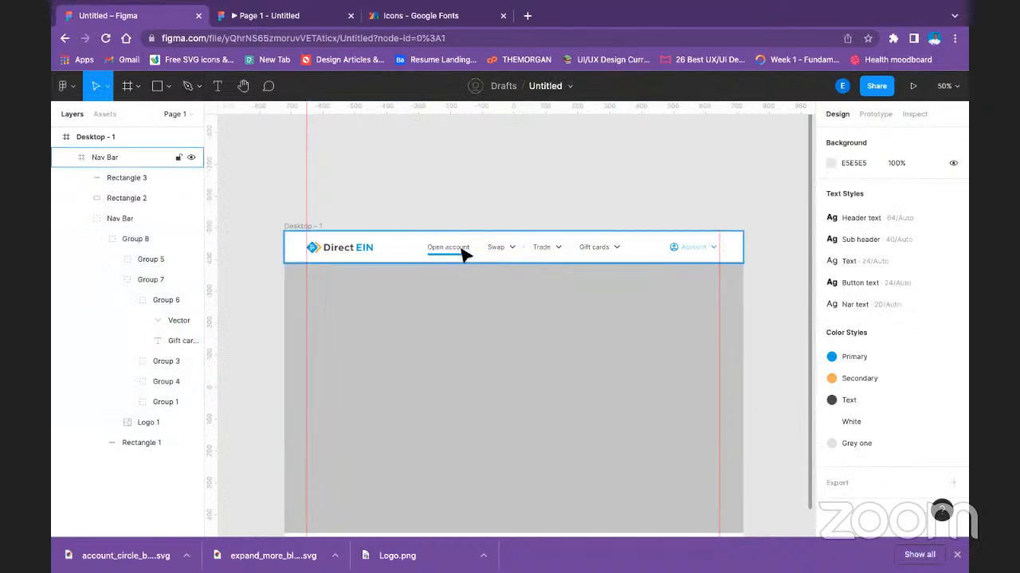
Check the navigation bar with its blue Open account underline in the prototype preview.
double_click(467, 253)
double_click(467, 252)
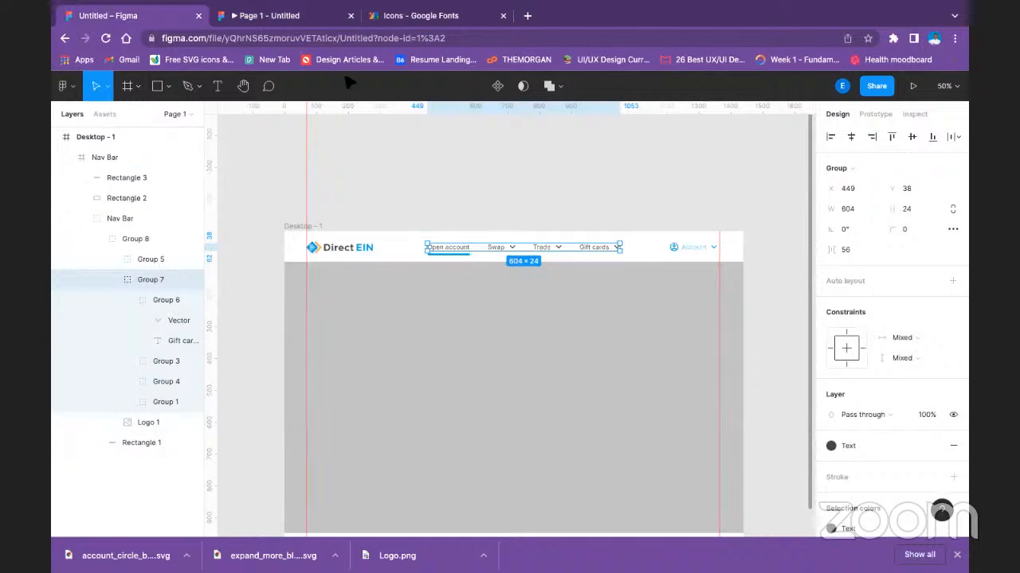
left_click(301, 19)
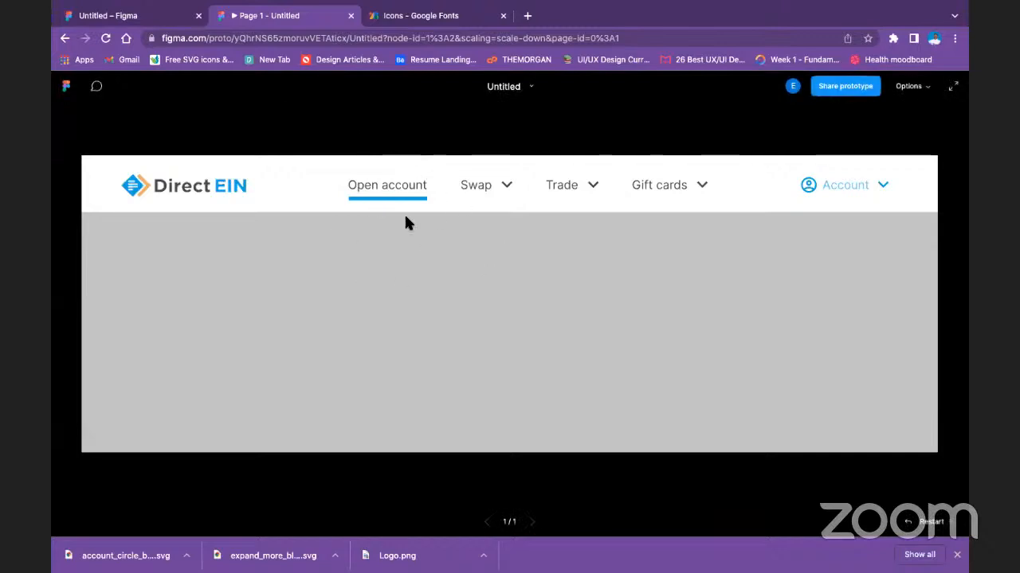
Detach the Nar text style from the Account label, set its weight to Bold and check it in the prototype preview.
left_click(151, 15)
double_click(693, 255)
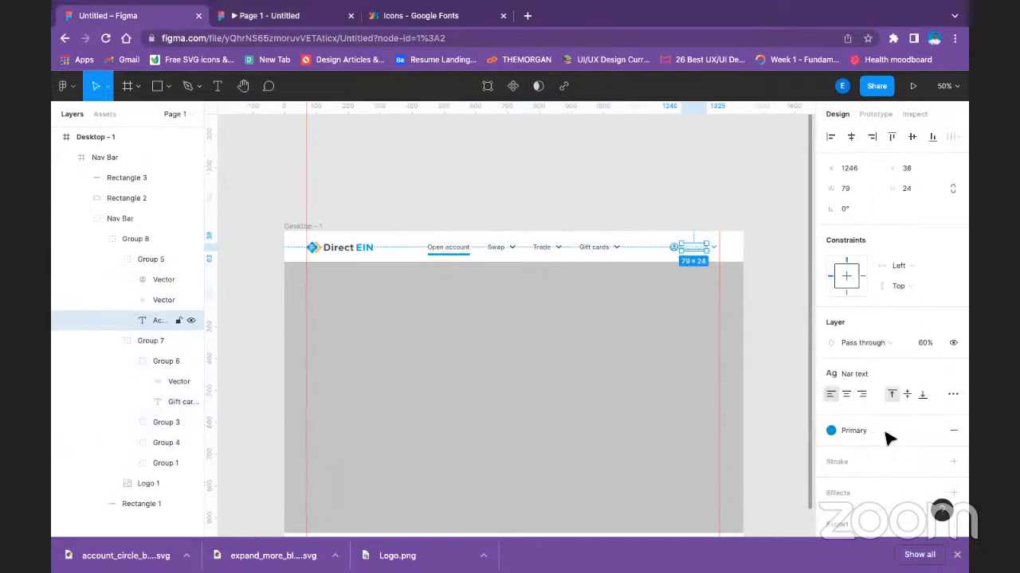
left_click(855, 374)
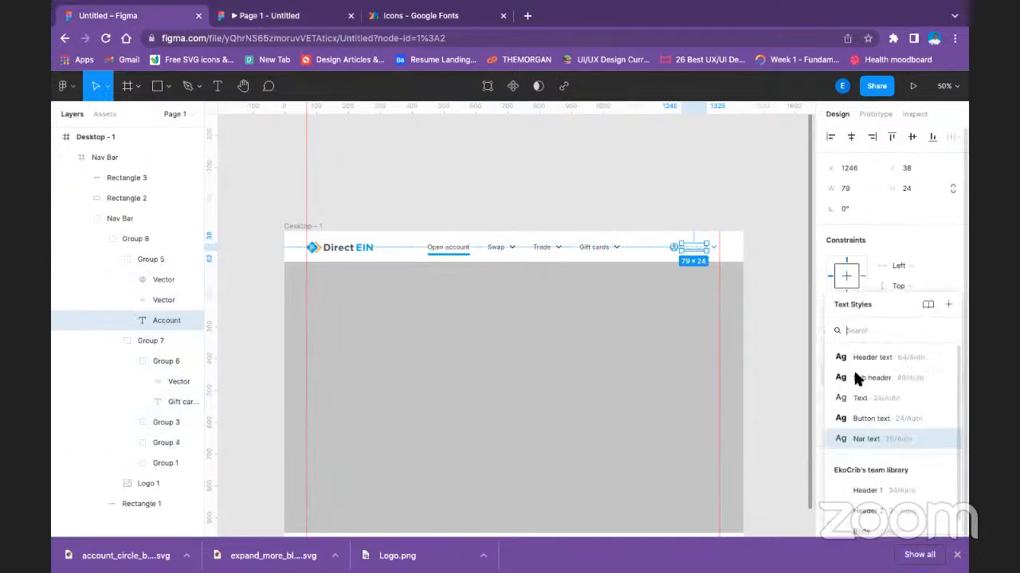
left_click(881, 439)
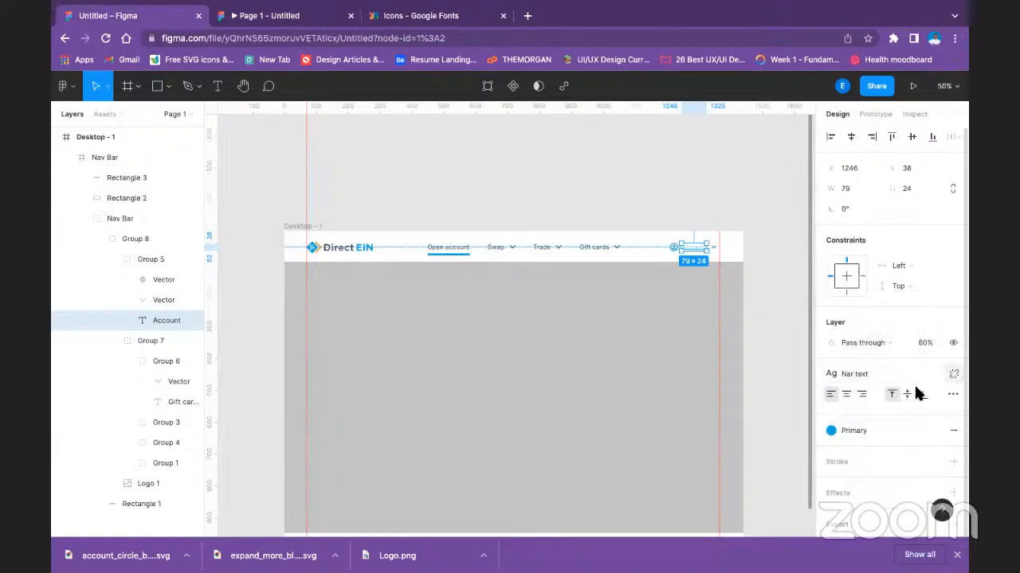
left_click(948, 376)
left_click(853, 415)
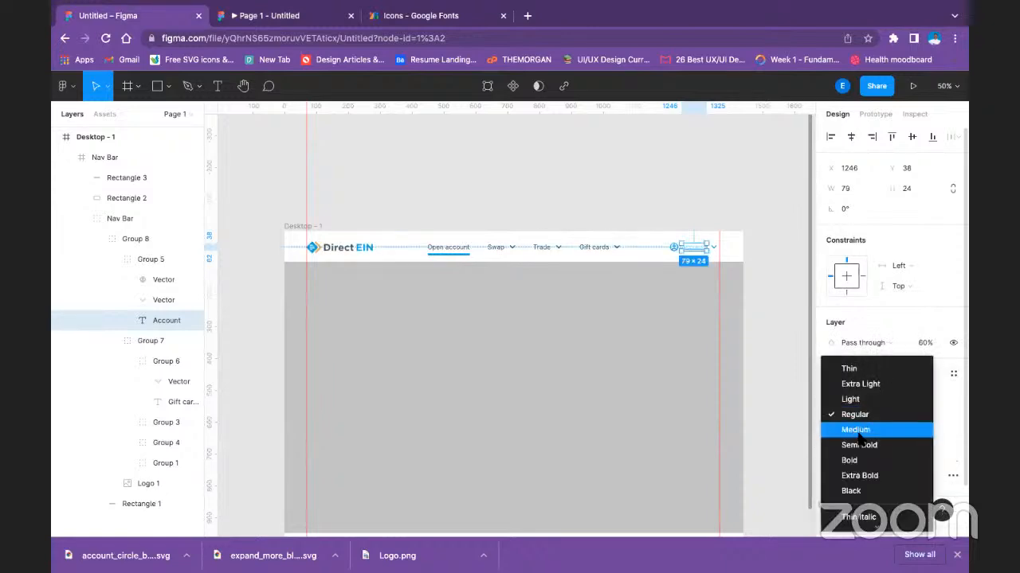
left_click(857, 459)
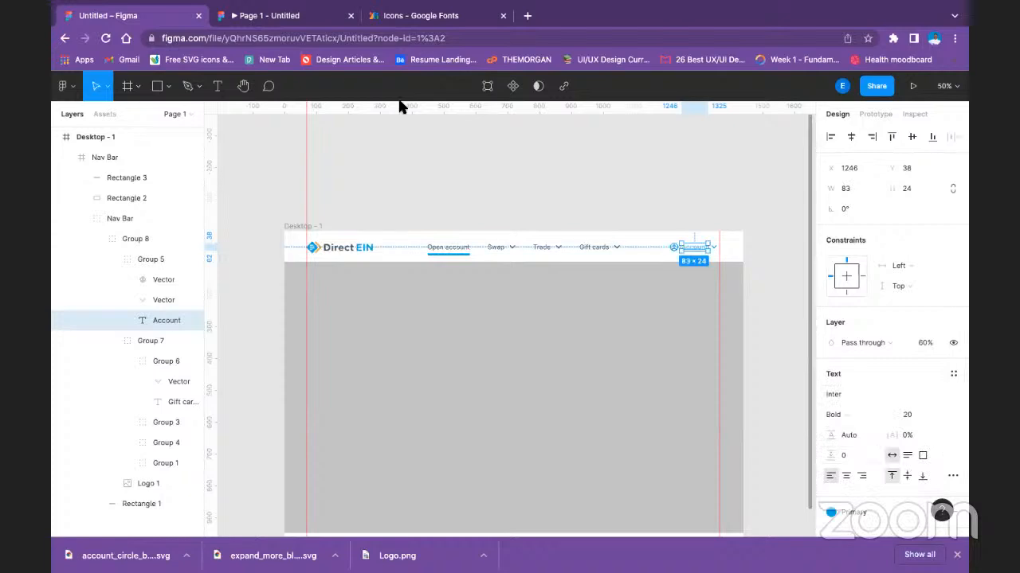
left_click(301, 14)
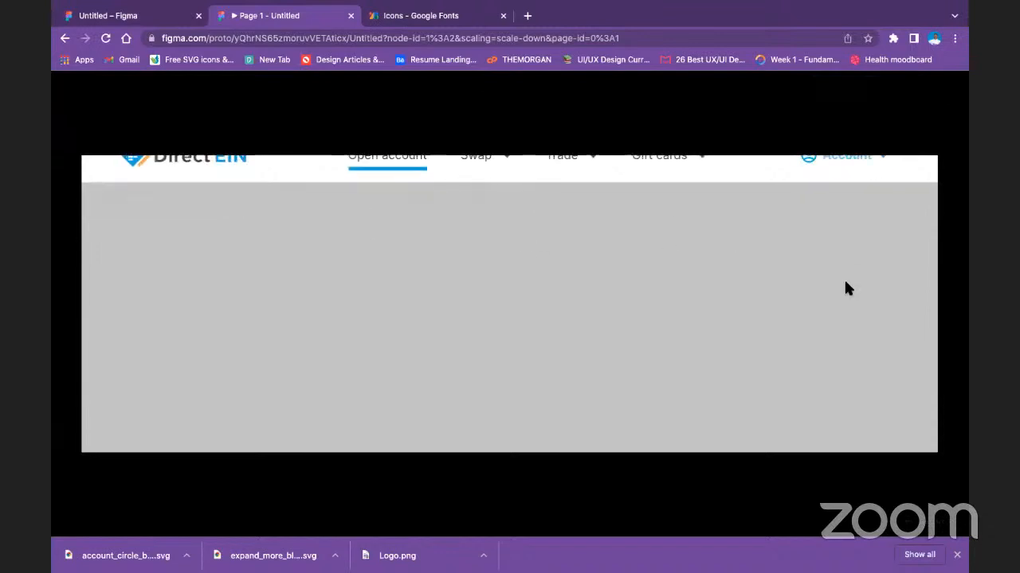
Delete the blue underline rectangle beneath Open account in the navigation bar.
left_click(143, 11)
left_click(463, 256)
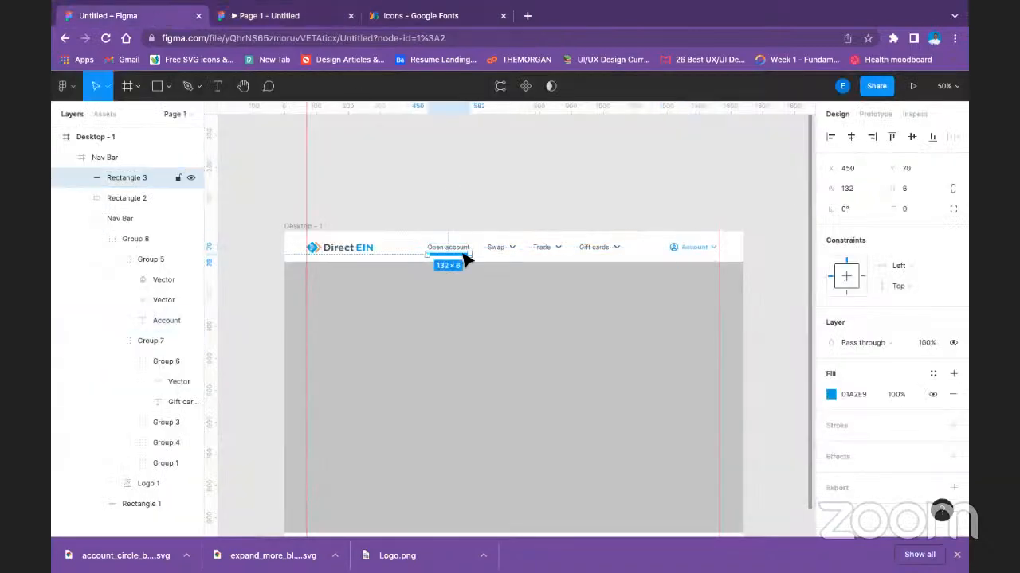
key("Delete")
Set the layer opacity of the Swap, Trade and Gift cards navigation items to 80%.
left_click(494, 250)
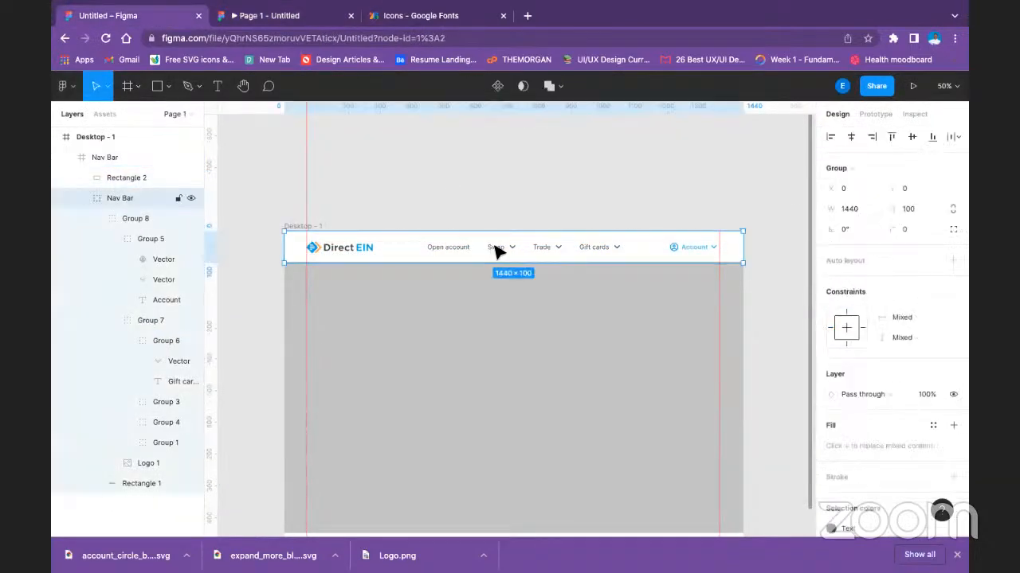
double_click(494, 247)
double_click(494, 247)
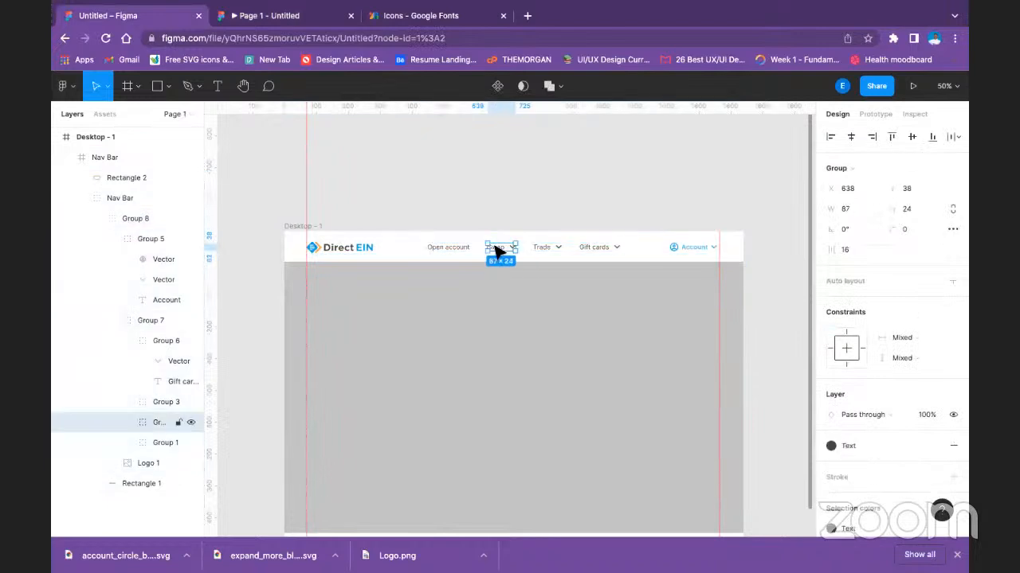
left_click(558, 248, "shift")
left_click(593, 248, "shift")
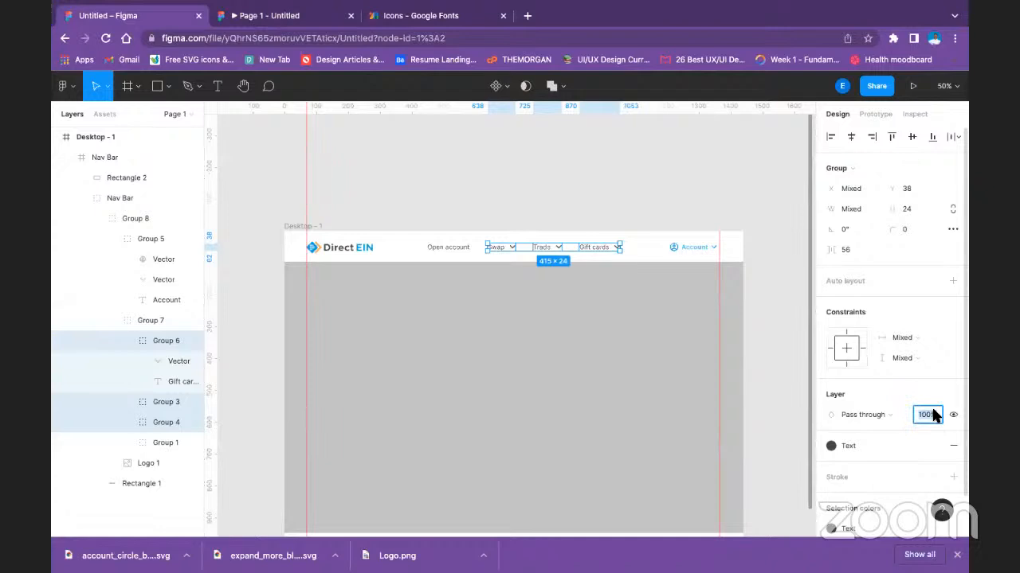
type("80")
key("Return")
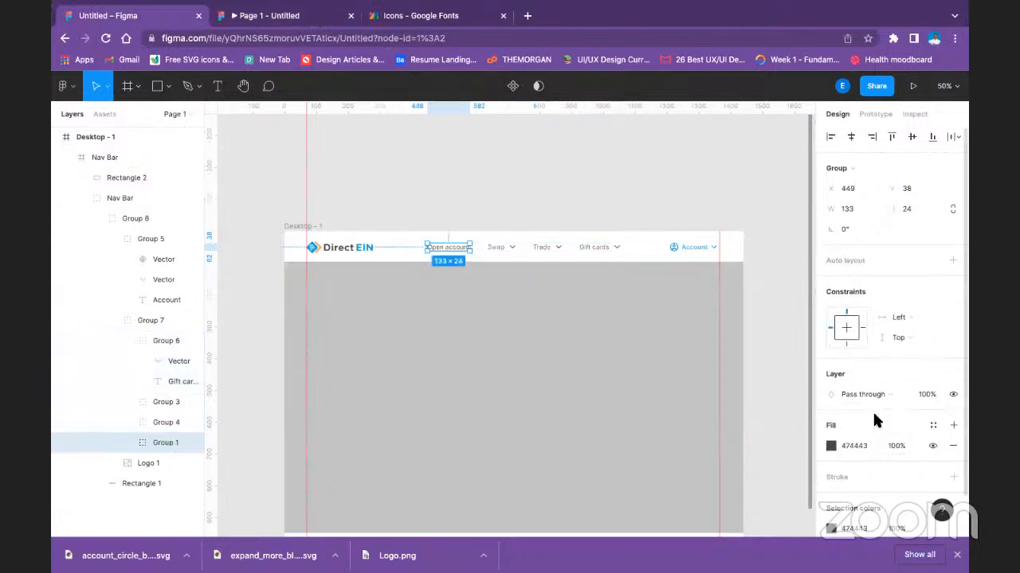
Inspect the fill and text style settings of the Open account item.
scroll(872, 413, "down", 2)
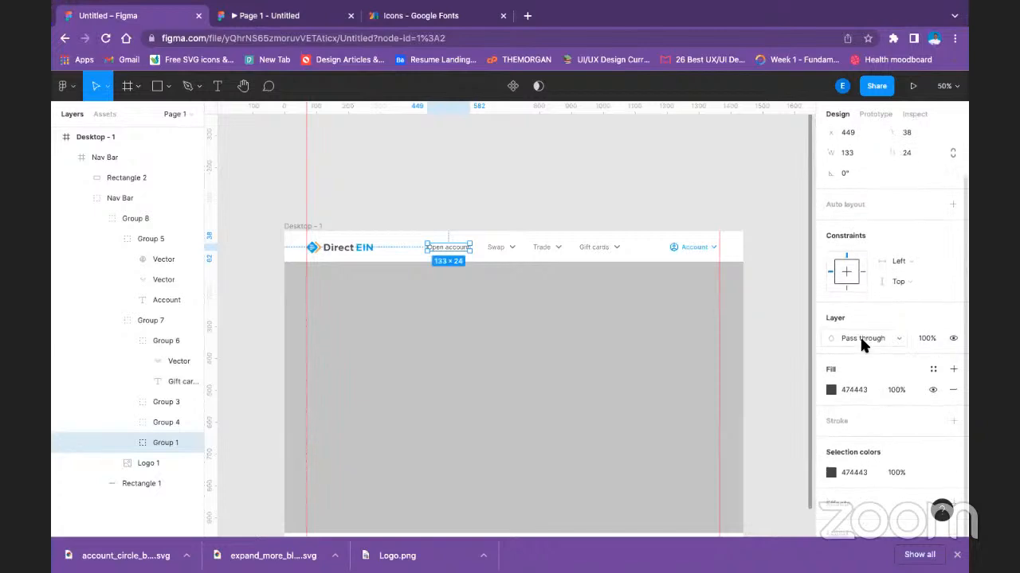
scroll(859, 335, "up", 1)
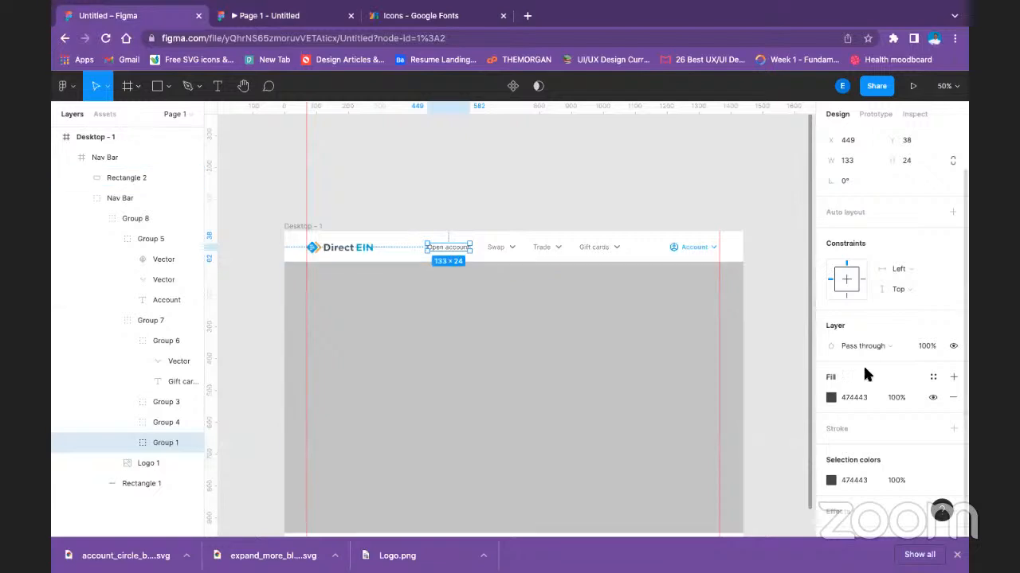
left_click(859, 397)
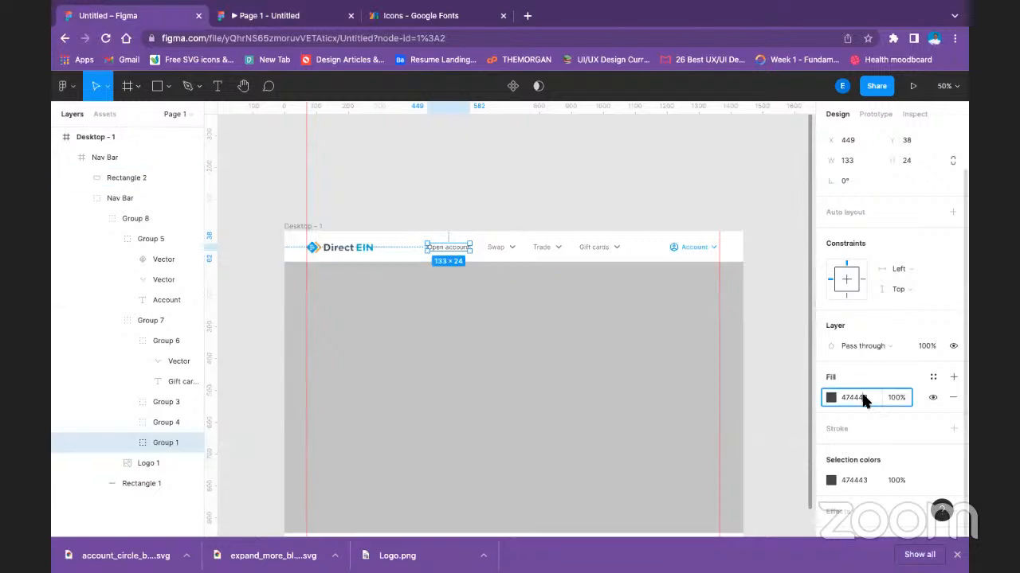
left_click(459, 251)
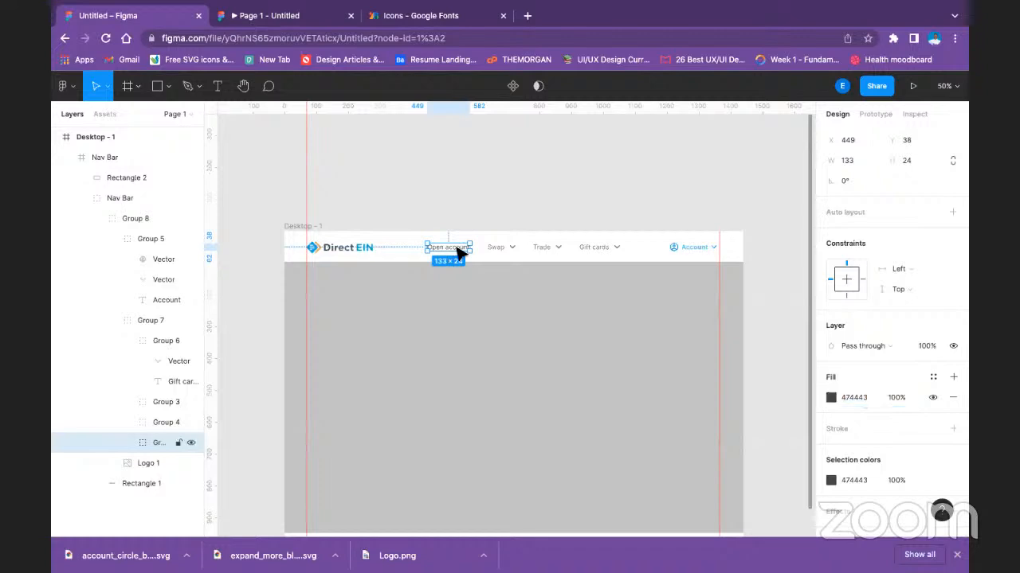
left_click(460, 252)
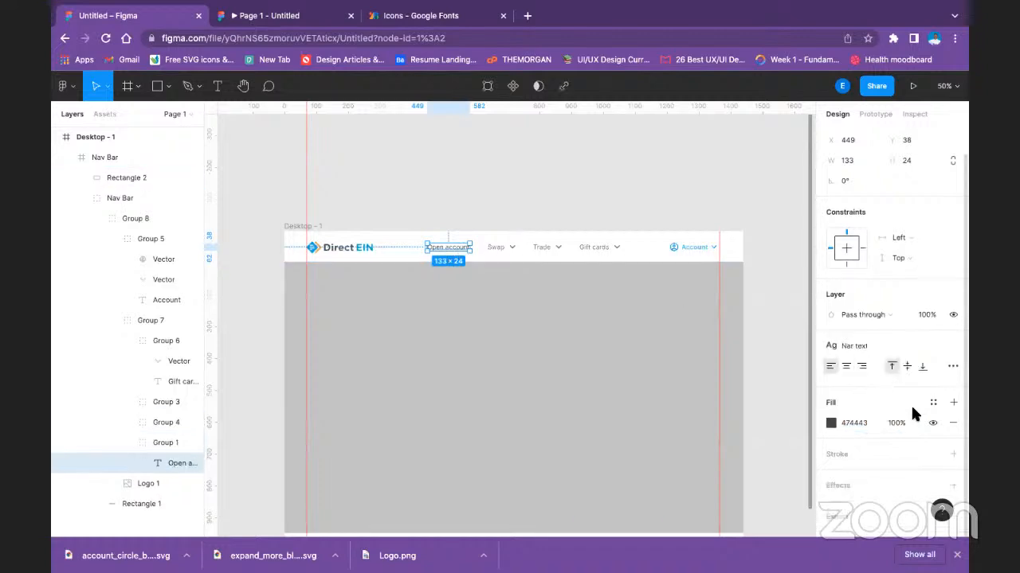
scroll(912, 399, "up", 1)
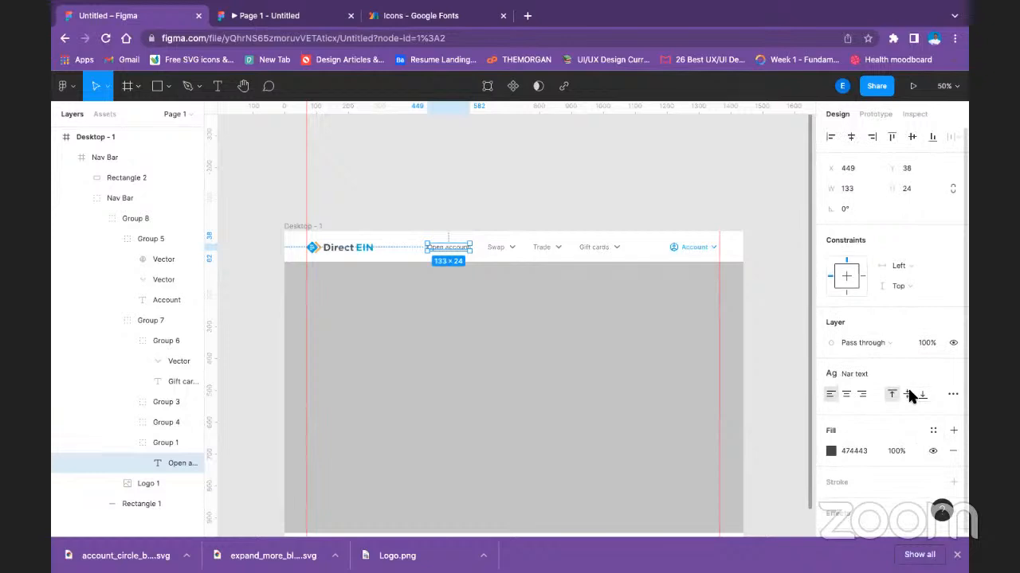
left_click(849, 368)
left_click(779, 333)
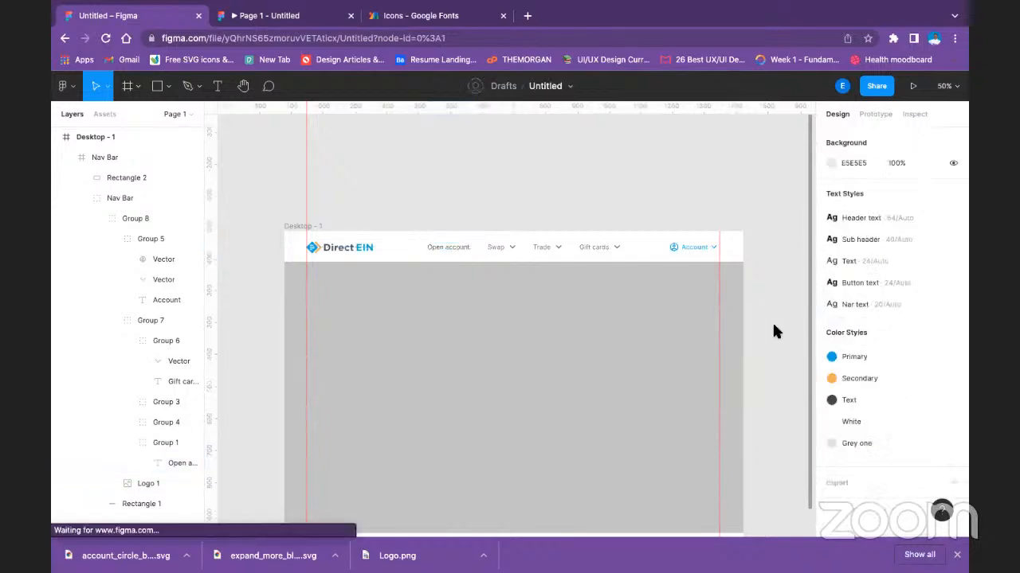
Detach the Nar text style from the Open account text in the navigation bar.
left_click(451, 249)
double_click(451, 249)
double_click(451, 249)
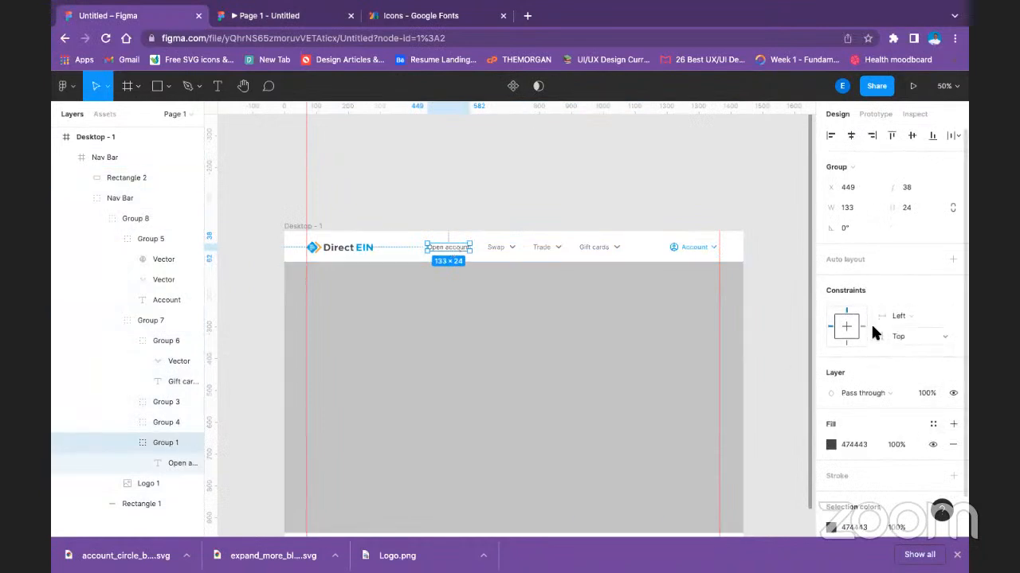
scroll(876, 342, "down", 2)
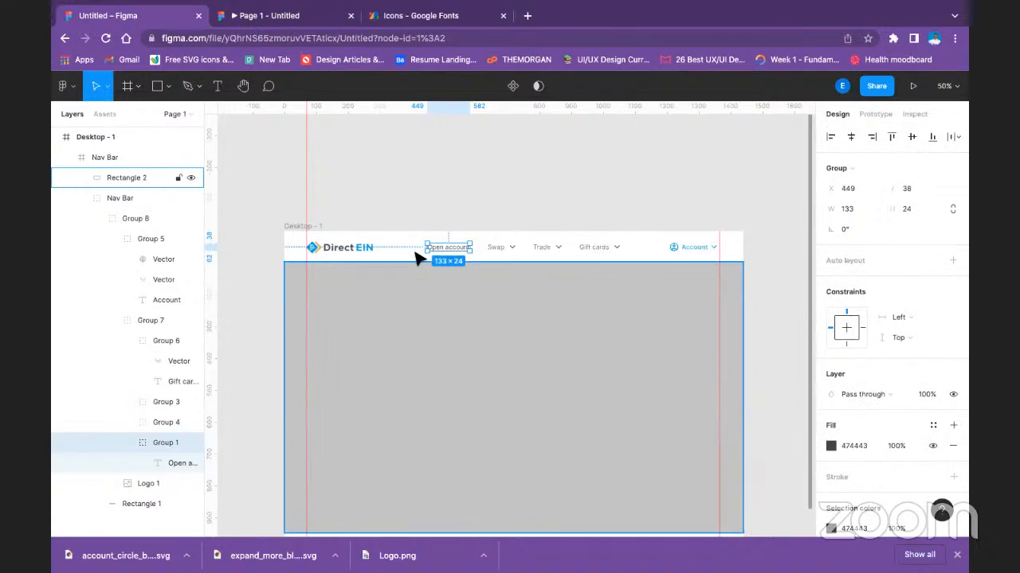
double_click(446, 250)
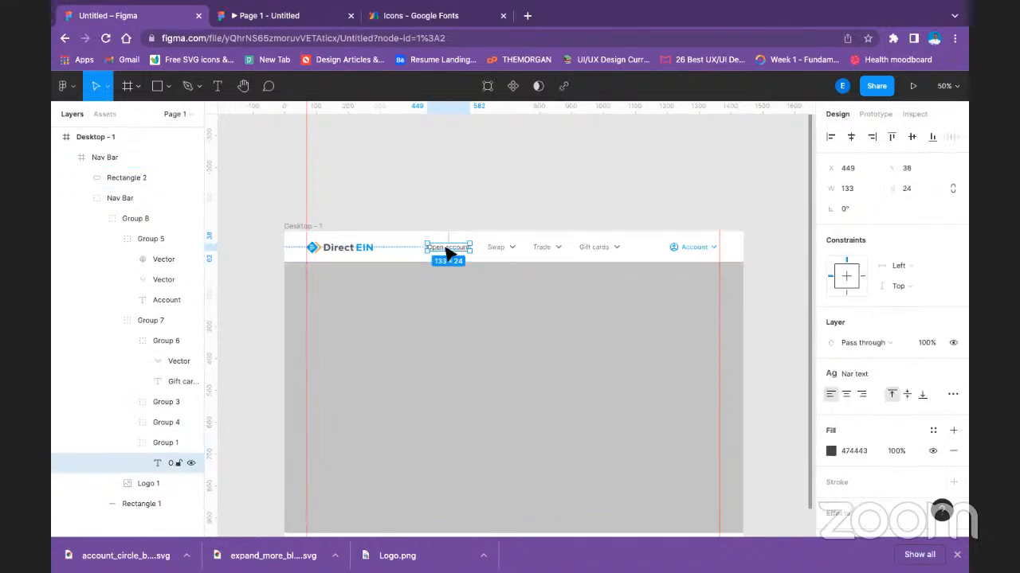
left_click(956, 375)
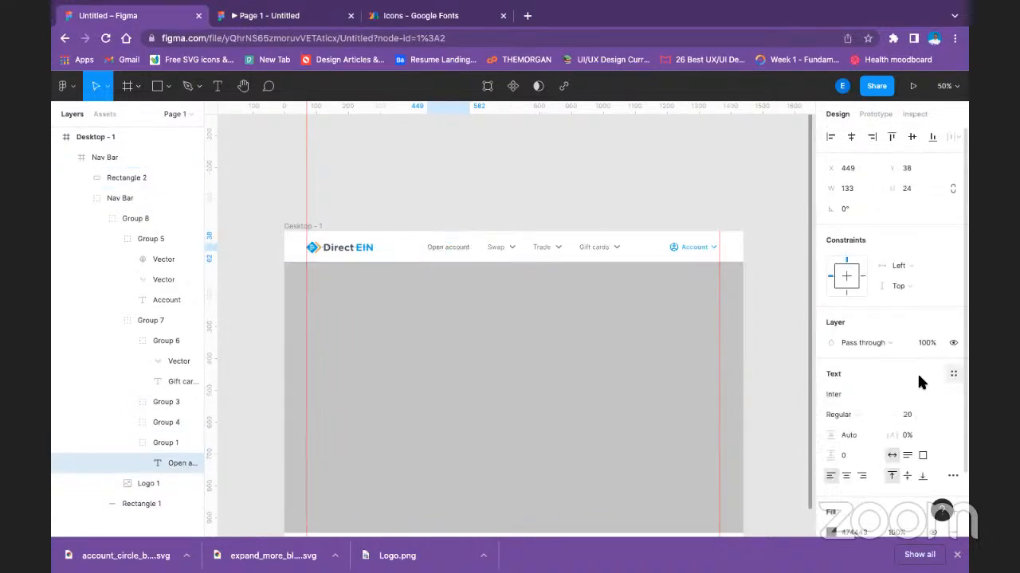
Set the Open account text weight to Bold and check it in the prototype preview.
left_click(850, 412)
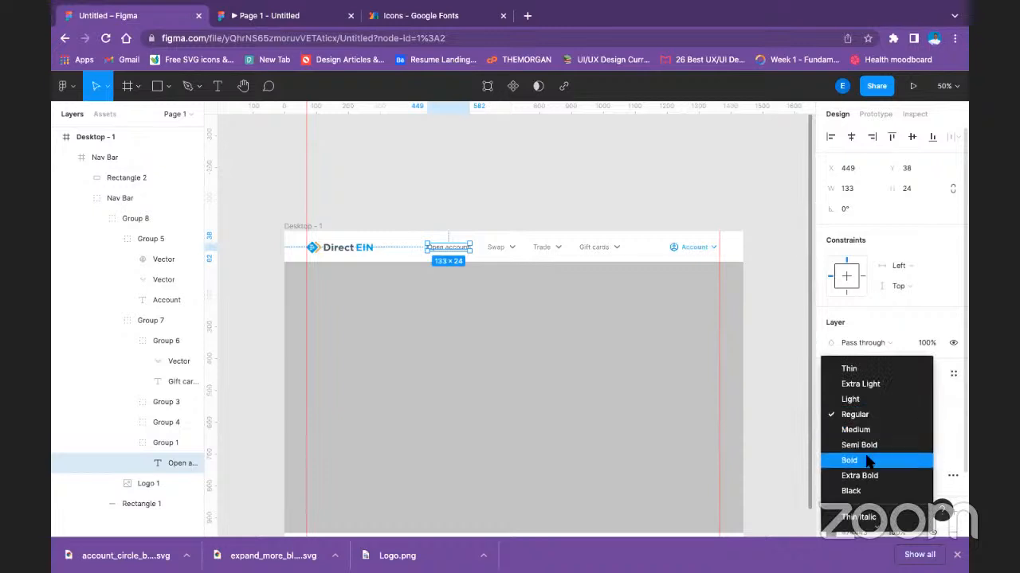
left_click(868, 460)
left_click(508, 199)
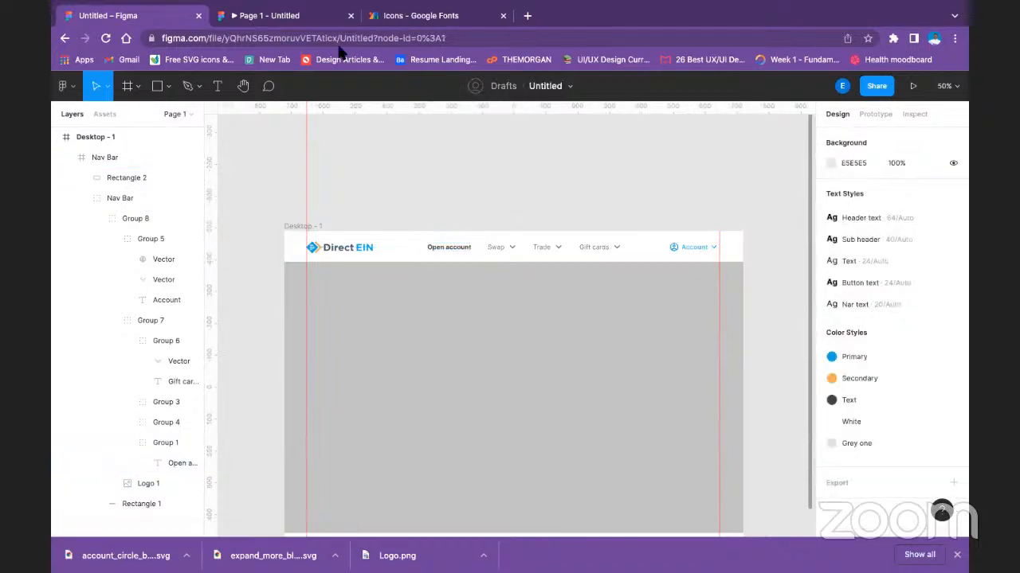
left_click(284, 15)
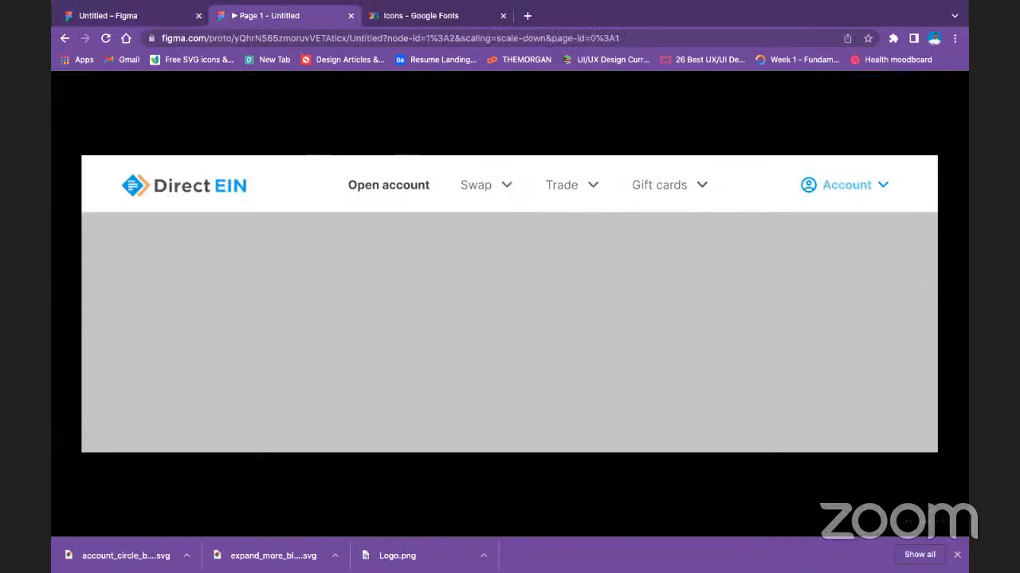
Undo the Bold weight on the Open account text.
left_click(149, 16)
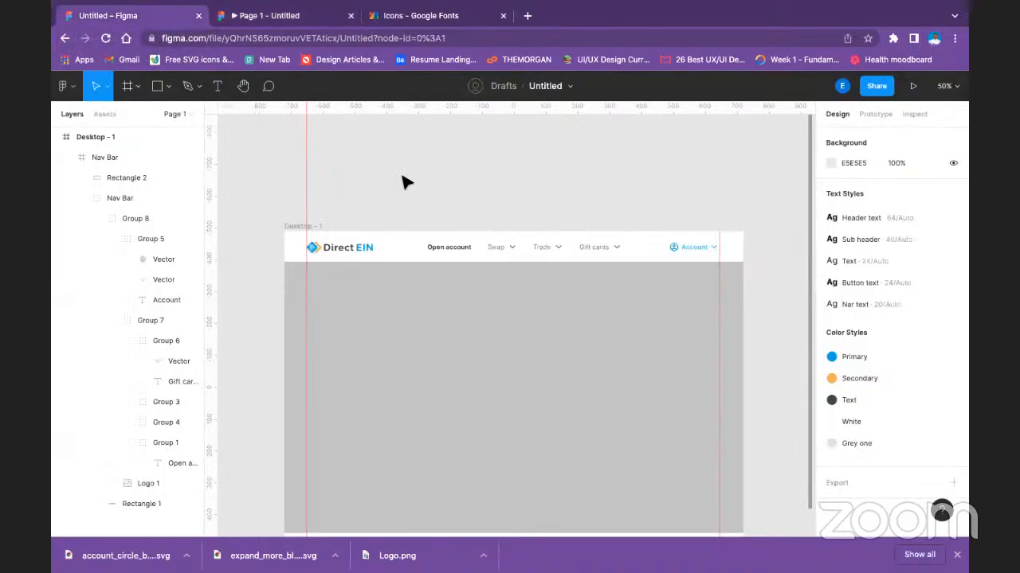
left_click(468, 255)
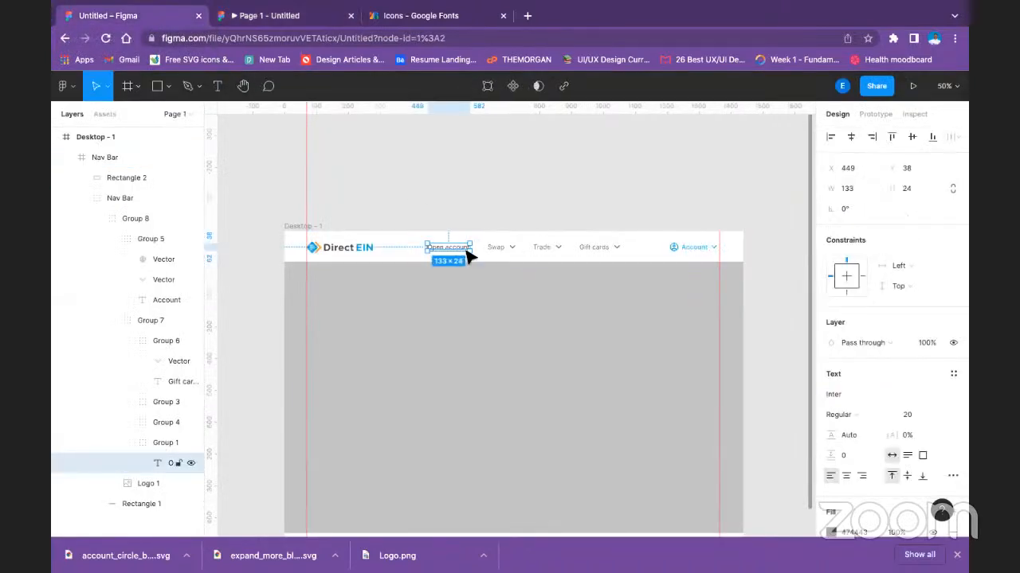
left_click(473, 199)
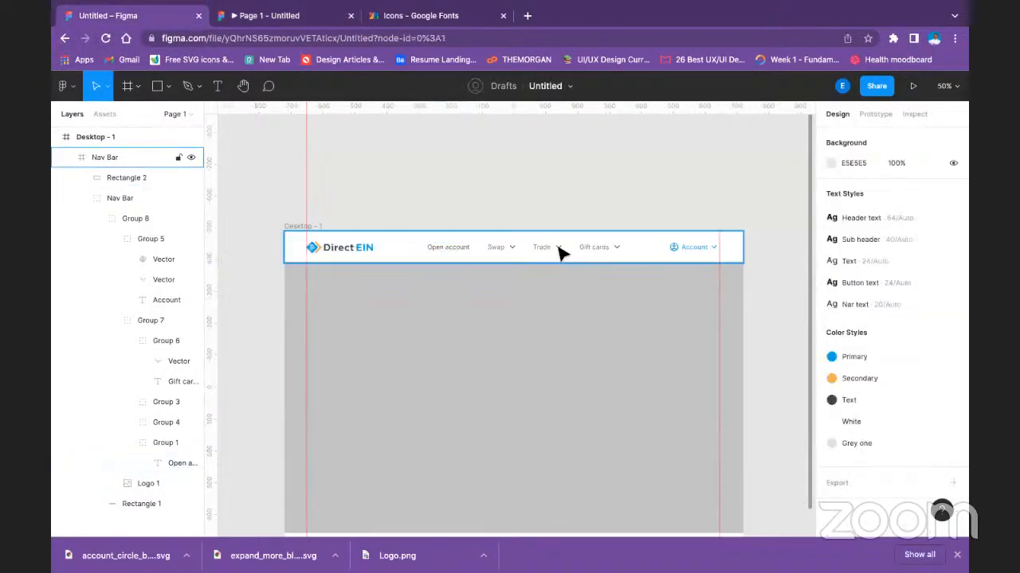
Review the navigation items in the prototype preview, comparing Open account with the dimmed items and the bold Account label.
left_click(504, 250)
left_click(500, 243)
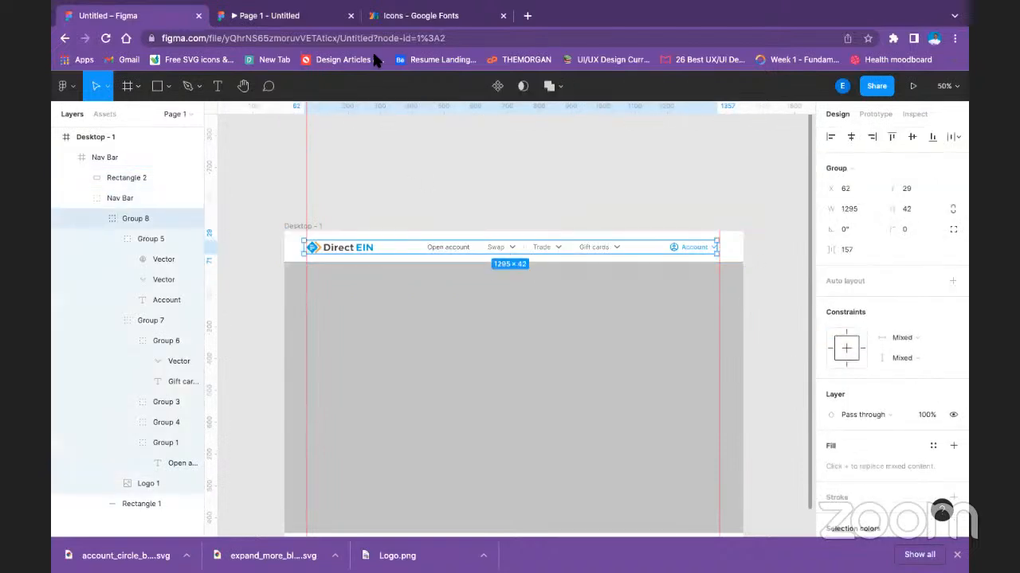
left_click(303, 22)
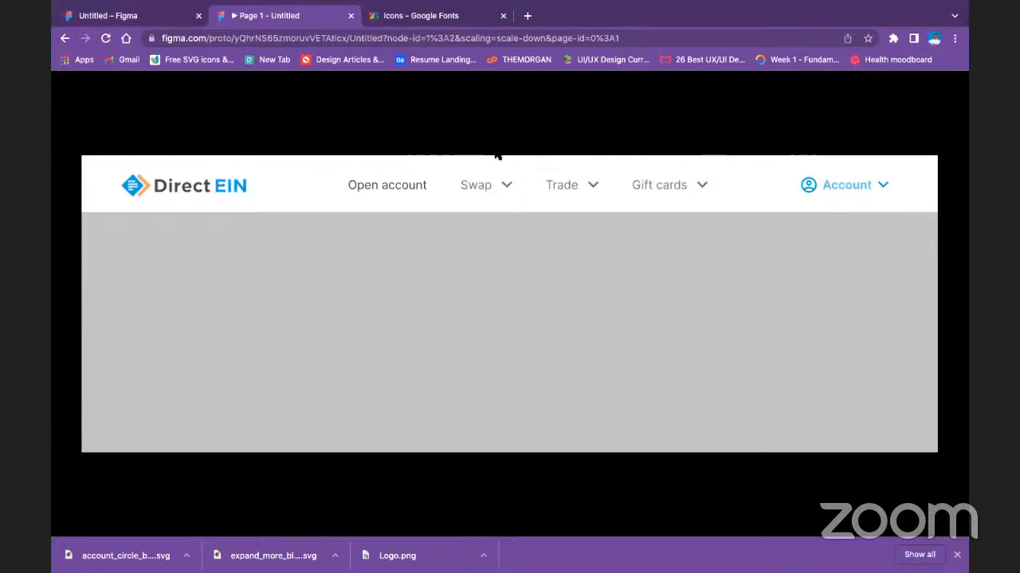
left_click(177, 21)
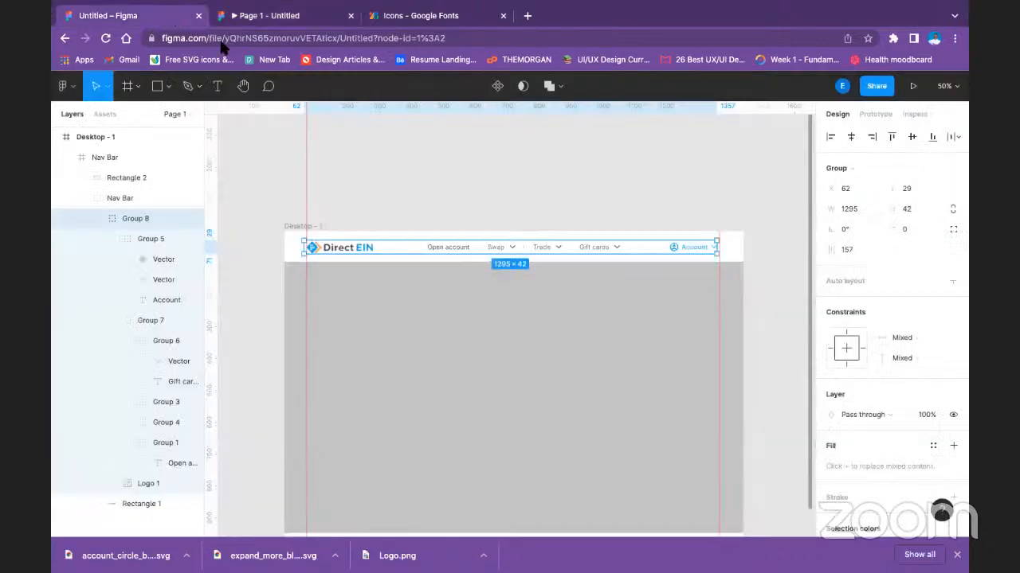
double_click(705, 250)
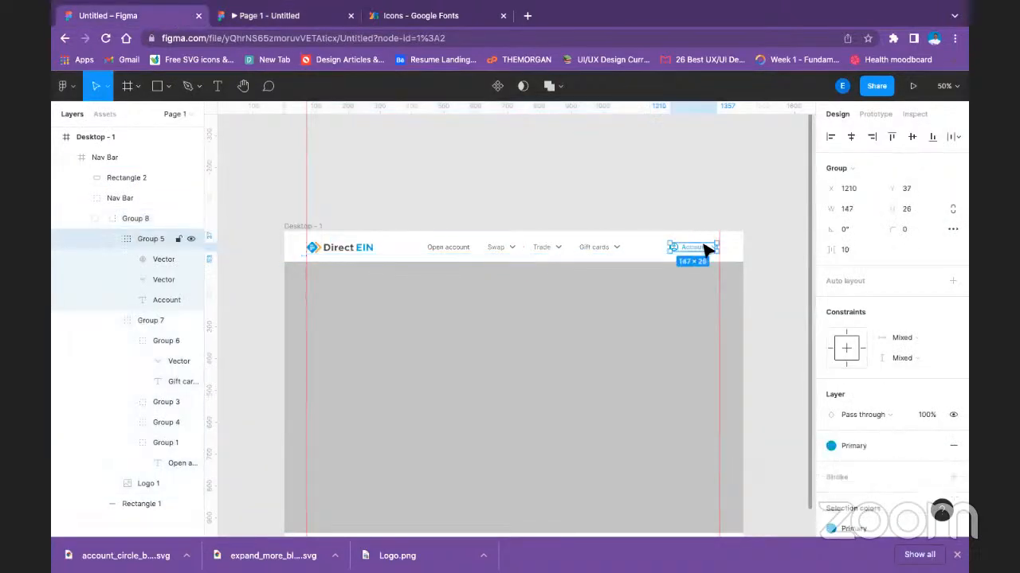
left_click(531, 218)
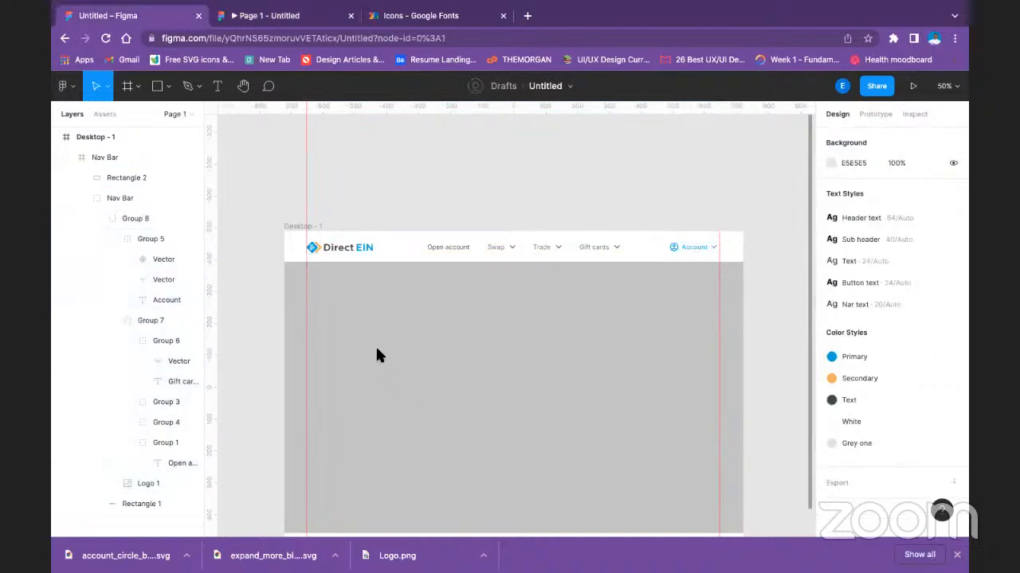
Move Rectangle 2 out of the Nav Bar frame so it sits directly within Desktop - 1, and collapse the Nav Bar layers.
scroll(505, 284, "down", 1)
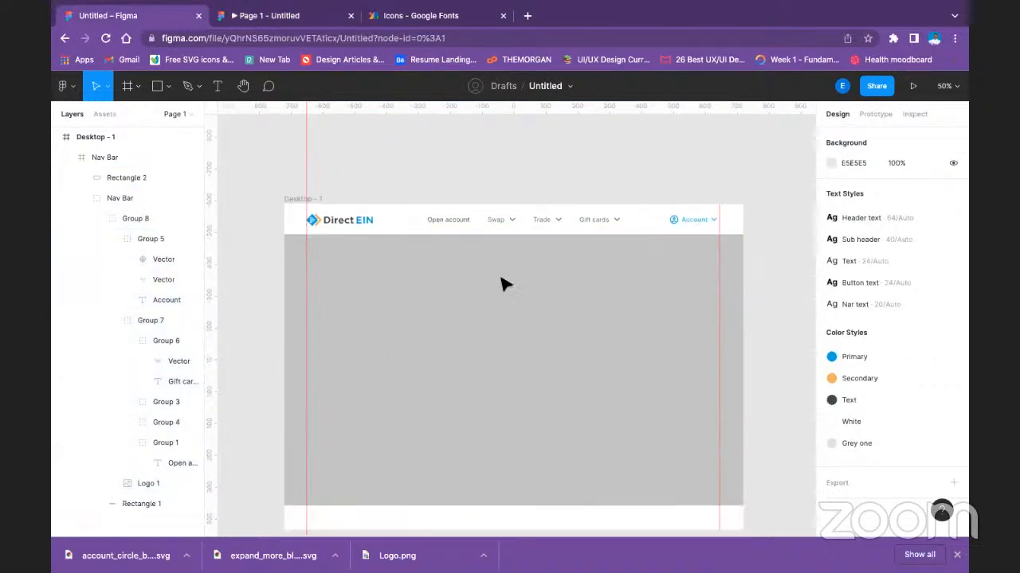
left_click(378, 260)
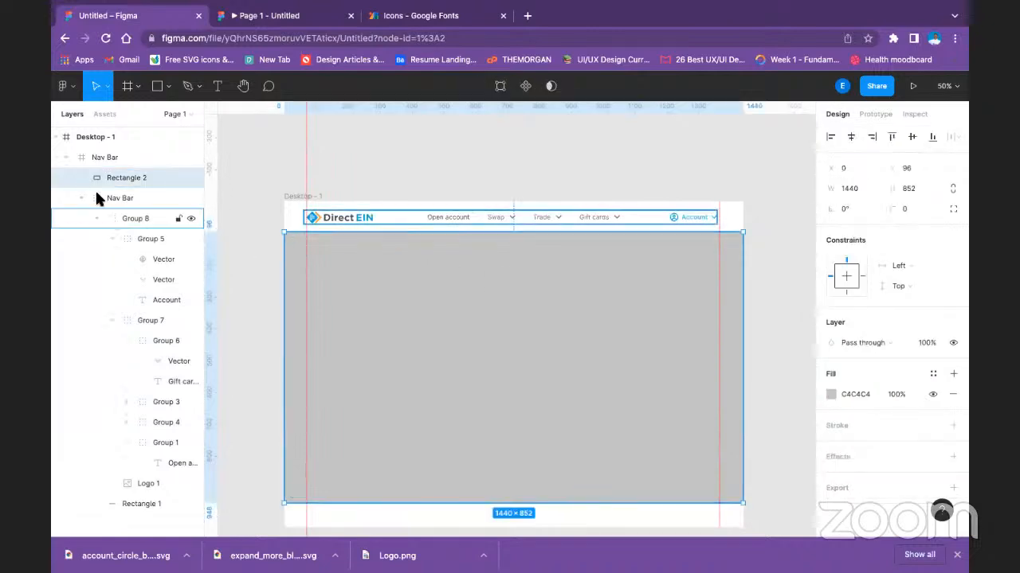
left_click(63, 158)
left_click(109, 156)
left_click(401, 321)
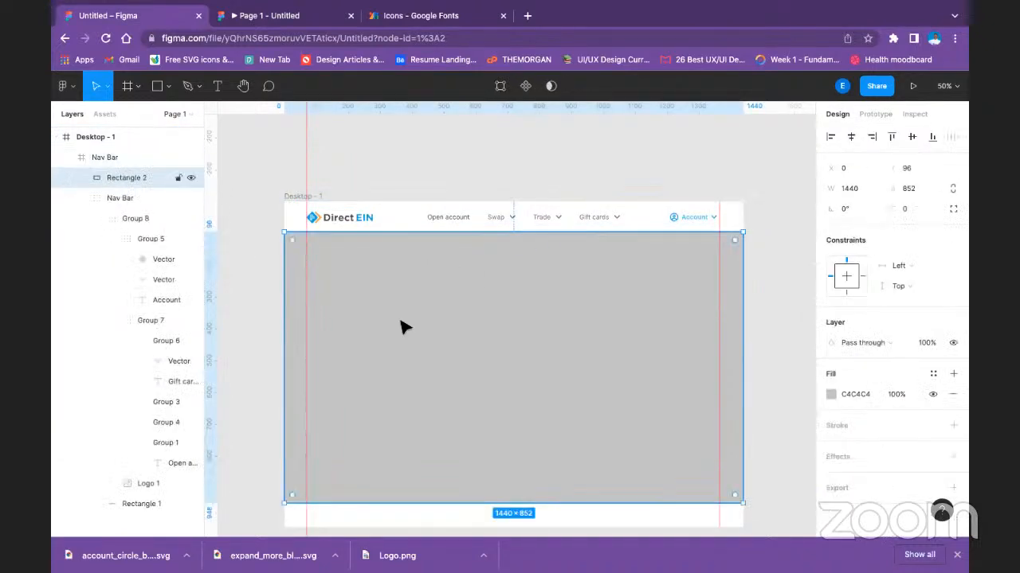
left_click_drag(106, 179, 114, 159)
left_click(65, 176)
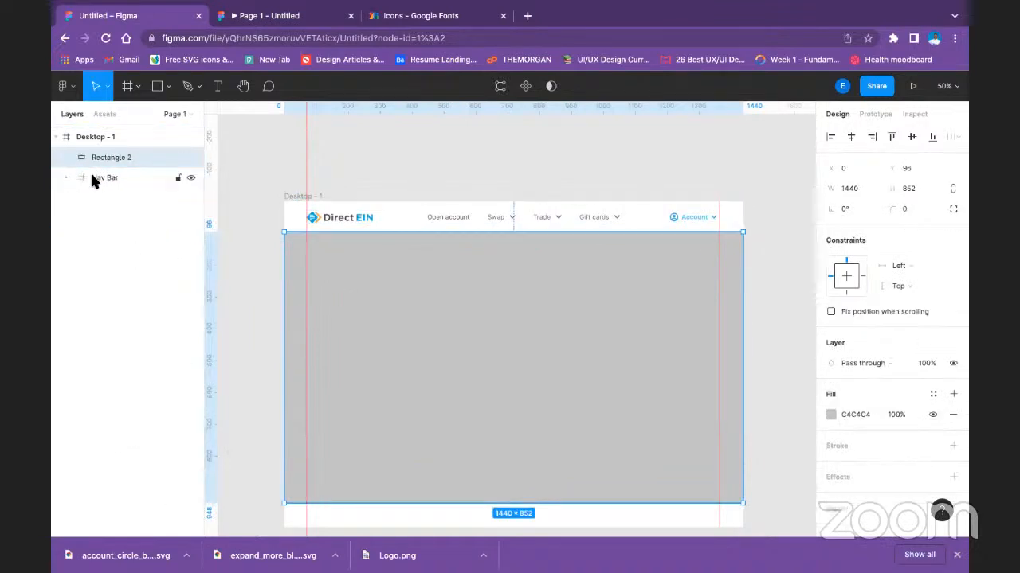
Reorder Rectangle 2 beneath the Nav Bar in the Desktop - 1 layer order, leaving its name as it is.
left_click(100, 177)
left_click_drag(110, 157, 119, 181)
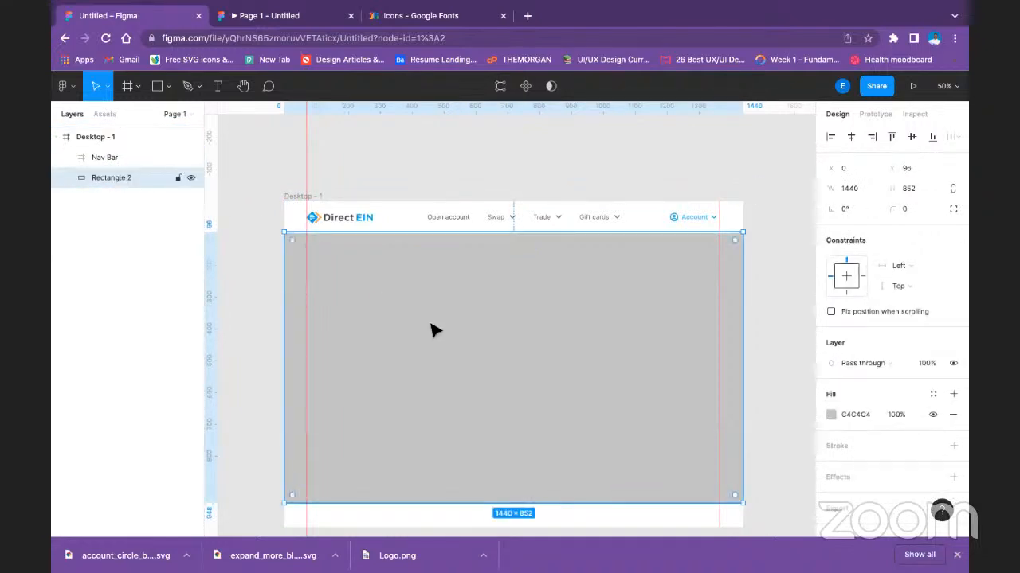
double_click(106, 176)
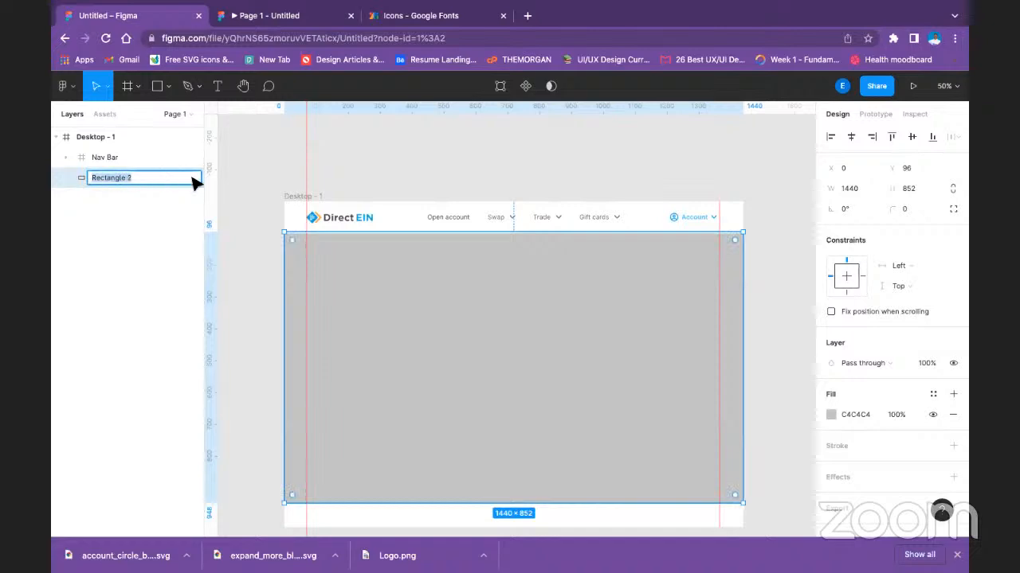
left_click(329, 160)
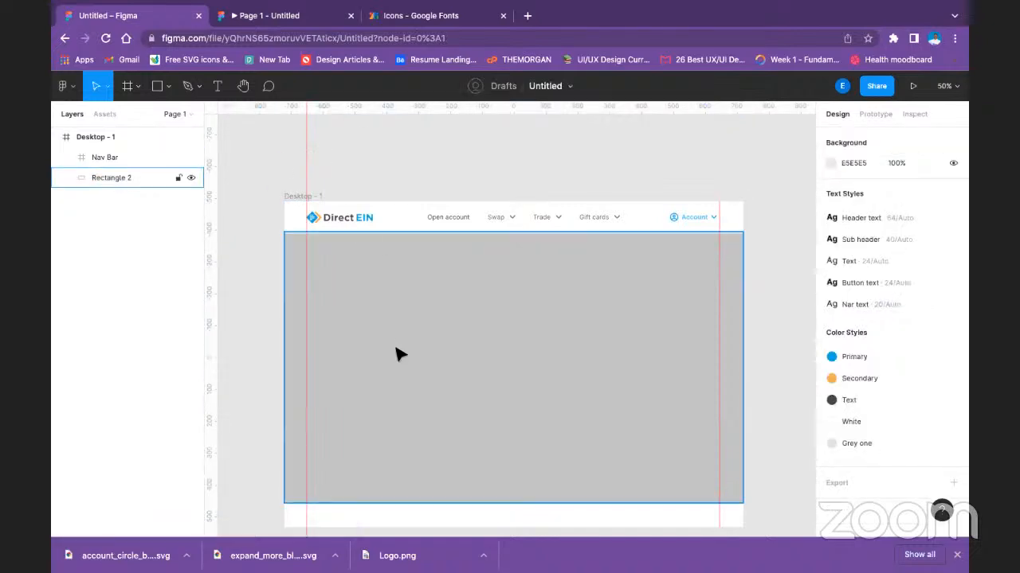
Start a new text layer beside the left guide in the upper part of the grey section.
left_click(219, 89)
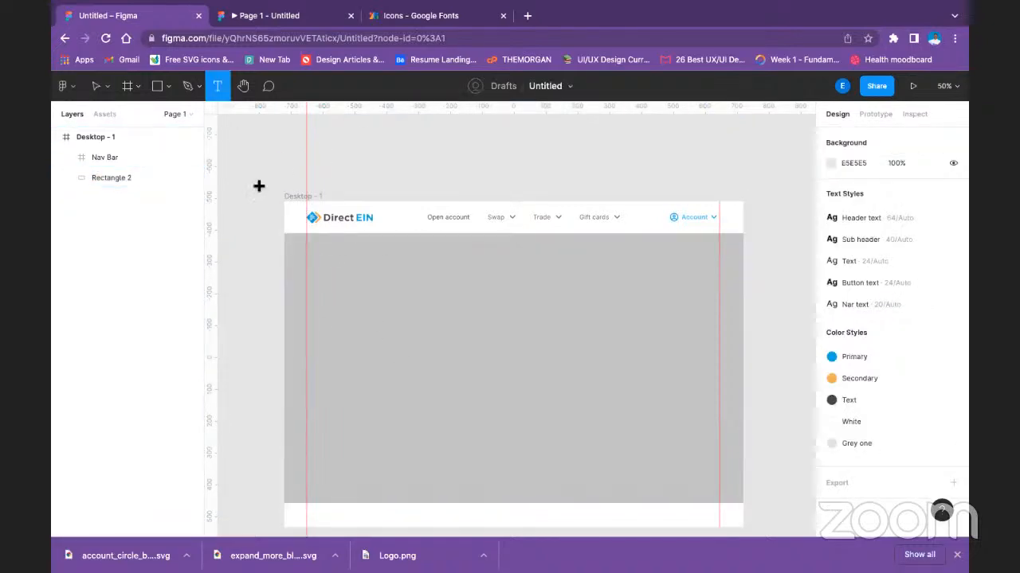
left_click(310, 272)
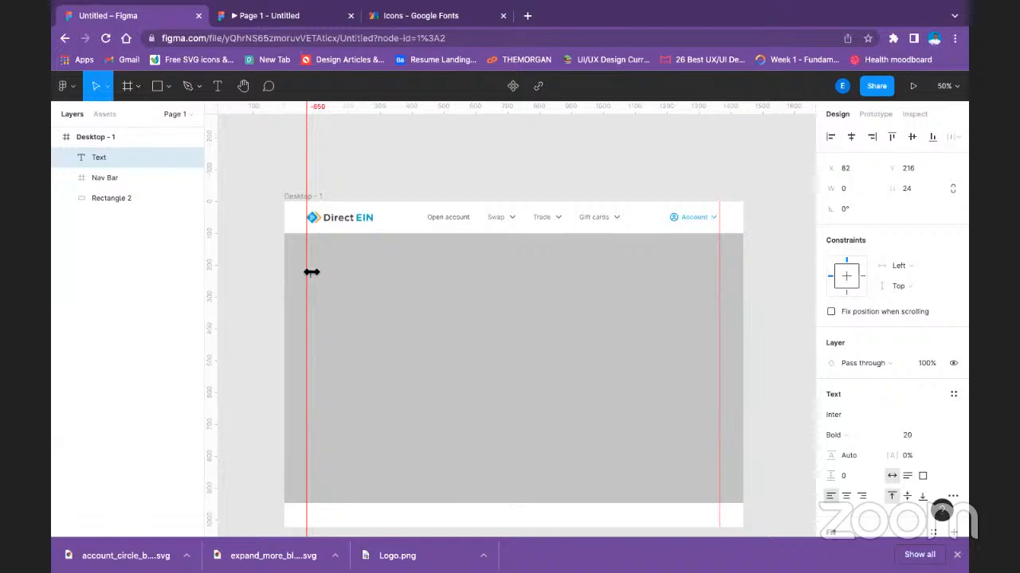
Enter the heading "Save your Money" in the new text layer.
type("Put your Money")
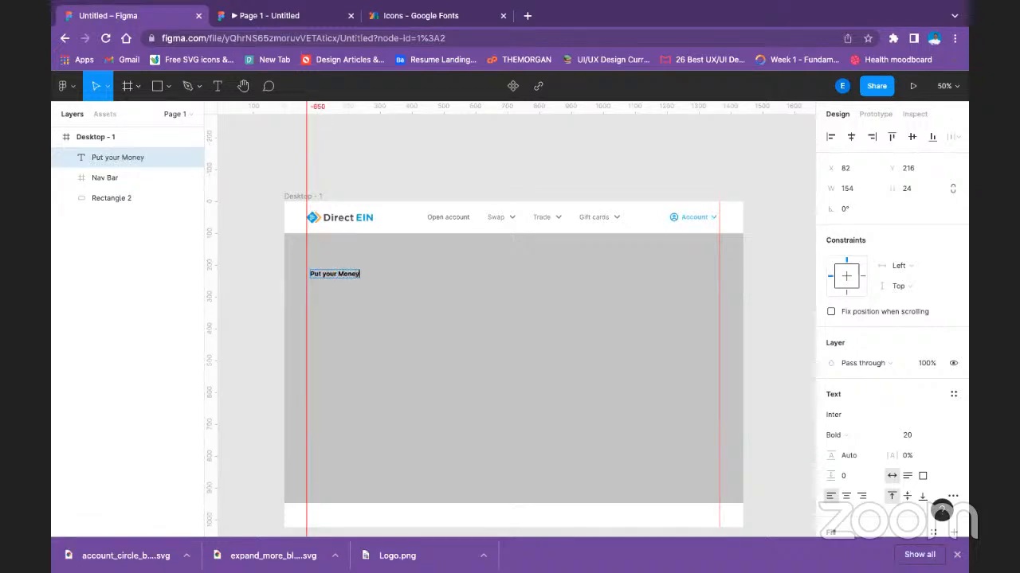
double_click(318, 275)
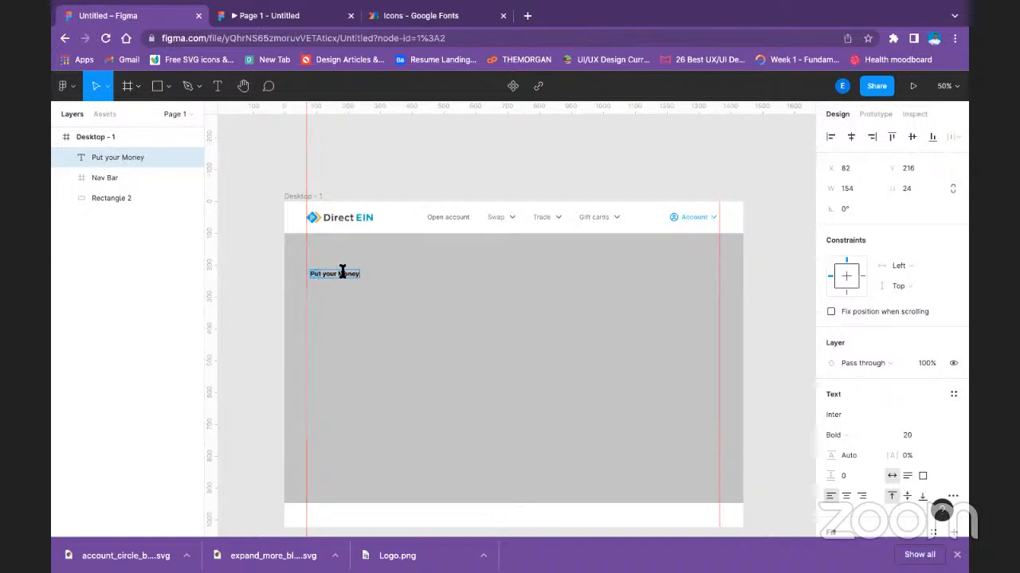
type("Save")
Add a second line reading "to earn more" to the heading and finish editing it.
left_click(361, 273)
key("Return")
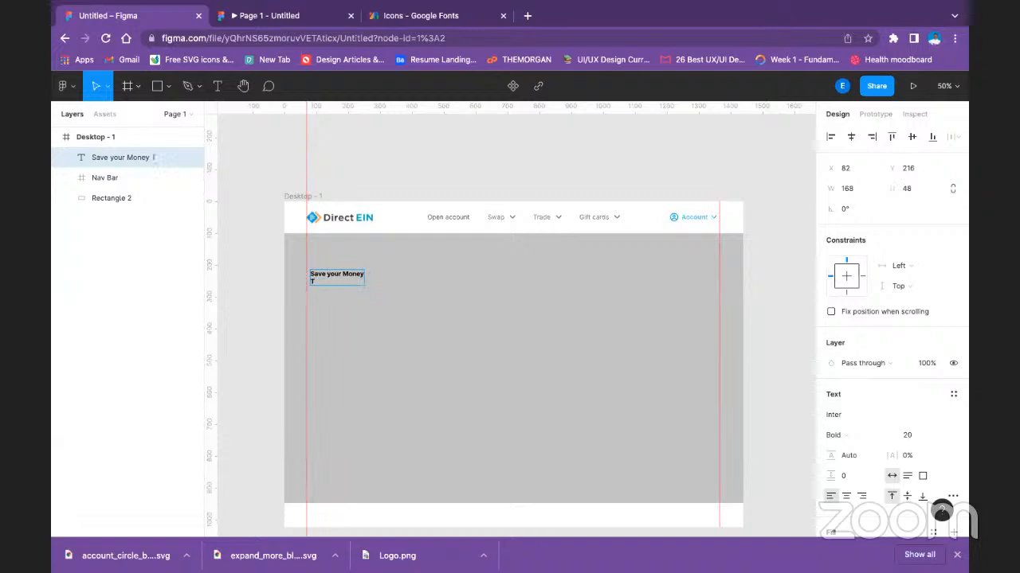
type("to earn more")
key("Escape")
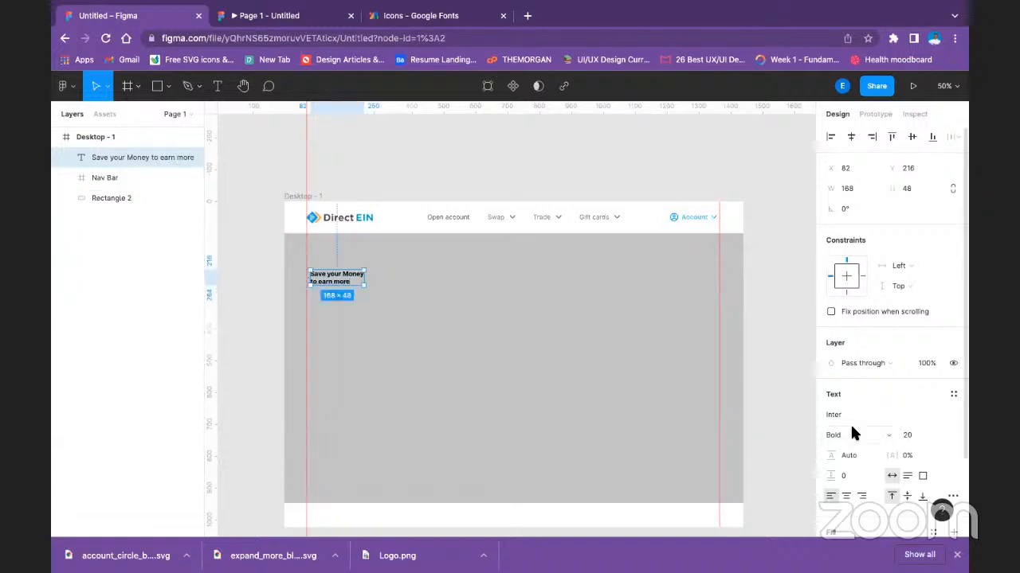
Apply the Header text style to the heading and move it to X 70, Y 278 against the left guide.
left_click(952, 394)
left_click(890, 360)
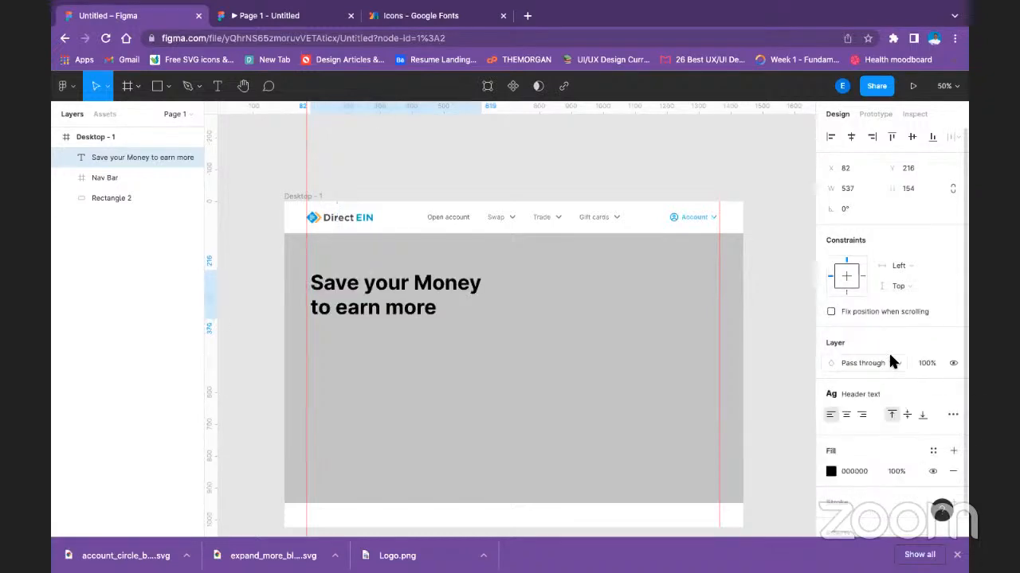
left_click_drag(361, 289, 361, 308)
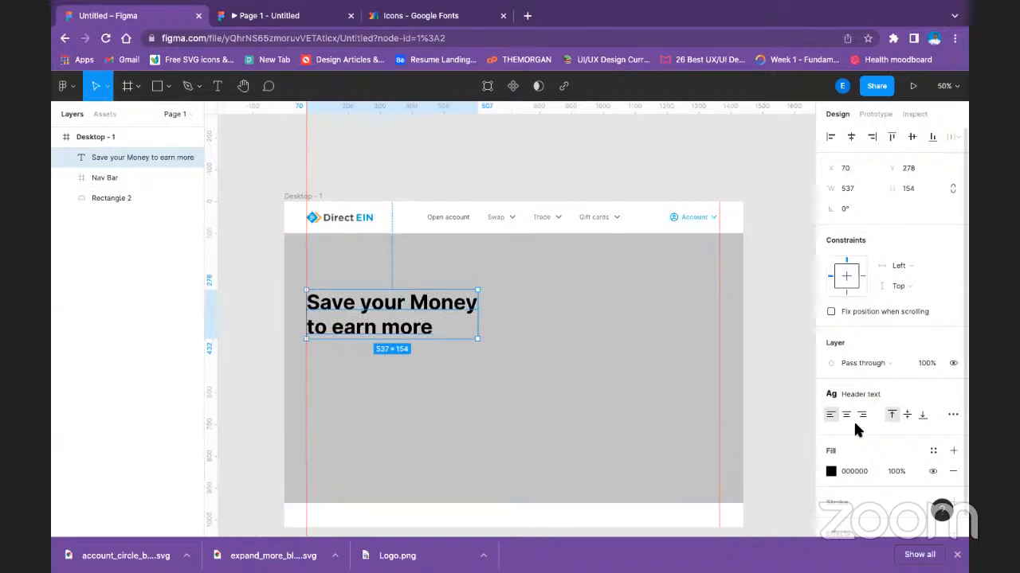
scroll(859, 438, "down", 2)
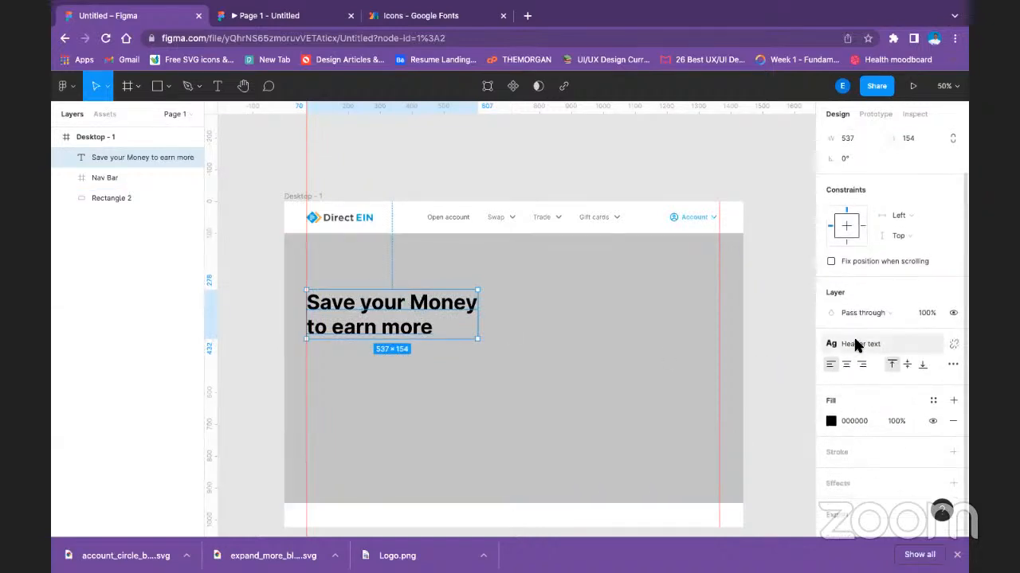
left_click(854, 340)
left_click(803, 348)
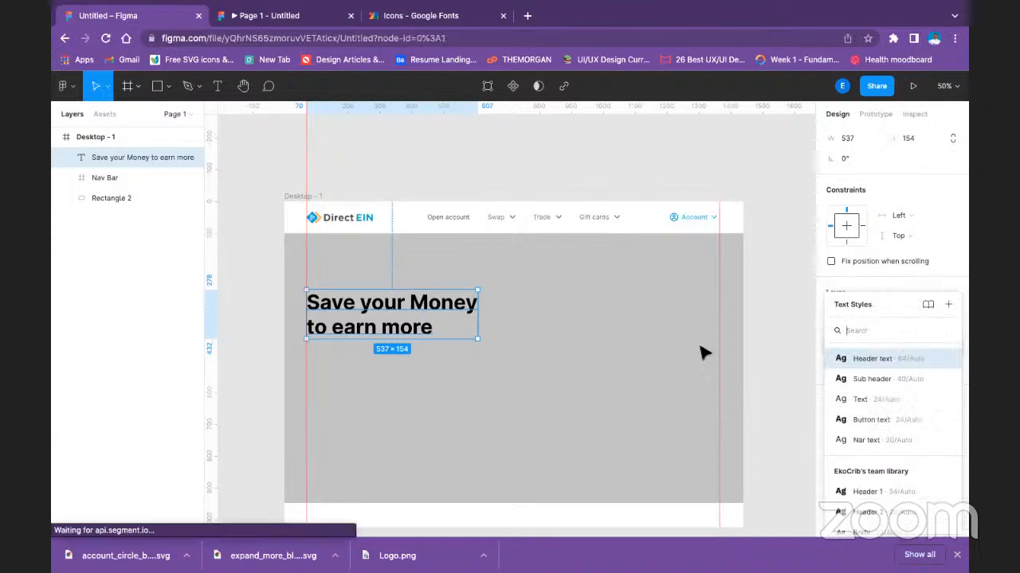
left_click(422, 321)
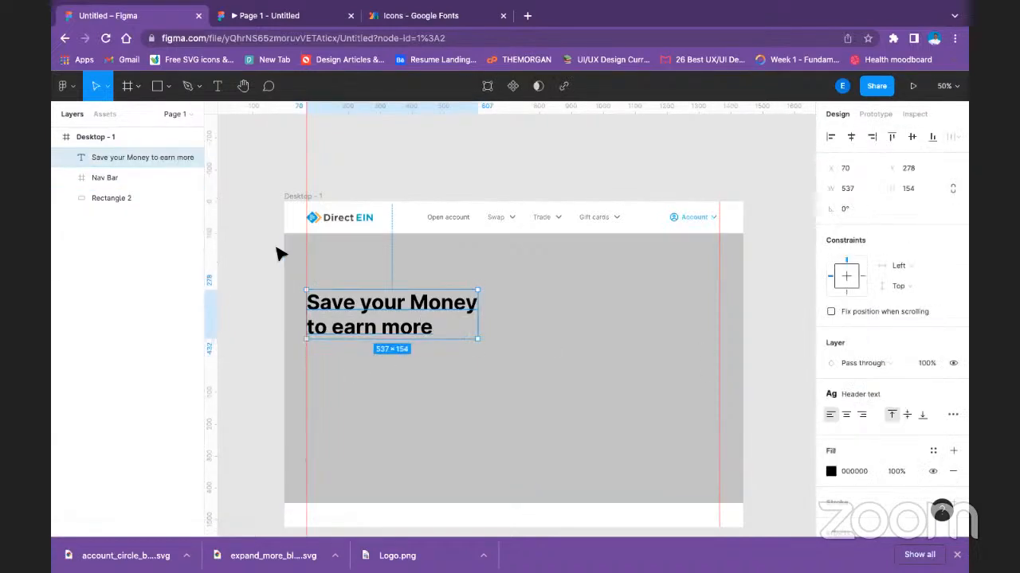
left_click(217, 87)
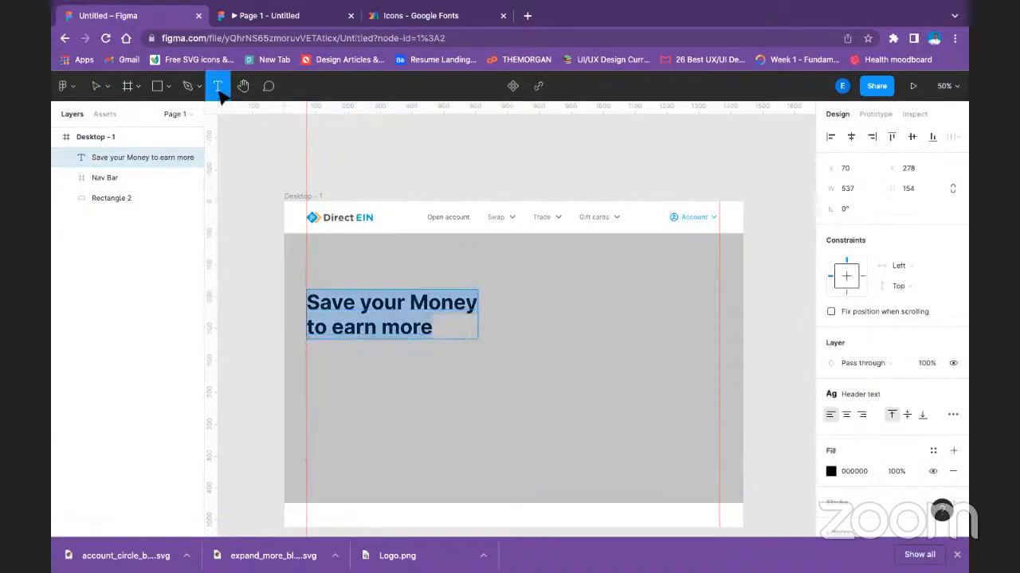
left_click(311, 354)
right_click(313, 350)
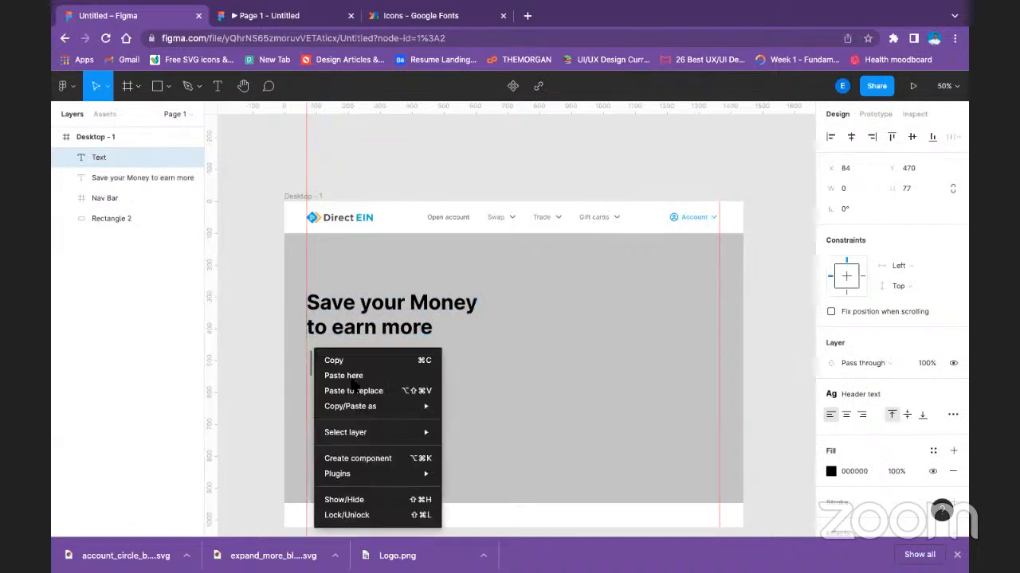
mouse_move(410, 474)
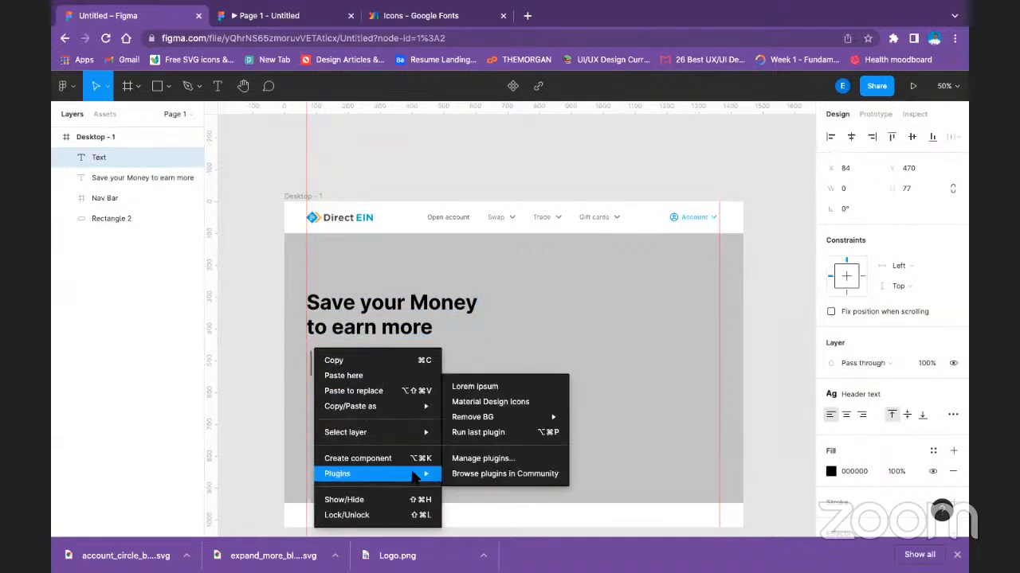
left_click(311, 352)
left_click(268, 251)
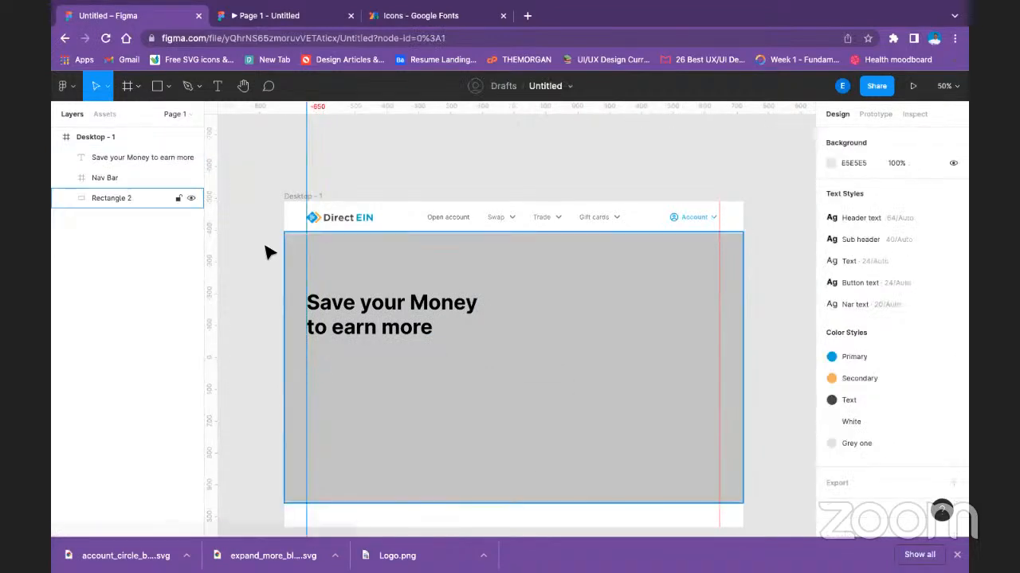
Add a text layer below the heading reading "Be disciplined with your savings to become financially stable".
left_click(217, 86)
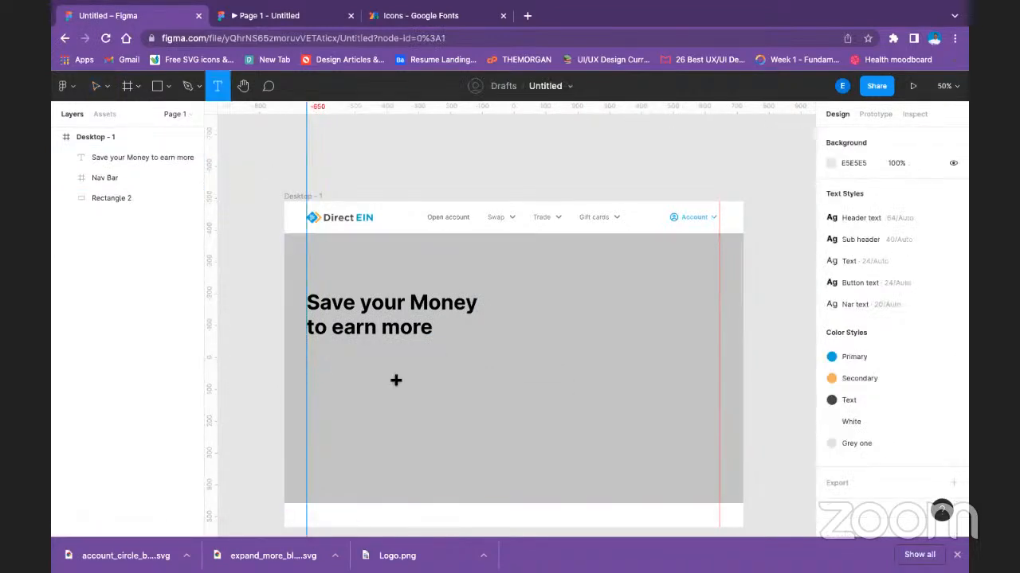
left_click(316, 357)
type("Be")
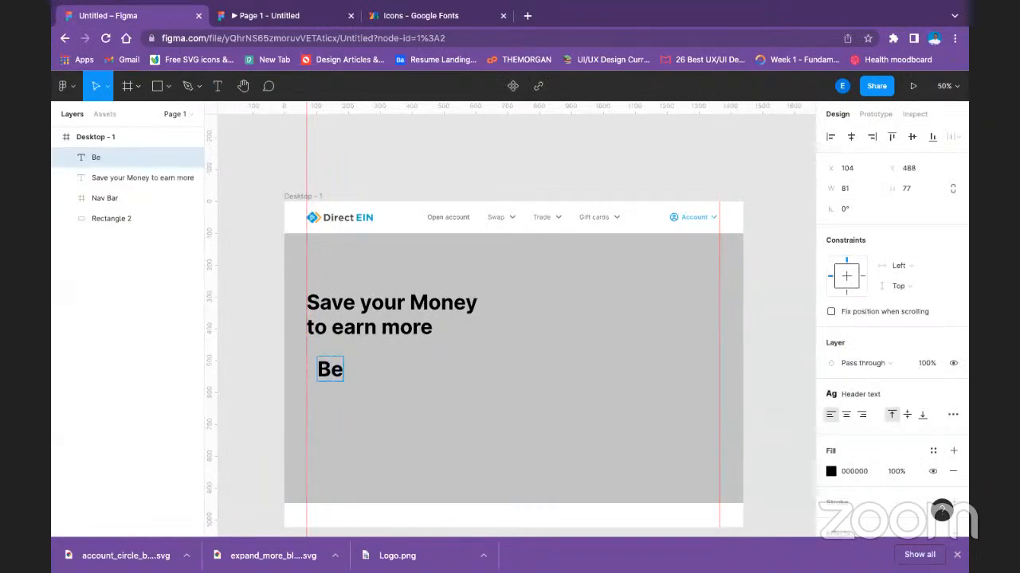
type(" disc")
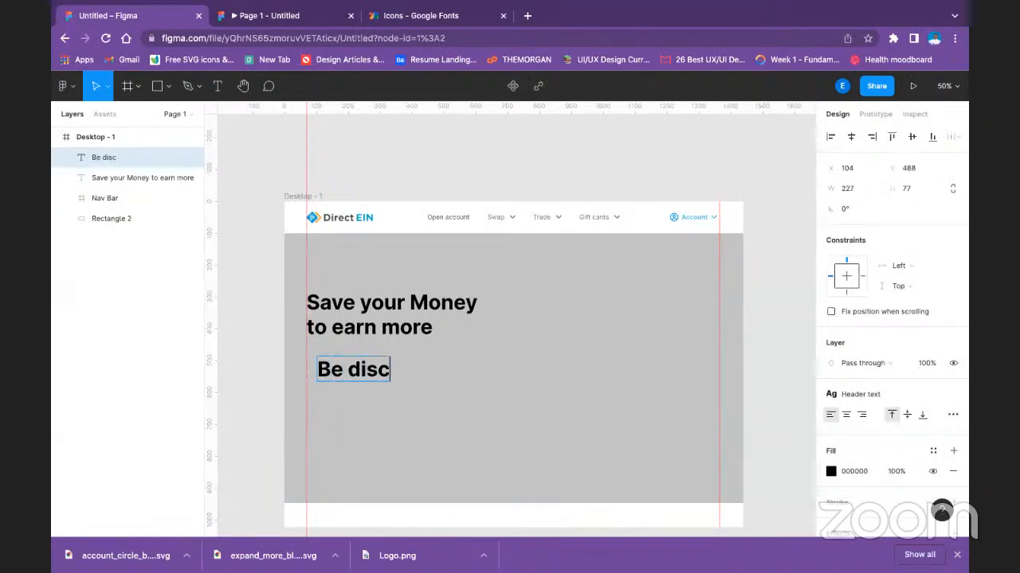
type("i")
type("pl")
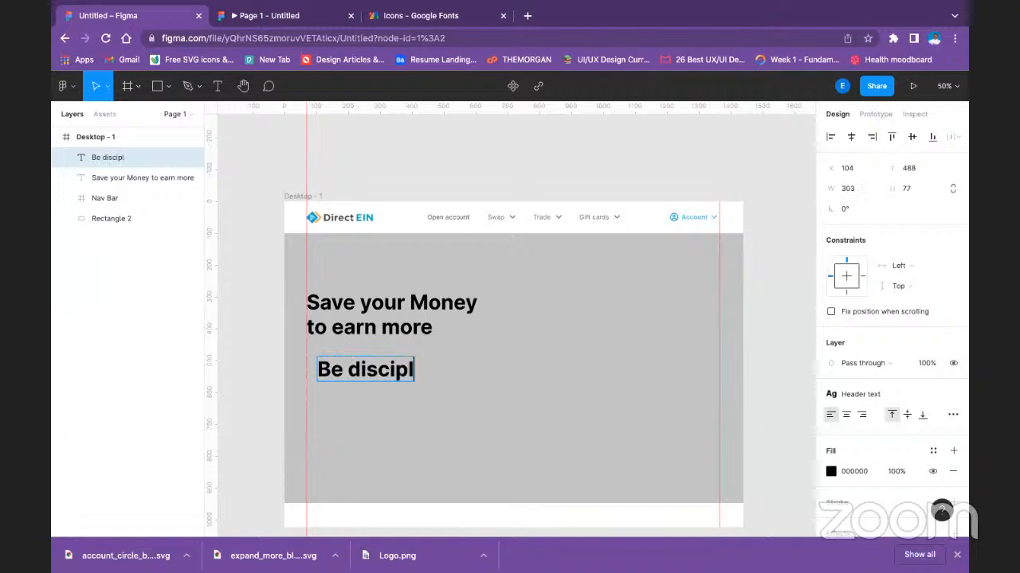
type("ined w")
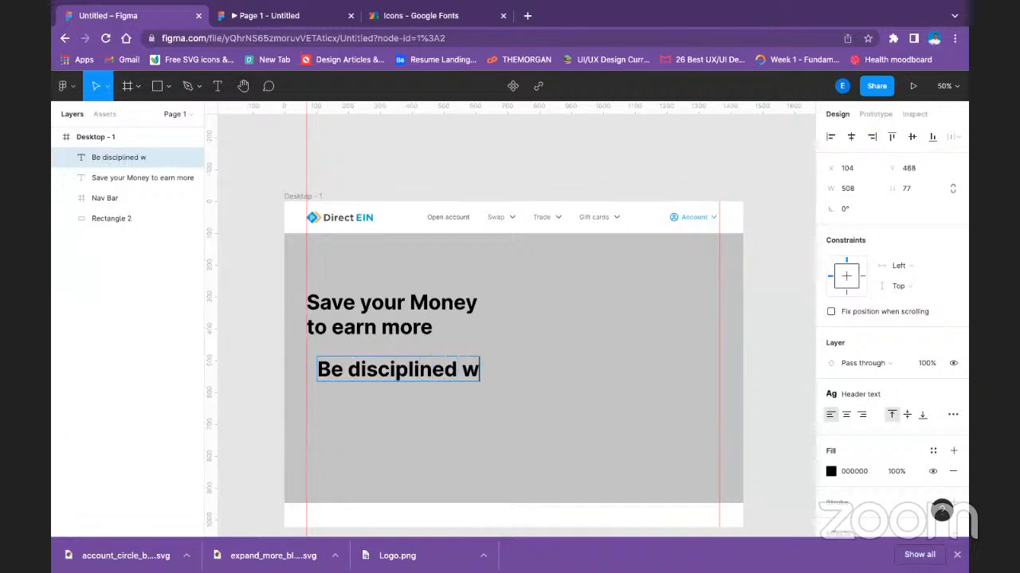
type("ith you")
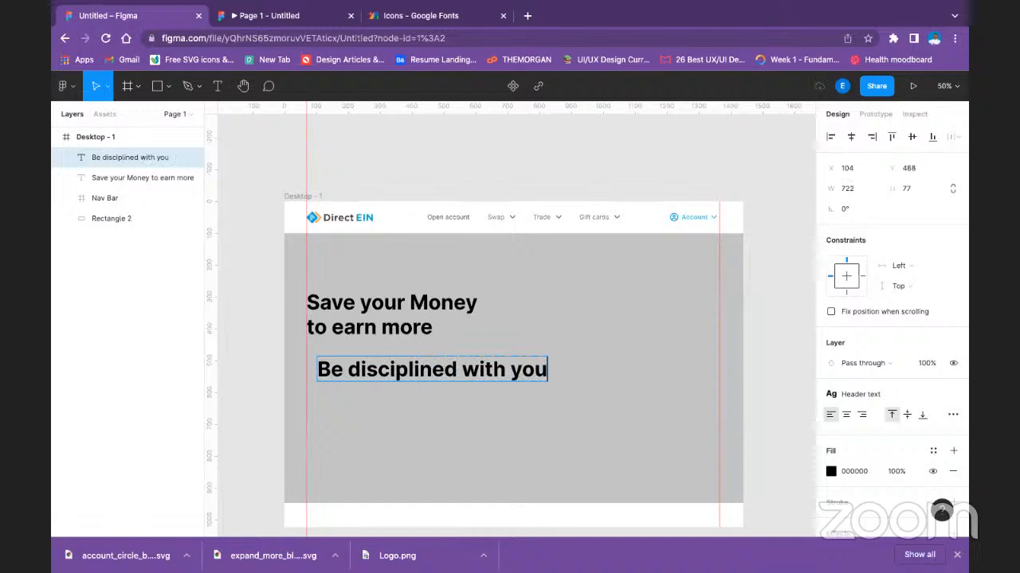
type("r saving")
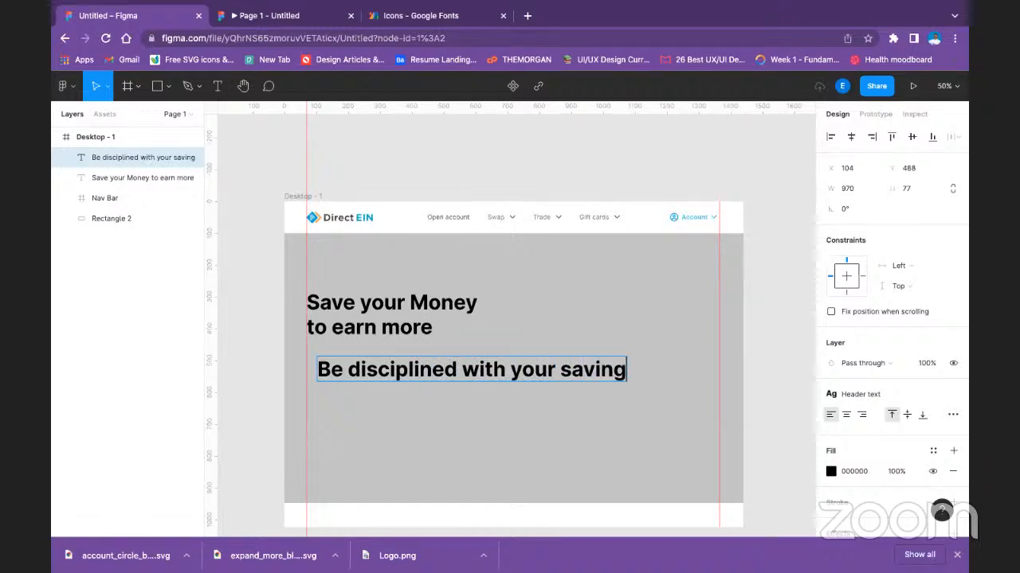
type("s to b")
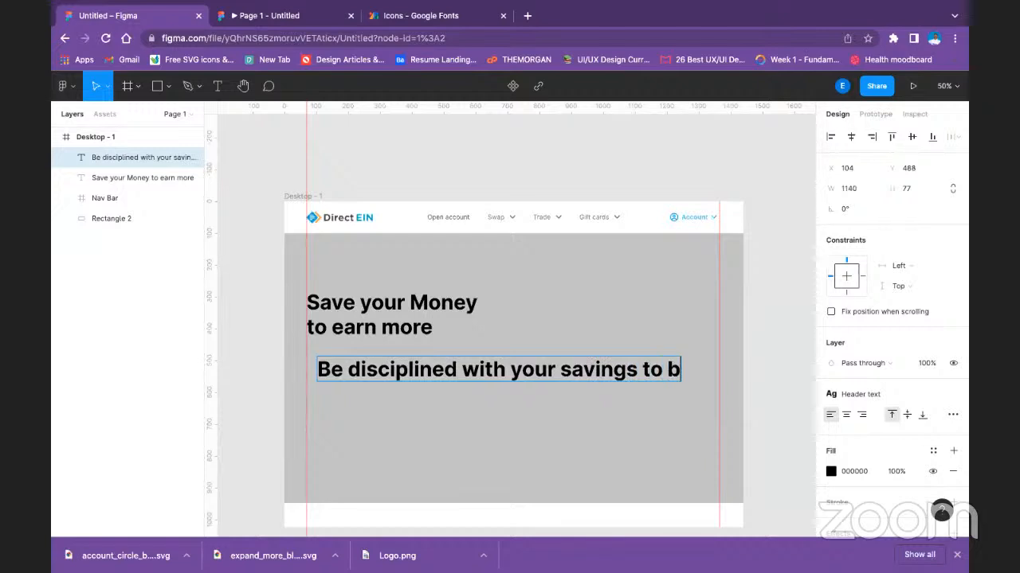
type("ecome")
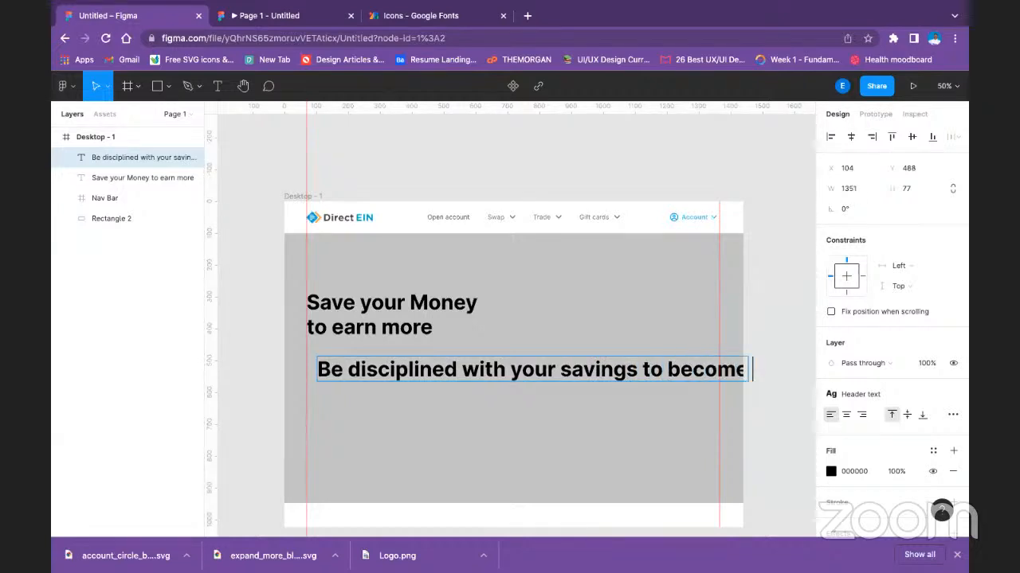
type(" f")
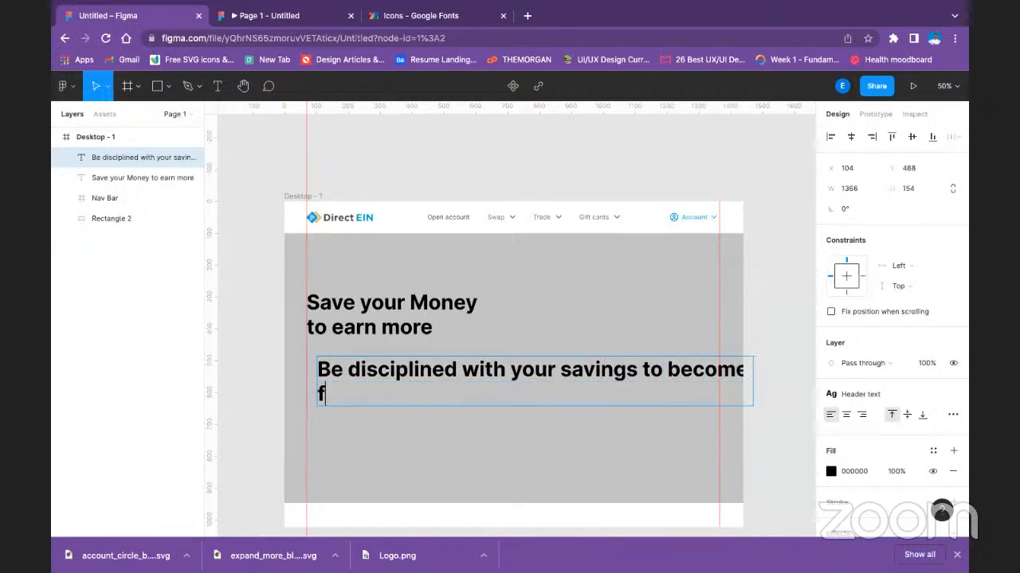
type("inancial")
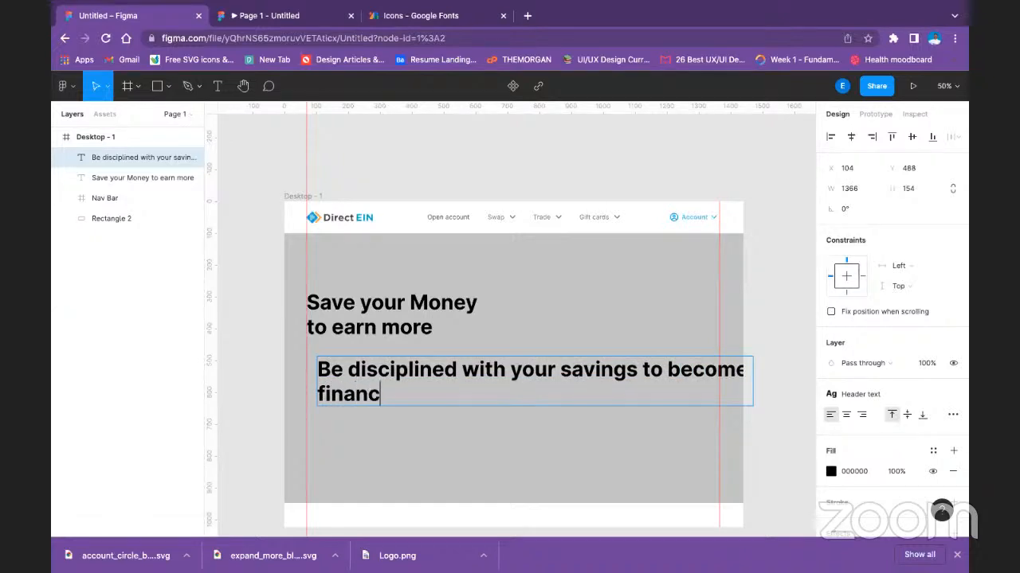
type("sta")
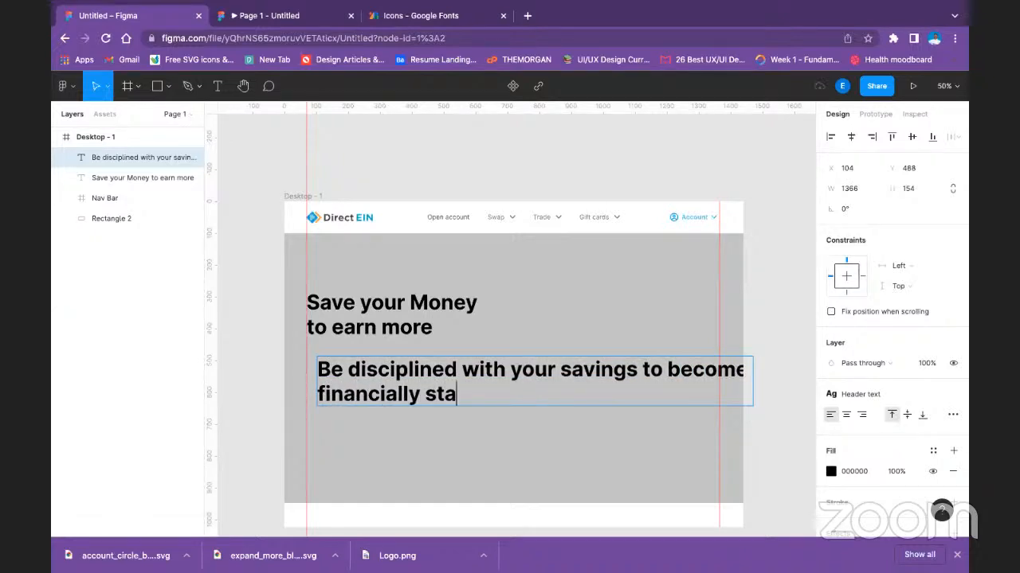
type("ble")
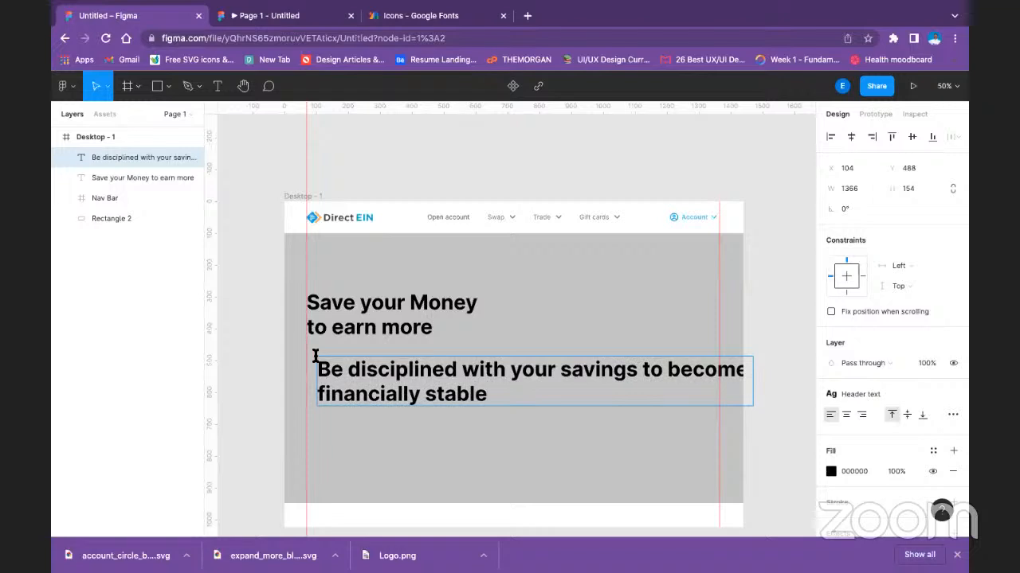
Apply the Text style (24/Auto) to the whole paragraph below the heading.
key("ctrl+a")
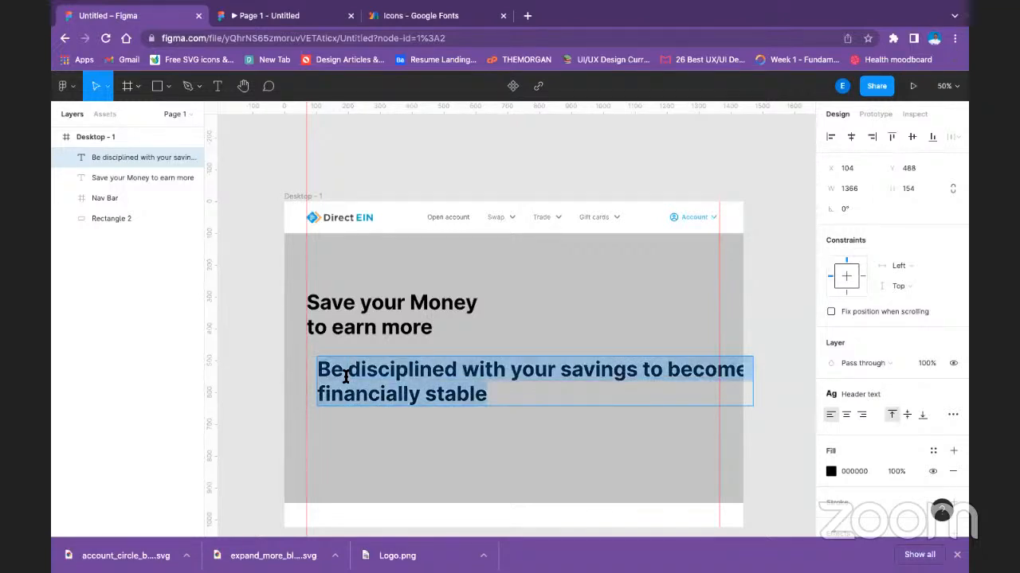
left_click(884, 386)
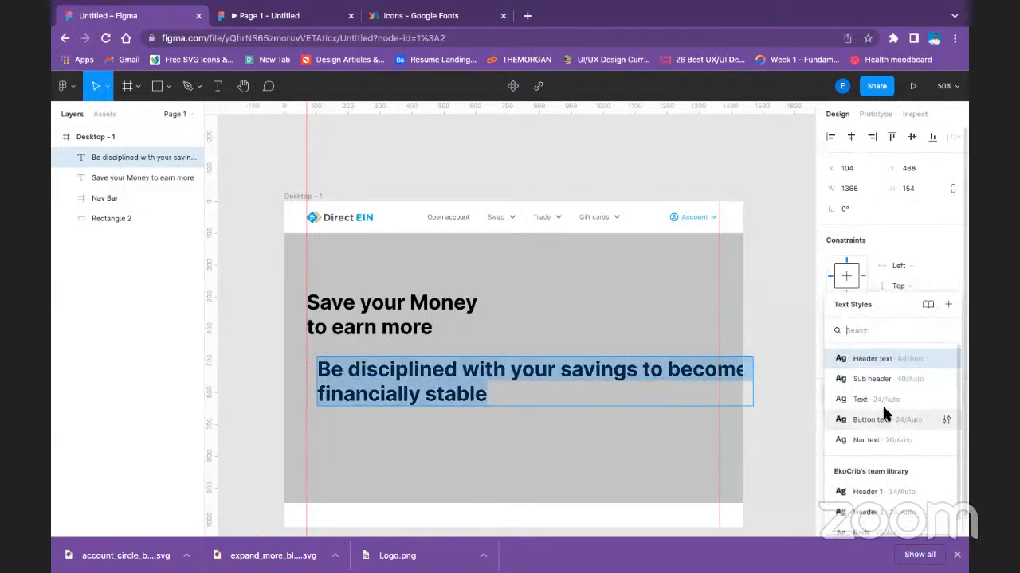
left_click(881, 404)
Detach the paragraph from its text style and set its line height to 32.
double_click(383, 357)
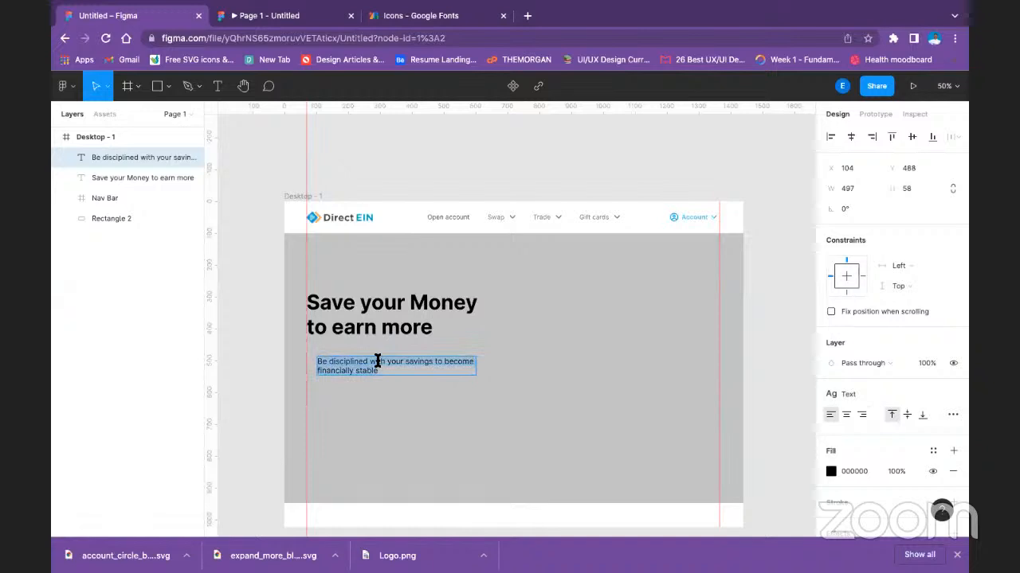
left_click(952, 396)
left_click(867, 453)
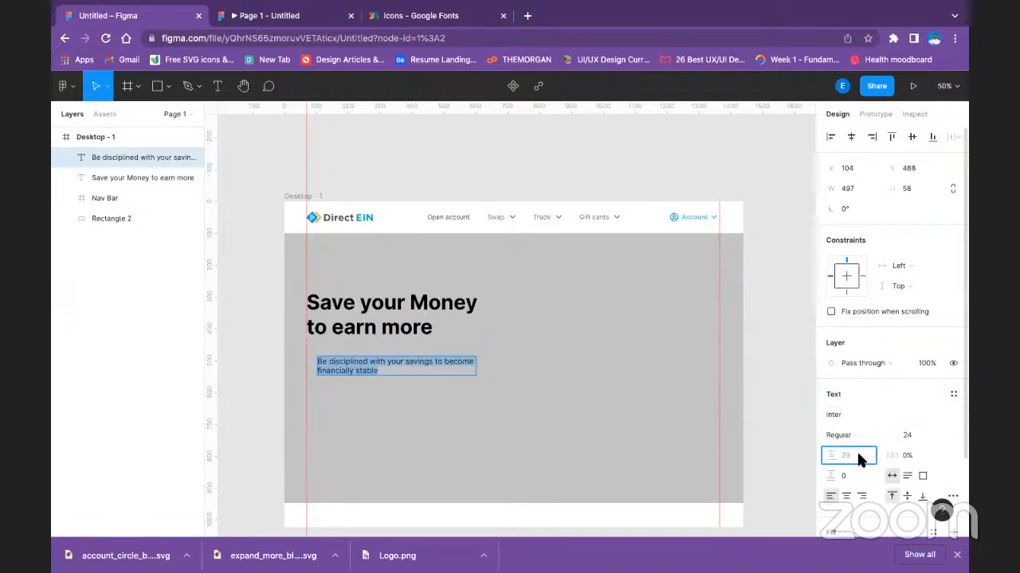
type("32")
key("Return")
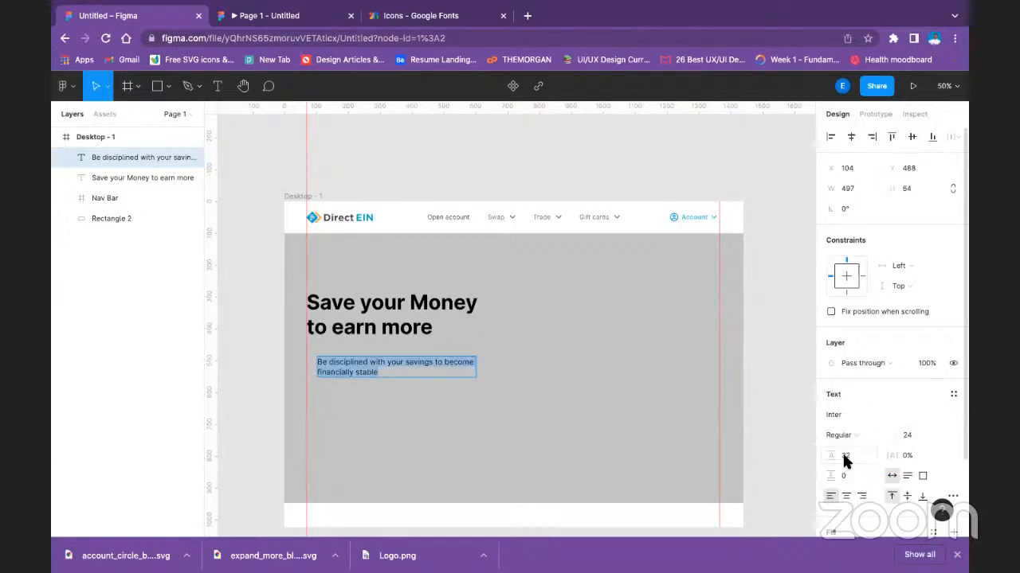
Move the paragraph closer beneath the heading, aligned with the left guide, and deselect it.
key("Escape")
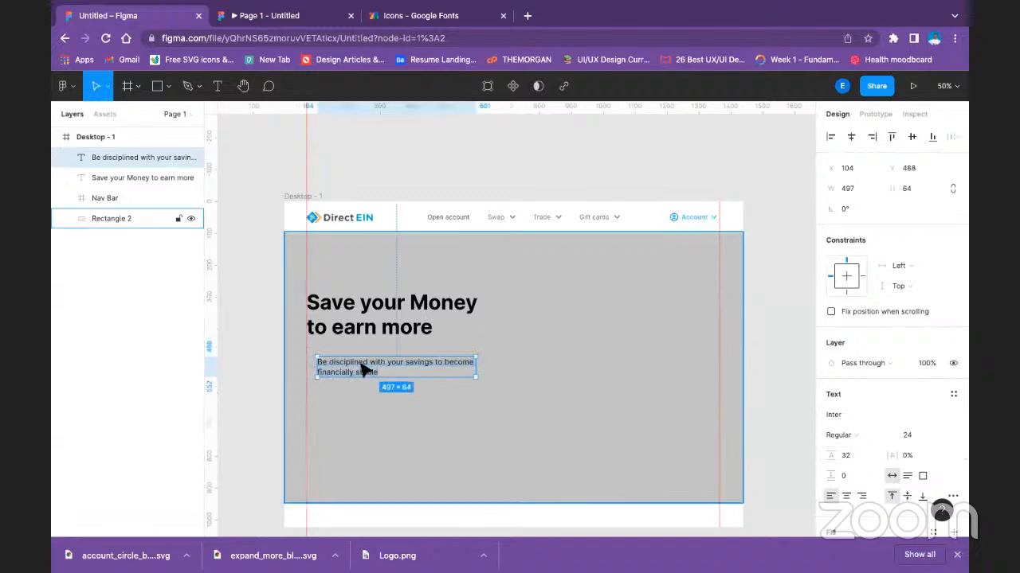
left_click_drag(358, 362, 353, 364)
left_click(589, 293)
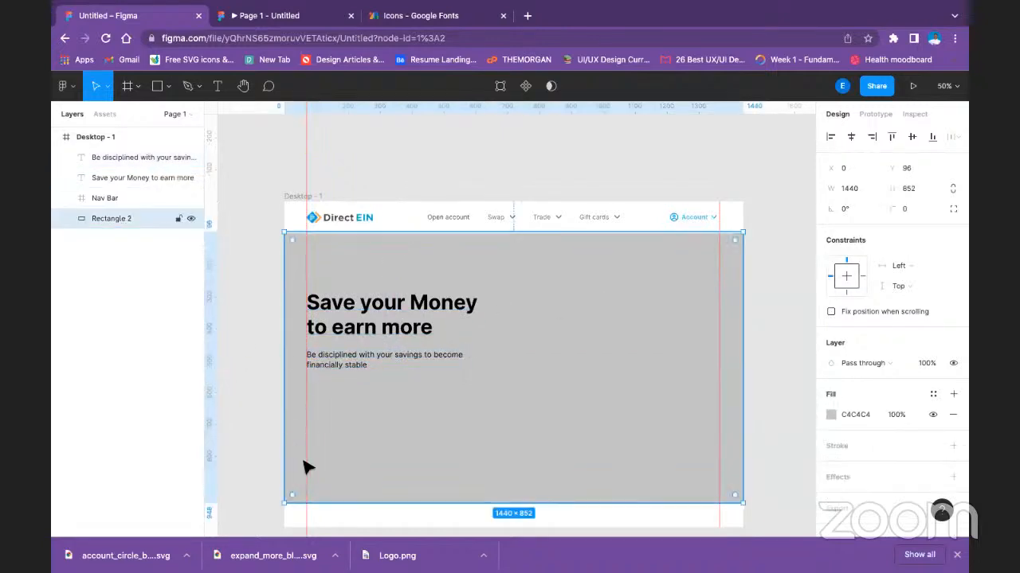
Browse the Figma Community plugins and search them for "playstore".
right_click(313, 393)
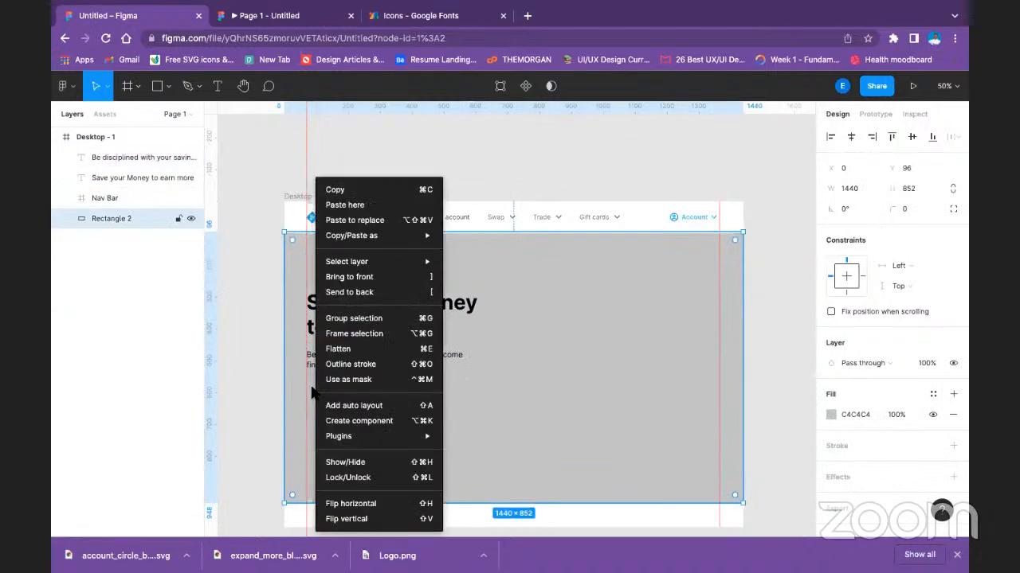
mouse_move(364, 436)
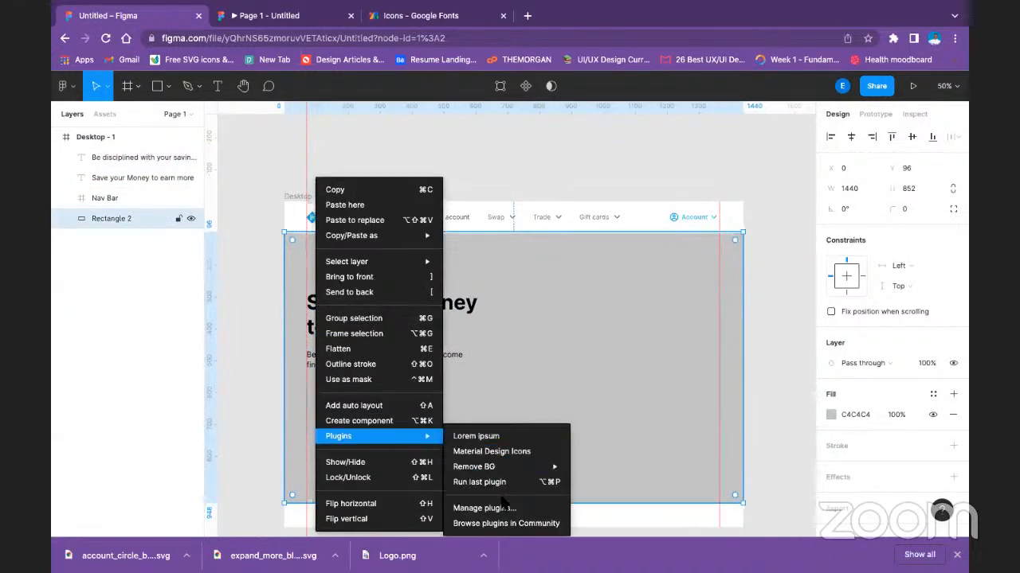
left_click(508, 522)
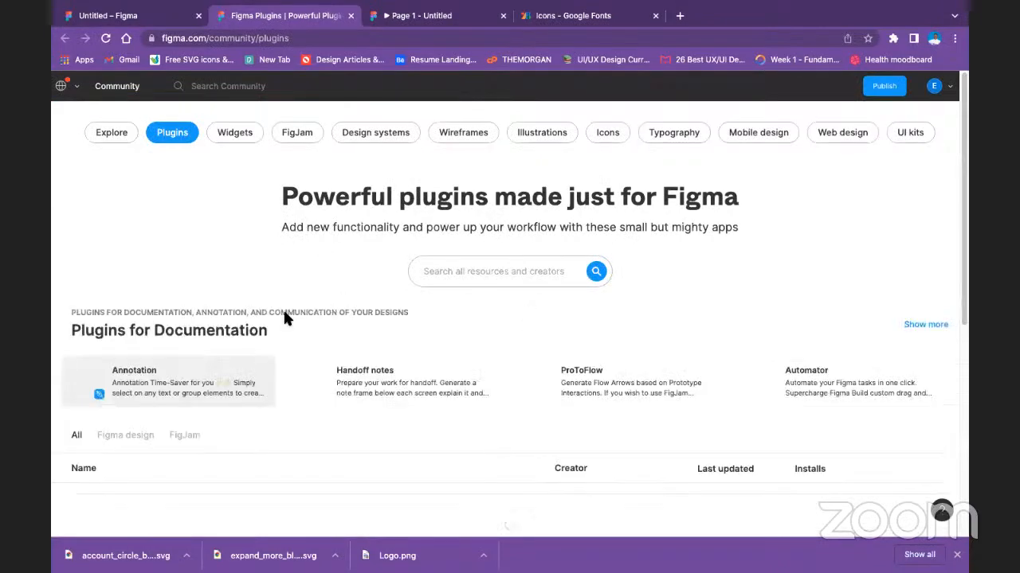
left_click(462, 273)
type("nigeria log")
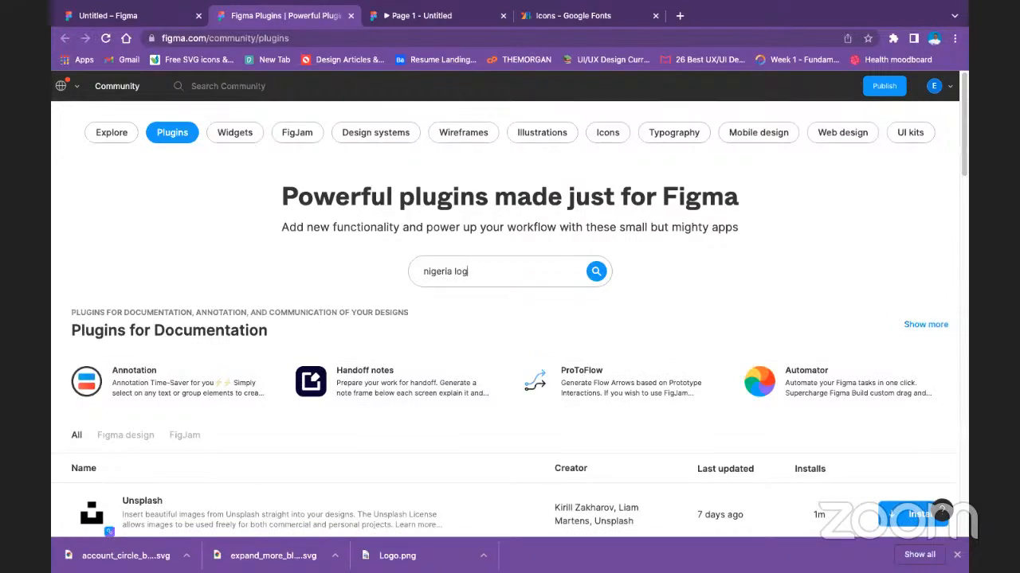
key("BackSpace")
key("BackSpace")
type("pl")
key("Return")
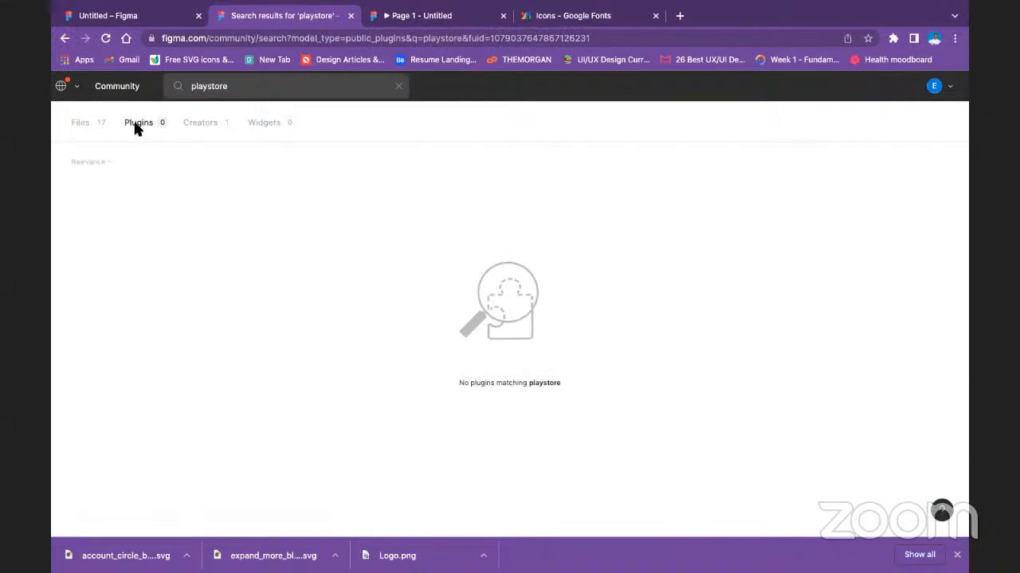
Search the Community plugins for "logos", install the Nigerian Logos plugin and look through the remaining results.
double_click(227, 88)
type("log")
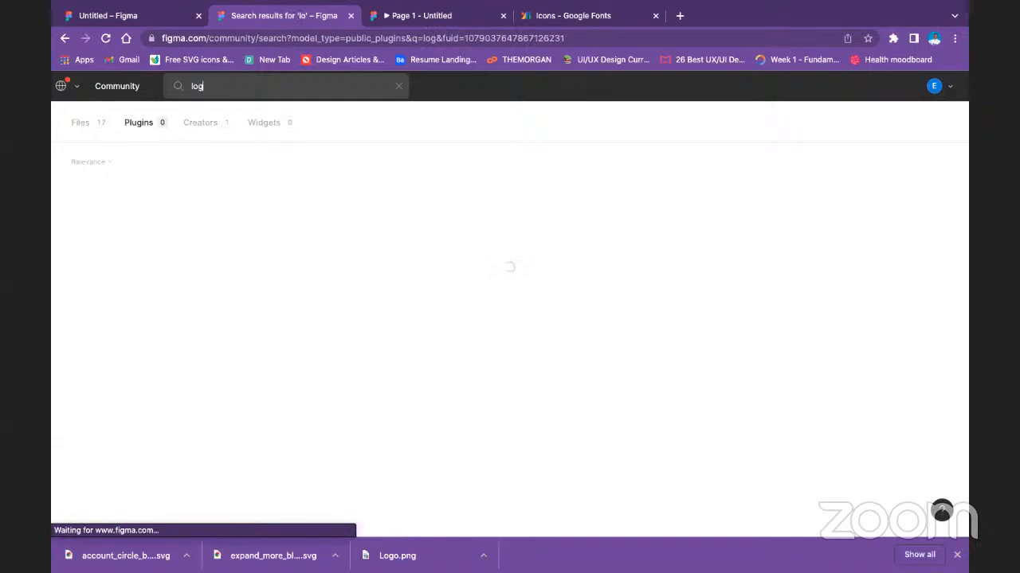
type("os")
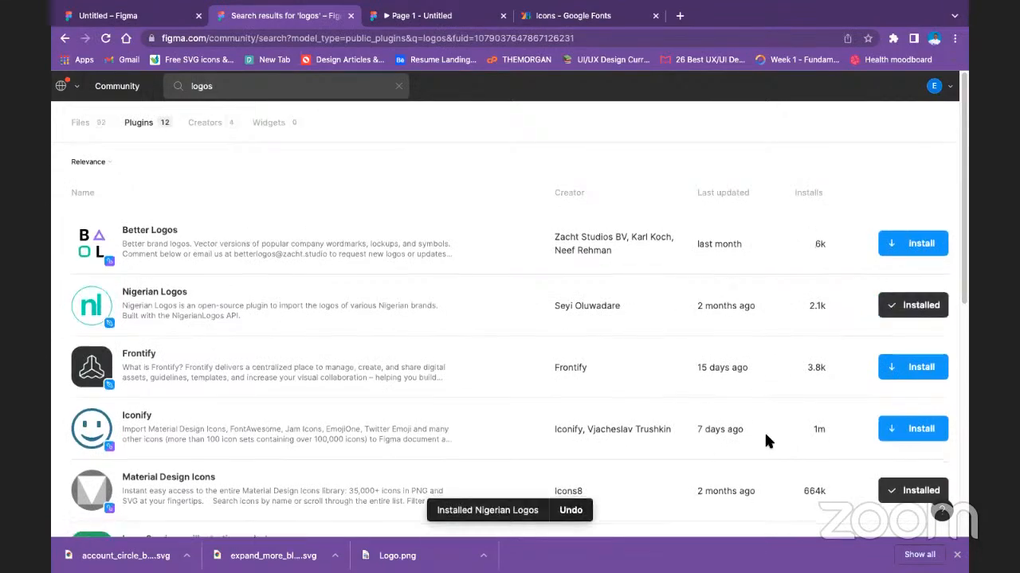
scroll(592, 421, "down", 3)
scroll(358, 389, "down", 3)
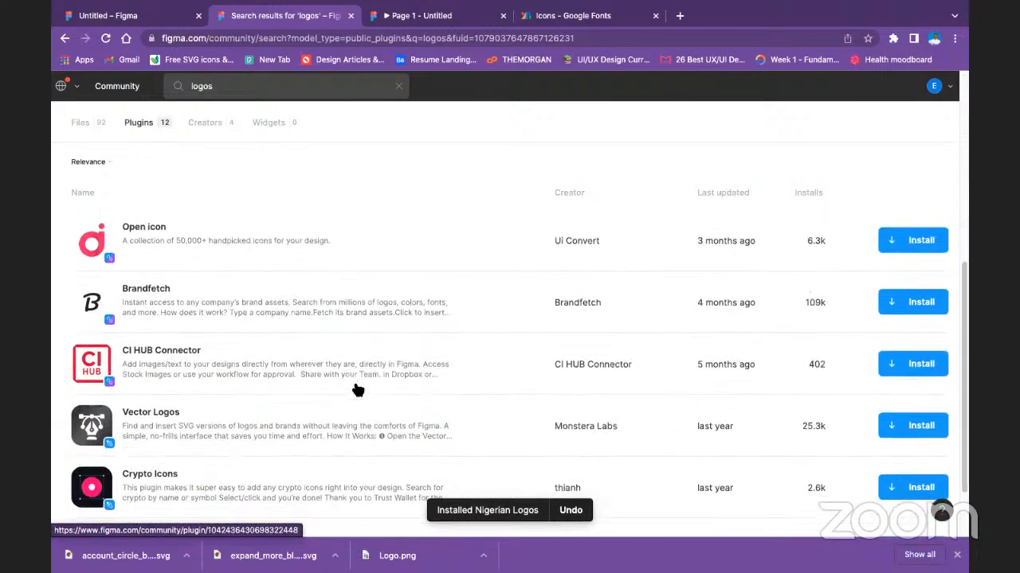
scroll(358, 390, "up", 6)
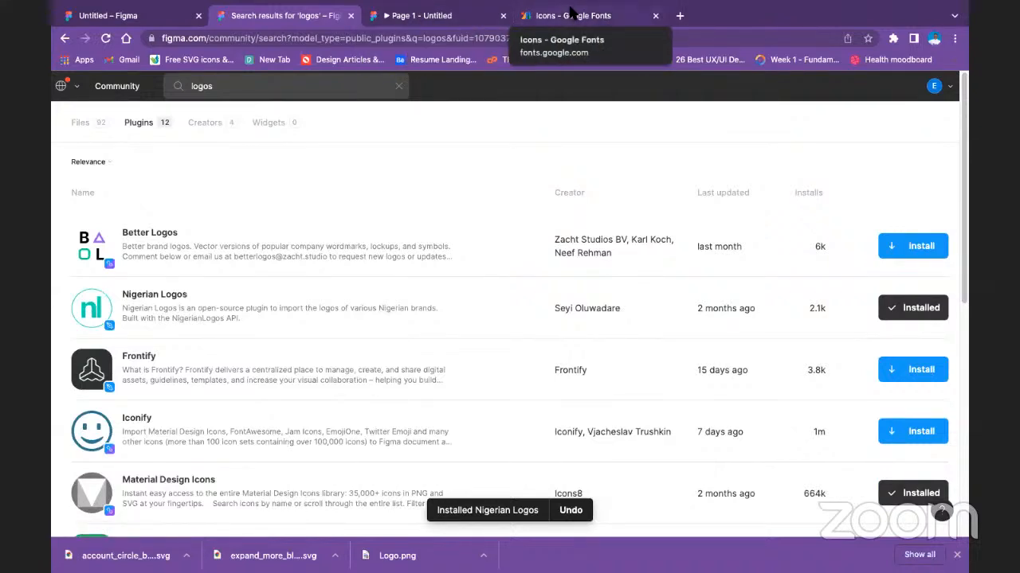
Switch to the uxwing free icons site and search it for "playstore".
left_click(541, 24)
left_click(196, 60)
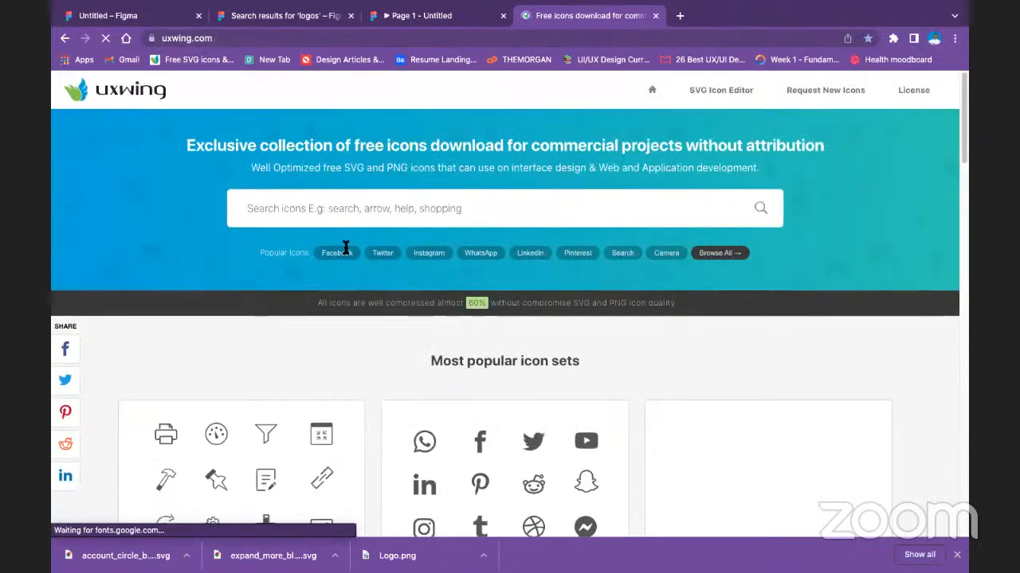
type("P")
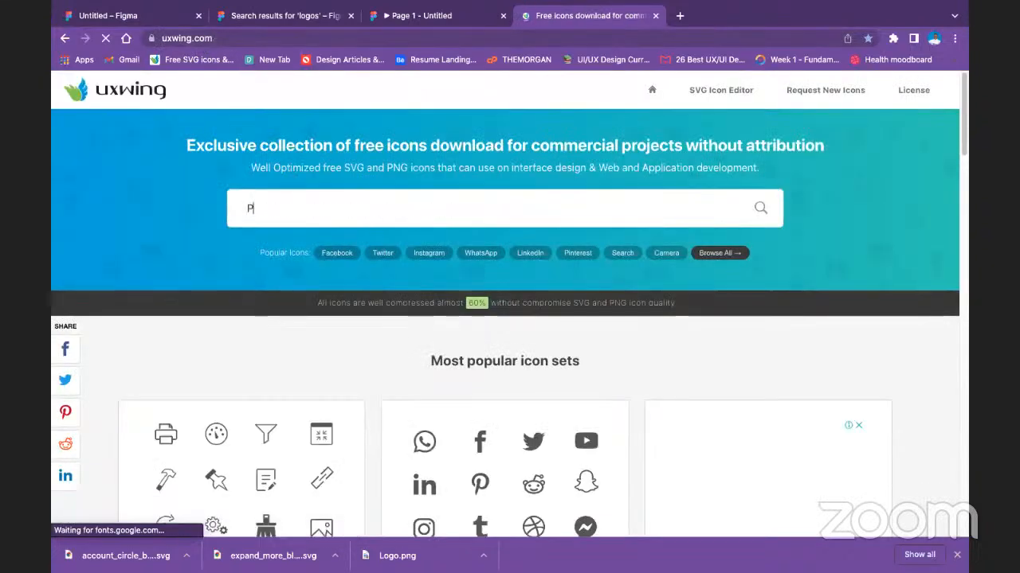
type("lays")
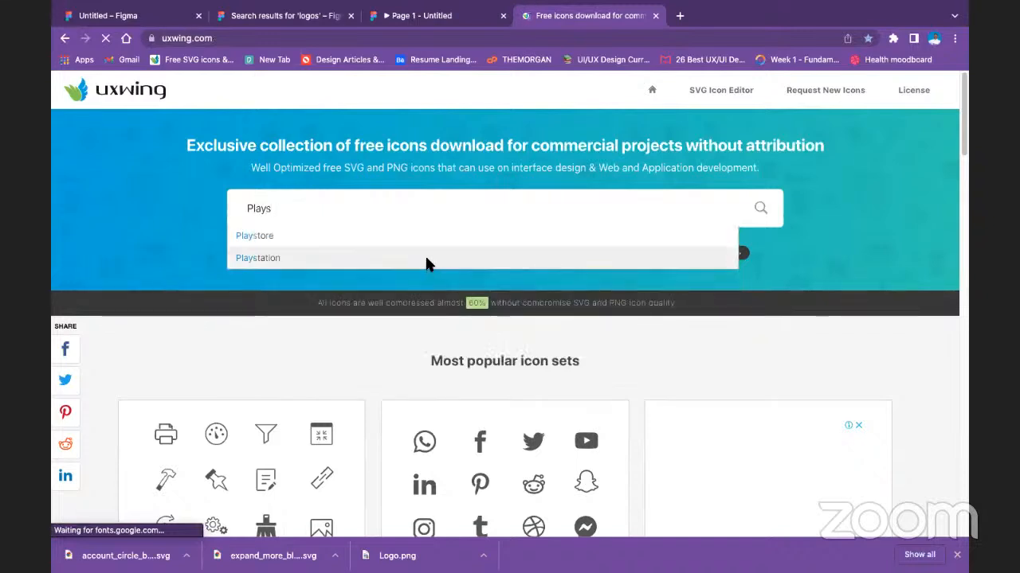
left_click(455, 236)
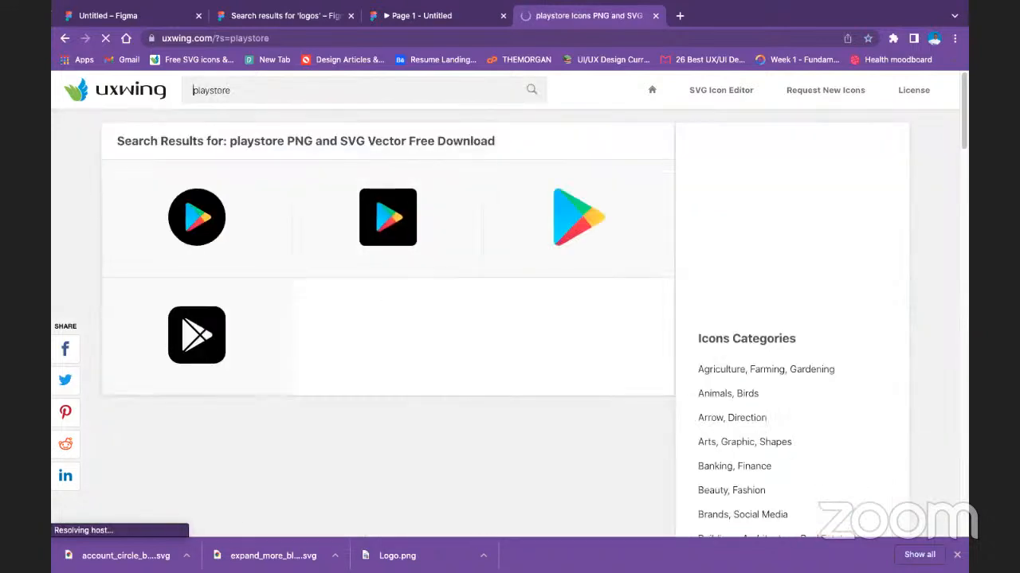
Search the web for "playstore.png".
left_click(485, 38)
type("pl")
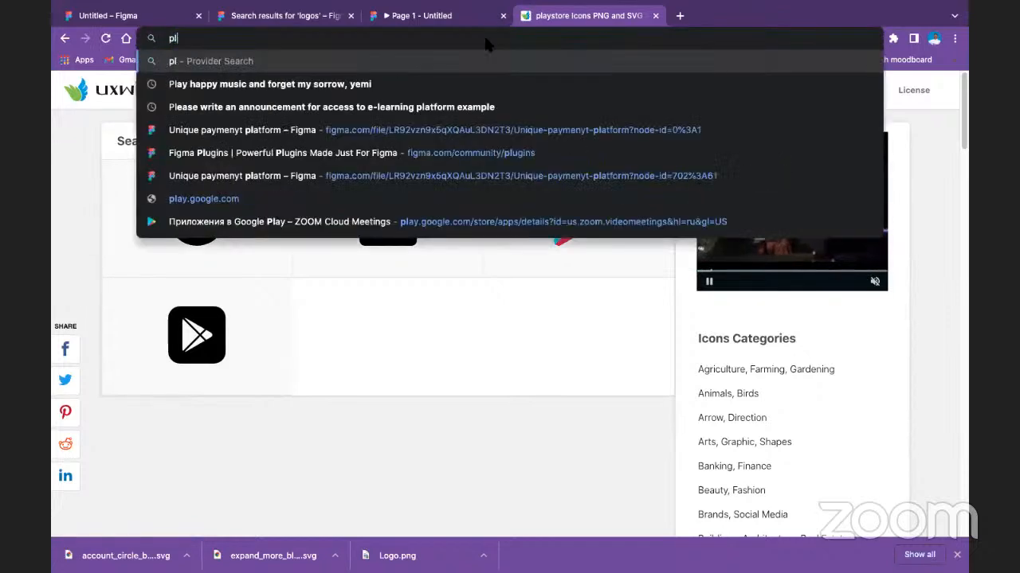
type("aysto")
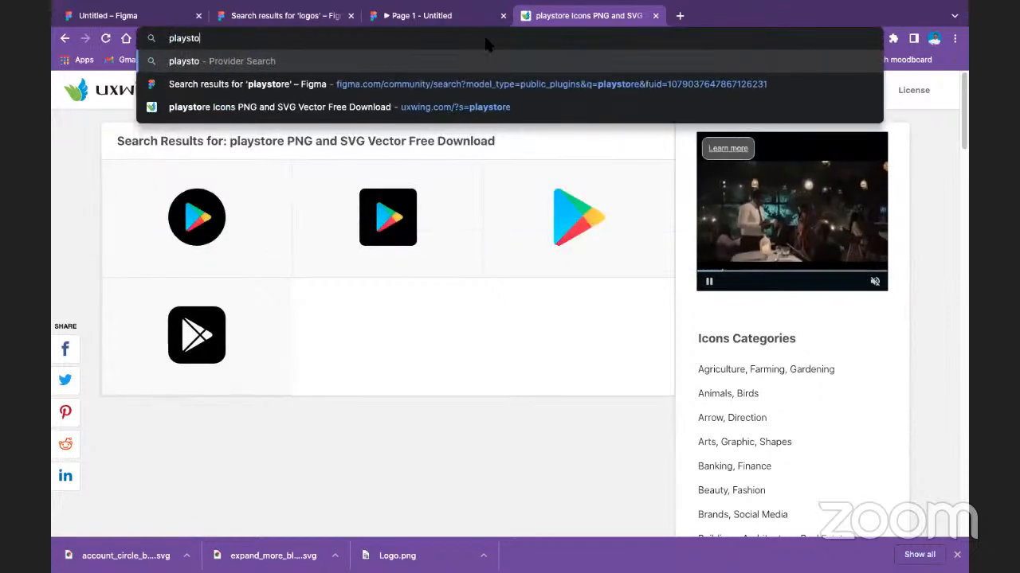
type("re.p")
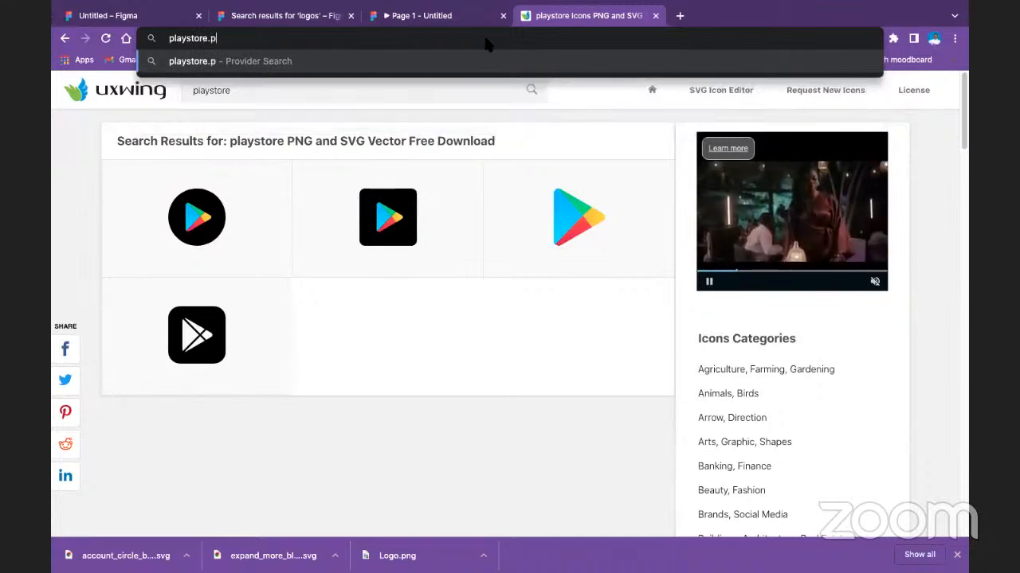
type("ng")
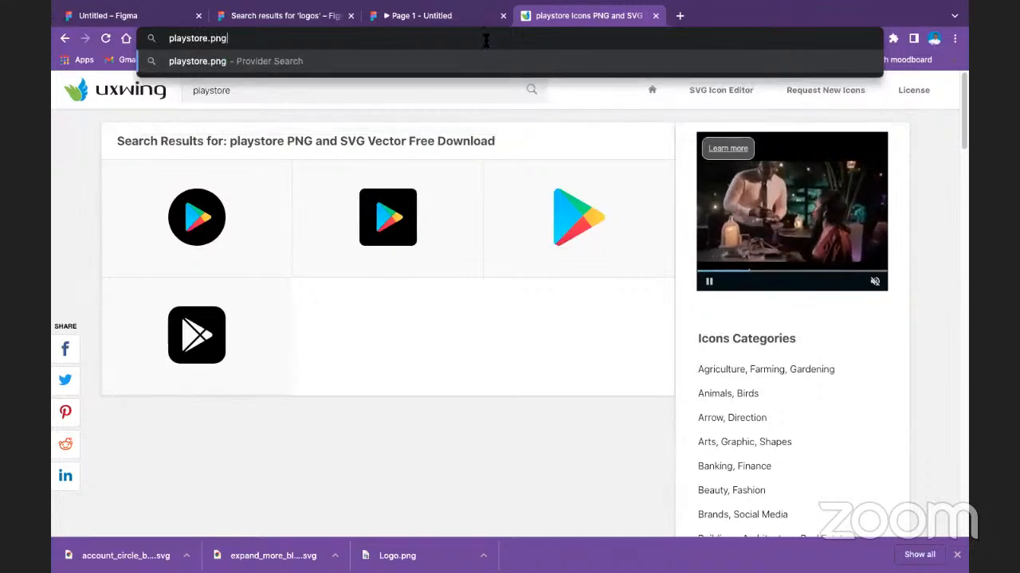
key("Return")
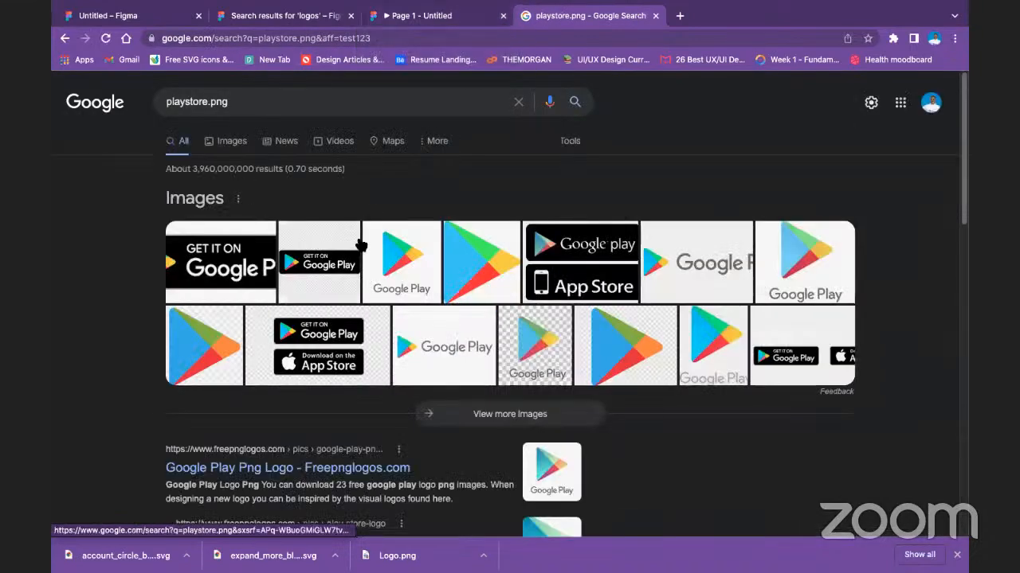
Open the Oscars Beauty image result with the "Get it on Google Play" and "Download on the App Store" badges.
left_click(613, 262)
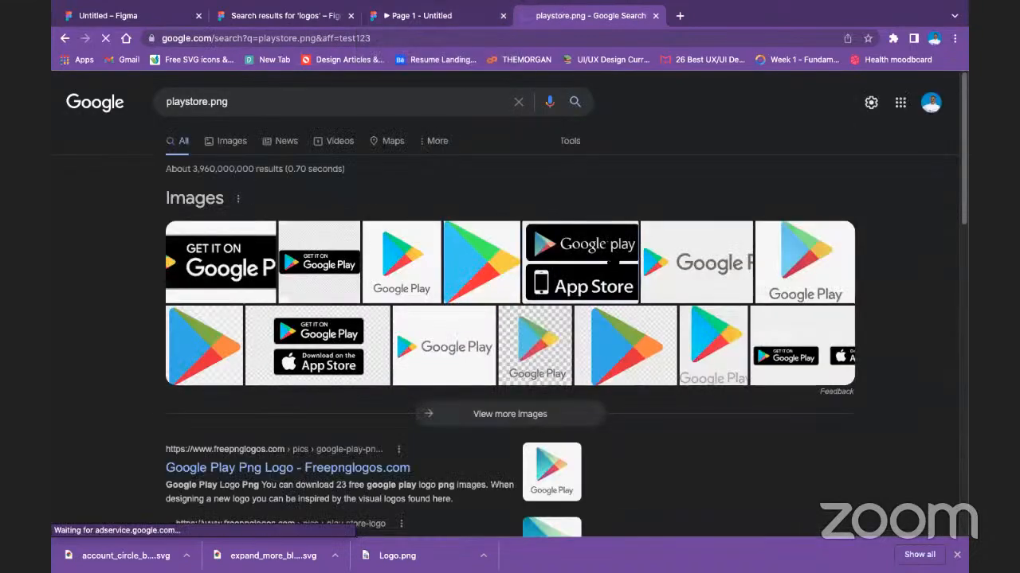
left_click(590, 244)
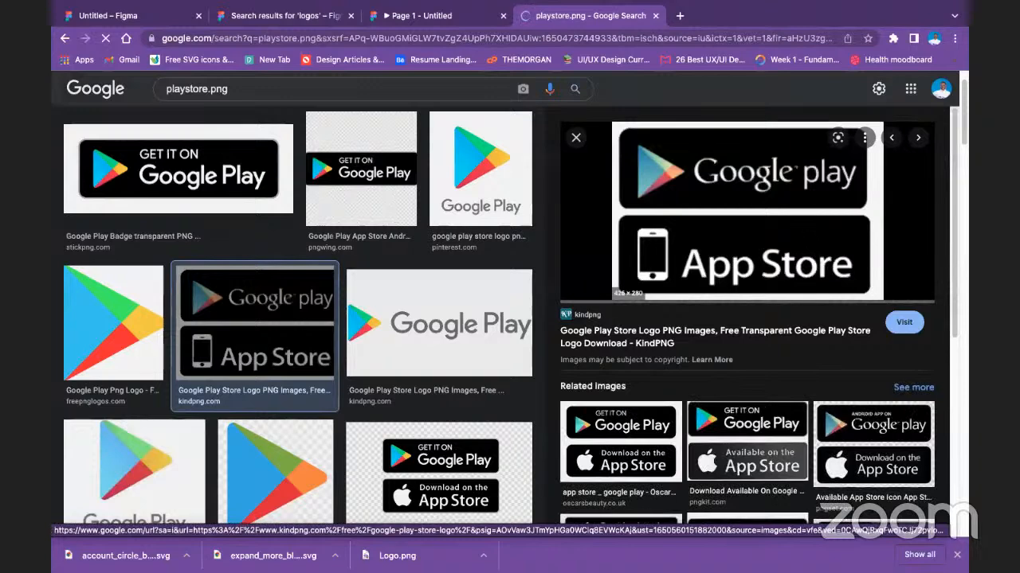
scroll(747, 239, "up", 1)
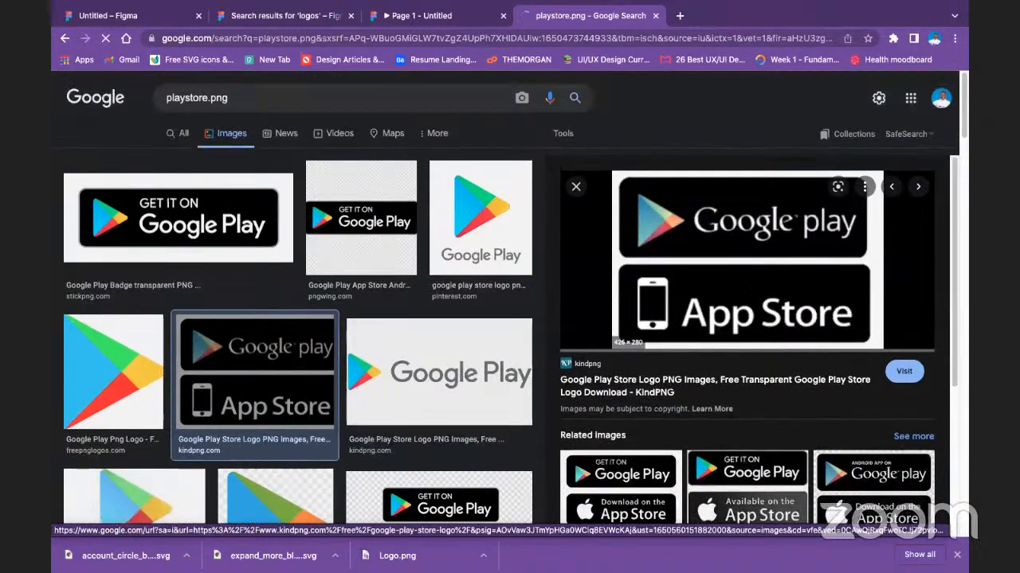
scroll(639, 466, "down", 1)
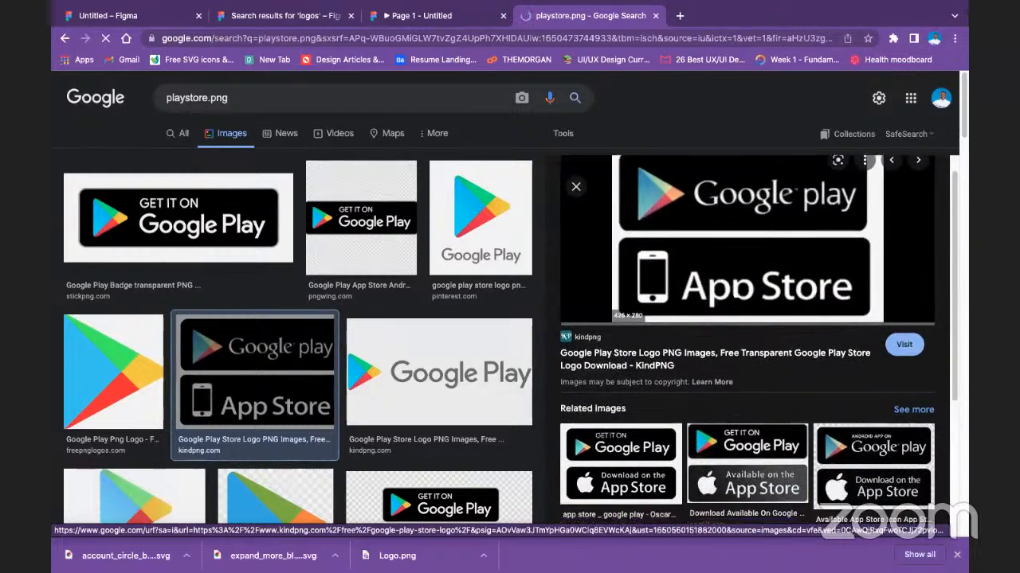
left_click(639, 462)
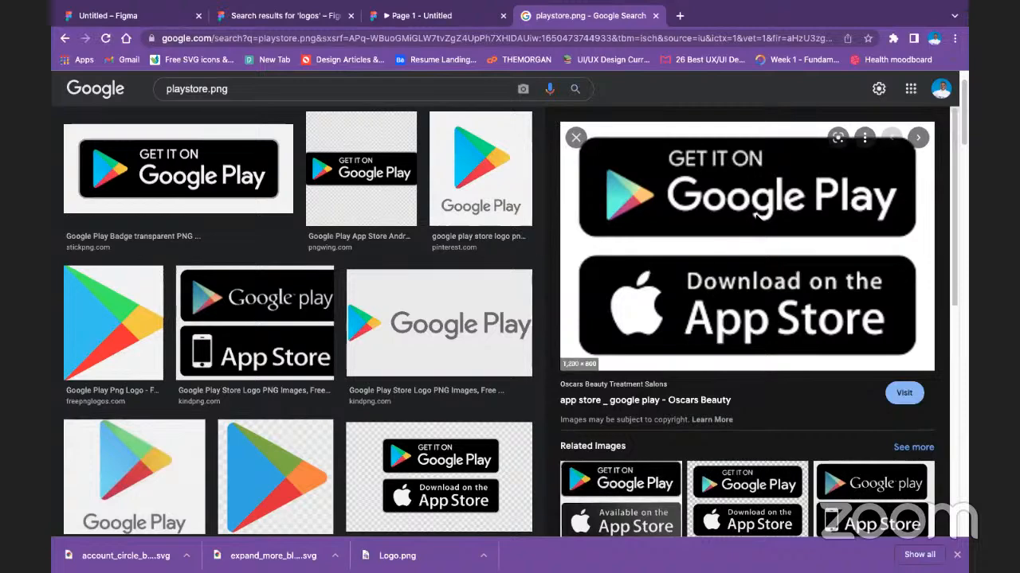
Look through the related badge images and try to save the Oscars Beauty store badges image.
scroll(749, 367, "up", 1)
scroll(749, 366, "down", 2)
scroll(749, 366, "down", 5)
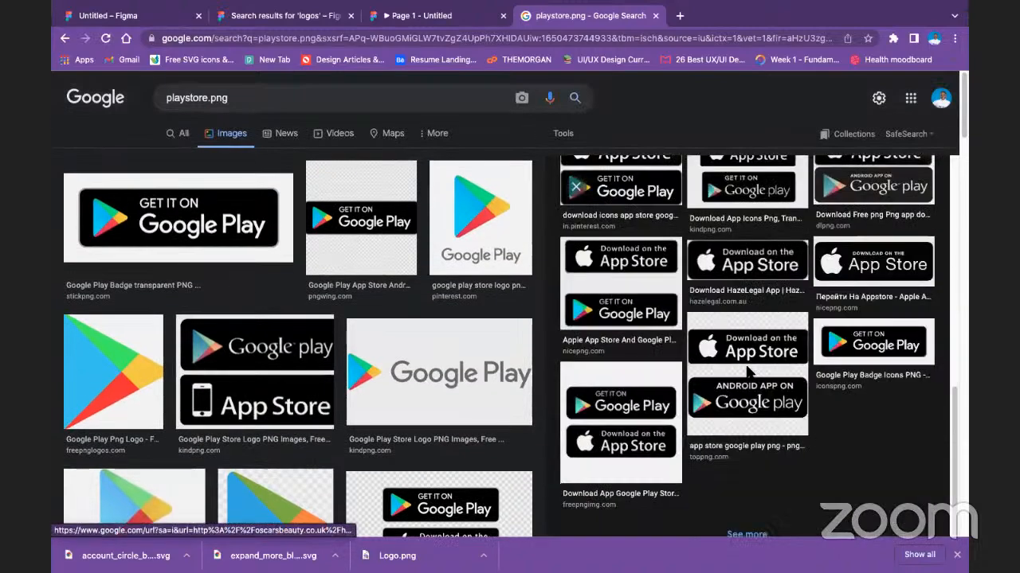
scroll(652, 208, "up", 3)
scroll(653, 210, "up", 4)
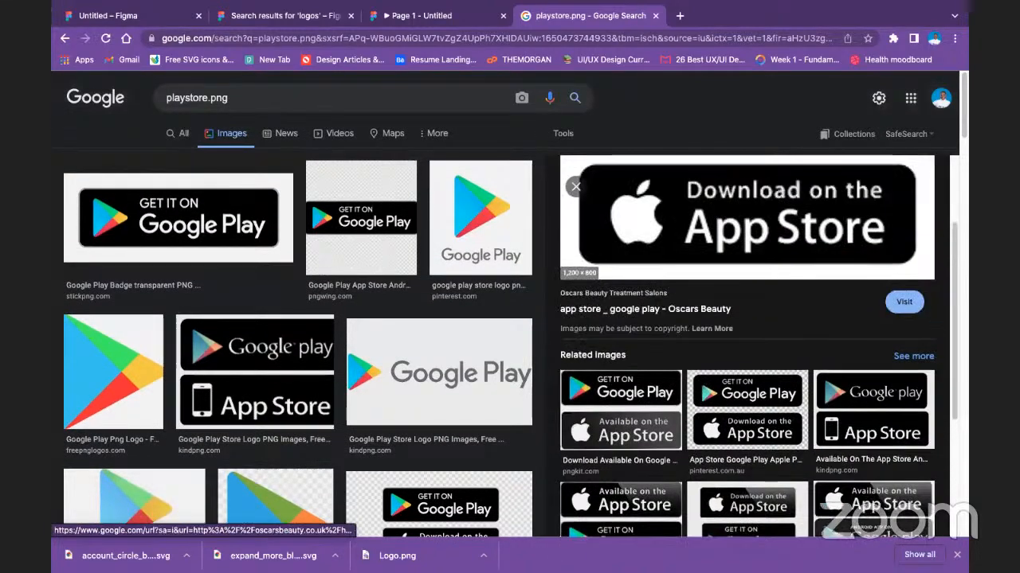
right_click(691, 269)
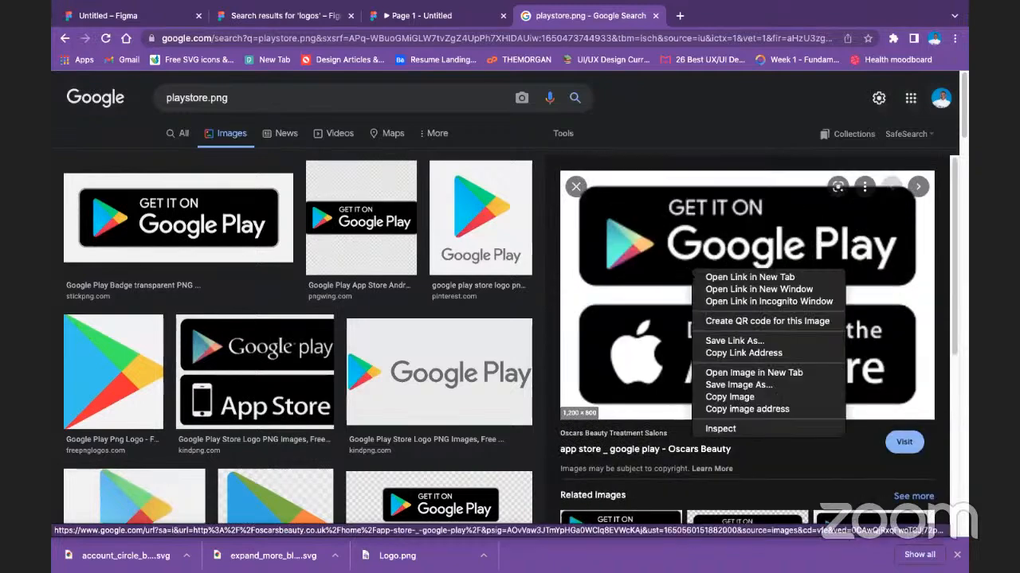
left_click(738, 386)
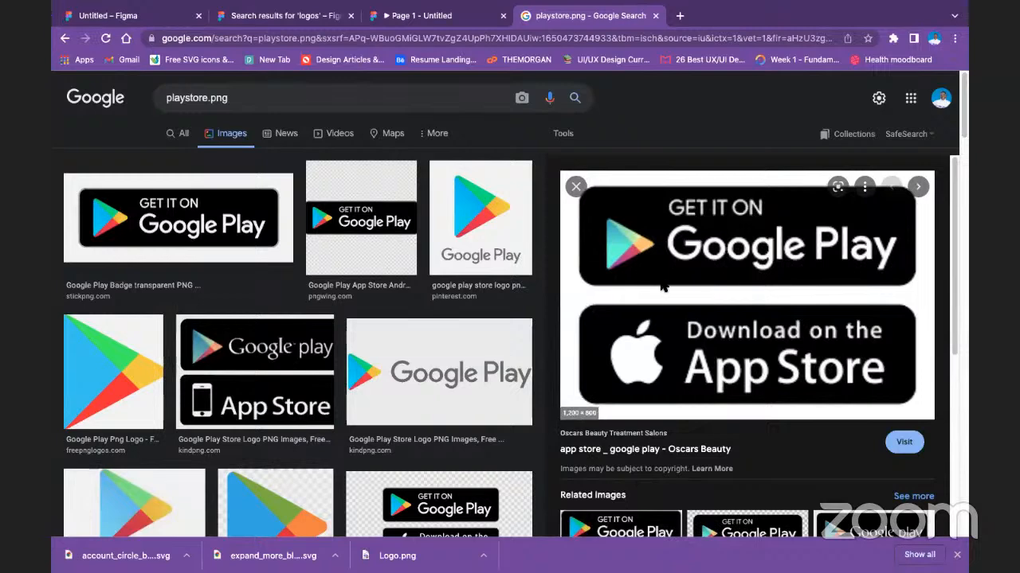
Open the source page of the store badges image and copy the image from there.
scroll(665, 289, "down", 2)
left_click(670, 245)
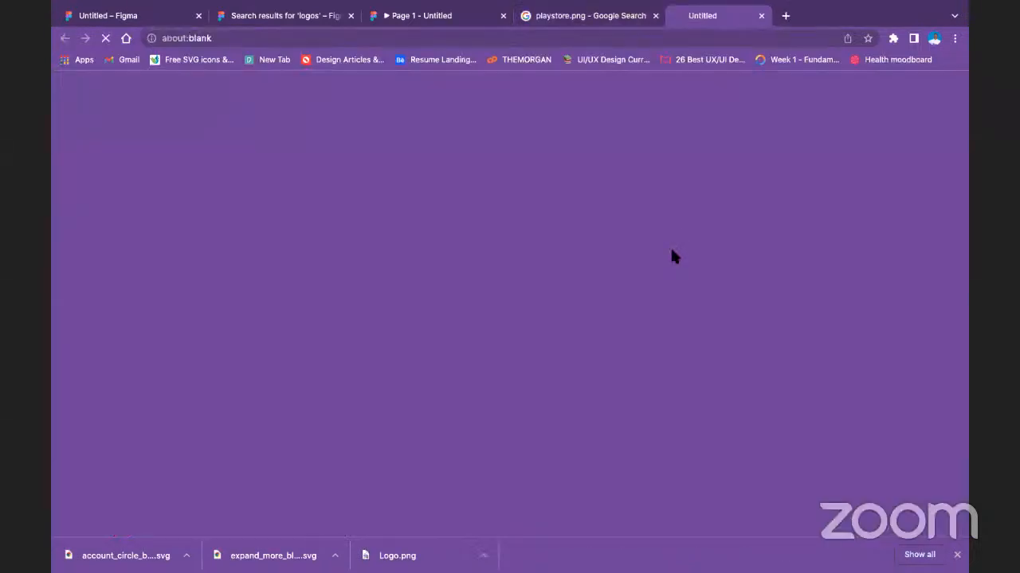
left_click(589, 16)
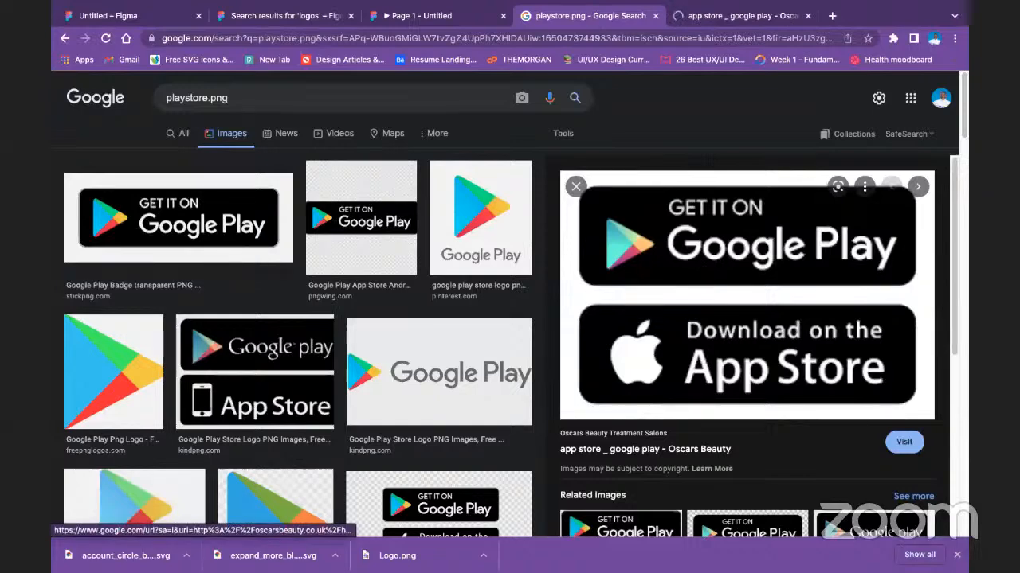
left_click(785, 16)
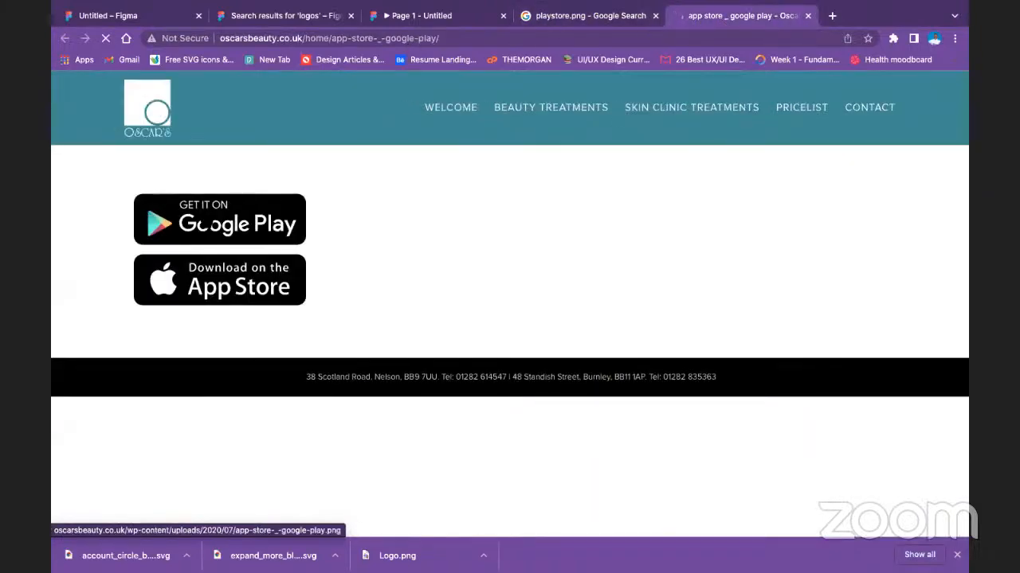
right_click(209, 221)
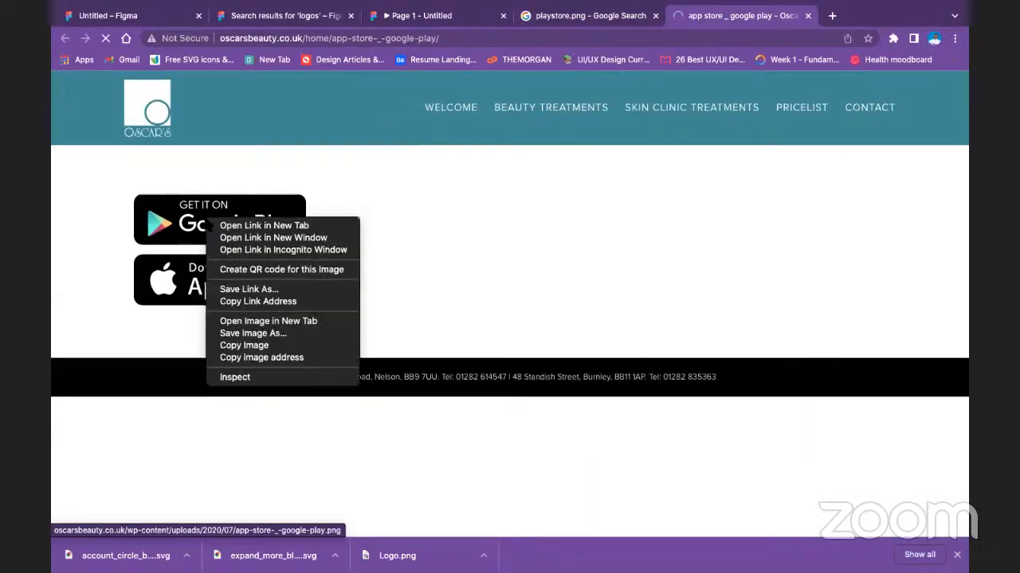
left_click(275, 344)
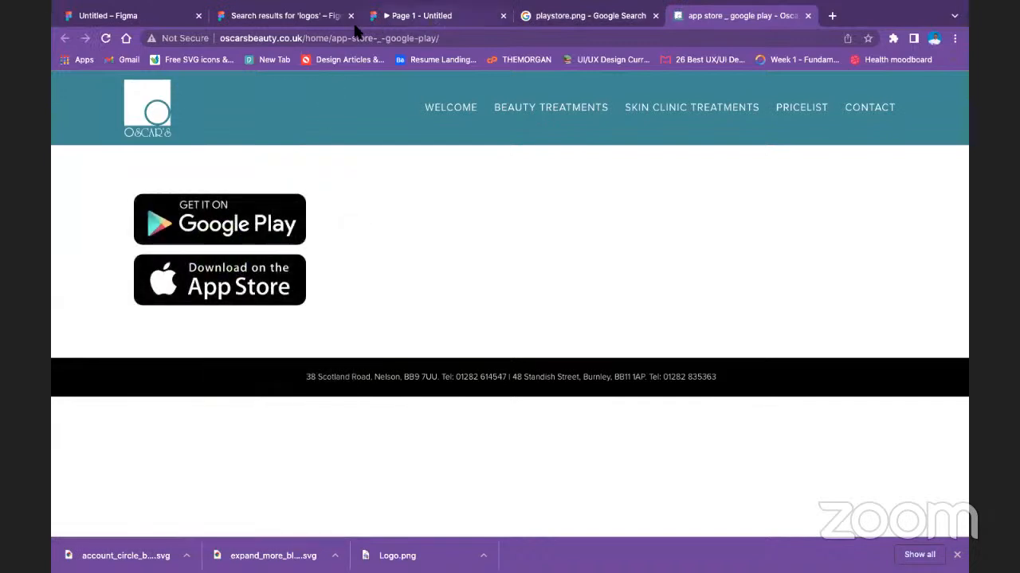
Close the Community plugin search page and bring up the prototype preview of Page 1.
left_click(291, 16)
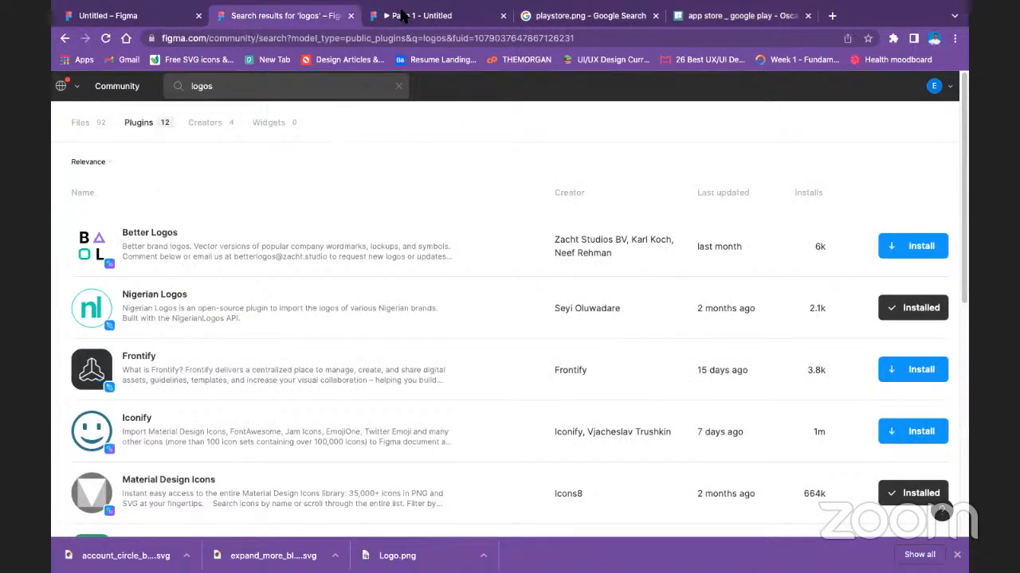
left_click(402, 14)
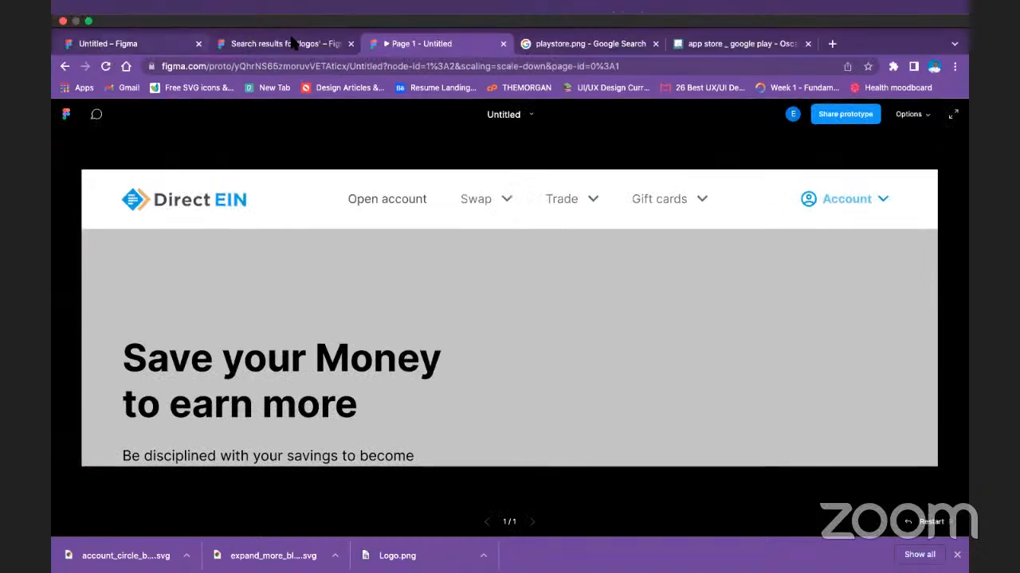
left_click(351, 16)
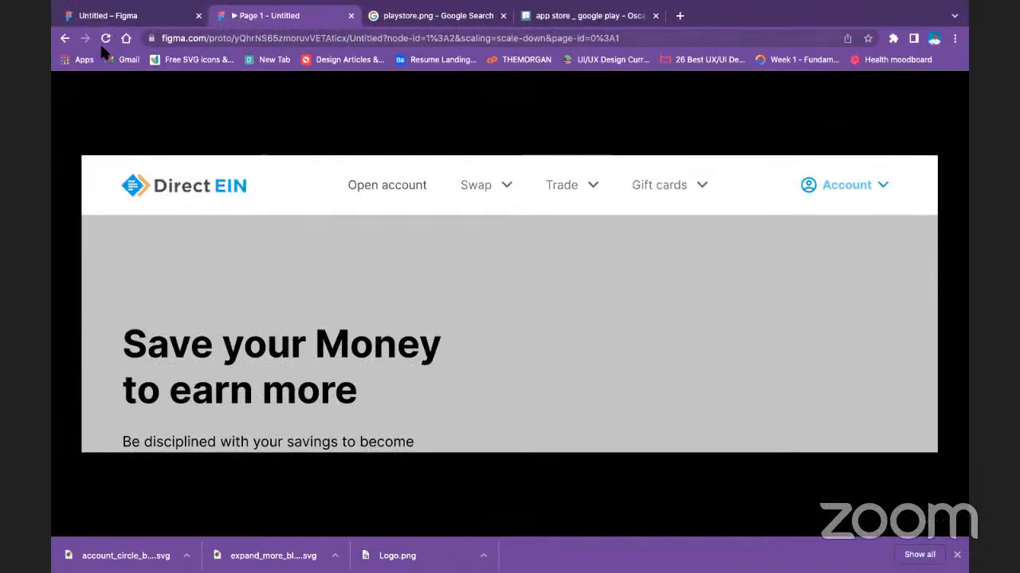
left_click(105, 16)
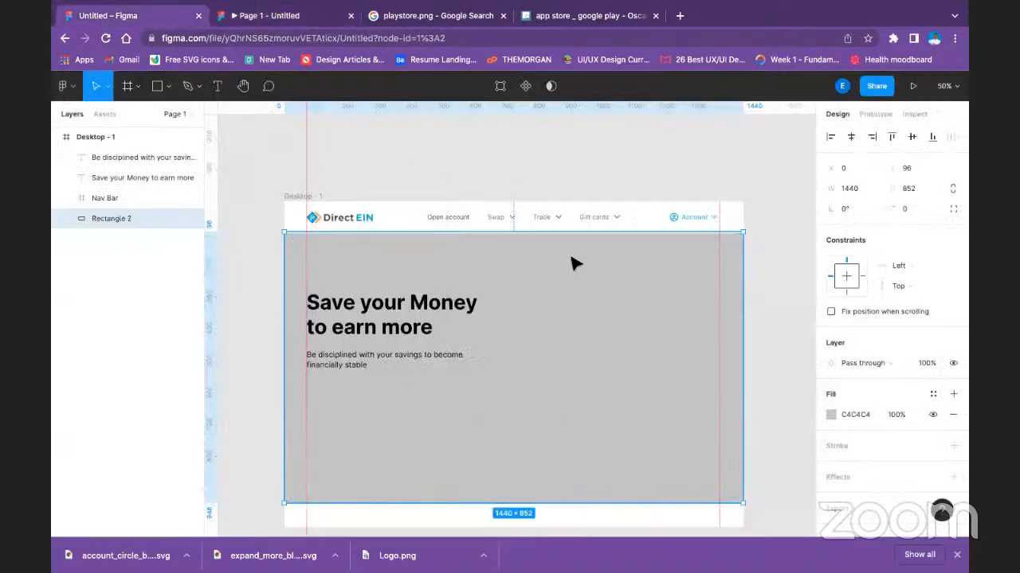
right_click(662, 318)
mouse_move(719, 243)
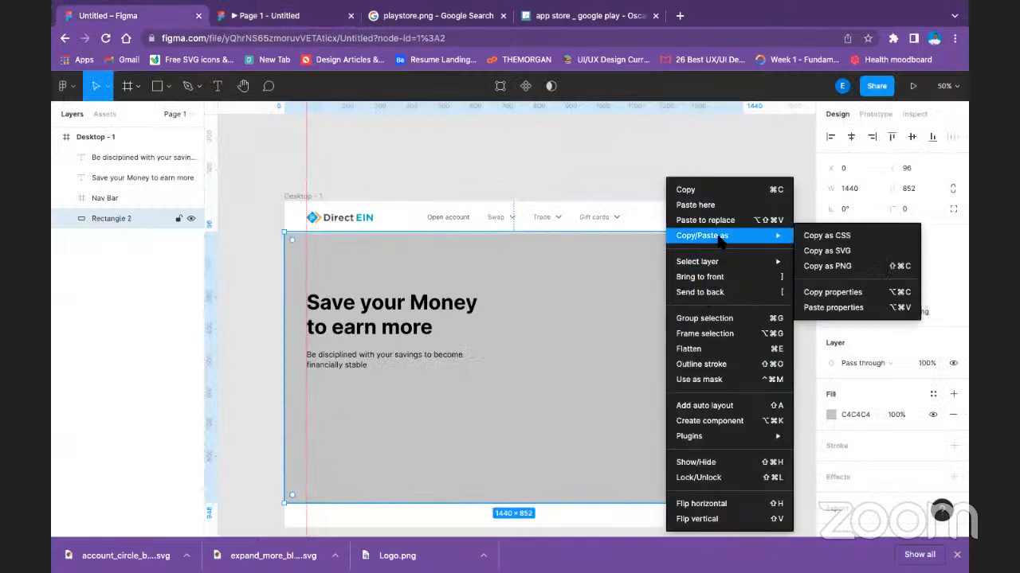
left_click(863, 251)
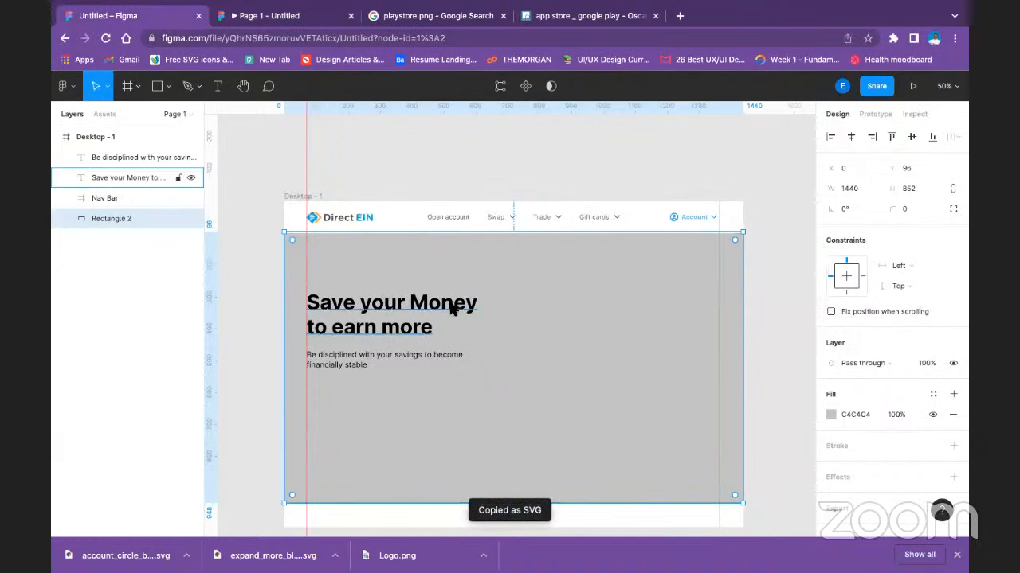
scroll(541, 348, "down", 1)
right_click(528, 337)
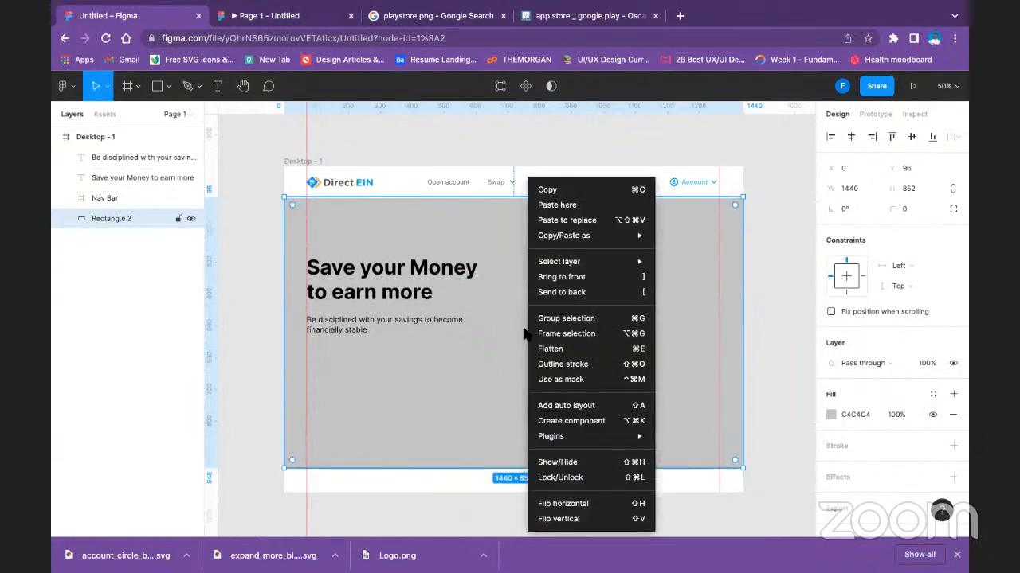
left_click(575, 206)
left_click_drag(669, 402, 531, 294)
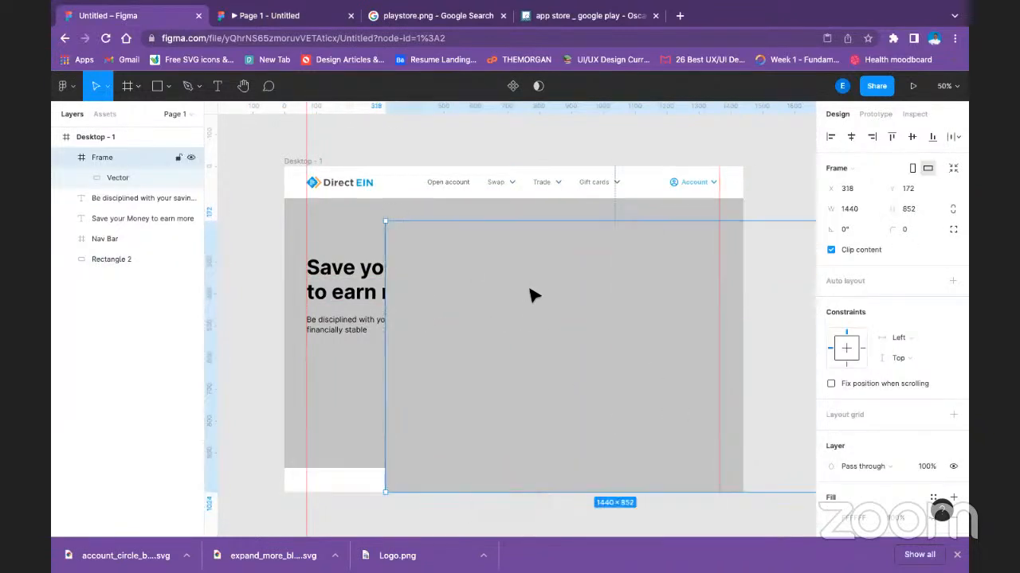
key("Delete")
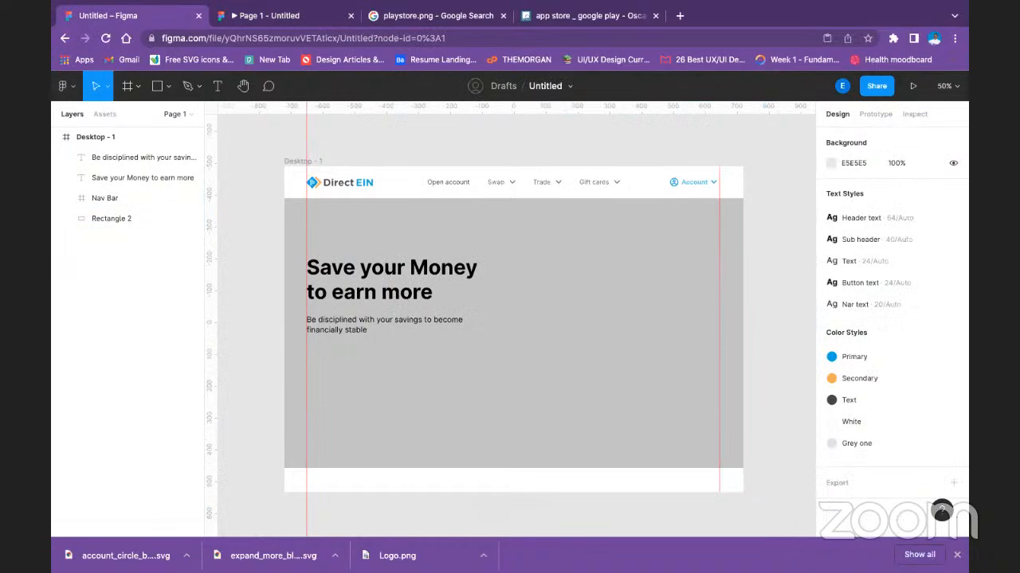
Try to copy the store badges thumbnail from the Oscars Beauty page and paste it into the Figma design.
left_click(424, 15)
left_click(586, 22)
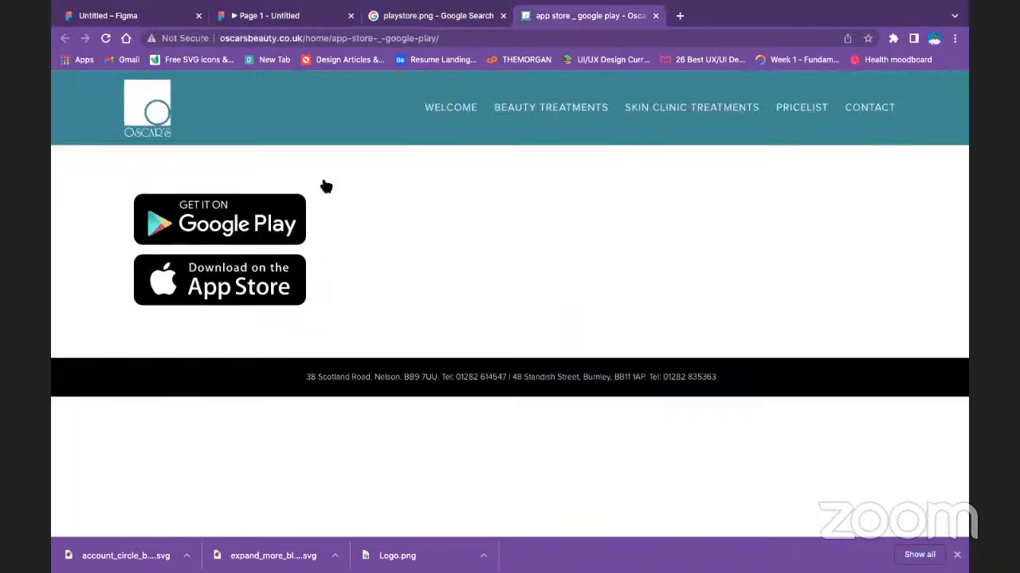
right_click(247, 219)
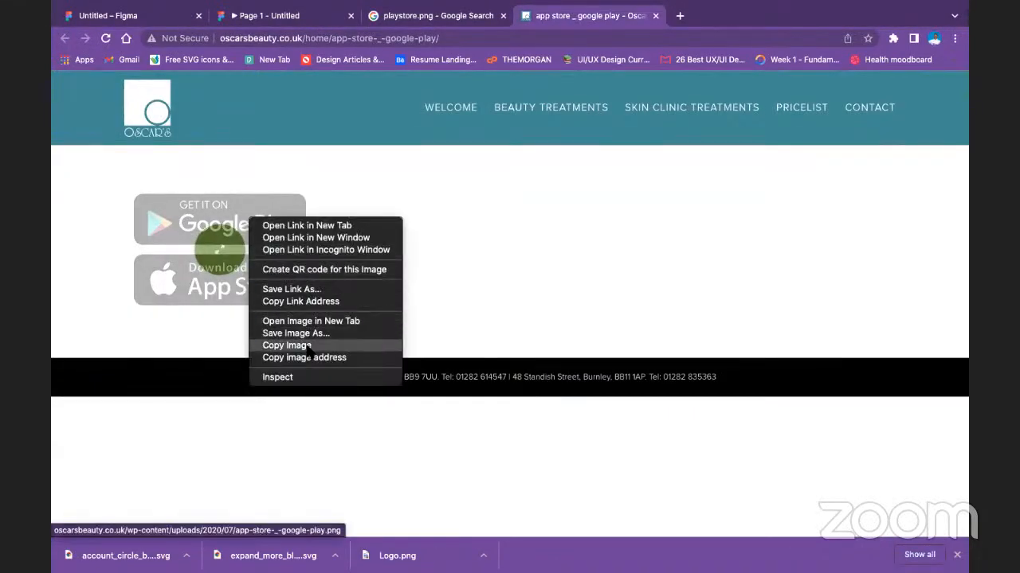
left_click(363, 345)
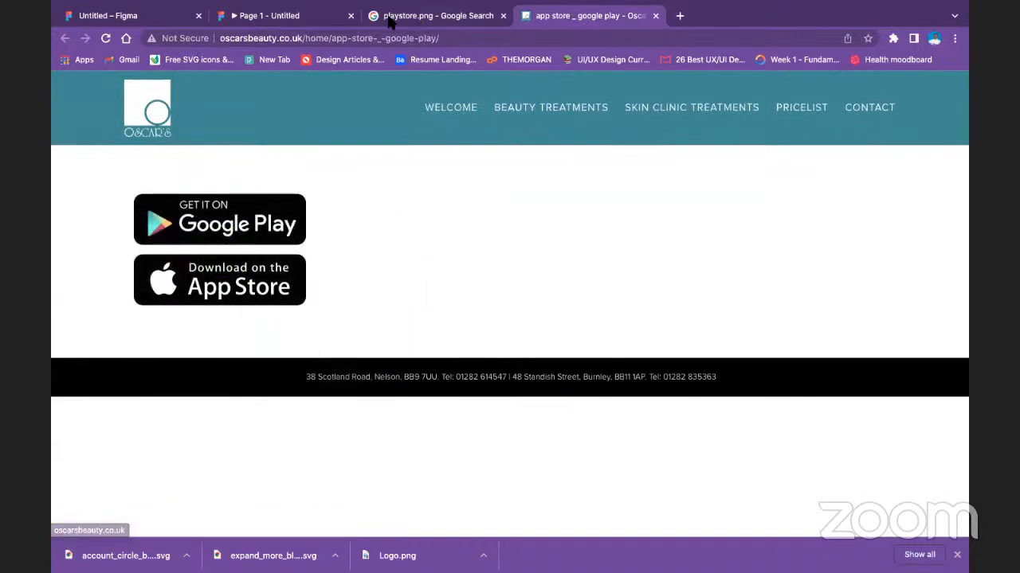
left_click(127, 16)
key("ctrl+v")
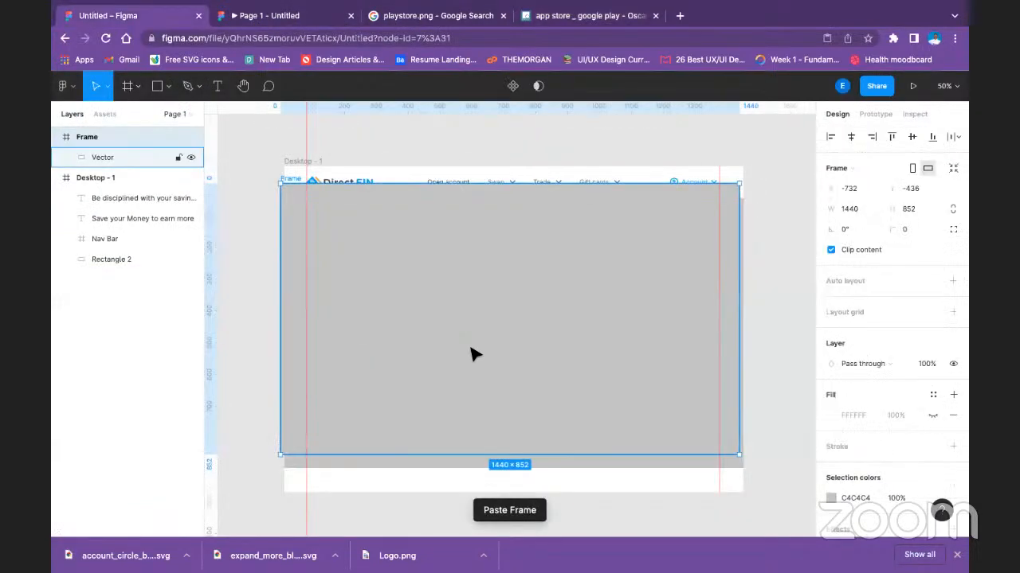
key("ctrl+z")
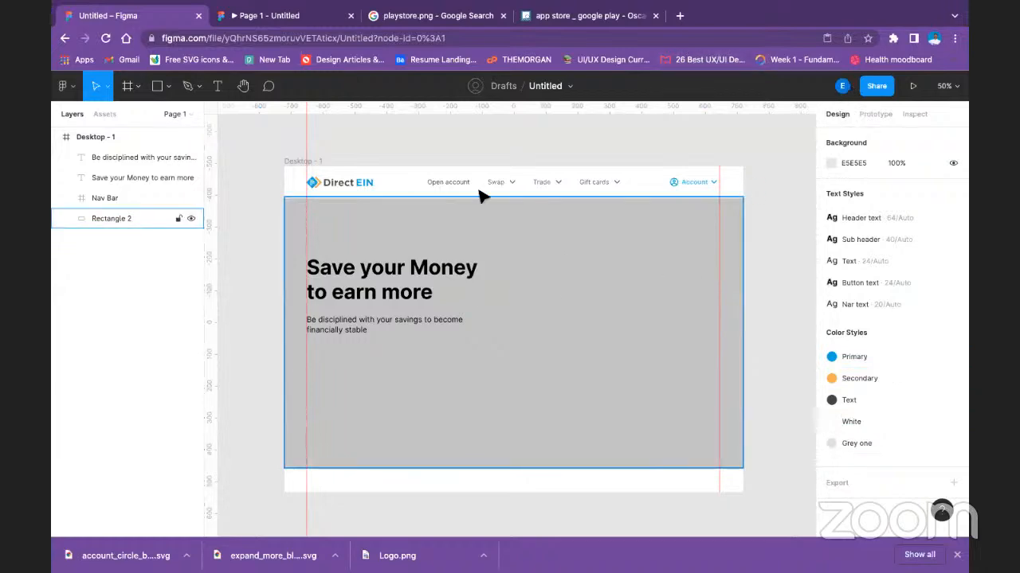
Enlarge the store badges image on the Oscars Beauty page, copy it and paste it into the Figma design.
left_click(464, 15)
left_click(597, 23)
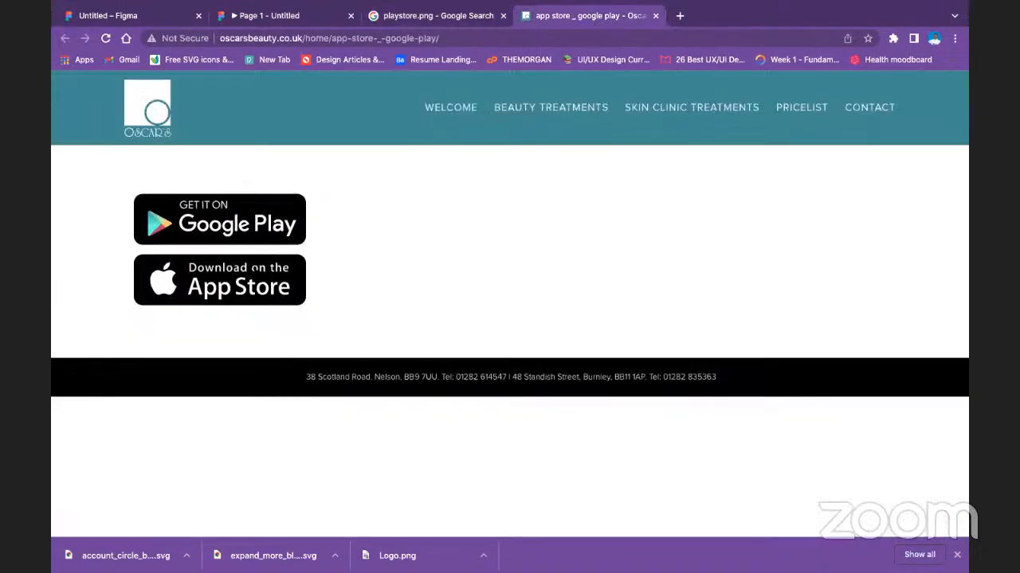
left_click(256, 223)
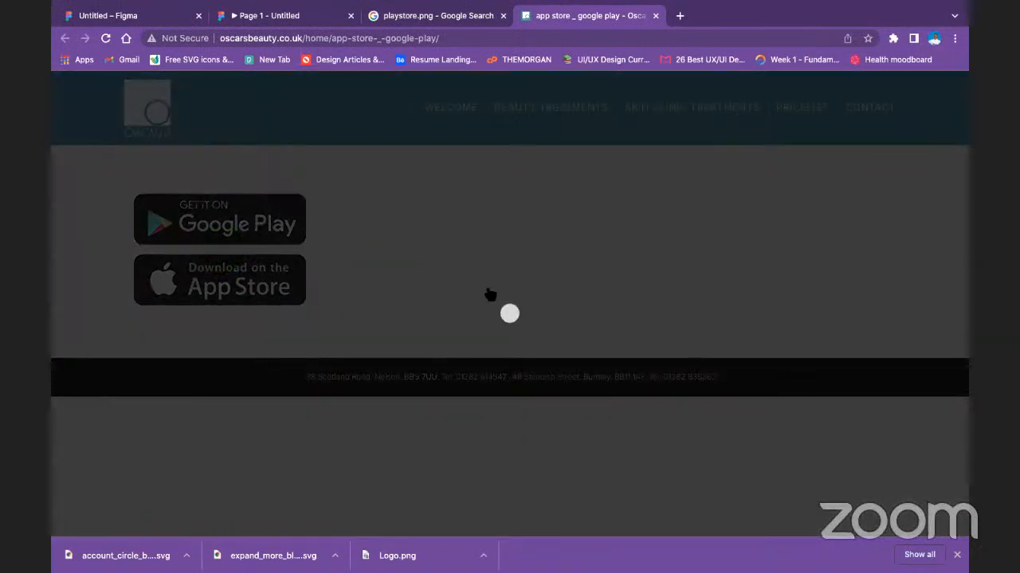
right_click(473, 239)
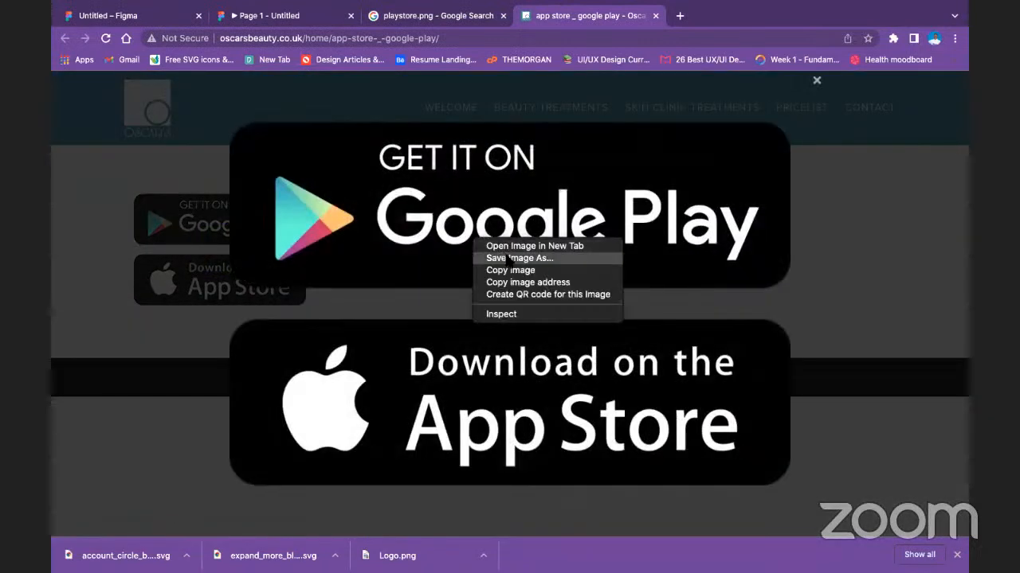
left_click(500, 270)
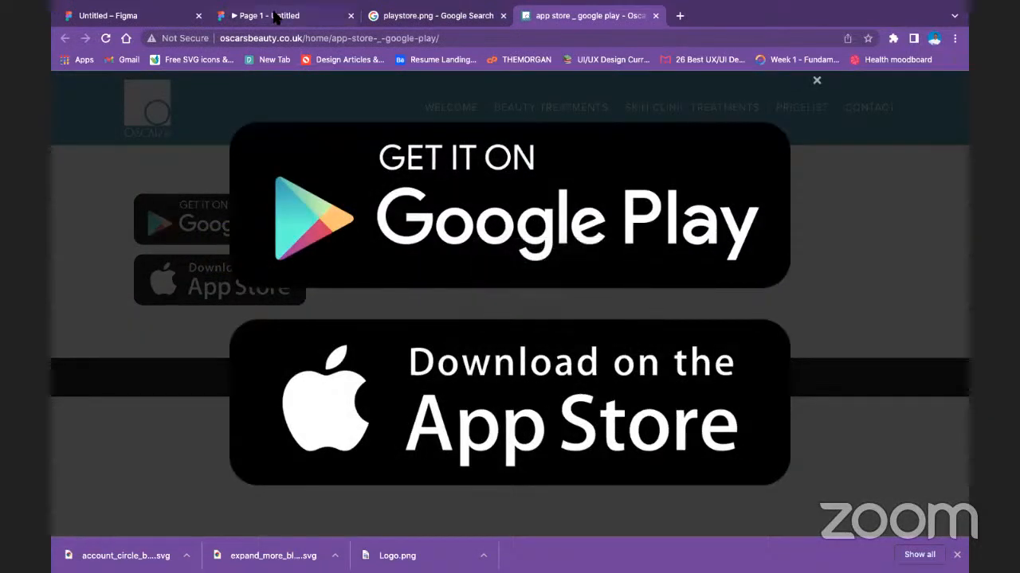
left_click(170, 23)
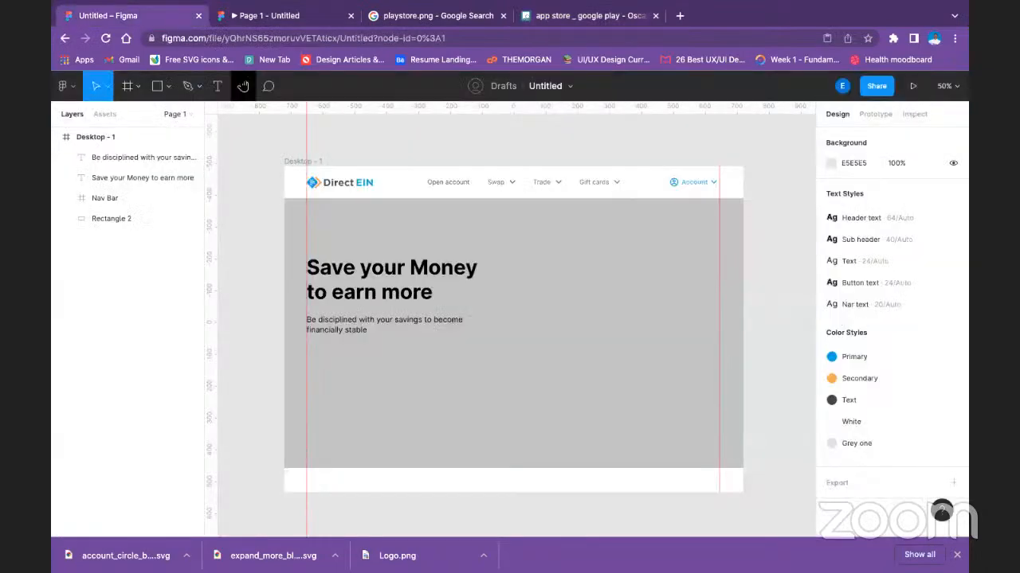
right_click(310, 139)
left_click(355, 149)
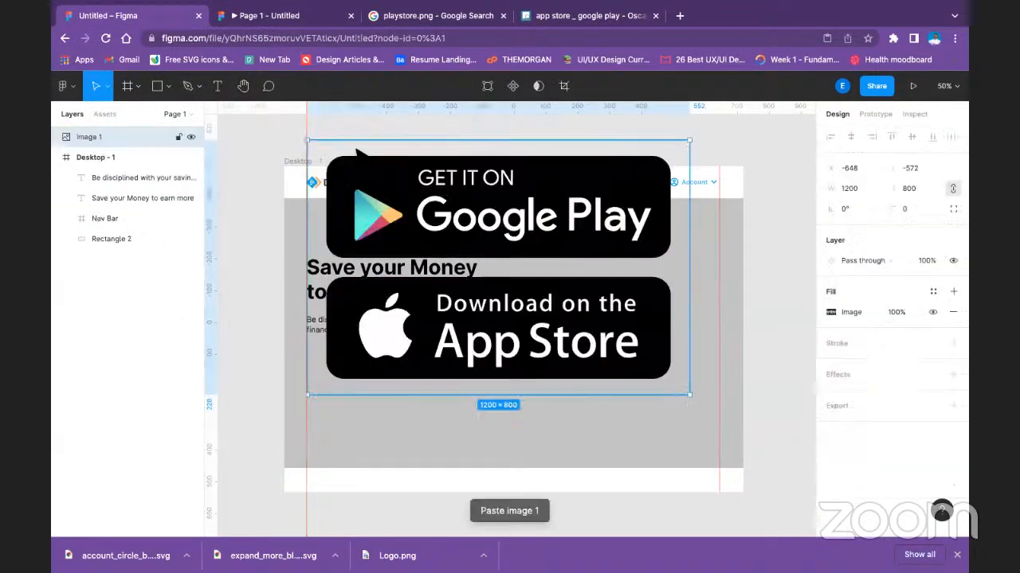
Scale the badges image to about 369 × 246 below the paragraph and place a duplicate to its right.
left_click_drag(505, 298, 538, 368)
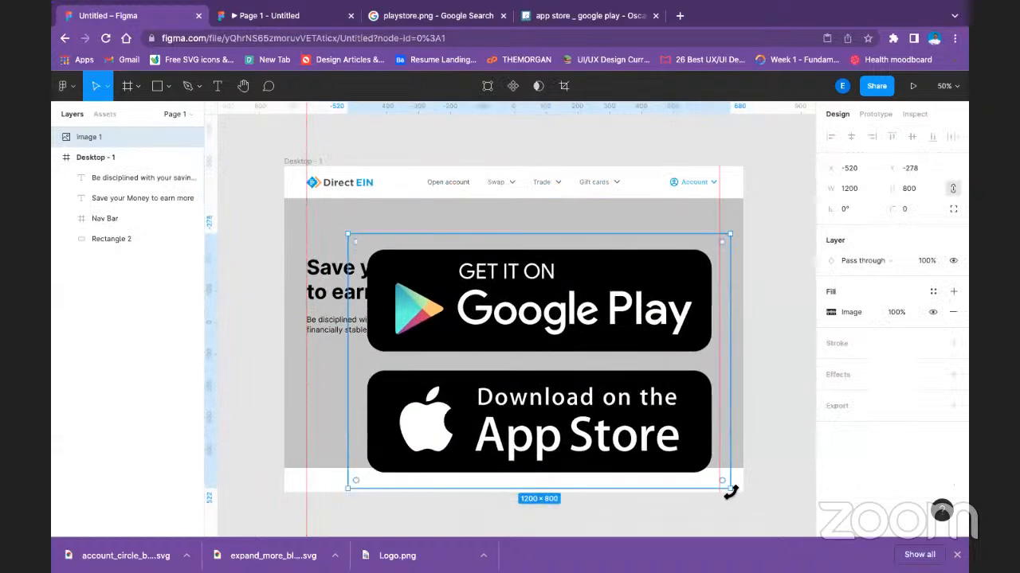
left_click_drag(729, 491, 373, 315)
left_click_drag(417, 256, 474, 365)
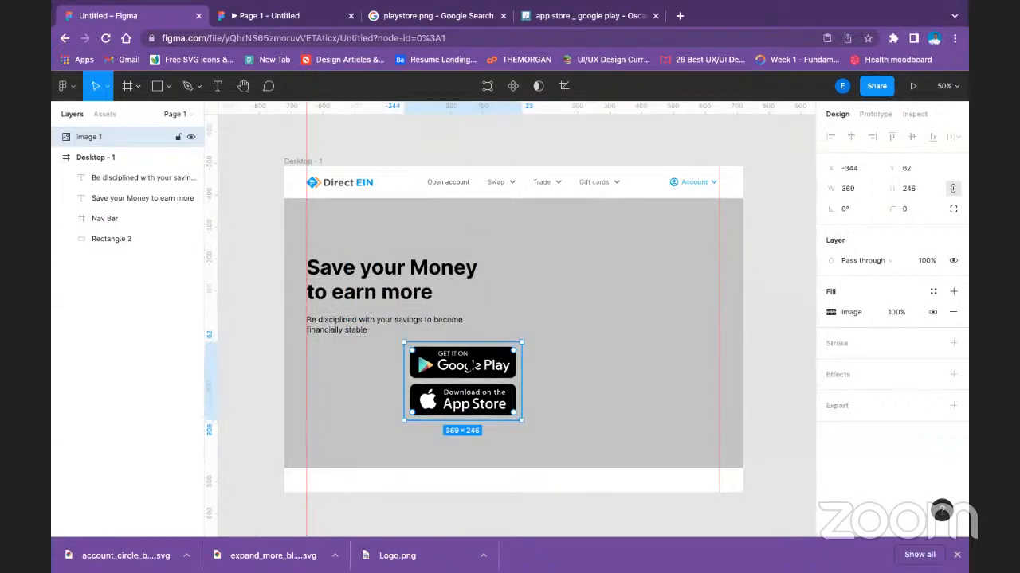
key("ctrl+d")
left_click_drag(472, 365, 597, 313)
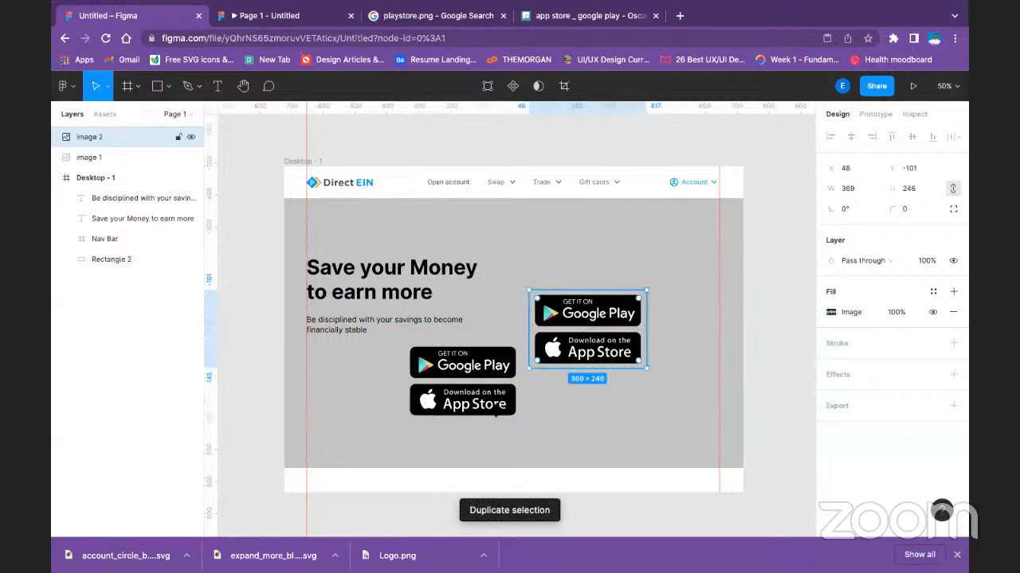
Crop the original badges image to just the Google Play badge, about 344 × 116.
left_click(494, 405)
left_click(565, 86)
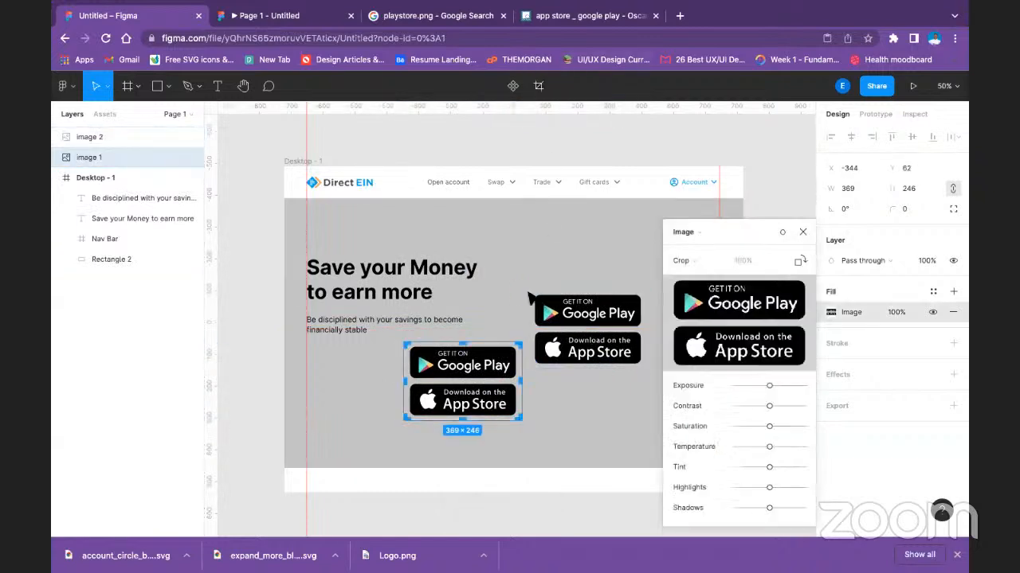
left_click_drag(465, 422, 462, 384)
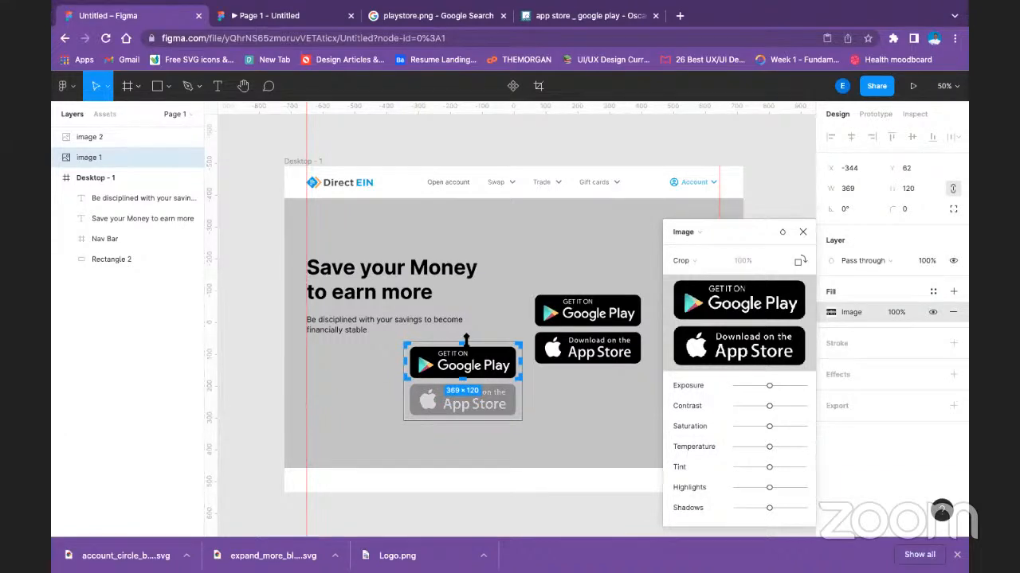
left_click_drag(464, 341, 466, 343)
left_click_drag(403, 362, 407, 362)
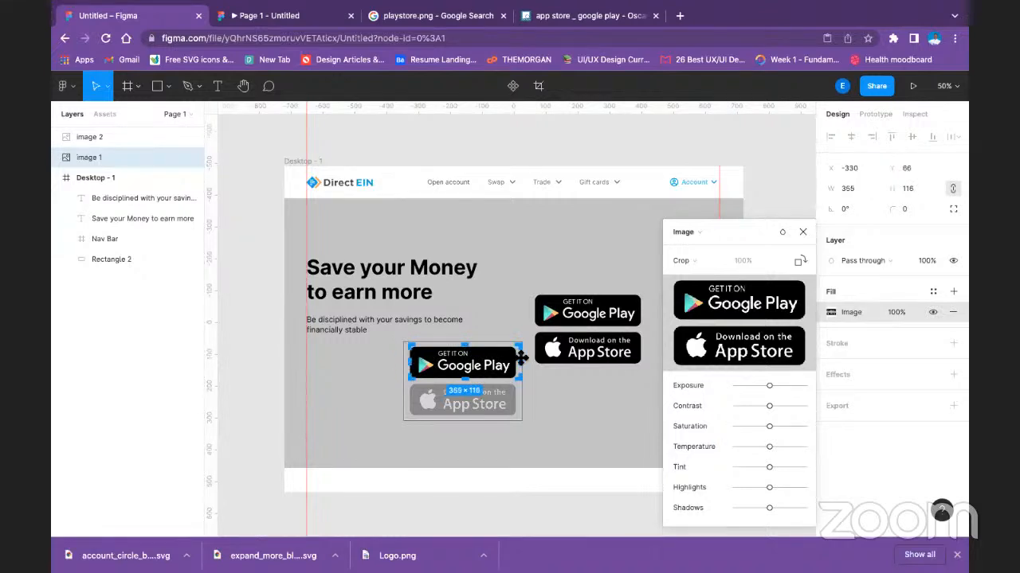
left_click_drag(522, 361, 519, 362)
key("Return")
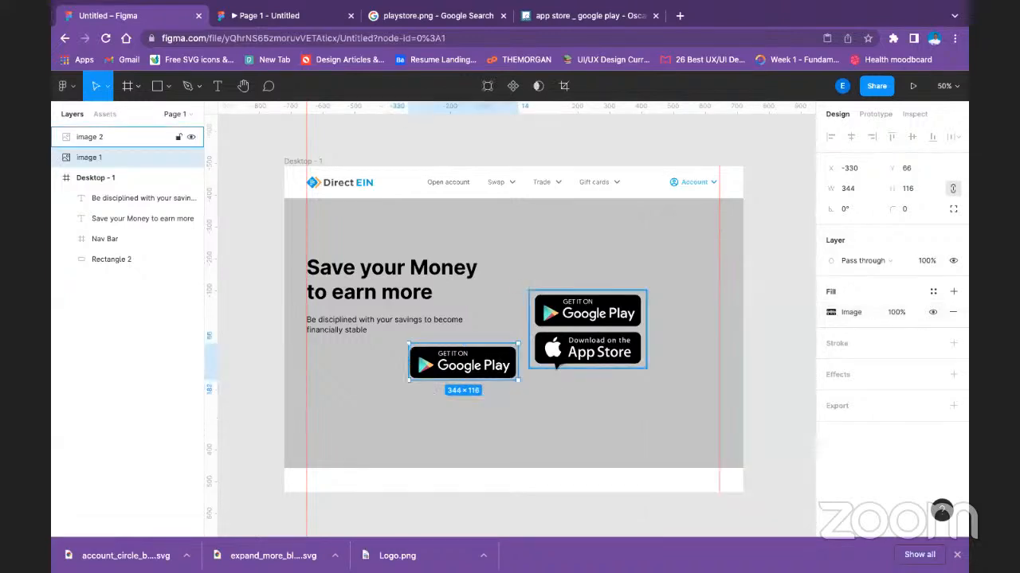
left_click(514, 521)
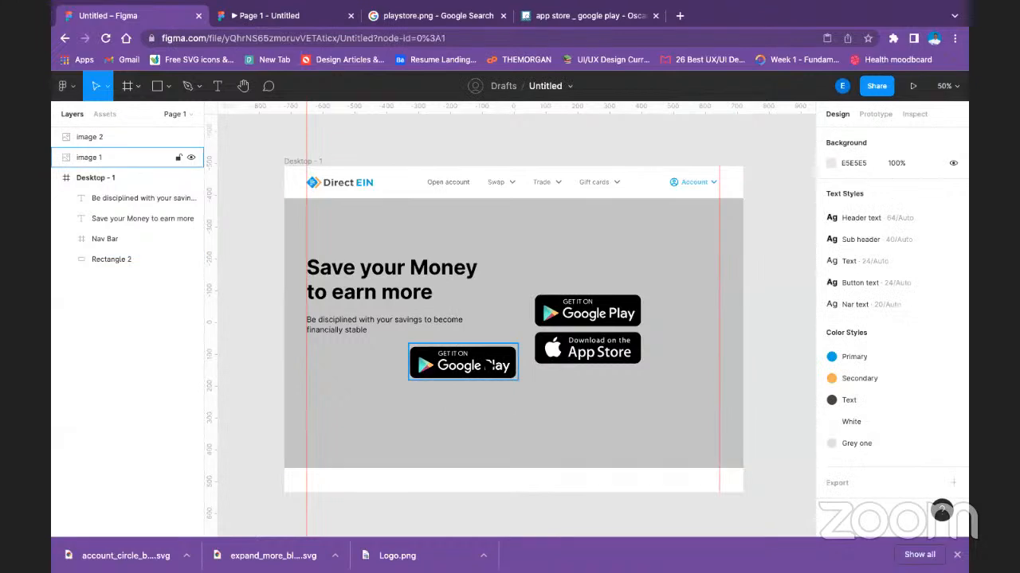
Trim the top edge of the Google Play badge's crop slightly closer to the black shape.
left_click(487, 365)
left_click(563, 85)
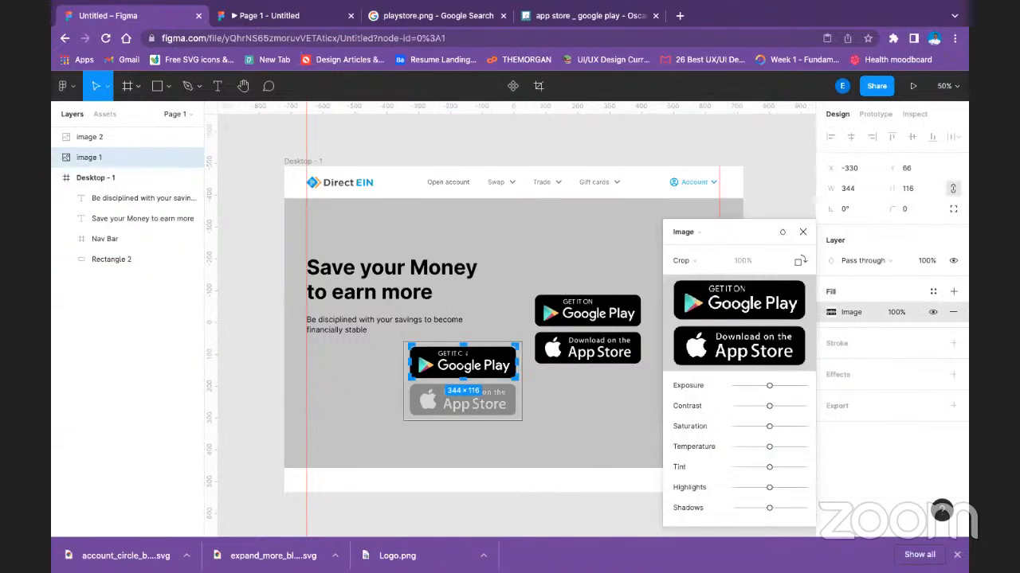
left_click_drag(466, 344, 466, 349)
key("Return")
left_click(518, 417)
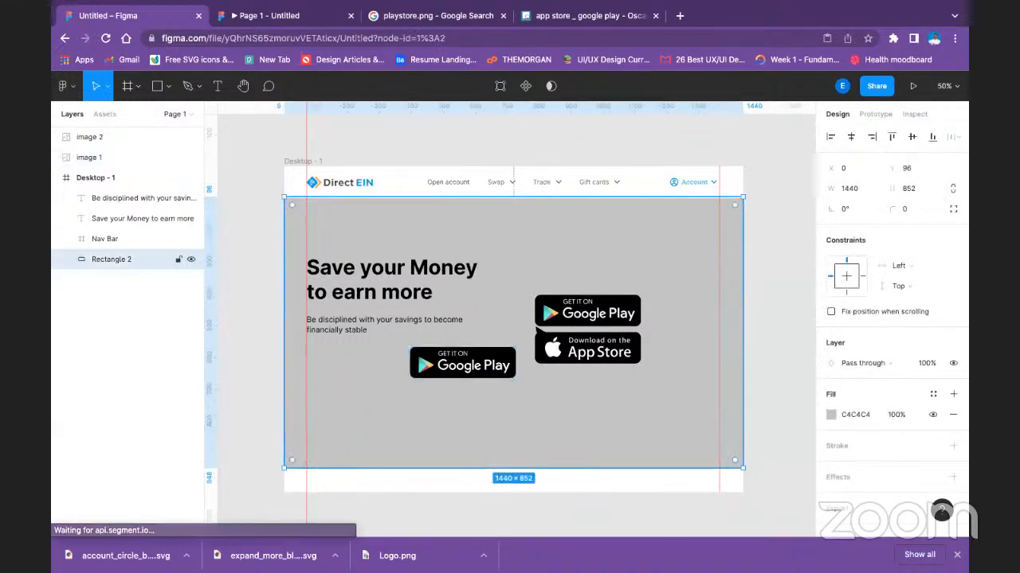
Crop the duplicate badges image to just the App Store badge, about 346 × 110.
left_click(111, 137)
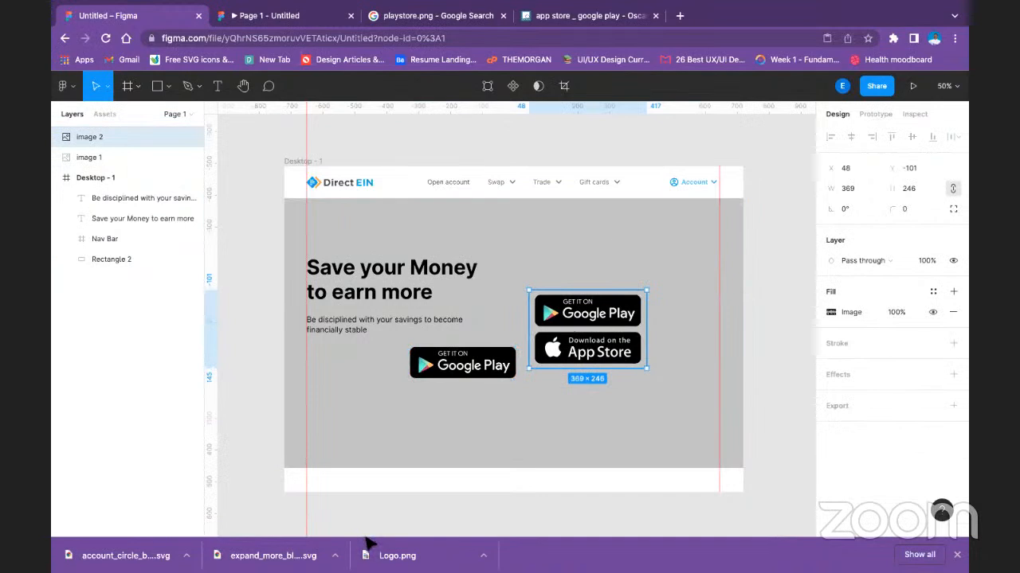
left_click(566, 88)
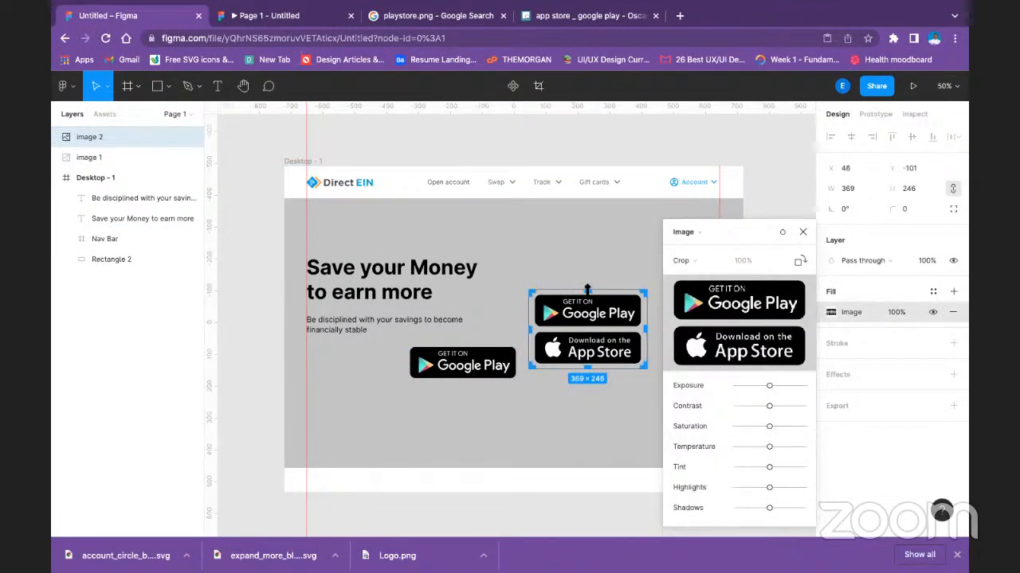
left_click_drag(587, 291, 595, 328)
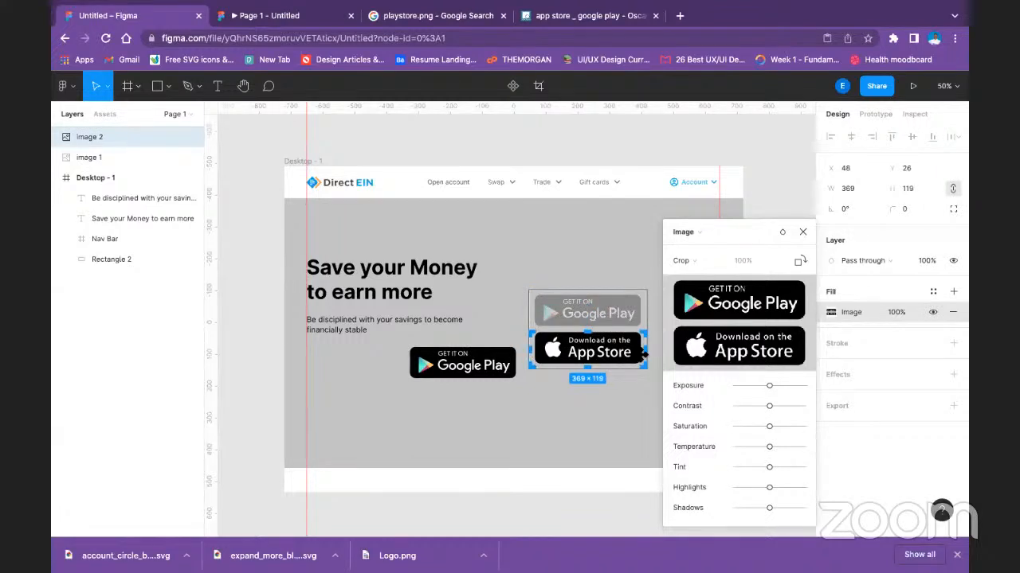
left_click_drag(649, 348, 643, 349)
left_click_drag(528, 348, 531, 348)
left_click_drag(587, 370, 587, 370)
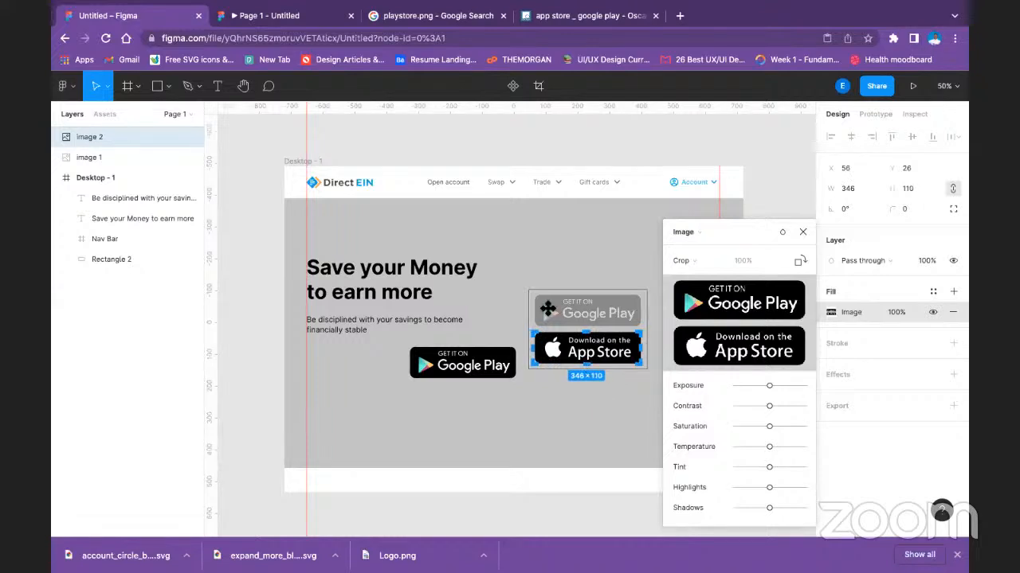
key("Return")
left_click(544, 311)
left_click_drag(541, 367, 428, 382)
key("super+z")
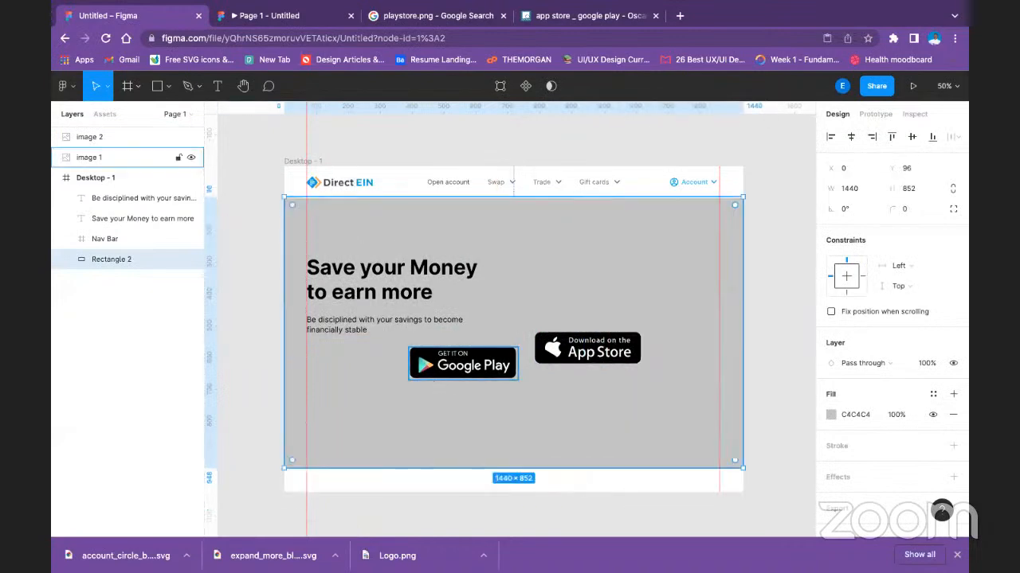
Align the Google Play and App Store badges by their vertical centers.
left_click(552, 361)
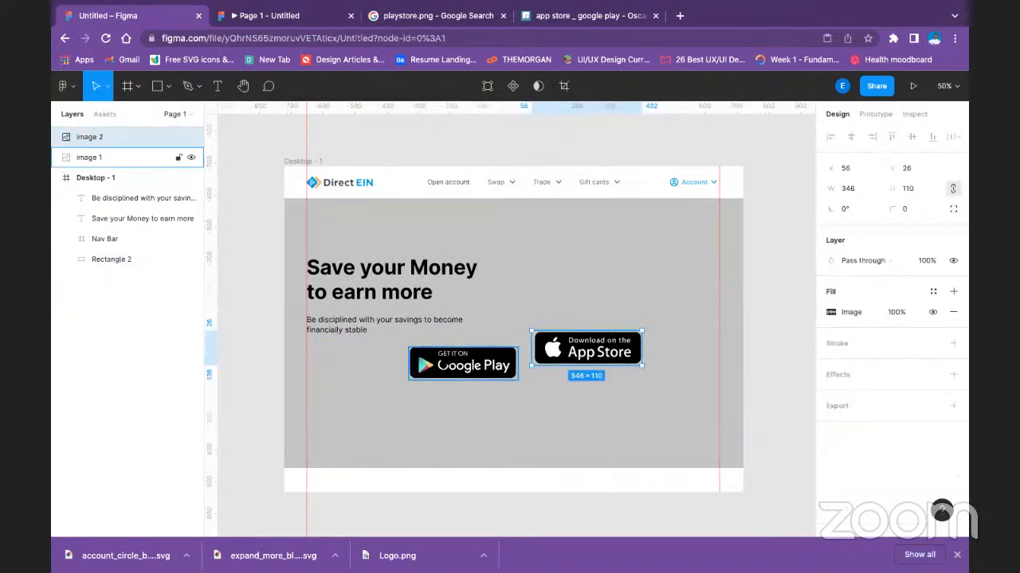
left_click(462, 363, "shift")
left_click(909, 137)
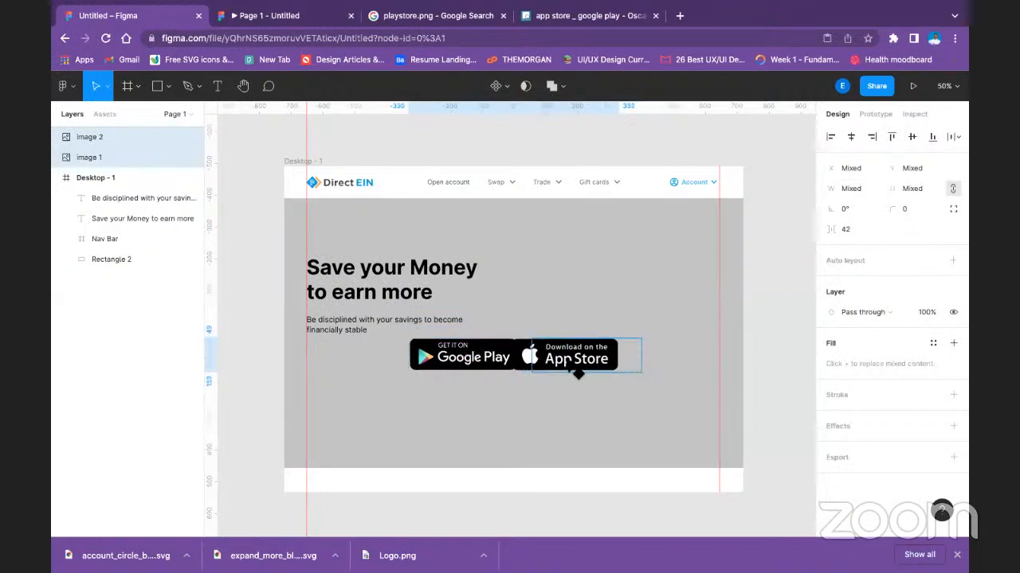
left_click(587, 356)
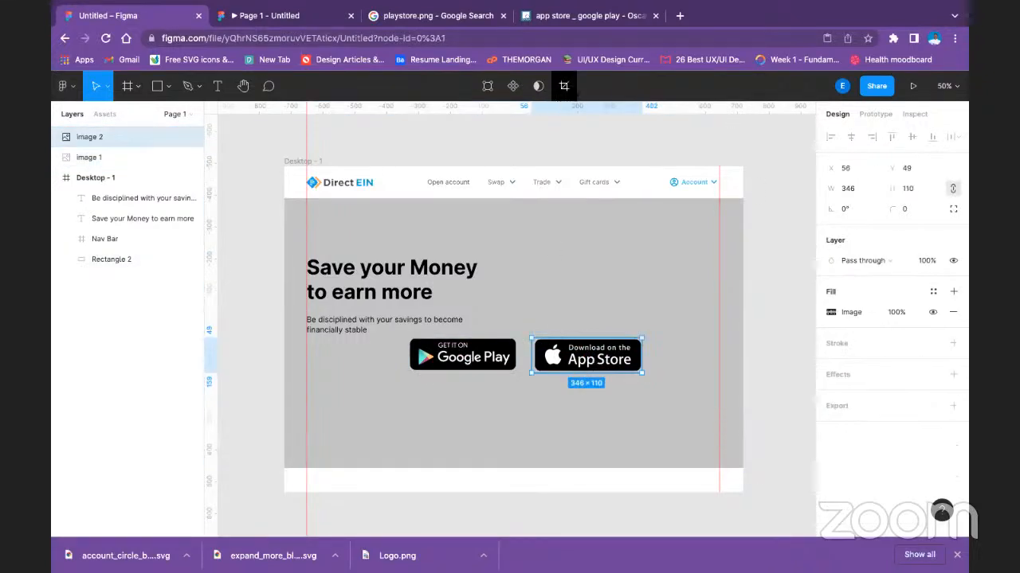
Tighten the App Store badge's crop at the left and bottom edges to about 338 × 107.
left_click(564, 85)
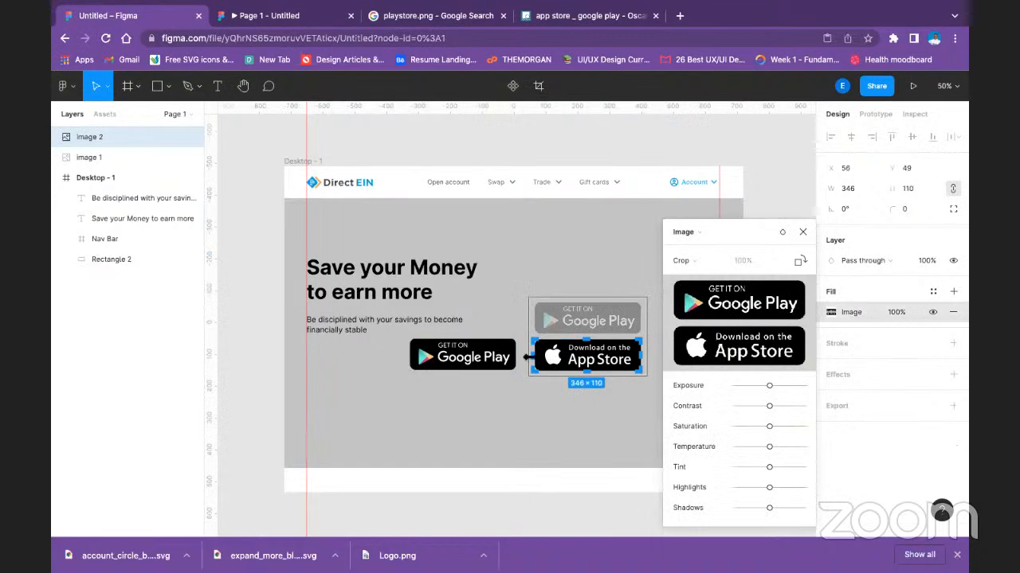
left_click_drag(529, 356, 532, 356)
left_click(624, 407)
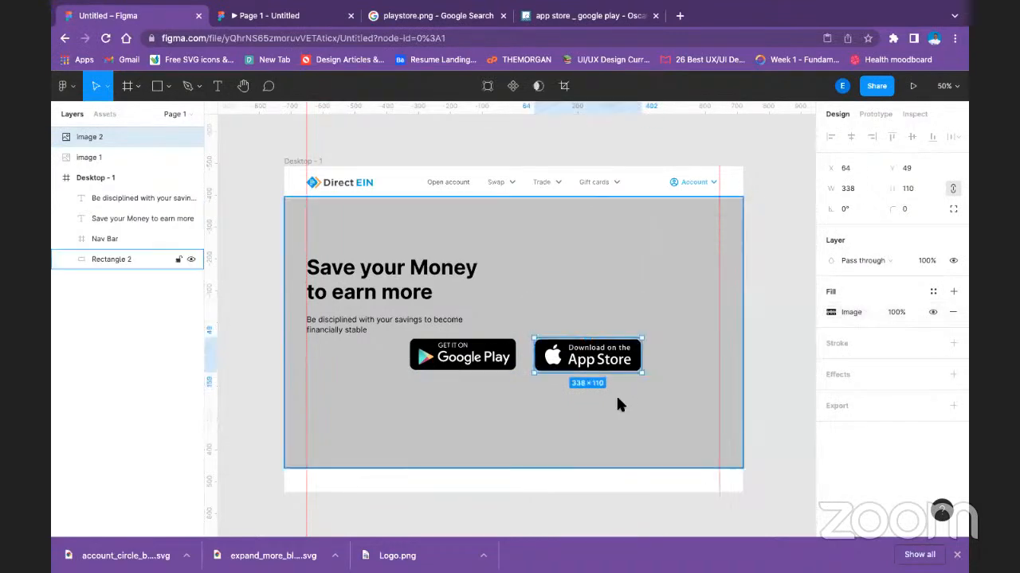
double_click(603, 364)
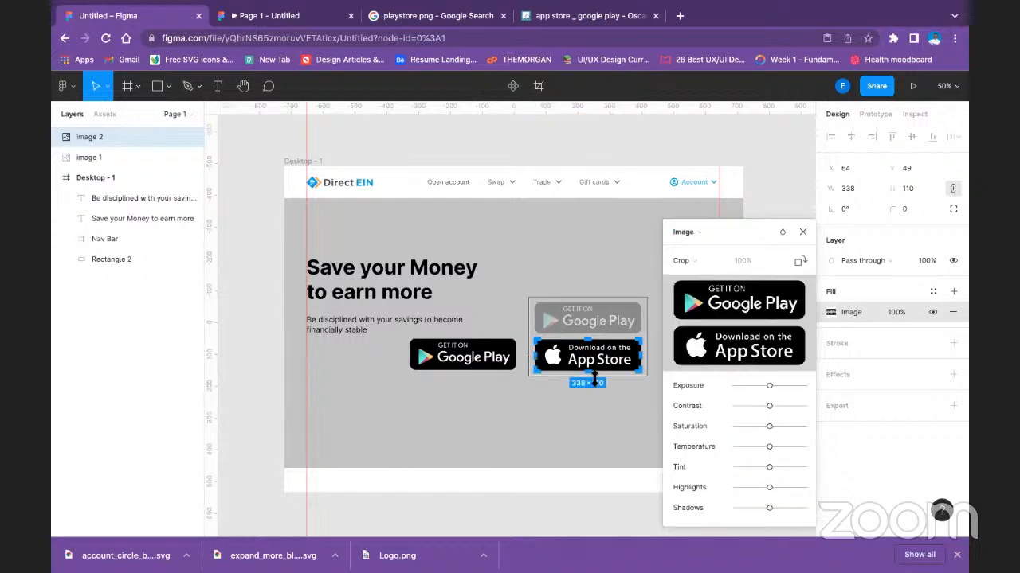
left_click_drag(593, 380, 592, 377)
left_click(596, 418)
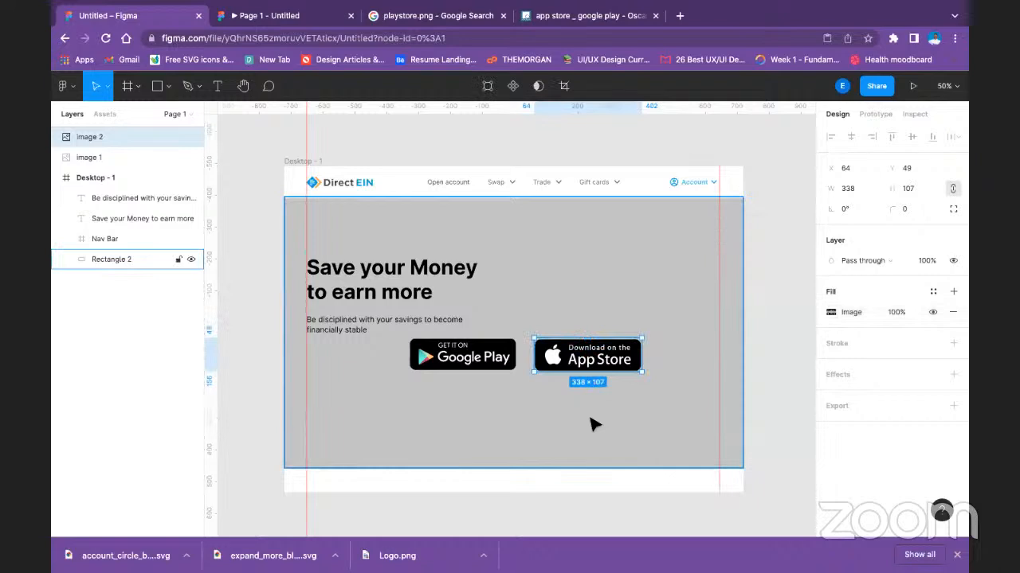
left_click(596, 418)
Trim the Google Play badge's crop slightly at its right edge to about 342 × 104.
left_click(127, 157)
key("Return")
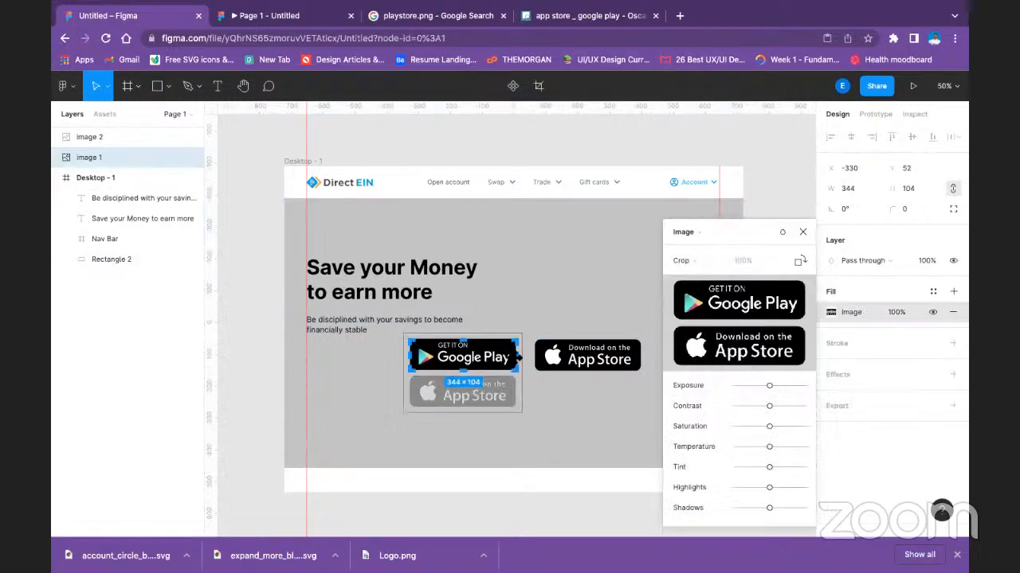
left_click_drag(524, 358, 522, 358)
key("Escape")
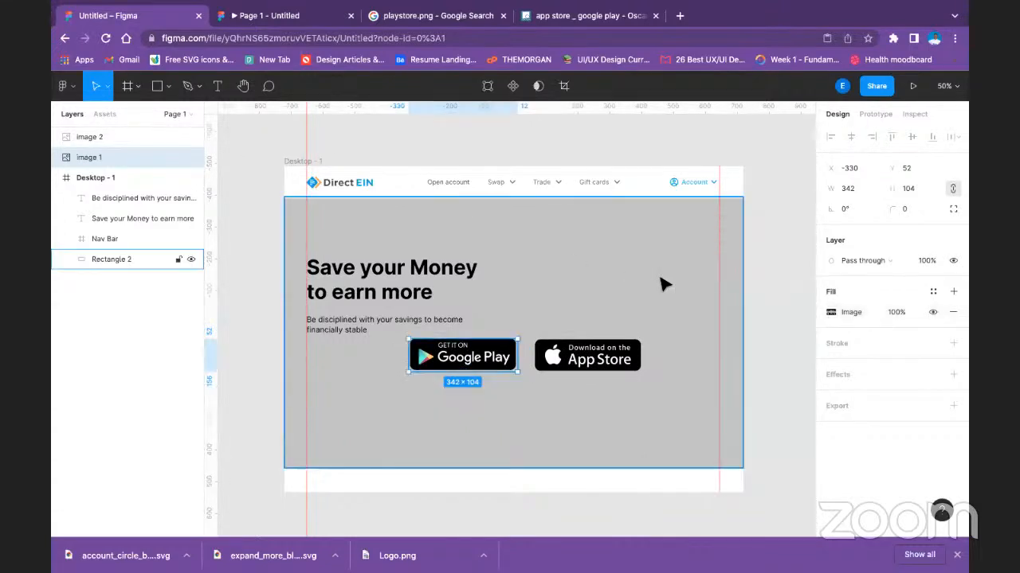
Align both store badges by their vertical centers and place them below the paragraph, against the left margin guide.
left_click(626, 360, "shift")
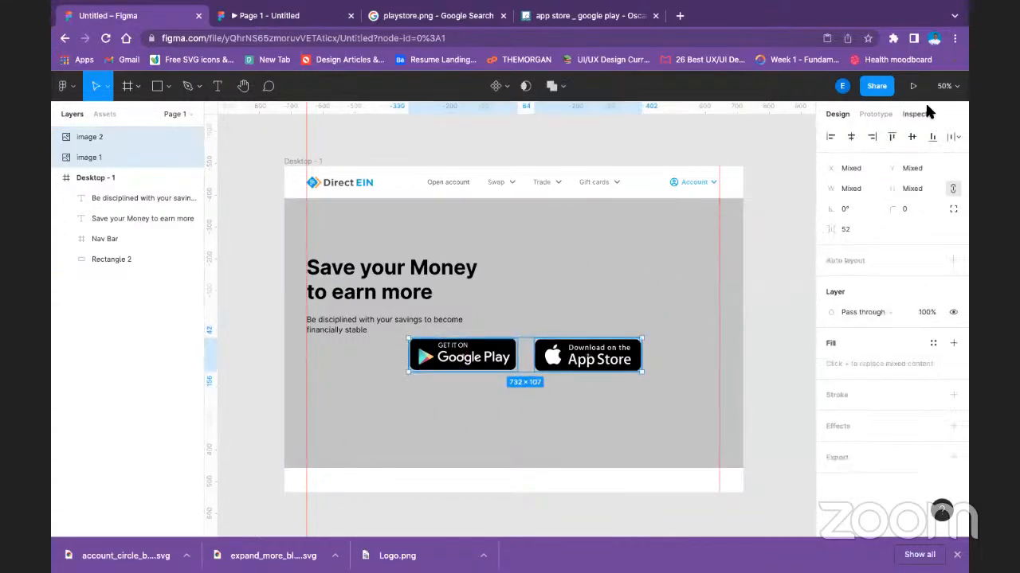
left_click(912, 135)
left_click_drag(584, 353, 452, 379)
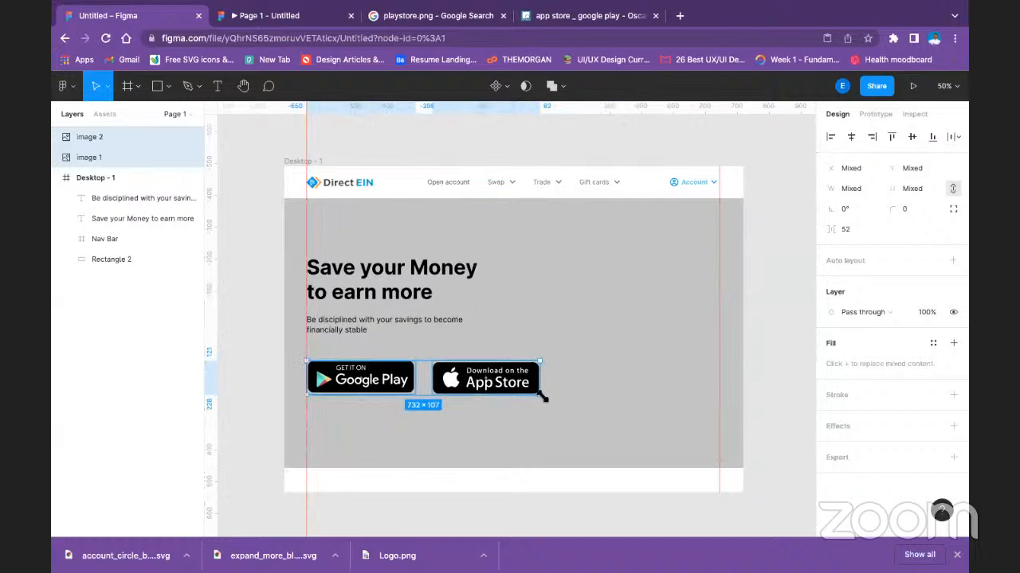
Scale both store badges down together to about 516 × 75.
left_click_drag(541, 394, 473, 384)
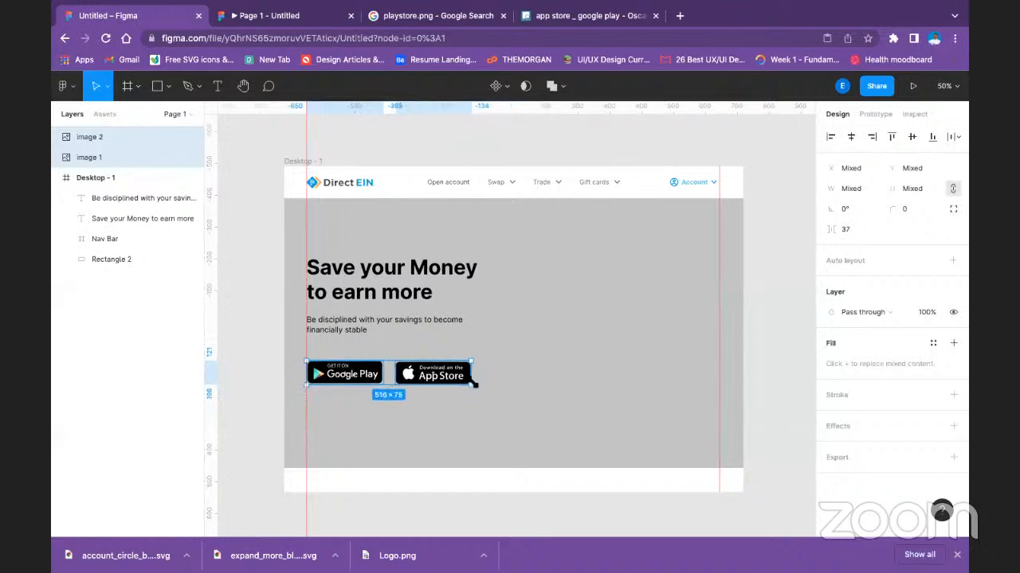
left_click(557, 352)
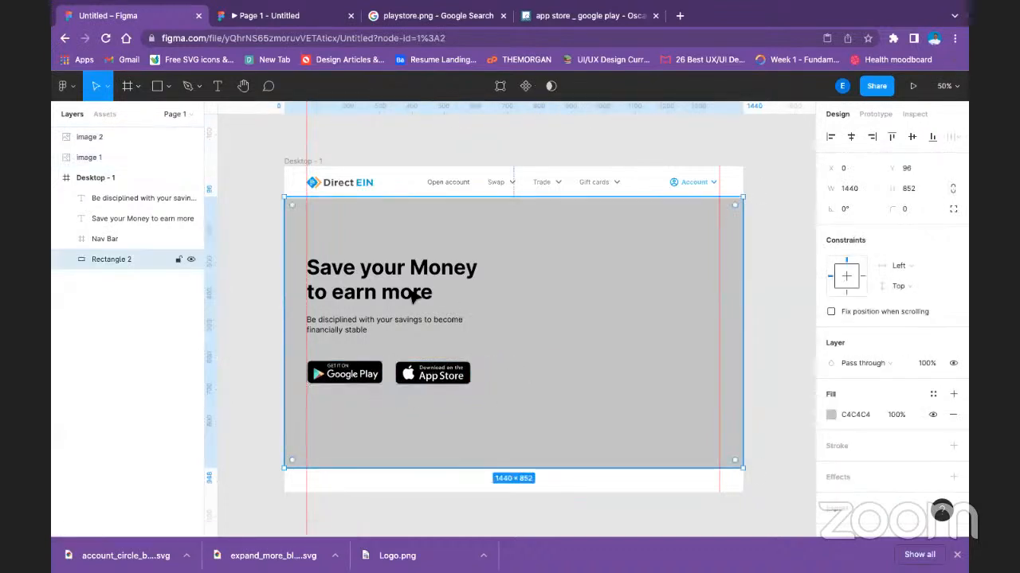
left_click(360, 325)
Group the Google Play and App Store badges and shift the group up slightly to Y 115, keeping it on the left guide.
left_click(366, 374)
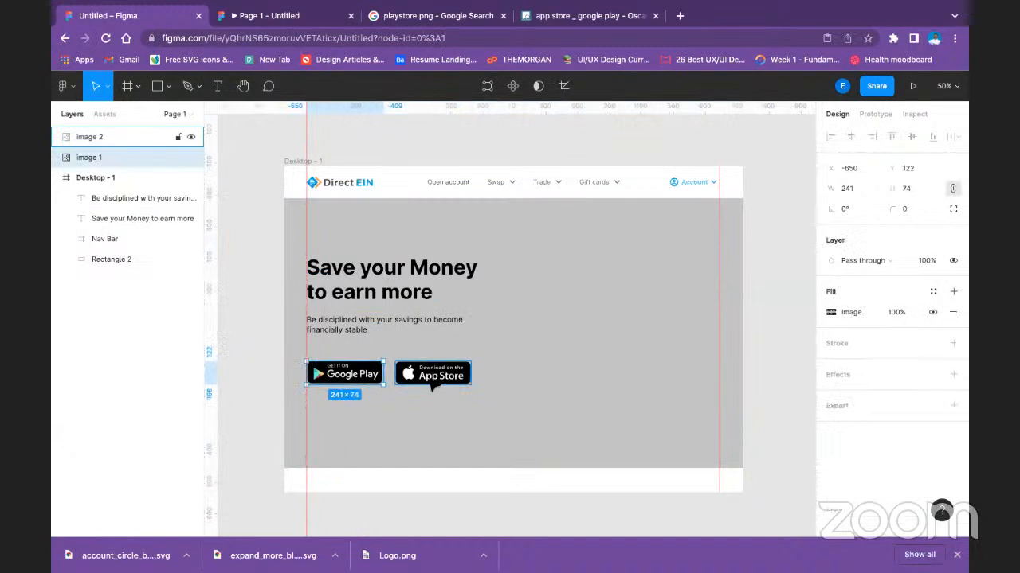
left_click(432, 385, "shift")
key("ctrl+g")
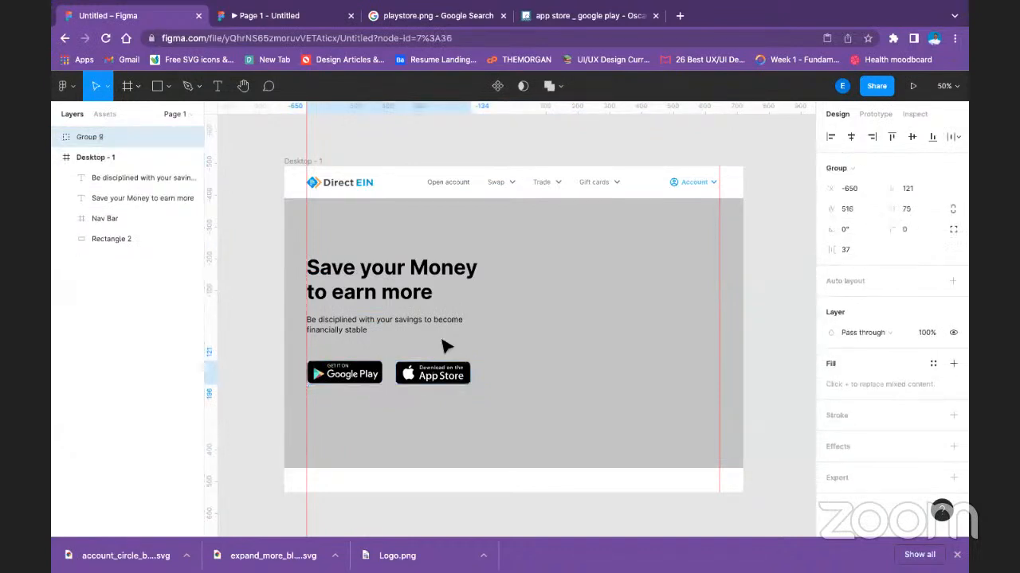
key("shift+Up")
key("shift+Up")
left_click_drag(426, 381, 430, 386)
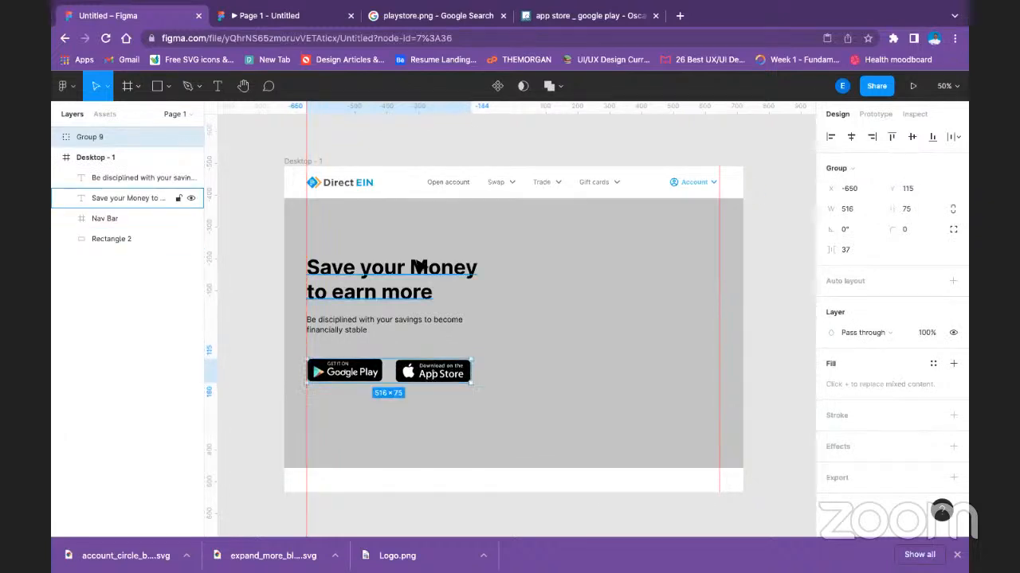
Fill the hero background rectangle with the blue local color 01A2E9.
left_click(472, 269)
left_click(587, 245)
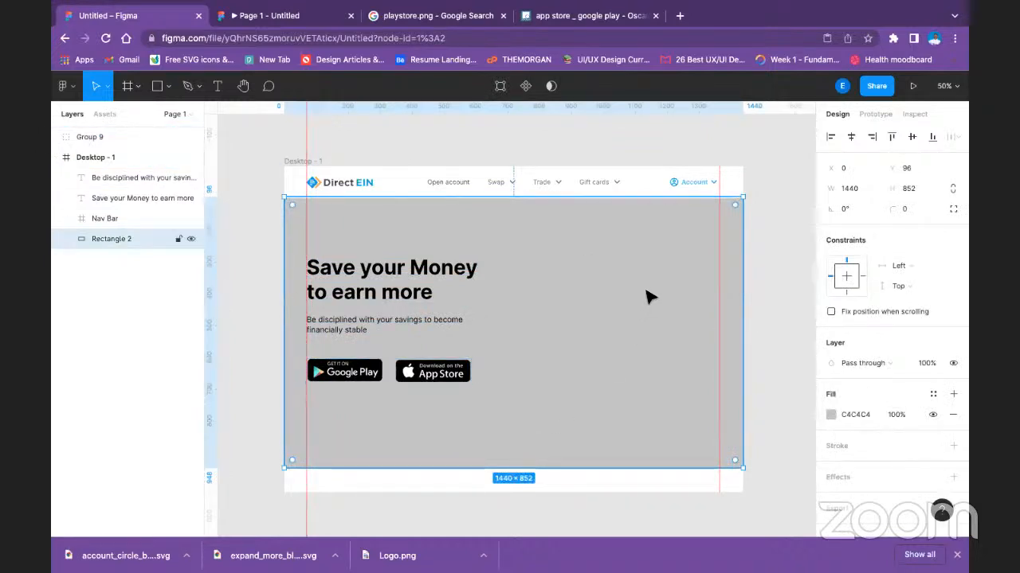
left_click(830, 414)
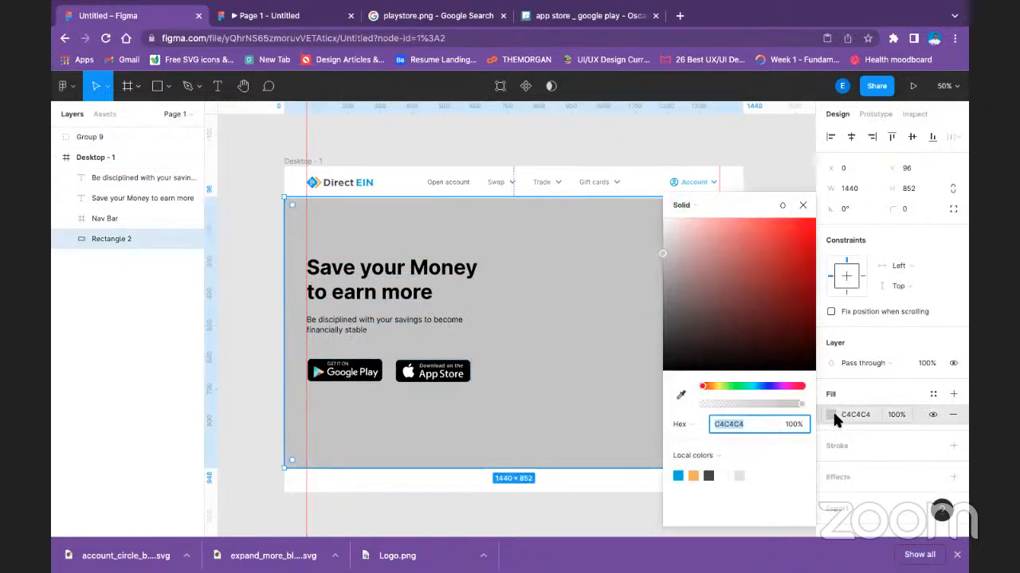
left_click(678, 475)
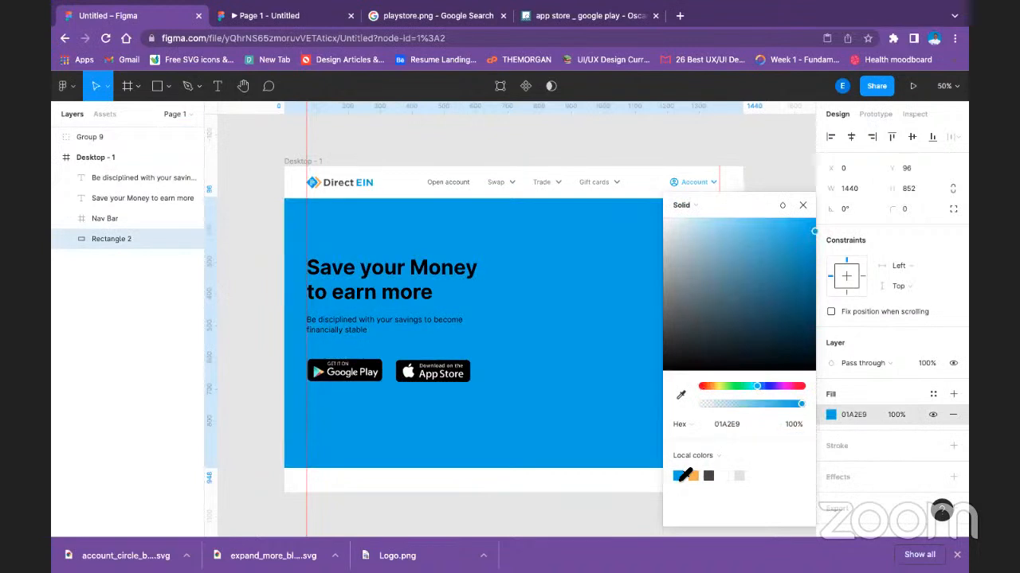
left_click(262, 173)
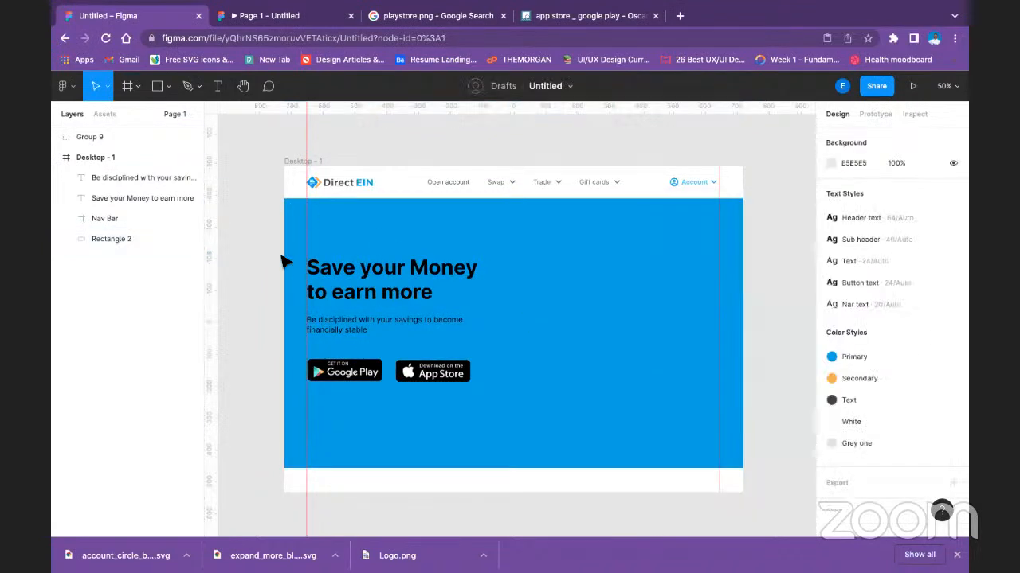
Recolor the hero heading and the paragraph below it with the white local color.
left_click(431, 277)
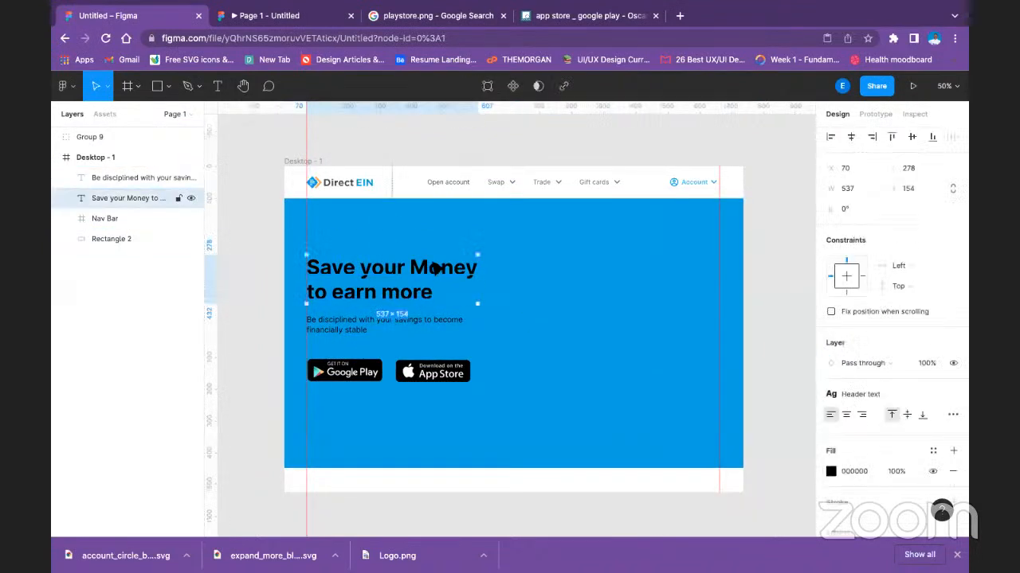
left_click(430, 319, "shift")
scroll(876, 428, "down", 3)
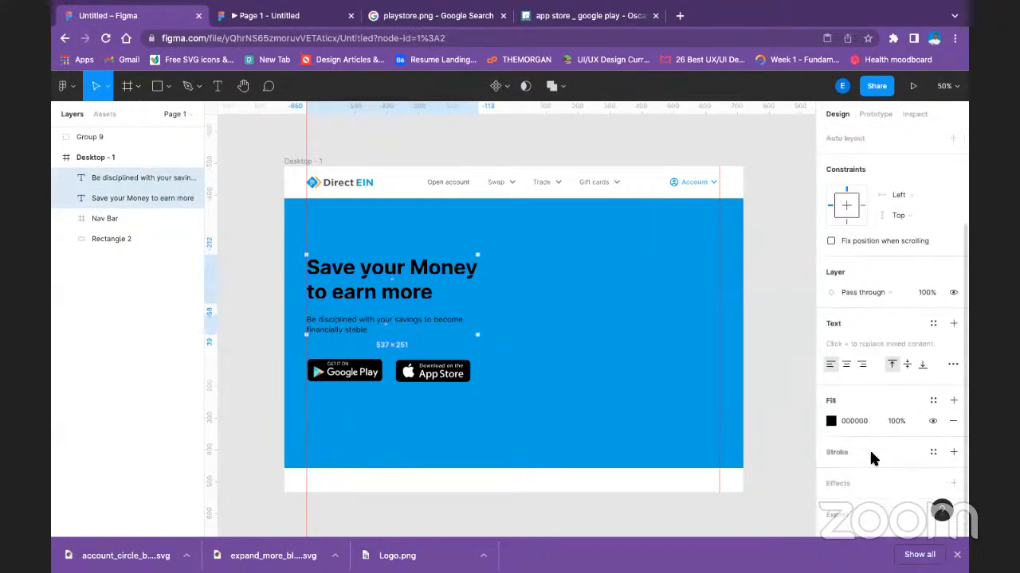
left_click(830, 423)
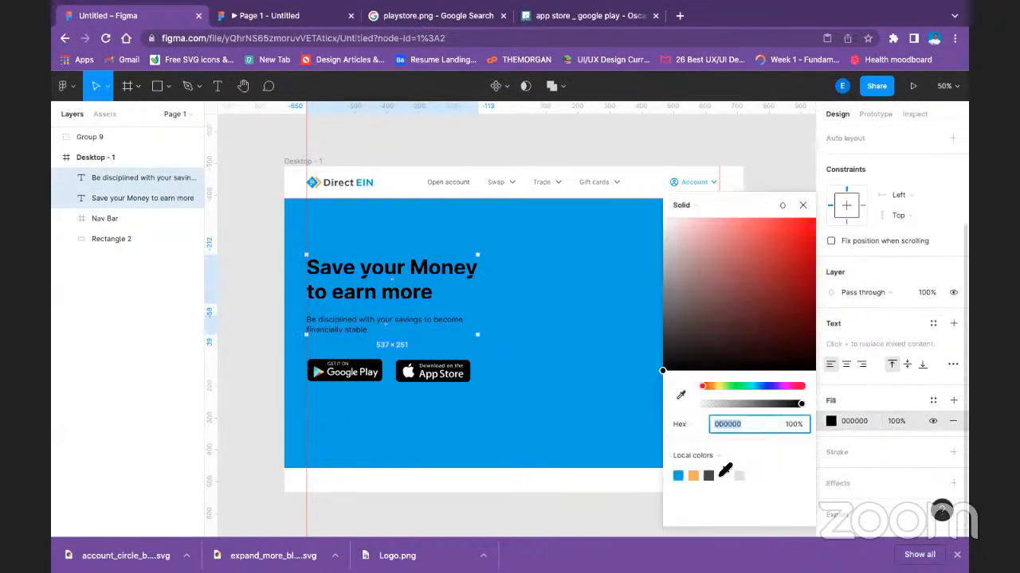
left_click(516, 403)
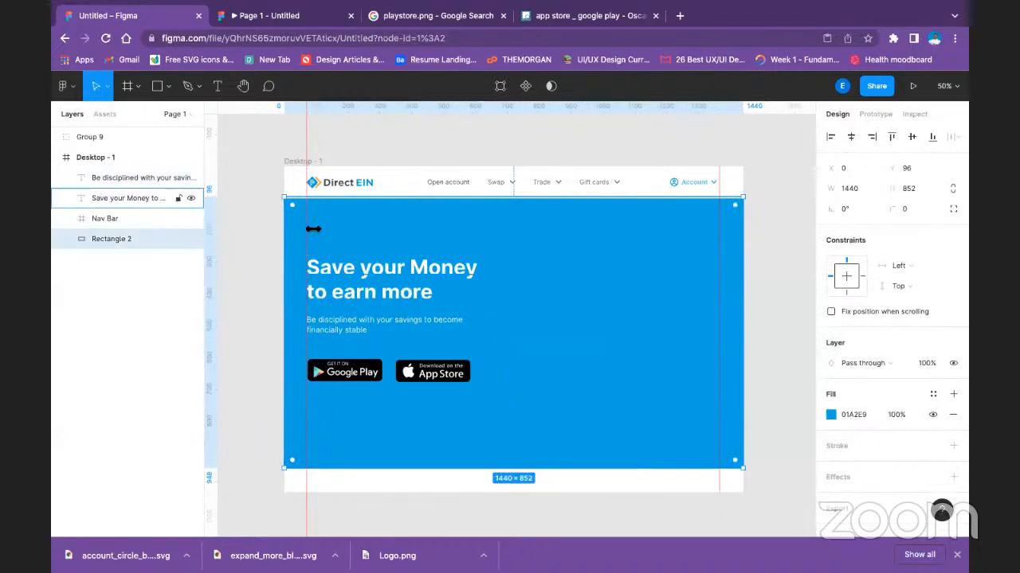
left_click(255, 192)
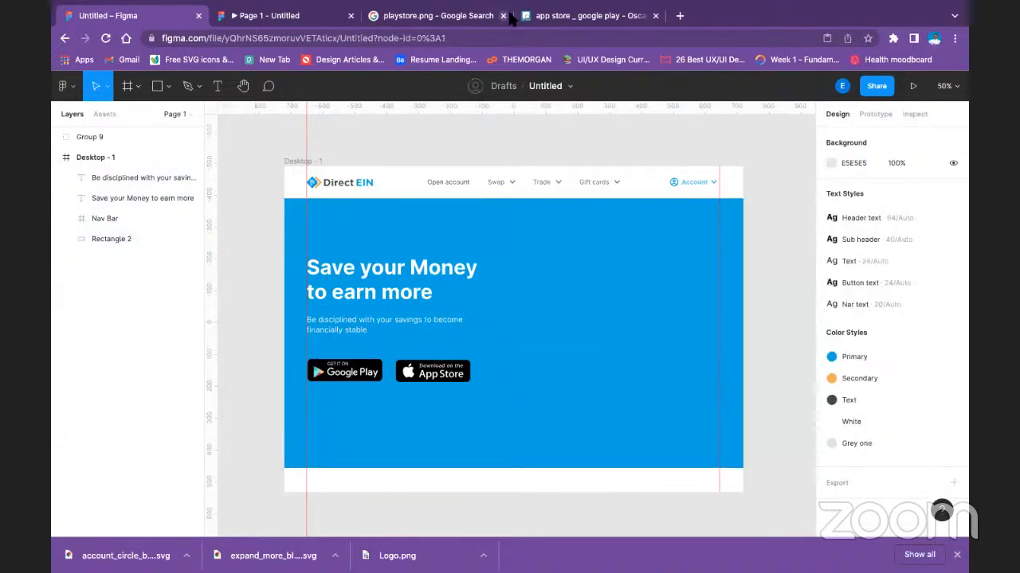
Switch to the prototype preview and check the recolored page, including its full-screen view.
left_click(293, 15)
scroll(487, 230, "down", 3)
scroll(503, 243, "up", 3)
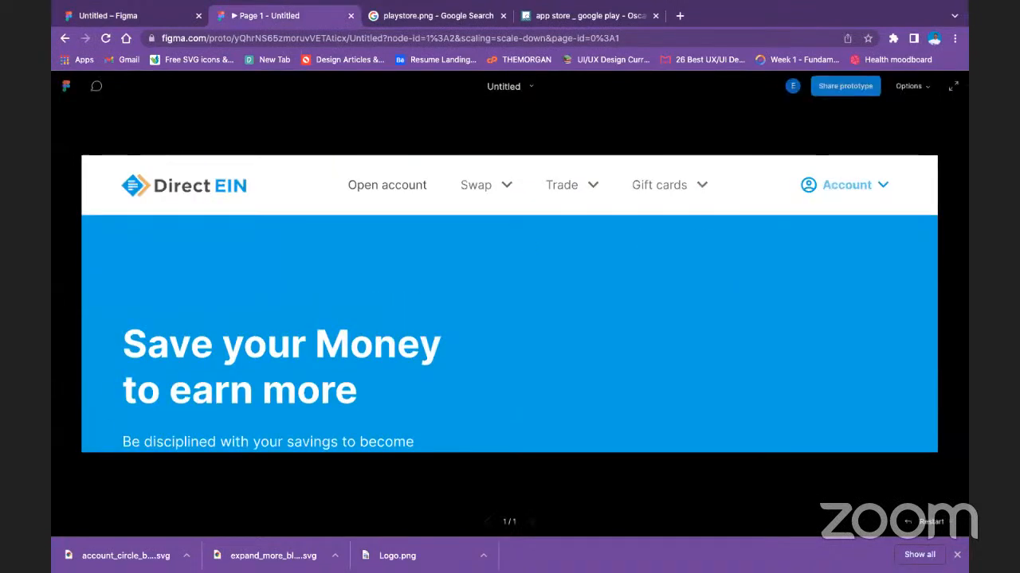
left_click(953, 86)
key("Escape")
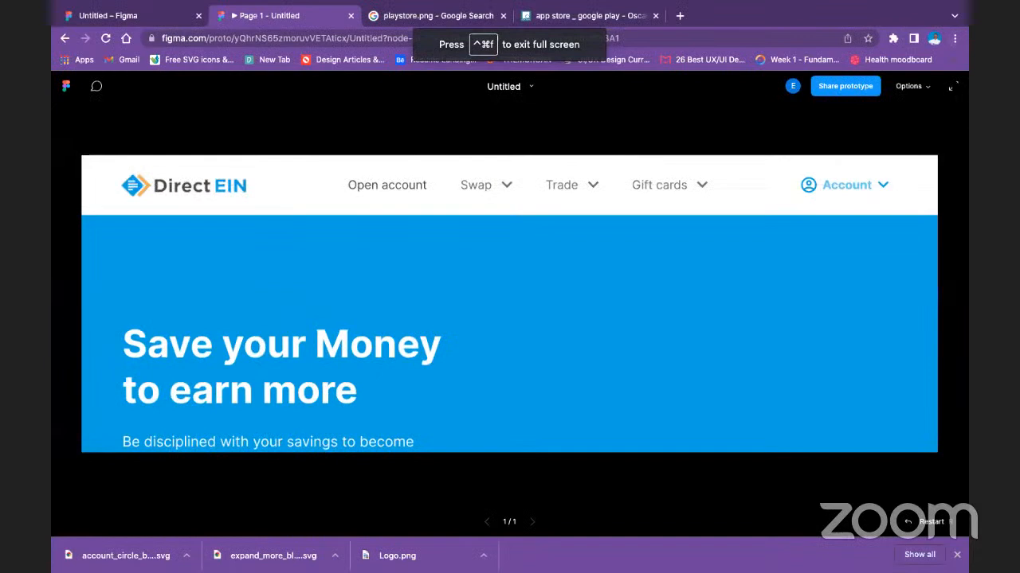
Compare the prototype's Fill screen, Fit to screen and Actual size (100%) scaling, ending on Fit to screen.
left_click(912, 86)
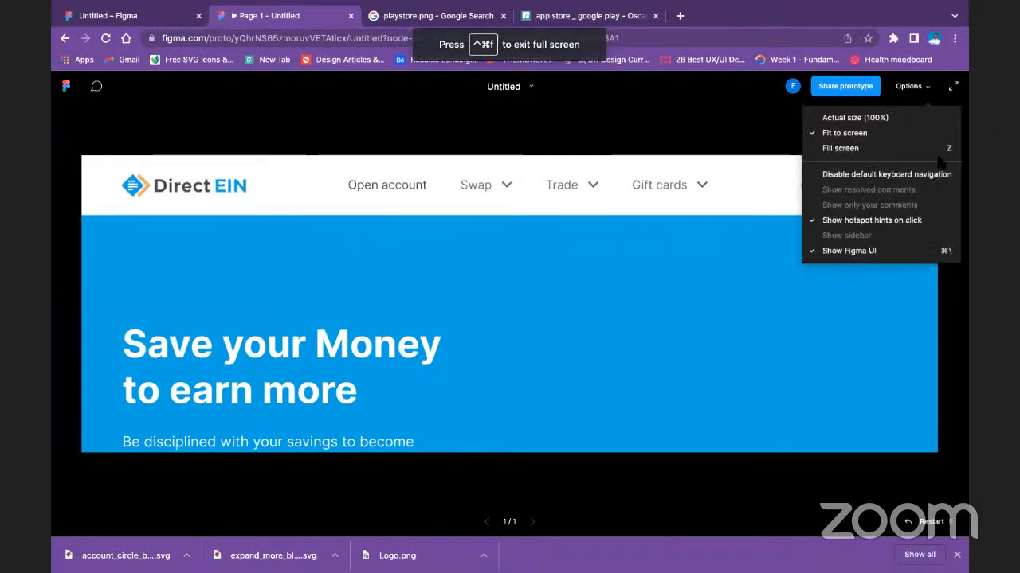
left_click(907, 151)
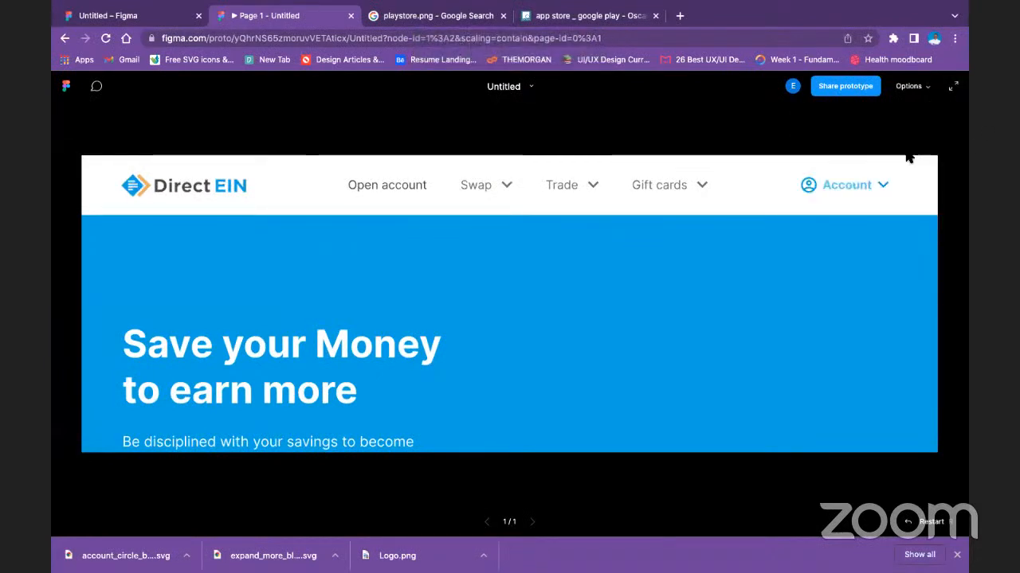
left_click(909, 86)
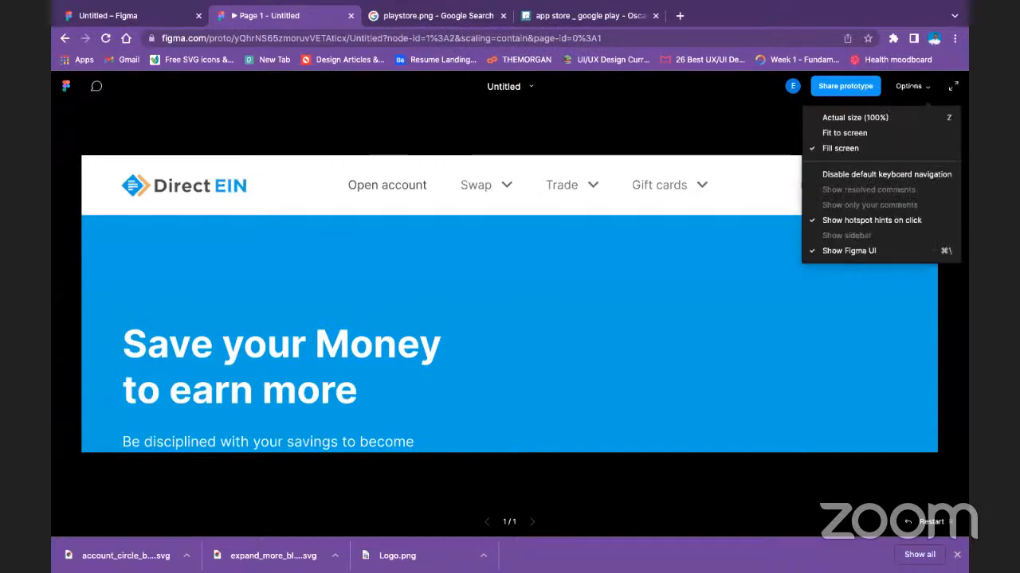
left_click(845, 133)
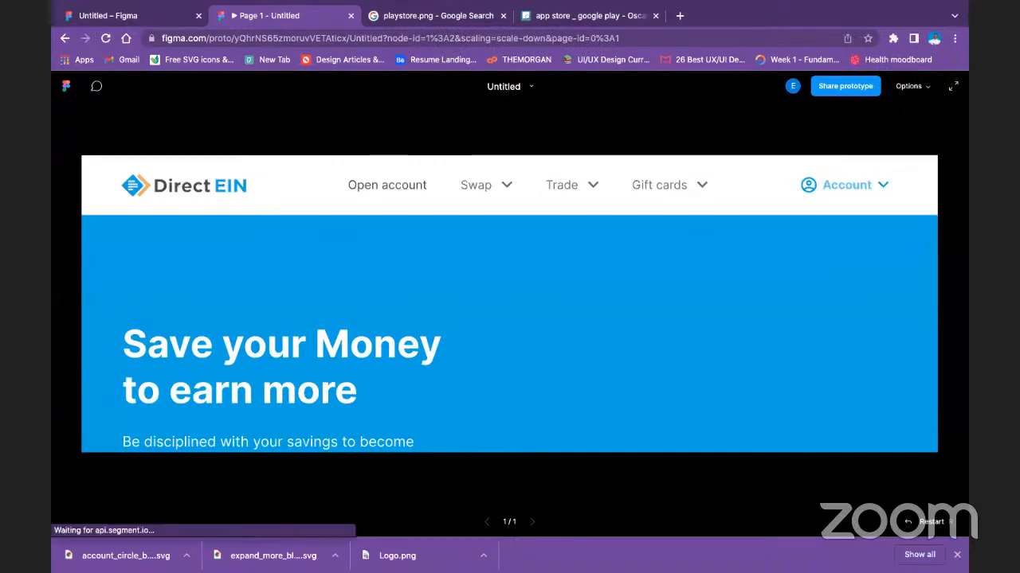
left_click(908, 86)
left_click(844, 117)
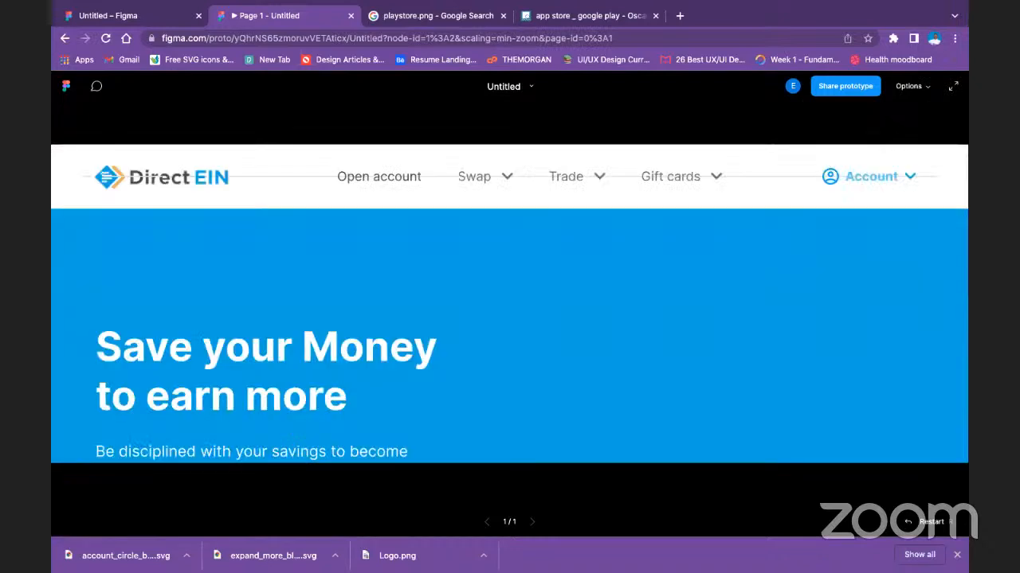
left_click(908, 86)
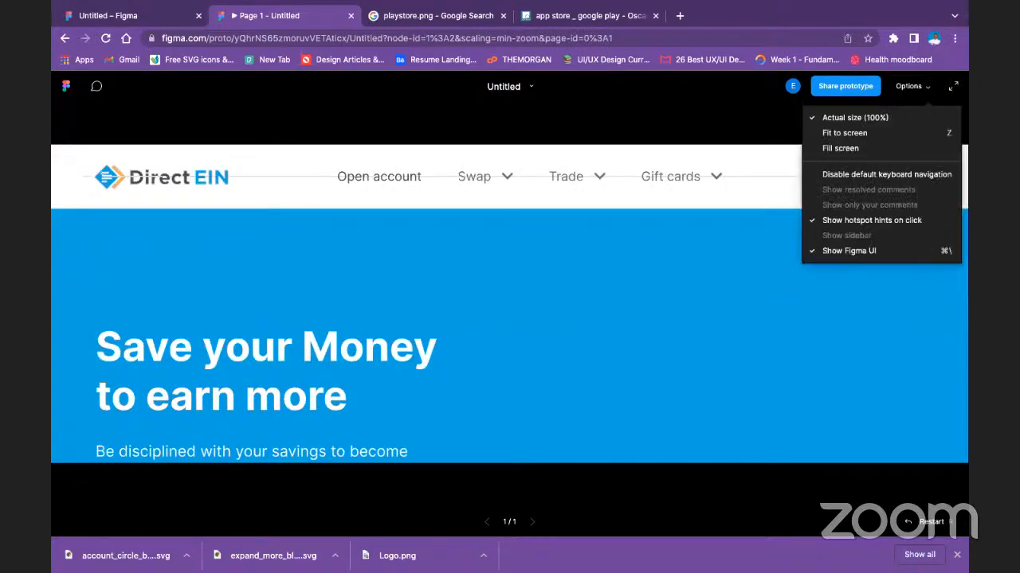
left_click(886, 134)
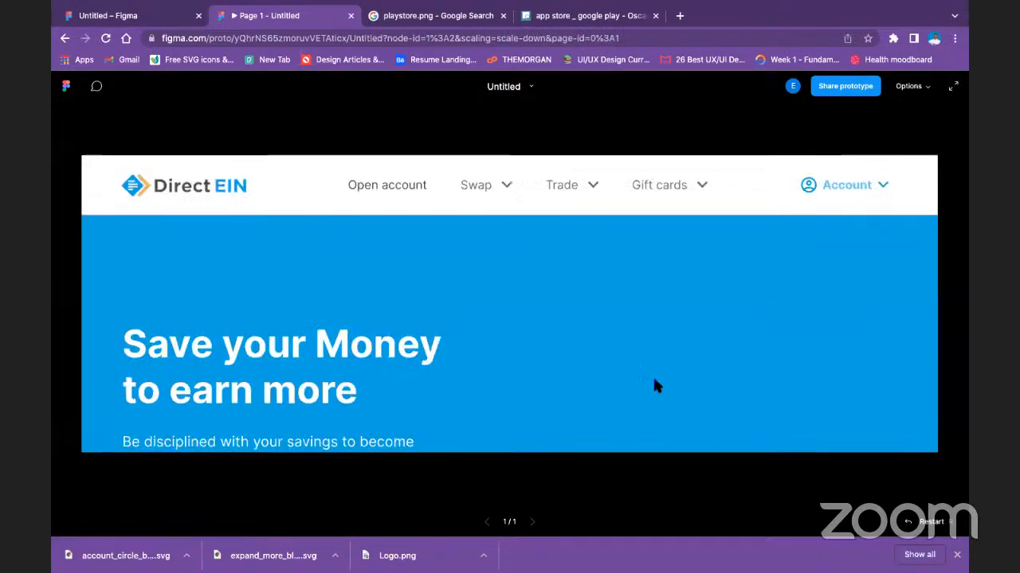
Examine the hero section in the prototype preview, from the Nav Bar down to the area below the paragraph.
scroll(630, 353, "down", 3)
scroll(626, 335, "up", 1)
scroll(621, 321, "down", 3)
scroll(622, 319, "up", 3)
scroll(619, 317, "down", 2)
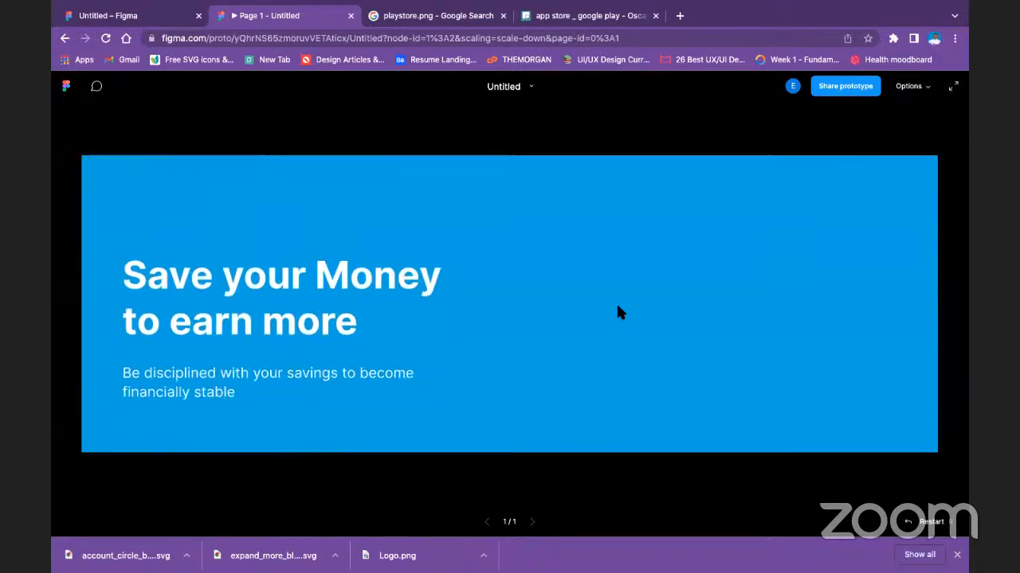
scroll(615, 307, "down", 2)
scroll(611, 303, "up", 3)
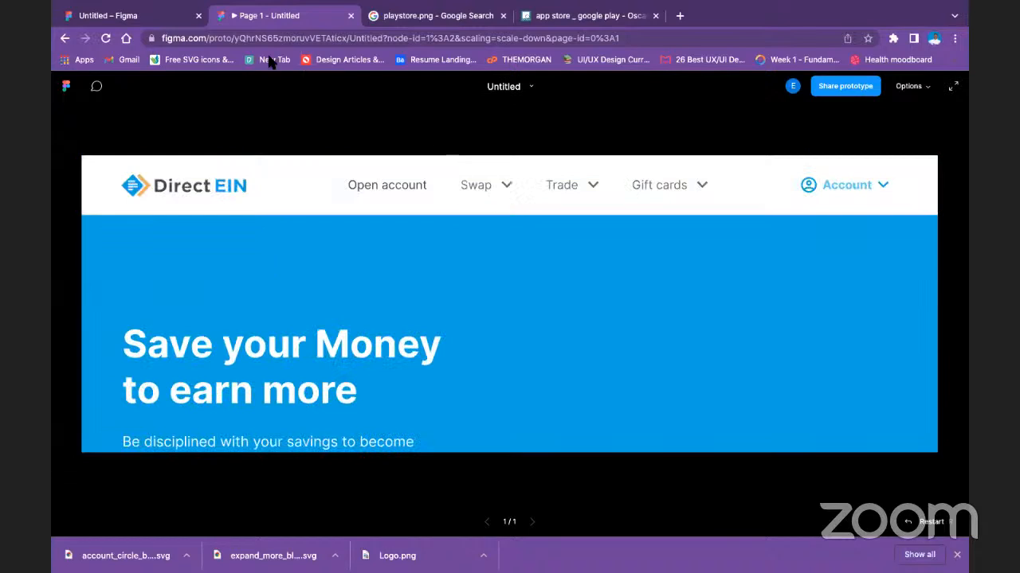
Return to the design file and try to move the badge group and both hero texts below the Desktop - 1 frame's layers.
left_click(160, 10)
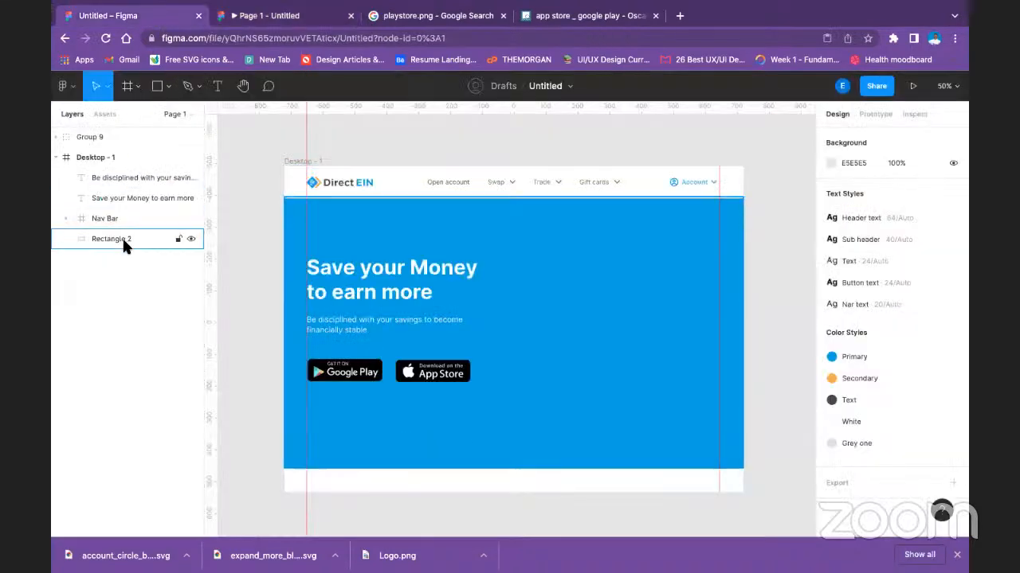
left_click(94, 137)
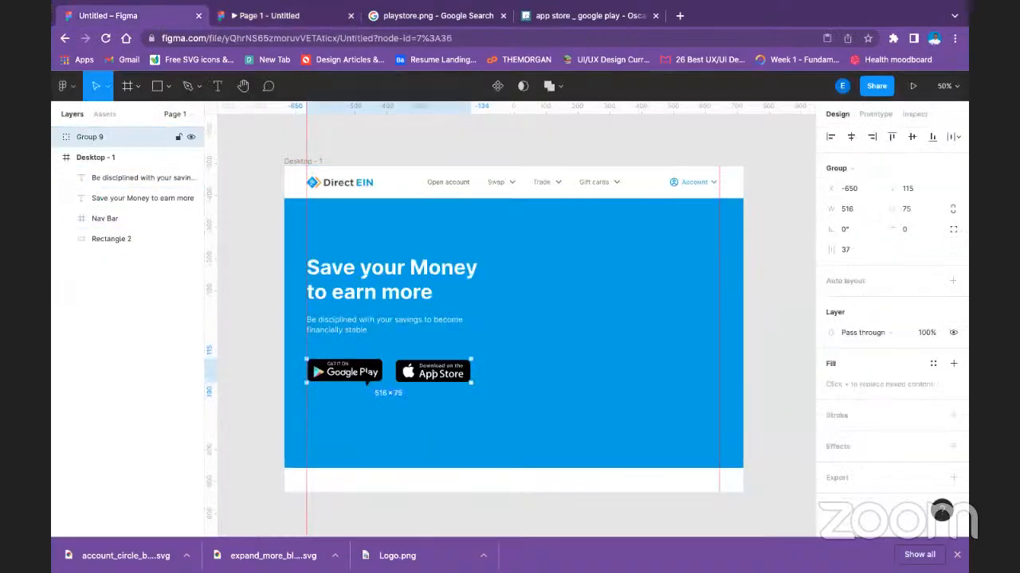
left_click_drag(123, 171, 120, 238)
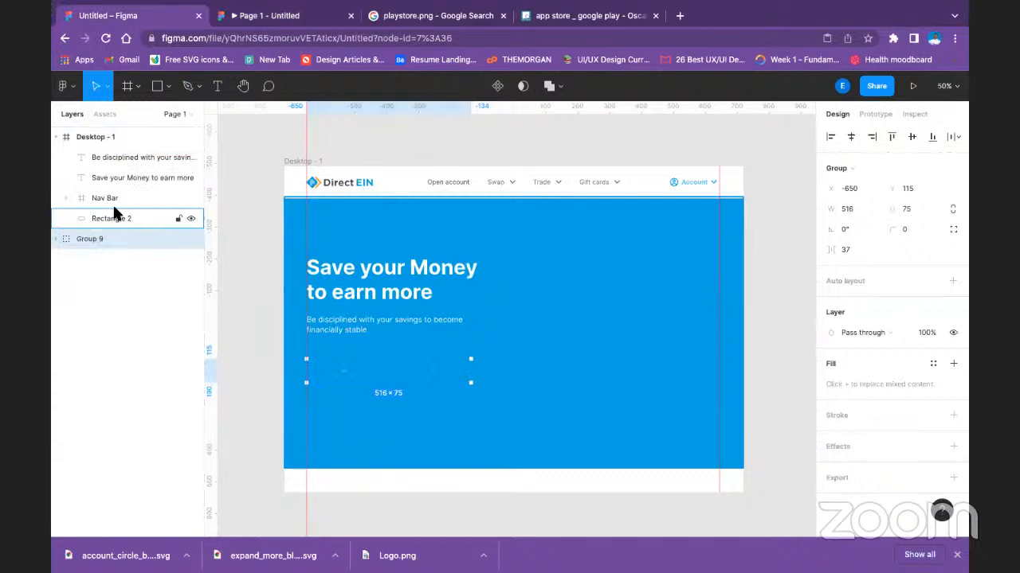
left_click(133, 159)
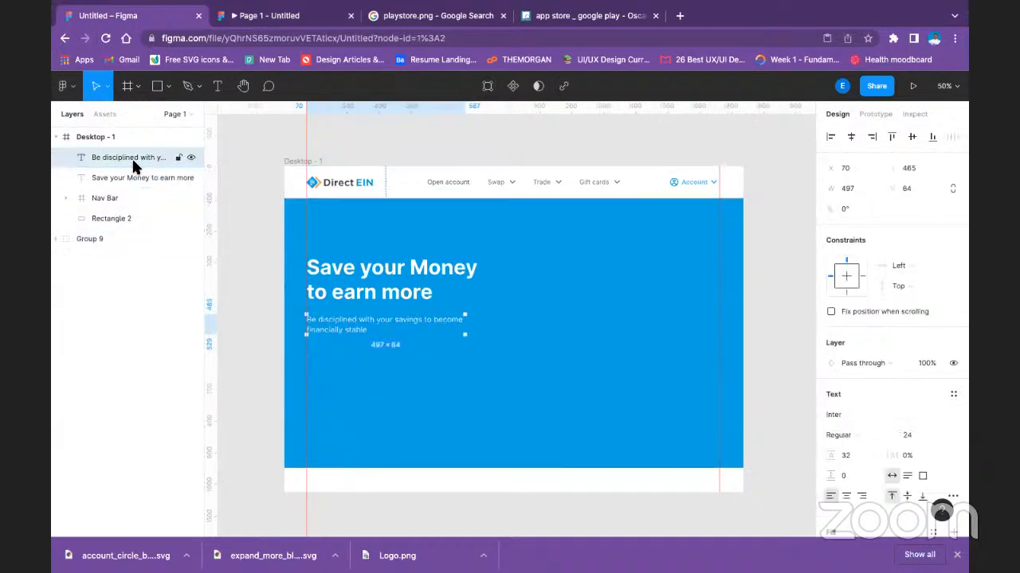
left_click(130, 175, "shift")
left_click_drag(130, 154, 117, 220)
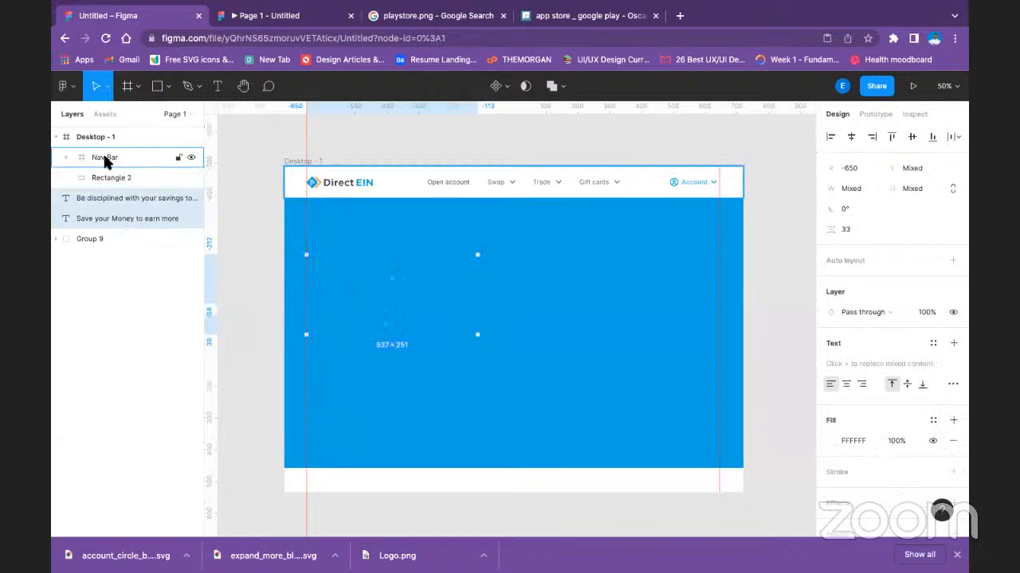
Undo the layer-order moves of the hero texts and the badge group.
key("ctrl+z")
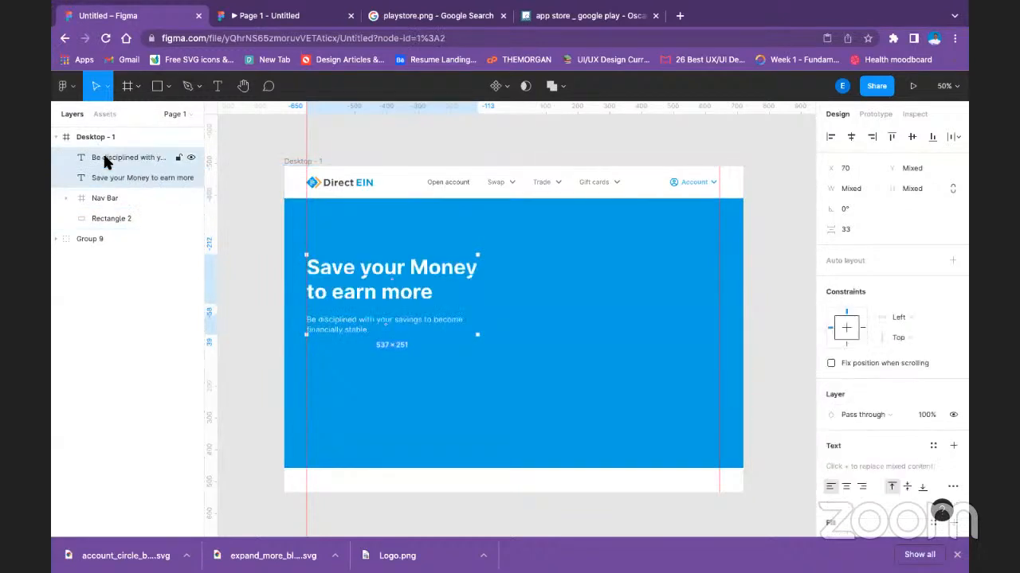
key("ctrl+z")
key("ctrl+z")
key("ctrl+z")
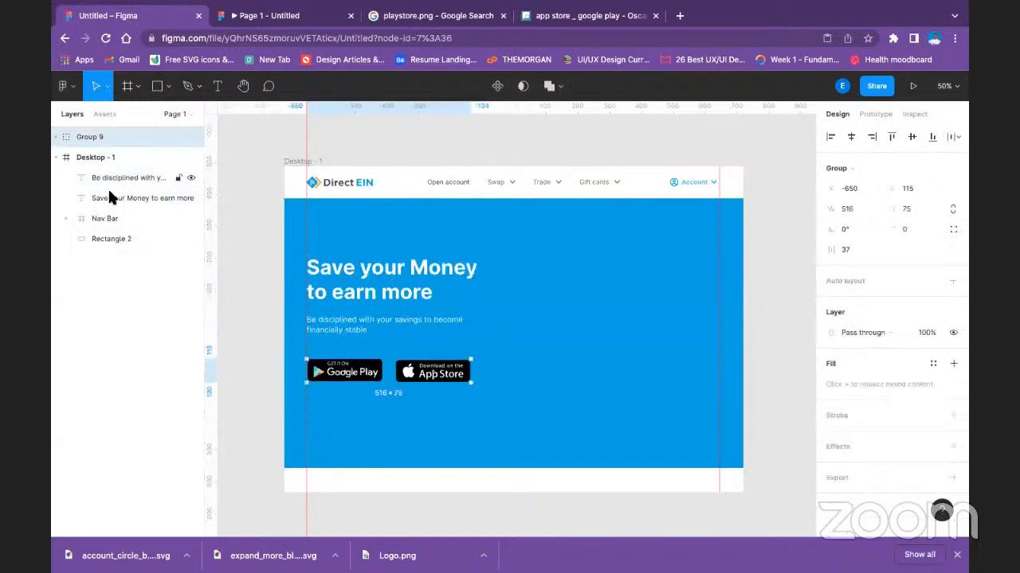
Nest the badge group inside the Desktop - 1 frame as its topmost layer, and leave the frame collapsed.
left_click(121, 303)
left_click(54, 157)
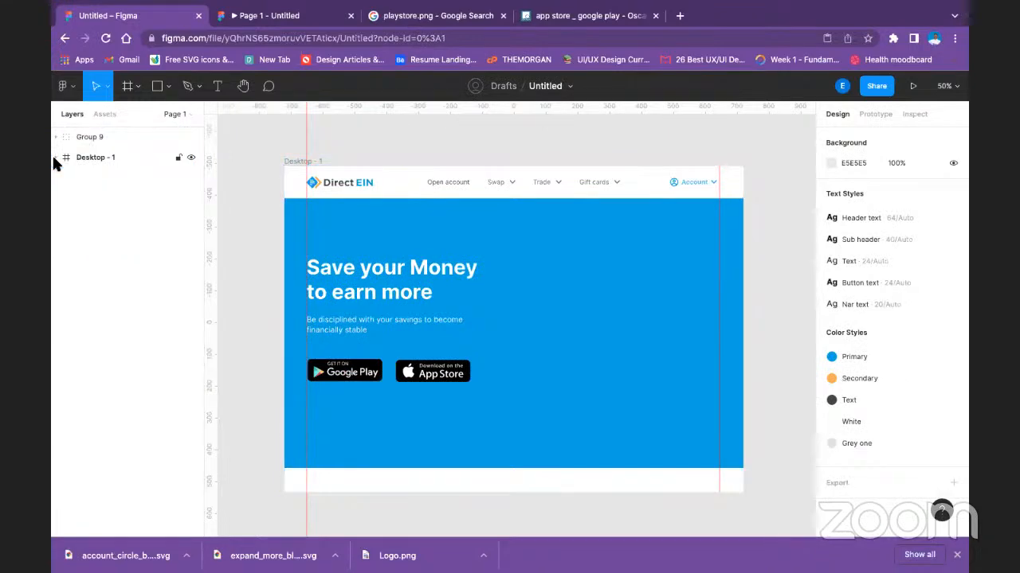
left_click(86, 137)
left_click_drag(95, 137, 75, 165)
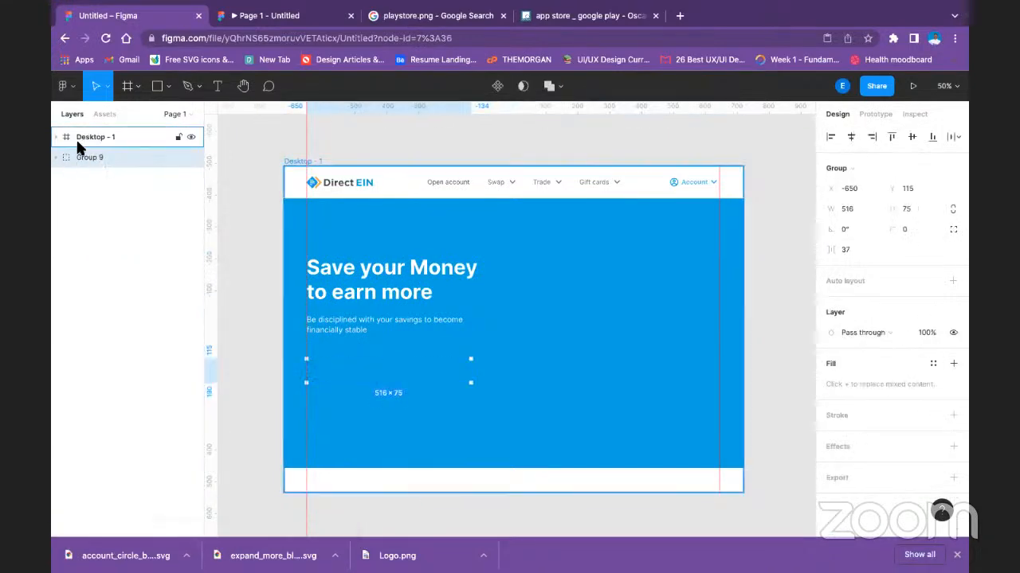
left_click_drag(97, 161, 101, 130)
left_click(55, 134)
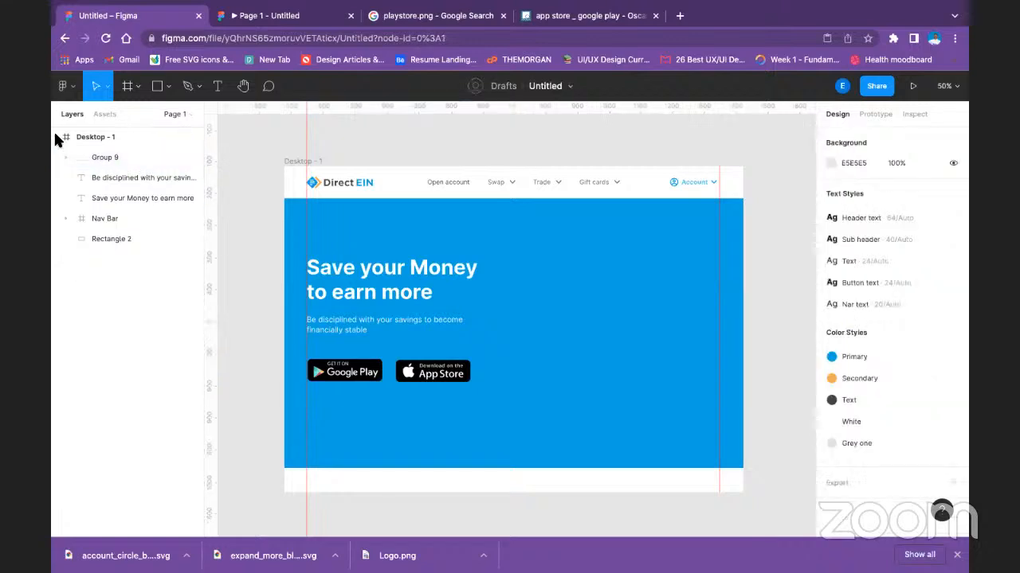
left_click(55, 136)
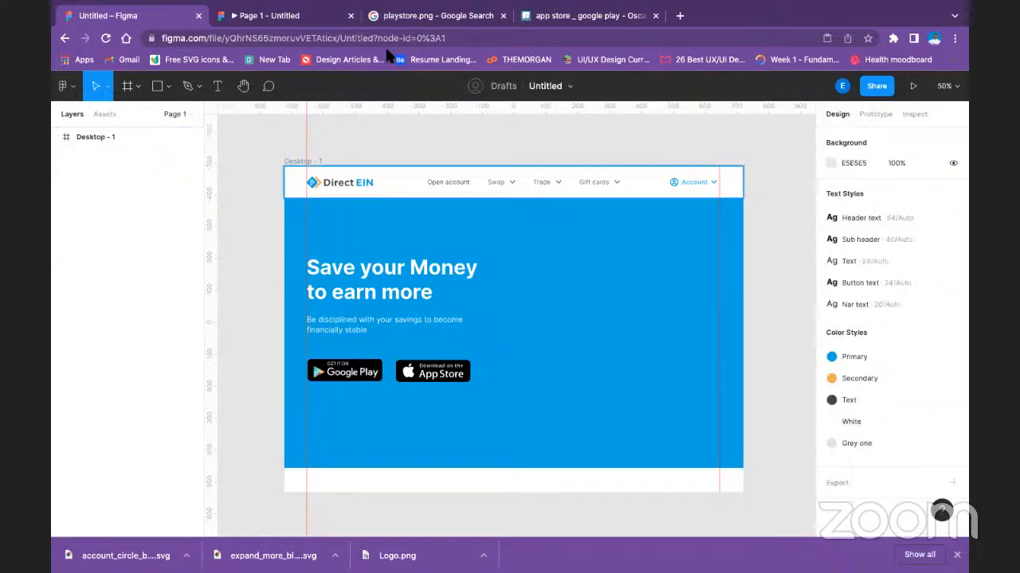
Check the Google Play and App Store badges in the prototype preview, and return to the design file.
left_click(274, 16)
scroll(424, 433, "down", 3)
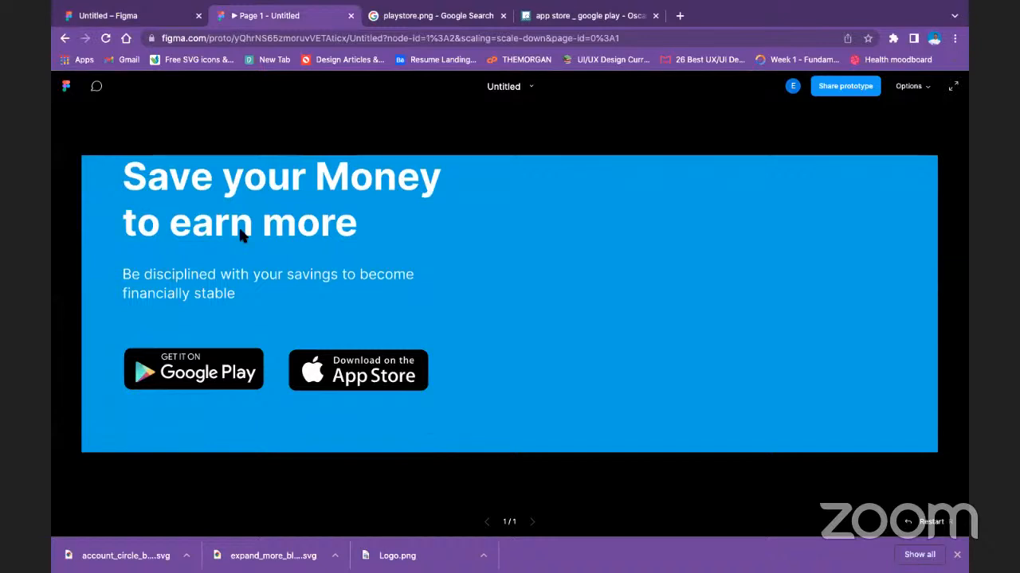
left_click(112, 16)
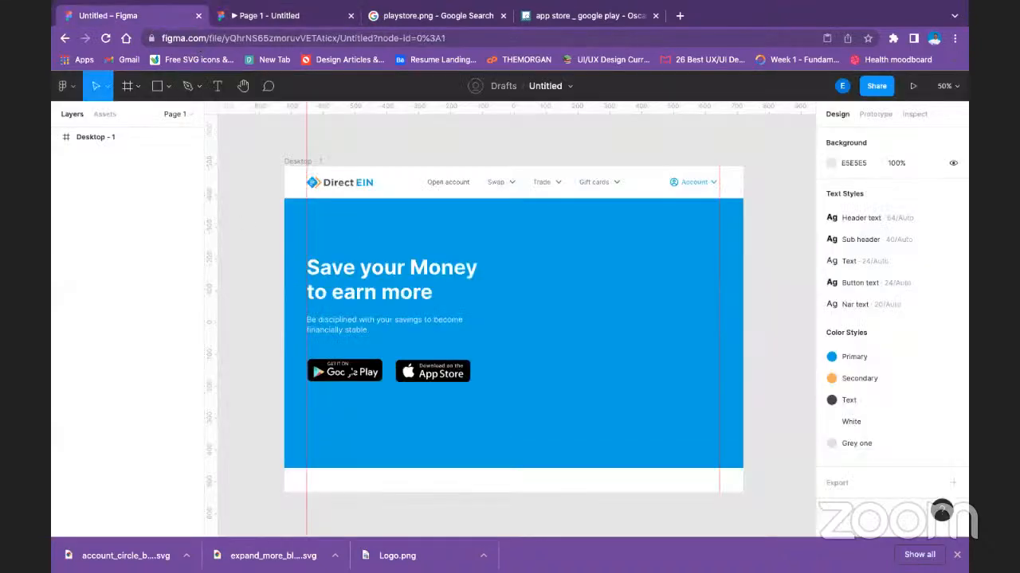
Move the App Store badge closer to the Google Play badge, to X 332.
double_click(429, 375)
left_click_drag(429, 374, 431, 380)
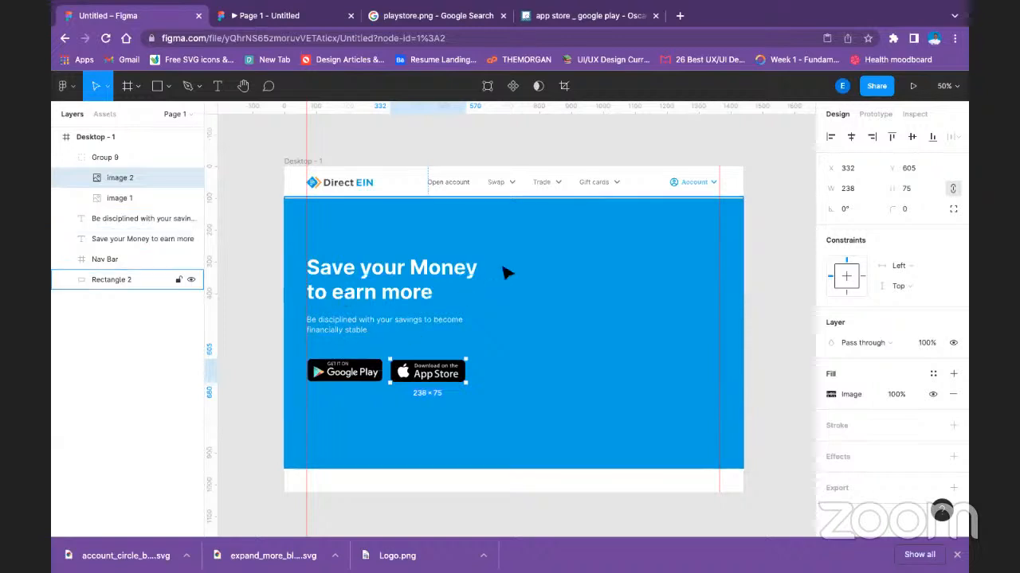
left_click(770, 228)
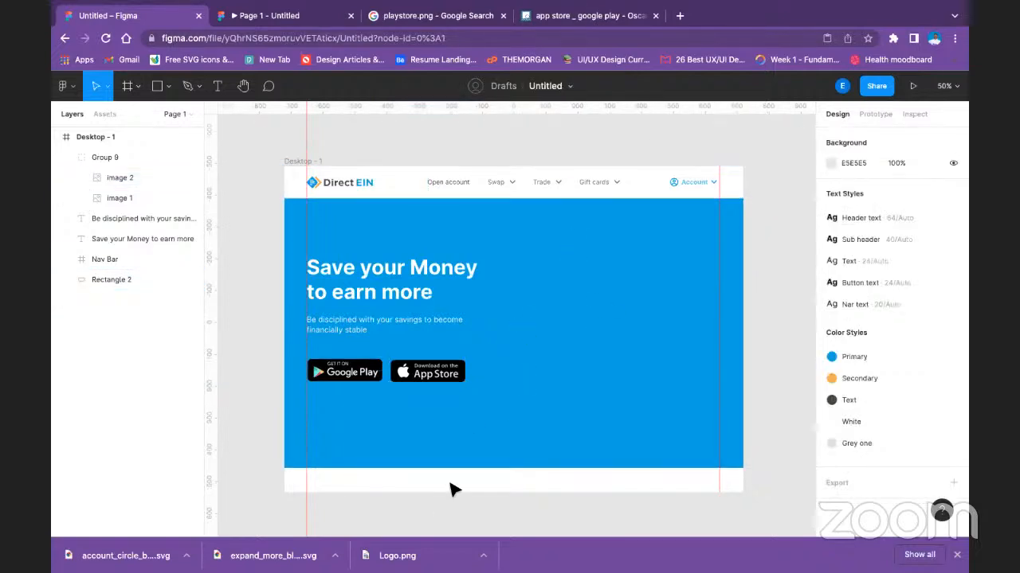
Switch to the browser page with the store badges and search Google Images for "phone mockups" from there.
left_click(575, 18)
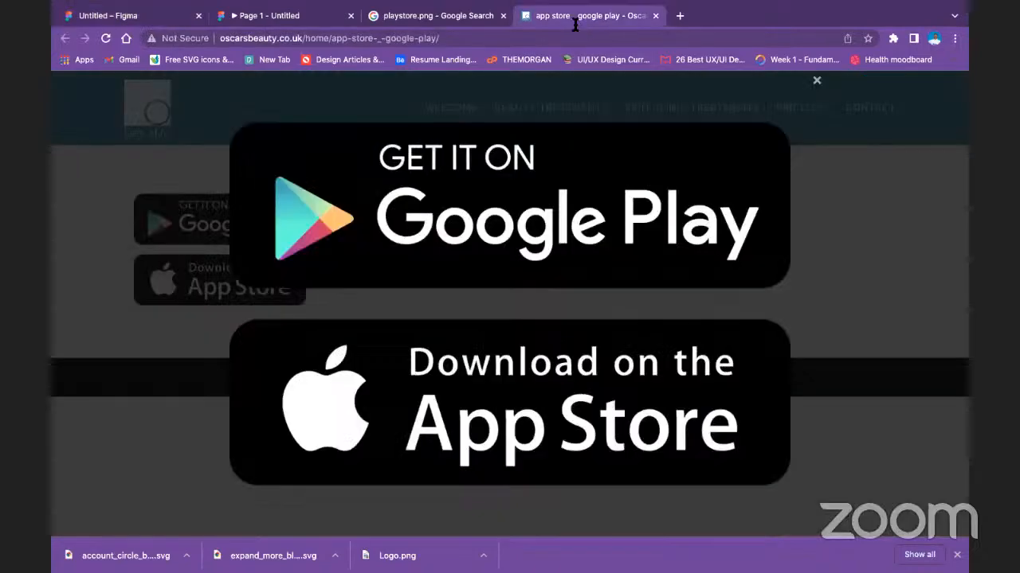
left_click(444, 38)
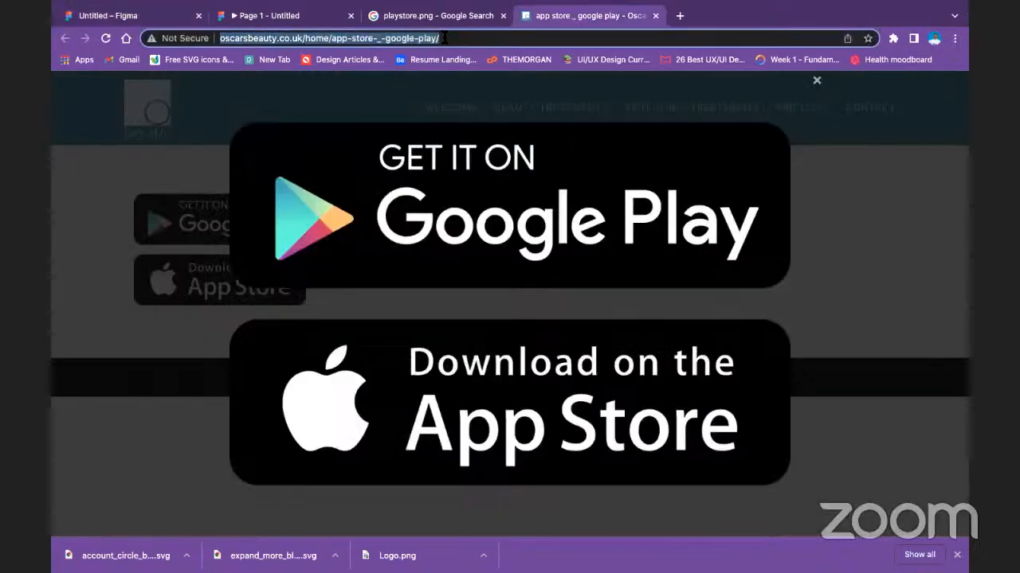
type("phone")
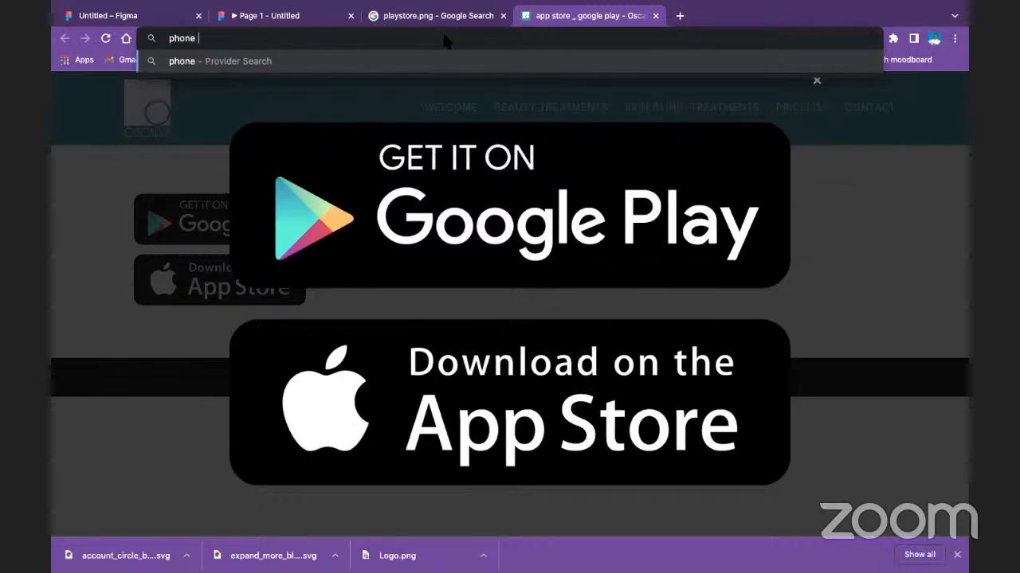
type(" mock")
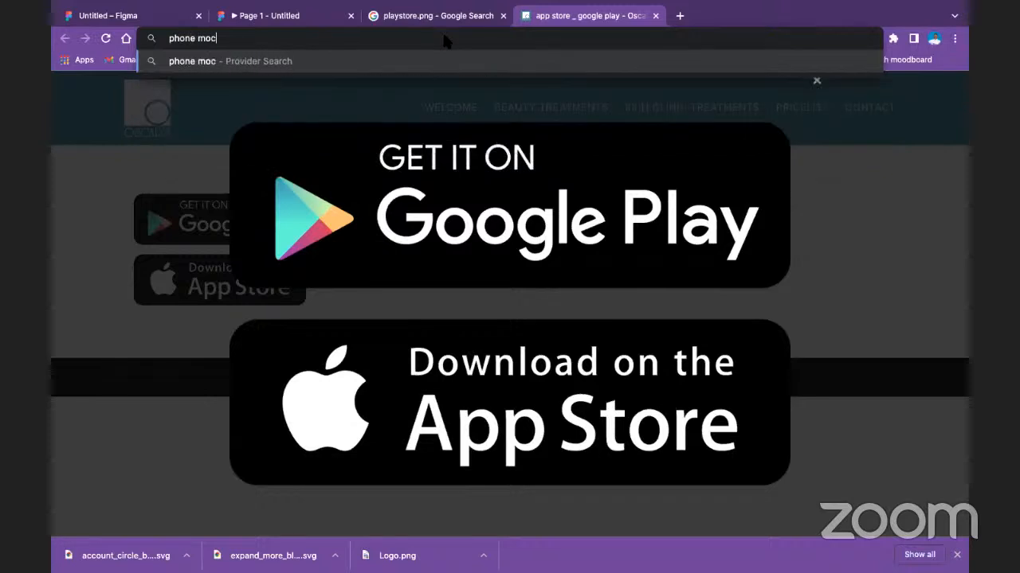
type("ups")
key("Return")
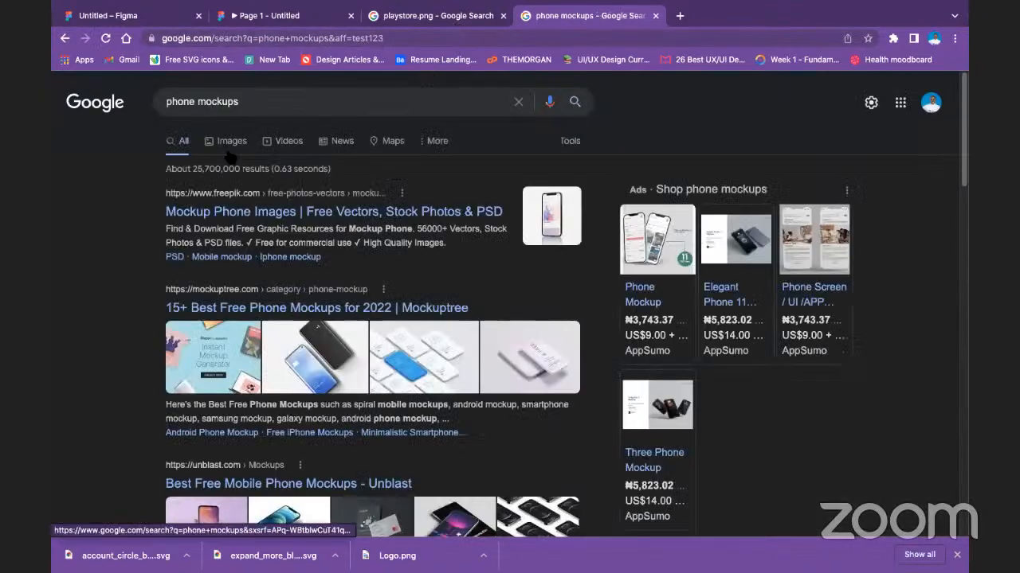
left_click(237, 144)
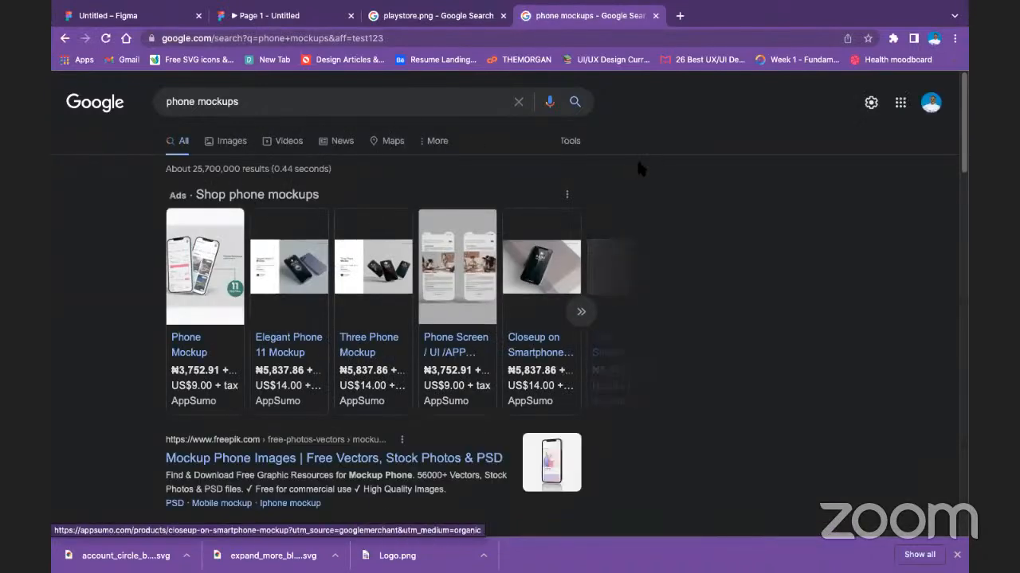
left_click(223, 142)
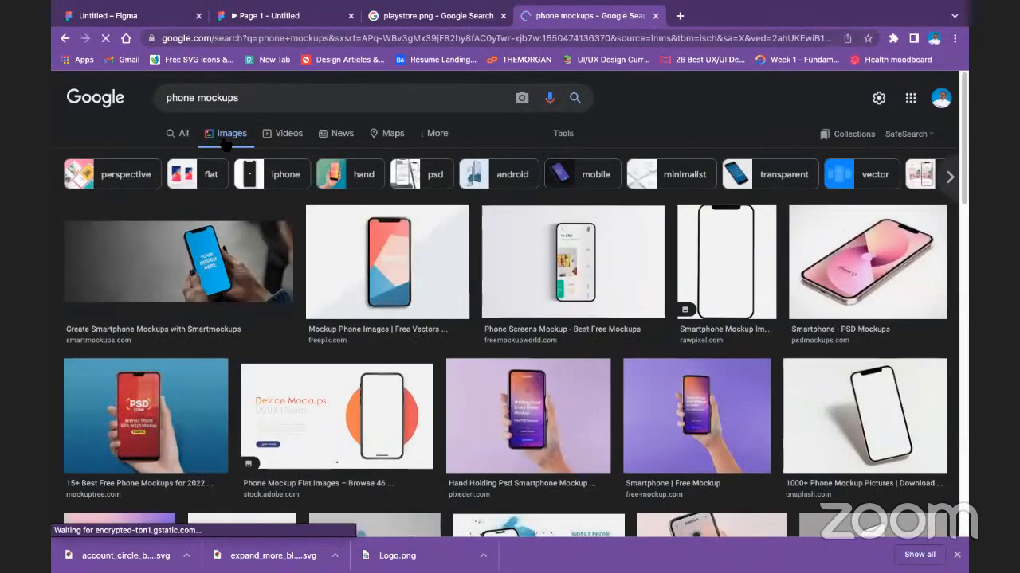
Browse the phone mockup image results for a blank phone frame suitable for the hero section.
scroll(599, 375, "down", 2)
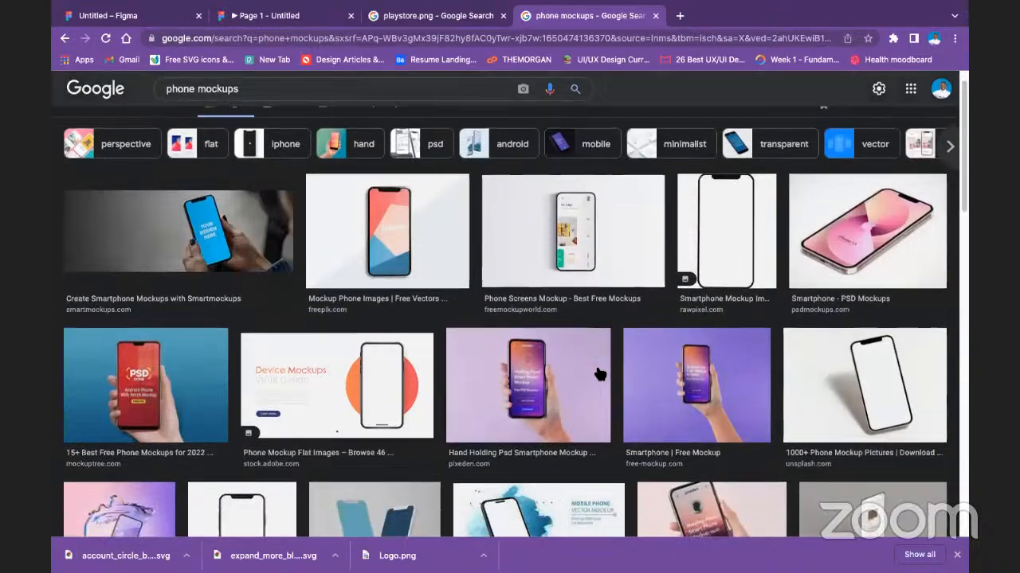
scroll(599, 375, "down", 3)
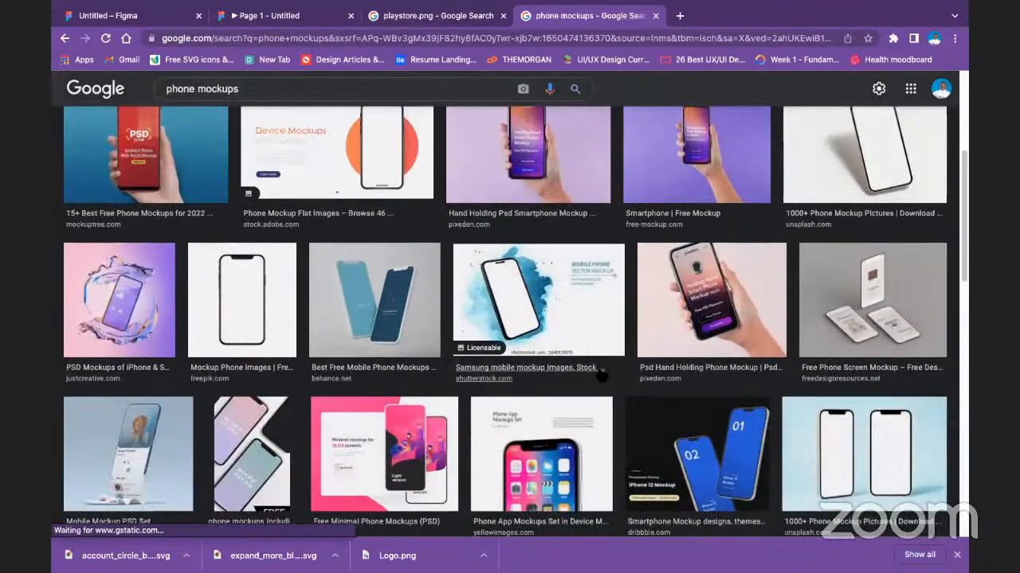
scroll(711, 475, "down", 2)
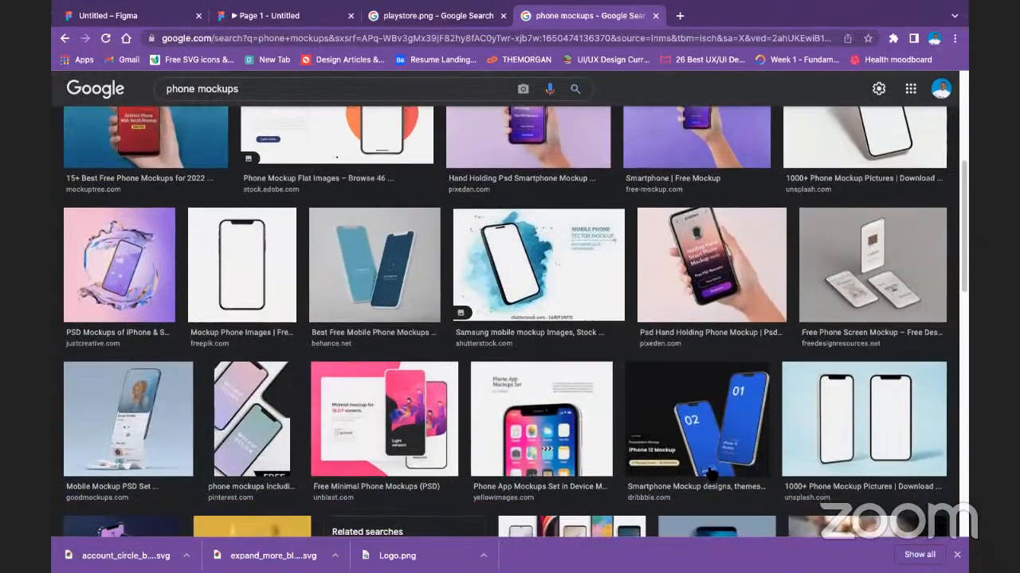
scroll(710, 475, "down", 5)
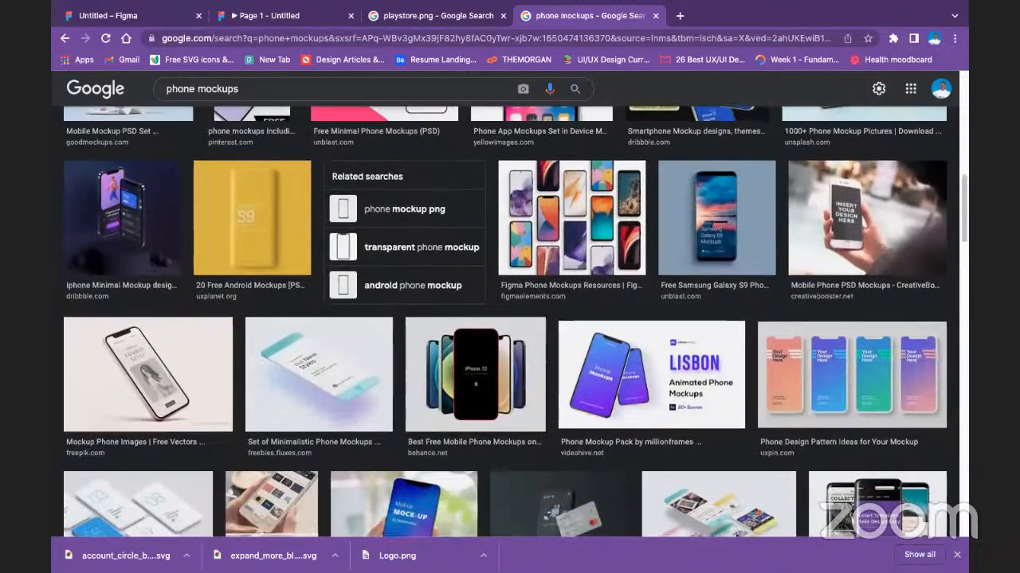
scroll(505, 390, "down", 1)
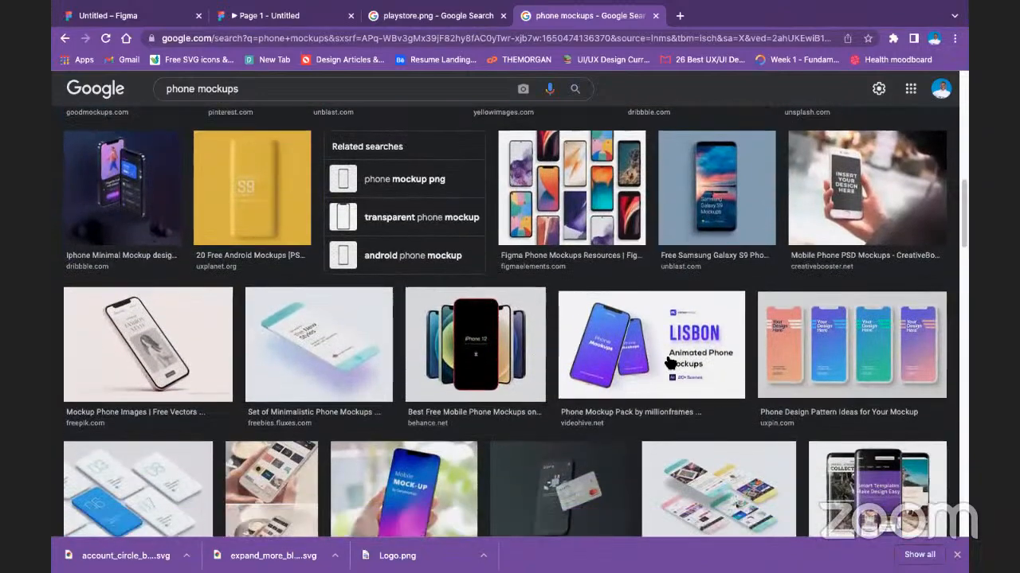
scroll(669, 363, "down", 3)
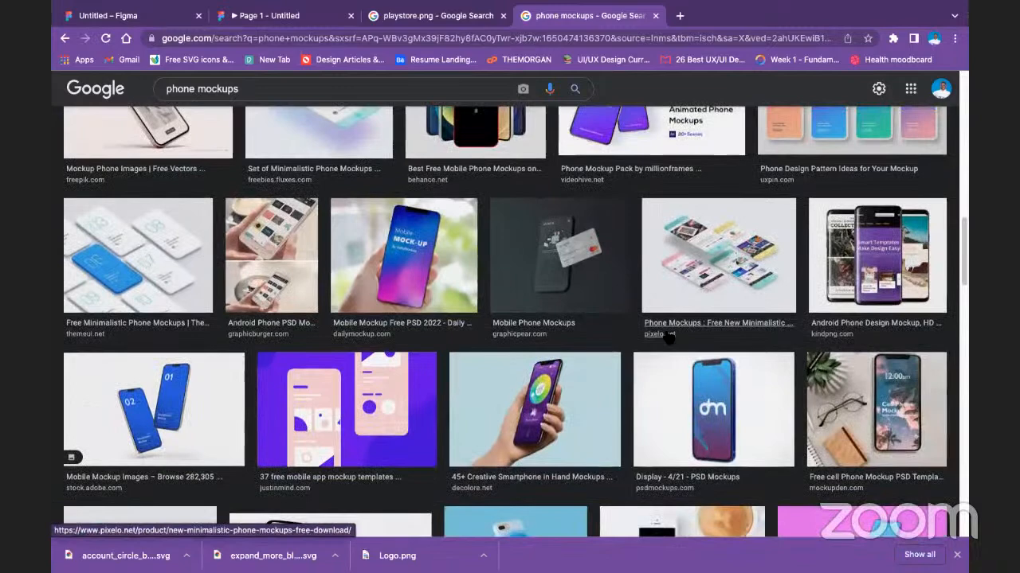
scroll(668, 338, "up", 4)
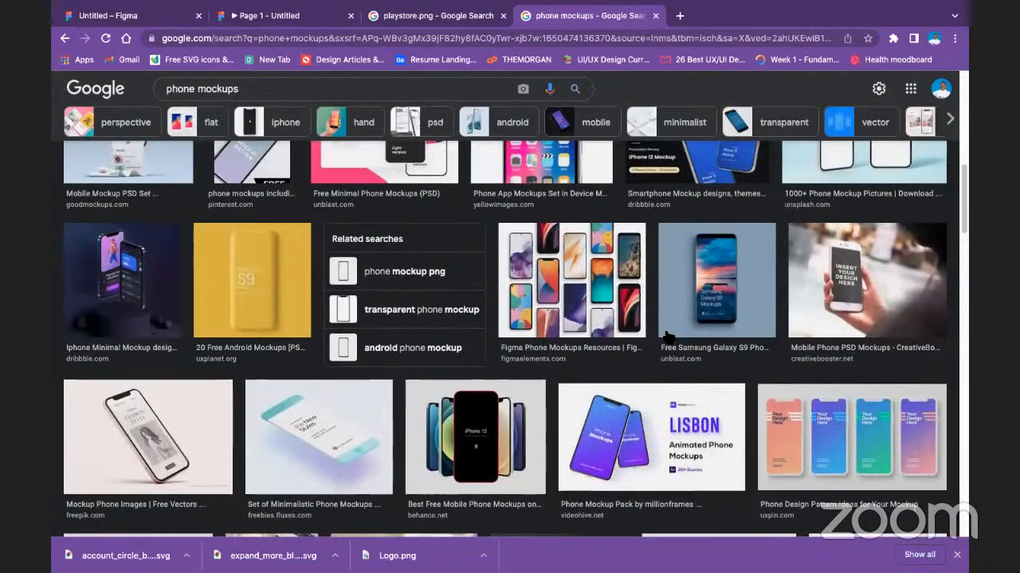
scroll(668, 338, "down", 10)
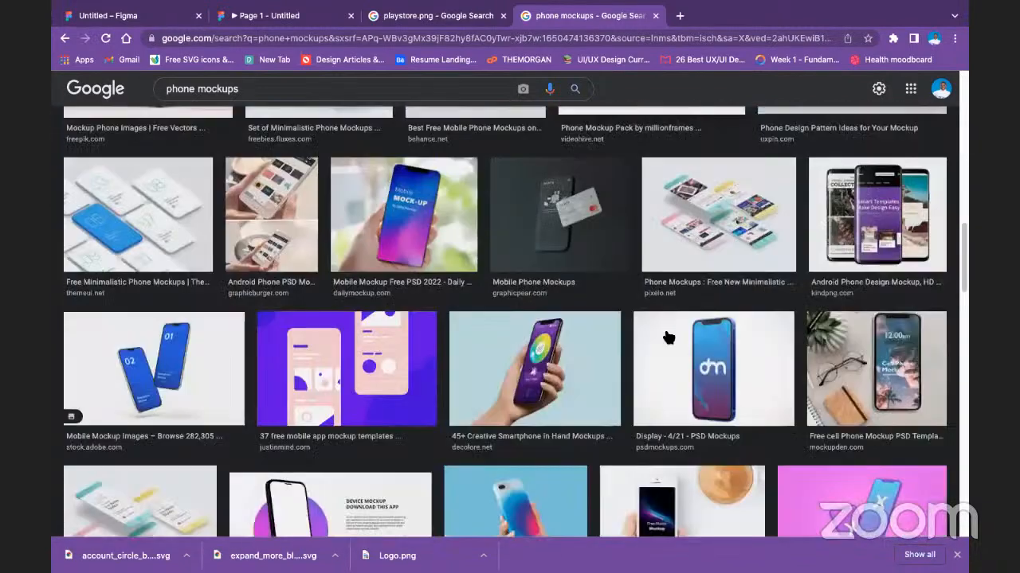
scroll(668, 336, "down", 4)
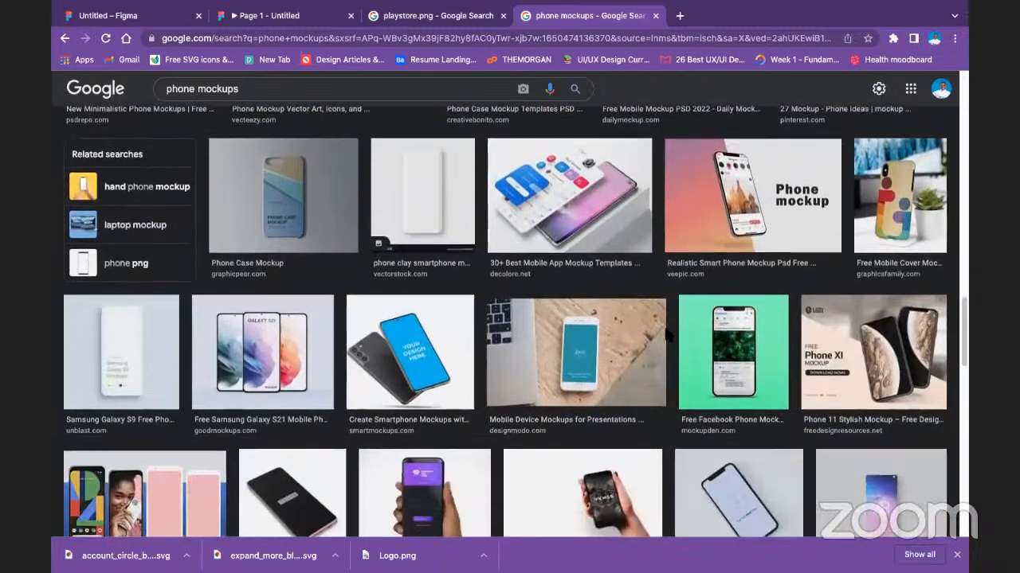
scroll(667, 338, "down", 3)
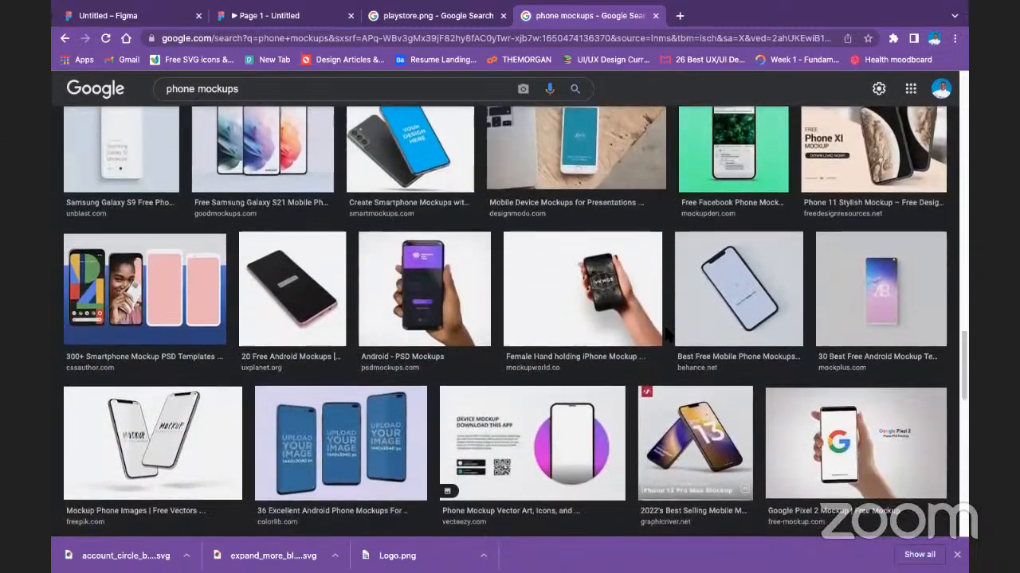
scroll(668, 338, "down", 12)
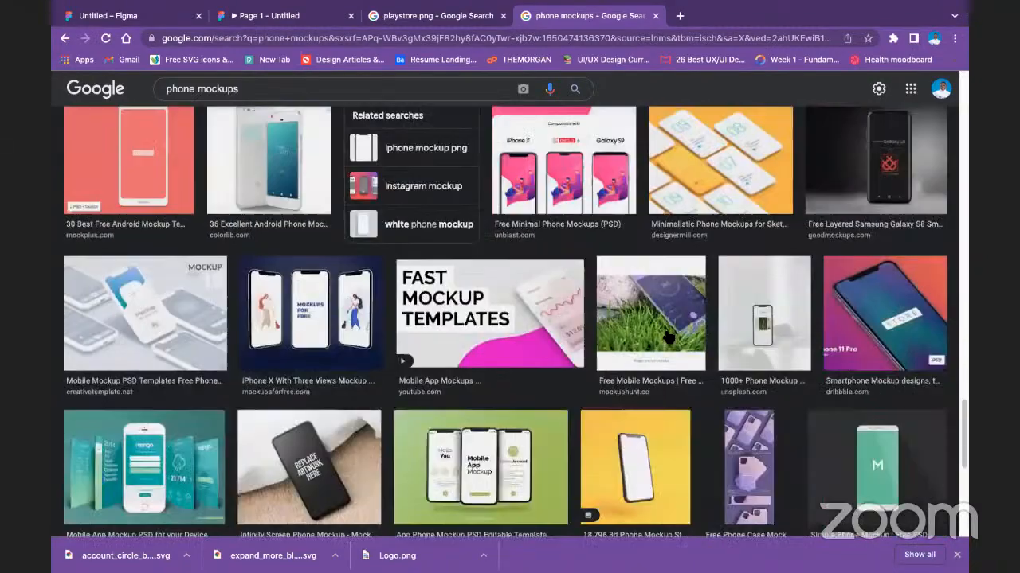
scroll(667, 338, "down", 11)
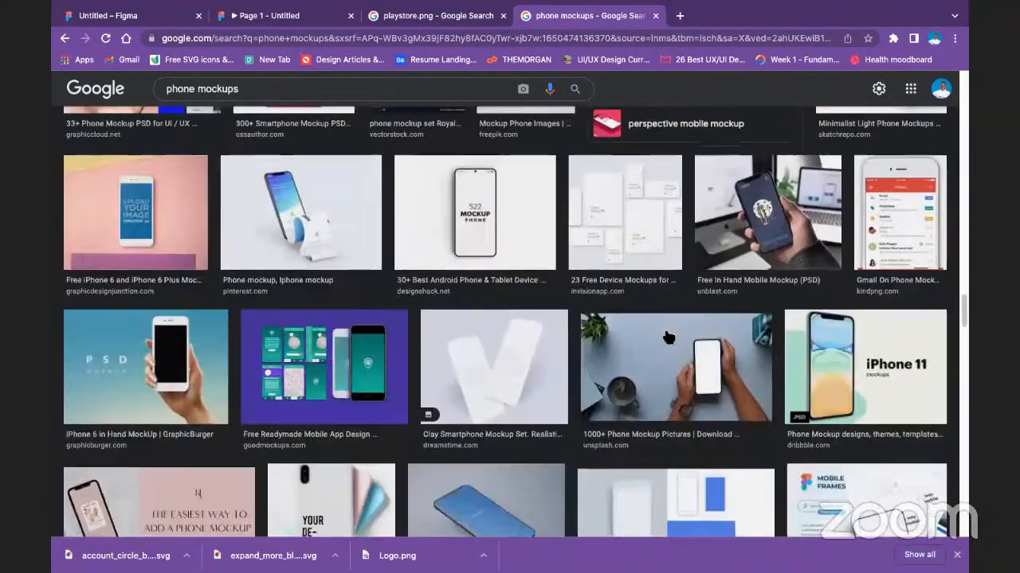
scroll(667, 338, "down", 4)
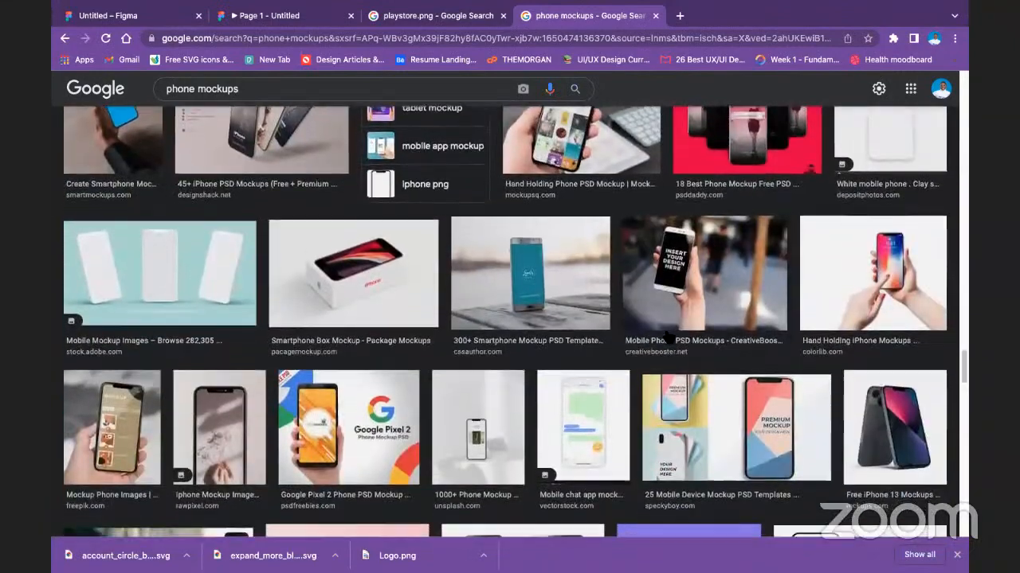
scroll(668, 338, "down", 6)
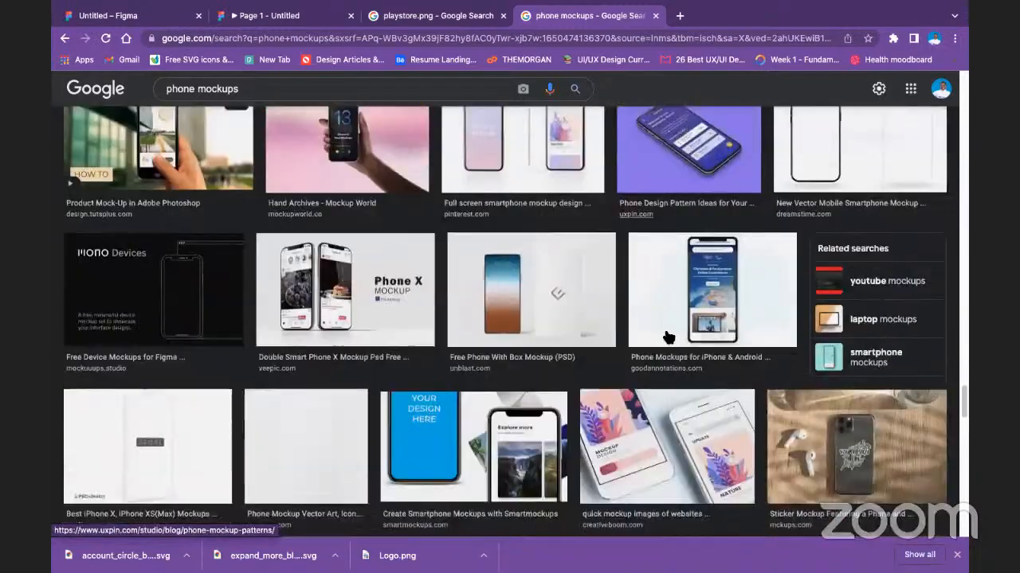
scroll(661, 320, "down", 12)
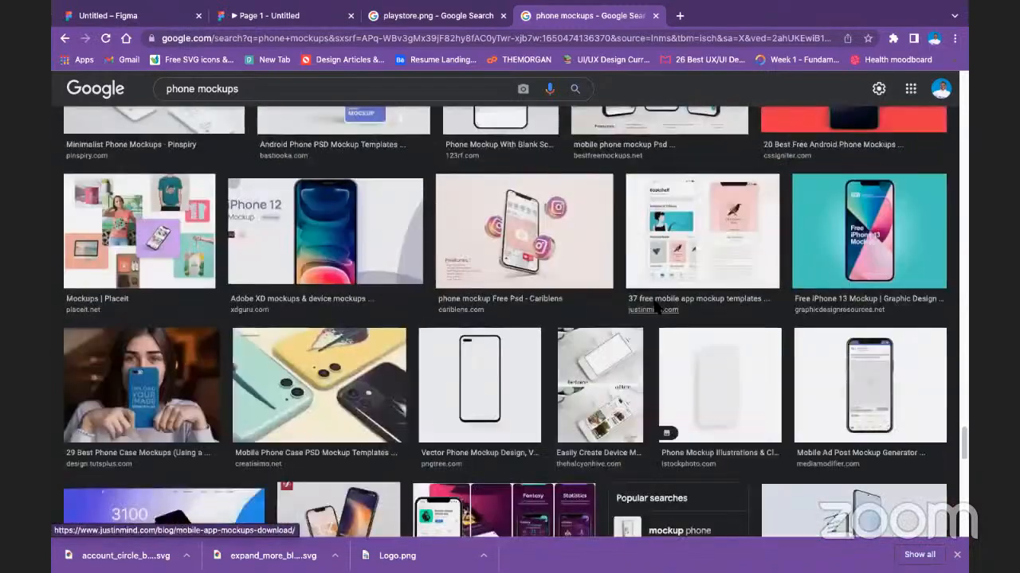
scroll(659, 312, "down", 15)
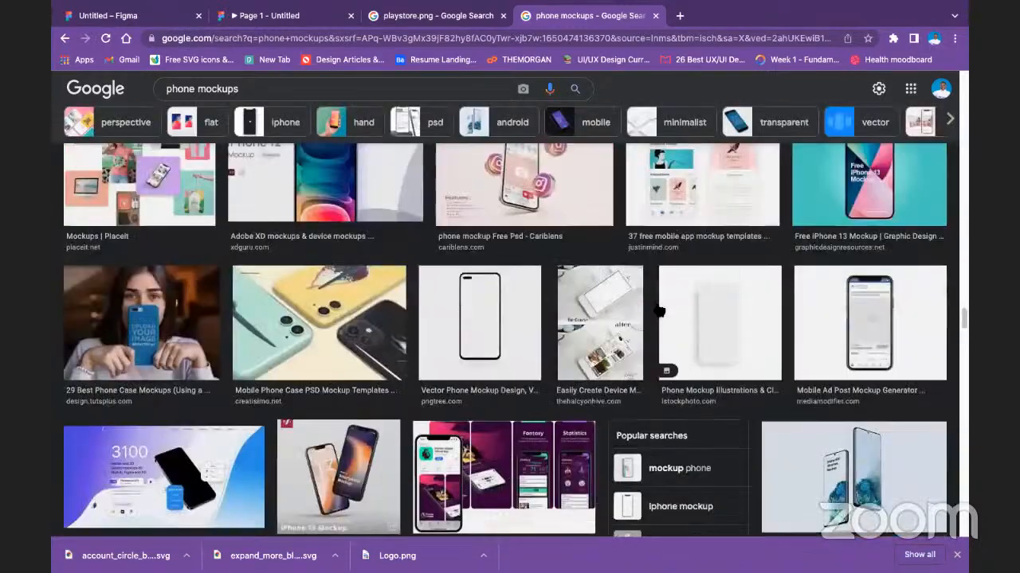
scroll(664, 292, "up", 20)
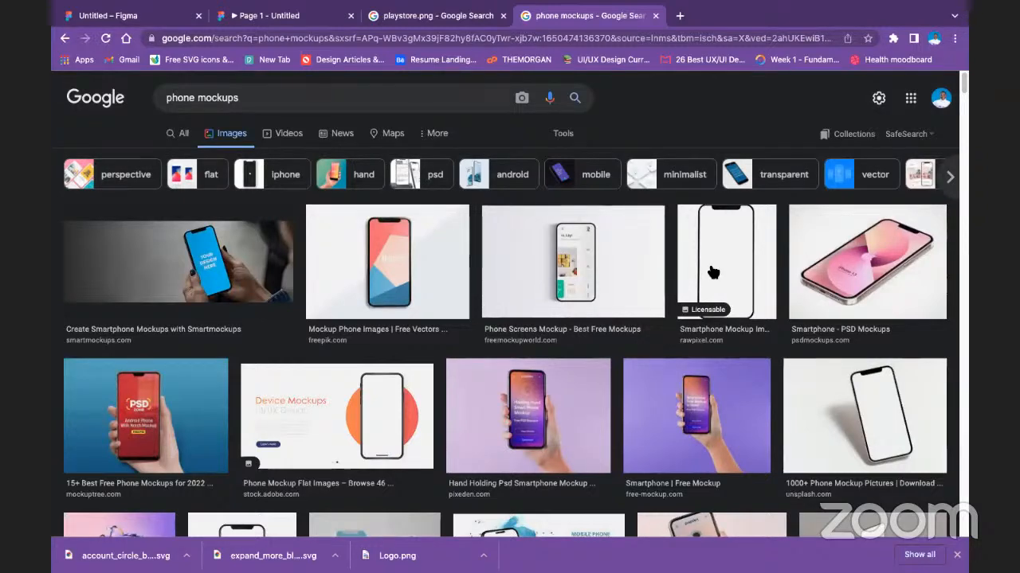
Open the blank Rawpixel phone mockup from the image results, copy the image and switch back to the Figma design file.
scroll(341, 408, "down", 1)
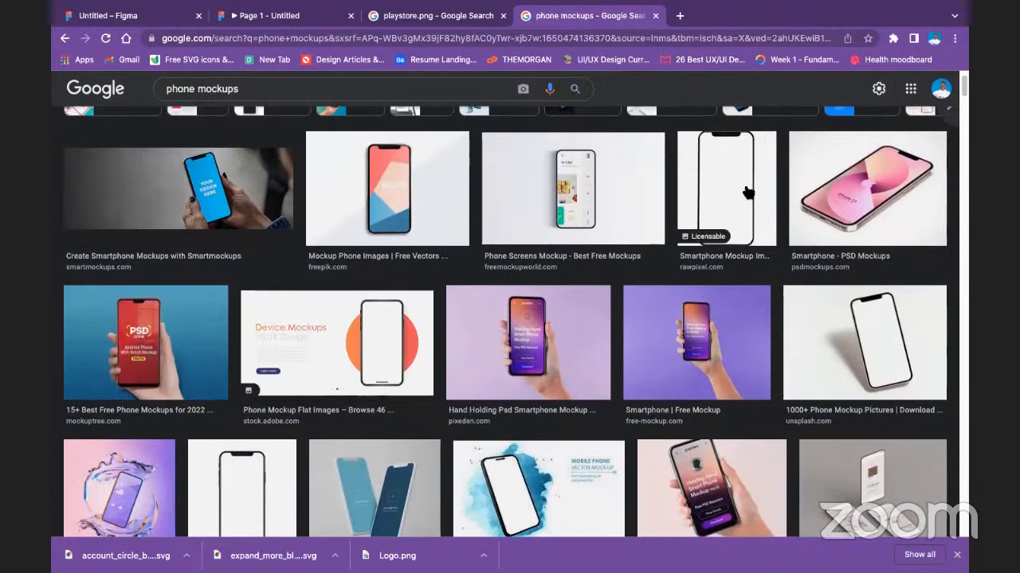
left_click(748, 192)
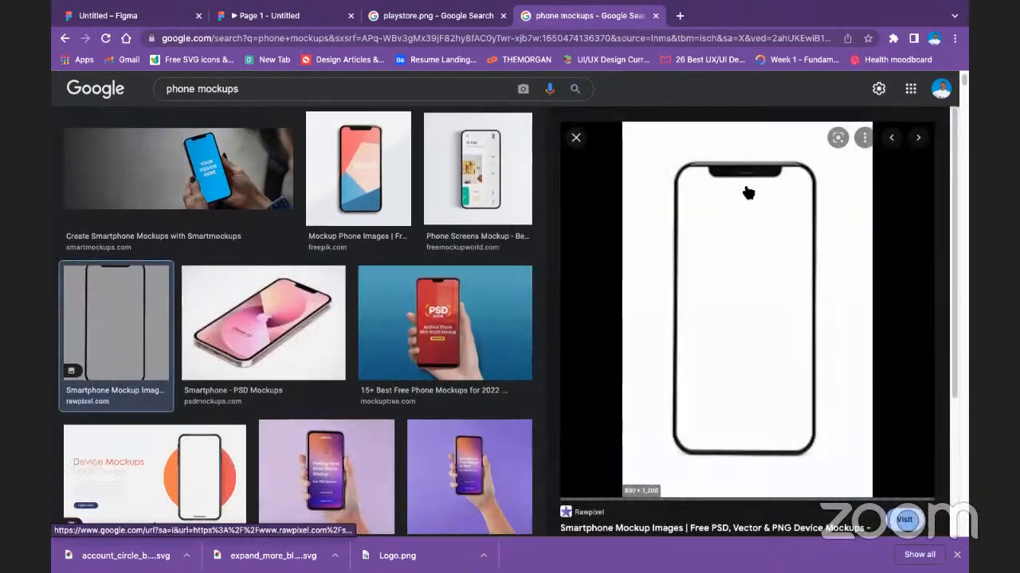
right_click(740, 250)
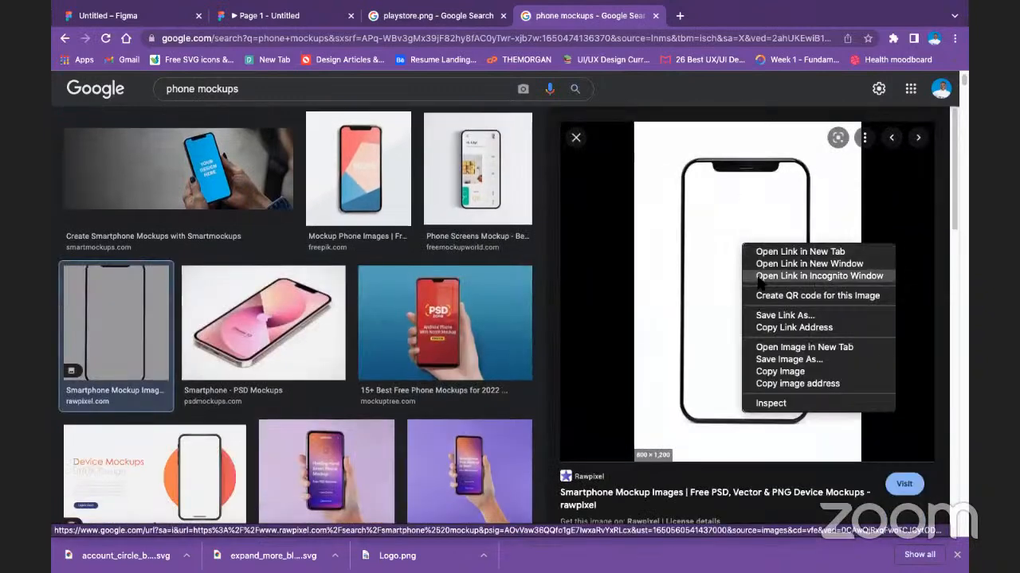
left_click(780, 371)
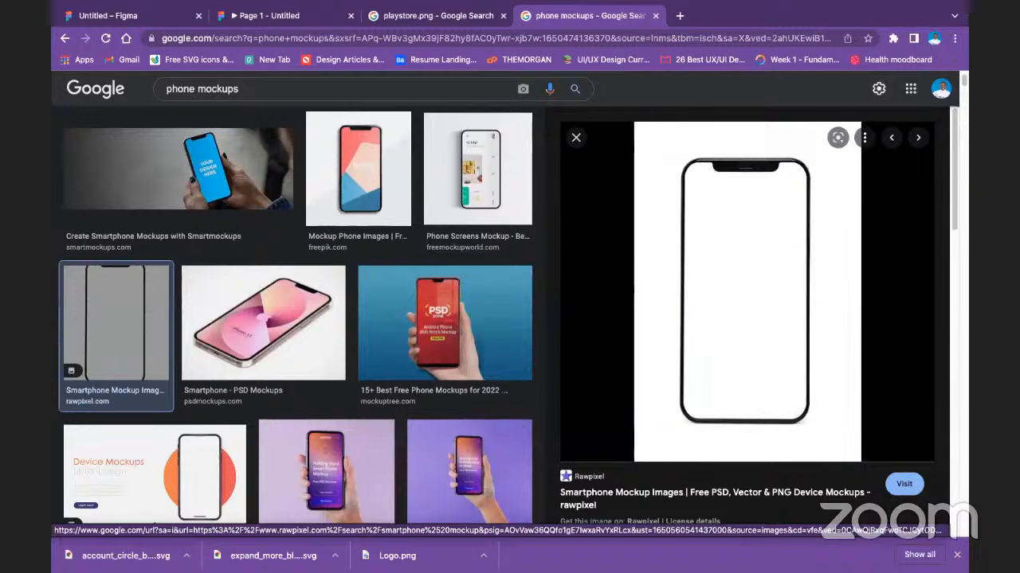
left_click(134, 17)
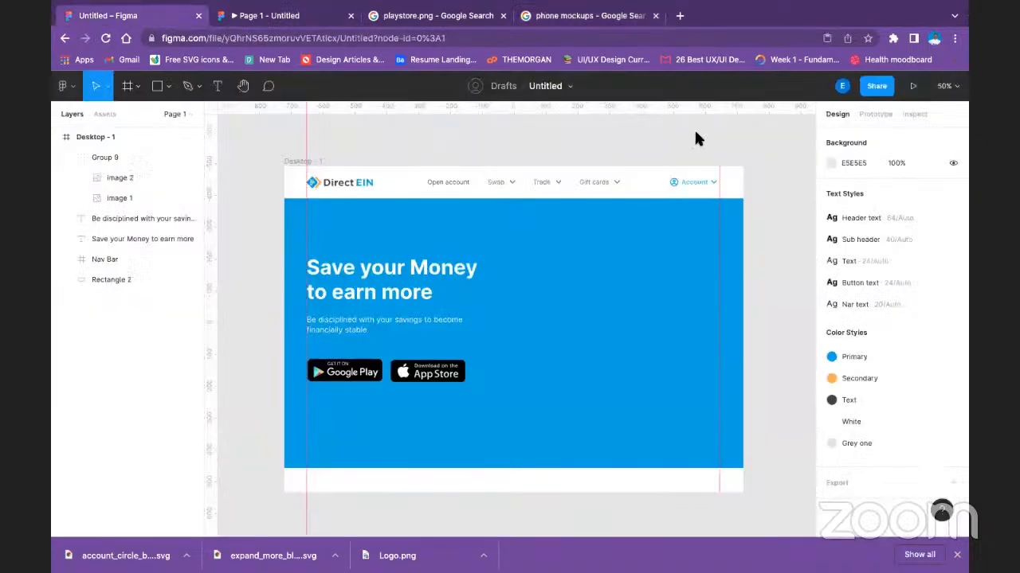
Try to paste the copied phone mockup over the blue hero rectangle, and undo the paste.
right_click(554, 282)
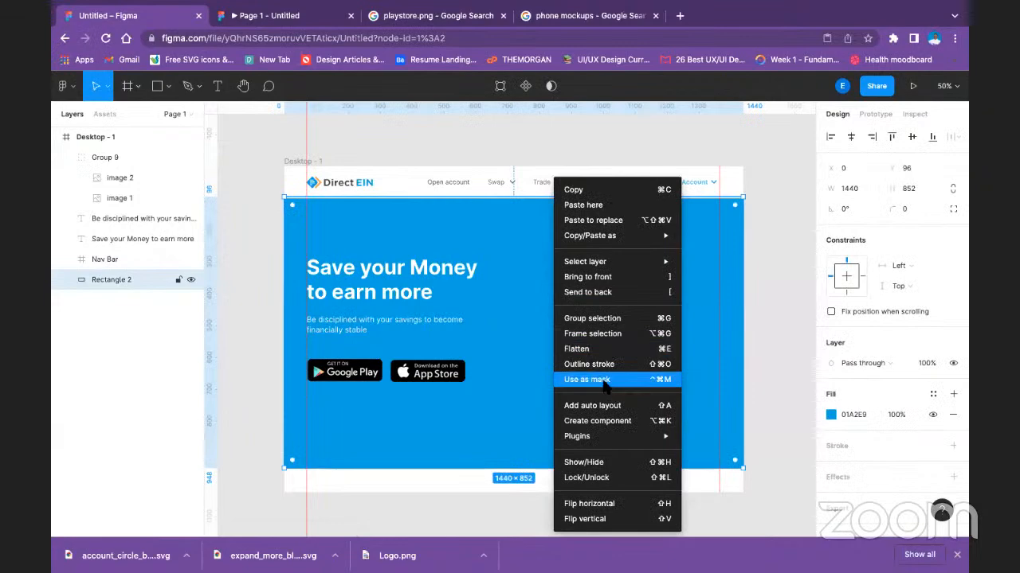
left_click(621, 204)
left_click_drag(558, 386, 739, 444)
key("ctrl+z")
key("ctrl+z")
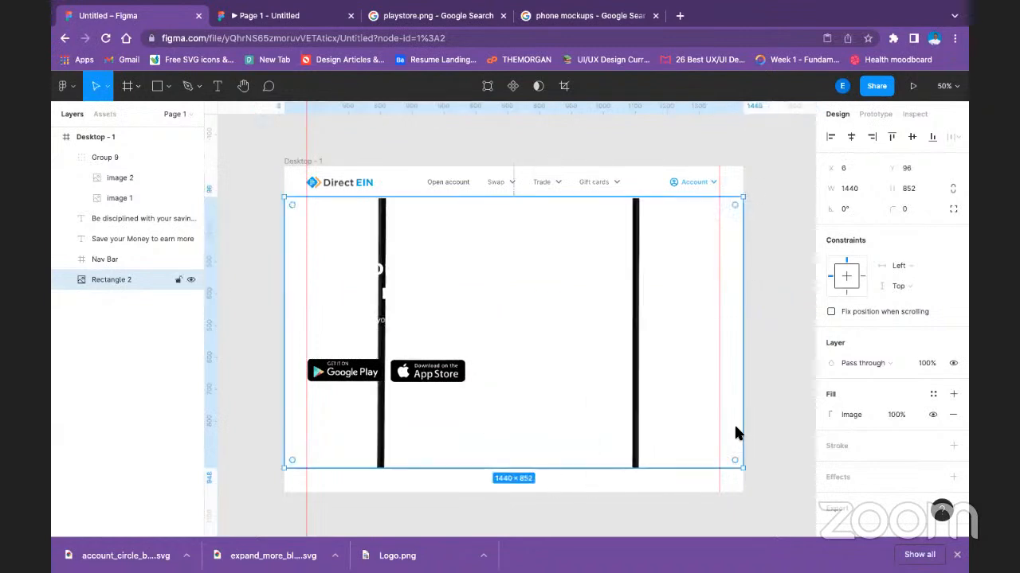
Try to paste the mockup on the empty canvas below the frame with the hero rectangle still selected, and undo it.
scroll(661, 427, "down", 2)
scroll(513, 430, "down", 2)
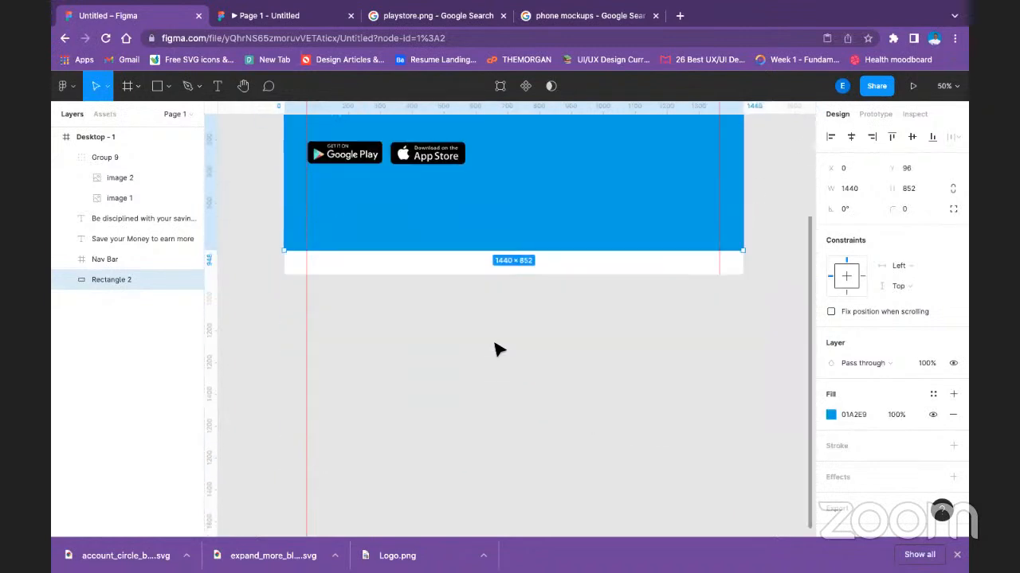
right_click(500, 314)
left_click(533, 326)
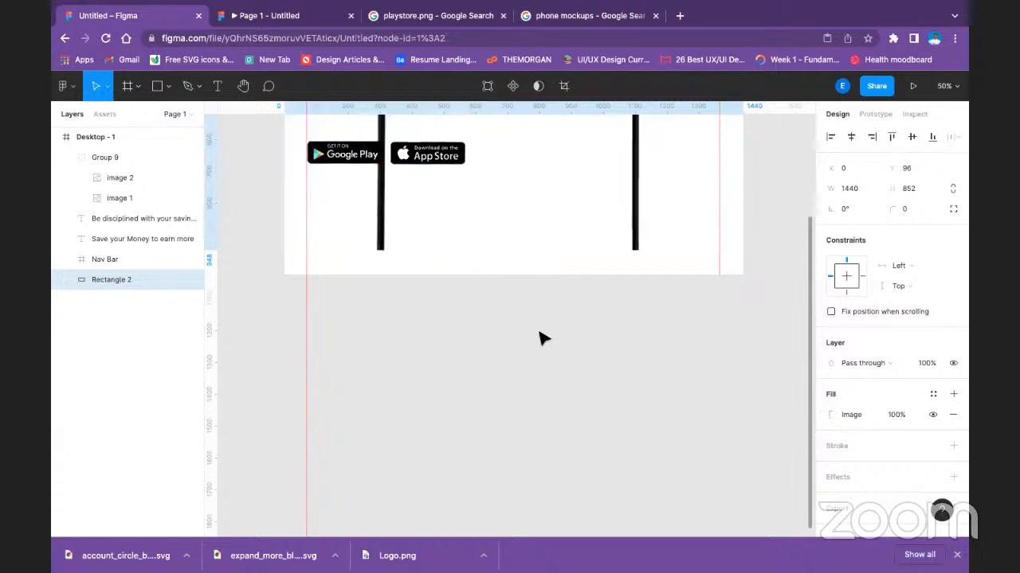
key("ctrl+z")
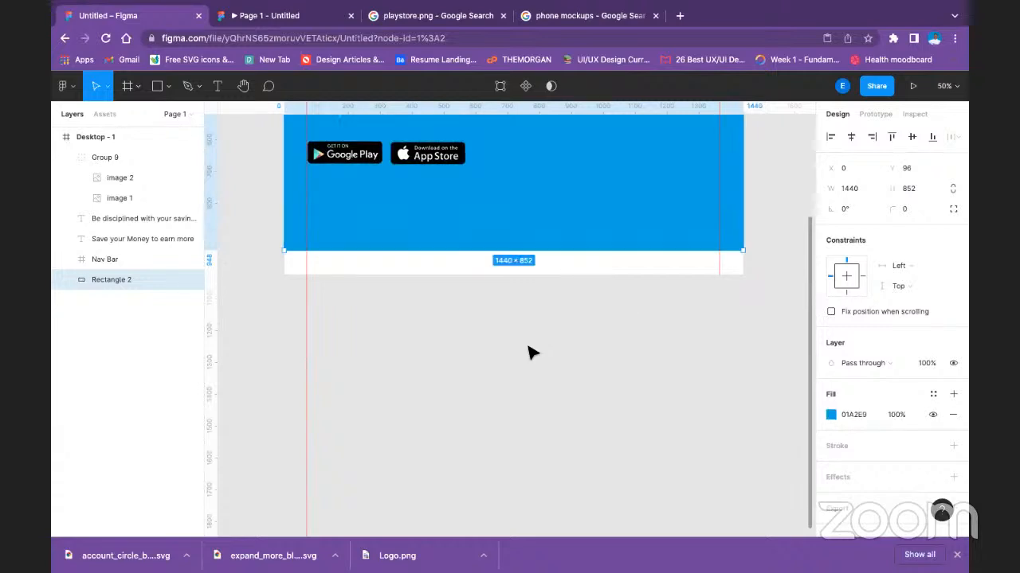
Deselect the hero rectangle, paste the phone mockup as a separate image on the canvas, and move it to X -320, Y 238.
scroll(530, 352, "up", 5)
left_click(338, 172)
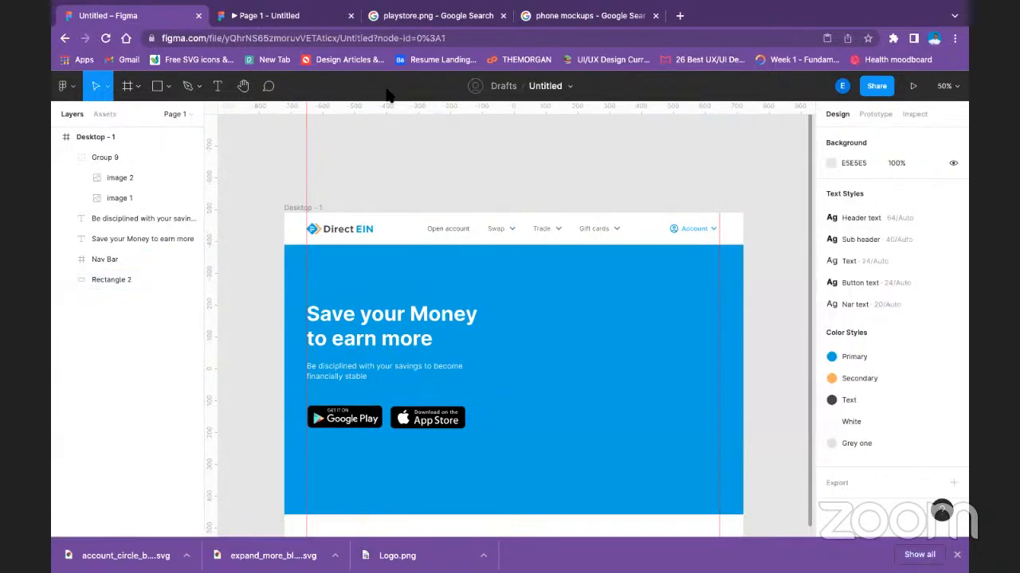
scroll(346, 462, "down", 5)
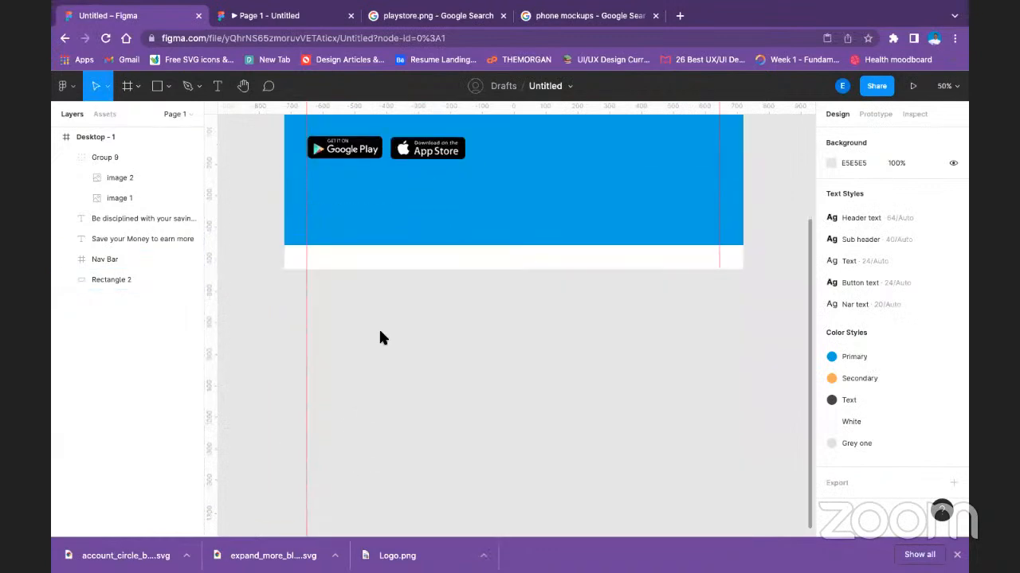
right_click(382, 457)
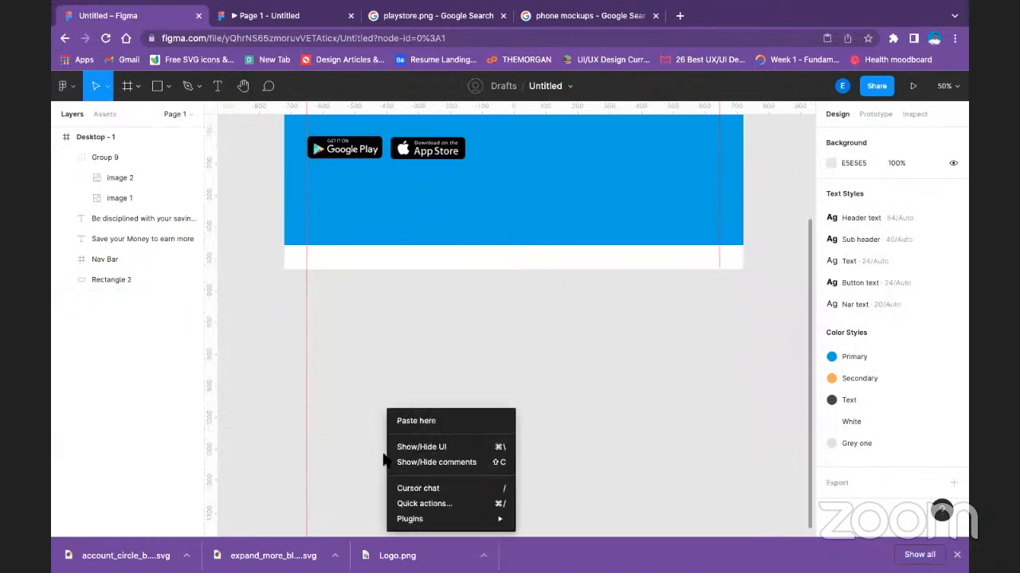
left_click(623, 404)
key("ctrl+v")
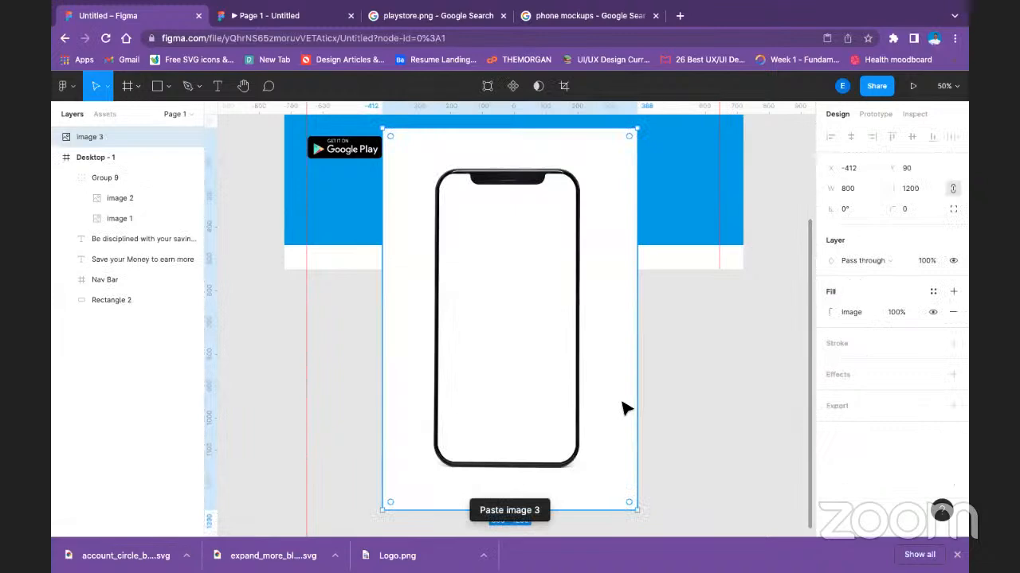
left_click_drag(555, 331, 574, 369)
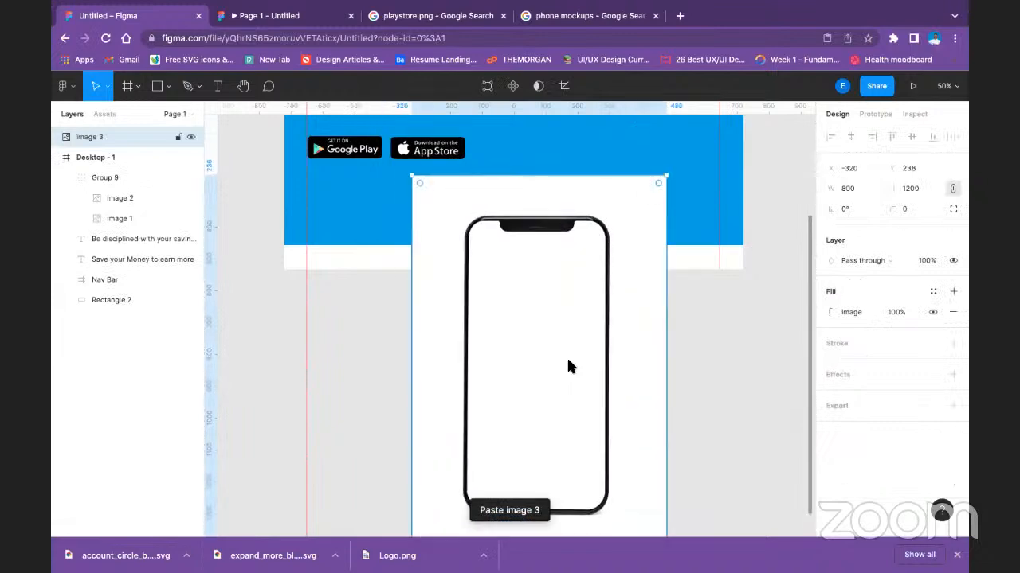
Remove the white background from the pasted phone mockup image with the Remove BG plugin.
right_click(568, 361)
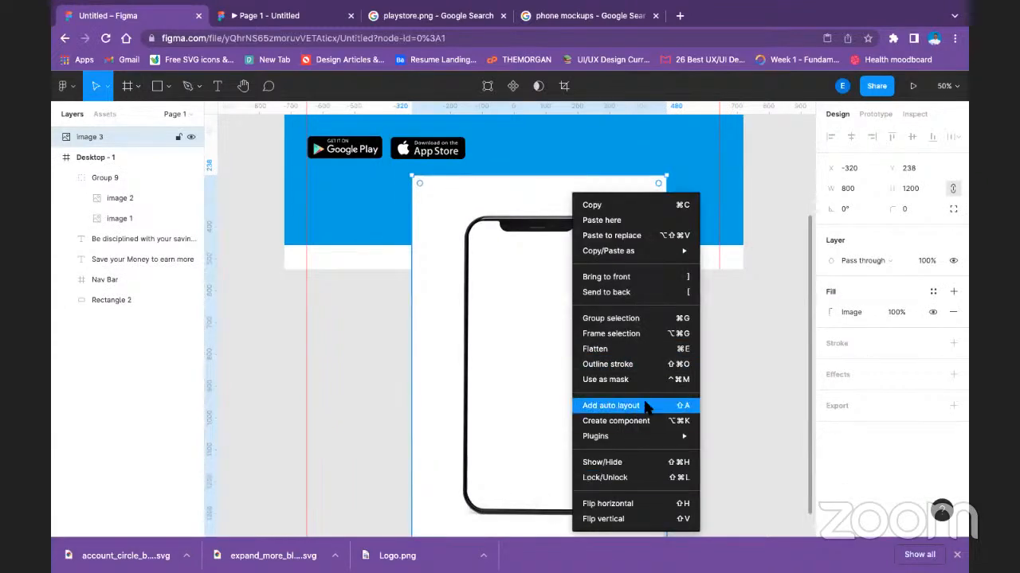
mouse_move(681, 436)
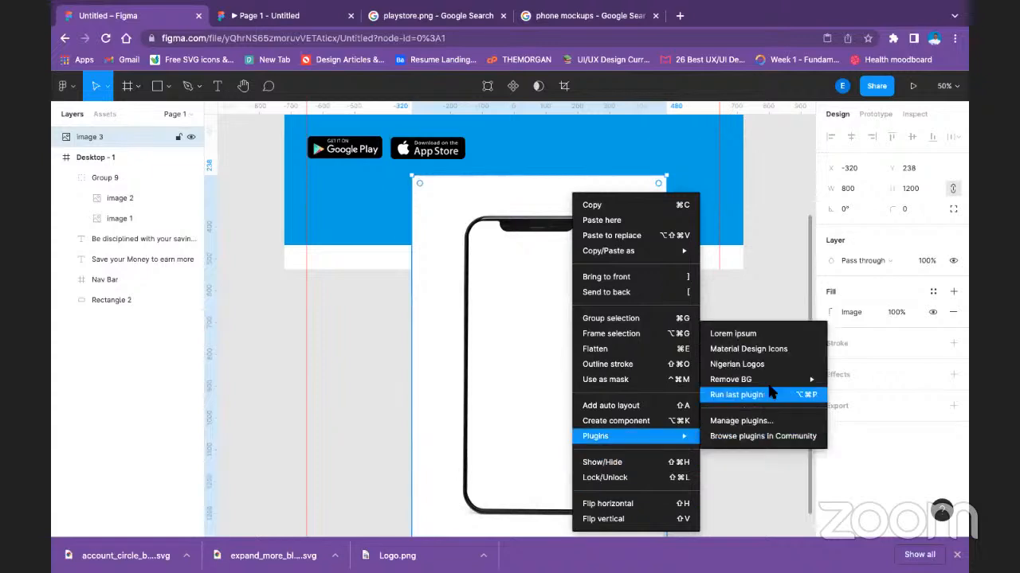
mouse_move(756, 379)
left_click(852, 380)
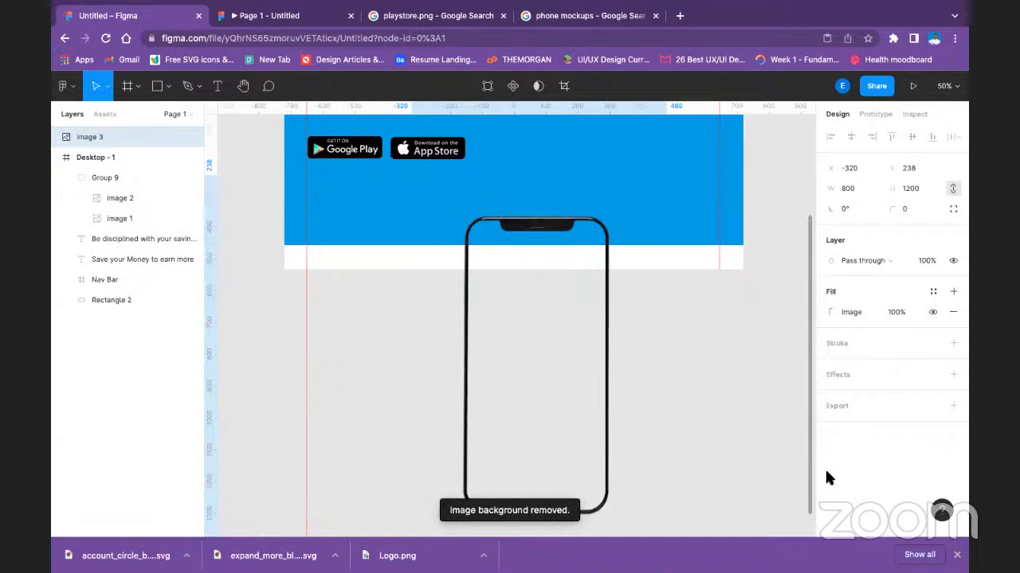
Move the phone mockup to X -270, Y 472 and crop its empty top and left margins, giving a size of 646 × 1090.
left_click_drag(562, 285, 578, 360)
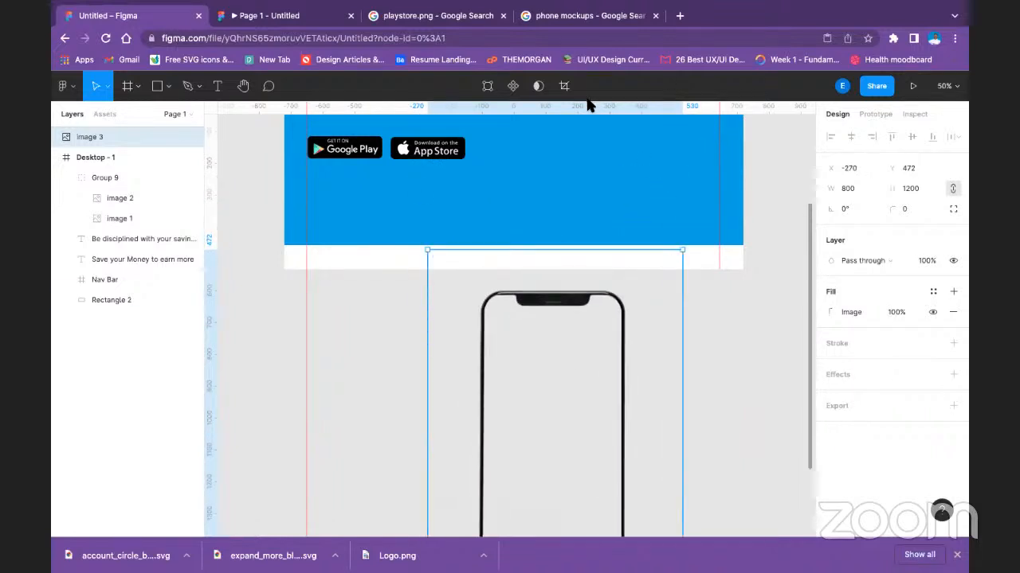
left_click(564, 86)
left_click_drag(555, 254, 555, 294)
left_click_drag(428, 460, 478, 461)
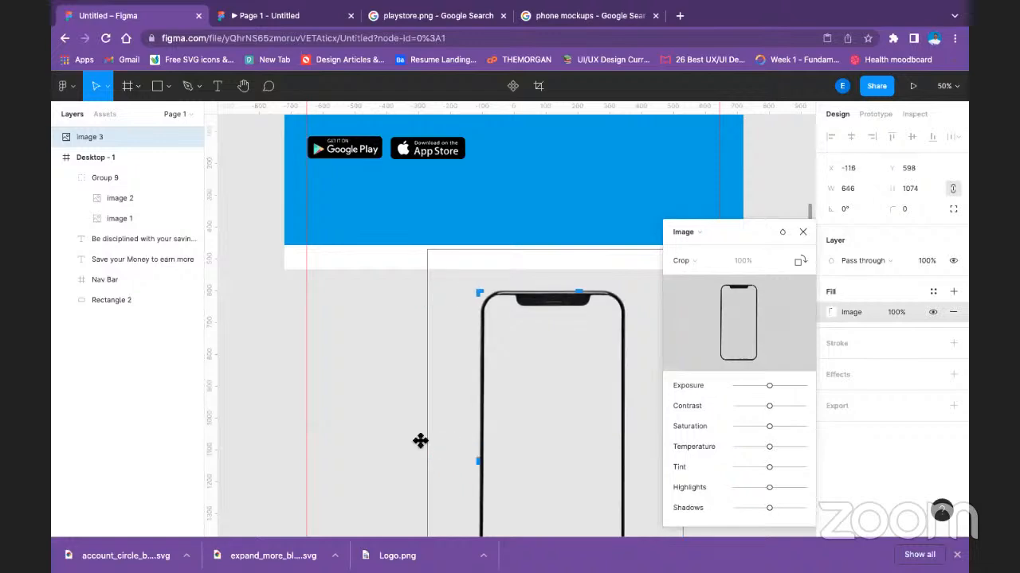
scroll(514, 266, "down", 1)
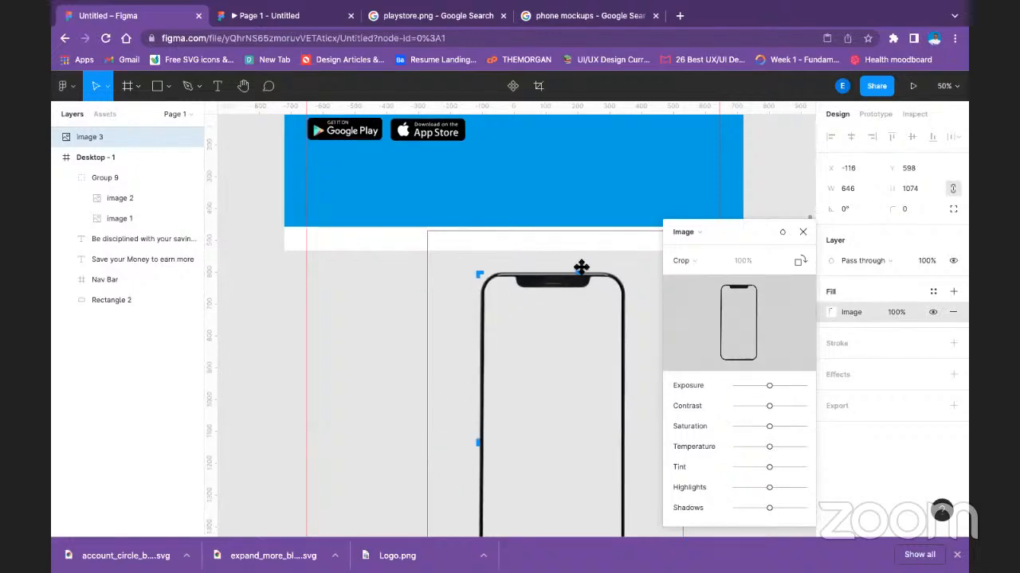
left_click_drag(584, 270, 584, 265)
left_click(802, 233)
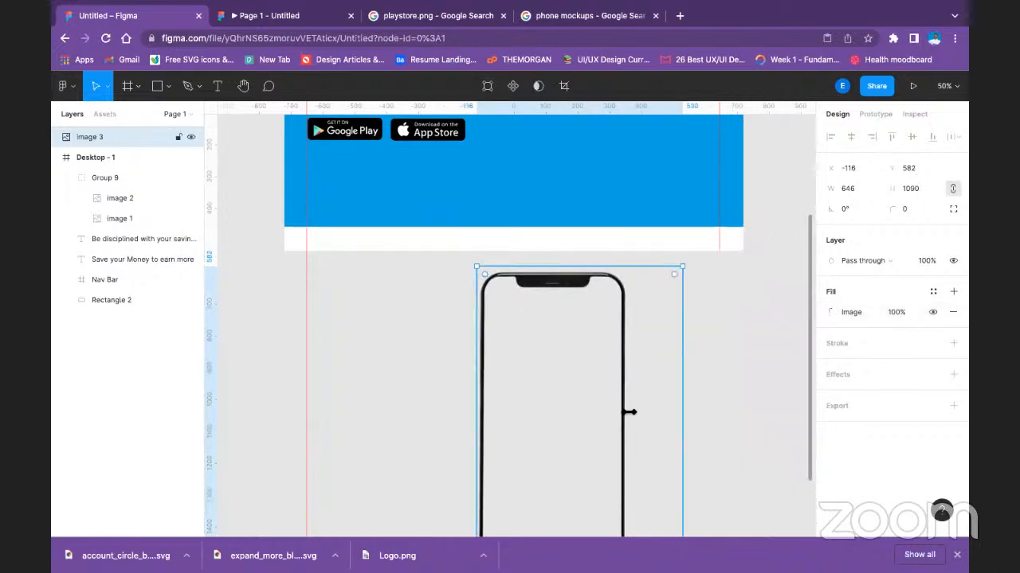
Try to shift and narrow the phone image inside its crop area, and undo the changes.
double_click(587, 398)
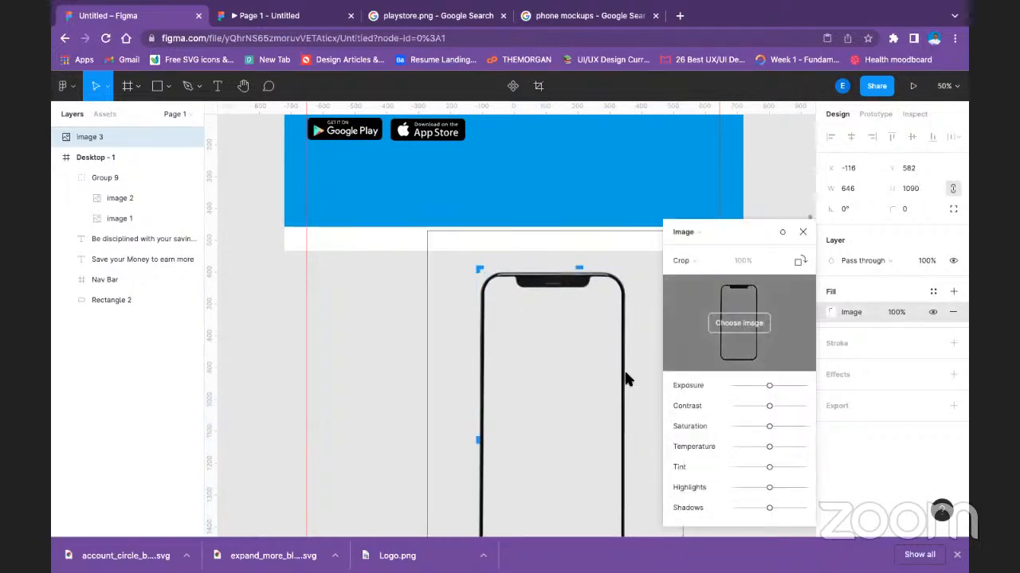
left_click_drag(552, 373, 477, 359)
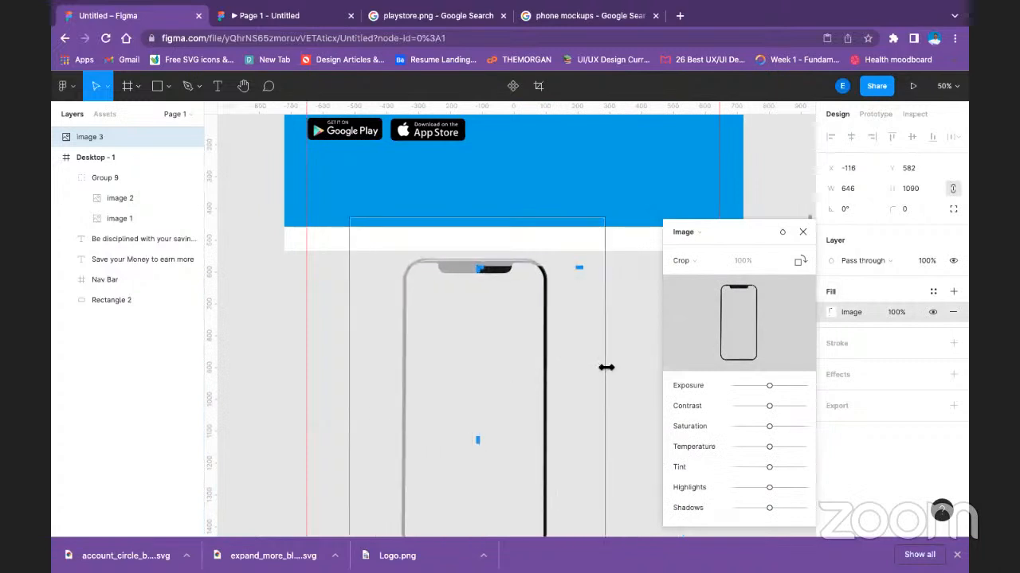
left_click_drag(599, 368, 584, 369)
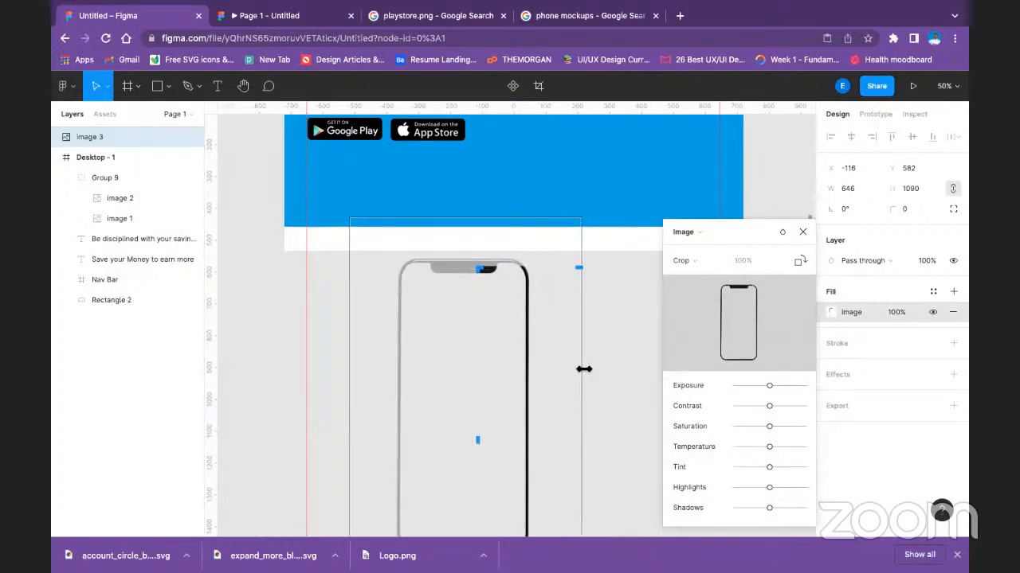
key("ctrl+z")
key("Escape")
left_click_drag(505, 360, 571, 360)
key("ctrl+z")
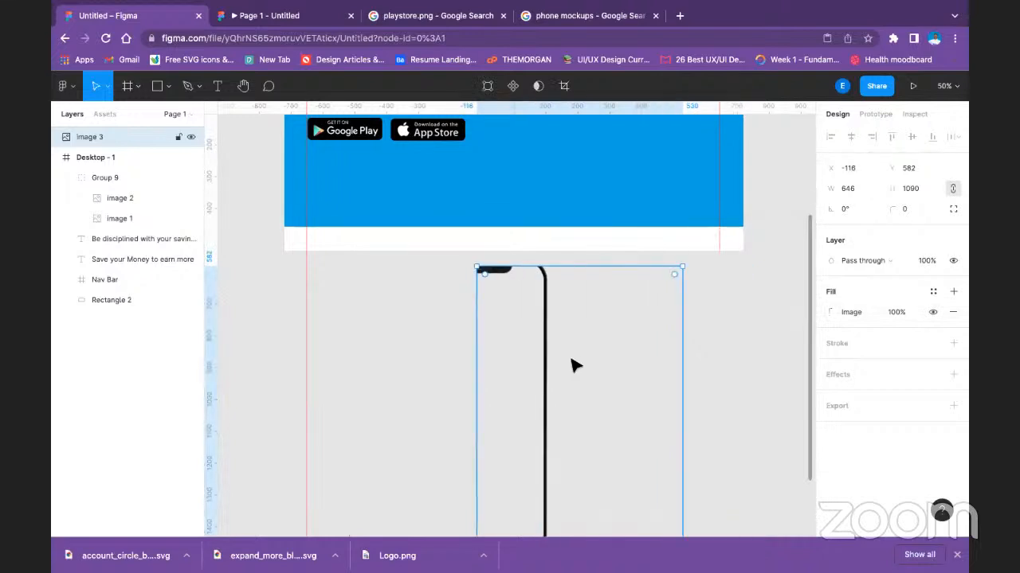
double_click(570, 365)
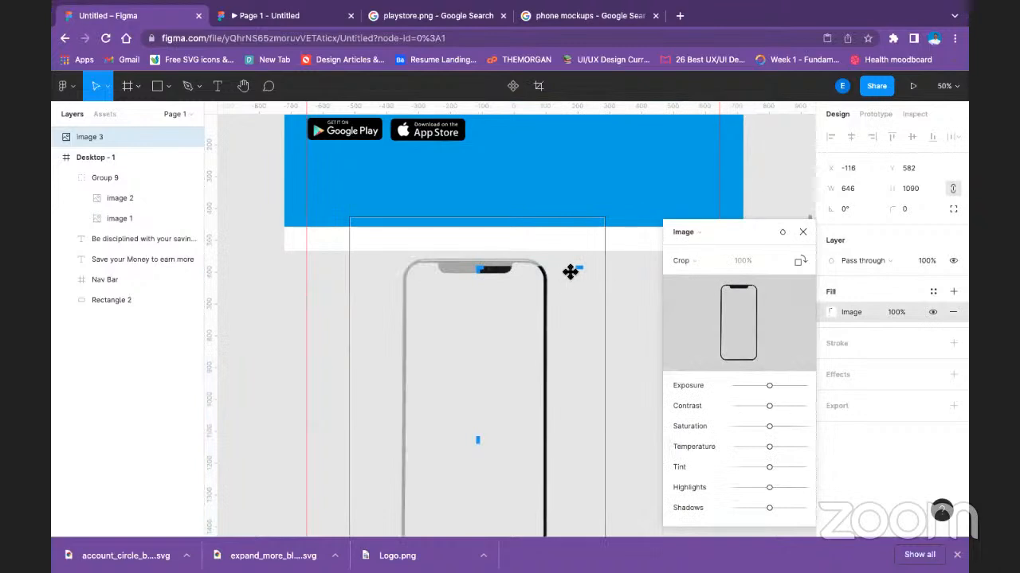
key("ctrl+z")
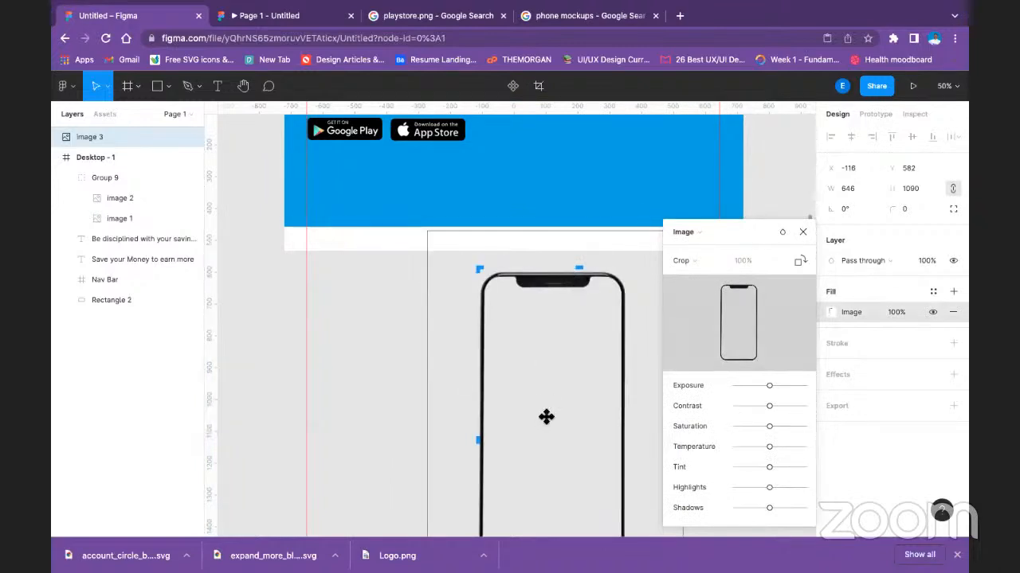
Crop the empty right and bottom margins of the phone mockup to a size of 474 × 964 and deselect it.
left_click_drag(751, 226, 955, 356)
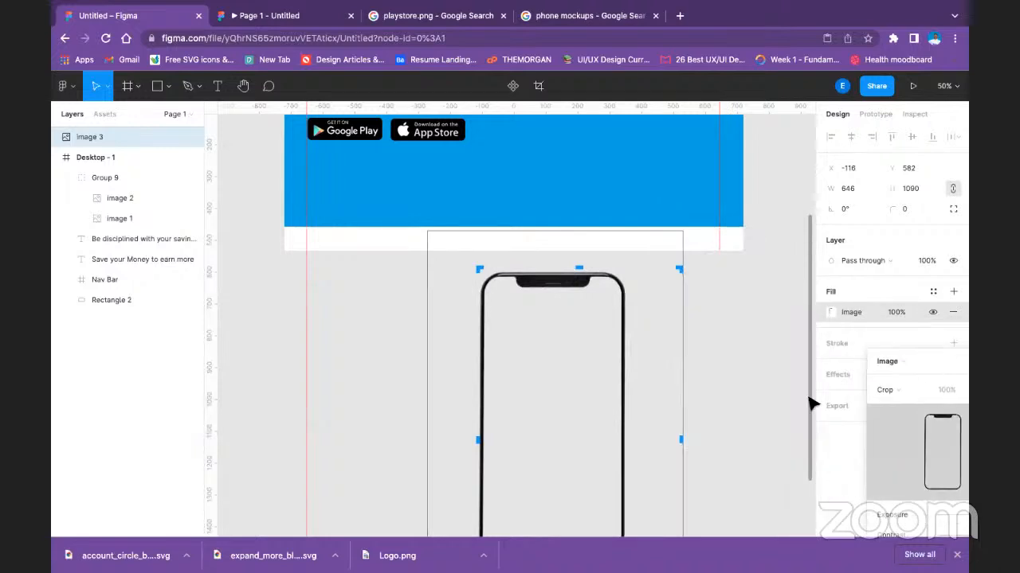
left_click_drag(683, 439, 630, 440)
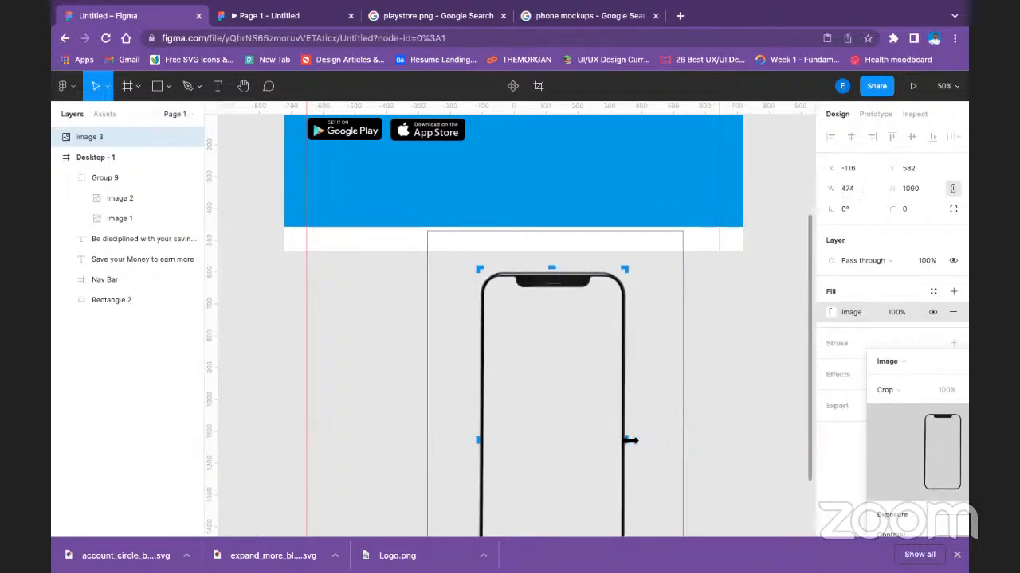
scroll(599, 440, "down", 3)
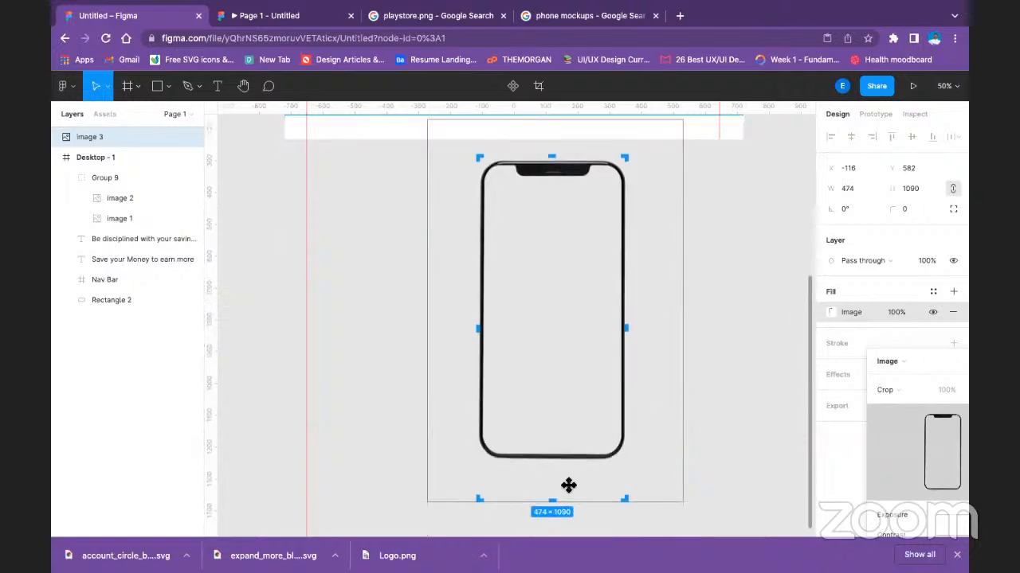
left_click_drag(553, 495, 552, 462)
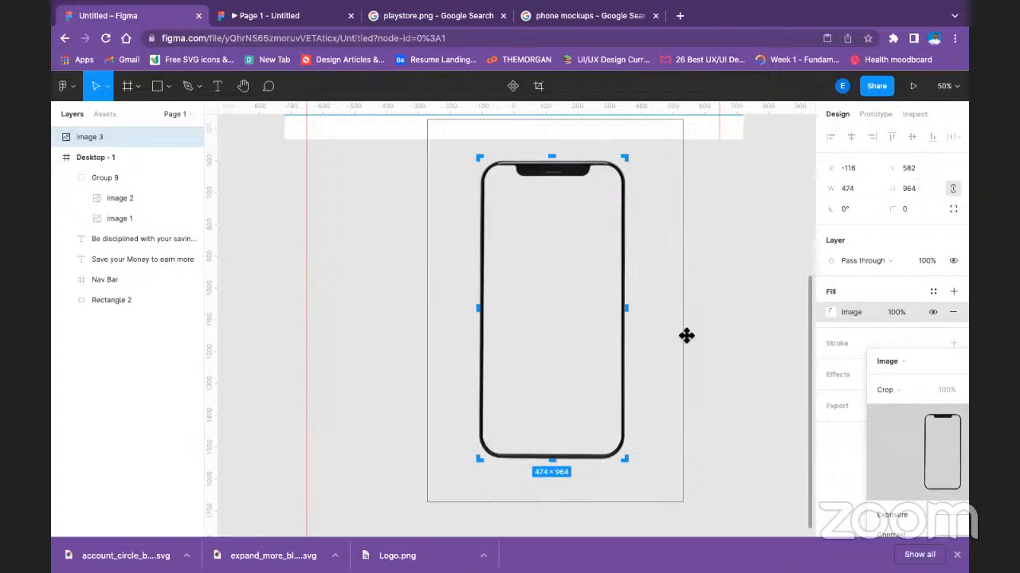
key("Return")
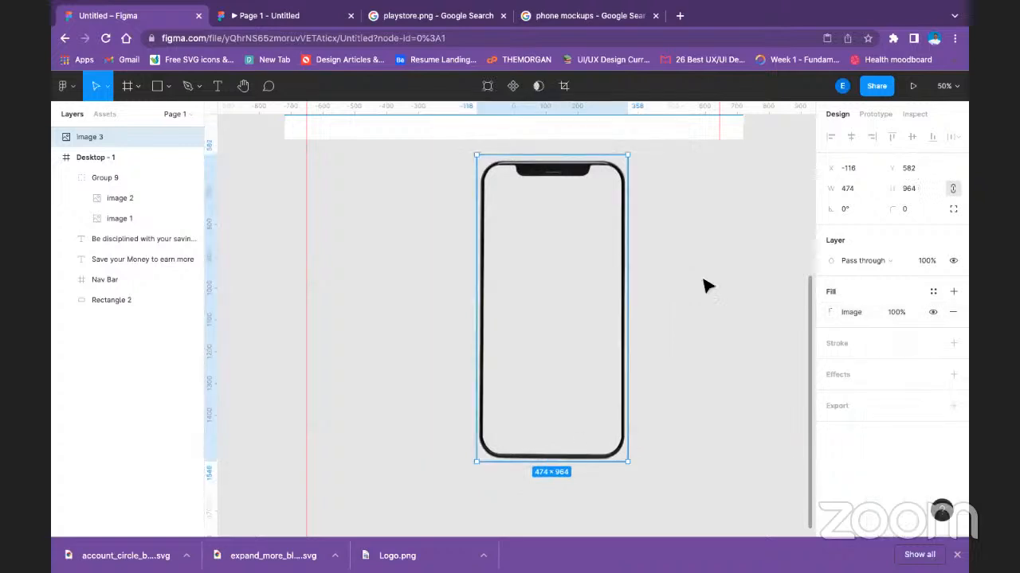
left_click(707, 285)
Move the cropped phone mockup into the Desktop - 1 frame beside the hero text, at X 720, Y 286.
scroll(704, 291, "up", 5)
left_click_drag(567, 431, 573, 209)
scroll(573, 210, "up", 1)
scroll(573, 210, "up", 3)
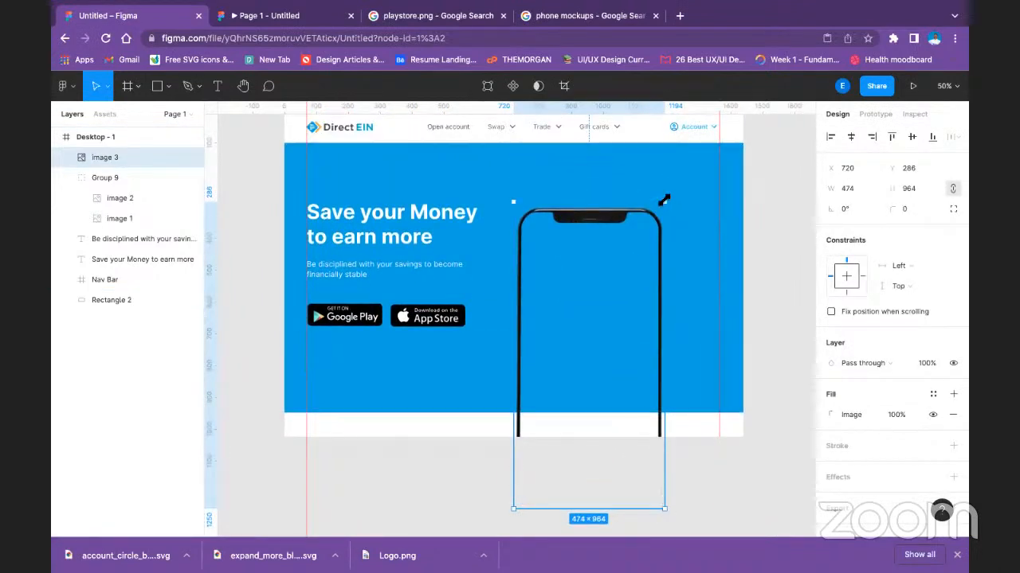
Scale the phone mockup proportionally to 575 × 1346 and position it at X 754, Y 172 in the hero section.
left_click_drag(664, 200, 629, 258)
left_click_drag(619, 300, 635, 212)
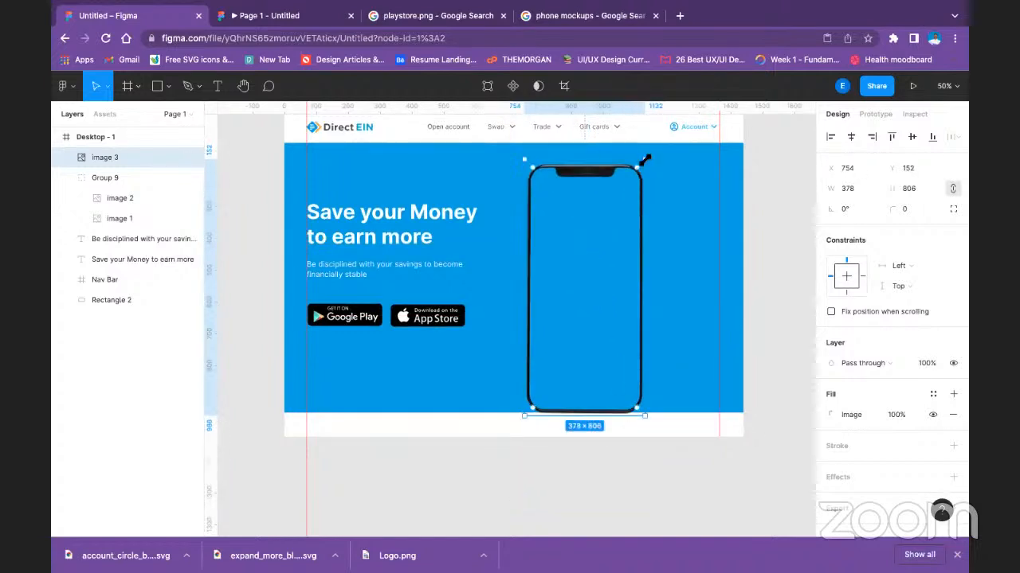
left_click_drag(646, 161, 622, 191)
left_click_drag(584, 252, 582, 232)
left_click_drag(622, 389, 707, 454)
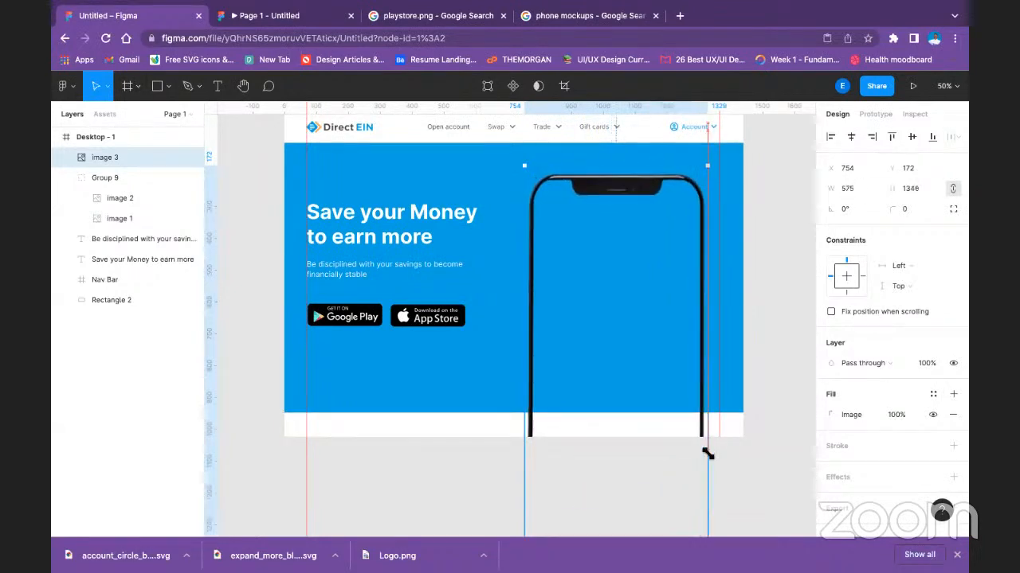
left_click(787, 288)
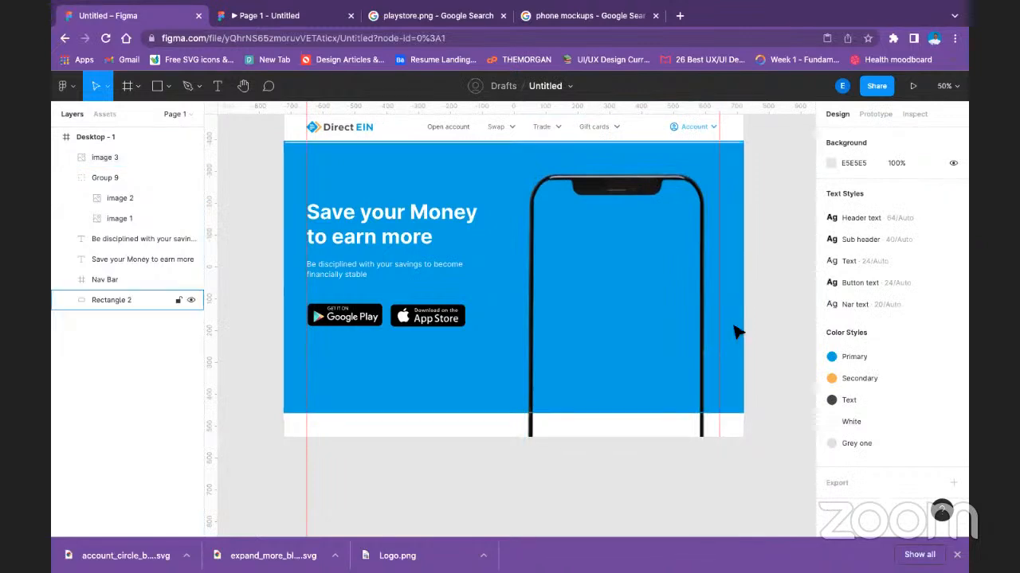
Crop the lower part of the phone mockup to a height of 776 so it ends at the hero rectangle's lower edge.
double_click(629, 403)
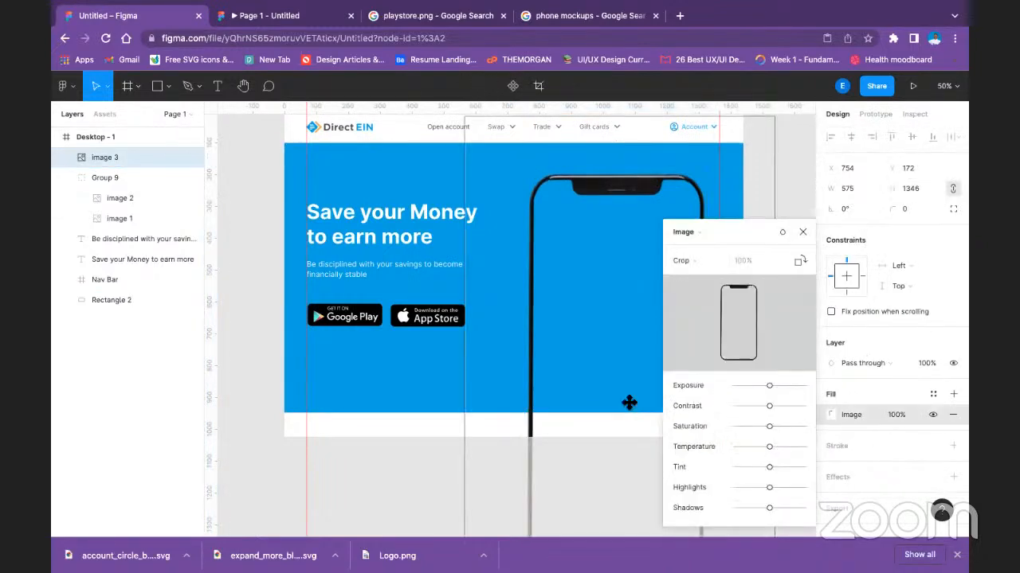
scroll(629, 403, "down", 3)
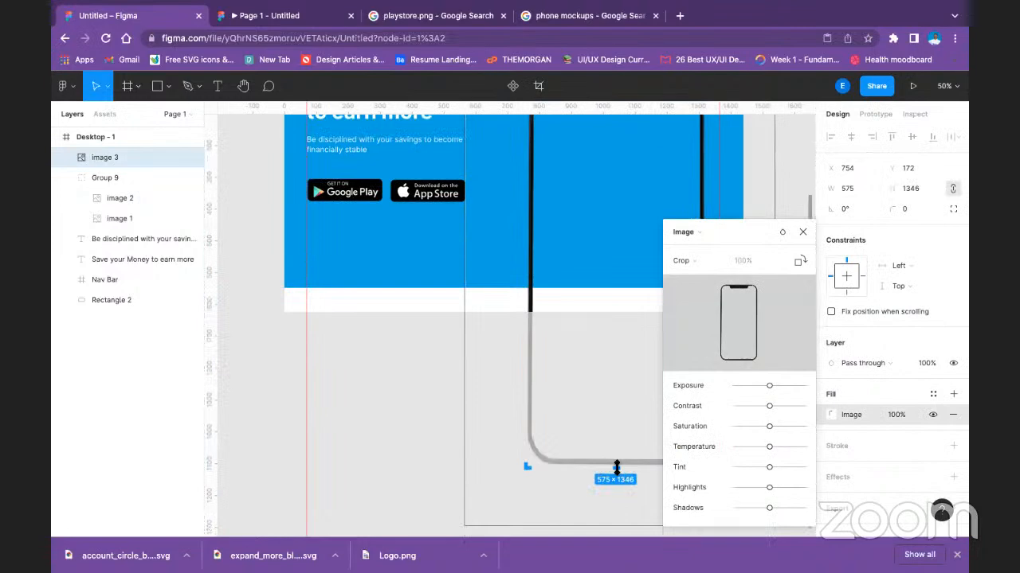
left_click_drag(616, 463, 603, 288)
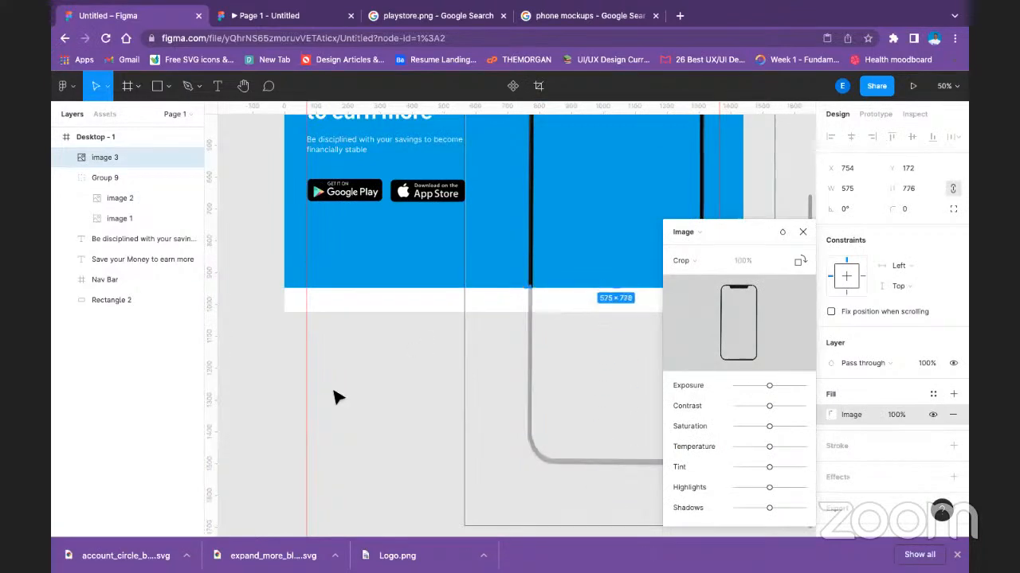
key("Escape")
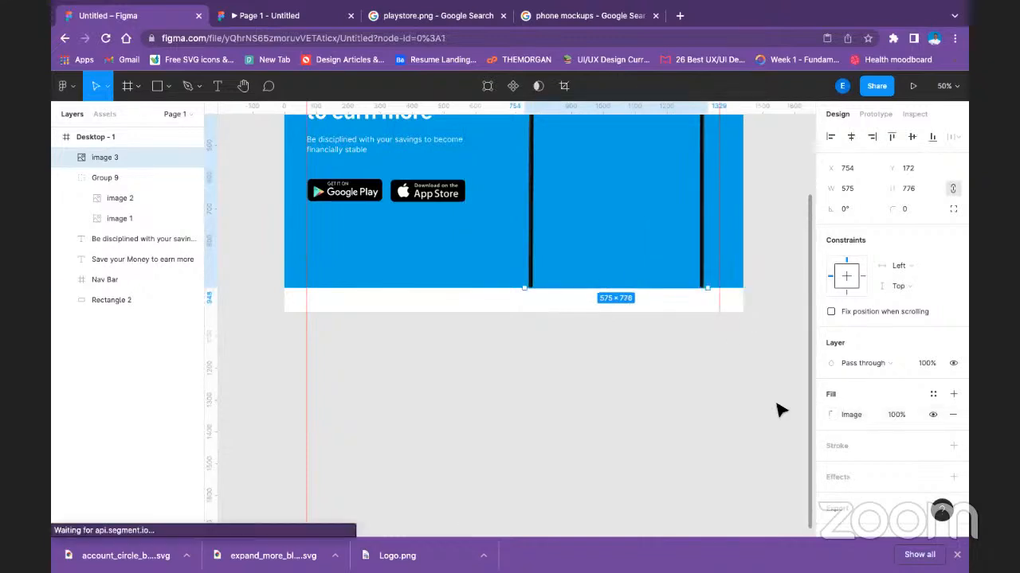
left_click(723, 406)
scroll(681, 351, "up", 5)
scroll(673, 344, "down", 2)
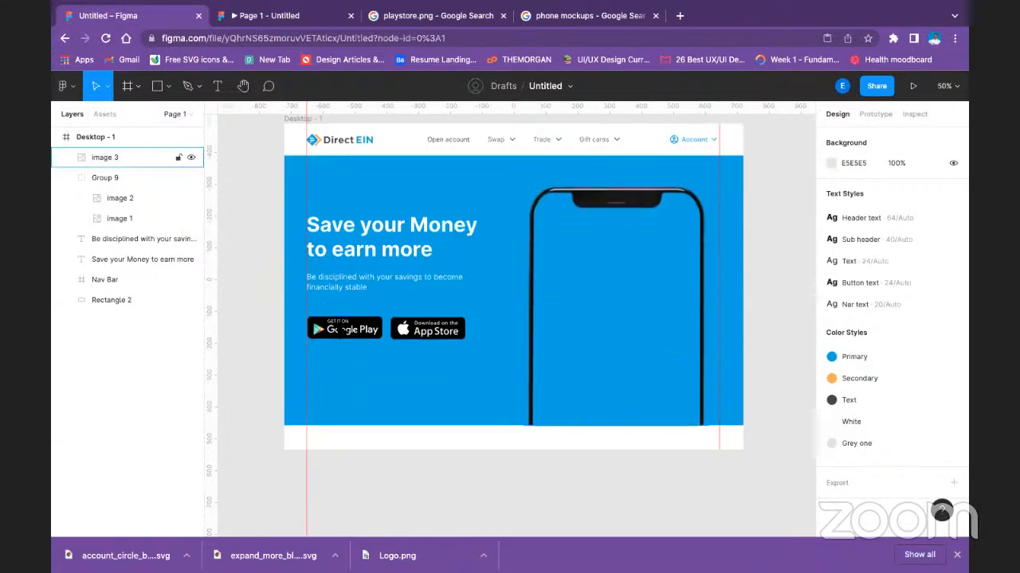
Change the hero rectangle's fill to the local white colour FFFFFF.
left_click(337, 192)
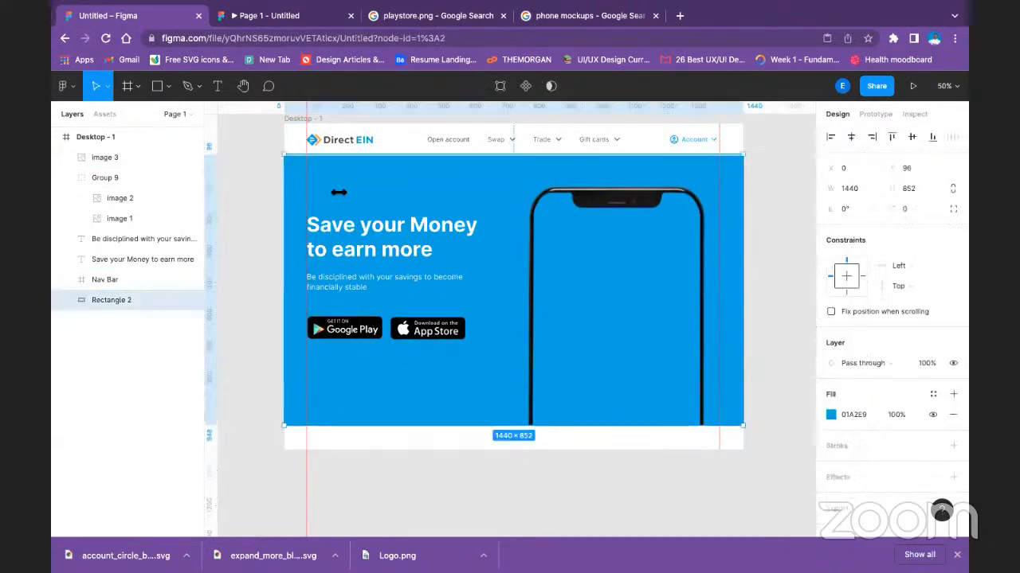
left_click(831, 414)
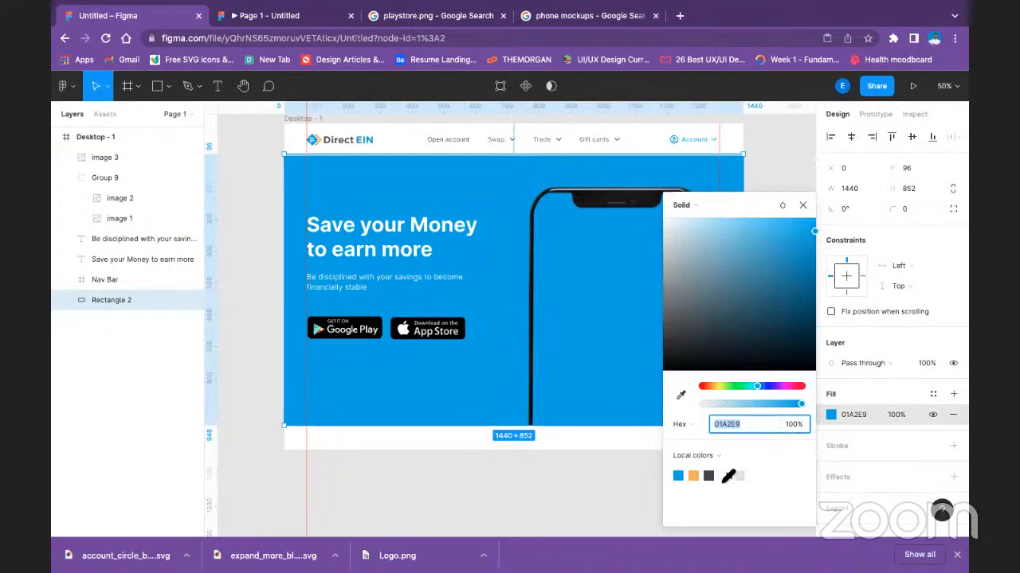
left_click(724, 476)
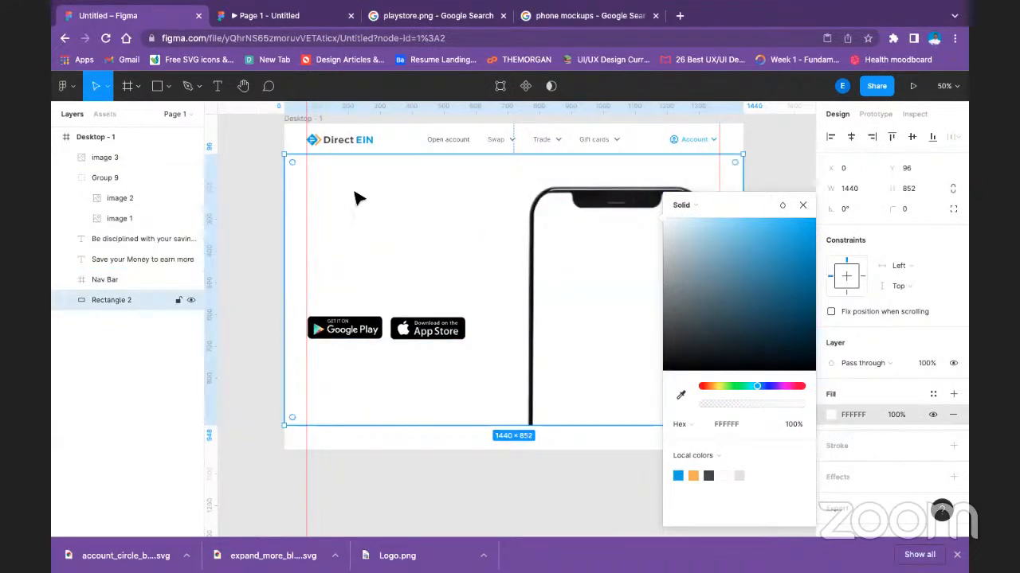
Fill the headline and the savings subtext together with the primary blue 01A2E9.
left_click(346, 253)
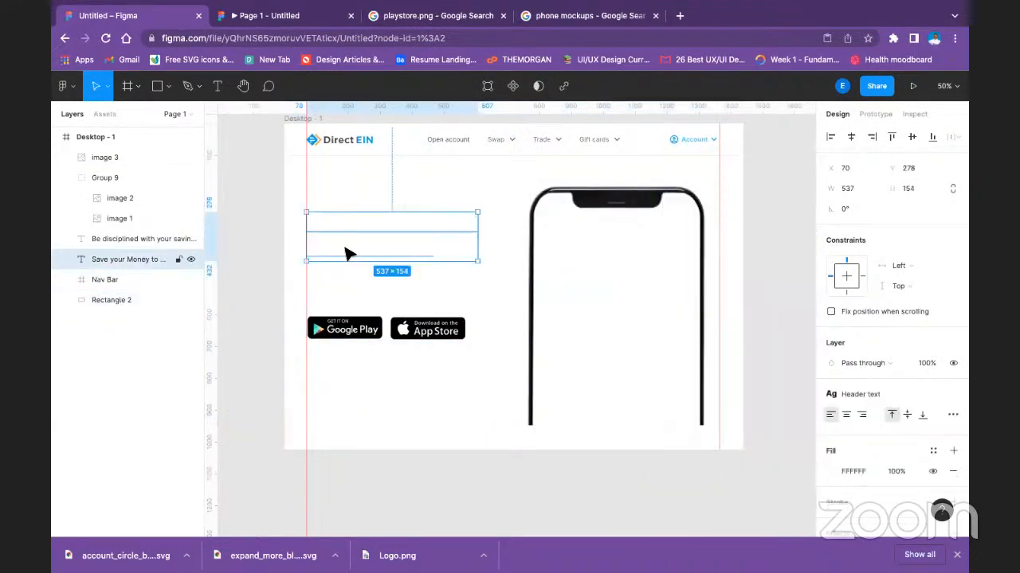
left_click(120, 238, "shift")
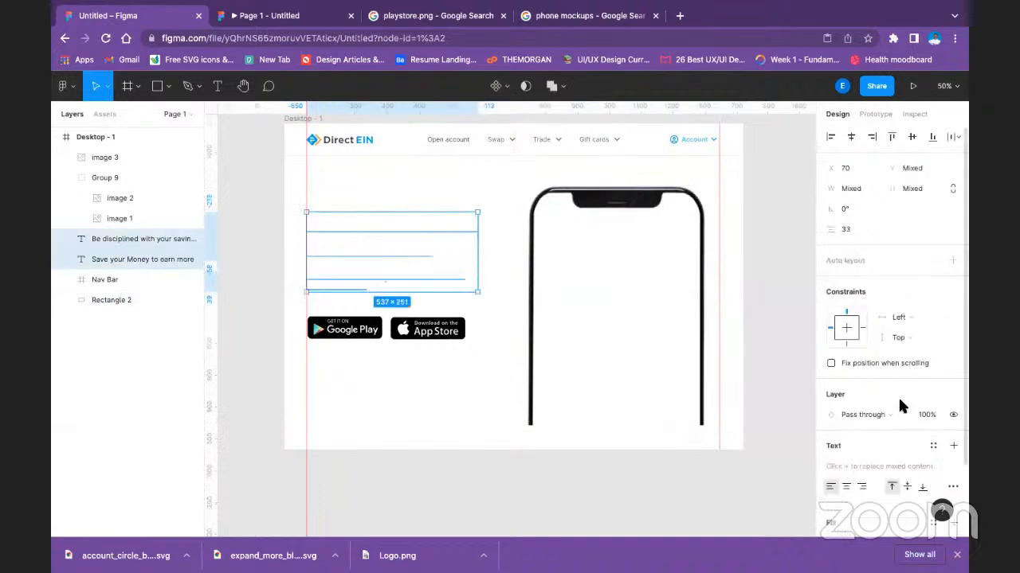
scroll(837, 452, "down", 3)
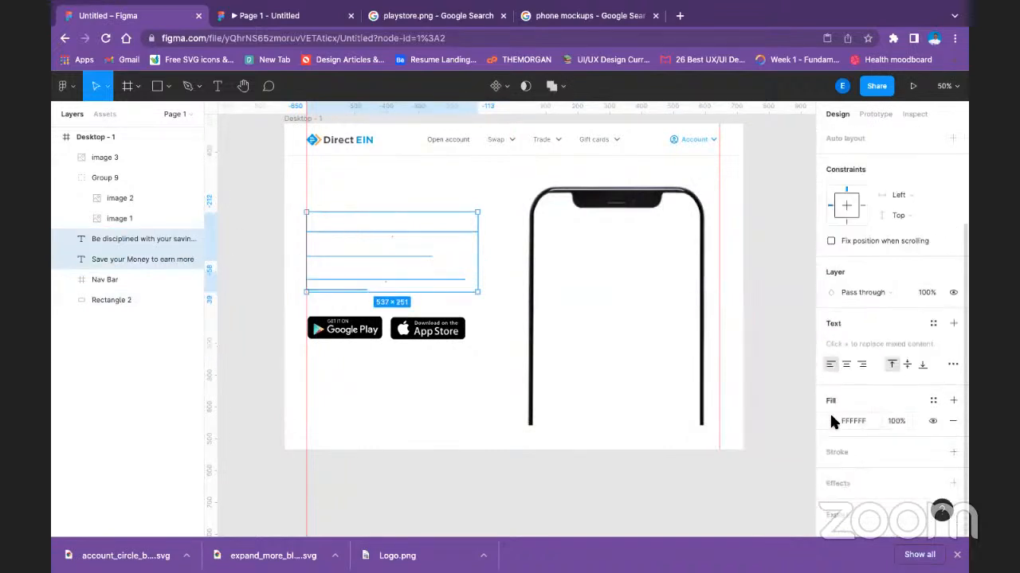
left_click(832, 419)
left_click(679, 476)
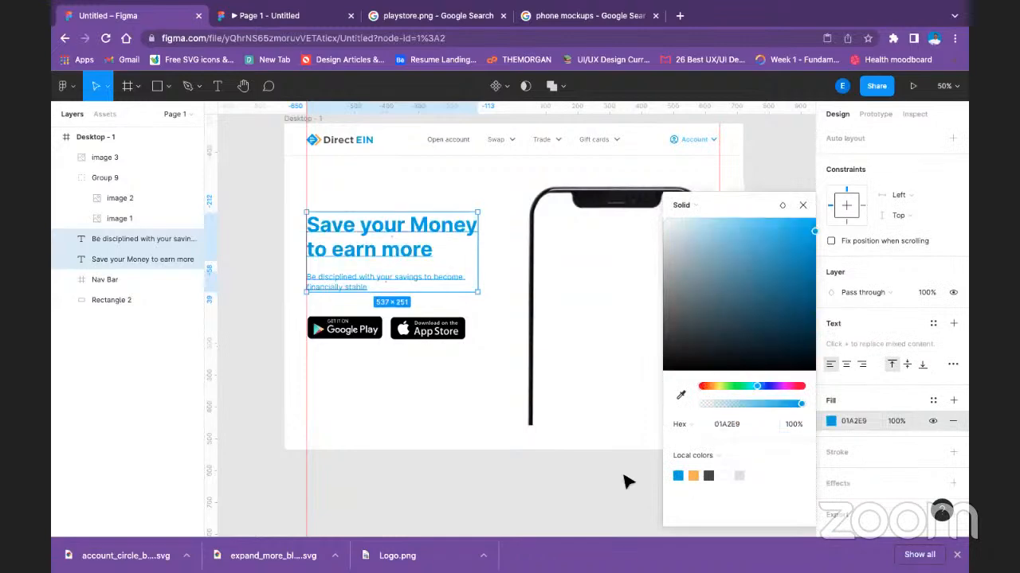
left_click(625, 481)
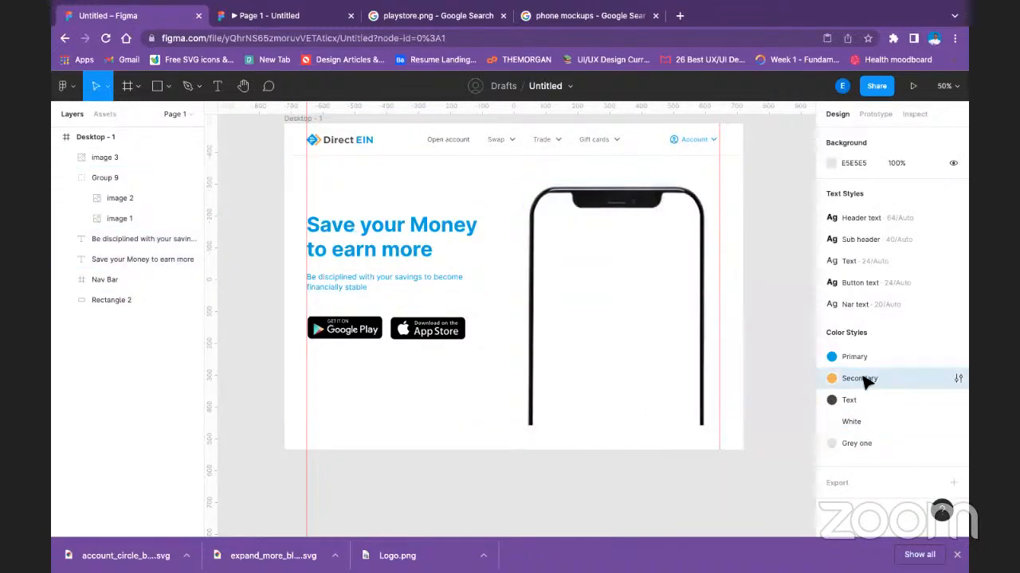
Try the secondary orange F6AE44 on the headline and savings subtext together, and return both to primary blue 01A2E9.
left_click(428, 231)
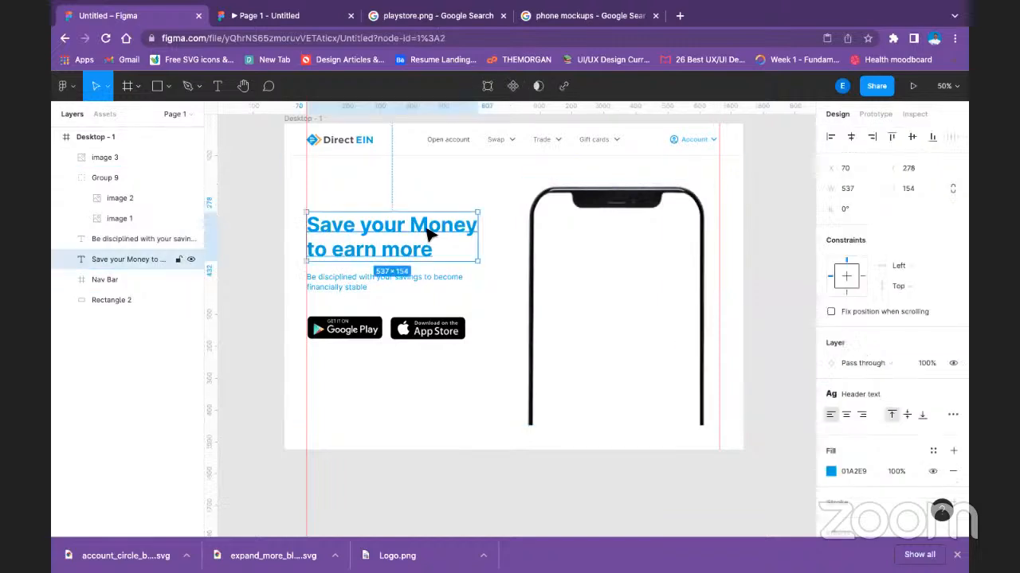
left_click(410, 280, "shift")
scroll(904, 432, "down", 3)
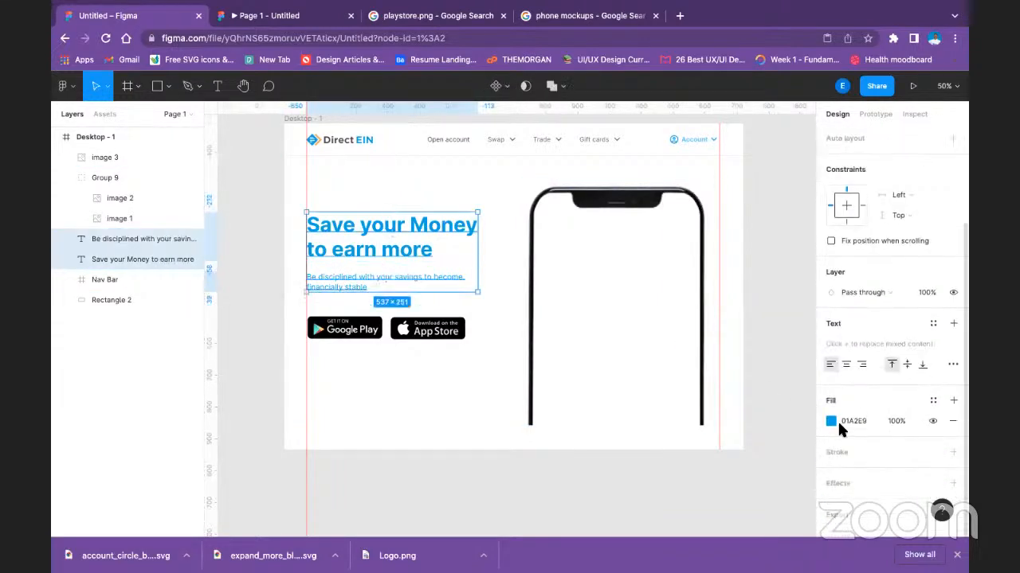
left_click(832, 420)
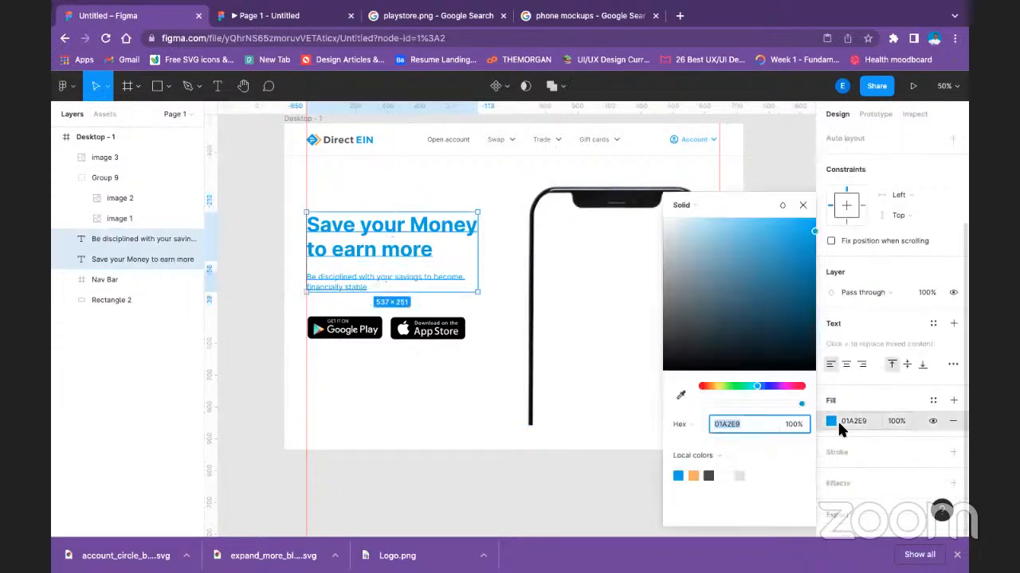
left_click(694, 475)
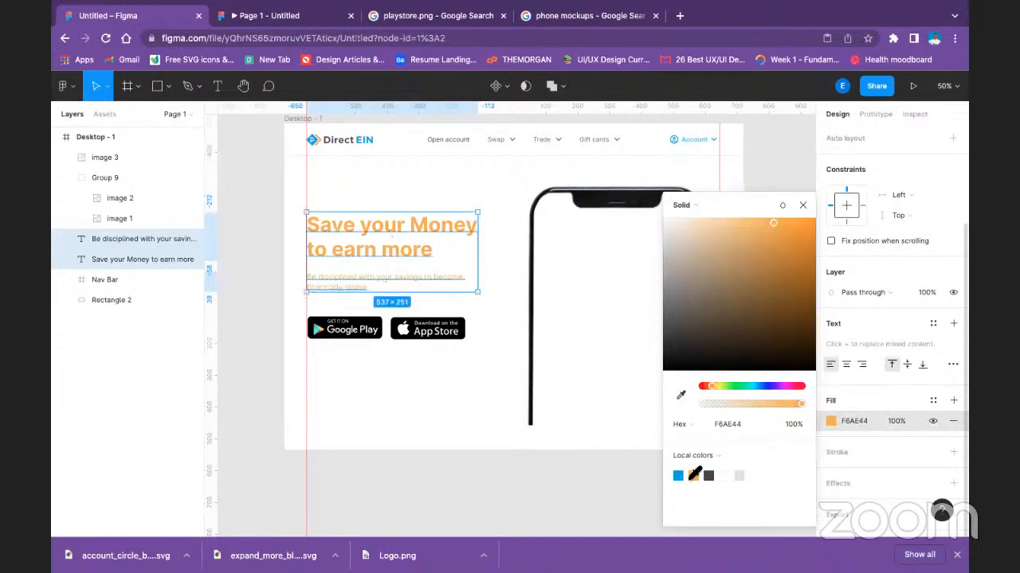
left_click(678, 476)
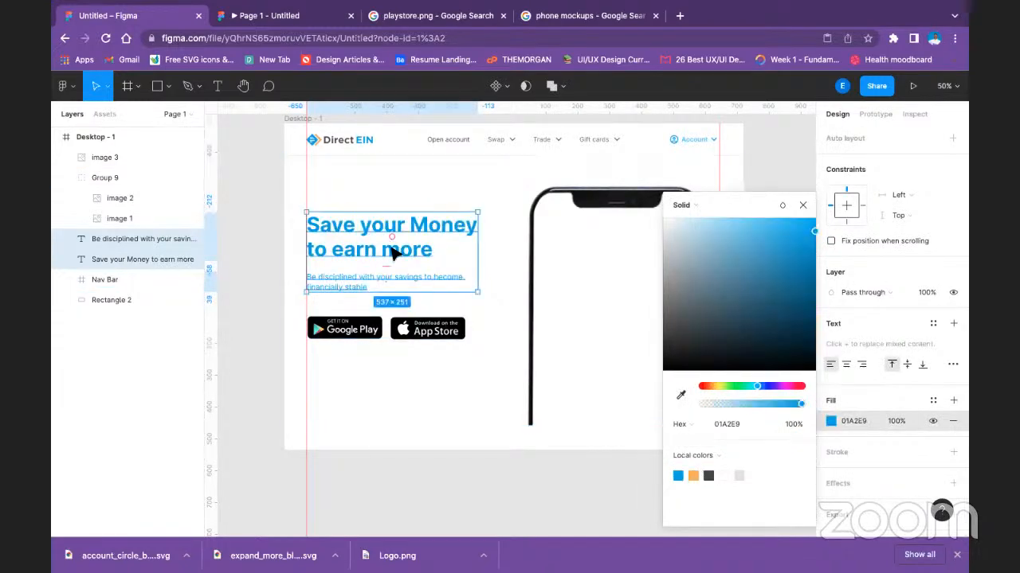
left_click(462, 348)
Fill only the savings subtext below the headline with the dark grey local text colour.
left_click(448, 277)
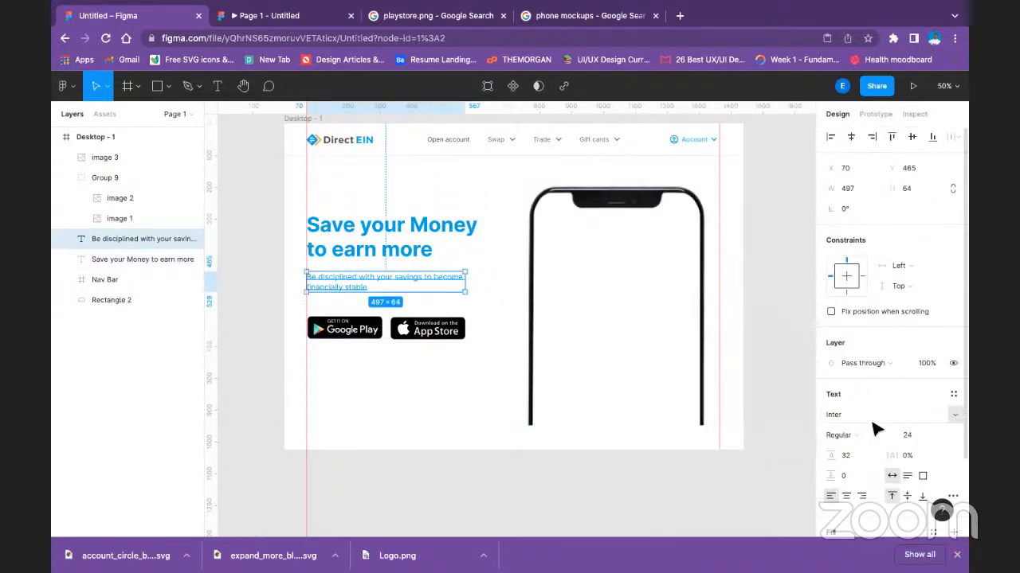
scroll(876, 406, "down", 3)
left_click(850, 424)
left_click(831, 422)
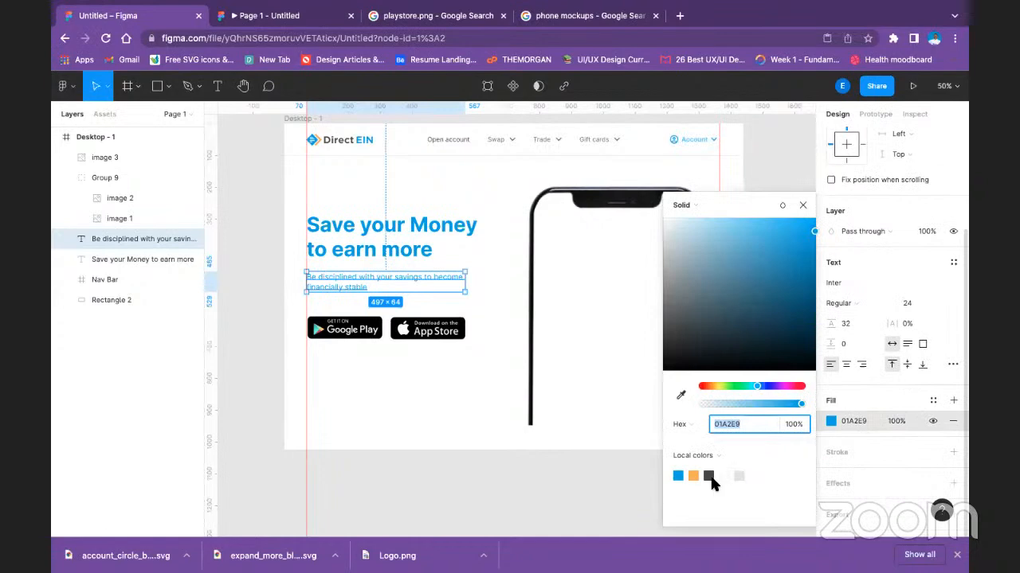
left_click(710, 477)
left_click(558, 476)
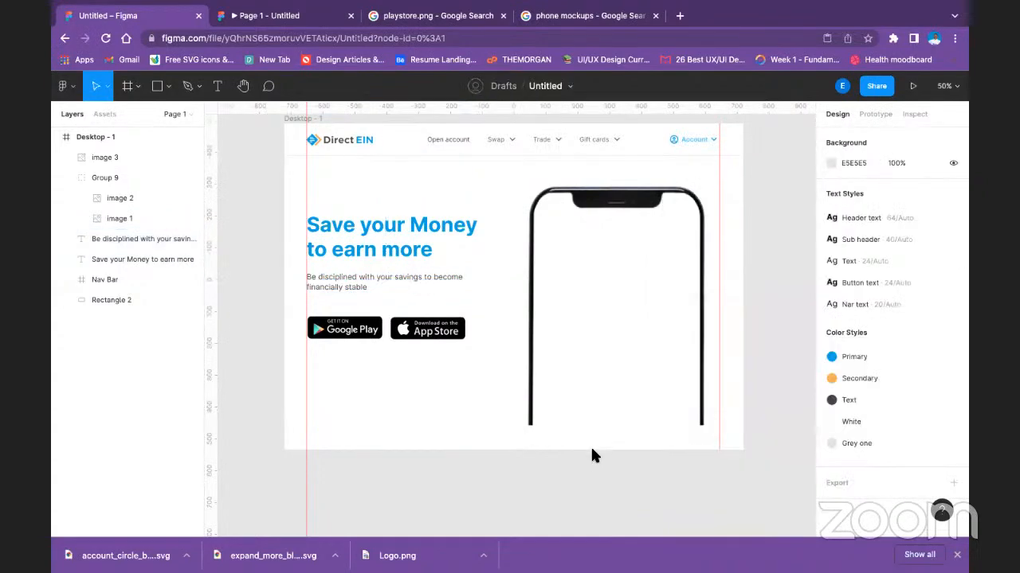
scroll(592, 454, "up", 3)
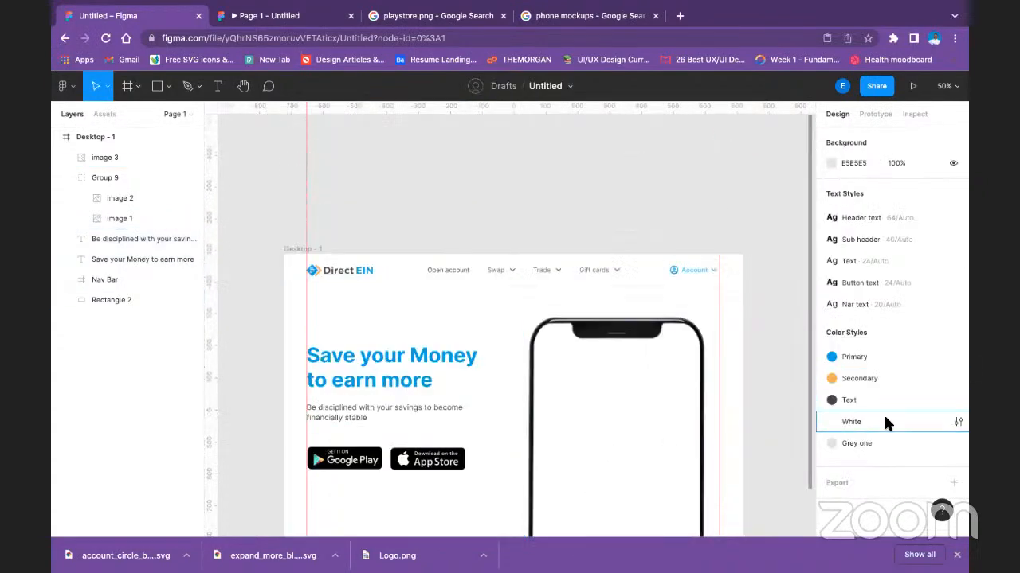
left_click(673, 391)
scroll(674, 391, "down", 3)
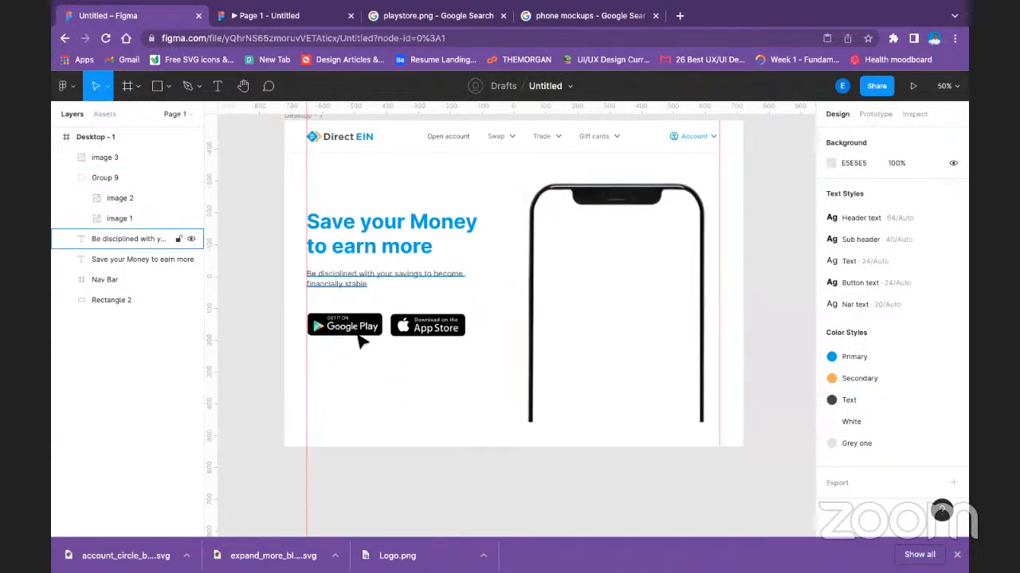
left_click(629, 296)
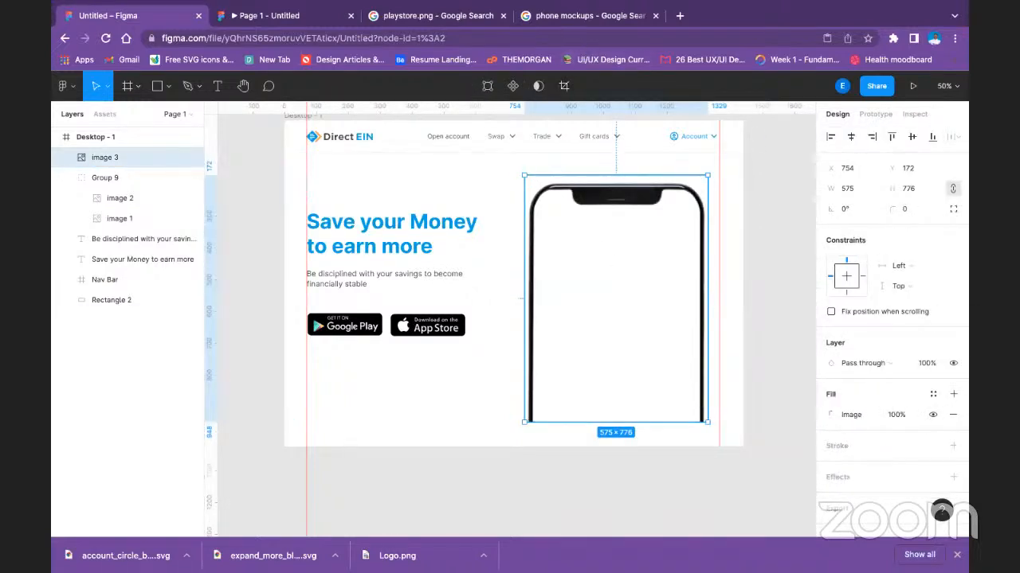
Switch to the Google Images page for phone mockups and search for "Fintech home screen" images instead.
mouse_move(585, 9)
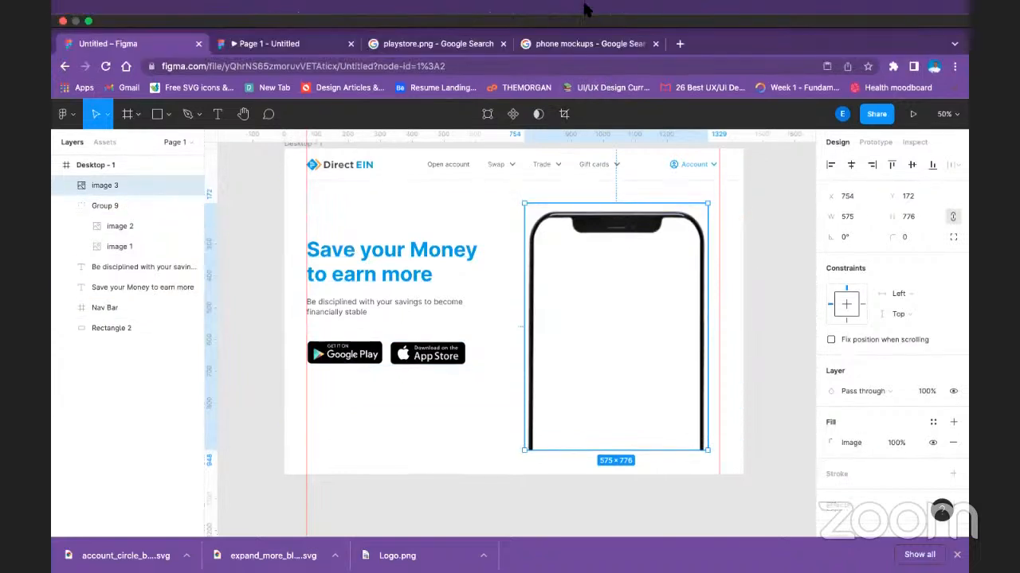
left_click(556, 48)
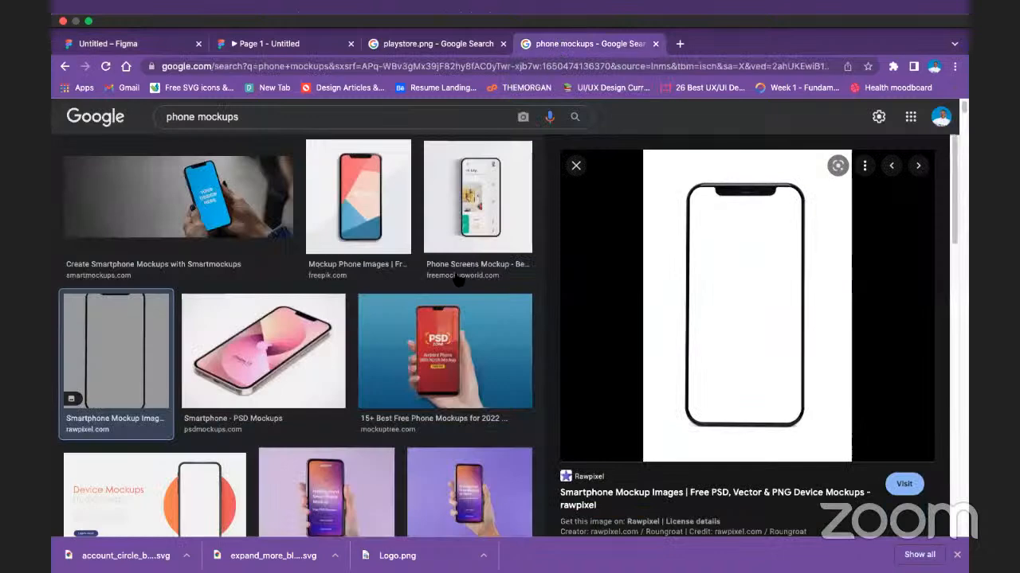
scroll(458, 280, "down", 3)
scroll(367, 94, "up", 4)
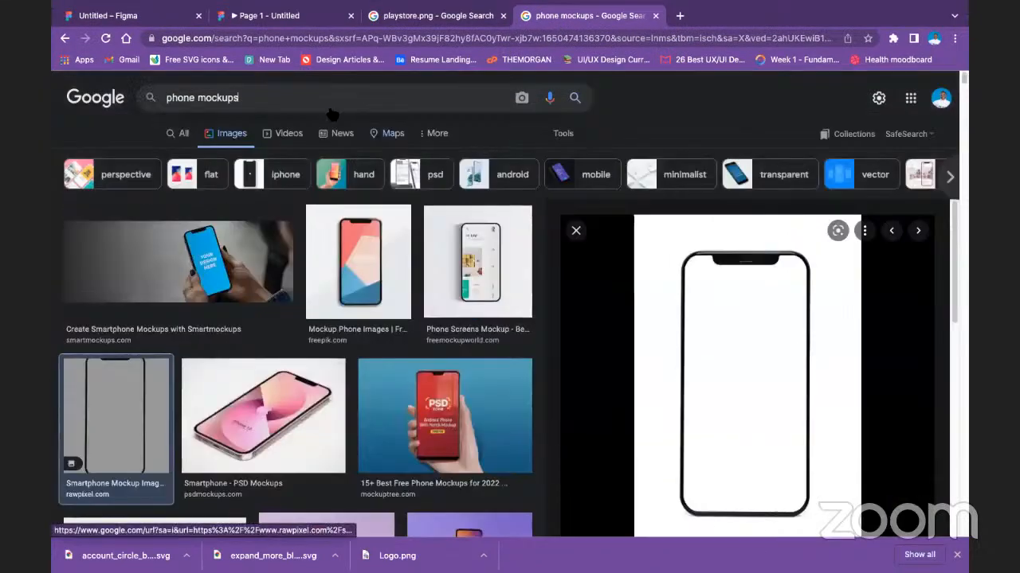
left_click(332, 111)
key("BackSpace")
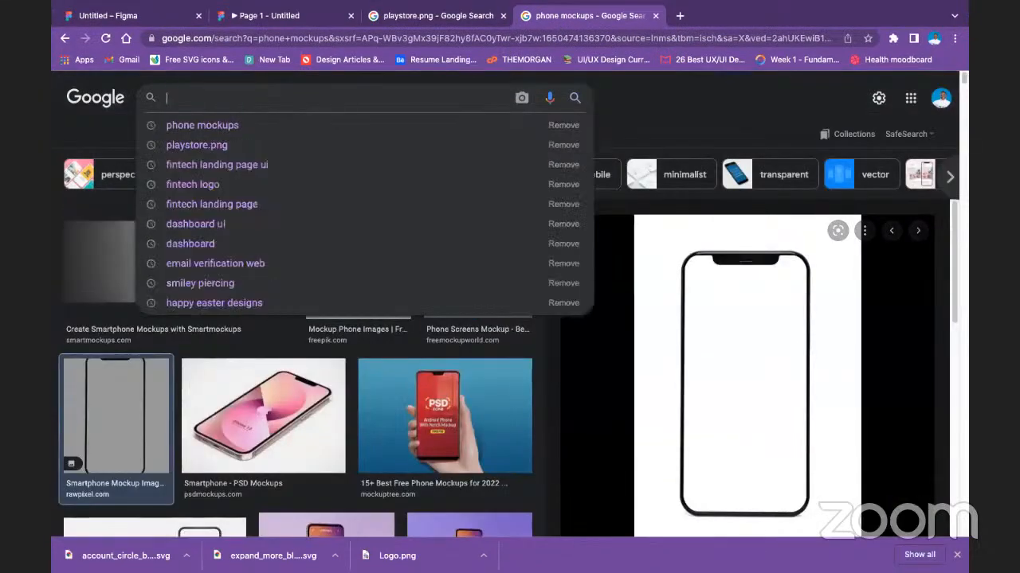
type("Fintech hom")
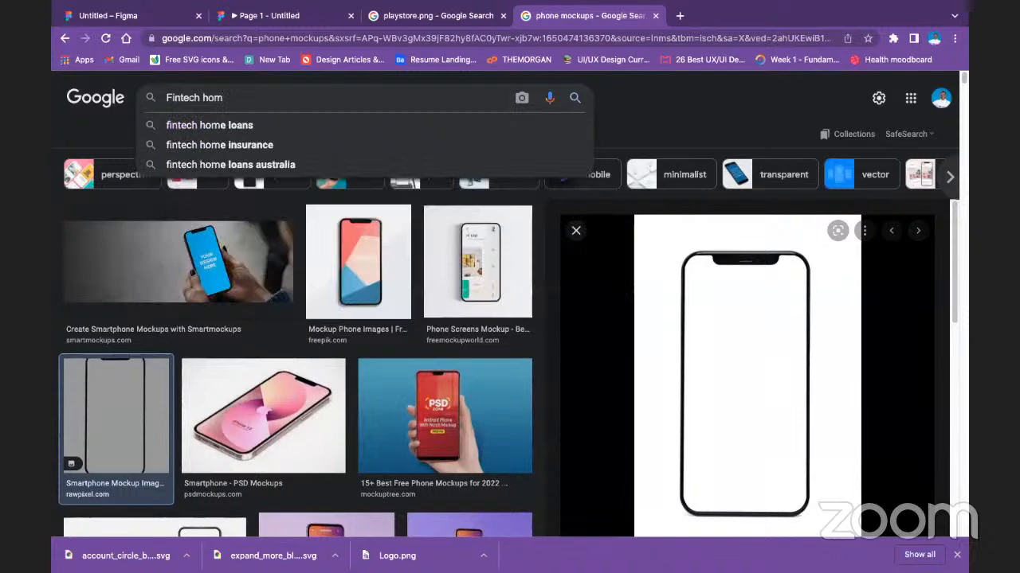
type("e screen")
key("Return")
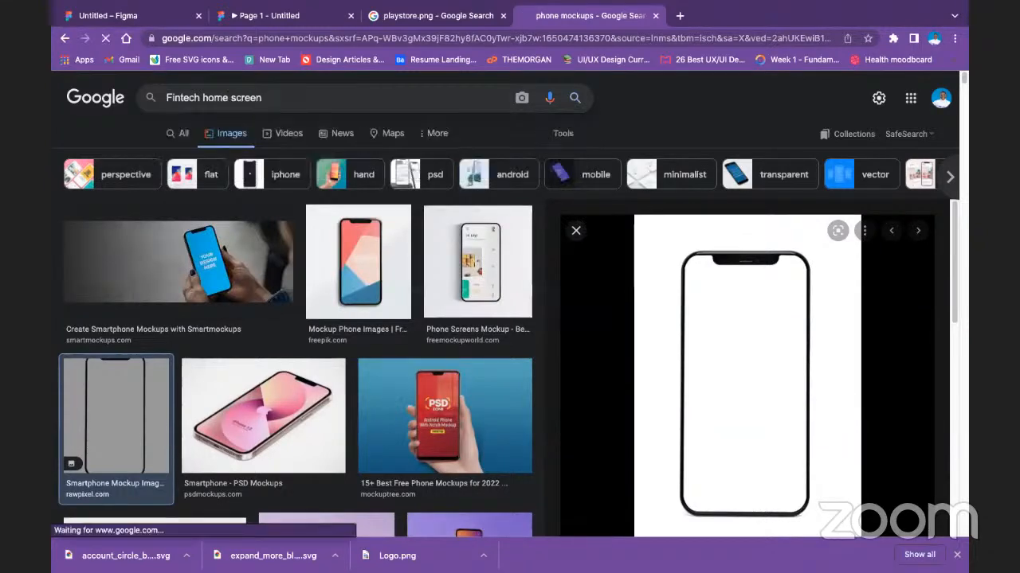
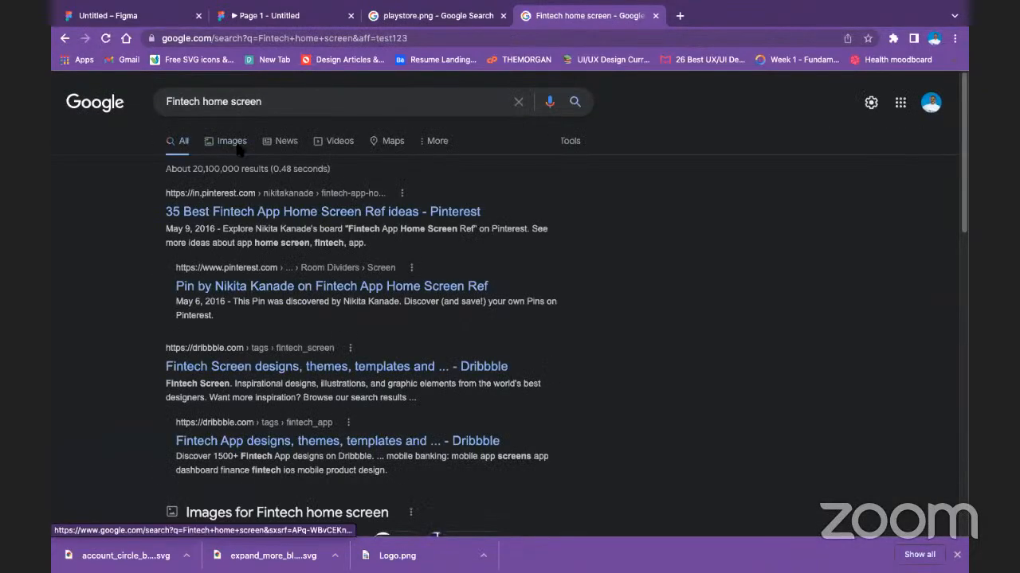
Browse the image results for "Fintech home screen" and preview the monthly budget goal app screen.
left_click(233, 143)
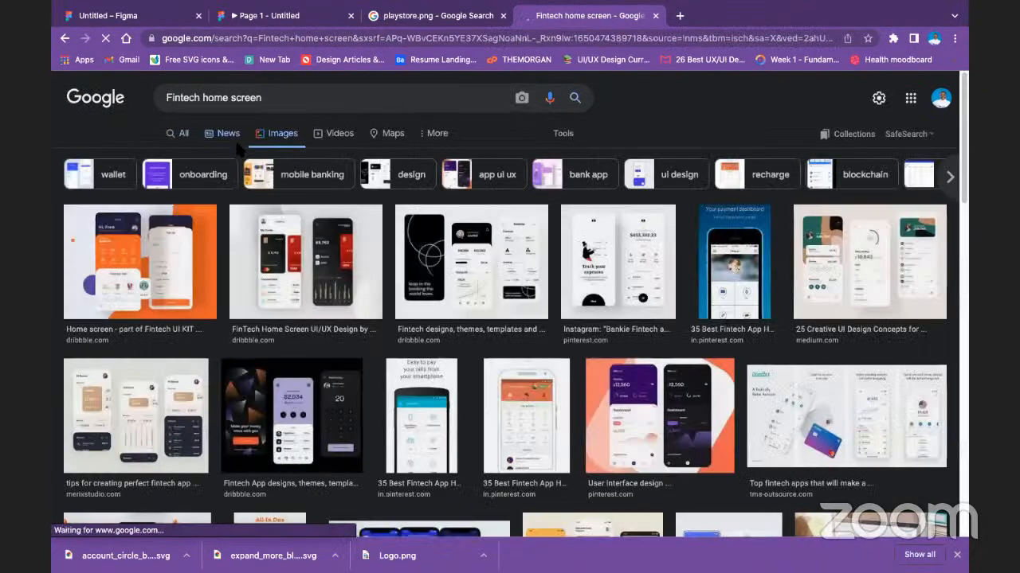
scroll(530, 301, "down", 2)
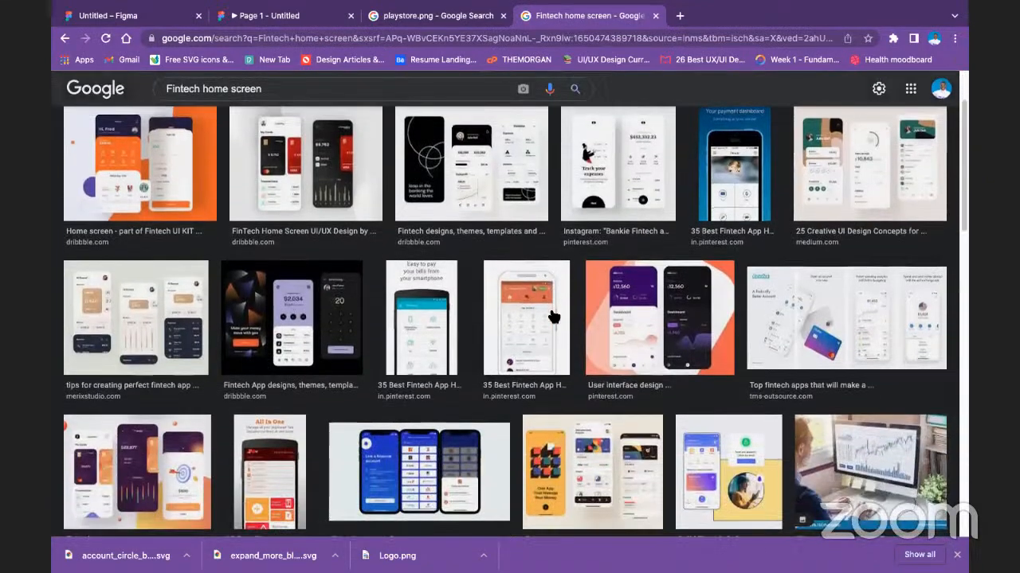
scroll(554, 317, "down", 2)
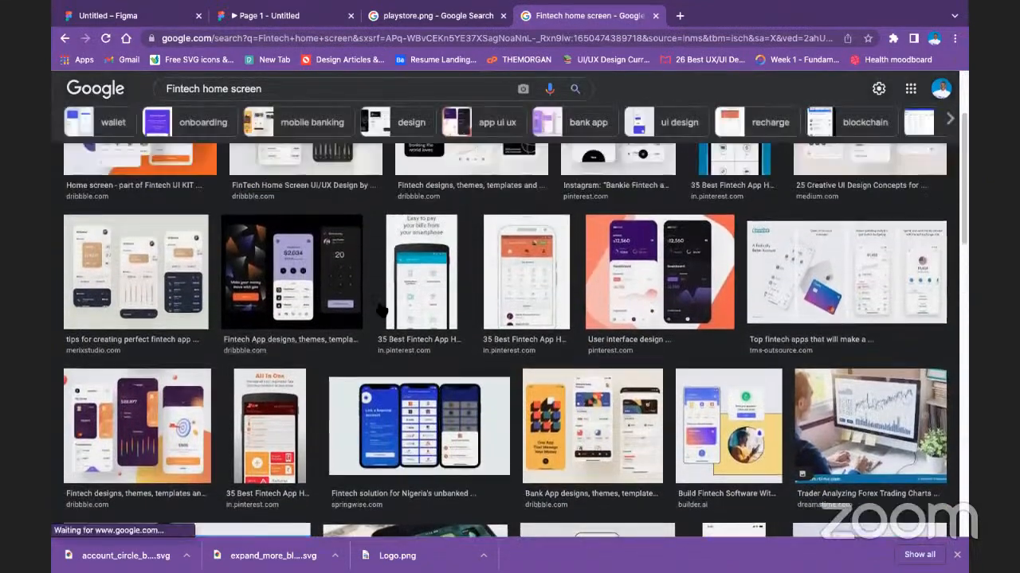
scroll(380, 309, "up", 2)
scroll(614, 317, "down", 7)
scroll(630, 447, "up", 4)
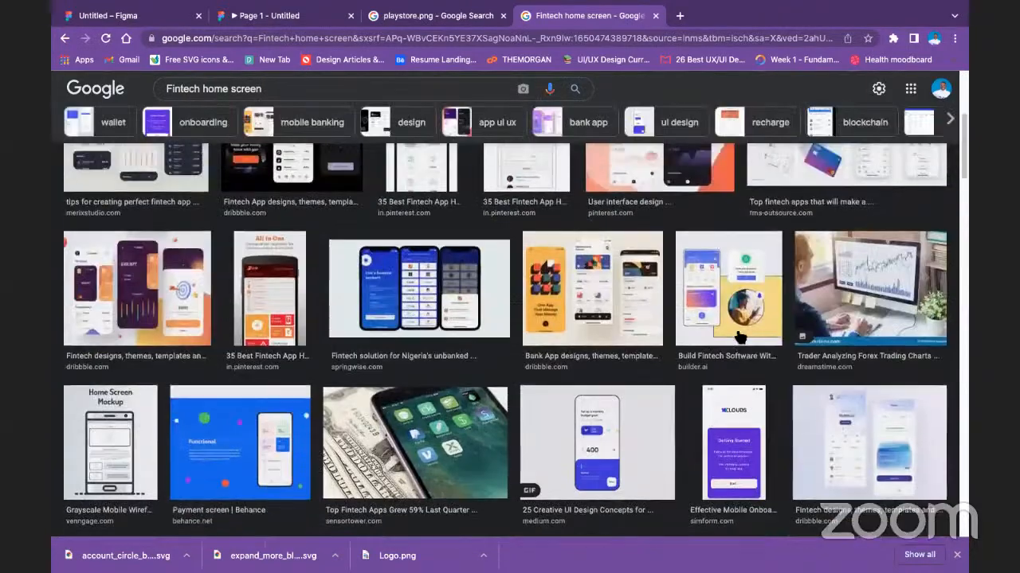
left_click(610, 455)
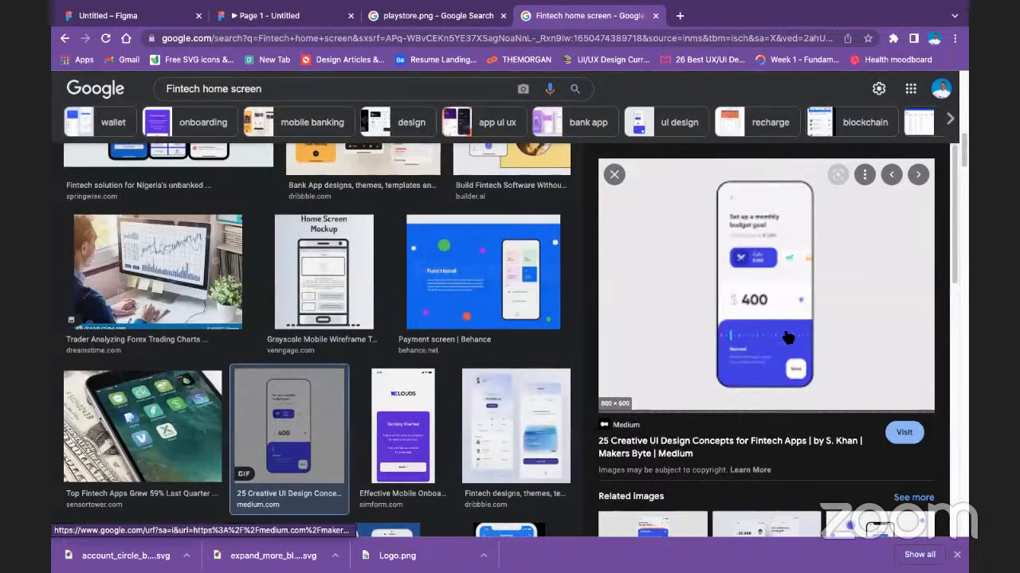
Examine related bank app images, including the blue card home screen and the purple Mobile Banking App Animation.
scroll(716, 343, "down", 3)
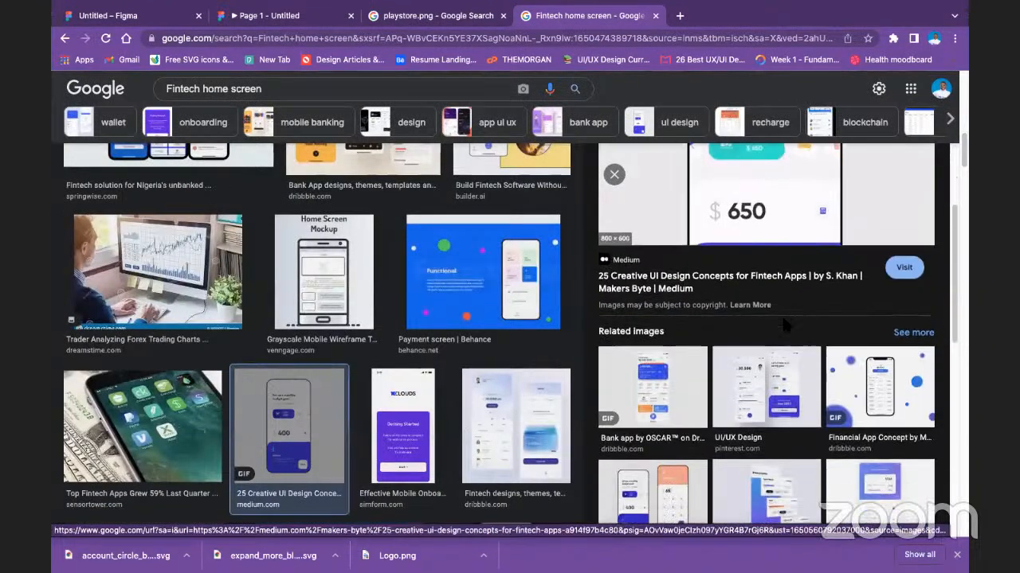
left_click(671, 361)
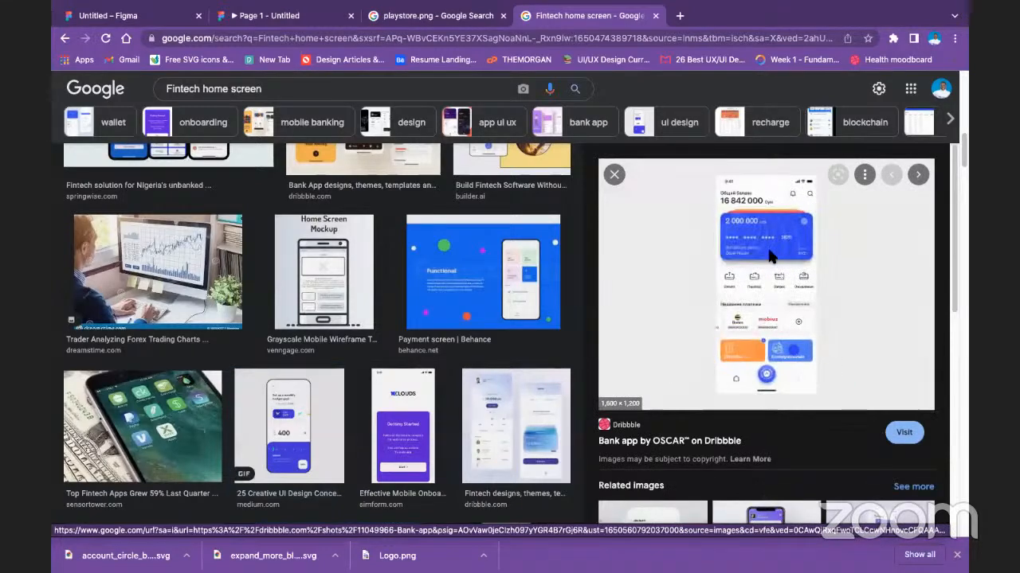
scroll(767, 311, "down", 1)
scroll(767, 322, "down", 5)
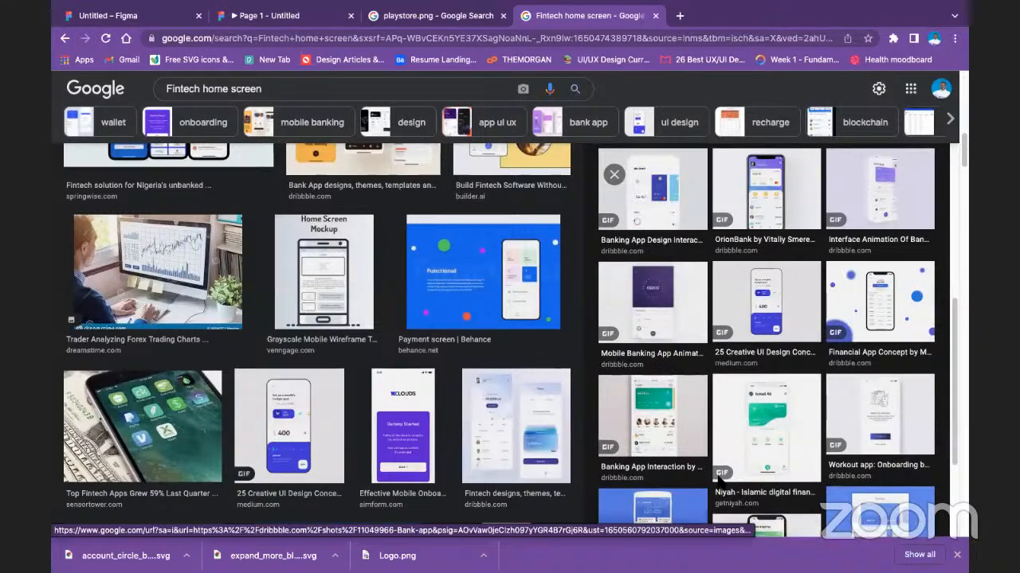
left_click(647, 412)
scroll(812, 309, "down", 5)
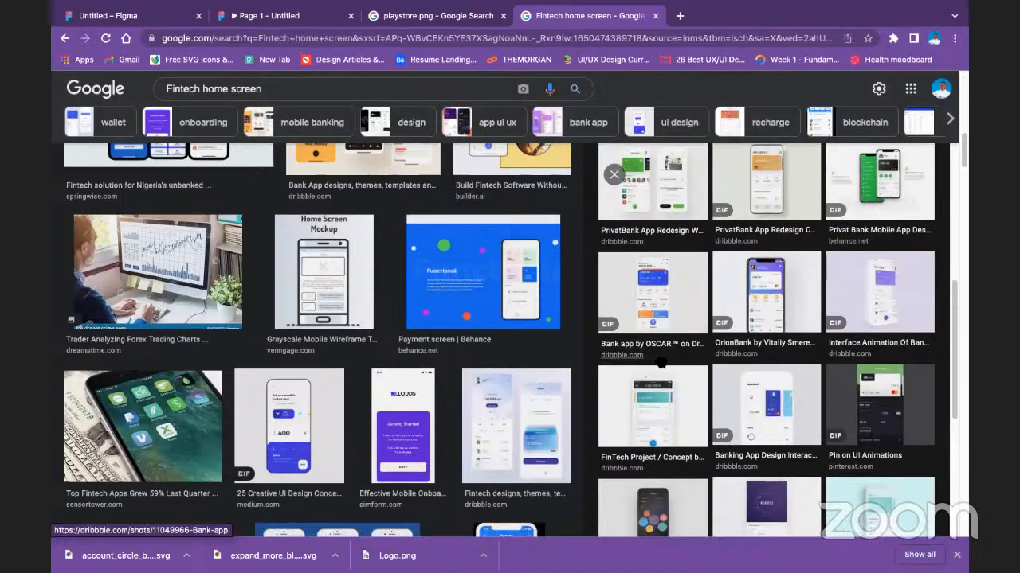
scroll(716, 335, "down", 2)
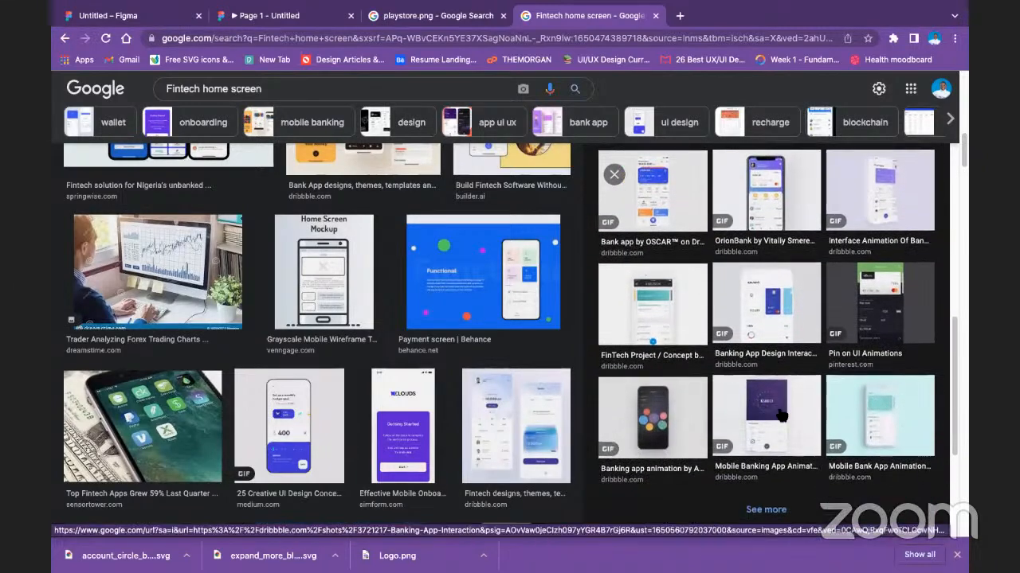
left_click(782, 416)
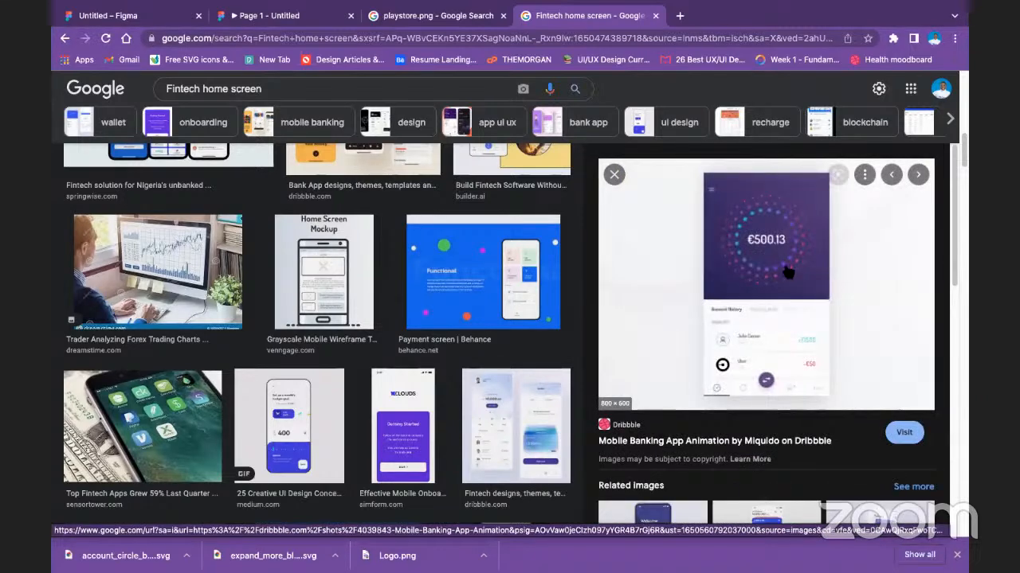
scroll(787, 265, "down", 2)
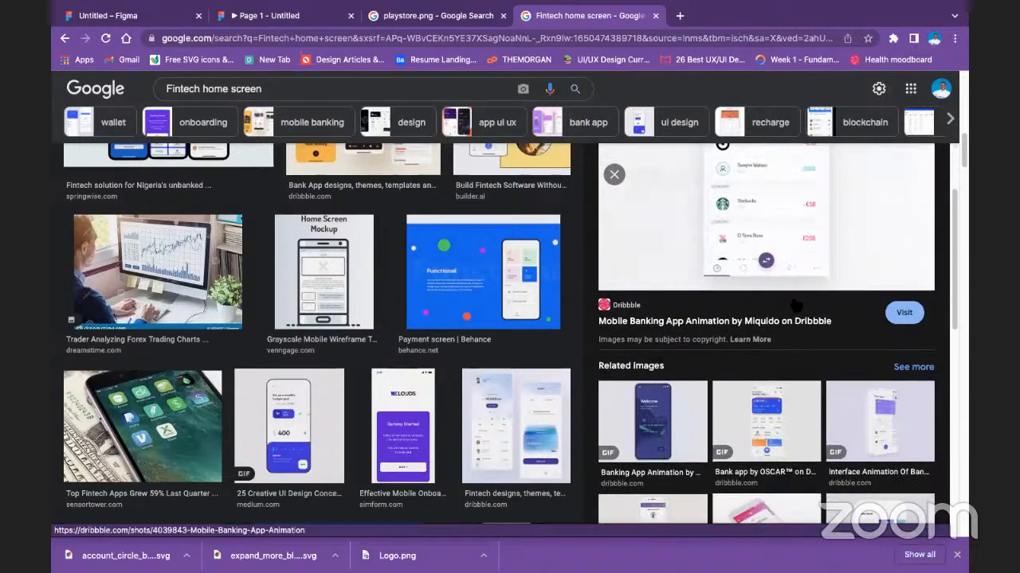
scroll(935, 426, "up", 5)
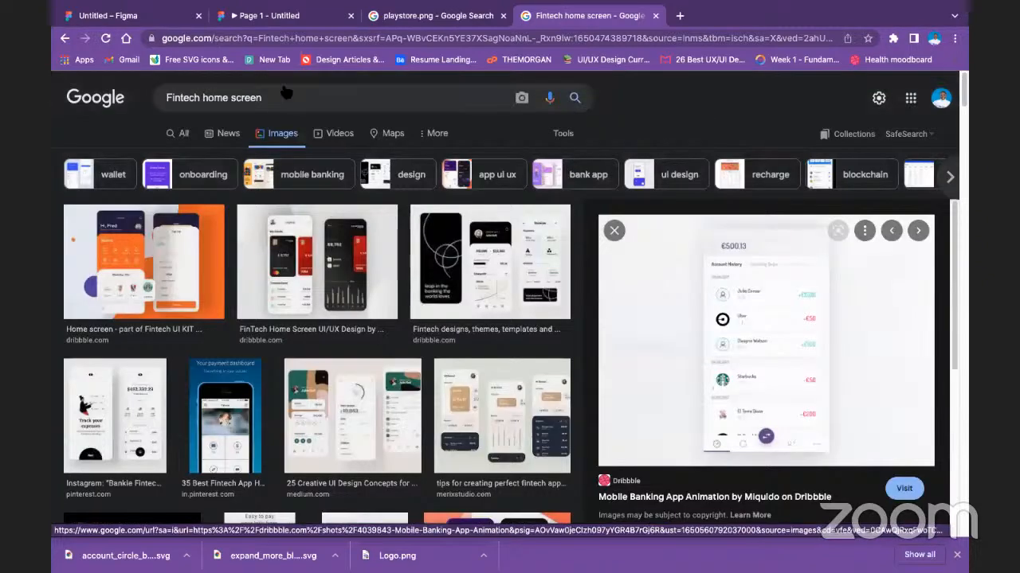
Search for "Fintech home screen picture" and show the image results.
left_click(338, 99)
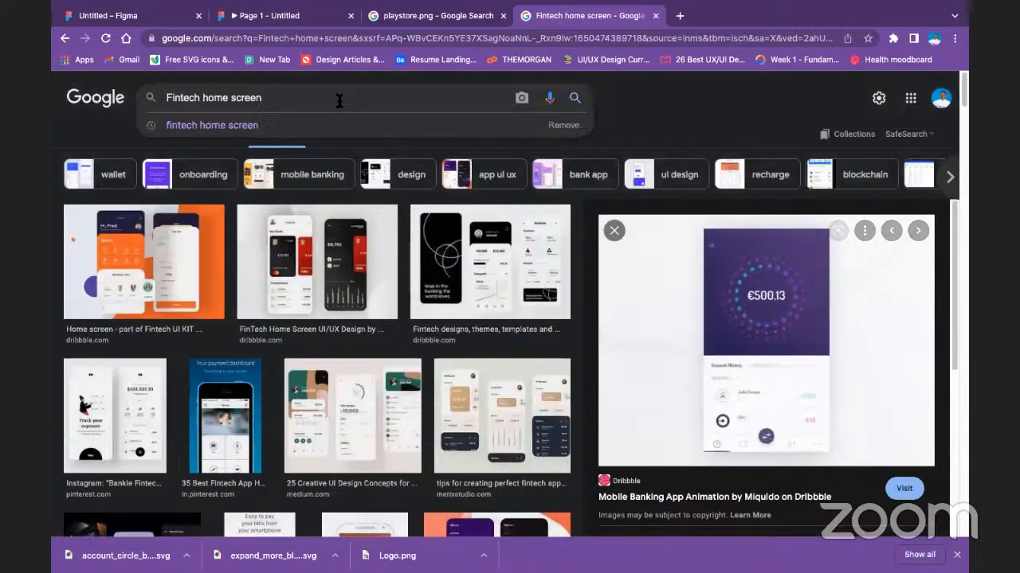
type("picture")
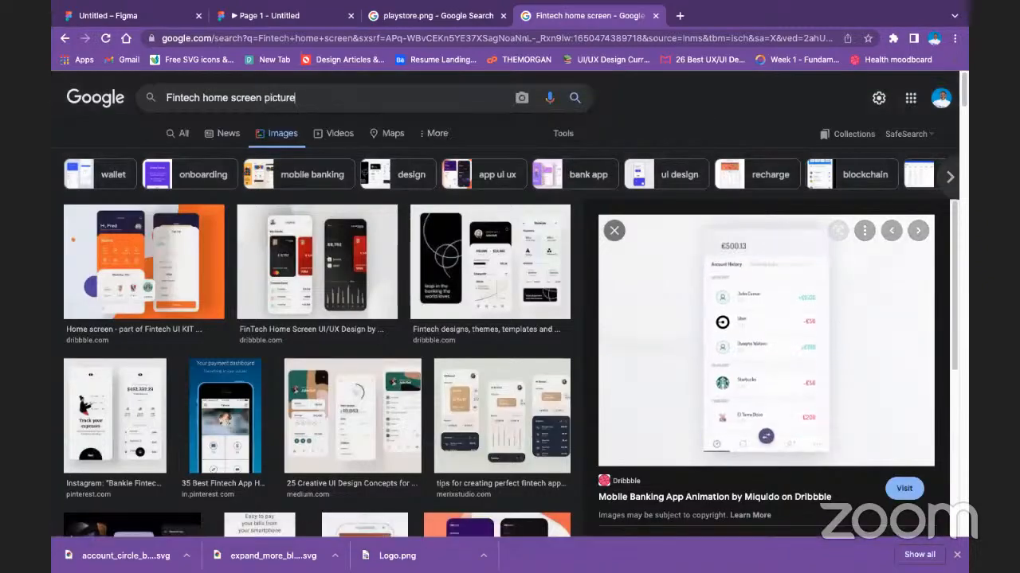
key("Return")
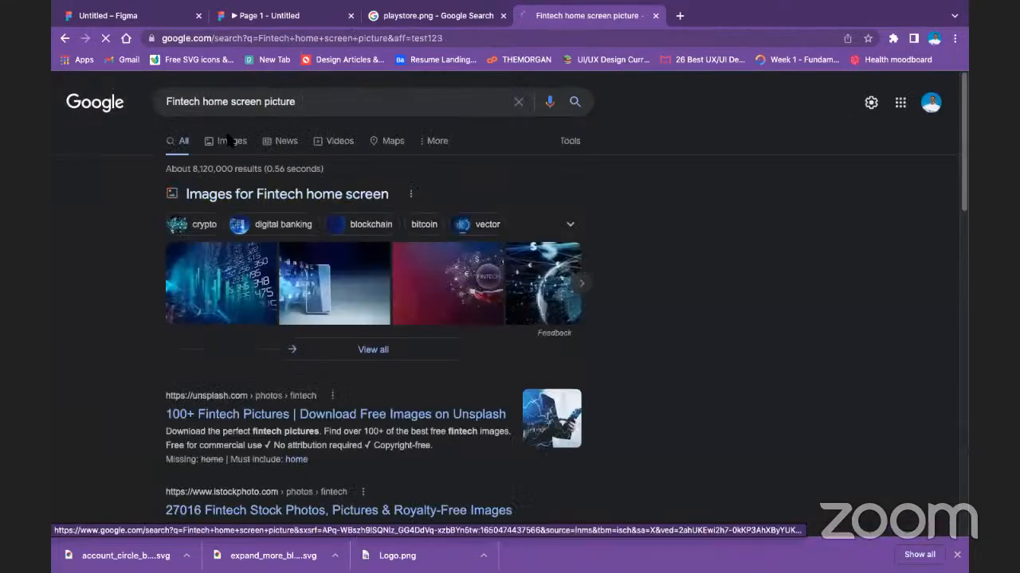
left_click(227, 140)
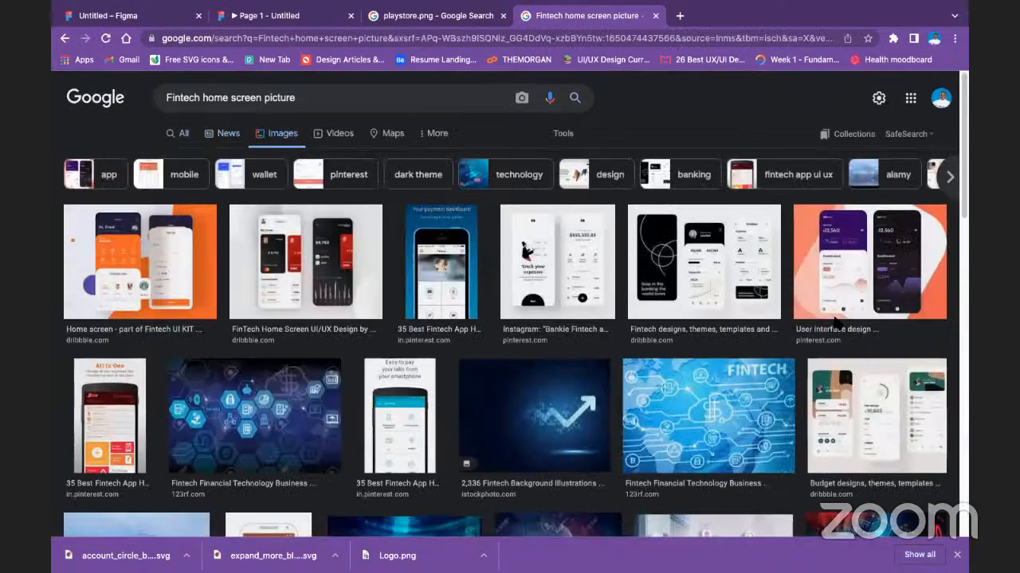
Find the Visa Partner app screen with the Services grid, copy the image, and switch back to the Figma design.
scroll(835, 321, "down", 1)
scroll(527, 379, "down", 6)
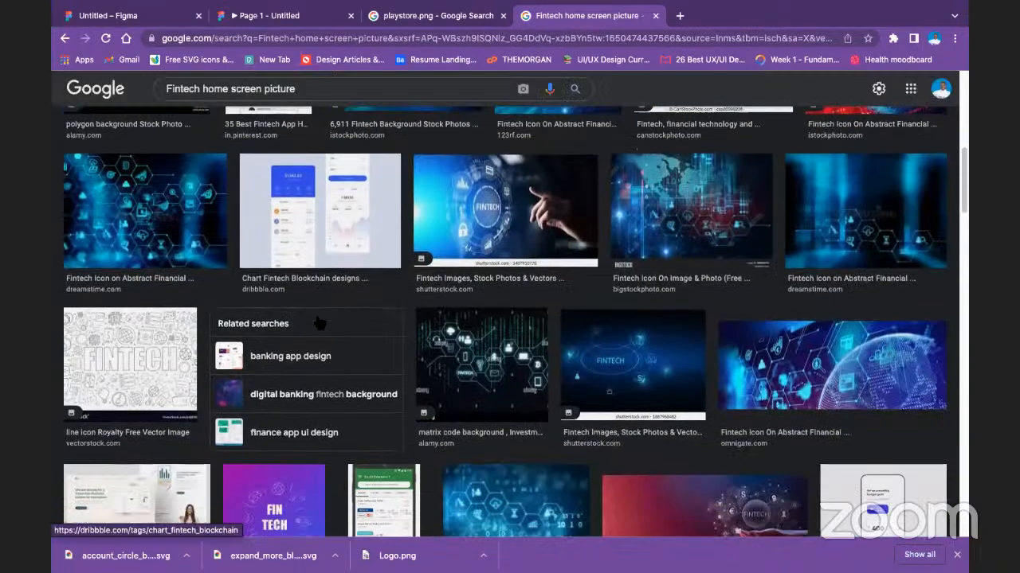
scroll(317, 323, "down", 5)
left_click(296, 323)
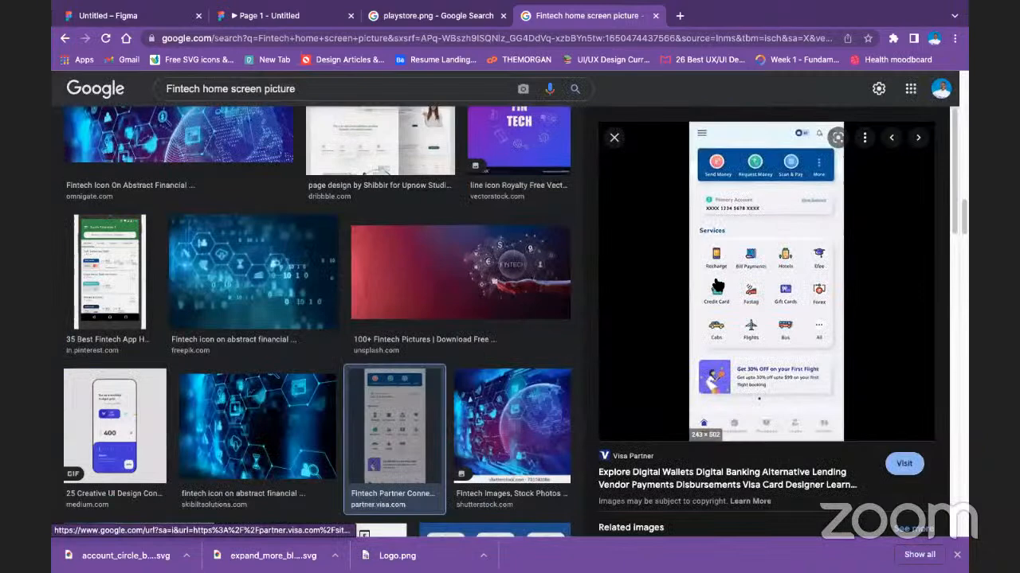
right_click(750, 256)
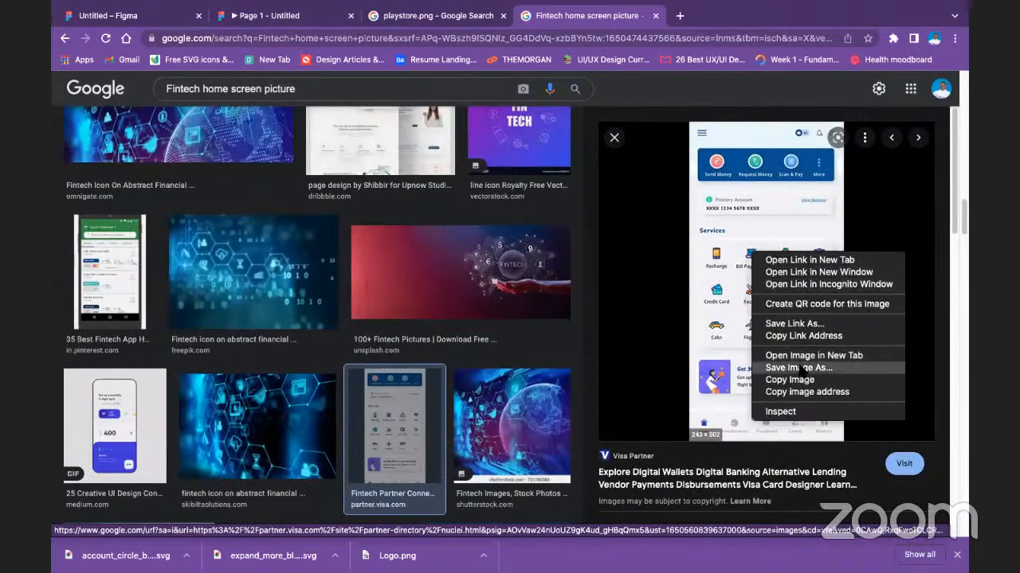
left_click(806, 380)
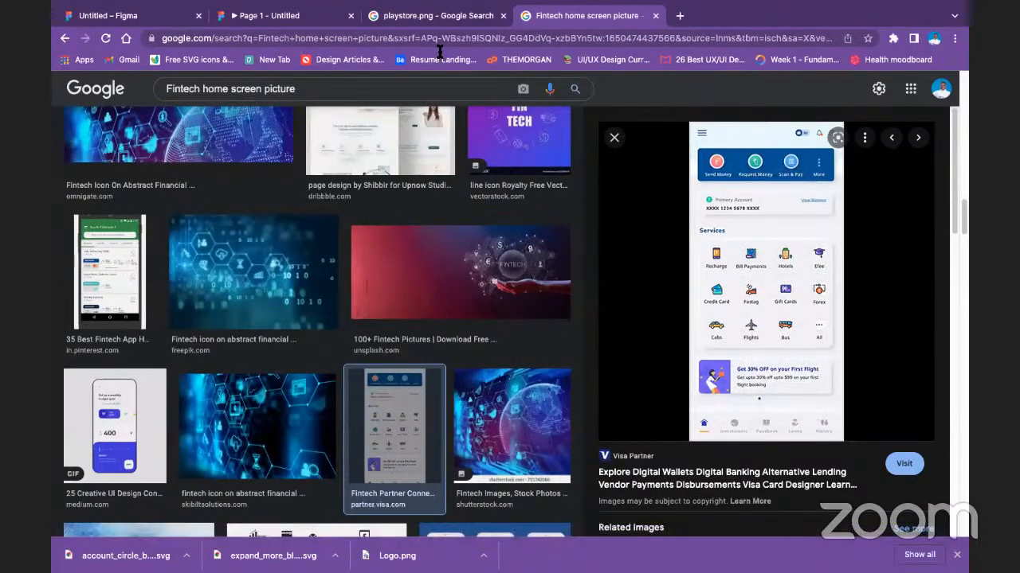
left_click(151, 18)
Try replacing the phone mockup with the copied app screen, and undo moving the pasted image.
right_click(580, 255)
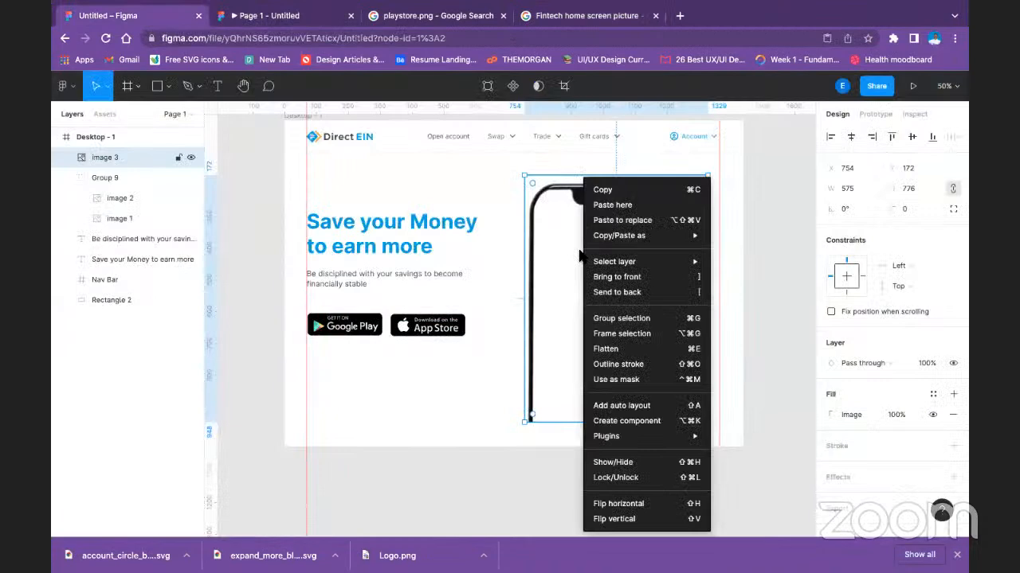
left_click(622, 220)
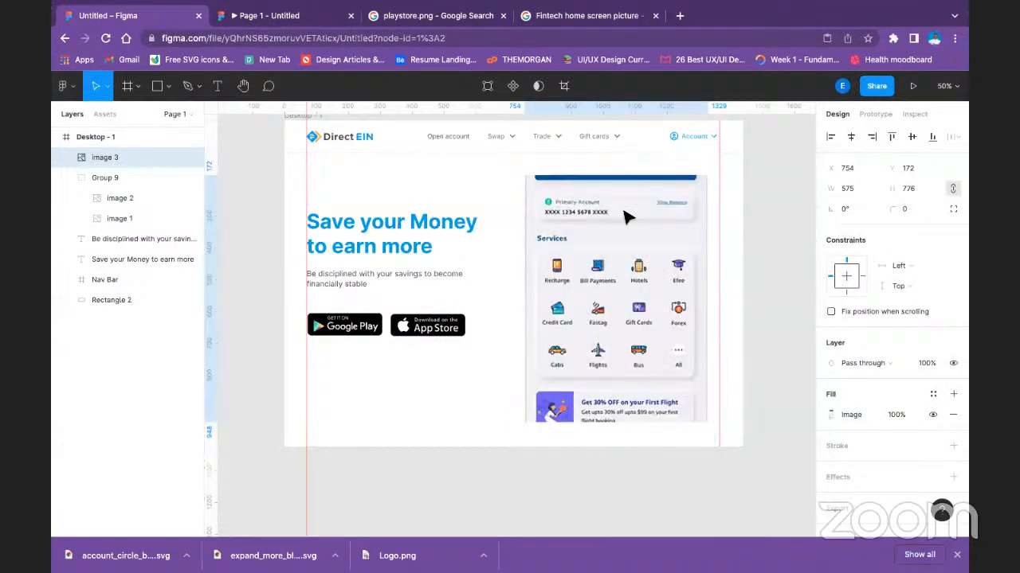
left_click_drag(606, 270, 608, 294)
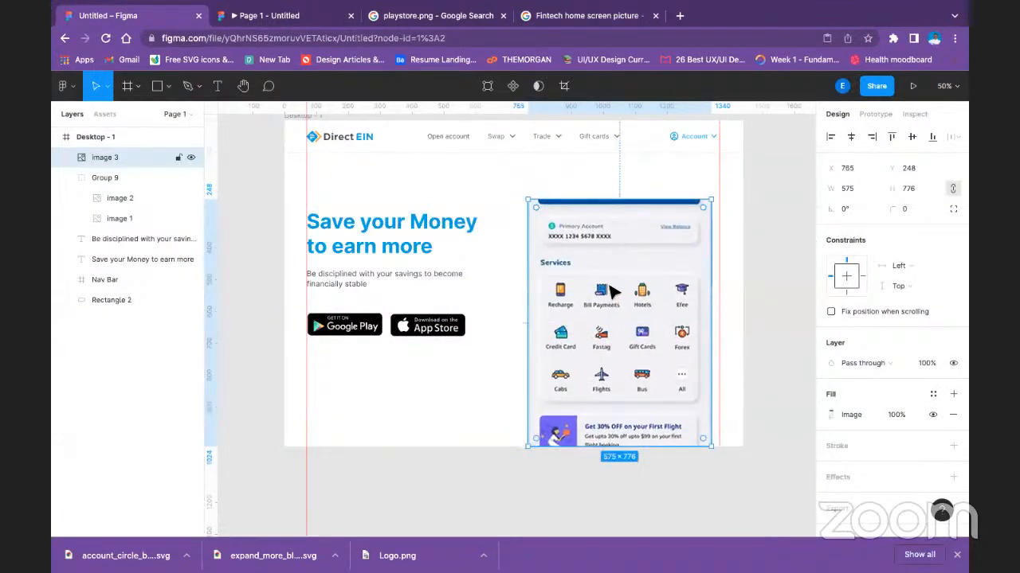
key("ctrl+z")
Check the replaced image's fill settings, and undo the replacement of the phone mockup.
double_click(605, 255)
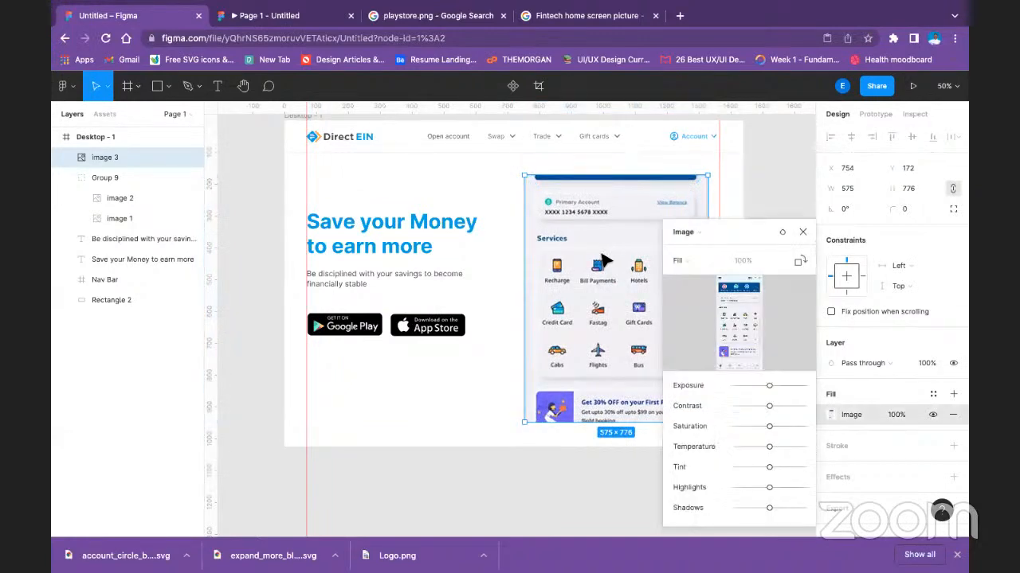
left_click(618, 310)
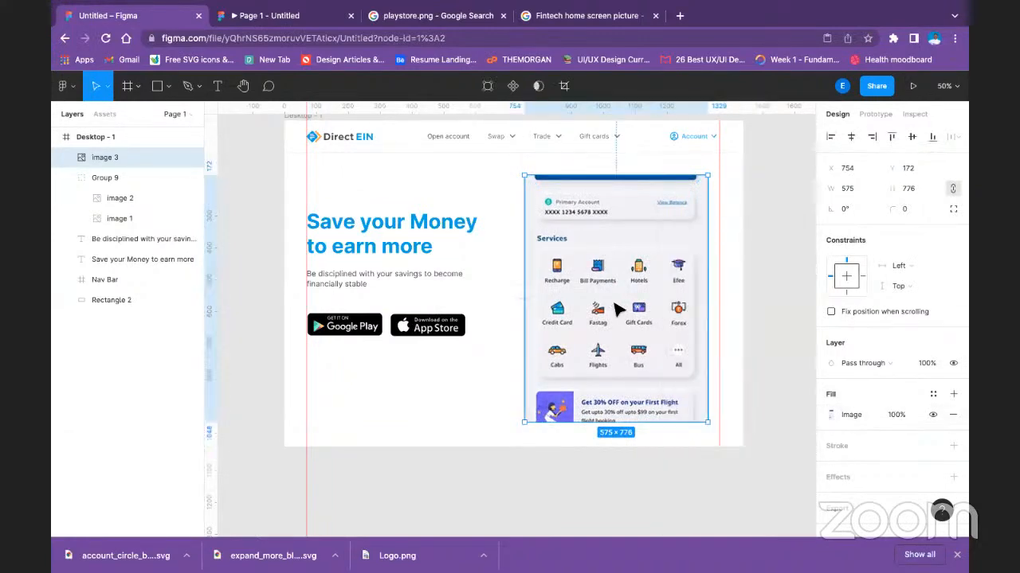
double_click(617, 311)
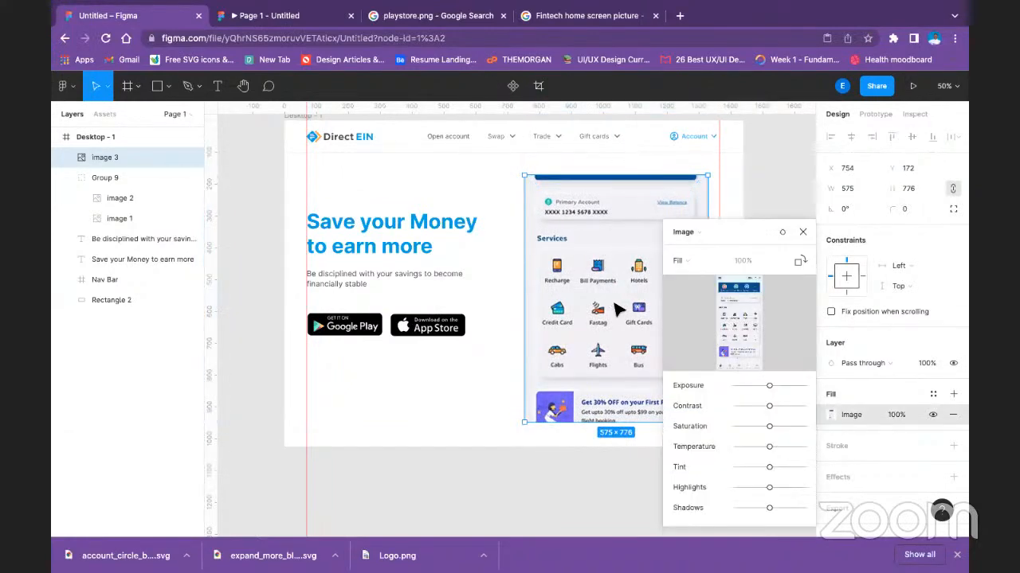
left_click(617, 306)
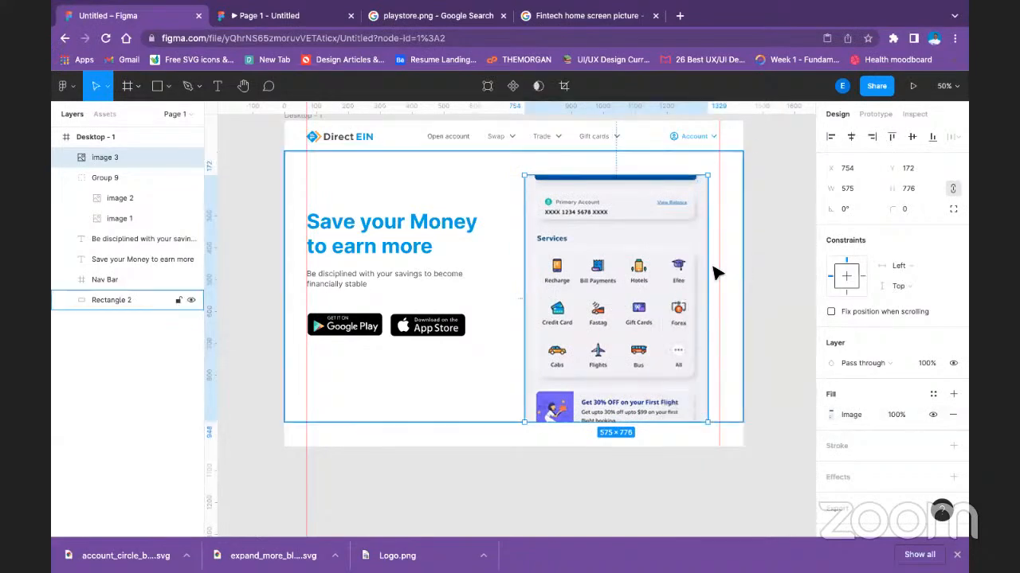
double_click(642, 288)
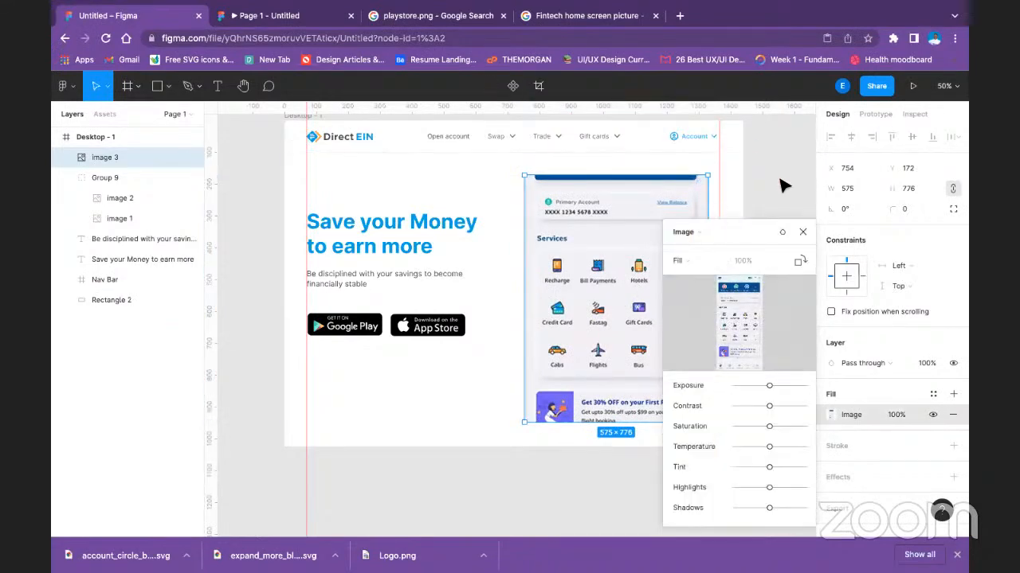
left_click(663, 215)
double_click(652, 223)
left_click(641, 232)
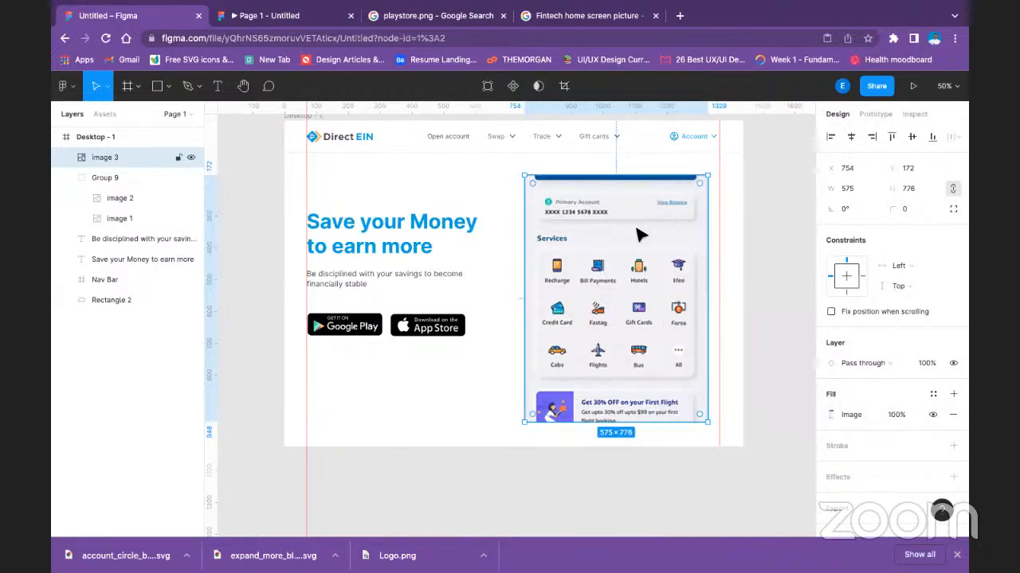
key("super+z")
key("super+z")
key("super+z")
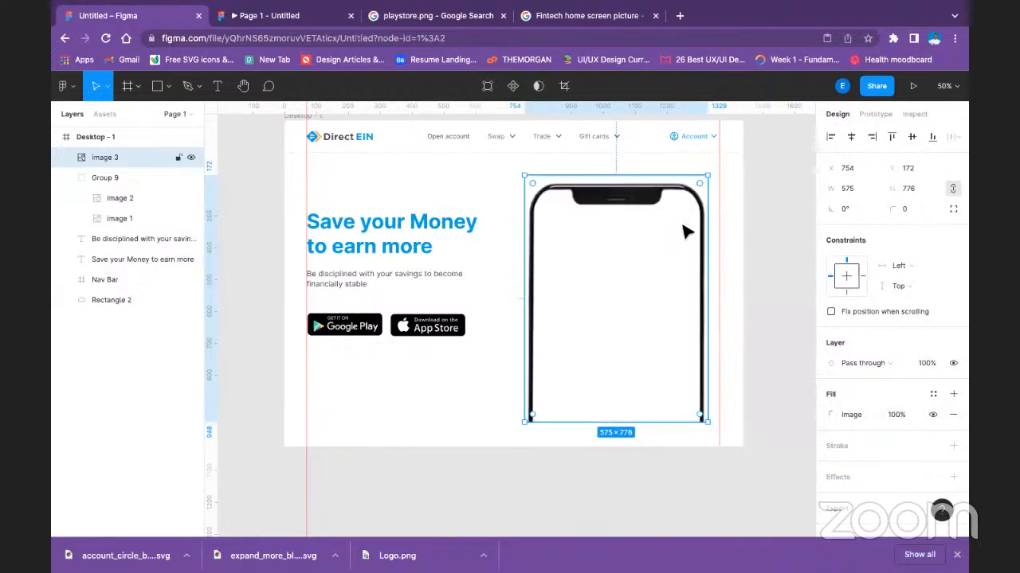
Paste the app screen as a separate image, enlarge it to about 558 × 1153, and place it over the phone mockup.
left_click(403, 498)
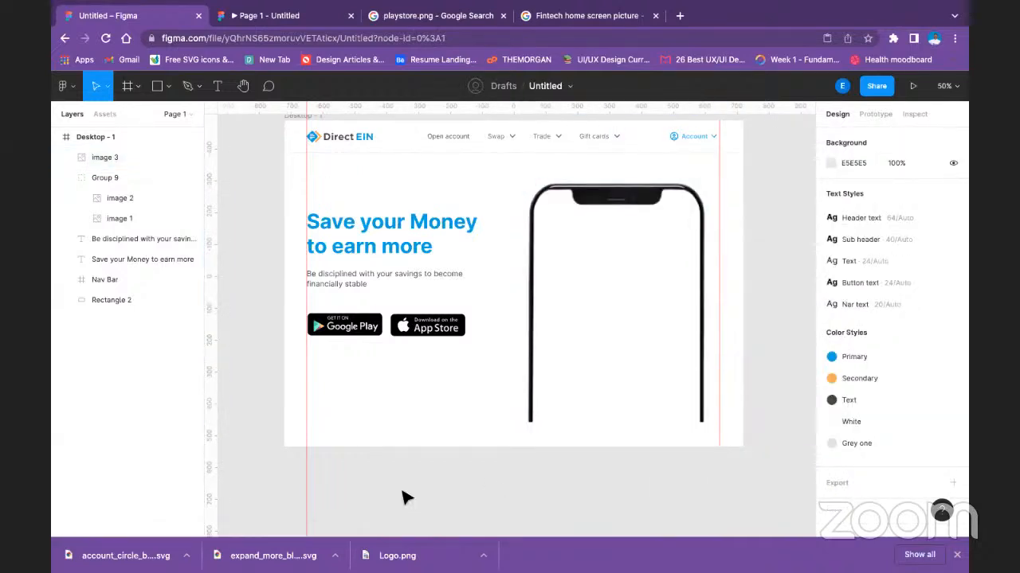
key("super+v")
left_click_drag(526, 273, 586, 230)
left_click_drag(611, 356, 707, 412)
left_click_drag(710, 194, 714, 188)
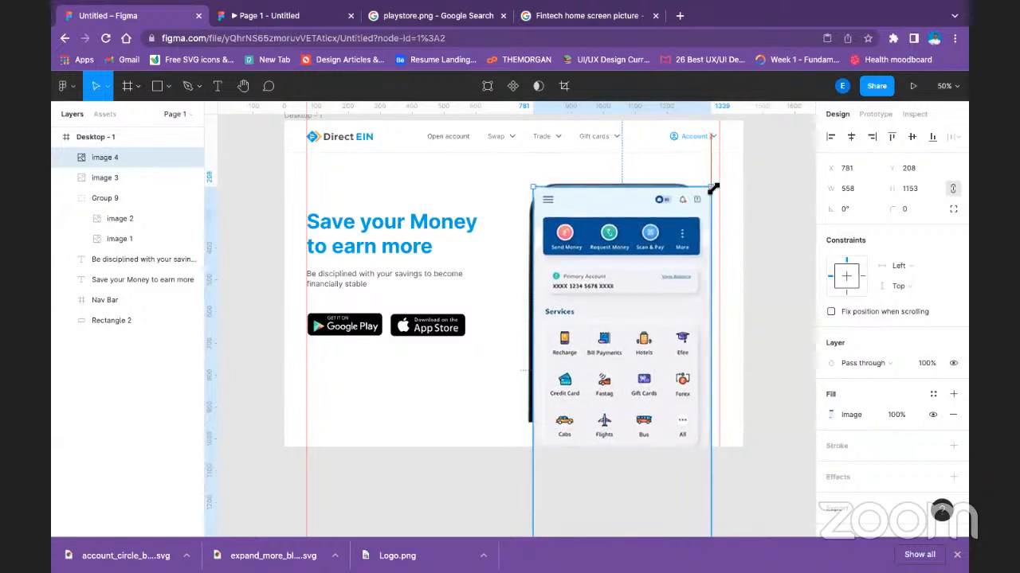
Try masking the phone mockup and app screen images together, and undo the mask.
left_click(137, 177)
left_click(133, 157, "shift")
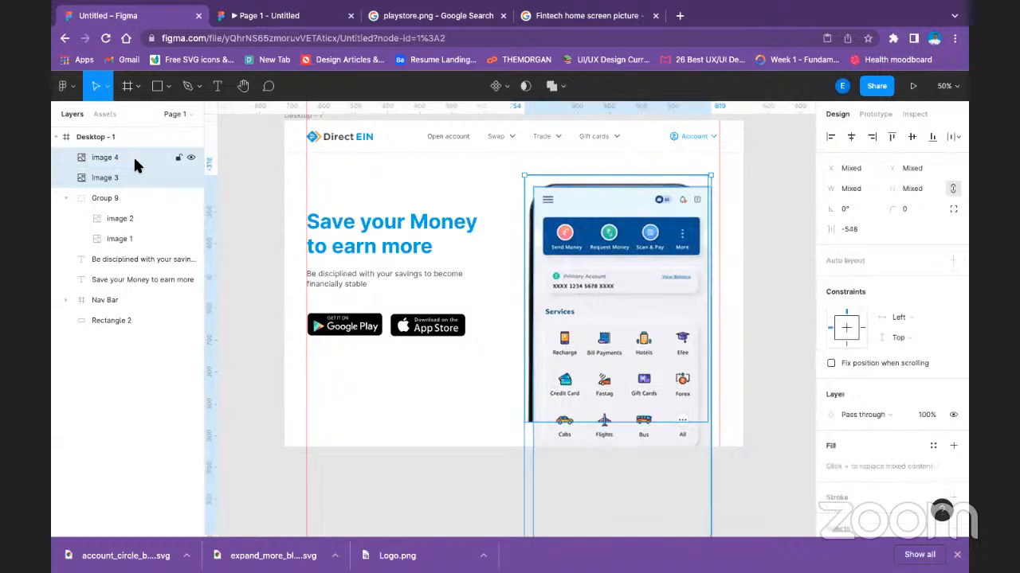
left_click(551, 85)
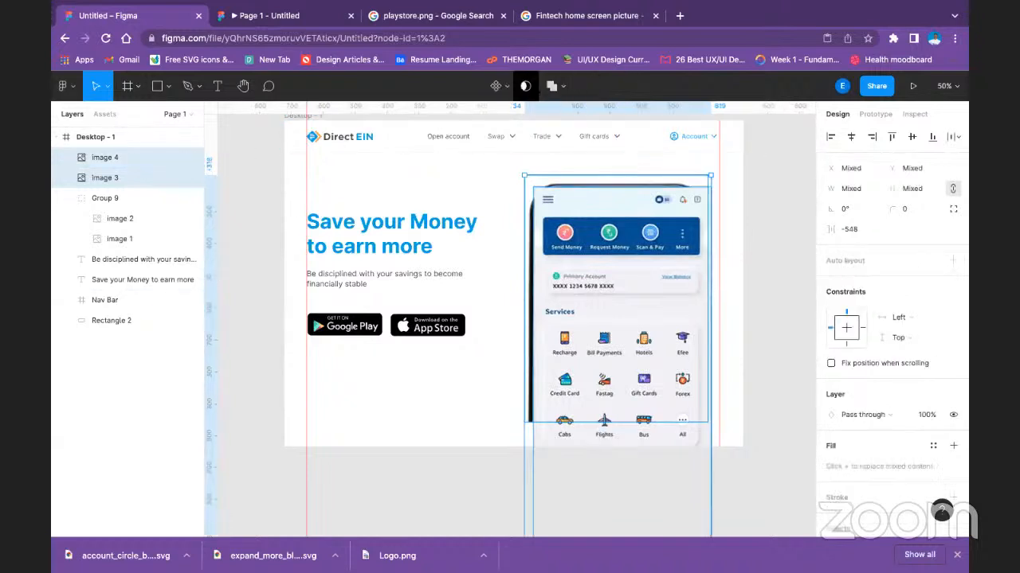
key("ctrl+z")
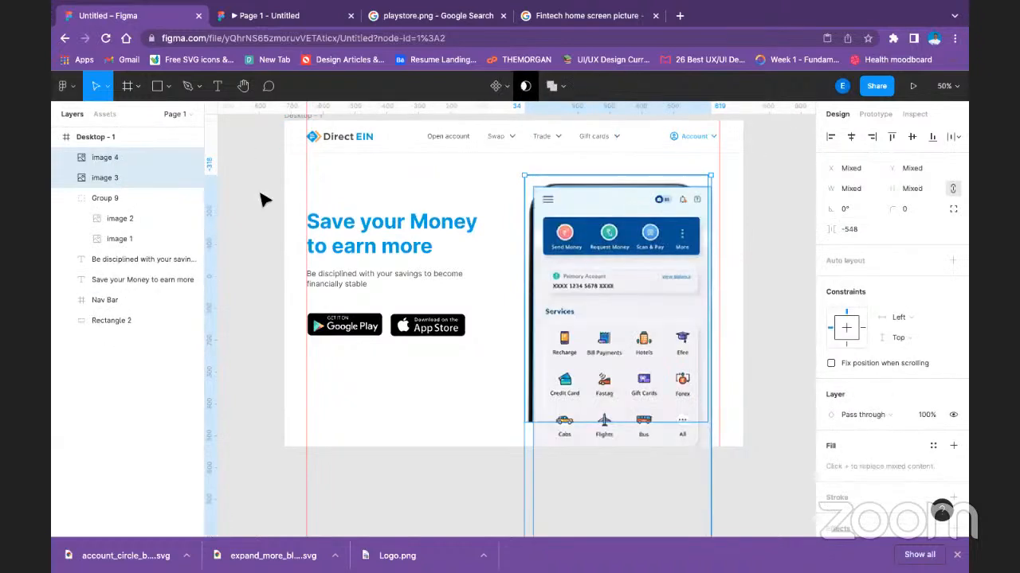
Reorder image 3 above image 4, try masking the two images together, and undo the mask.
left_click(102, 178)
left_click_drag(101, 166, 100, 146)
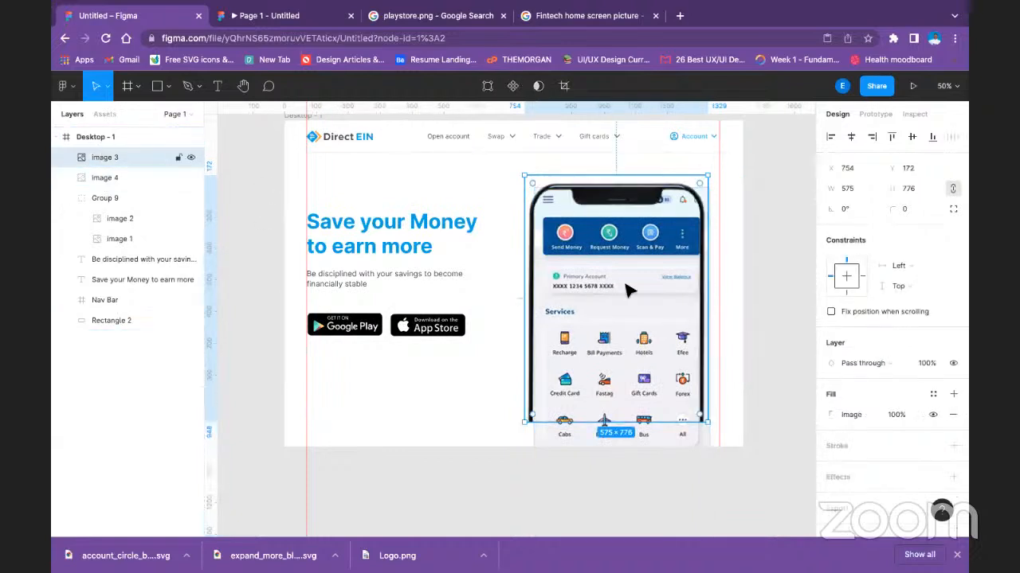
left_click(116, 178, "shift")
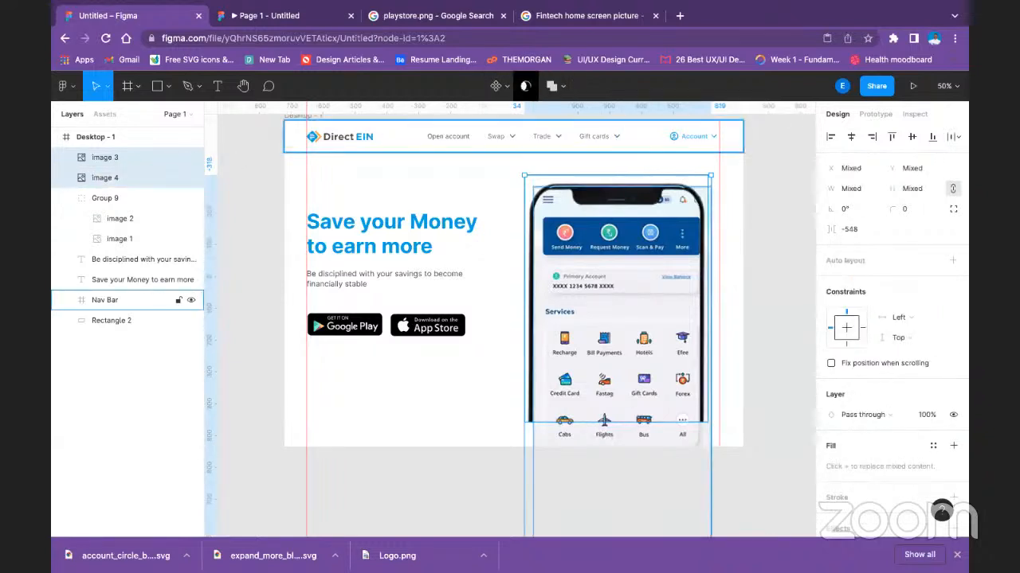
key("ctrl+alt+m")
key("ctrl+z")
left_click(240, 202)
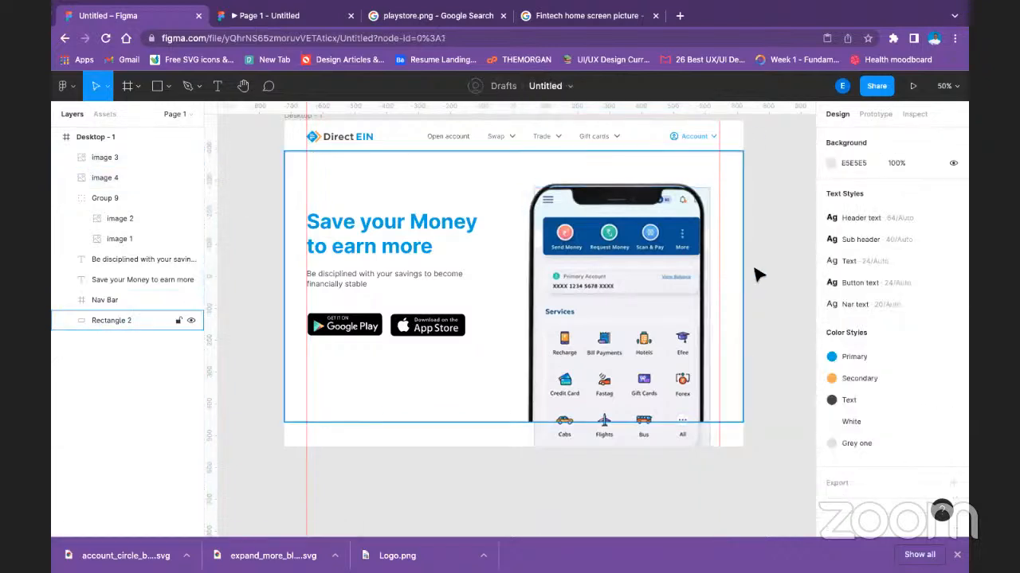
Undo a trial move of the phone mockup, and reorder image 4 above image 3.
left_click_drag(672, 267, 603, 322)
key("ctrl+z")
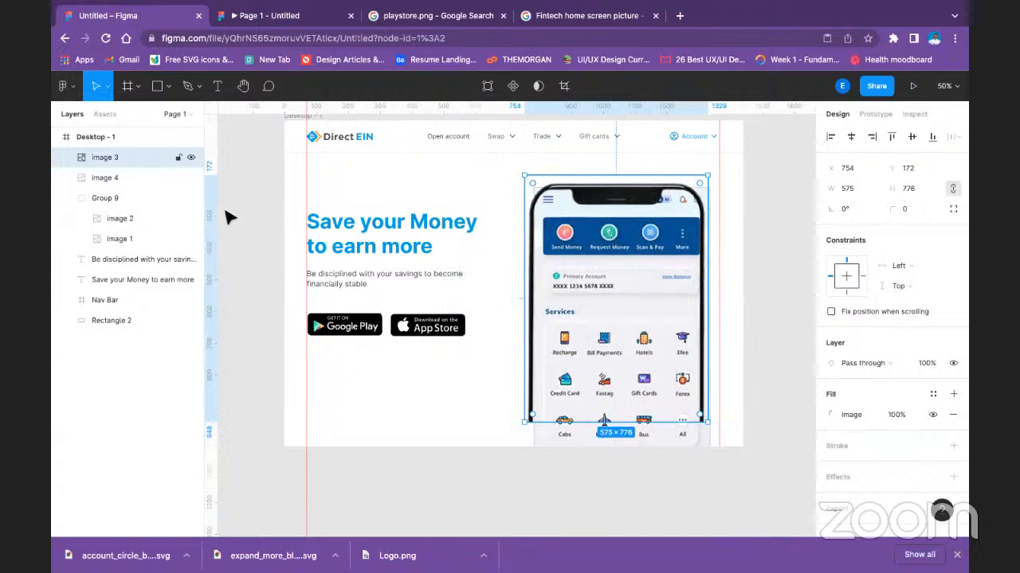
left_click(121, 182)
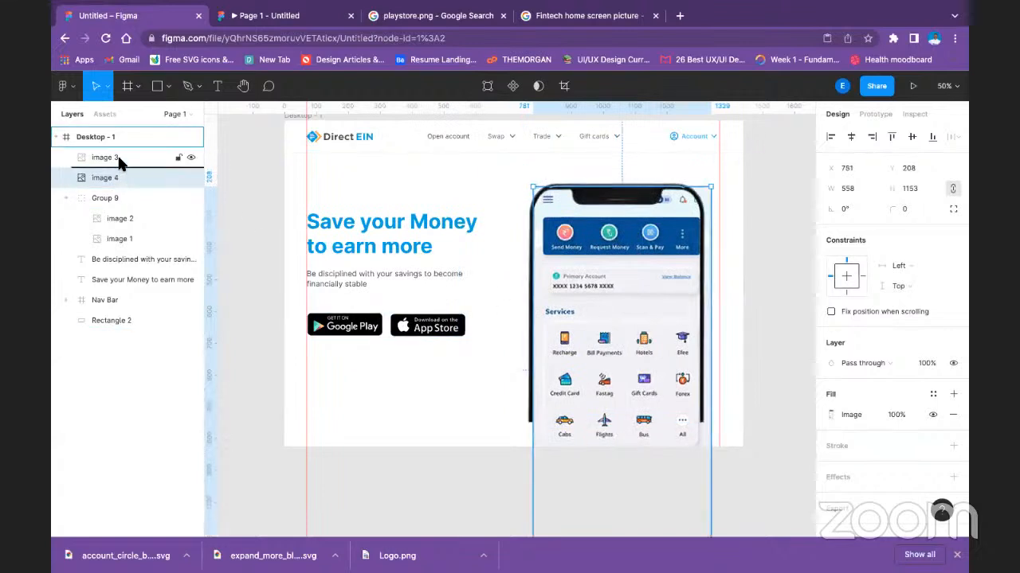
left_click_drag(117, 176, 114, 146)
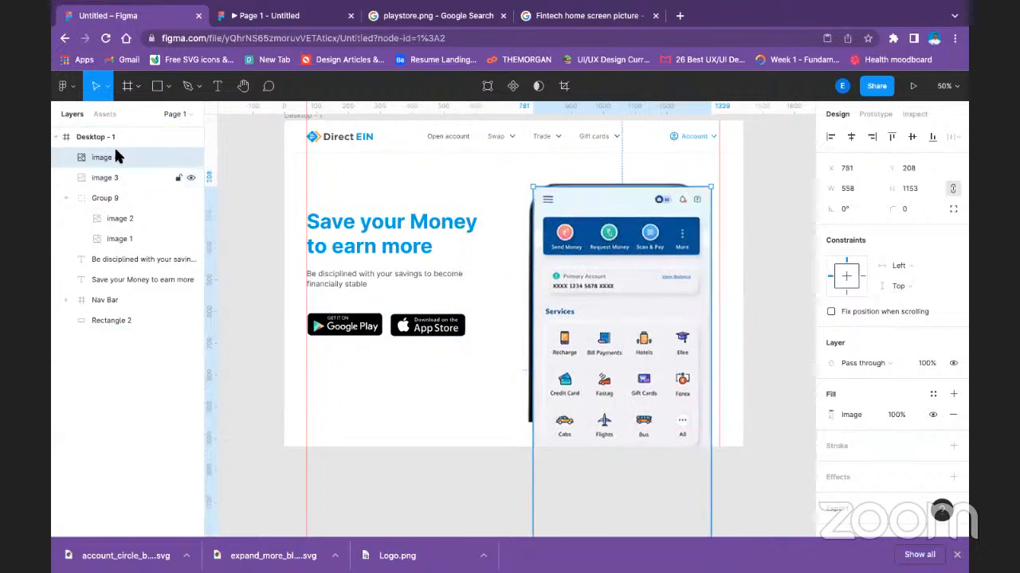
Try using image 4 as a mask with image 3 stacked above it, and undo the masking and reordering.
right_click(124, 162)
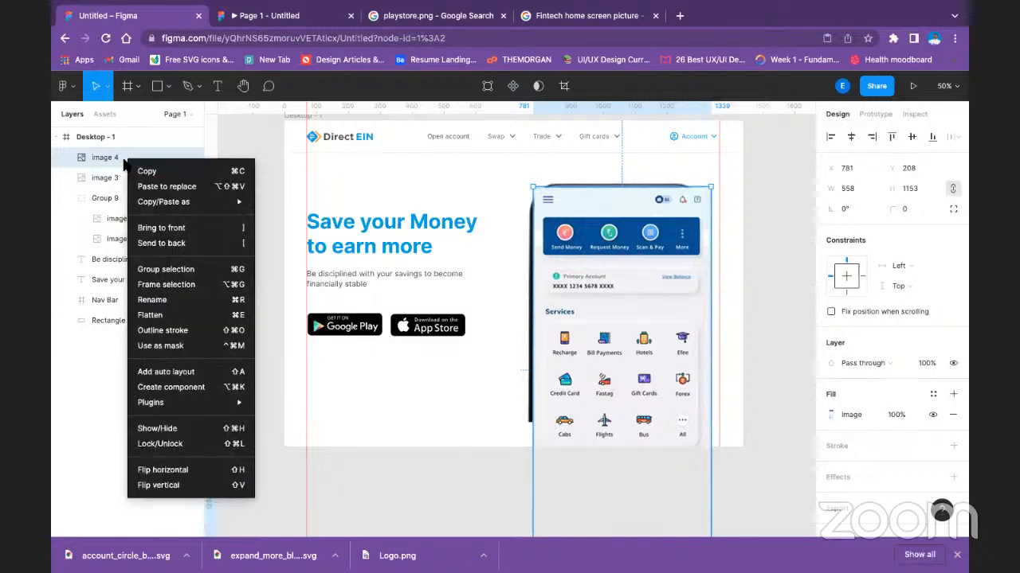
left_click(163, 345)
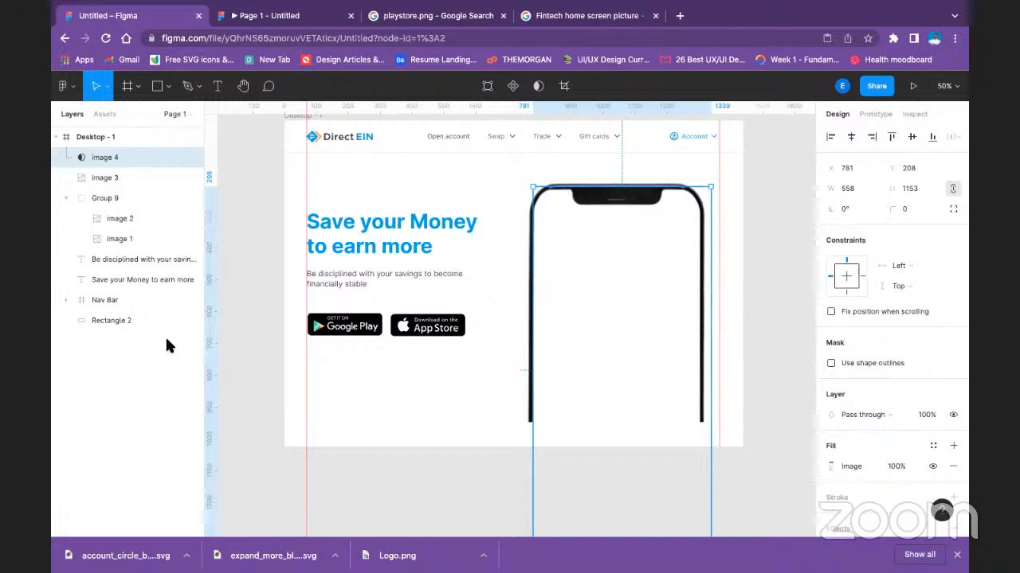
left_click_drag(105, 178, 111, 157)
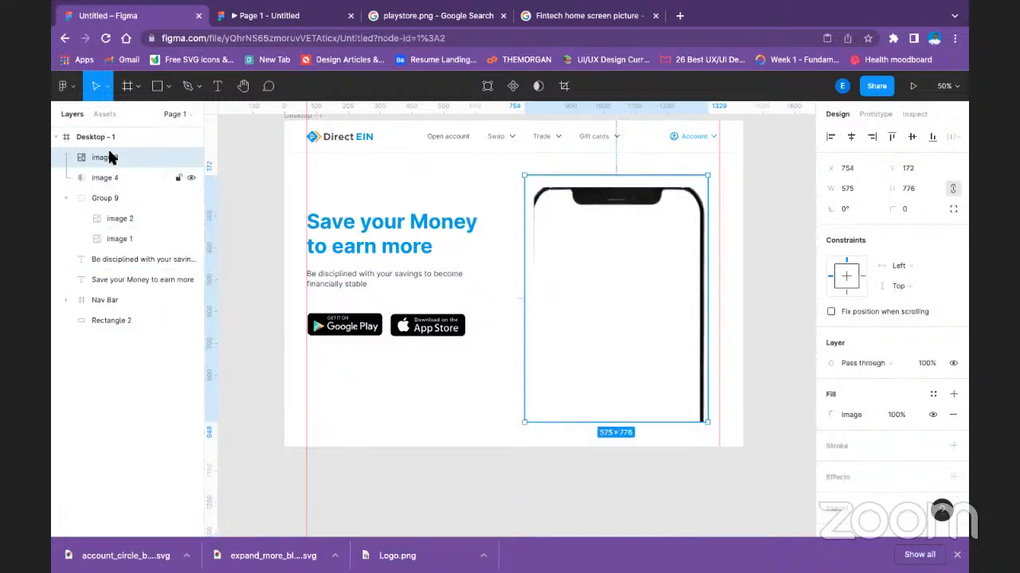
key("super+z")
key("super+z")
key("super+z")
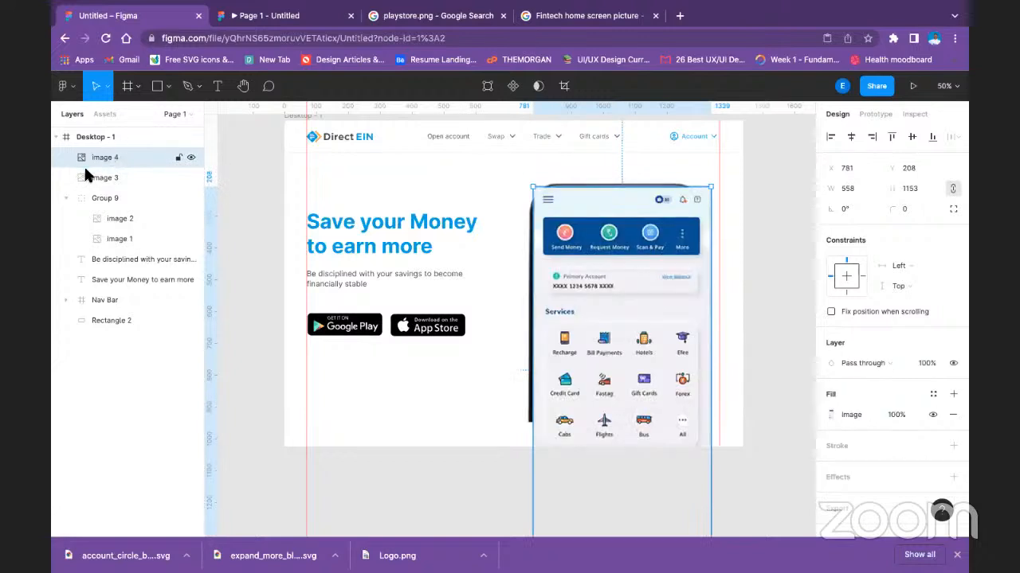
Try using the phone mockup, image 3, as a mask, and undo it.
left_click(94, 181)
right_click(96, 181)
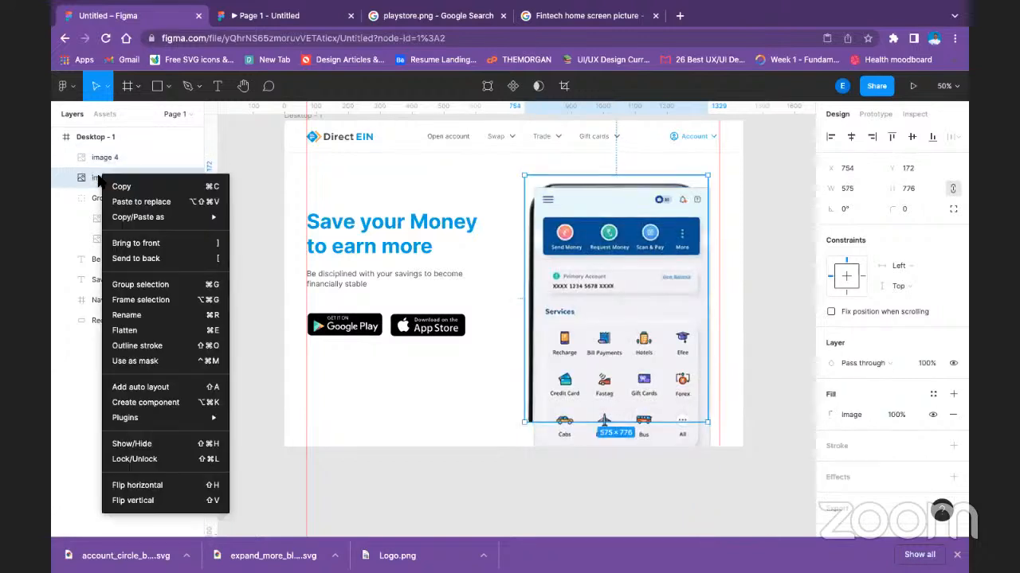
left_click(159, 362)
key("ctrl+z")
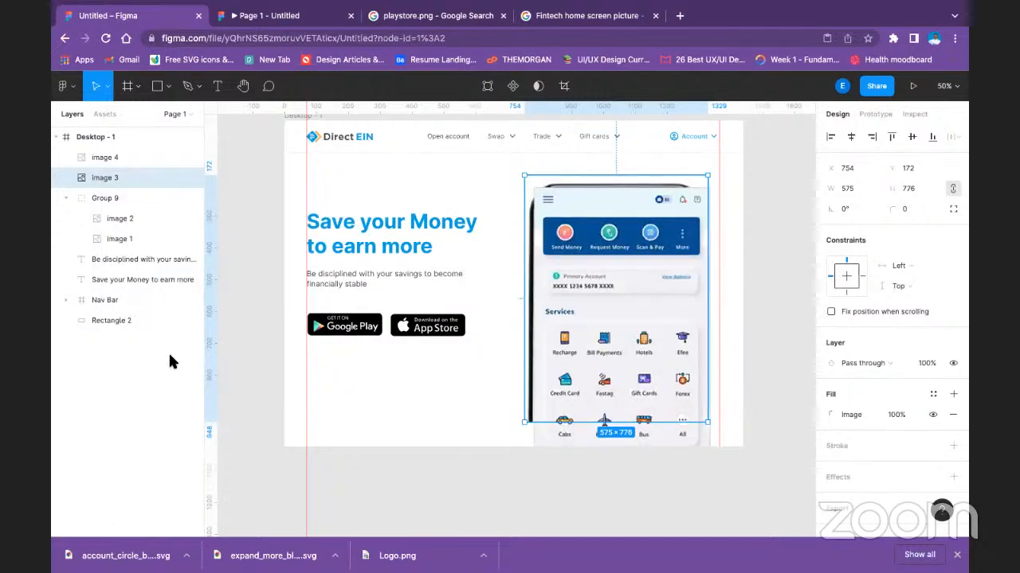
Place image 3 above image 4 in the layer order, and check the phone mockup's crop settings.
left_click_drag(157, 189, 146, 149)
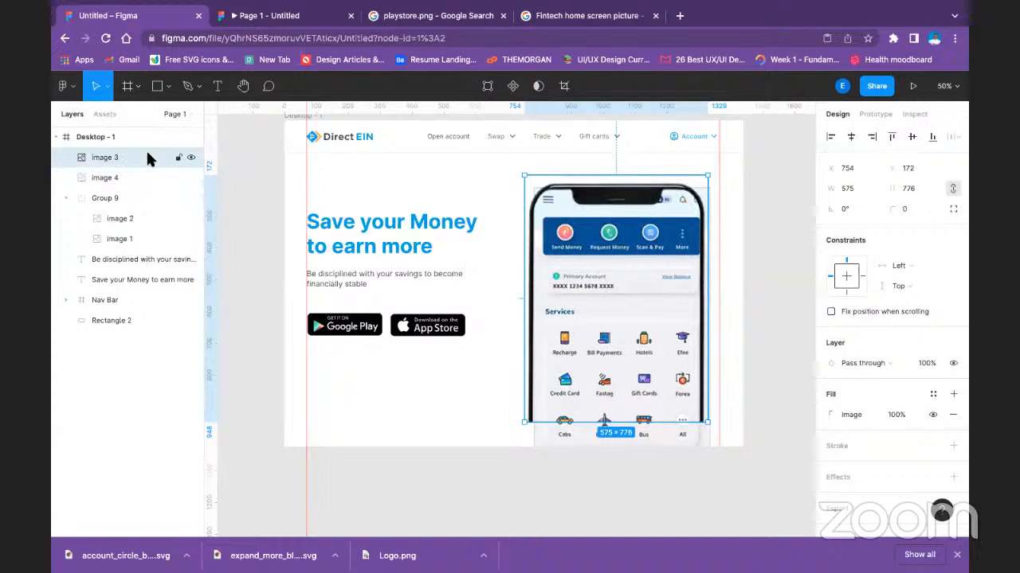
left_click(764, 400)
double_click(613, 334)
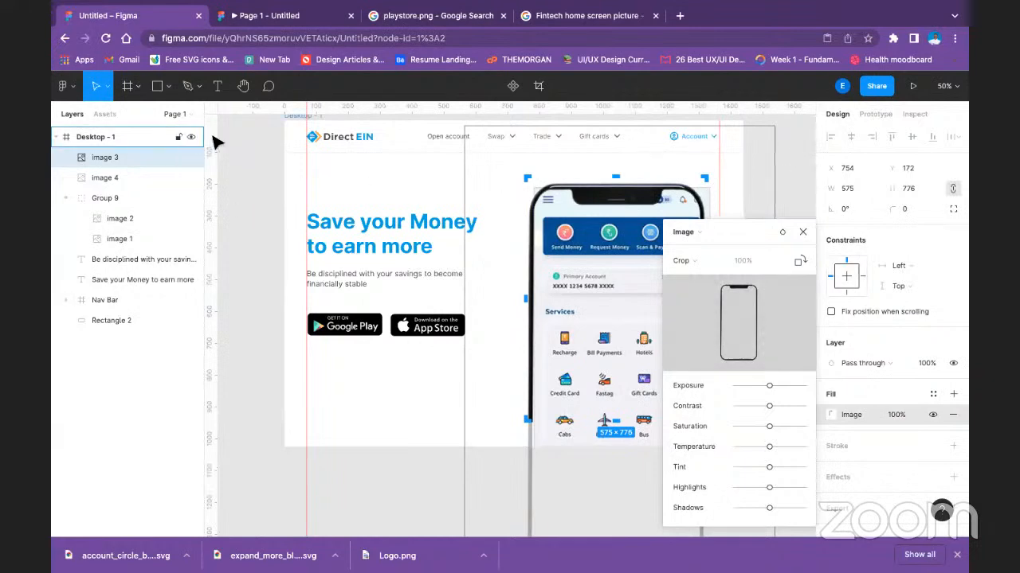
key("Escape")
left_click(601, 502)
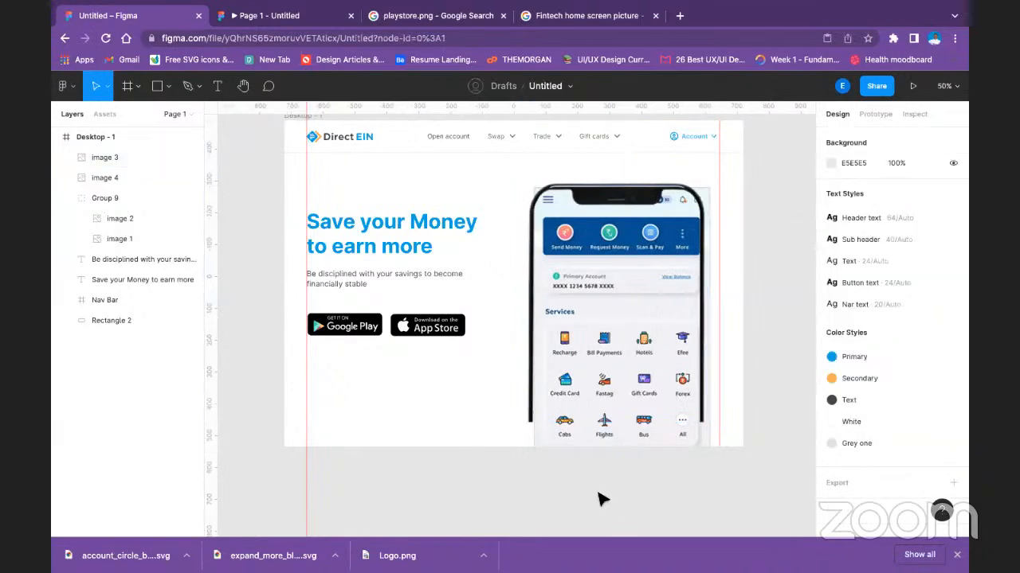
Bring image 4 to the front and move the app screen off the Desktop - 1 frame onto the empty canvas beside it.
left_click_drag(614, 365, 416, 424)
key("ctrl+z")
left_click(126, 177)
left_click_drag(124, 174, 120, 149)
left_click_drag(642, 273, 744, 378)
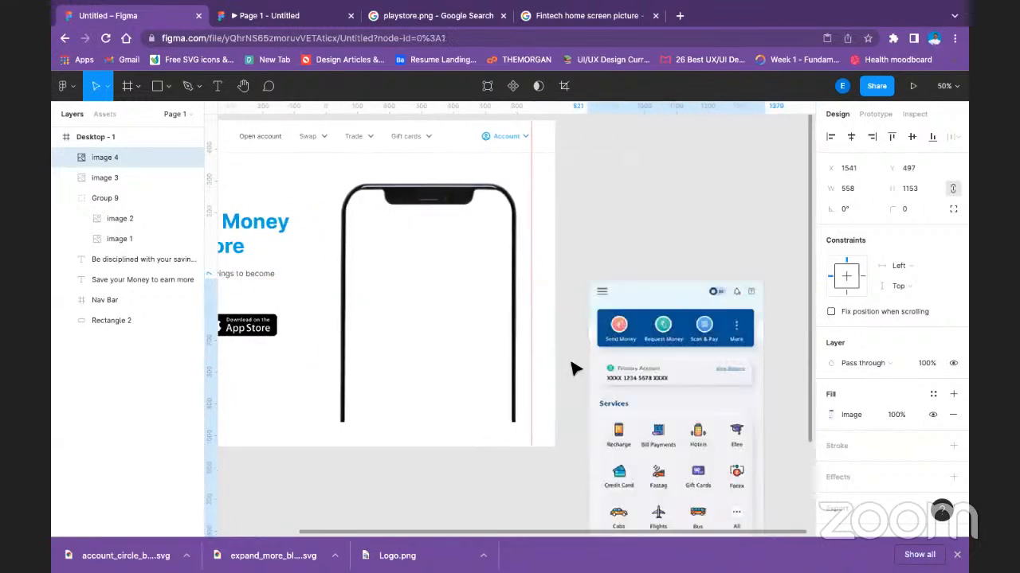
key("Escape")
Draw a rectangle over the phone mockup's screen area and widen it to about 523 × 710.
left_click(157, 85)
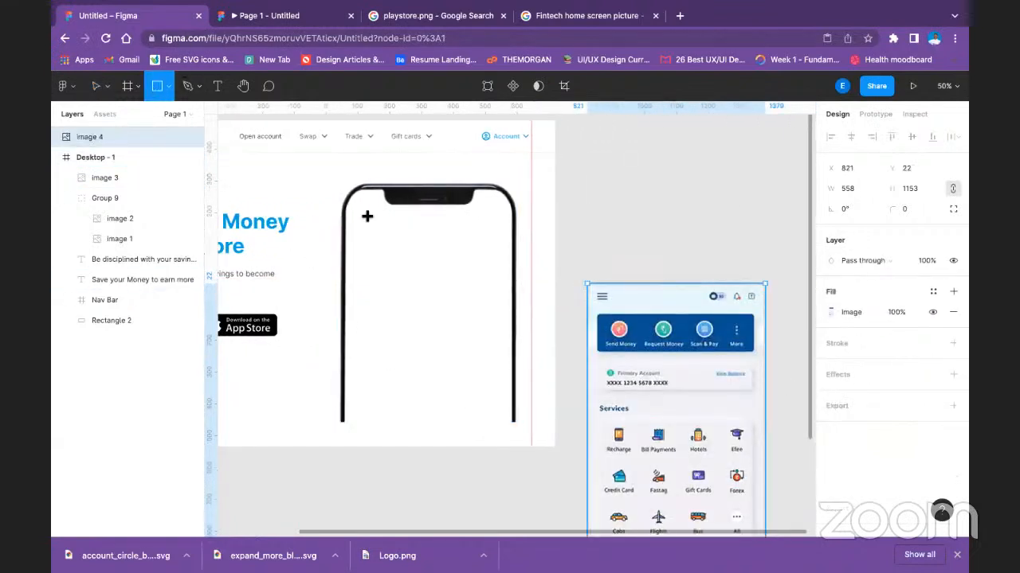
left_click_drag(353, 199, 512, 425)
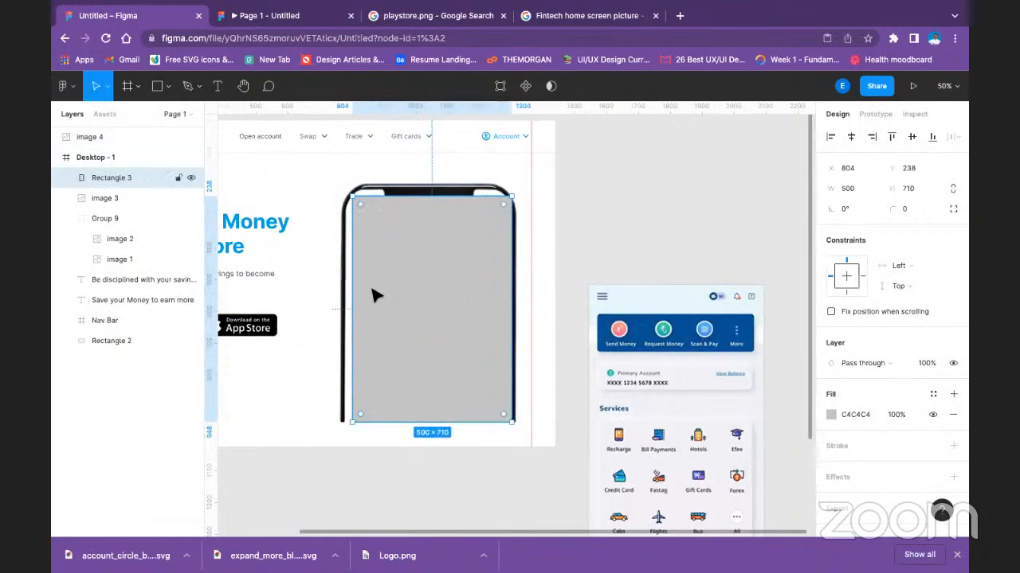
left_click_drag(348, 313, 344, 312)
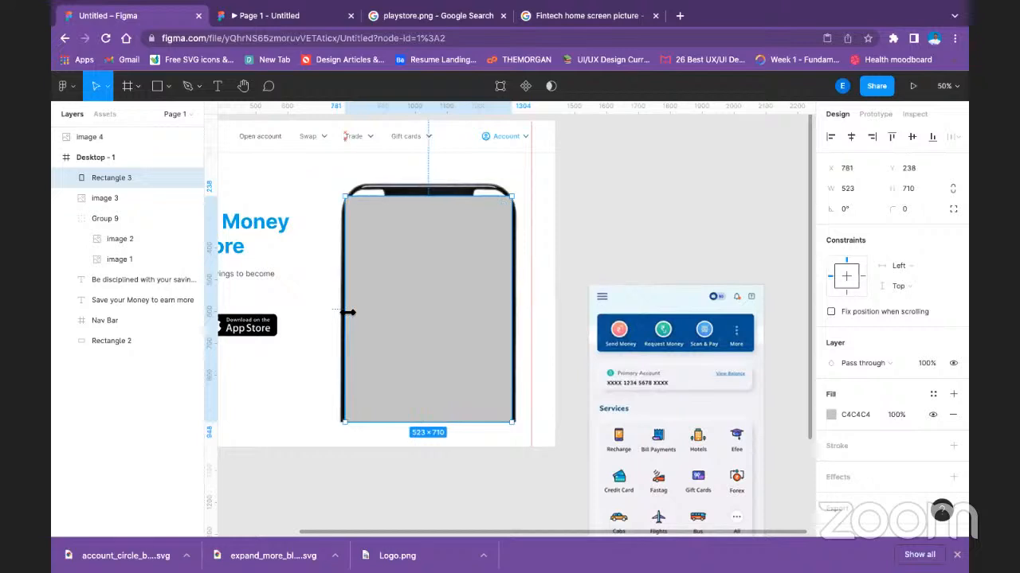
Try bending the rectangle's upper-left corner point with the Bend tool, and undo the bend.
double_click(430, 217)
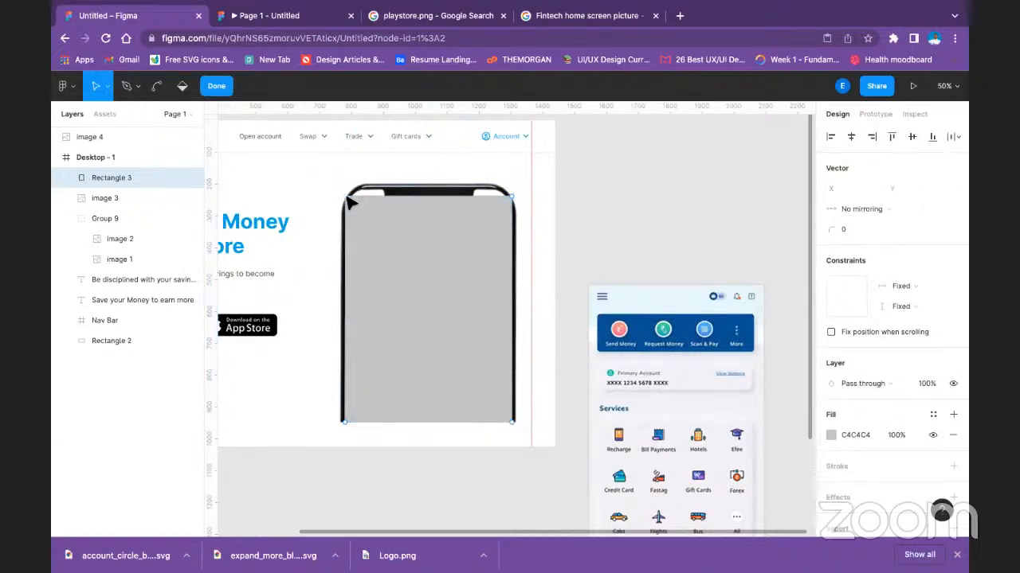
left_click(162, 89)
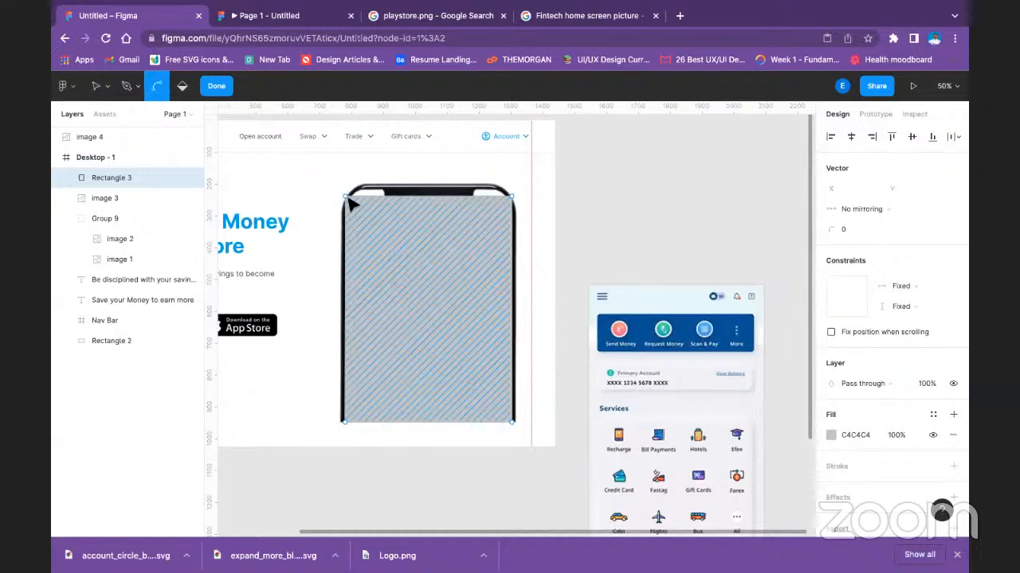
mouse_move(350, 203)
left_mouse_down()
mouse_move(371, 202)
mouse_move(368, 194)
left_mouse_up()
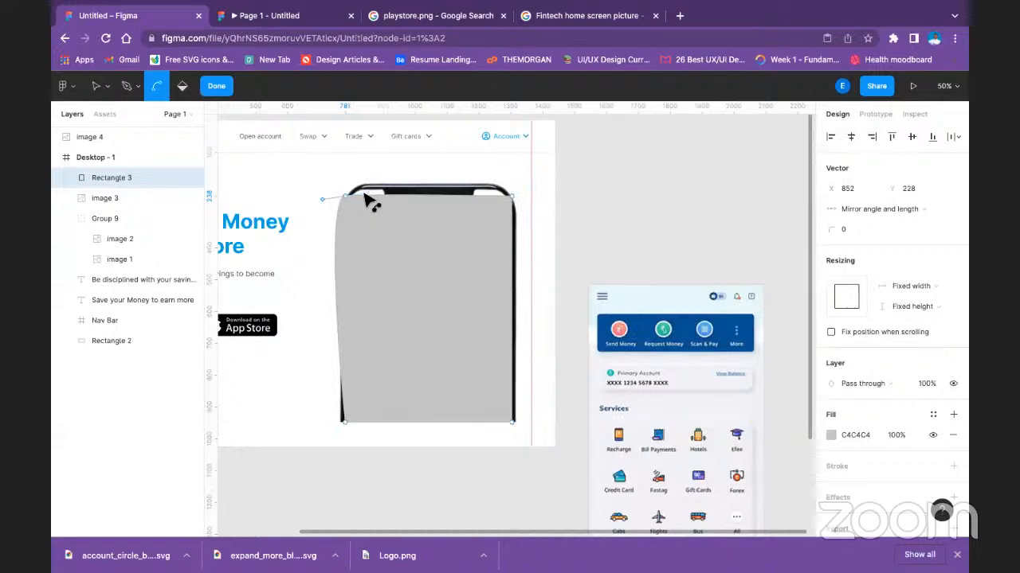
key("super+z")
key("Escape")
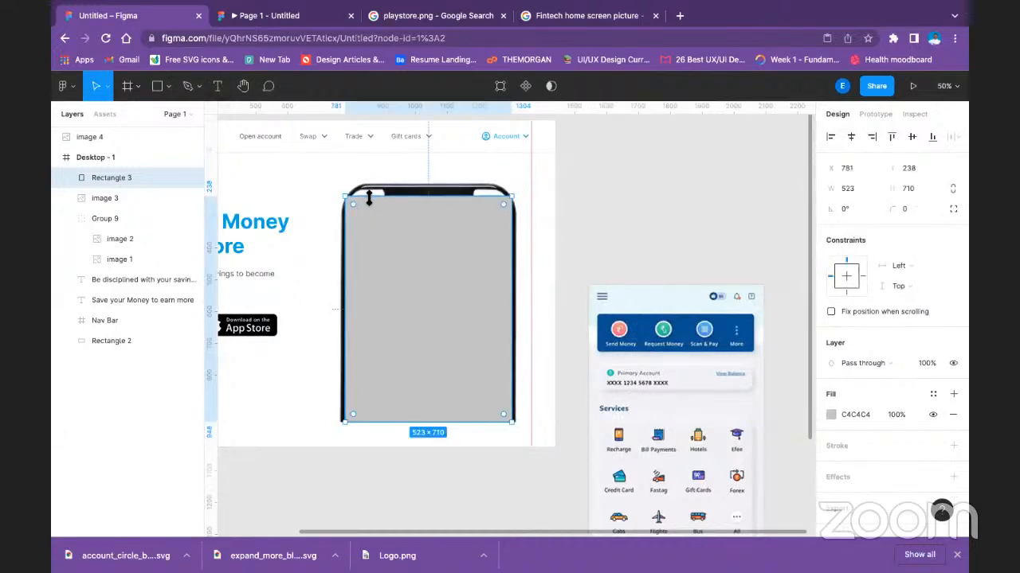
Stretch the rectangle's top edge slightly upward to a height of about 712.
double_click(368, 199)
left_click_drag(379, 199, 368, 194)
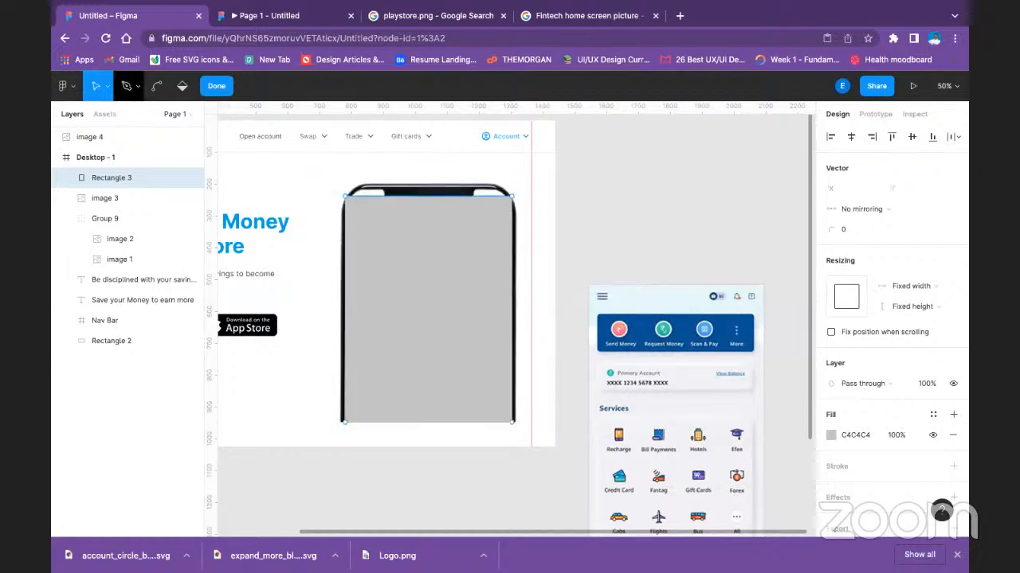
left_click(157, 88)
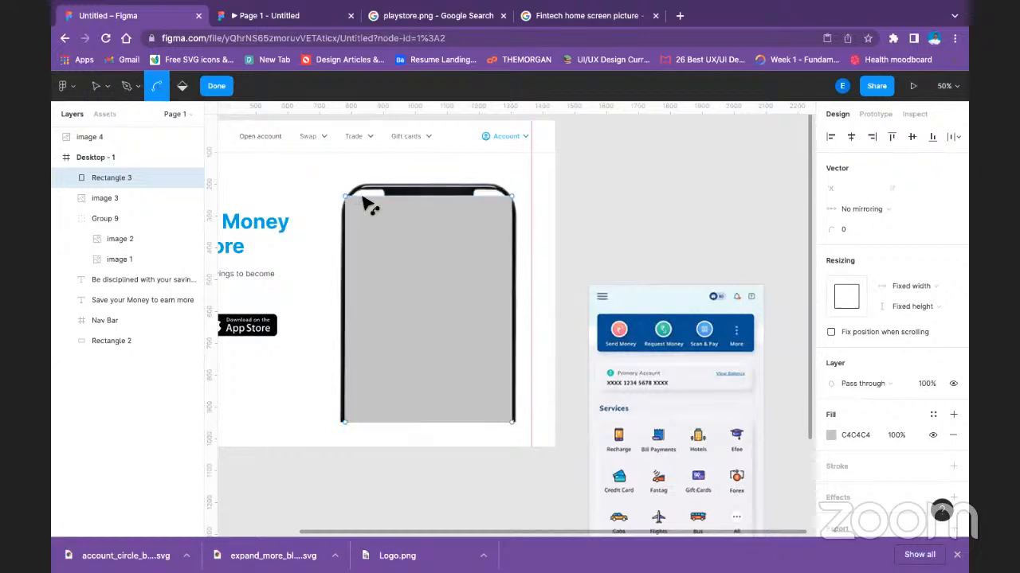
key("Escape")
left_click_drag(369, 197, 385, 195)
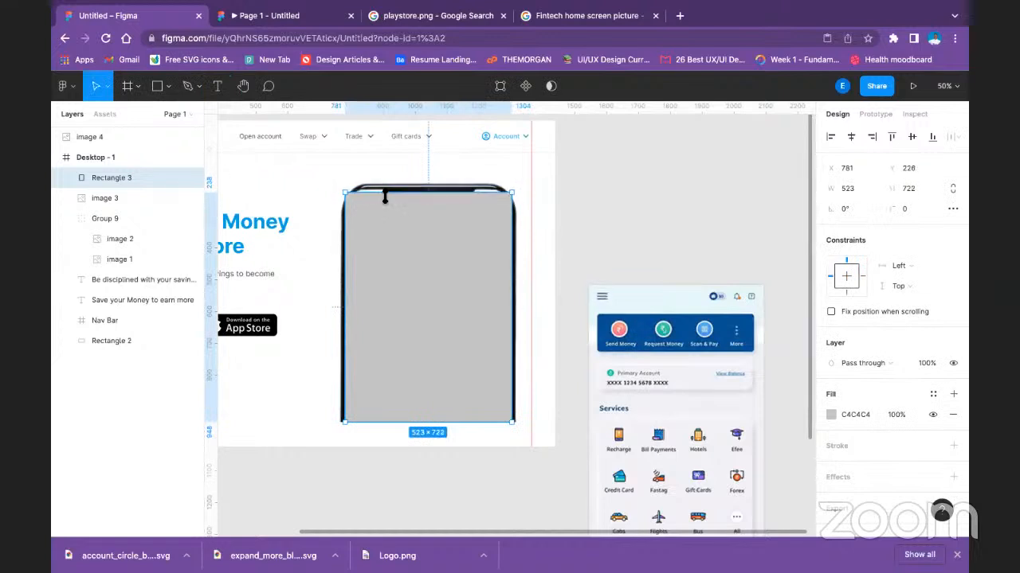
Try adding points along the rectangle's top edge and shifting the edge, and undo those edits.
double_click(437, 218)
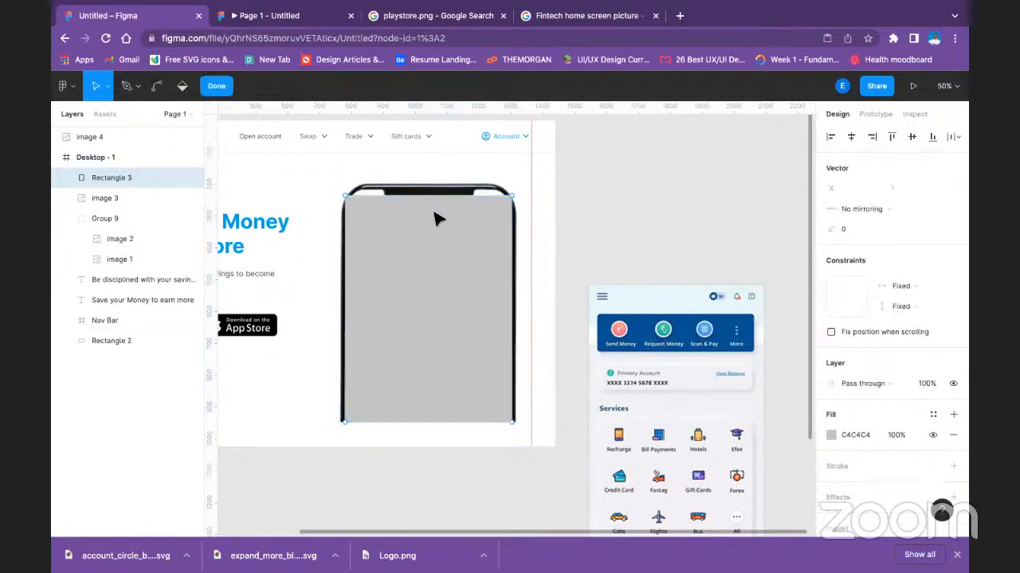
double_click(360, 198)
double_click(360, 197)
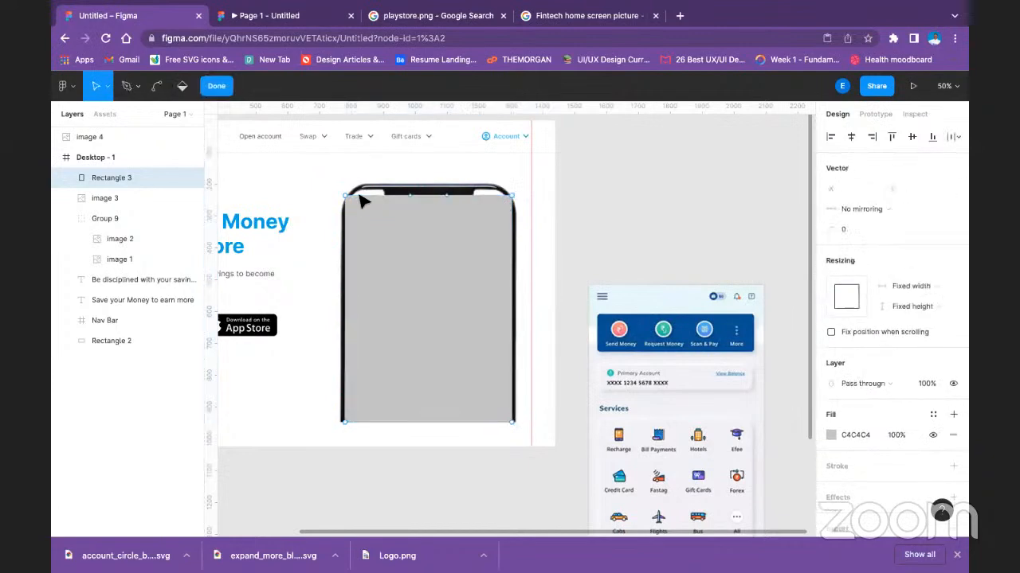
key("Escape")
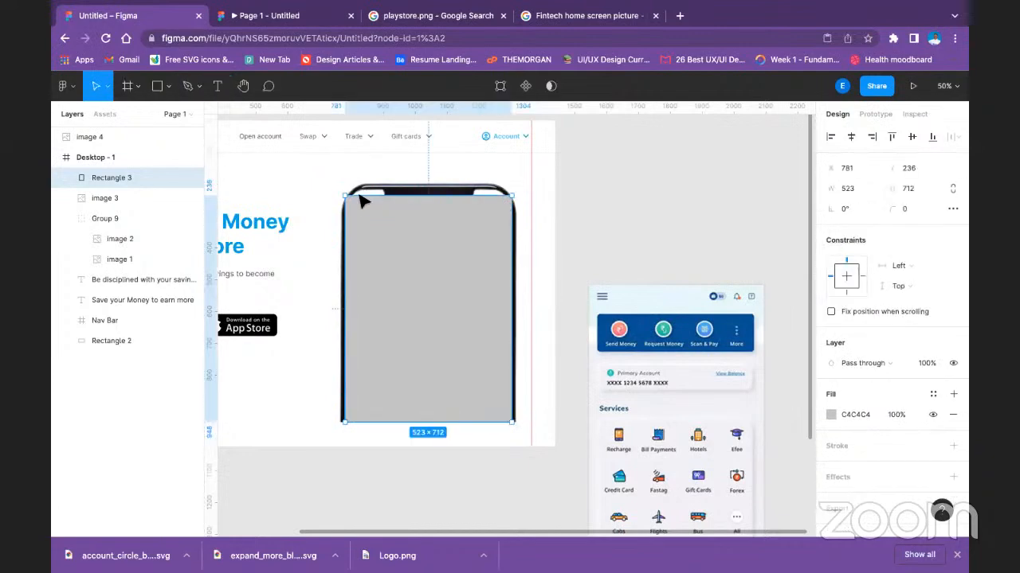
double_click(360, 197)
left_click_drag(369, 199, 378, 208)
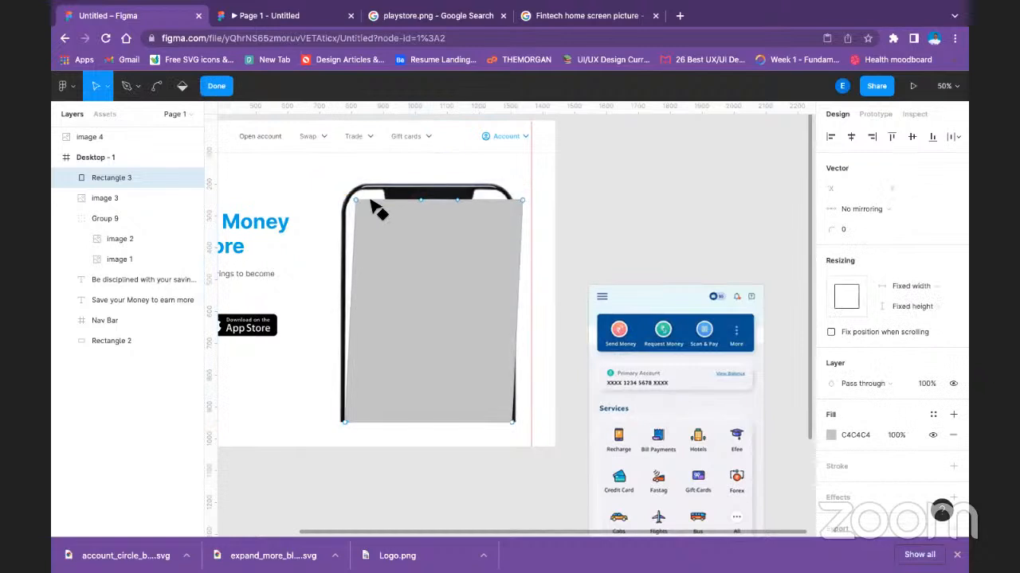
key("ctrl+z")
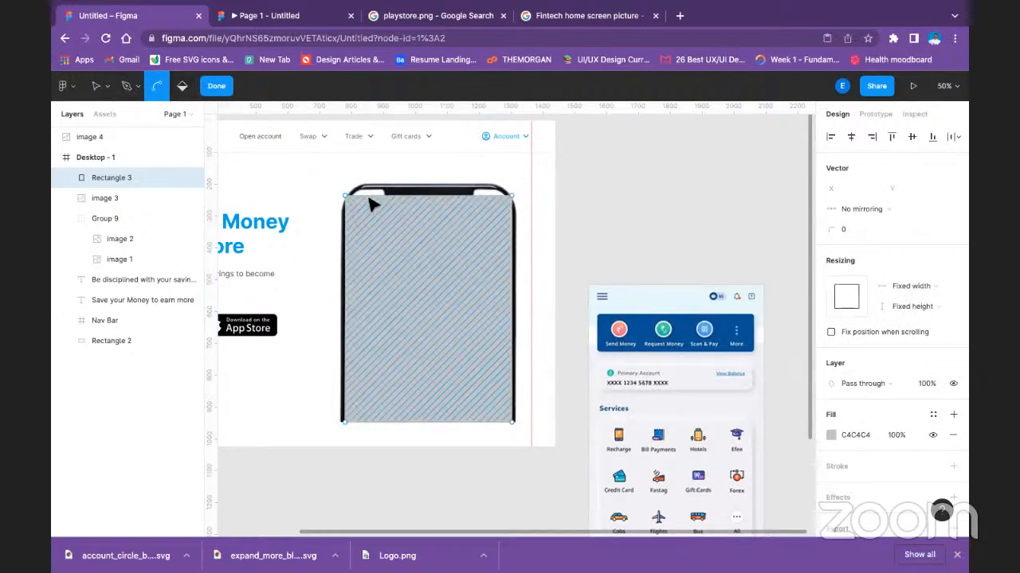
Try bending the rectangle's top edge upward into an arch over the phone mockup's notch.
left_click_drag(372, 192, 370, 188)
mouse_move(450, 195)
left_mouse_down()
mouse_move(460, 200)
mouse_move(443, 178)
left_mouse_up()
key("ctrl+z")
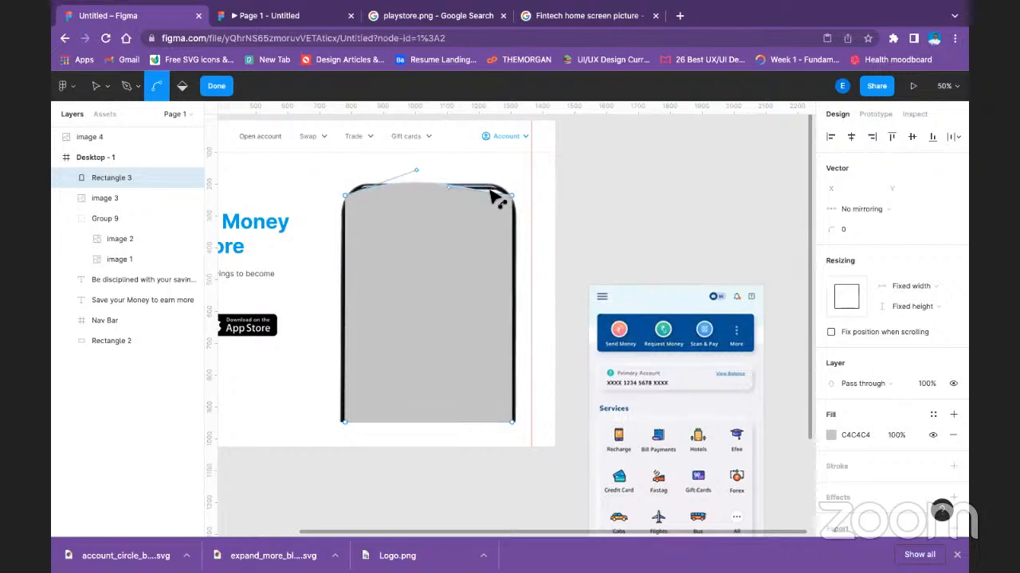
key("Escape")
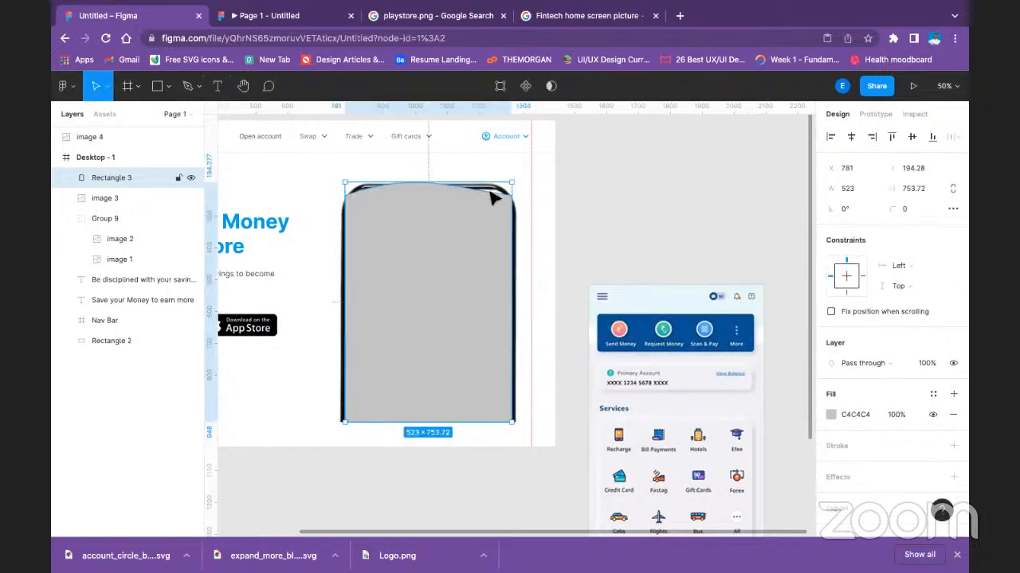
Try reshaping the arched top by lowering its upper-left point to Y 252 and pulling both curve handles upward.
double_click(490, 192)
left_click_drag(346, 196, 345, 200)
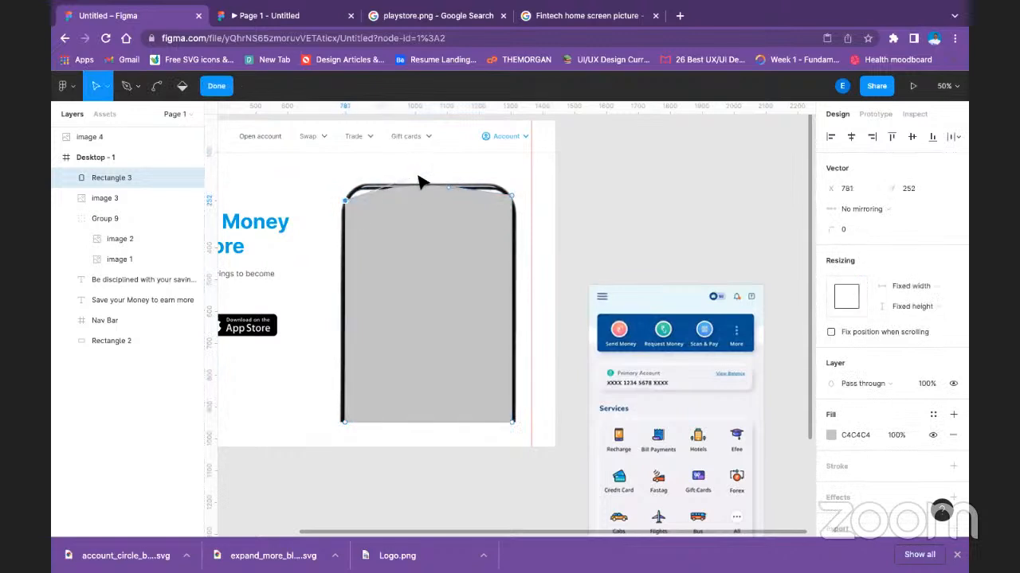
left_click_drag(416, 176, 388, 159)
left_click(449, 191)
left_click_drag(455, 204, 472, 176)
key("Escape")
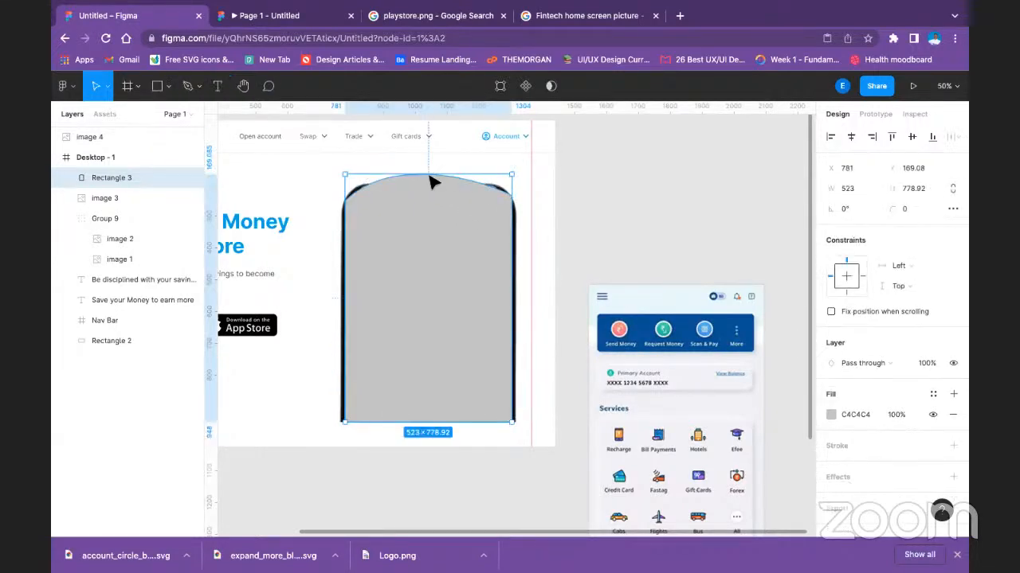
Try lowering the arched shape's top below the phone's notch, bringing its size to 523 × 686.
double_click(426, 182)
key("Escape")
double_click(426, 179)
key("Escape")
double_click(426, 182)
left_click_drag(428, 173, 446, 206)
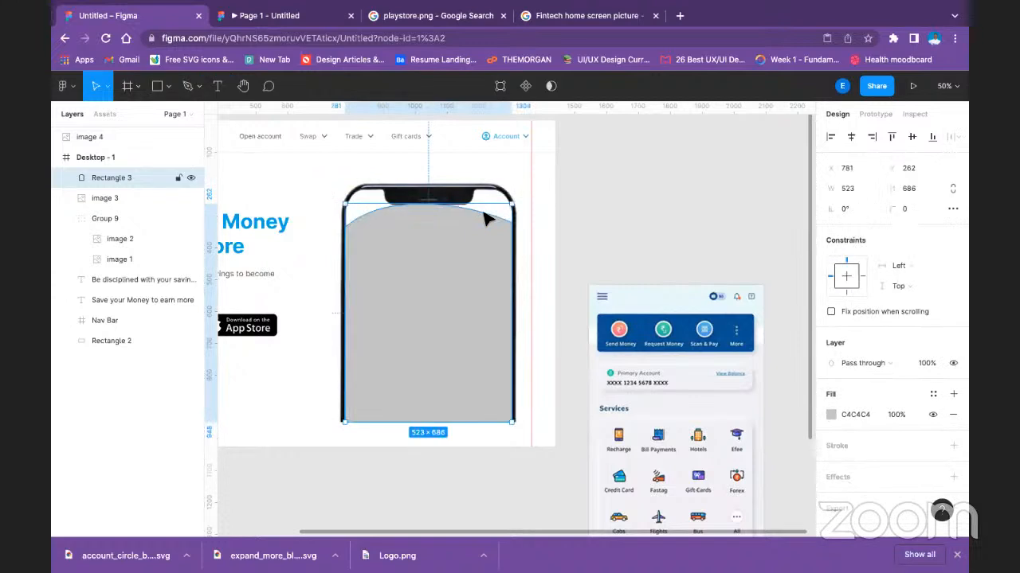
Try pulling the arch's curve handles toward the phone's upper corners, remove the shape's fill, and finish vector editing.
double_click(485, 220)
left_click_drag(474, 208, 515, 145)
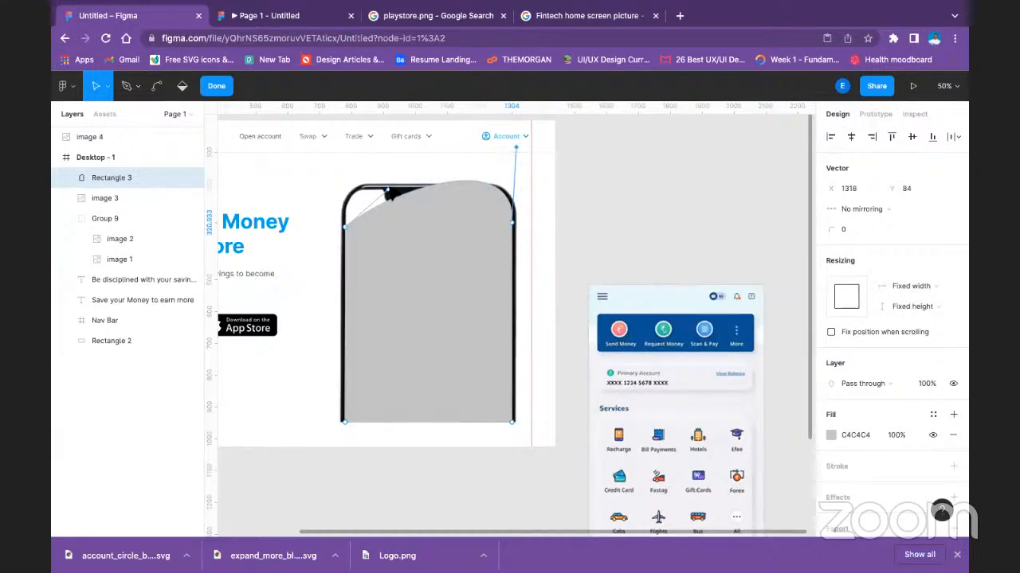
mouse_move(386, 194)
left_mouse_down()
mouse_move(314, 171)
mouse_move(364, 178)
mouse_move(359, 168)
left_mouse_up()
left_click(423, 253)
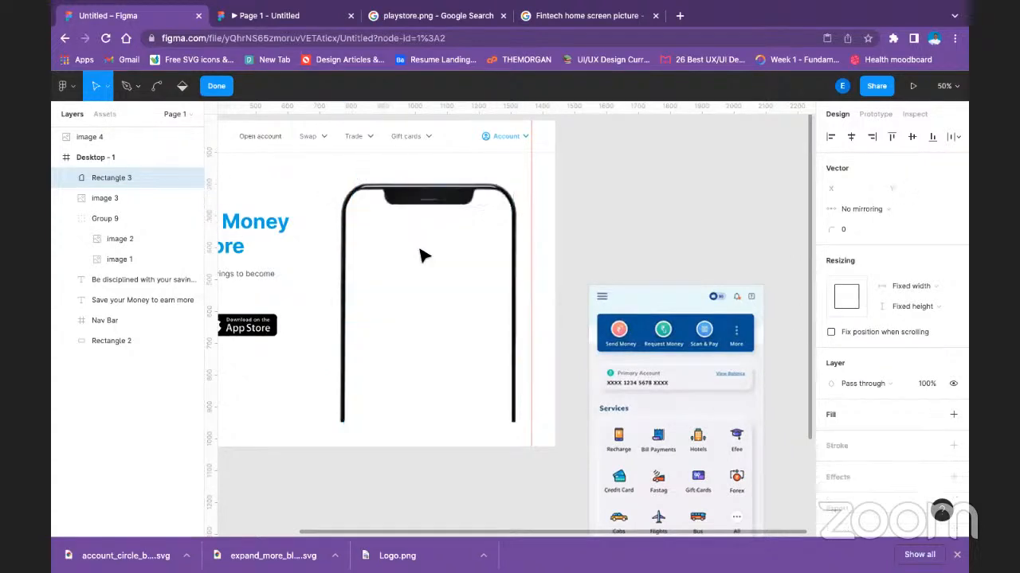
left_click(217, 86)
Try placing the app screen image over the phone mockup, and move it back outside the Desktop - 1 frame.
left_click_drag(687, 378, 443, 278)
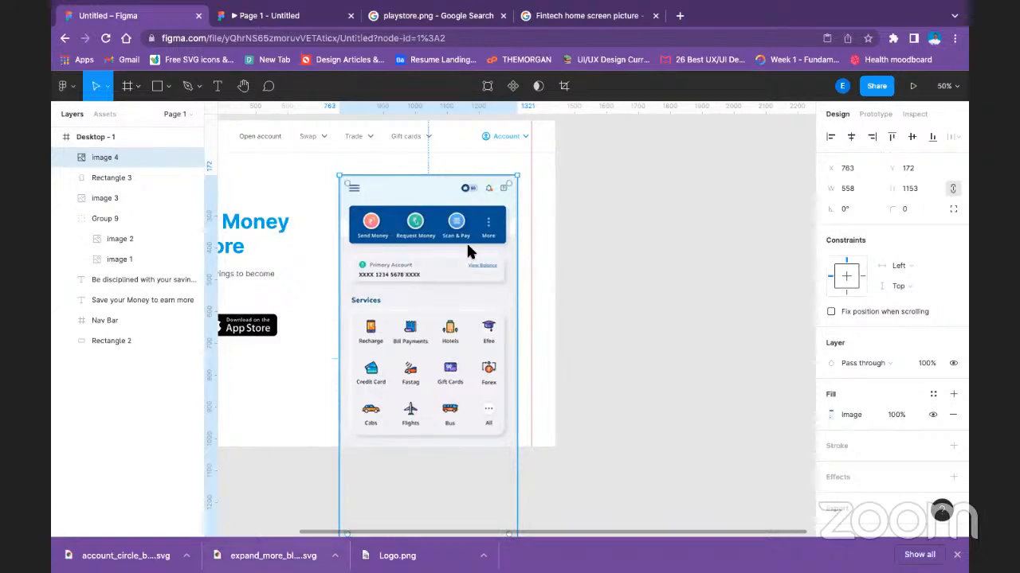
left_click(687, 256)
left_click_drag(481, 231, 706, 234)
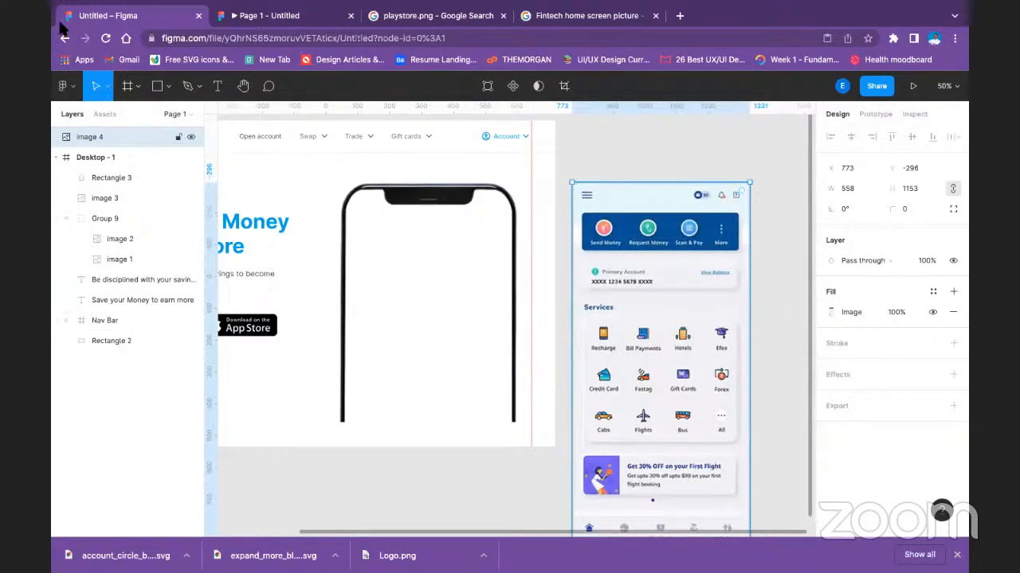
Draw a new rectangle over the phone mockup's screen area and stretch its edges to the bezel, about 523 × 734.
left_click(168, 86)
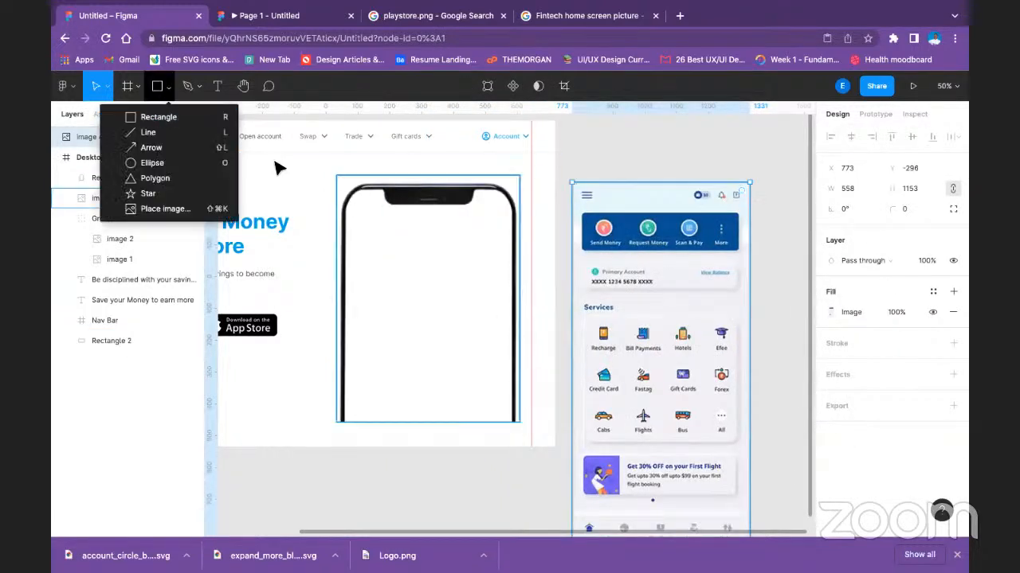
left_click(143, 117)
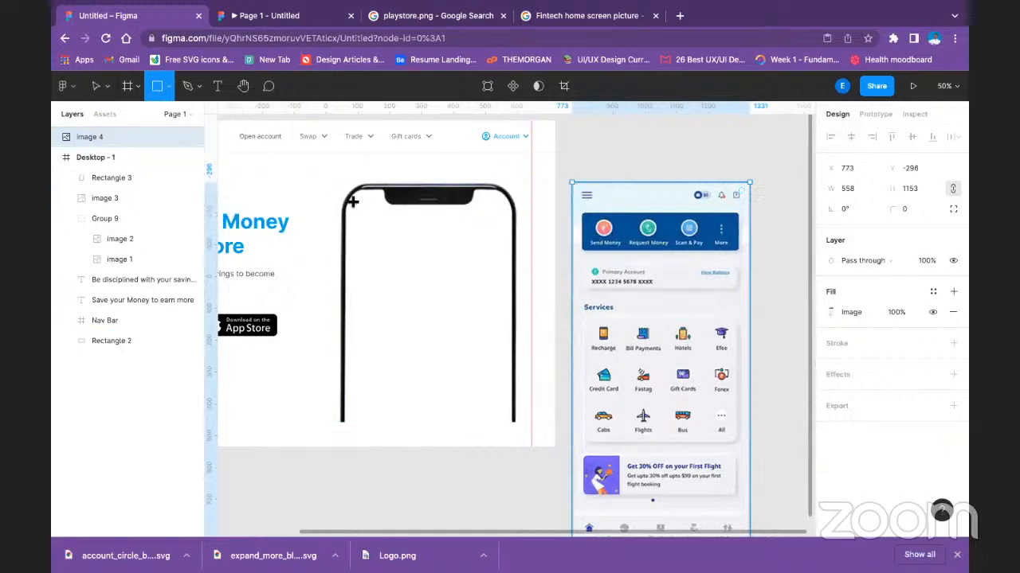
mouse_move(354, 206)
left_mouse_down()
mouse_move(471, 353)
mouse_move(500, 438)
mouse_move(476, 402)
mouse_move(481, 409)
left_mouse_up()
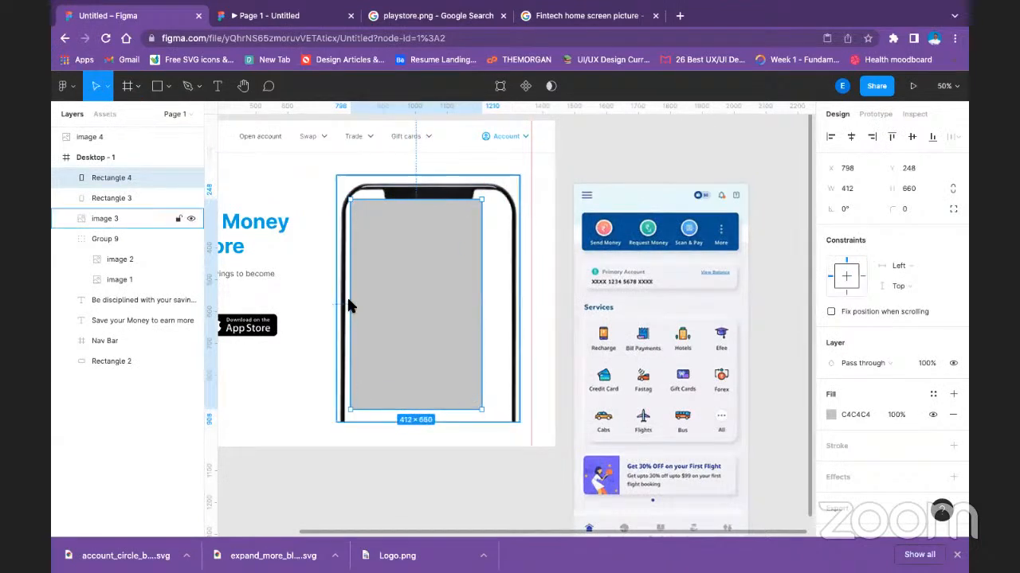
left_click_drag(351, 301, 344, 302)
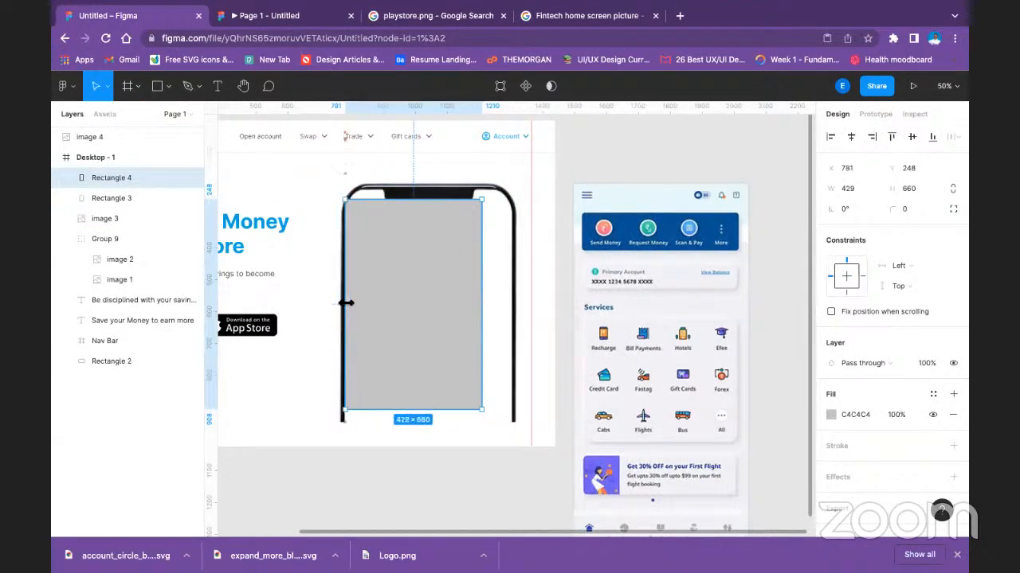
left_click_drag(482, 294, 513, 292)
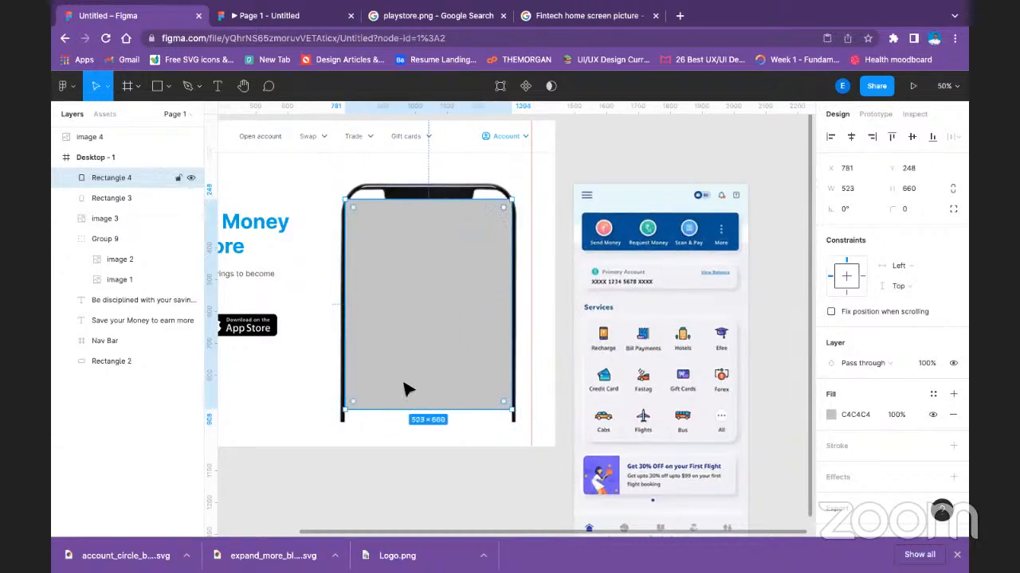
left_click_drag(428, 411, 429, 423)
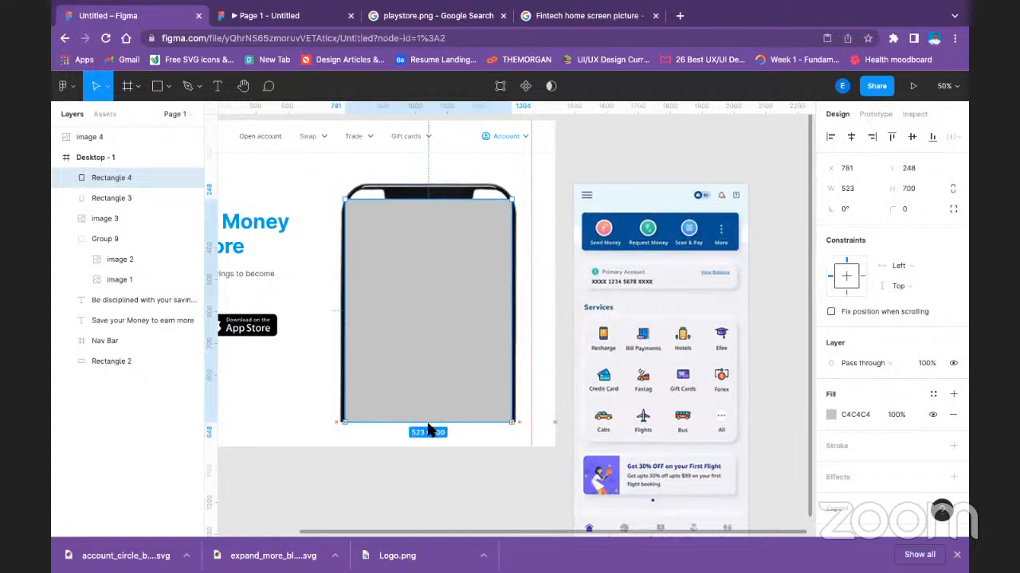
left_click_drag(396, 199, 400, 188)
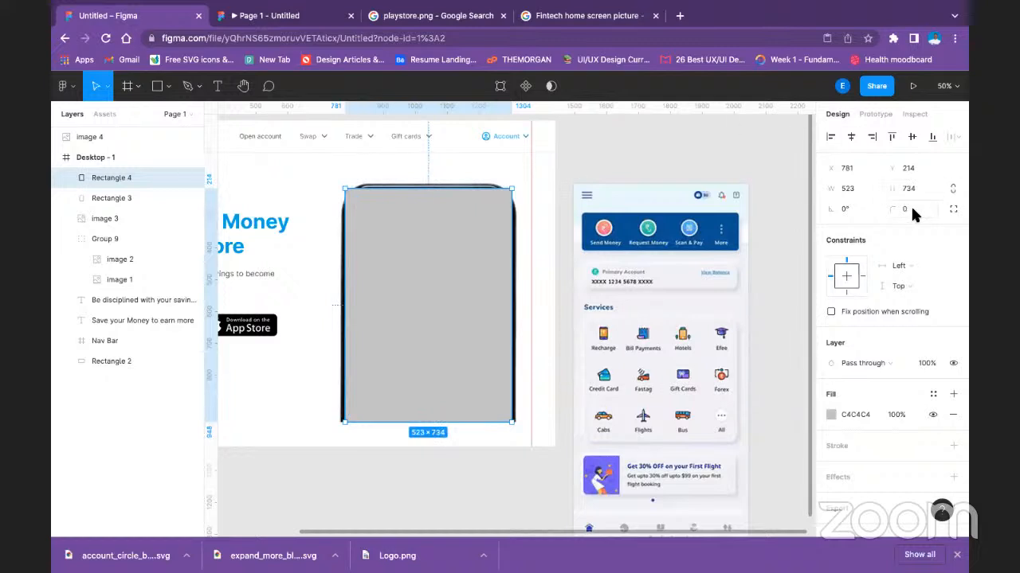
Enable individual corner radii on the new rectangle and try 100, 90 and 80 for its upper-left corner.
left_click(954, 209)
left_click(842, 231)
key("Return")
left_click(852, 227)
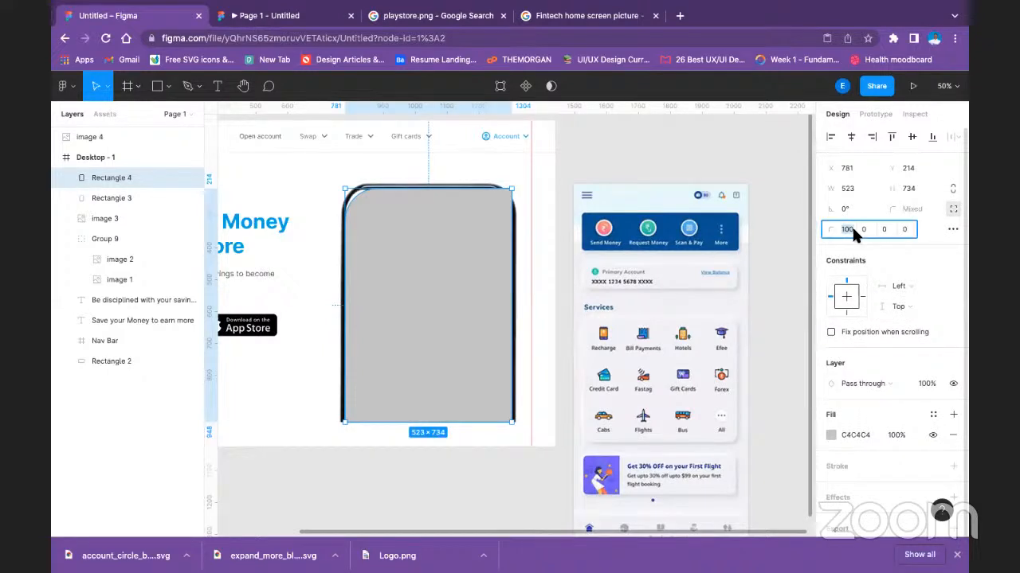
type("90")
key("Return")
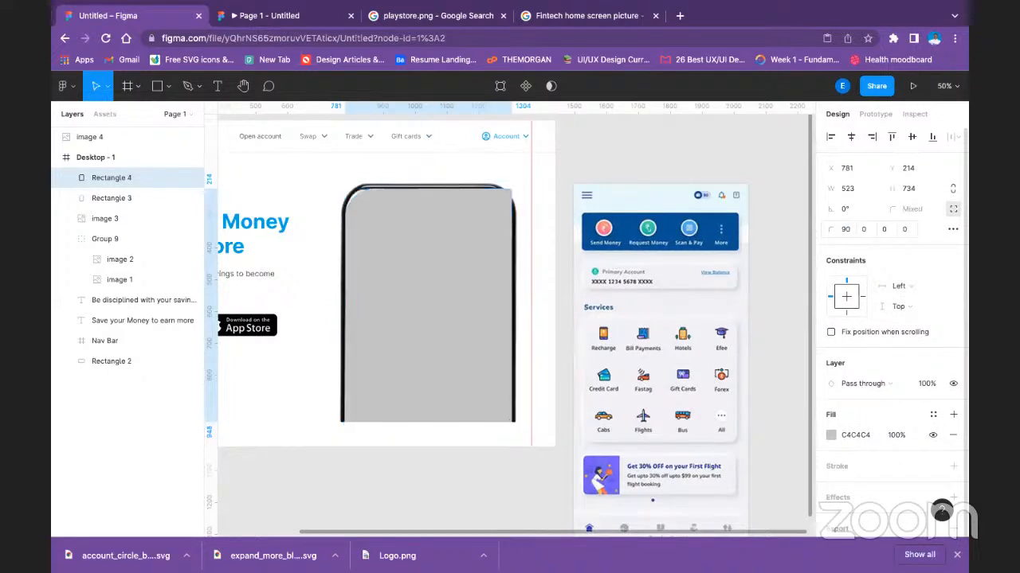
left_click(847, 228)
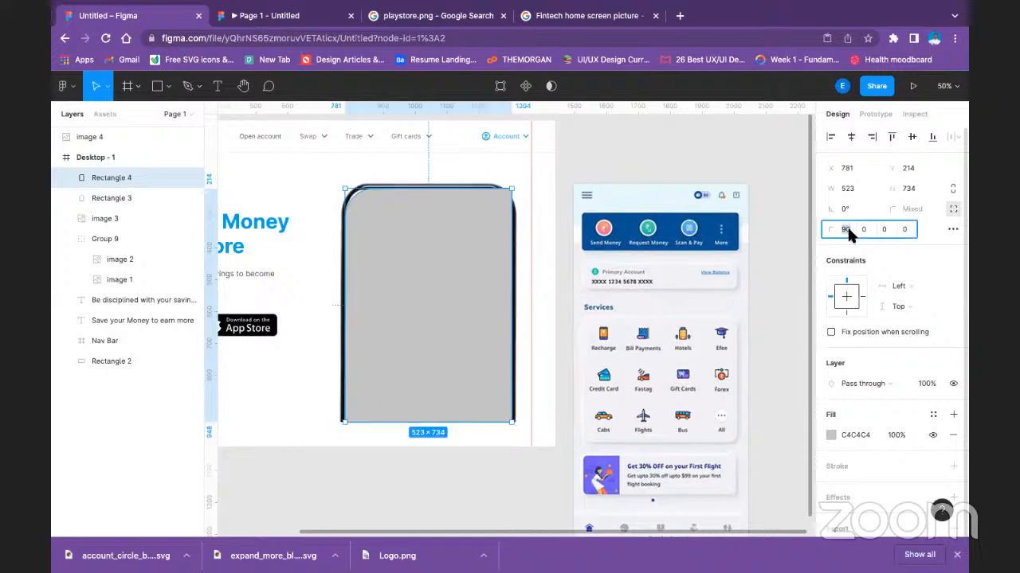
type("80")
key("Return")
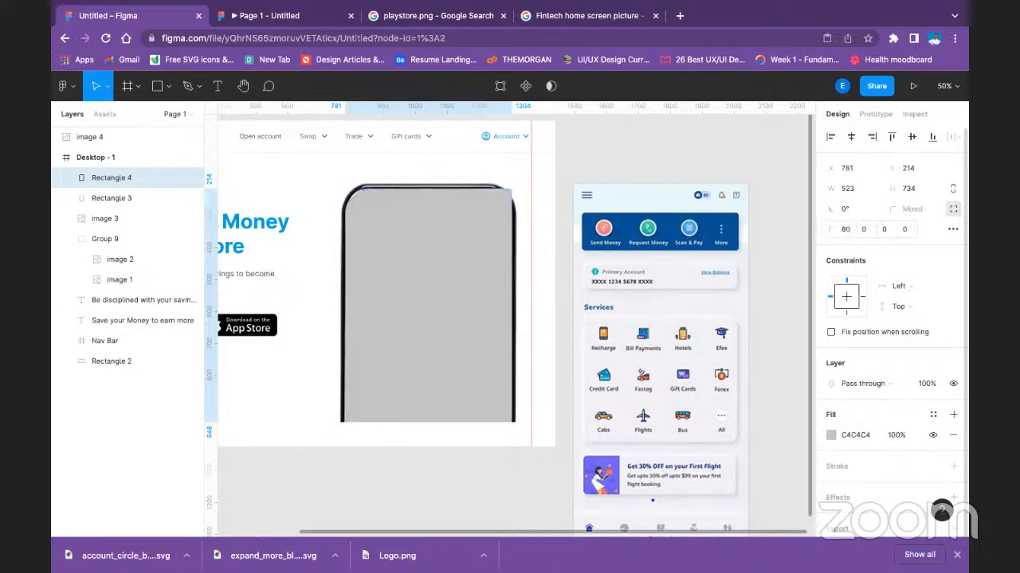
Try an upper-left radius of 85, and set the rectangle's upper-left and upper-right corner radii to 75.
left_click(847, 235)
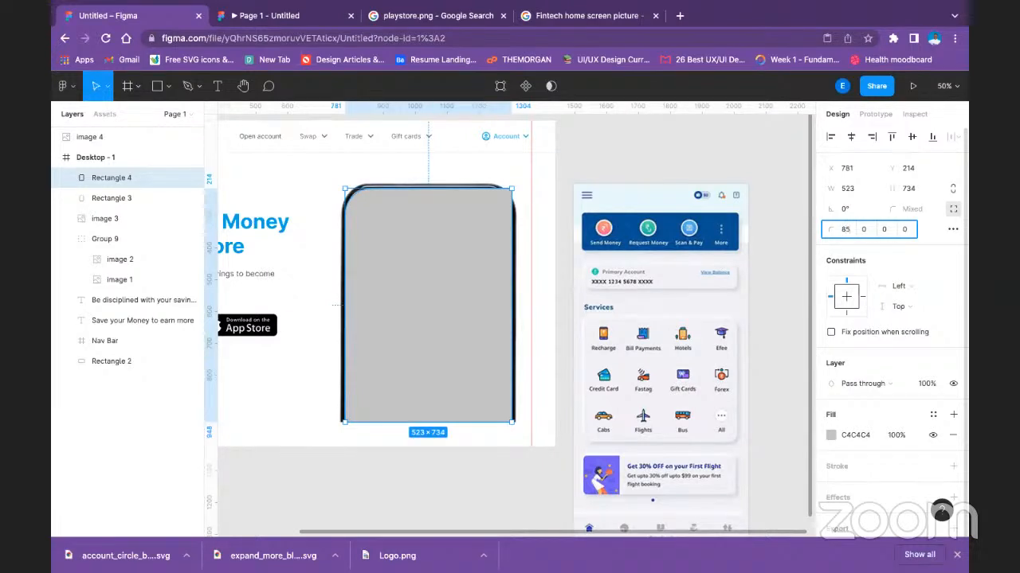
key("Return")
left_click(847, 237)
type("75")
key("Return")
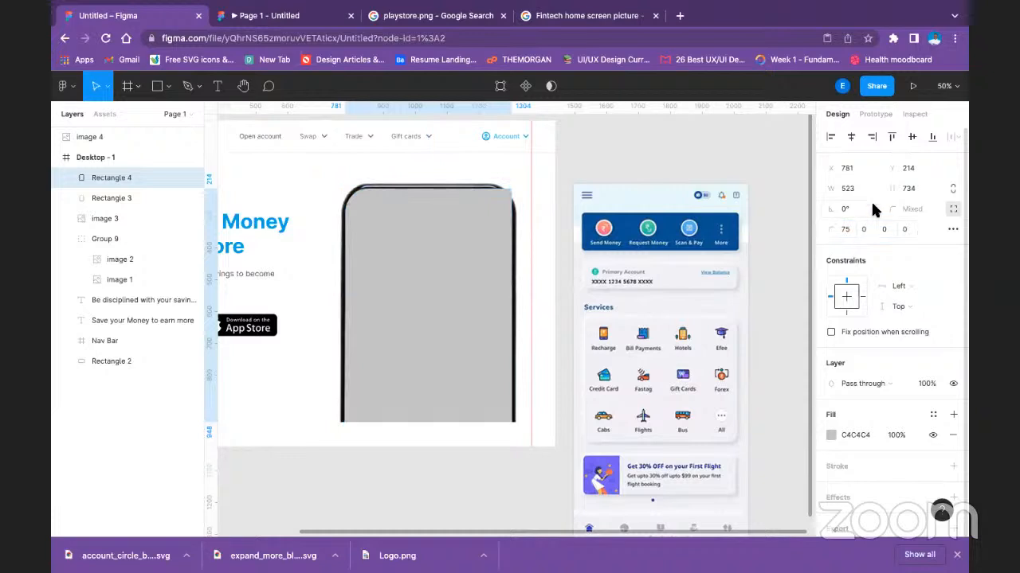
left_click(866, 229)
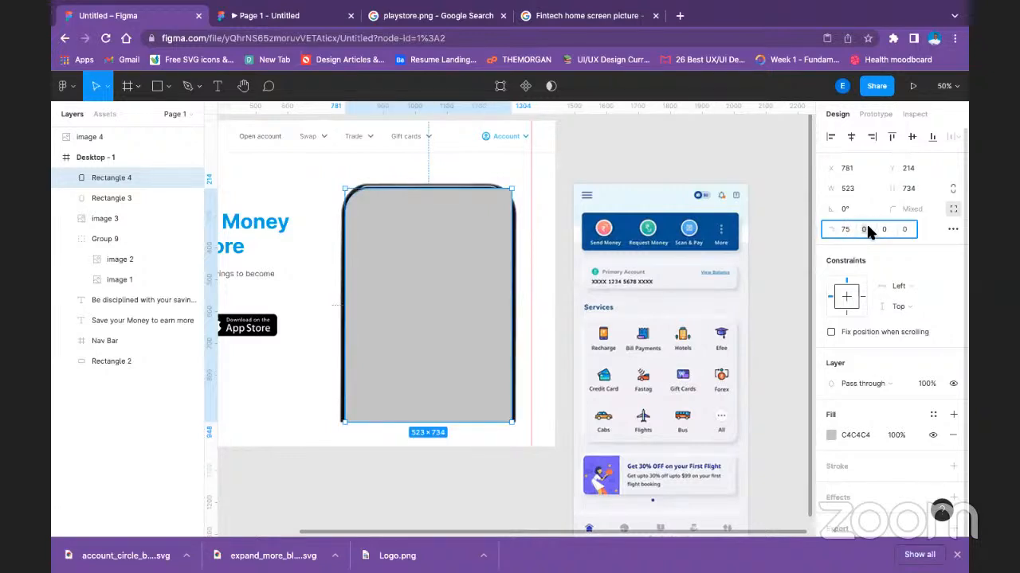
type("75")
key("Return")
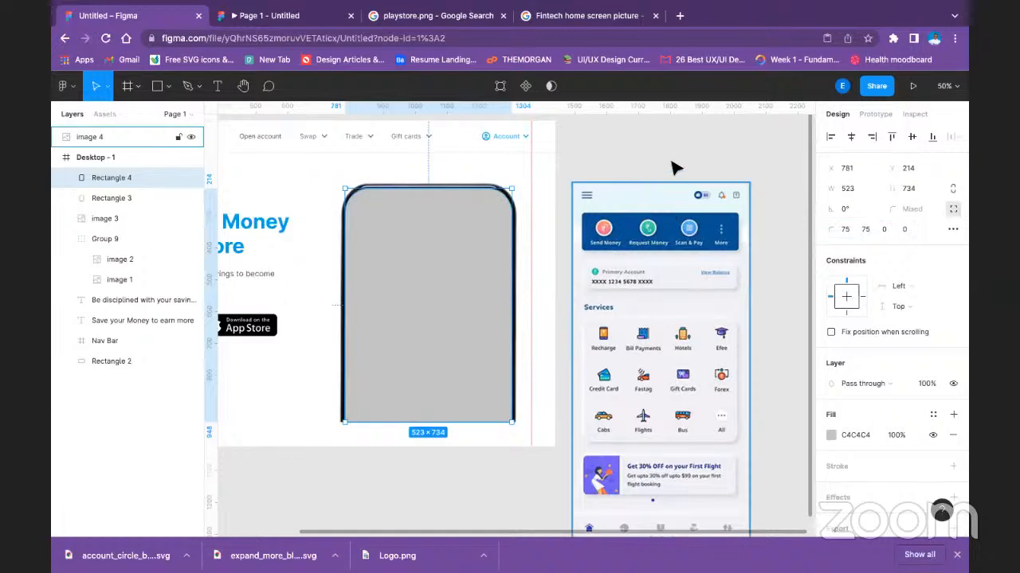
left_click(788, 173)
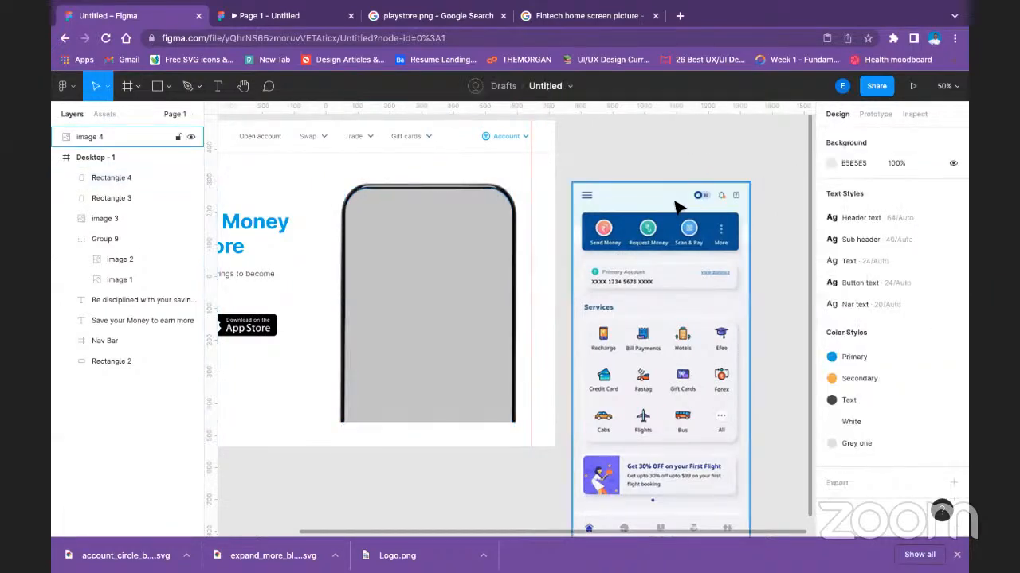
Move image 4 into the Desktop - 1 frame above Rectangle 4, and delete the old bent Rectangle 3.
left_click(625, 215)
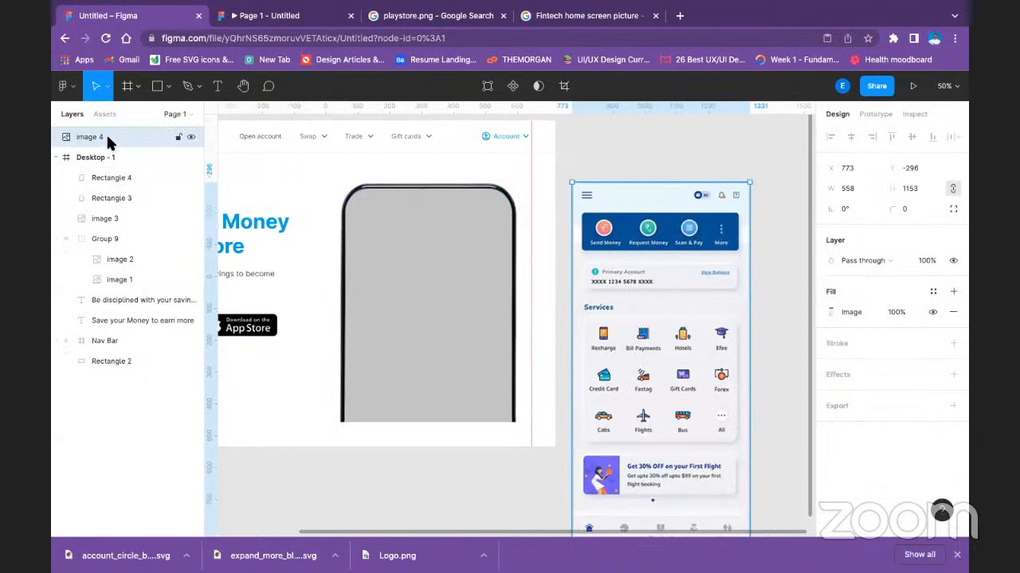
left_click_drag(109, 142, 103, 171)
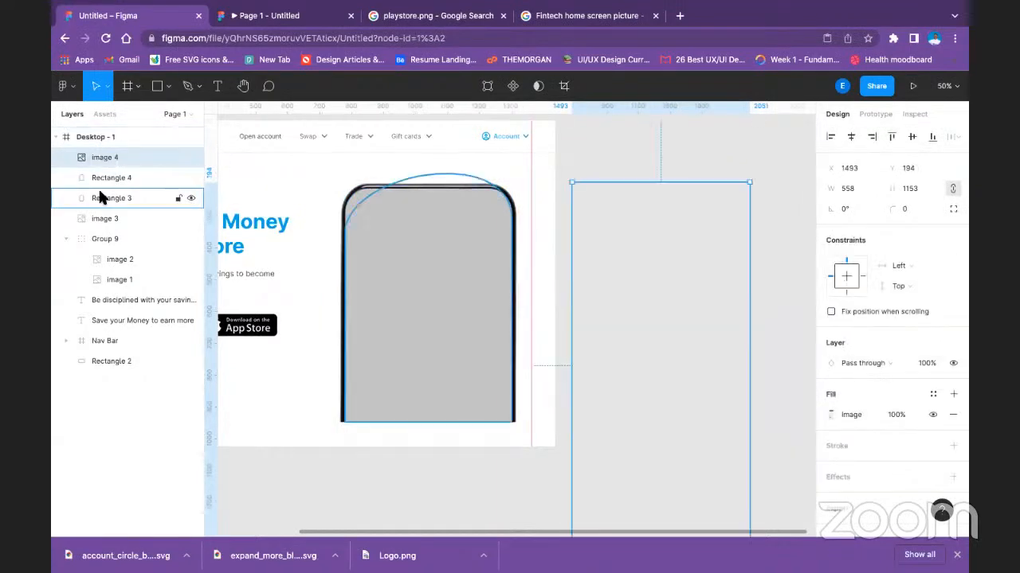
left_click(99, 193)
left_click_drag(432, 250, 291, 293)
key("Delete")
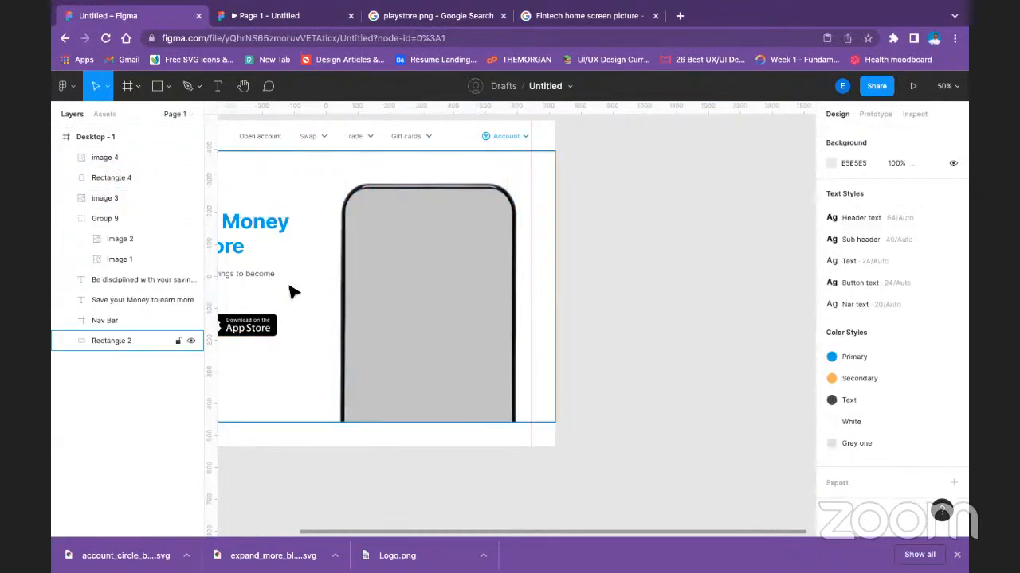
Position the app screen image over the phone mockup at about X 765, Y 196.
left_click(88, 194)
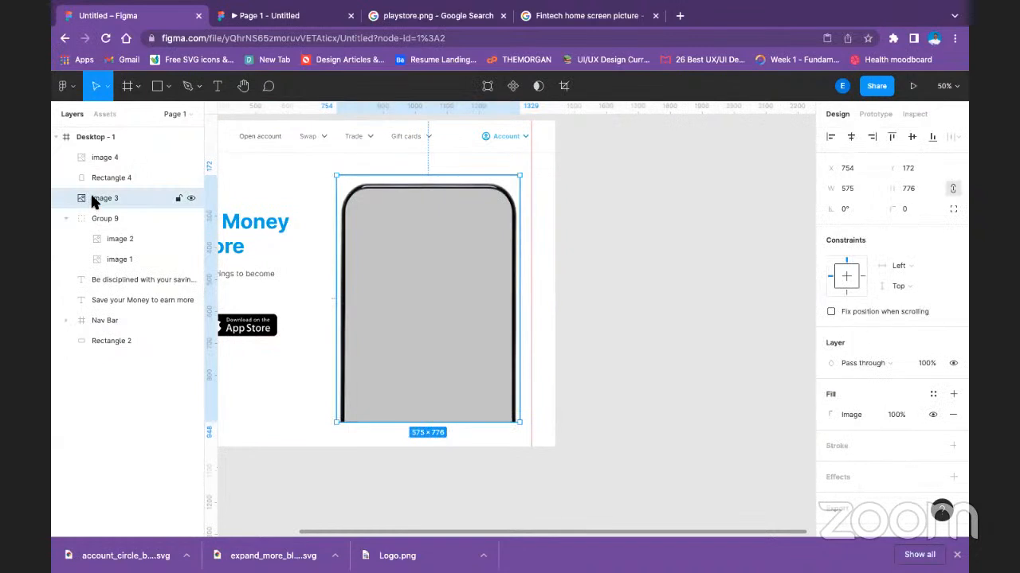
left_click(114, 159)
left_click_drag(667, 234, 405, 208)
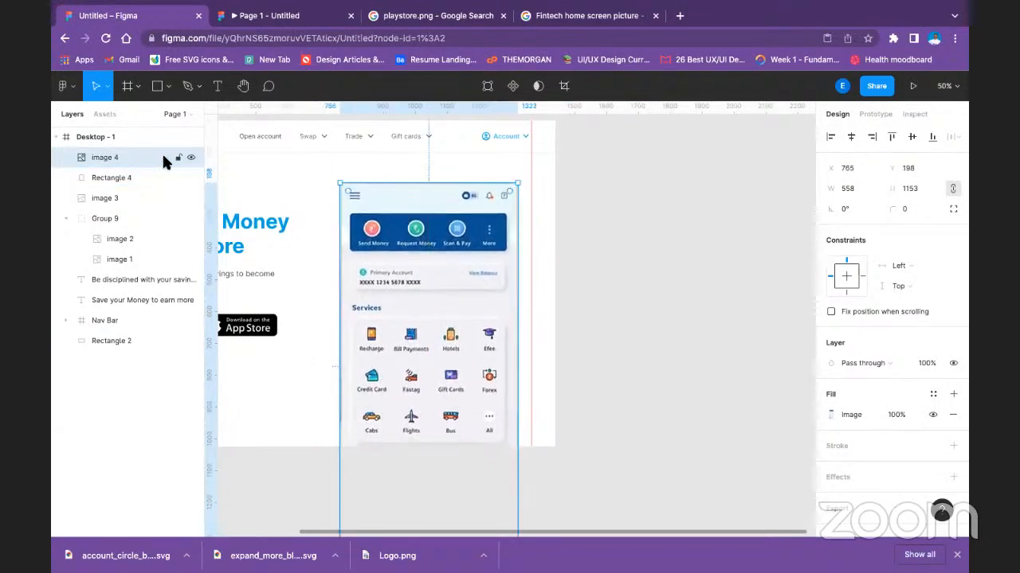
Mask image 4 with Rectangle 4, and select the image inside the mask group.
right_click(121, 157)
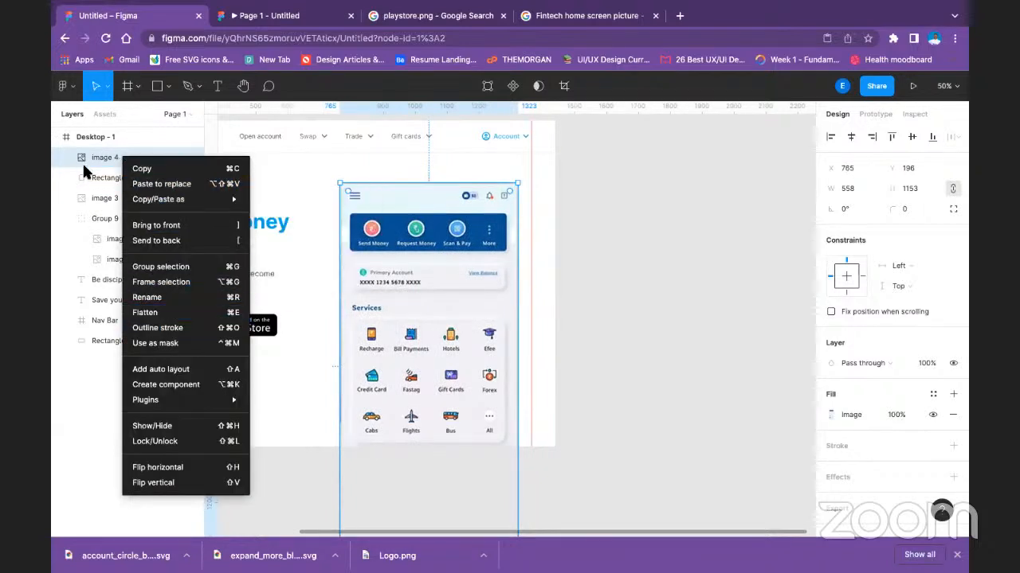
left_click(100, 181)
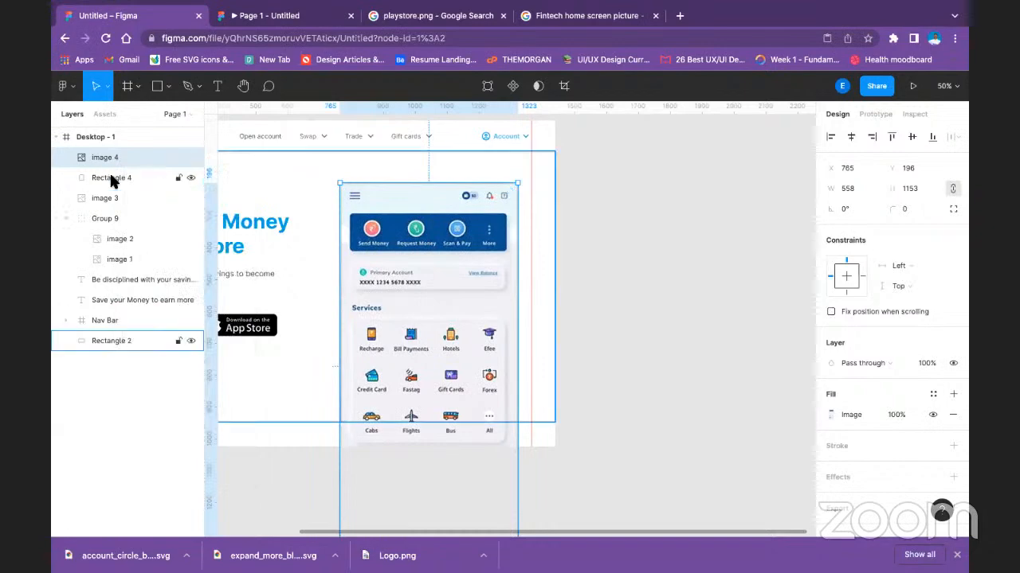
left_click(112, 179, "shift")
right_click(112, 180)
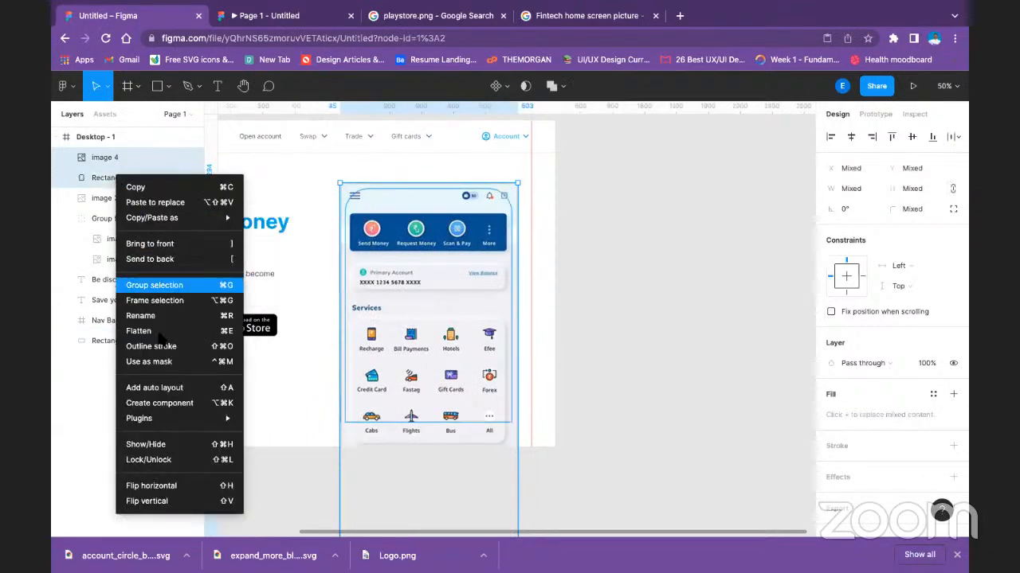
left_click(162, 362)
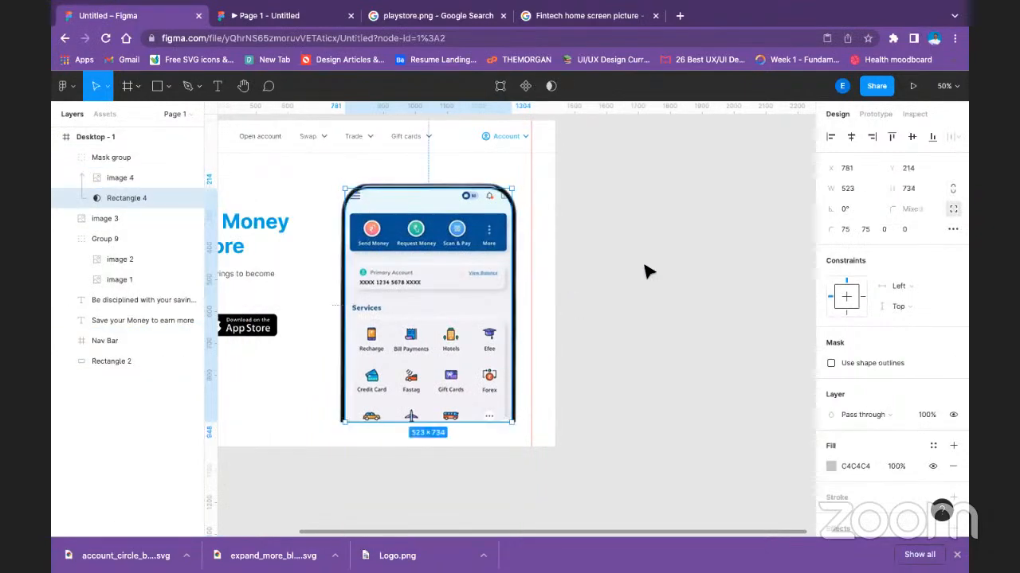
left_click(580, 269)
double_click(468, 208)
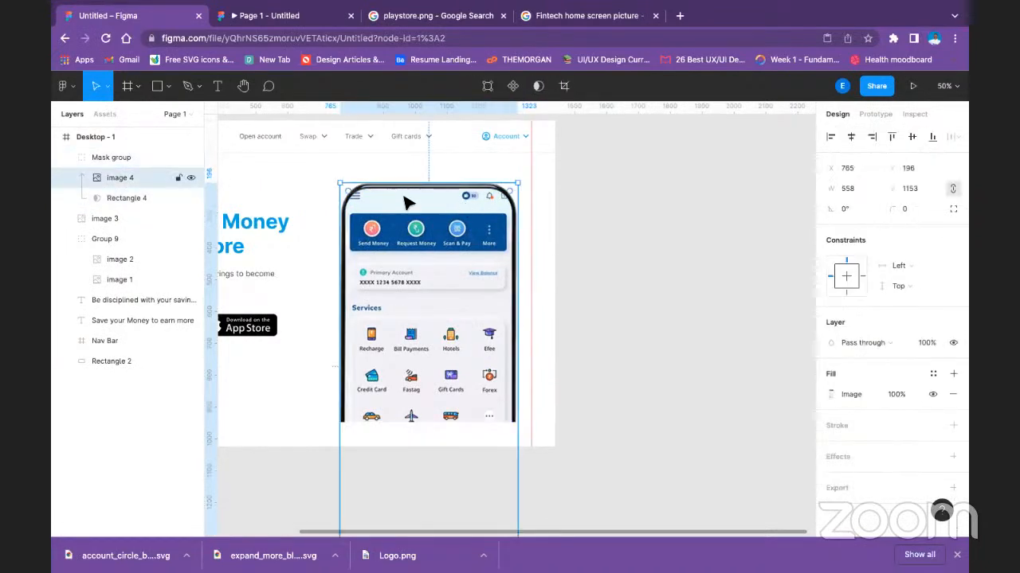
Enlarge image 4 inside the mask group to about 564 by 1177, and reposition it at about X 761, Y 152.
mouse_move(521, 182)
left_mouse_down()
mouse_move(539, 173)
mouse_move(522, 177)
left_mouse_up()
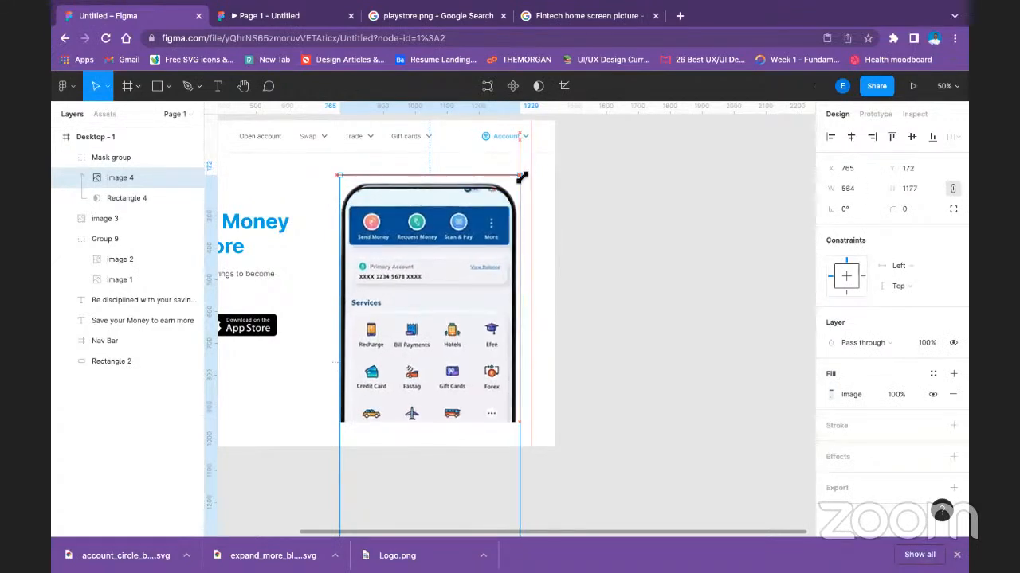
left_click_drag(487, 223, 479, 228)
left_click(661, 228)
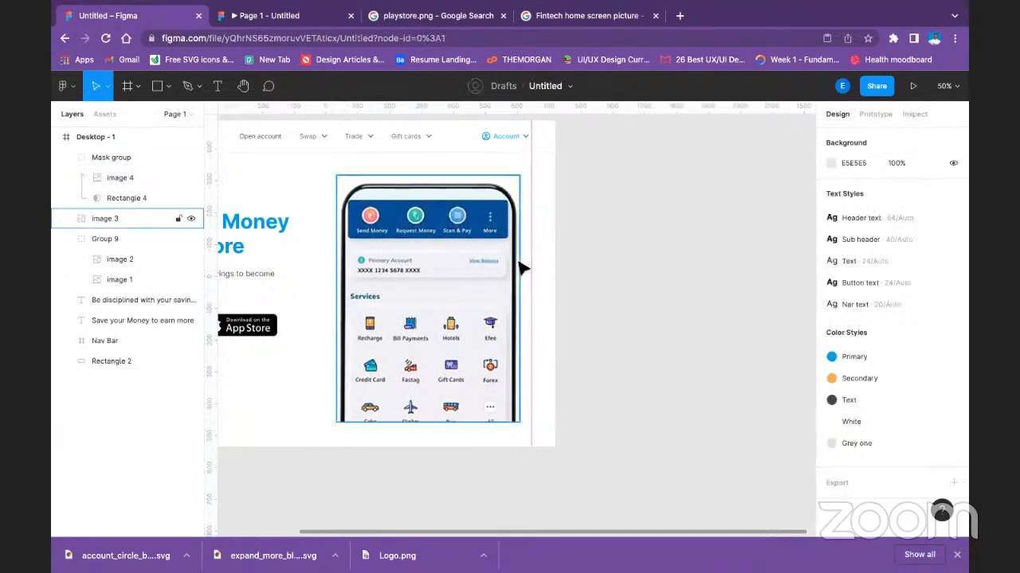
Browse the image search results for "Fintech home screen picture" in the browser for an alternative app screen.
left_click(564, 16)
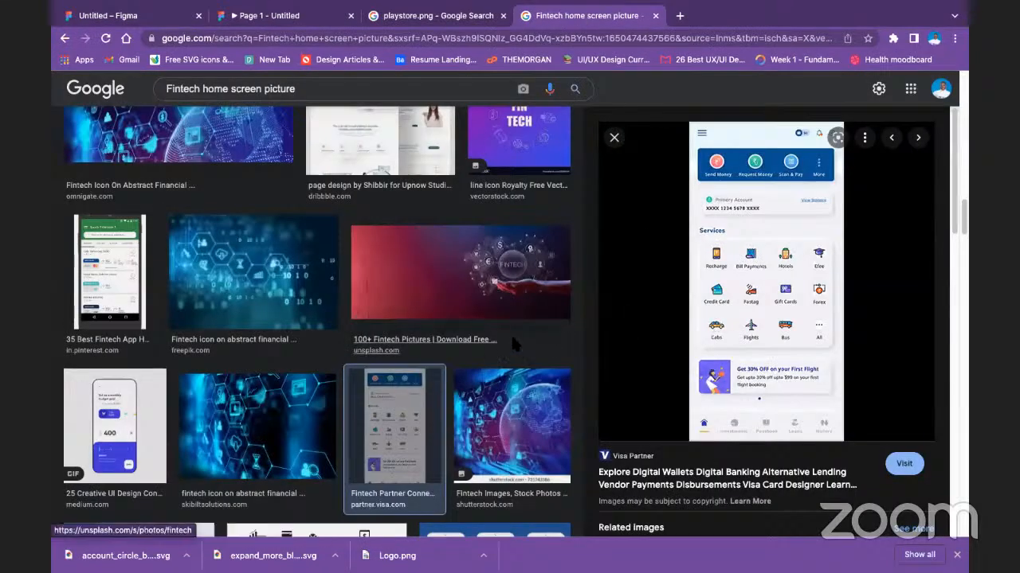
scroll(664, 329, "down", 4)
scroll(663, 329, "down", 6)
scroll(663, 341, "down", 1)
scroll(125, 238, "down", 2)
scroll(124, 228, "down", 8)
scroll(265, 231, "down", 7)
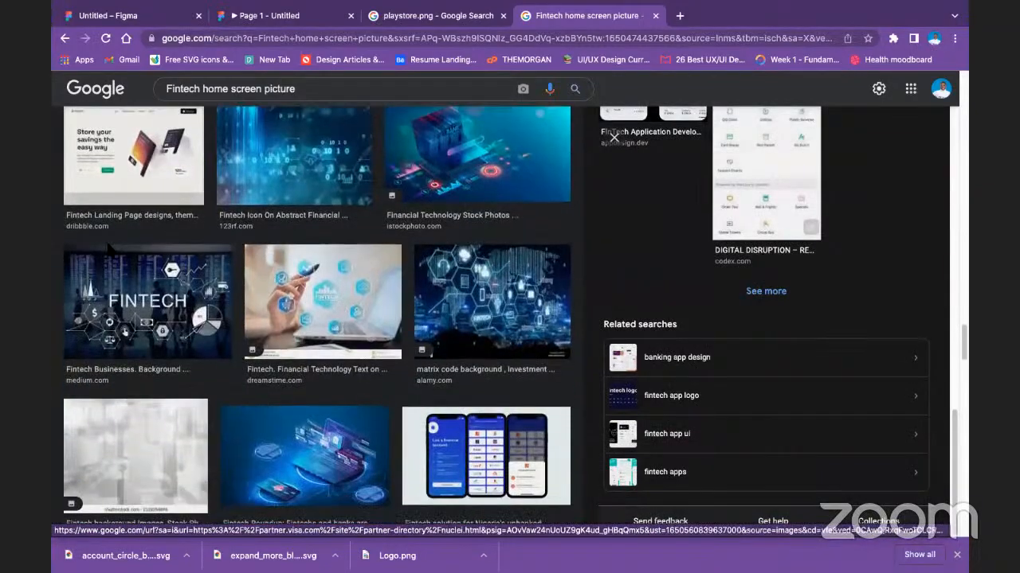
scroll(112, 250, "down", 8)
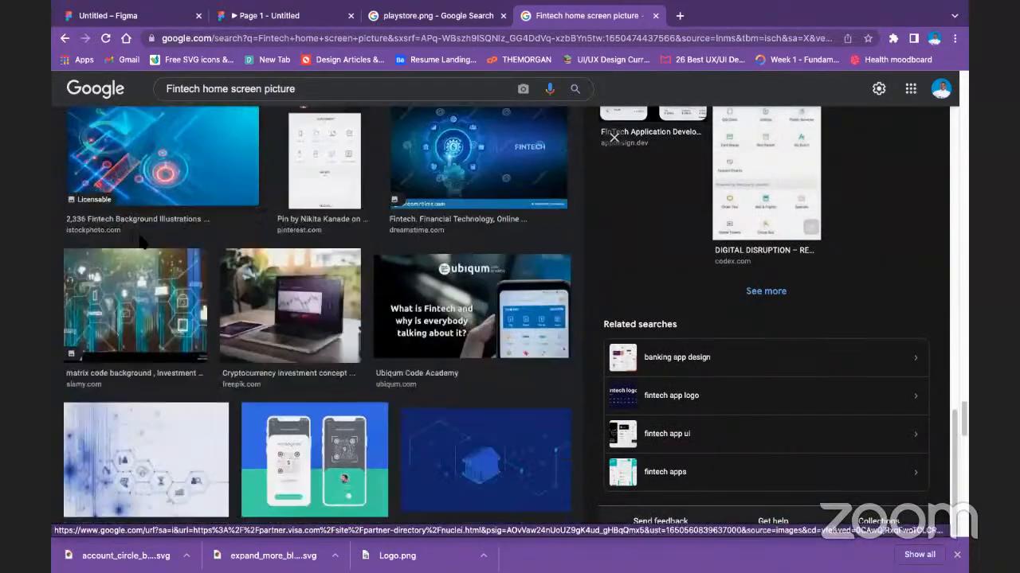
scroll(142, 242, "down", 8)
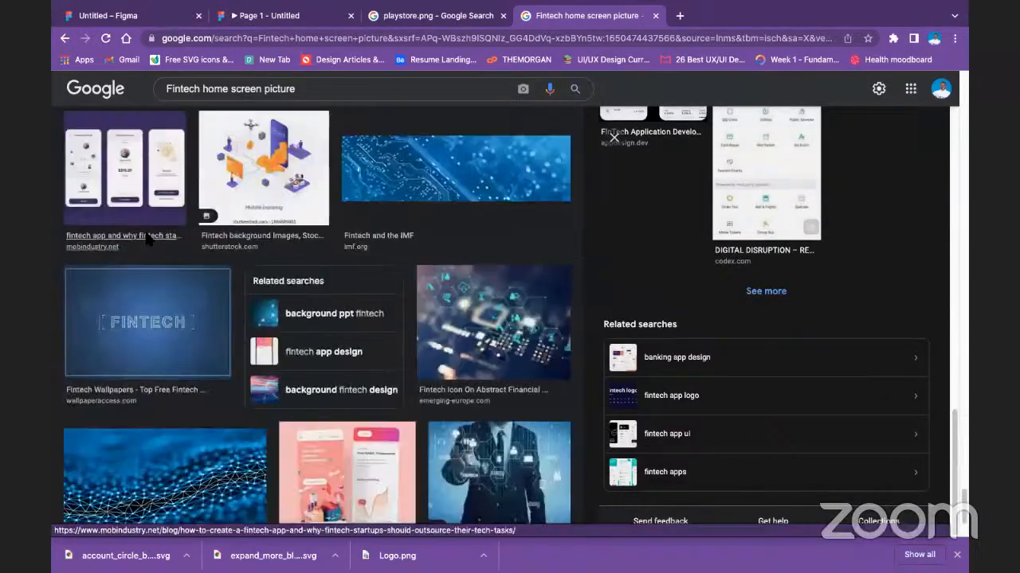
scroll(154, 203, "down", 8)
scroll(170, 199, "up", 20)
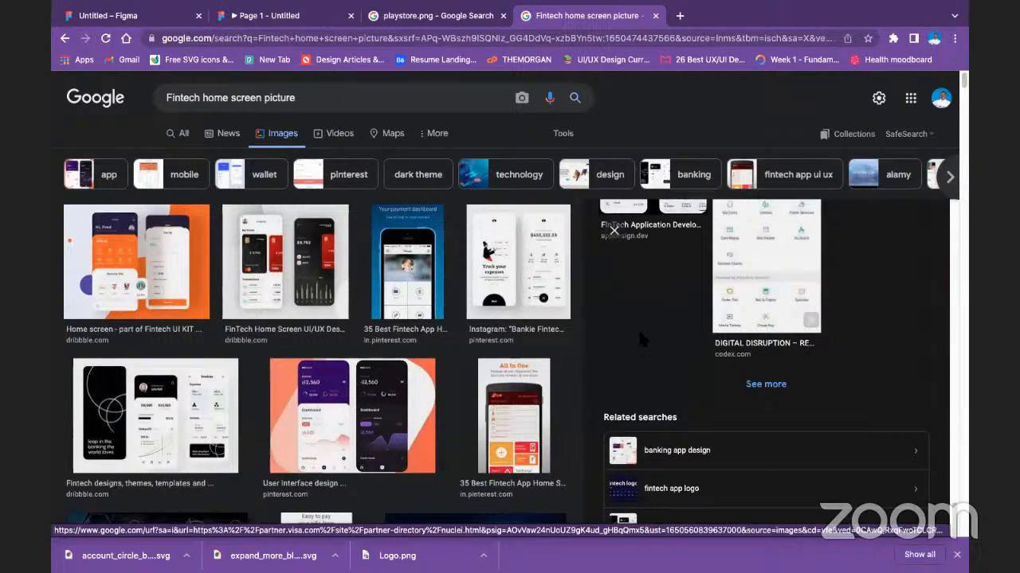
Return to the Figma design file and replace image 4's fill with the blue app screen picture showing the total balance chart.
left_click(293, 21)
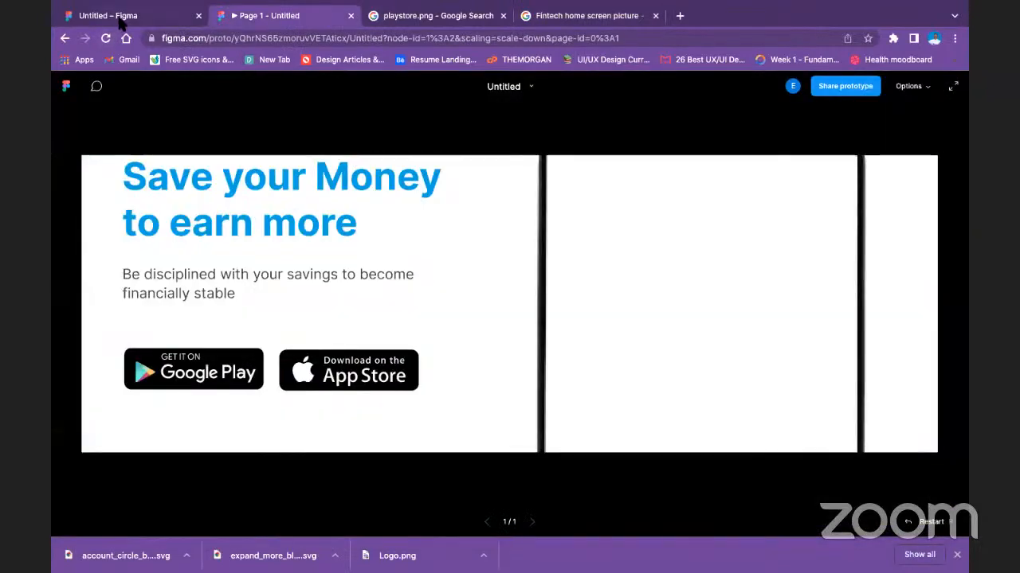
left_click(119, 19)
double_click(452, 318)
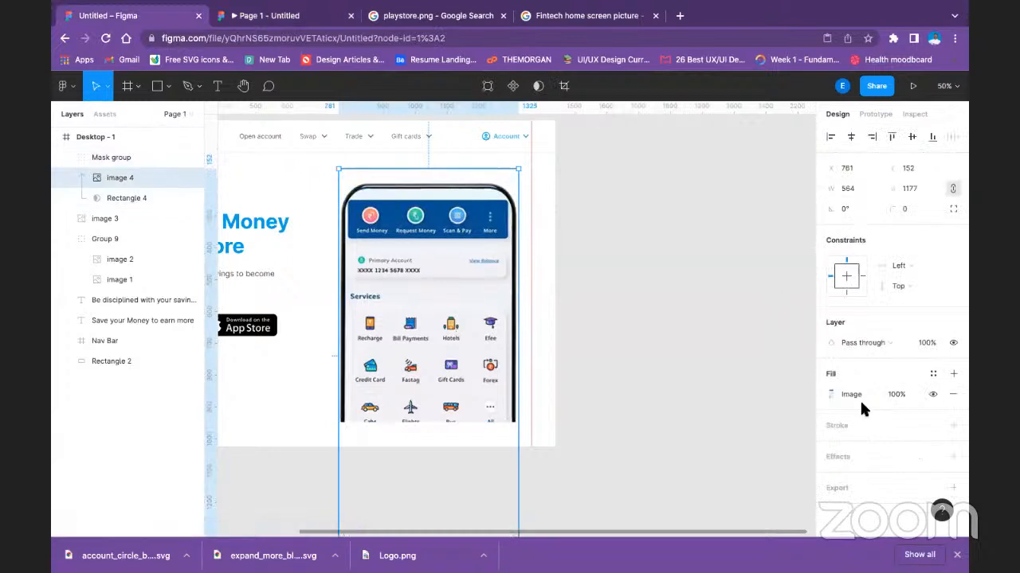
left_click(858, 391)
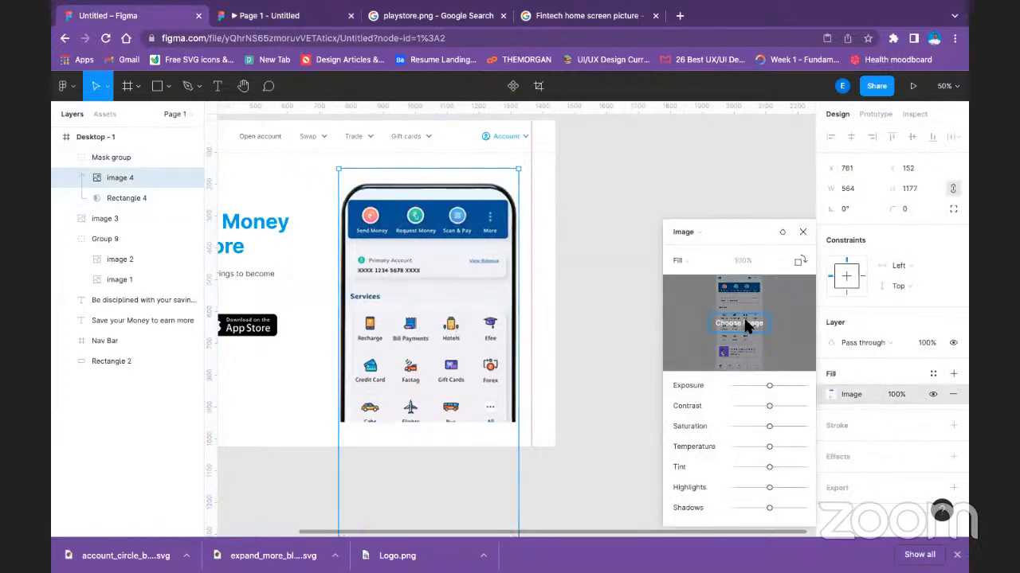
left_click(743, 316)
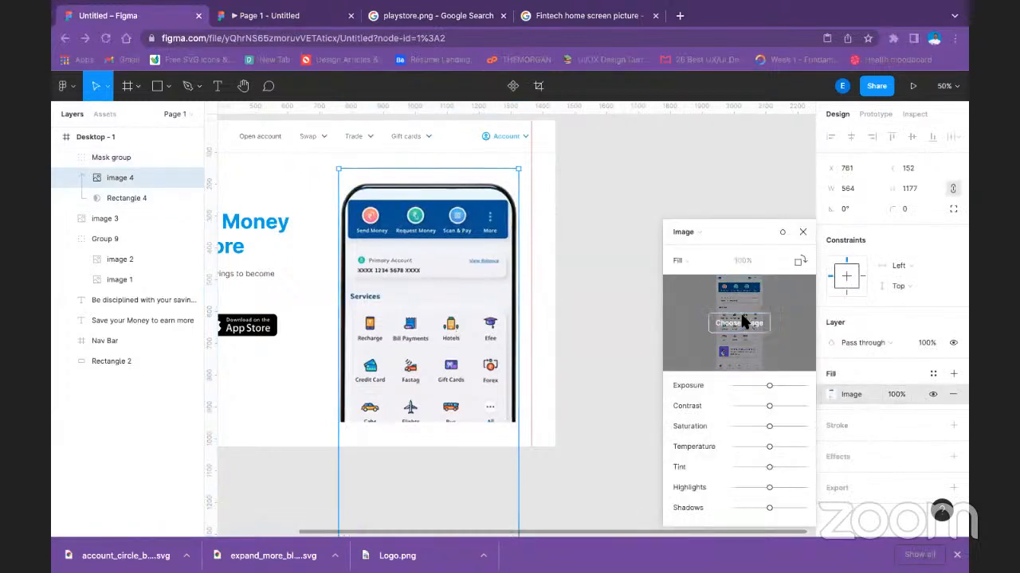
double_click(281, 58)
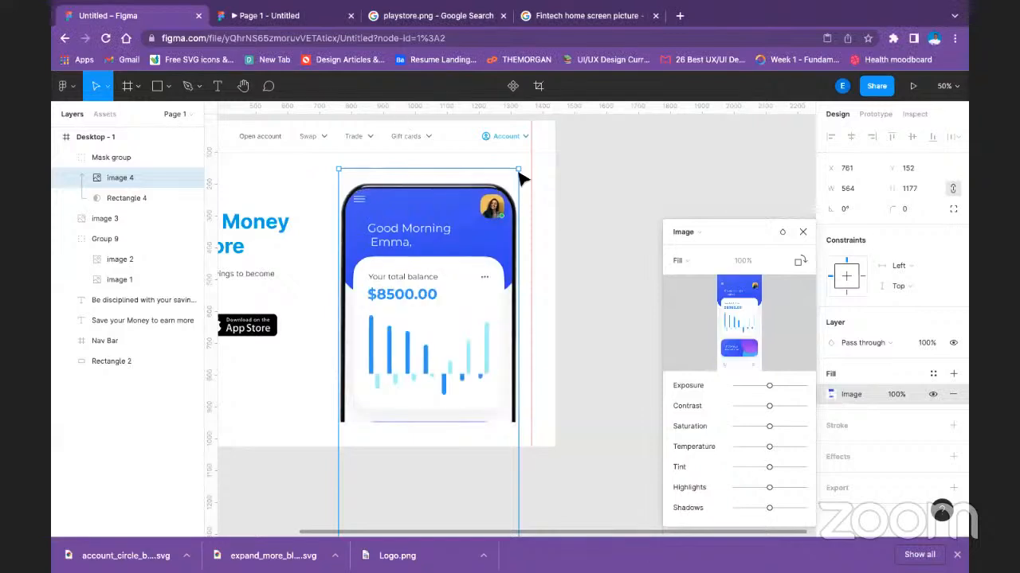
Move the new app screen image within the phone mask to about X 753, Y 214, and deselect it.
left_click_drag(462, 299, 465, 322)
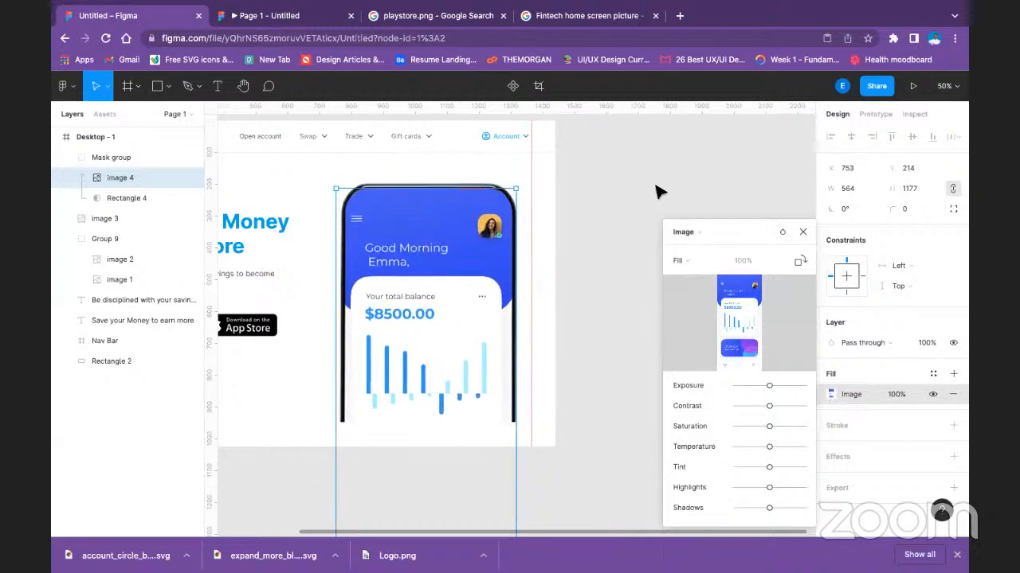
key("Escape")
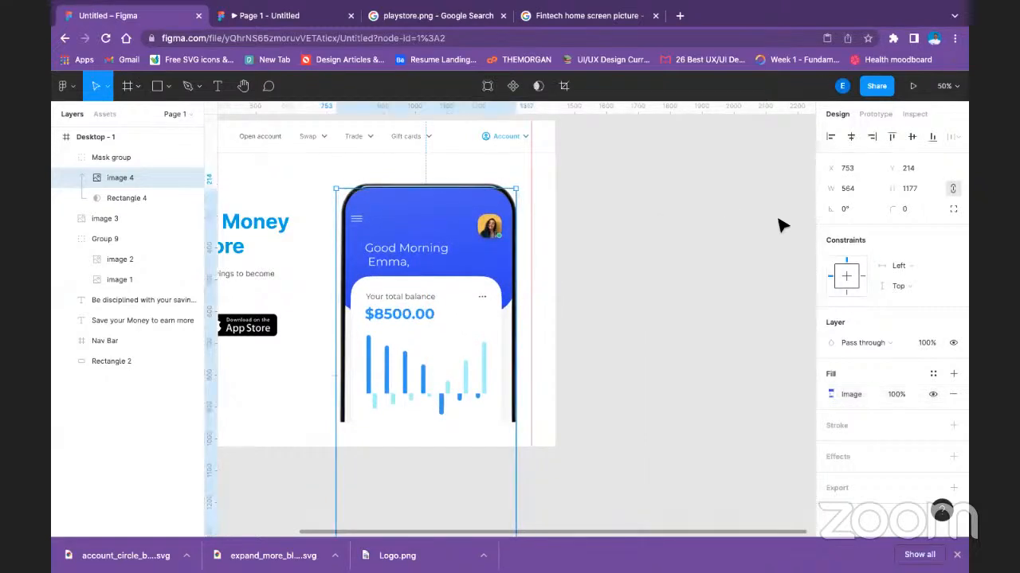
key("minus")
left_click(668, 326)
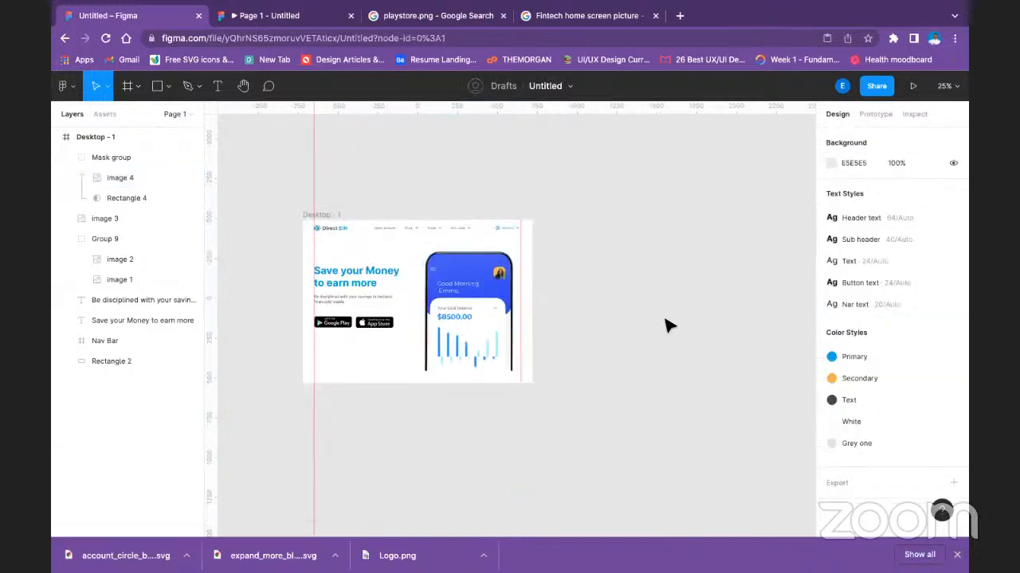
Recolor the "Save your Money to earn more" heading to 3D56FA by sampling the blue of the phone's app screen.
left_click(348, 276)
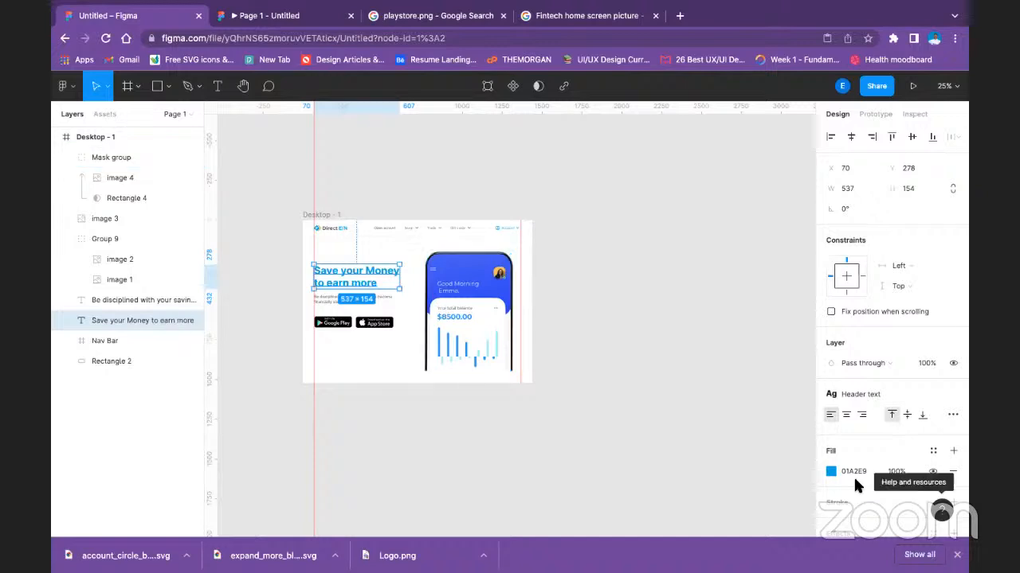
left_click(830, 472)
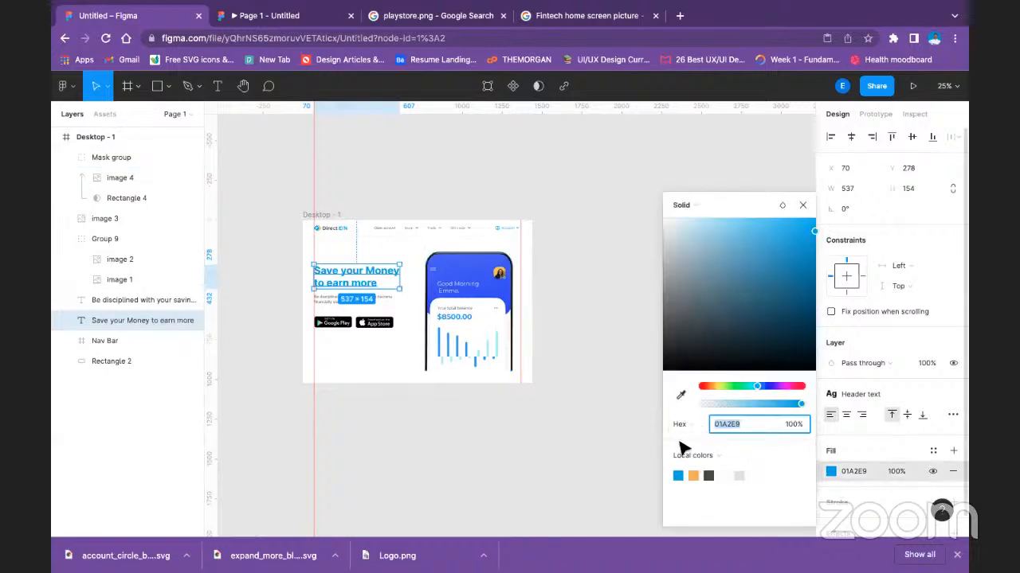
left_click(680, 395)
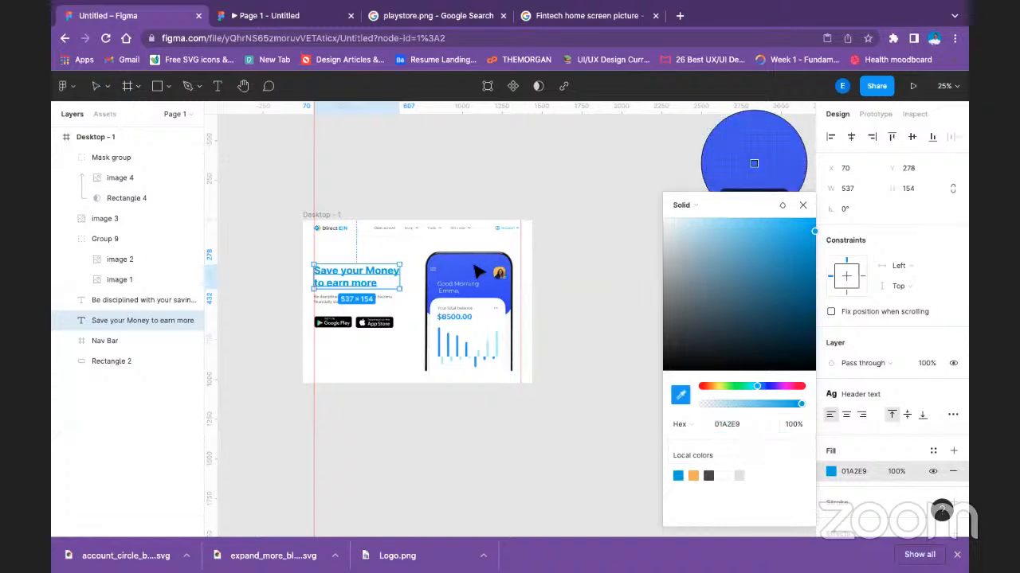
left_click(466, 280)
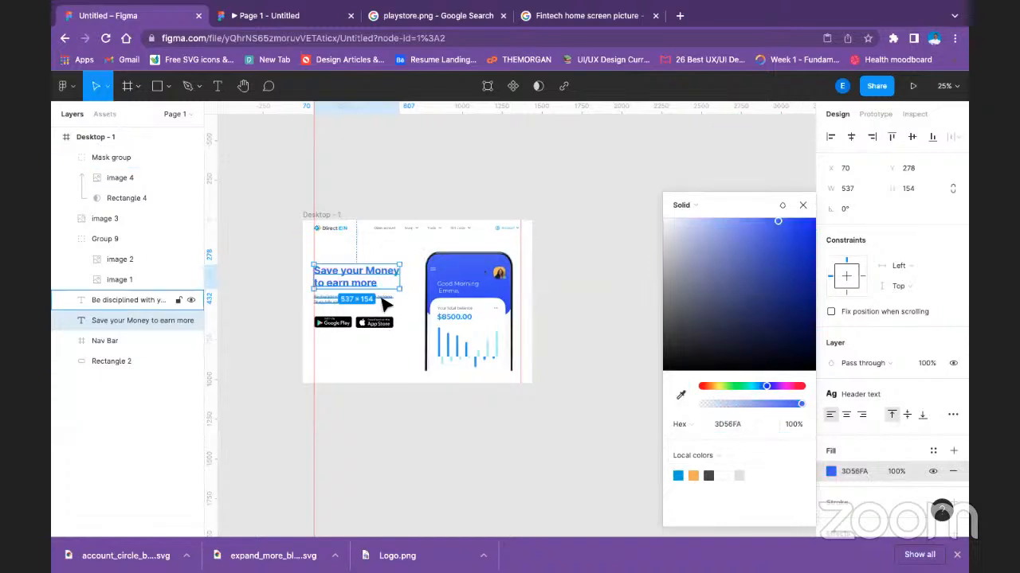
left_click(371, 200)
Examine the image fill and style options available for the Direct EIN logo in the Nav Bar.
double_click(332, 226)
double_click(333, 226)
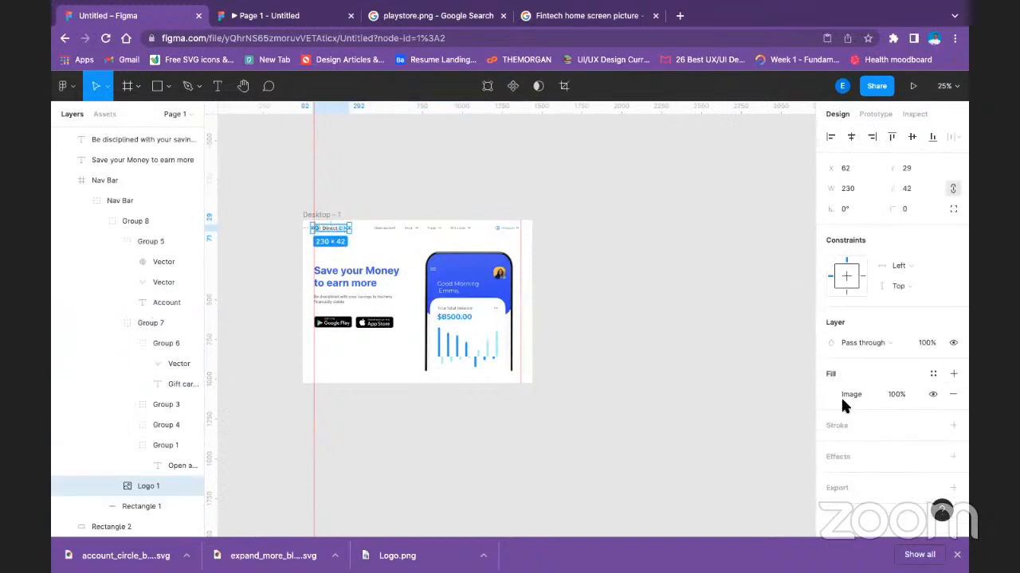
left_click(843, 393)
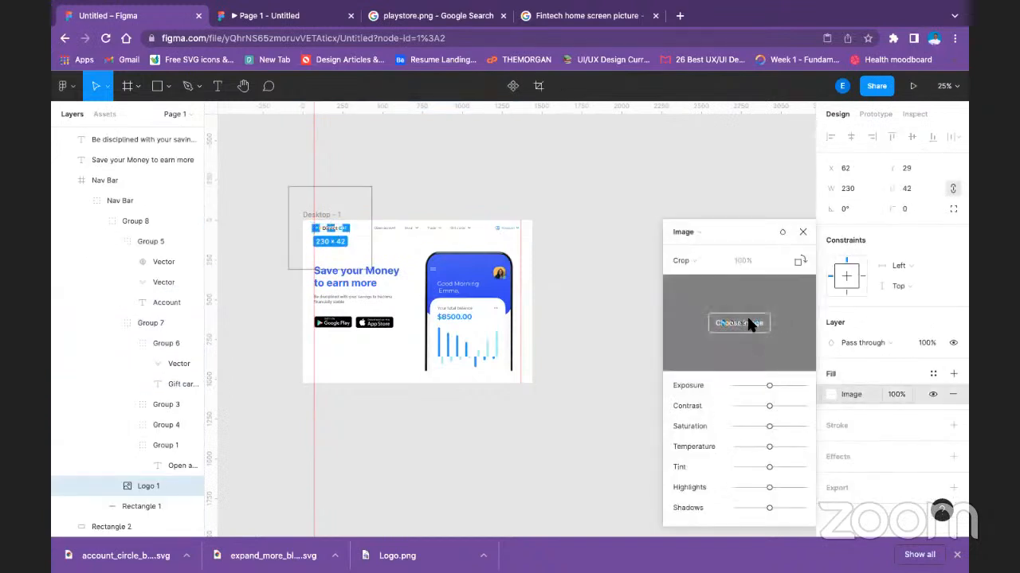
left_click(931, 373)
left_click(699, 369)
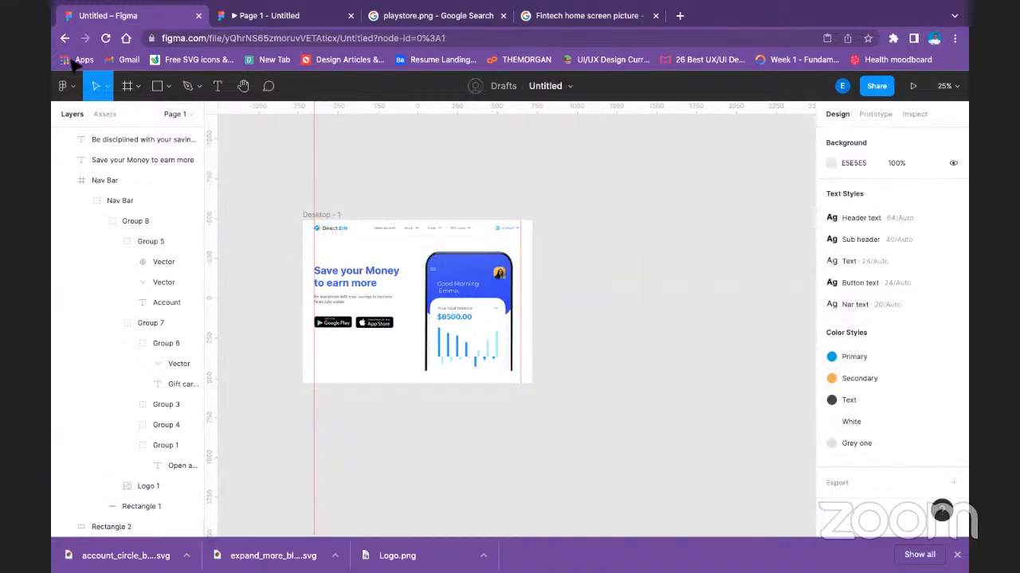
Select the Direct EIN logo inside the Nav Bar groups and try the Color blend mode on it.
left_click(346, 236)
double_click(345, 237)
double_click(344, 239)
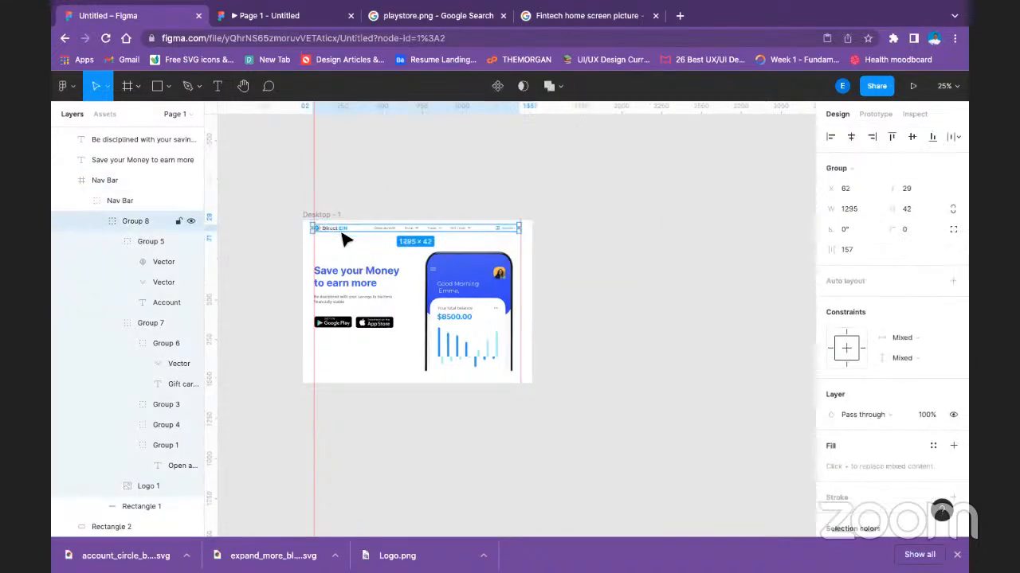
double_click(344, 237)
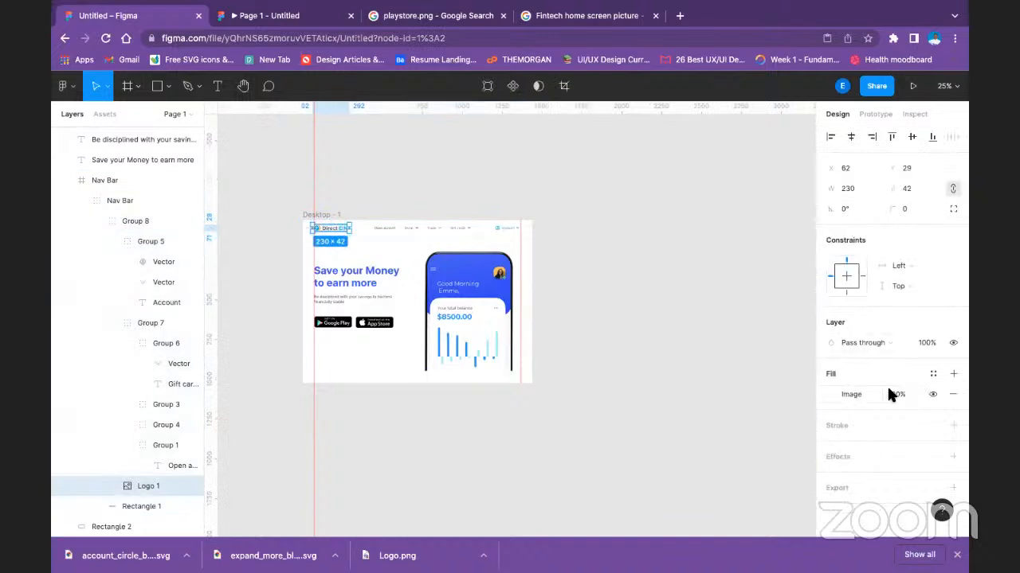
left_click(868, 343)
scroll(880, 471, "down", 3)
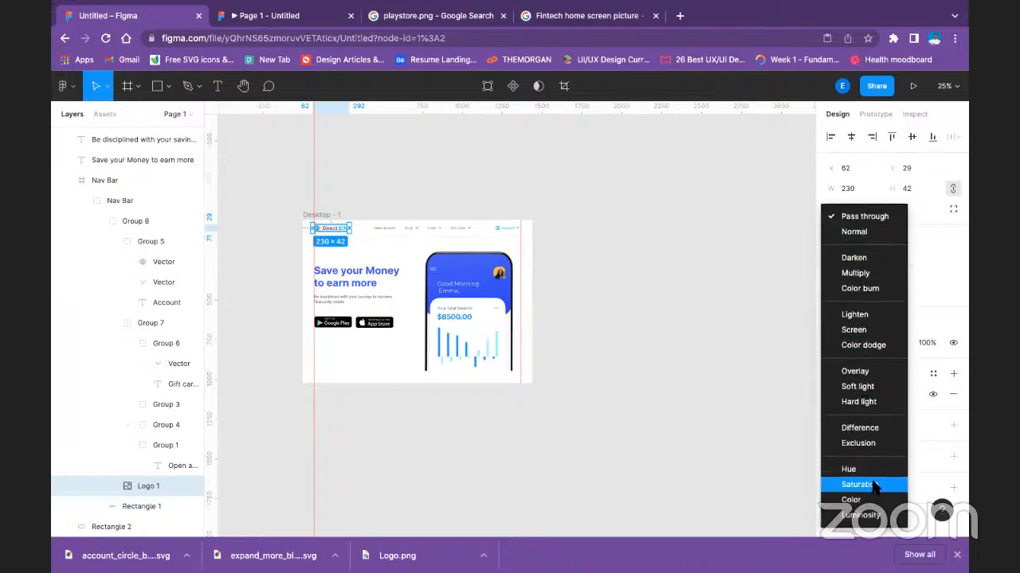
left_click(867, 500)
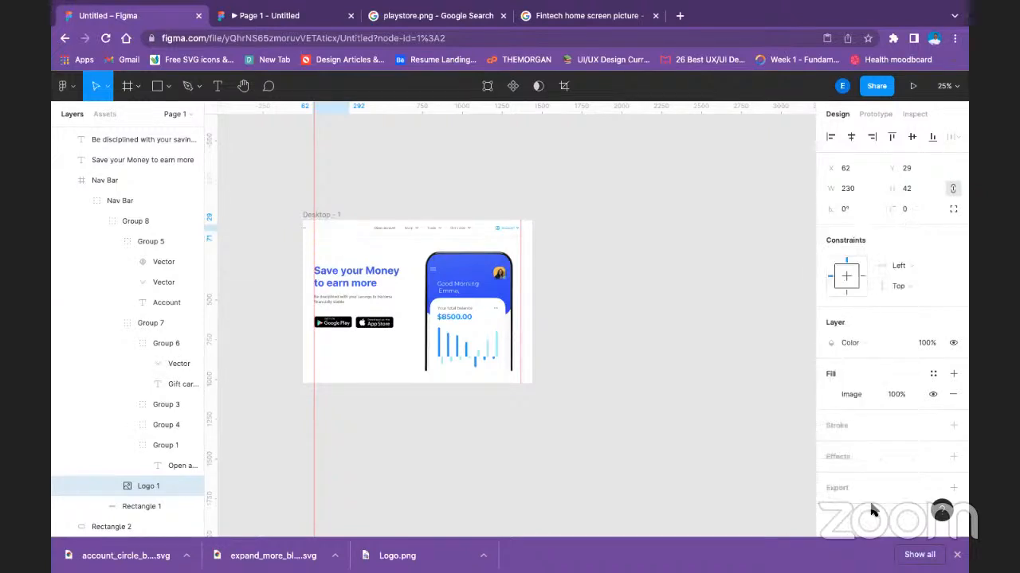
Try the Hue and Color burn blend modes on the Direct EIN logo.
left_click(861, 337)
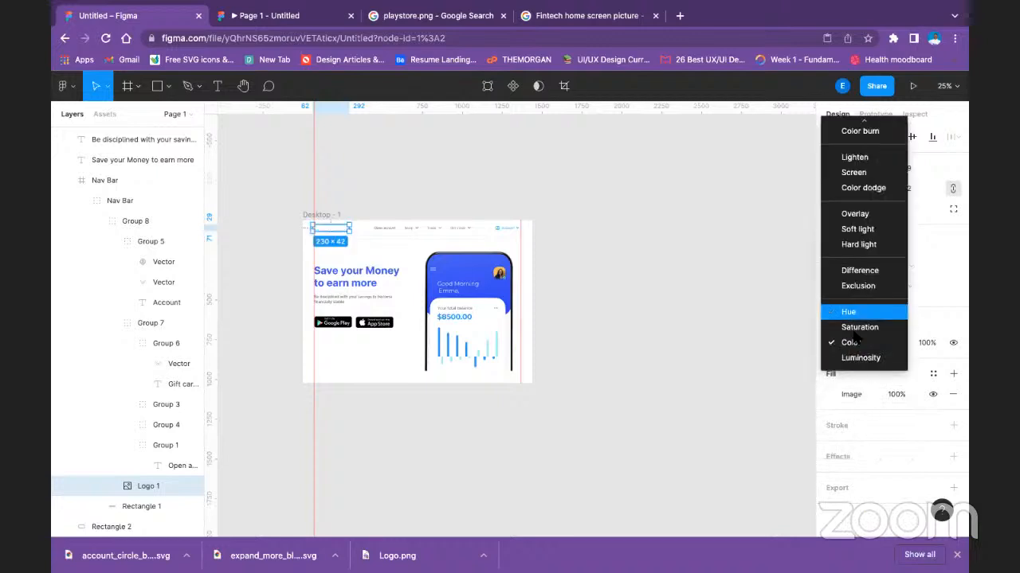
left_click(850, 312)
left_click(850, 344)
scroll(865, 303, "up", 1)
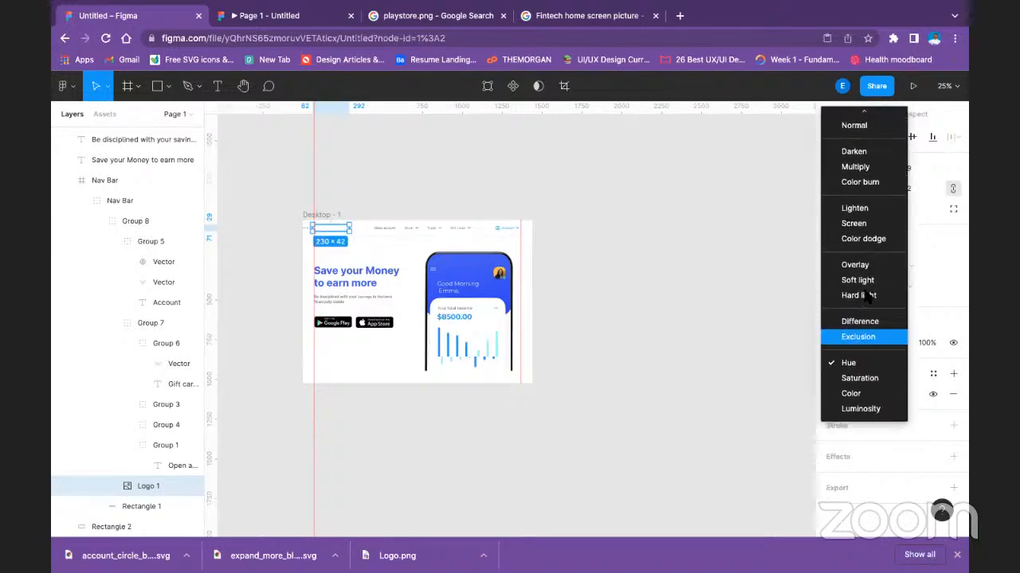
left_click(852, 184)
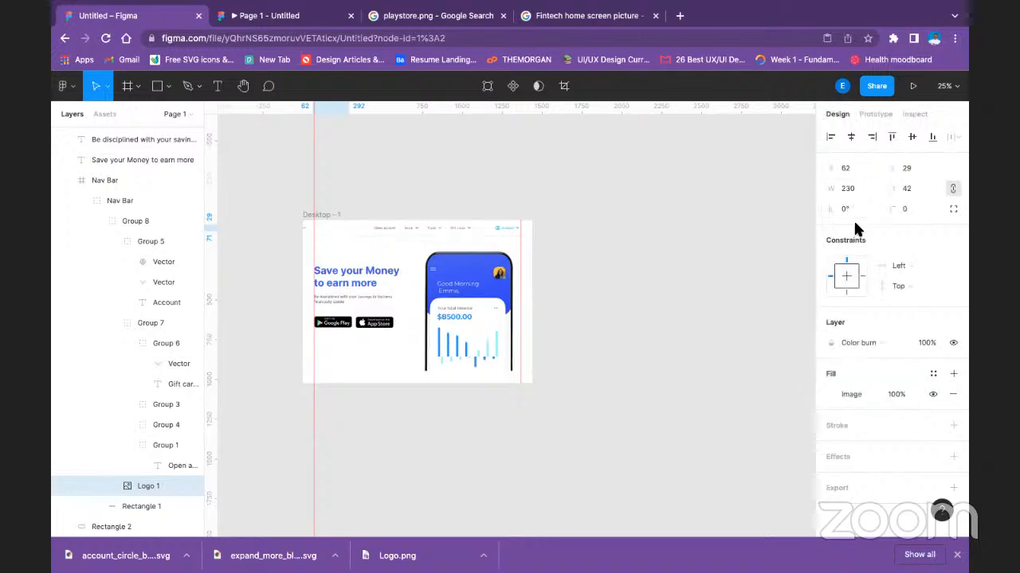
Set the Direct EIN logo's blend mode to Darken and deselect it.
left_click(874, 337)
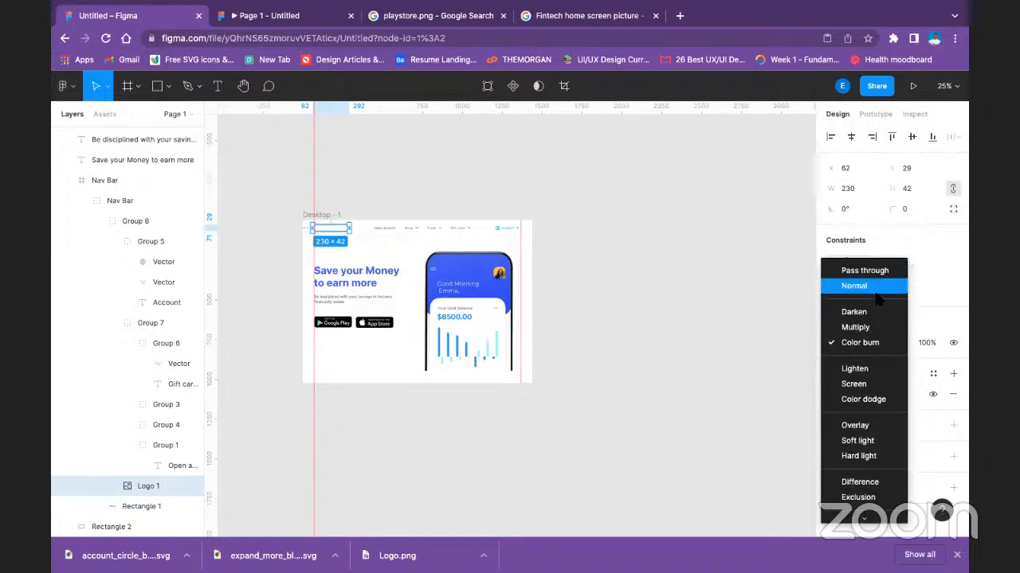
left_click(871, 316)
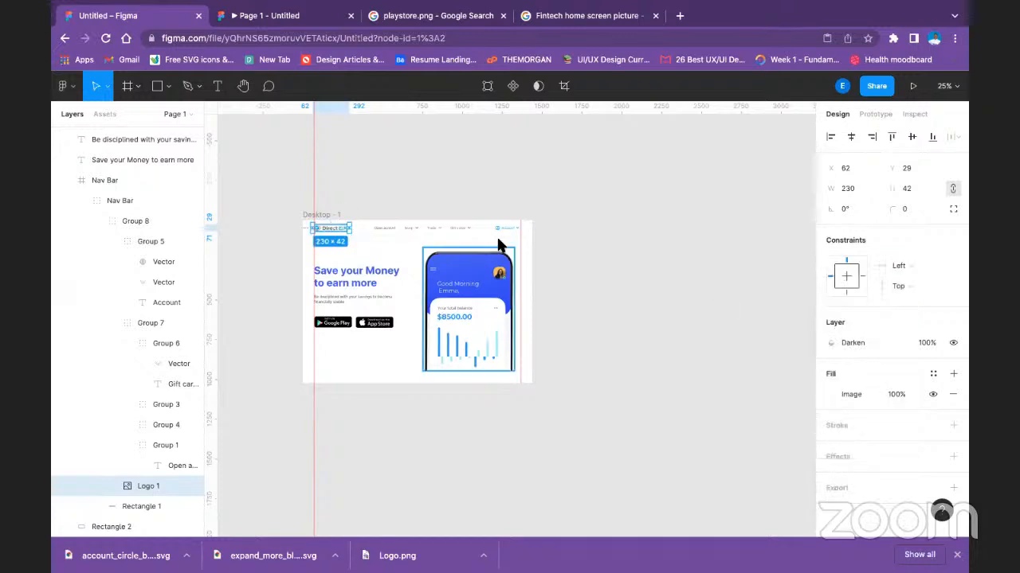
left_click(559, 229)
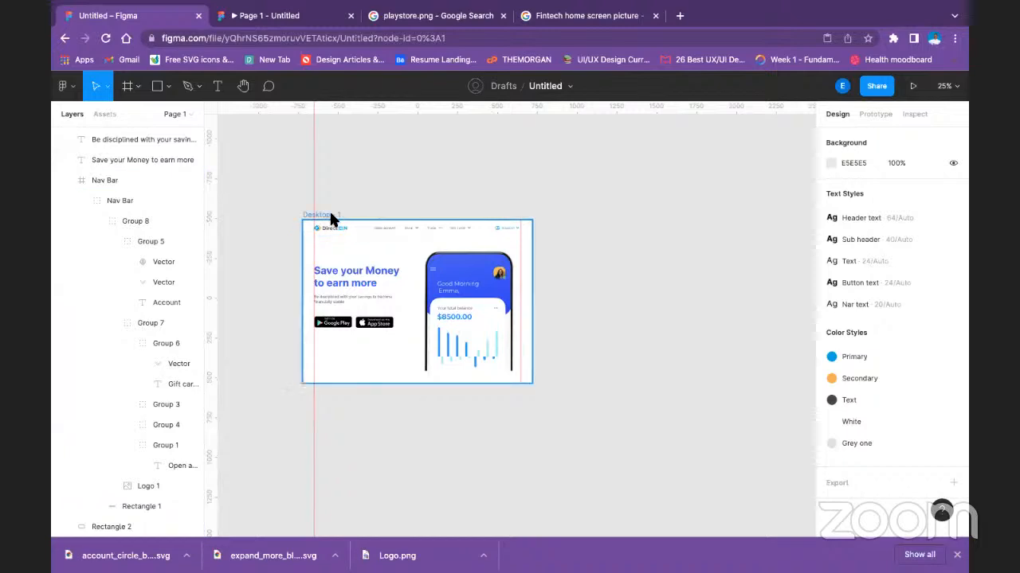
Examine the Direct EIN logo and its image fill in the Nav Bar up close.
left_click(474, 268)
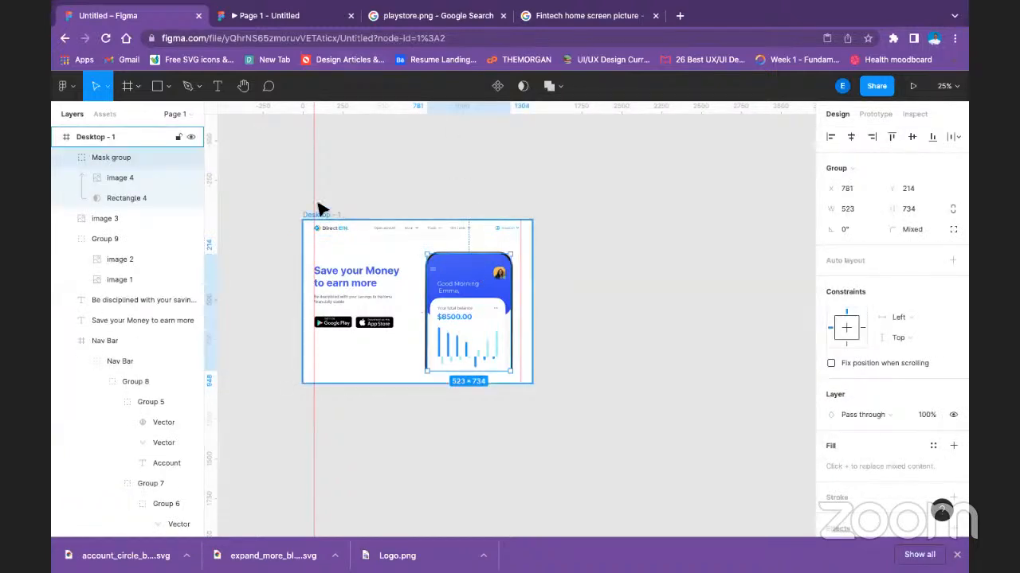
left_click(351, 230)
double_click(345, 231)
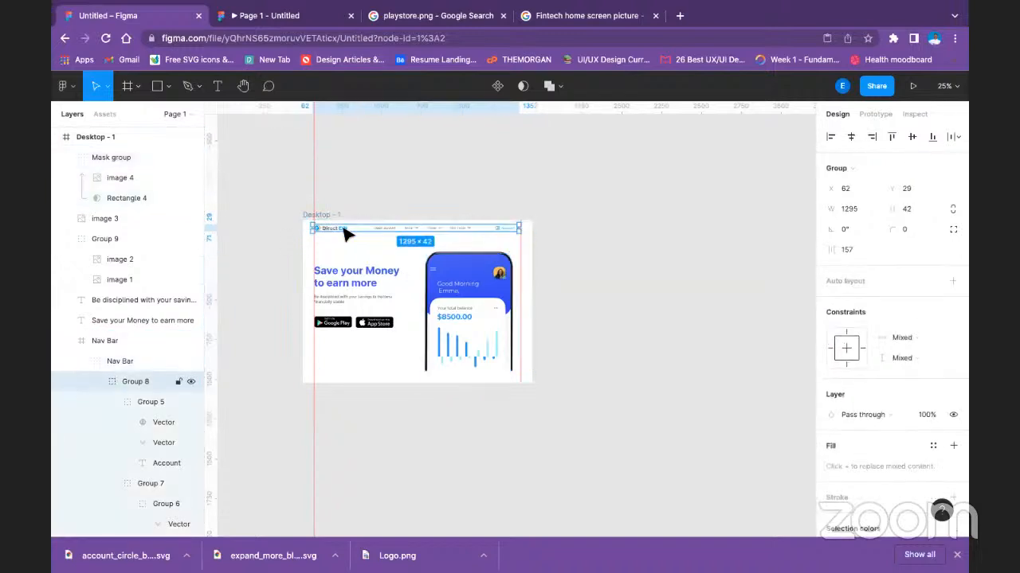
double_click(345, 231)
double_click(346, 229)
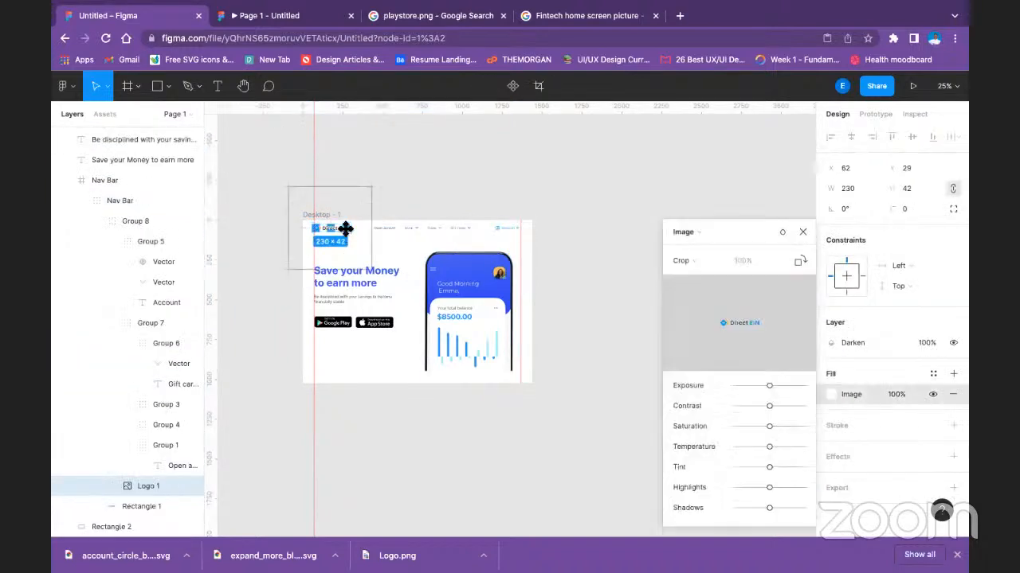
left_click(802, 230)
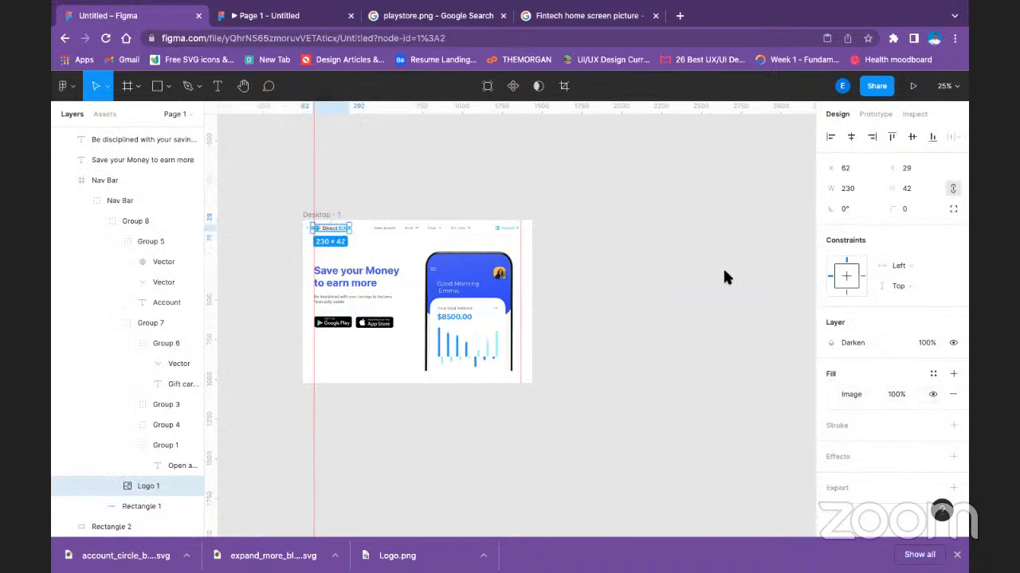
key("ctrl+equal")
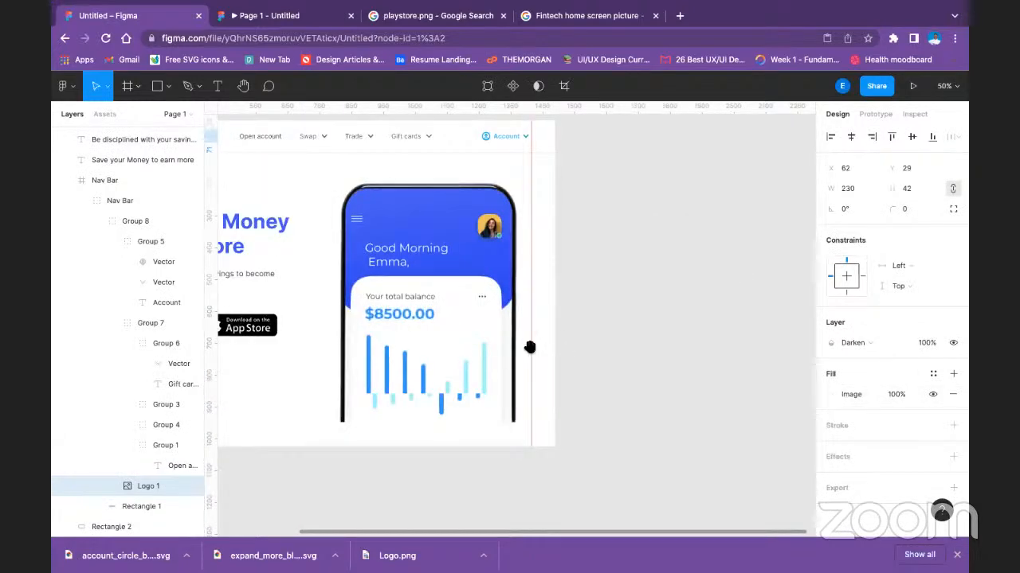
left_click_drag(324, 264, 633, 410)
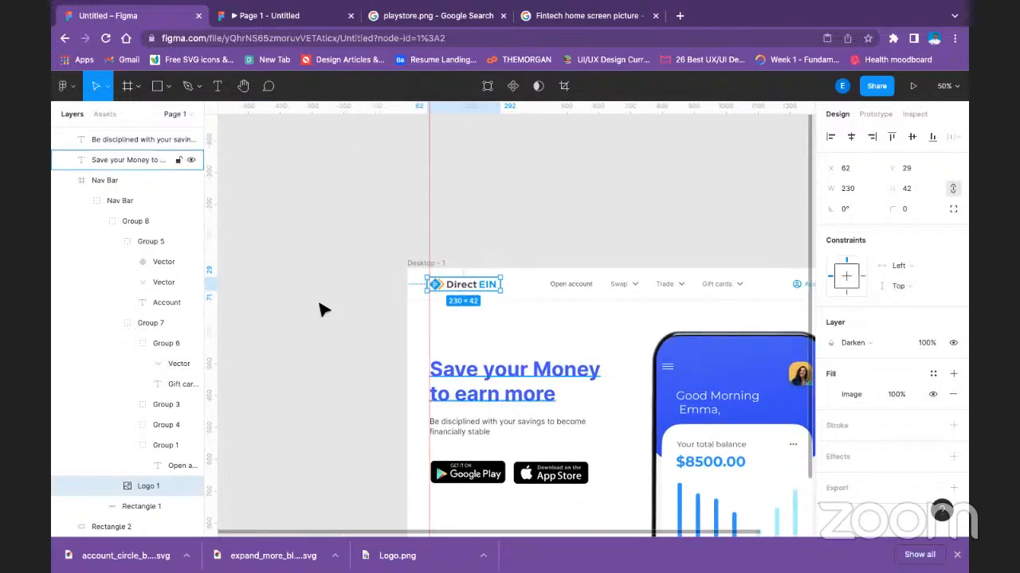
left_click(255, 196)
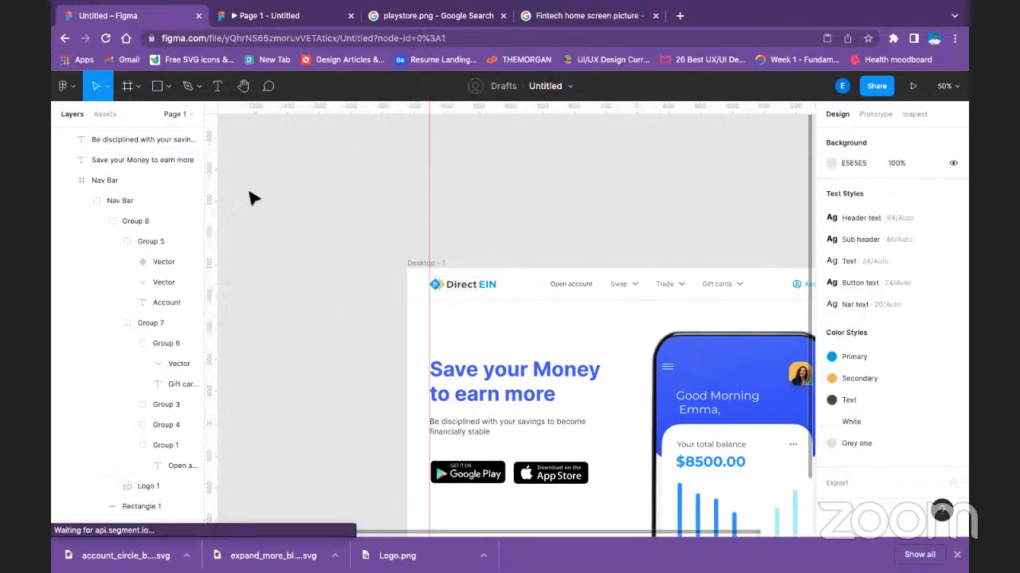
Draw a triangle of about 74 × 74 on the canvas above the Desktop - 1 frame and set its rotation to 180°.
left_click(168, 87)
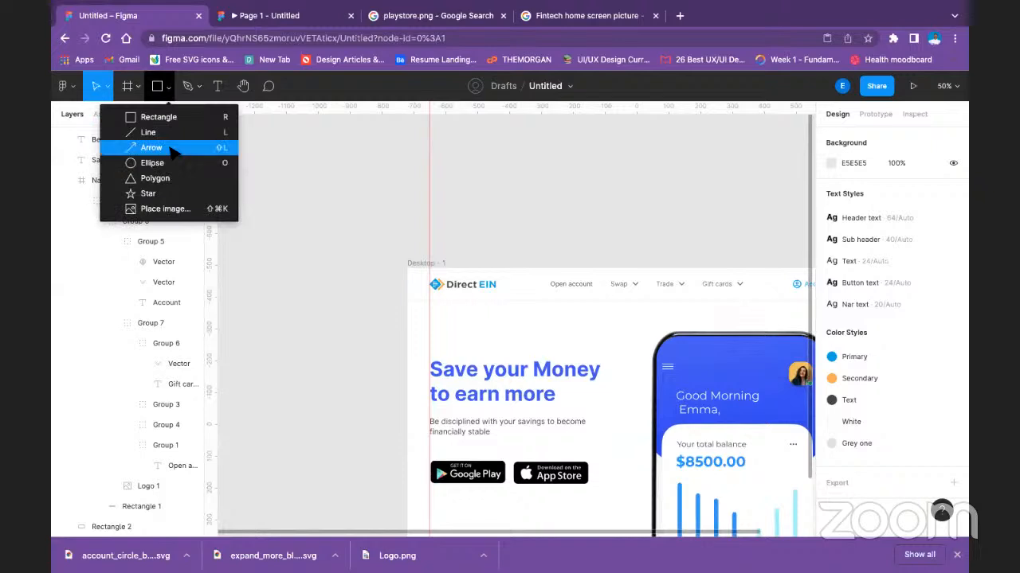
left_click(155, 178)
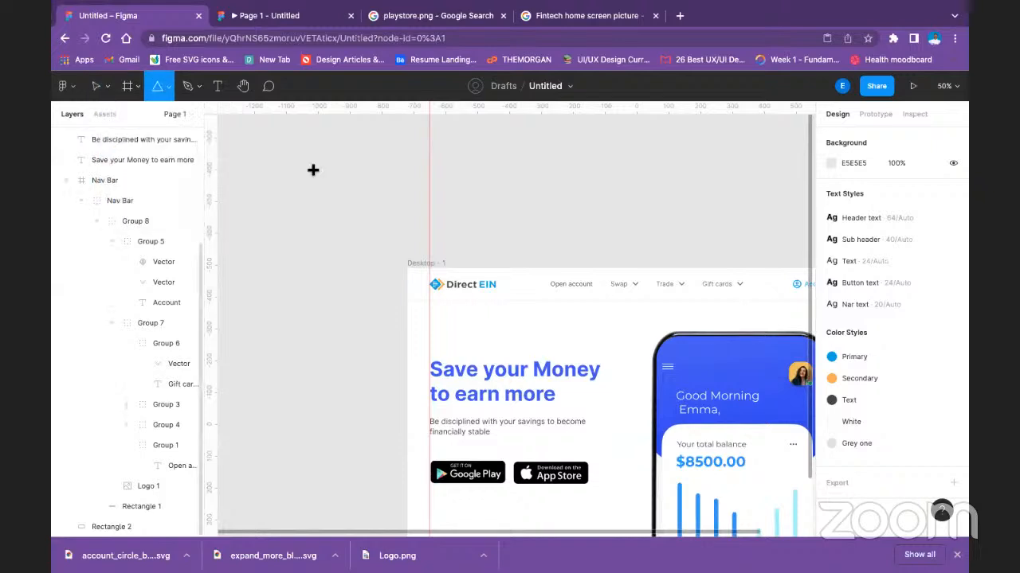
left_click_drag(301, 168, 291, 206)
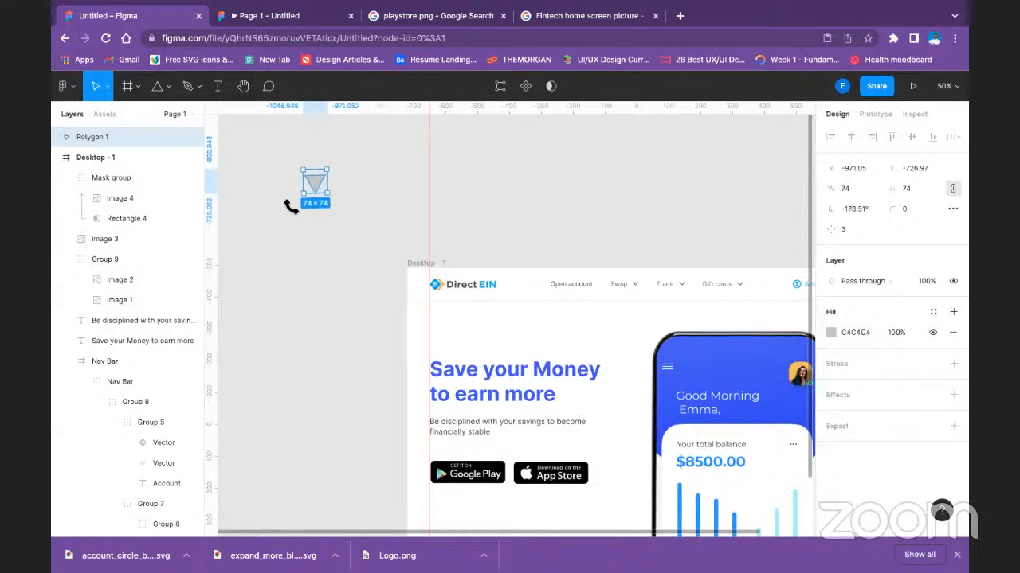
left_click(864, 212)
type("1")
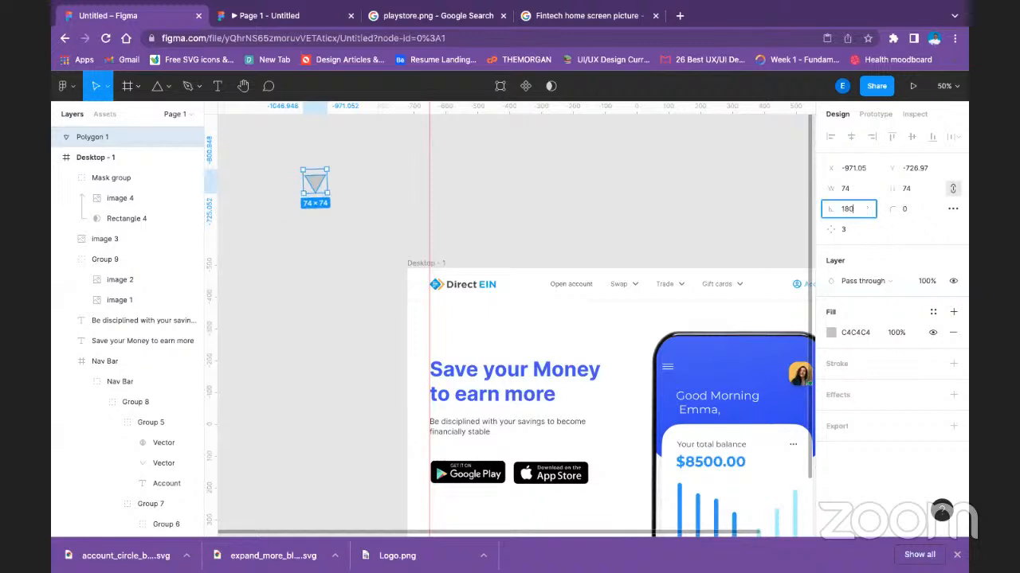
type("80")
key("Return")
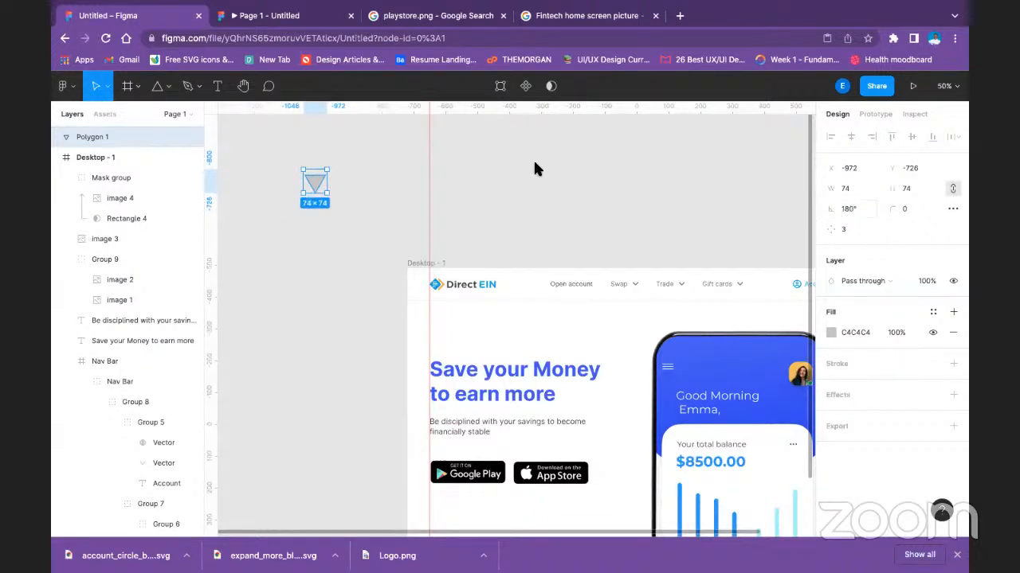
left_click(280, 162)
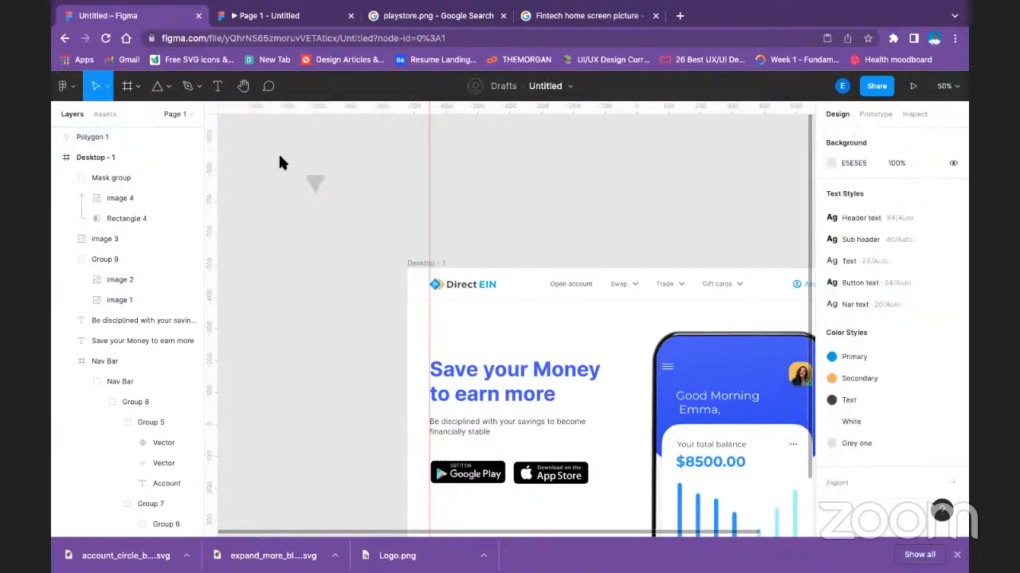
Add the text "Direct EIN" beside the triangle.
left_click(218, 85)
left_click(332, 185)
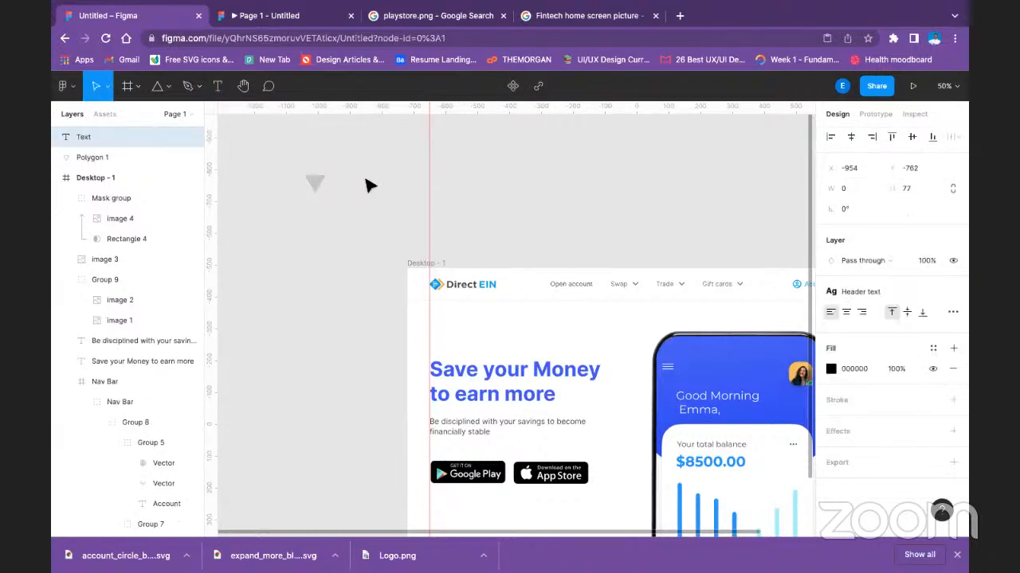
type("Direct EIN")
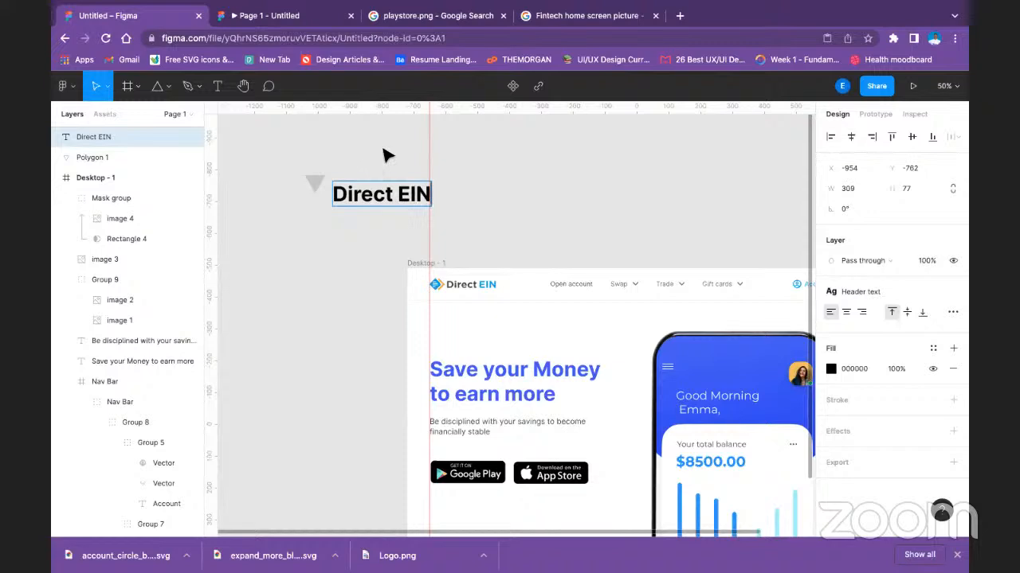
key("Escape")
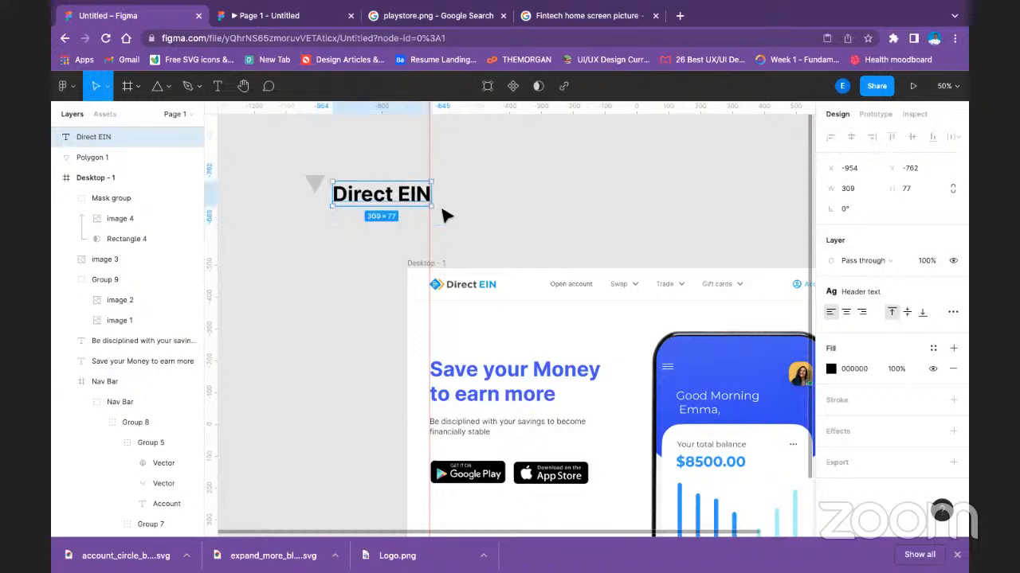
left_click(830, 368)
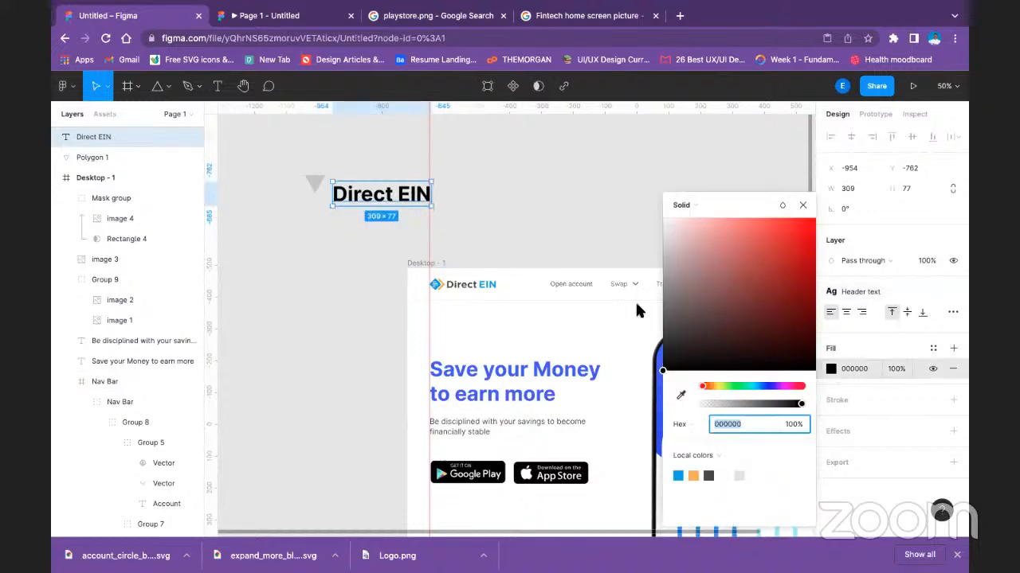
double_click(359, 196)
key("Escape")
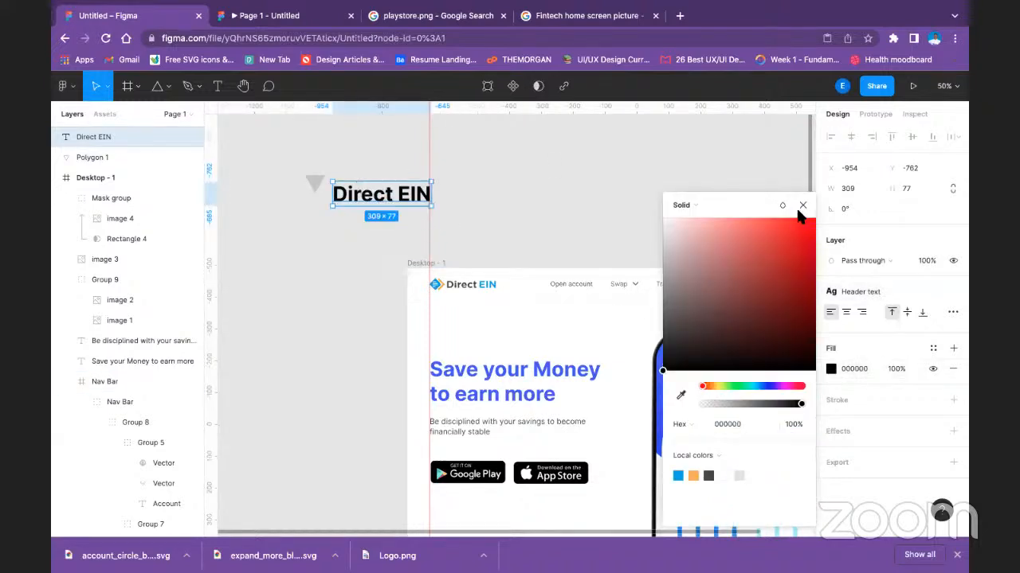
left_click(803, 204)
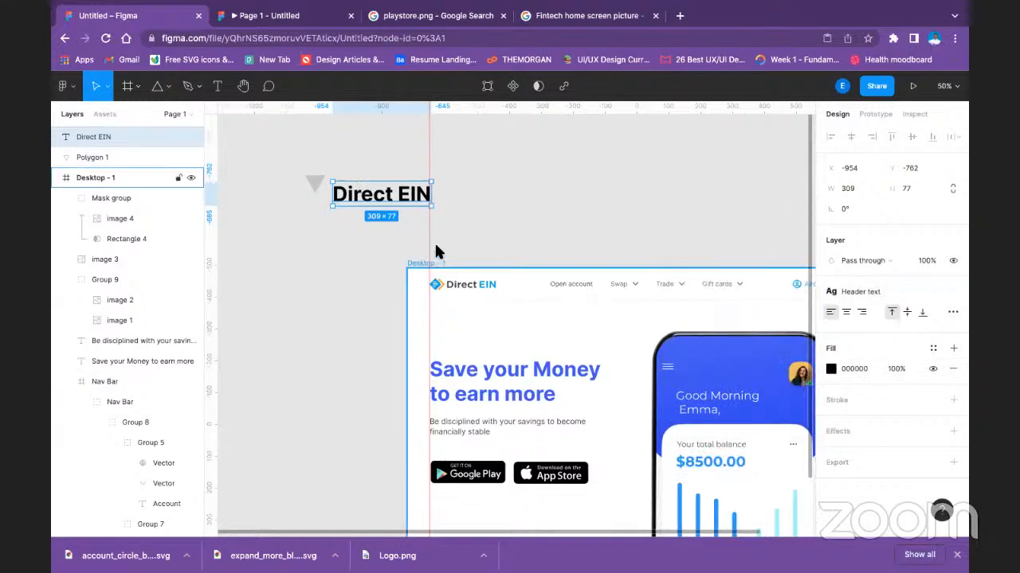
Colour the word "Direct" in the new text with the blue 3650FB sampled from the page design.
double_click(397, 195)
left_click(392, 194)
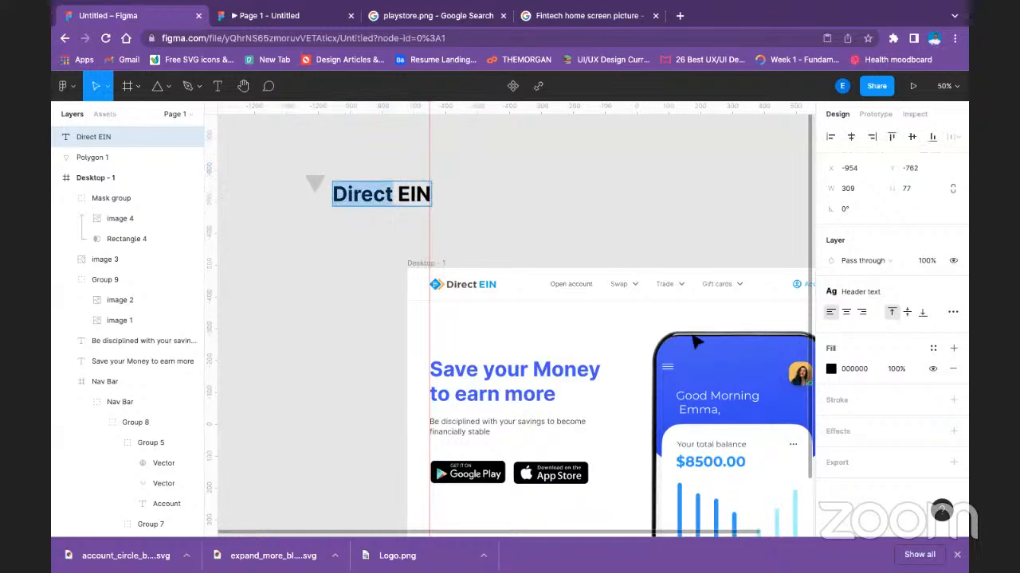
left_click(830, 368)
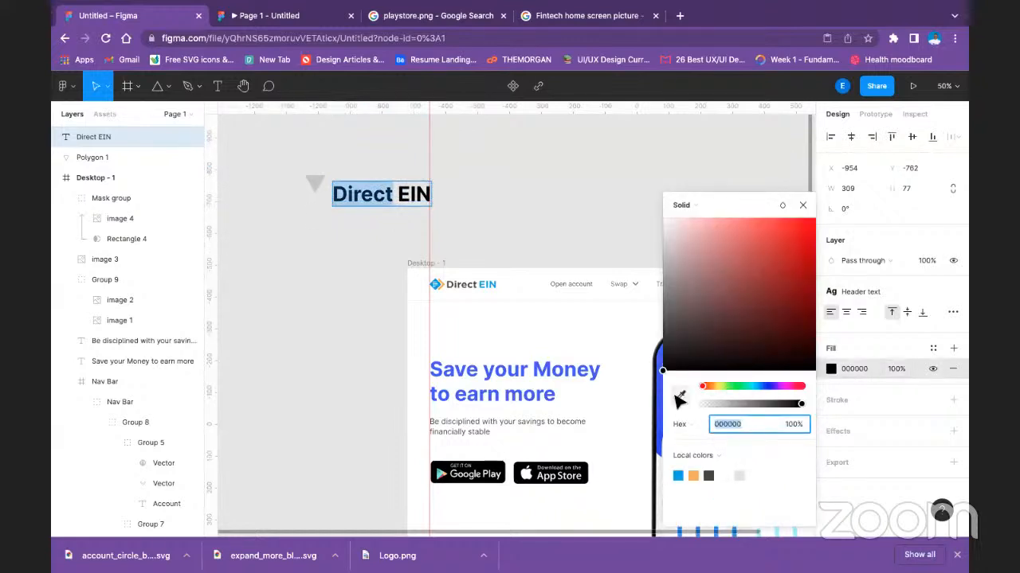
left_click(679, 396)
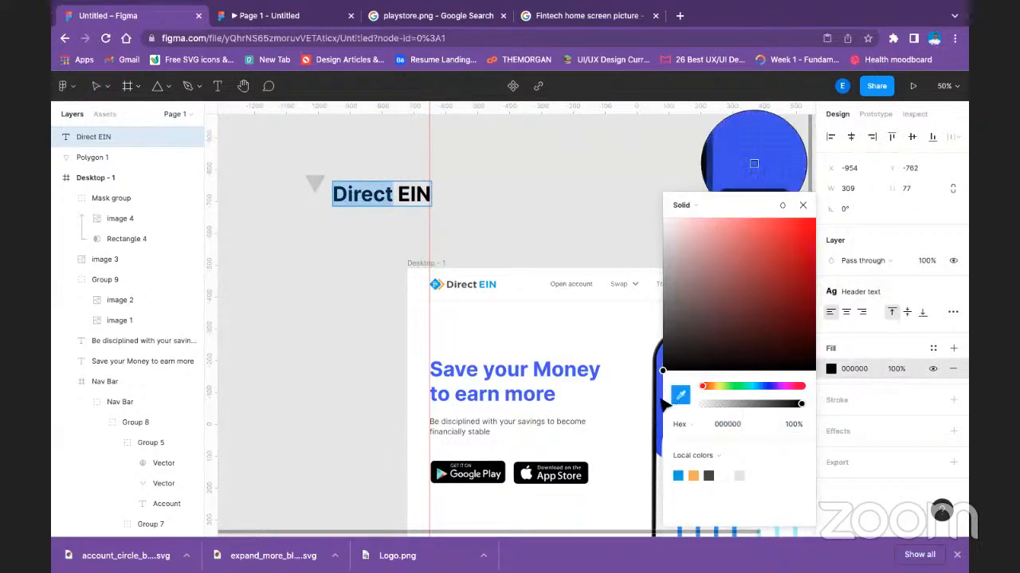
left_click(661, 403)
left_click(528, 227)
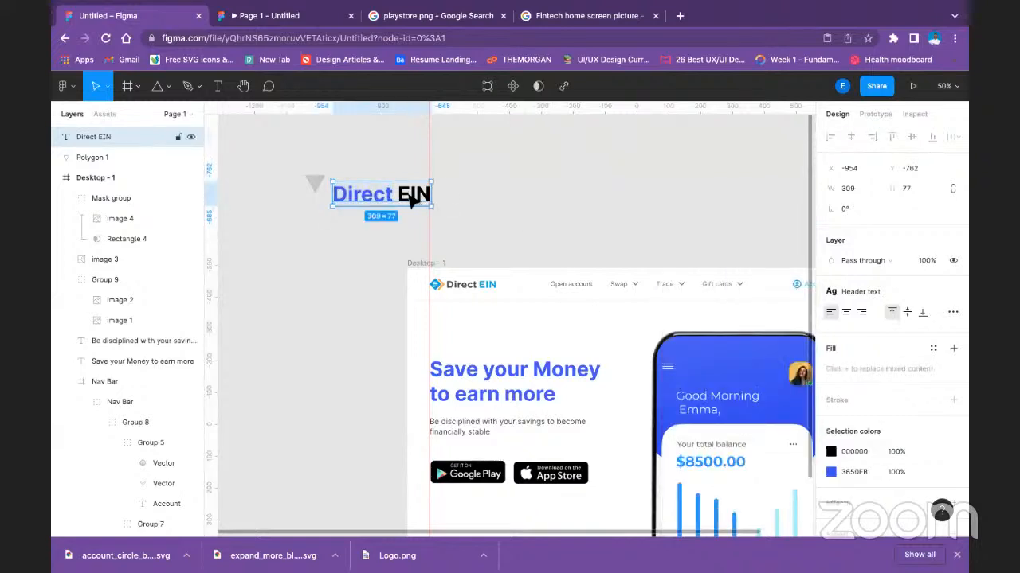
Fill the word "EIN" in the new text with the light blue 01A2E9 from the local colors.
double_click(411, 197)
left_click(402, 197)
left_click_drag(400, 198, 428, 198)
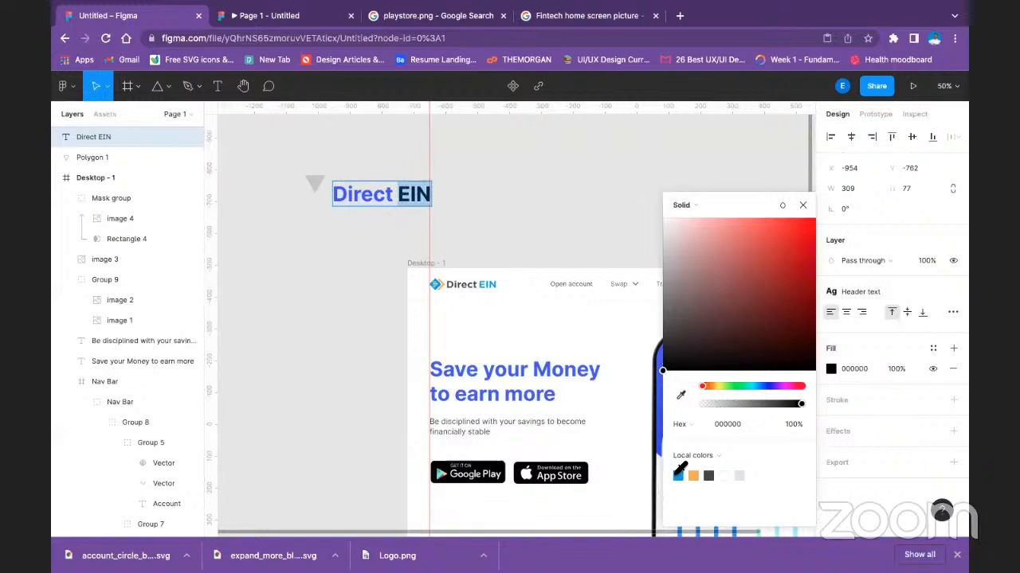
left_click(678, 476)
key("Escape")
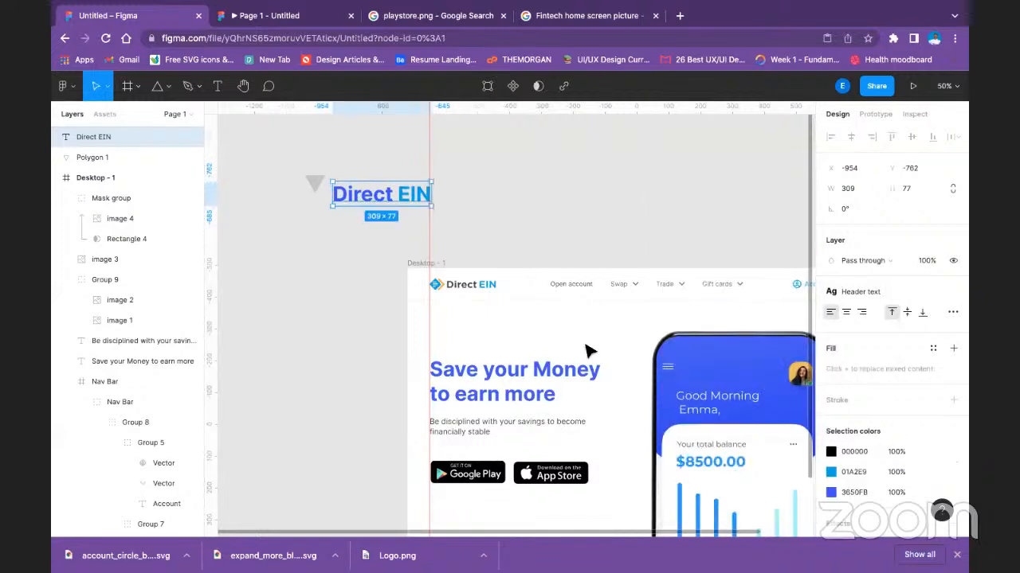
Replace the colour of "EIN" with the blue 2D95FF sampled from a chart bar on the phone screen.
scroll(637, 428, "down", 2)
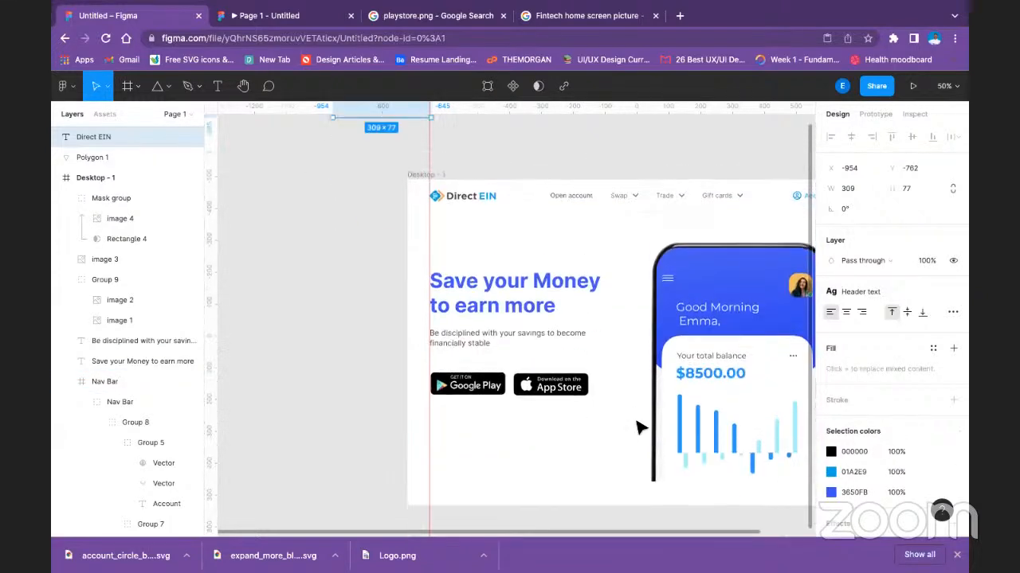
scroll(638, 427, "up", 2)
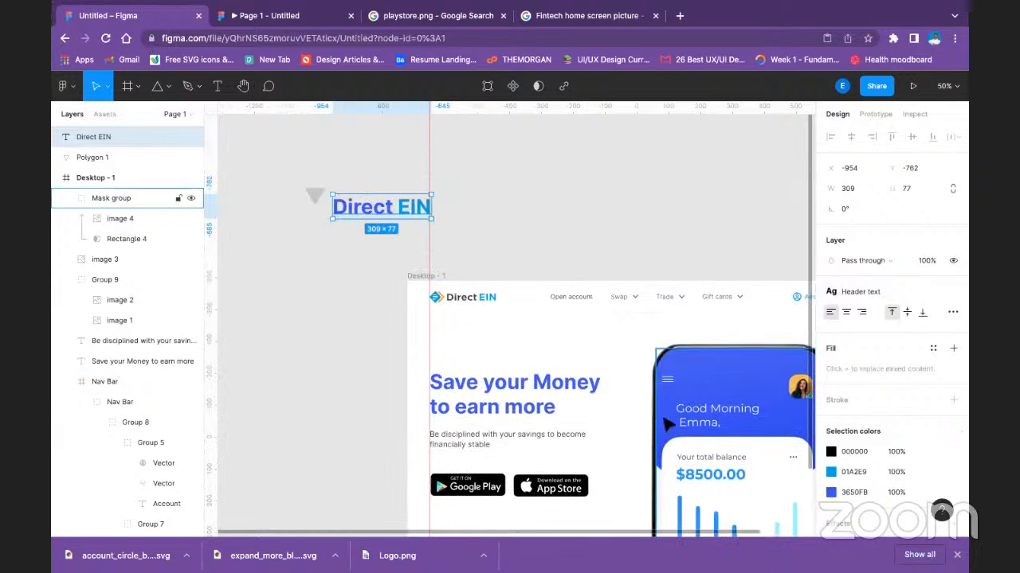
left_click(823, 471)
left_click_drag(751, 205, 888, 243)
left_click(818, 434)
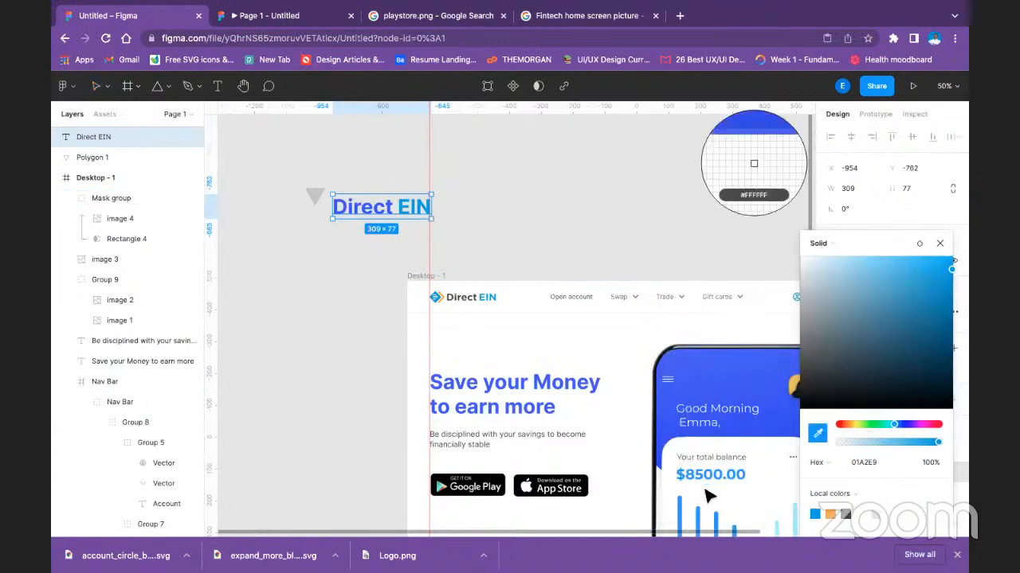
left_click(685, 508)
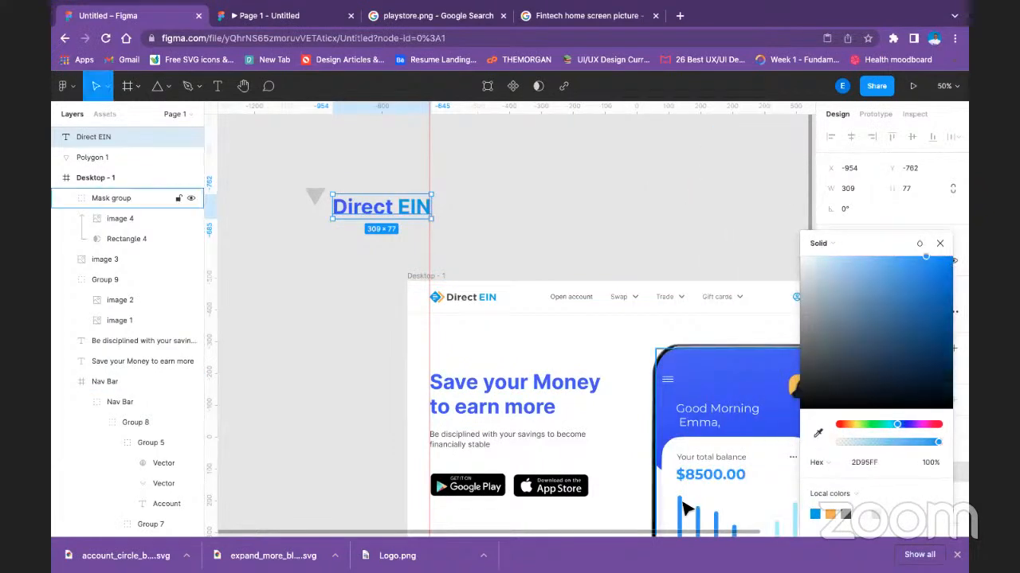
left_click(695, 179)
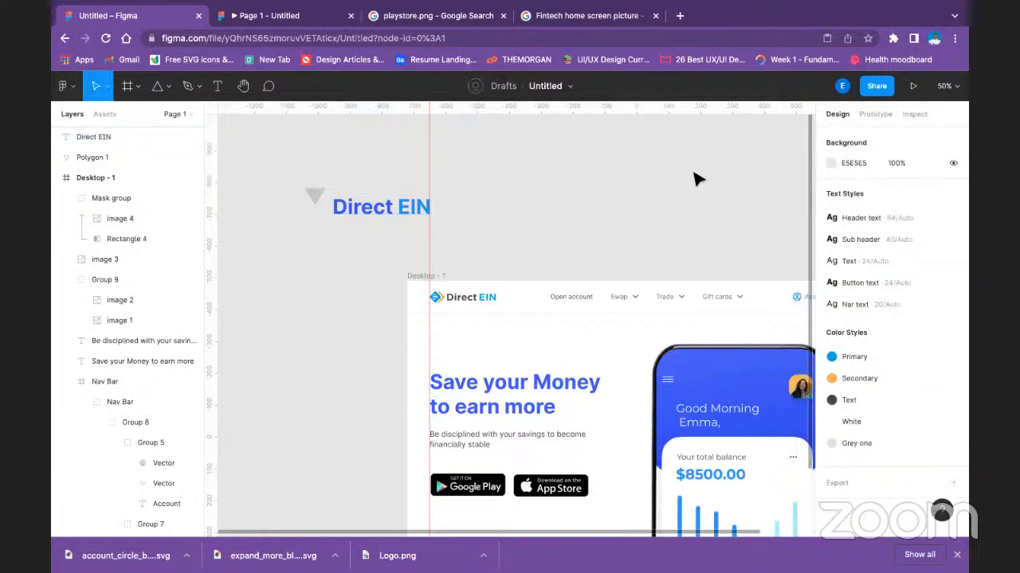
Apply the Sub header text style to the Direct EIN text and move it close beside the triangle.
left_click(390, 214)
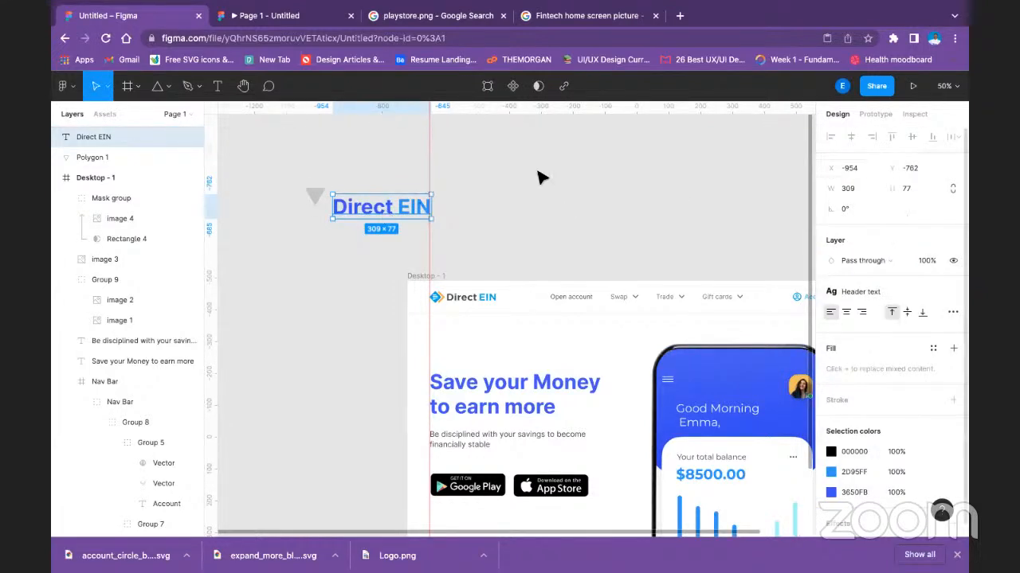
left_click(898, 286)
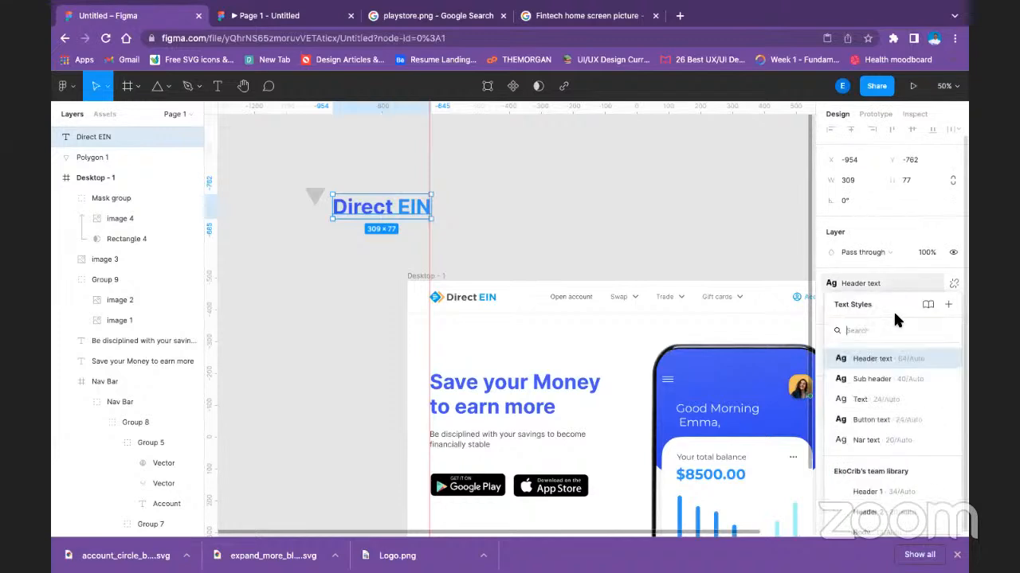
left_click(894, 384)
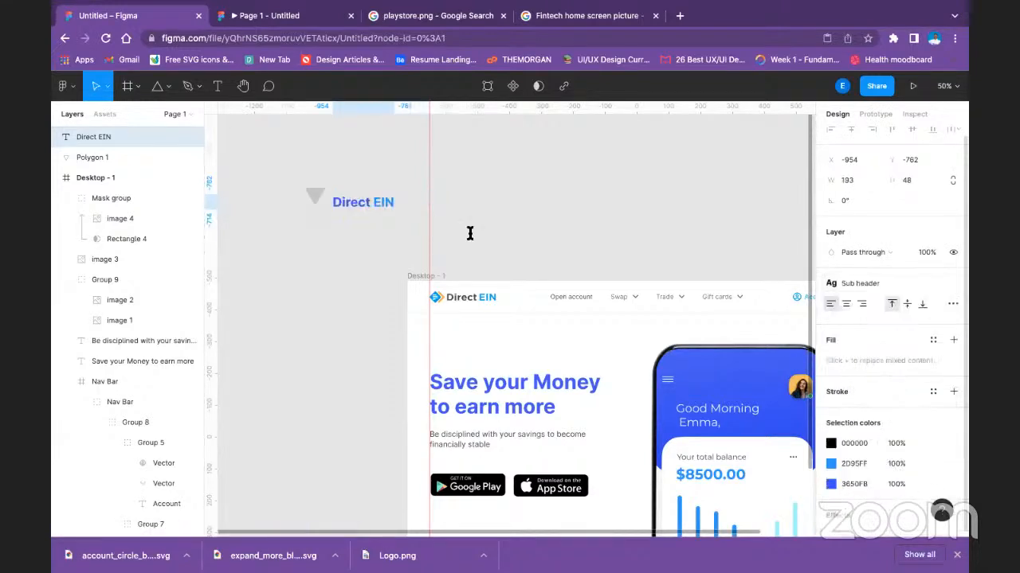
left_click_drag(358, 199, 356, 195)
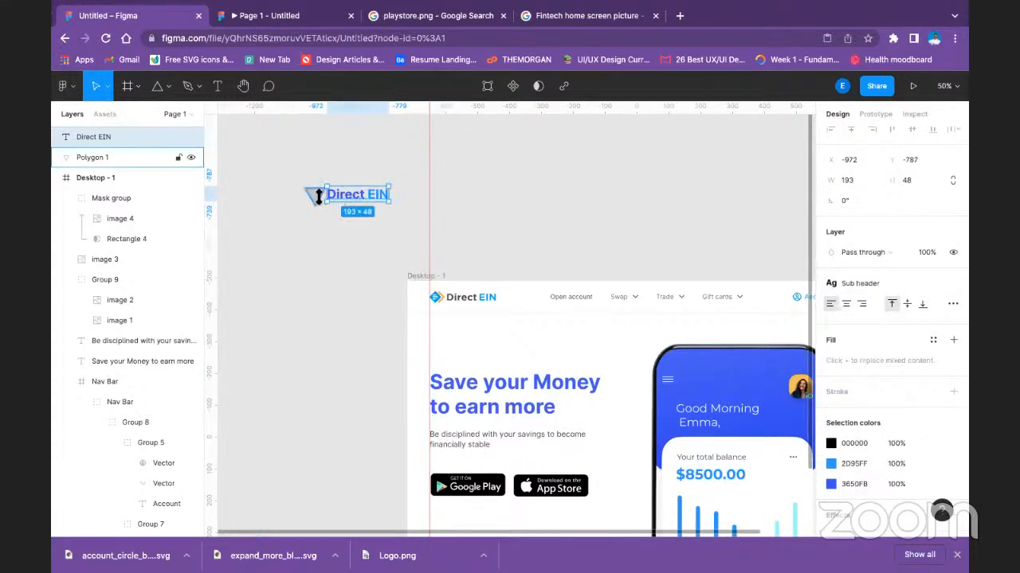
Fill the triangle with the blue 3A53FB sampled from the phone screen.
left_click(318, 196)
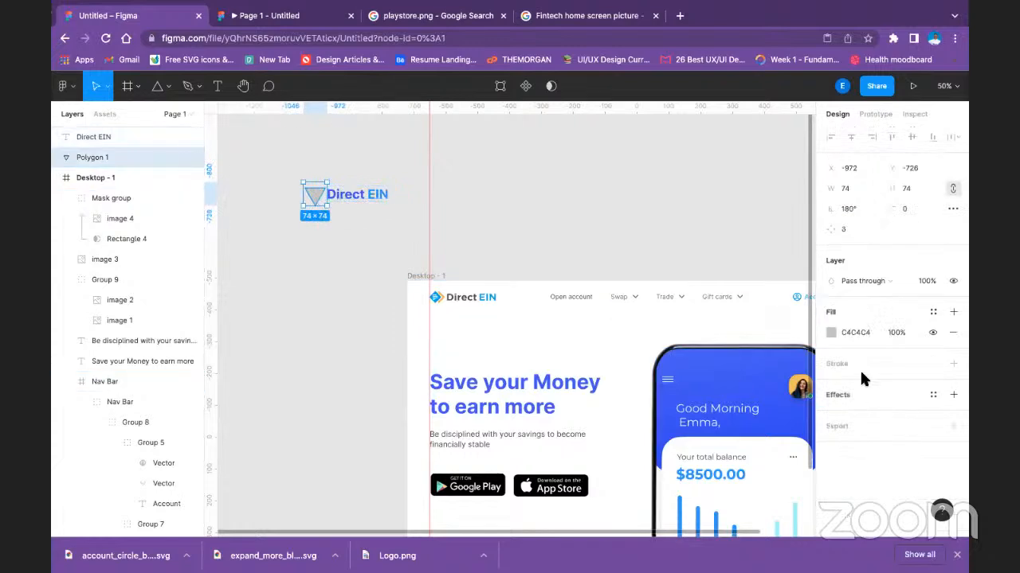
left_click(830, 331)
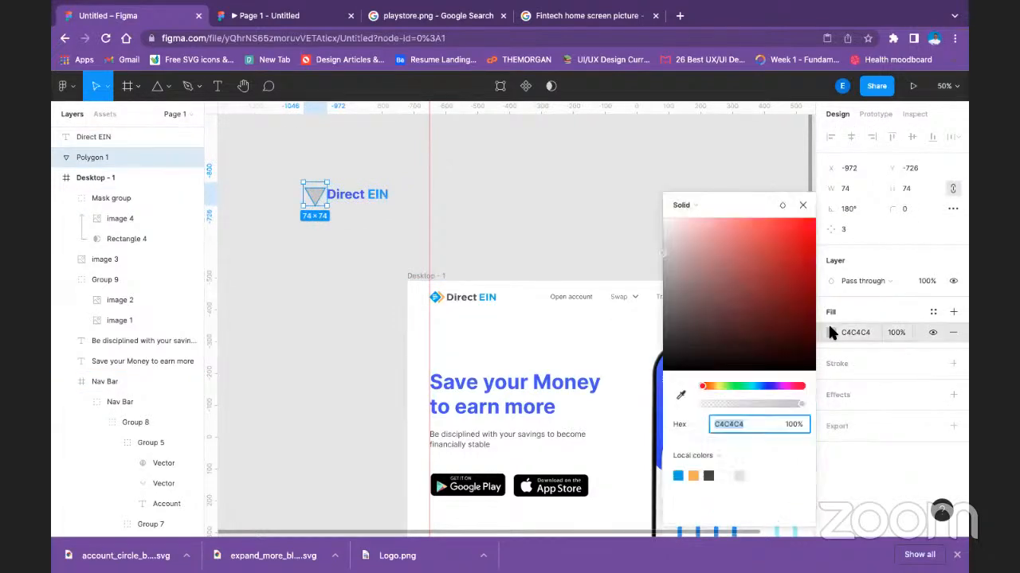
left_click(681, 396)
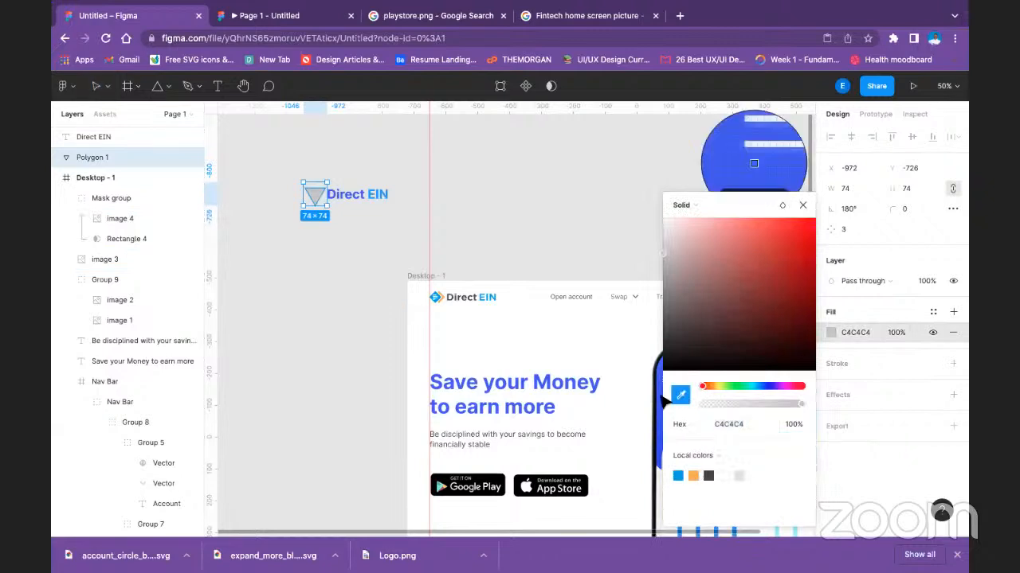
left_click(660, 396)
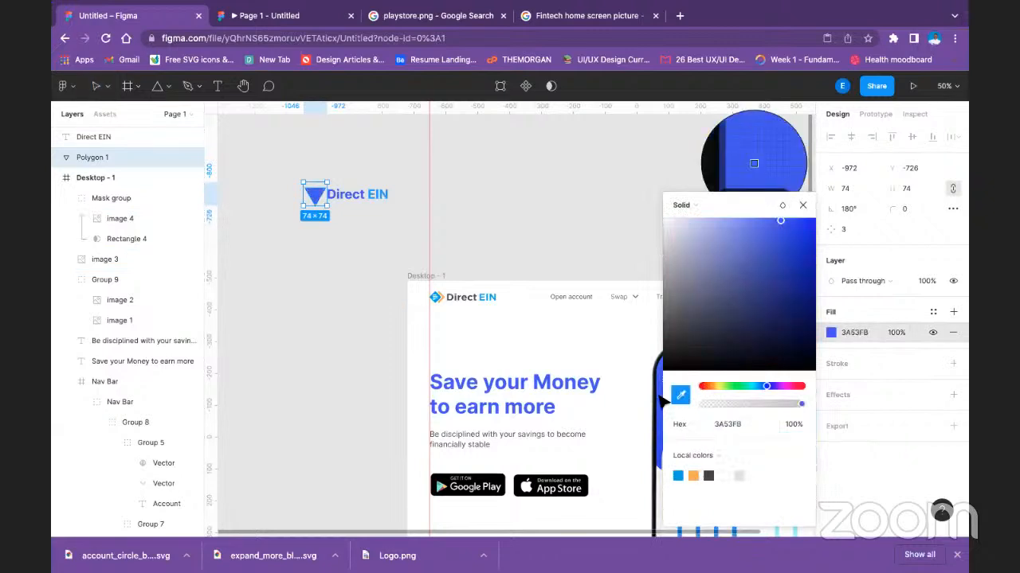
left_click(358, 215)
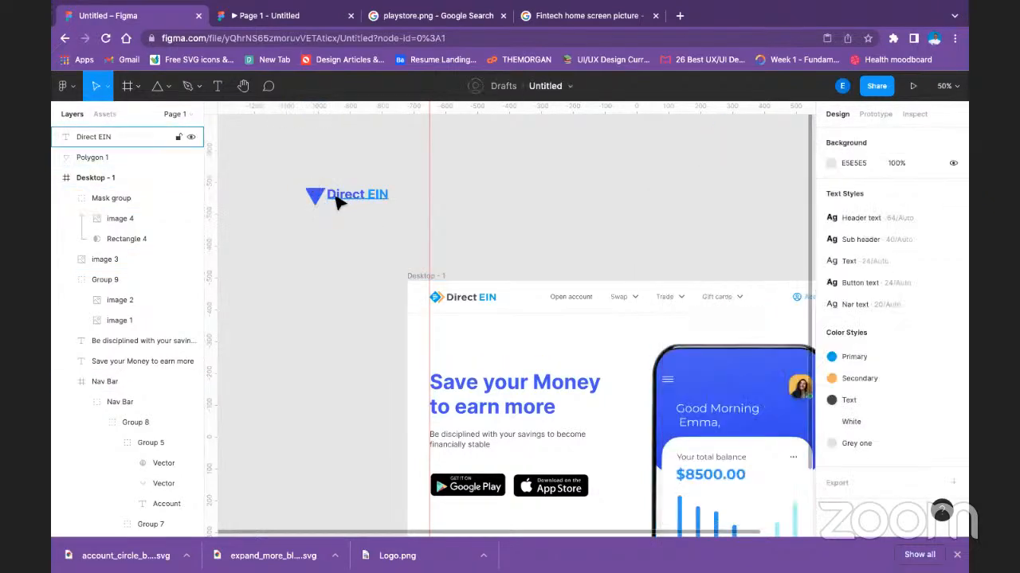
Copy the triangle's fill colour 3A53FB onto the word "Direct" in the new logo text.
left_click(318, 197)
left_click(855, 333)
key("ctrl+c")
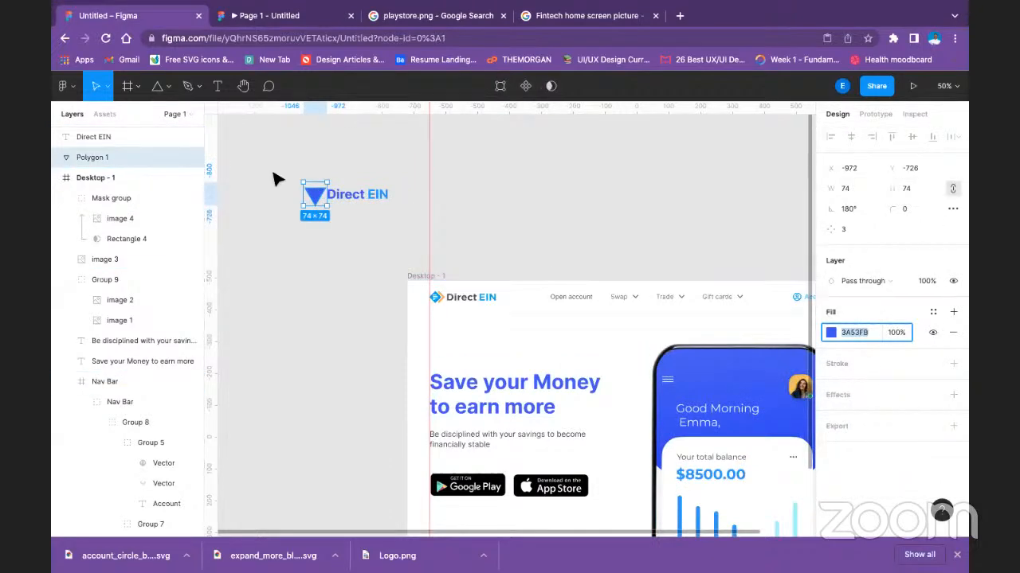
double_click(361, 198)
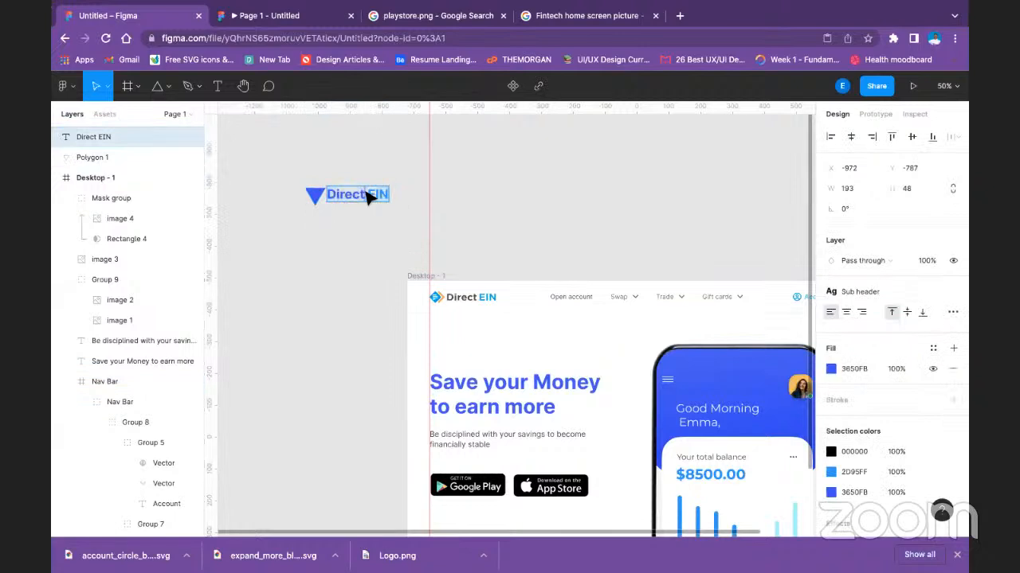
left_click(875, 376)
key("ctrl+v")
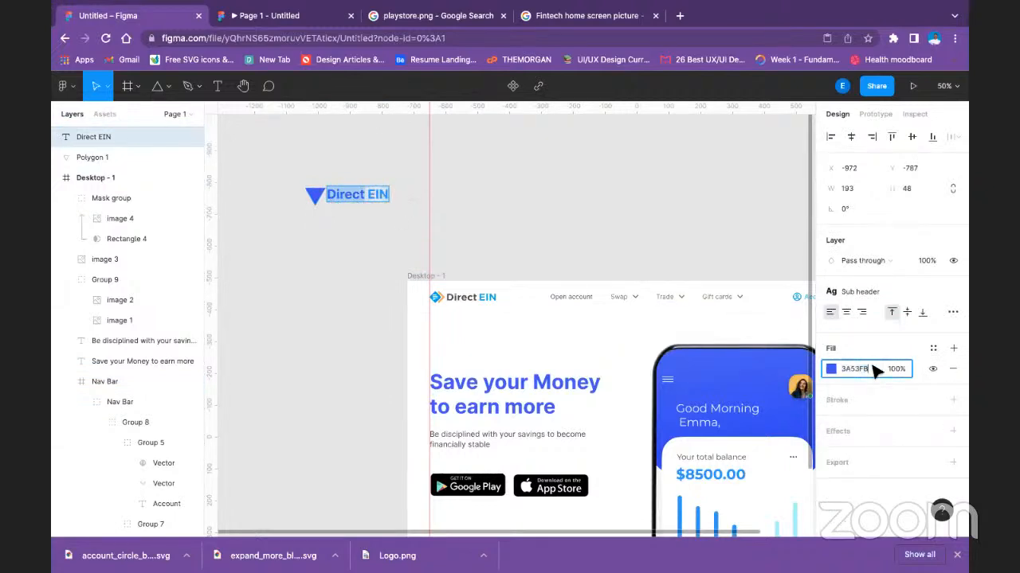
key("Return")
left_click(506, 224)
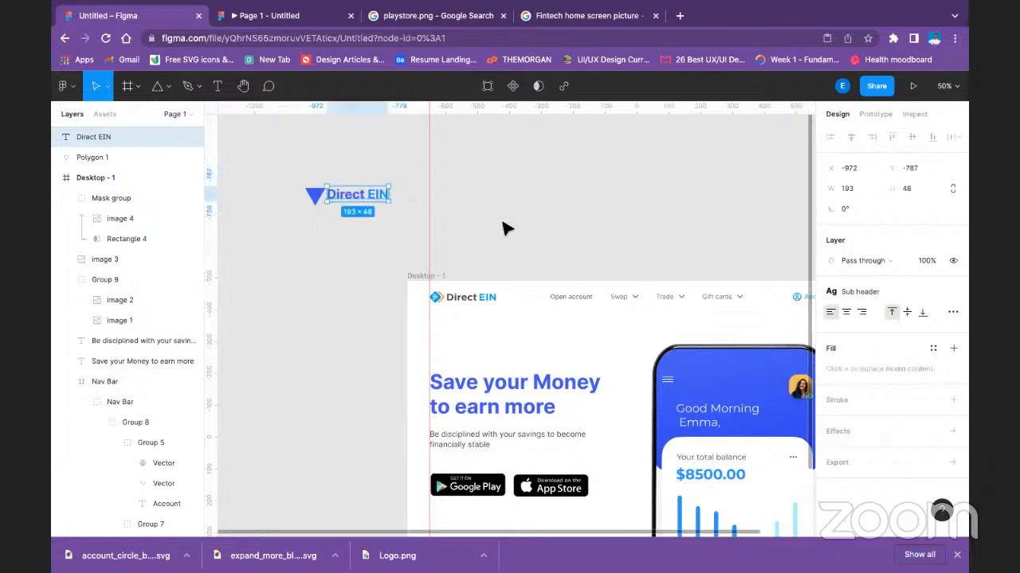
Apply the dark Text colour style to the word "EIN" in the new logo text.
double_click(374, 195)
left_click(368, 196)
left_click_drag(368, 193, 396, 195)
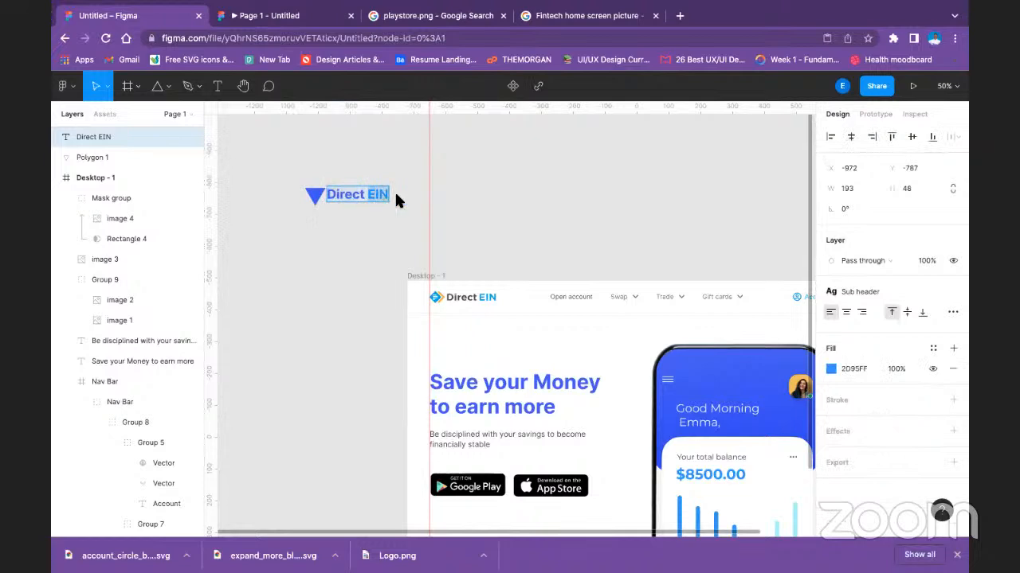
left_click(933, 348)
left_click(864, 387)
key("Escape")
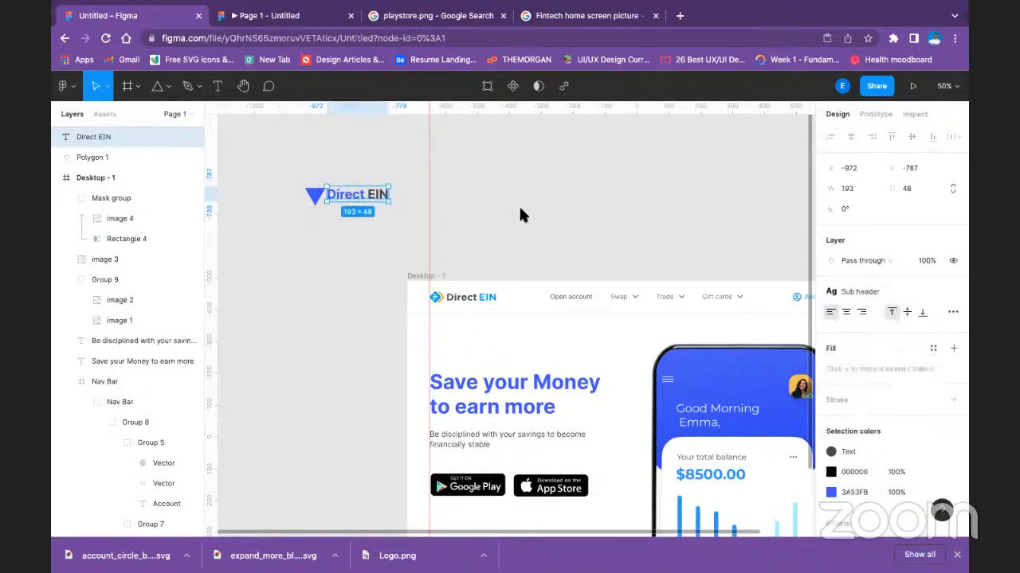
left_click(520, 210)
Group the triangle with the Direct EIN text and shrink the group to about 186 × 52.
left_click(314, 195)
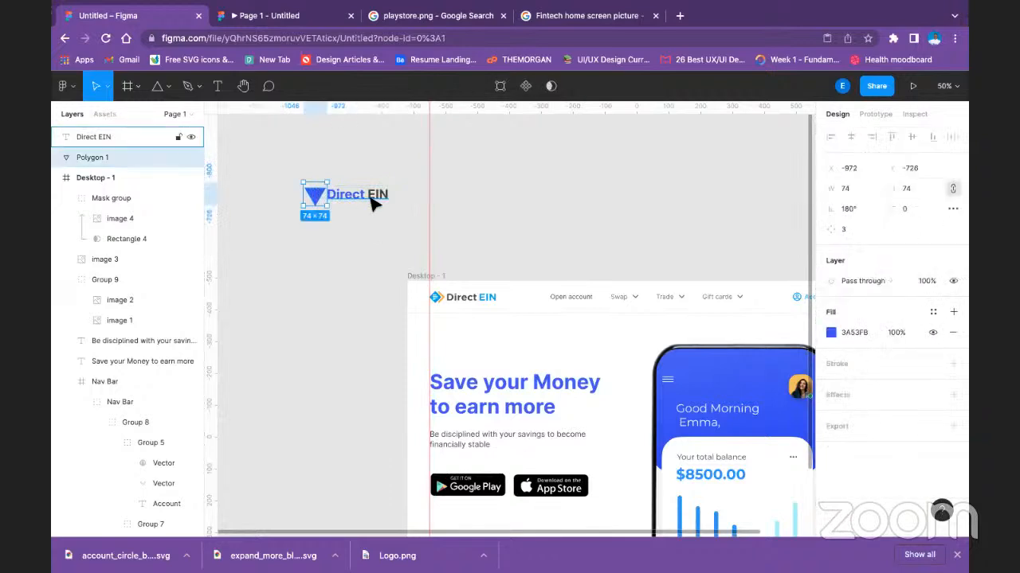
left_click(371, 200, "shift")
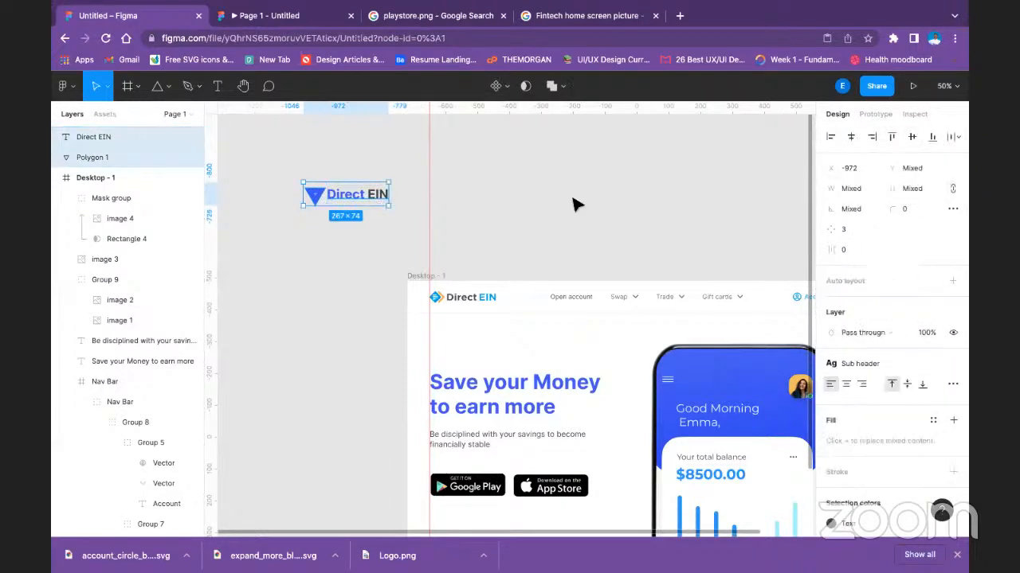
key("ctrl+g")
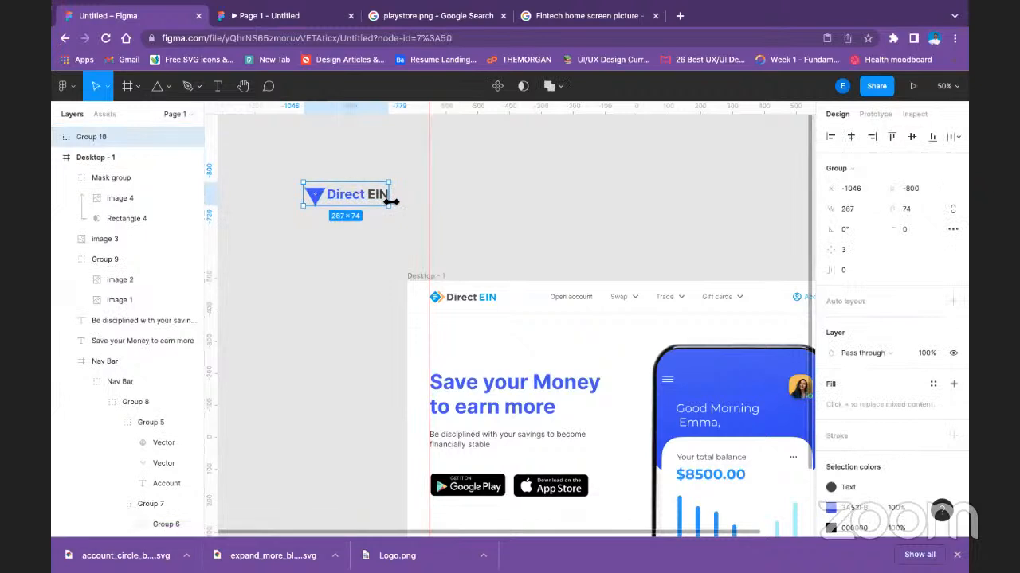
left_click_drag(390, 205, 365, 196)
left_click(382, 198)
left_click(334, 199)
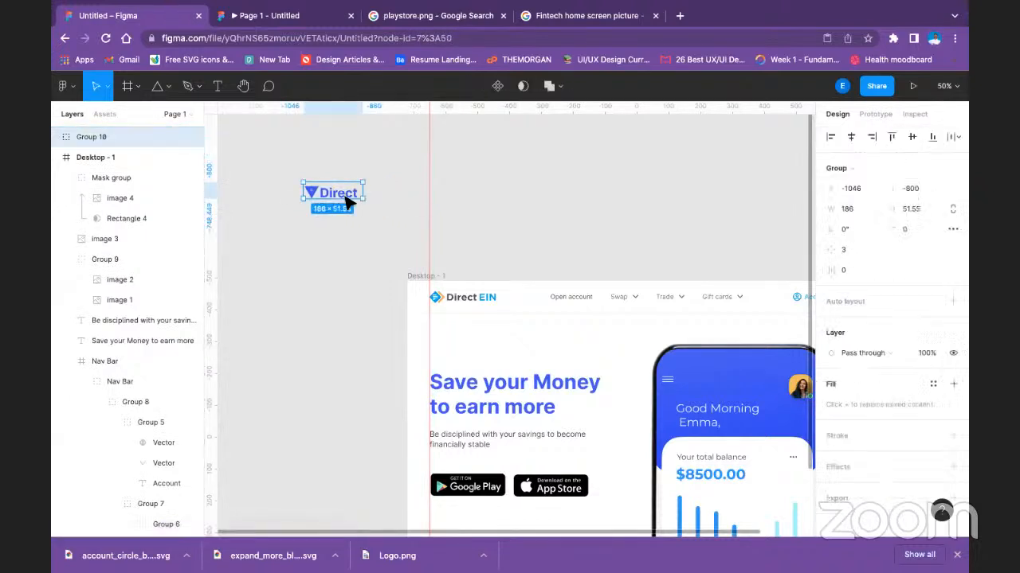
Widen the Direct EIN text box inside the group to about 206 so both words fit on one line.
double_click(348, 197)
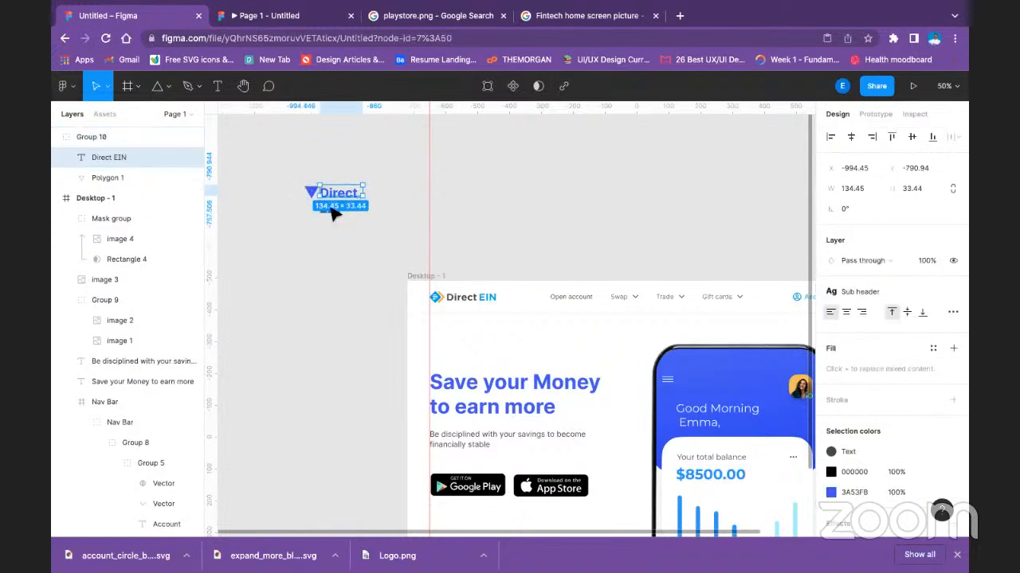
left_click_drag(366, 194, 390, 197)
left_click(430, 187)
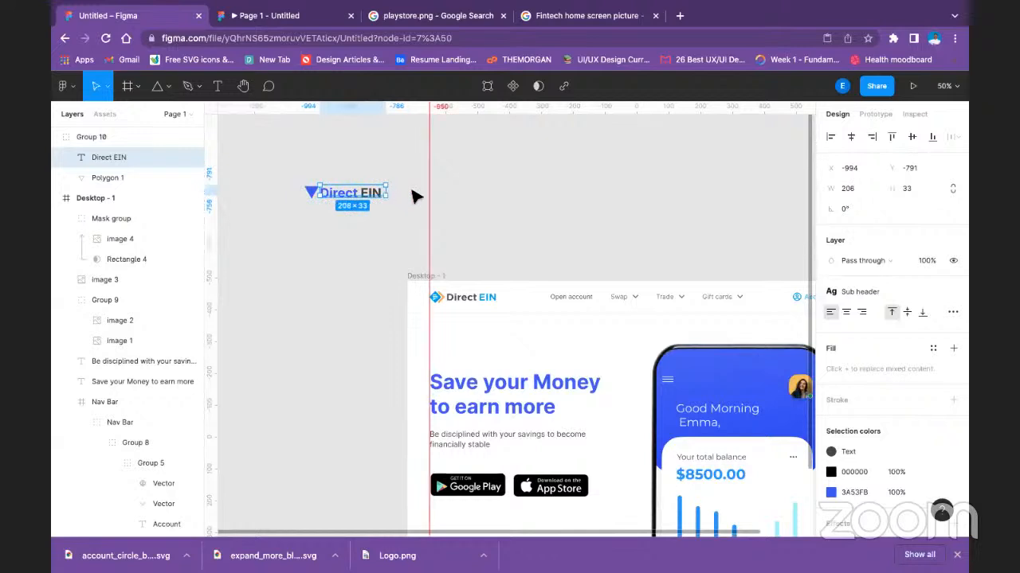
Shrink the logo's triangle to about 43 × 43, level with the top of the text box.
double_click(323, 194)
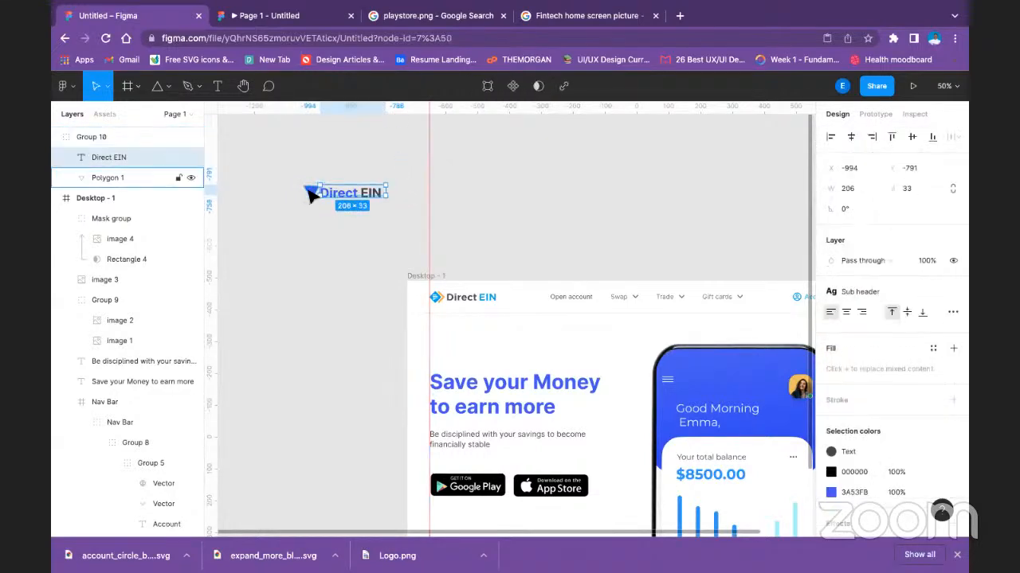
left_click(309, 194, "shift")
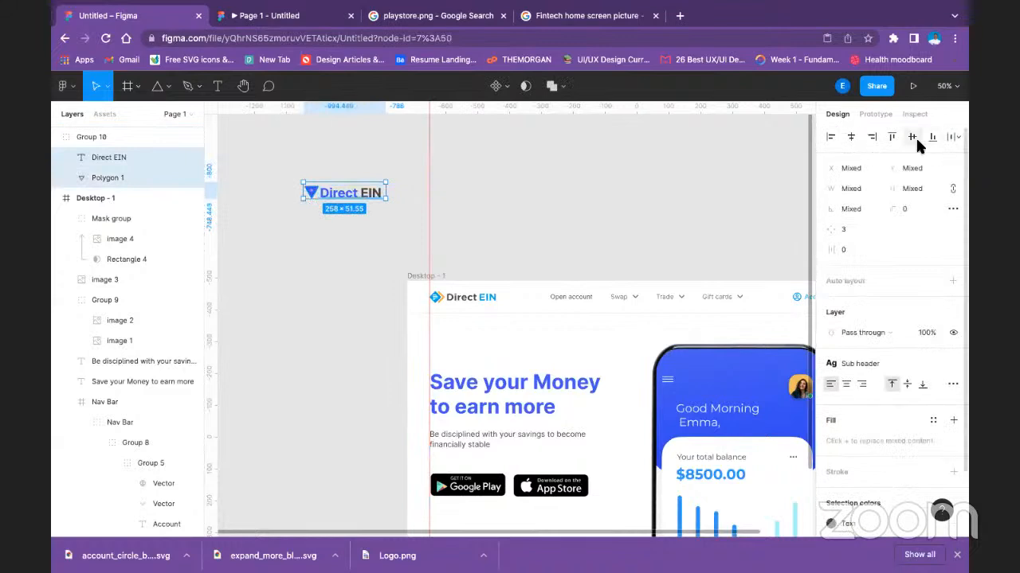
left_click(311, 219)
left_click(311, 195)
double_click(309, 195)
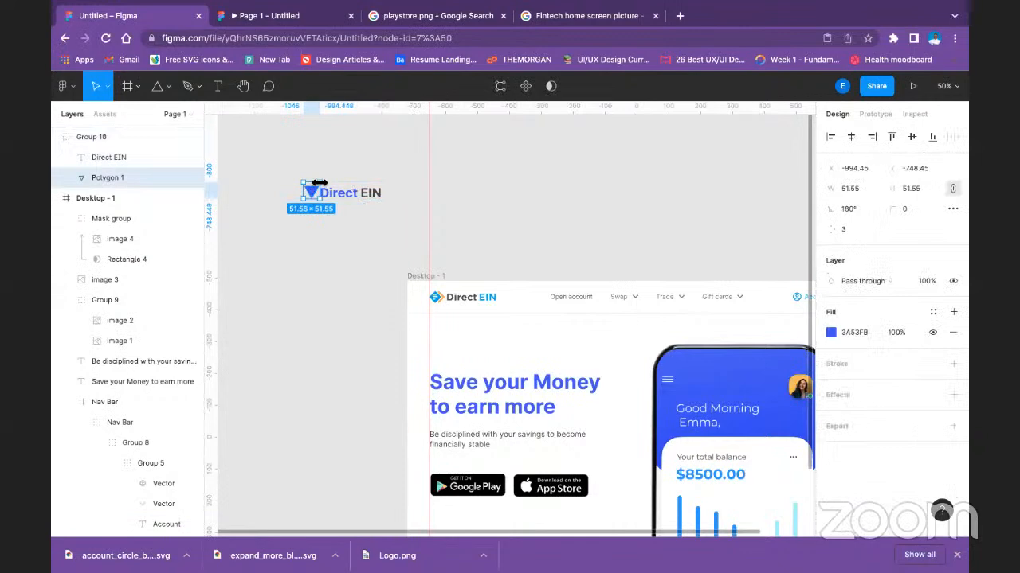
left_click_drag(319, 183, 313, 186)
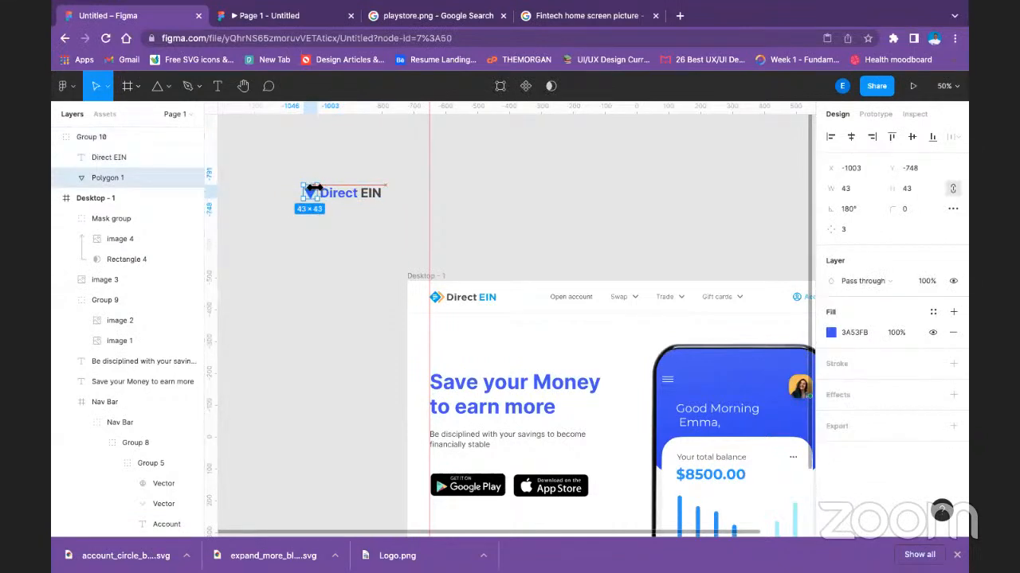
left_click(398, 171)
Align the triangle and the Direct EIN text on their vertical centres and group them.
left_click(364, 198)
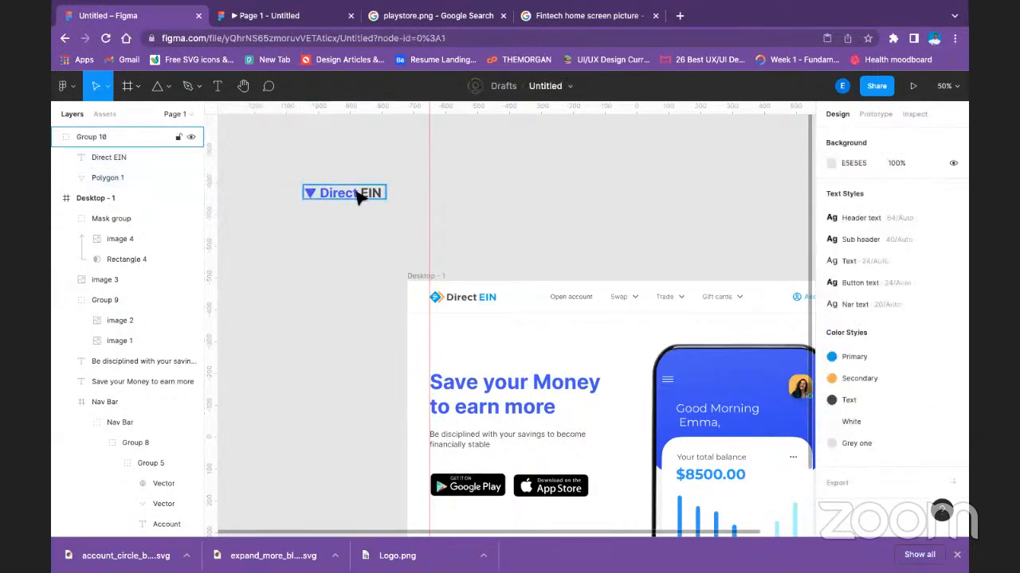
double_click(359, 197)
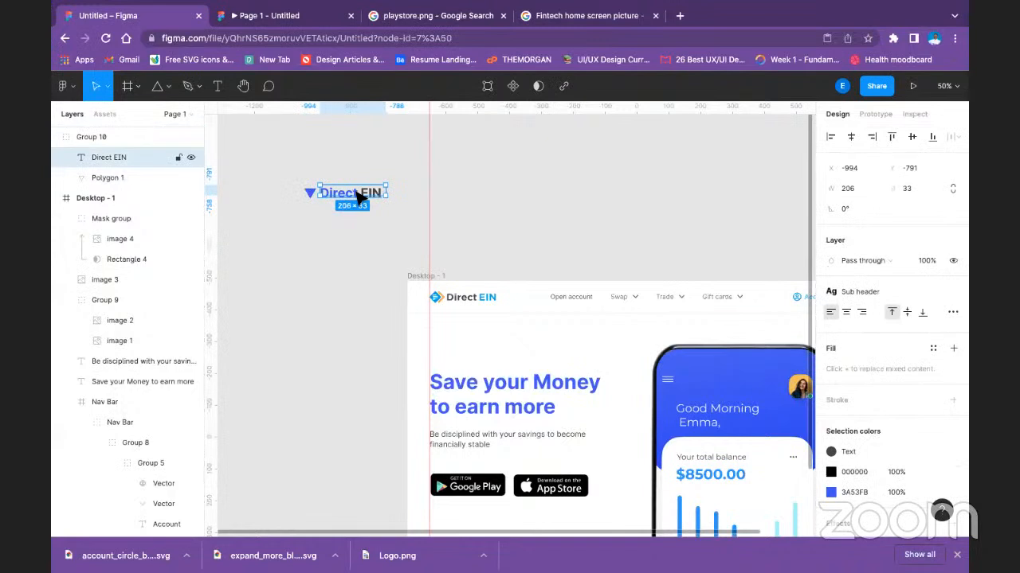
left_click(311, 192, "shift")
left_click(912, 136)
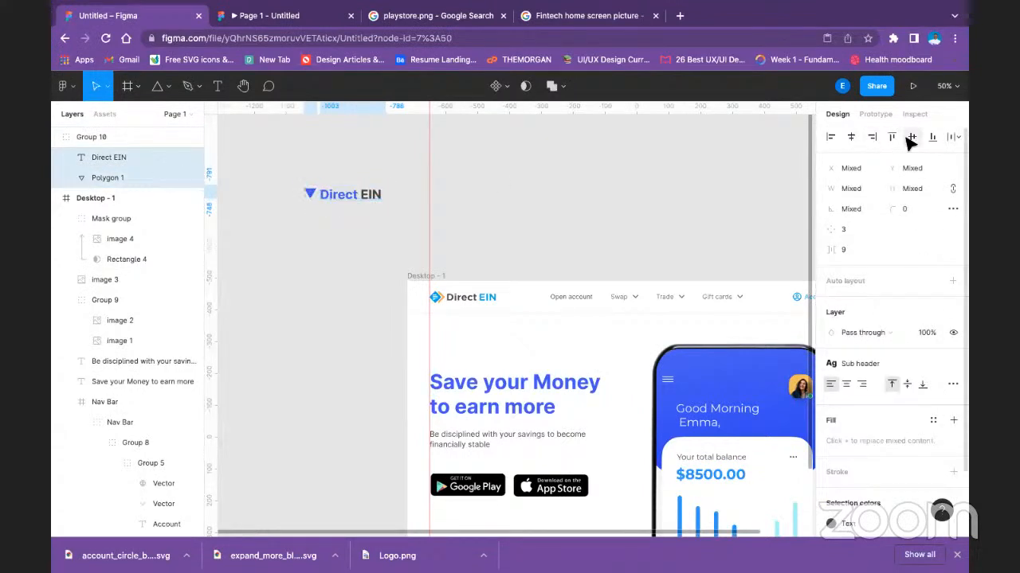
key("ctrl+g")
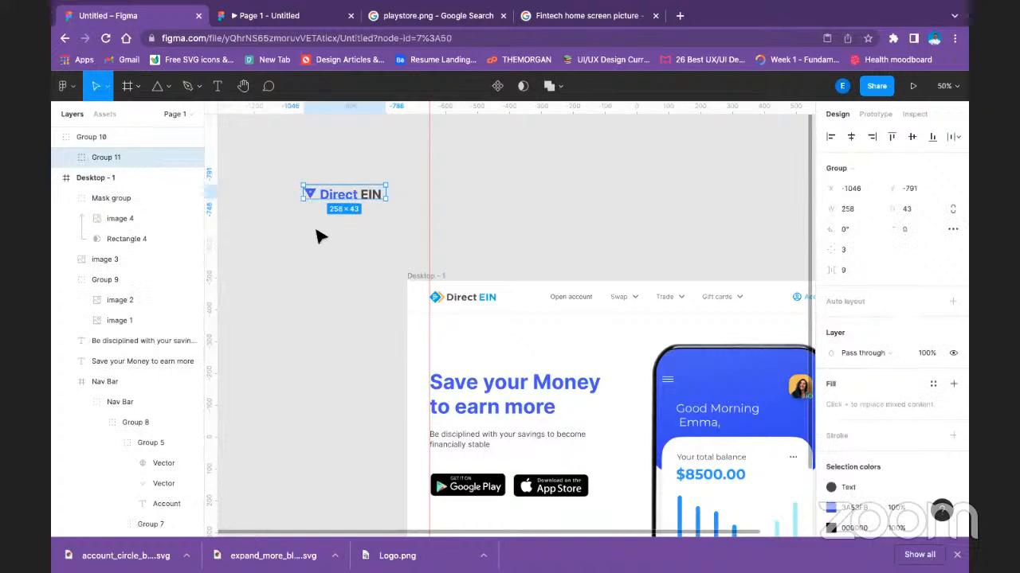
Delete the old logo from the Nav Bar and place the new logo there at X 70, Y 23.
left_click(495, 307)
double_click(495, 307)
double_click(495, 306)
key("Delete")
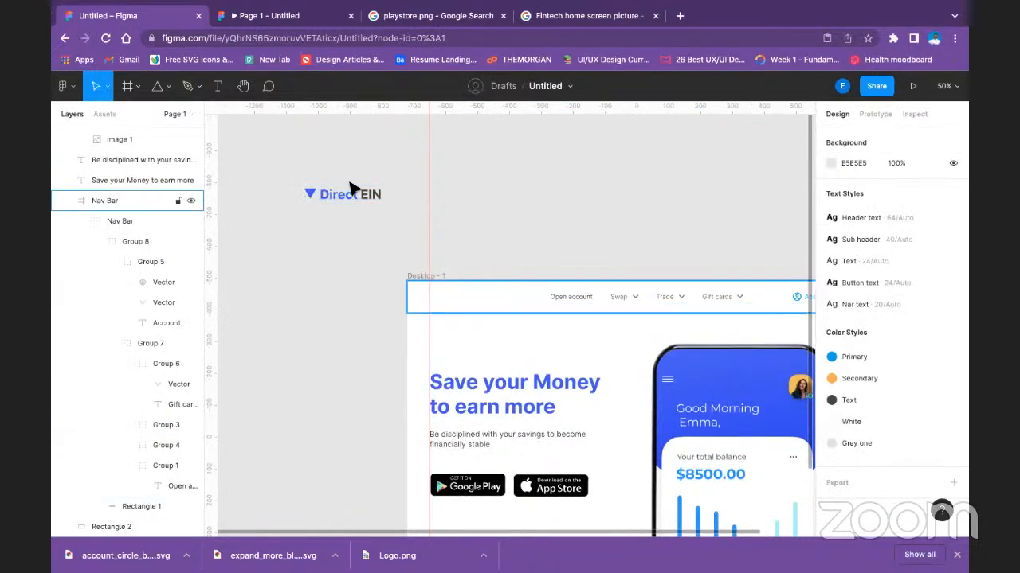
left_click(354, 203)
left_click_drag(360, 199, 484, 297)
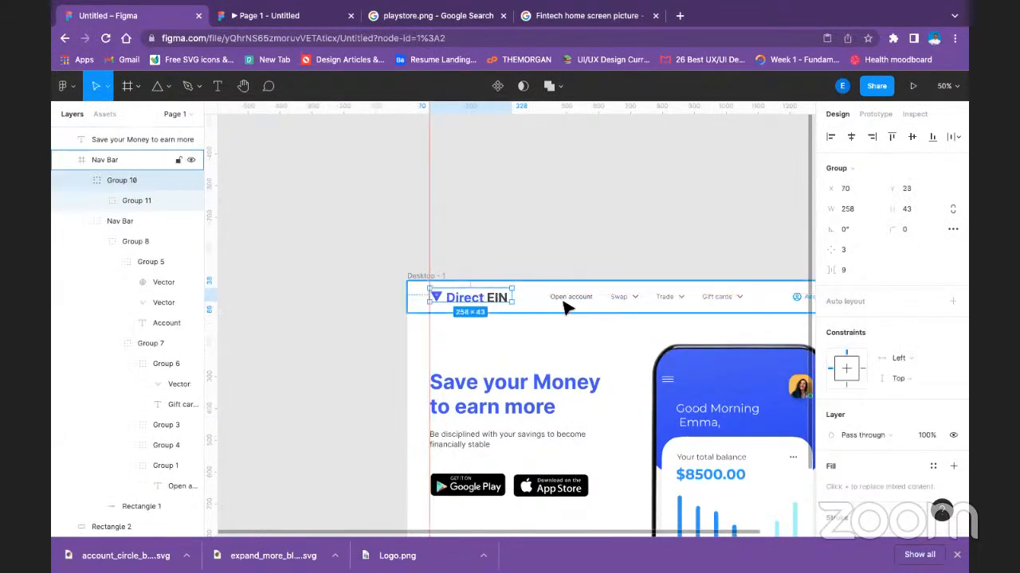
Align the logo, the menu links and the Account item on their vertical centres and group all three.
double_click(588, 300)
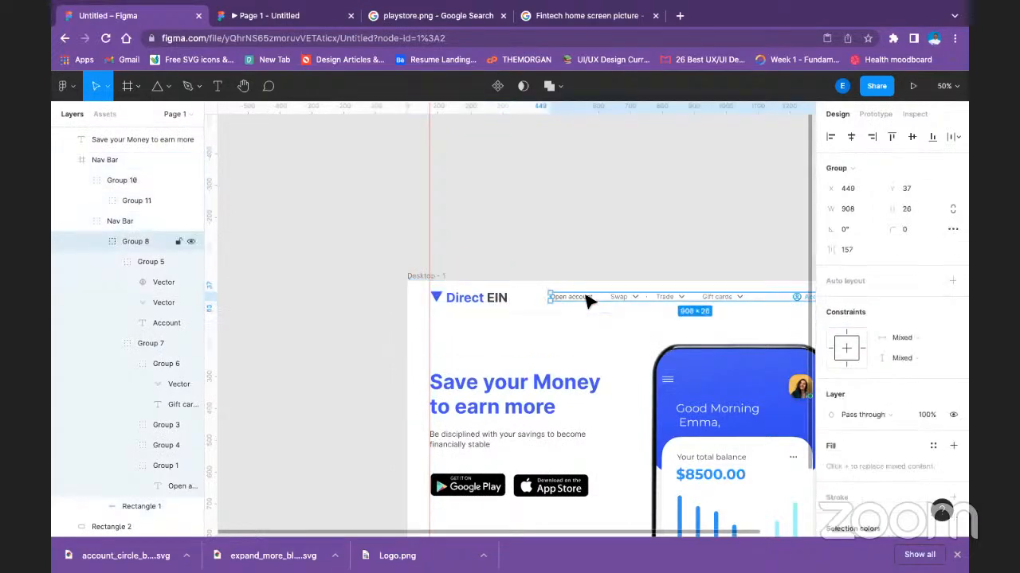
left_click(661, 262)
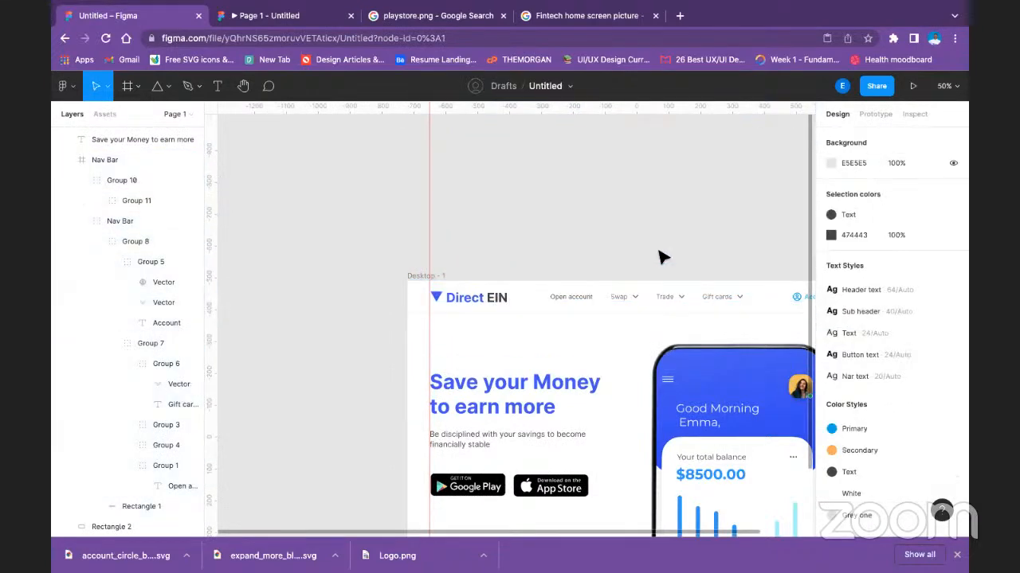
scroll(646, 214, "right", 4)
double_click(603, 335)
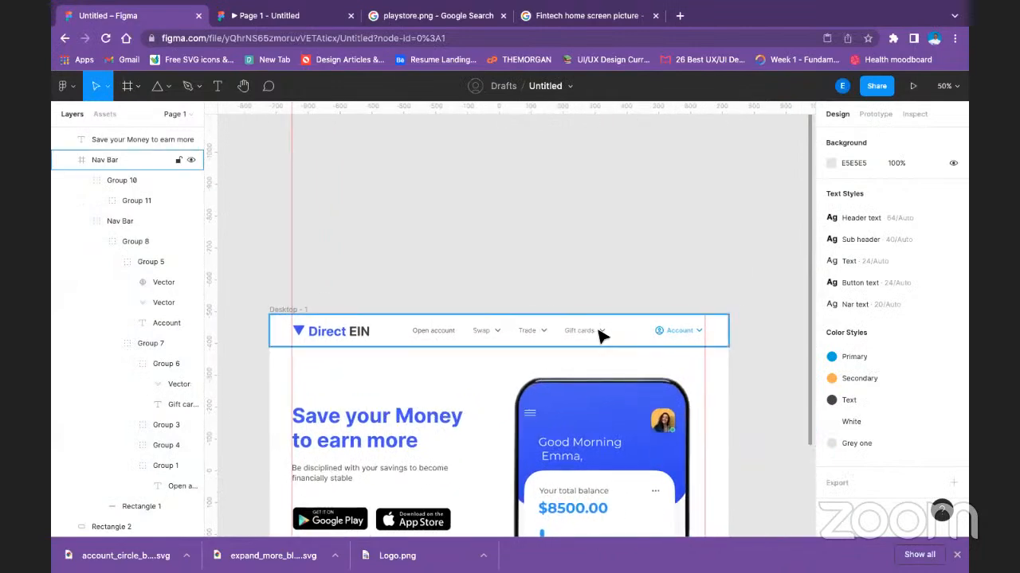
left_click(602, 333)
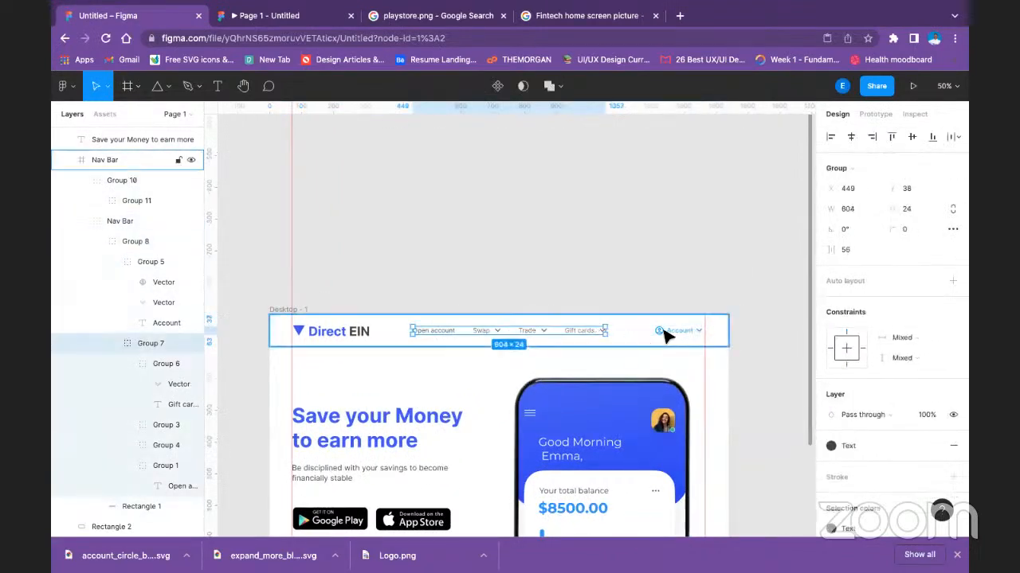
left_click(662, 333, "shift")
left_click(334, 331, "shift")
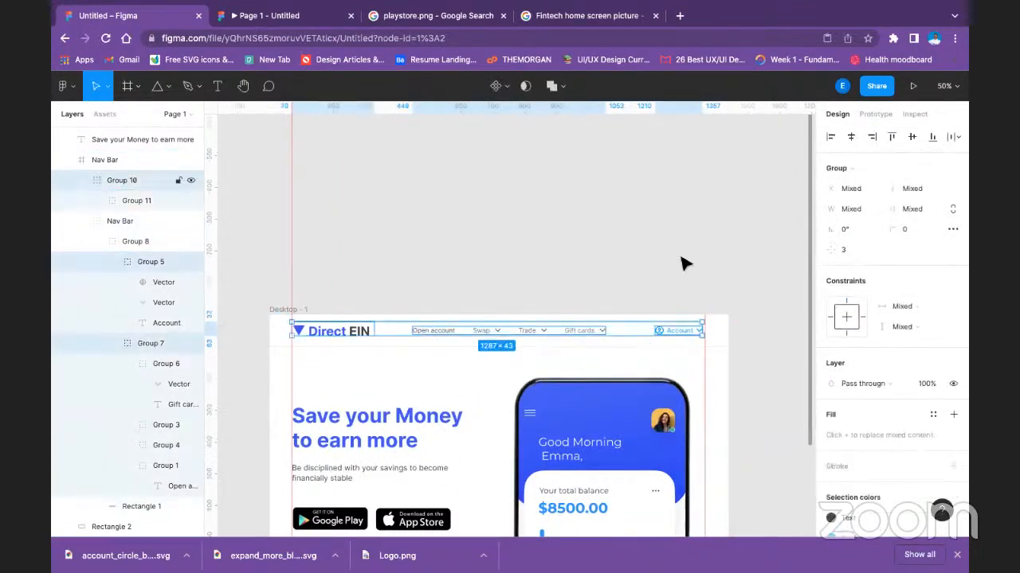
left_click(909, 139)
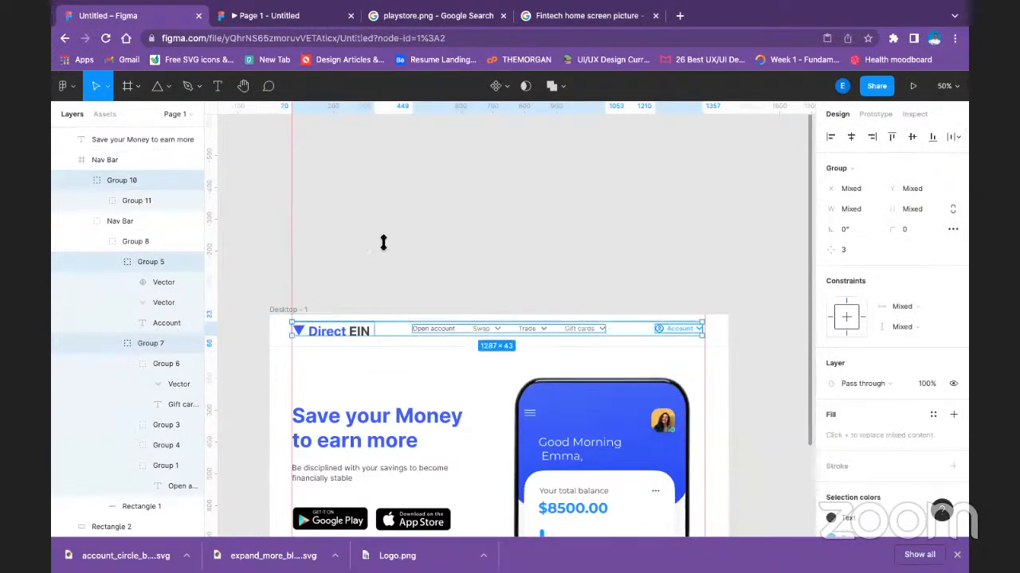
key("ctrl+g")
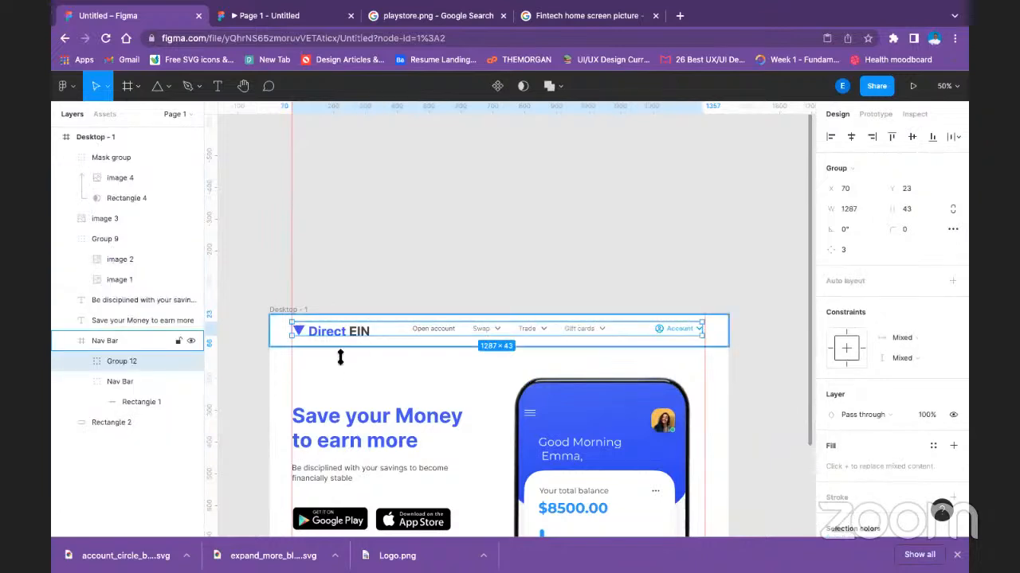
Try to align the Nav Bar frame to the vertical centre of the desktop page and undo it.
left_click(282, 324)
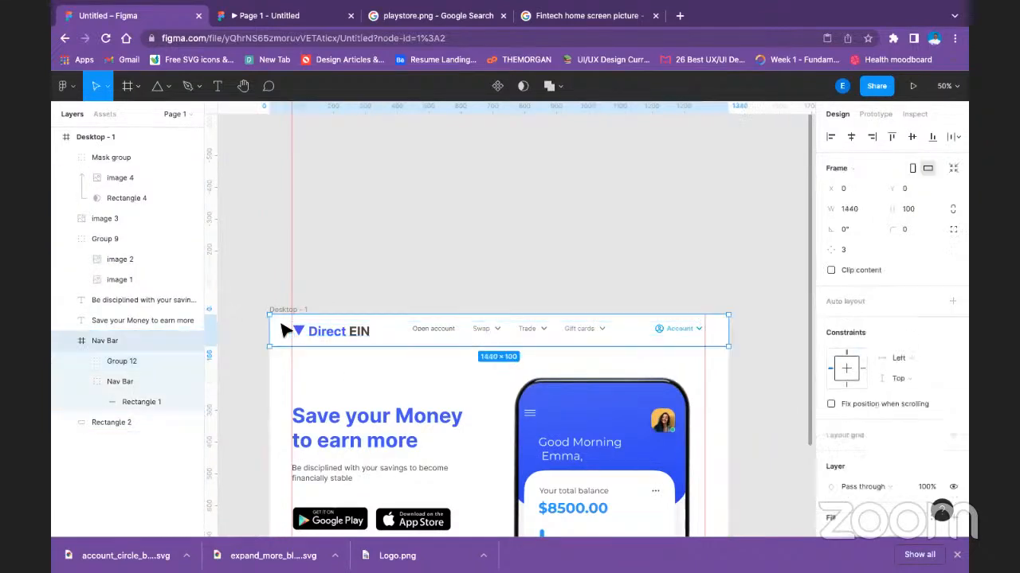
left_click(921, 137)
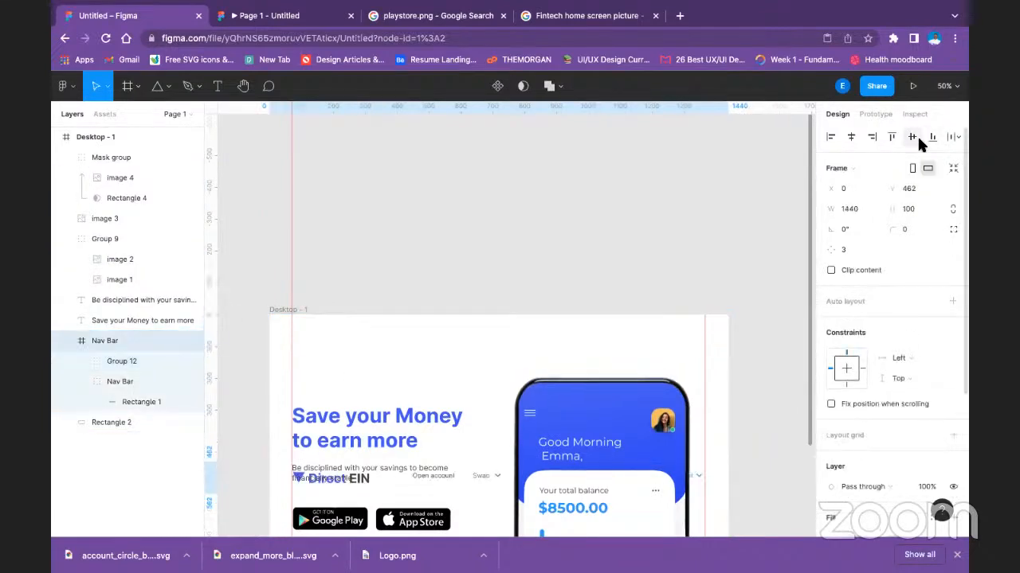
key("ctrl+z")
left_click(595, 198)
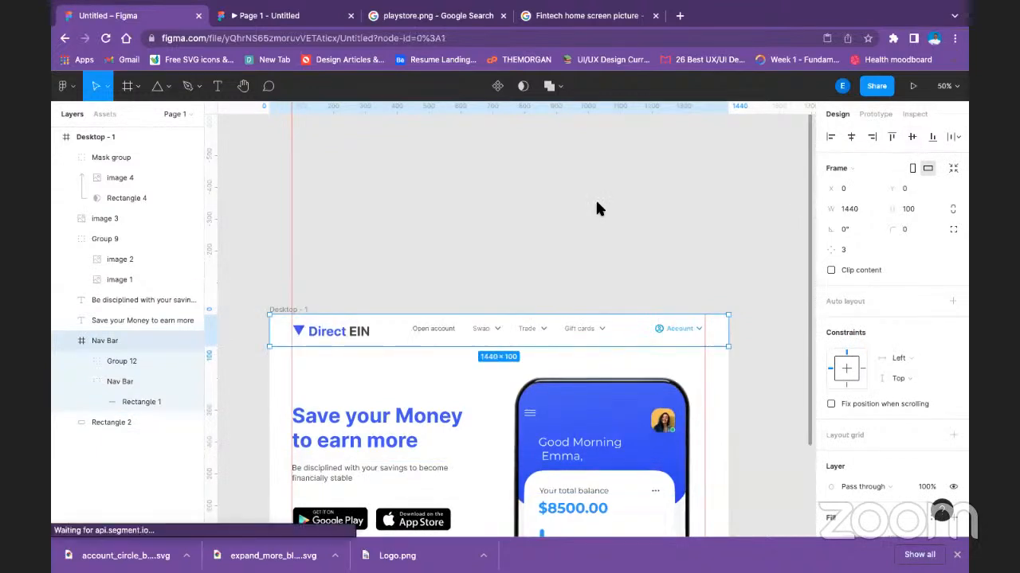
Ungroup the inner Nav Bar group that holds the white background rectangle inside the Nav Bar frame.
left_click(500, 328)
left_click(500, 329)
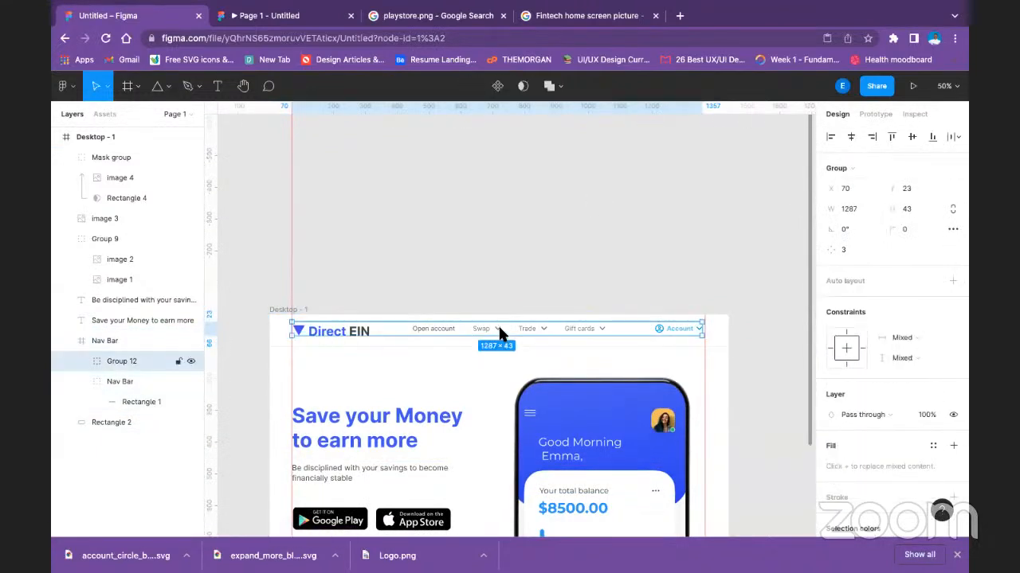
left_click(271, 327)
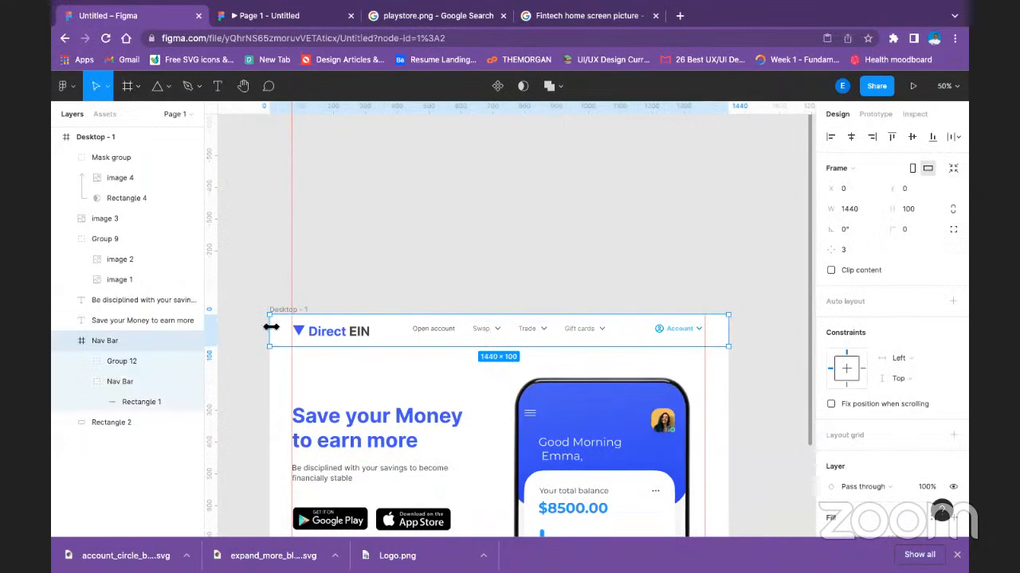
left_click(270, 328)
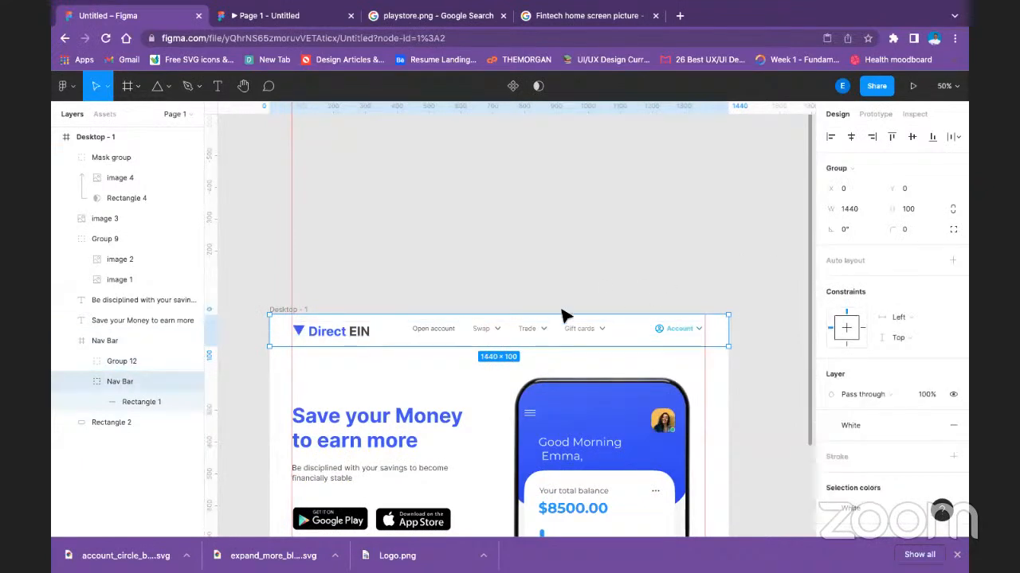
left_click(132, 362, "shift")
left_click(108, 390)
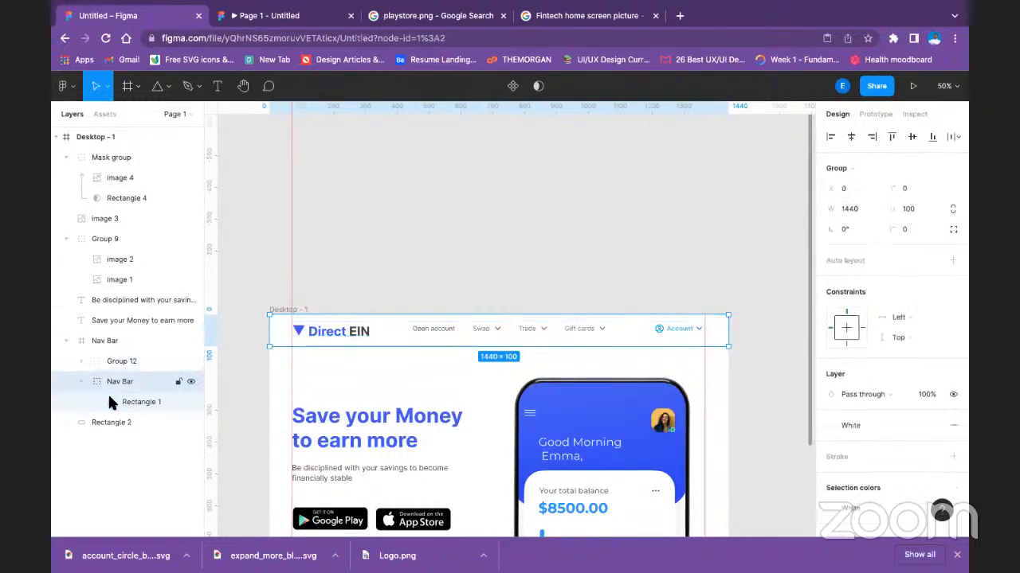
right_click(108, 393)
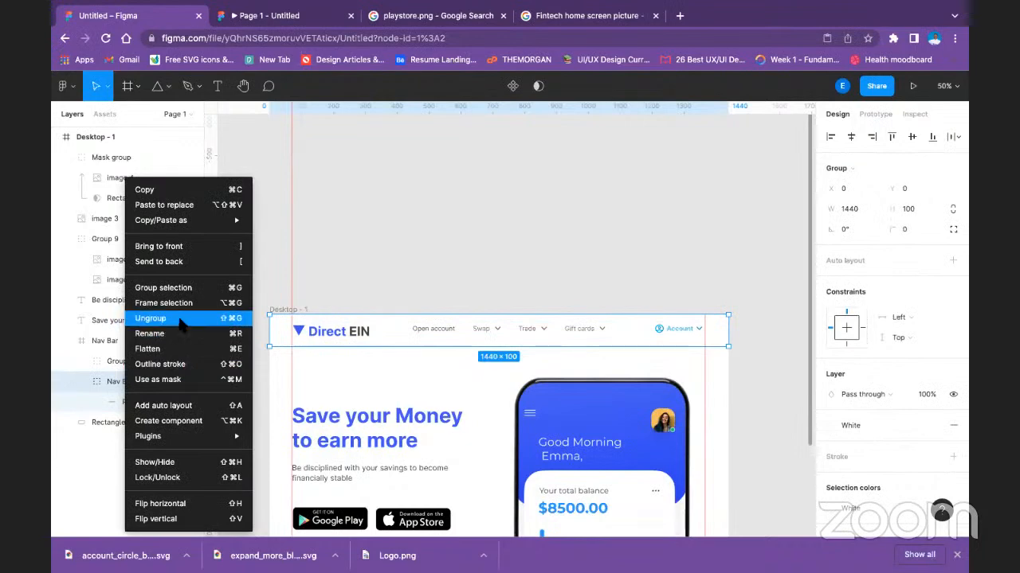
left_click(165, 319)
Align the logo-and-menu group and the Nav Bar's background rectangle on their vertical centres.
left_click(149, 353, "shift")
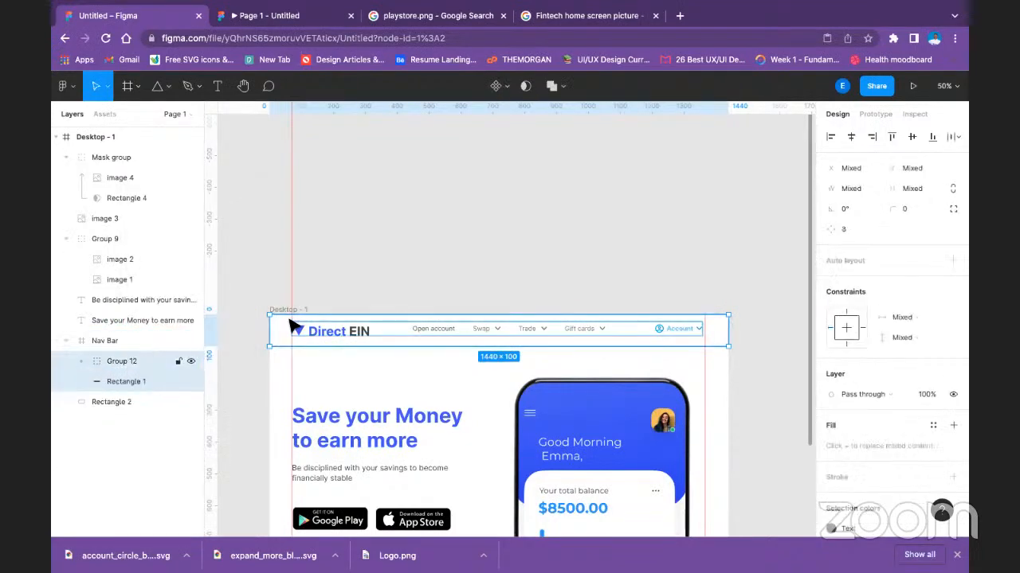
left_click(915, 139)
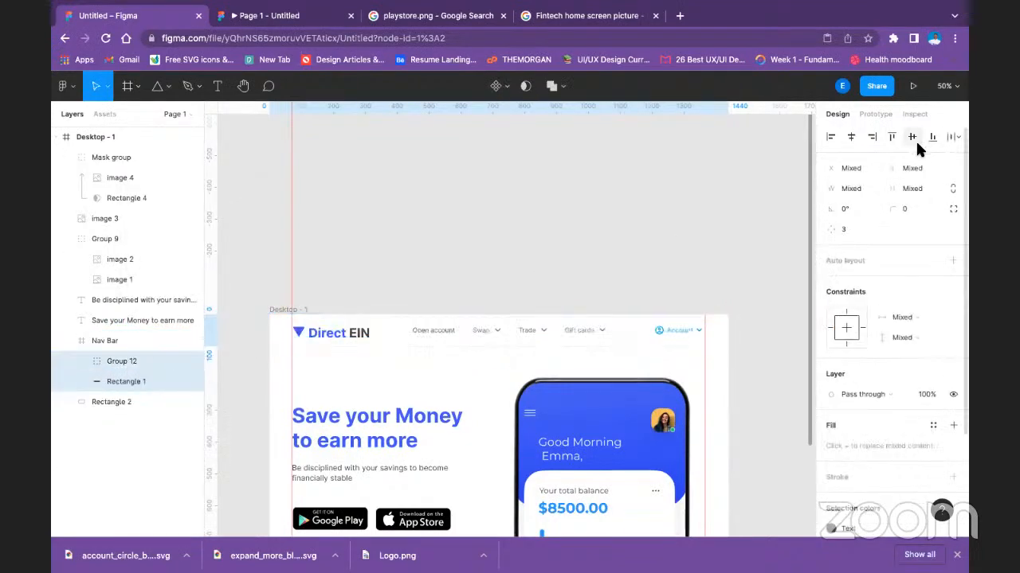
left_click(502, 200)
Tidy up the spacing between the hero headline, the savings subtext and the store badges, and group all three.
scroll(634, 334, "down", 3)
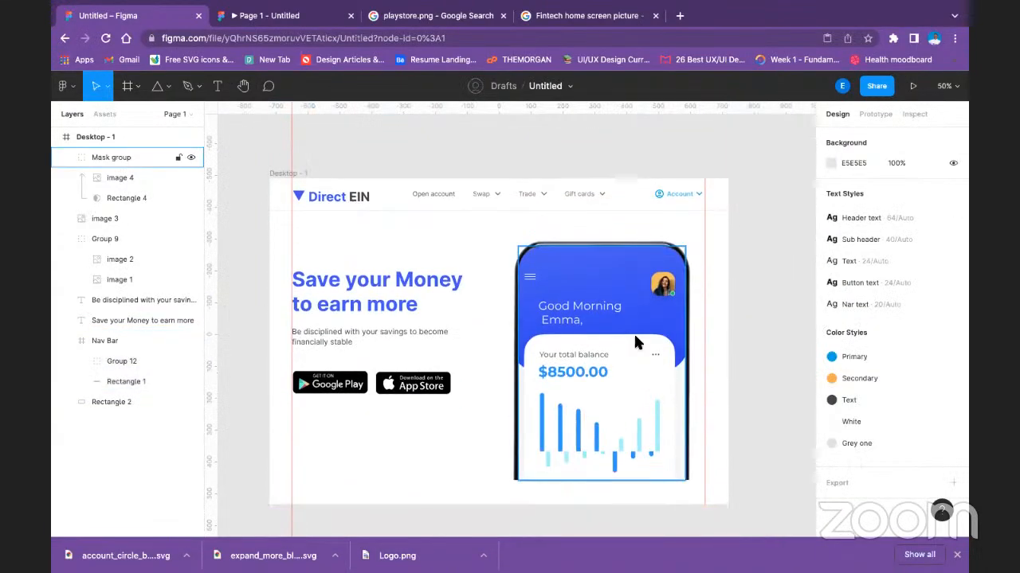
scroll(635, 337, "down", 1)
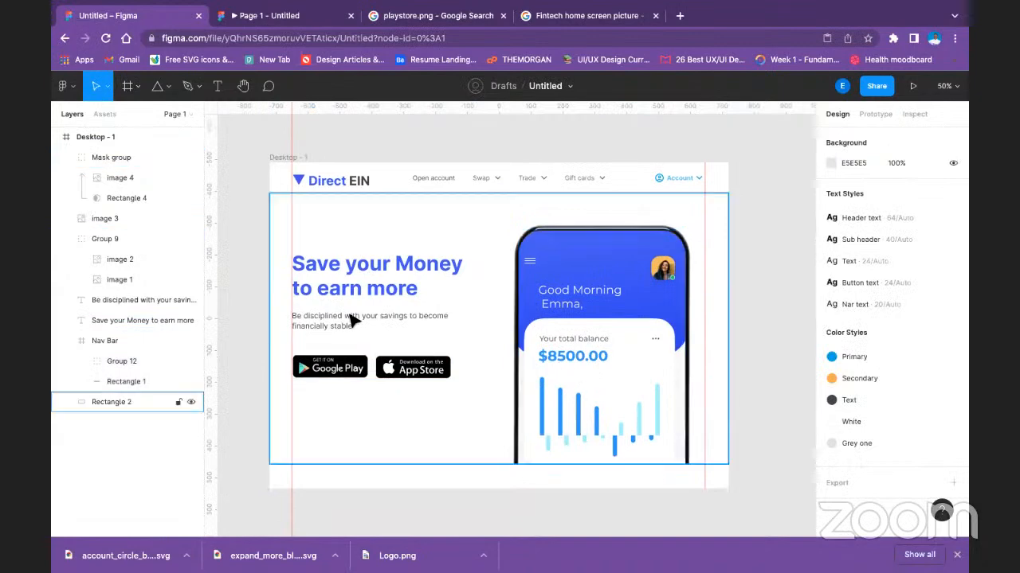
left_click(355, 290)
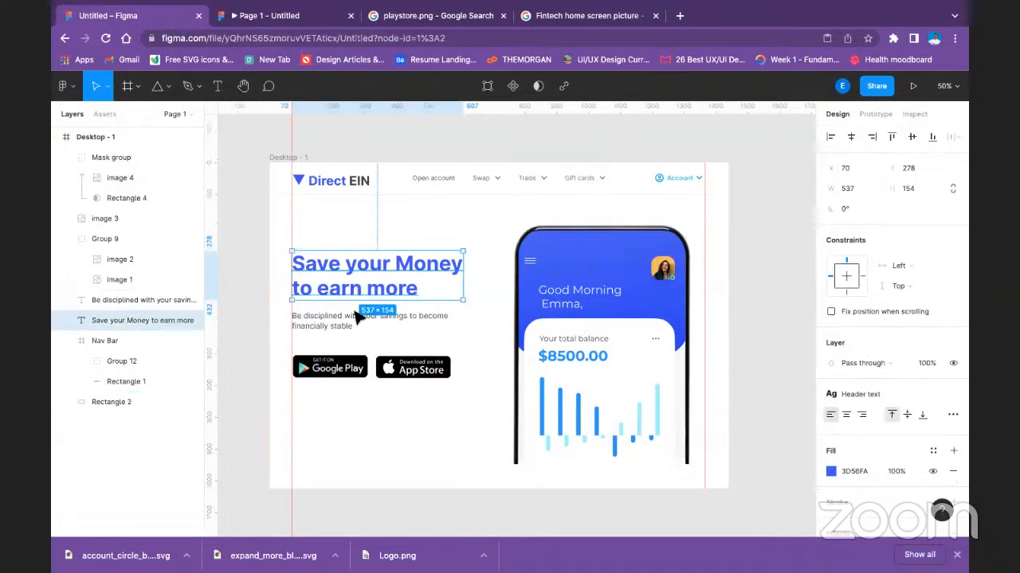
left_click(346, 323, "shift")
left_click(334, 370, "shift")
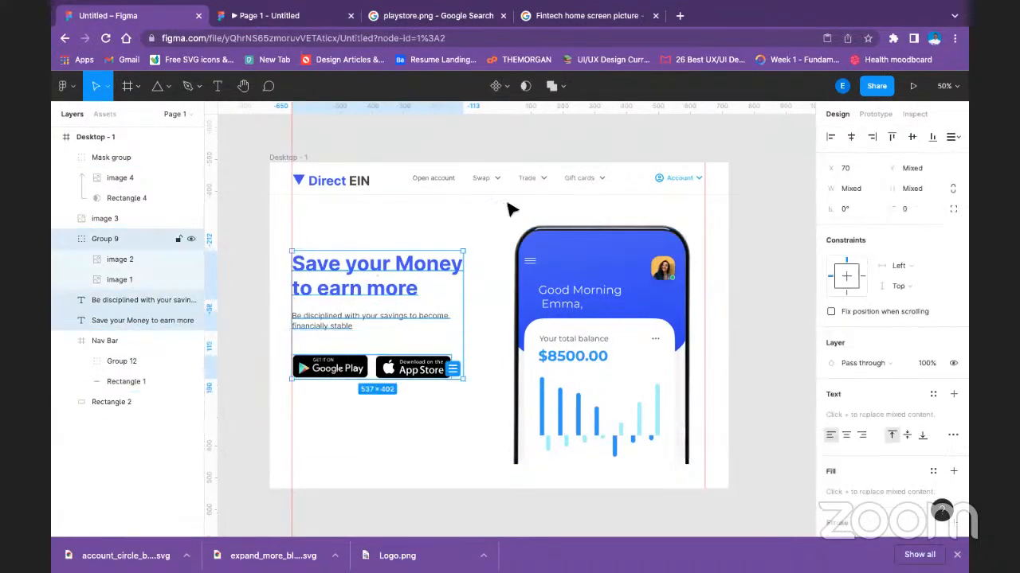
left_click(952, 137)
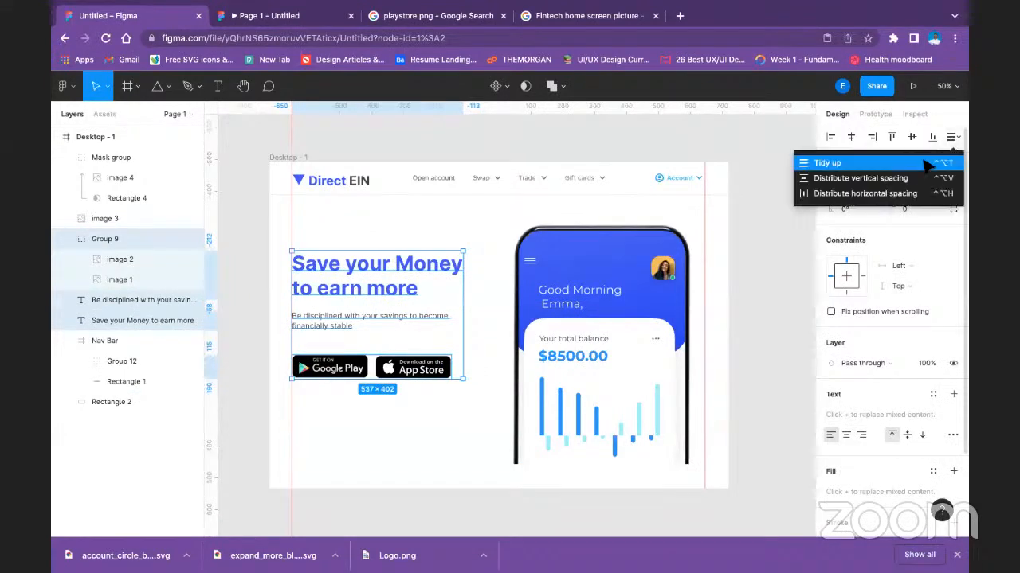
left_click(928, 164)
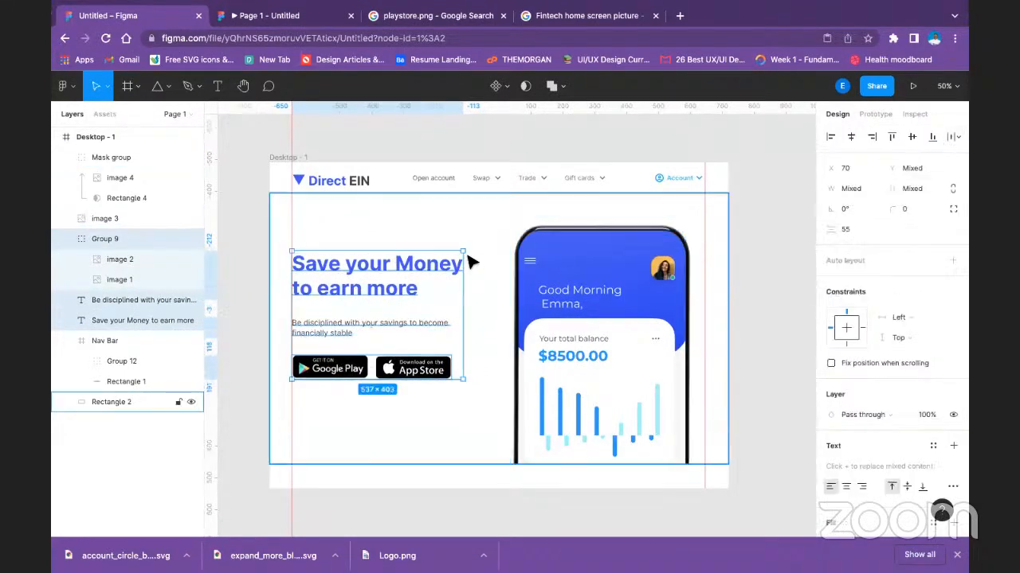
key("ctrl+g")
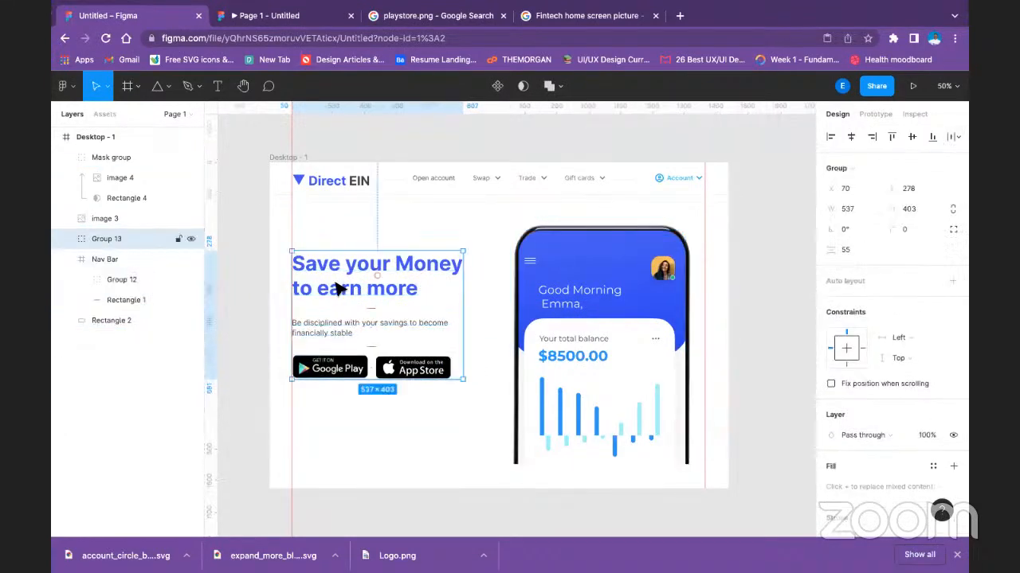
Align the hero text-and-badges group and the white hero background rectangle on their vertical centres.
left_click(470, 228)
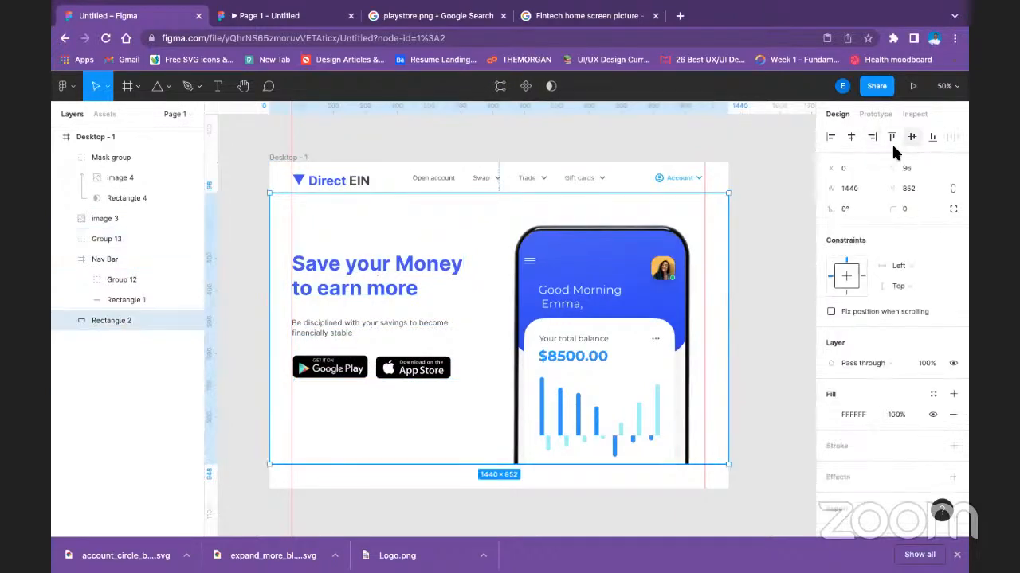
left_click(389, 297)
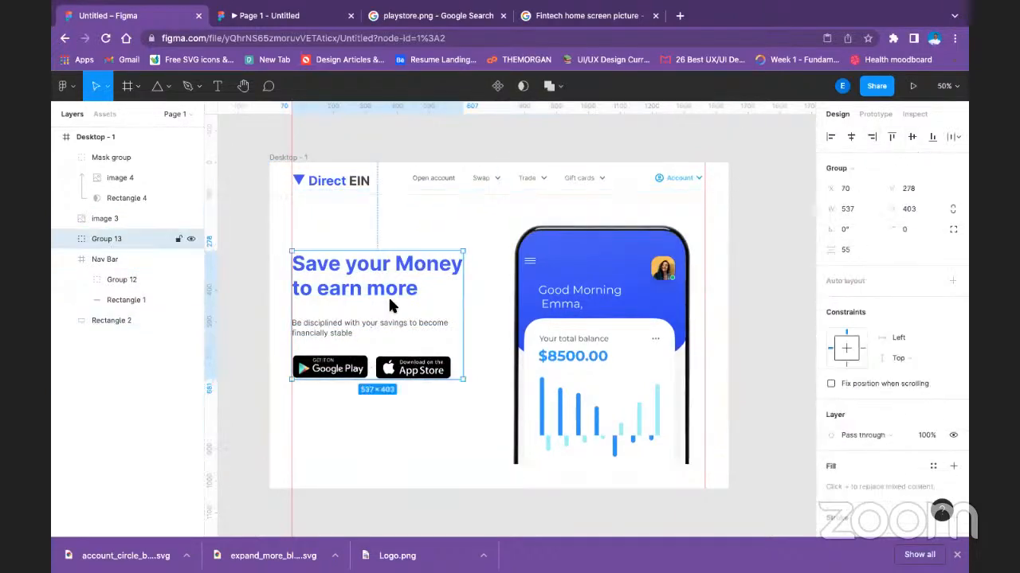
left_click(430, 237, "shift")
left_click(912, 137)
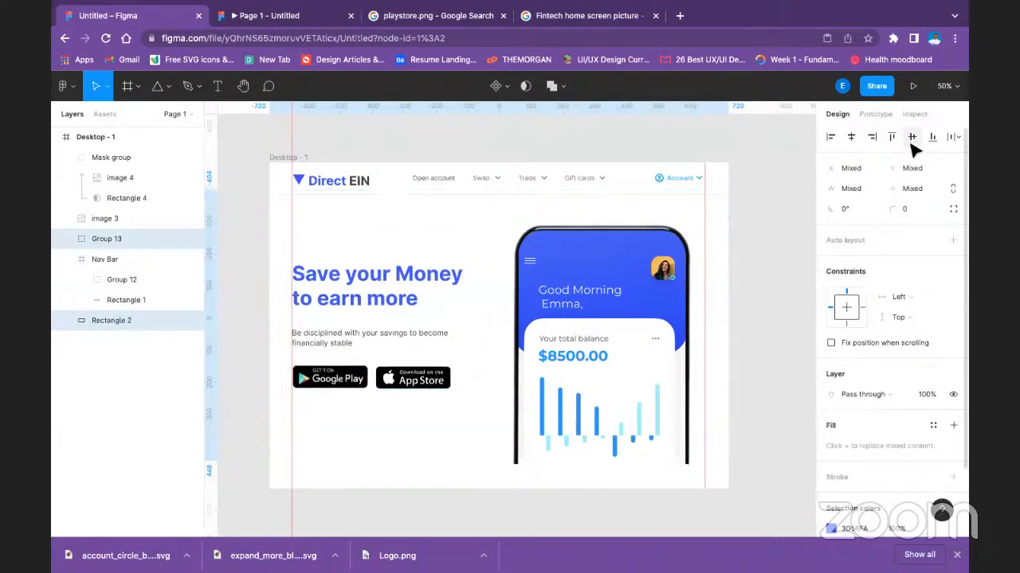
left_click(739, 231)
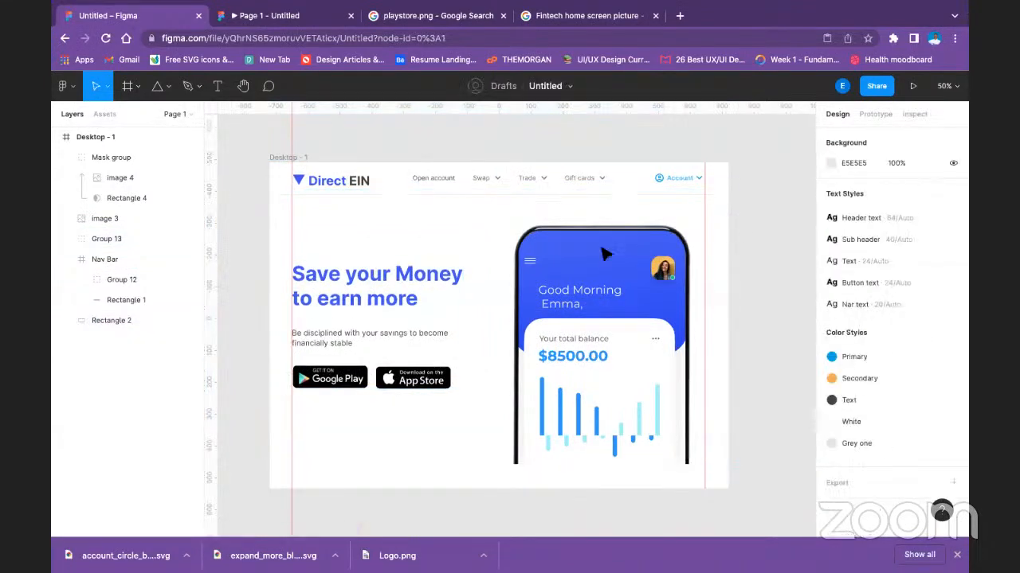
Select the Nav Bar frame above the hero section.
left_click(395, 181)
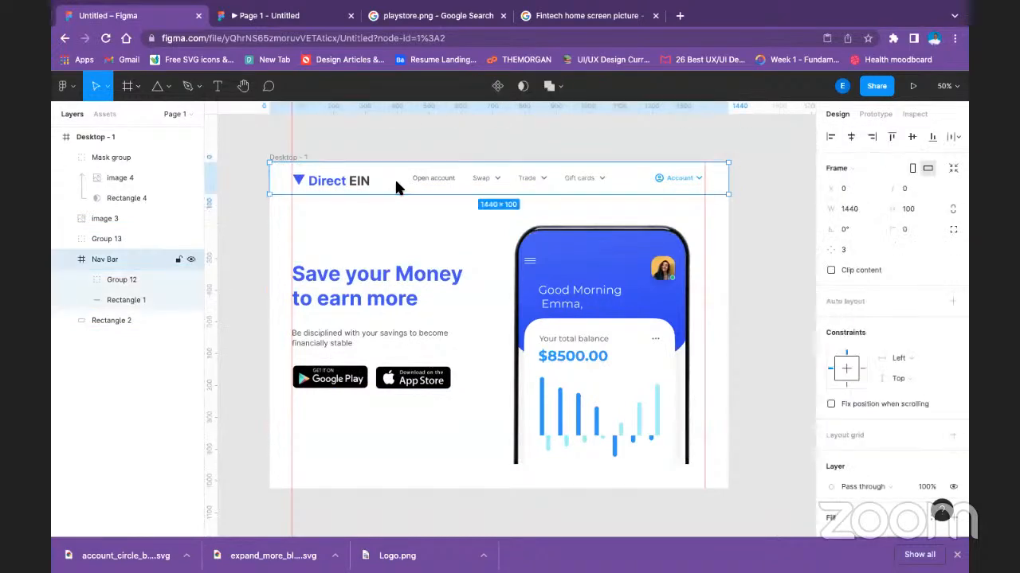
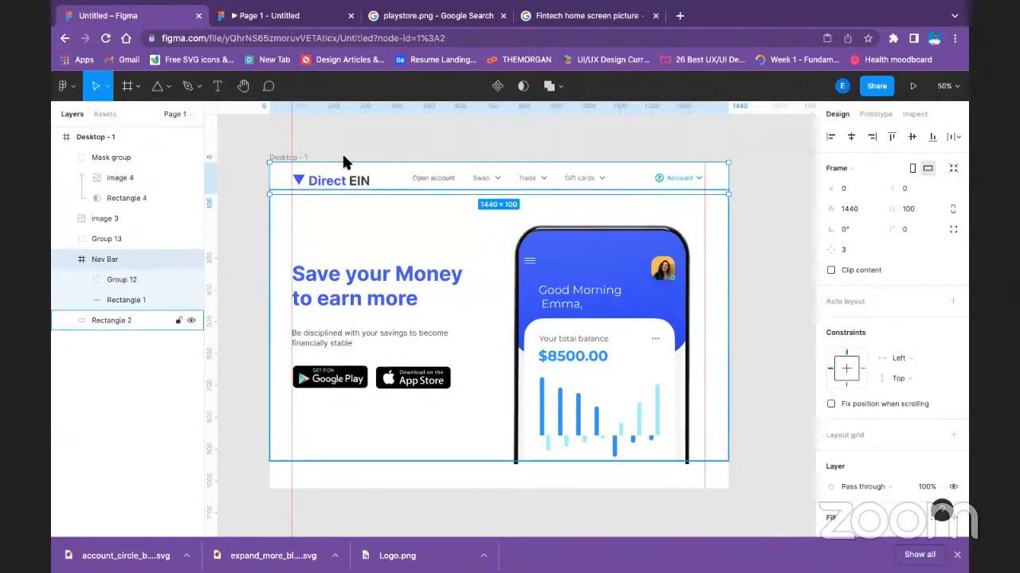
Recolour the Direct EIN logo's text and triangle white, replacing the Text style, blue and black colours.
double_click(333, 183)
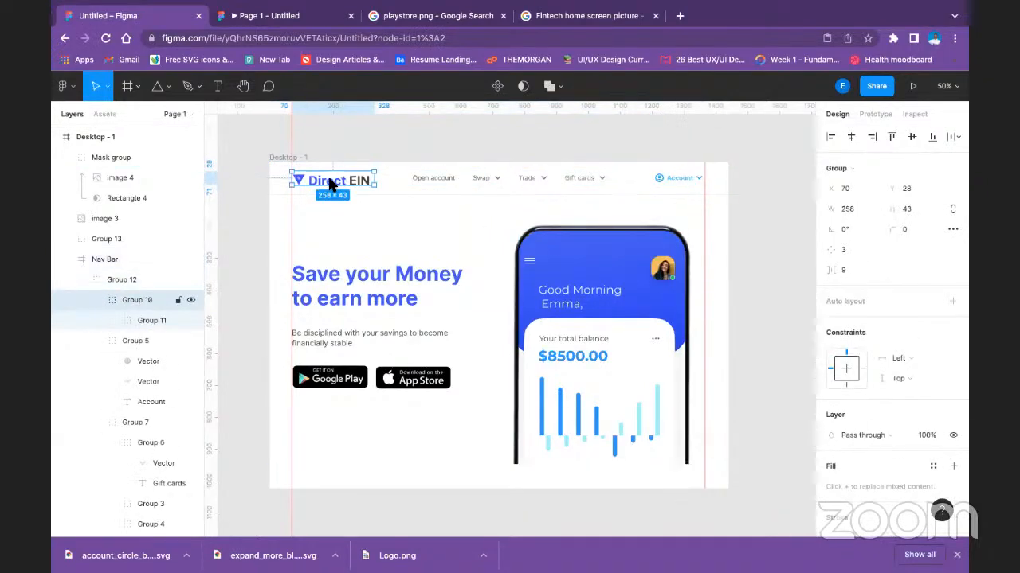
double_click(333, 183)
double_click(333, 183)
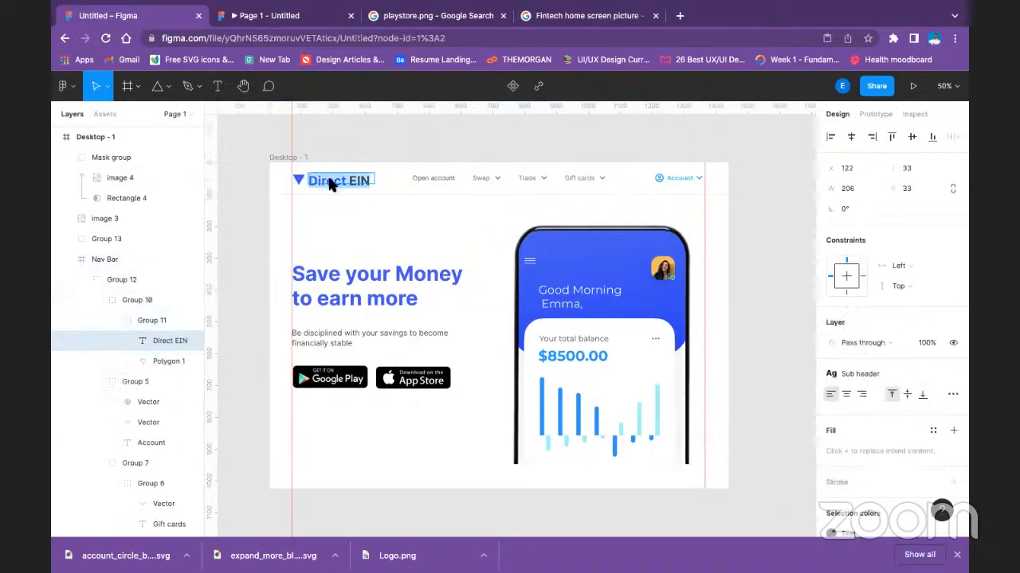
key("Escape")
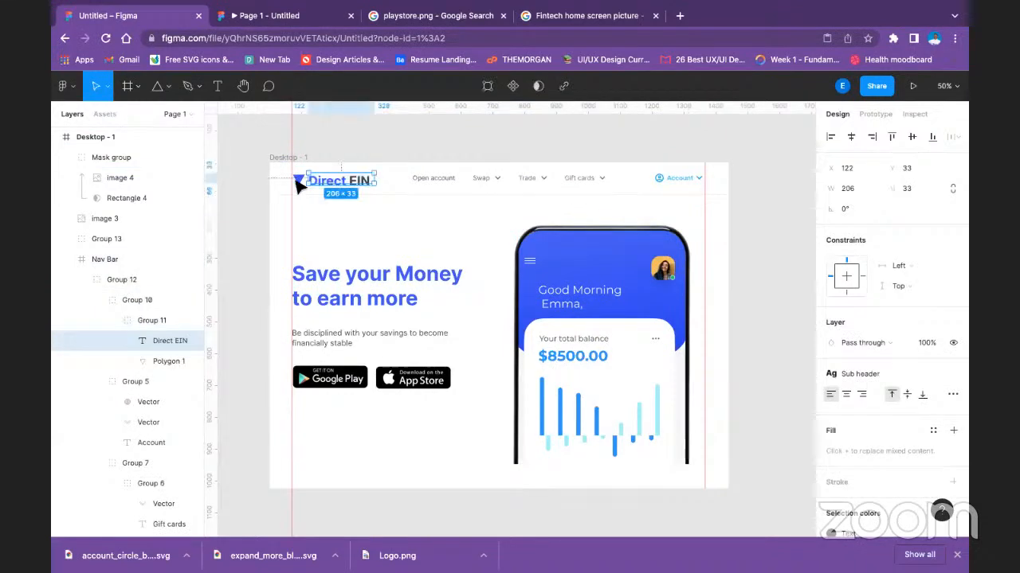
left_click(169, 360, "shift")
scroll(932, 445, "down", 3)
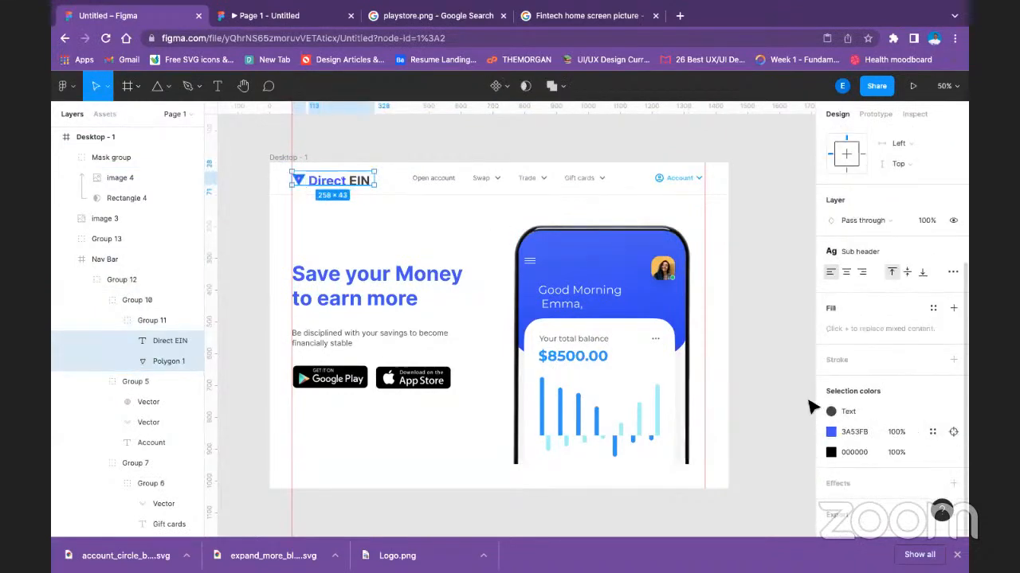
left_click(833, 414)
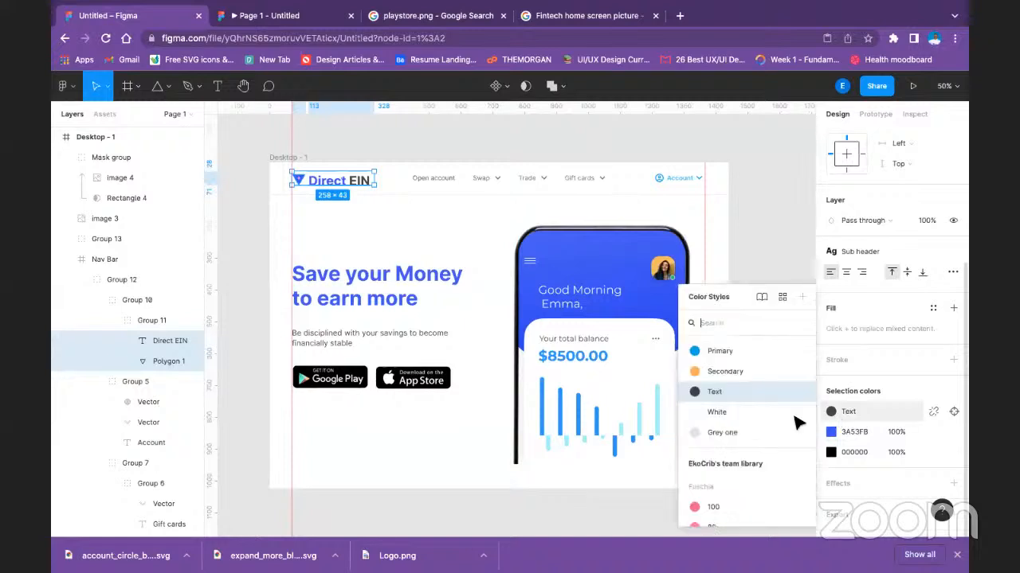
left_click(831, 432)
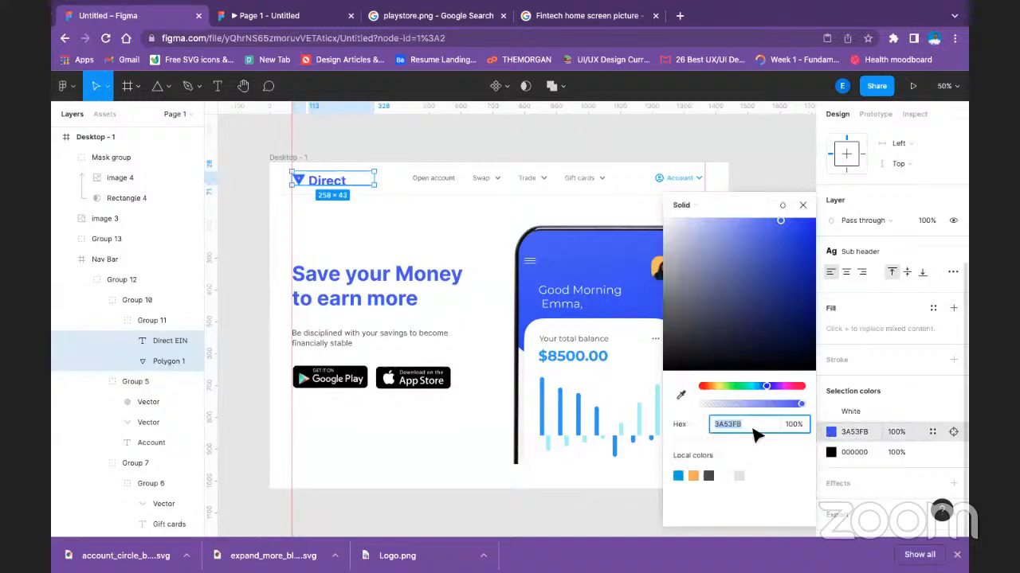
left_click(725, 476)
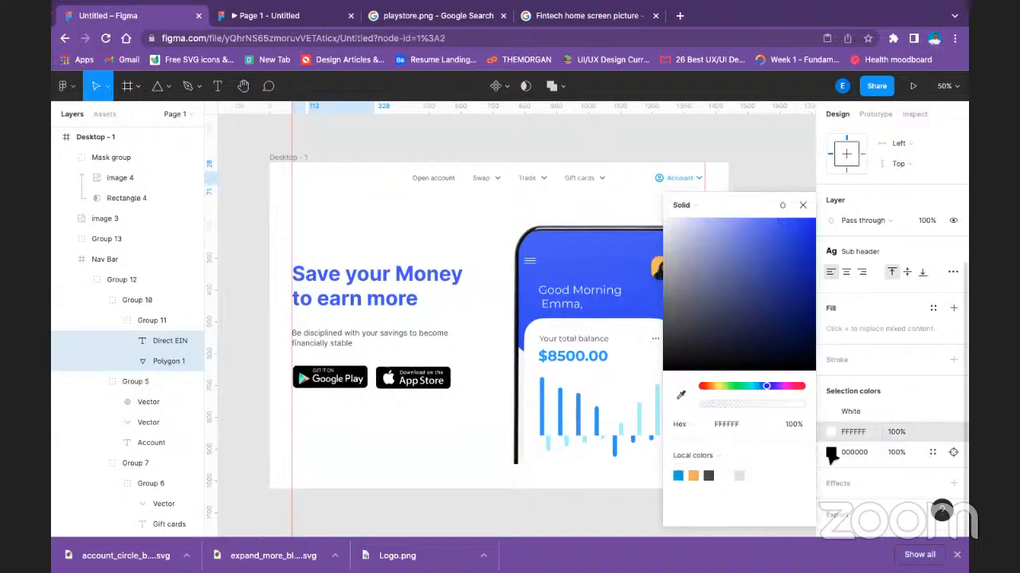
left_click(830, 452)
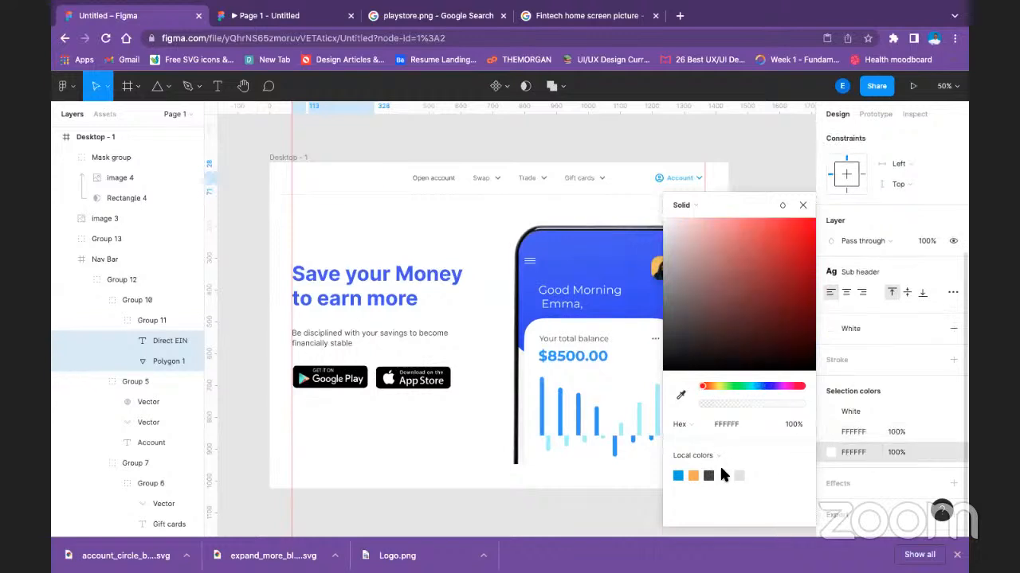
Recolour the nav bar's links group from Open account to Gift cards white, including the Text style and 474443 colours.
left_click(423, 177)
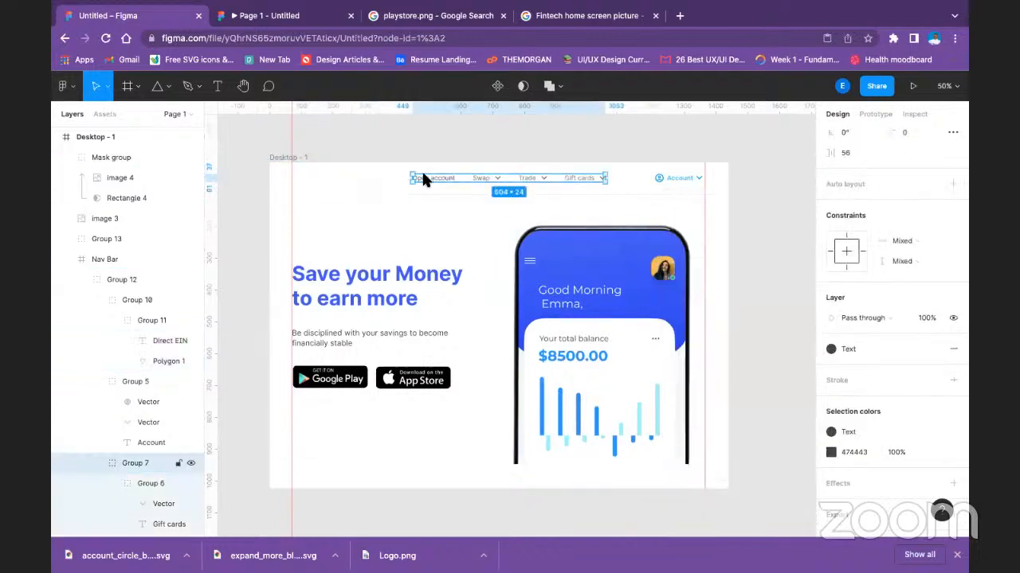
left_click(832, 431)
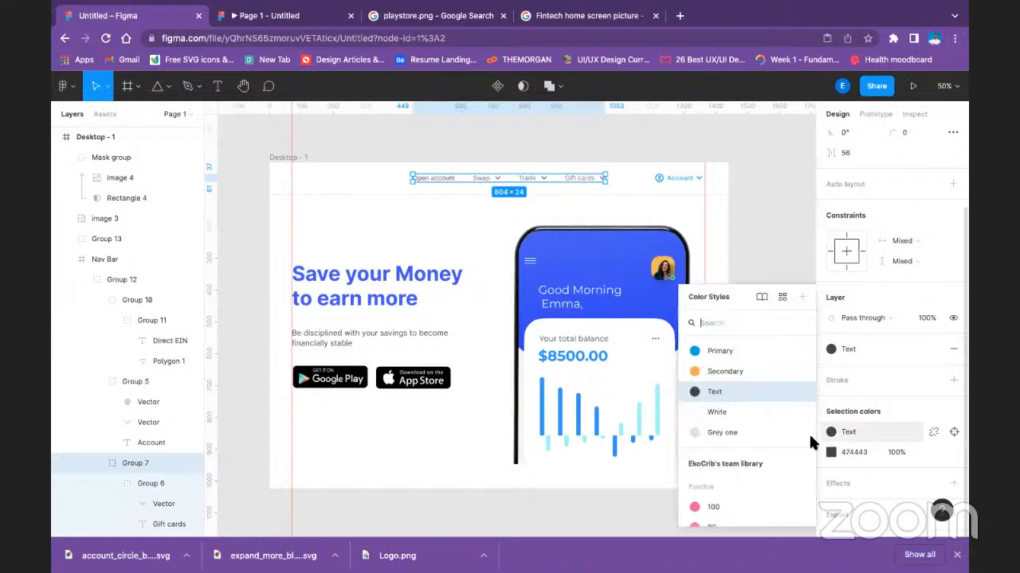
left_click(717, 412)
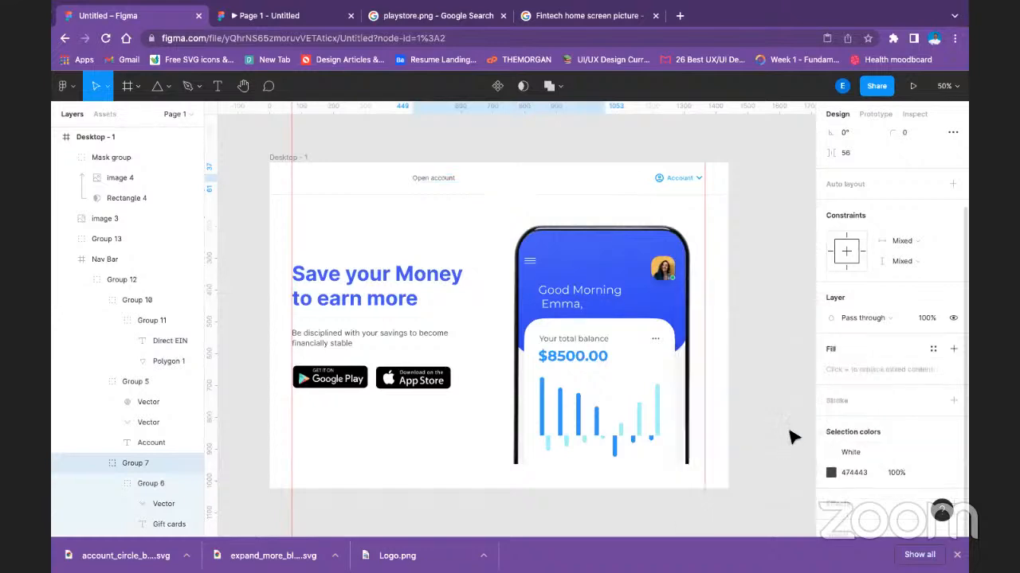
left_click(833, 475)
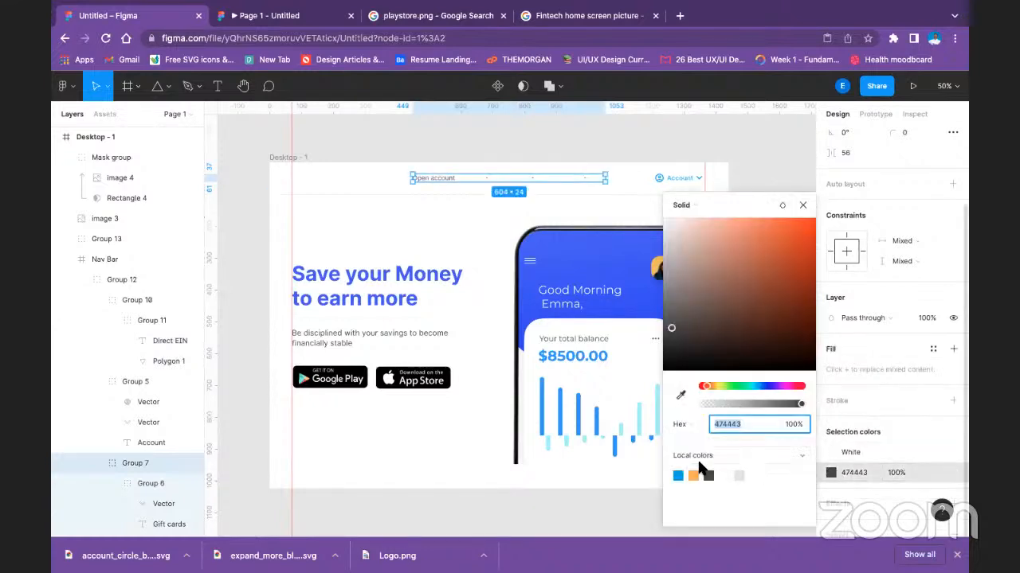
left_click(726, 475)
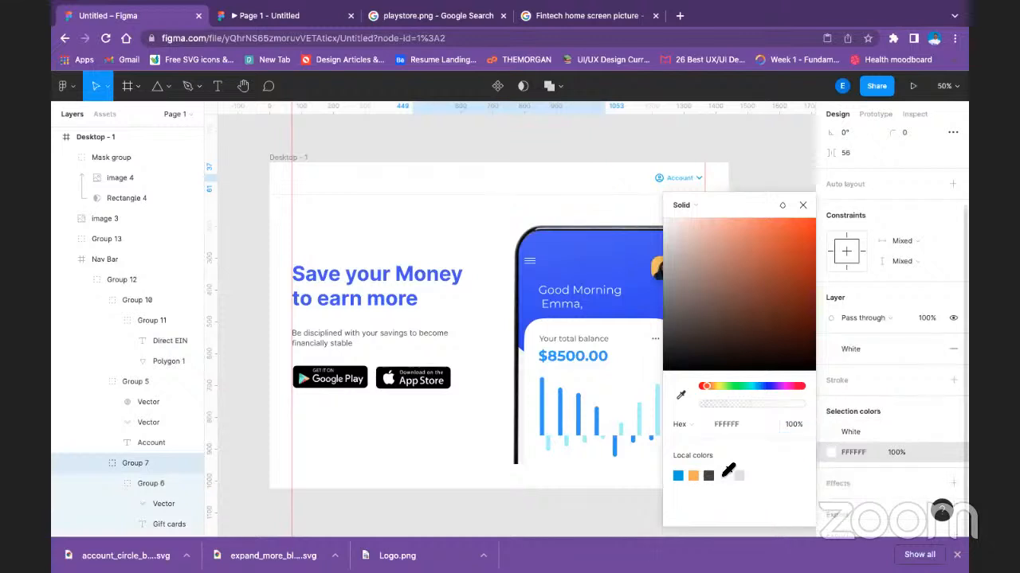
Apply the White colour style to the nav bar's Account group.
left_click(668, 173)
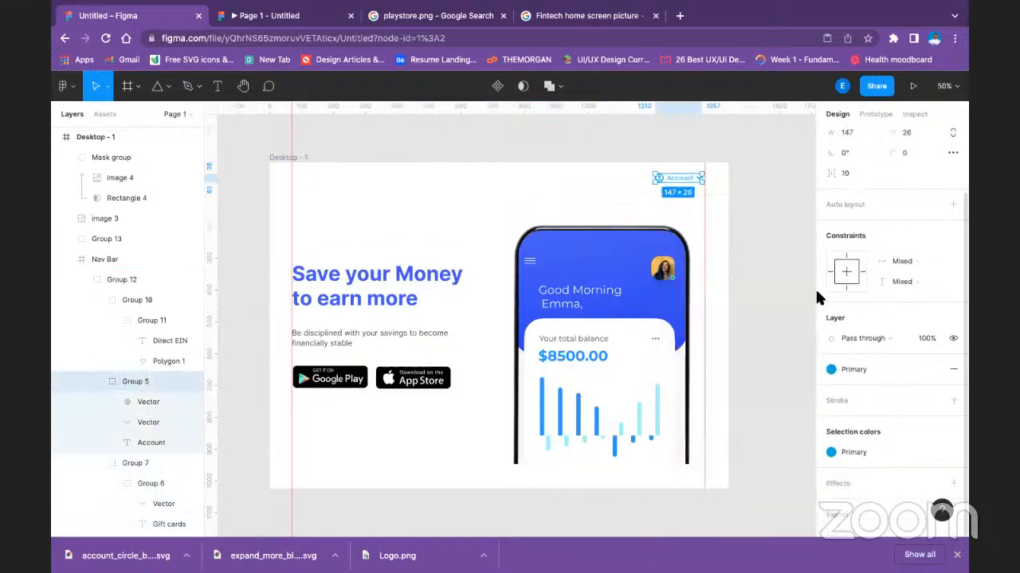
left_click(831, 370)
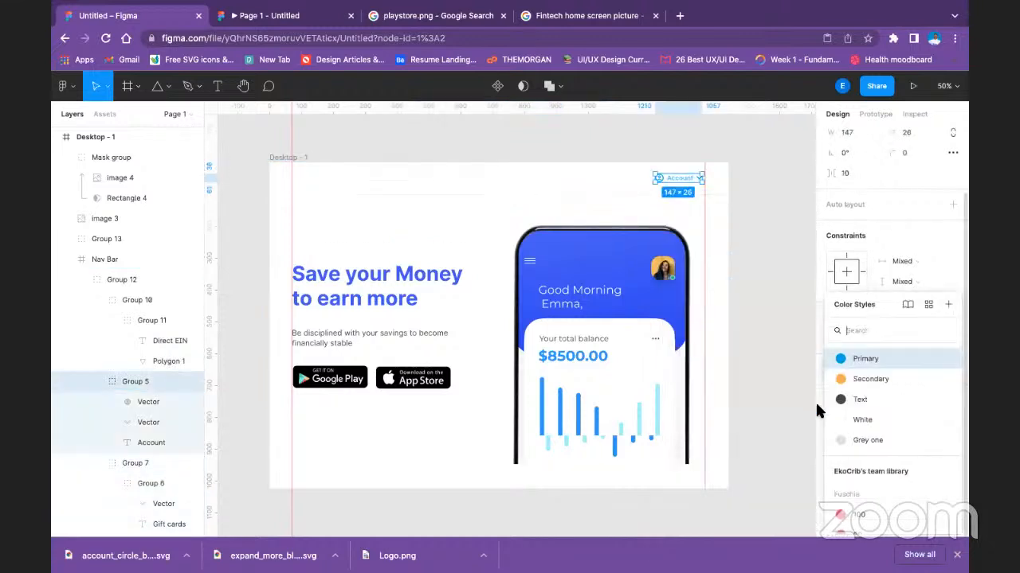
left_click(854, 422)
Set the Nav Bar frame's hidden fill to 3852FB by sampling the blue of the phone screen.
left_click(539, 170)
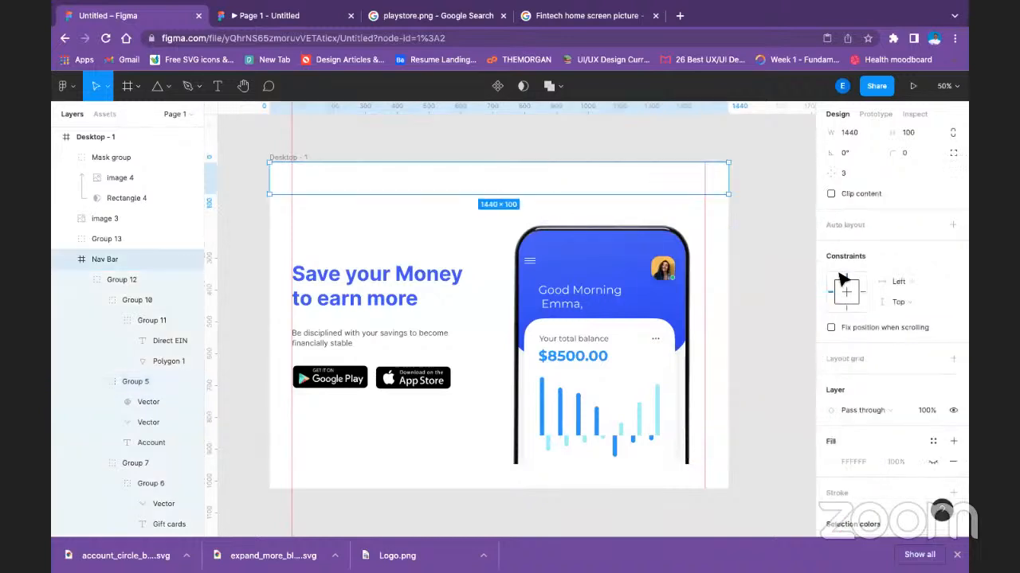
scroll(848, 408, "down", 2)
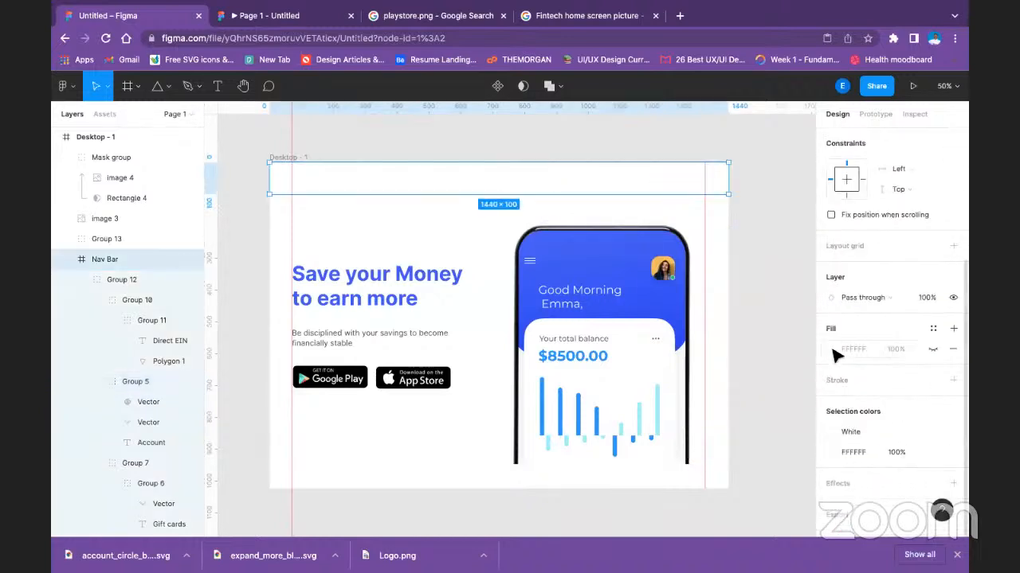
left_click(832, 349)
left_click(681, 395)
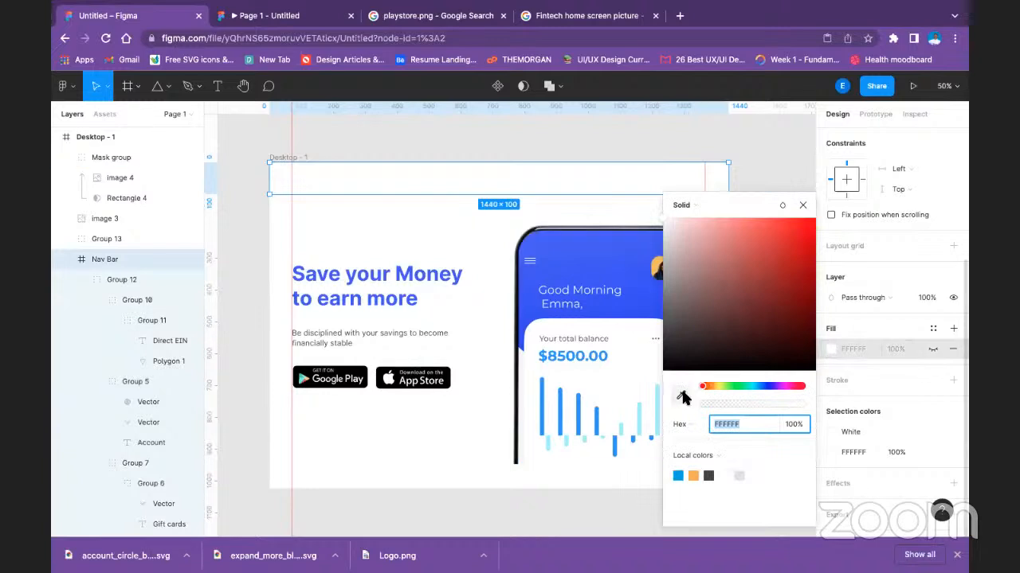
left_click(555, 254)
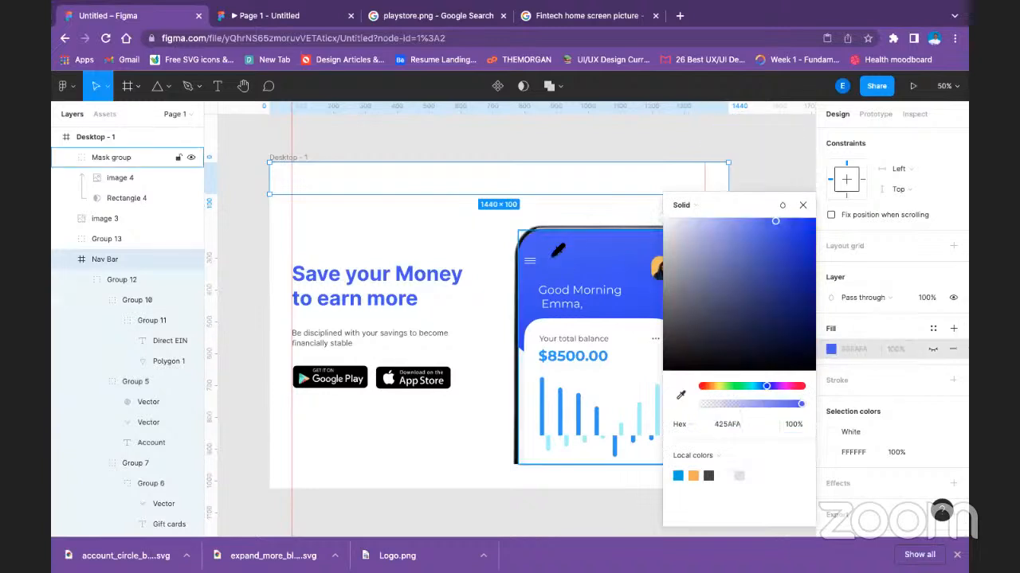
left_click(684, 398)
left_click(579, 282)
Apply the Primary colour style to the background rectangle inside the Nav Bar frame.
left_click(403, 185)
left_click(842, 385)
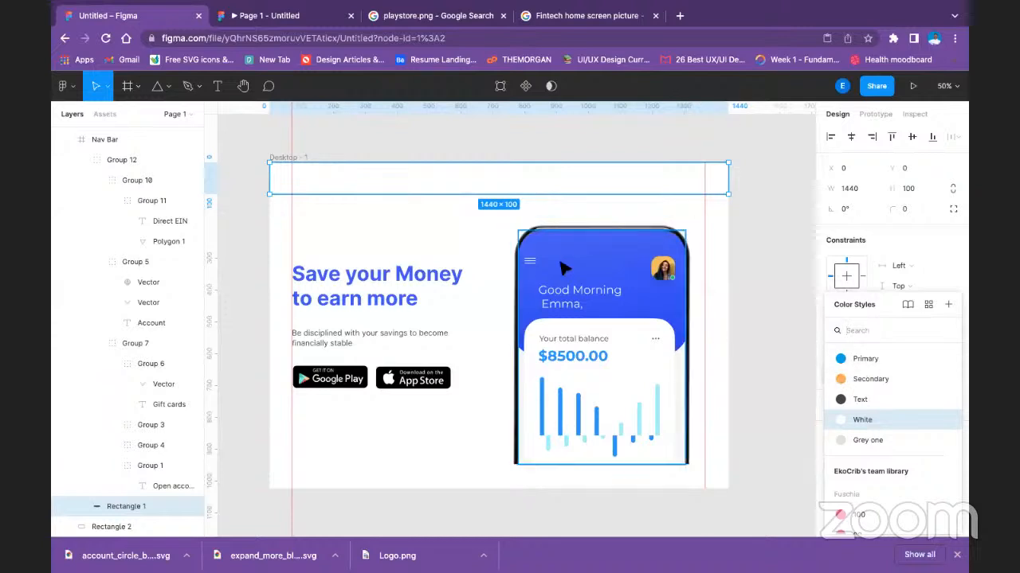
left_click(865, 360)
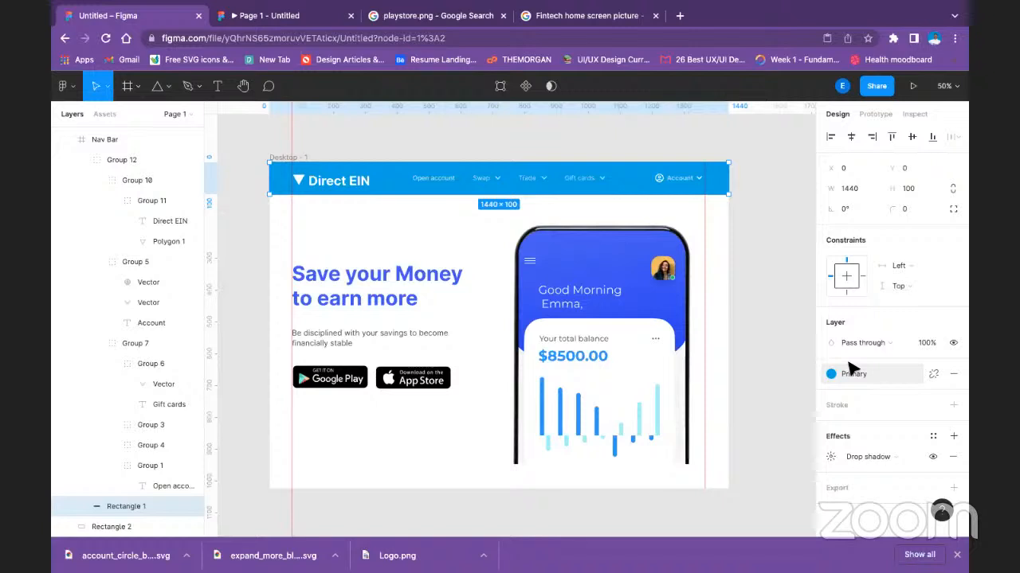
Detach the nav bar background's colour style and set its fill to 3C55FA, sampled from the phone screen's blue.
left_click(934, 373)
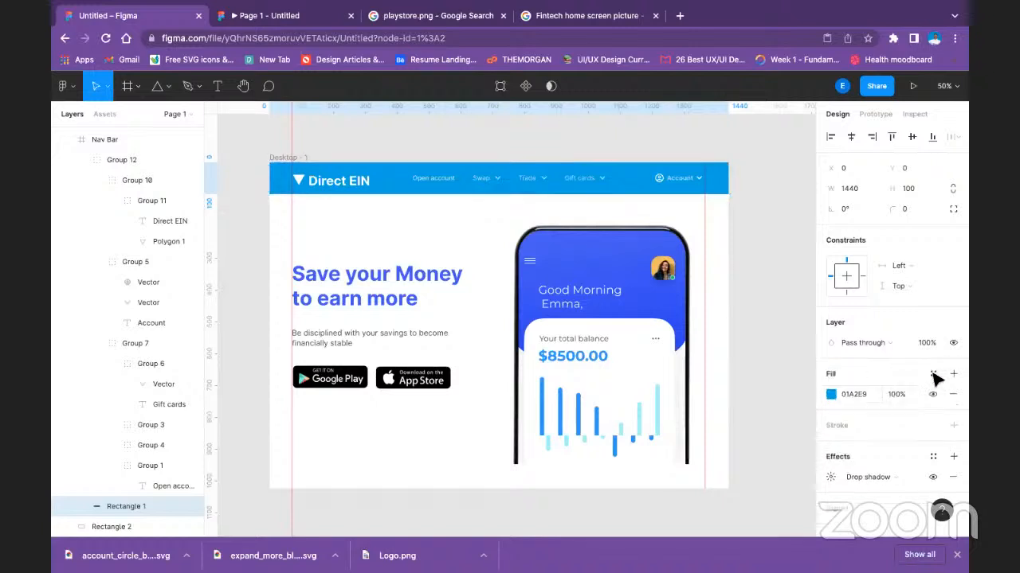
left_click(831, 395)
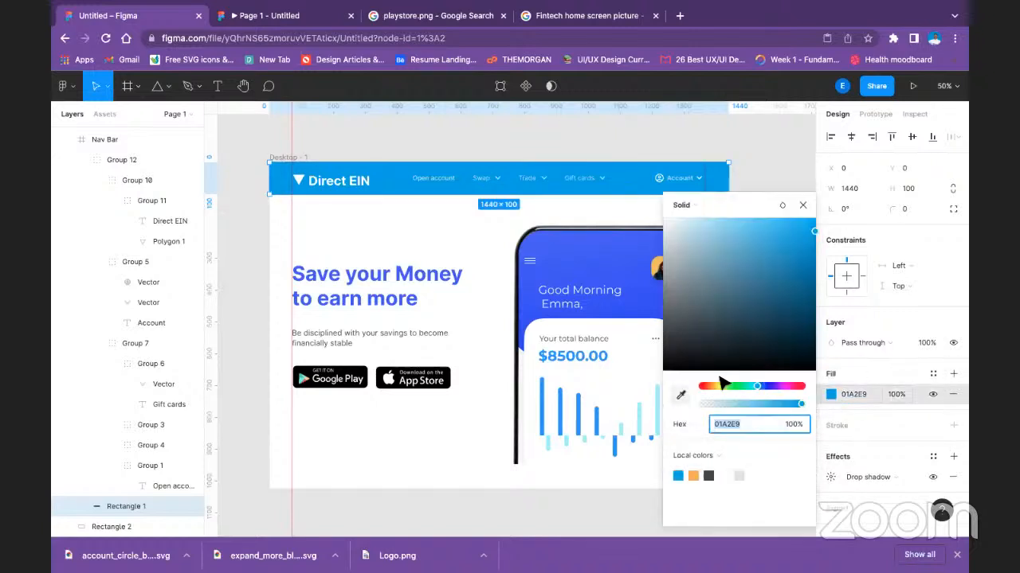
left_click(683, 393)
left_click(553, 265)
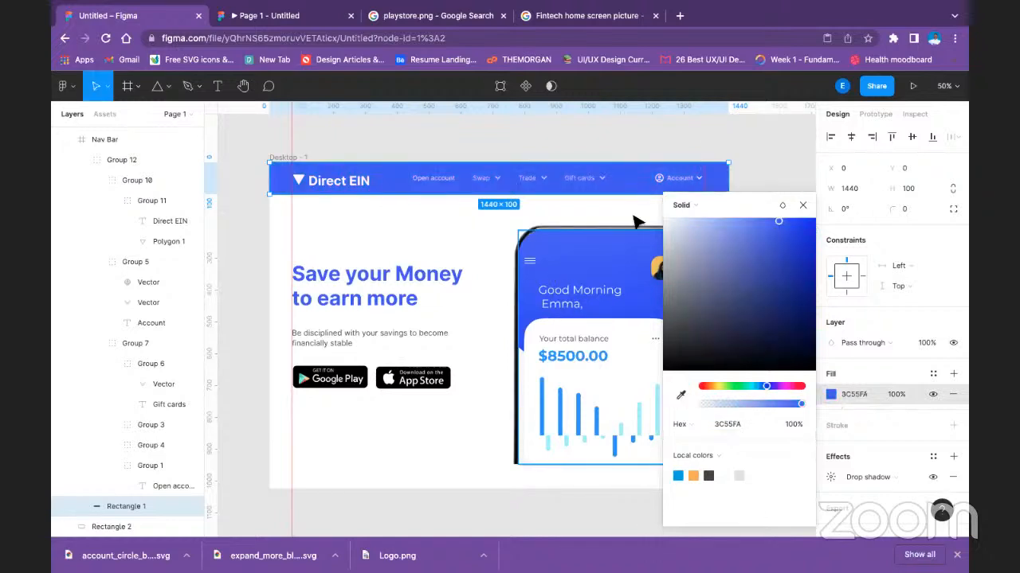
left_click(767, 151)
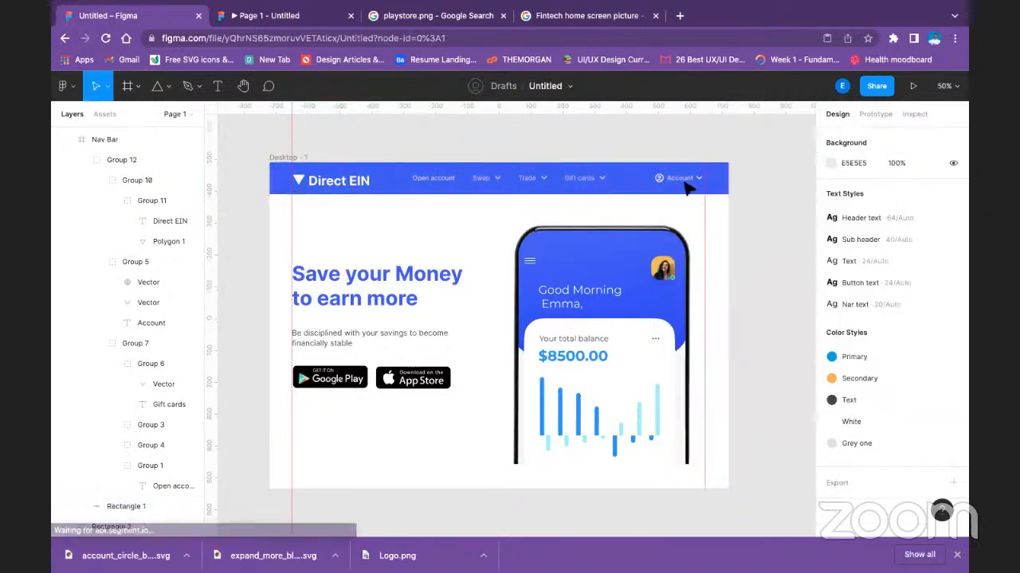
Check the Swap link's text properties and review the recoloured nav bar in the prototype preview.
left_click(488, 184)
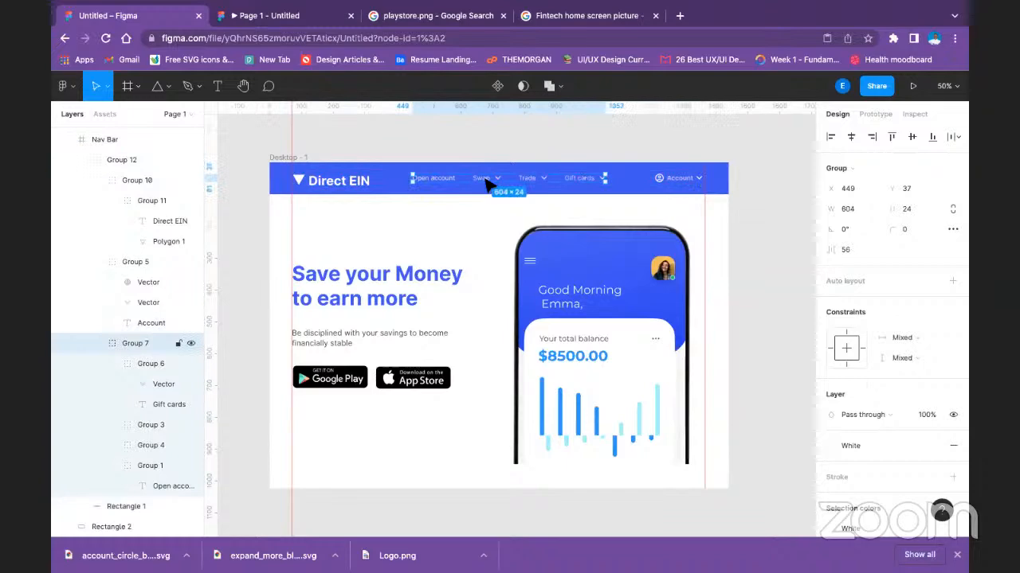
left_click(488, 183)
double_click(487, 181)
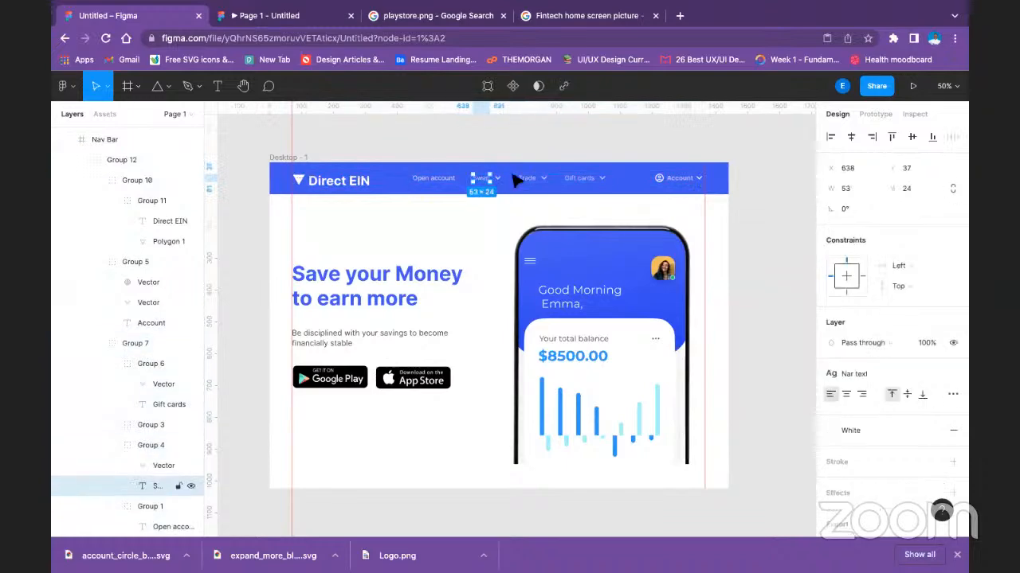
left_click(432, 134)
left_click(287, 20)
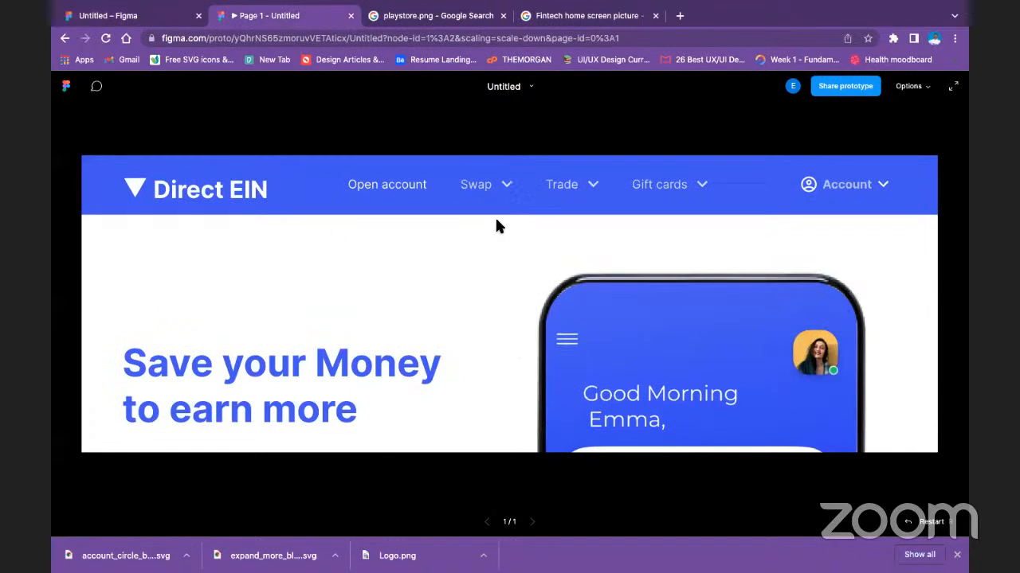
scroll(497, 220, "down", 1)
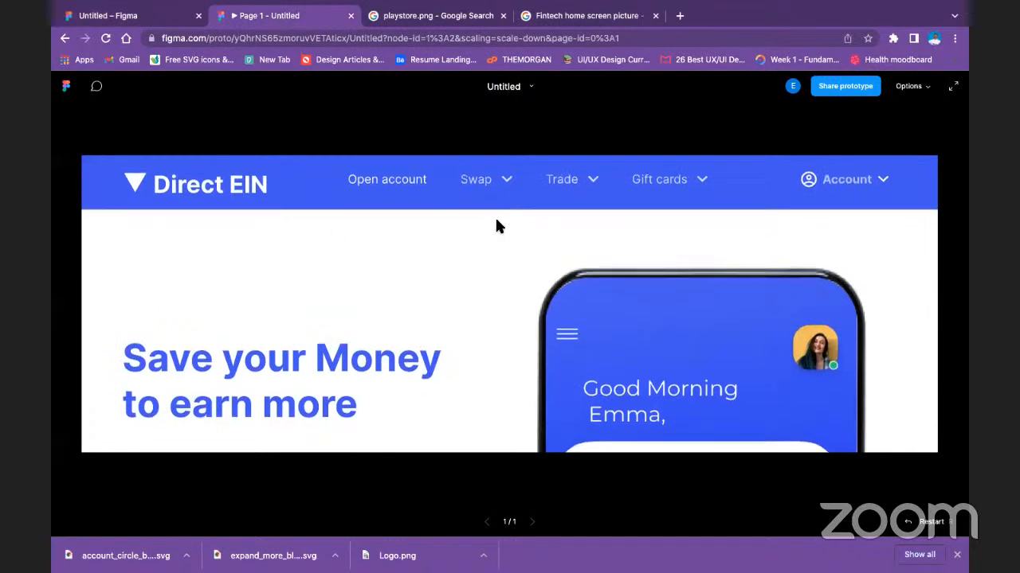
scroll(496, 219, "down", 1)
scroll(495, 220, "up", 1)
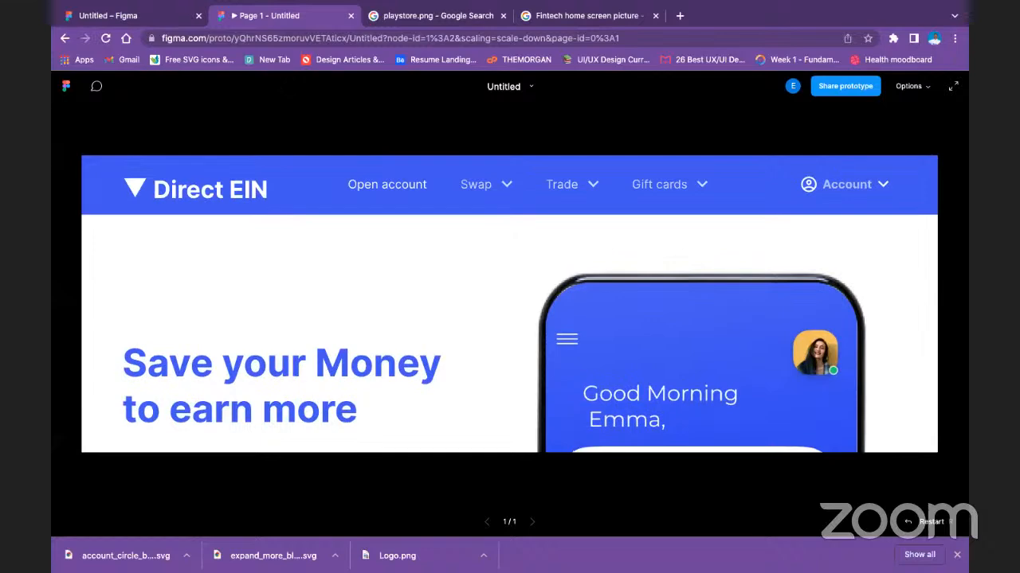
Return to the design file and check the layer and text properties of the nav bar's Account label and its icon.
left_click(139, 17)
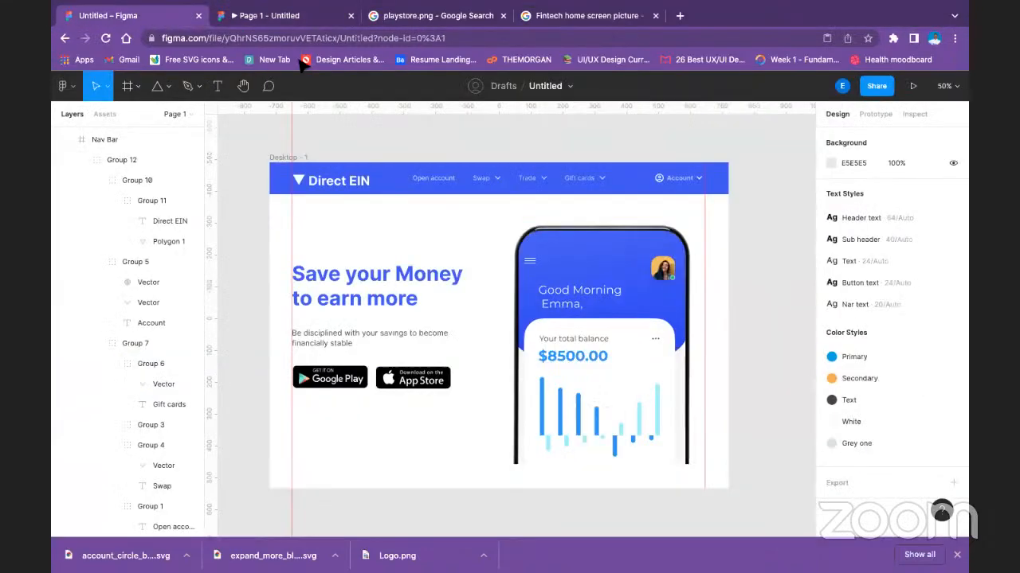
left_click(685, 194)
double_click(687, 197)
double_click(686, 197)
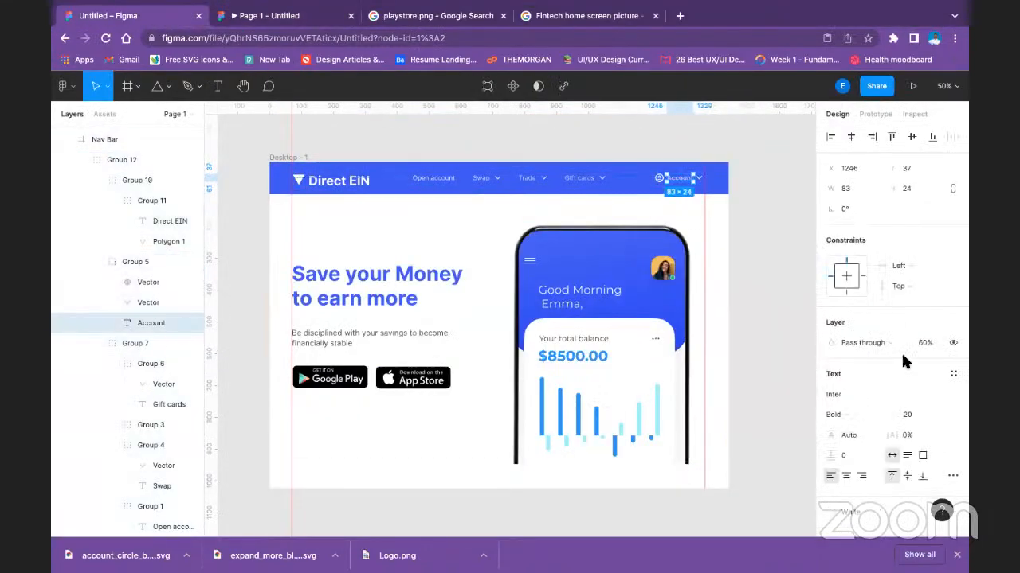
scroll(886, 408, "down", 2)
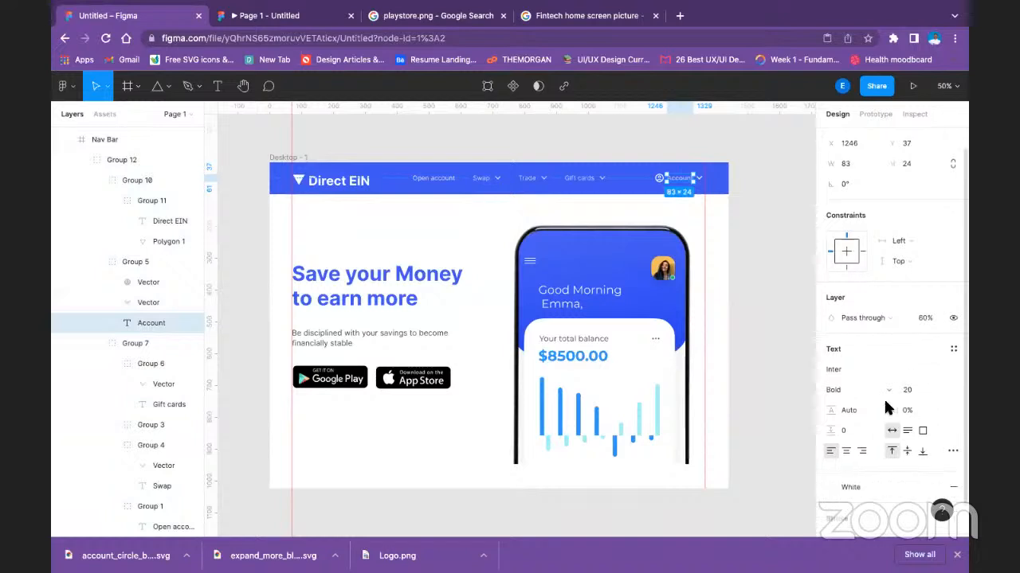
scroll(881, 383, "up", 2)
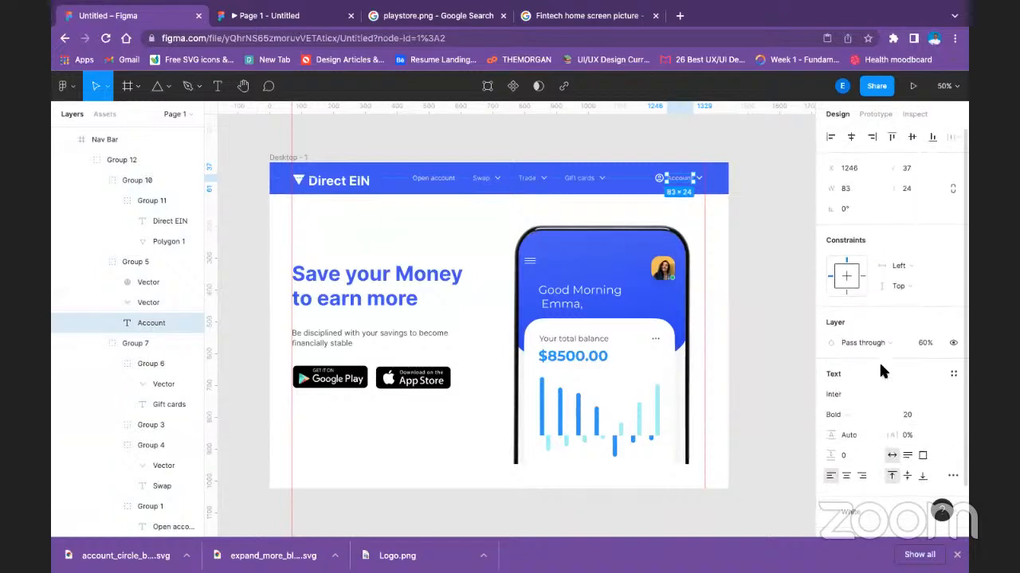
left_click(659, 184)
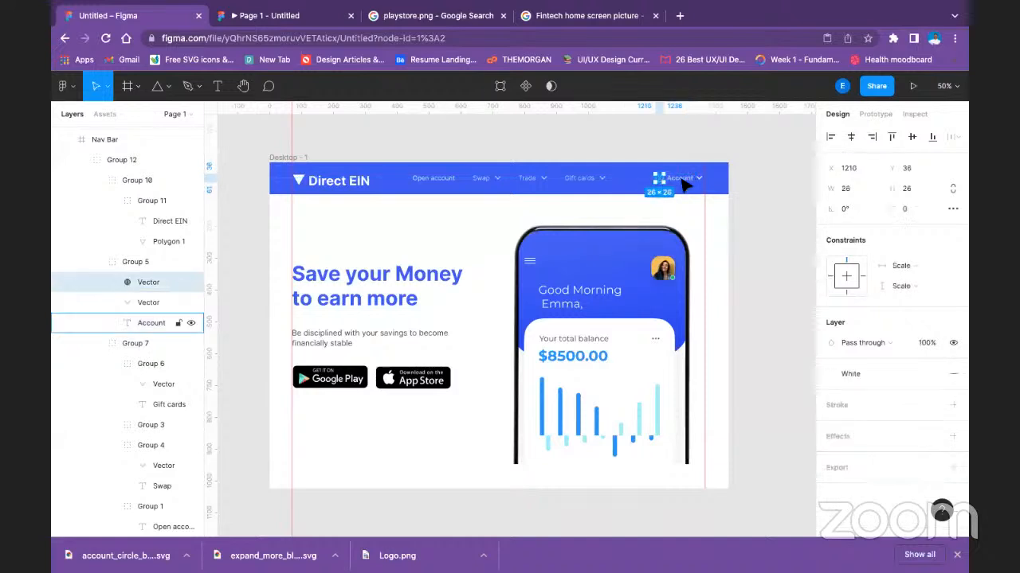
Reapply the White colour style to the Account label in the nav bar.
left_click(683, 183)
scroll(920, 422, "down", 2)
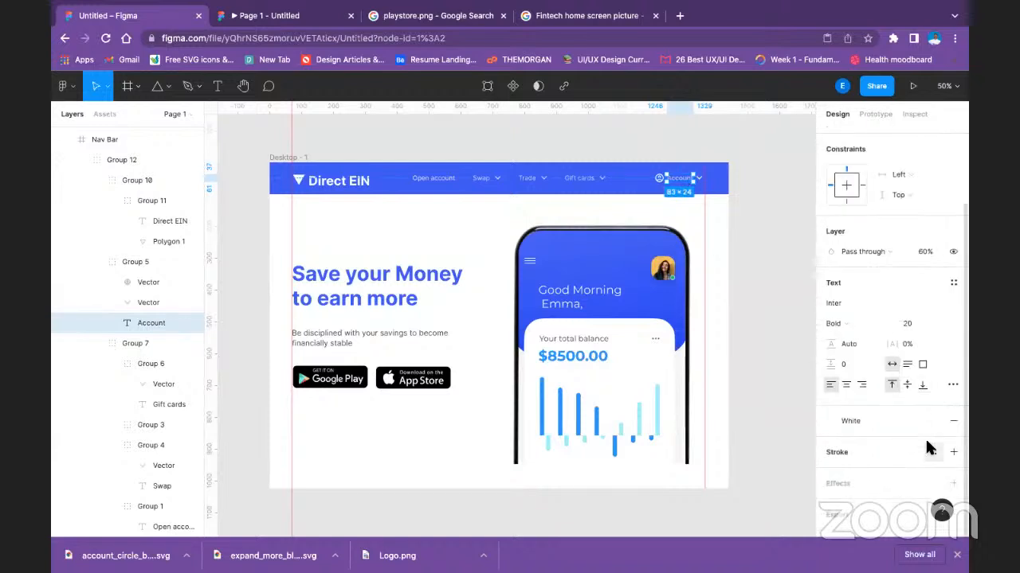
left_click(917, 422)
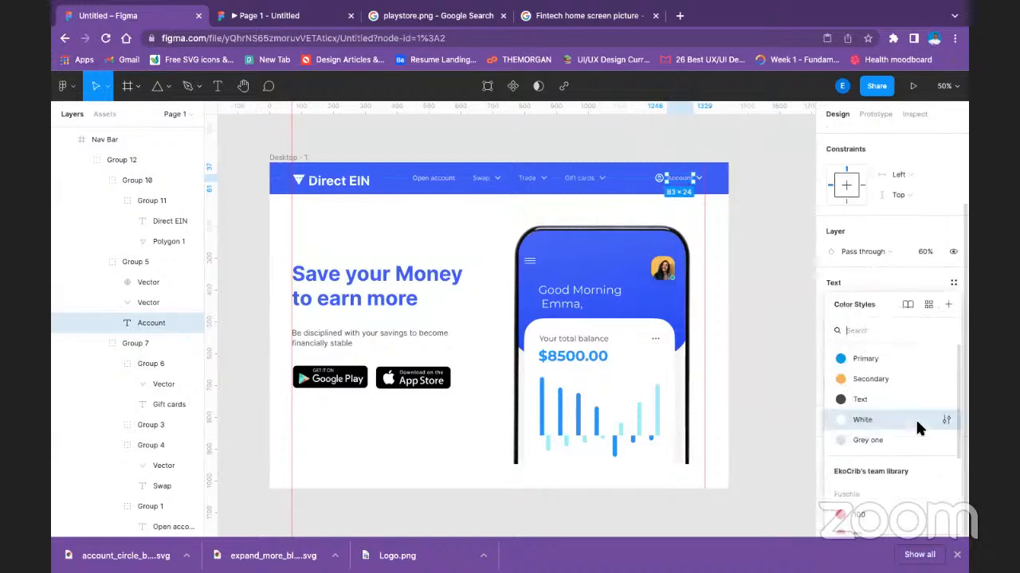
left_click(920, 420)
left_click(930, 421)
left_click(733, 211)
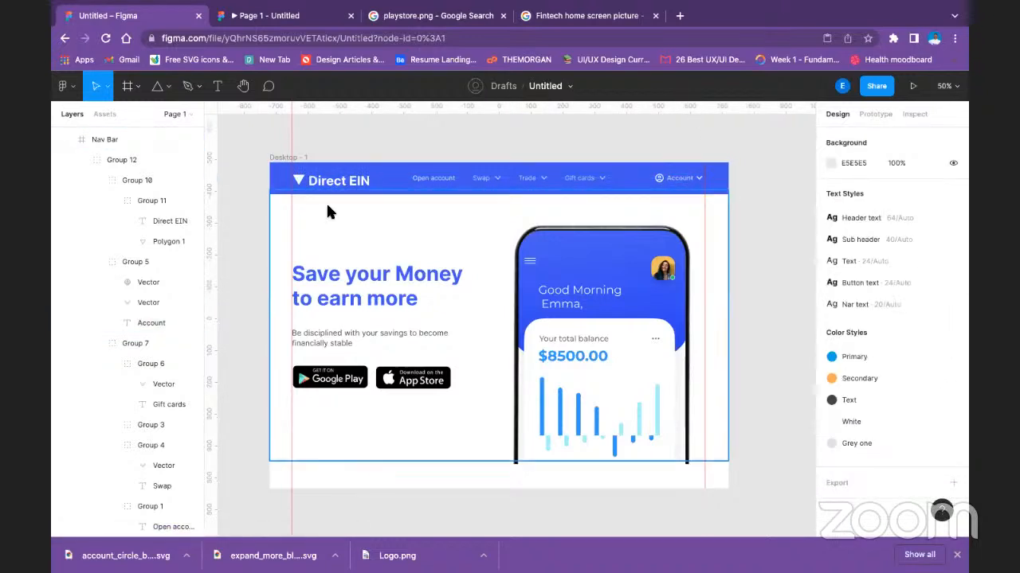
scroll(398, 255, "down", 2)
scroll(411, 275, "up", 3)
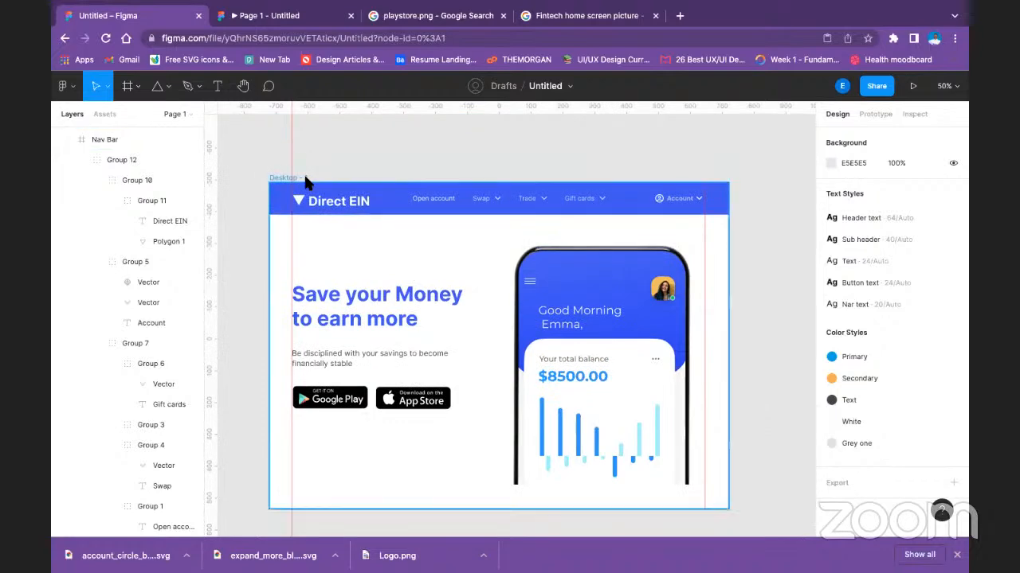
left_click(299, 179)
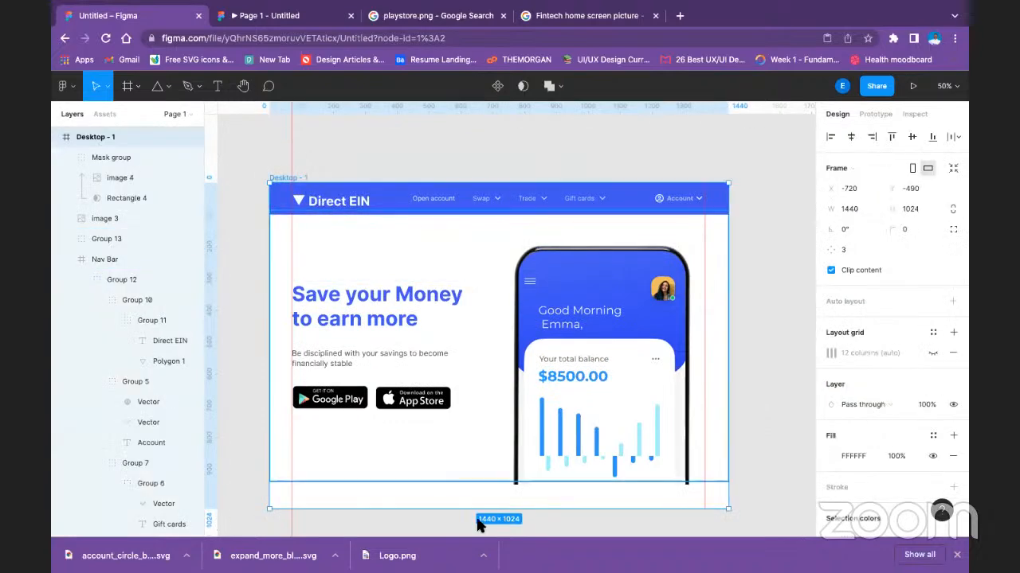
left_click(548, 452)
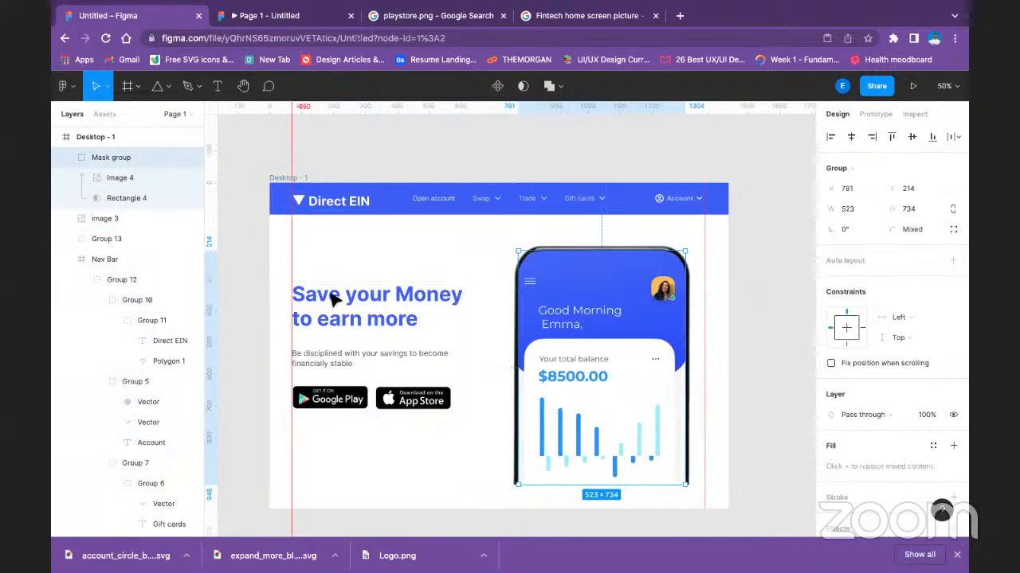
left_click(333, 300)
left_click(579, 315, "shift")
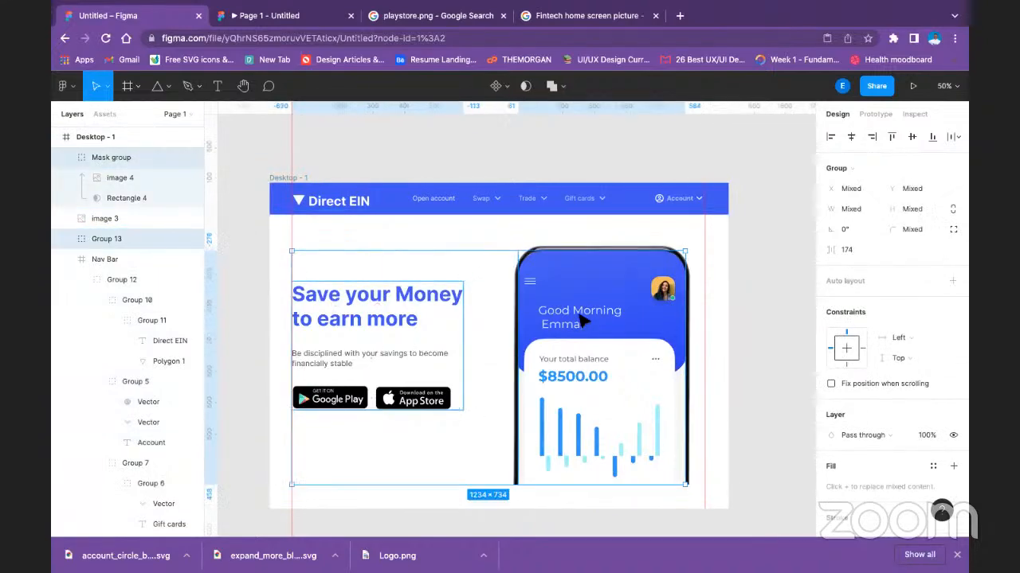
left_click(790, 306)
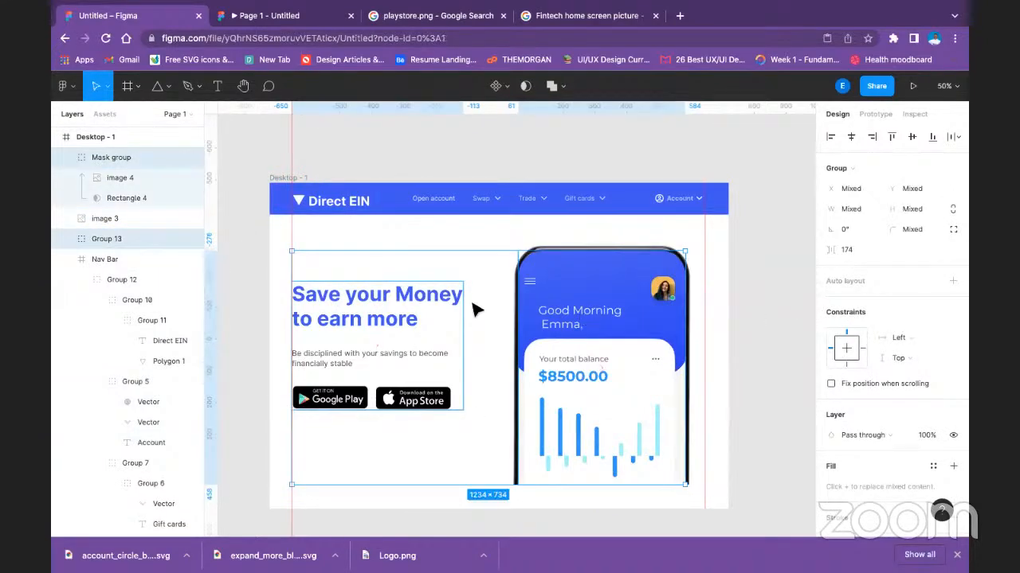
Group image 3 with the Mask group of the phone mockup and name the new group MASK.
left_click(90, 221)
left_click(108, 162, "shift")
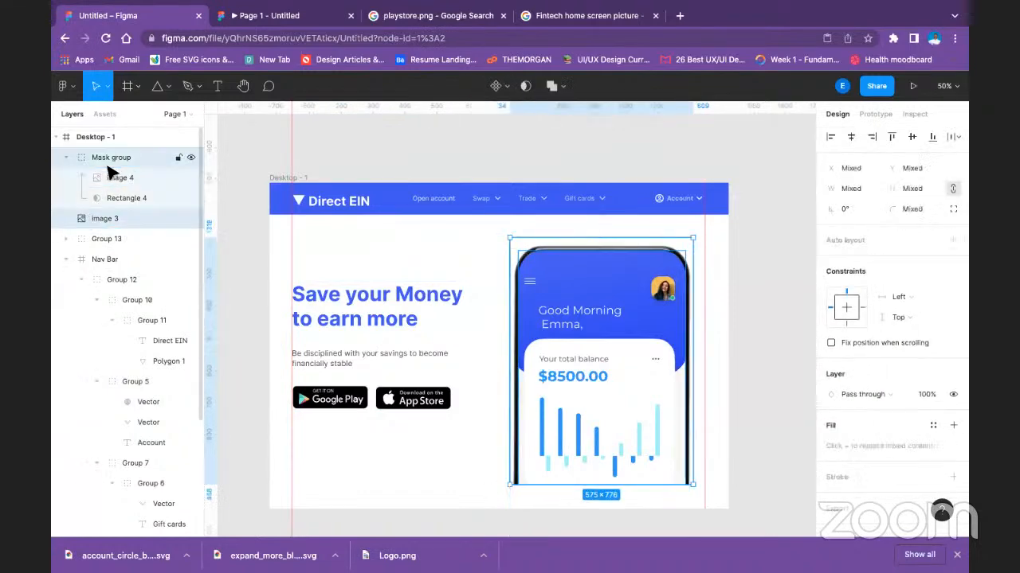
key("ctrl+g")
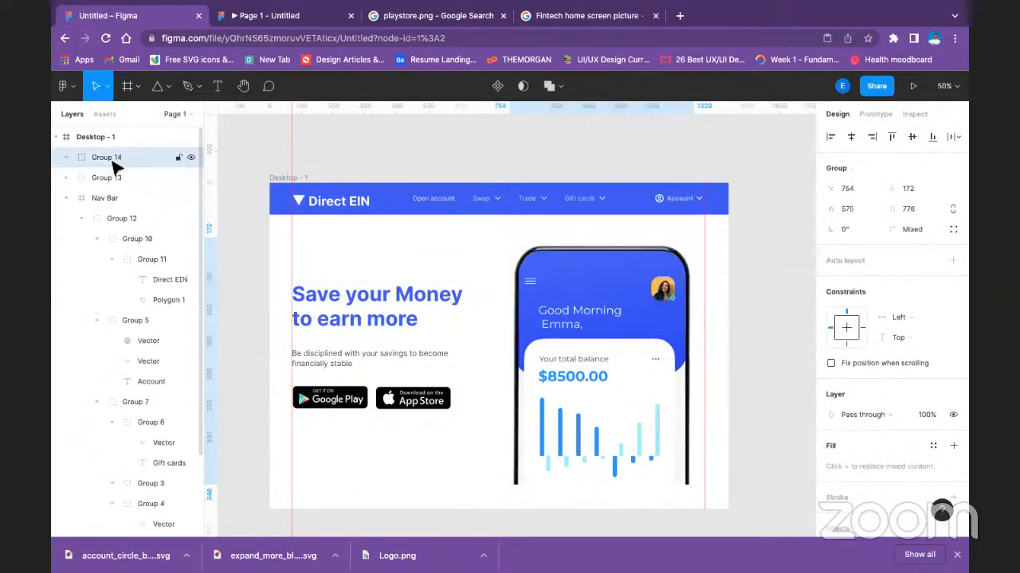
double_click(114, 160)
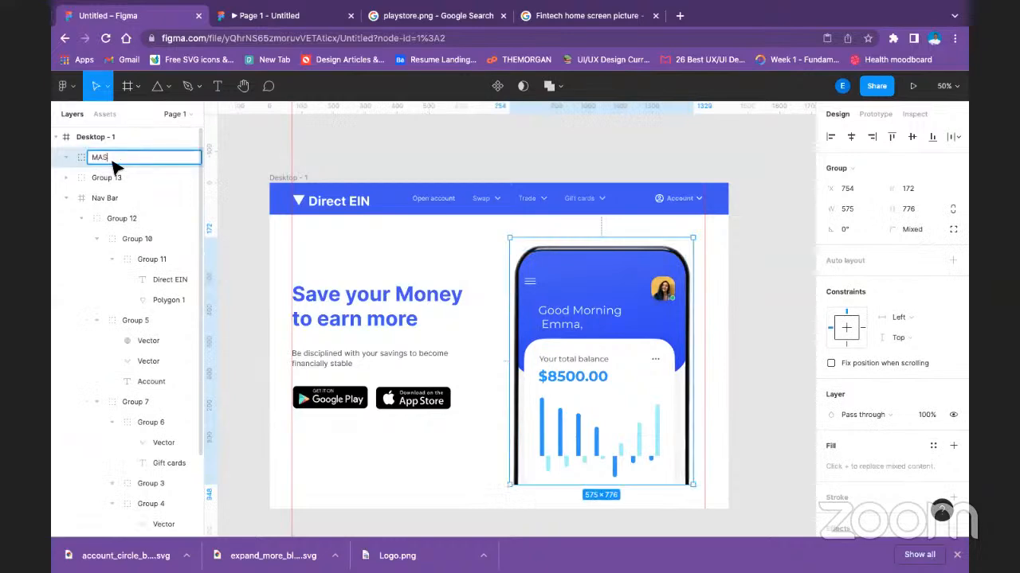
type("MASK")
key("Return")
Rename the group holding the headline, body text and store badges to HERO TEXT.
left_click(120, 178)
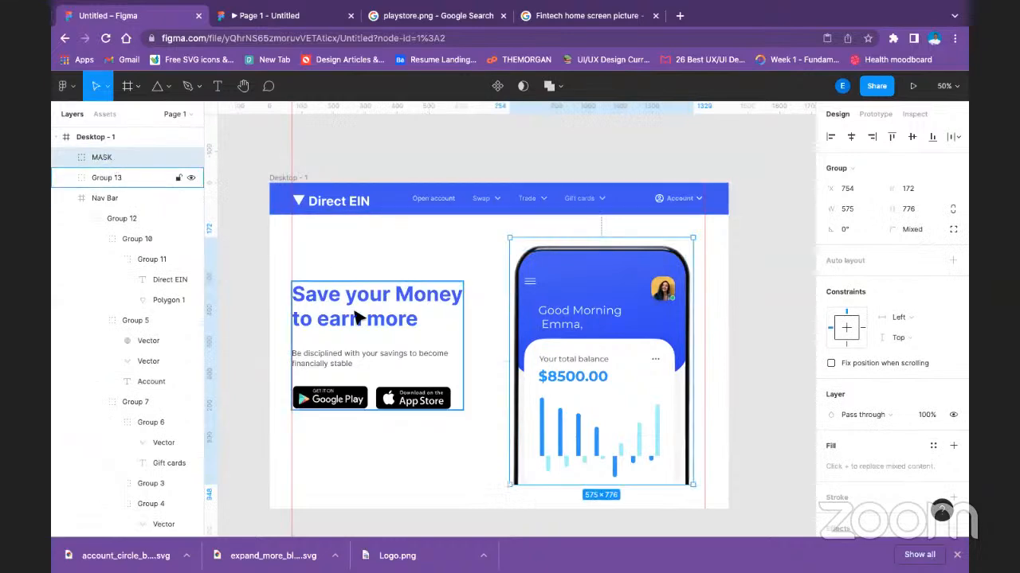
double_click(114, 177)
type("HER")
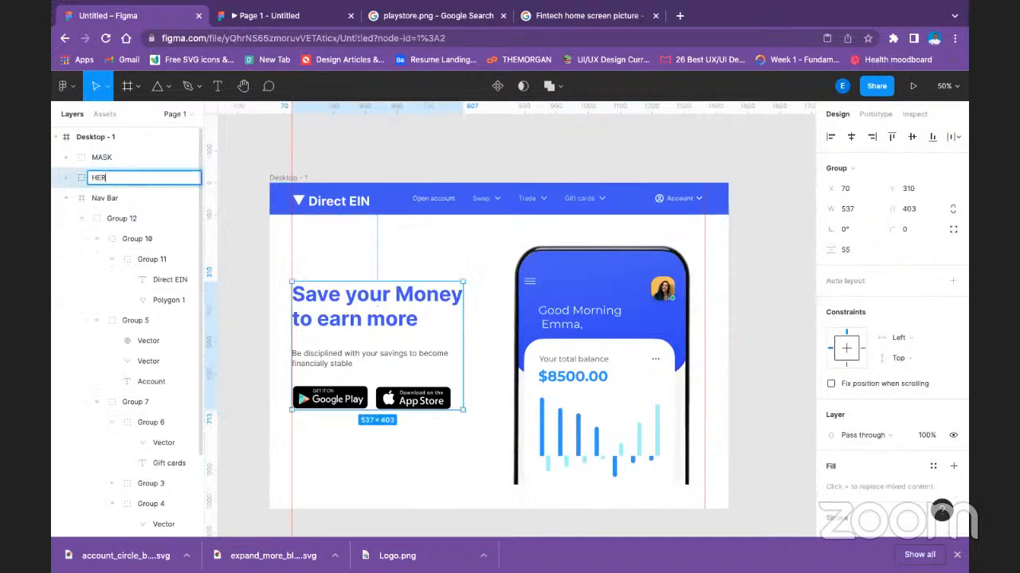
type("O TEXT")
key("Return")
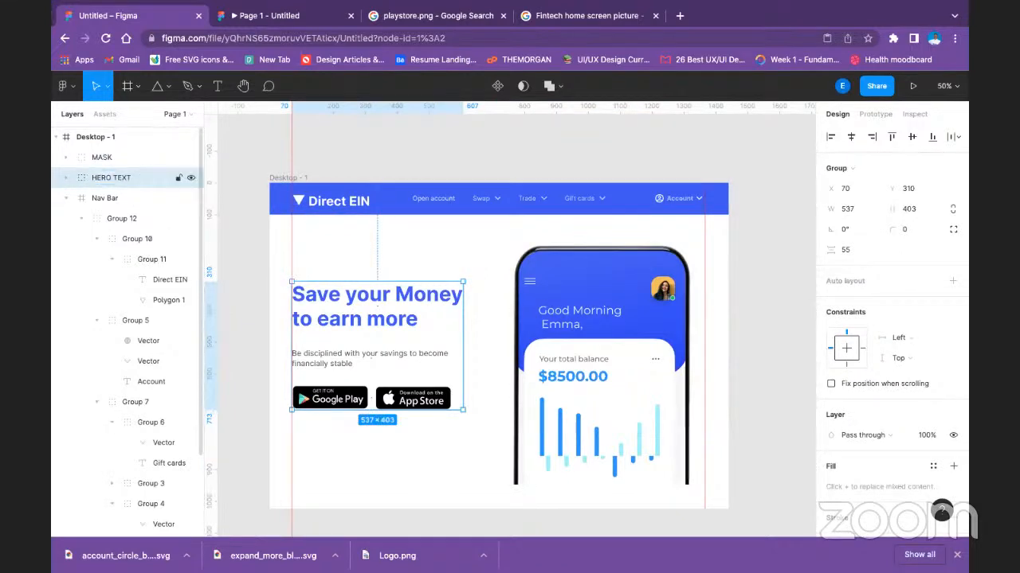
Align the MASK and HERO TEXT groups on their vertical centres and group them together.
left_click(123, 156, "shift")
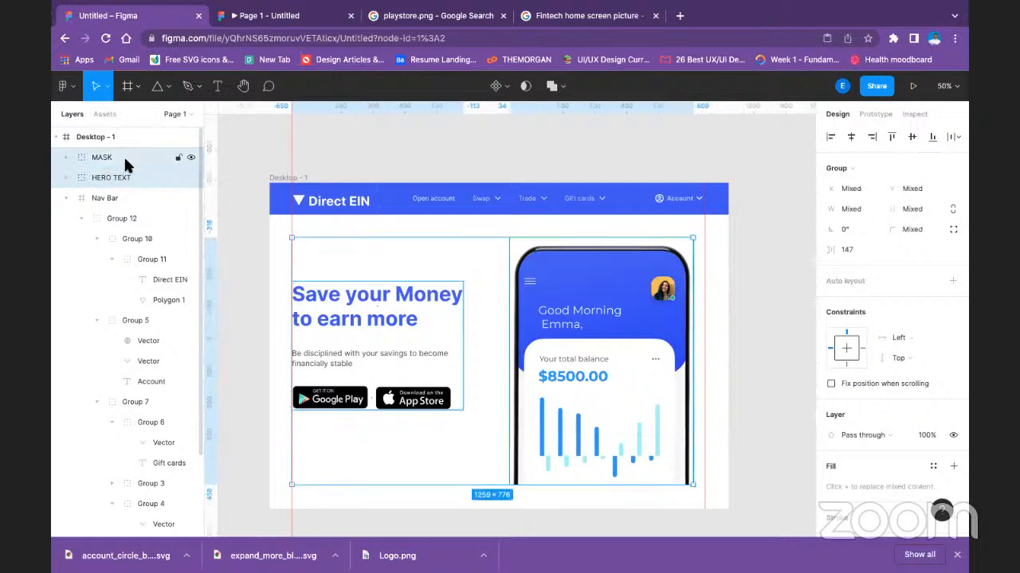
left_click(912, 136)
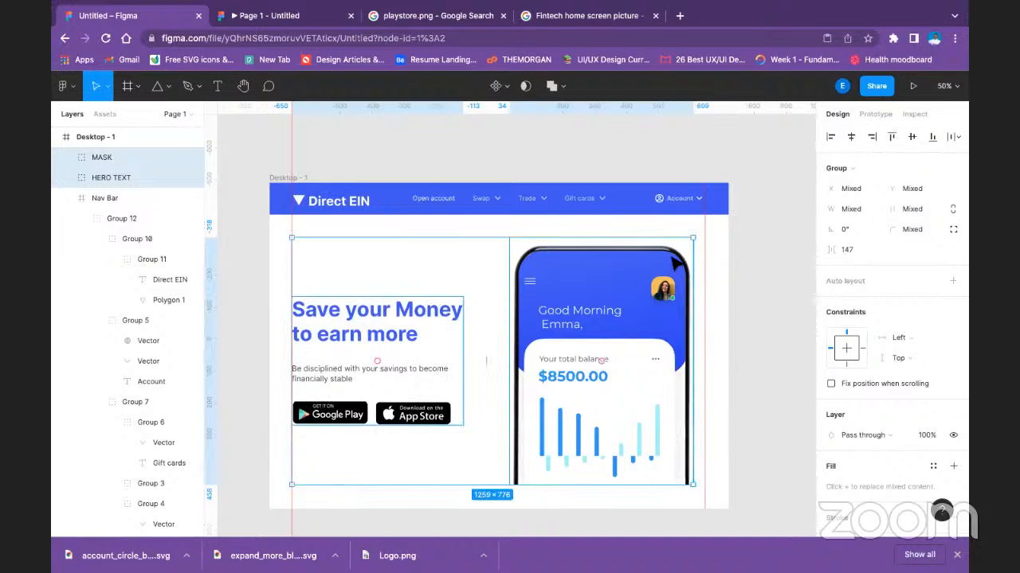
key("ctrl+g")
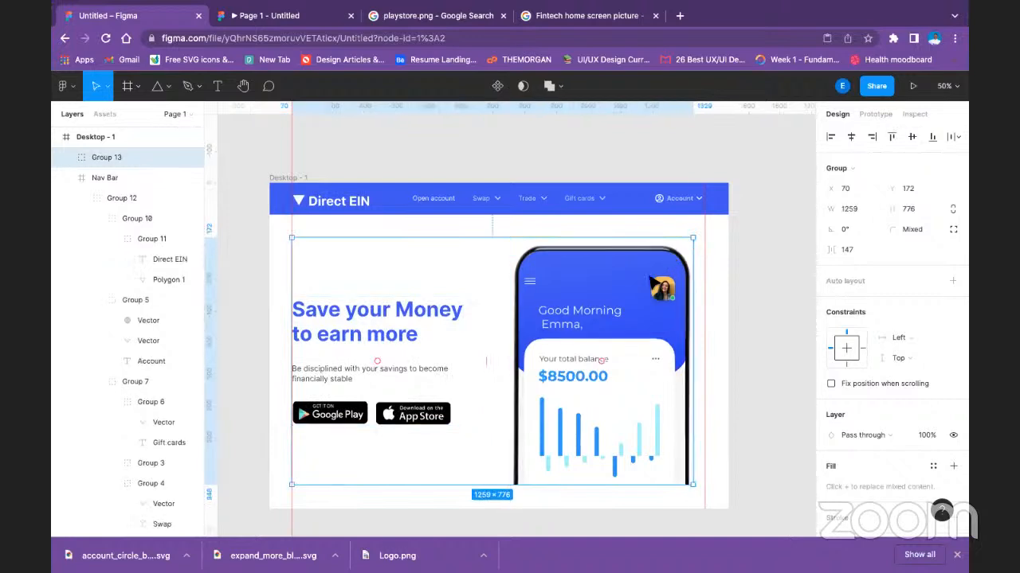
Move the top edge of the white Rectangle 2 behind the hero down to Y 100, giving it a height of 838.
left_click(274, 267, "shift")
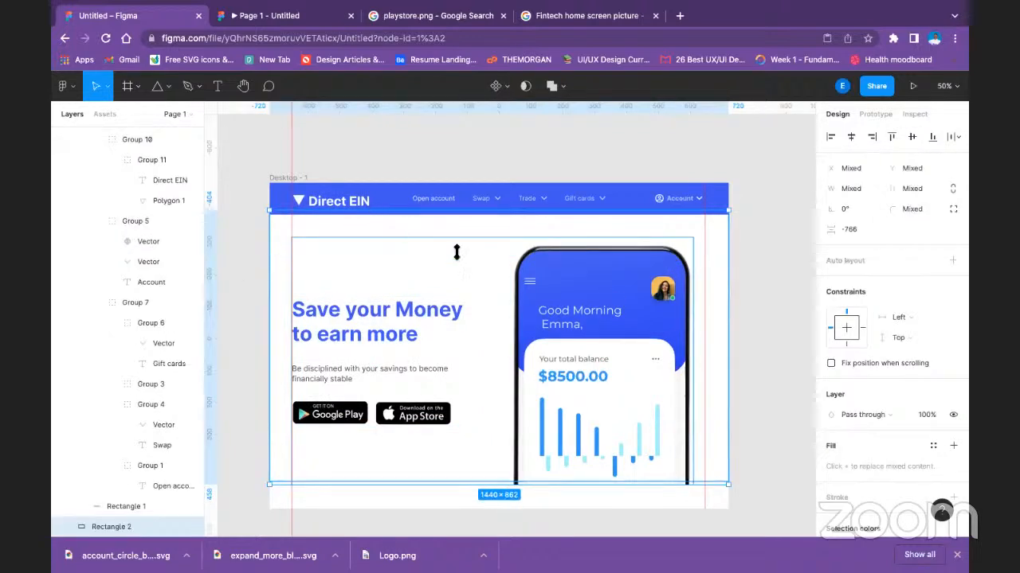
left_click(804, 196)
left_click(570, 219)
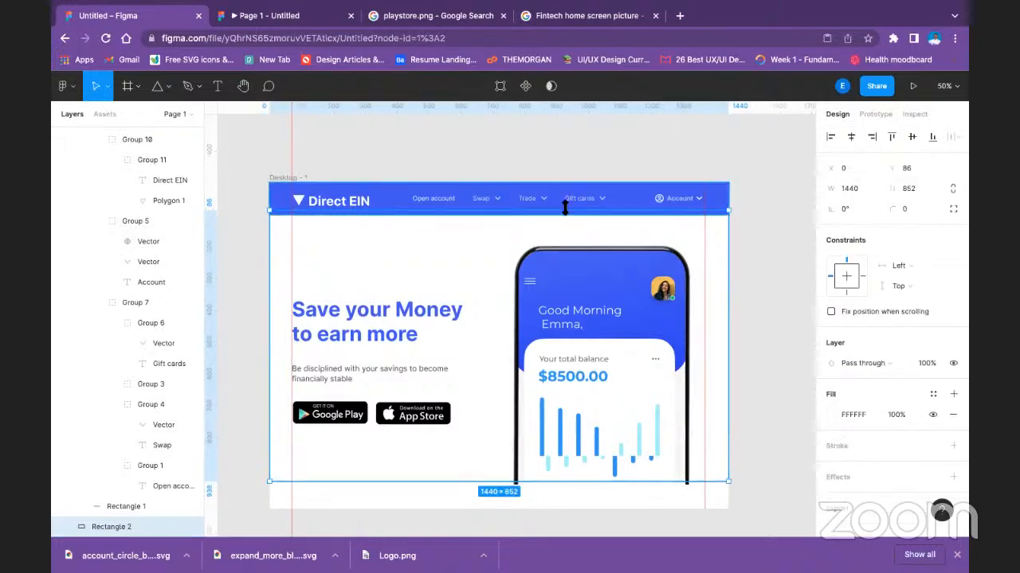
left_click_drag(566, 214, 566, 218)
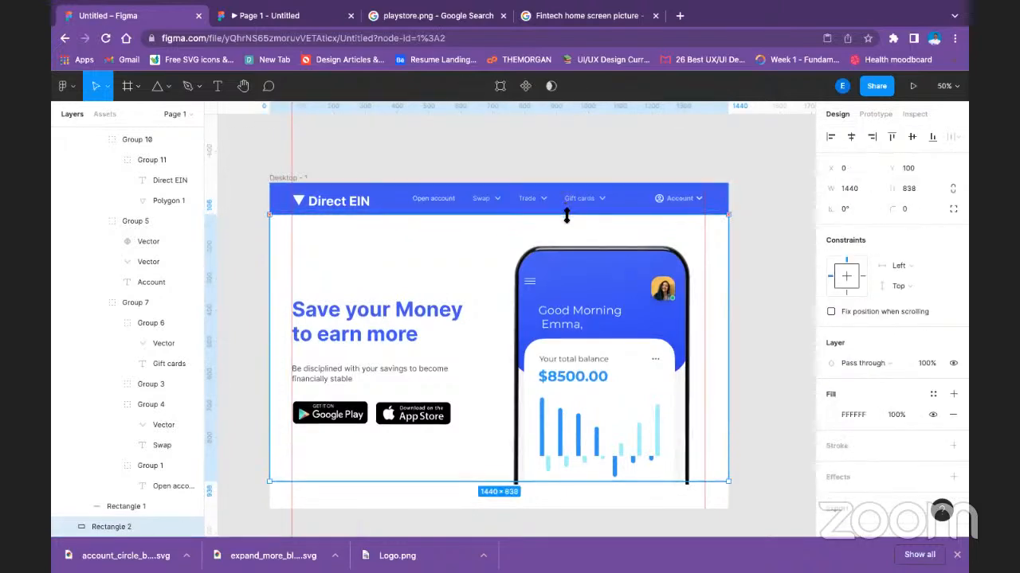
left_click(760, 230)
Nudge the MASK group with the phone mockup horizontally to X 762 inside the hero group.
left_click(568, 312)
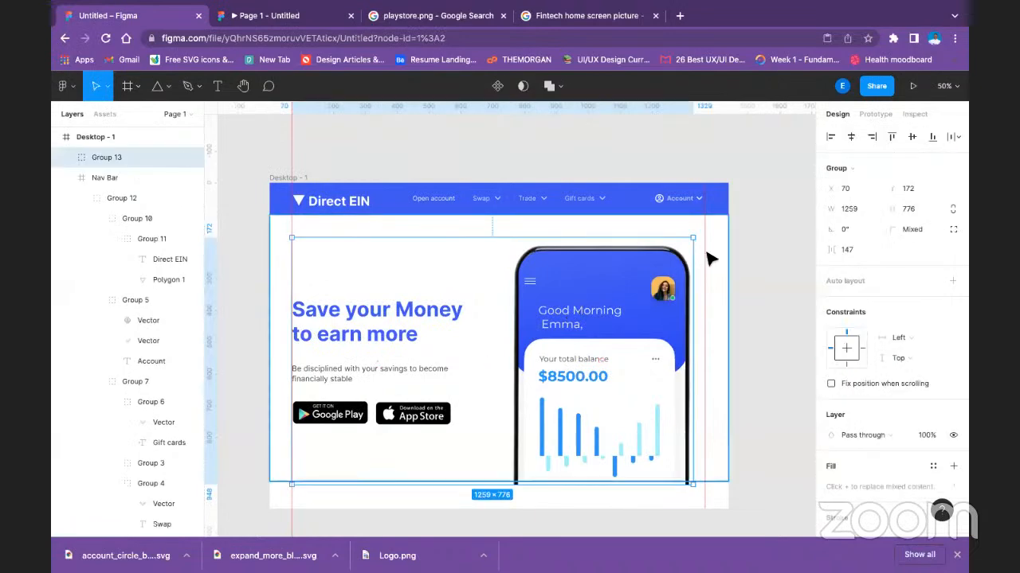
left_click(762, 236)
key("super+z")
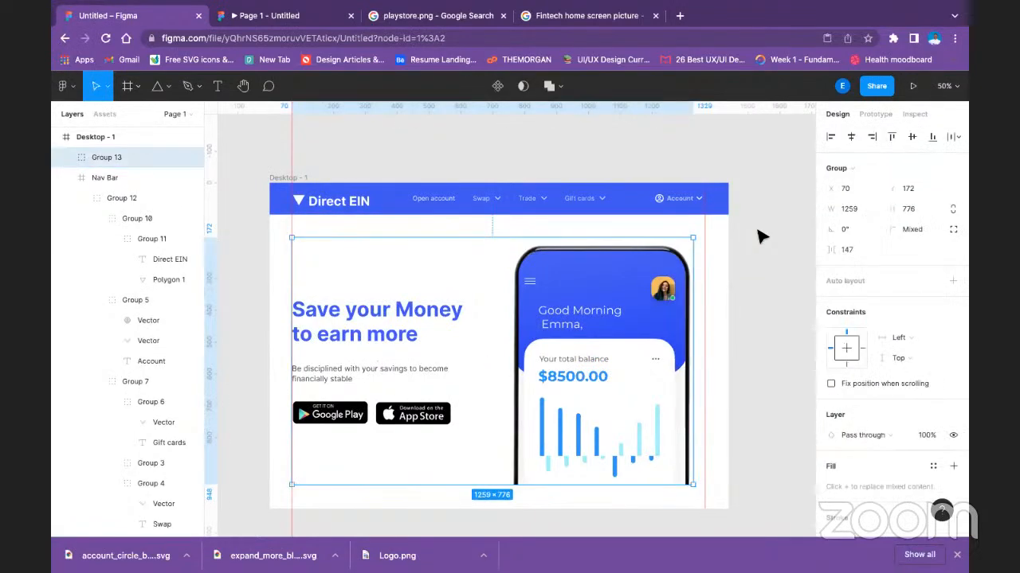
key("super+z")
key("Right")
key("Right")
key("Right")
key("Right")
key("Right")
key("Right")
key("Right")
key("Right")
key("Right")
key("Right")
key("Right")
key("Right")
key("Right")
key("Right")
key("Right")
key("Right")
key("Right")
key("Right")
key("Right")
key("Right")
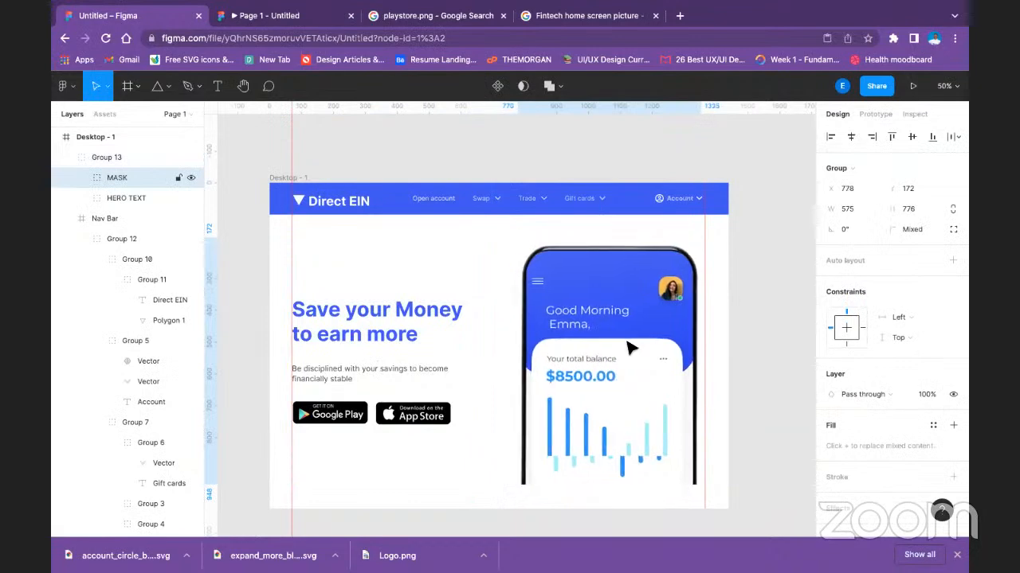
key("Right")
key("Right")
key("Right")
key("Right")
key("Right")
key("Right")
key("Right")
key("Right")
key("Left")
key("Left")
key("Left")
key("Left")
key("Left")
key("Left")
key("Left")
key("Left")
key("Left")
key("Left")
key("Left")
key("Left")
key("Left")
key("Left")
key("Left")
key("Left")
key("Left")
key("Left")
key("Left")
key("Left")
key("Left")
key("Left")
key("Left")
key("Left")
key("Left")
key("Left")
key("Left")
key("Left")
key("Left")
key("Left")
key("Left")
key("Left")
key("Left")
key("Left")
key("Left")
key("Left")
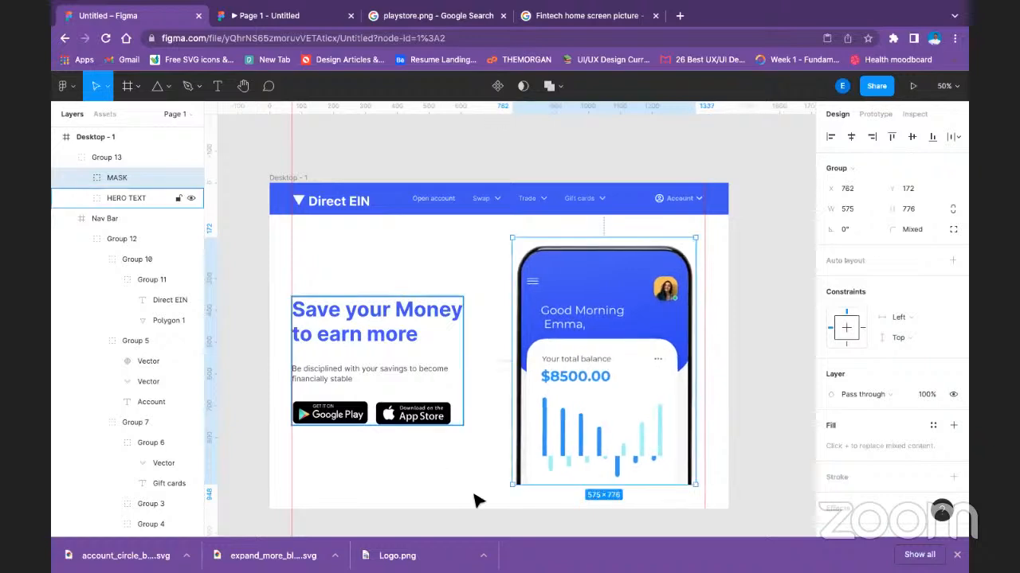
Group the HERO TEXT and MASK groups together inside Group 13.
left_click(385, 346)
left_click(587, 304, "shift")
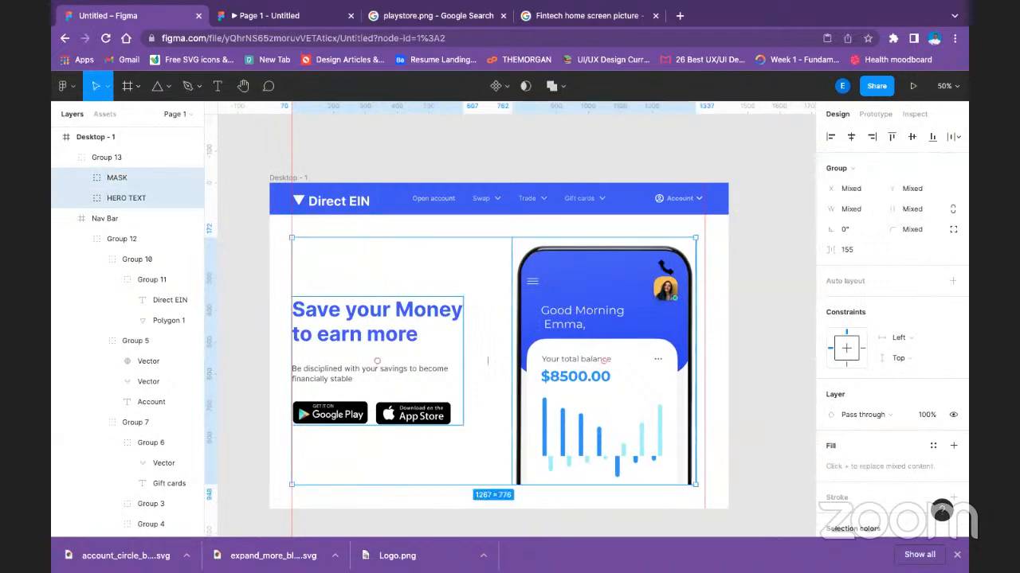
key("ctrl+g")
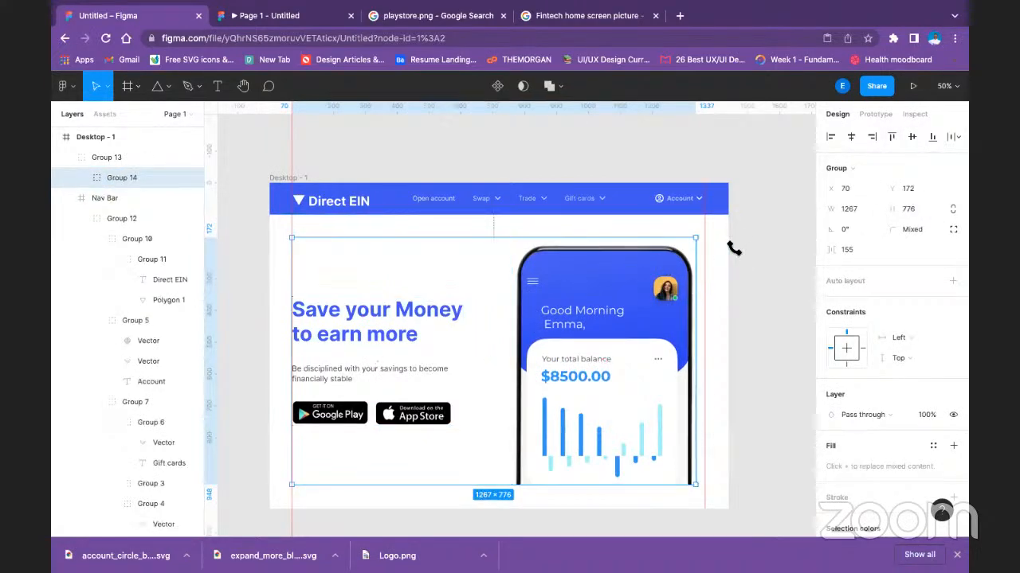
left_click(731, 248)
Extend the Desktop - 1 frame downward to a height of 2478.
scroll(385, 339, "down", 3)
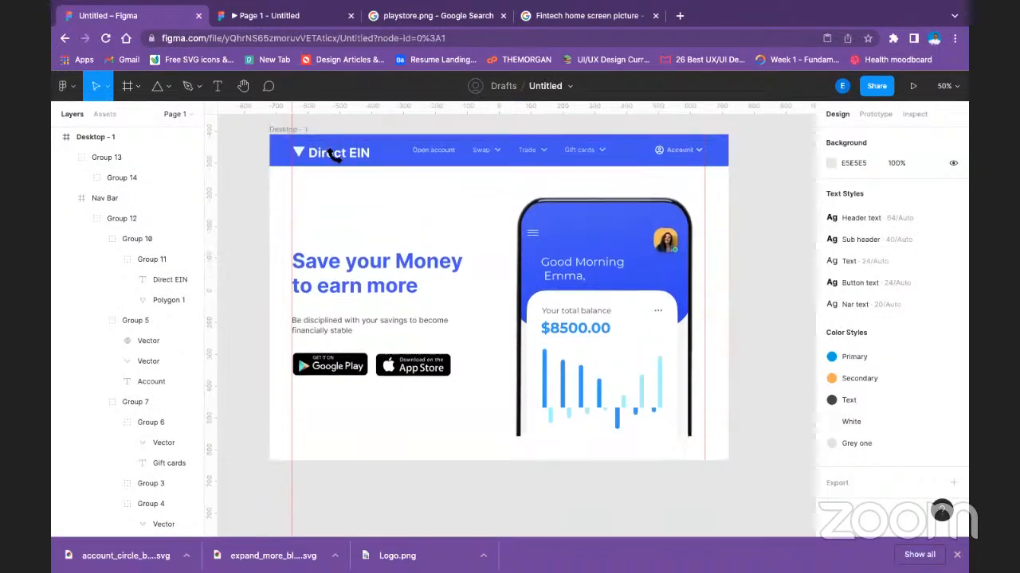
left_click(287, 129)
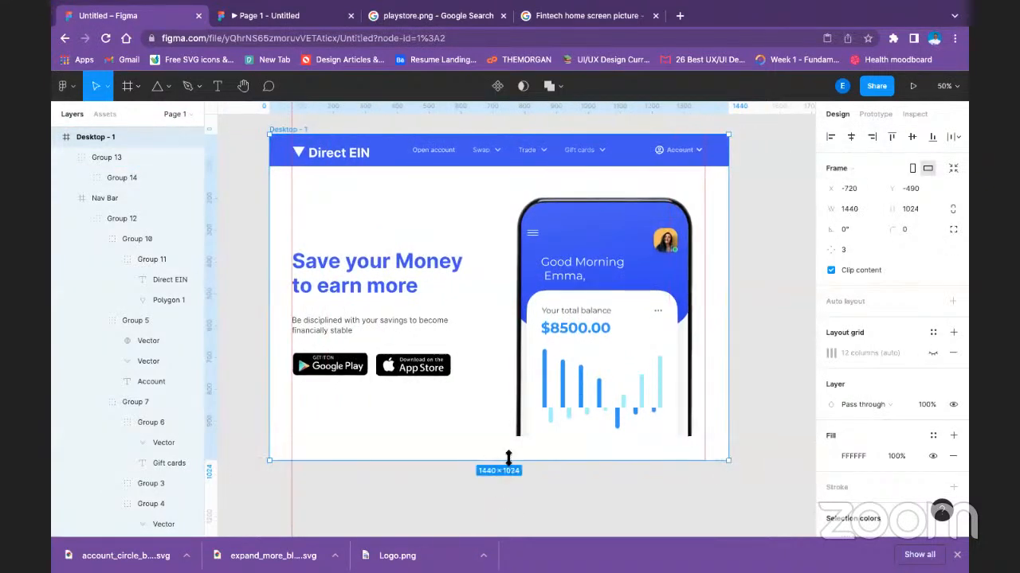
left_click_drag(506, 476, 507, 499)
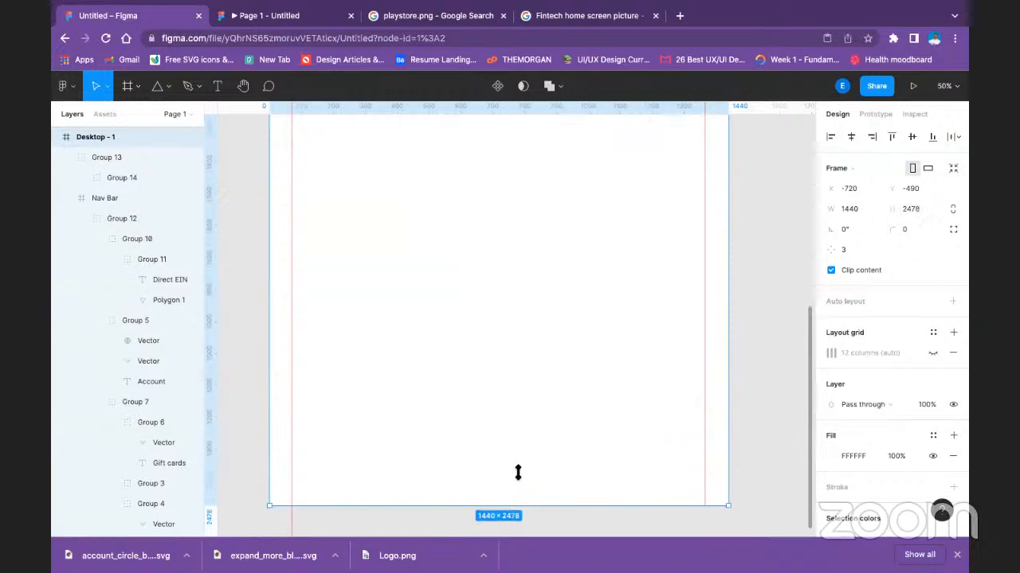
scroll(520, 458, "up", 5)
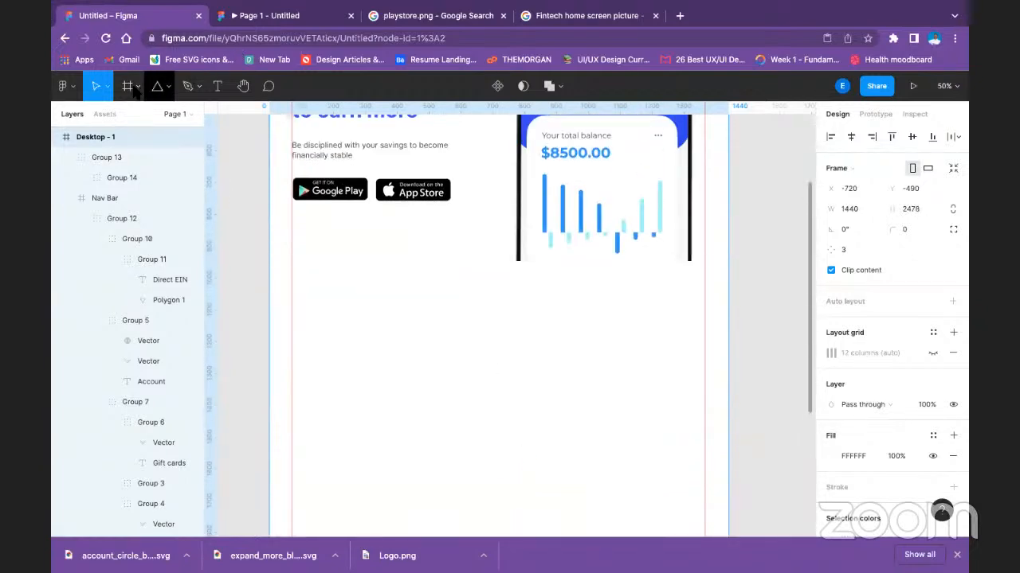
Draw a grey rectangle about 1366 × 702 below the hero section and move it up against the hero's lower edge at Y 948.
left_click(165, 86)
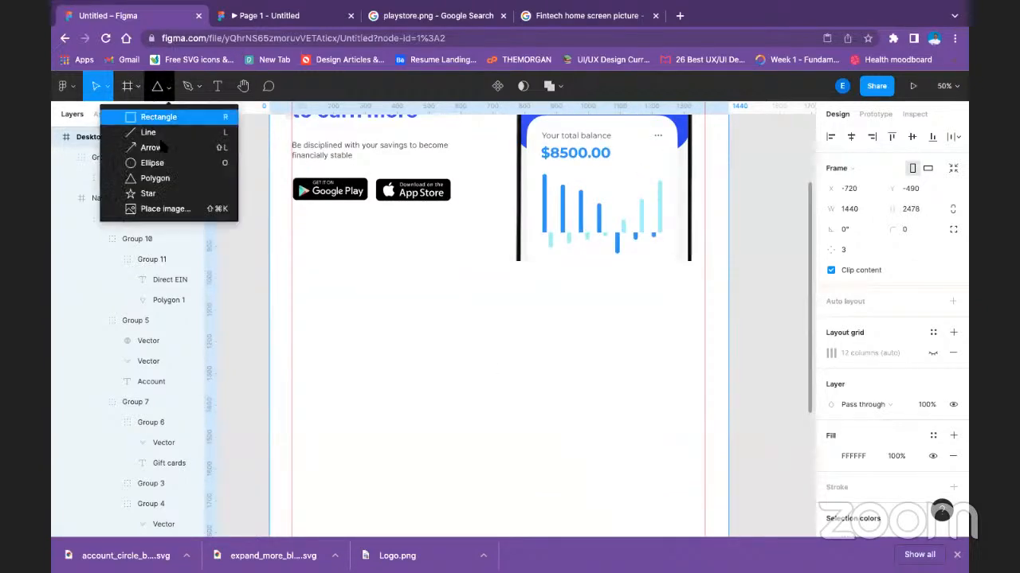
left_click(160, 109)
mouse_move(269, 271)
left_mouse_down()
mouse_move(537, 430)
mouse_move(704, 495)
left_mouse_up()
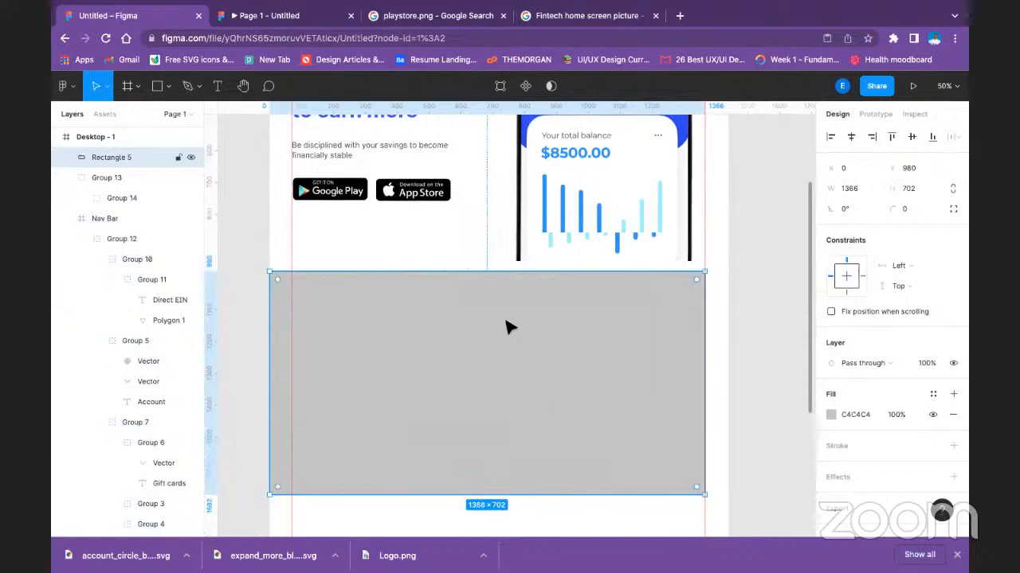
left_click_drag(505, 321, 510, 317)
left_click(744, 231)
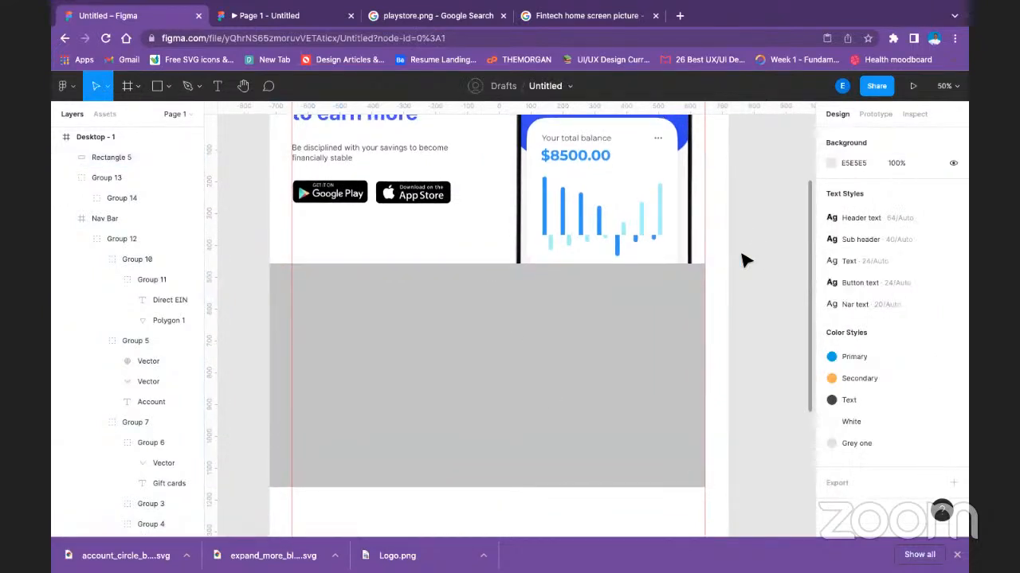
Shorten the grey rectangle below the hero from its bottom edge to a height of 148.
scroll(701, 258, "up", 4)
scroll(647, 310, "down", 2)
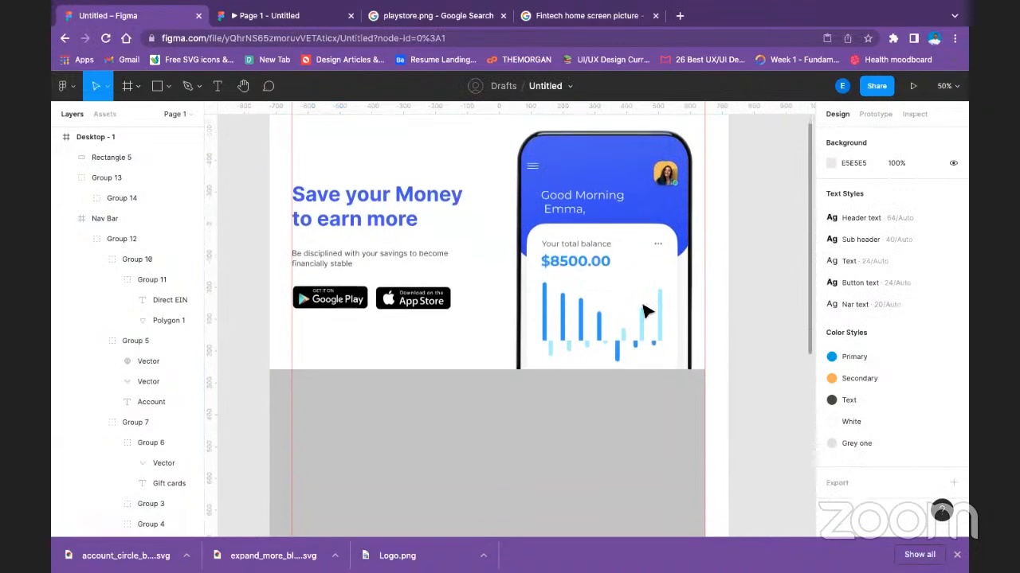
scroll(568, 345, "down", 2)
left_click(472, 408)
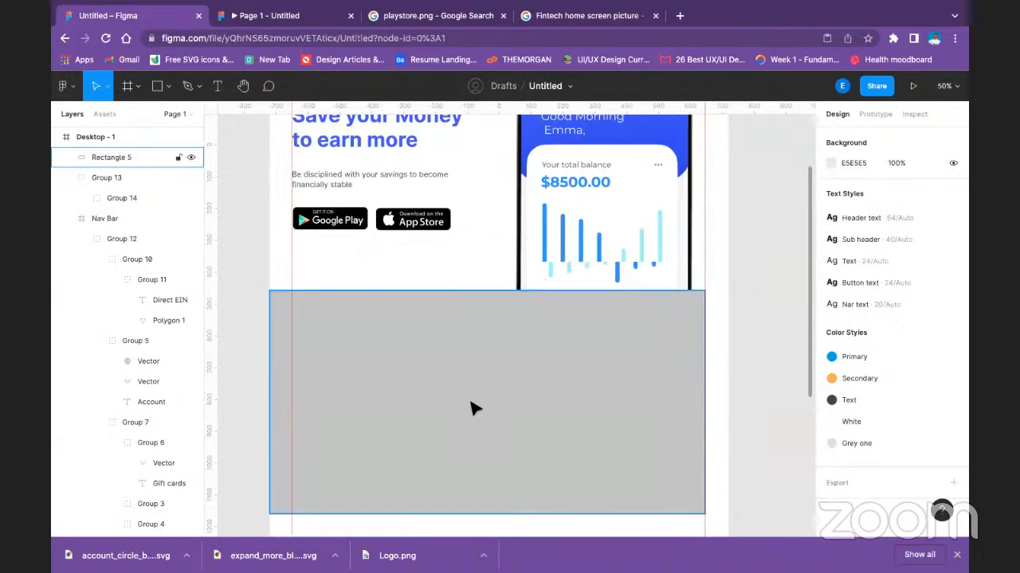
left_click(461, 448)
left_click_drag(492, 514, 499, 338)
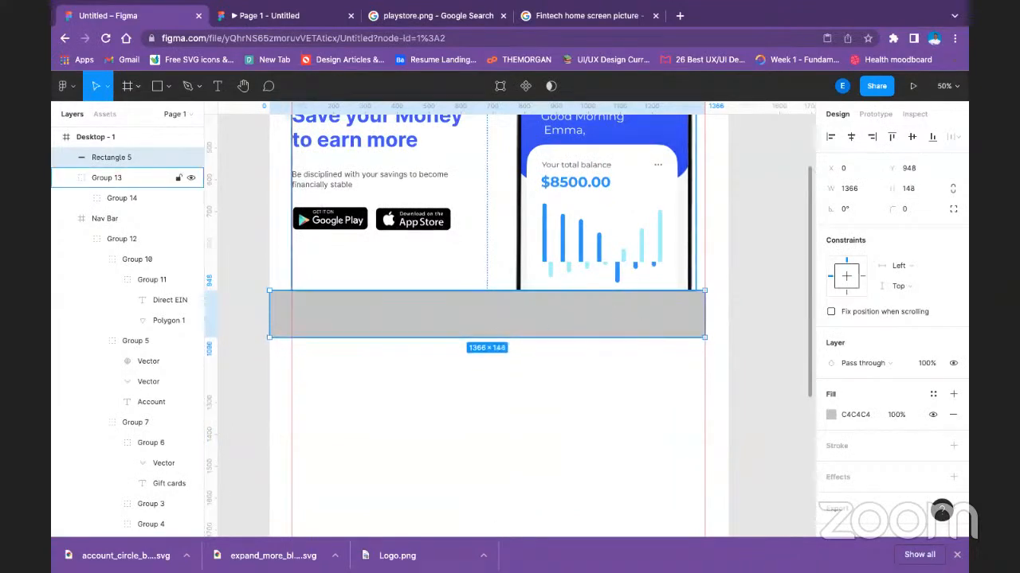
left_click(690, 415)
Extend the right edge of the grey rectangle to the frame's edge for a full width of 1440.
scroll(690, 415, "up", 1)
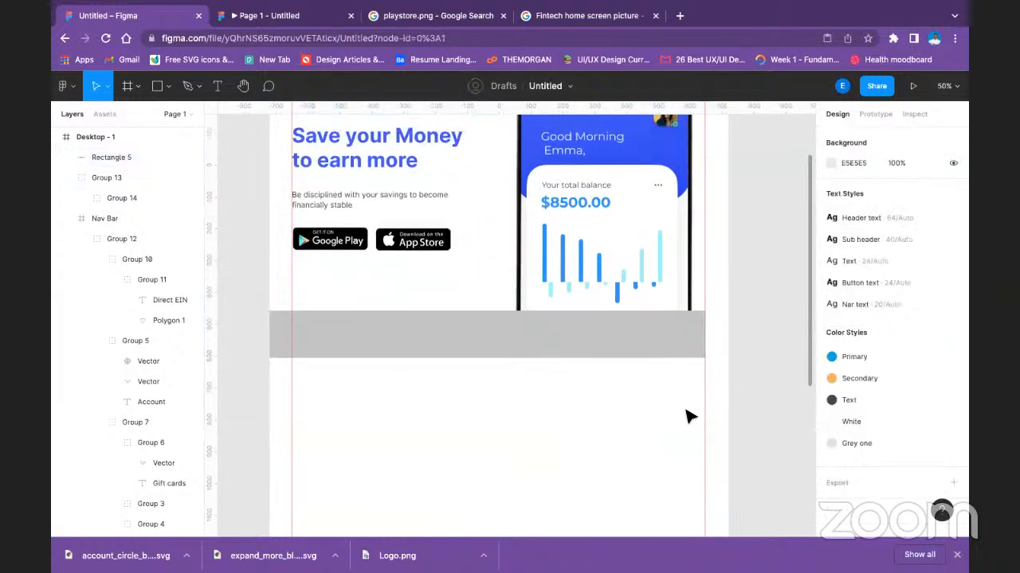
left_click(704, 344)
left_click_drag(709, 336, 729, 335)
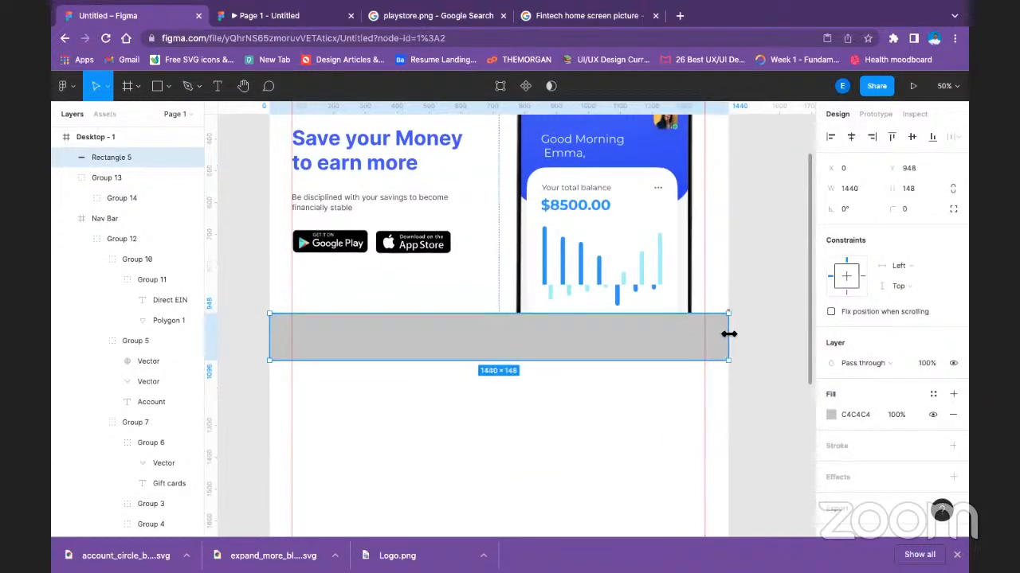
left_click(777, 333)
Fill the strip below the hero with the phone mockup's blue, 3D56FA, sampled with the eyedropper, at 10% opacity.
scroll(390, 354, "up", 6)
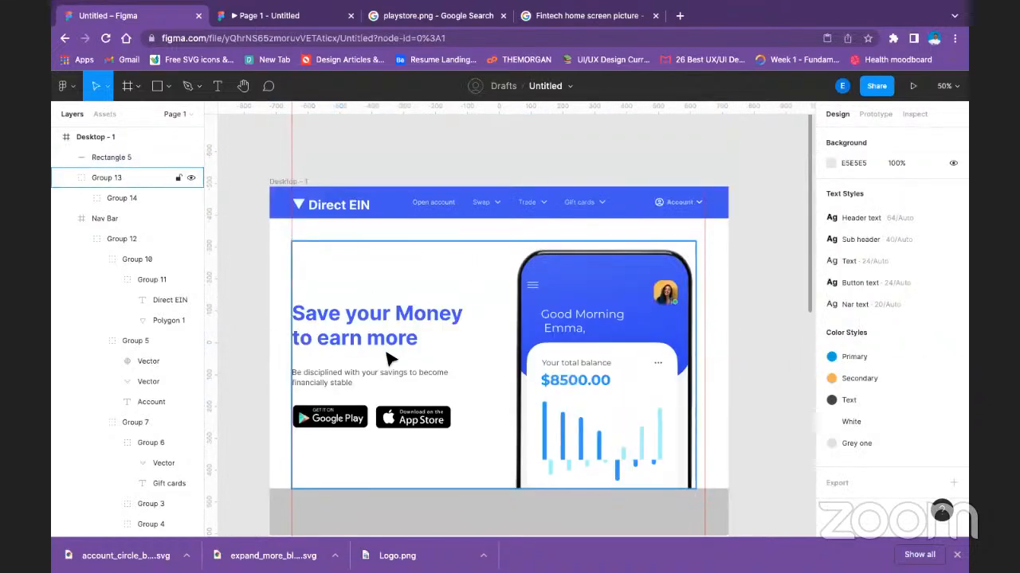
scroll(387, 364, "down", 4)
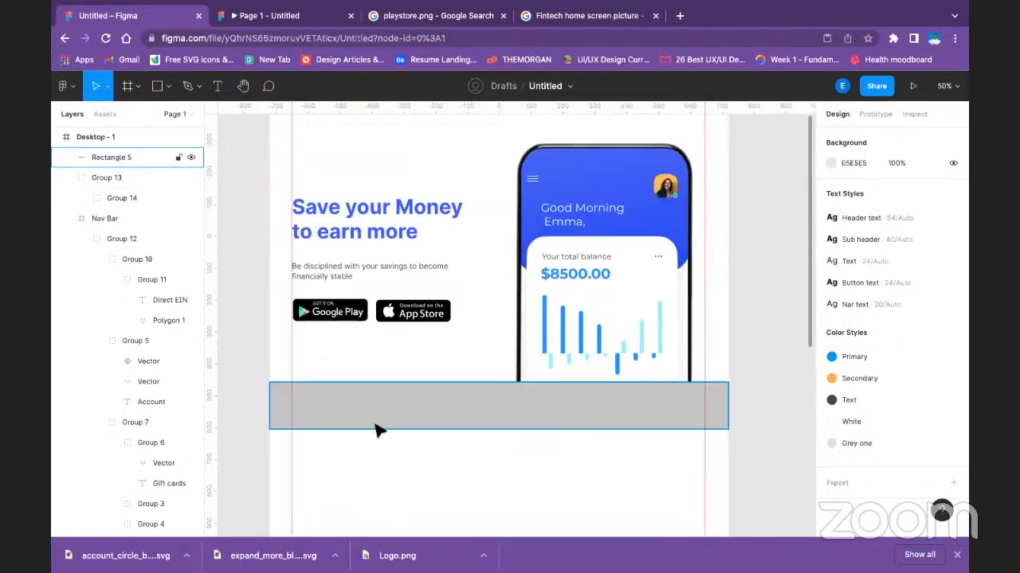
left_click(427, 416)
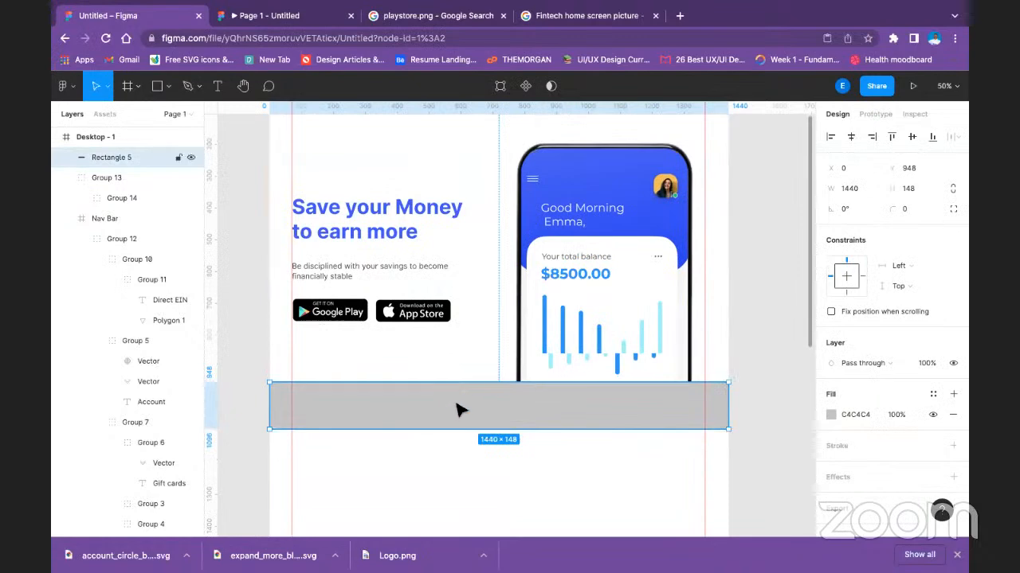
left_click(833, 415)
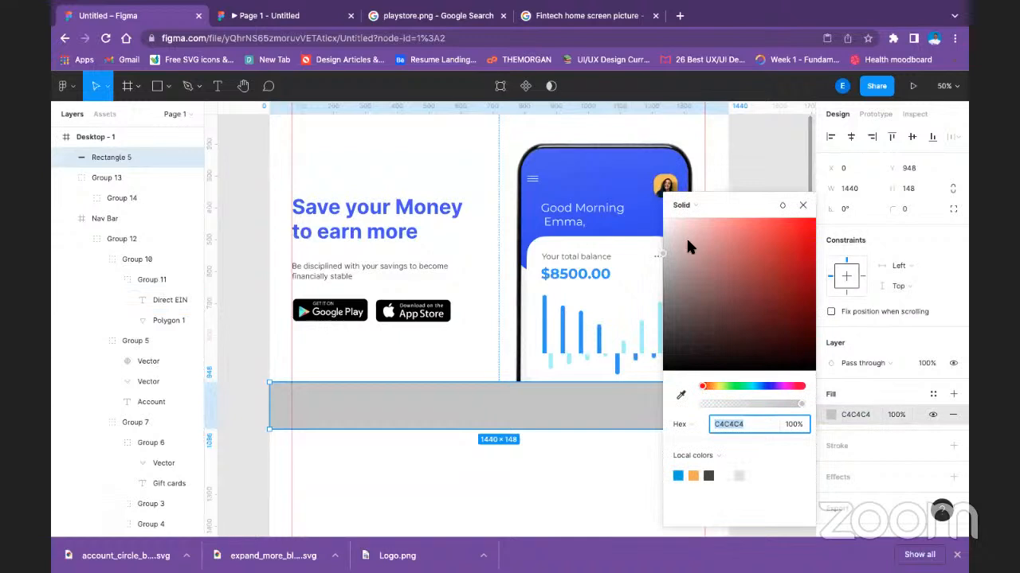
left_click(681, 396)
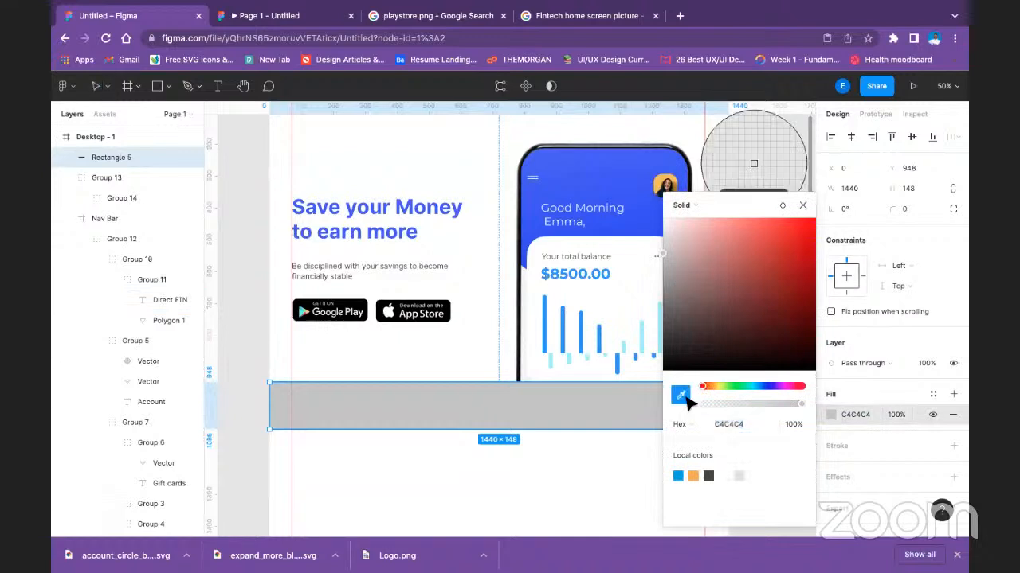
left_click(626, 171)
left_click(895, 415)
type("2")
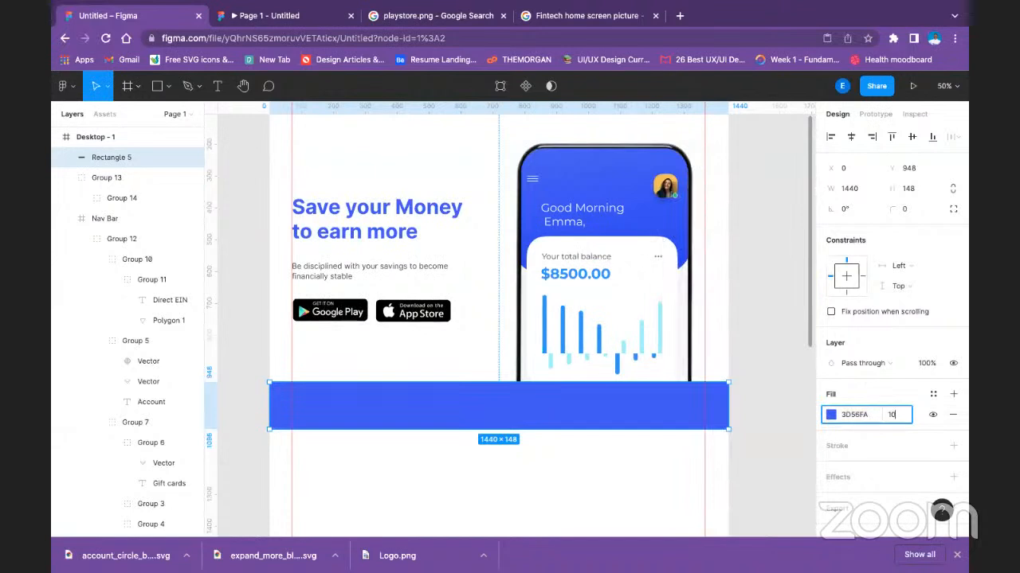
key("Return")
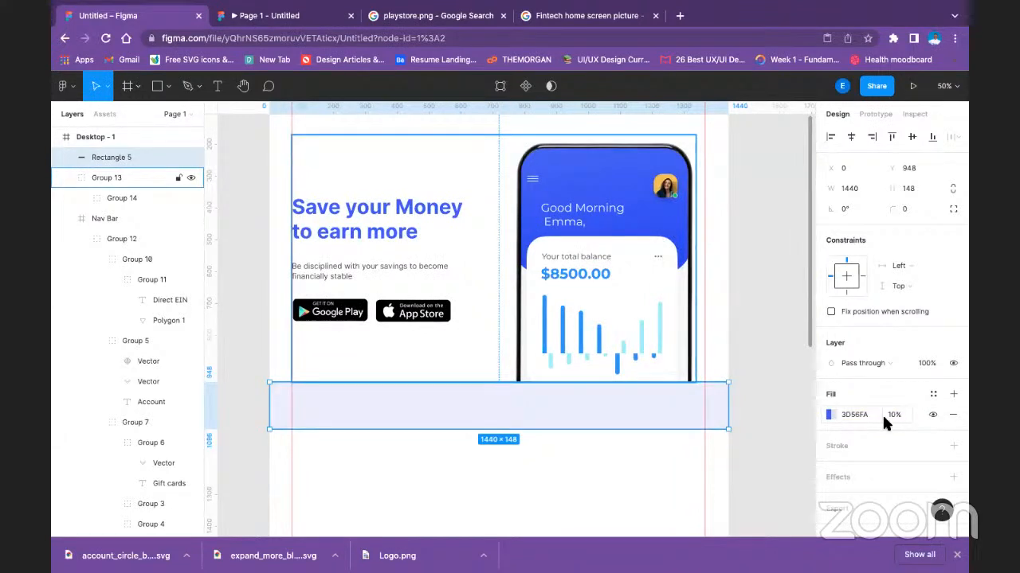
left_click(783, 405)
Open the Figma Community plugins page and search it for "NIGERIA ICONS".
scroll(541, 389, "up", 2)
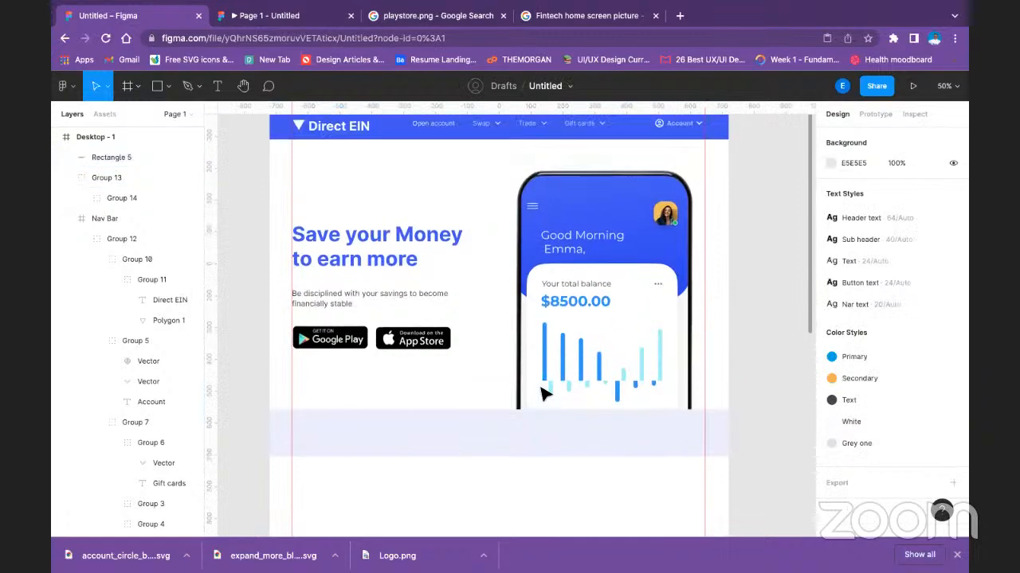
scroll(540, 392, "down", 2)
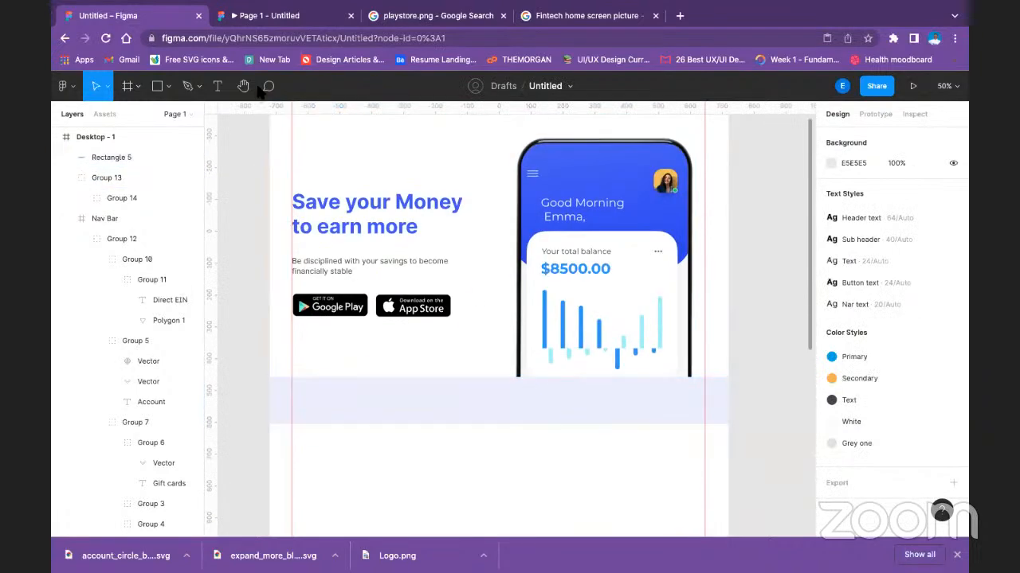
left_click(328, 405)
right_click(331, 407)
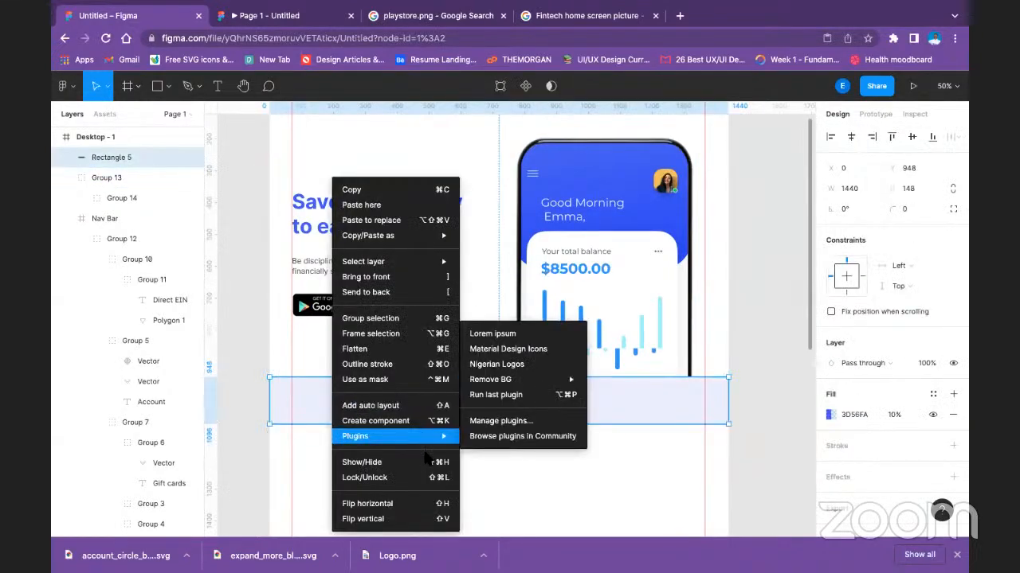
mouse_move(443, 438)
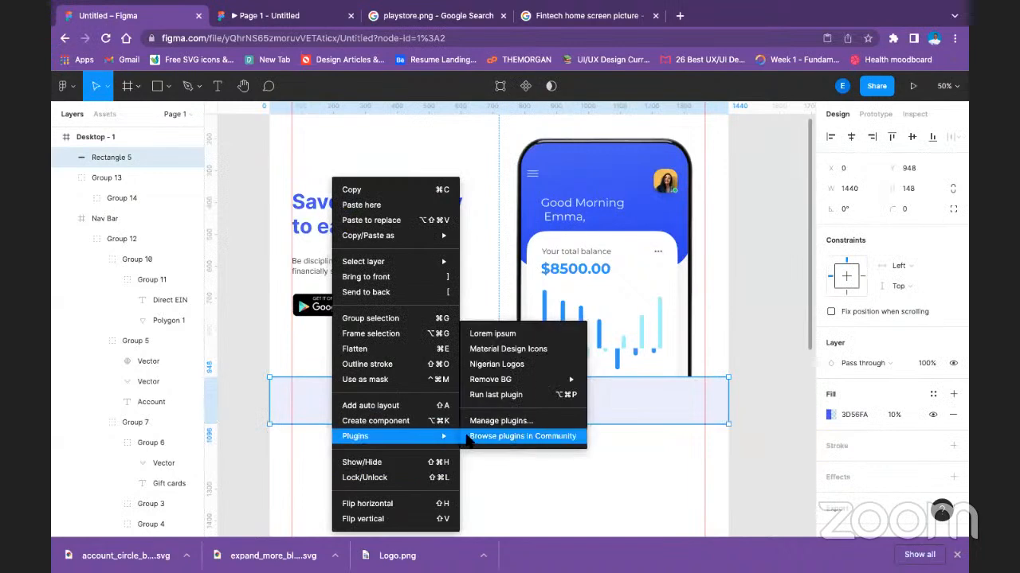
left_click(478, 436)
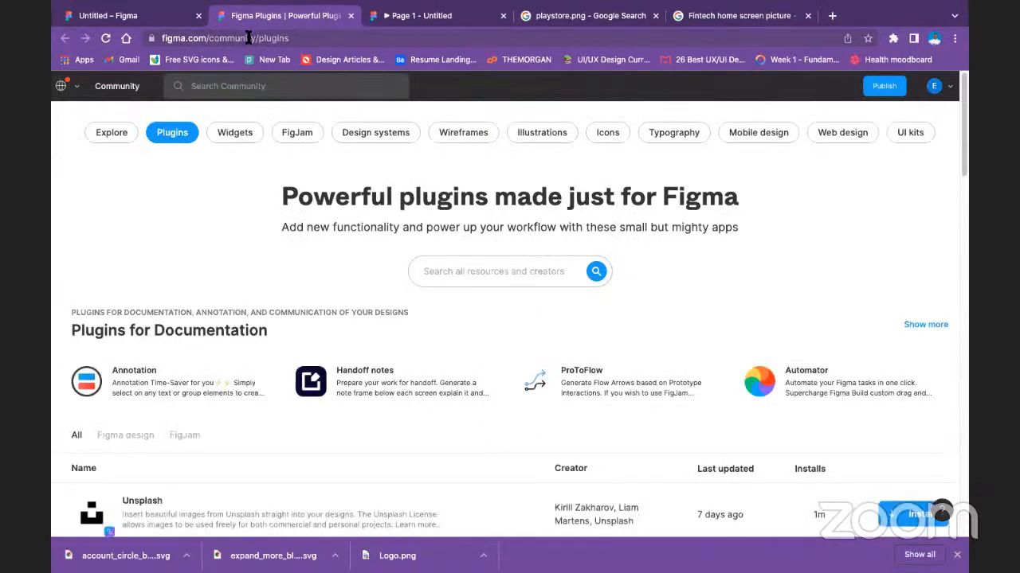
type("NIGER")
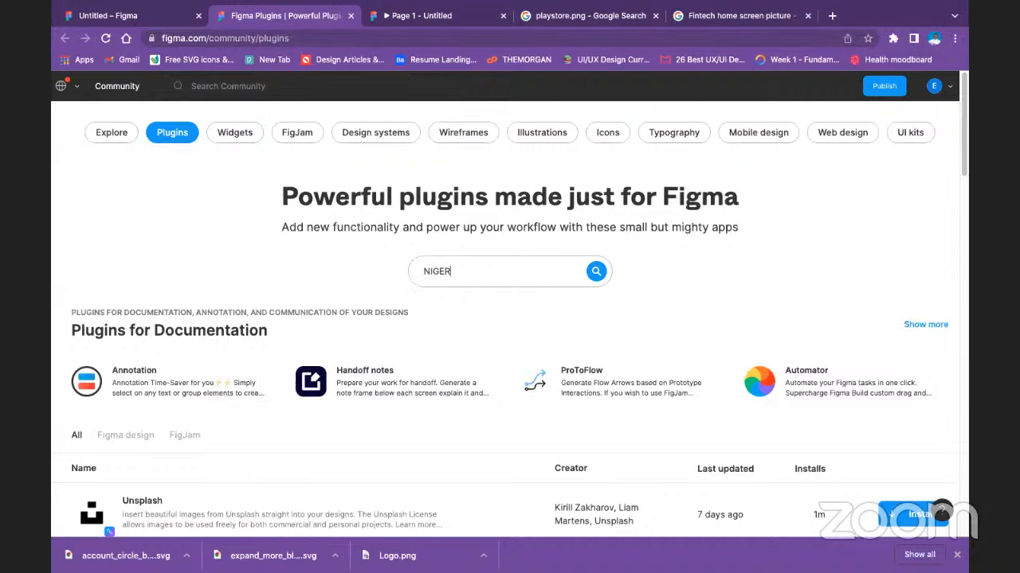
type("IA ICONS")
key("Return")
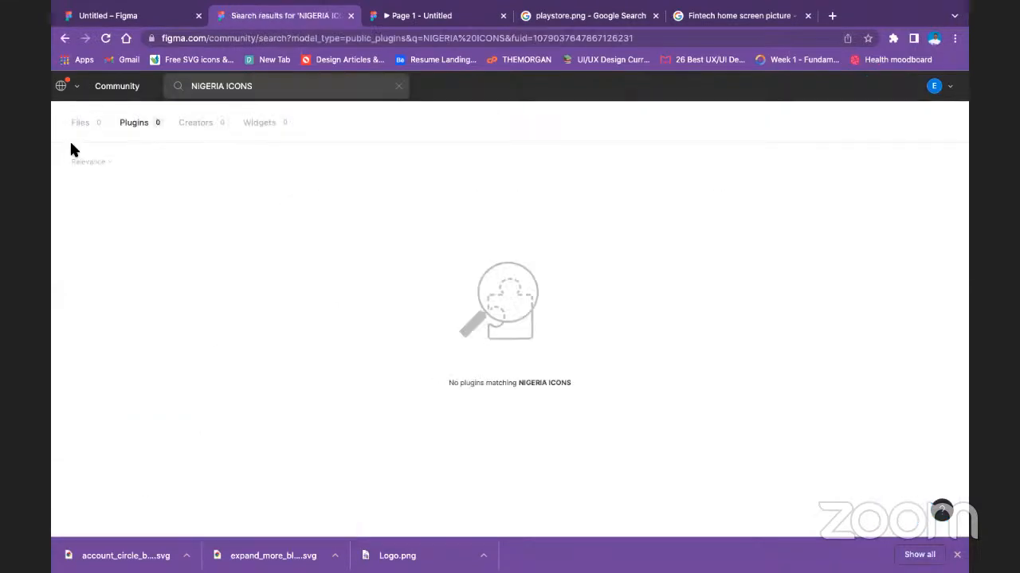
Change the Community plugin search to "nigeria".
triple_click(244, 86)
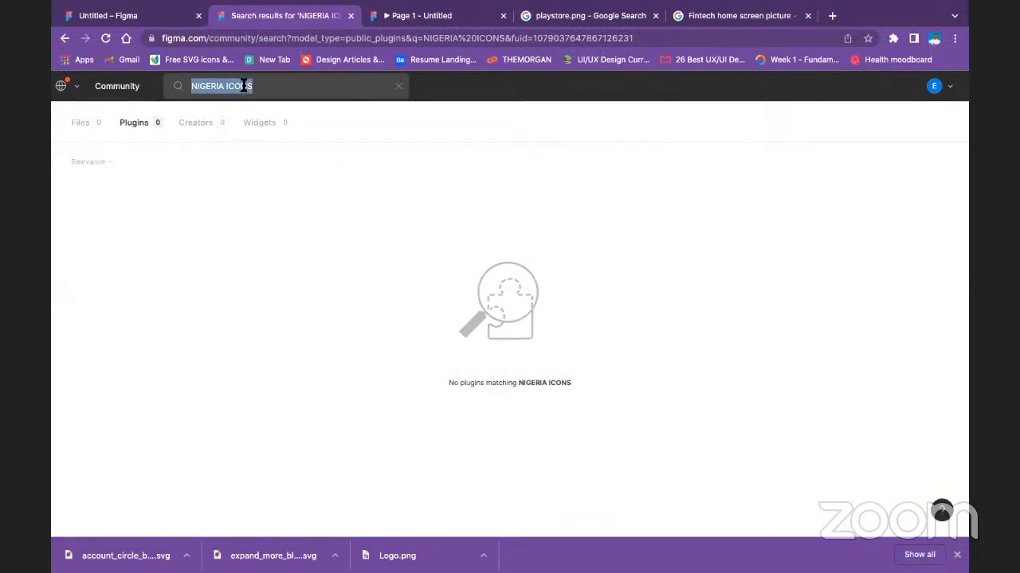
type("nig")
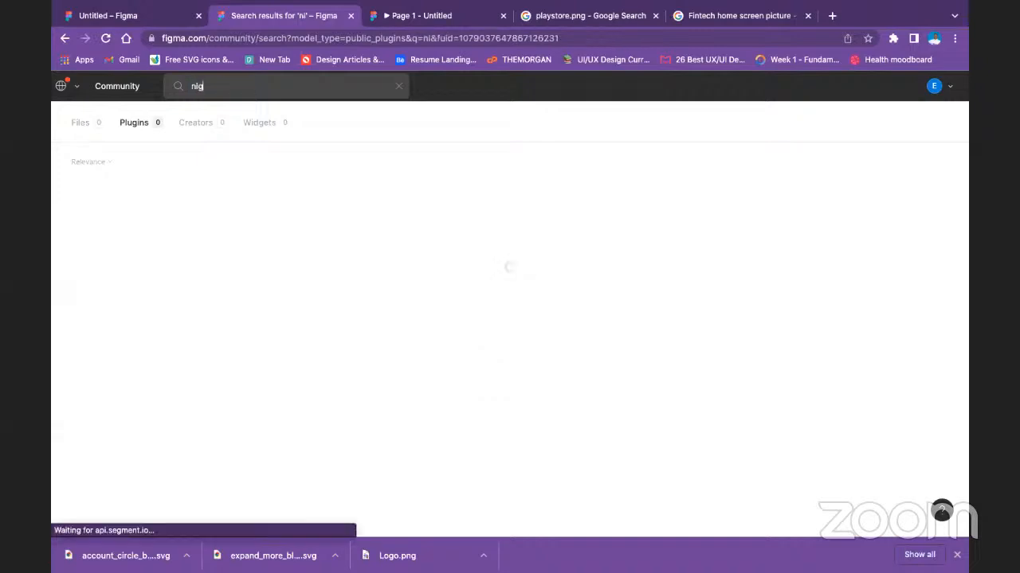
type("eria")
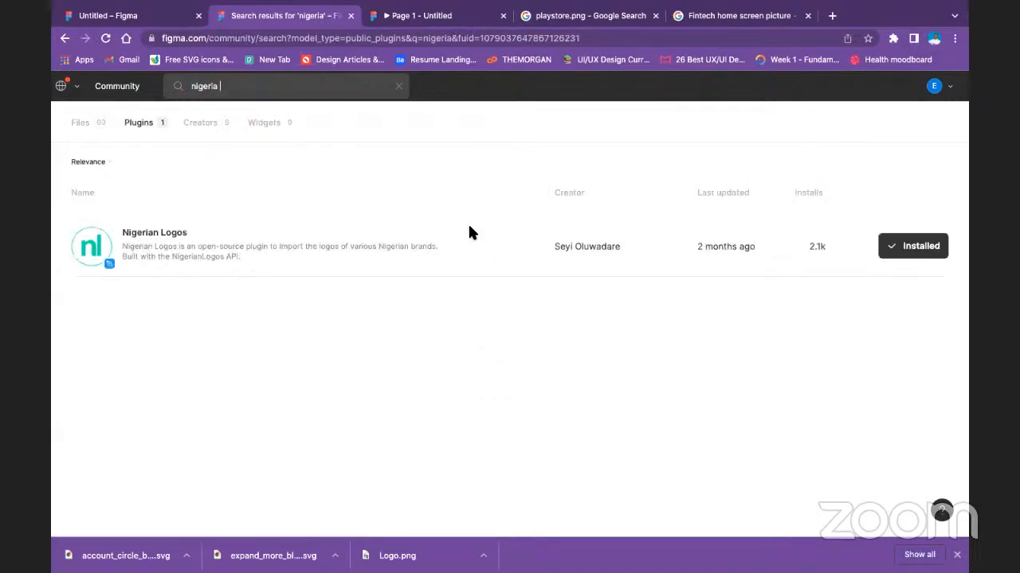
Return to the landing page design file and run the Nigerian Logos plugin.
left_click(131, 16)
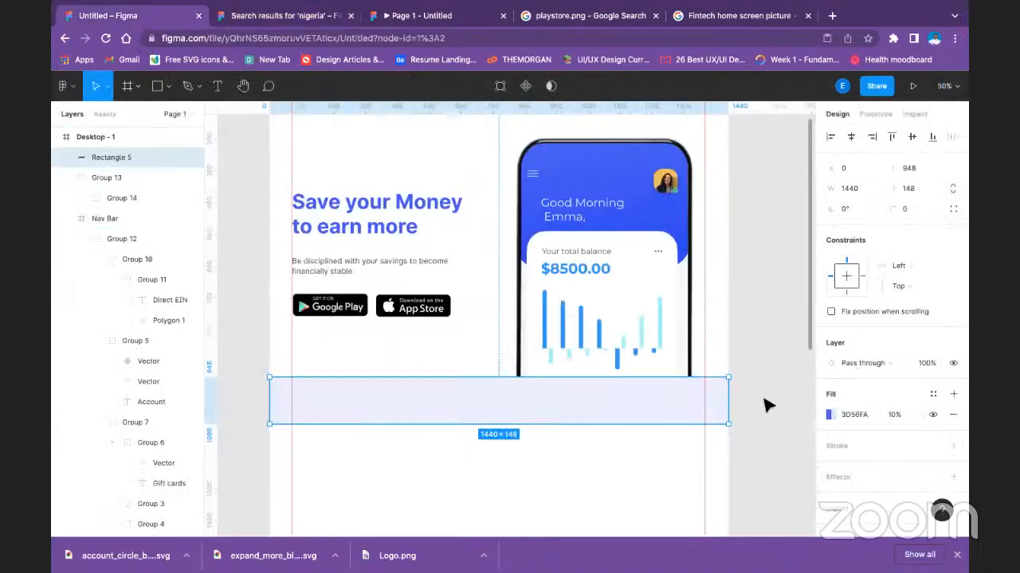
right_click(586, 383)
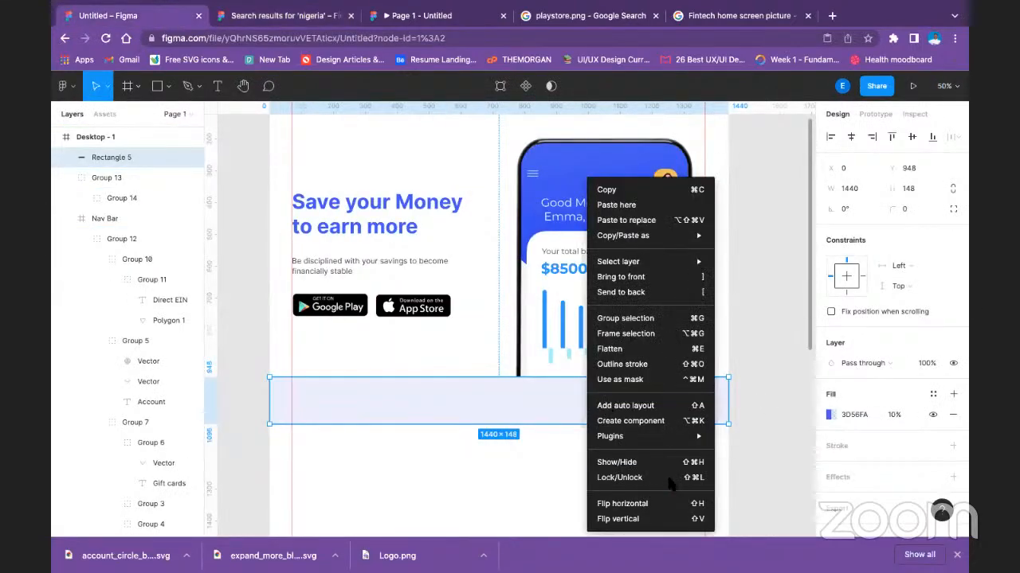
mouse_move(697, 436)
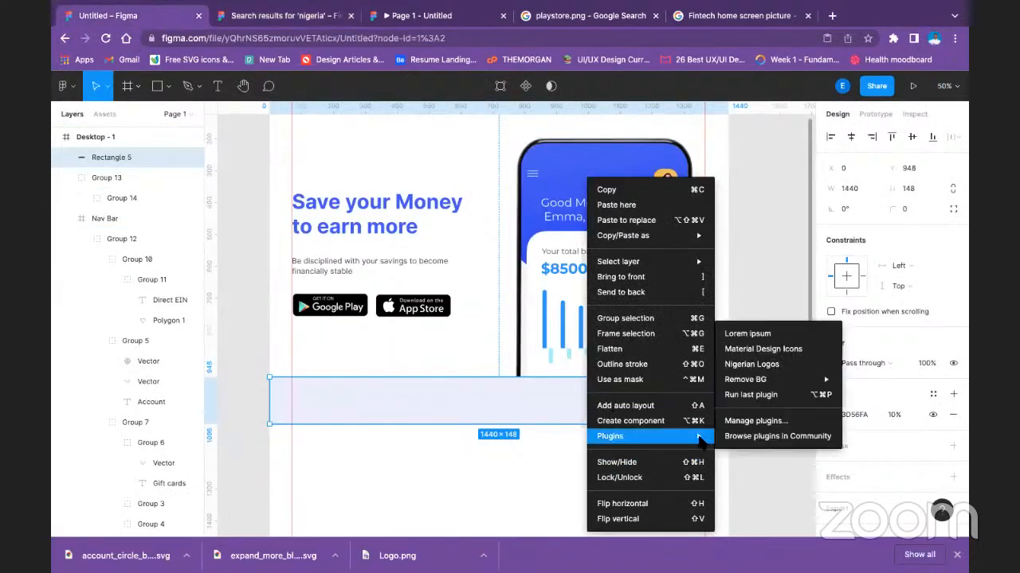
left_click(771, 368)
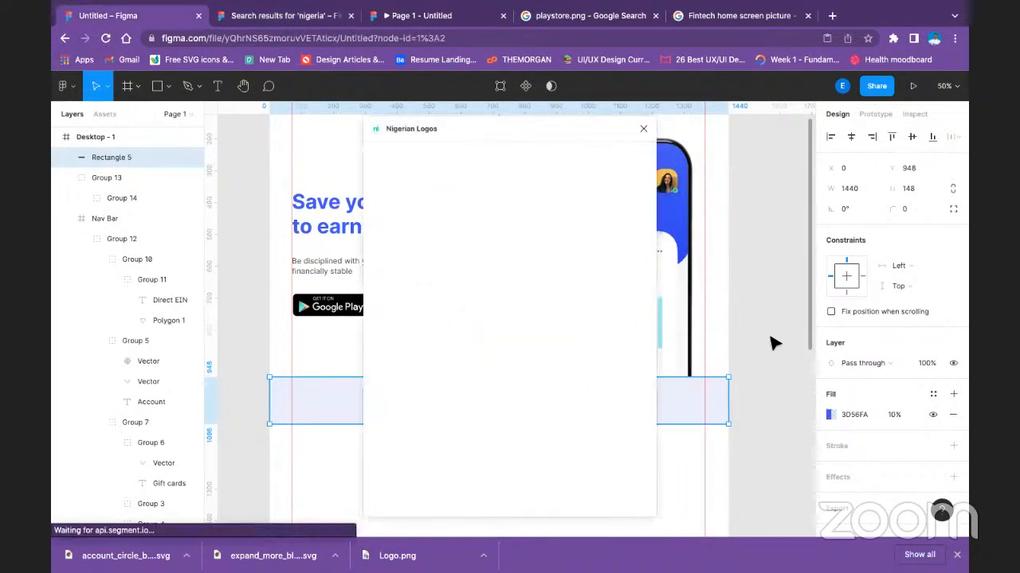
Find the Kuda Bank logo by searching "kuda", import it, and shrink its frame to 515 × 480.
left_click(463, 177)
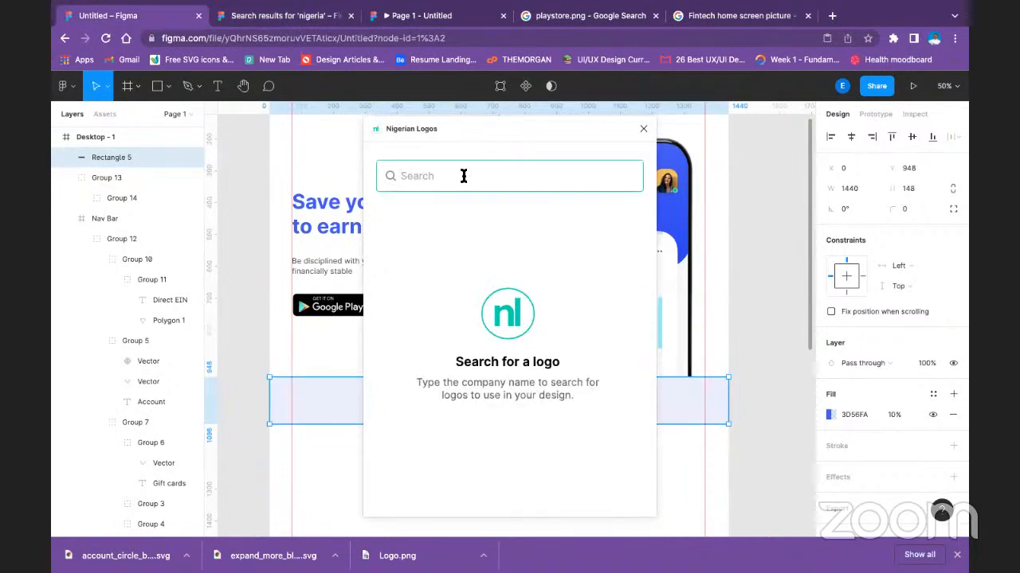
type("kuda")
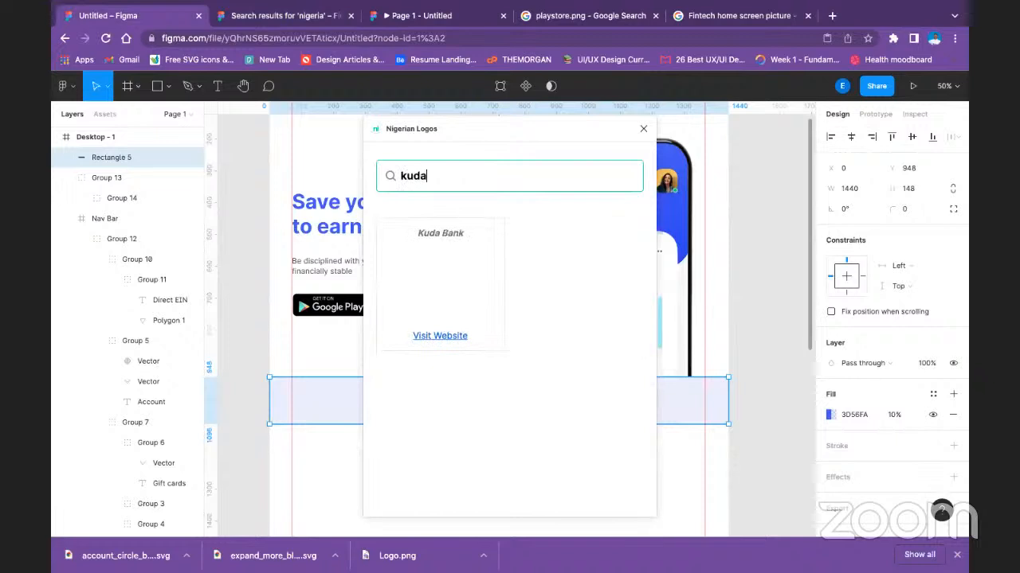
left_click(458, 289)
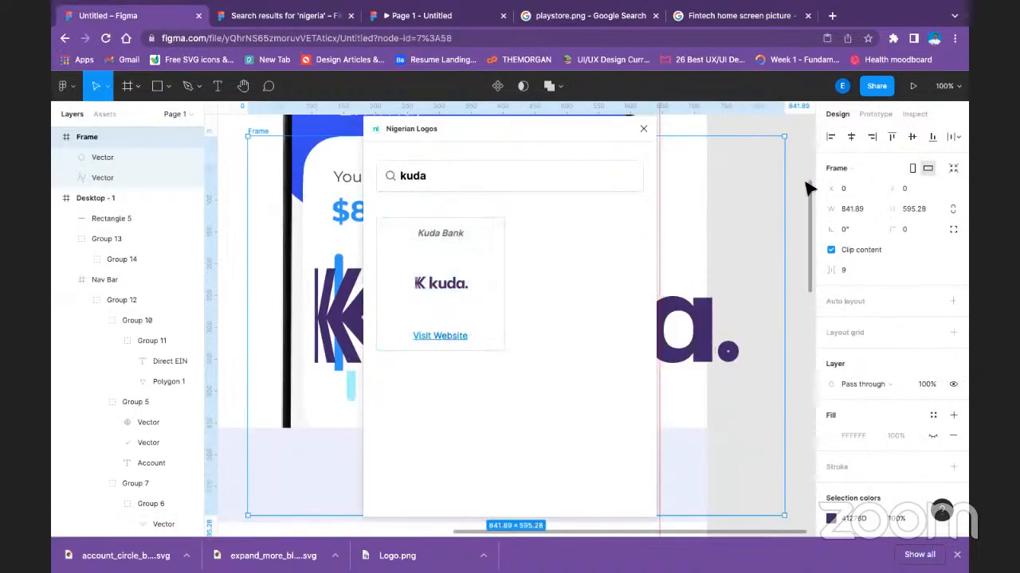
left_click_drag(784, 136, 665, 223)
left_click_drag(580, 302, 458, 167)
Search the Nigerian Logos plugin for "qu" and import both the Quidax and Quickteller logos.
double_click(456, 174)
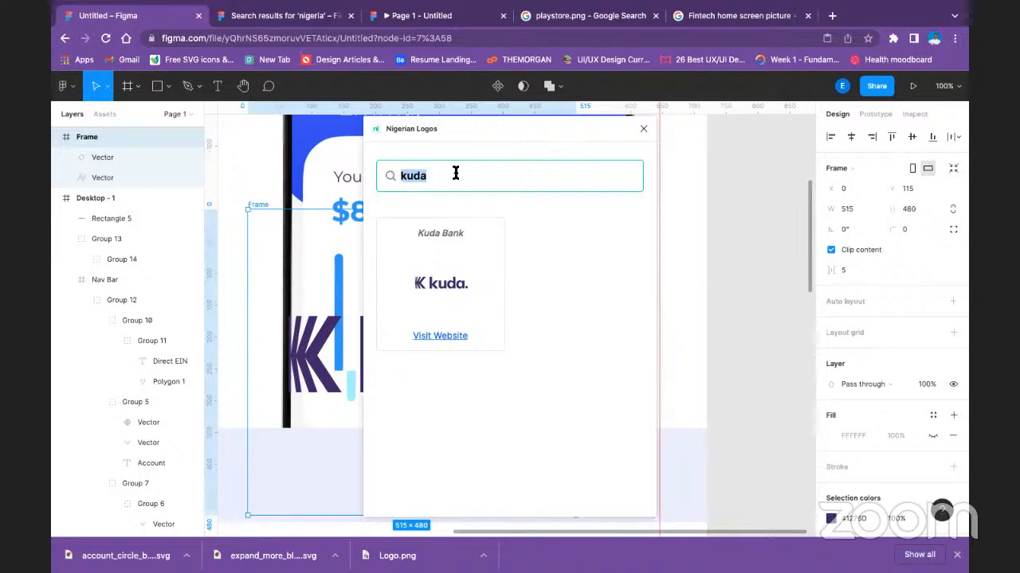
type("qu")
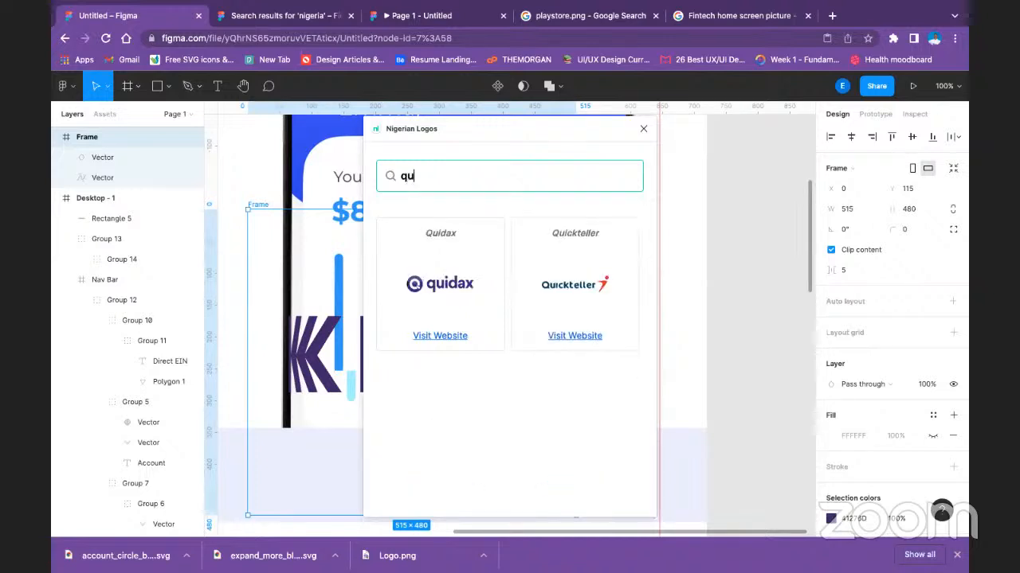
mouse_move(470, 291)
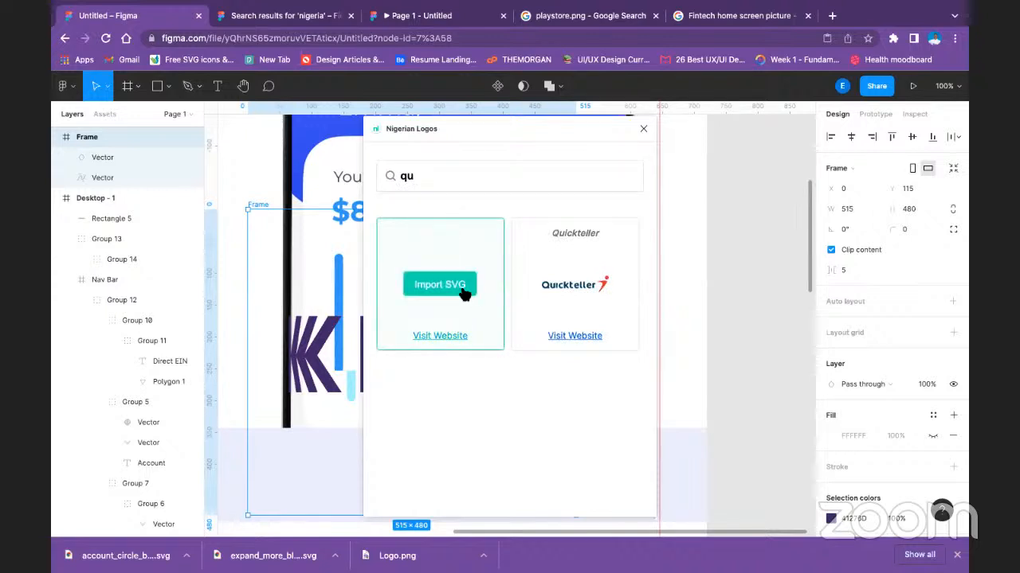
left_click(465, 291)
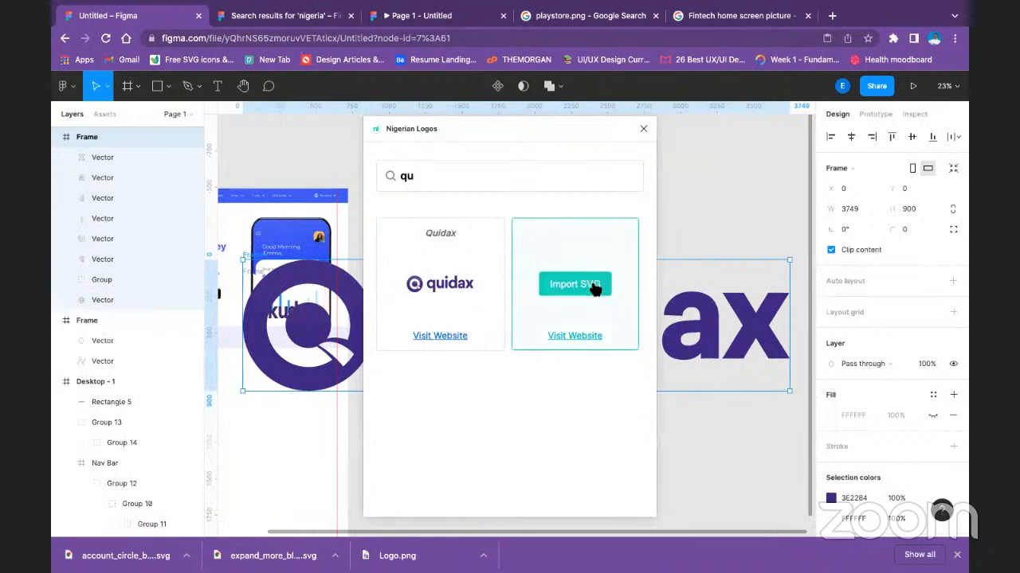
left_click(595, 288)
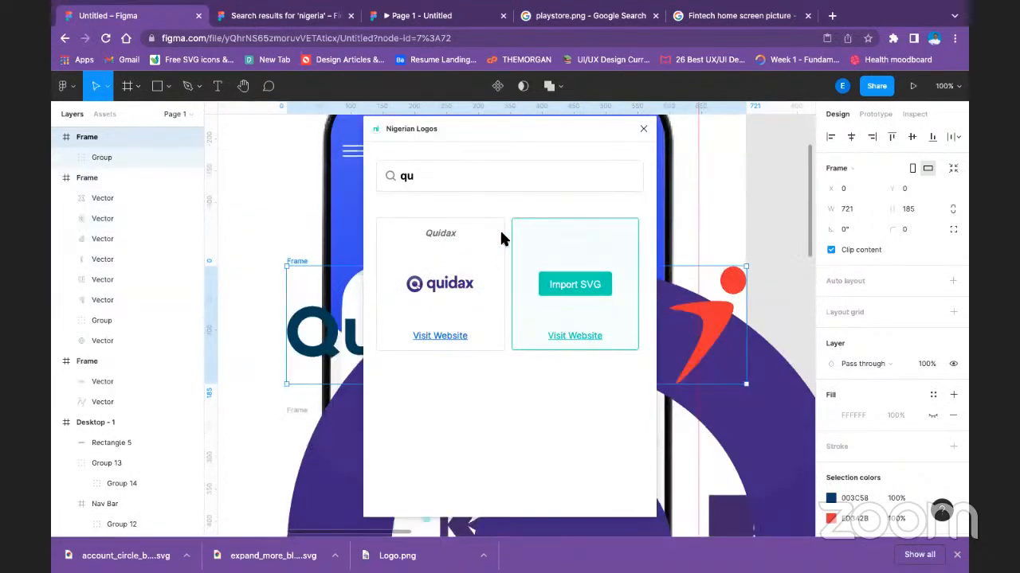
Search the plugin for "cow", import the Cowrywise logo, and close the plugin window.
double_click(407, 177)
type("cow")
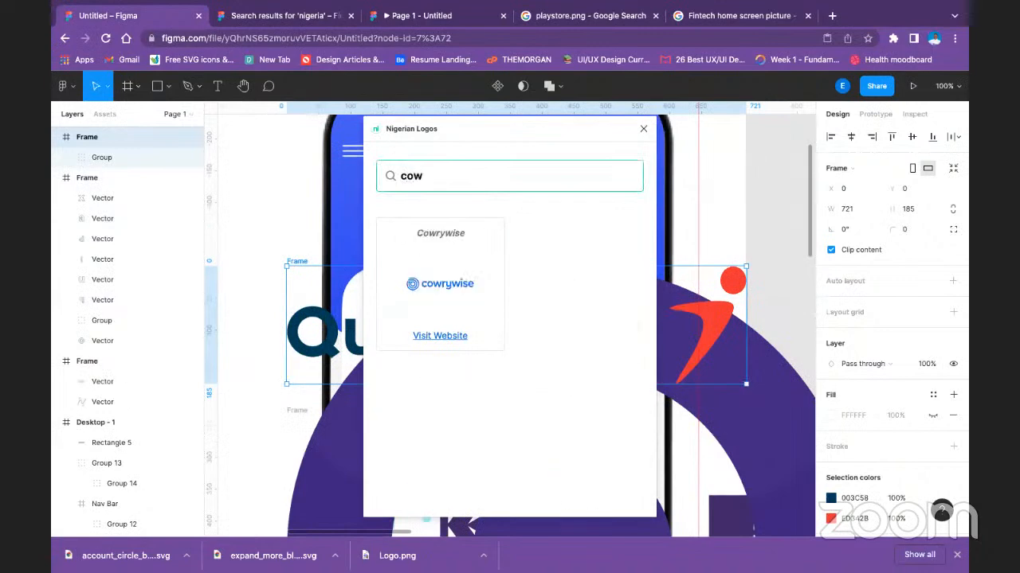
left_click(453, 305)
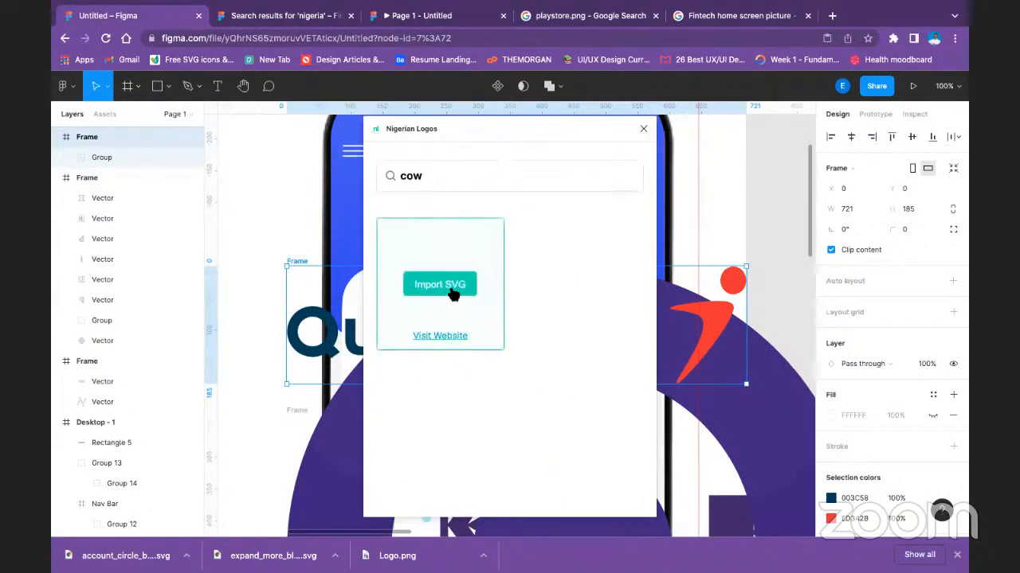
left_click(440, 285)
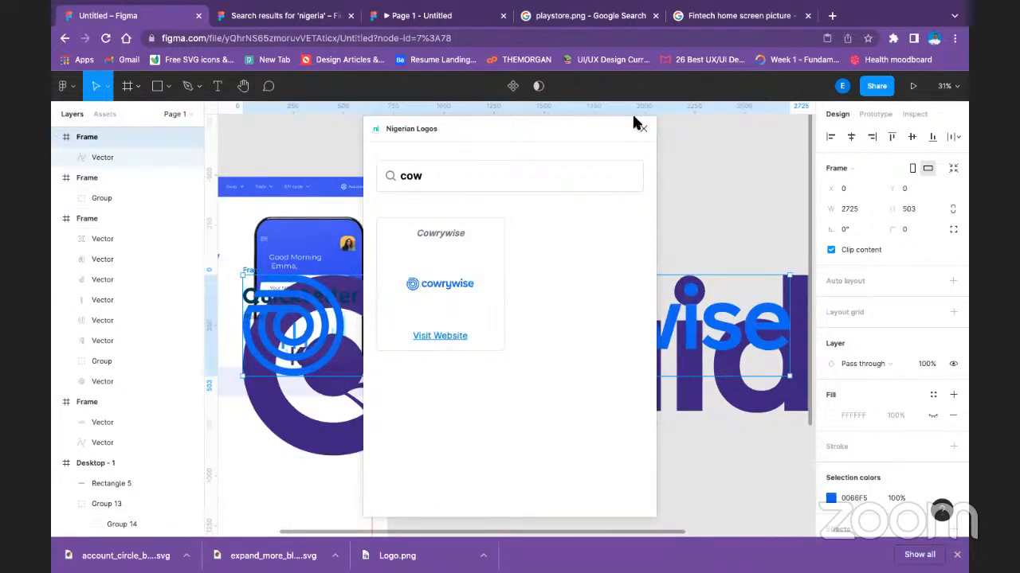
left_click_drag(577, 193, 397, 143)
left_click(375, 159)
left_click(643, 129)
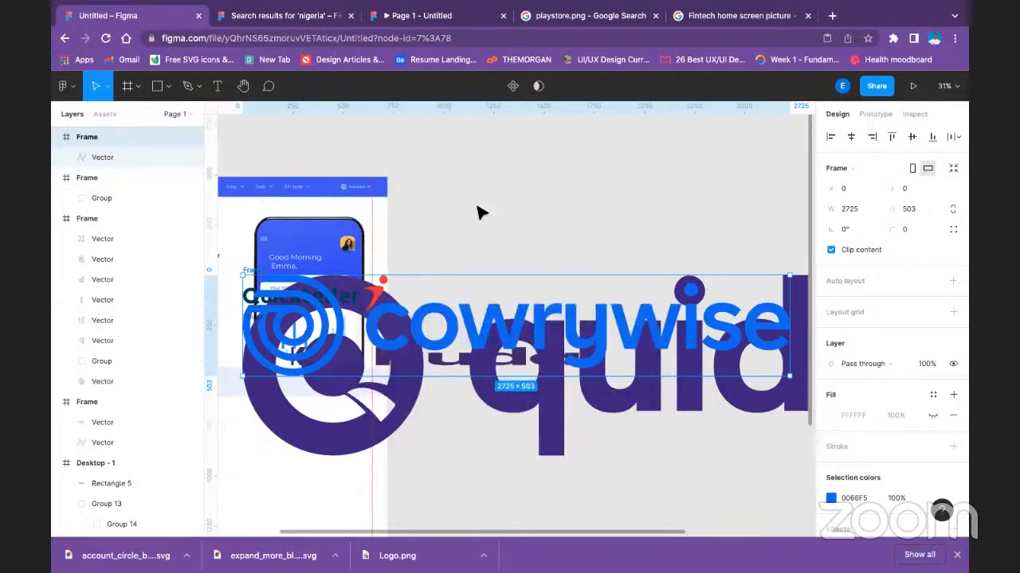
Move the Cowrywise logo off the page to X 940, Y 673, and delete the faint group from the Quidax frame.
left_click_drag(488, 337, 676, 472)
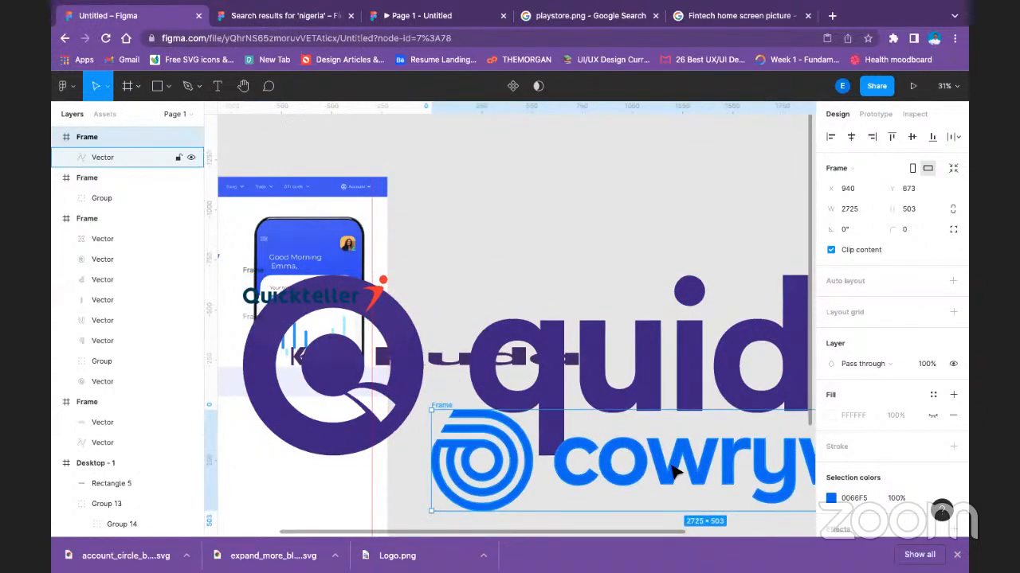
key("super+minus")
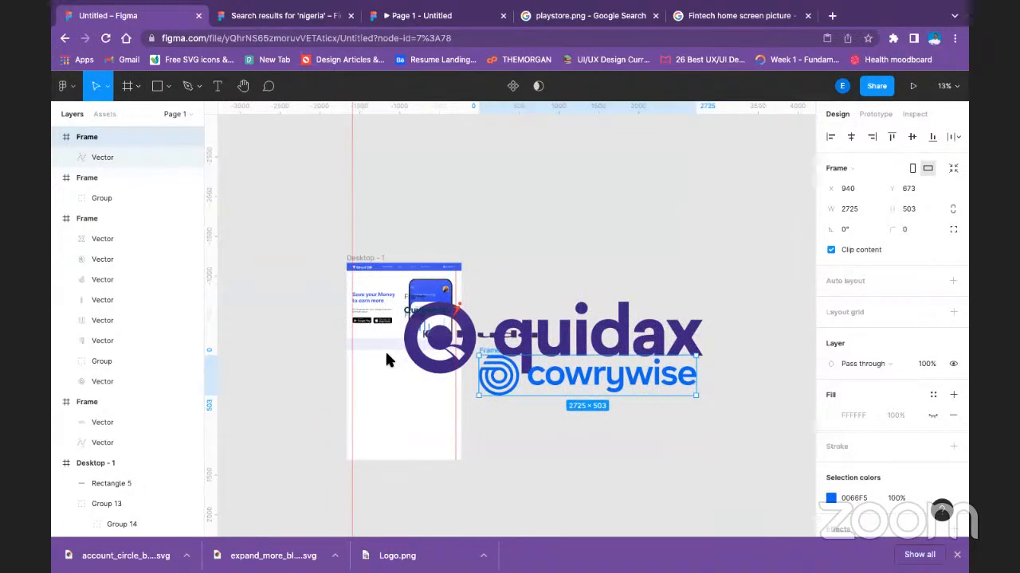
left_click_drag(120, 361, 120, 214)
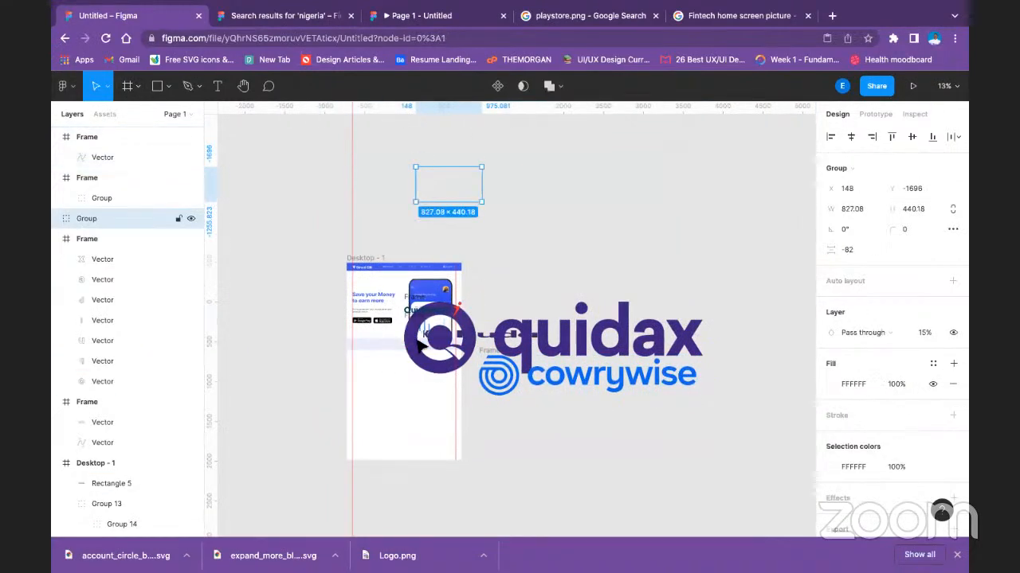
key("Delete")
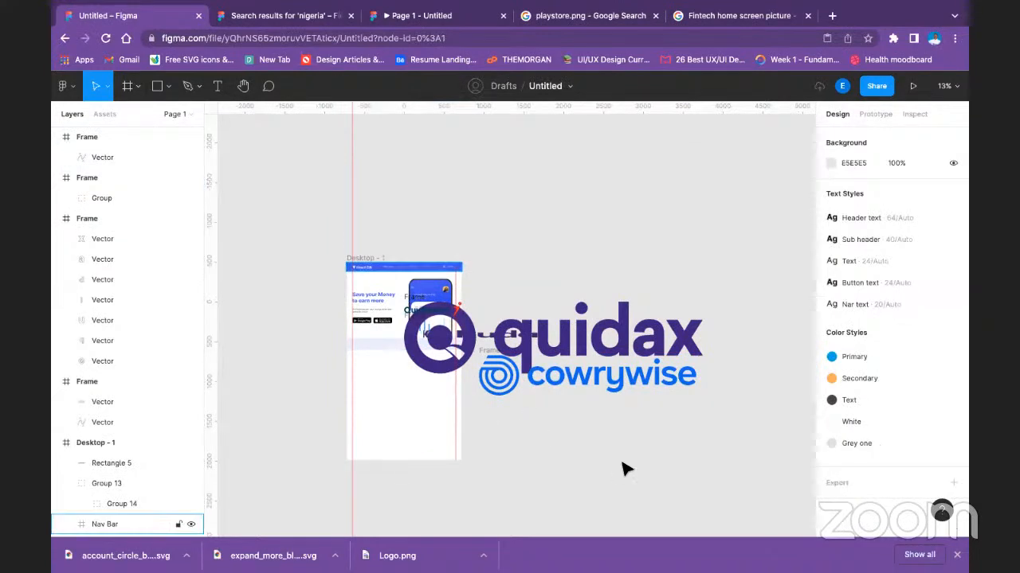
left_click_drag(418, 343, 622, 464)
left_click_drag(524, 335, 550, 333)
key("super+z")
key("super+z")
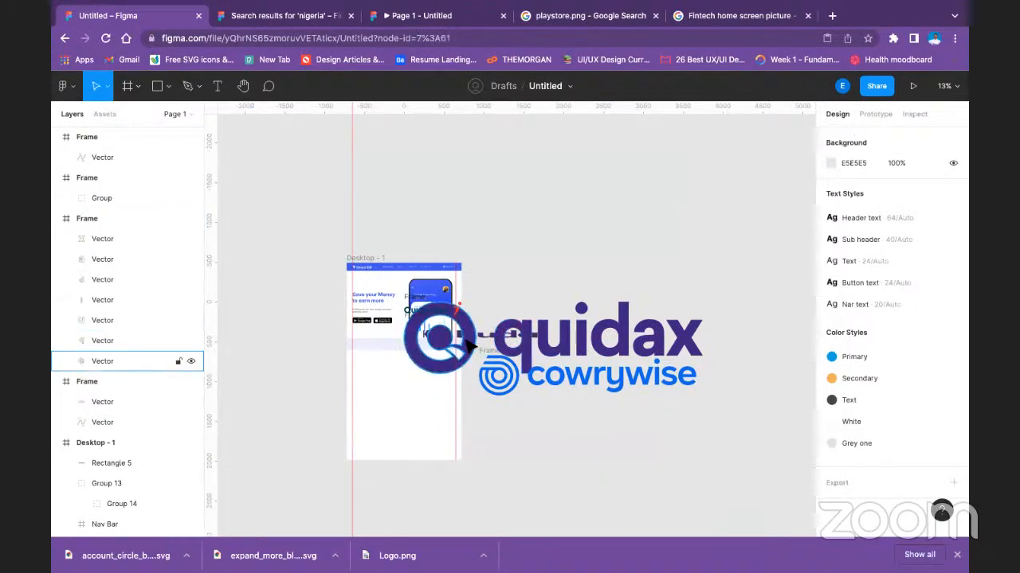
Delete the round Quidax emblem and move the Quidax letters, together with the Kuda logo, below the Cowrywise logo.
left_click(470, 344)
key("Delete")
left_click_drag(531, 343, 686, 434)
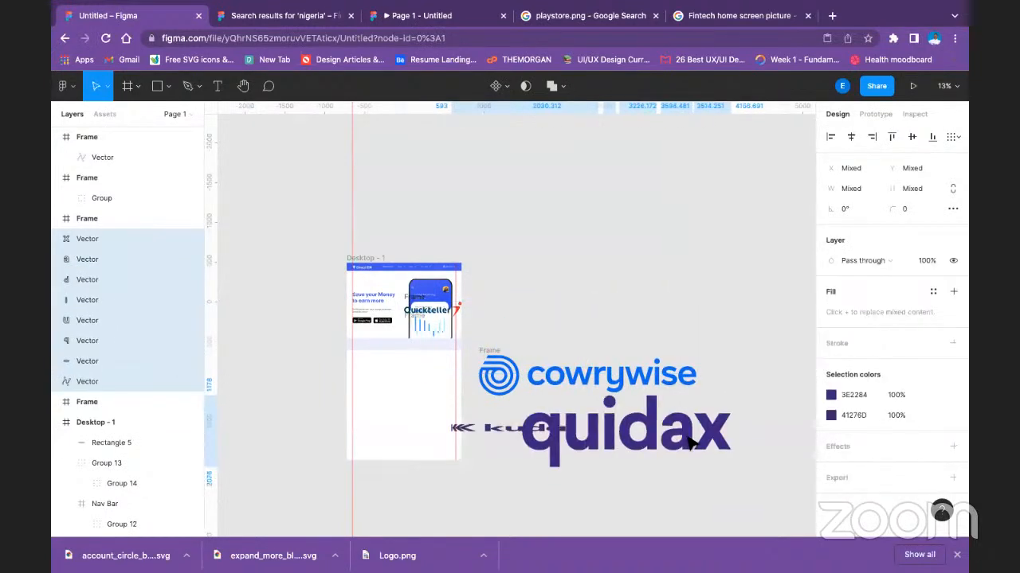
Pull the Kuda logo away from the Quidax wordmark and delete it.
left_click(502, 446)
left_click_drag(502, 446, 577, 222)
key("Delete")
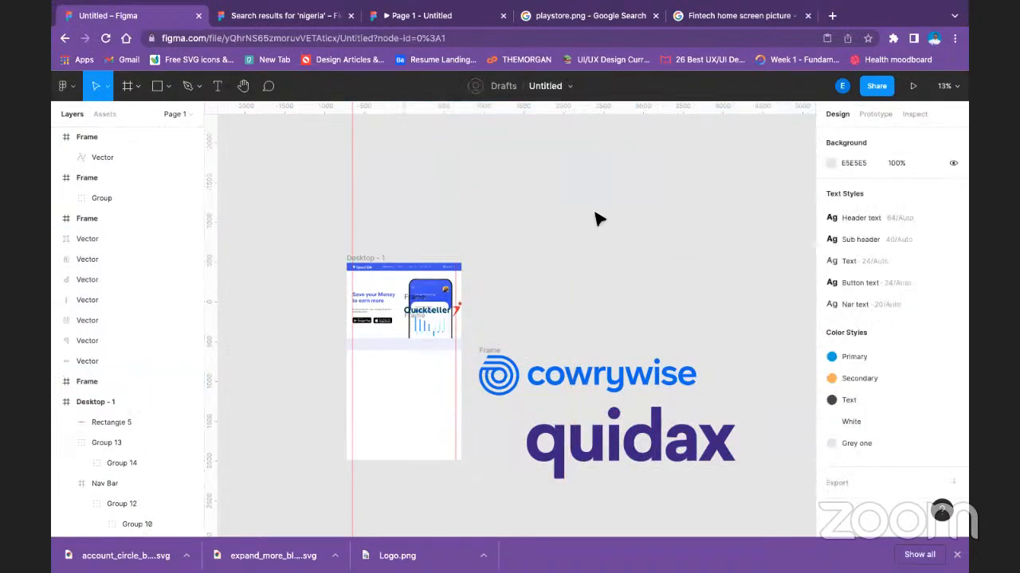
Move the Cowrywise logo up beside the page's hero section and ungroup its frame, leaving only the vector.
left_click(502, 356)
left_click_drag(496, 356, 510, 291)
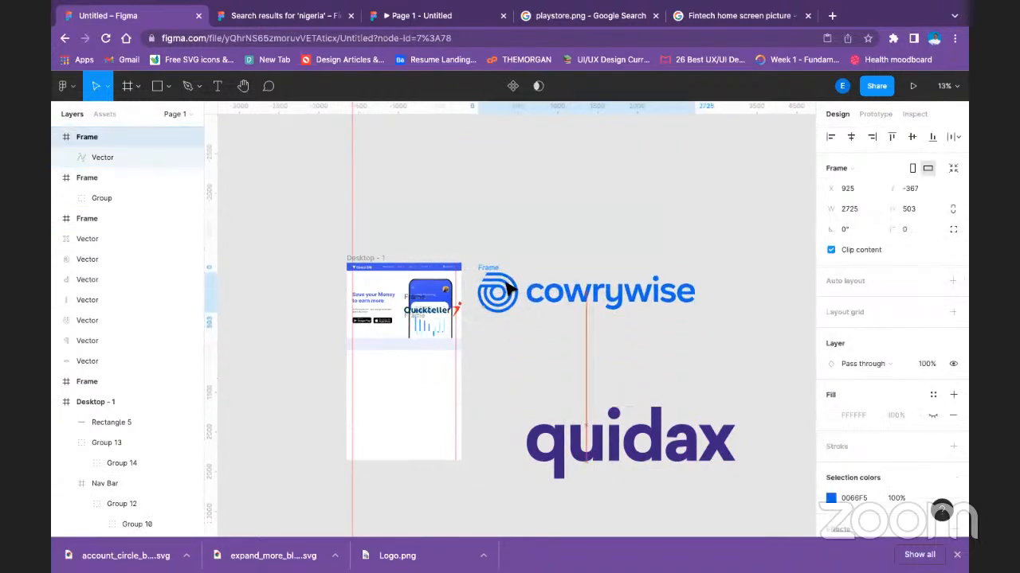
right_click(511, 289)
left_click(539, 318)
left_click(493, 242)
left_click(509, 290)
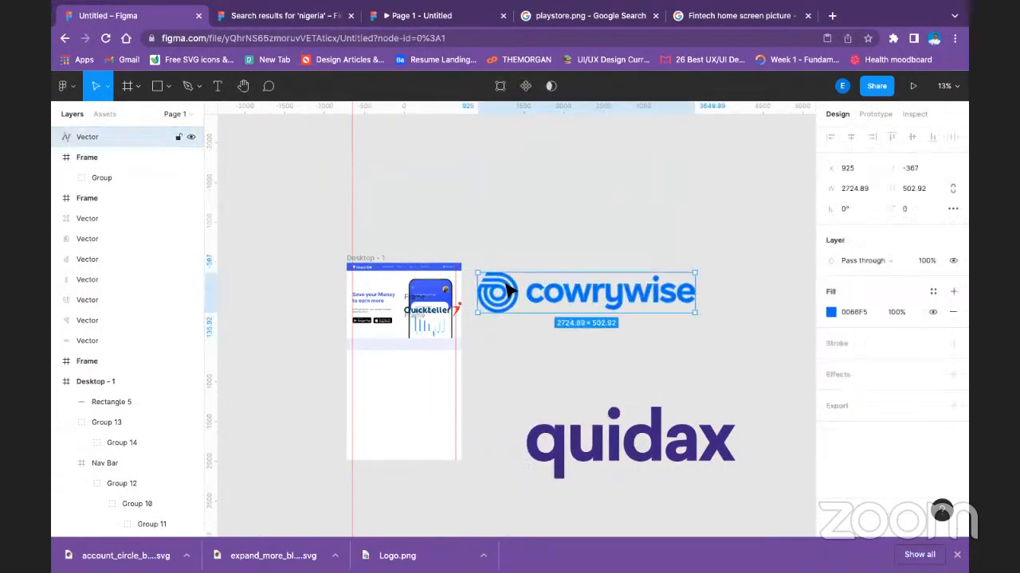
double_click(509, 291)
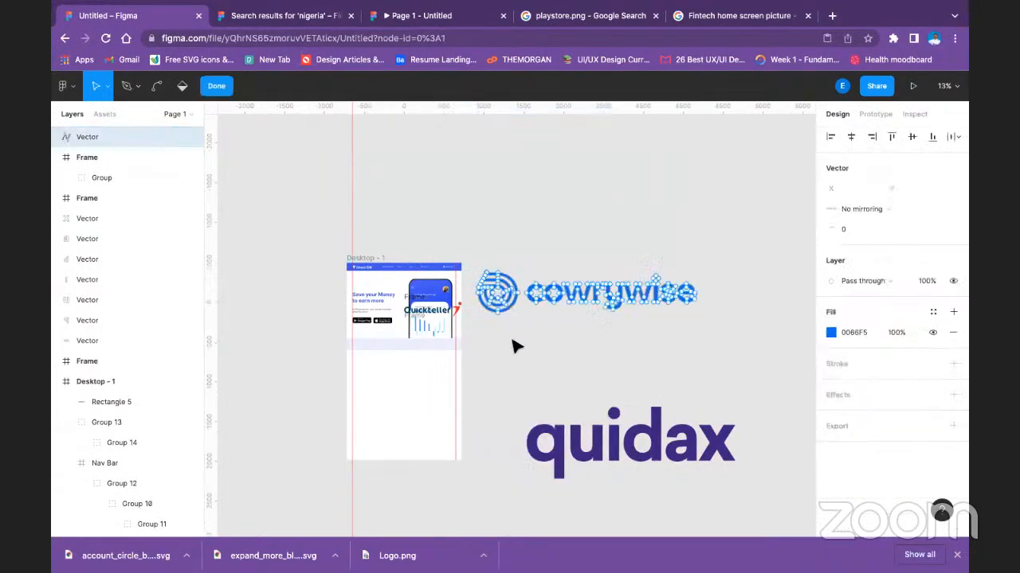
left_click(217, 87)
Move the Quickteller logo off the page, between the Cowrywise and Quidax logos, and ungroup its frame.
left_click_drag(502, 313, 529, 391)
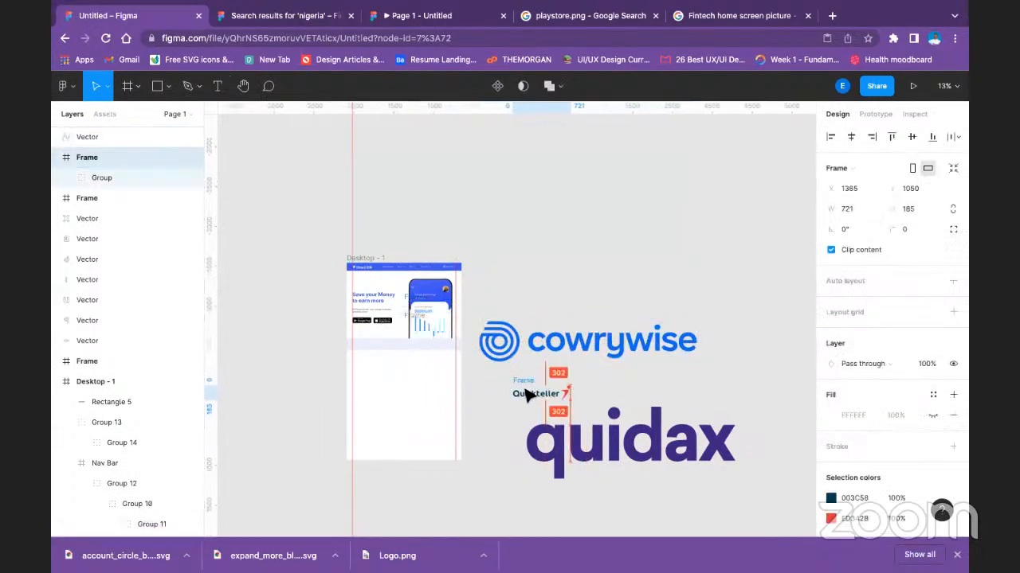
right_click(527, 391)
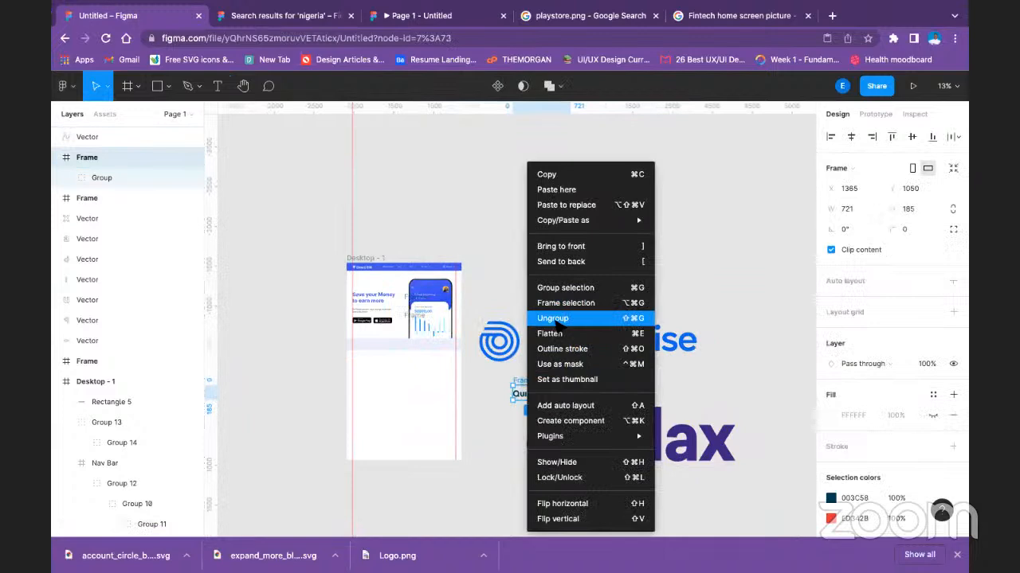
left_click(554, 318)
left_click(487, 230)
Delete the empty 3749 × 900 Quidax frame and shrink the Cowrywise logo to about 990 × 183.
left_click(546, 355)
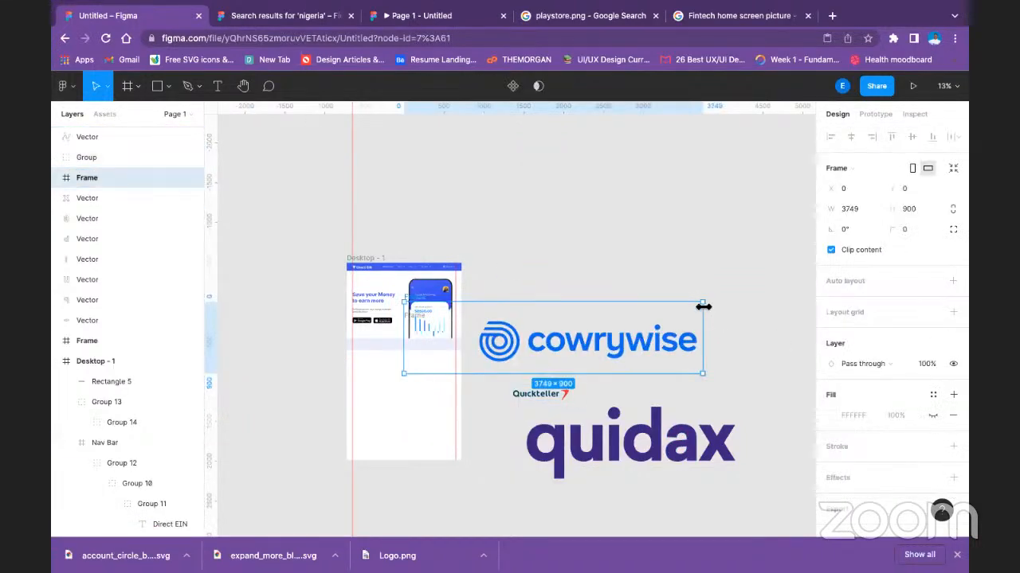
left_click_drag(704, 303, 587, 329)
key("Delete")
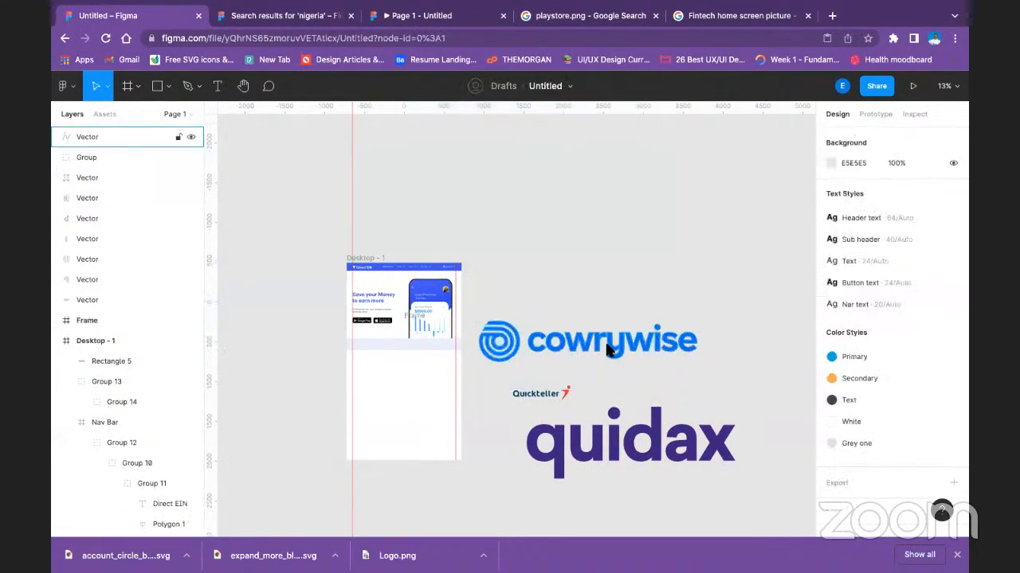
left_click(610, 349)
left_click_drag(698, 324, 560, 356)
Group the Quickteller vectors and place the group just right of the Cowrywise logo at about X 2130, Y 565.
left_click(558, 393)
double_click(556, 400)
left_click_drag(555, 400, 604, 360)
key("super+z")
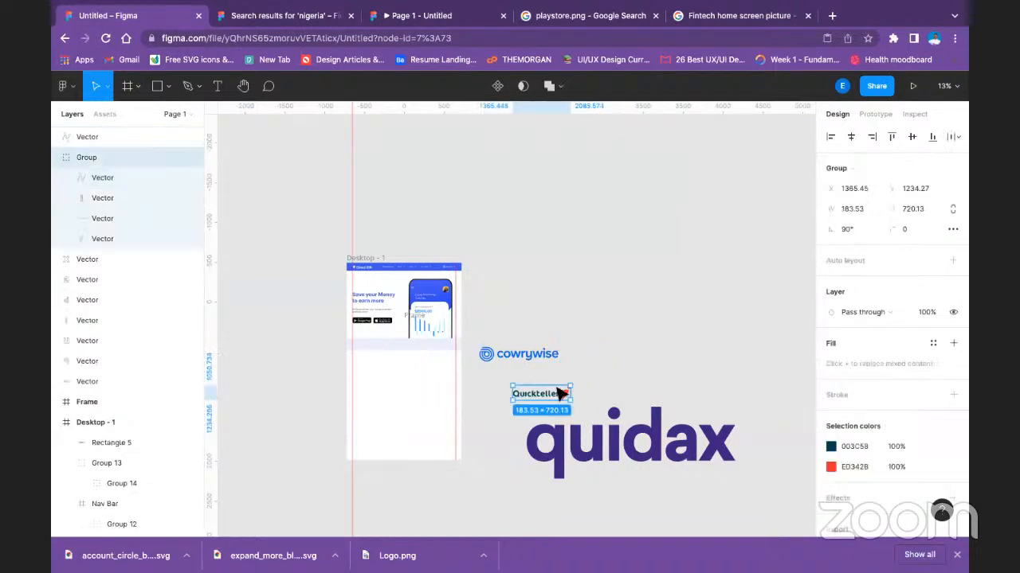
key("super+g")
left_click_drag(555, 394, 606, 356)
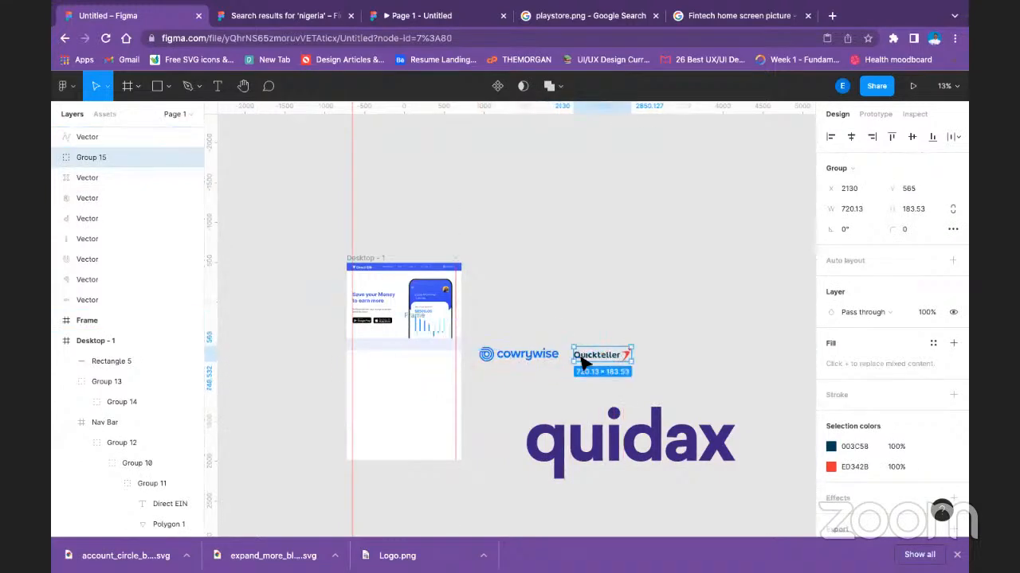
Shrink the Cowrywise logo to about 647 × 120 and delete the empty leftover frame overlapping the hero's phone image.
left_click(530, 355)
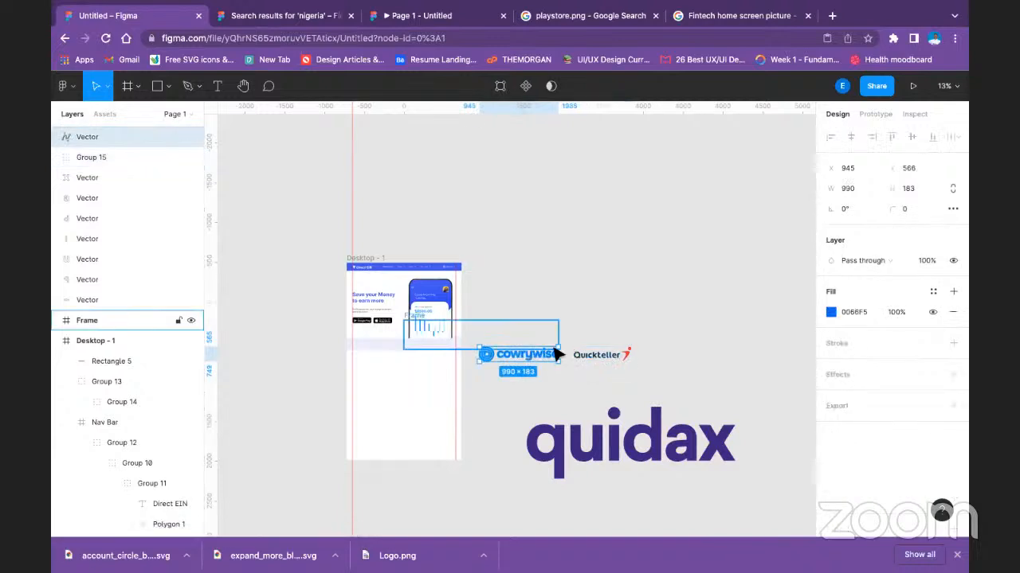
left_click_drag(560, 348, 533, 358)
left_click(518, 344)
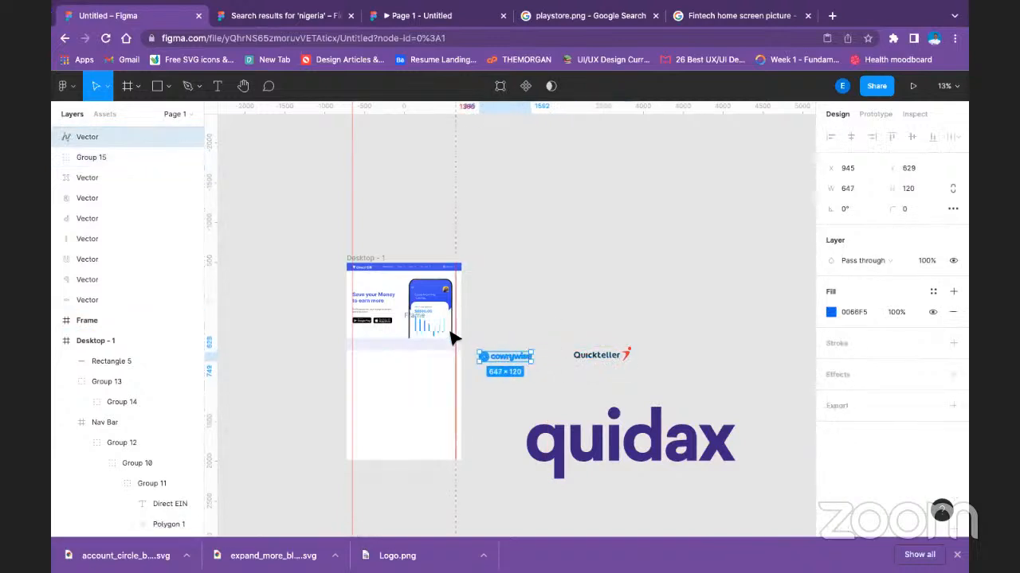
key("Delete")
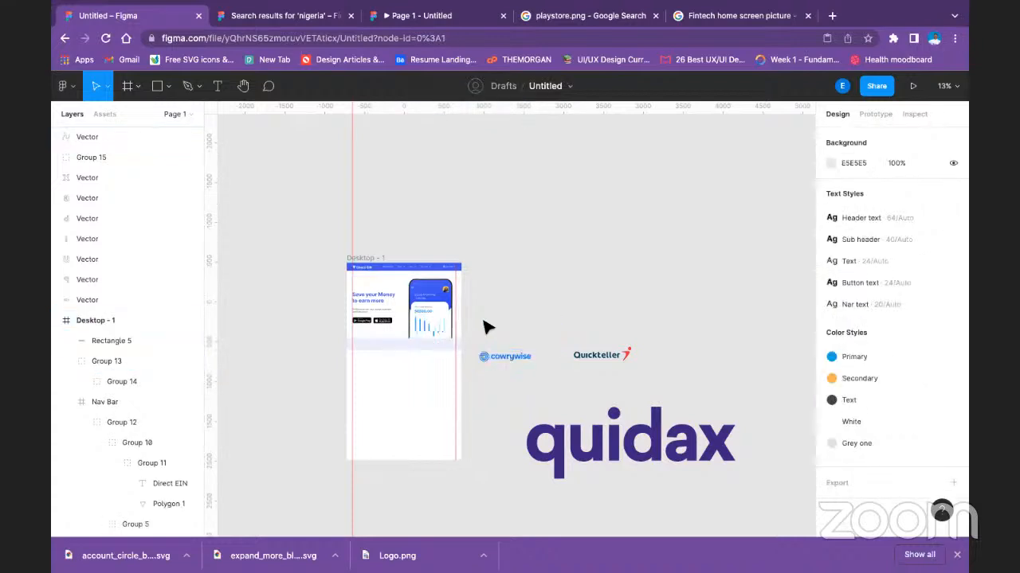
Move the Cowrywise logo from the canvas onto the left part of the pale blue strip in Desktop - 1.
scroll(484, 325, "down", 3)
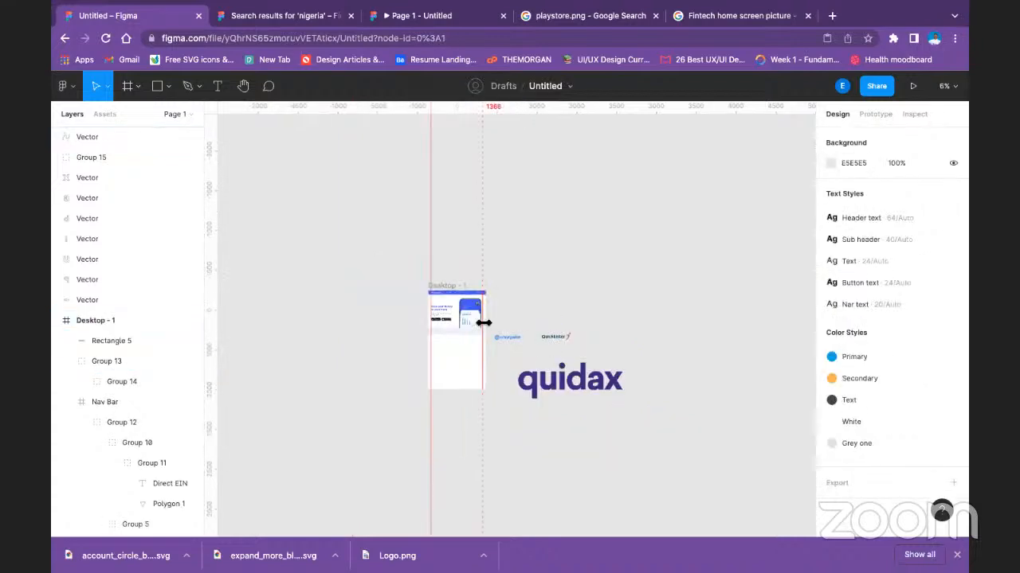
scroll(484, 325, "up", 5)
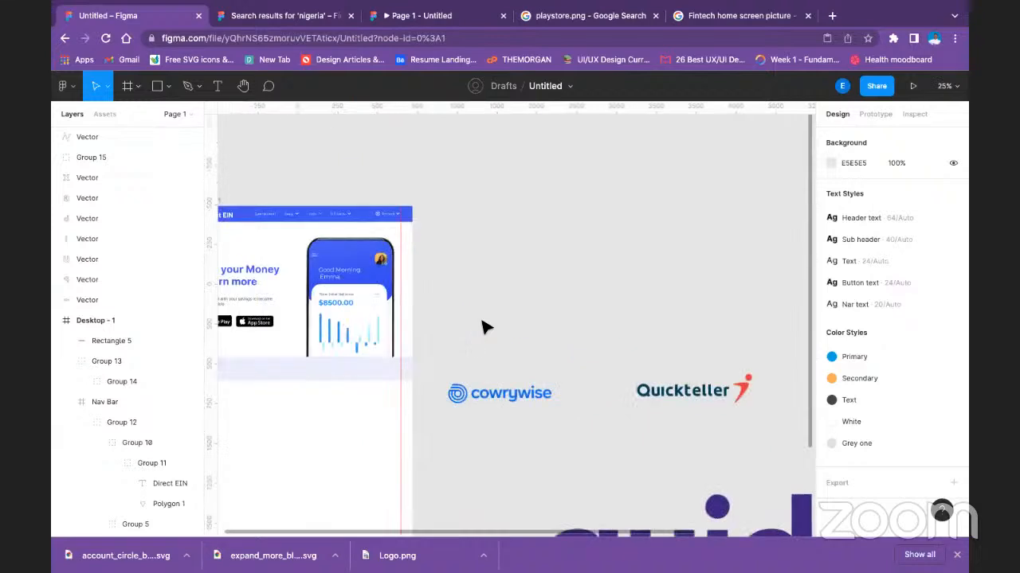
scroll(444, 341, "up", 3)
left_click_drag(393, 355, 751, 316)
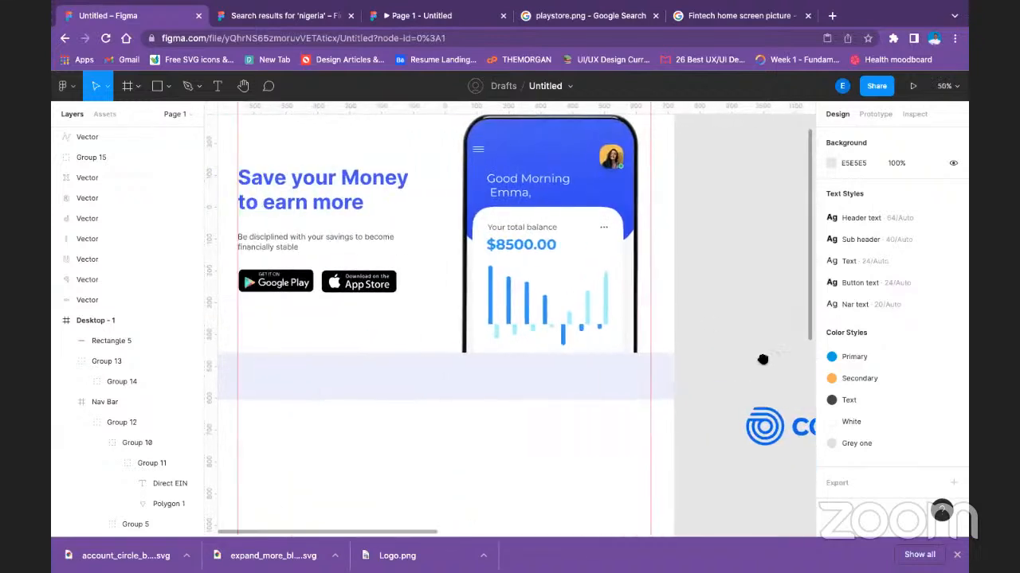
left_click_drag(798, 437, 469, 395)
left_click_drag(325, 373, 288, 384)
left_click_drag(334, 433, 596, 453)
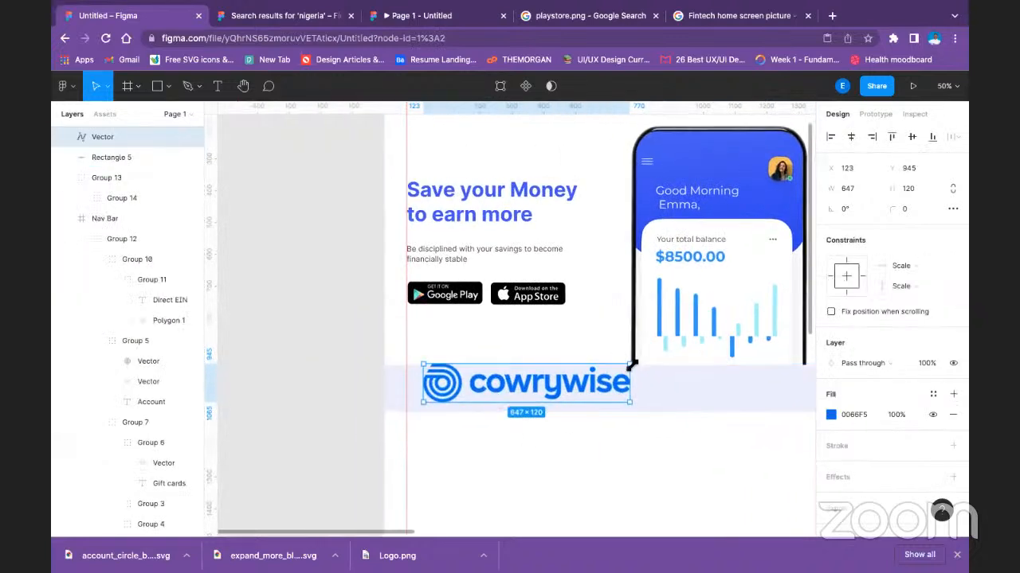
Scale the Cowrywise logo to about 232 × 43 and align it to the left margin guide, vertically centred in the strip.
left_click_drag(631, 365, 480, 389)
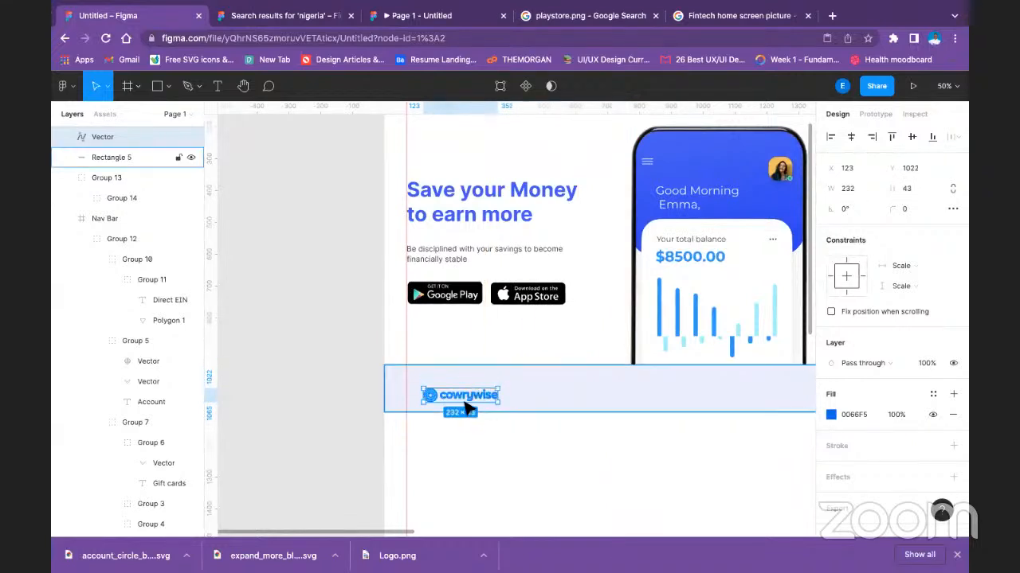
mouse_move(467, 403)
left_mouse_down()
mouse_move(471, 393)
mouse_move(451, 394)
left_mouse_up()
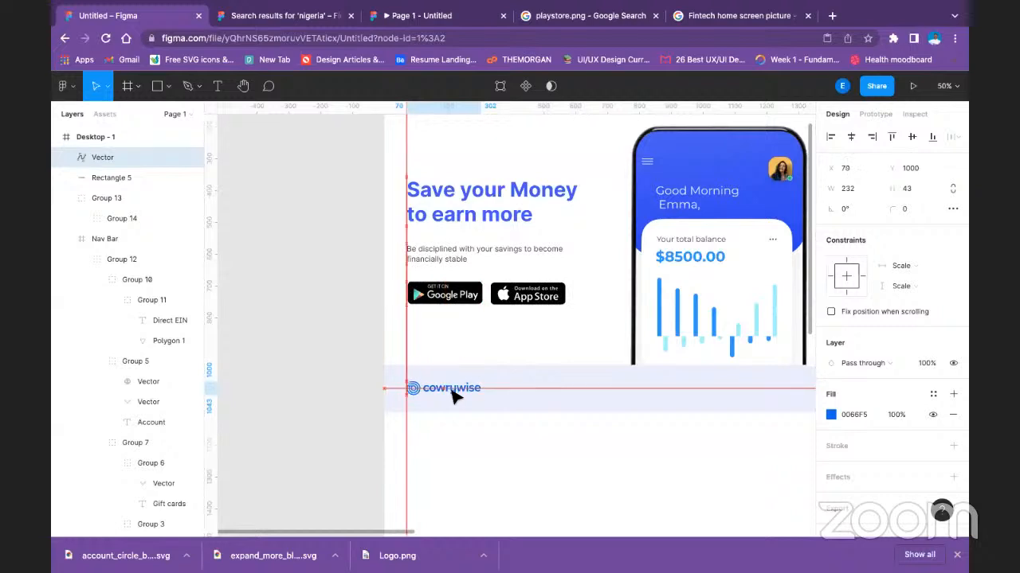
left_click(562, 471)
scroll(585, 445, "right", 5)
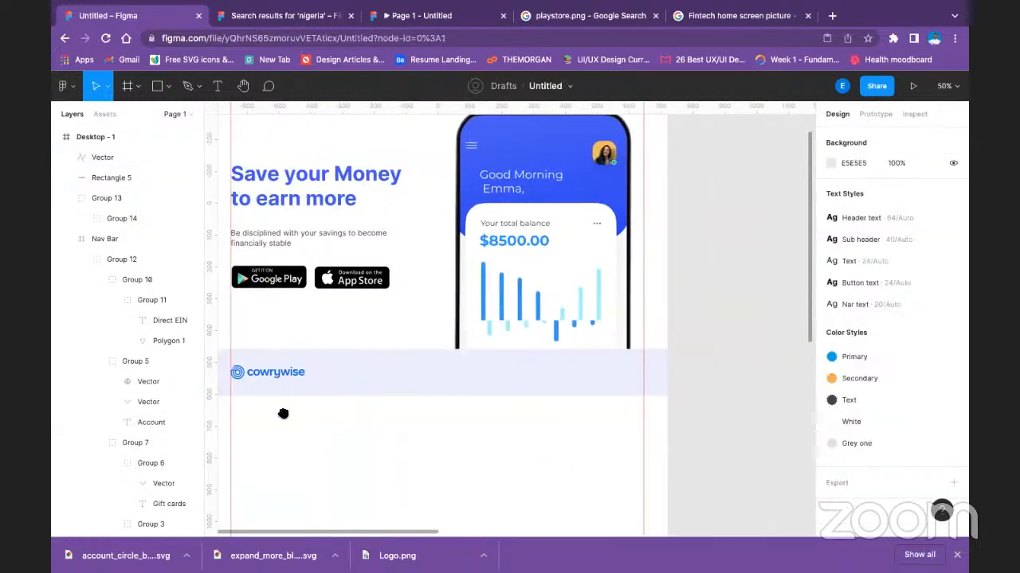
Move the Quickteller logo into the pale blue strip beside the Cowrywise logo, scaled down to about 301 × 77.
key("ctrl+minus")
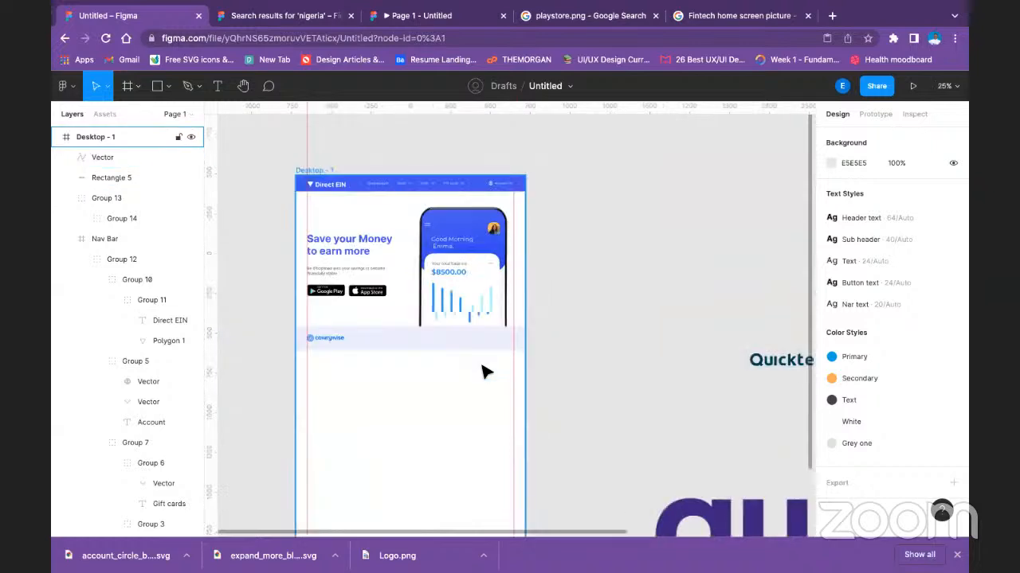
left_click_drag(780, 359, 391, 348)
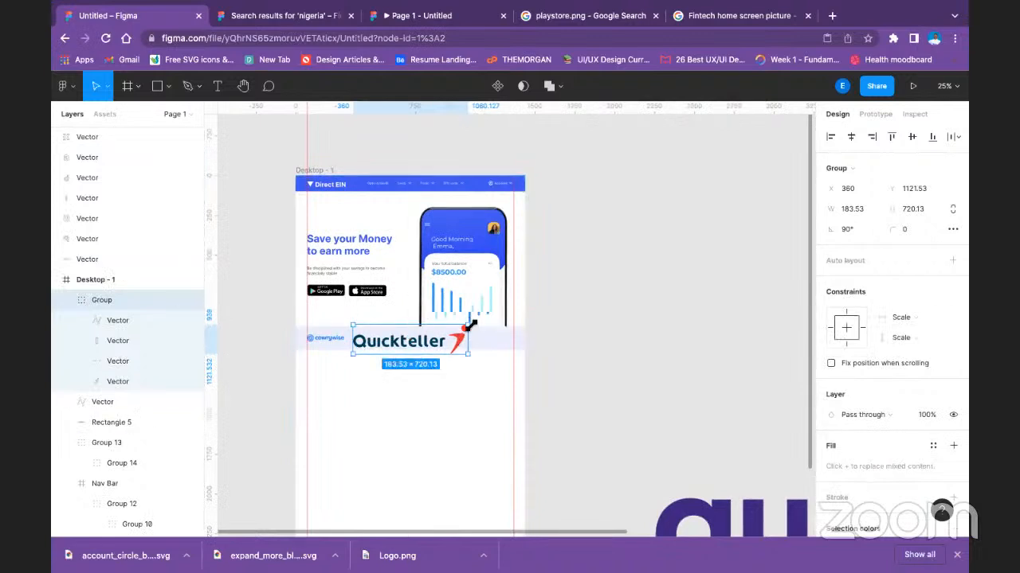
left_click_drag(468, 326, 410, 338)
left_click(596, 382)
left_click(371, 343)
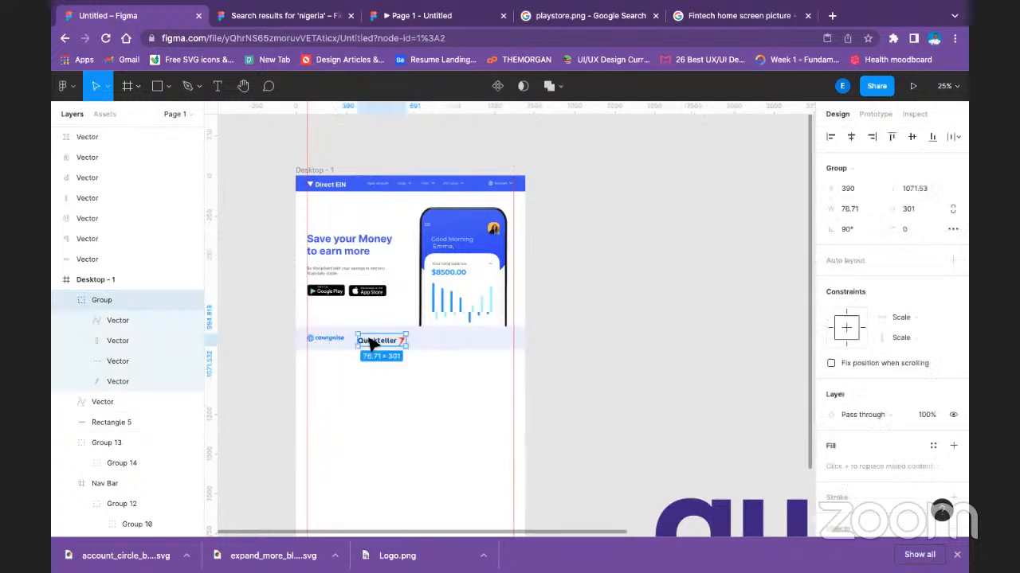
left_click_drag(371, 343, 370, 338)
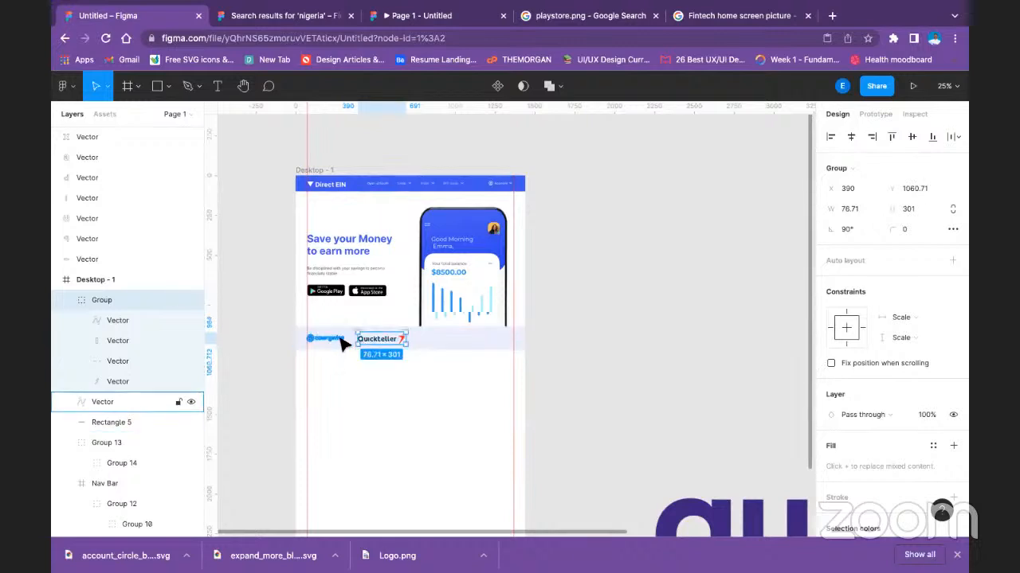
Align the Cowrywise and Quickteller logos on their vertical centres.
left_click(341, 339, "shift")
left_click(911, 137)
left_click(649, 382)
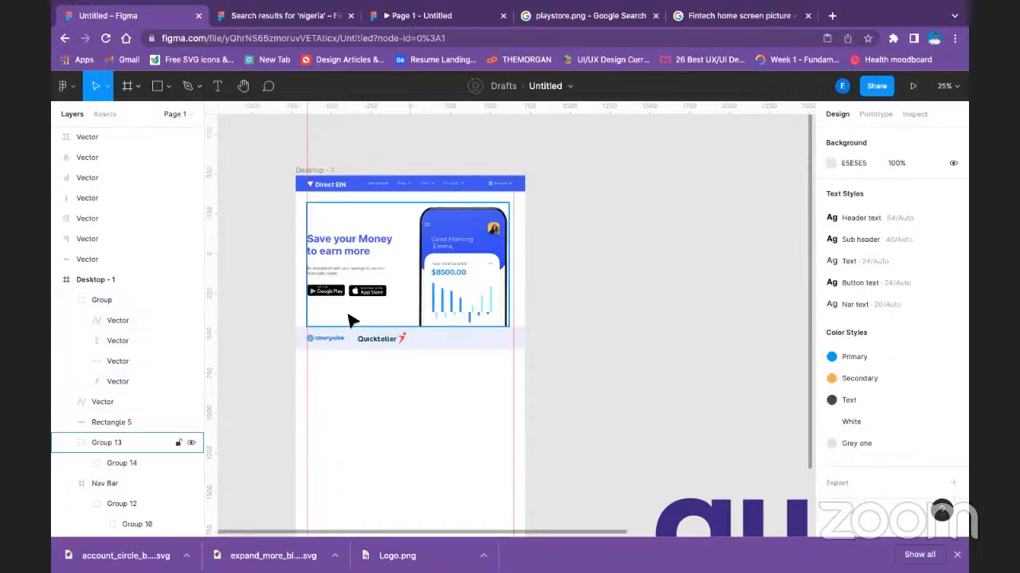
Scale the Quickteller logo in the strip down to about 235 × 60, keeping its proportions.
left_click(320, 343)
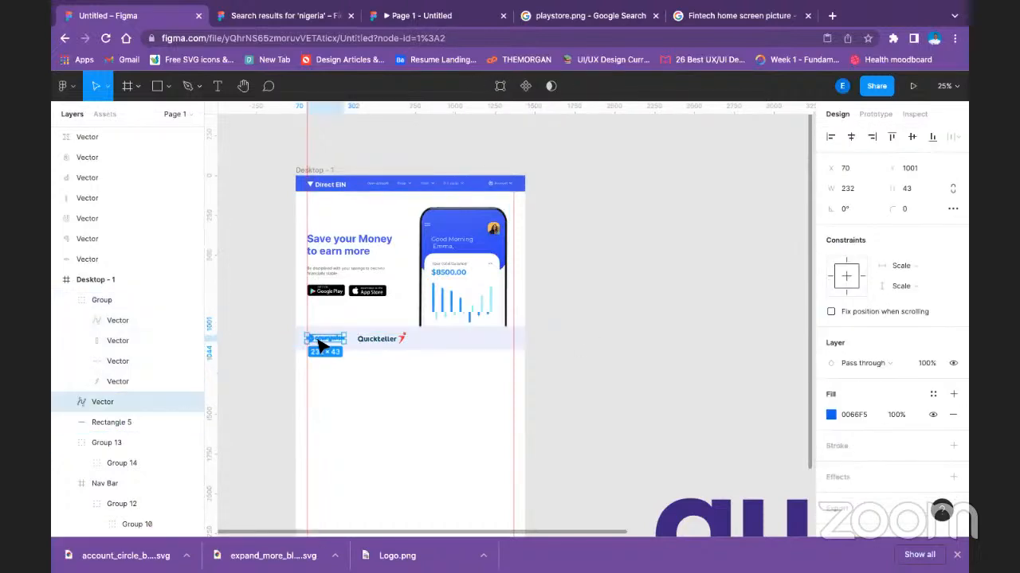
left_click(404, 340)
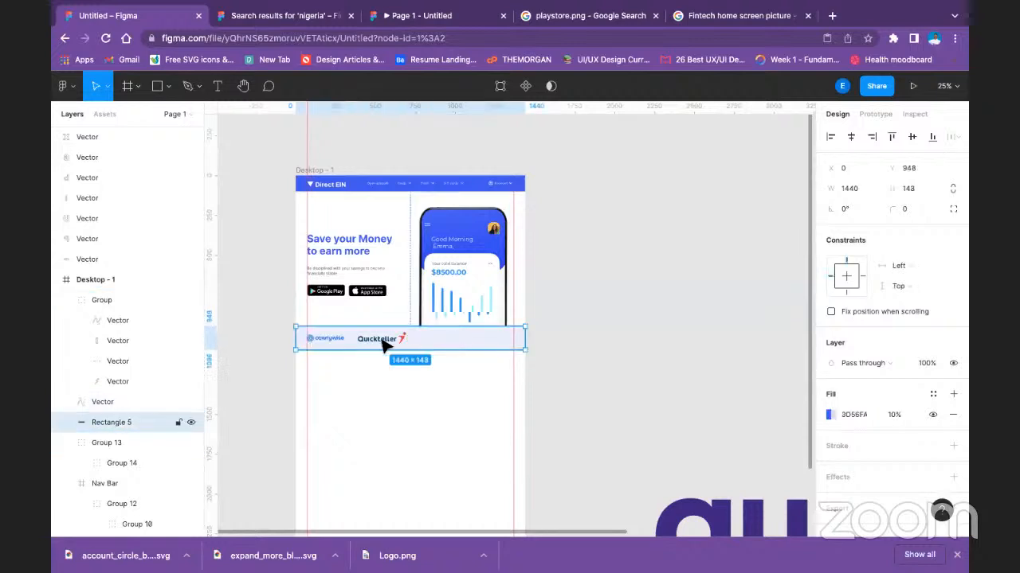
left_click(384, 341)
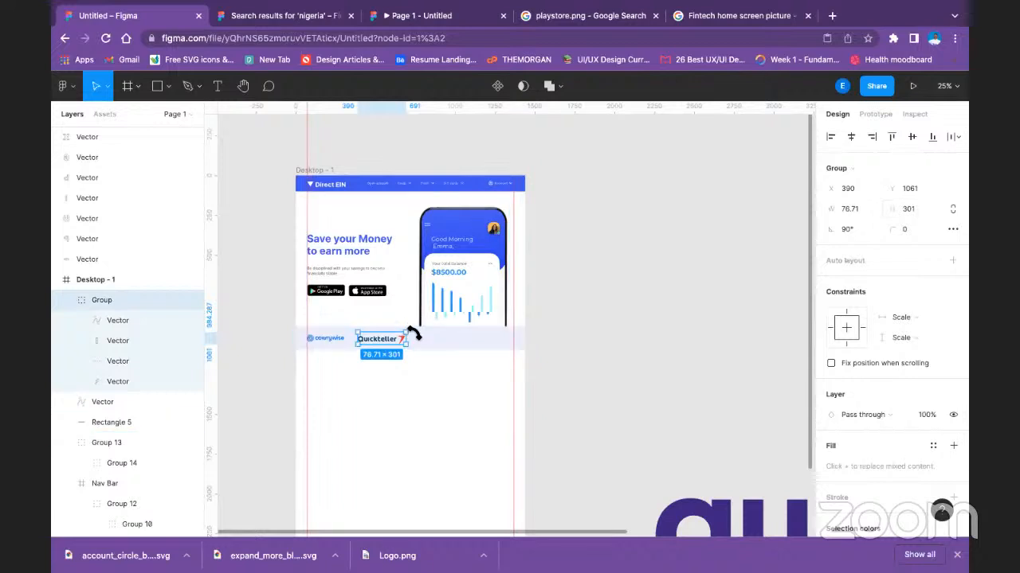
left_click_drag(407, 332, 396, 336)
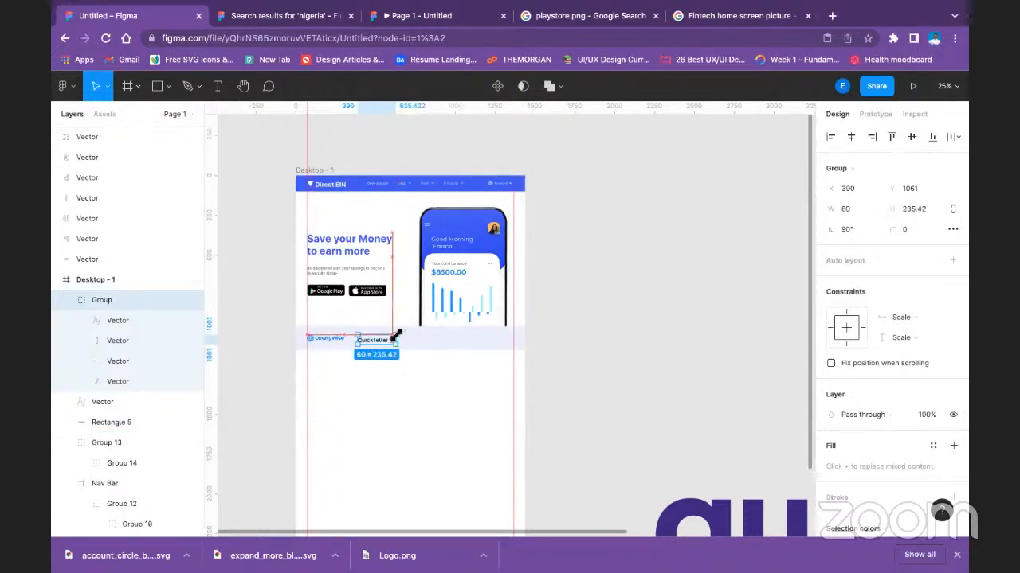
Realign the resized Quickteller logo with the Cowrywise logo on their vertical centres.
left_click(610, 364)
left_click(379, 342)
left_click(369, 333, "shift")
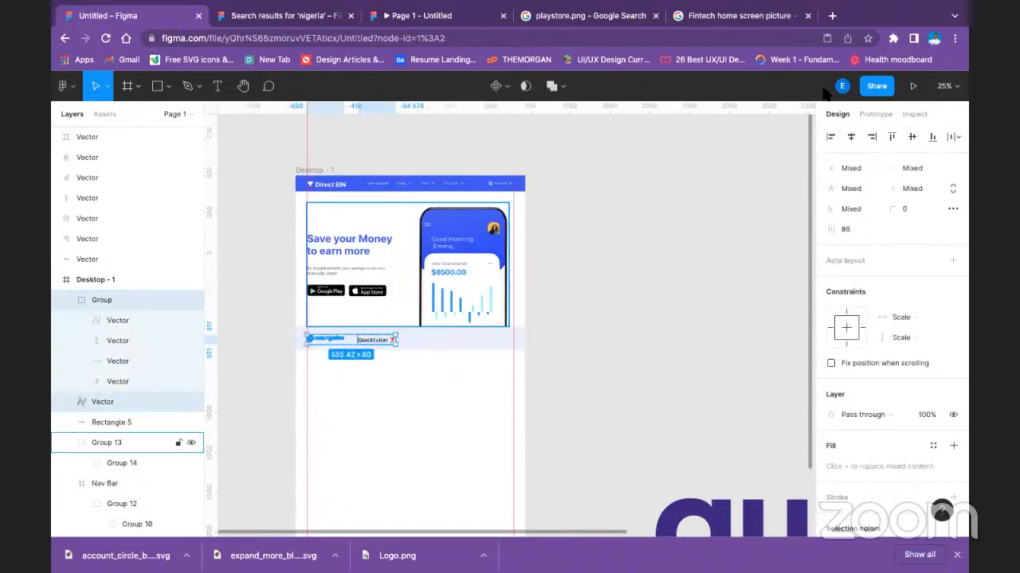
left_click(662, 340)
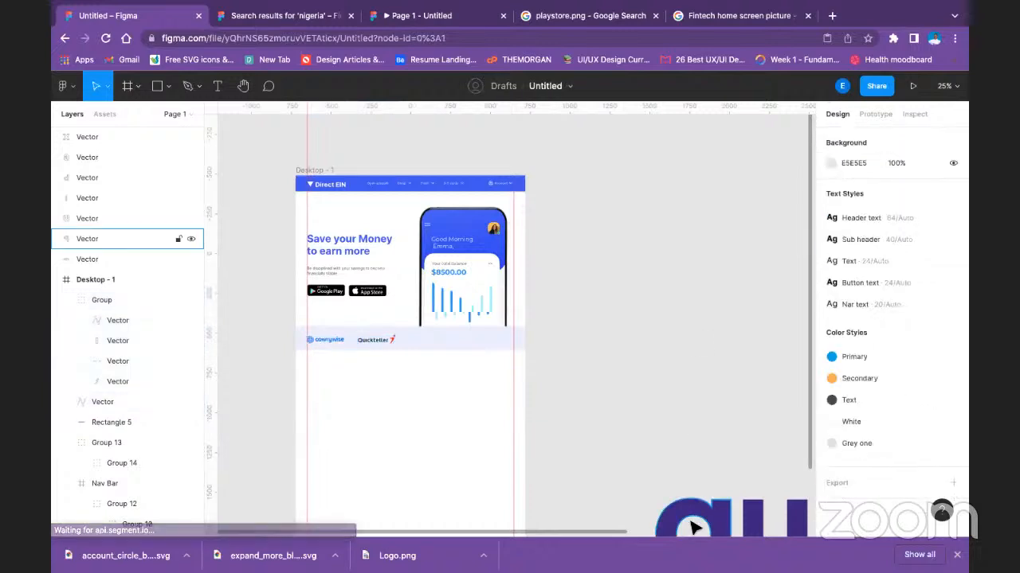
Delete the oversized, loose Quidax letter vectors from the canvas outside Desktop - 1.
scroll(709, 458, "down", 5)
scroll(709, 458, "right", 5)
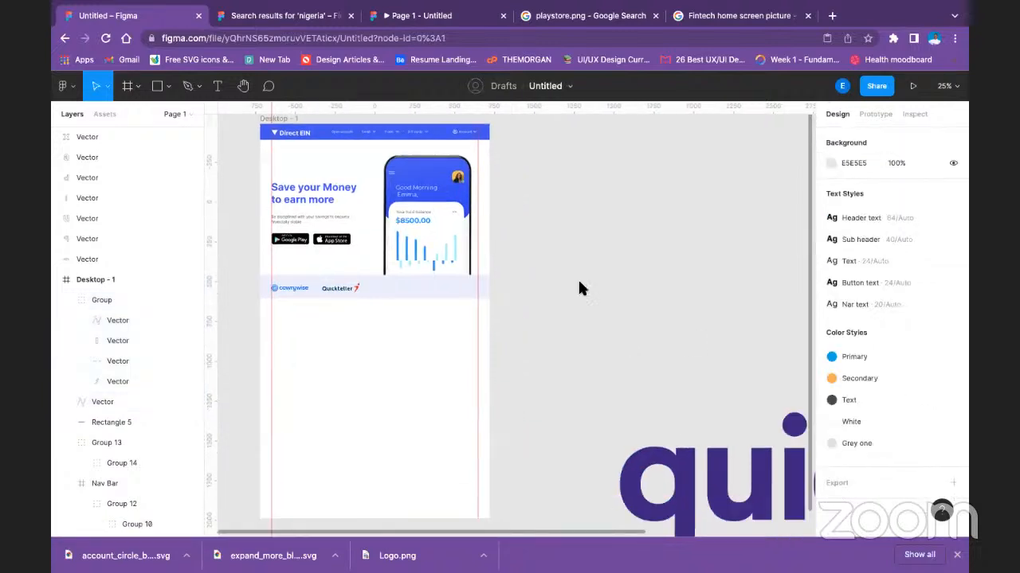
left_click(629, 352)
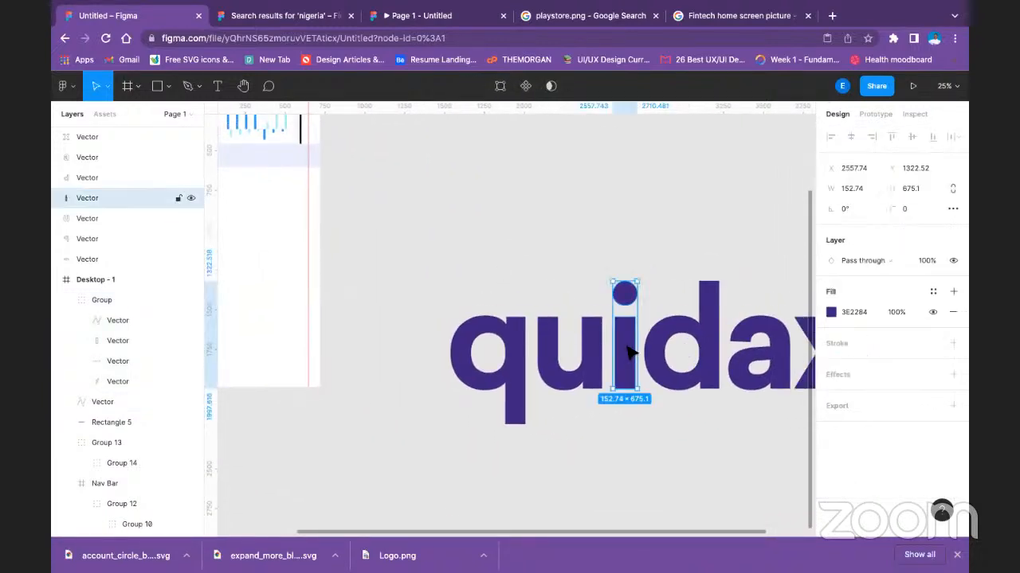
left_click_drag(434, 285, 710, 412)
key("Delete")
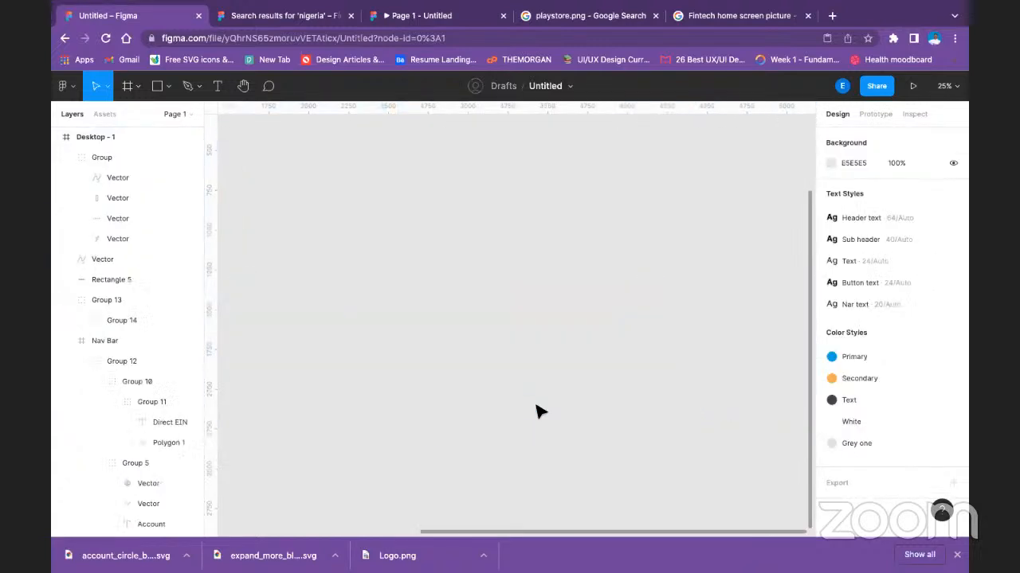
Run the Nigerian Logos plugin, search for "quida", import the Quidax logo as SVG and close the plugin.
left_click_drag(415, 346, 787, 398)
left_click_drag(343, 279, 389, 319)
right_click(448, 286)
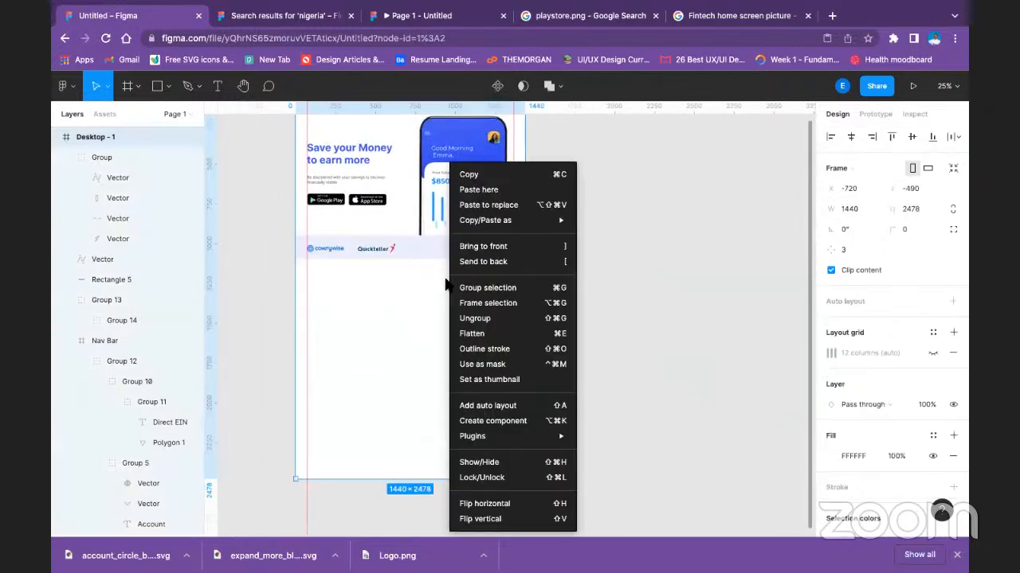
mouse_move(524, 440)
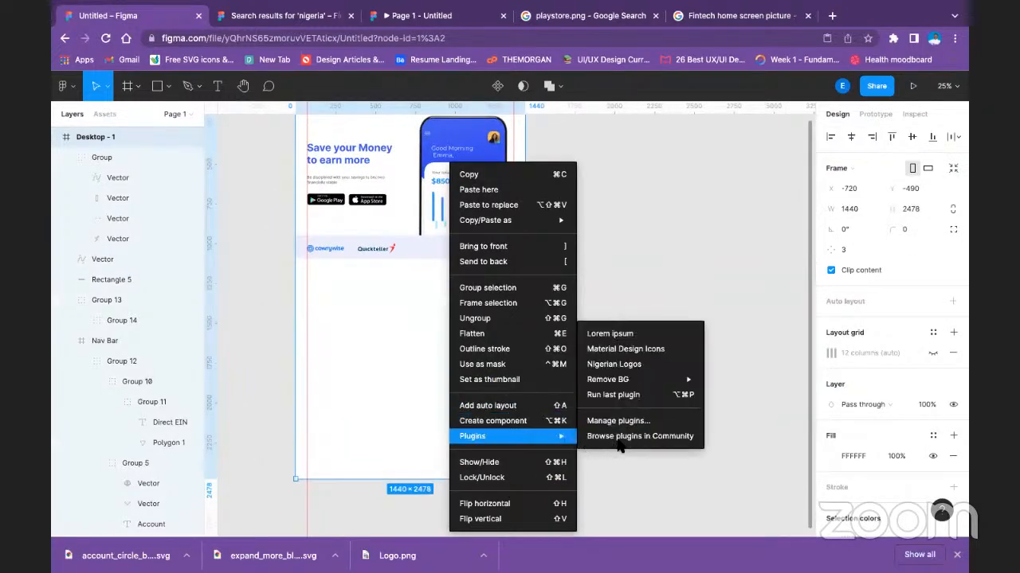
left_click(647, 395)
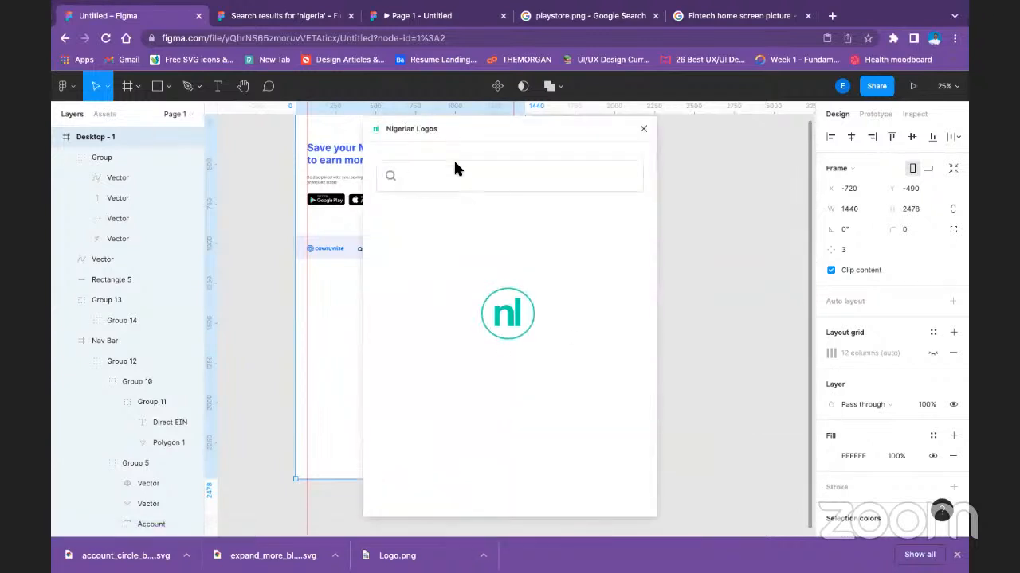
left_click(426, 178)
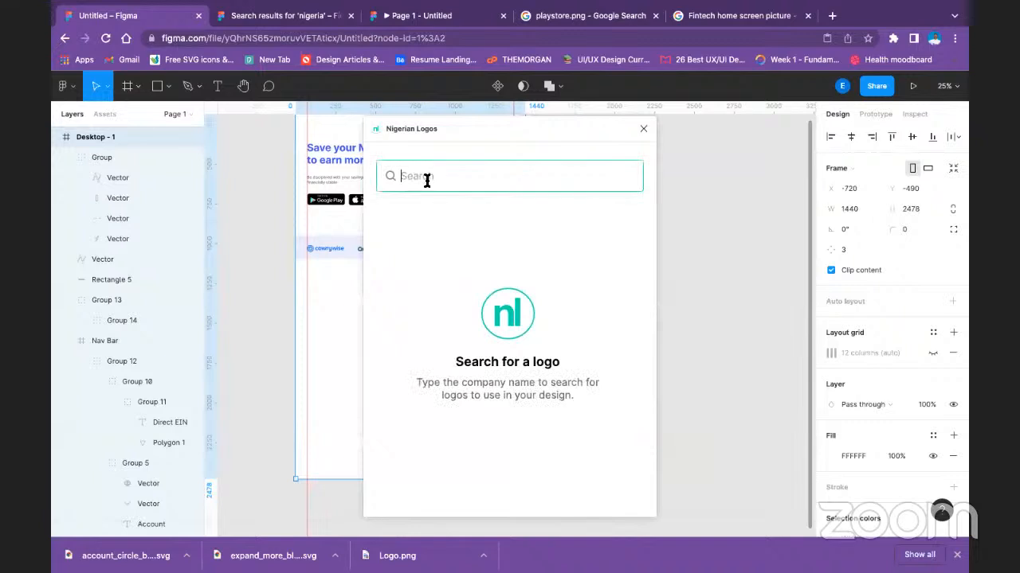
type("quida")
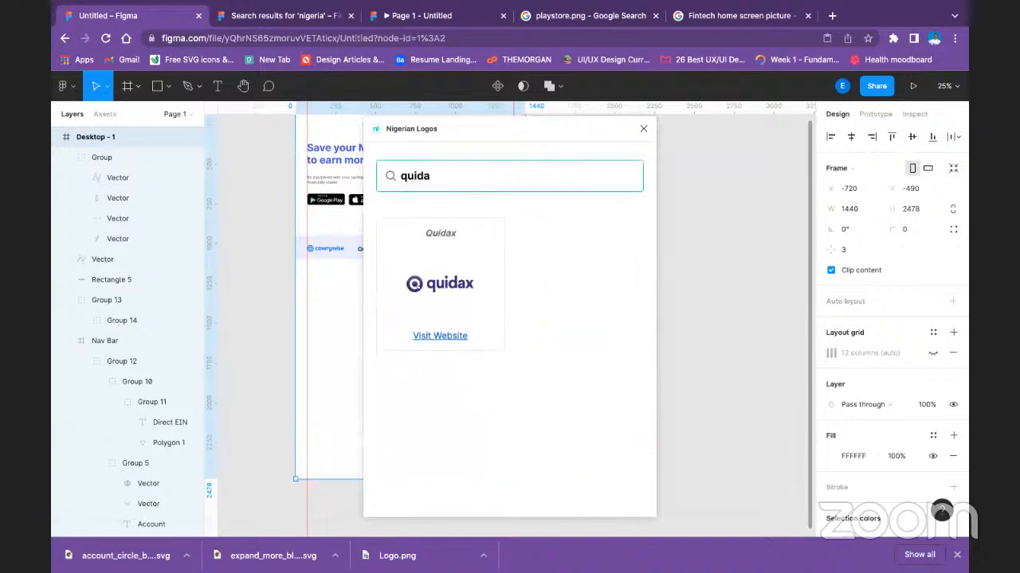
left_click(455, 293)
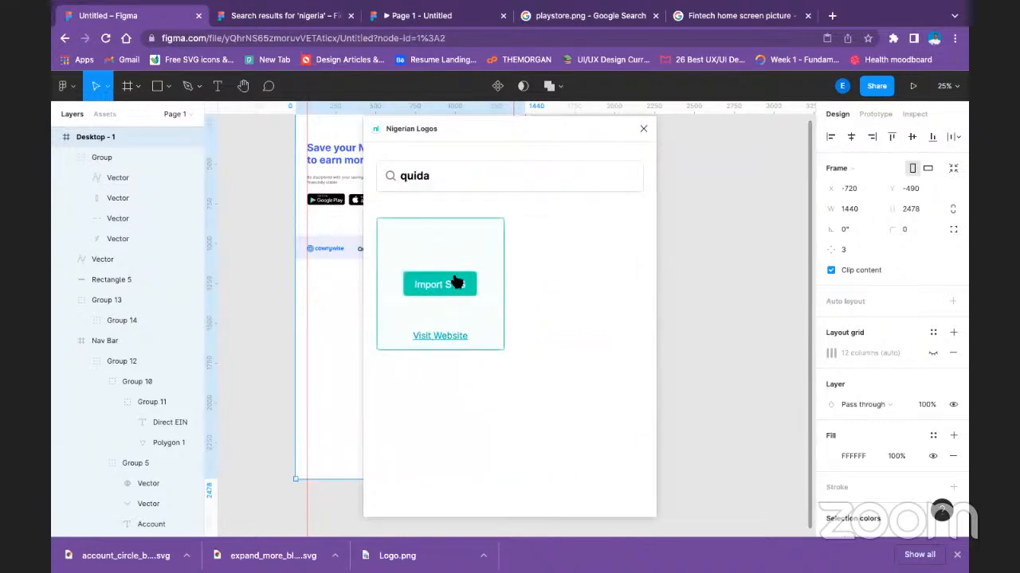
left_click(456, 283)
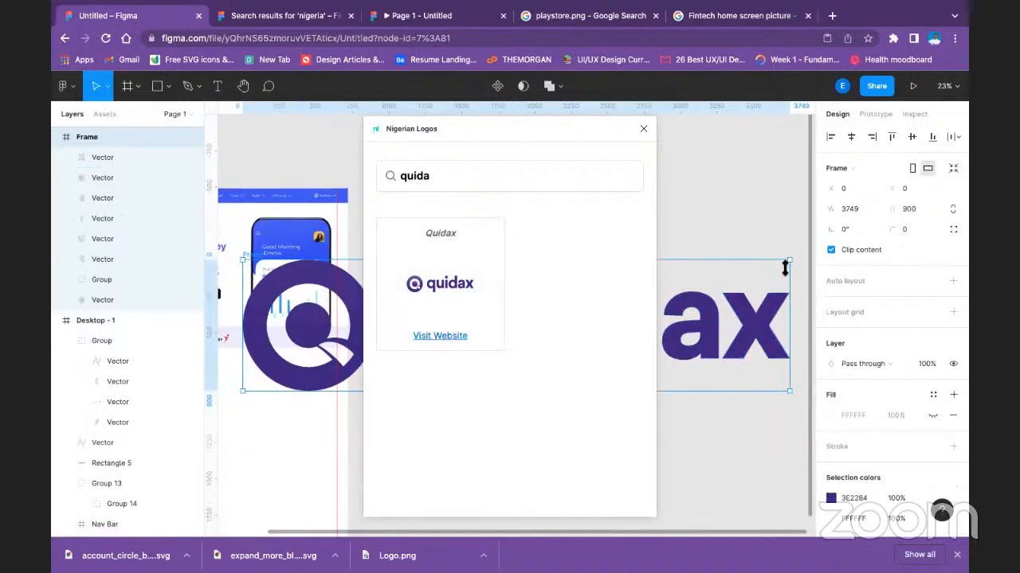
left_click(642, 129)
Move the imported Quidax frame clear of Desktop - 1 to X 979, Y 507 and ungroup it.
left_click_drag(416, 331, 558, 404)
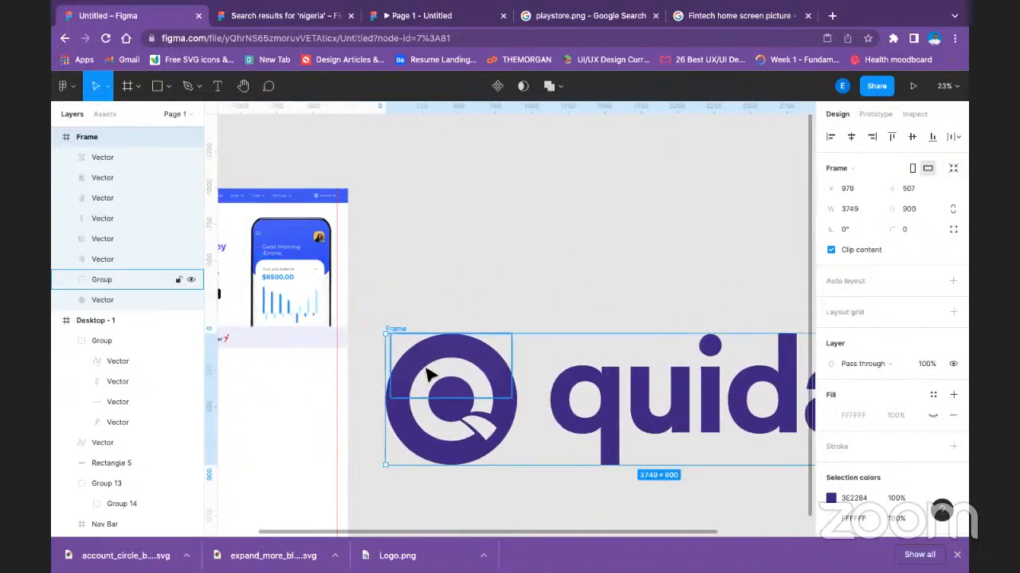
right_click(428, 374)
left_click(462, 319)
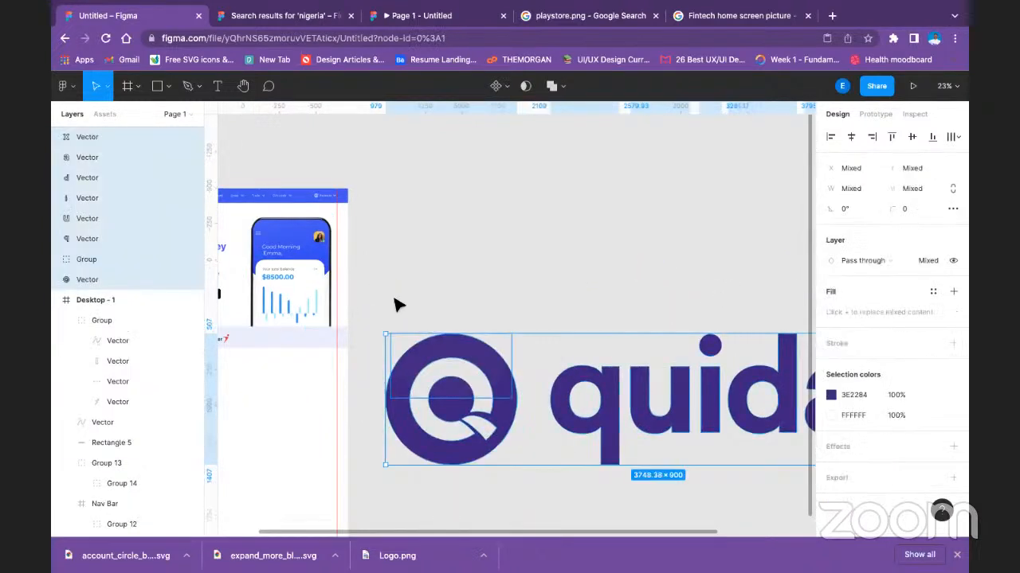
left_click(370, 283)
Group the Quidax emblem and all its letter vectors into a single group.
scroll(414, 318, "right", 5)
left_click(522, 382)
left_click_drag(411, 305, 806, 445)
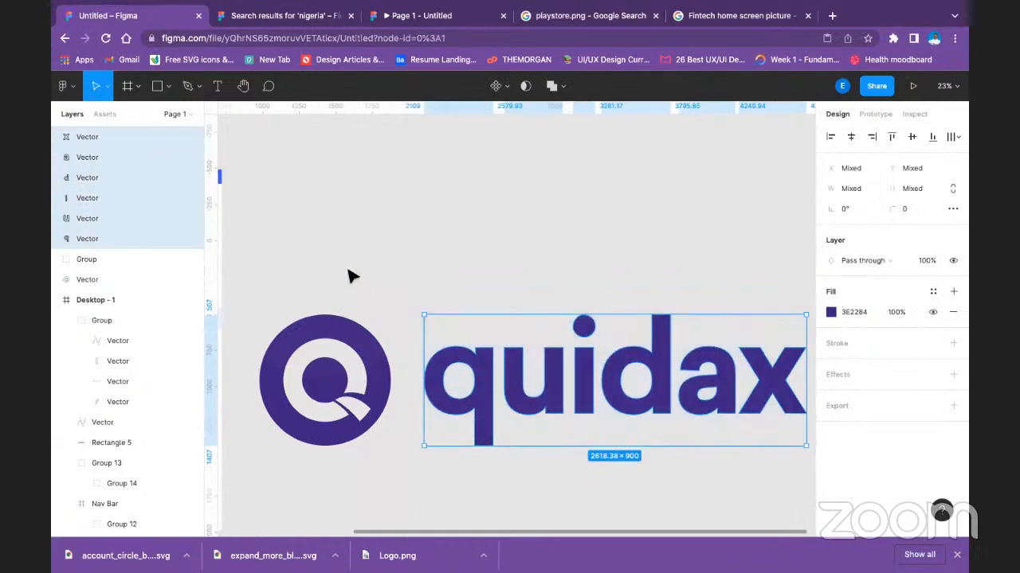
left_click_drag(248, 268, 799, 456)
key("super+g")
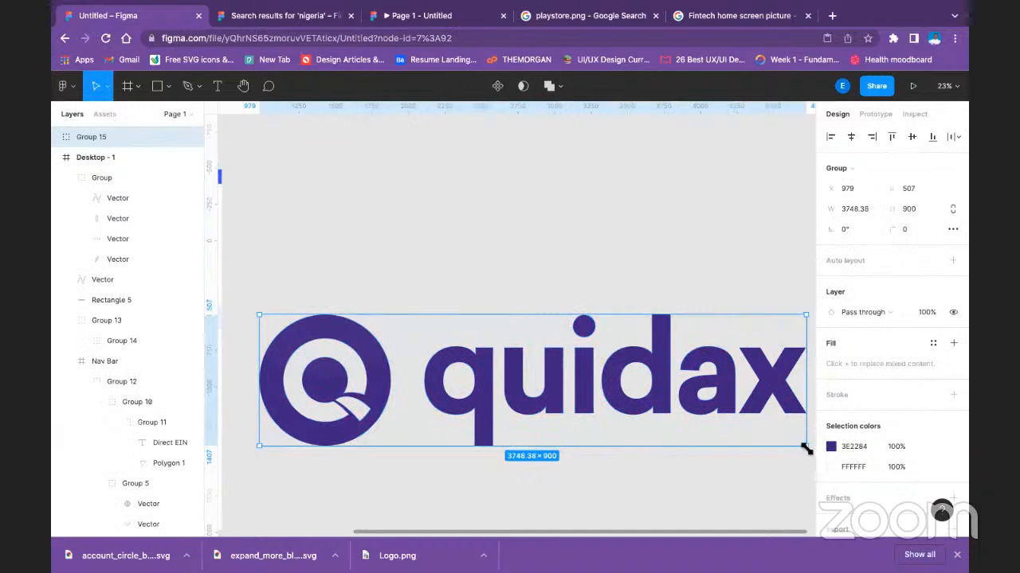
Shrink the Quidax group and place it in the strip beside Quickteller at X 687, Y 981, sized about 239 × 57.
left_click_drag(739, 429, 261, 325)
left_click(356, 378)
scroll(531, 389, "left", 8)
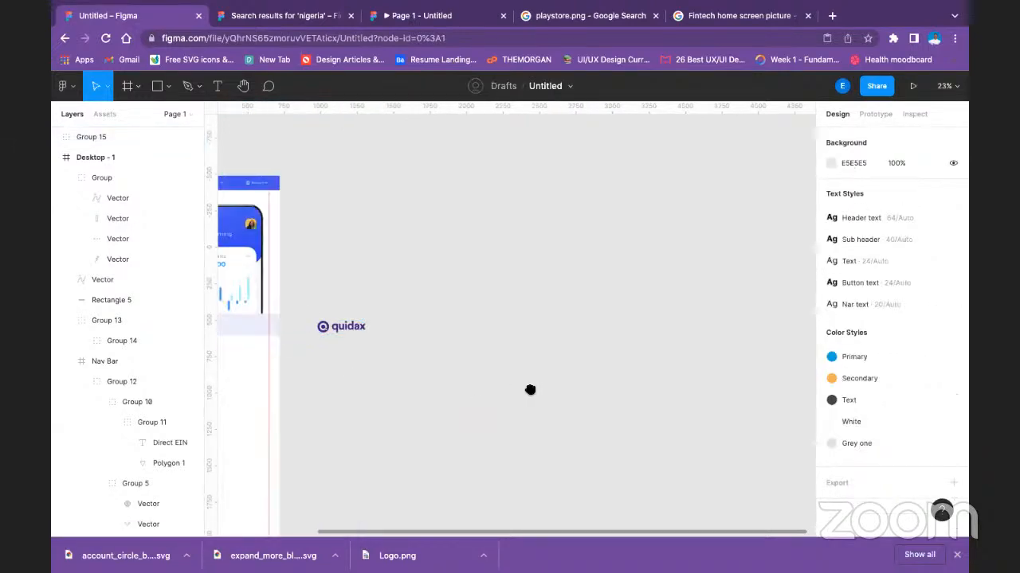
left_click_drag(637, 343, 502, 335)
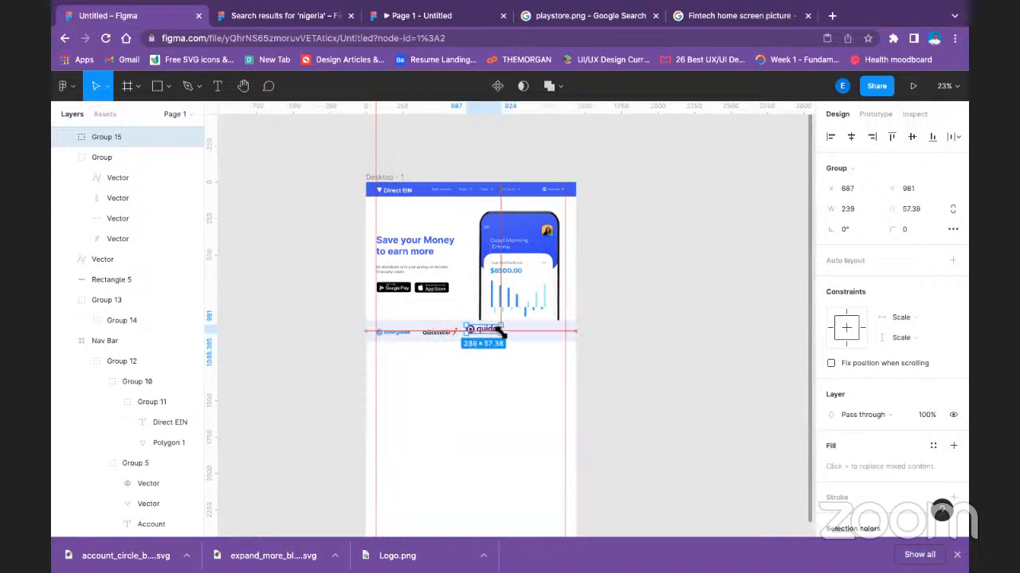
Align the Cowrywise, Quickteller and Quidax logos on their vertical centres.
left_click(675, 352)
left_click(477, 330)
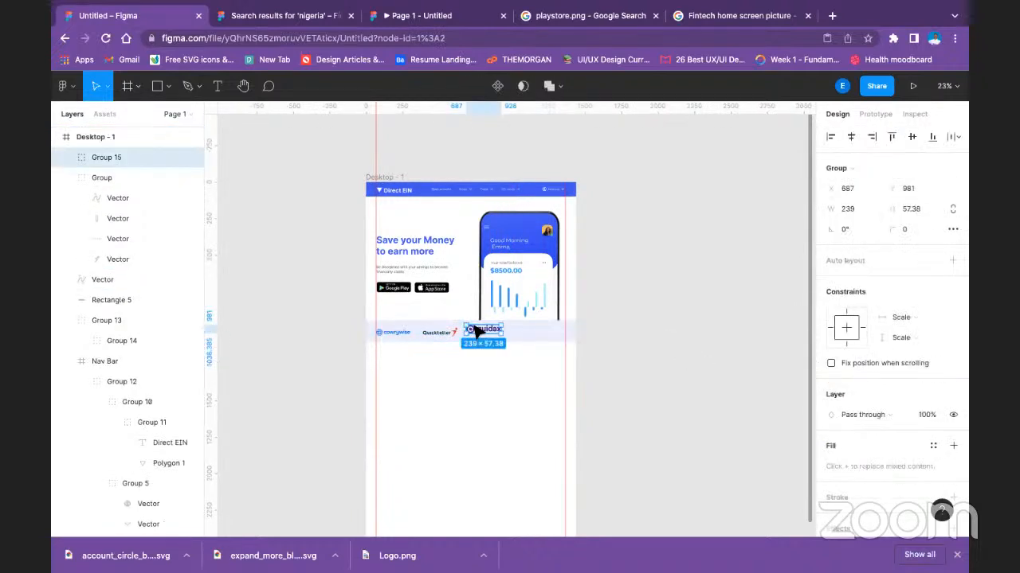
left_click(434, 333, "shift")
left_click(402, 334, "shift")
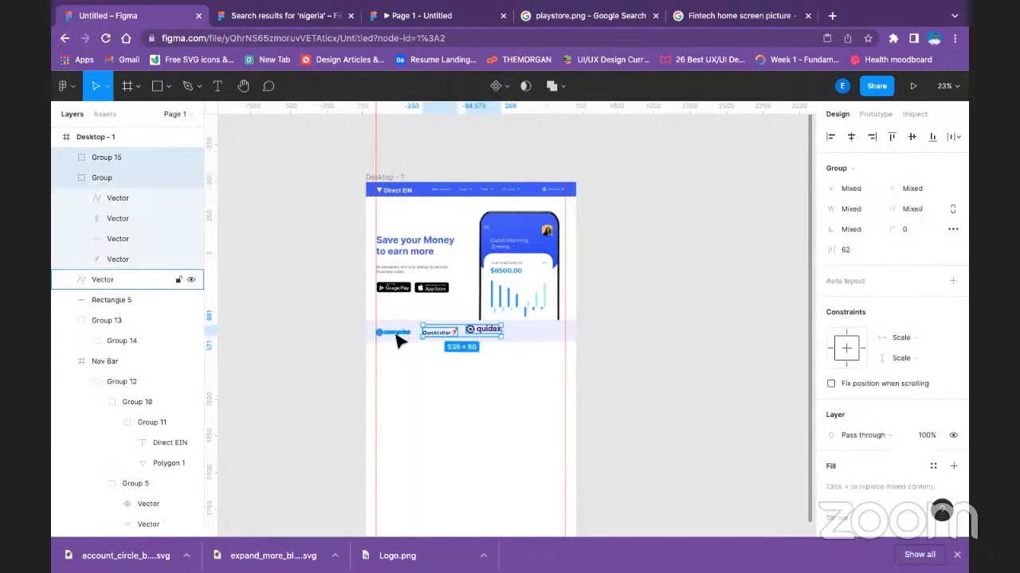
left_click(904, 137)
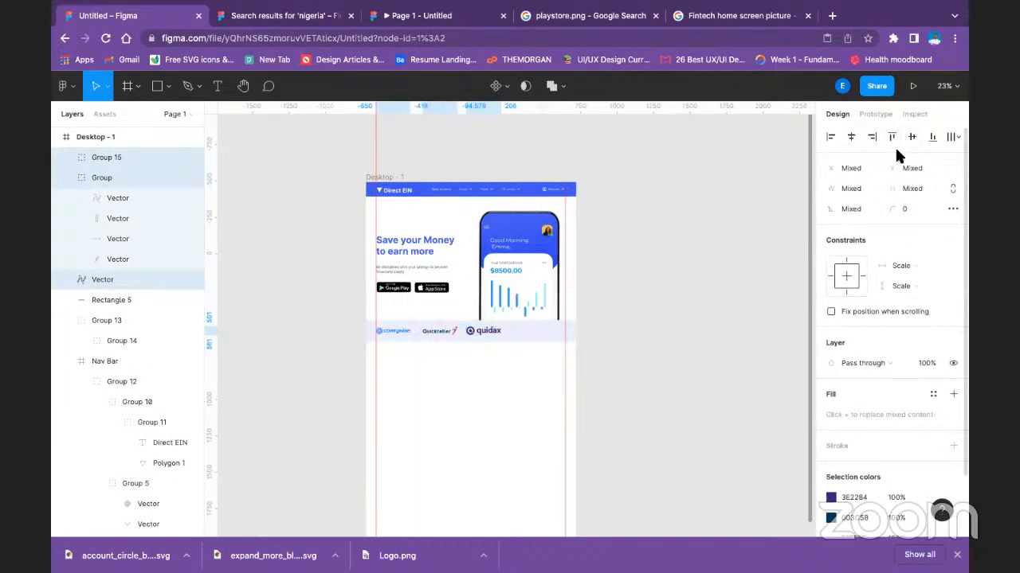
left_click(655, 368)
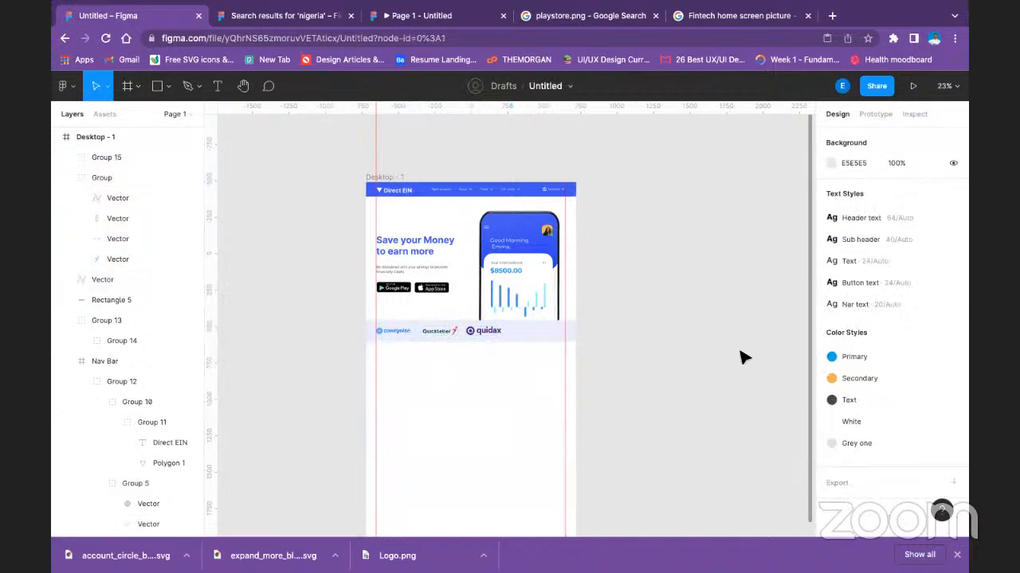
Scale the Quidax logo down to about 183 × 44 and realign the three strip logos on their vertical centres.
left_click(482, 331)
left_click_drag(502, 335, 492, 335)
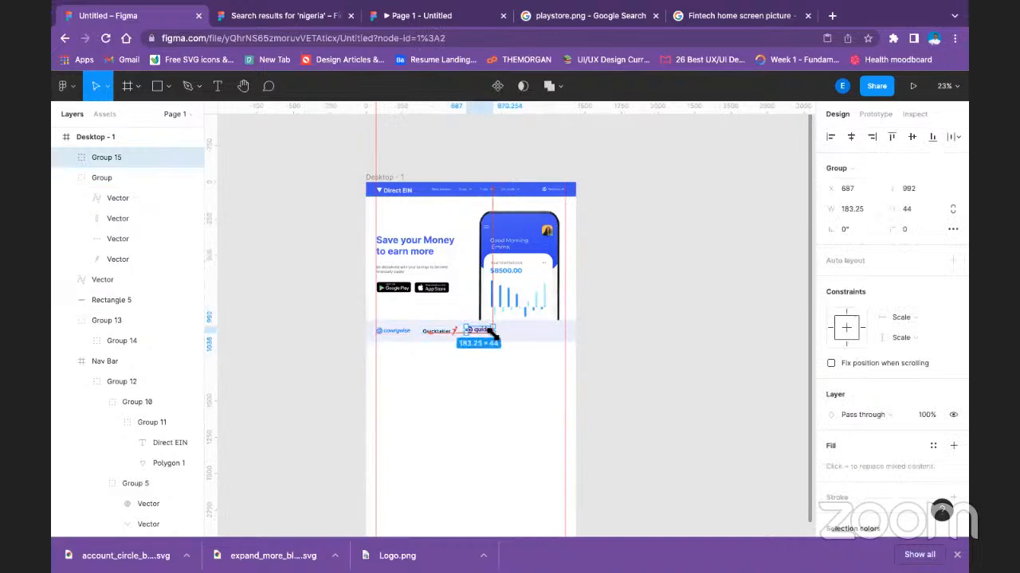
left_click(435, 331, "shift")
left_click(398, 332, "shift")
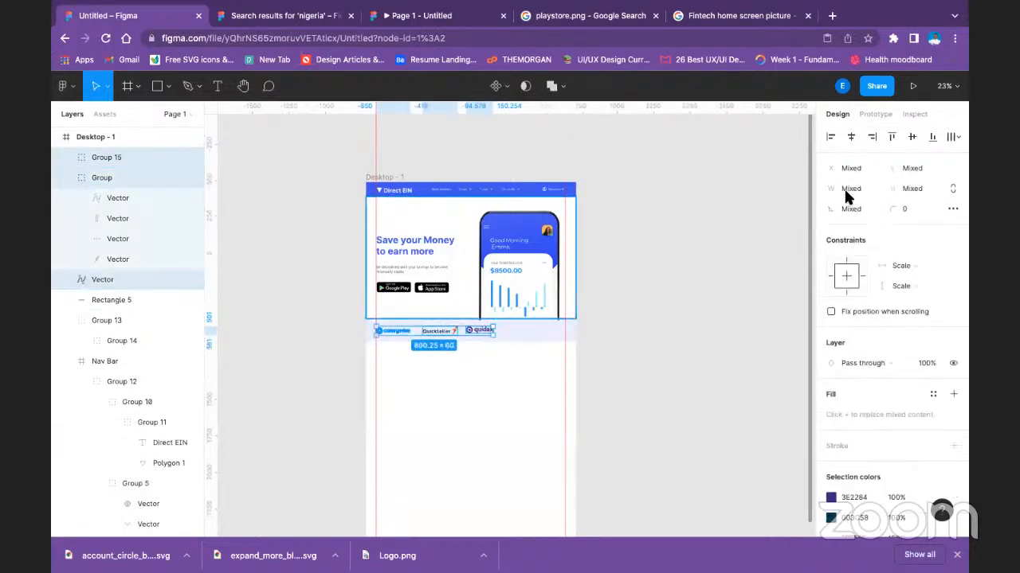
left_click(913, 132)
left_click(685, 413)
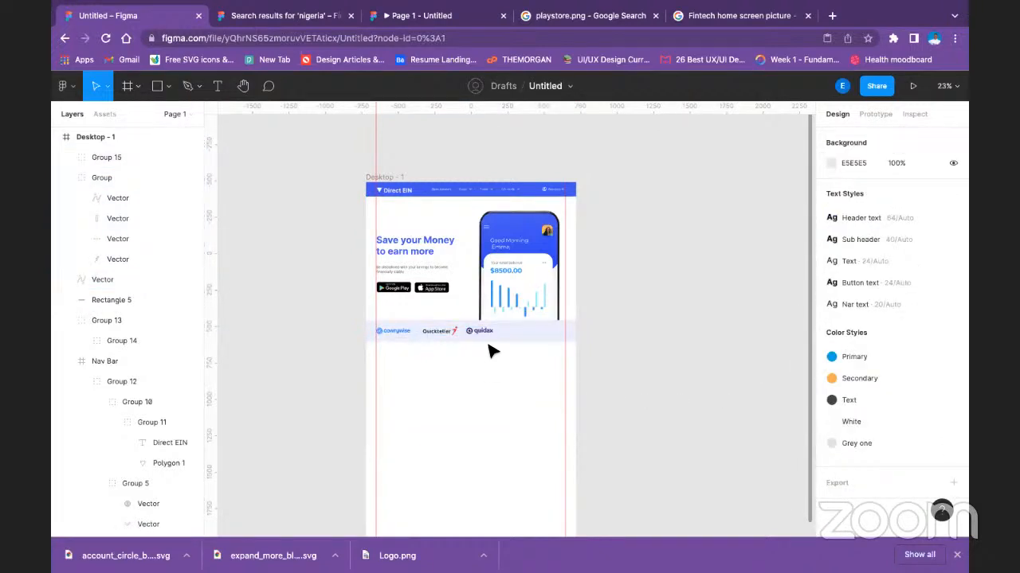
Run the Nigerian Logos plugin, search for "ku" and import the Kuda Bank logo as an SVG.
right_click(623, 348)
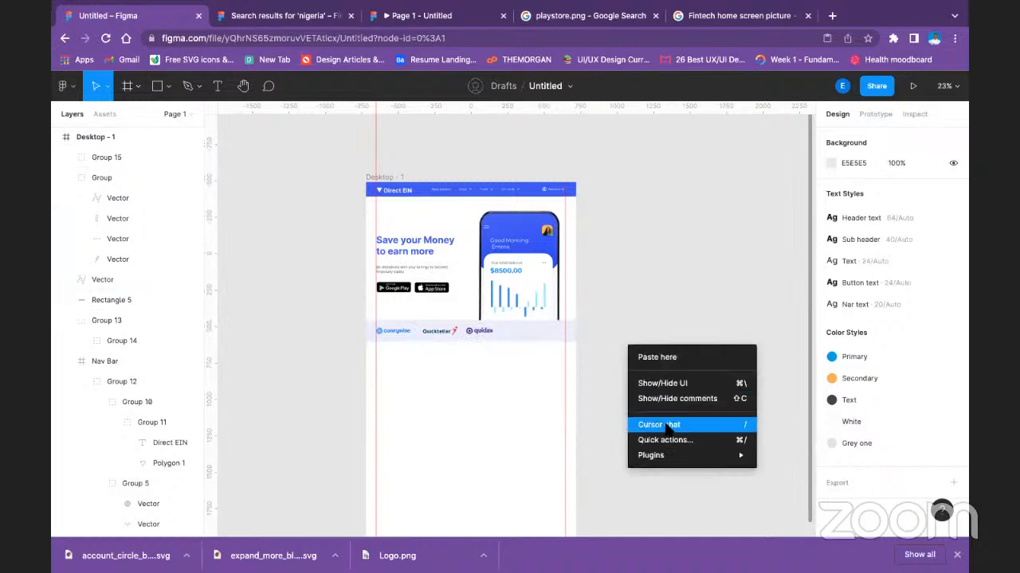
mouse_move(693, 456)
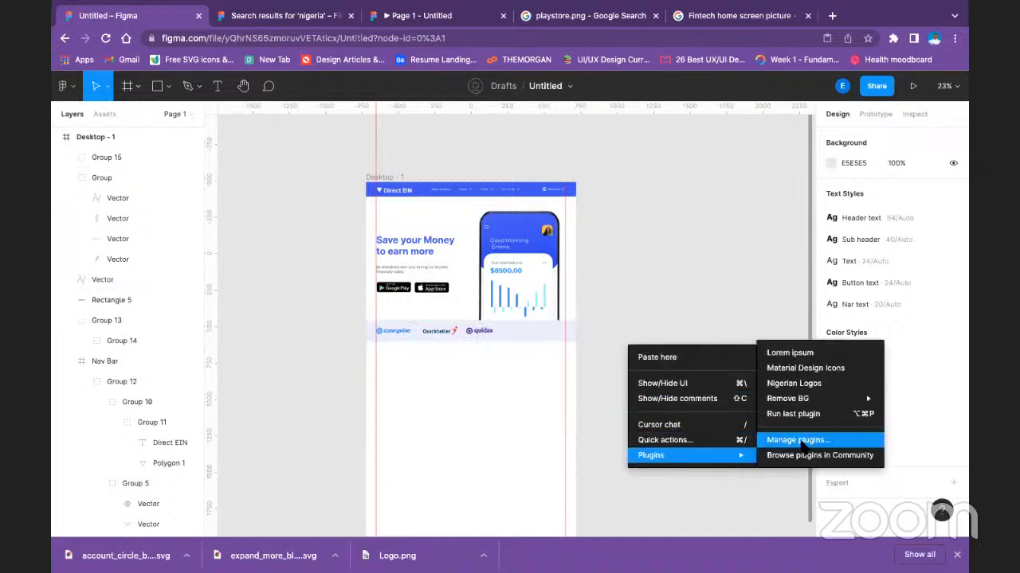
mouse_move(811, 403)
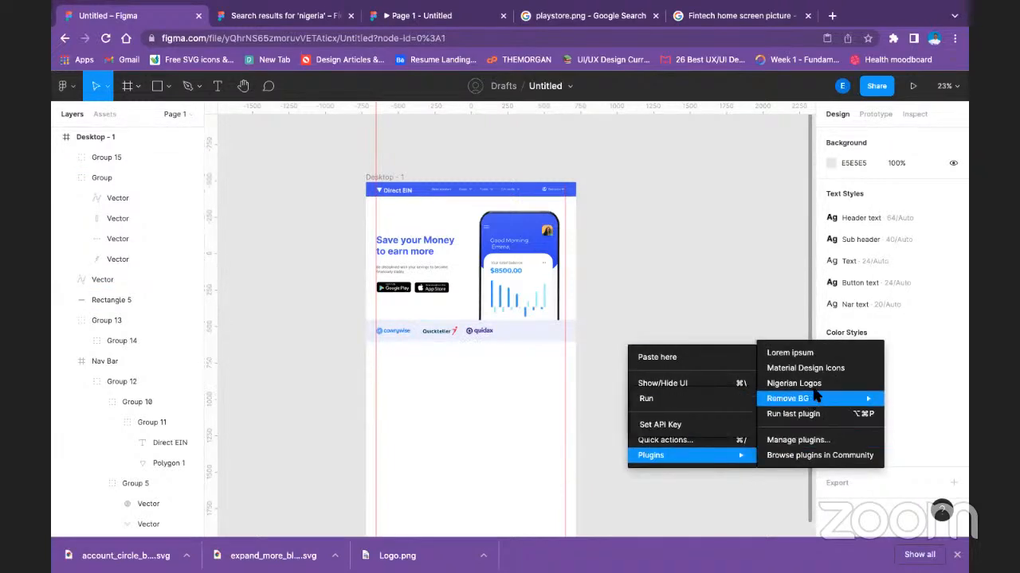
left_click(812, 415)
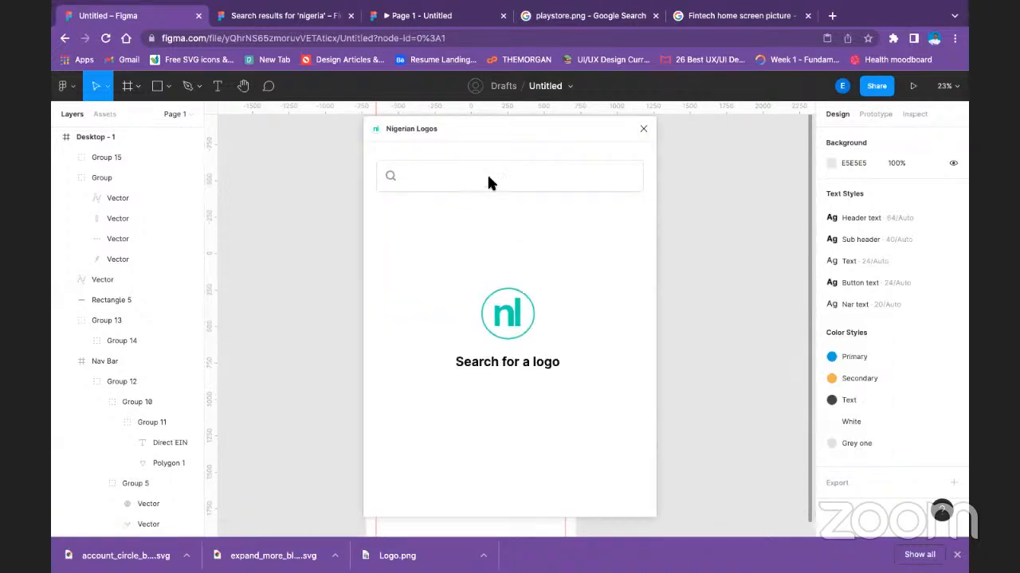
left_click(491, 176)
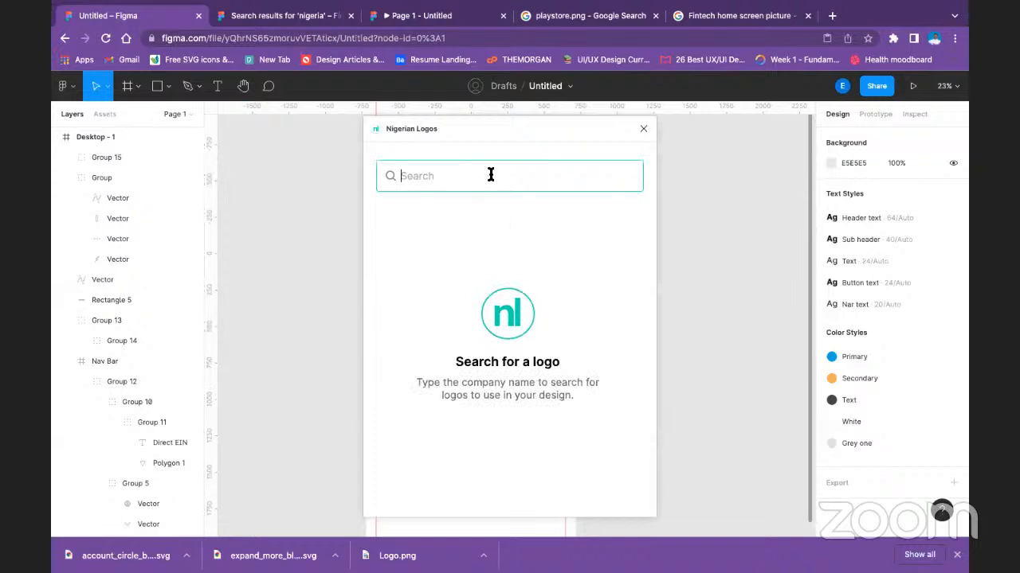
type("ki")
key("BackSpace")
type("u")
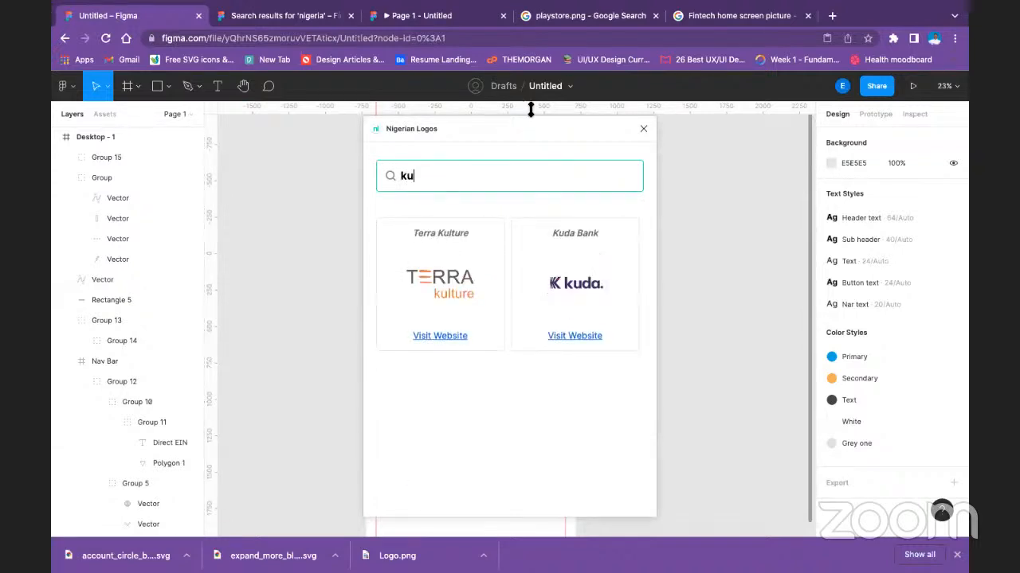
left_click(548, 285)
left_click(548, 285)
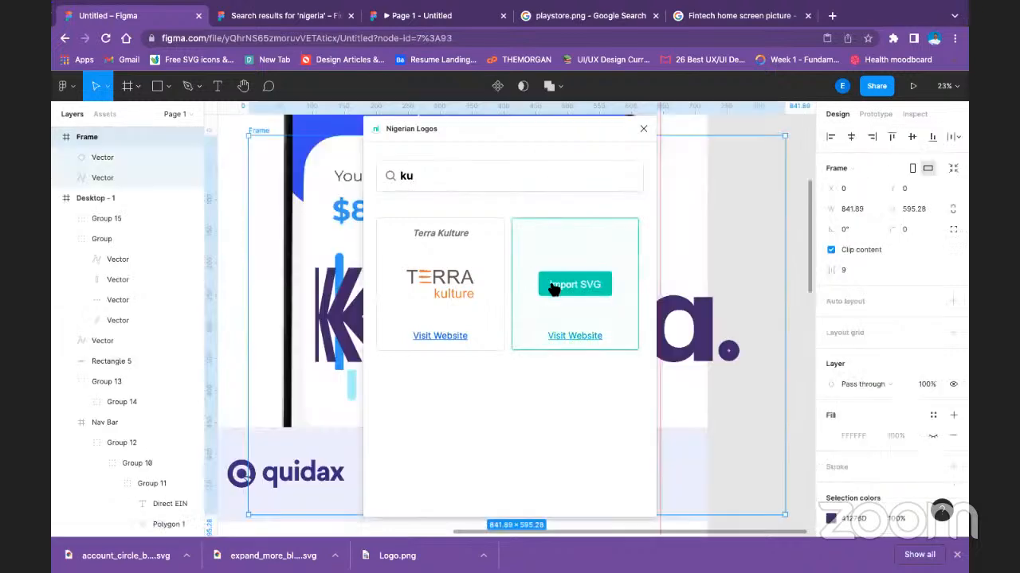
left_click(643, 128)
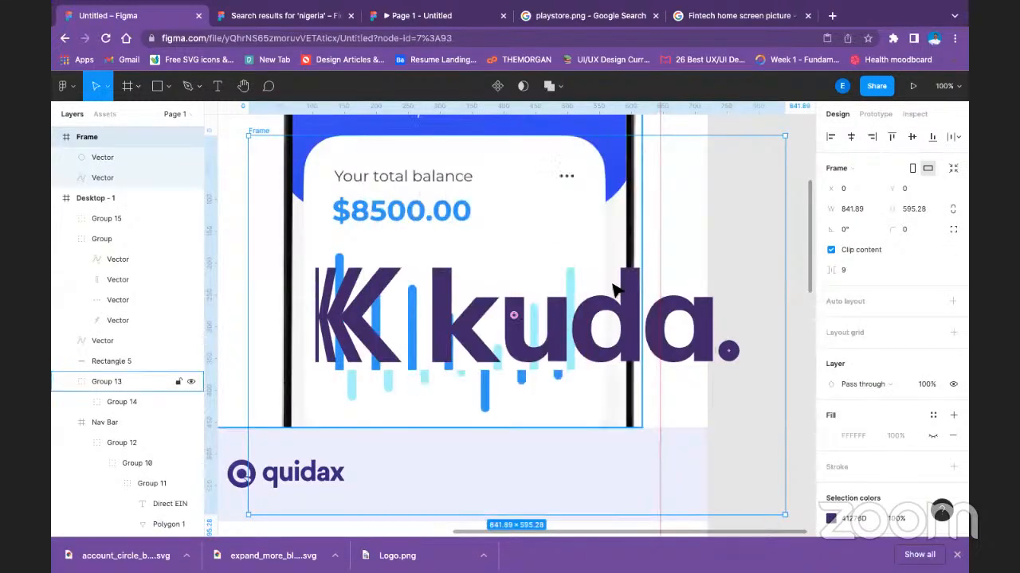
Scale the imported Kuda logo frame down to about 118 × 83 and place it in the strip beside Quidax at X 907, Y 993.
left_click_drag(406, 281, 509, 354)
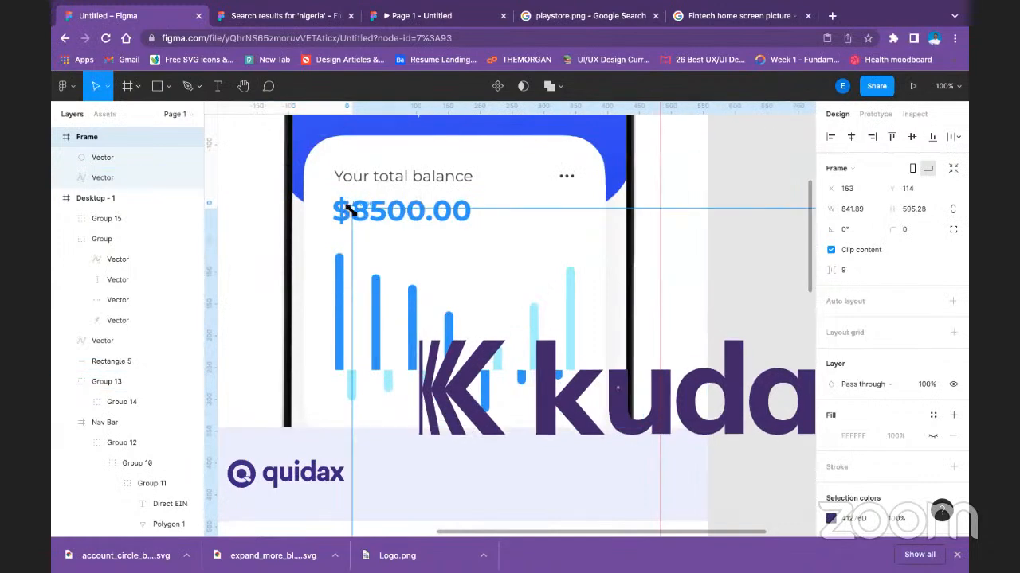
left_click_drag(444, 305, 376, 404)
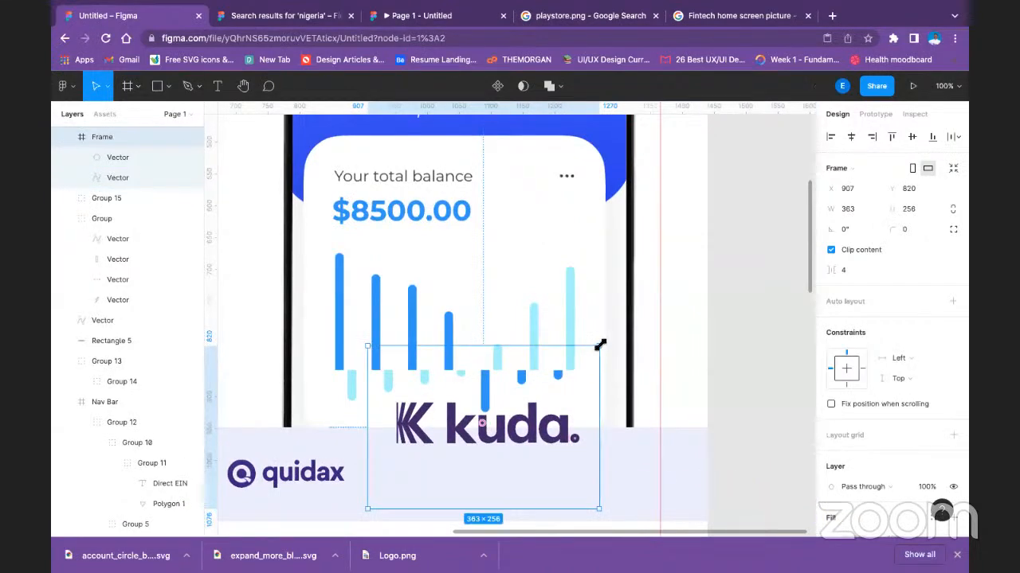
left_click_drag(568, 363, 386, 458)
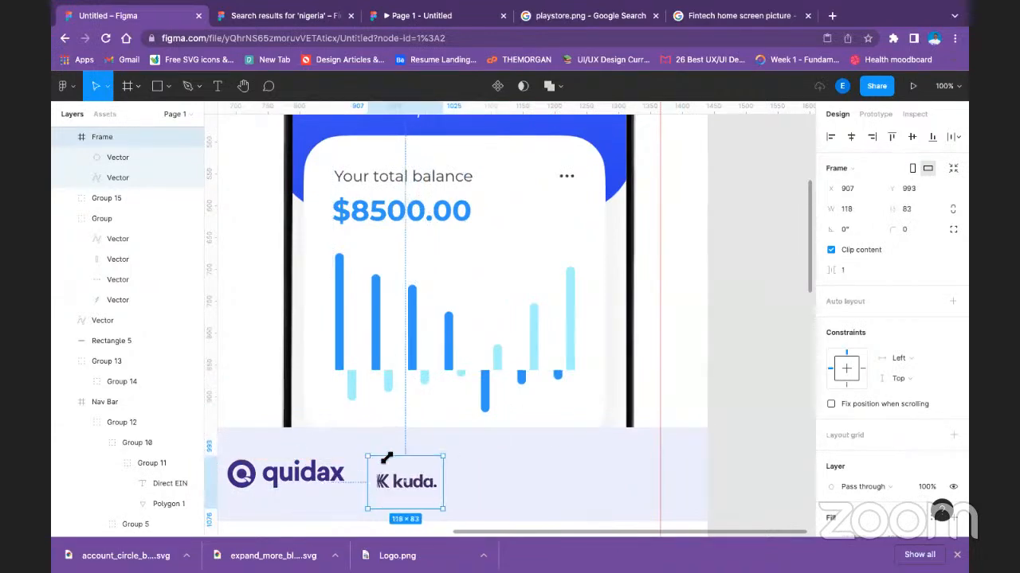
left_click(753, 436)
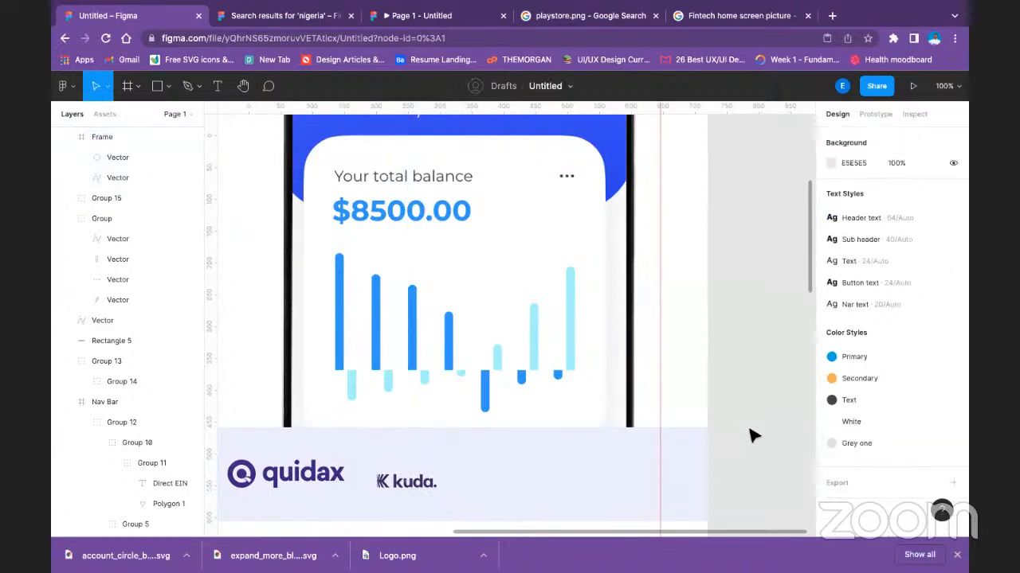
Move the Kuda logo along the strip to the right margin guide and enlarge its frame to about 153 × 108.
key("minus")
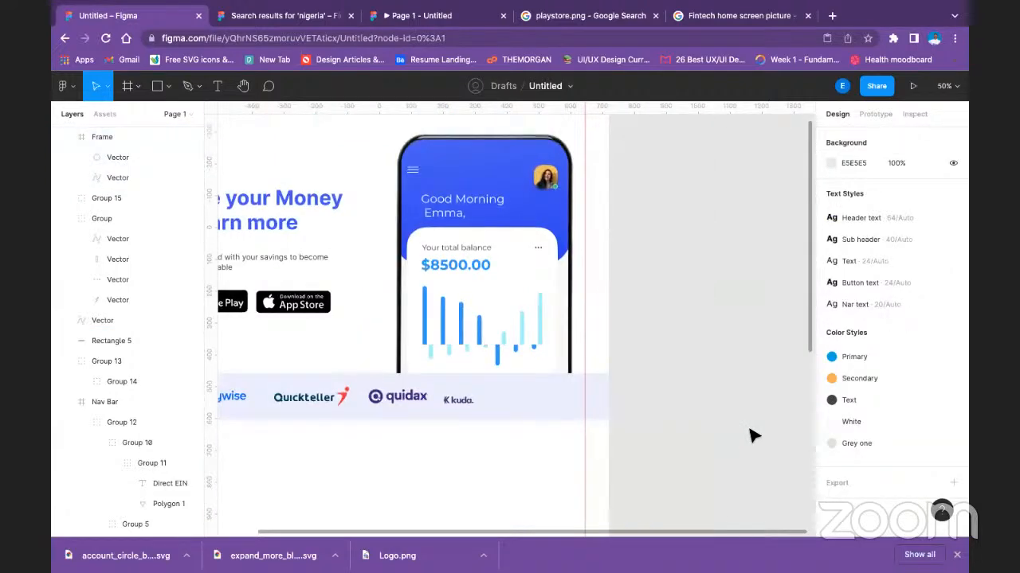
left_click(464, 404)
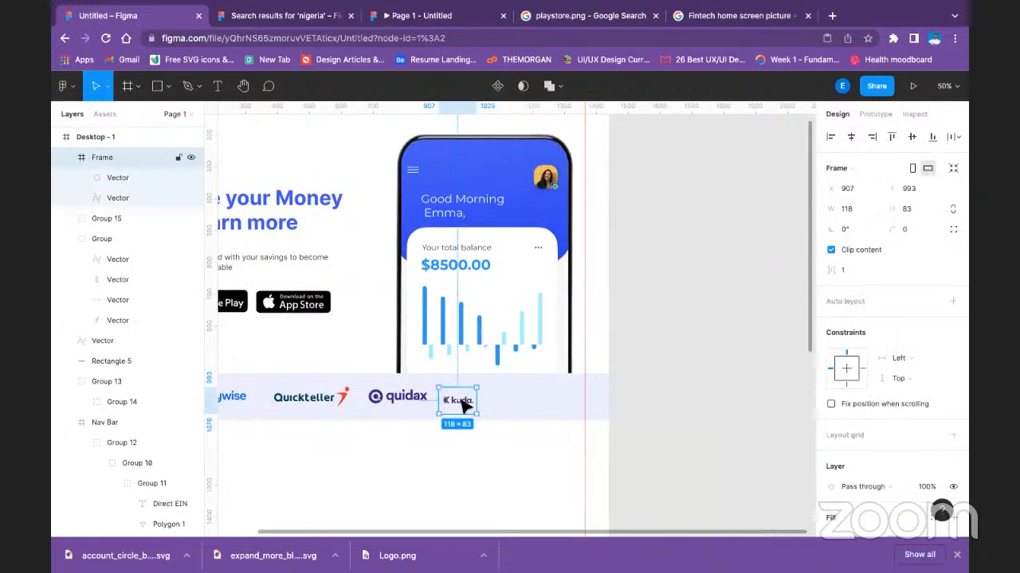
left_click_drag(470, 405, 563, 405)
left_click(535, 450)
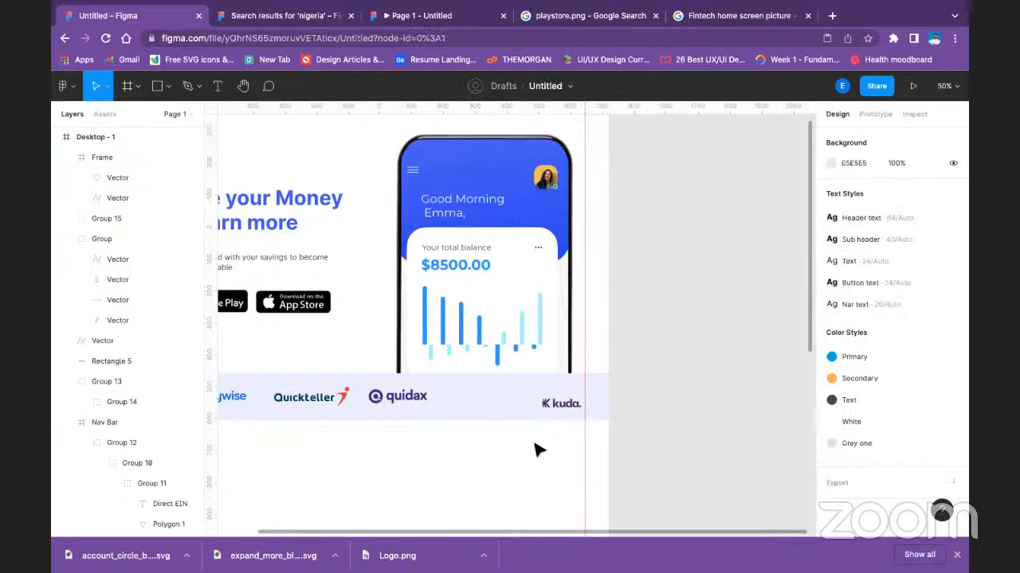
Align the Cowrywise, Quickteller, Quidax and Kuda logos on their vertical centres and space them evenly with Tidy up.
scroll(615, 485, "left", 4)
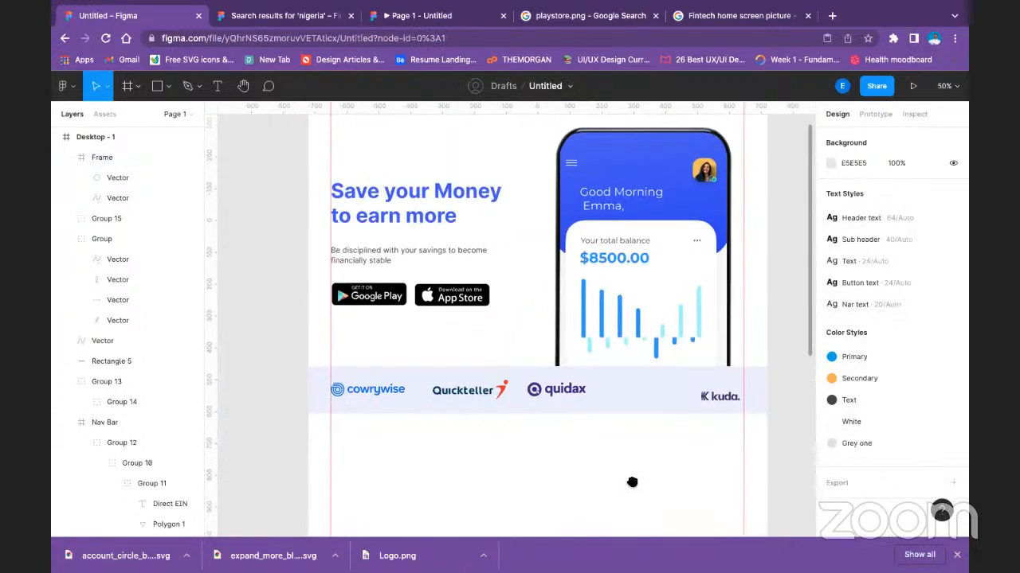
left_click(470, 395)
left_click(390, 391, "shift")
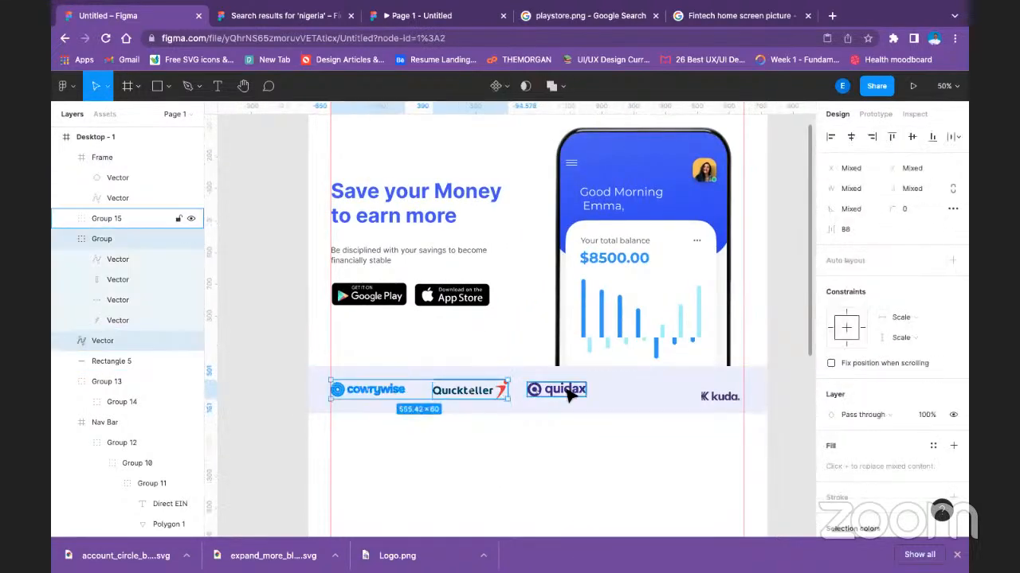
left_click(557, 391, "shift")
left_click(712, 401, "shift")
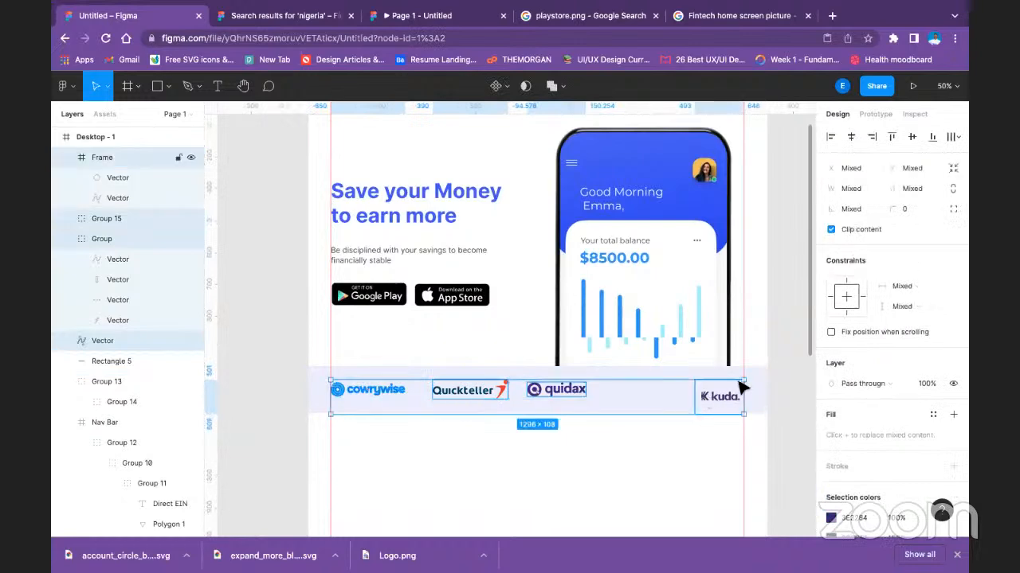
left_click(912, 137)
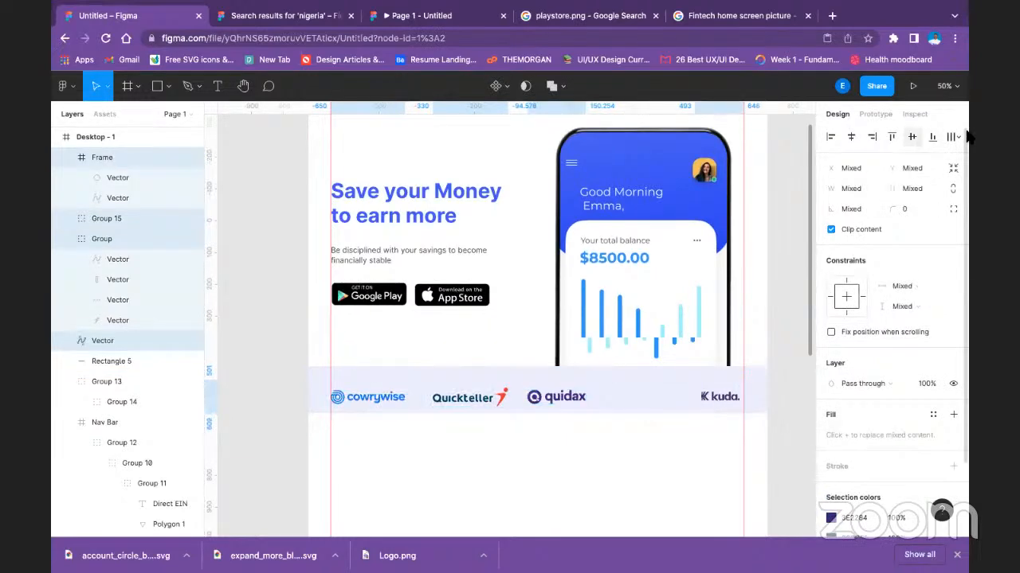
left_click(954, 138)
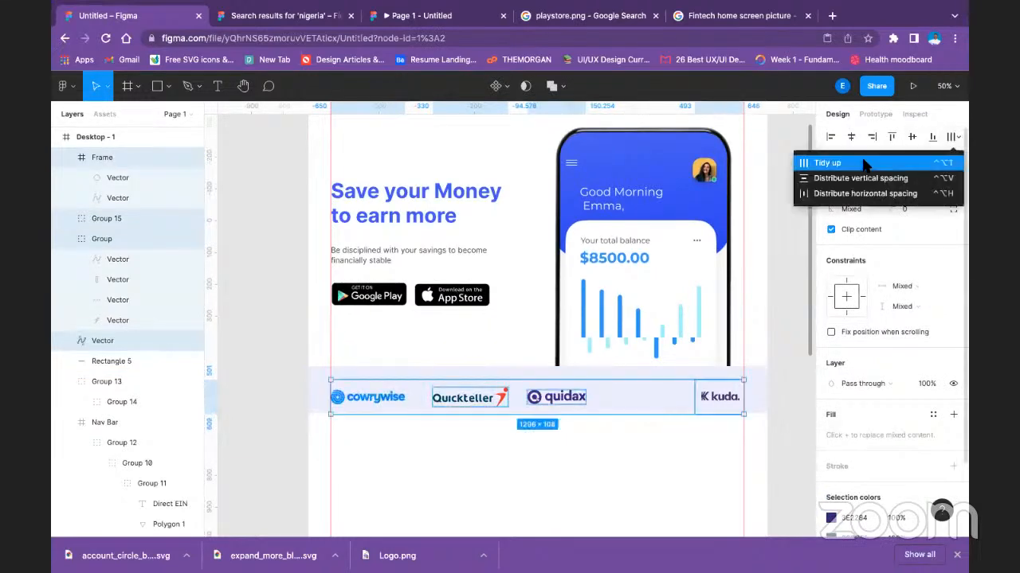
left_click(859, 164)
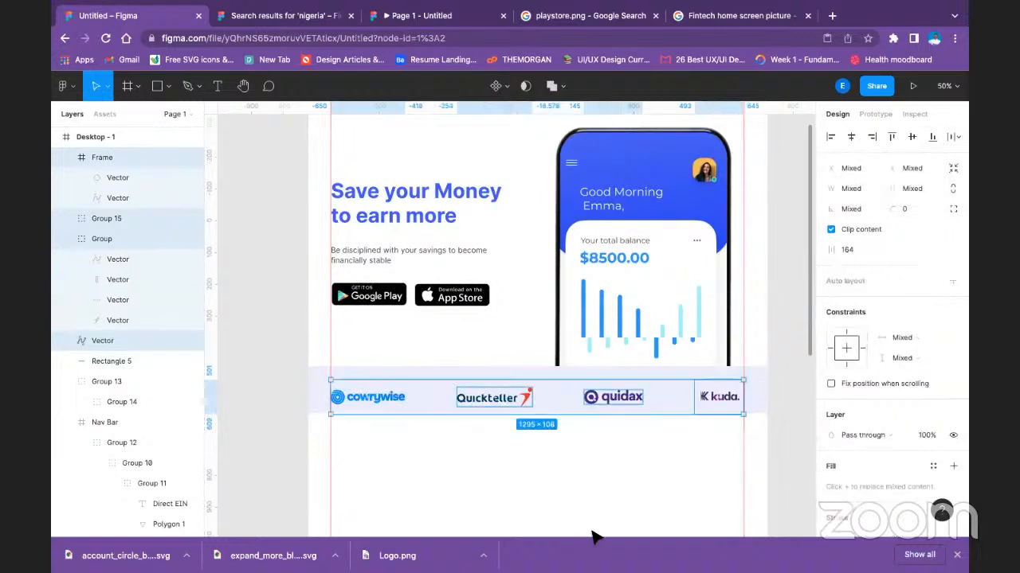
Group the four partner logos and centre the group horizontally and vertically on the pale blue strip.
key("ctrl+g")
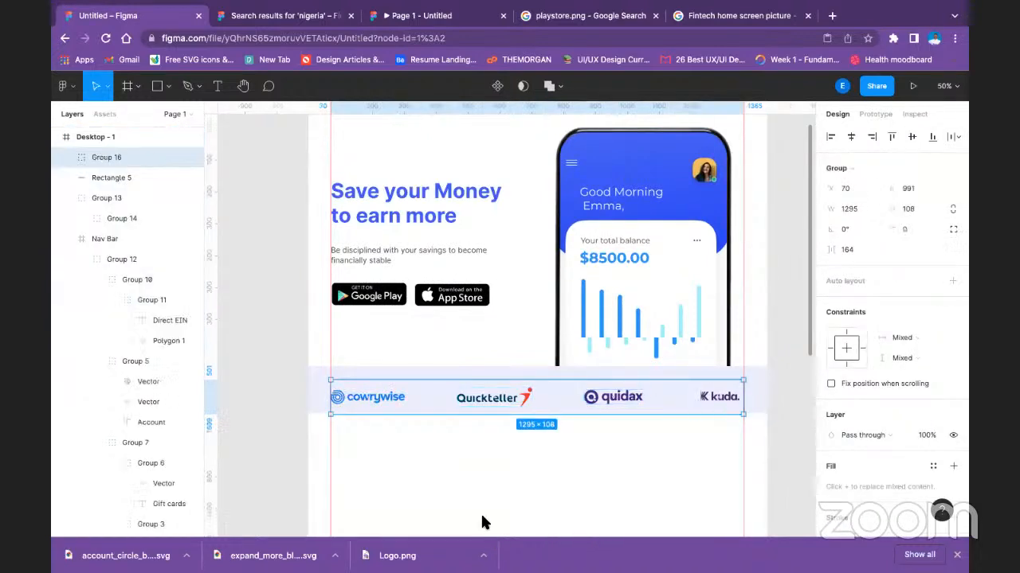
left_click(480, 455)
left_click(379, 397)
left_click(318, 390, "shift")
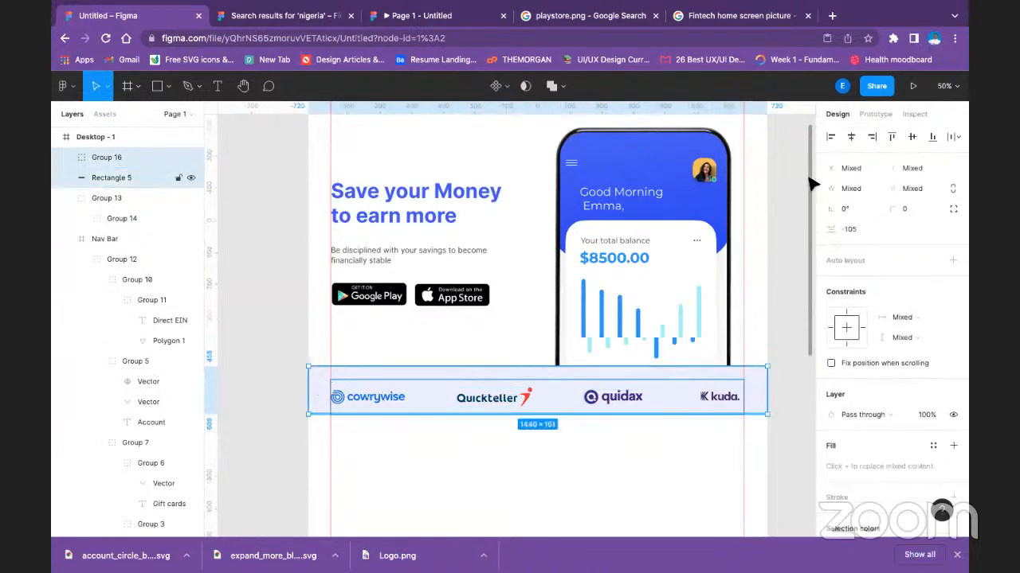
left_click(854, 137)
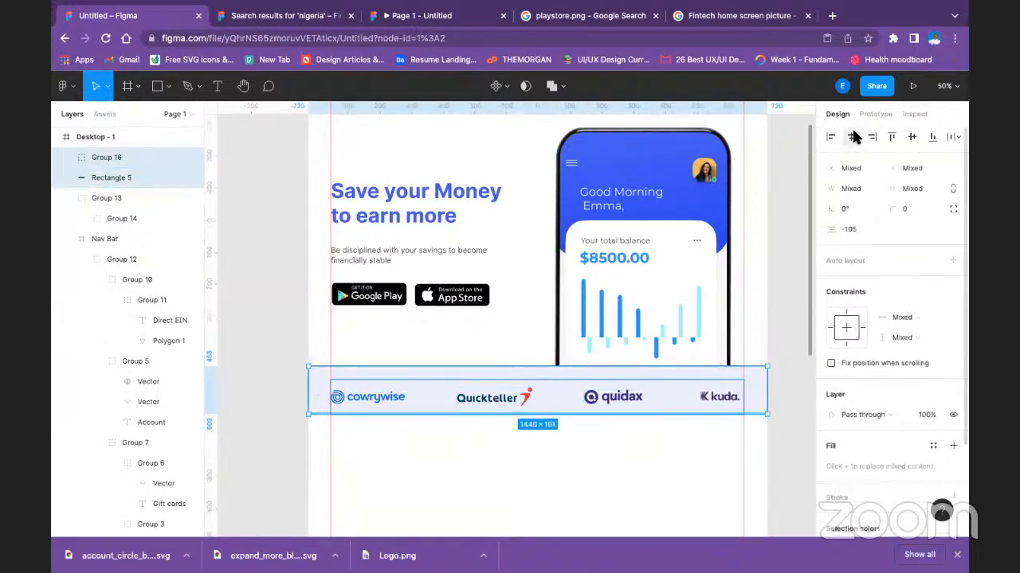
left_click(912, 137)
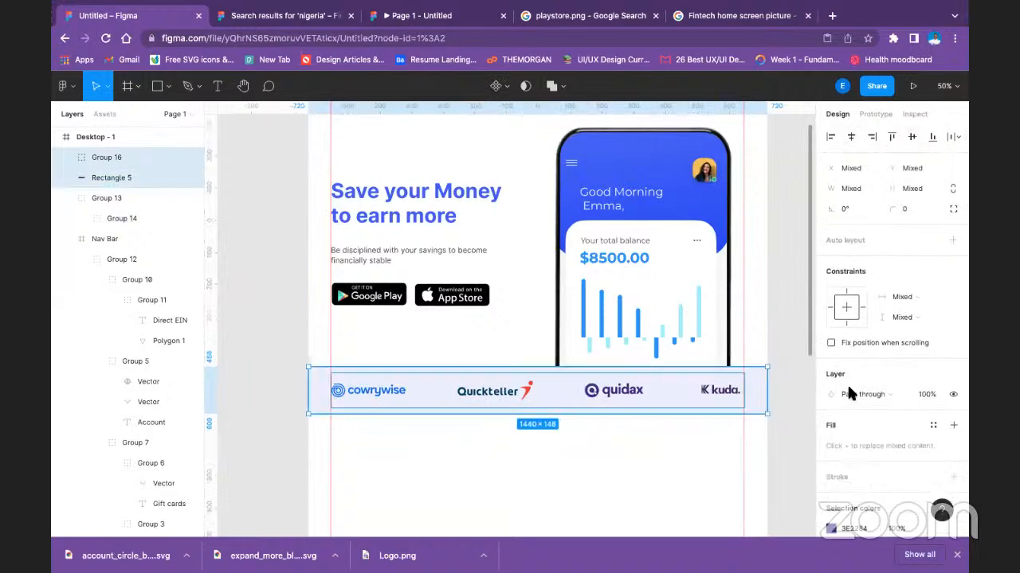
scroll(836, 480, "down", 2)
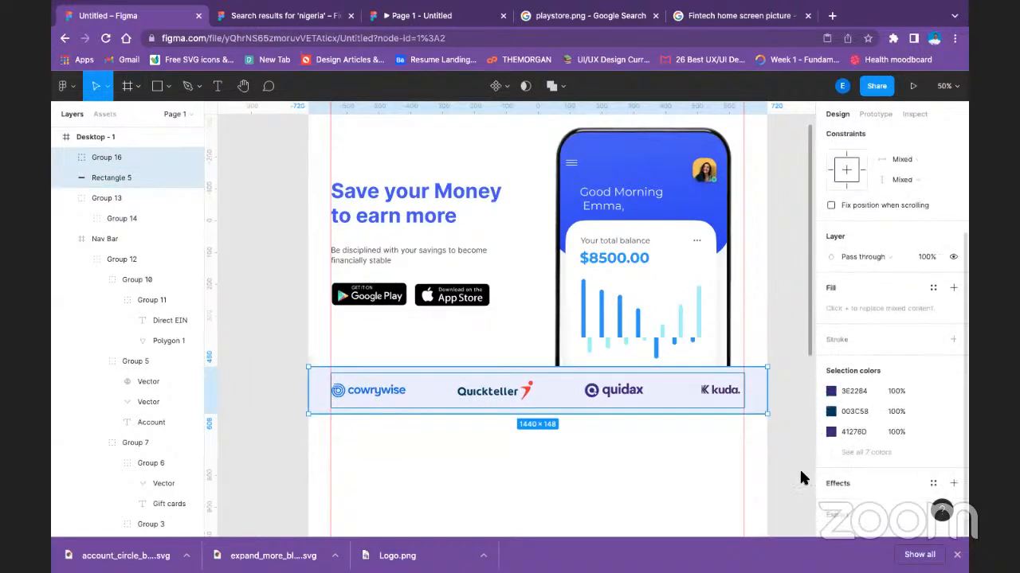
left_click(769, 386)
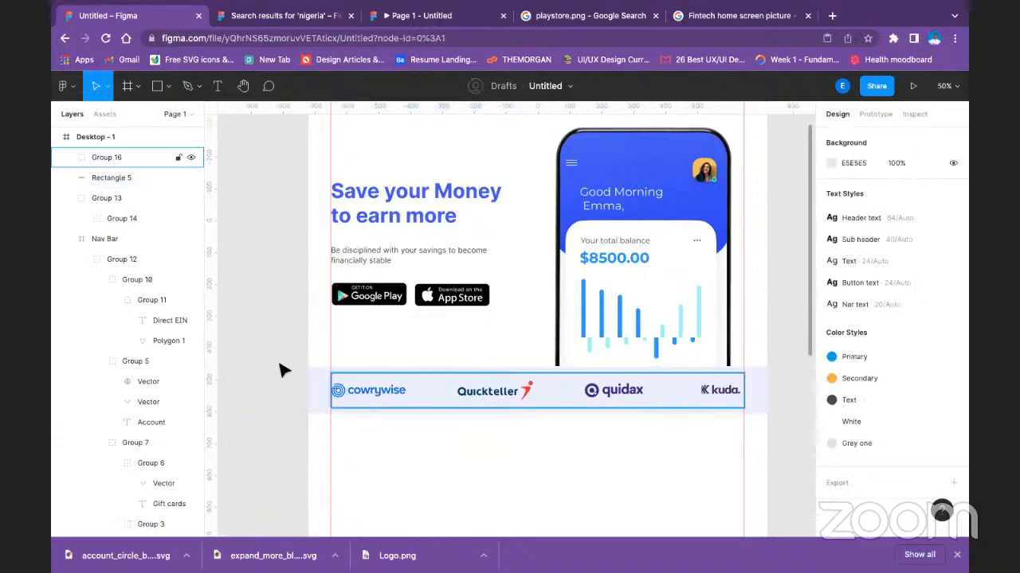
Recolour the Cowrywise logo with the dark grey local colour 474443 at 50% fill opacity.
double_click(359, 396)
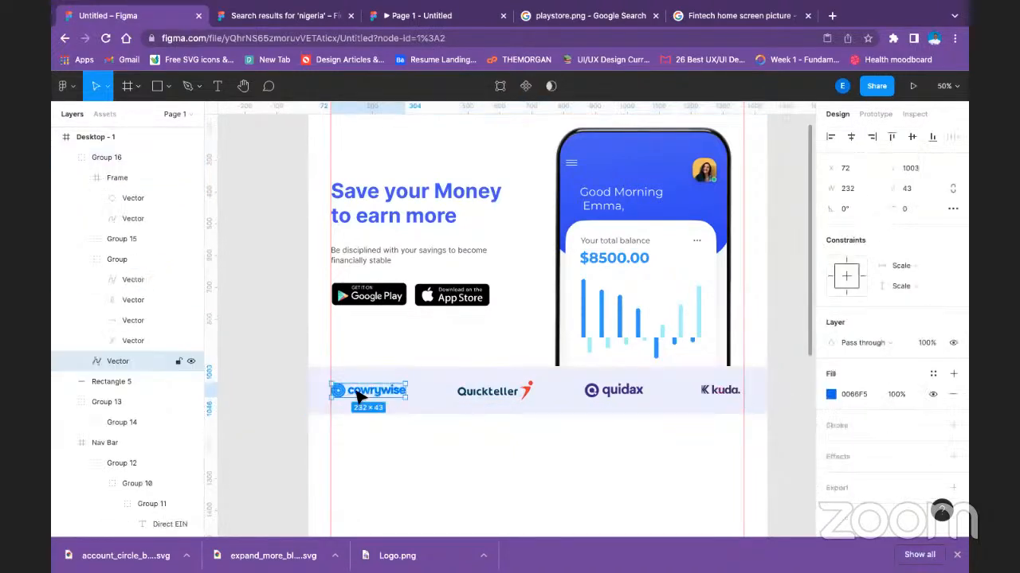
left_click(830, 395)
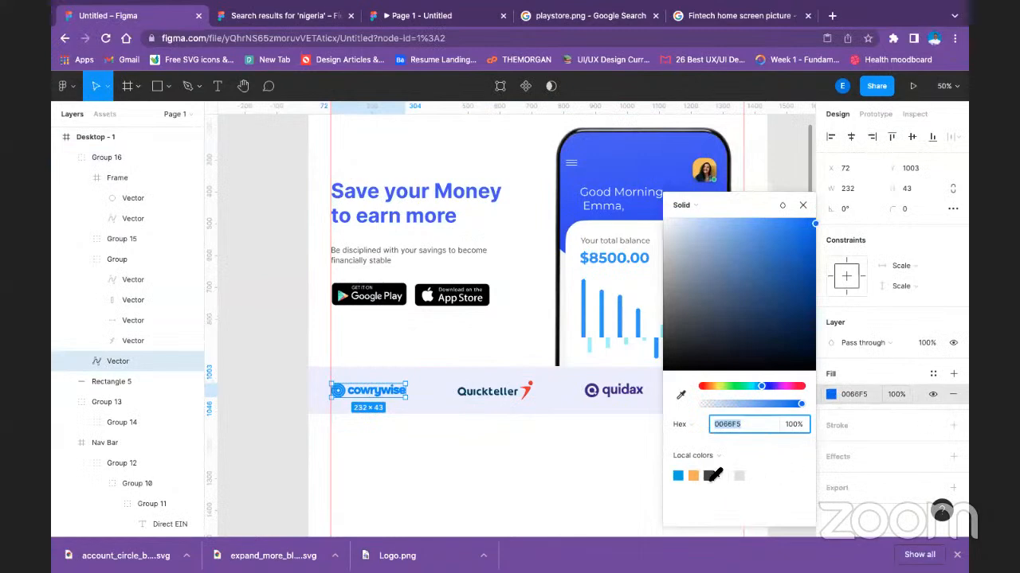
left_click(709, 476)
left_click(739, 475)
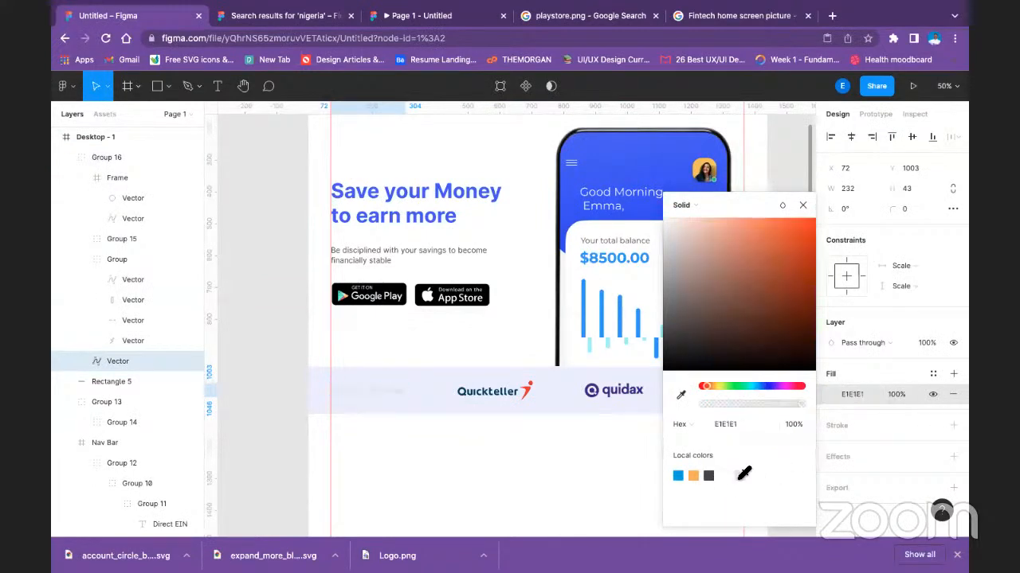
left_click(709, 476)
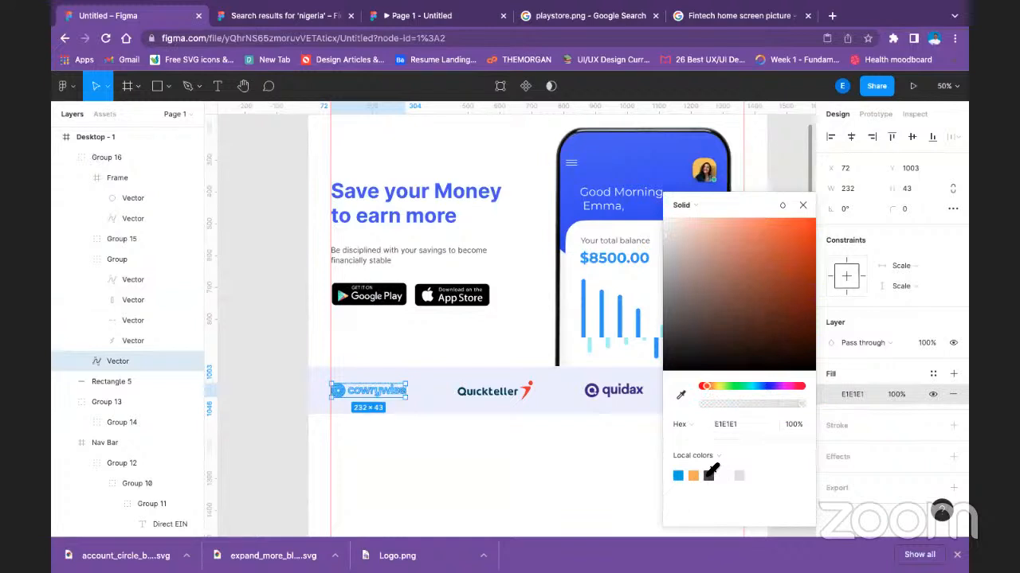
left_click(897, 394)
type("5")
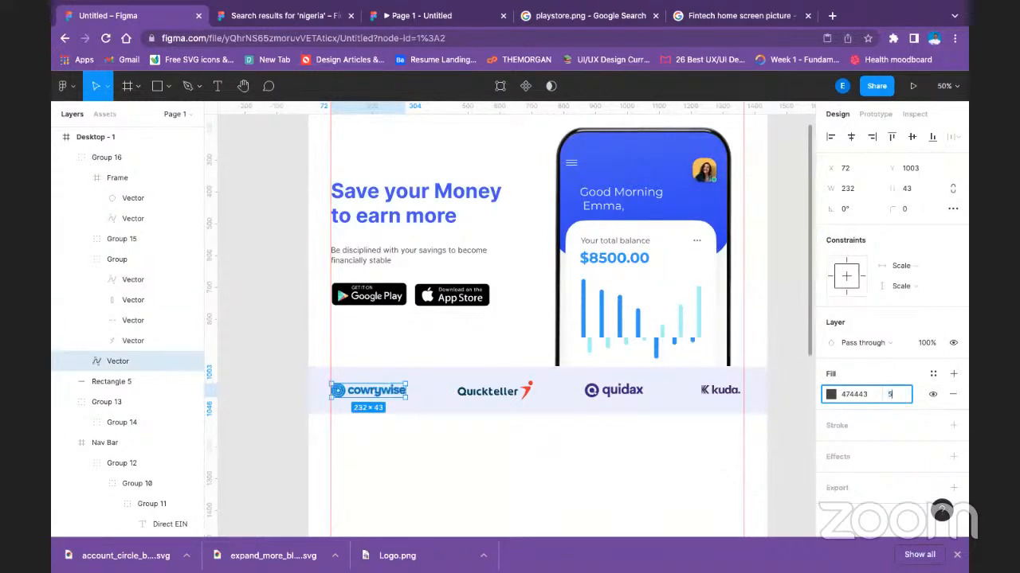
type("0")
key("Return")
left_click(489, 452)
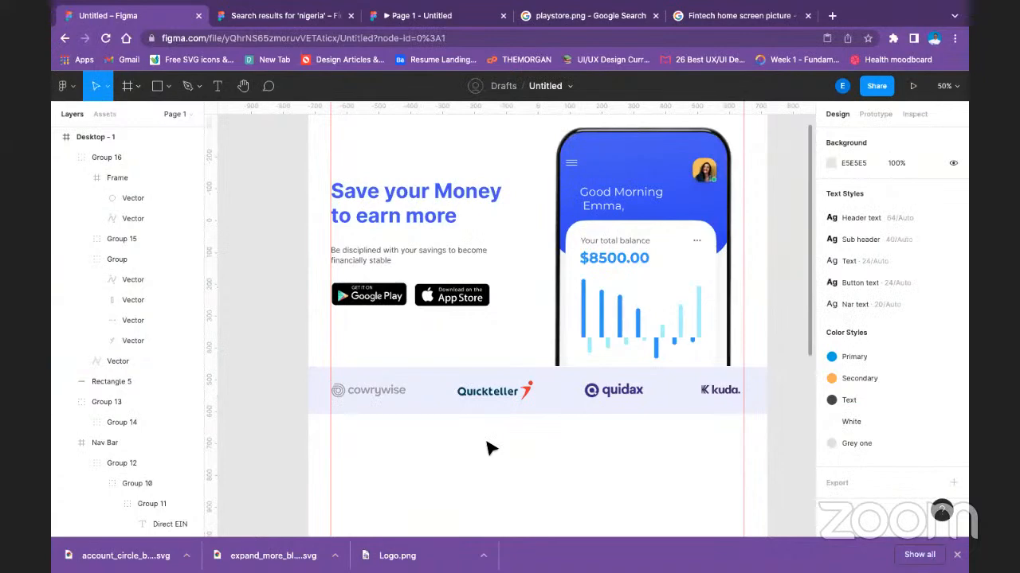
Set the fill opacity of the pale blue strip rectangle to 5%.
left_click(391, 384)
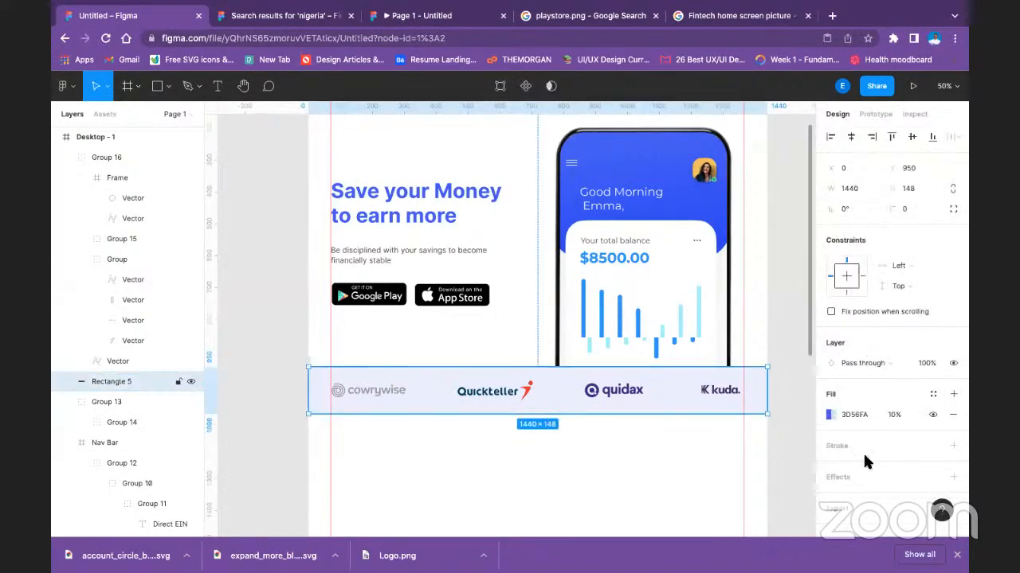
left_click(897, 415)
key("Return")
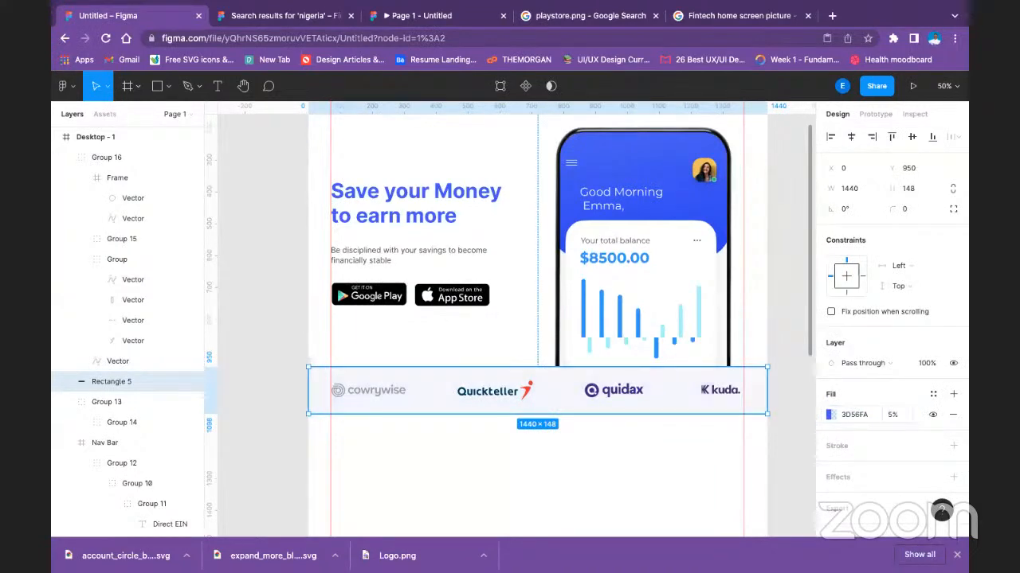
Set the fill opacity of the pale blue strip rectangle behind the logos to 3%.
left_click(894, 420)
type("3")
key("Return")
left_click(552, 468)
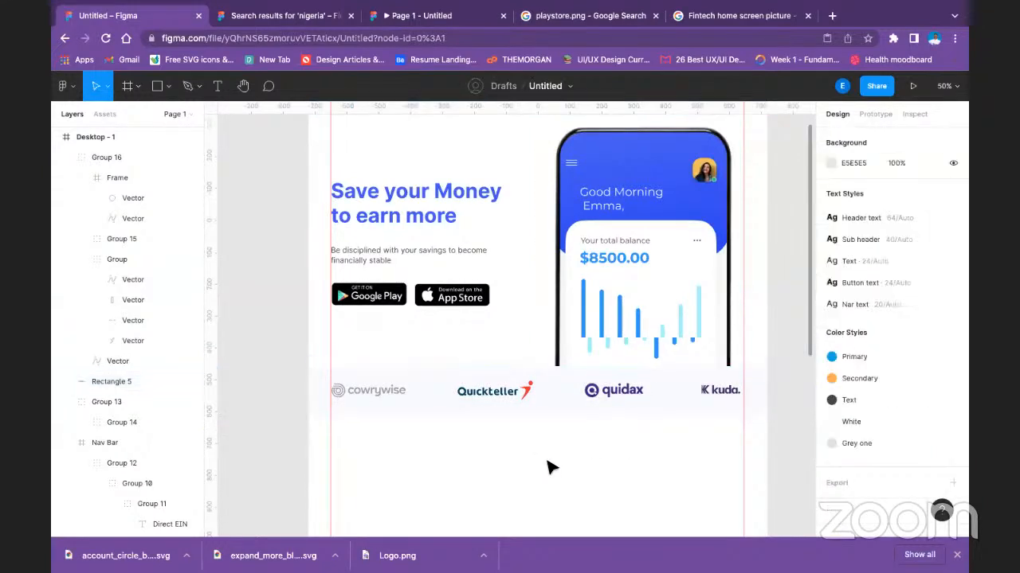
double_click(495, 406)
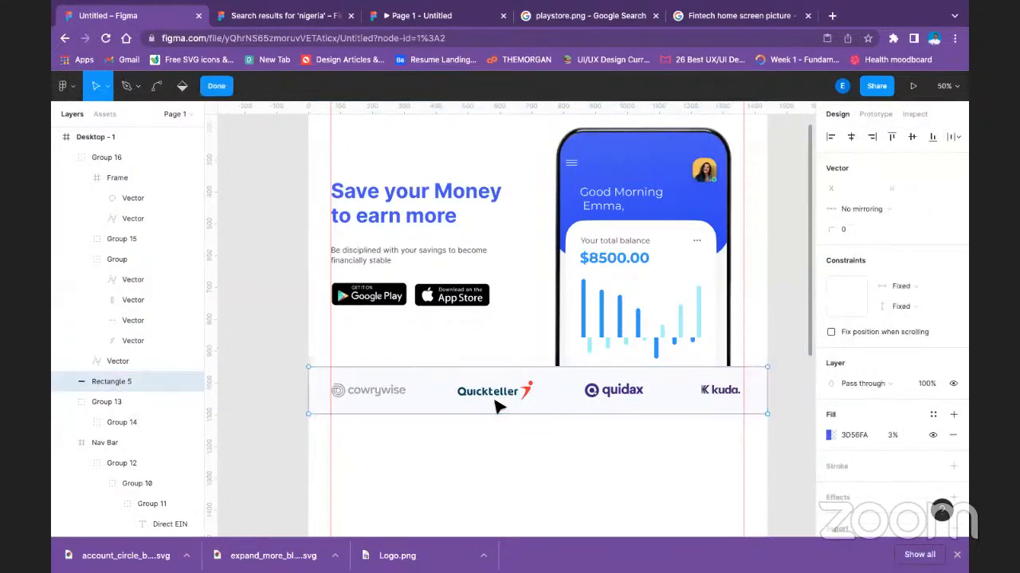
left_click(216, 86)
left_click(434, 466)
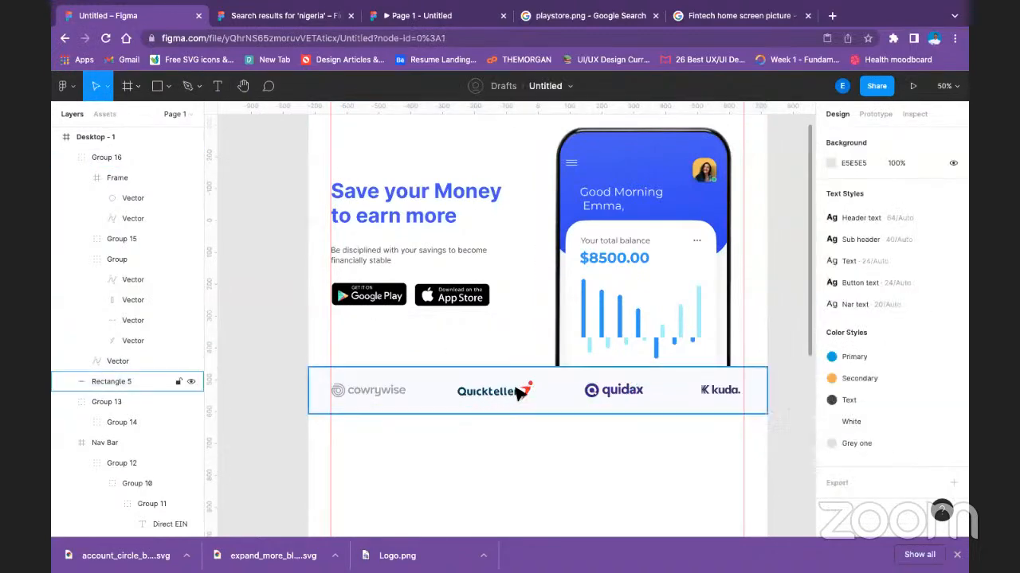
Recolour both colours of the Quickteller logo with the dark grey local colour 474443 at 50% opacity.
double_click(389, 397)
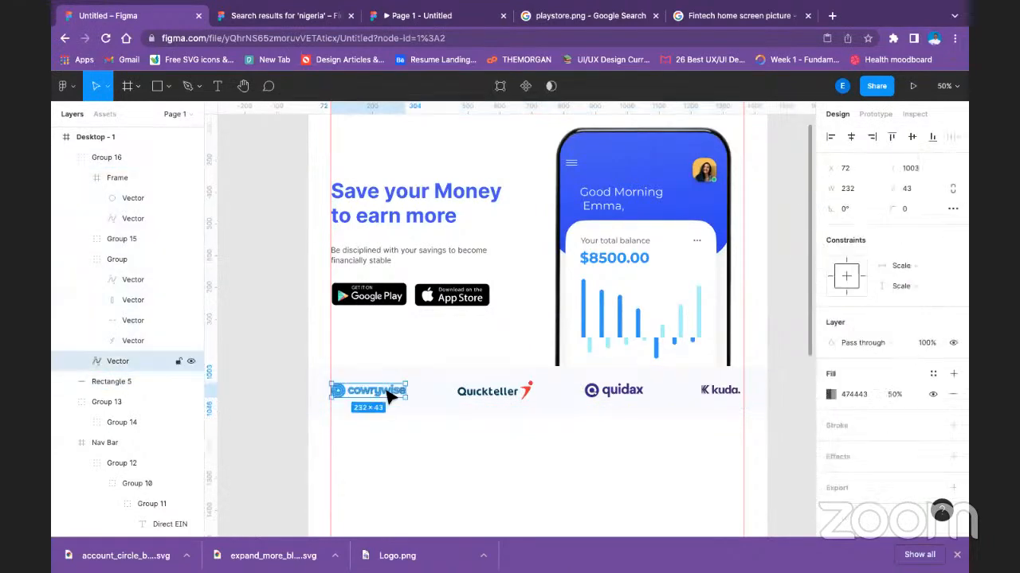
left_click(507, 399)
double_click(505, 394)
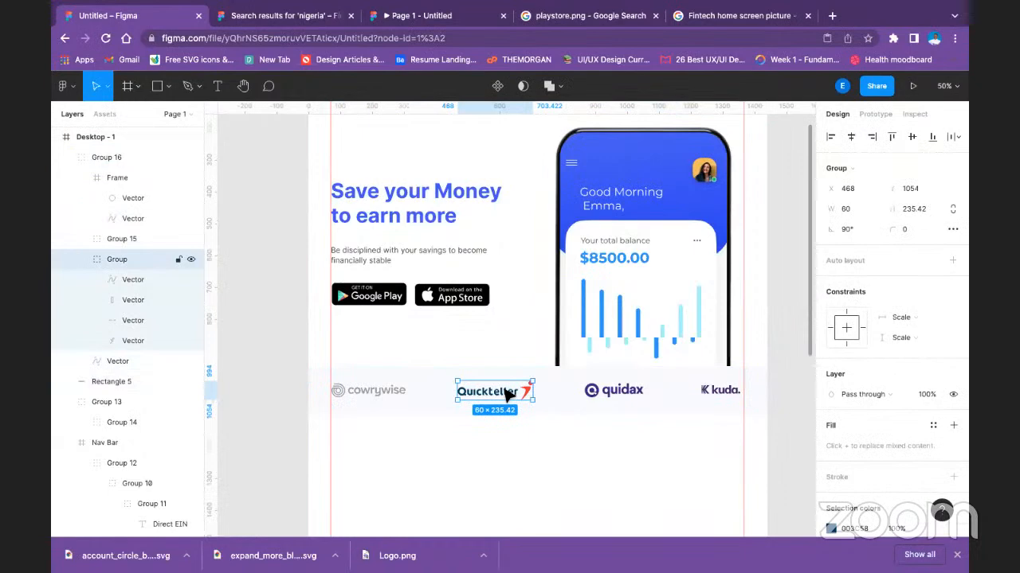
scroll(869, 441, "down", 2)
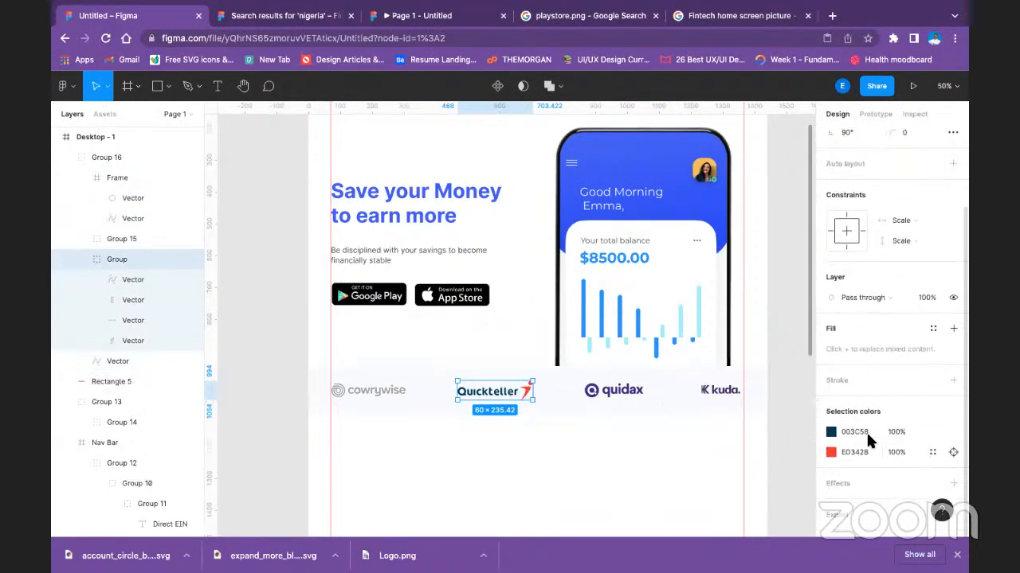
left_click(830, 432)
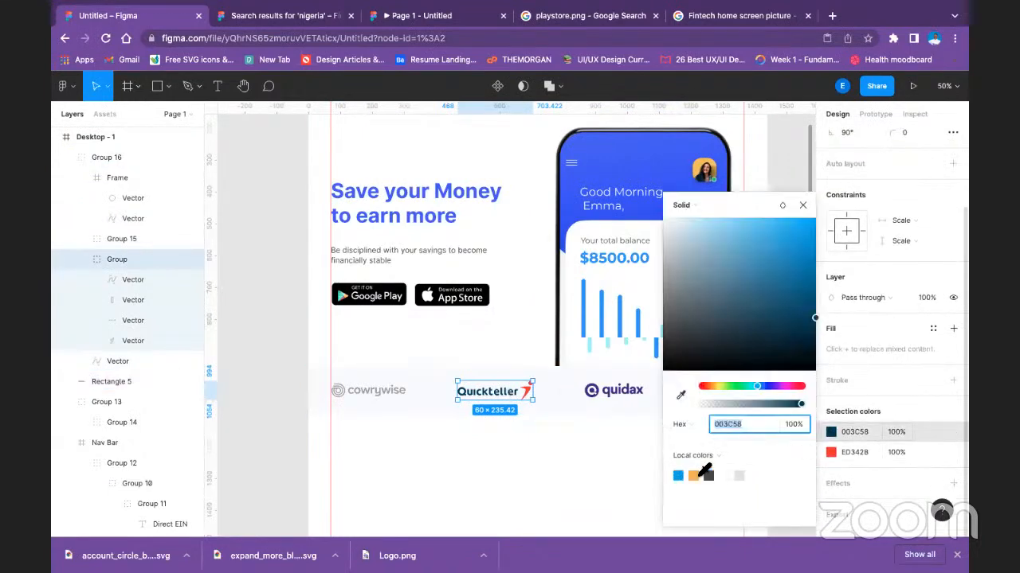
left_click(709, 474)
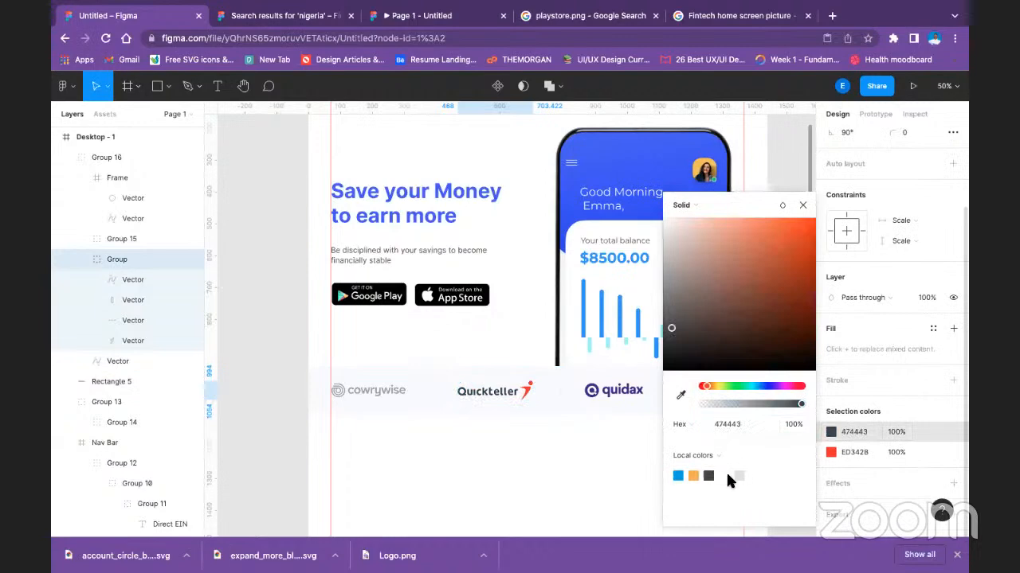
left_click(831, 452)
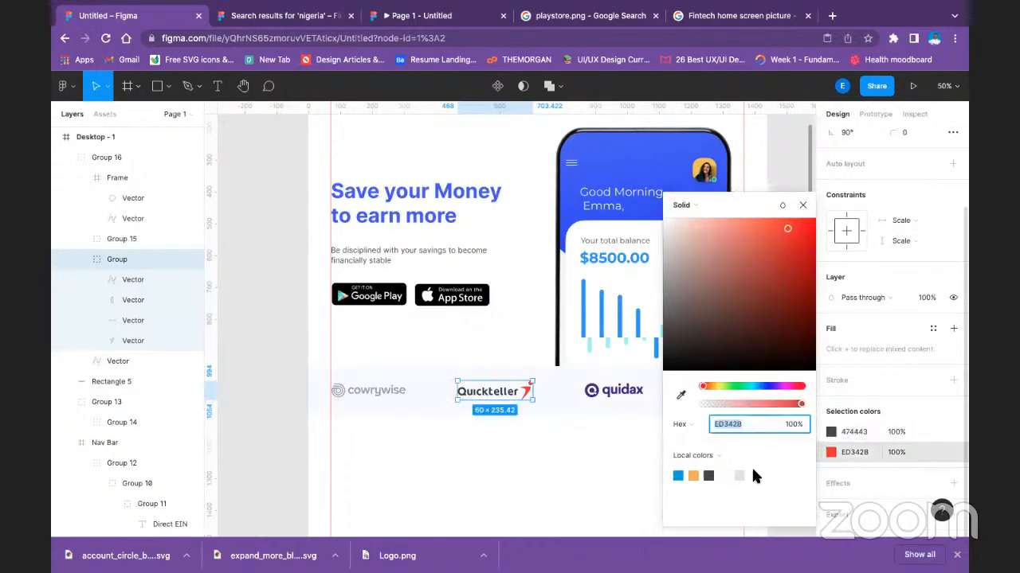
left_click(709, 476)
left_click(896, 432)
type("50")
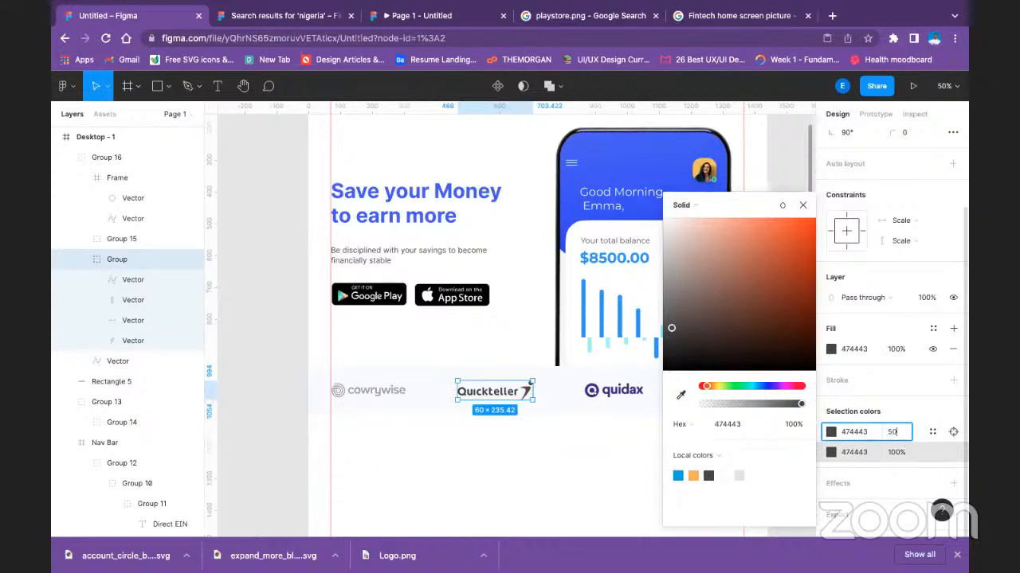
left_click(893, 444)
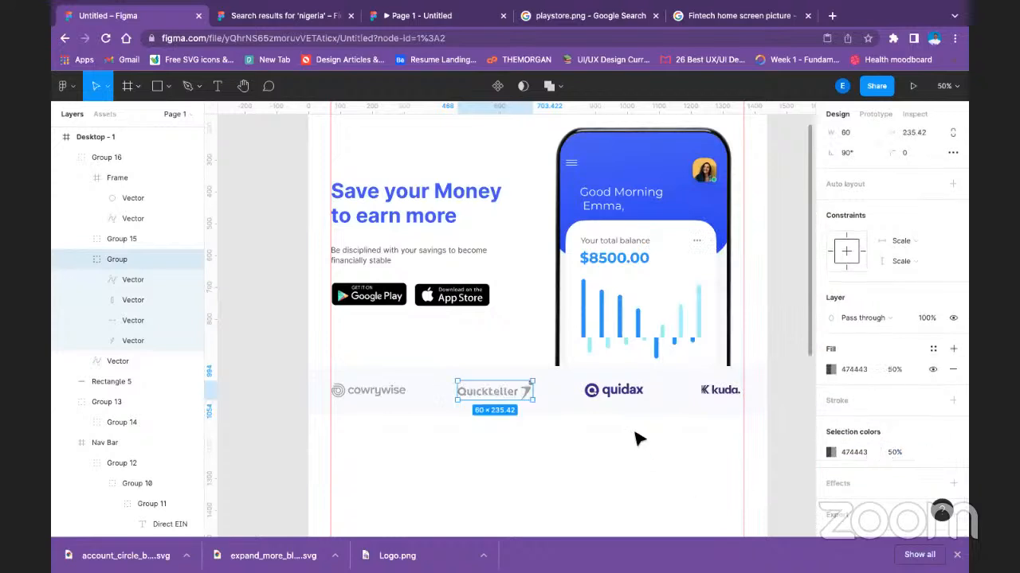
Recolour the purple of the Quidax logo with the dark grey local colour 474443 at 50% opacity.
left_click(614, 392)
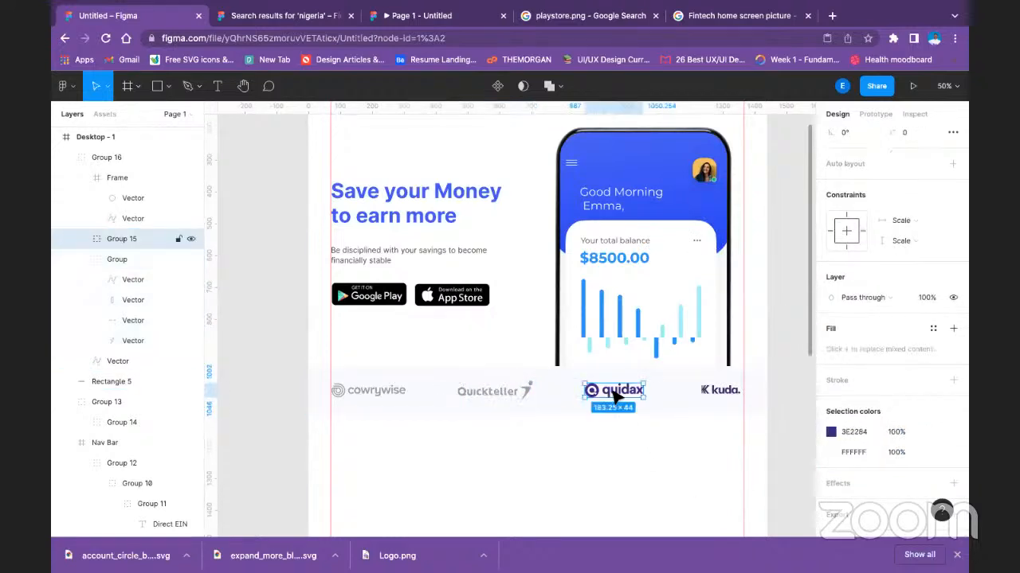
left_click(854, 434)
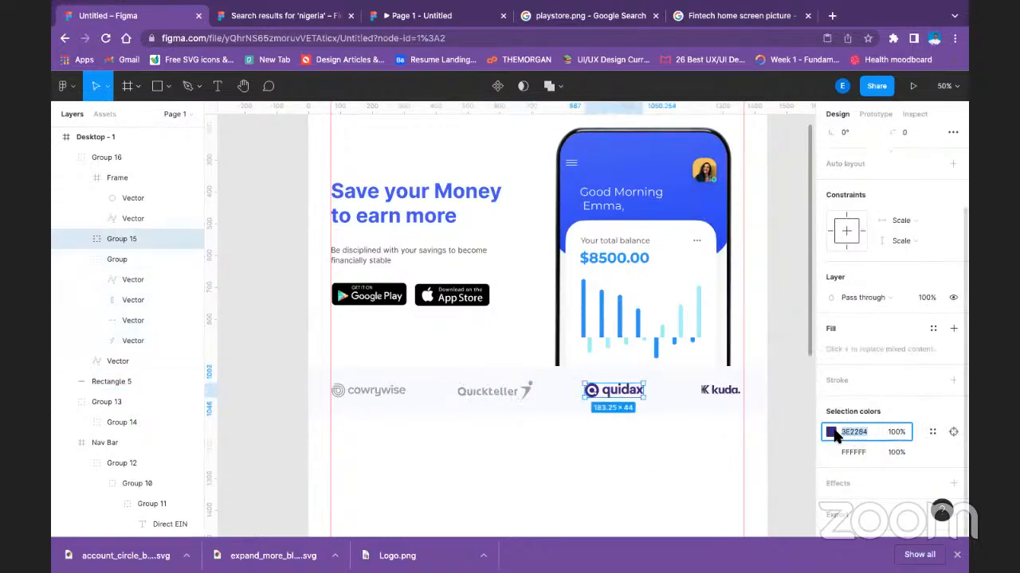
left_click(834, 434)
left_click(708, 476)
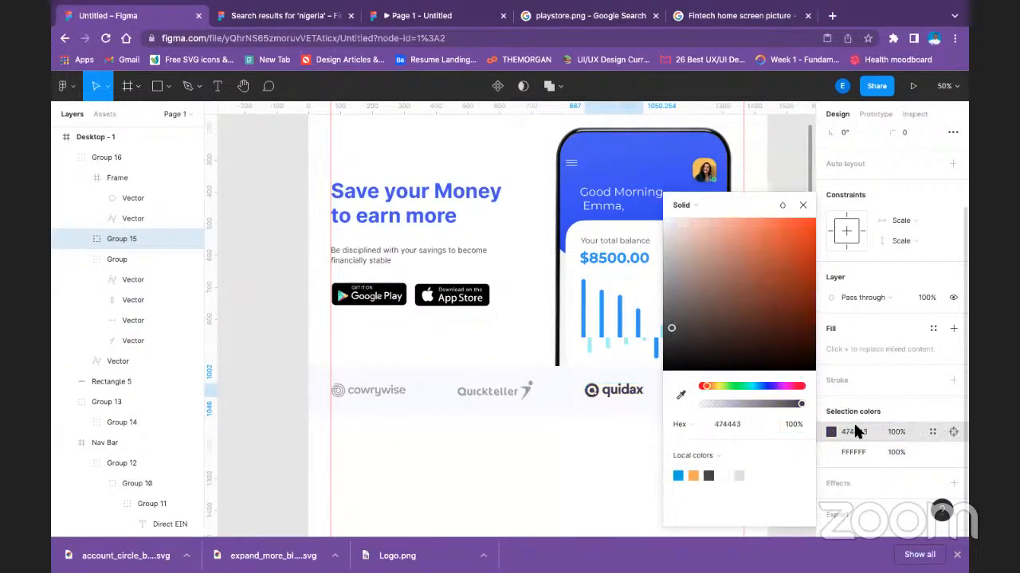
left_click(899, 432)
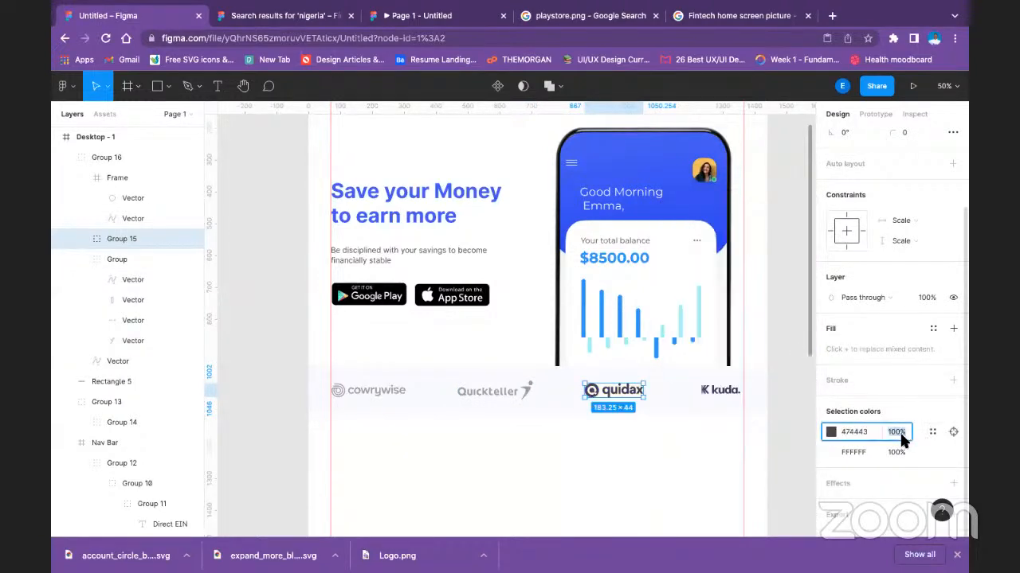
key("Return")
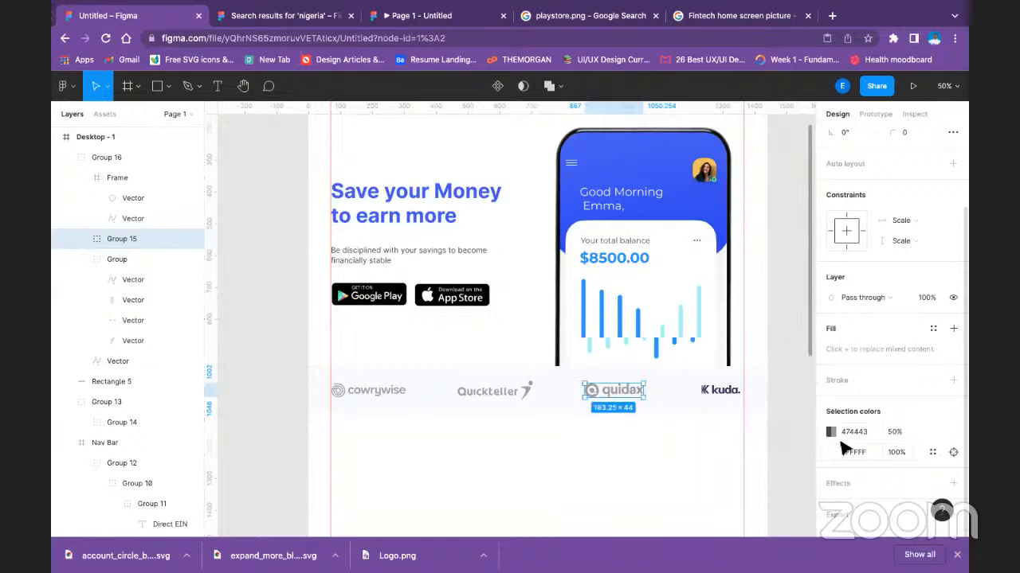
Recolour the Kuda logo with the dark grey local colour 474443 at 50% opacity.
left_click(710, 391)
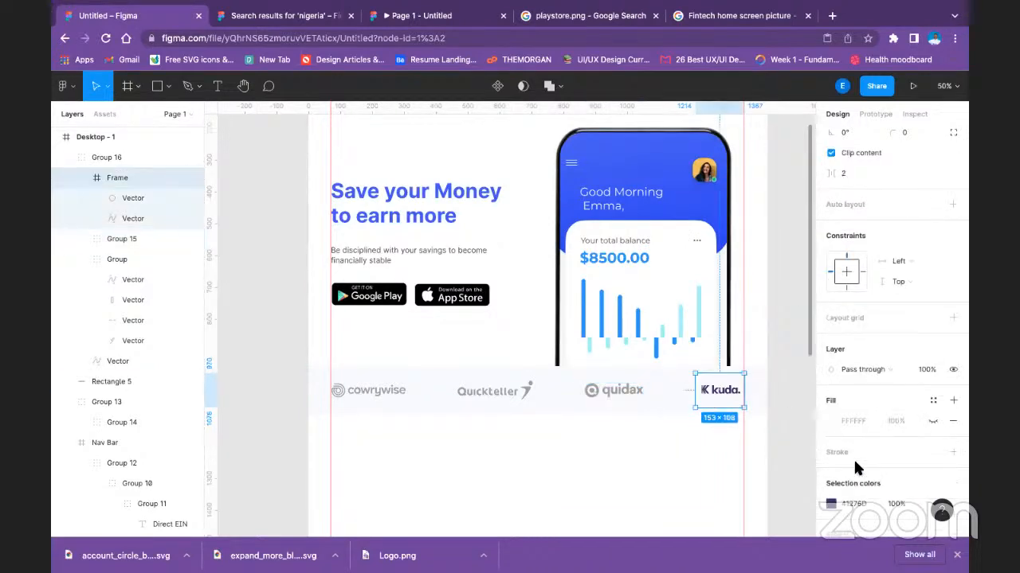
left_click(832, 506)
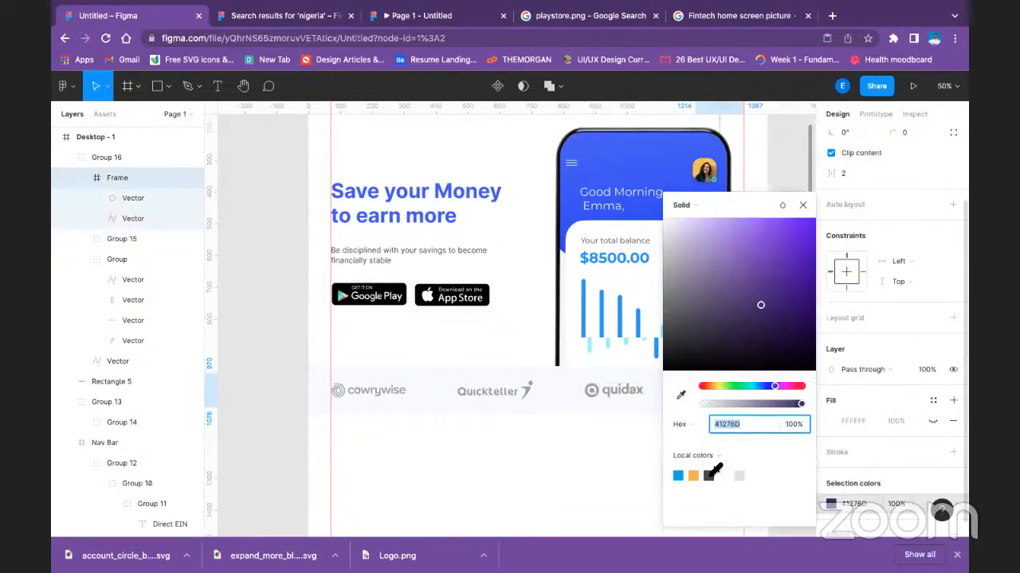
left_click(708, 475)
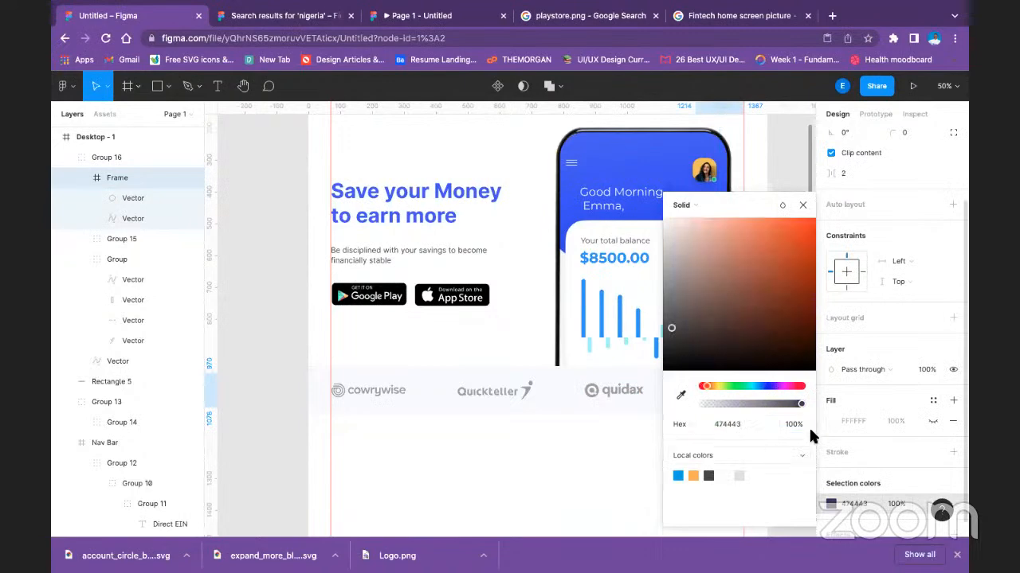
left_click(895, 504)
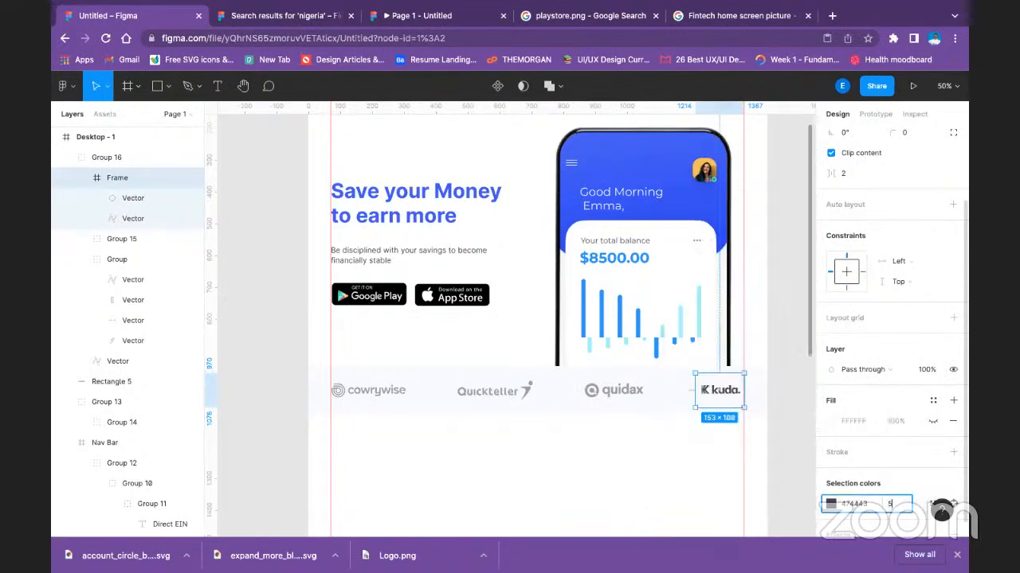
key("Return")
left_click(787, 415)
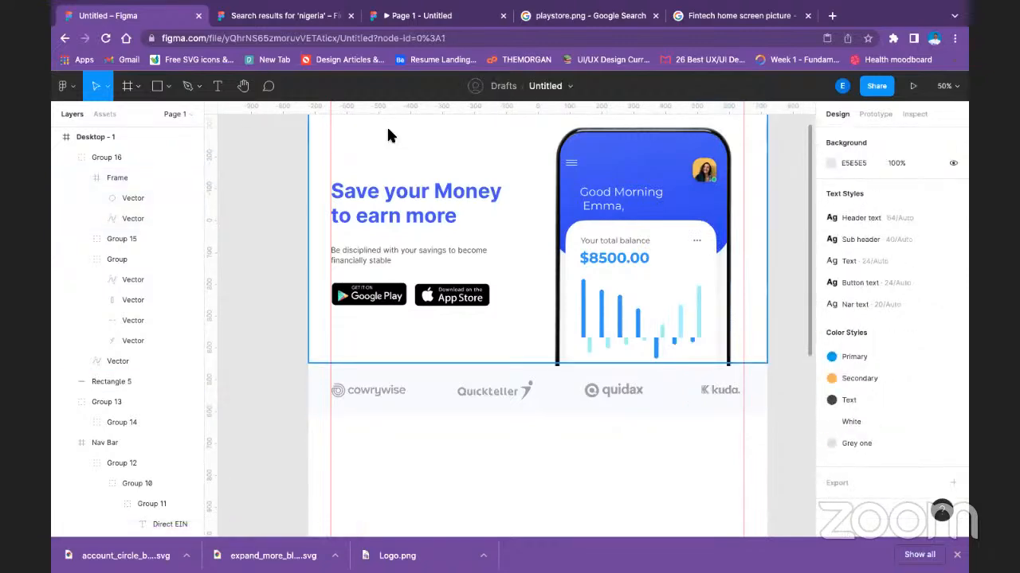
Close the Nigeria search results page and examine the muted logo strip in the prototype preview, returning to the design file.
left_click(384, 16)
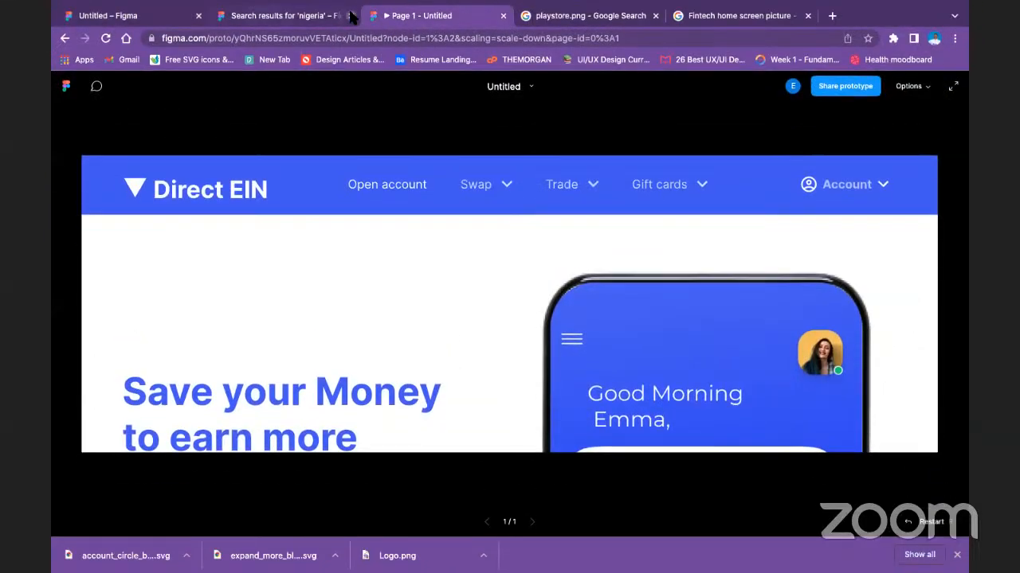
left_click(351, 16)
scroll(684, 387, "down", 5)
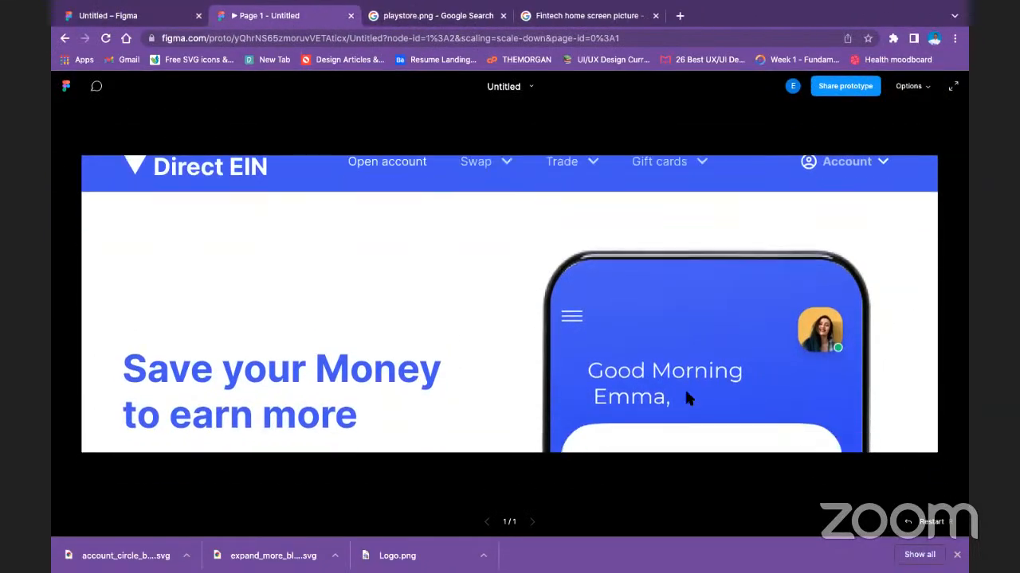
scroll(670, 349, "down", 3)
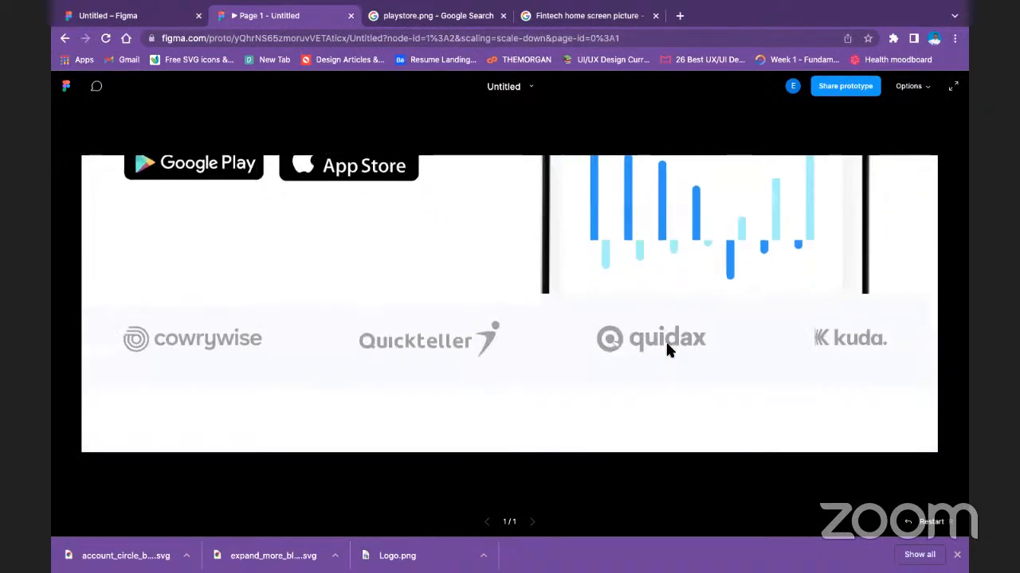
left_click(143, 25)
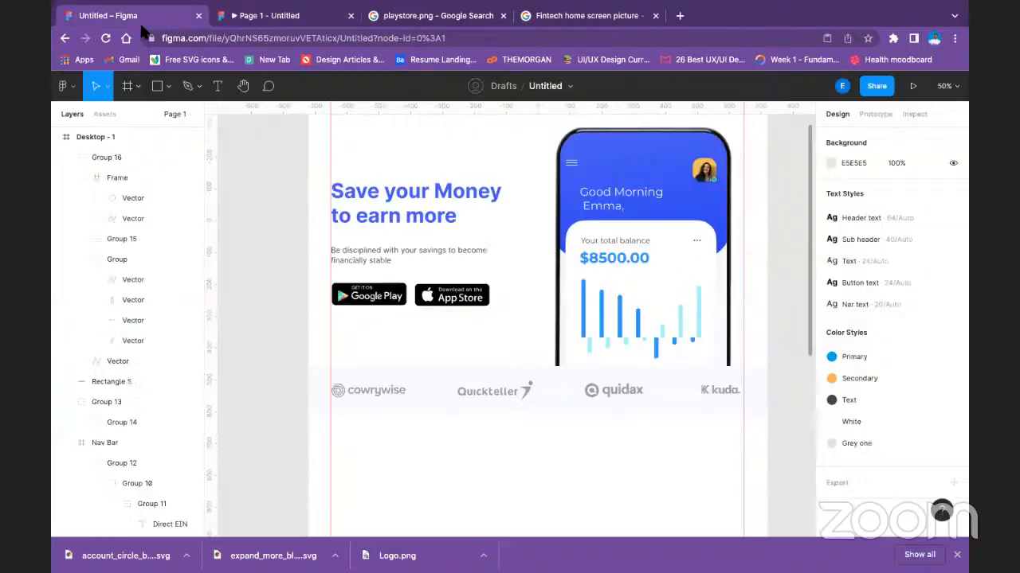
Group the partner logos with the pale blue strip and move the group down to Y 986.
left_click(530, 387)
left_click(518, 391)
left_click(434, 399, "shift")
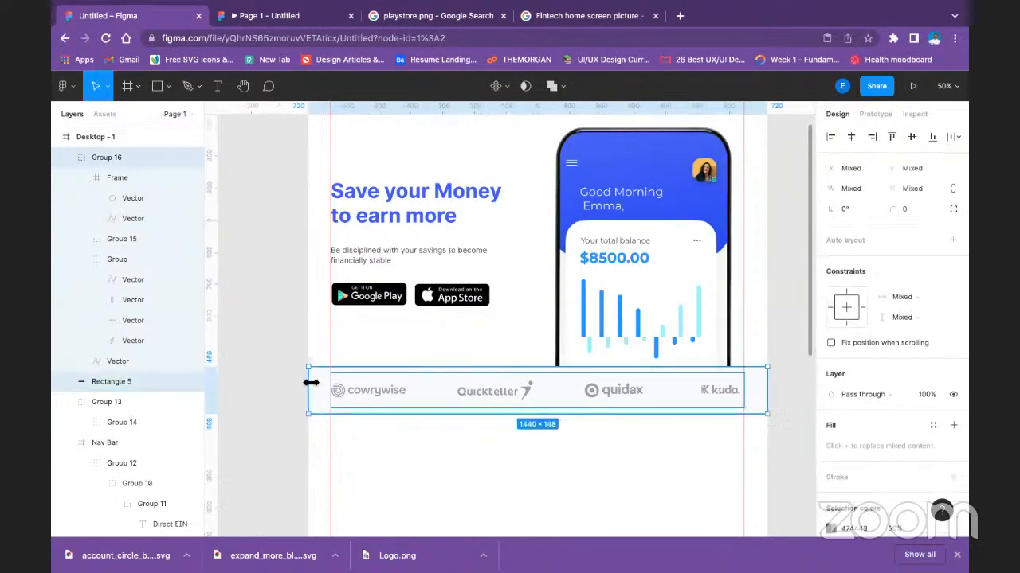
key("ctrl+g")
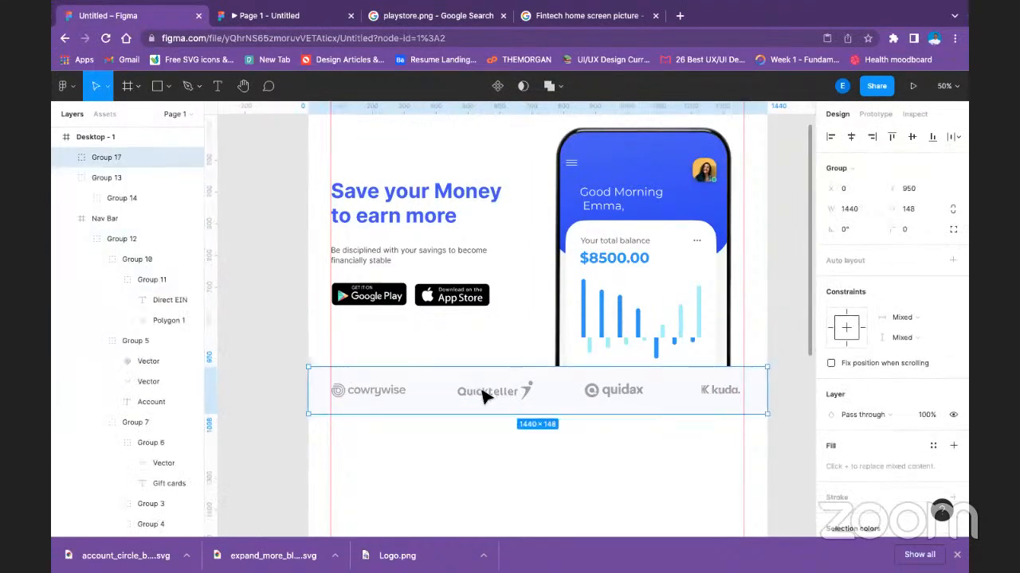
left_click_drag(483, 398, 485, 399)
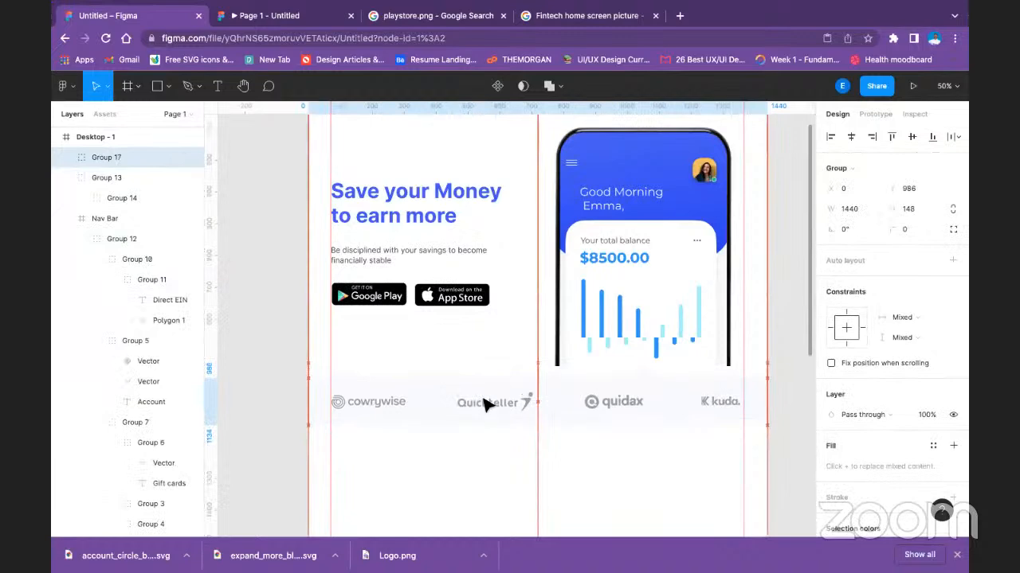
key("Down")
key("Down")
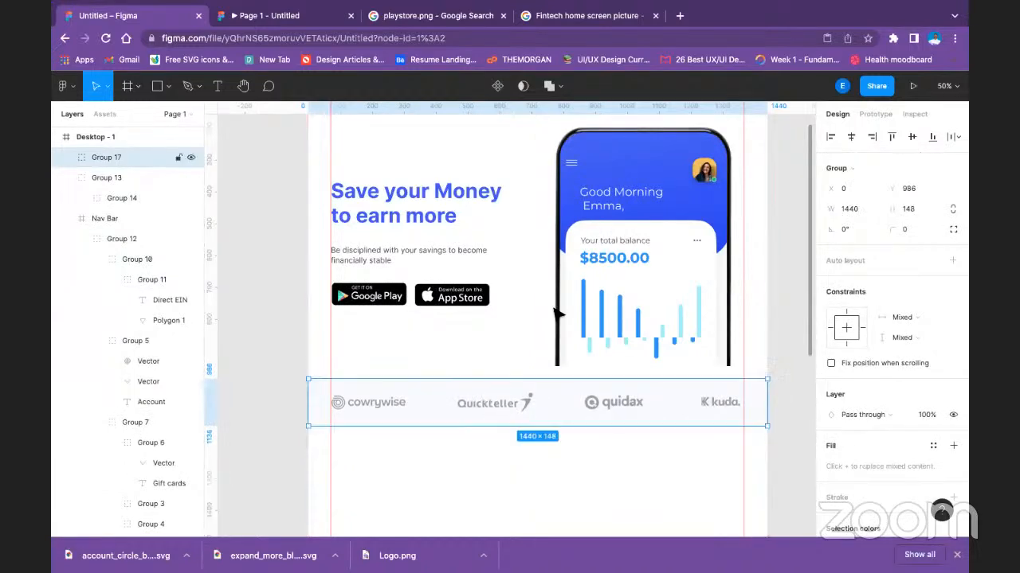
left_click(764, 220)
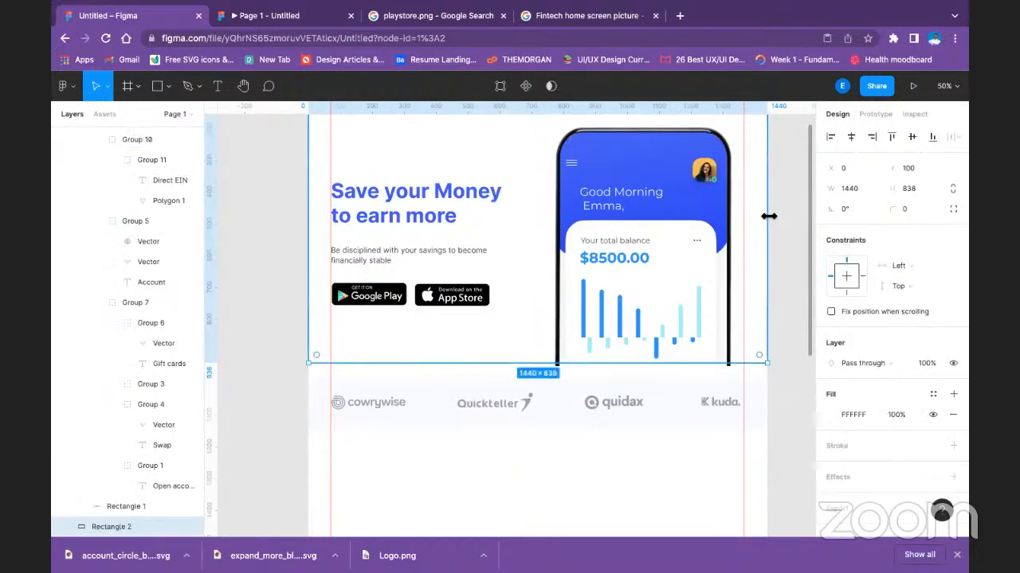
left_click(799, 210)
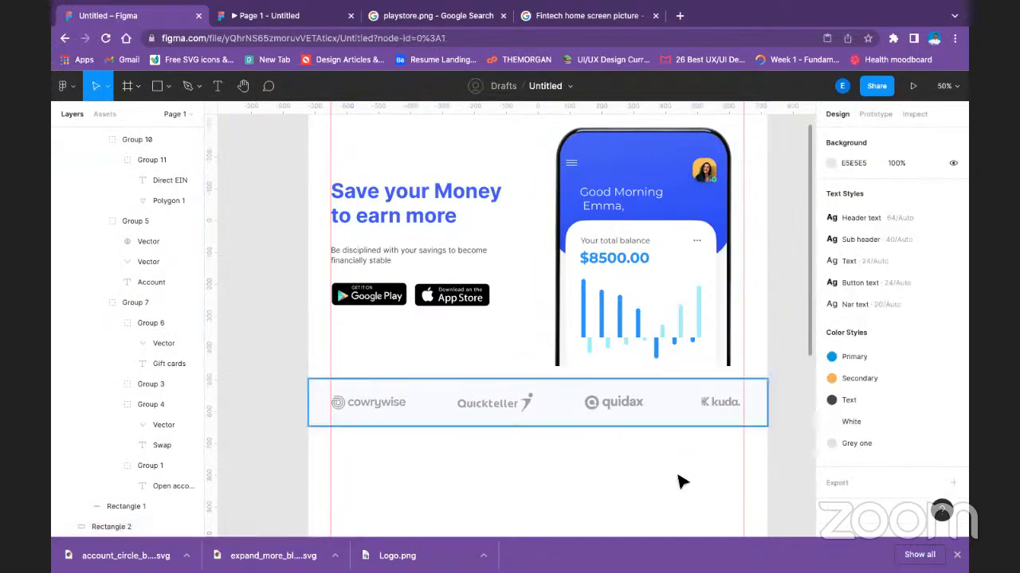
Add the heading text "Why people Trust us" in the empty area below the logo strip.
scroll(676, 466, "down", 2)
scroll(669, 446, "down", 5)
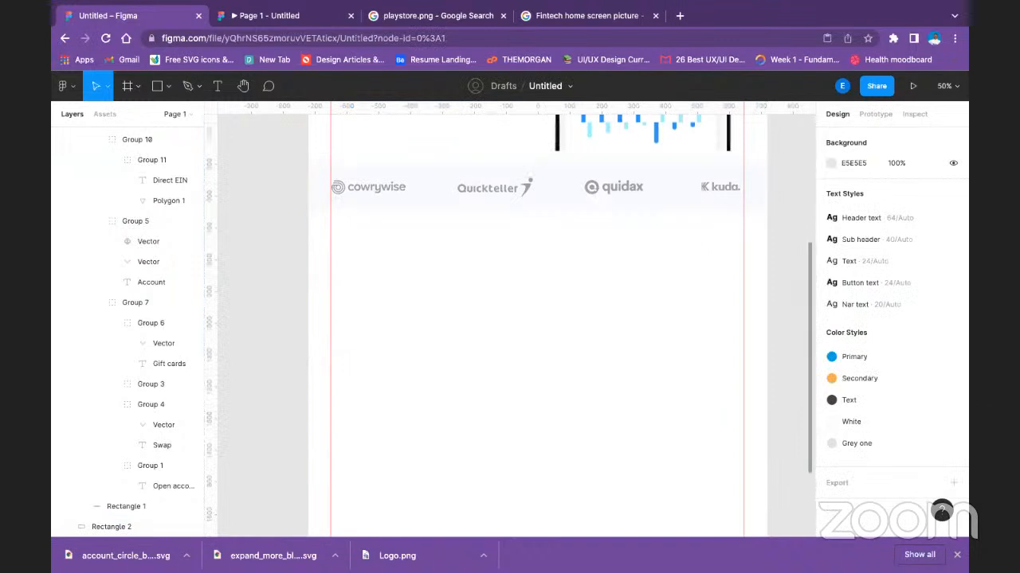
left_click(220, 87)
left_click(463, 243)
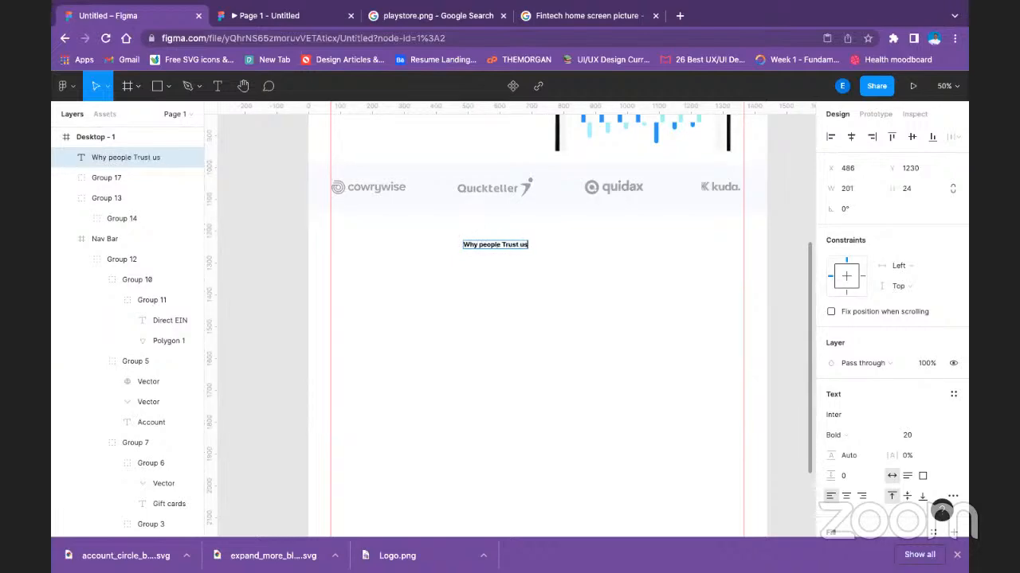
key("Escape")
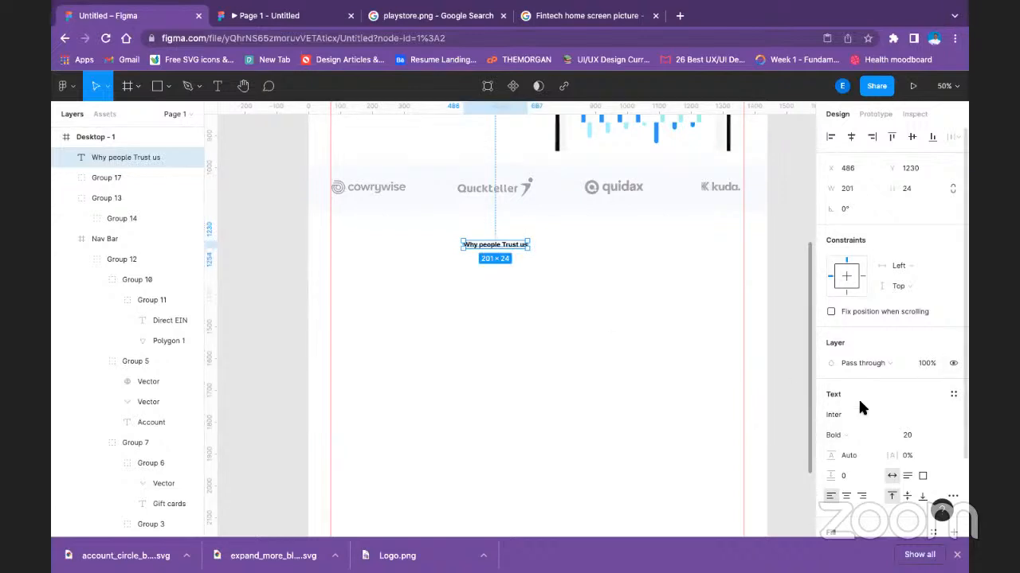
Apply the Sub header text style to the "Why people Trust us" heading and centre it below the logo strip at X 523, Y 1215.
left_click(953, 394)
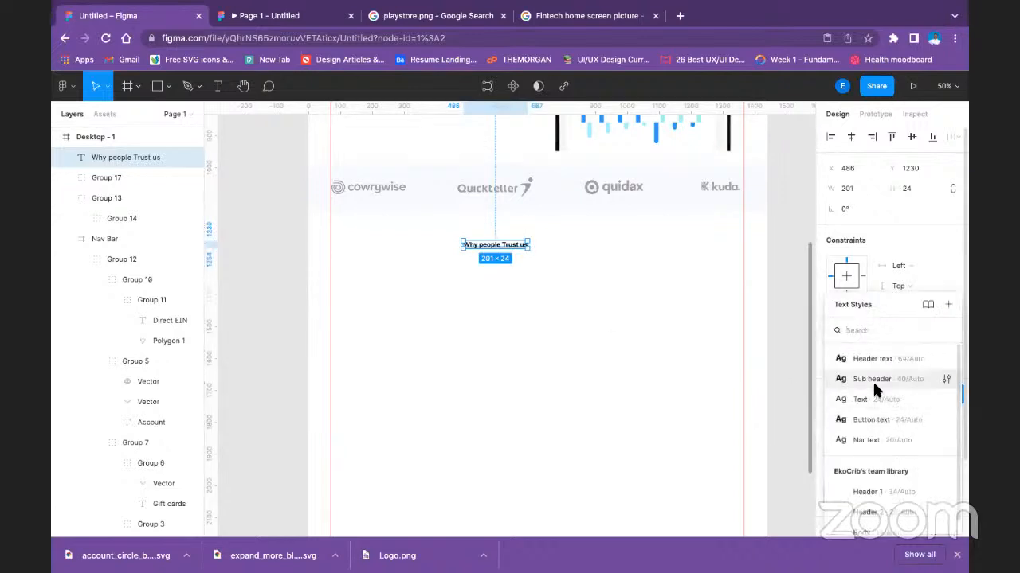
left_click(872, 380)
left_click(505, 321)
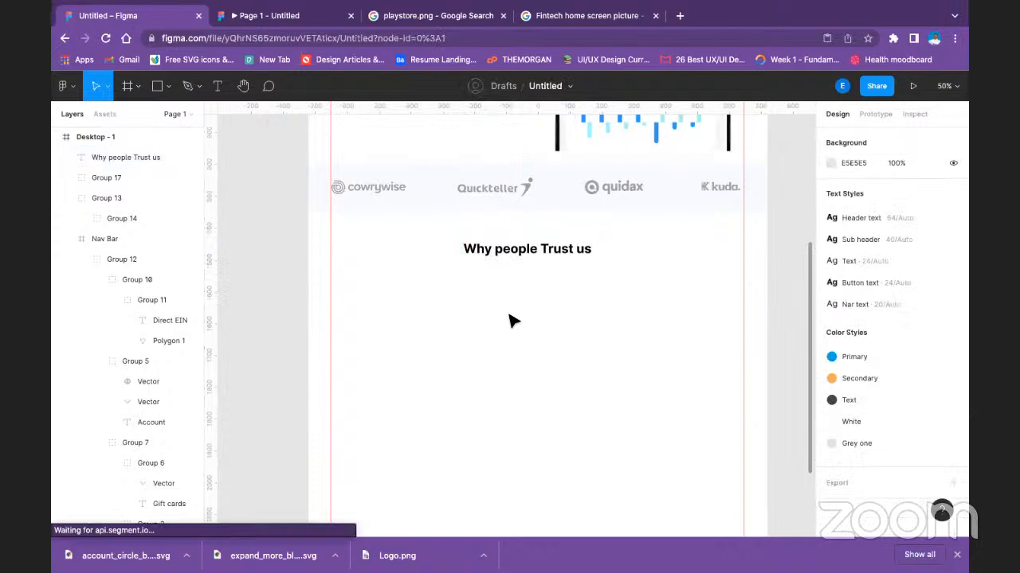
scroll(513, 316, "up", 3)
scroll(513, 315, "up", 5)
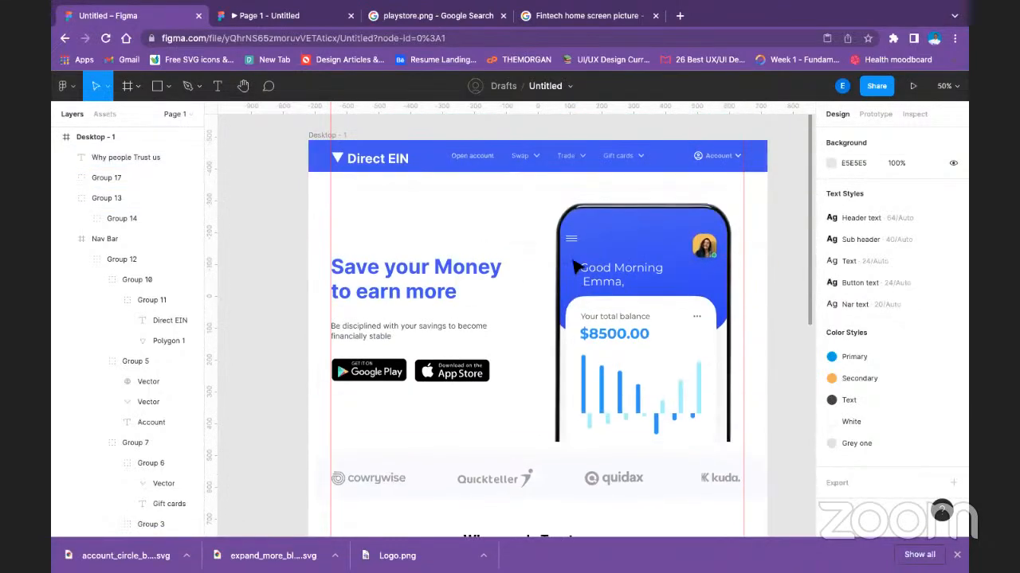
scroll(573, 263, "down", 6)
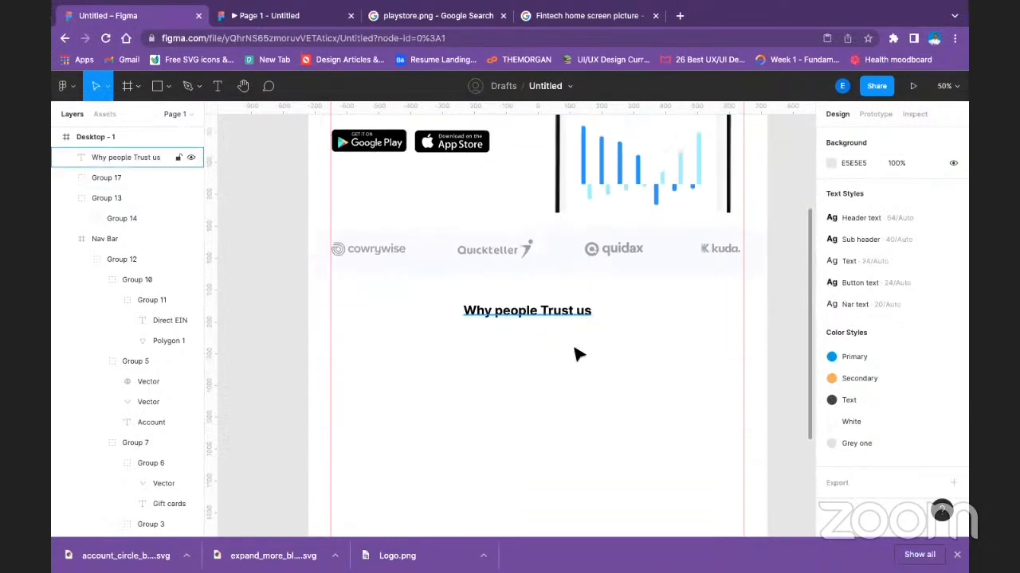
left_click(562, 319)
mouse_move(555, 316)
left_mouse_down()
mouse_move(568, 302)
mouse_move(570, 313)
left_mouse_up()
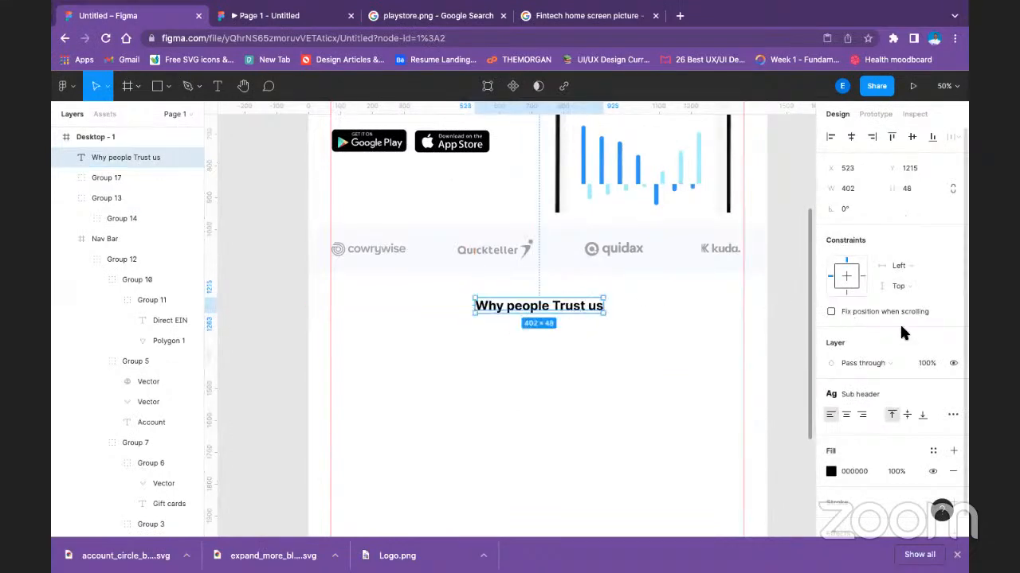
Apply the Primary colour style to the "Why people Trust us" heading.
left_click(830, 473)
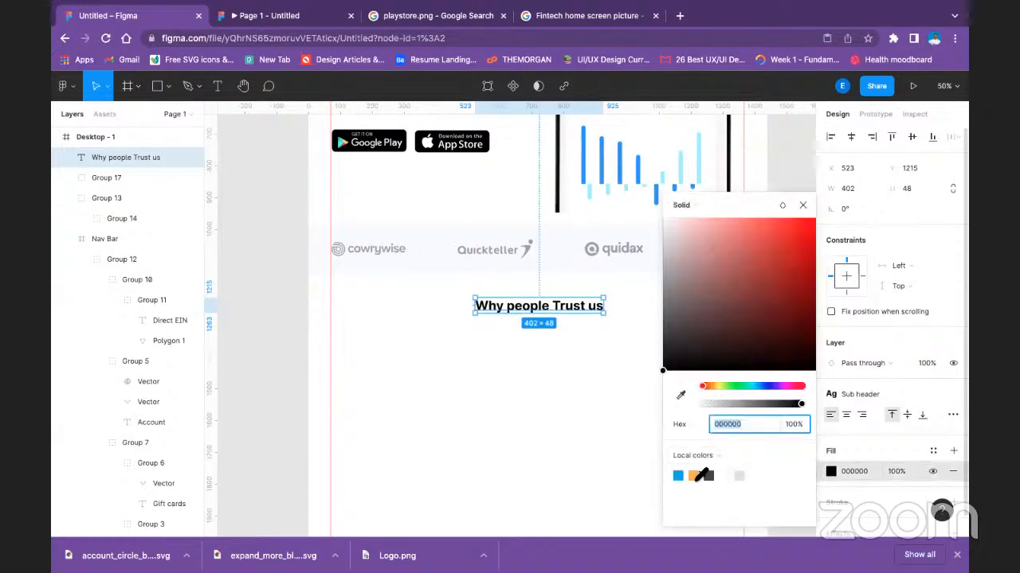
left_click(933, 451)
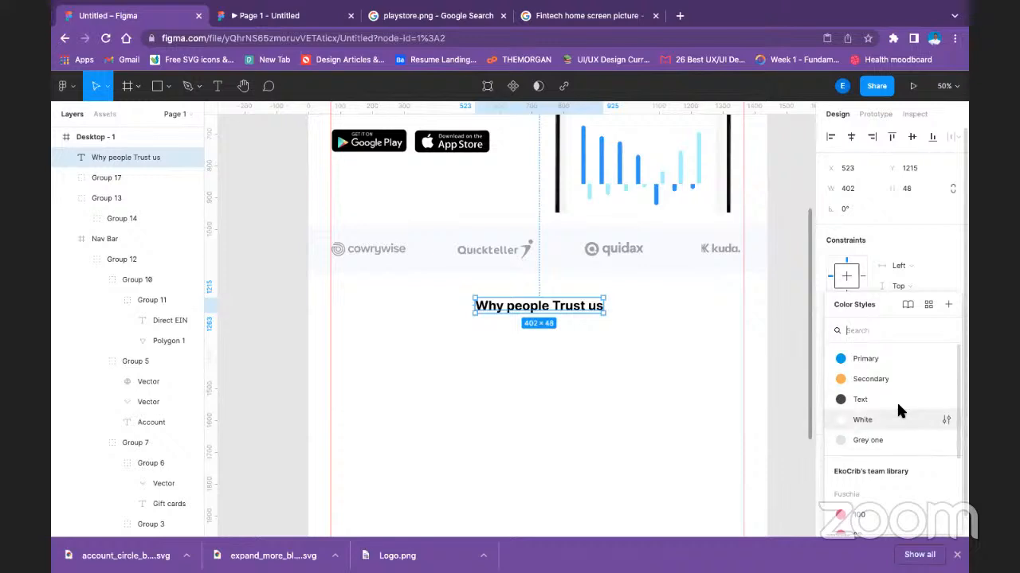
scroll(526, 311, "up", 3)
scroll(526, 311, "up", 2)
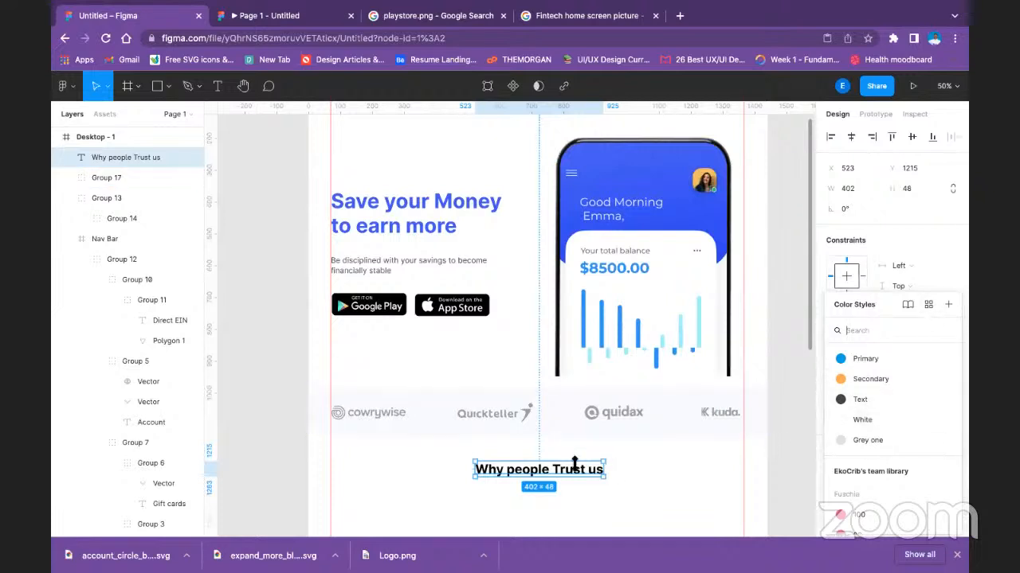
double_click(542, 475)
scroll(873, 372, "down", 3)
scroll(874, 372, "up", 3)
left_click(871, 357)
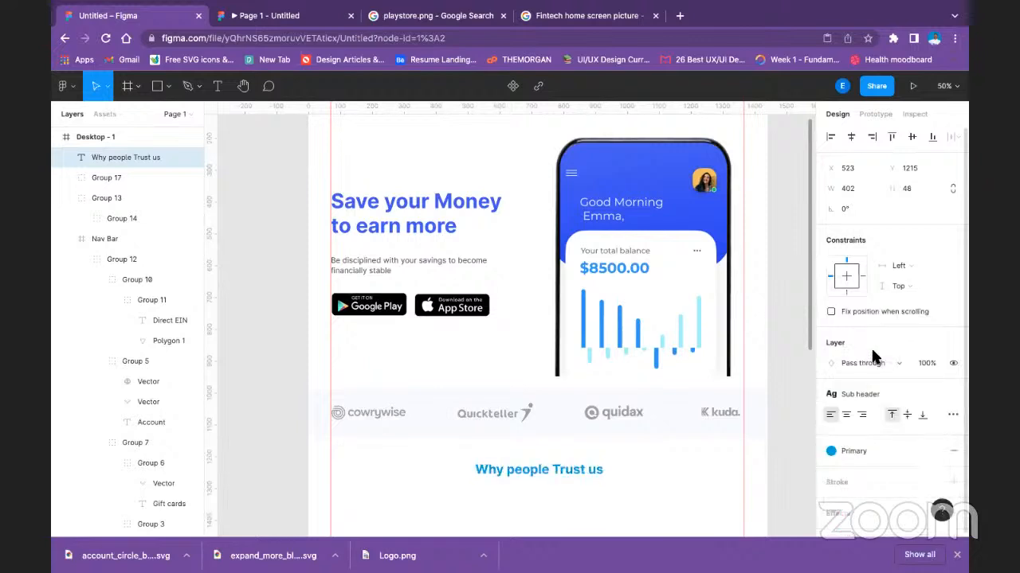
left_click(832, 451)
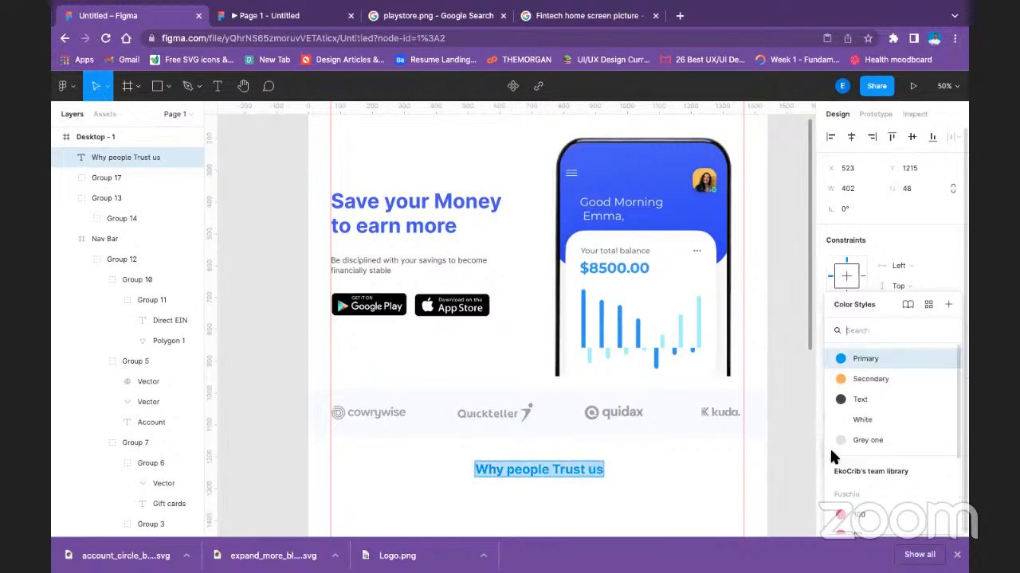
left_click(868, 359)
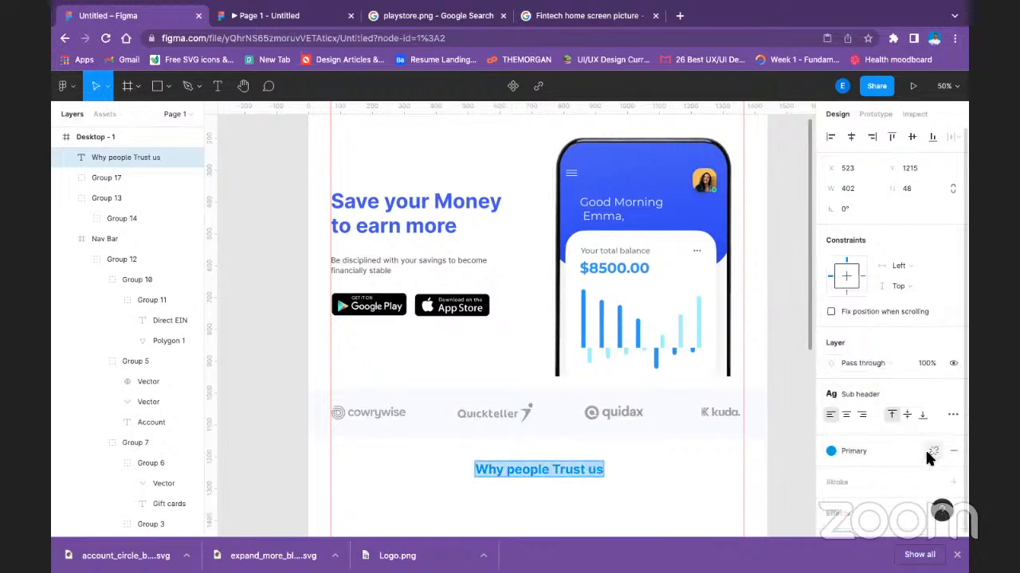
Edit the Primary colour style, sampling the blue 3D56FA from the phone mockup's header with the eyedropper.
left_click(851, 450)
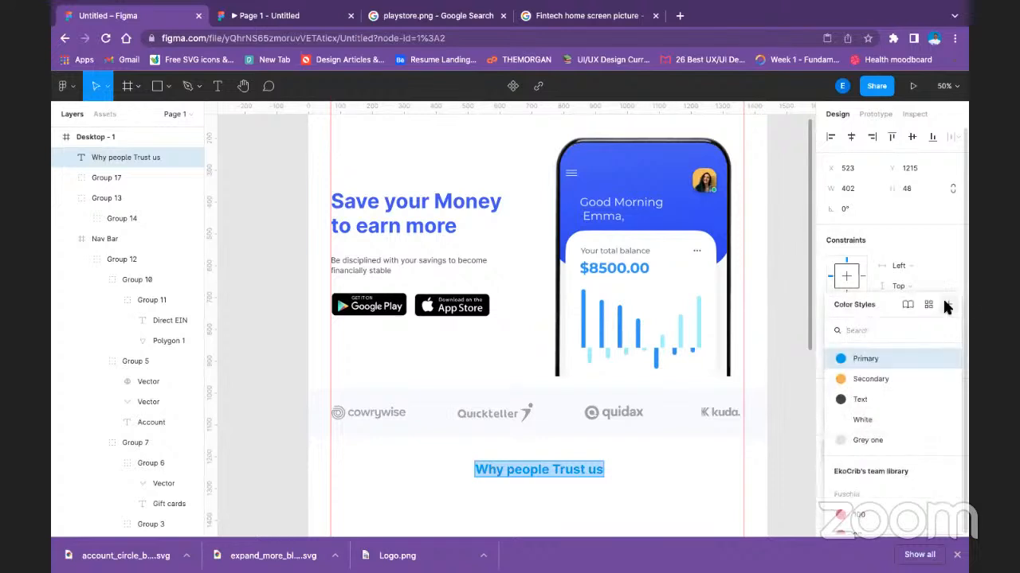
left_click(945, 359)
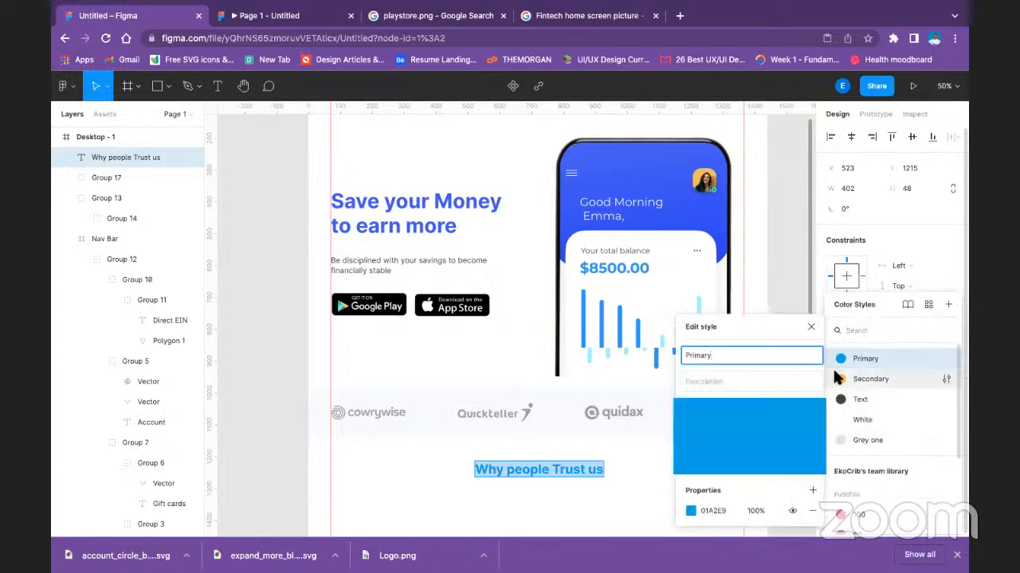
left_click(721, 511)
left_click(691, 511)
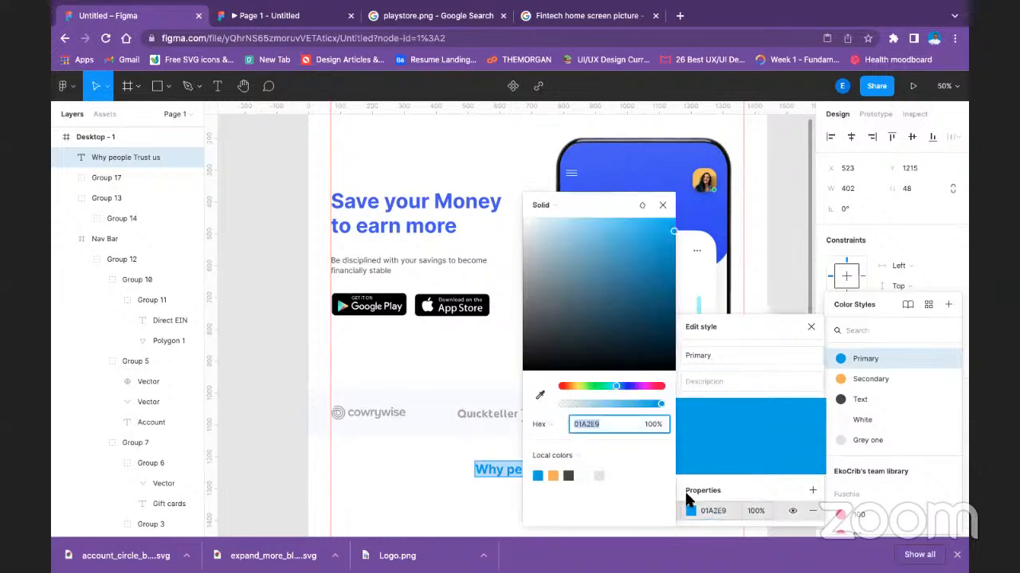
left_click_drag(638, 200, 689, 199)
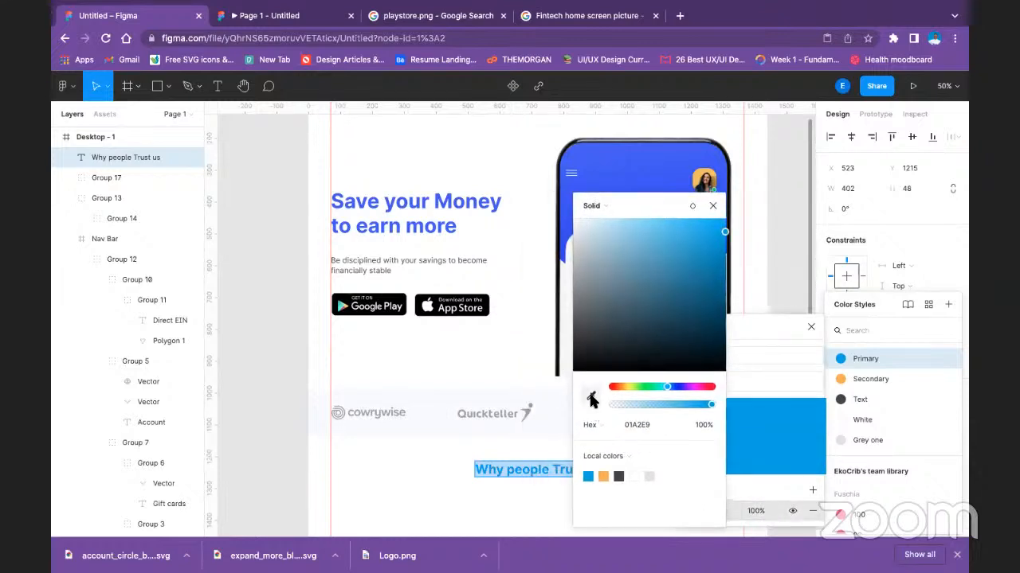
left_click(590, 396)
left_click(627, 173)
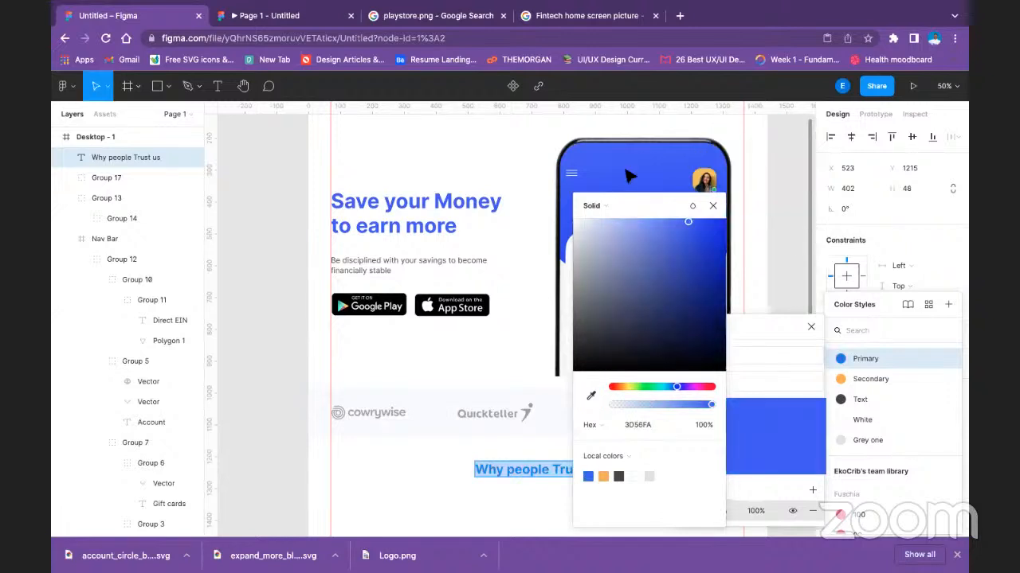
key("BackSpace")
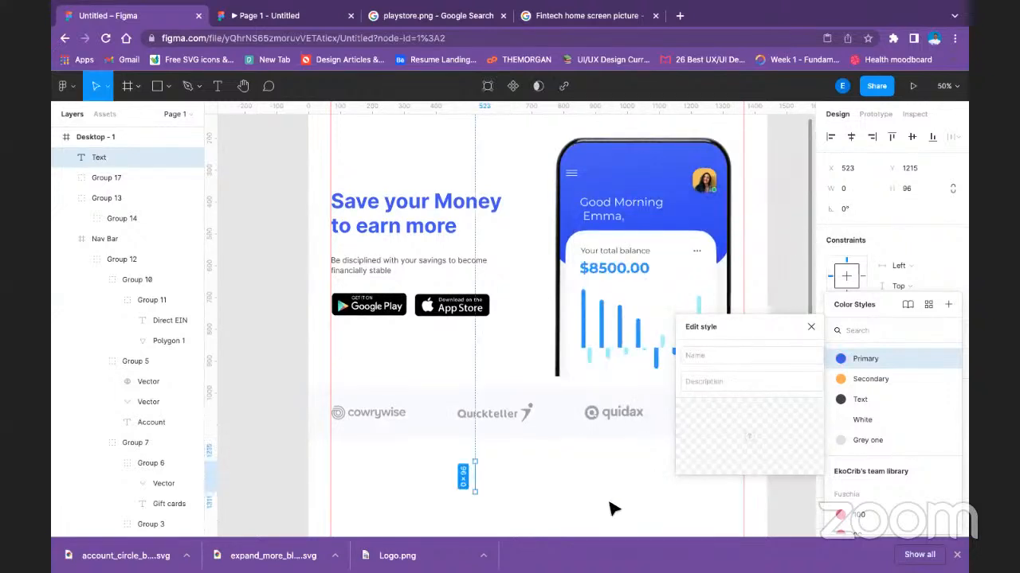
left_click(670, 510)
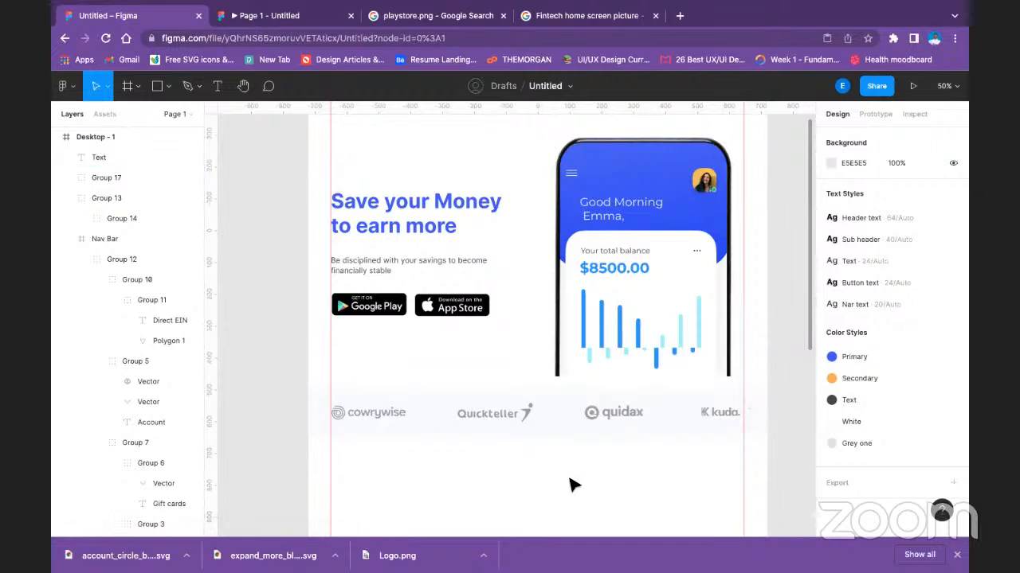
scroll(580, 450, "down", 4)
key("ctrl+z")
key("ctrl+z")
key("ctrl+z")
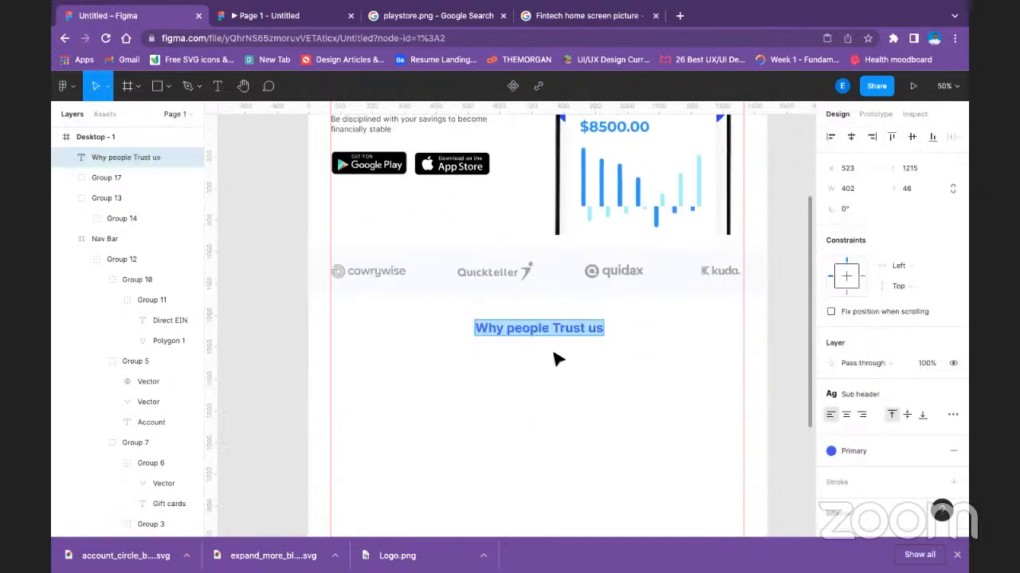
key("Escape")
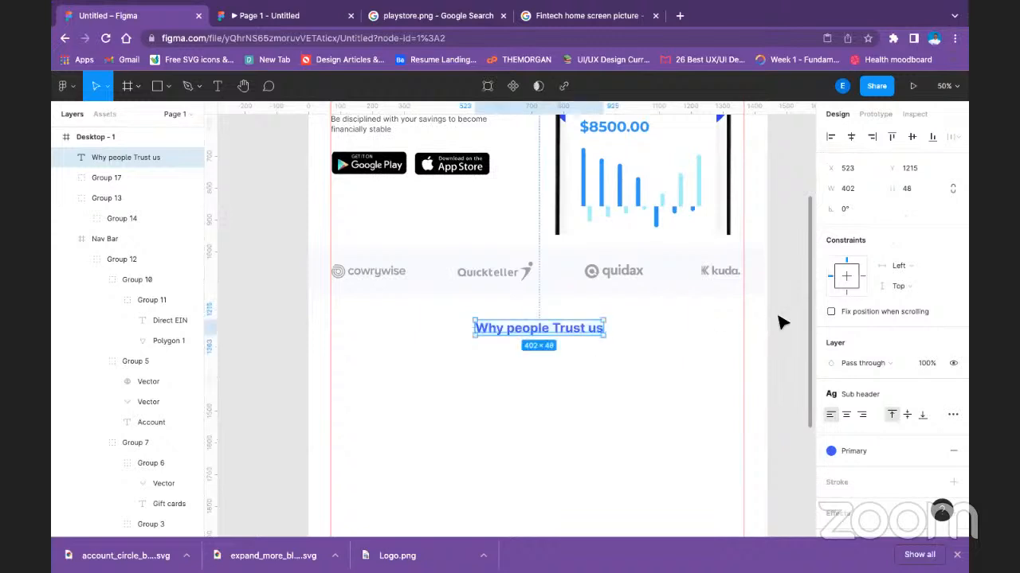
left_click(753, 324)
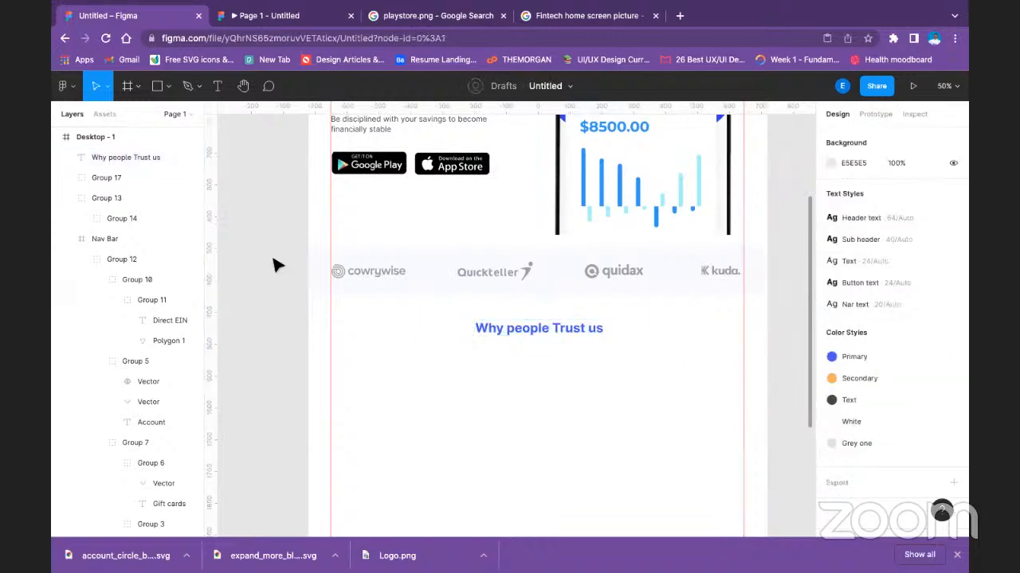
scroll(490, 351, "up", 5)
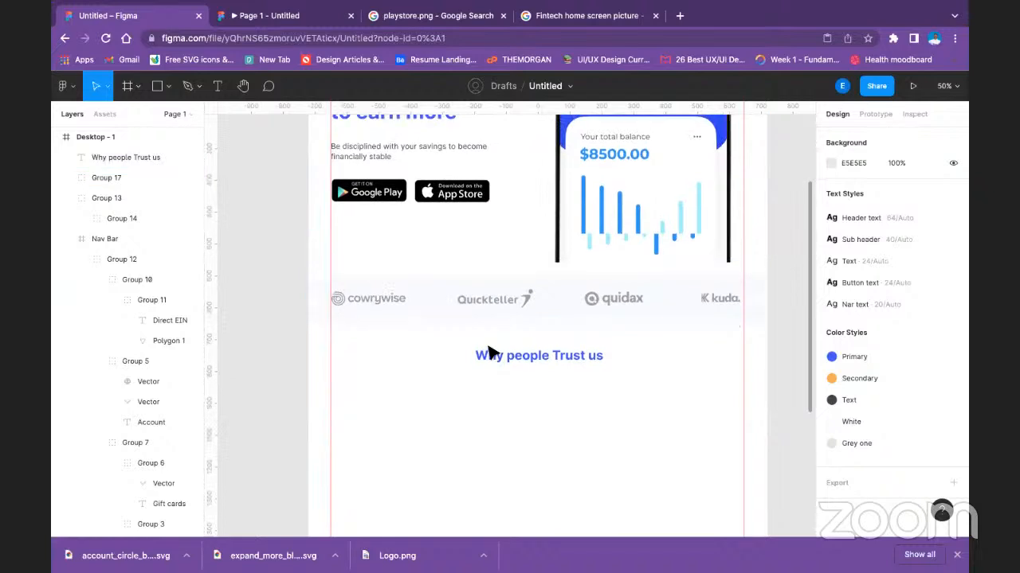
scroll(496, 347, "down", 5)
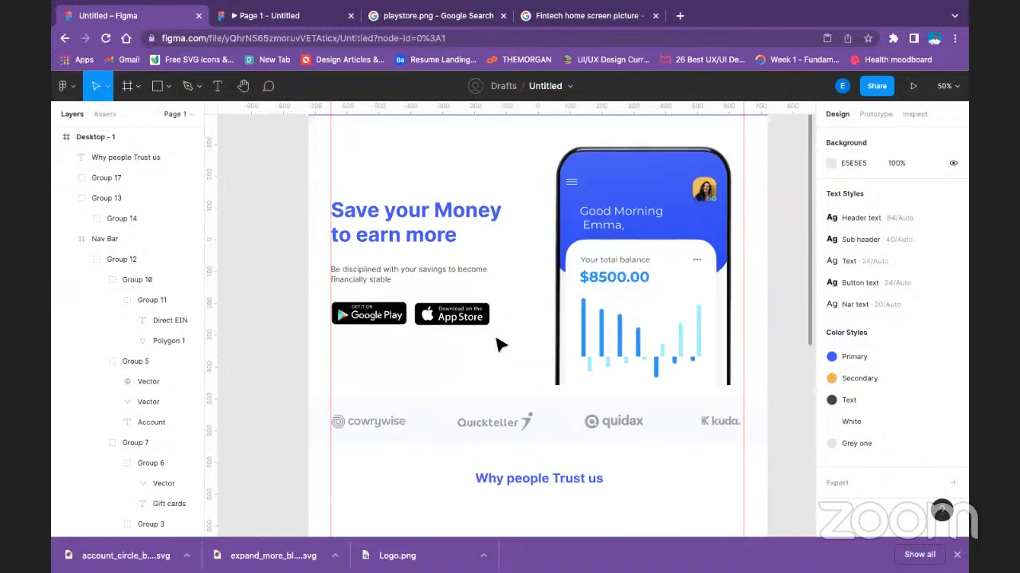
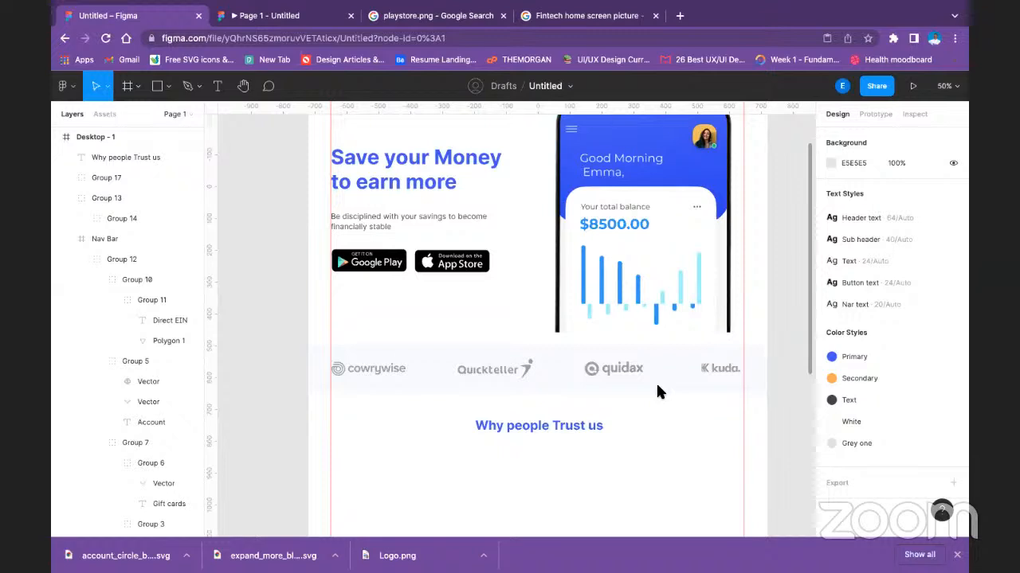
Draw a circle about 108 × 108 below the "Why people Trust us" heading, near the left guide, at about X 142, Y 1358.
left_click(466, 207)
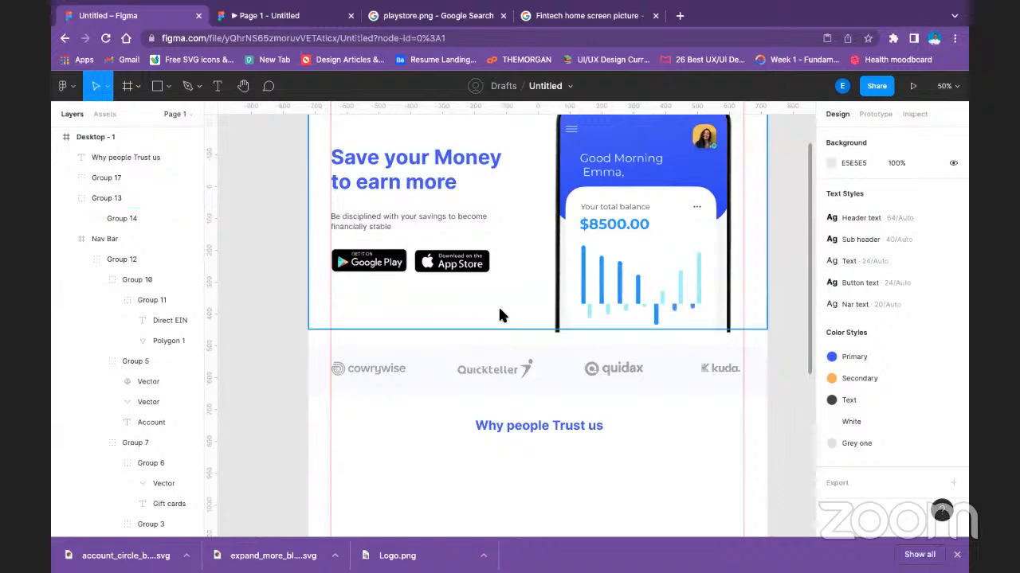
scroll(581, 270, "up", 5)
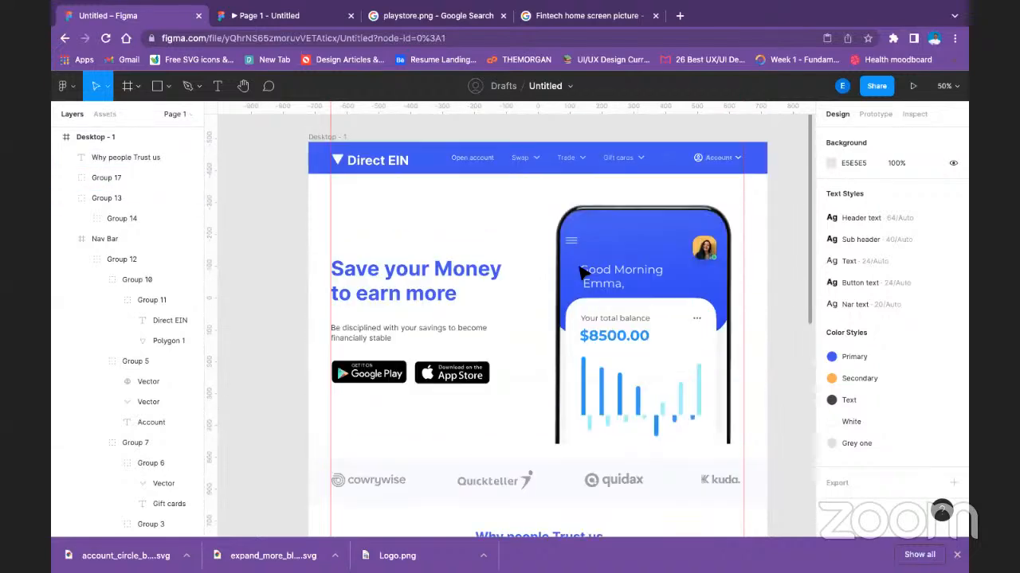
scroll(580, 271, "down", 8)
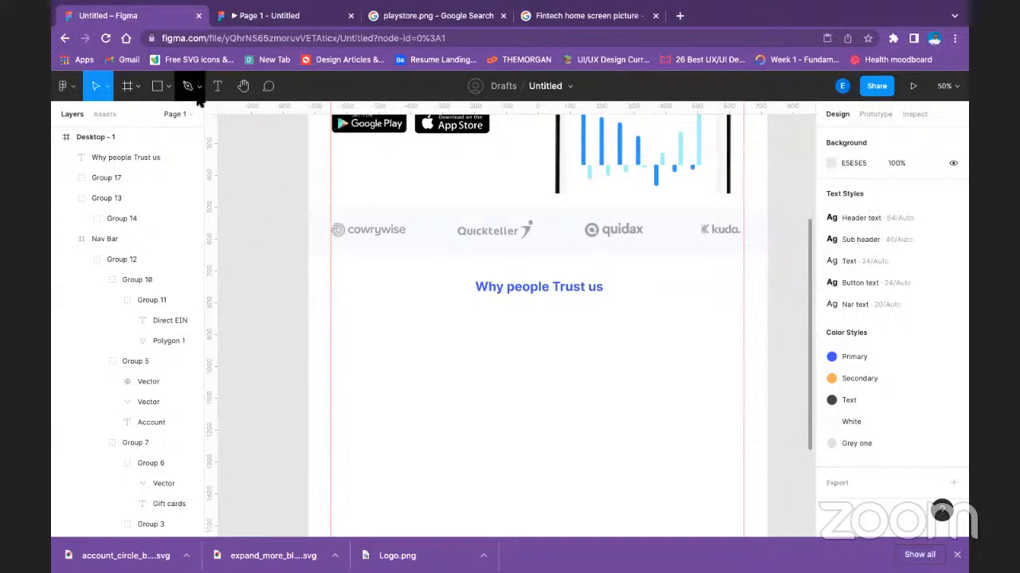
left_click(168, 86)
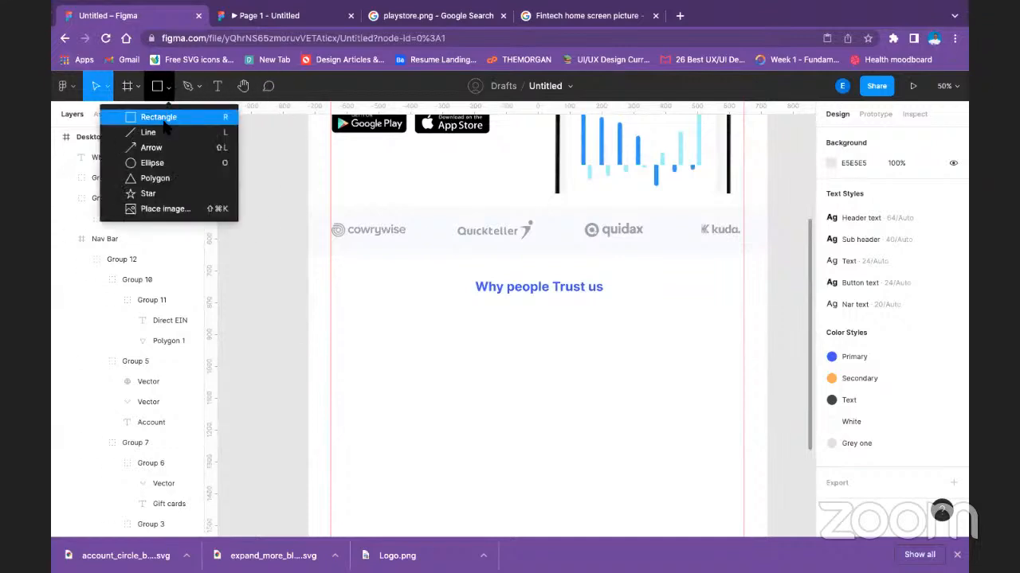
left_click(155, 162)
left_click_drag(354, 324, 379, 363)
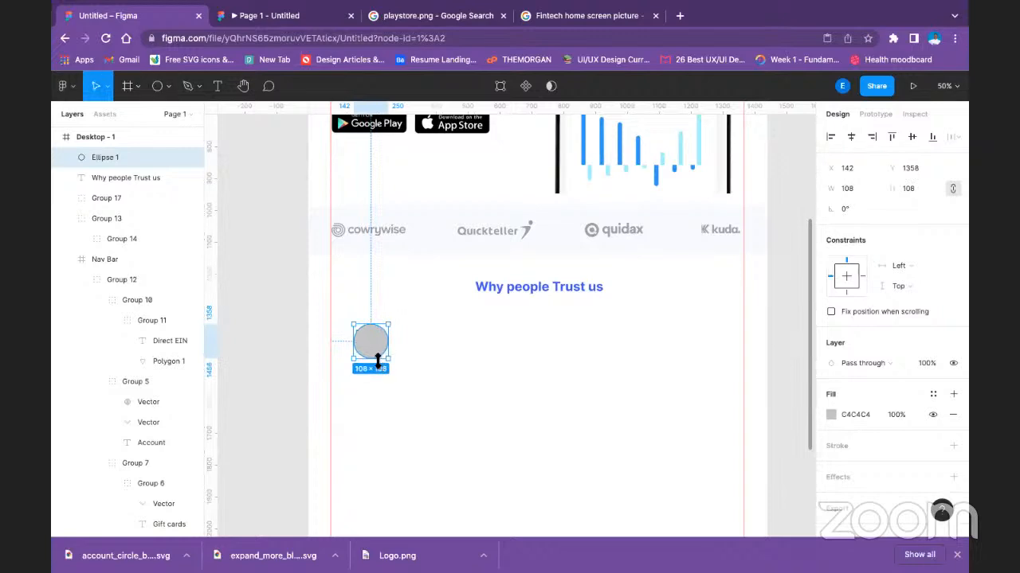
left_click(587, 404)
scroll(587, 387, "up", 2)
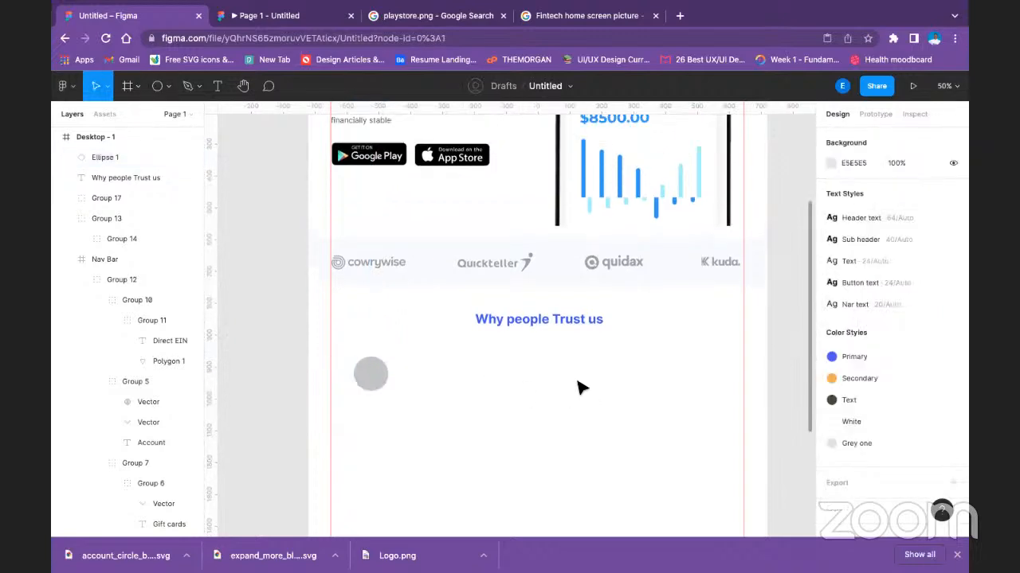
scroll(580, 388, "down", 4)
scroll(579, 388, "down", 3)
scroll(581, 387, "up", 6)
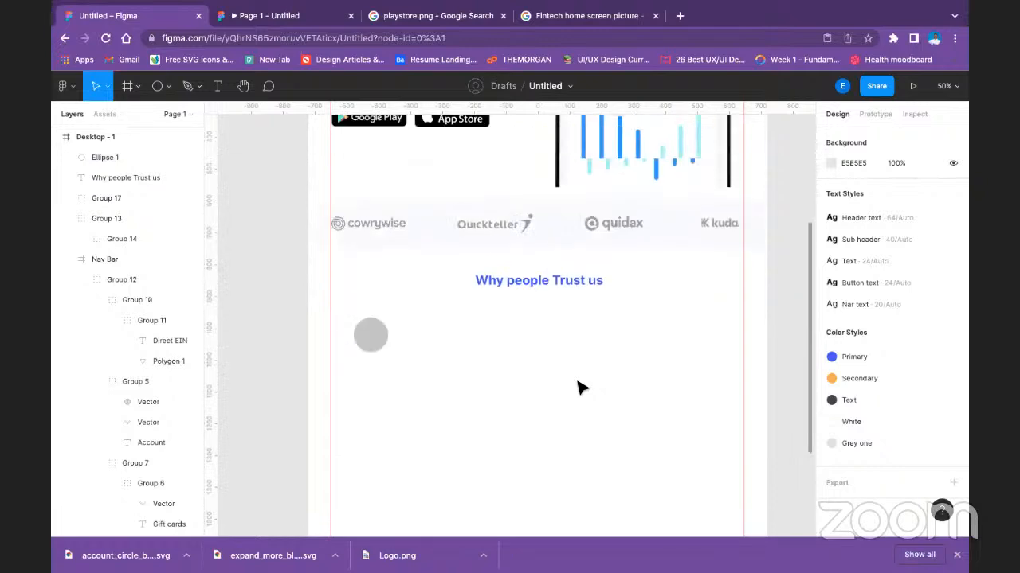
Add the text "Easy" and place it directly under the grey circle at about X 149, Y 1478.
left_click(372, 414)
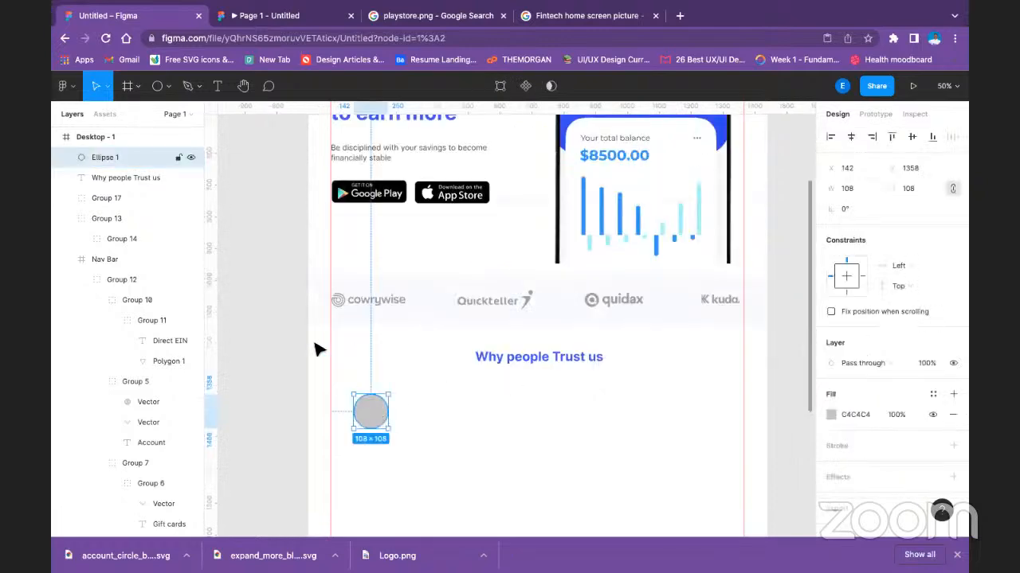
left_click(217, 85)
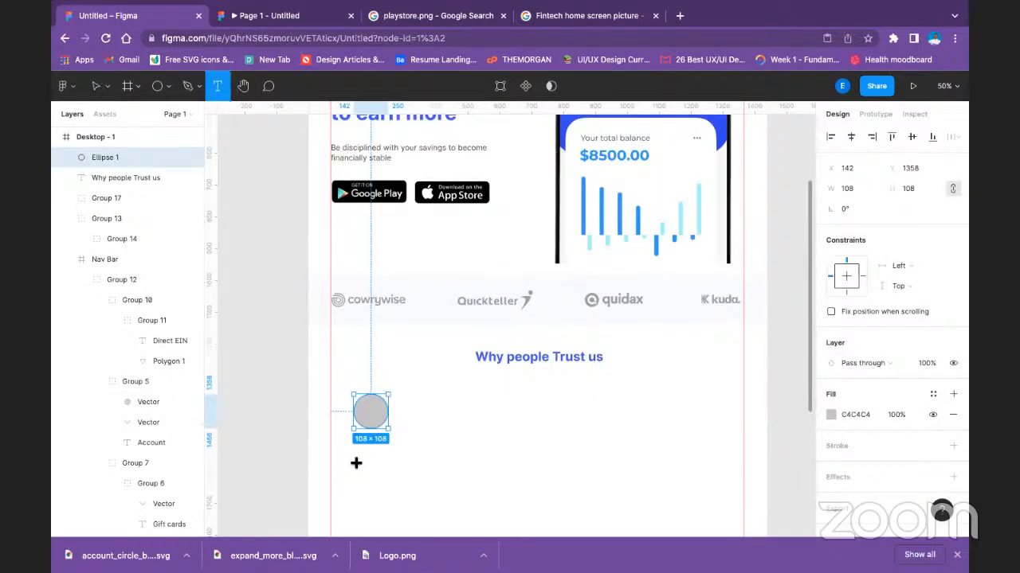
left_click(341, 441)
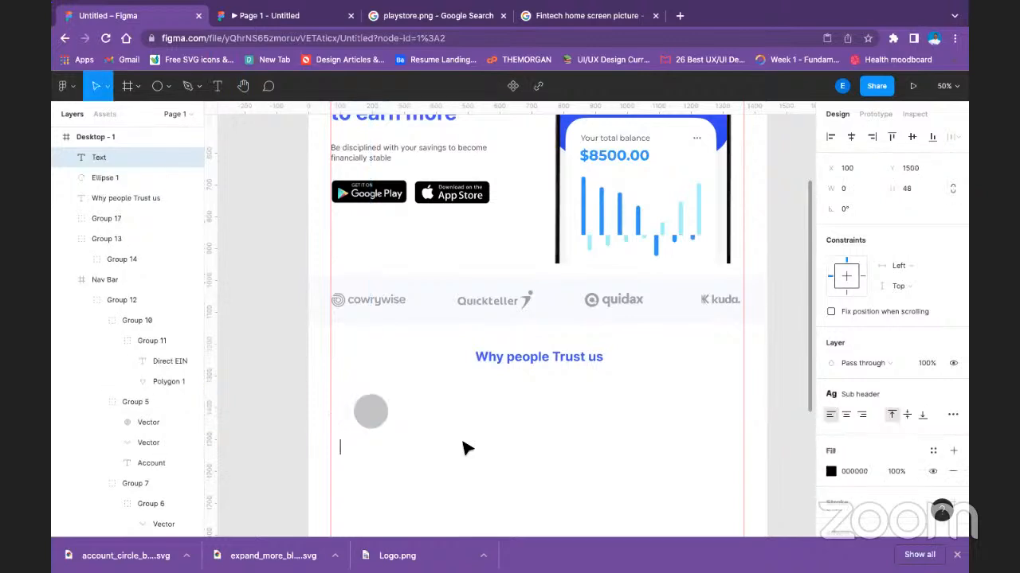
type("Easy")
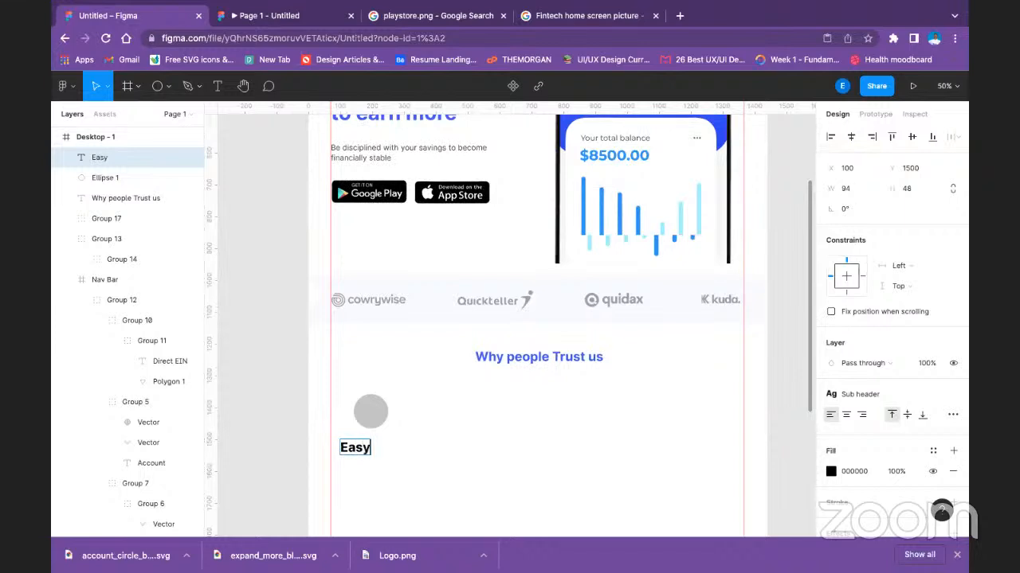
key("Escape")
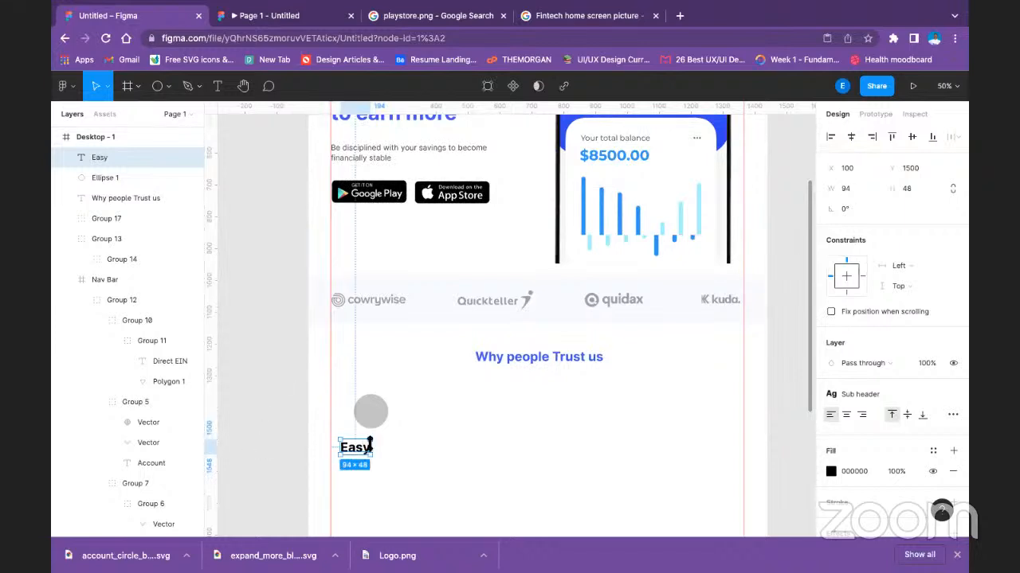
left_click(438, 437)
left_click_drag(363, 444, 383, 444)
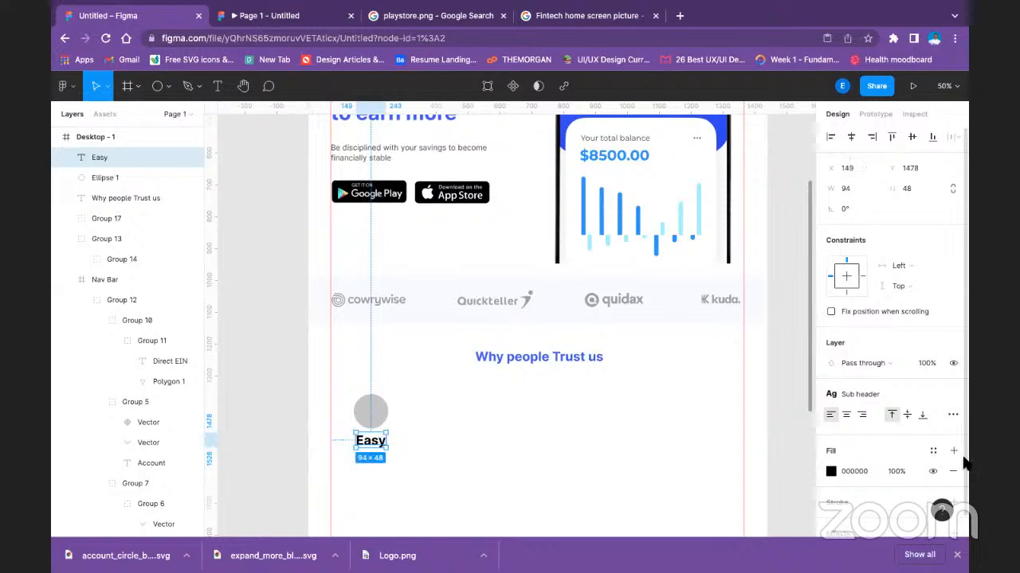
Apply the Text style to the "Easy" label, detach the style and set the font weight to Bold.
scroll(898, 471, "down", 2)
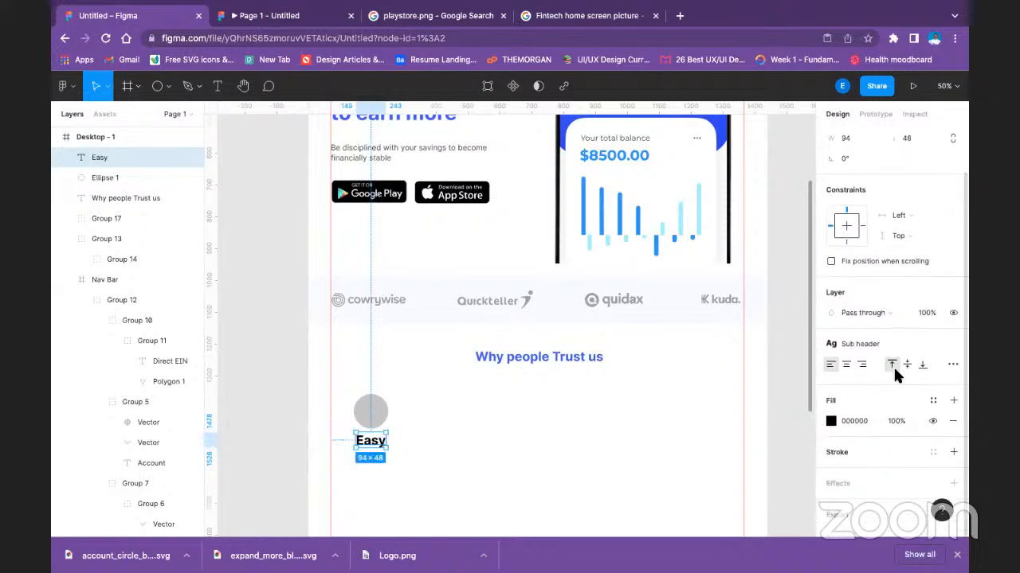
left_click(896, 349)
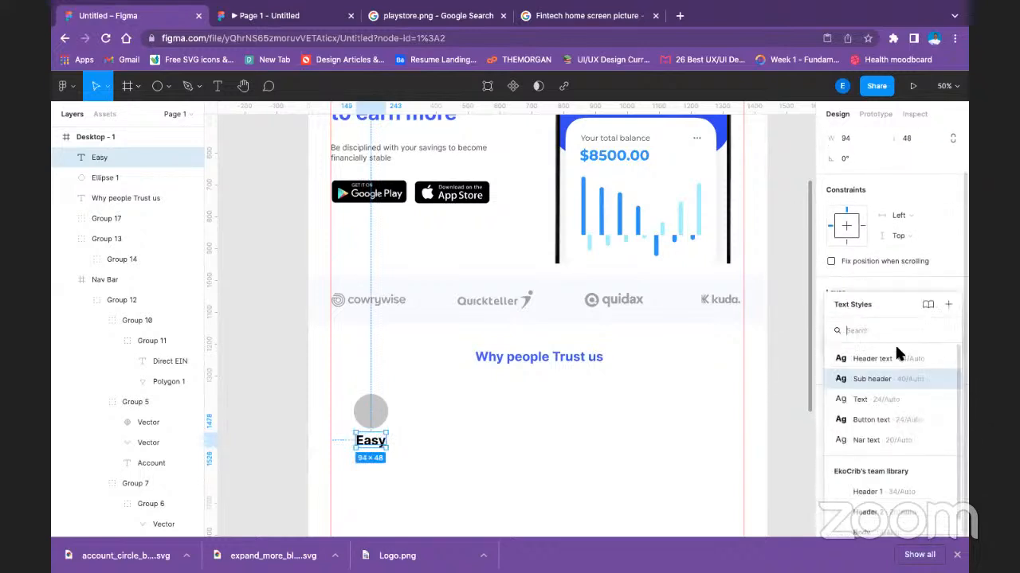
left_click(886, 400)
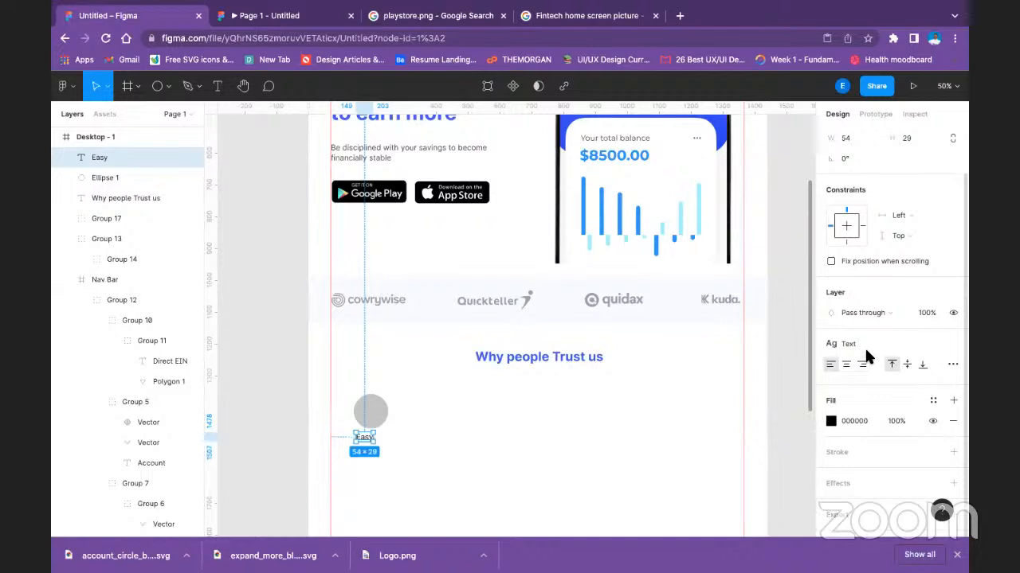
left_click(953, 343)
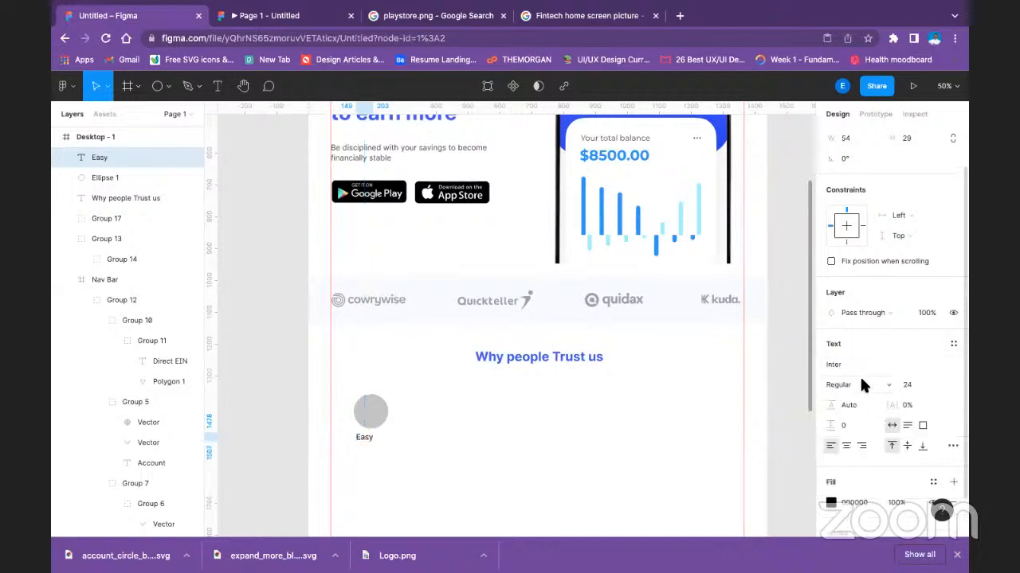
left_click(861, 387)
left_click(851, 430)
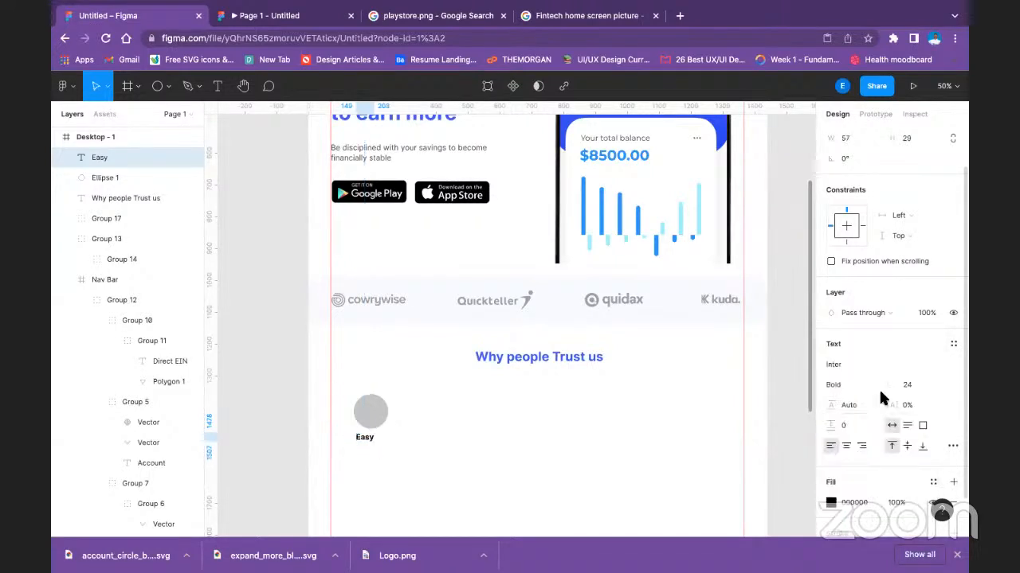
left_click(938, 385)
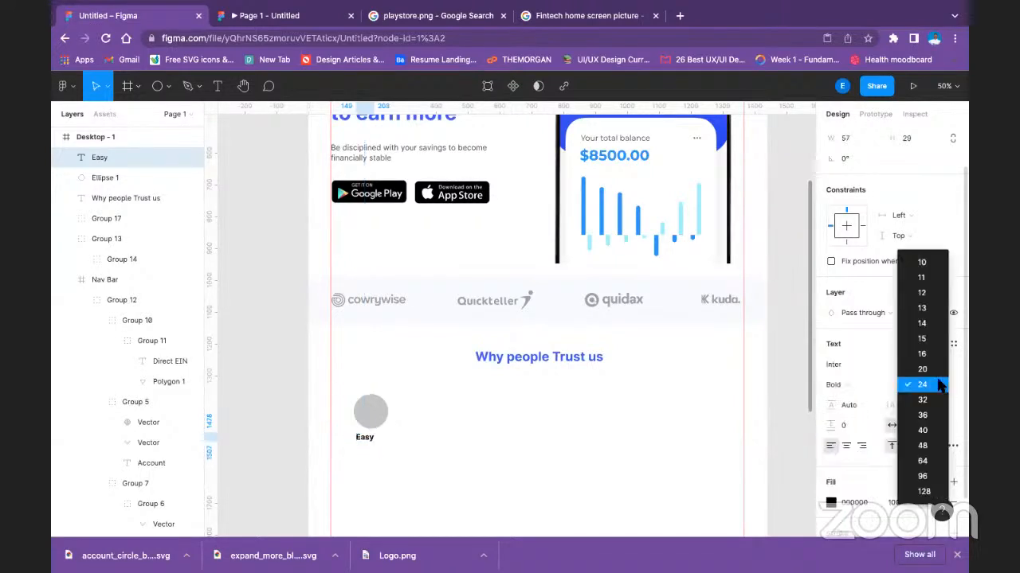
left_click(549, 412)
Centre the "Easy" label under the grey circle at X 168, Y 1482.
left_click(396, 453)
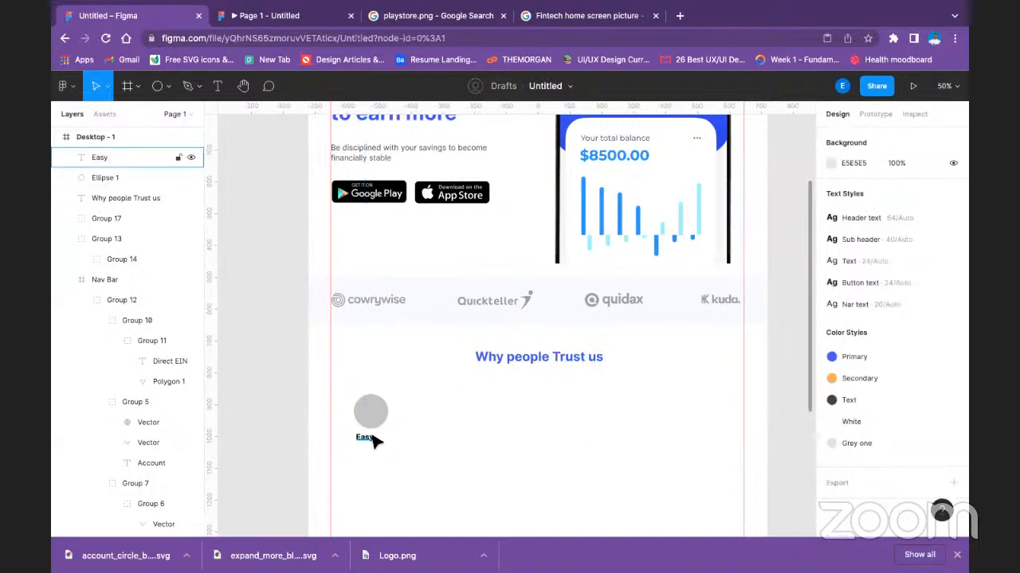
left_click_drag(365, 439, 374, 444)
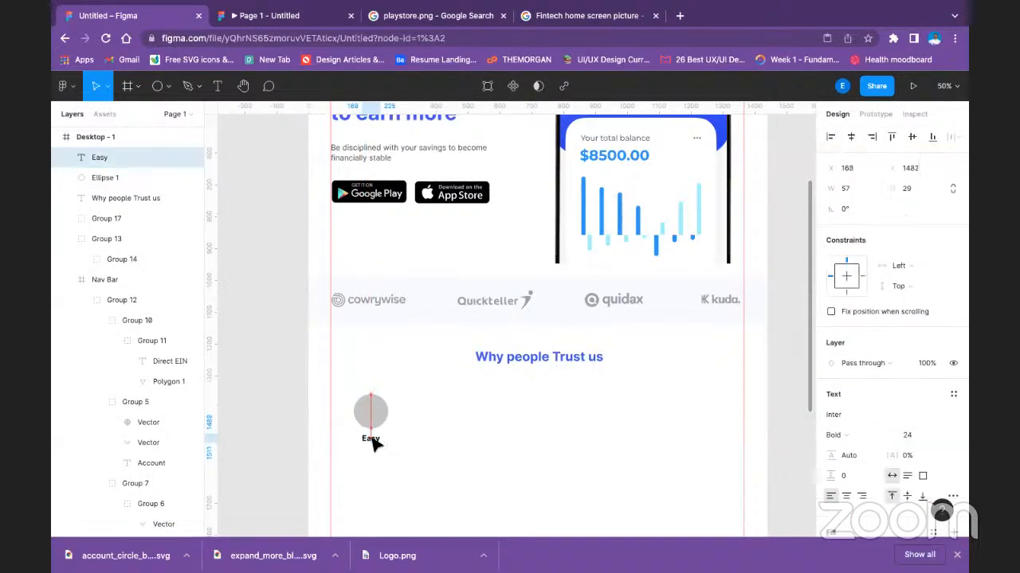
left_click(402, 445)
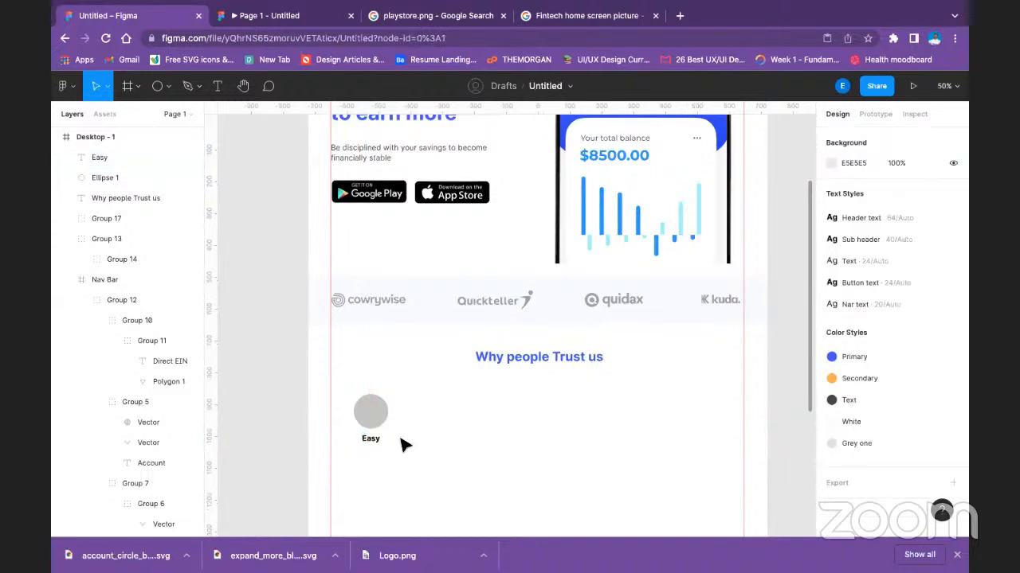
Duplicate the "Easy" label just below itself at about X 169, Y 1527 and set the copy to size 20, Regular weight.
scroll(402, 444, "down", 2)
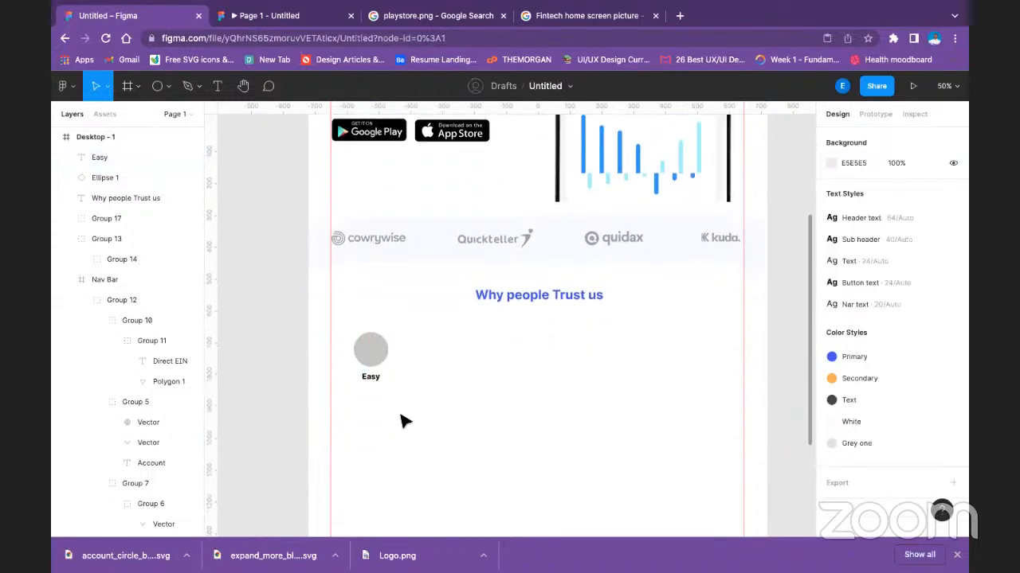
left_click(373, 379)
left_click_drag(373, 380, 374, 392)
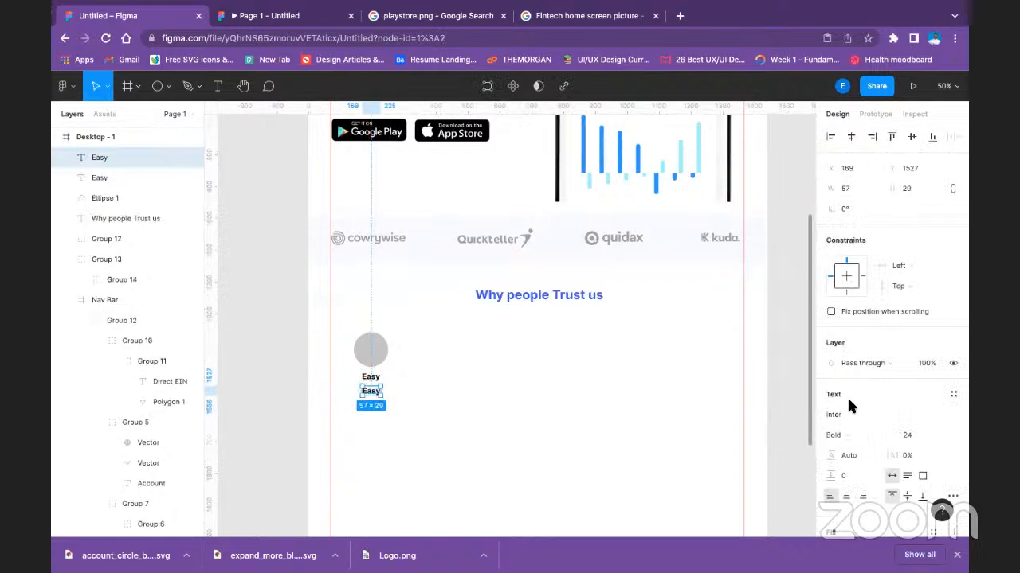
left_click(938, 437)
left_click(886, 423)
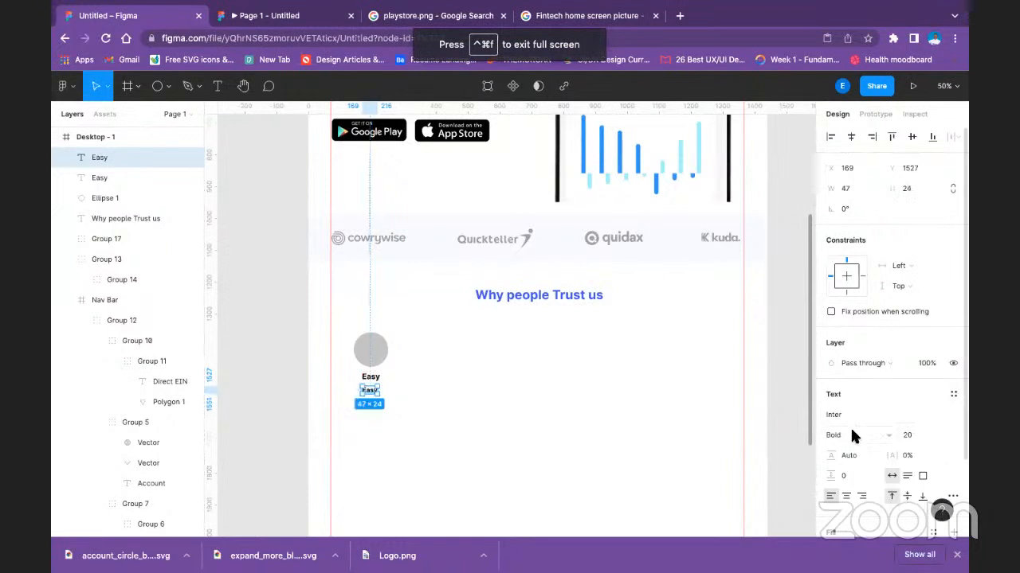
left_click(852, 434)
left_click(856, 390)
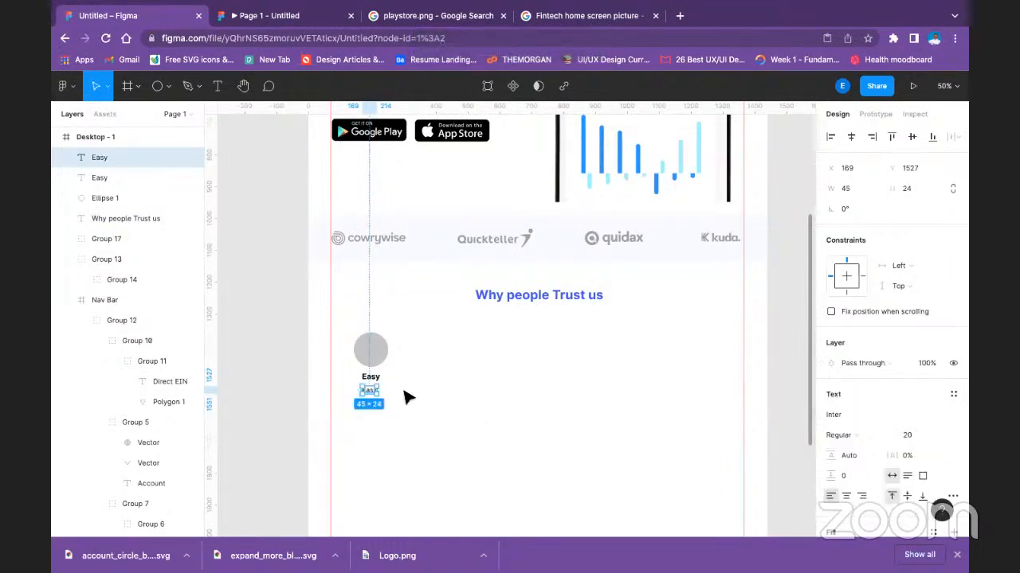
Replace the duplicated label's text with one paragraph generated by the Lorem ipsum plugin, beginning with "Lorem ipsum...".
right_click(372, 390)
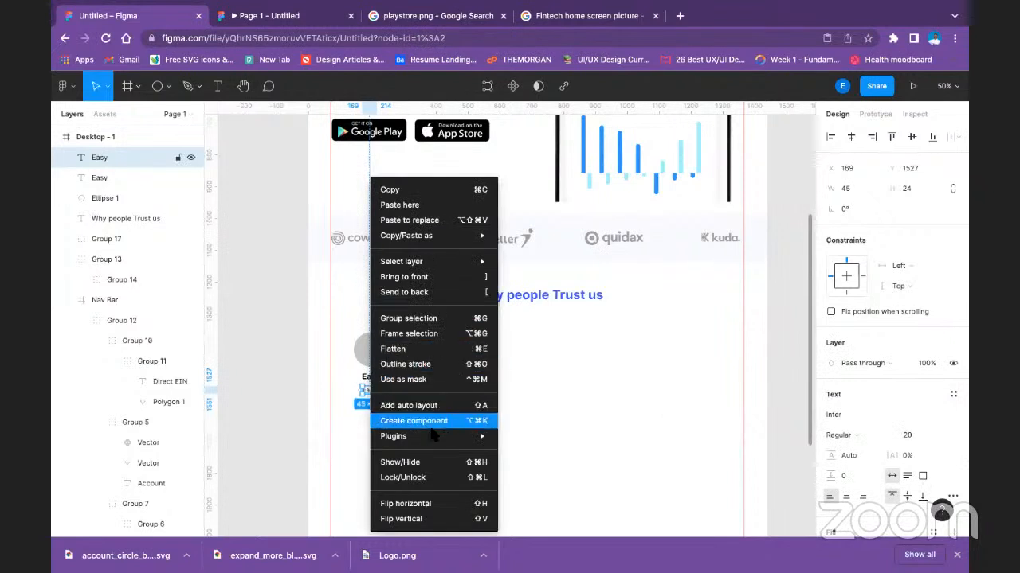
mouse_move(431, 436)
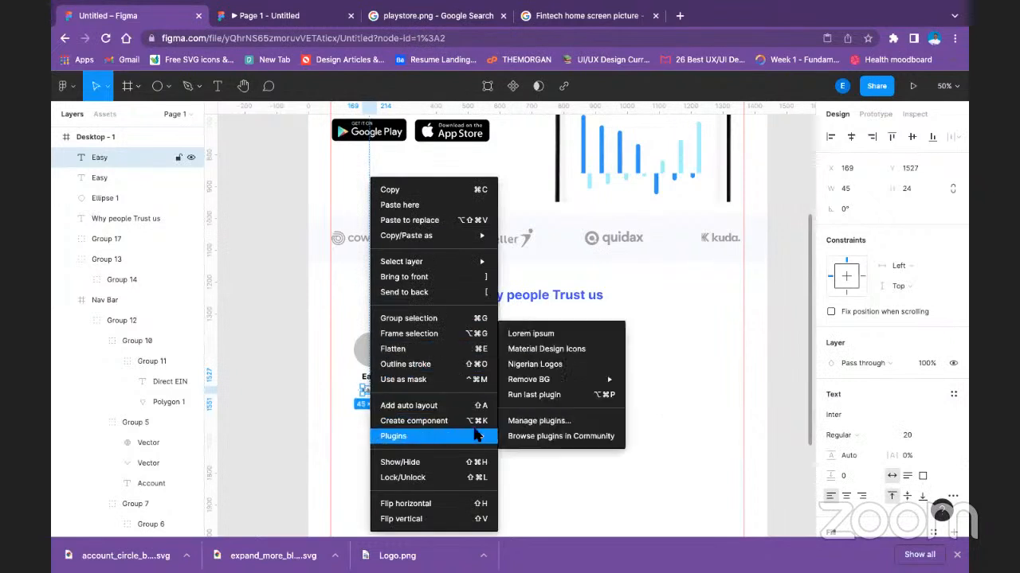
left_click(565, 344)
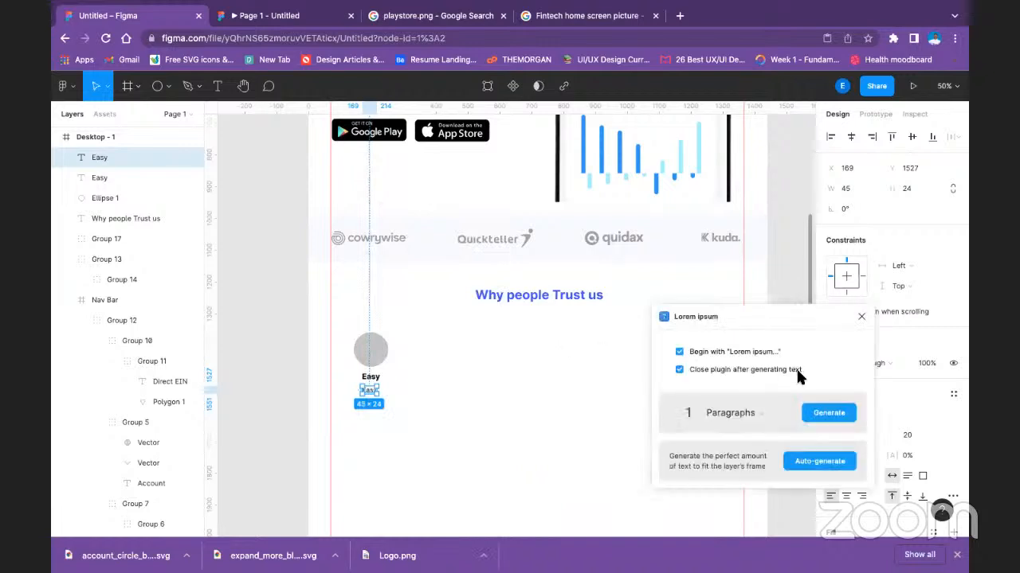
left_click(842, 413)
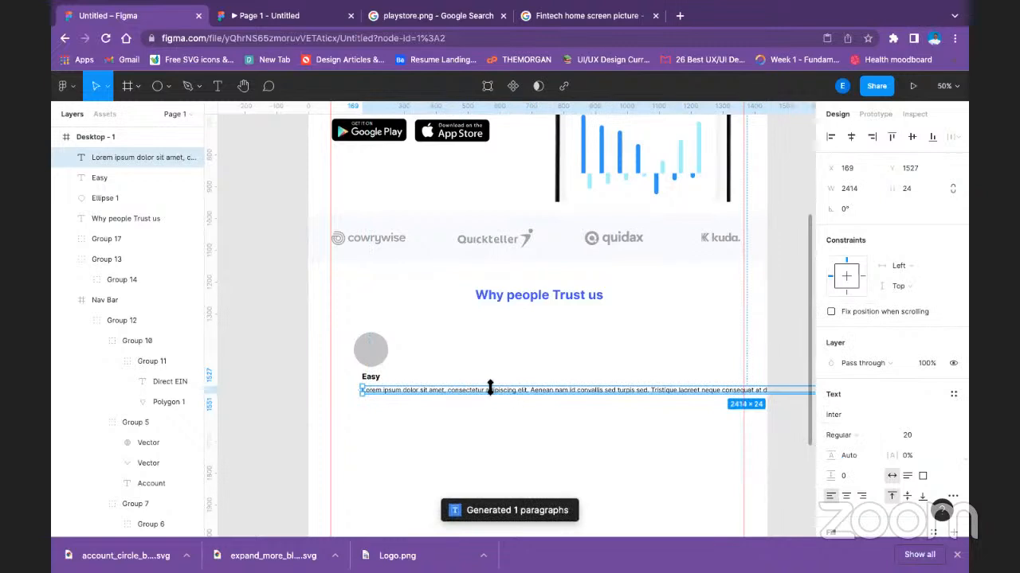
Break the placeholder paragraph after "consectetur" and "convallis", and delete everything after "neque" on the third line.
double_click(483, 390)
left_click(486, 389)
key("Return")
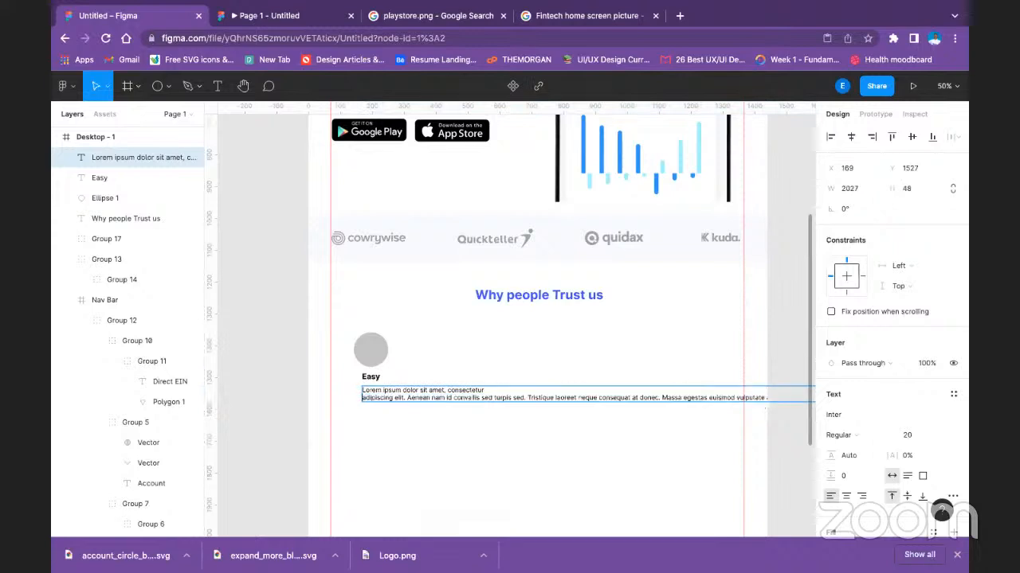
left_click(479, 397)
key("Return")
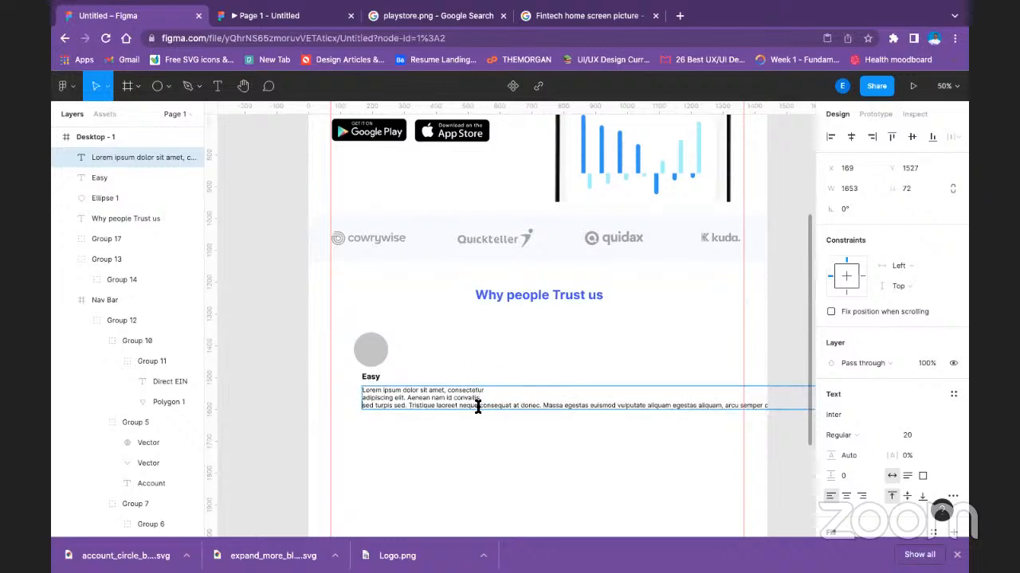
left_click_drag(479, 407, 808, 407)
key("BackSpace")
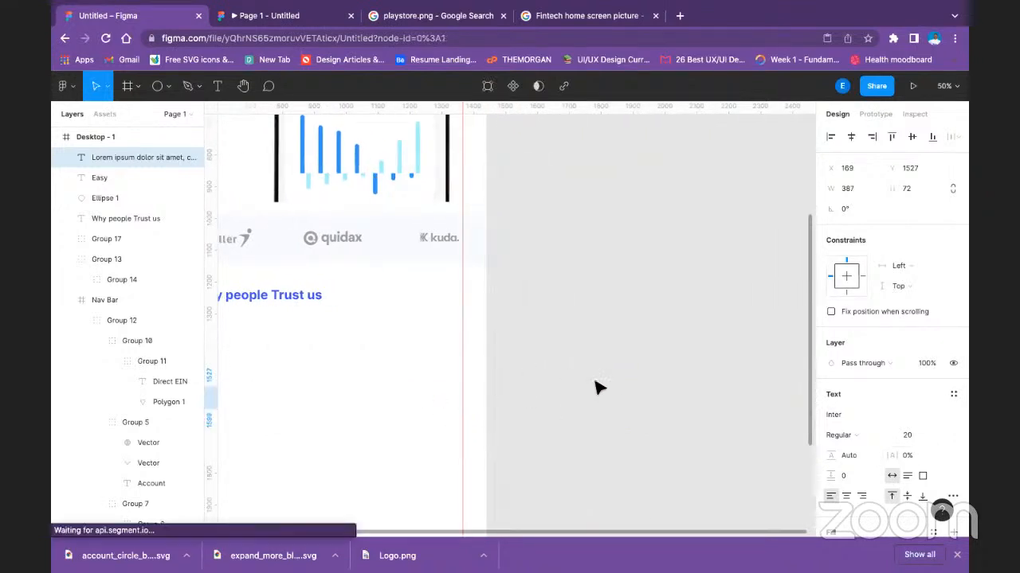
Delete the word "consectetur" from the first line of the placeholder paragraph under "Easy".
left_click(550, 386)
left_click_drag(551, 386, 902, 377)
scroll(606, 374, "left", 2)
left_click(546, 378)
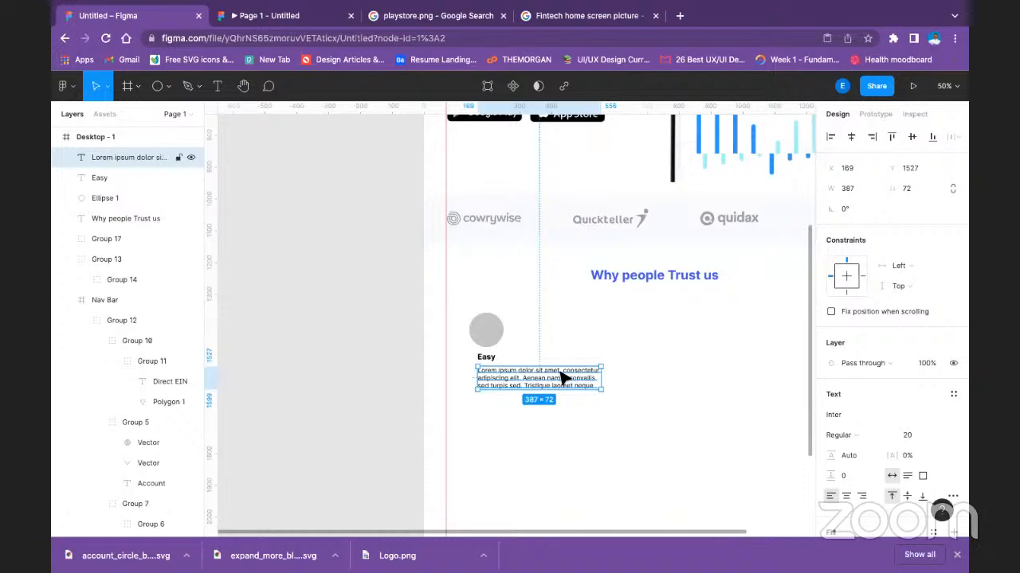
double_click(565, 372)
left_click(565, 372)
left_click_drag(565, 373, 601, 369)
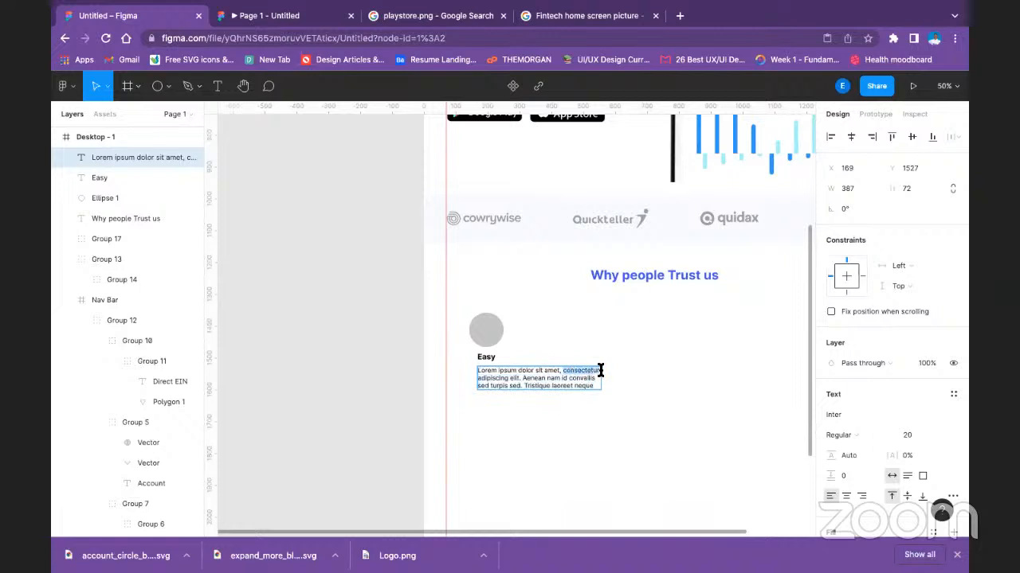
key("BackSpace")
key("Escape")
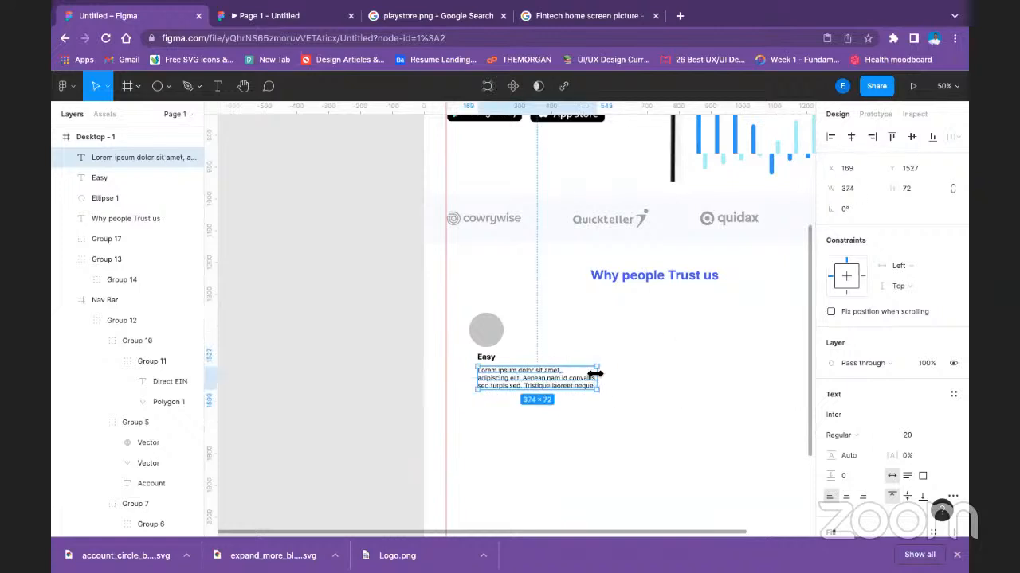
Narrow the placeholder paragraph's box to about 309 wide and remove the line break between "convallis" and "sed".
mouse_move(585, 373)
left_mouse_down()
mouse_move(551, 367)
mouse_move(577, 356)
left_mouse_up()
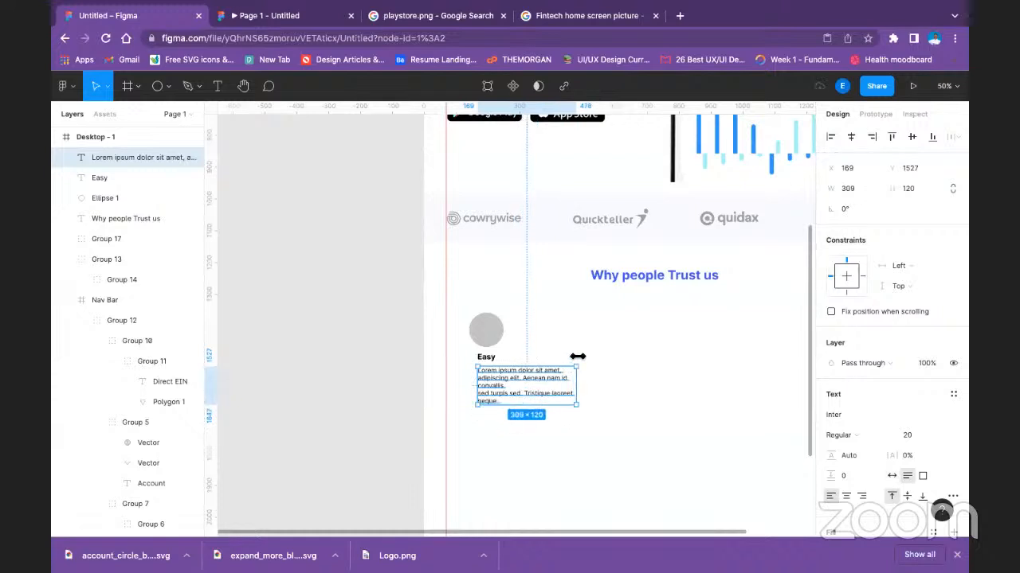
double_click(484, 397)
left_click(489, 394)
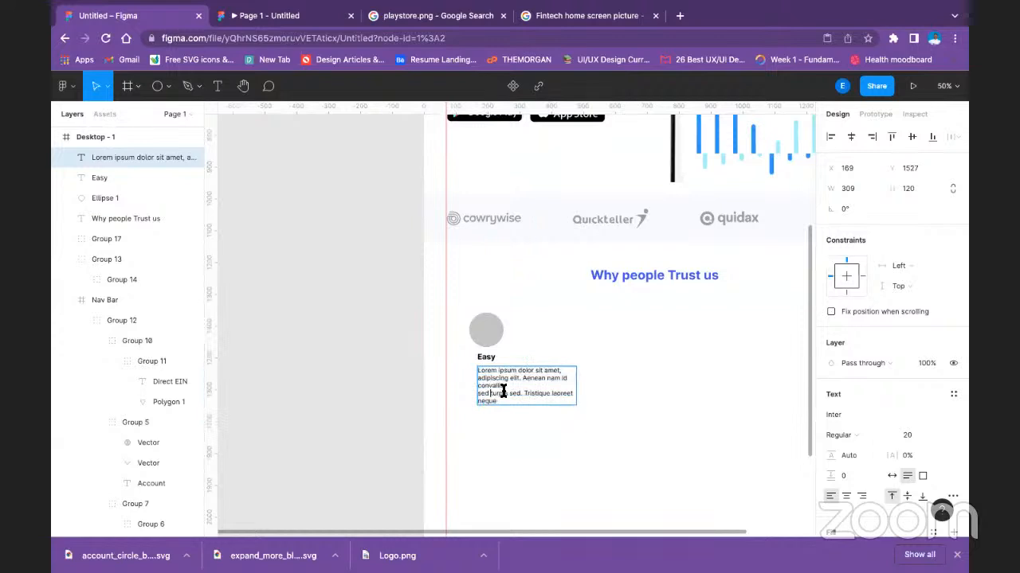
key("BackSpace")
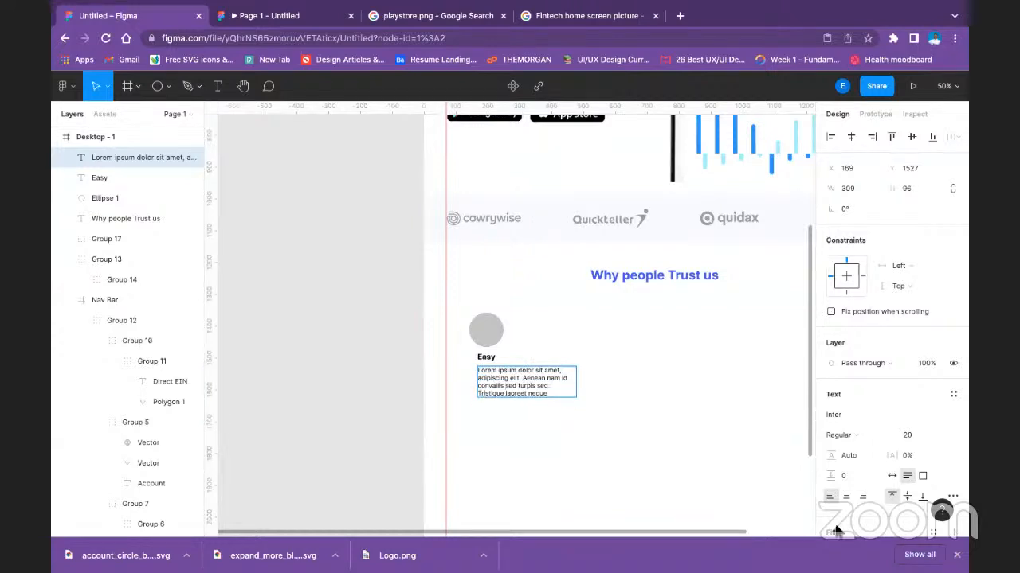
Delete the last line, "Tristique laoreet neque", from the placeholder paragraph.
left_click_drag(550, 391, 467, 391)
key("BackSpace")
key("BackSpace")
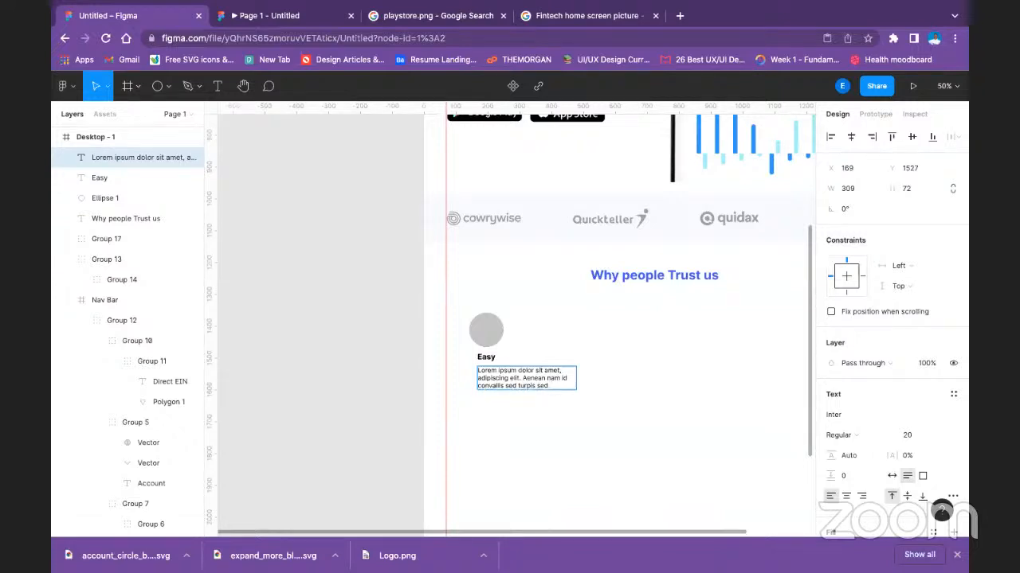
key("Escape")
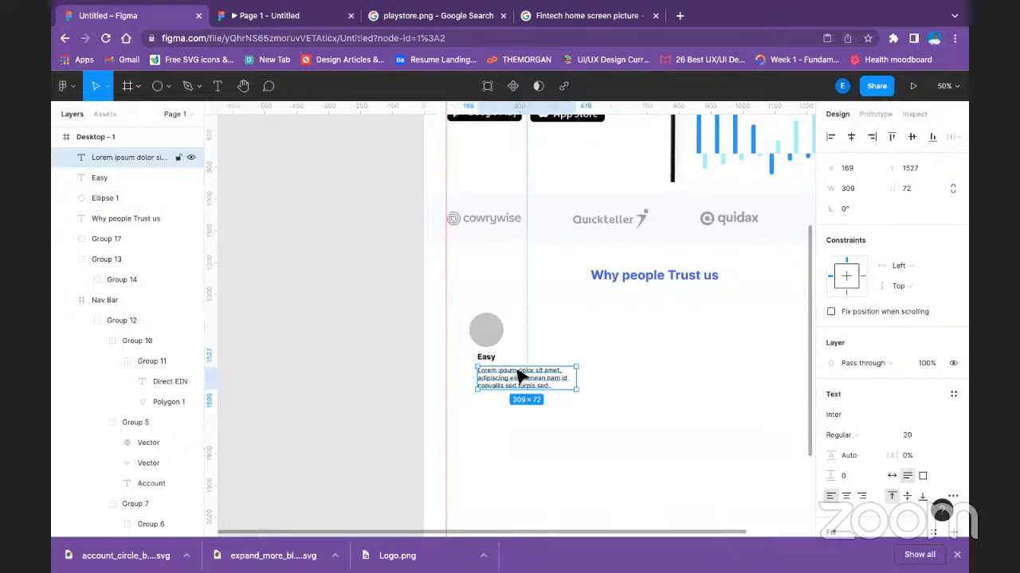
Narrow the placeholder paragraph's box to about 289 wide and set its line height to 27.
left_click_drag(577, 379, 572, 379)
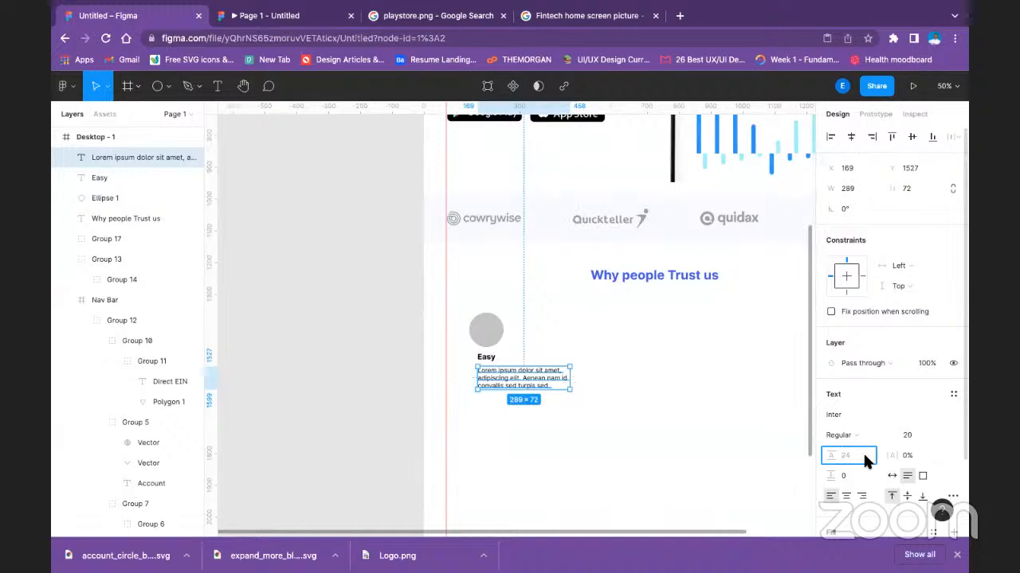
type("27")
key("Return")
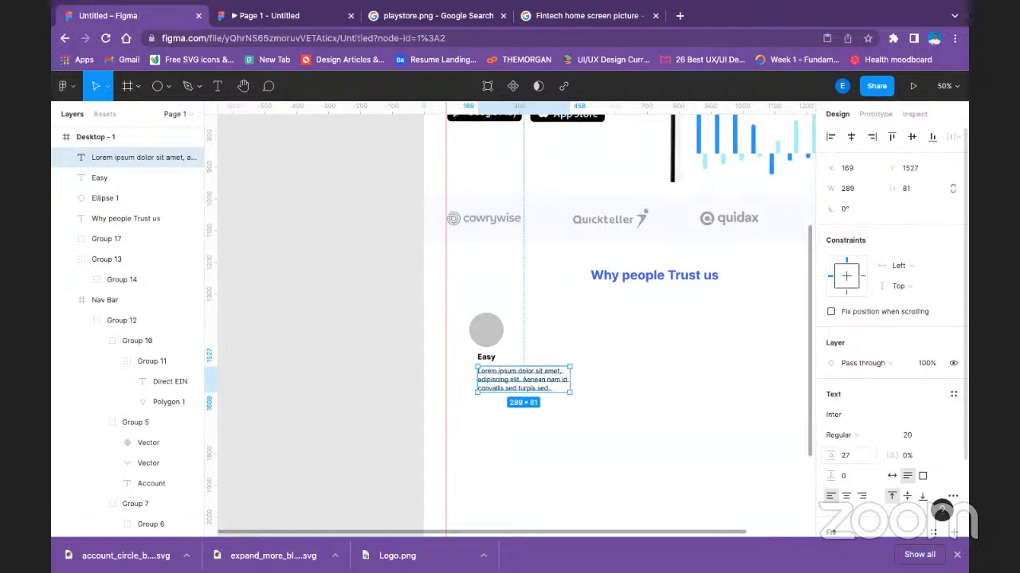
left_click(572, 448)
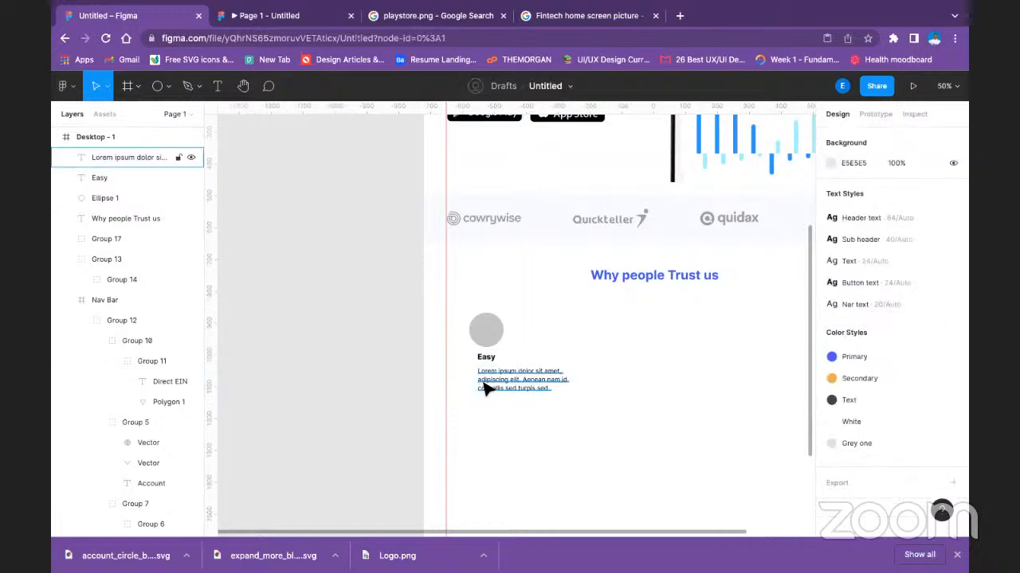
Try to align the circle, "Easy" title and placeholder paragraph on their horizontal centers.
left_click(485, 333)
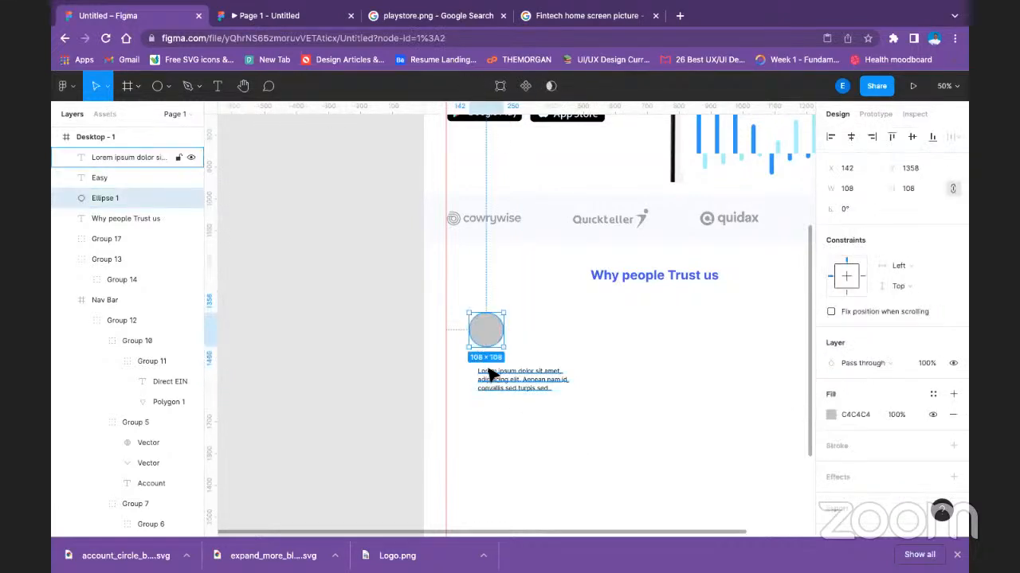
left_click(491, 361, "shift")
left_click(514, 377, "shift")
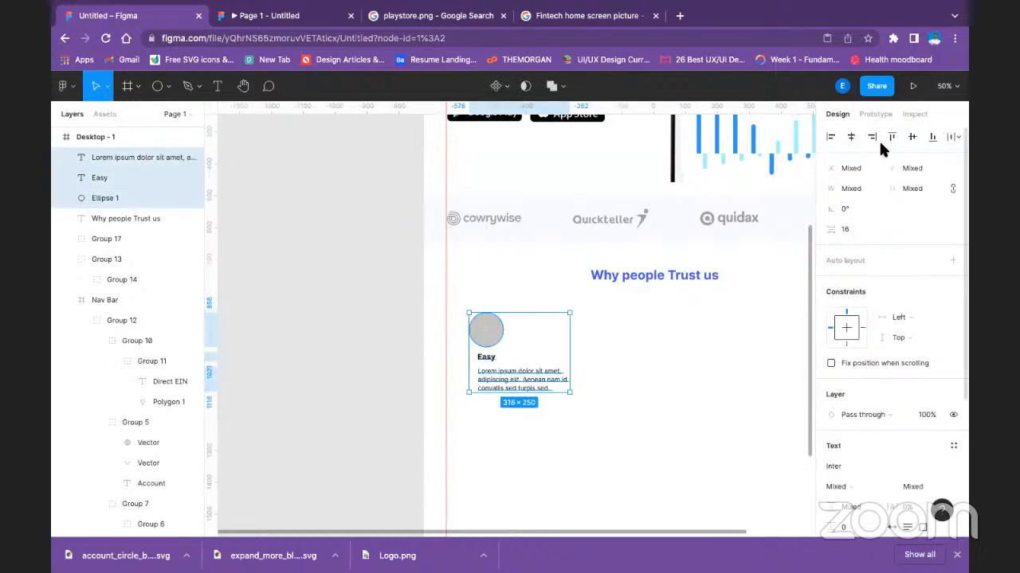
left_click(853, 137)
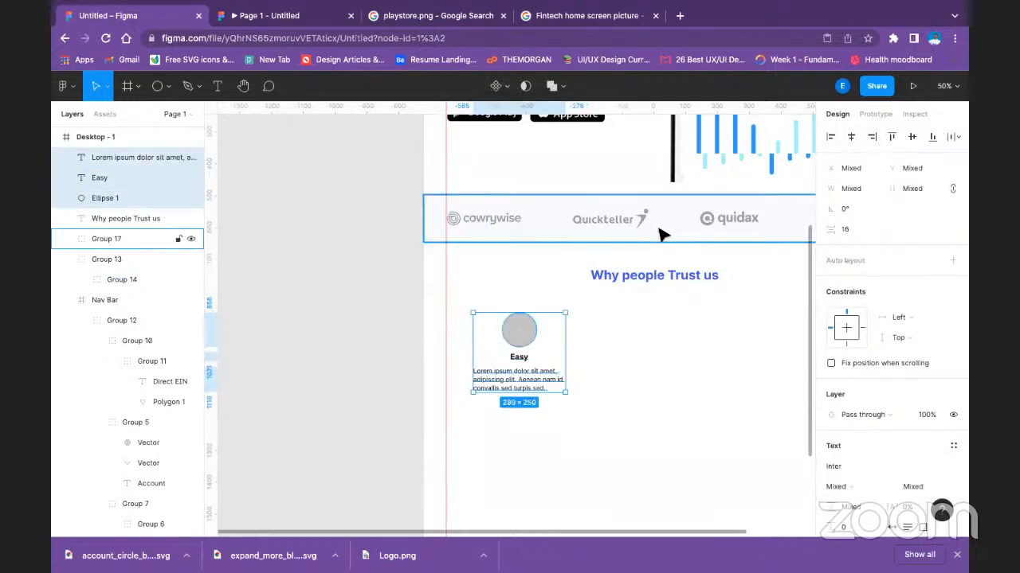
left_click(595, 416)
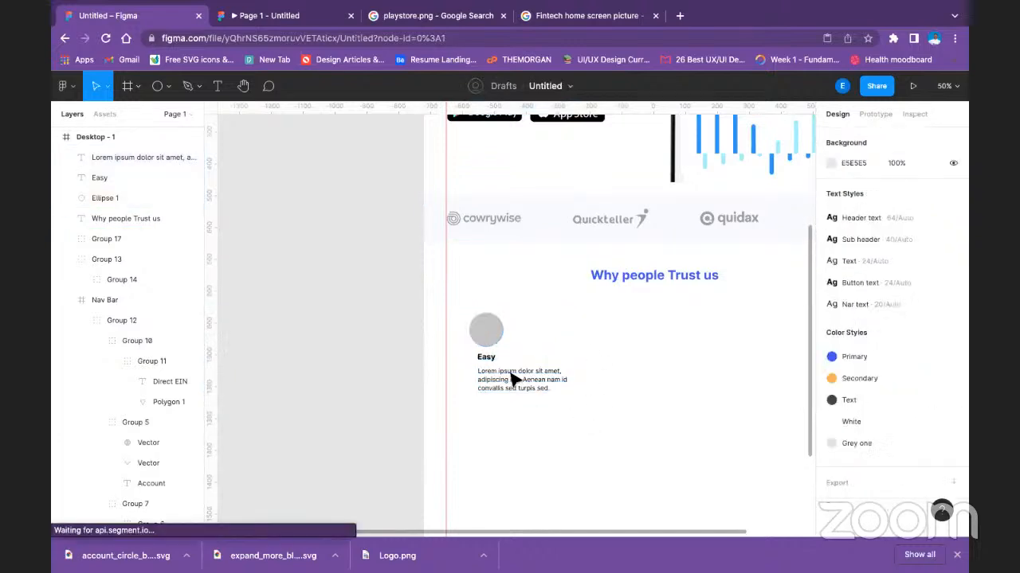
Move the circle and "Easy" title over the paragraph's middle and align all three on their horizontal centers.
left_click(489, 335)
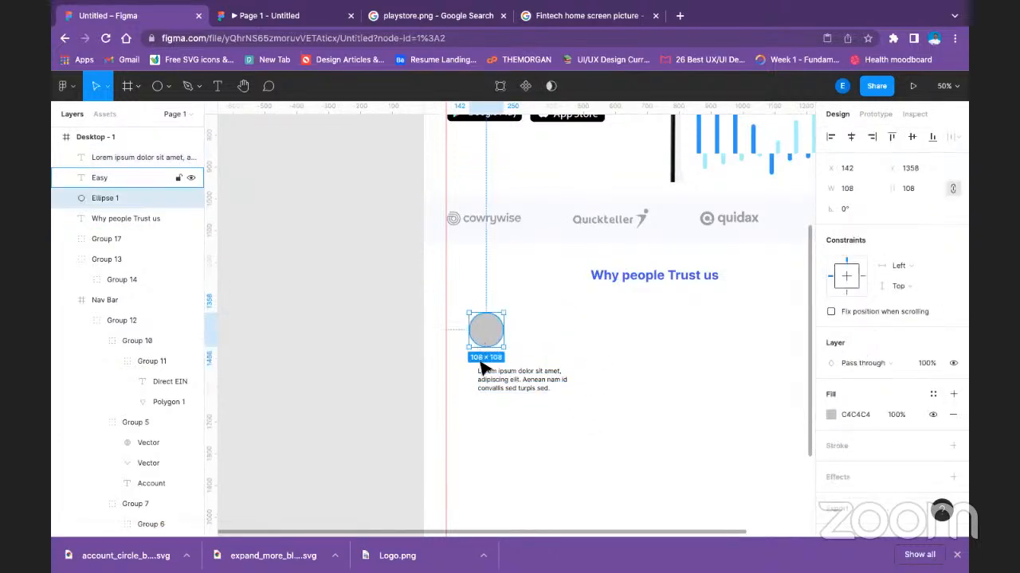
left_click(481, 363, "shift")
left_click_drag(494, 337, 518, 342)
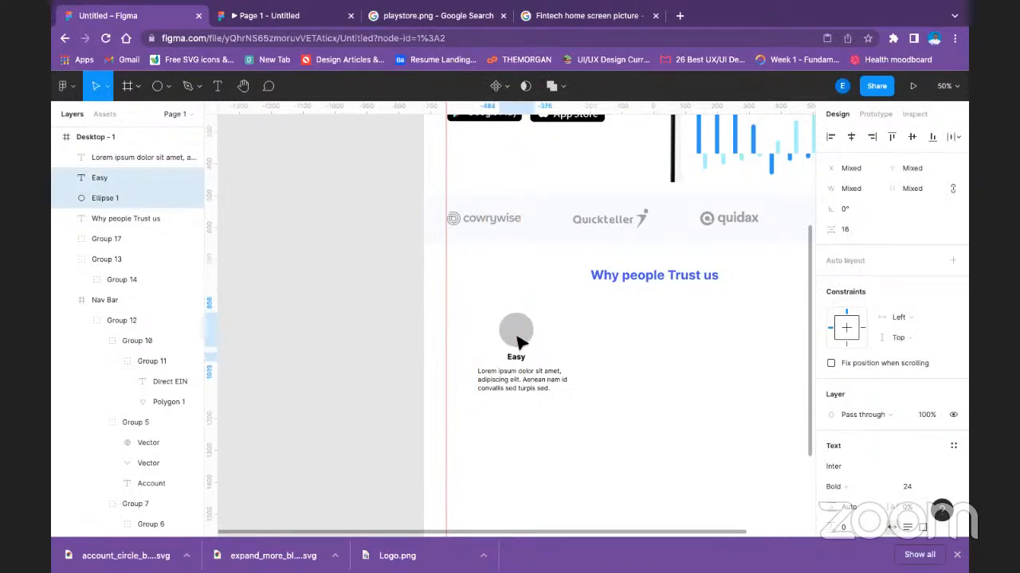
left_click(526, 387, "shift")
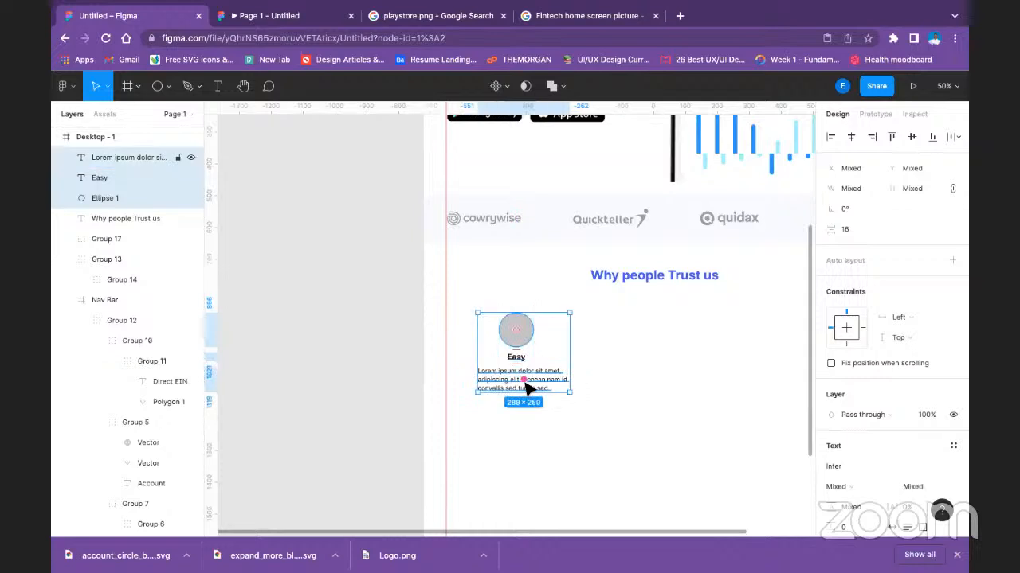
left_click(850, 137)
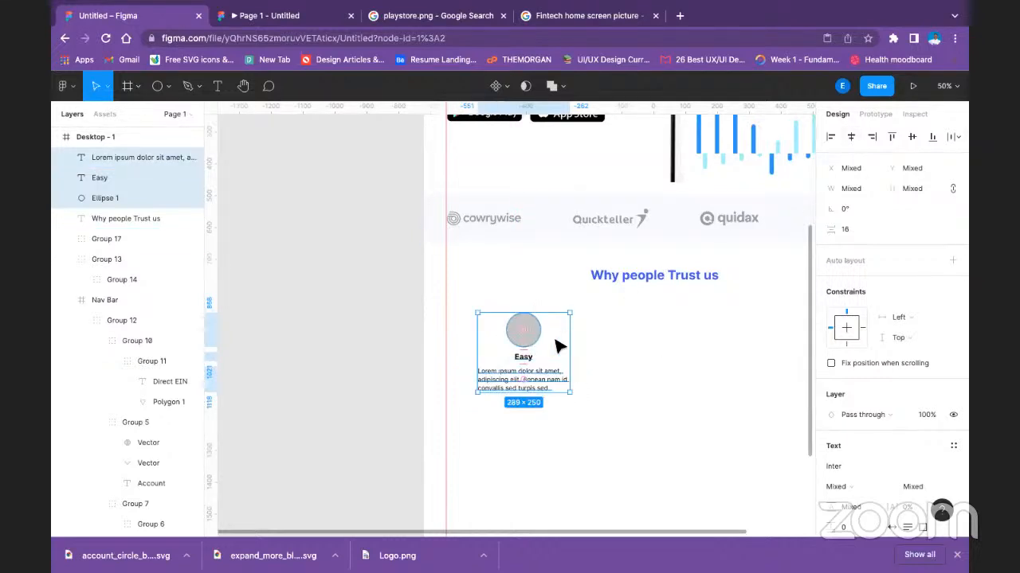
left_click(568, 436)
Center-align the text of the placeholder paragraph under "Easy".
double_click(530, 380)
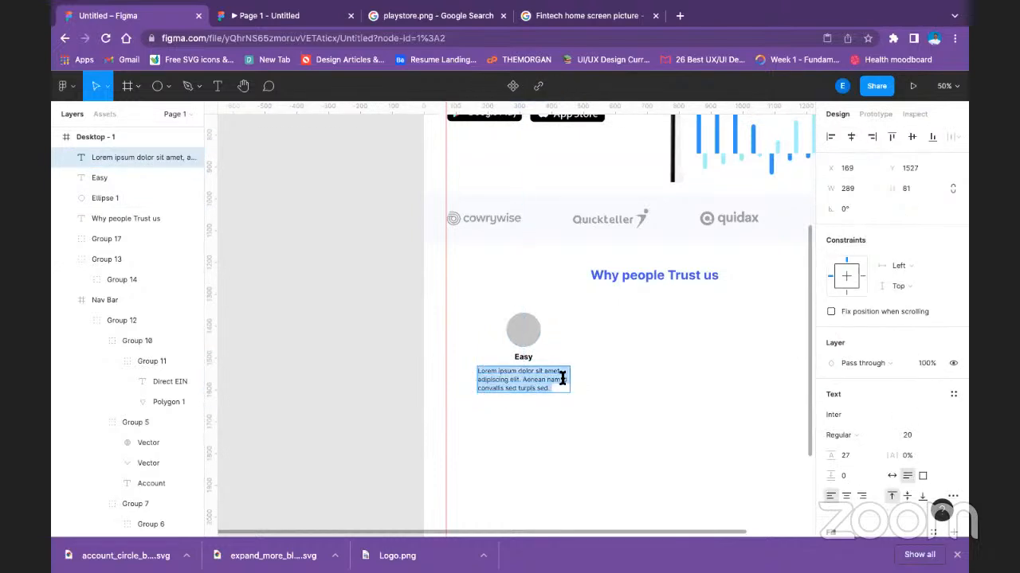
left_click(846, 495)
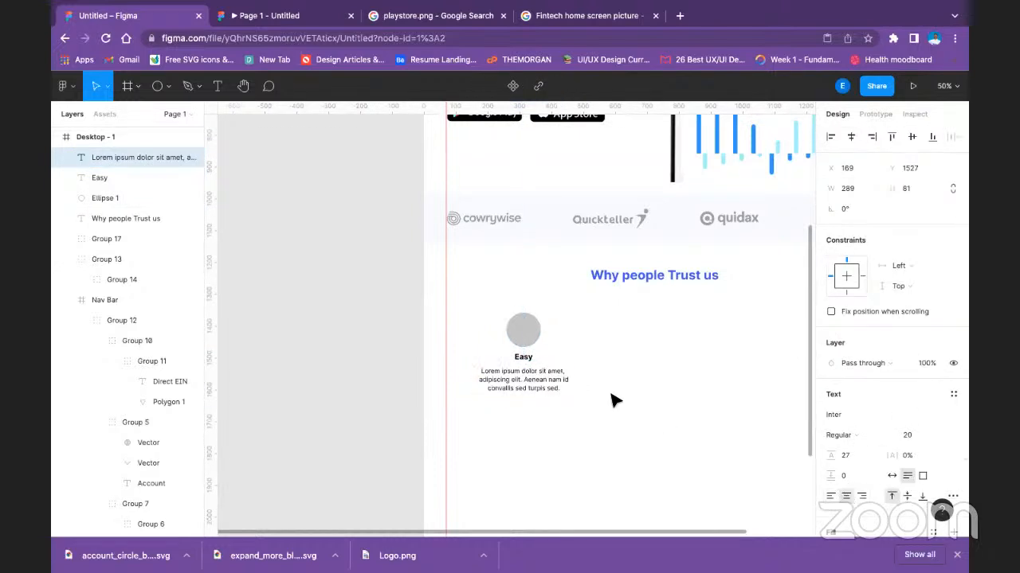
key("Escape")
left_click(558, 362)
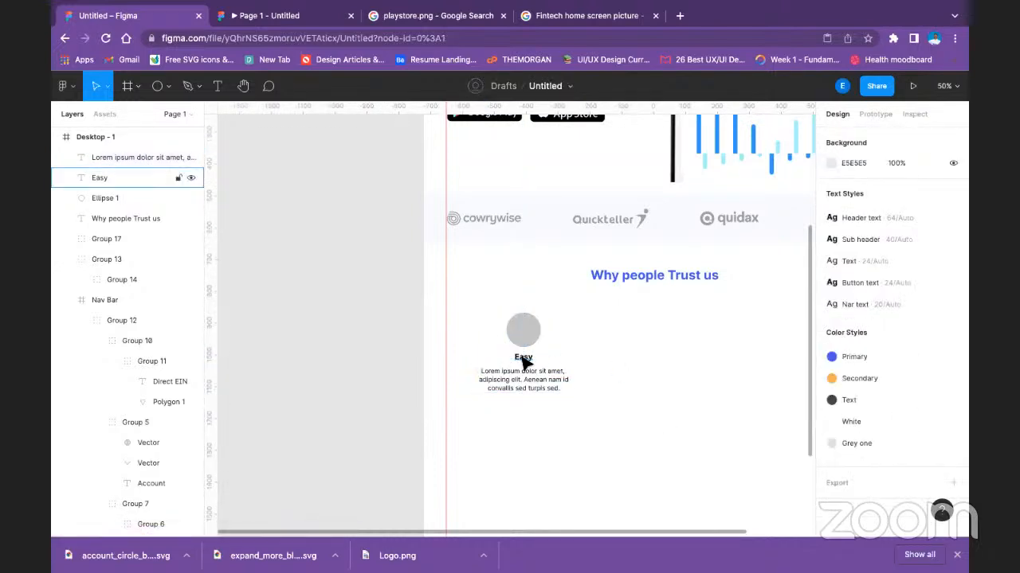
Align the circle, "Easy" title and paragraph on their horizontal centers and group them.
left_click(524, 357)
left_click(520, 325, "shift")
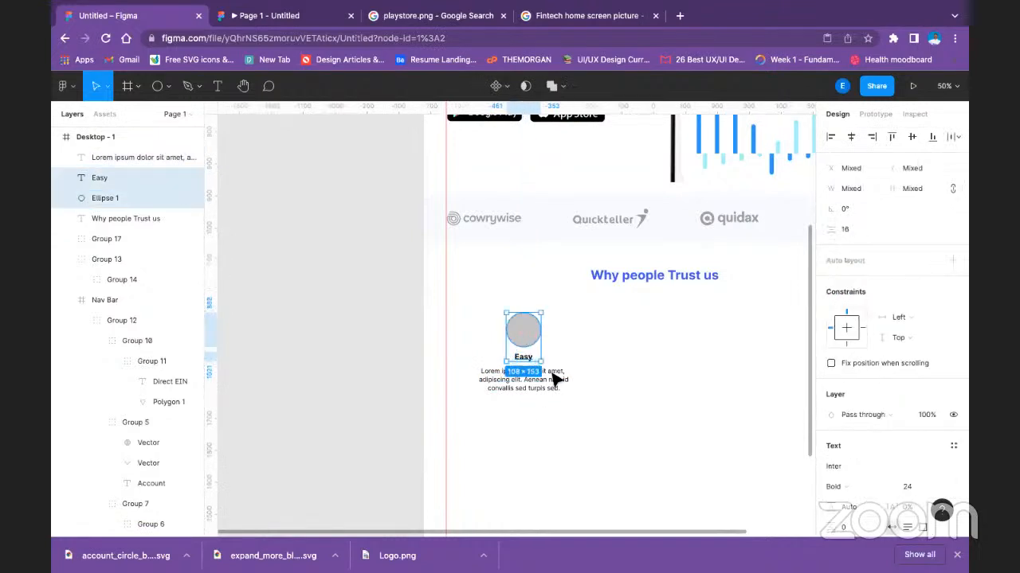
left_click(513, 388, "shift")
left_click(851, 139)
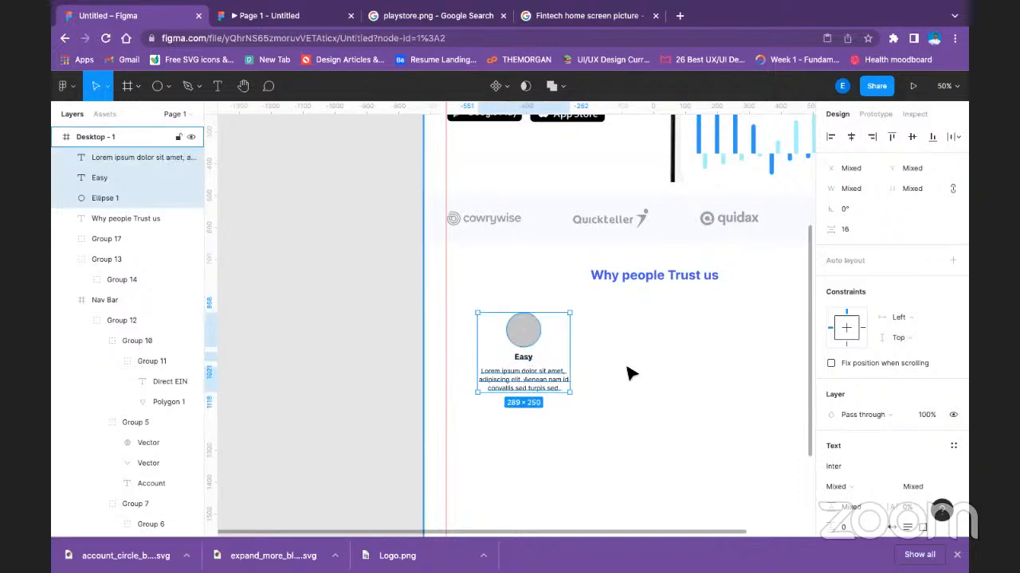
key("ctrl+g")
left_click(621, 418)
Move the grouped "Easy" item slightly right and down, to about X 188, Y 1388.
scroll(668, 390, "up", 3)
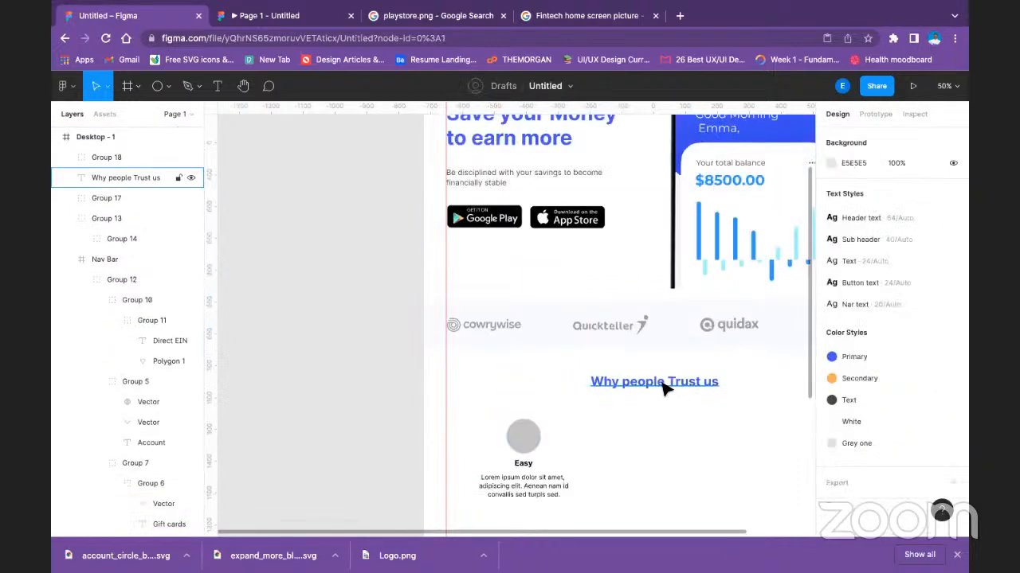
scroll(523, 446, "down", 1)
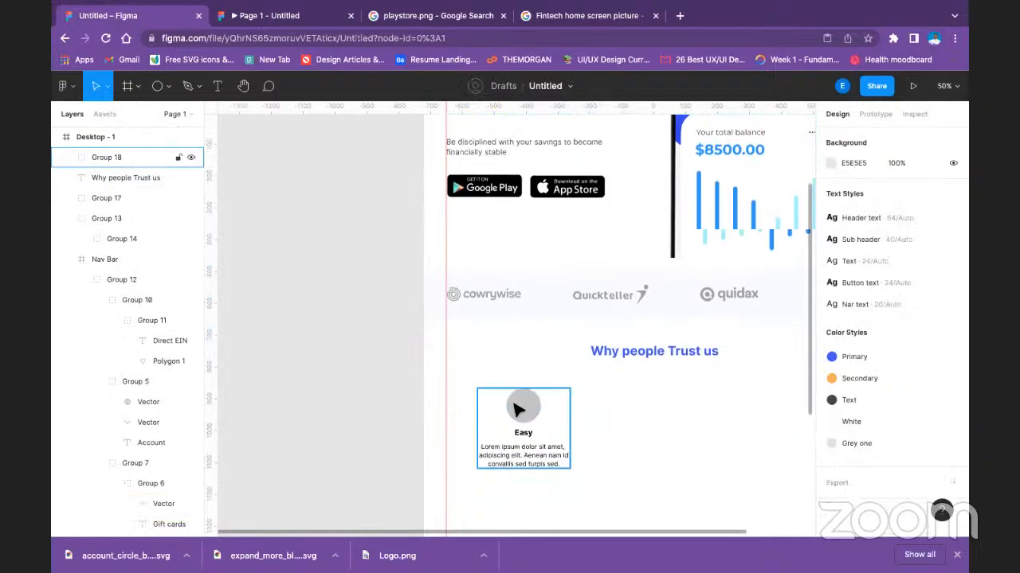
mouse_move(516, 407)
left_mouse_down()
mouse_move(516, 424)
mouse_move(528, 417)
left_mouse_up()
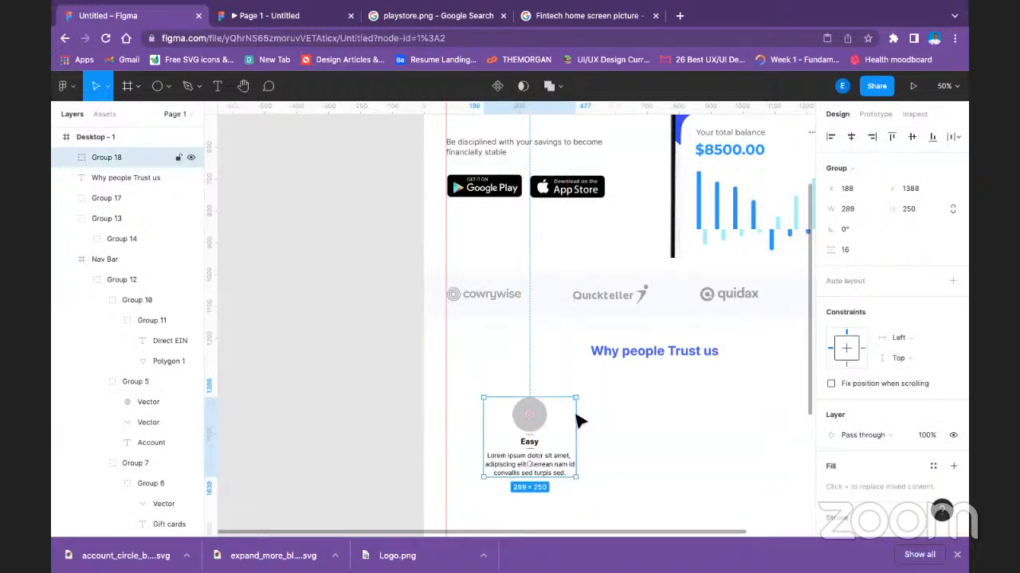
Duplicate the "Easy" group twice to its right to form a row of three items spaced 99 apart.
scroll(610, 422, "right", 3)
scroll(610, 421, "down", 1)
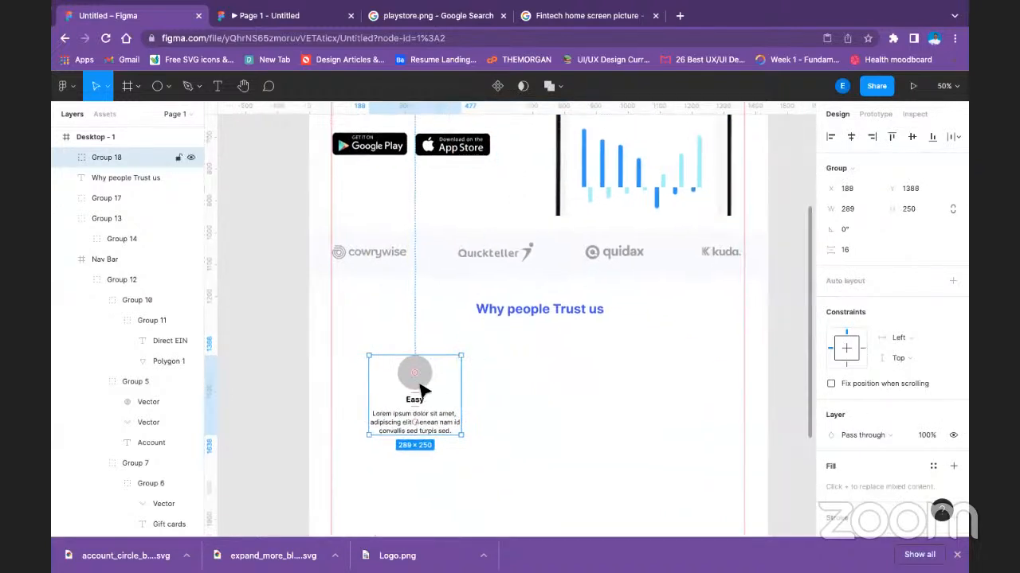
left_click_drag(421, 390, 673, 391)
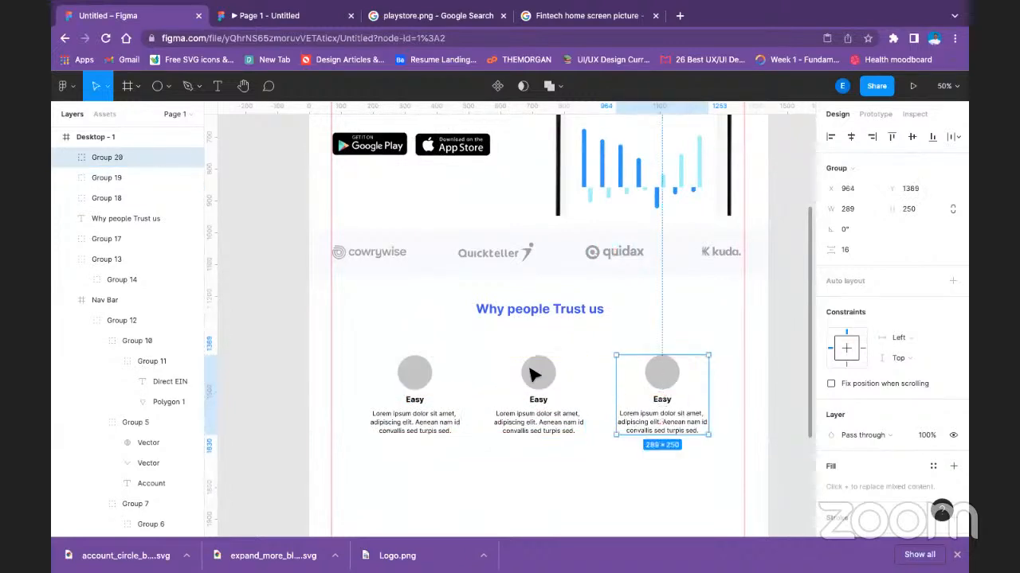
Align the three item groups on their vertical centers and move them up together to about Y 1342.
left_click(527, 376, "shift")
left_click(412, 383, "shift")
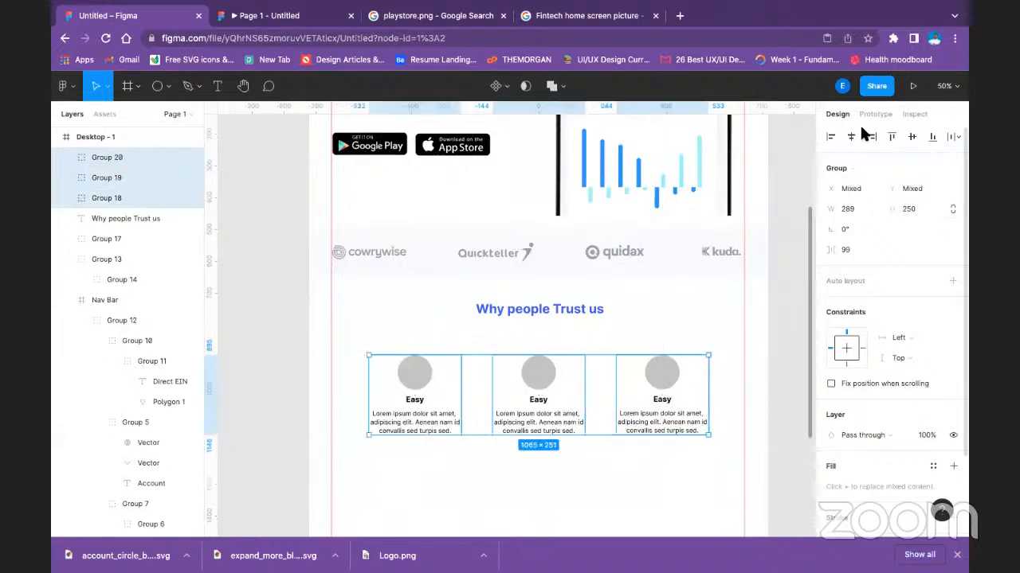
left_click(908, 136)
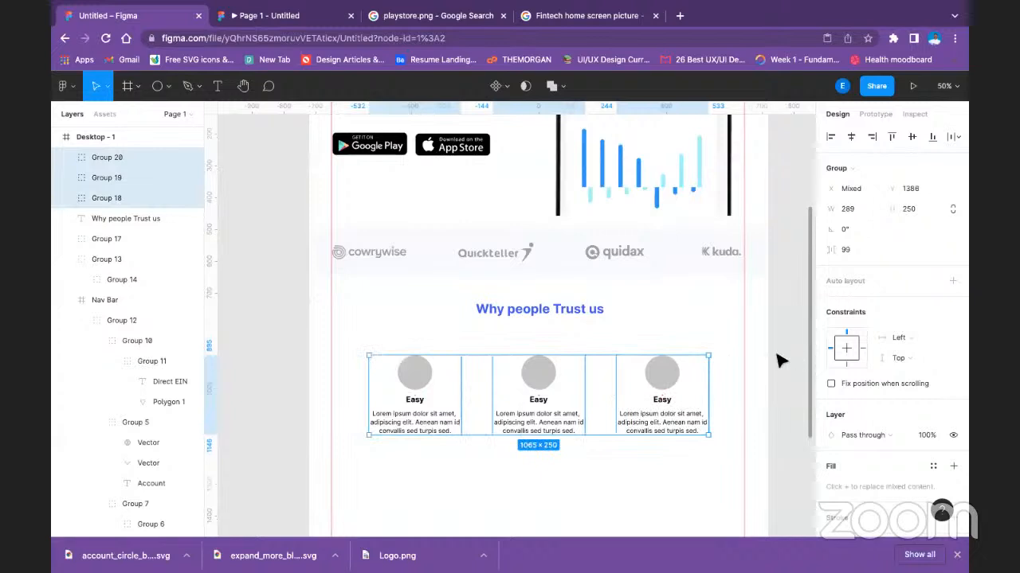
left_click_drag(668, 374, 713, 360)
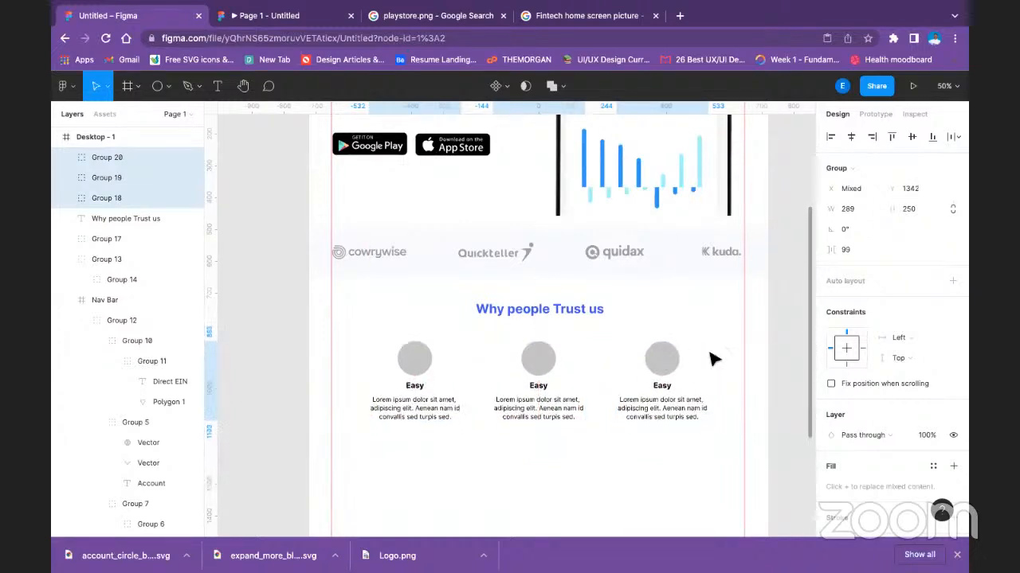
left_click(777, 348)
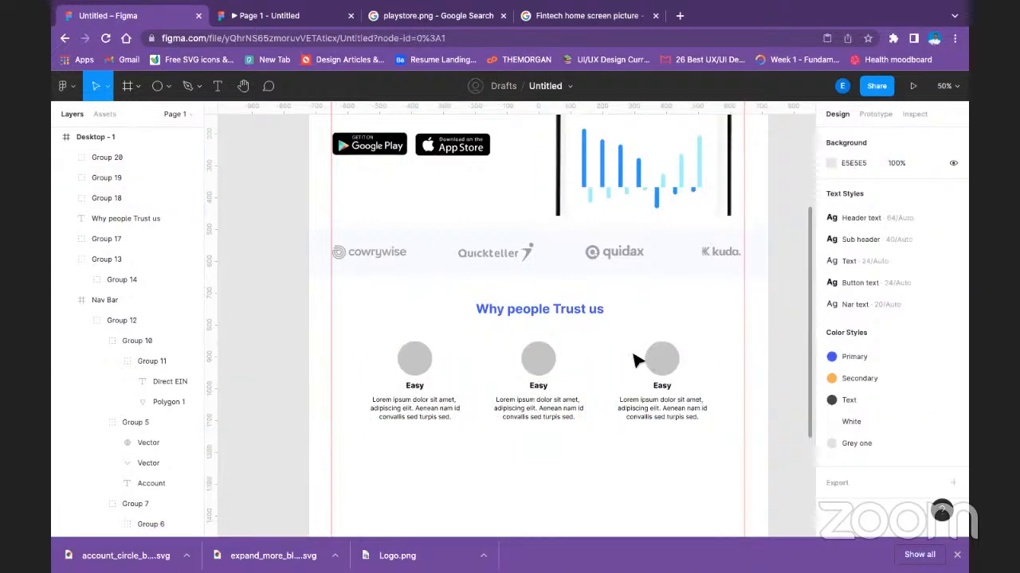
Change the second item's title to "Fast" and the third item's title to "Better".
scroll(589, 367, "up", 1)
scroll(580, 398, "down", 2)
left_click(538, 367)
double_click(542, 369)
double_click(542, 370)
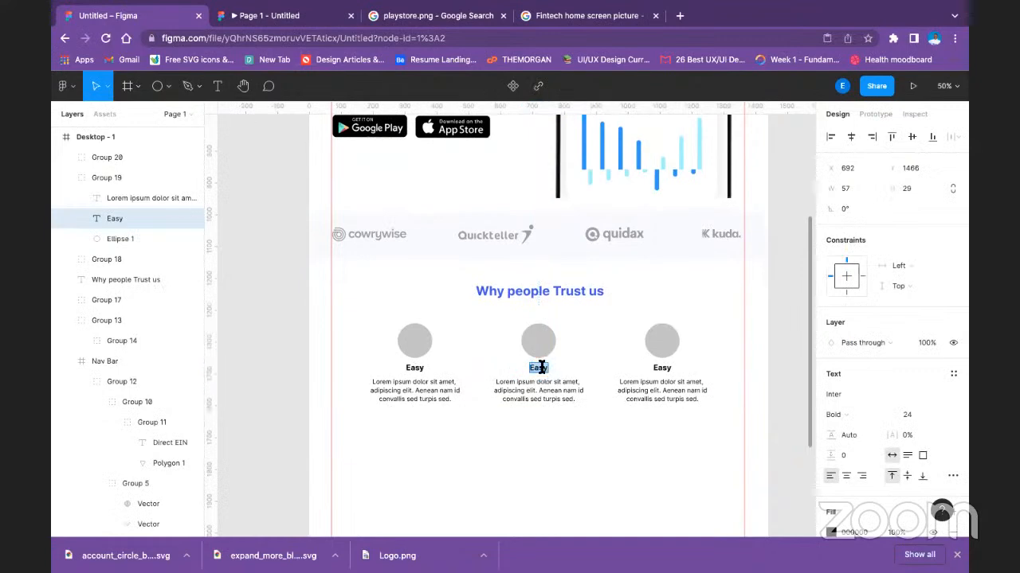
type("Fast")
double_click(658, 370)
type("Better")
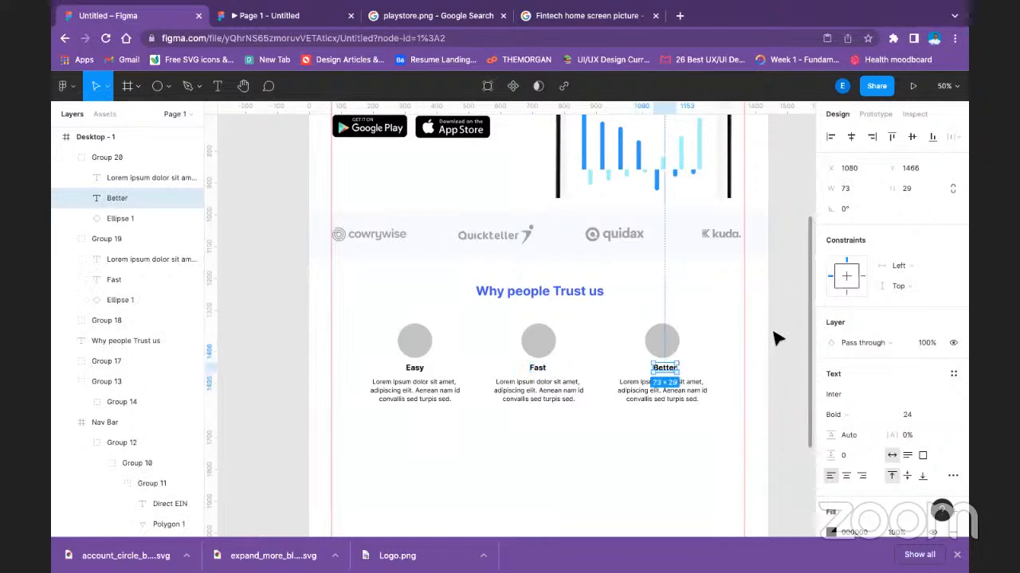
Fill the circles of all three items with the blue local color 3D56FA.
left_click(418, 341)
left_click(418, 341)
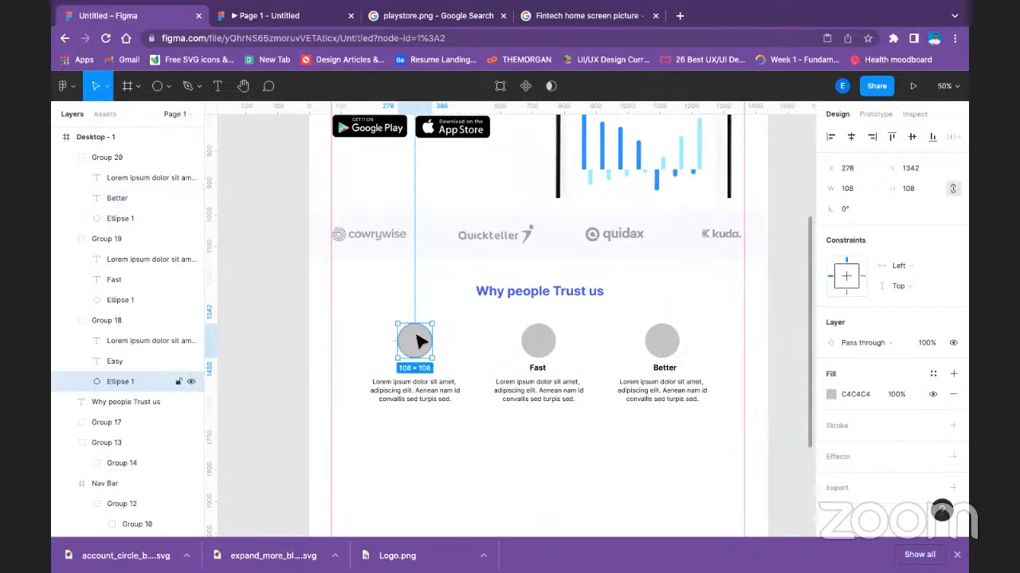
left_click(538, 356, "shift")
left_click(538, 342, "shift")
left_click(661, 343, "shift")
left_click(661, 343, "shift")
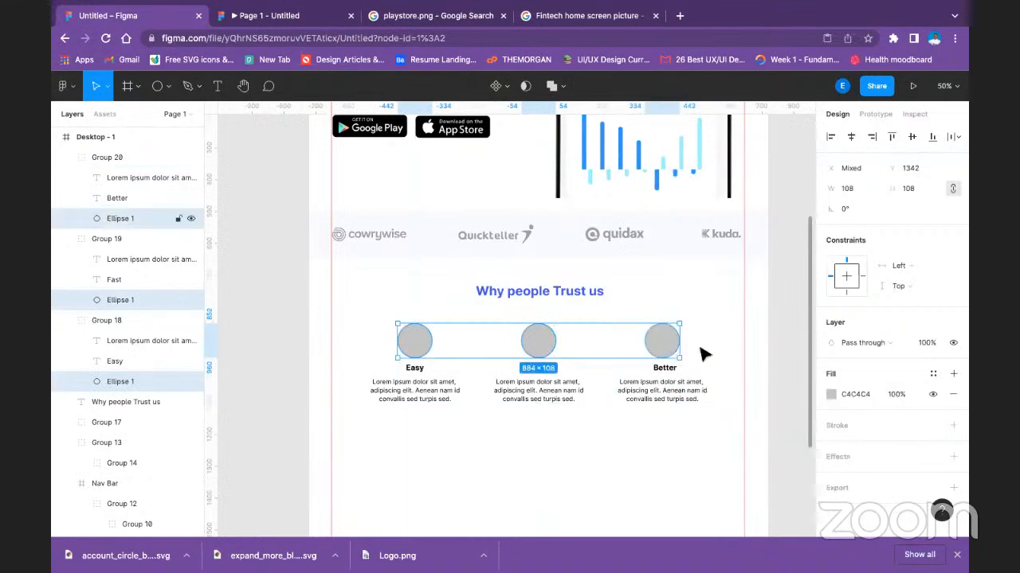
left_click(830, 393)
left_click(678, 476)
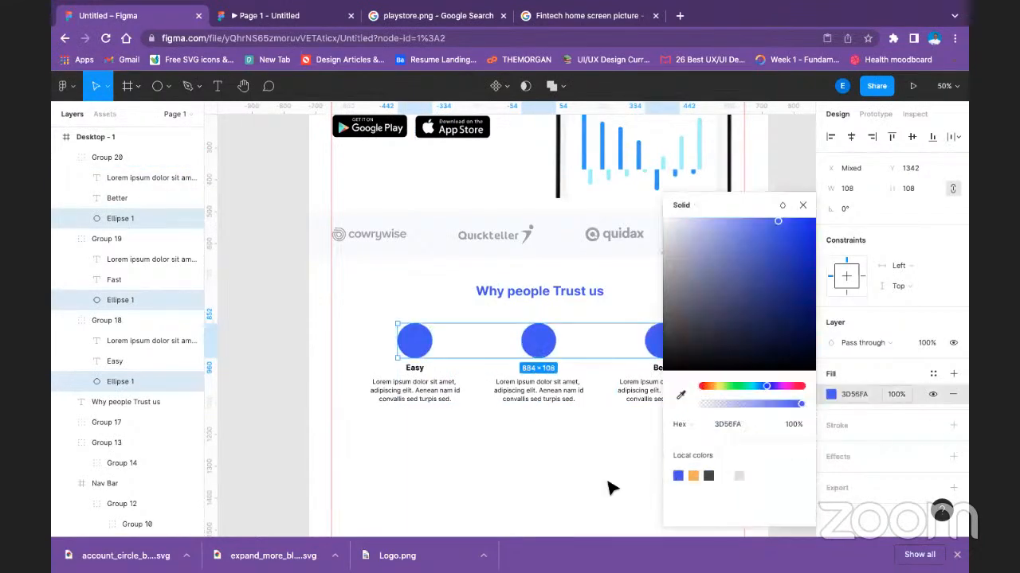
Switch to the UXWing icon site, search it for "easy" and download the touch icon as an SVG.
left_click(590, 486)
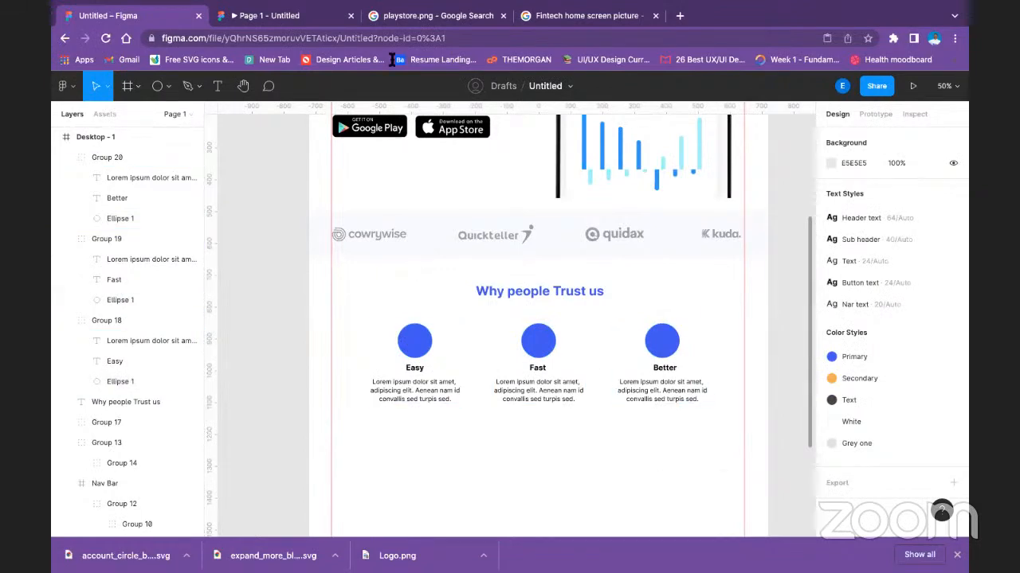
left_click(564, 18)
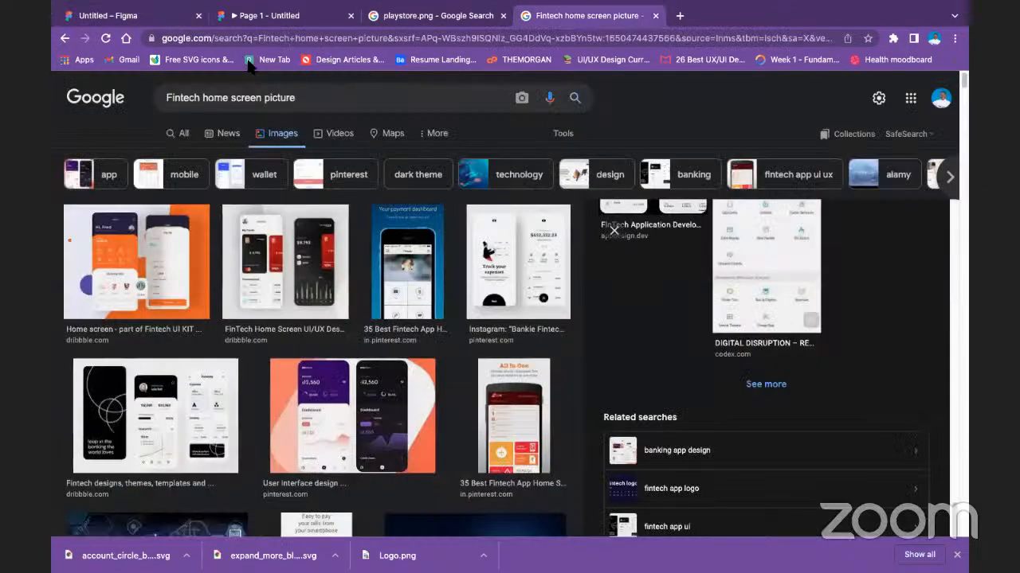
left_click(209, 60)
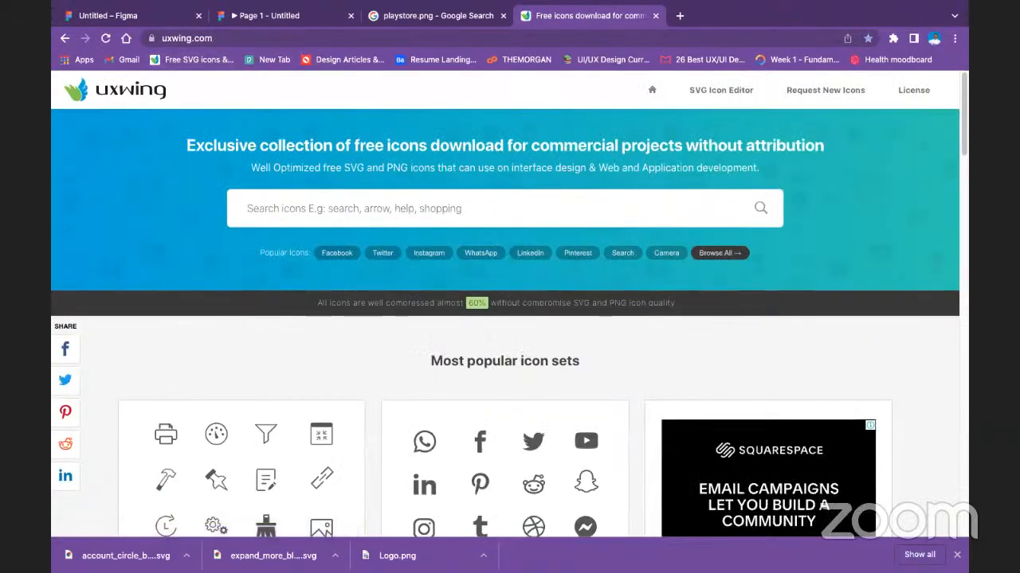
type("eas")
key("Return")
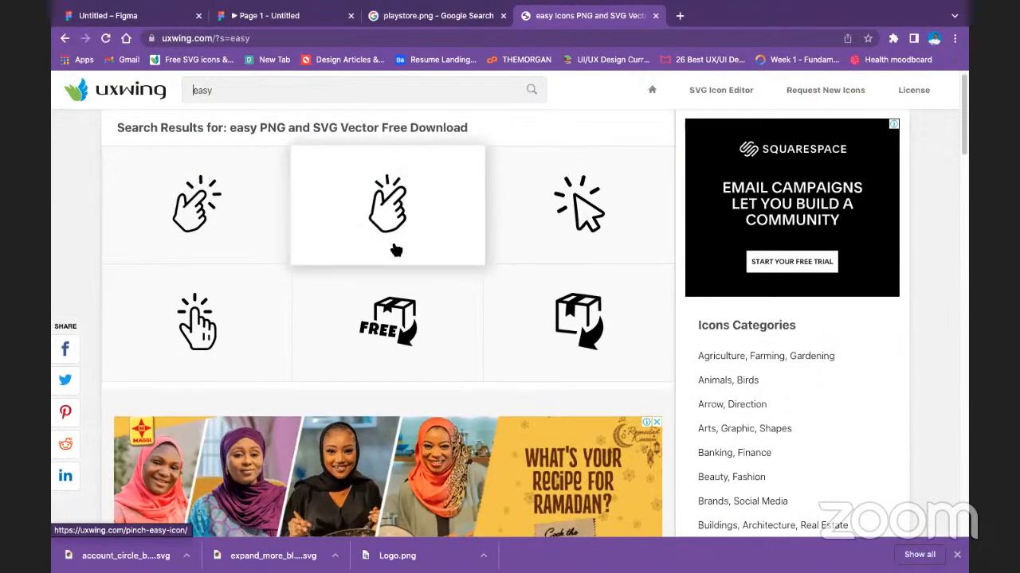
scroll(394, 250, "down", 3)
scroll(396, 250, "down", 5)
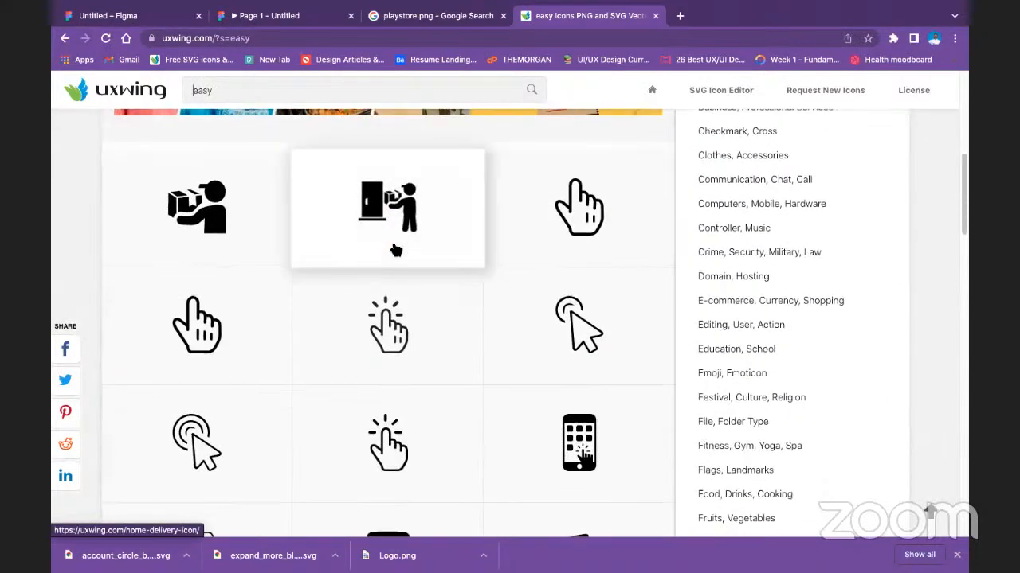
scroll(382, 295, "down", 1)
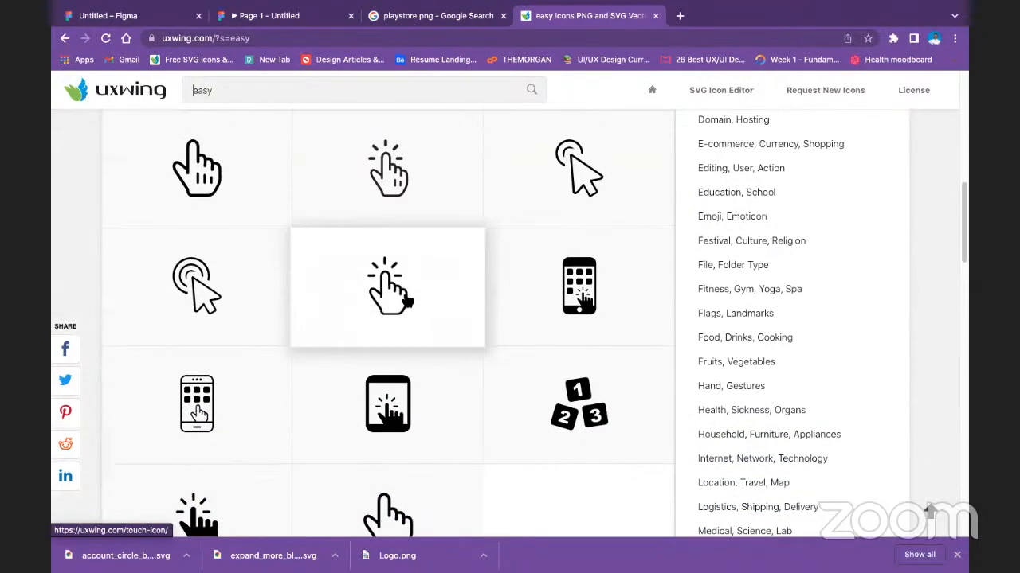
left_click(407, 301)
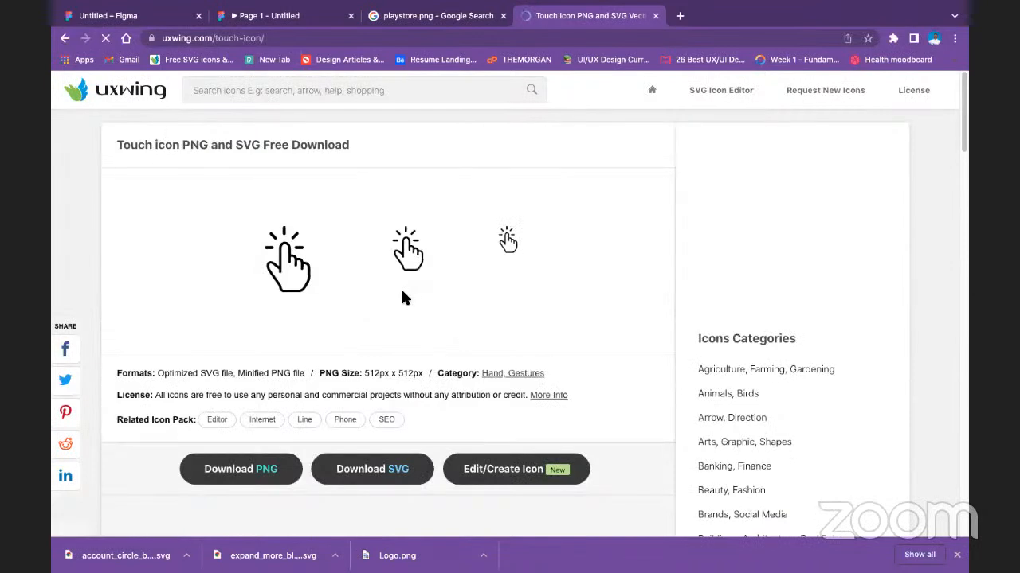
left_click(398, 470)
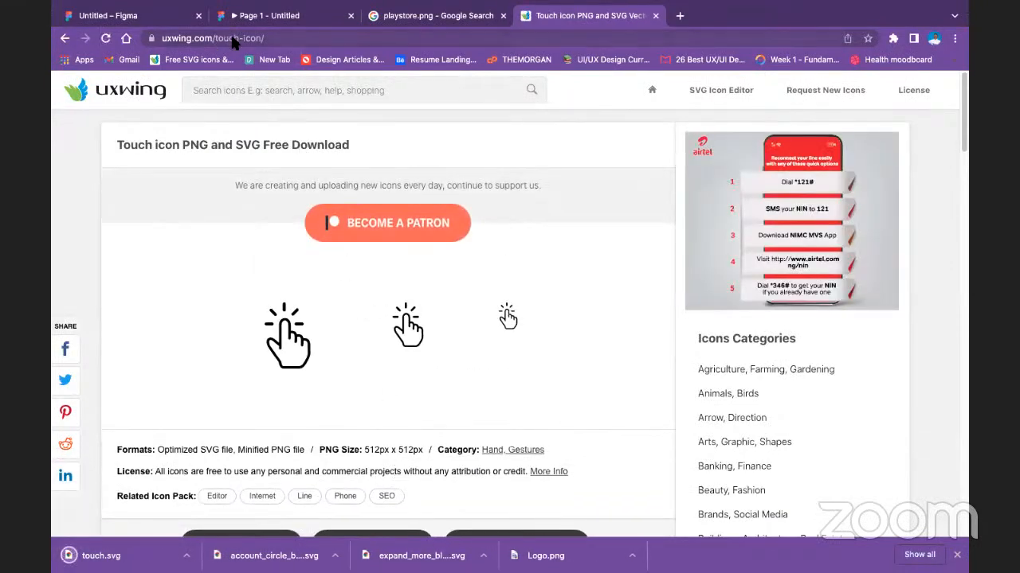
Return to the Figma design, leave full screen, place touch.svg on the "Easy" item's circle and center it there.
left_click(89, 18)
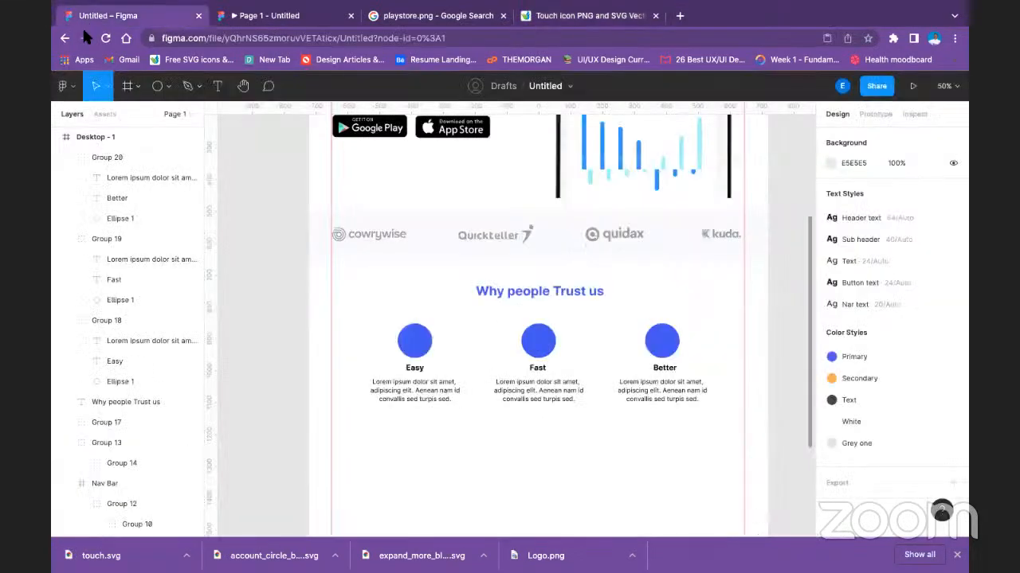
mouse_move(73, 18)
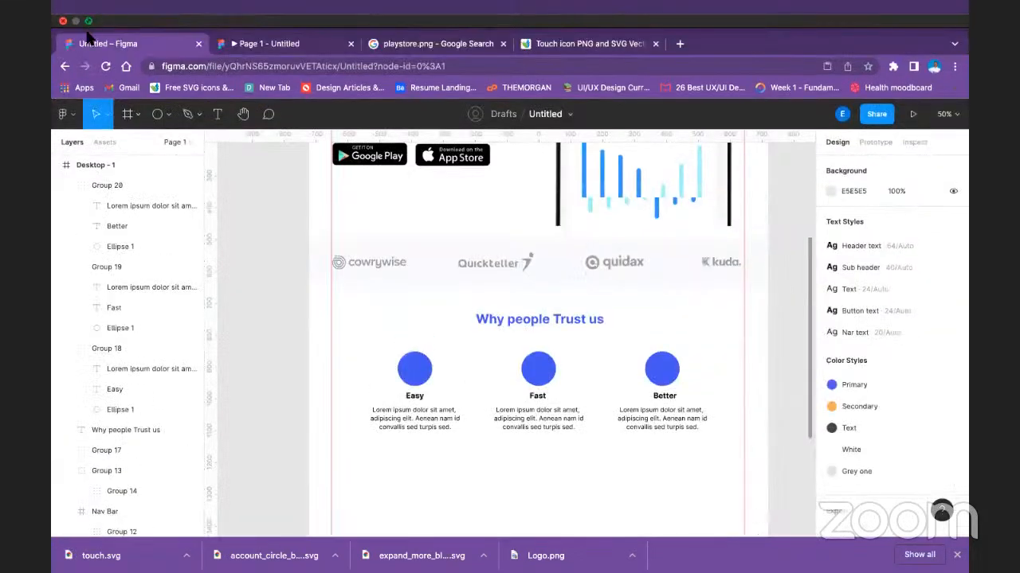
left_click(89, 21)
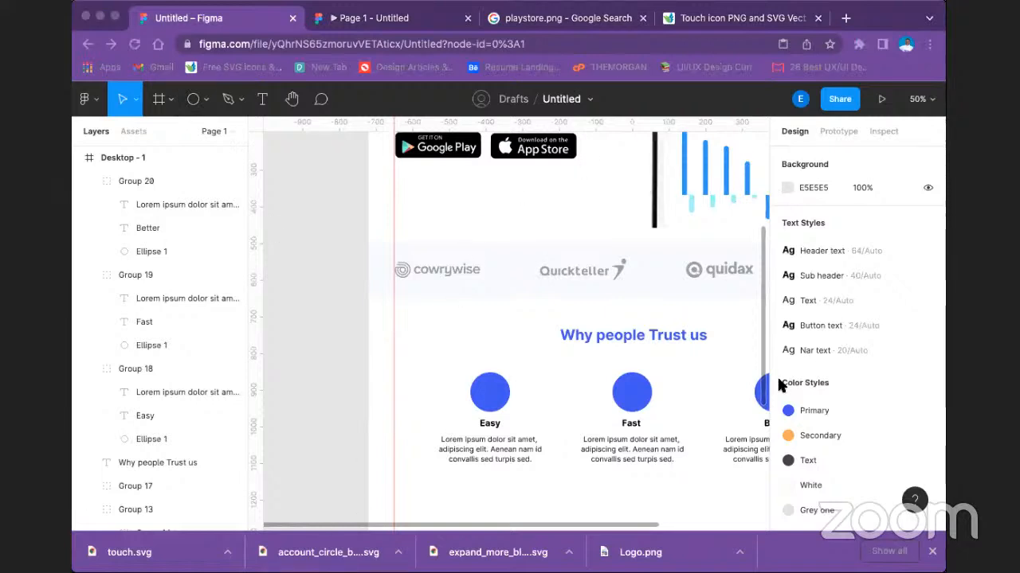
left_click_drag(415, 347, 488, 393)
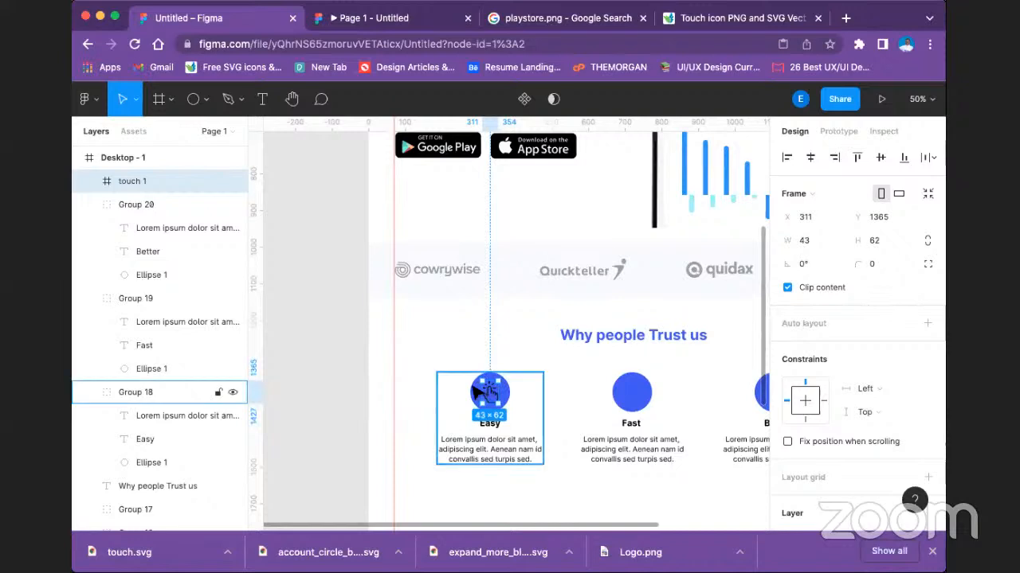
left_click(472, 392, "shift+super")
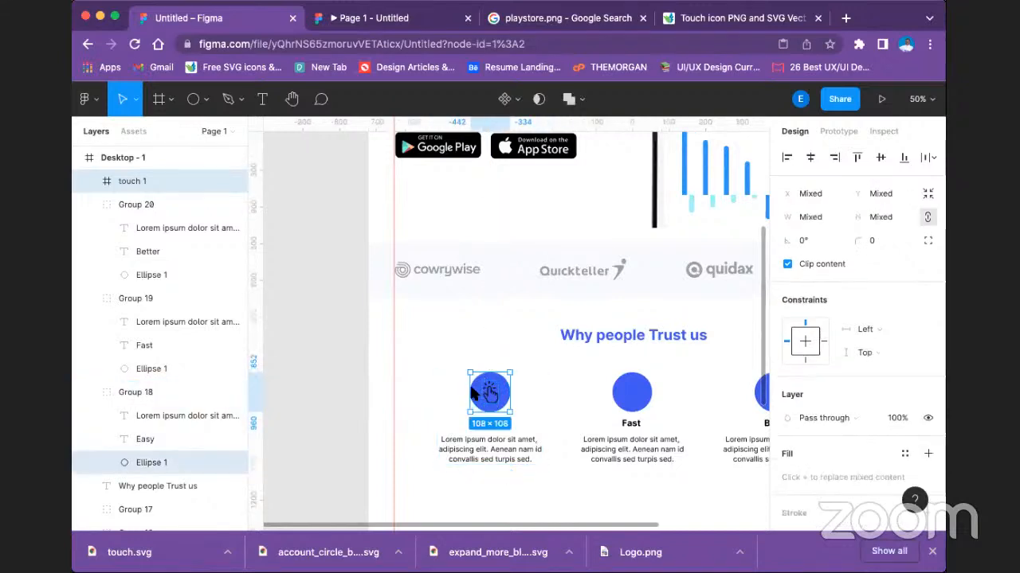
left_click(813, 161)
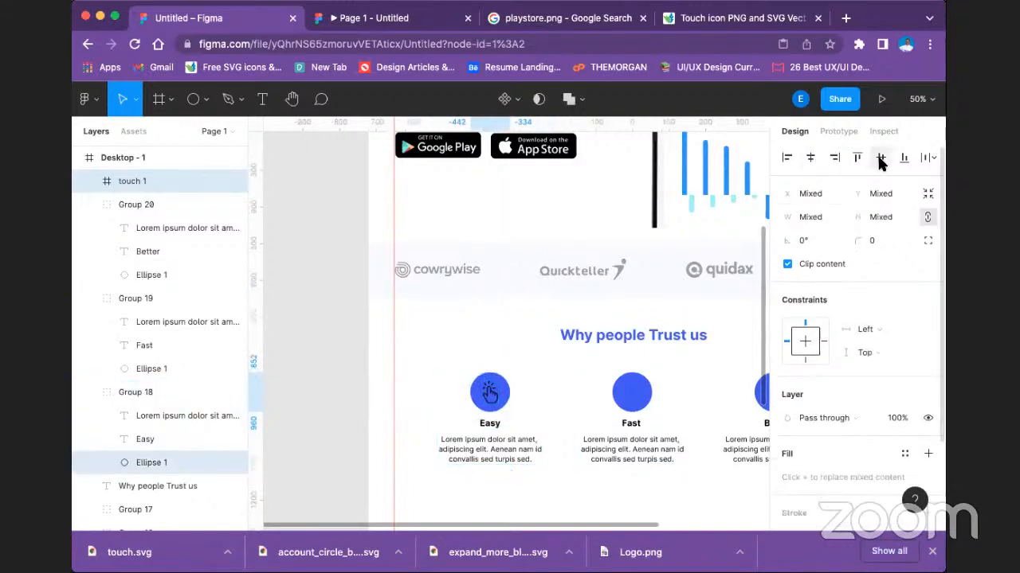
Recolor the touch icon on the "Easy" circle from black to the white local color FFFFFF.
scroll(828, 407, "down", 4)
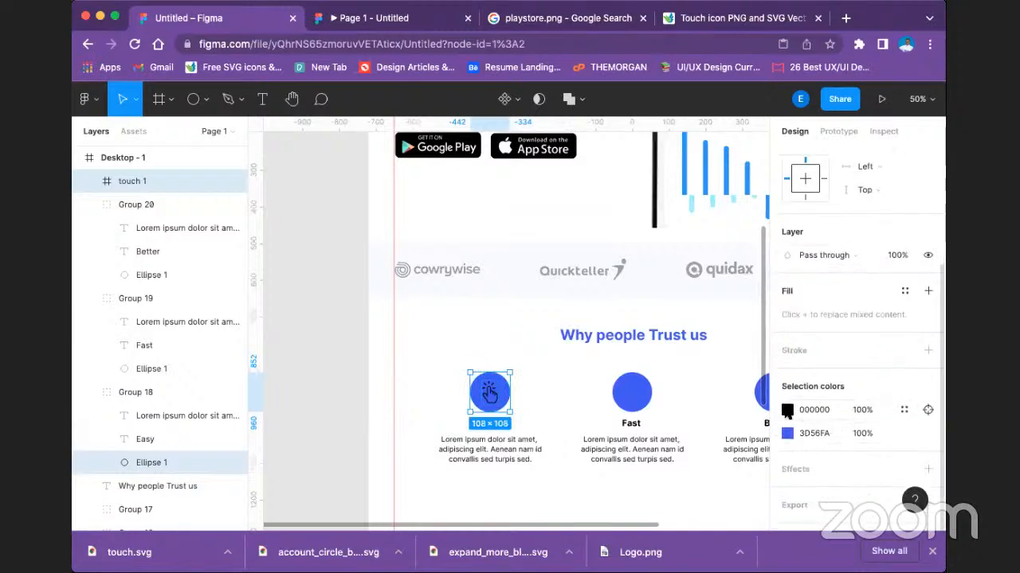
left_click(787, 410)
left_click(681, 460)
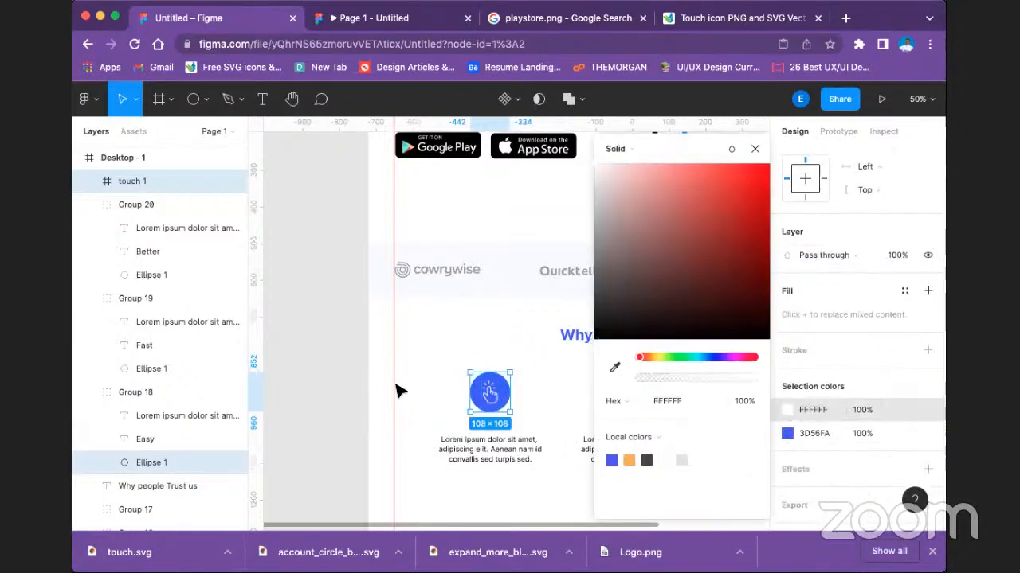
left_click(311, 316)
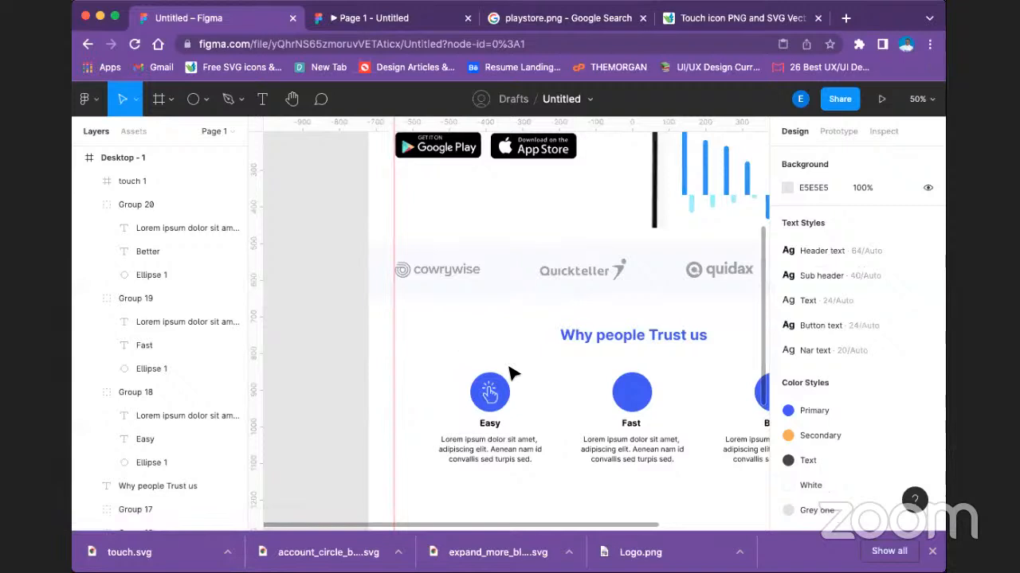
Try the Secondary color style on the "Why people Trust us" heading, and settle on the Text color style.
scroll(513, 373, "down", 3)
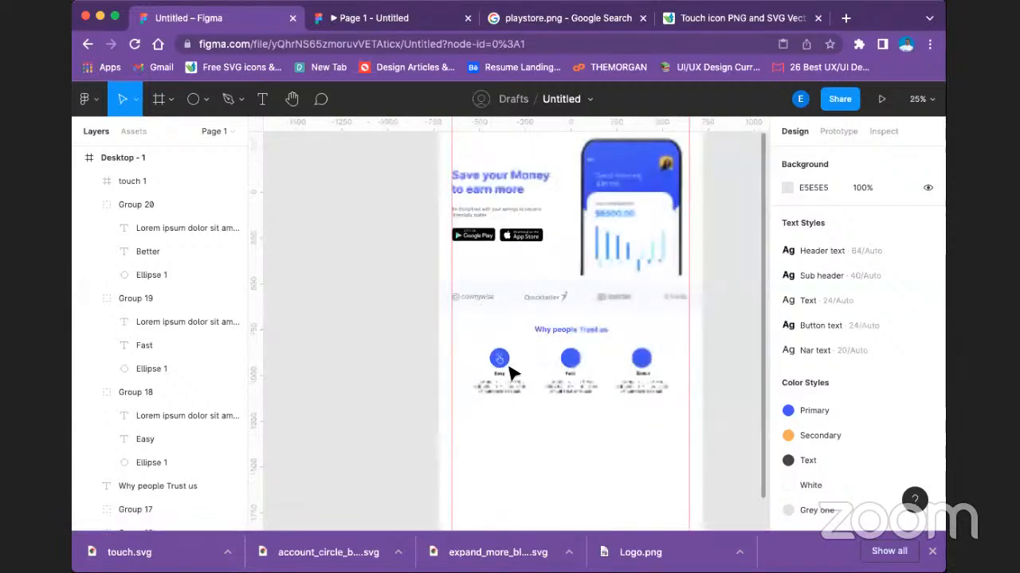
scroll(512, 351, "up", 2)
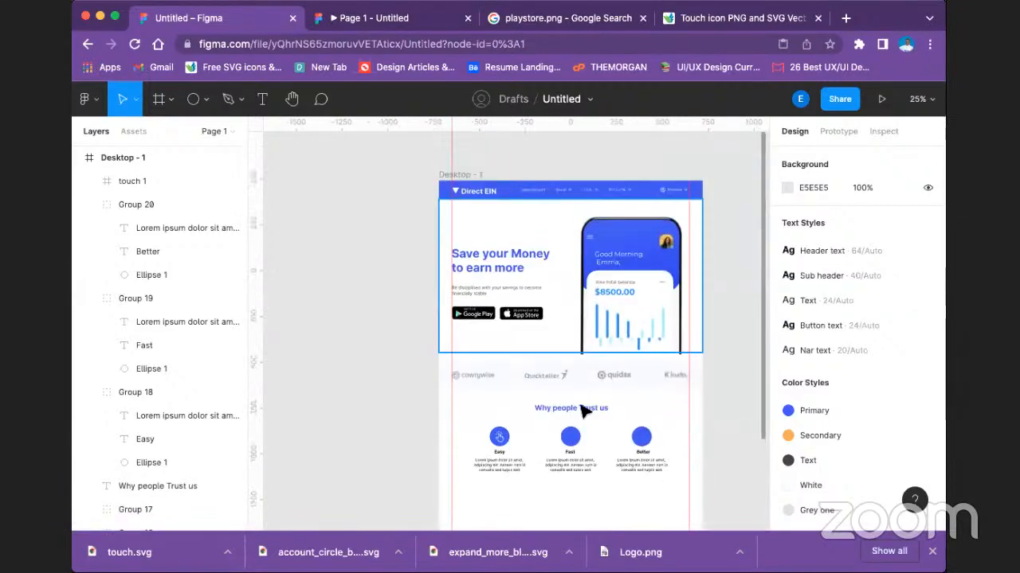
left_click(574, 408)
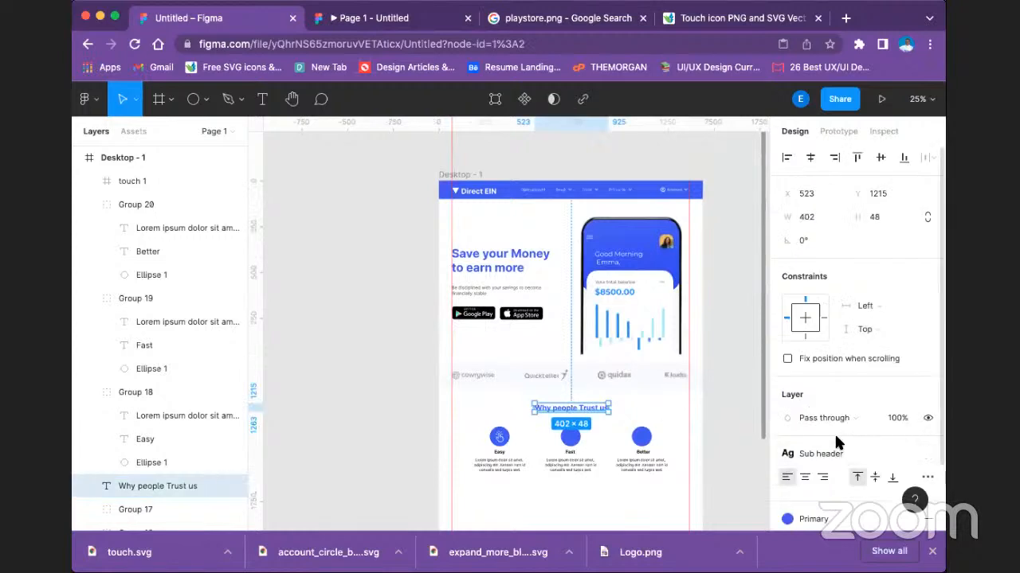
scroll(921, 470, "down", 2)
left_click(789, 429)
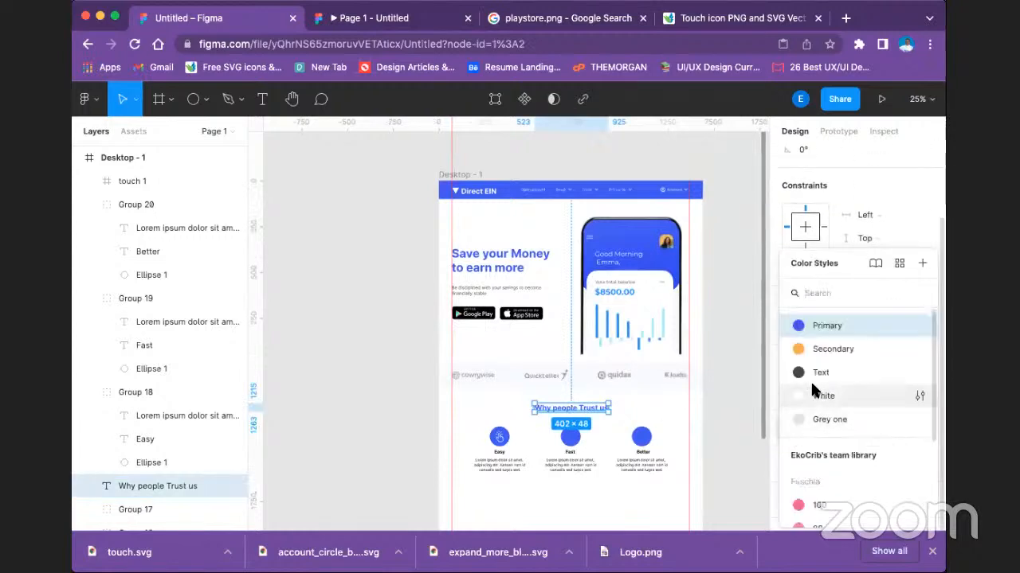
left_click(829, 343)
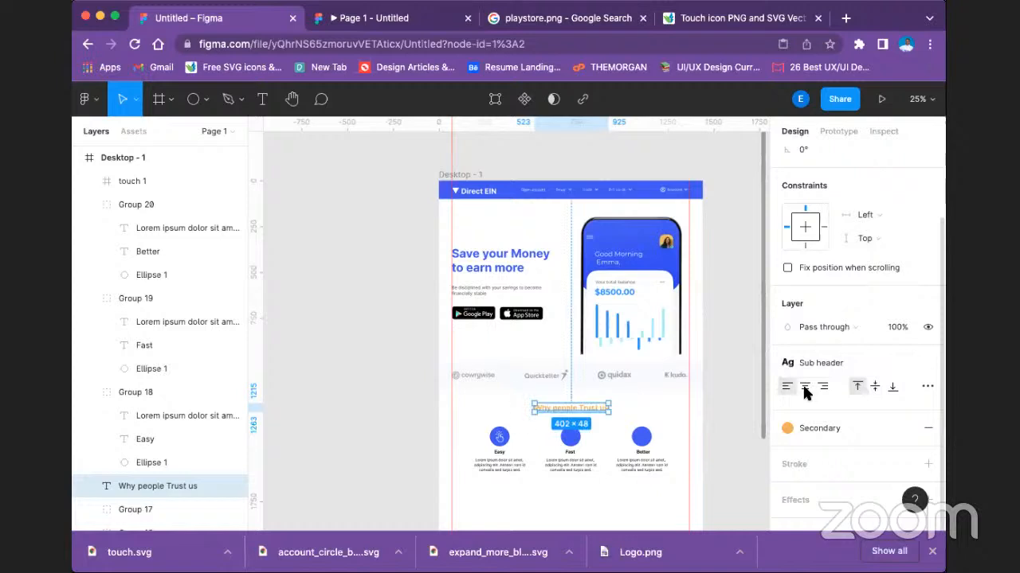
left_click(789, 429)
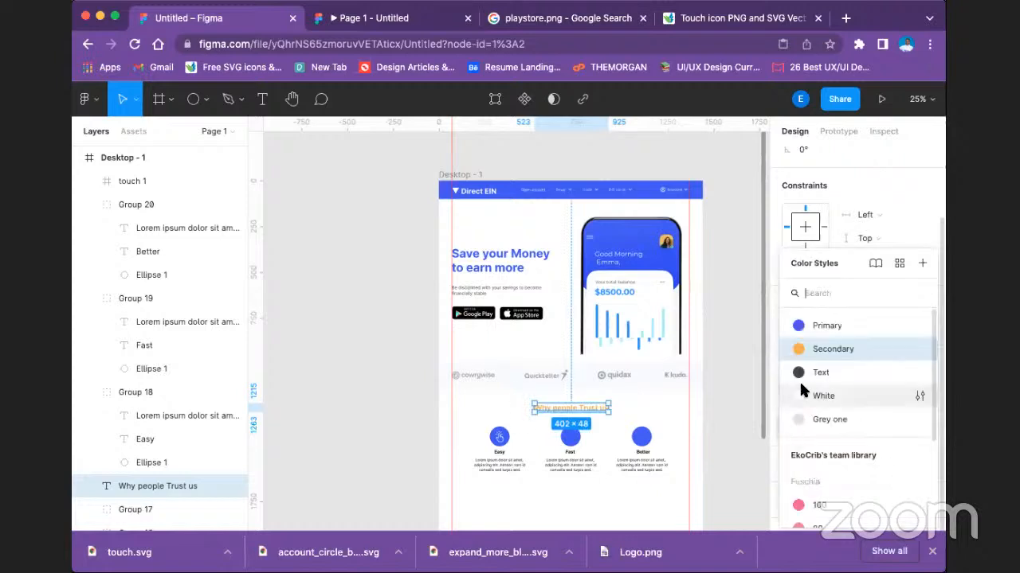
left_click(814, 372)
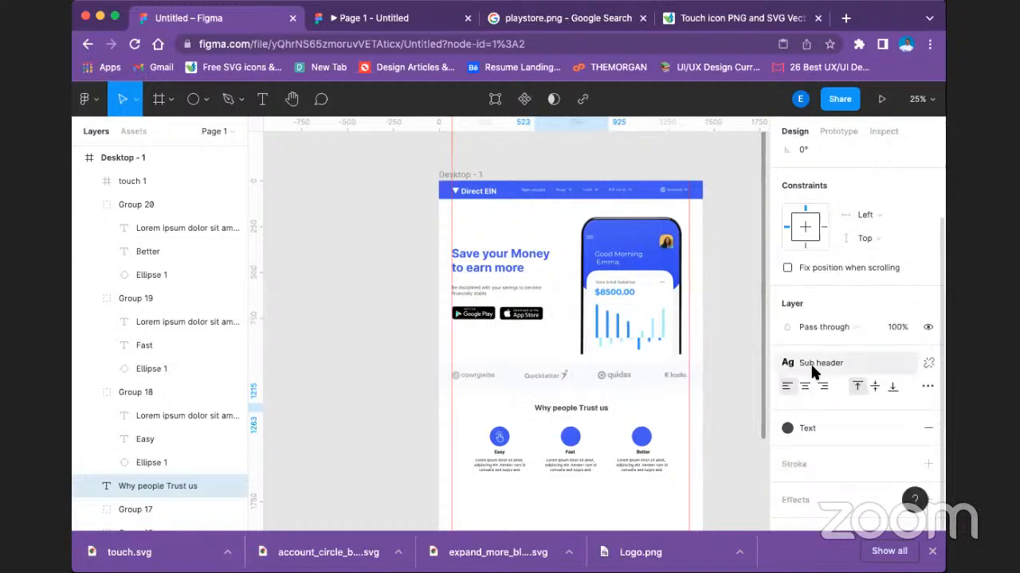
Fill the "Easy" item's description and title with the dark grey local color 474443.
double_click(508, 466)
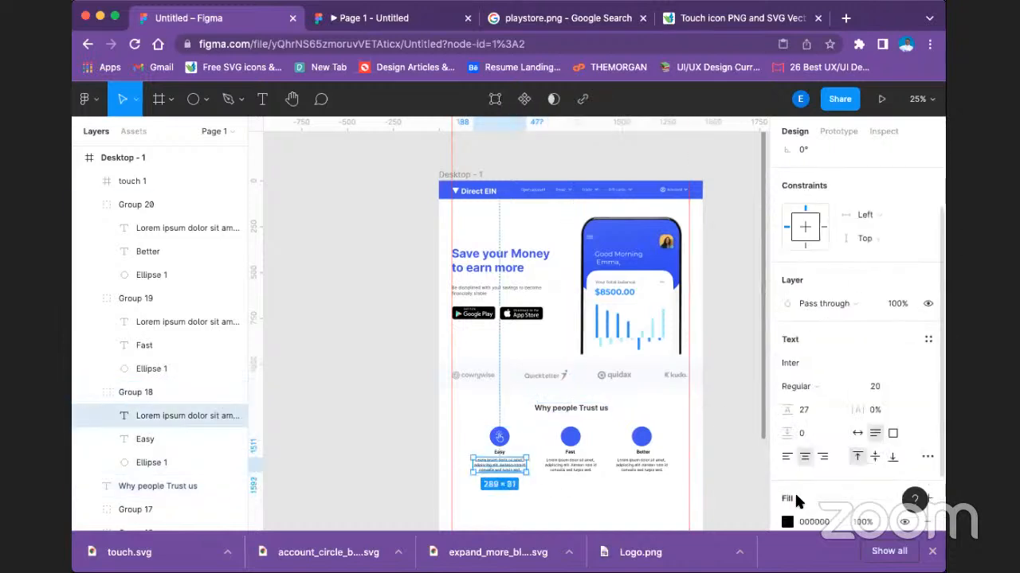
scroll(785, 428, "down", 3)
left_click(787, 397)
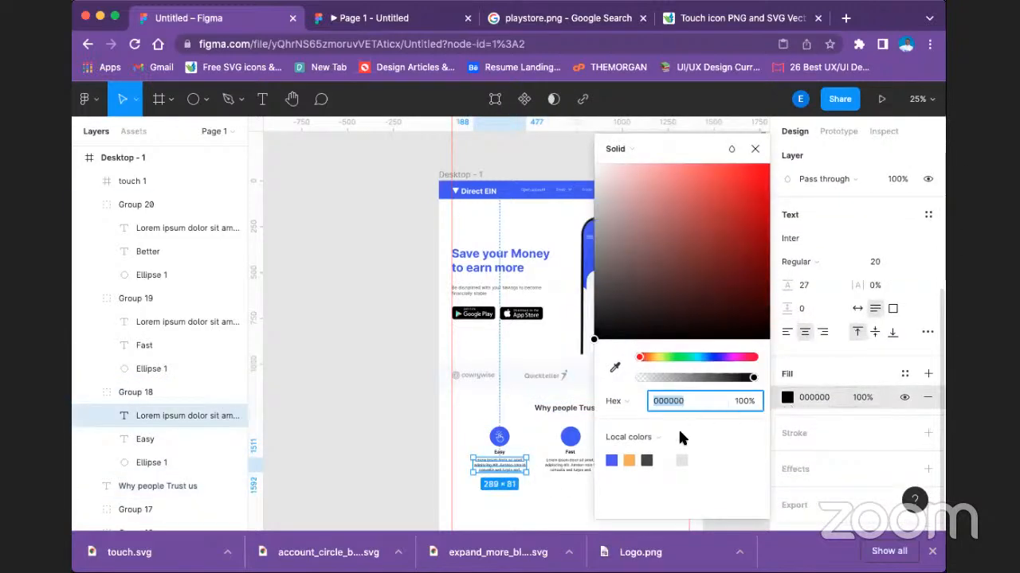
left_click(648, 461)
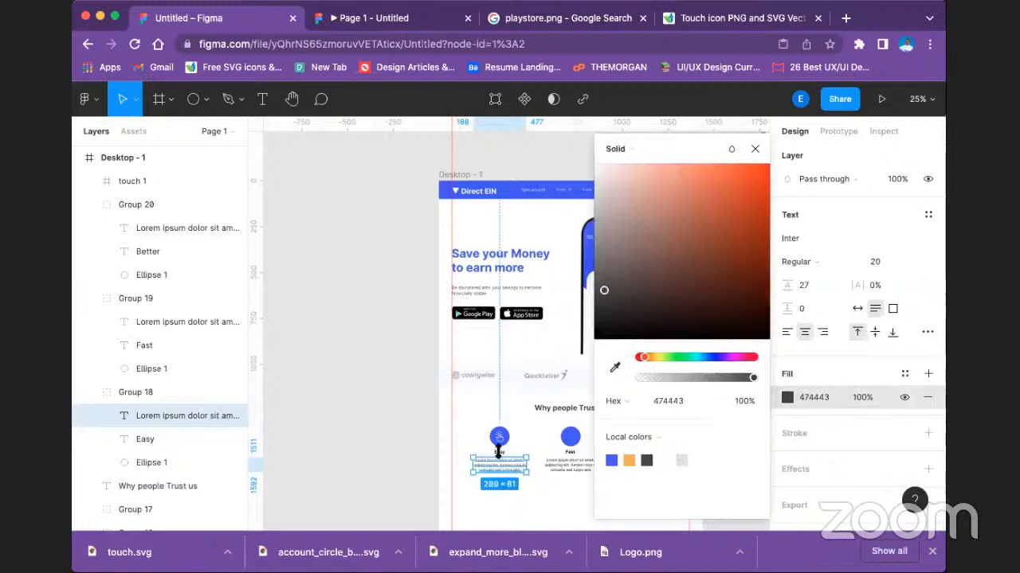
left_click(505, 450)
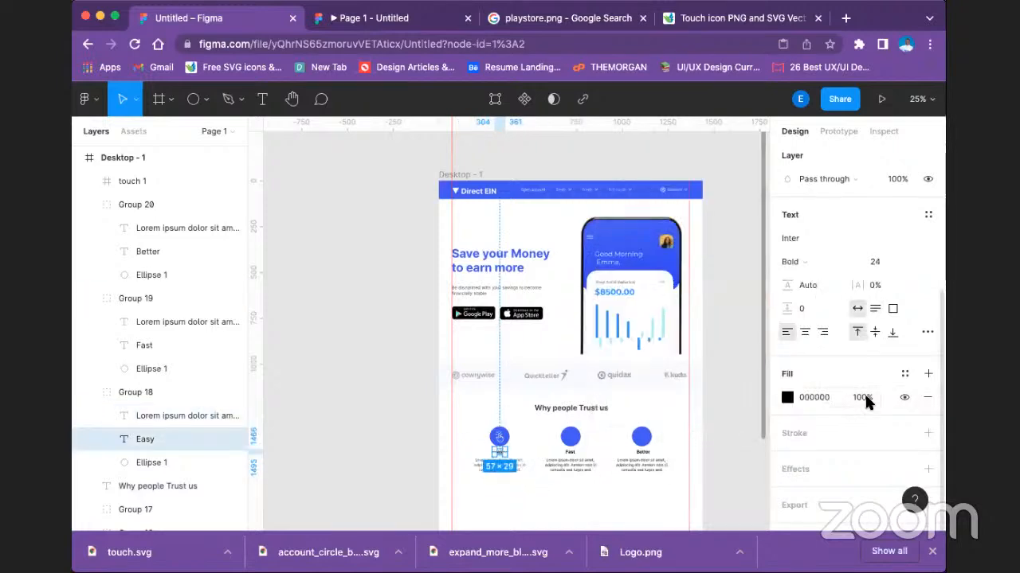
left_click(786, 397)
left_click(646, 460)
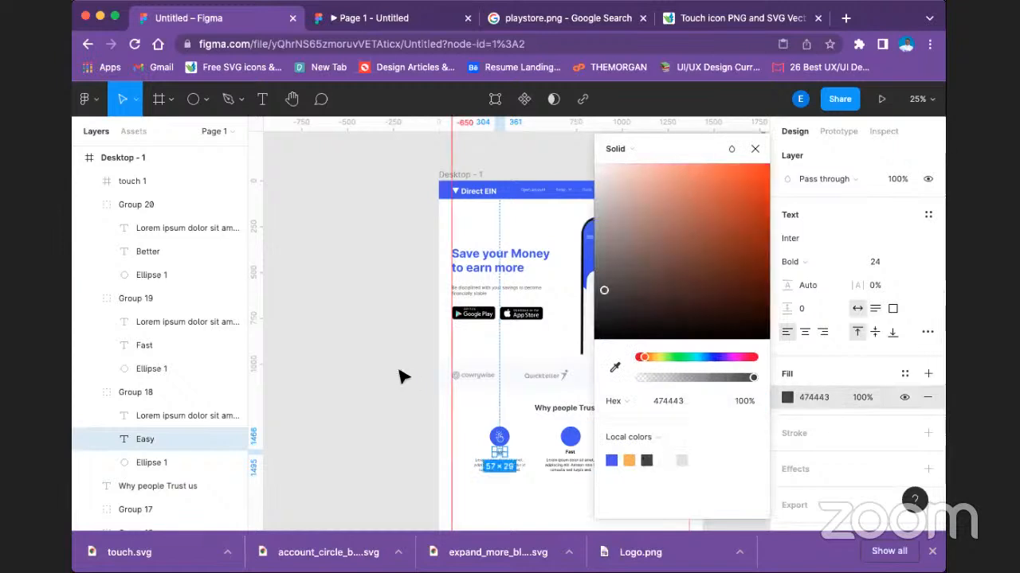
left_click(401, 376)
Fill the "Fast" item's title and description with the dark grey local color 474443.
double_click(570, 454)
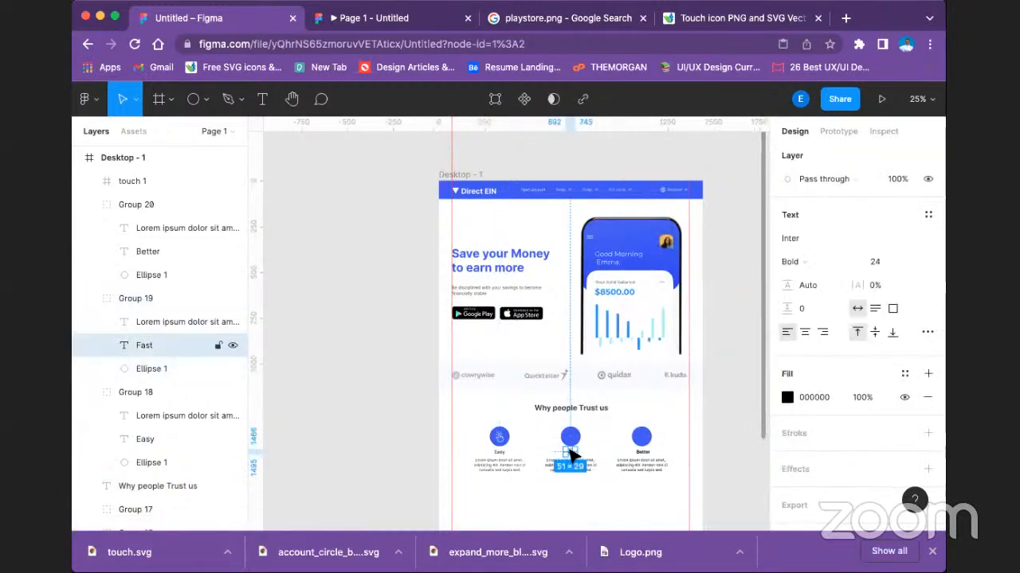
left_click(787, 398)
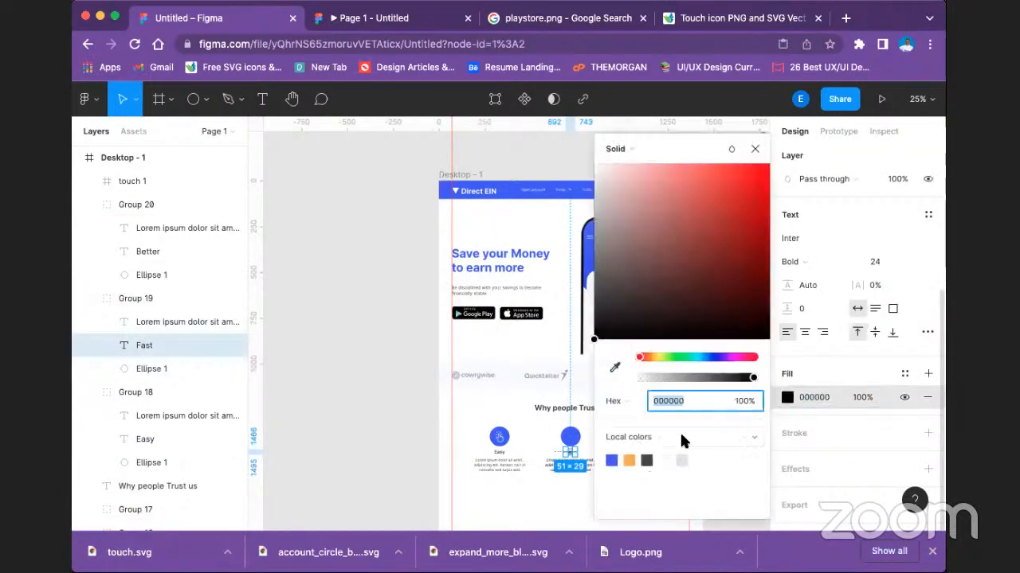
left_click(646, 460)
left_click(585, 466)
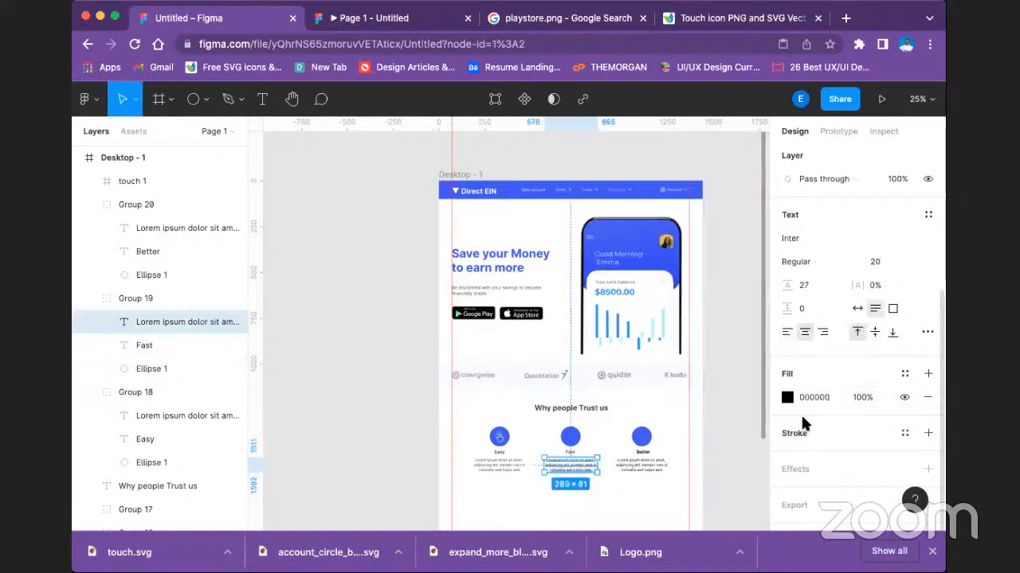
left_click(787, 397)
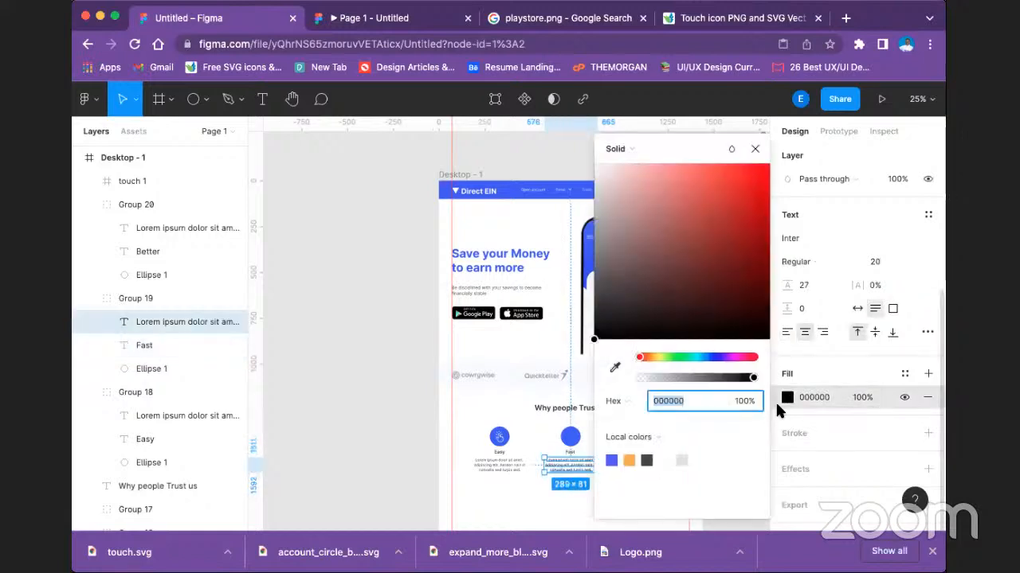
left_click(646, 459)
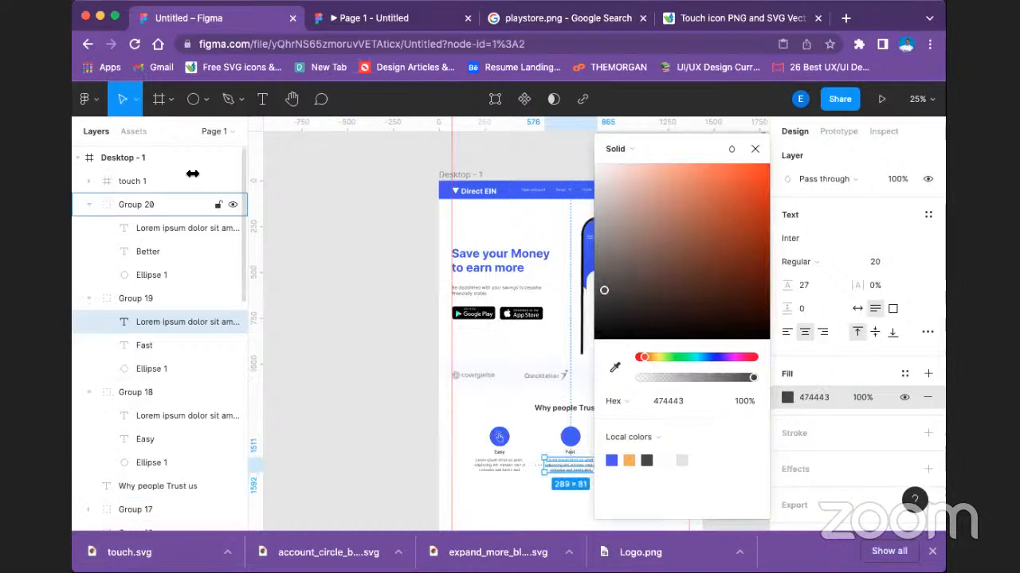
left_click(345, 277)
left_click_drag(419, 303, 340, 172)
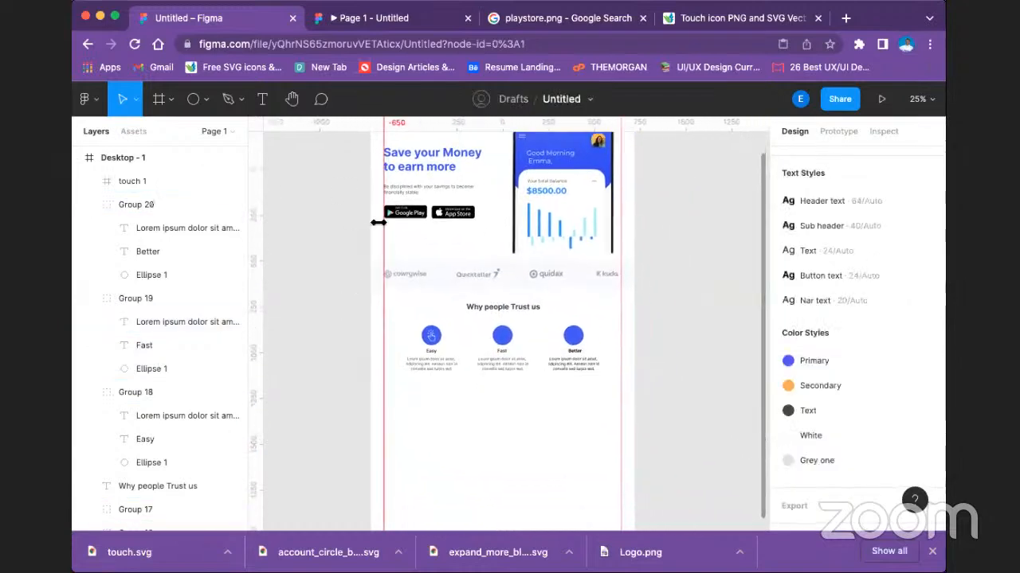
Fill the "Better" item's description and title with the dark grey local color 474443.
left_click(575, 360)
left_click(577, 364)
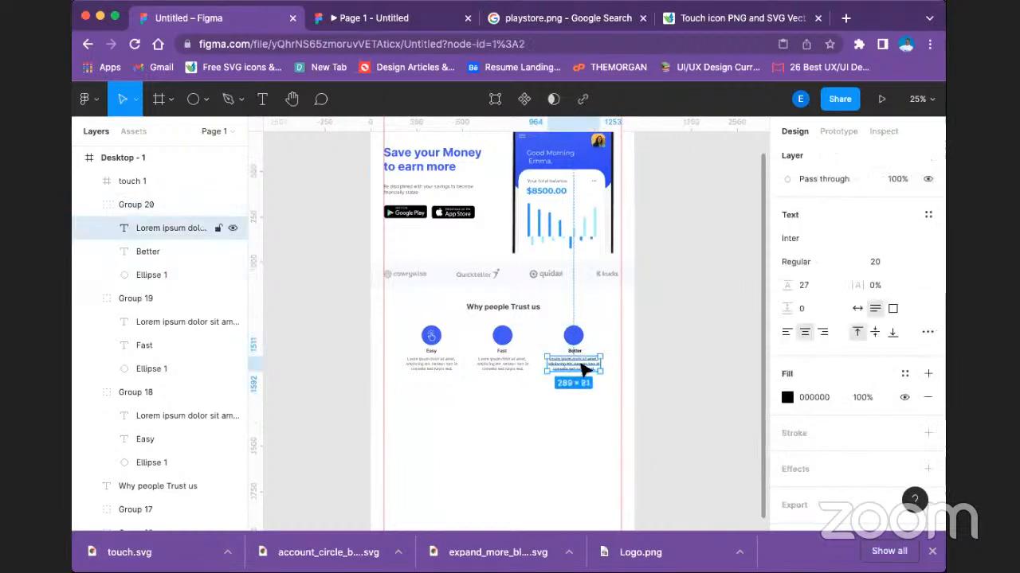
left_click(787, 396)
left_click(646, 461)
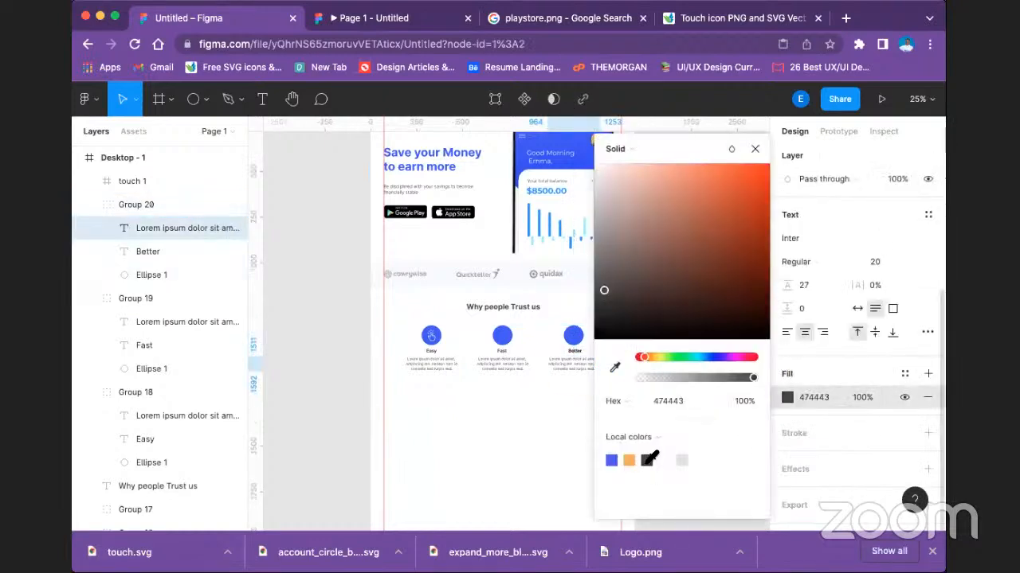
left_click(546, 411)
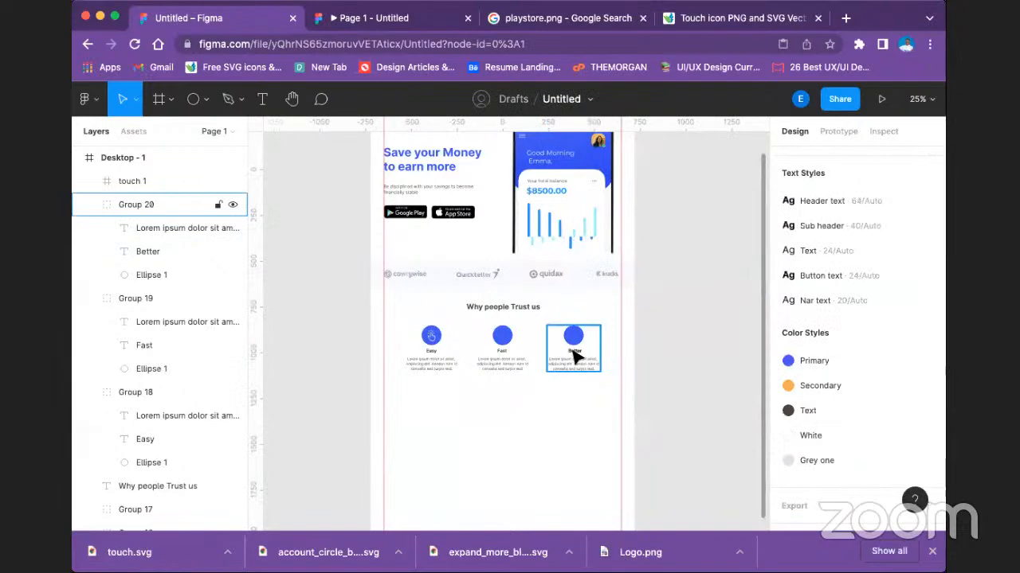
left_click(575, 352)
left_click(787, 396)
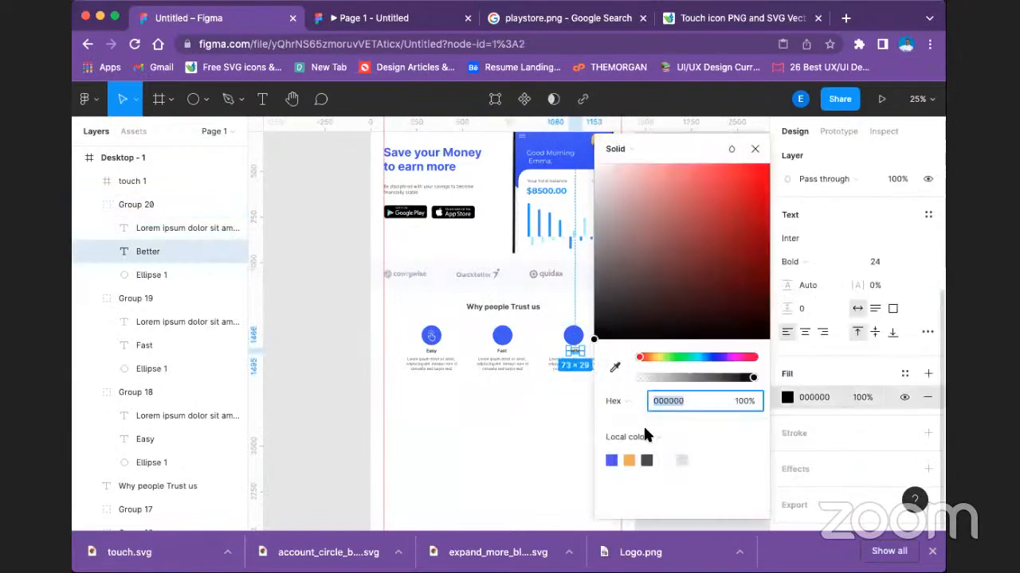
left_click(646, 460)
left_click(526, 476)
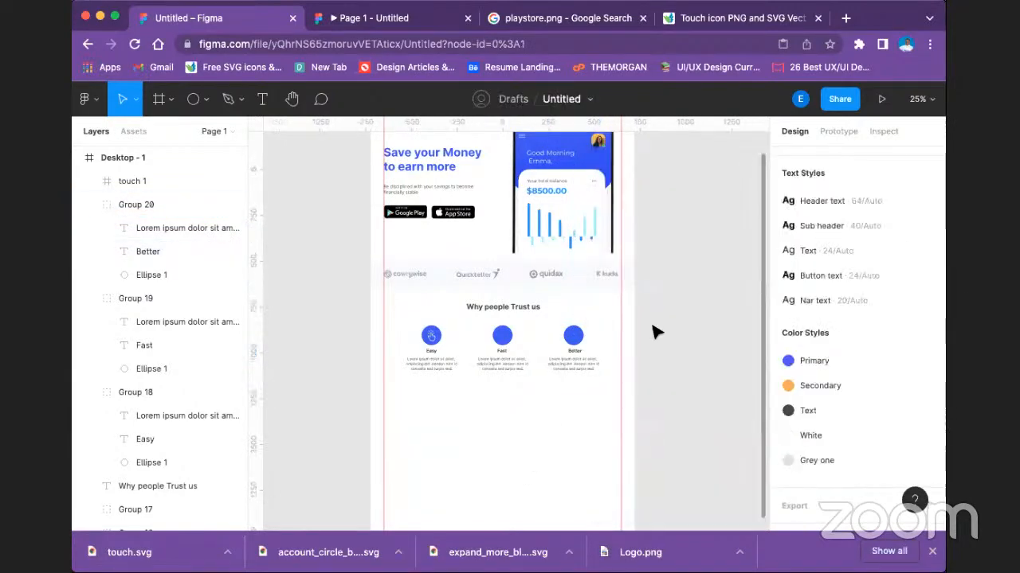
scroll(653, 333, "down", 2)
scroll(653, 333, "up", 5)
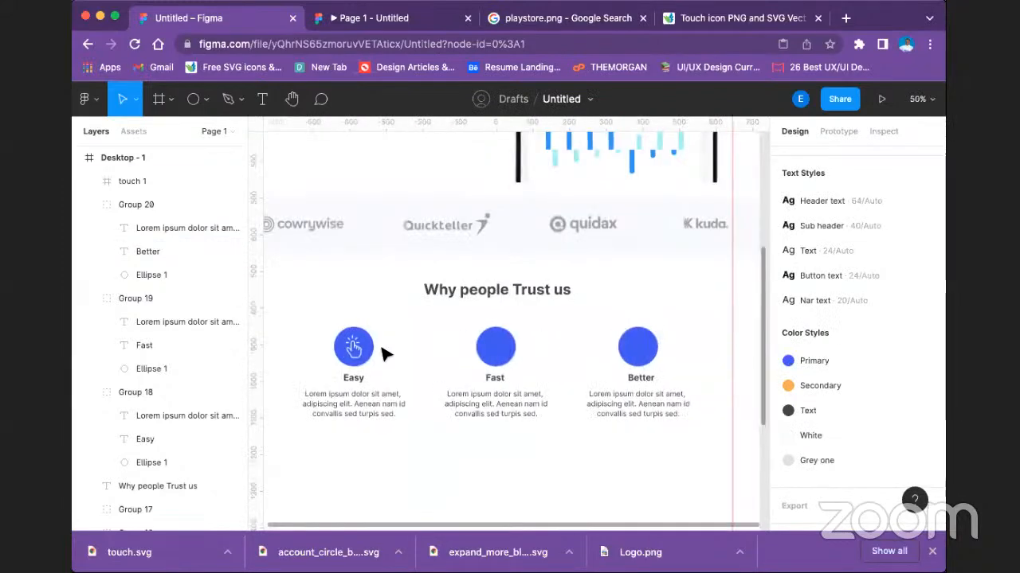
left_click(352, 349)
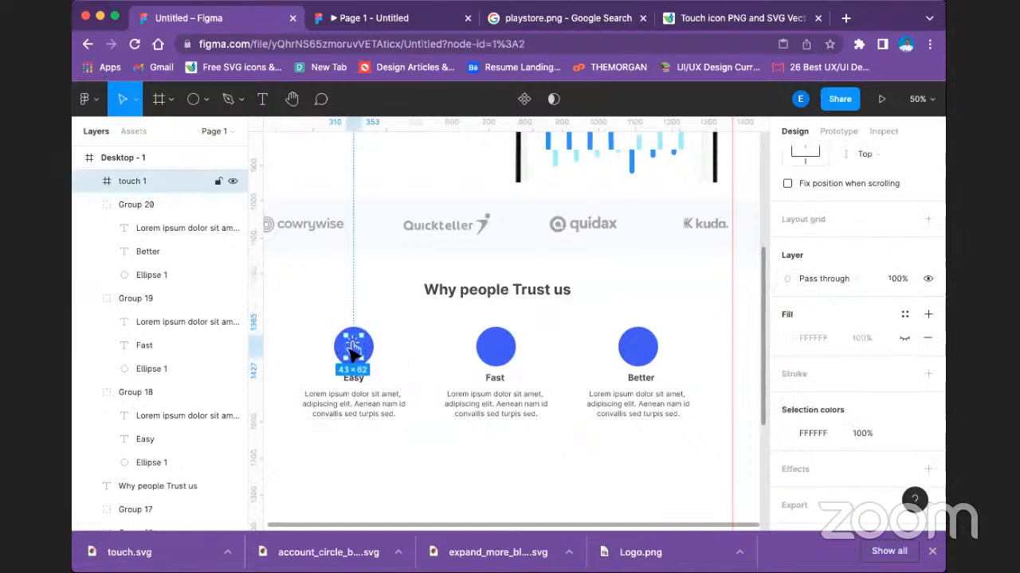
left_click_drag(353, 349, 367, 350)
key("Delete")
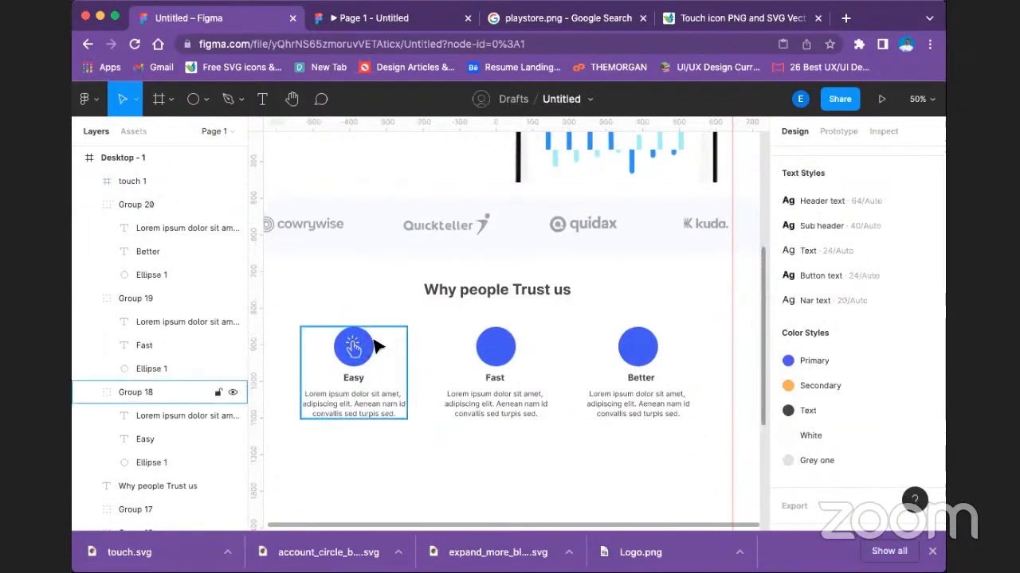
Switch to the uxwing icon site and search it for "Fast".
left_click(625, 18)
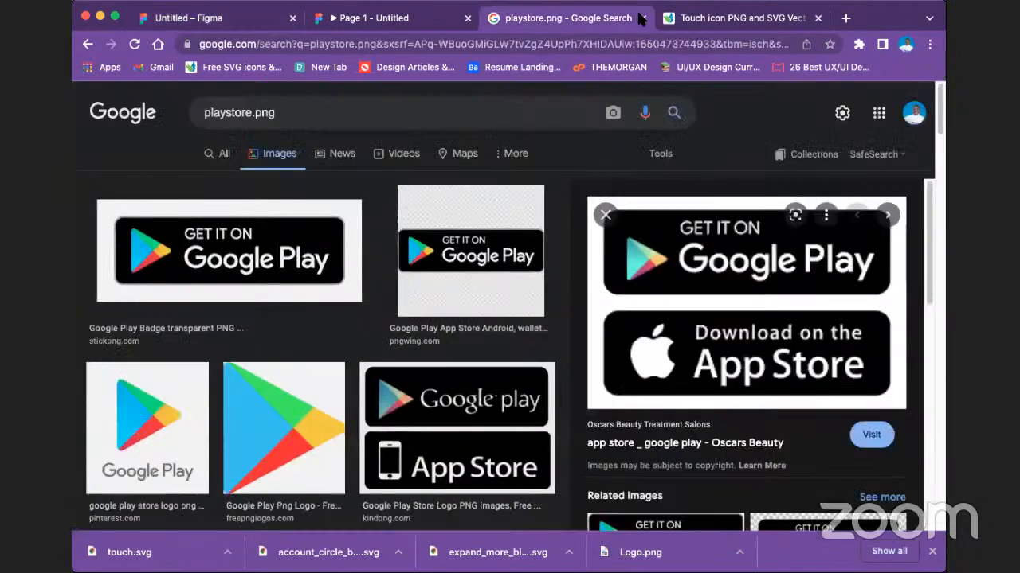
left_click(721, 18)
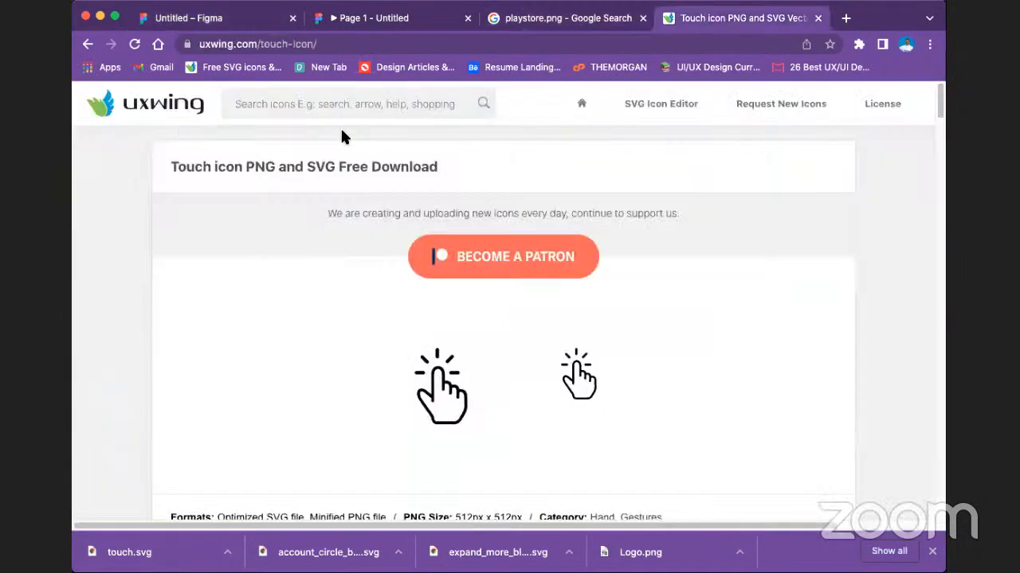
left_click(251, 20)
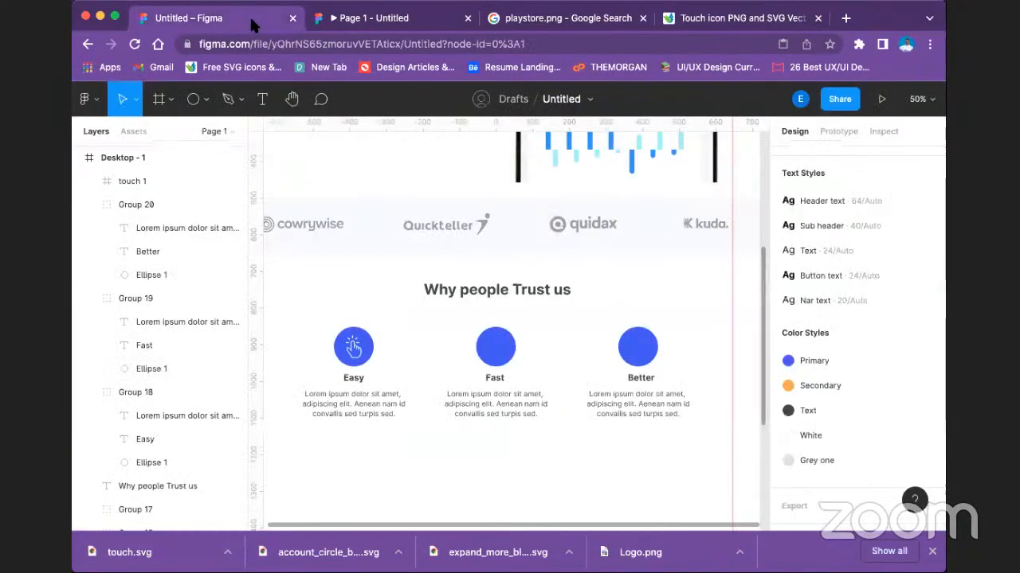
left_click(742, 20)
type("Fast")
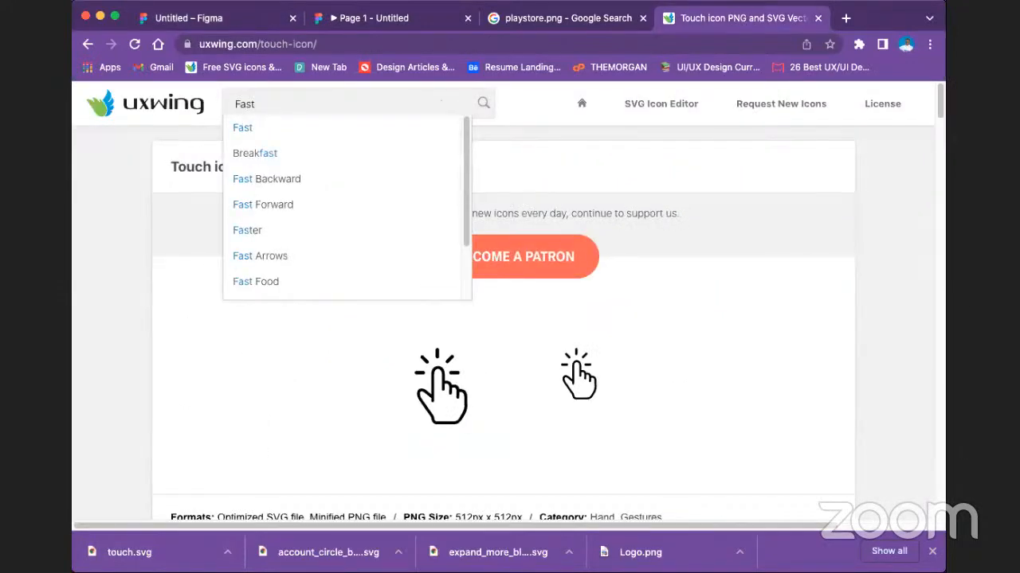
key("Return")
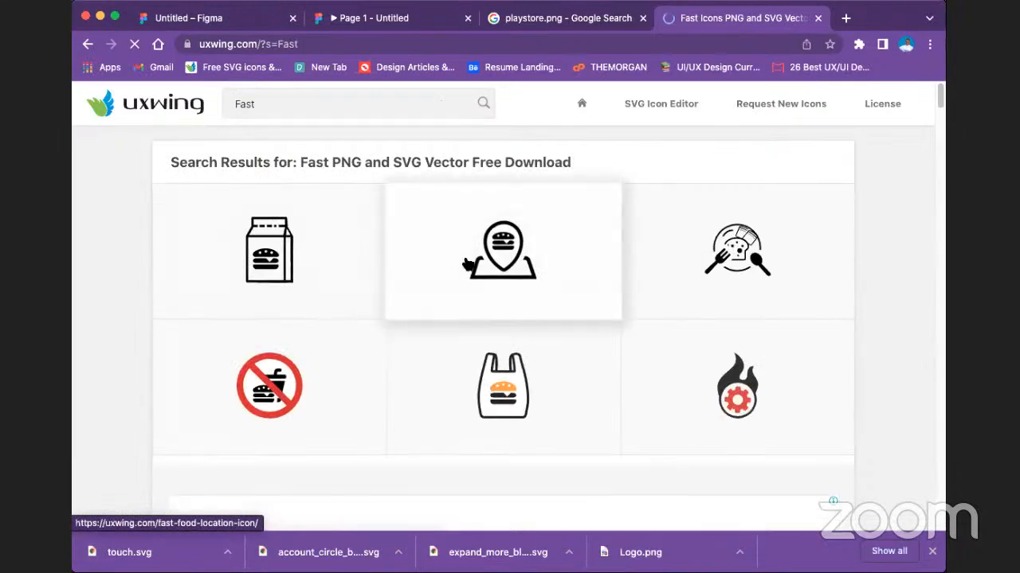
Browse the "Fast" icon results, open the Fast Food Location icon and download it as SVG.
scroll(491, 285, "down", 5)
scroll(498, 289, "down", 3)
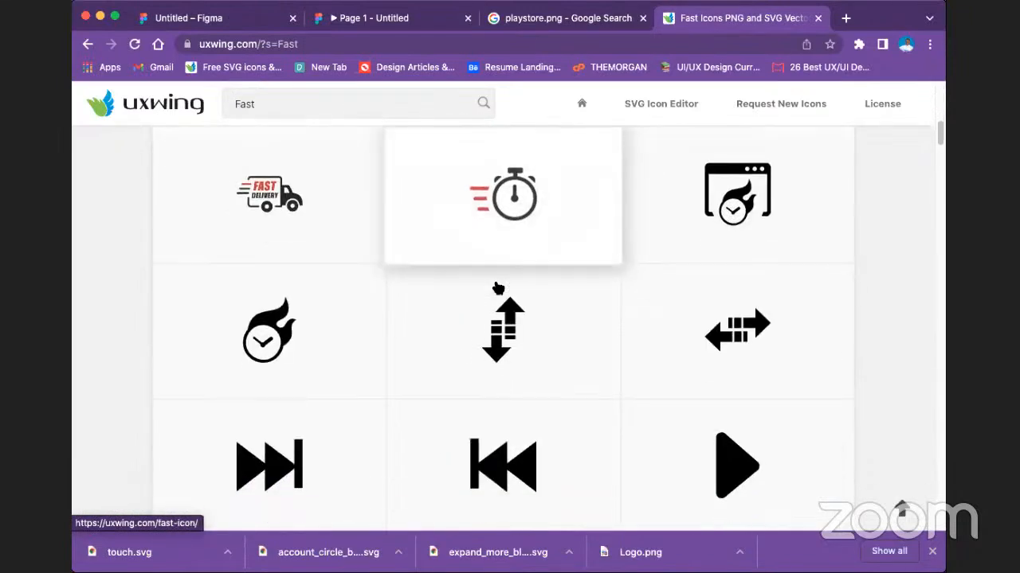
scroll(499, 287, "down", 10)
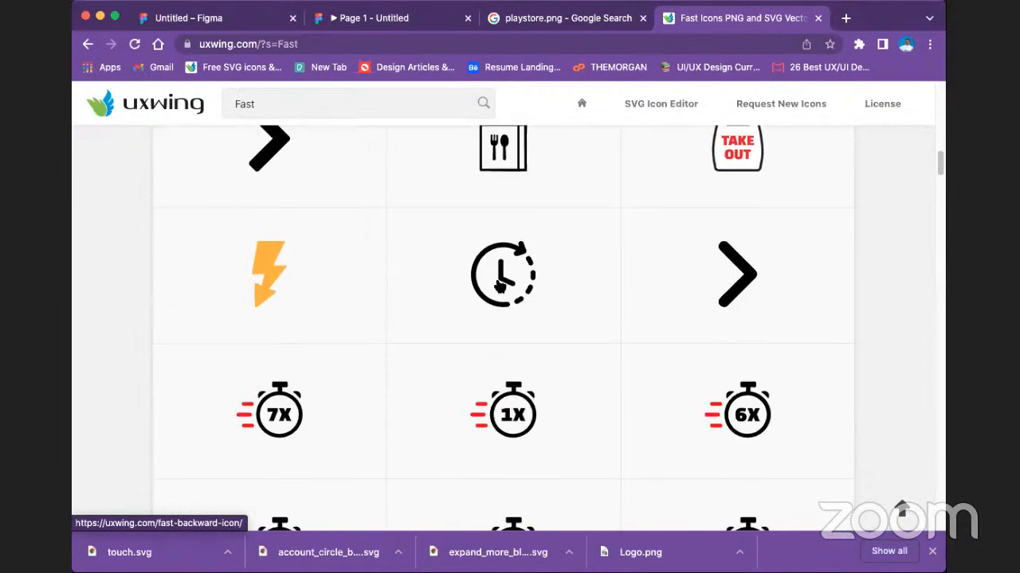
scroll(497, 273, "up", 10)
scroll(496, 272, "up", 10)
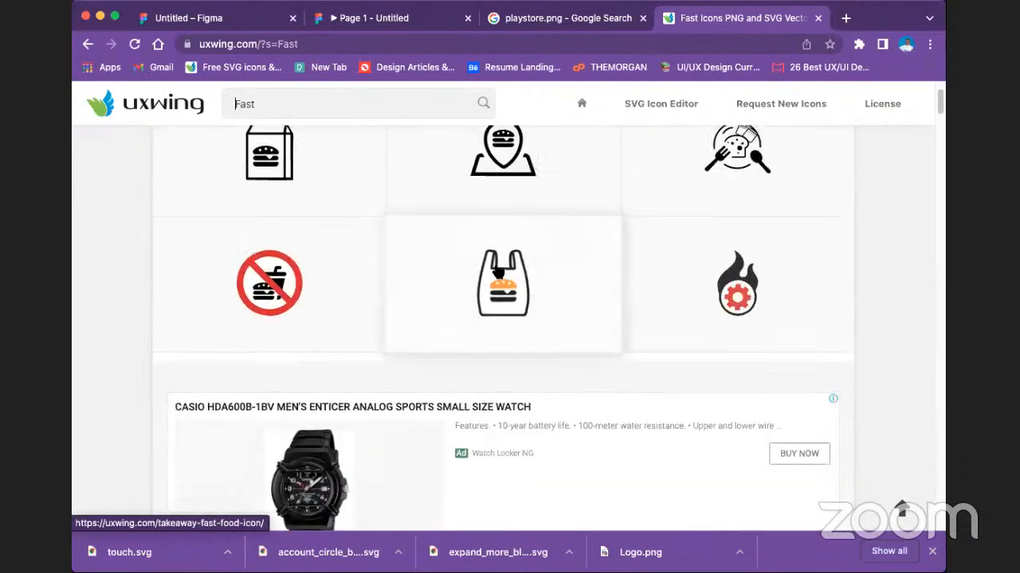
left_click(500, 262)
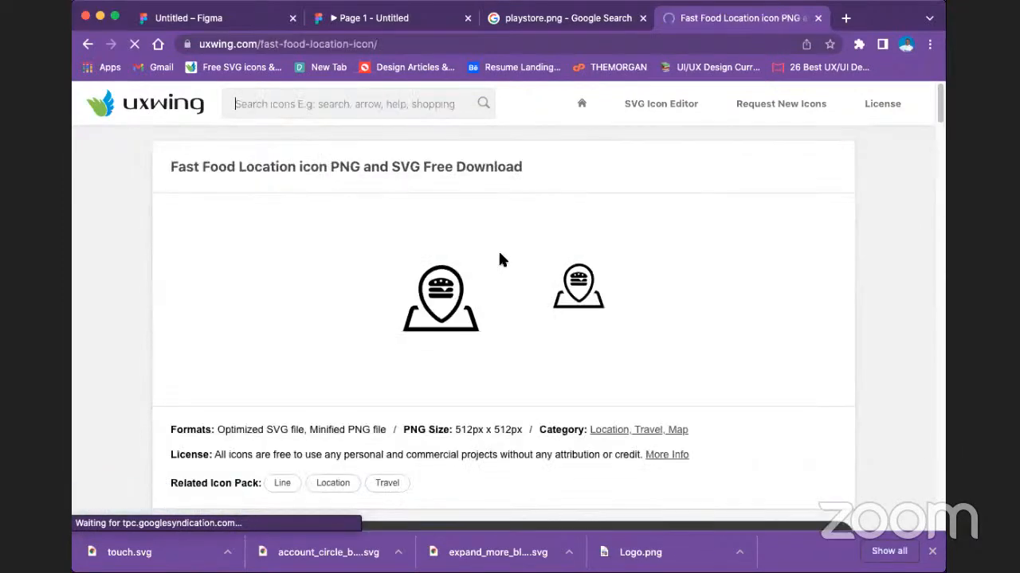
scroll(466, 311, "down", 1)
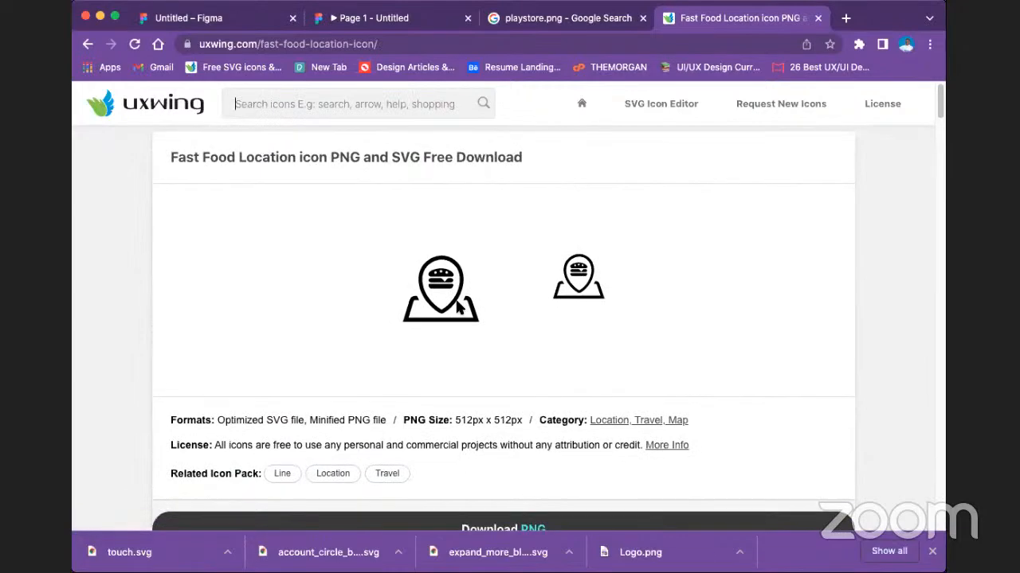
scroll(504, 473, "down", 4)
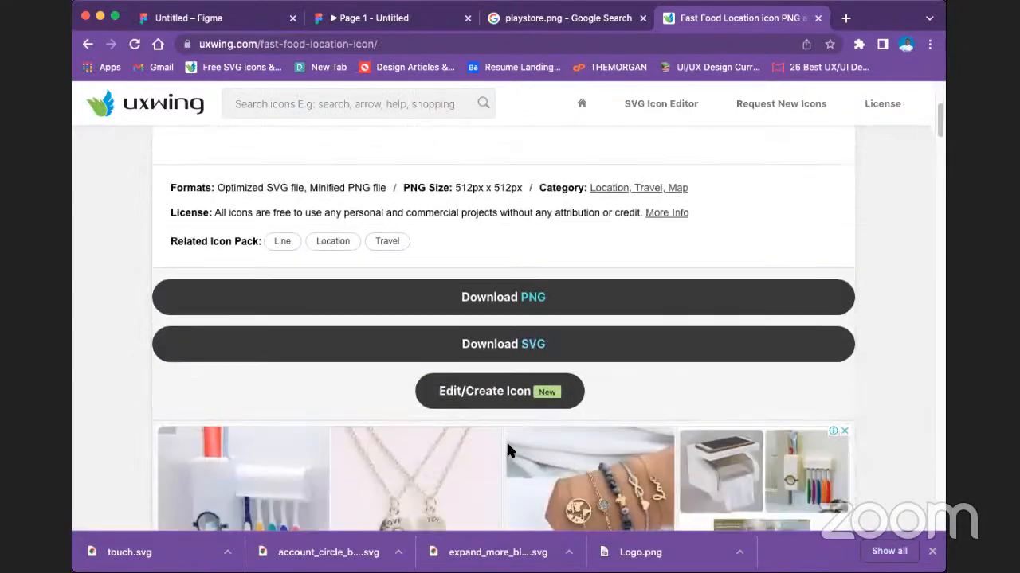
left_click(545, 344)
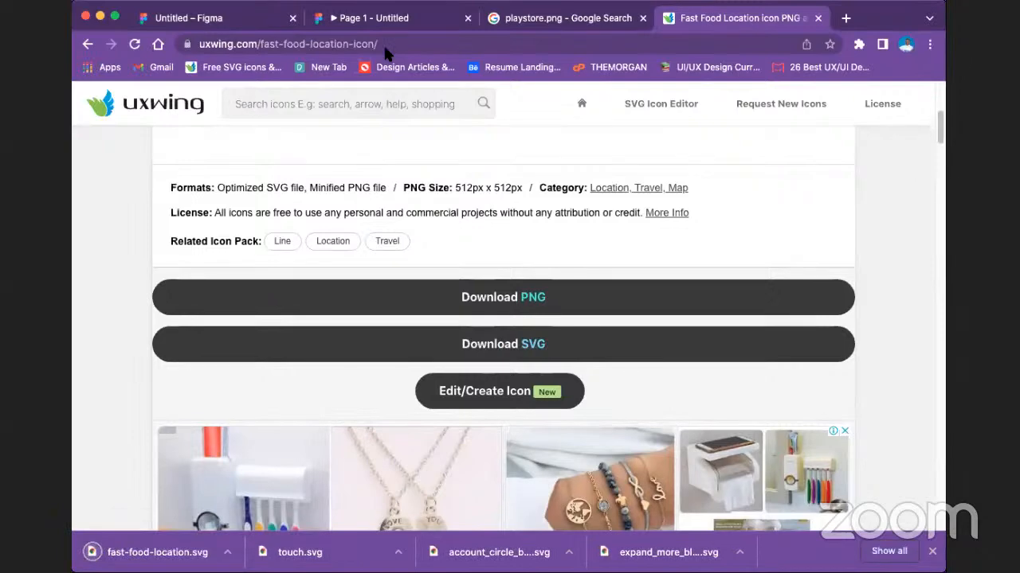
Return to the Figma landing page, place fast-food-location.svg on the frame and scale it down to about 79 × 69 below the three items.
left_click(224, 12)
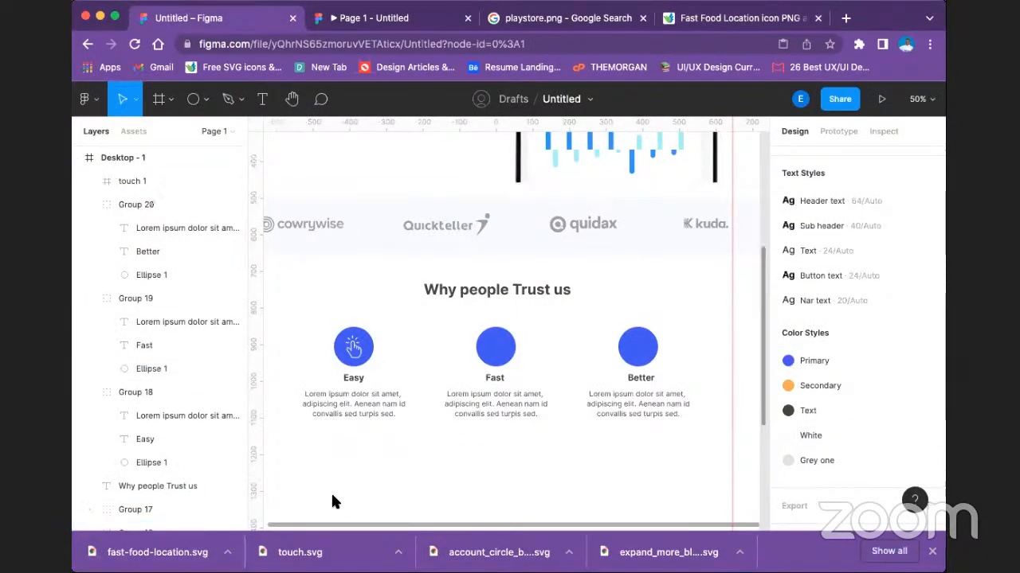
key("shift+super+k")
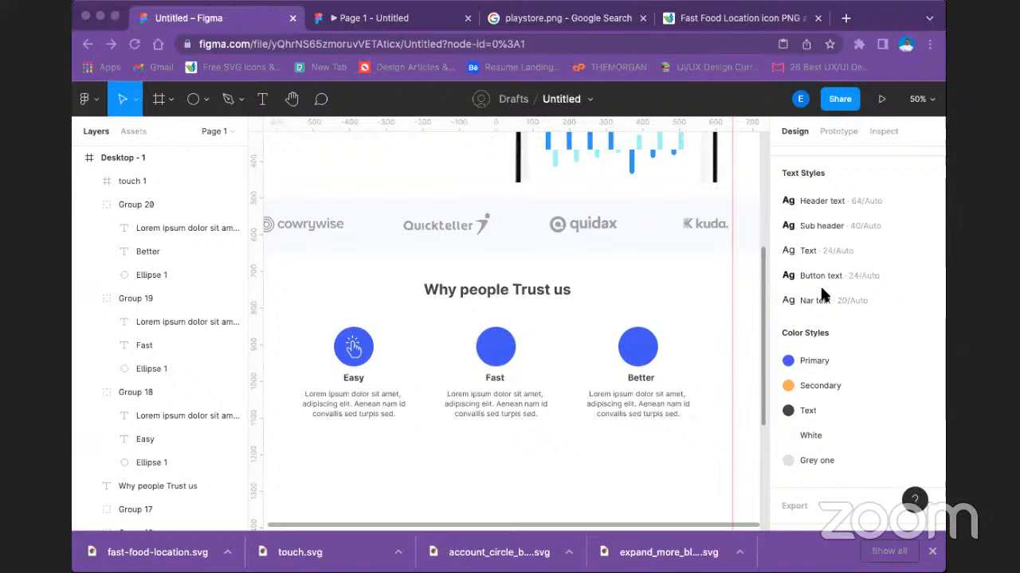
left_click(344, 413)
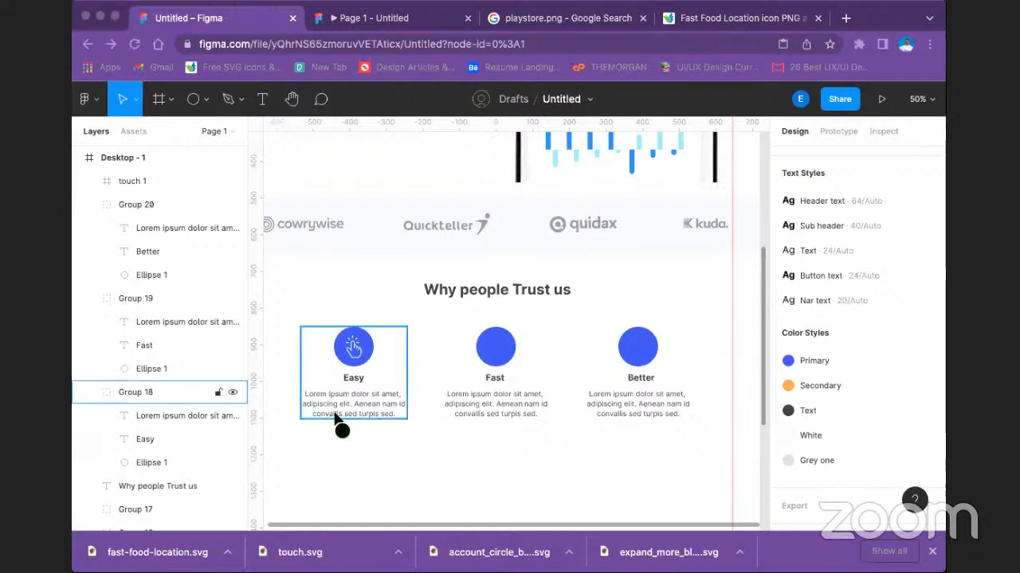
left_click_drag(337, 422, 338, 422)
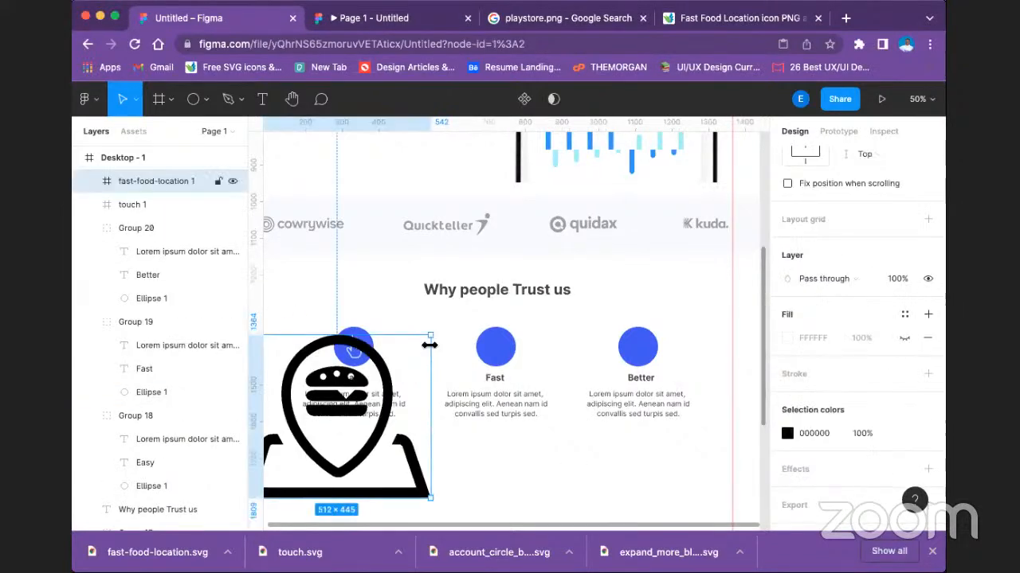
left_click_drag(431, 337, 479, 447)
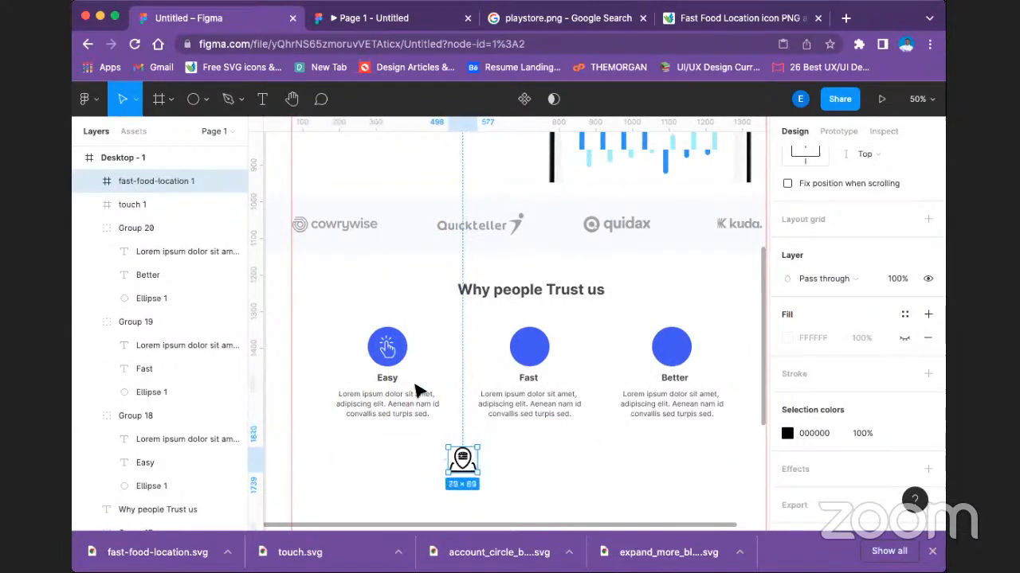
Compare with the touch icon's size, scale the location icon to about 63 × 55 and center it on the "Fast" circle.
left_click(390, 353)
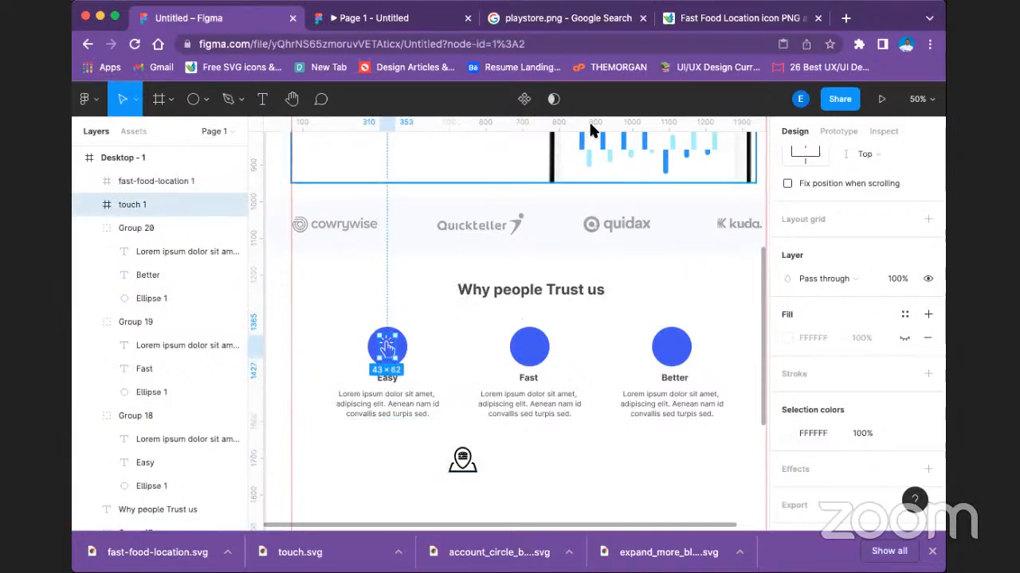
scroll(837, 191, "up", 5)
scroll(842, 203, "up", 2)
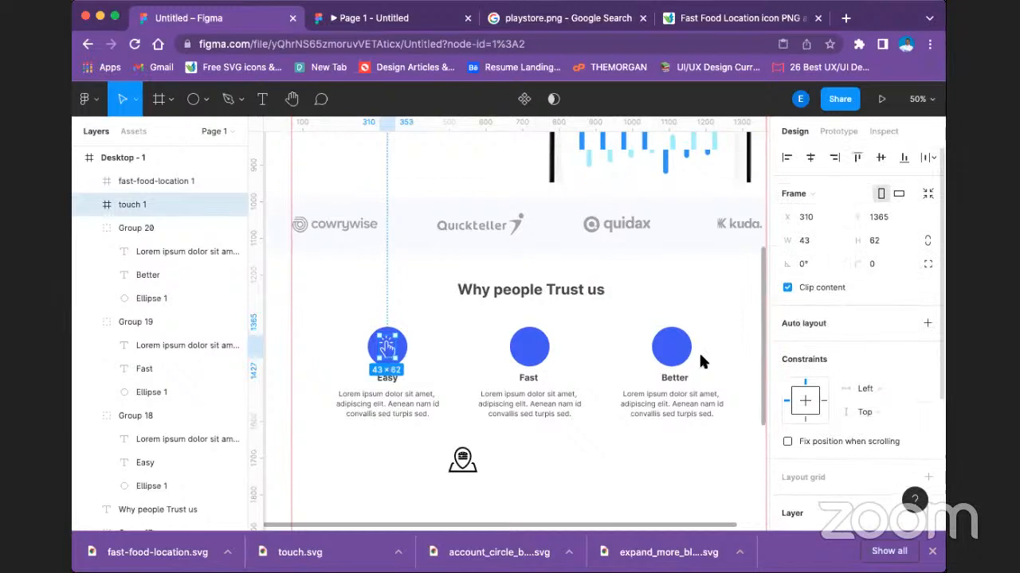
left_click(460, 456)
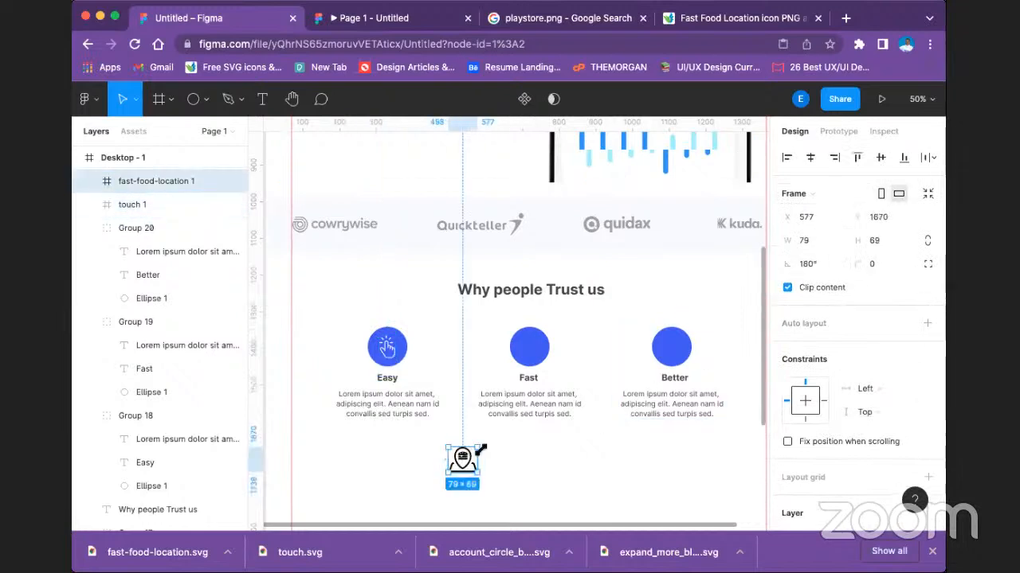
left_click_drag(478, 449, 532, 351)
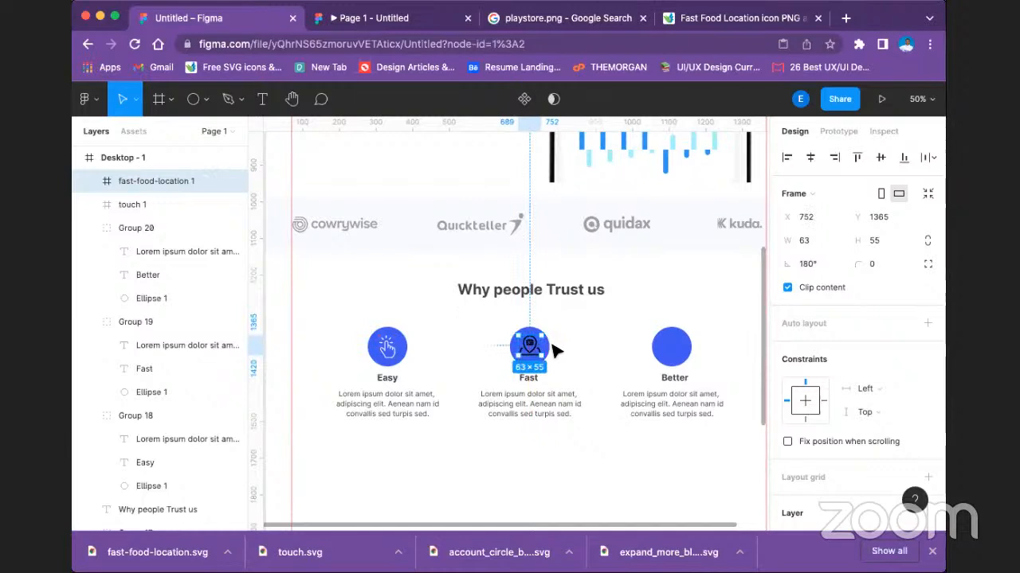
left_click(549, 351, "shift")
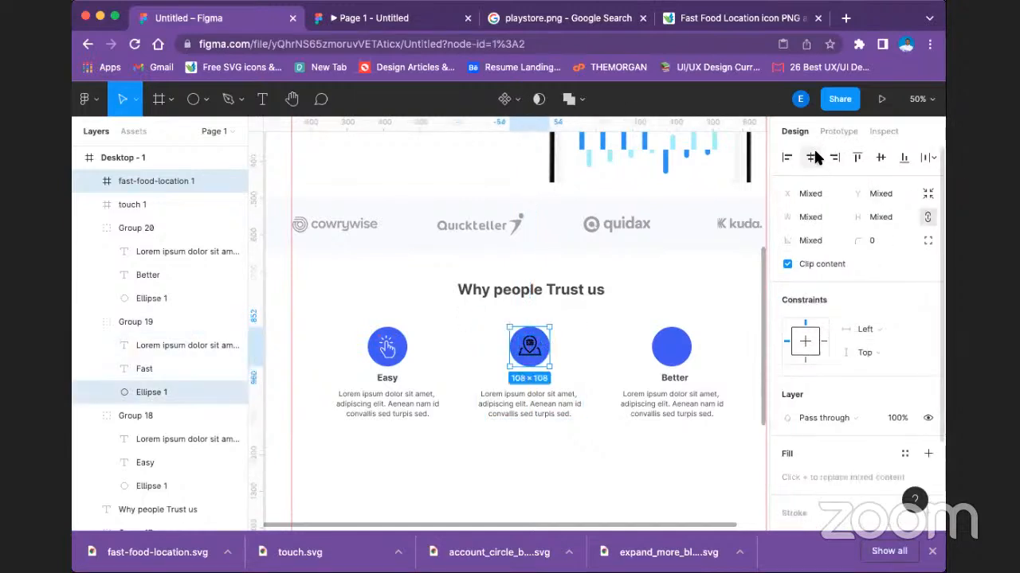
left_click(880, 157)
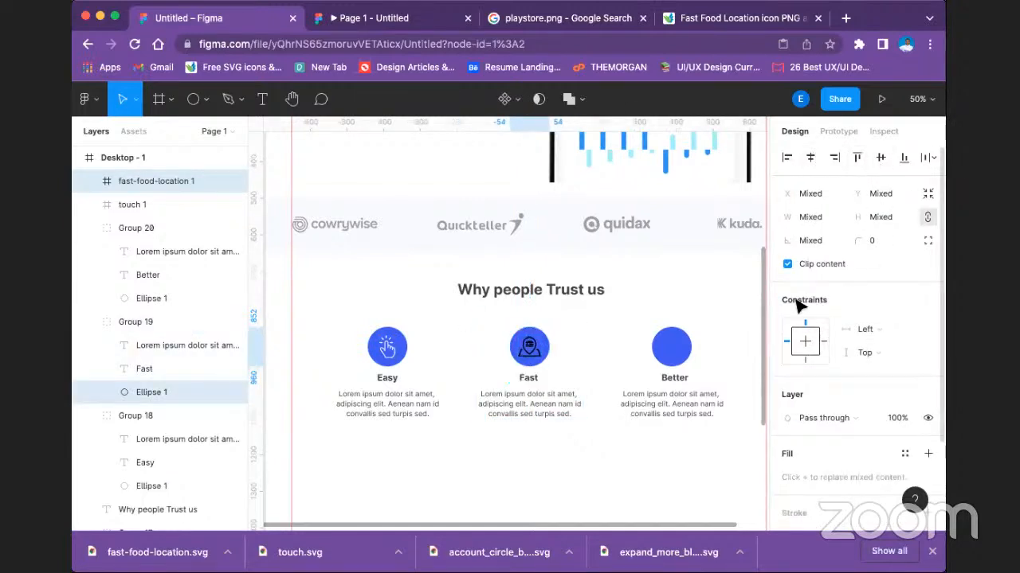
Recolor the location icon on the "Fast" circle with the white local color.
scroll(796, 418, "down", 5)
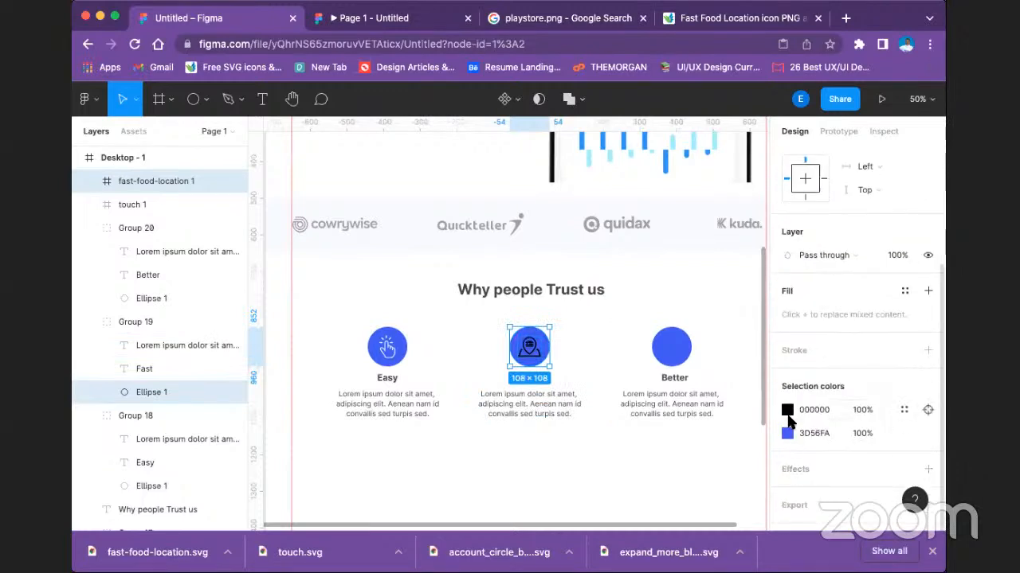
left_click(787, 410)
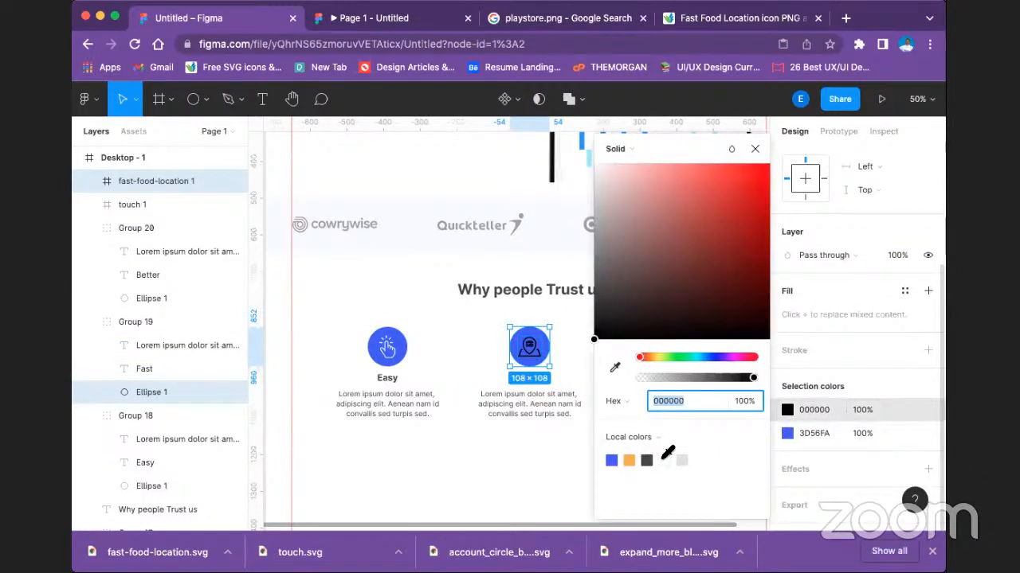
left_click(541, 484)
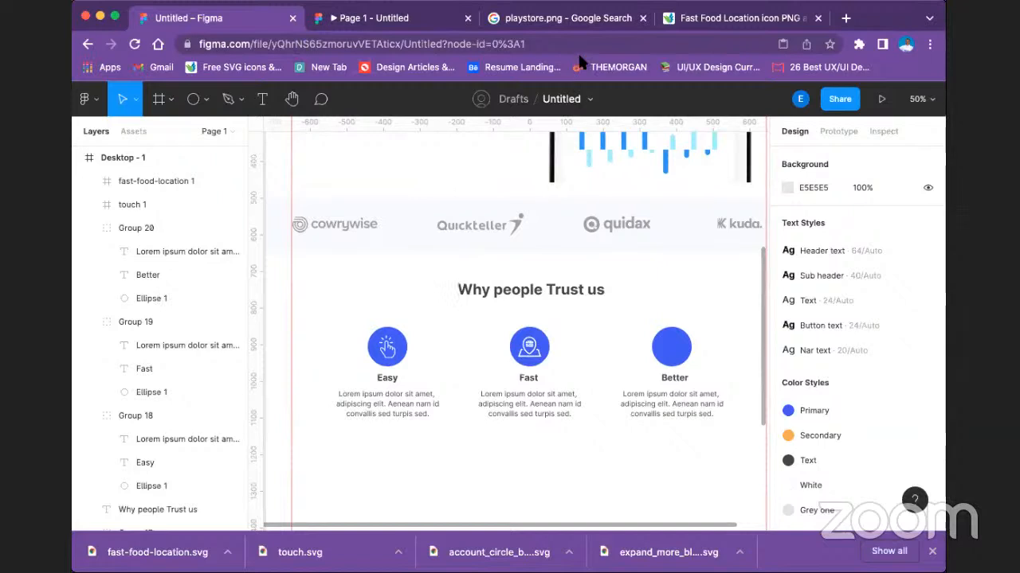
left_click(532, 346)
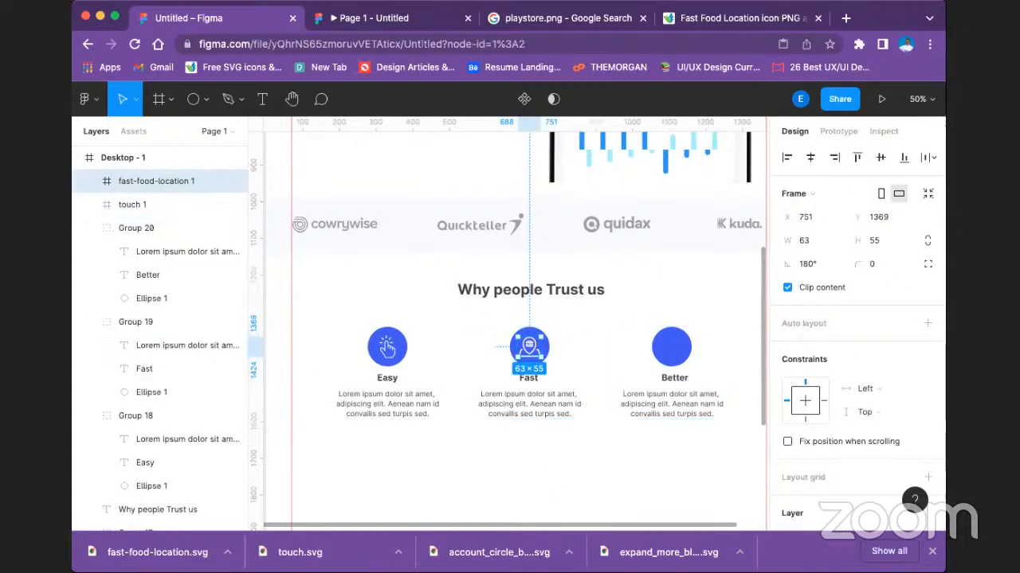
Place the internet-web-browser icon on the frame at about 61 × 57 and center it on the "Better" circle.
key("super+Tab")
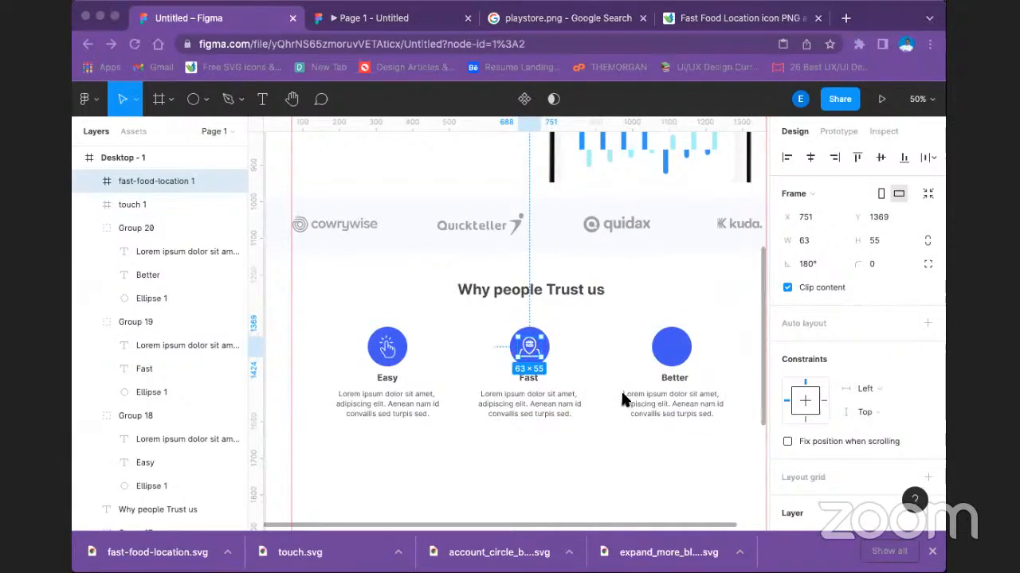
left_click_drag(416, 414, 675, 351)
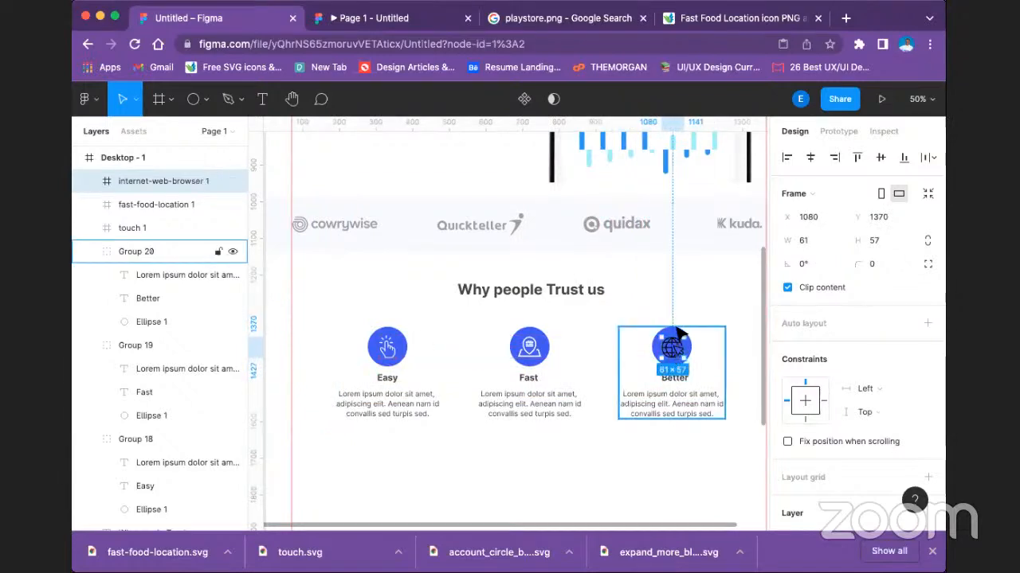
double_click(674, 337, "shift")
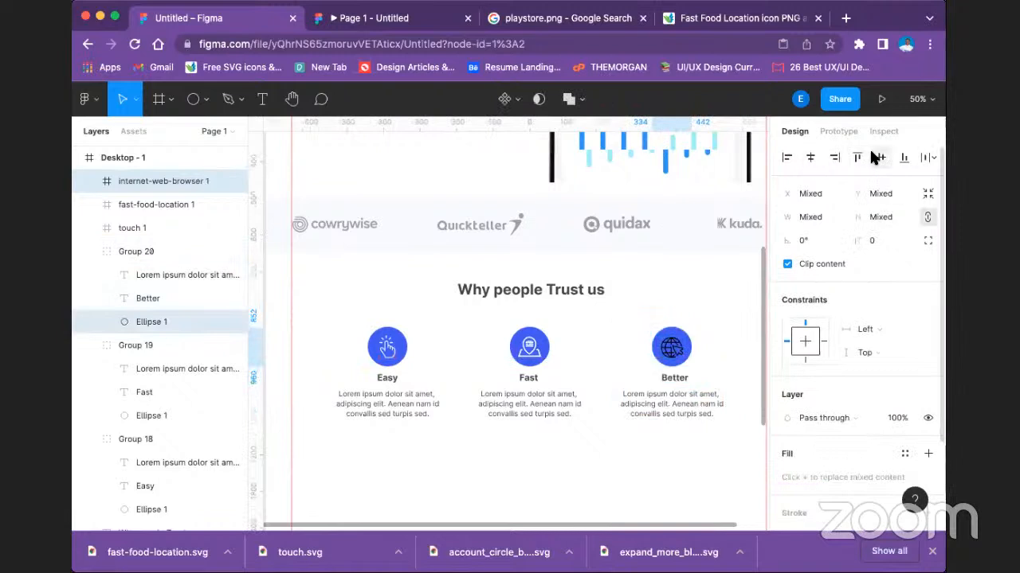
Recolor the web browser icon on the "Better" circle with the white local color.
scroll(808, 465, "down", 4)
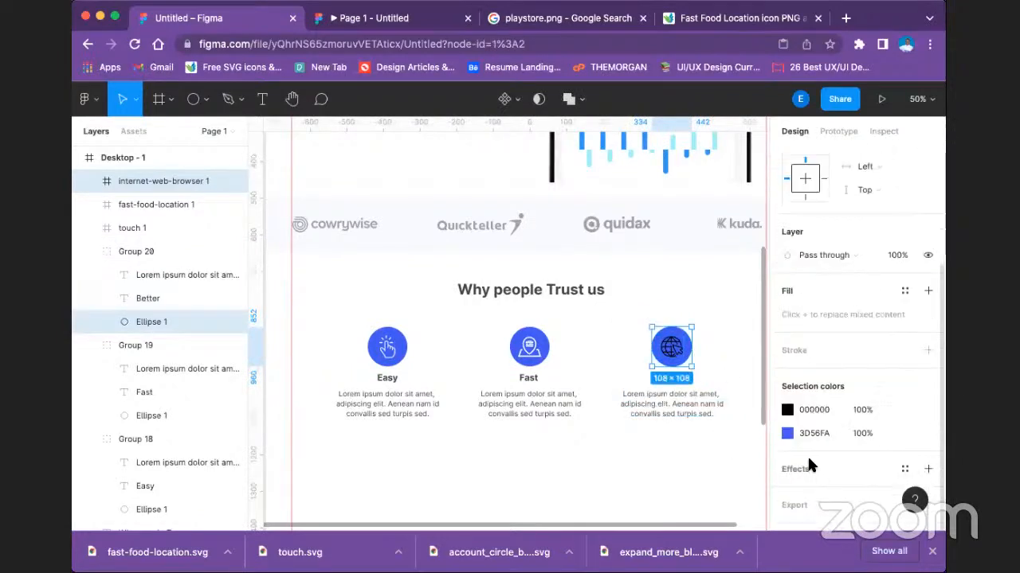
left_click(787, 410)
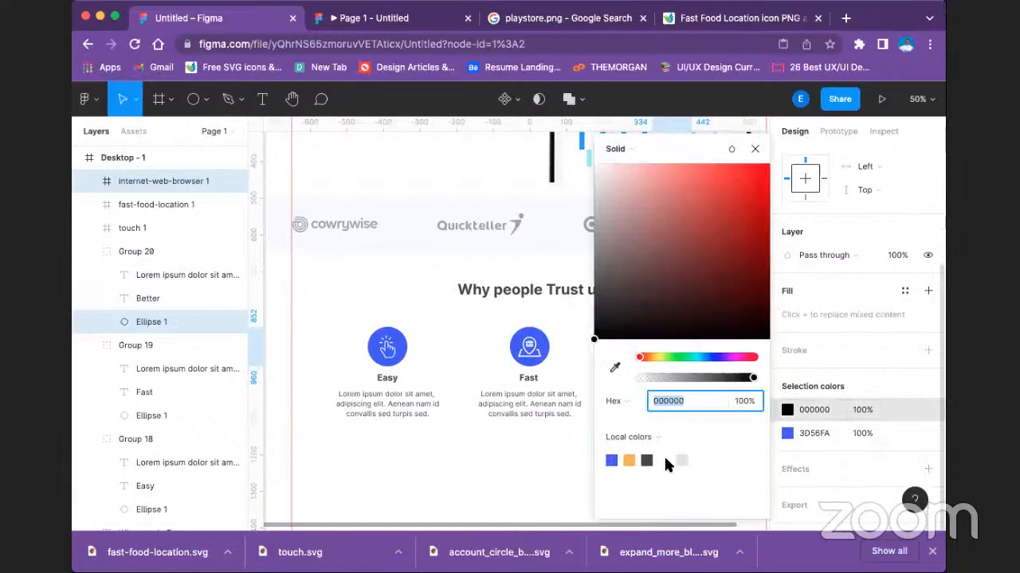
left_click(666, 460)
left_click(580, 470)
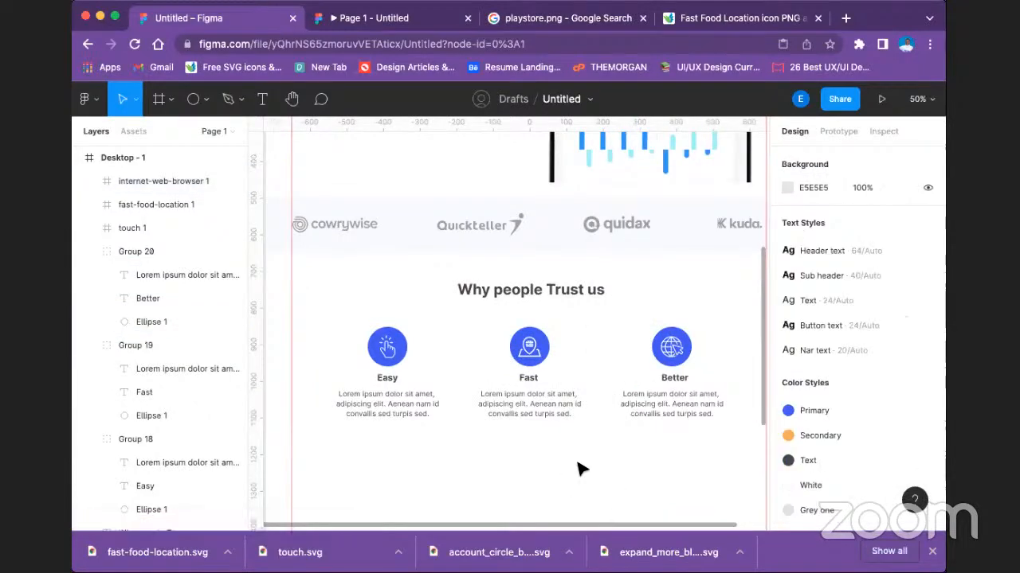
Try the Presentation device for the prototype and check the landing page in the preview.
key("minus")
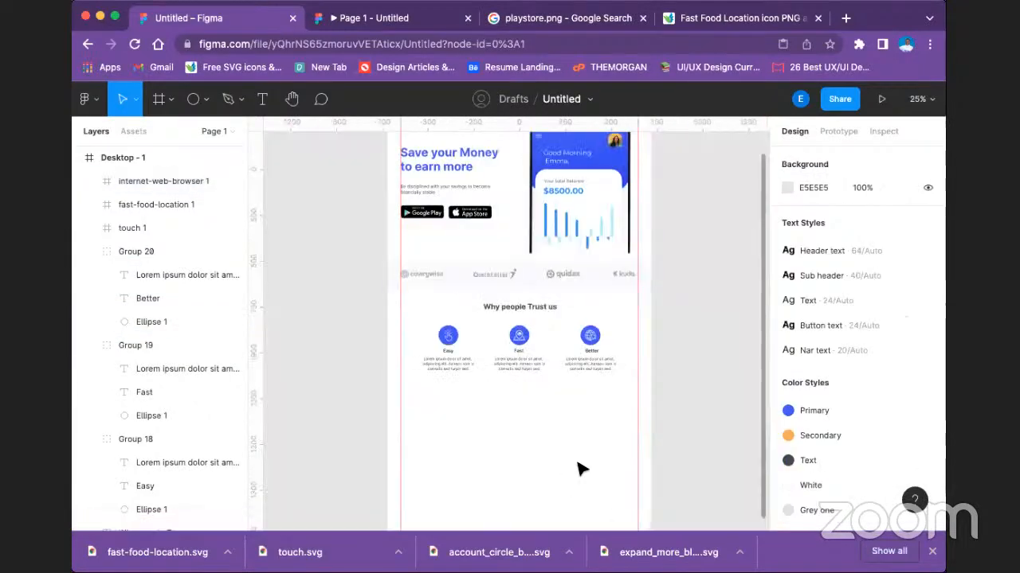
scroll(523, 276, "down", 1)
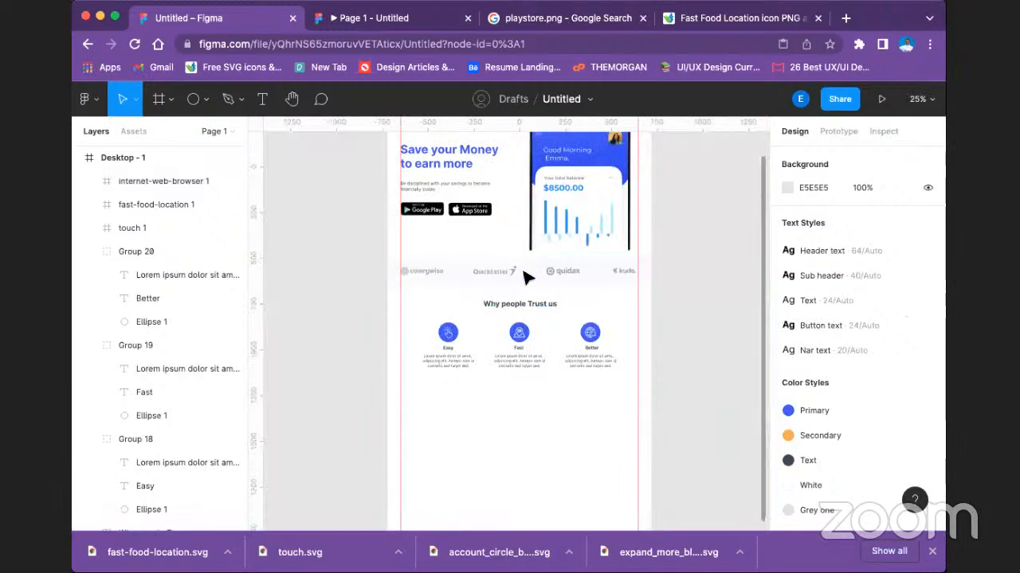
scroll(606, 346, "up", 5)
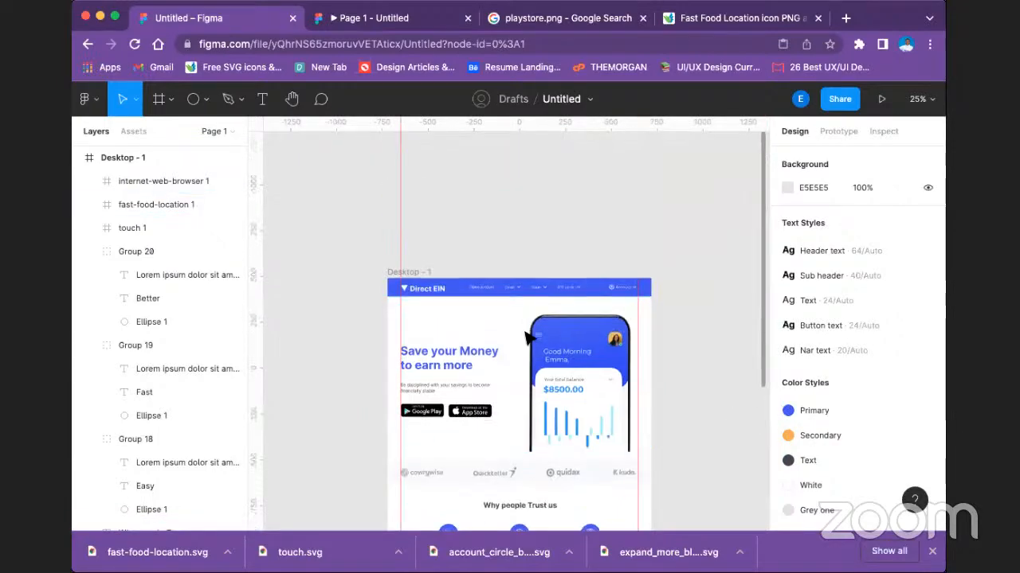
scroll(448, 244, "down", 5)
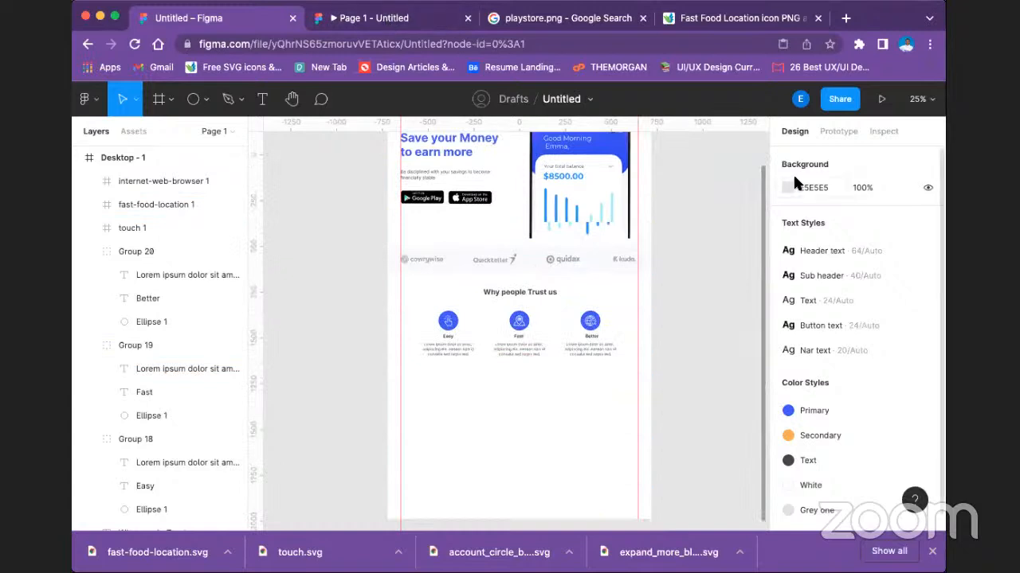
left_click(838, 127)
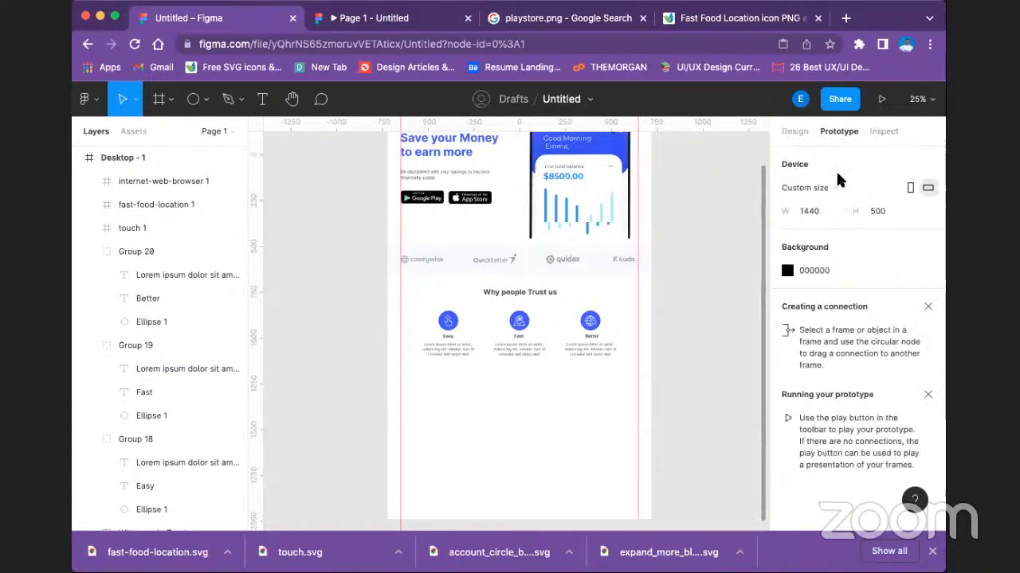
left_click(828, 187)
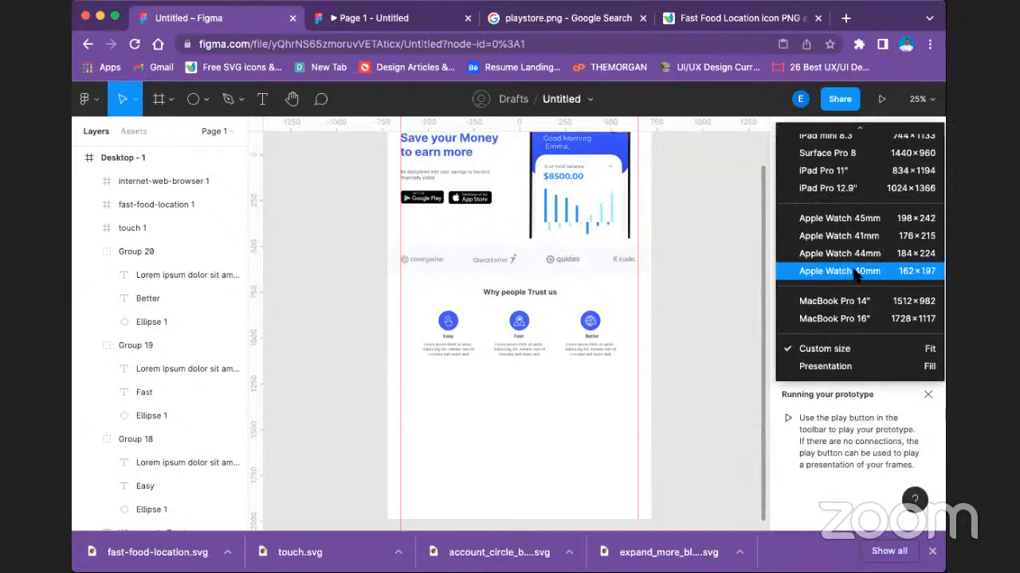
left_click(872, 368)
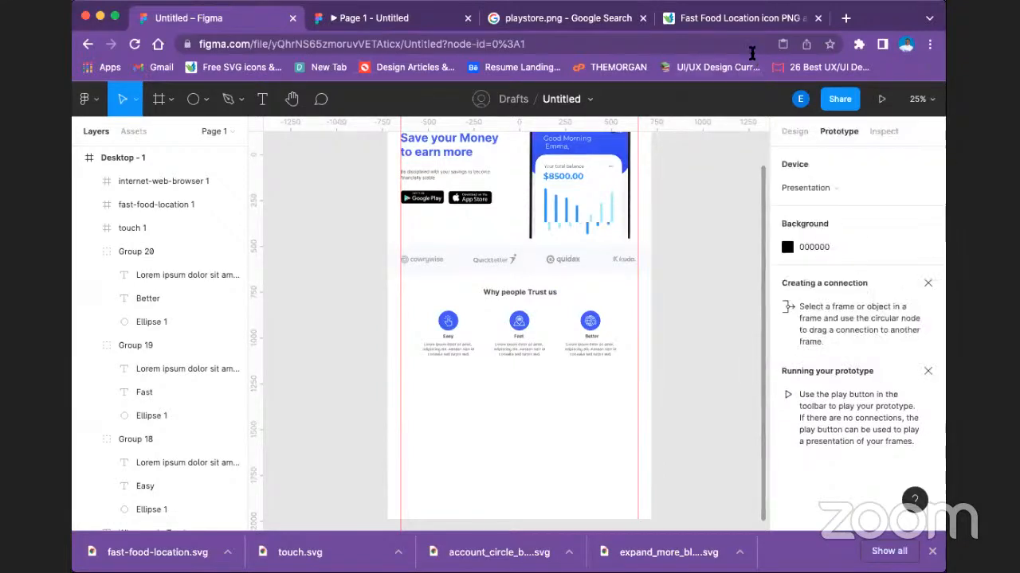
left_click(404, 15)
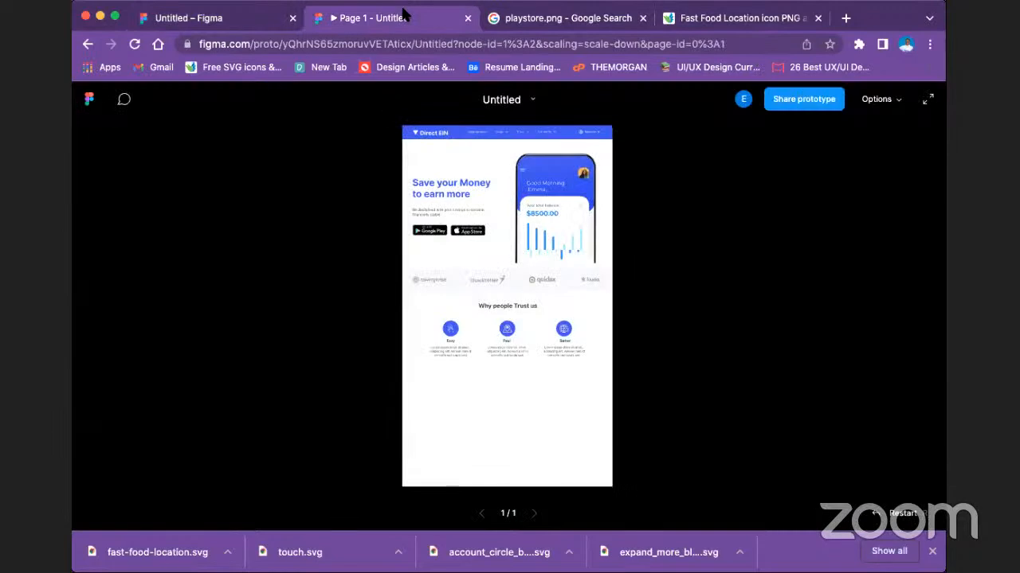
left_click(203, 19)
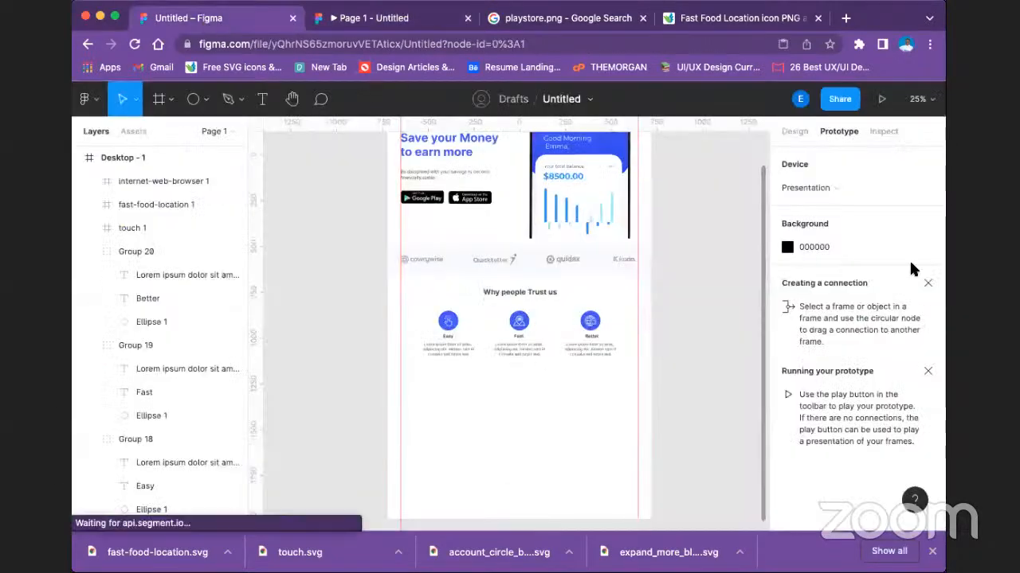
Set the prototype device to MacBook Pro 14" and check the landing page in the preview.
left_click(836, 185)
scroll(865, 140, "up", 5)
scroll(874, 466, "down", 3)
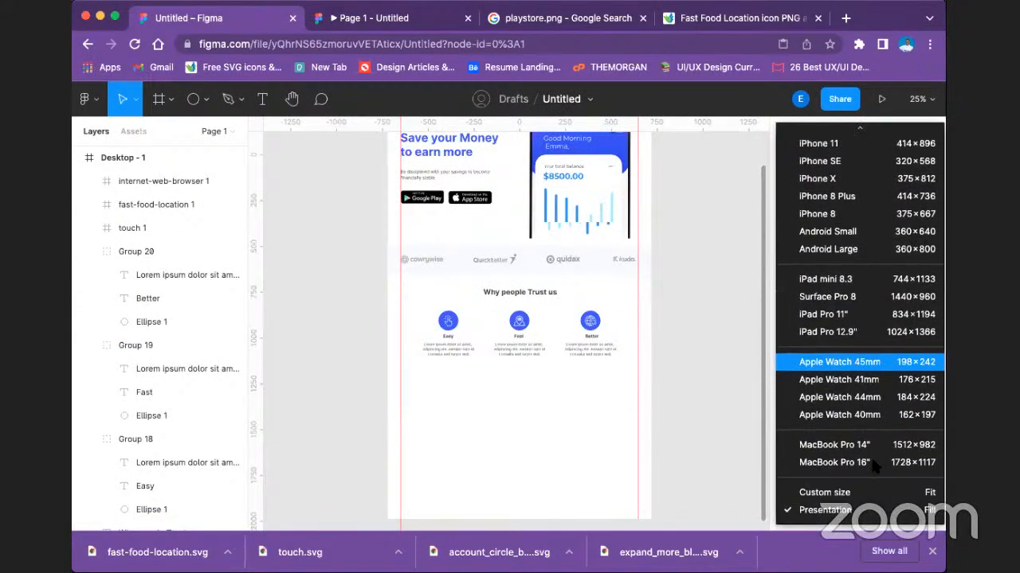
left_click(870, 445)
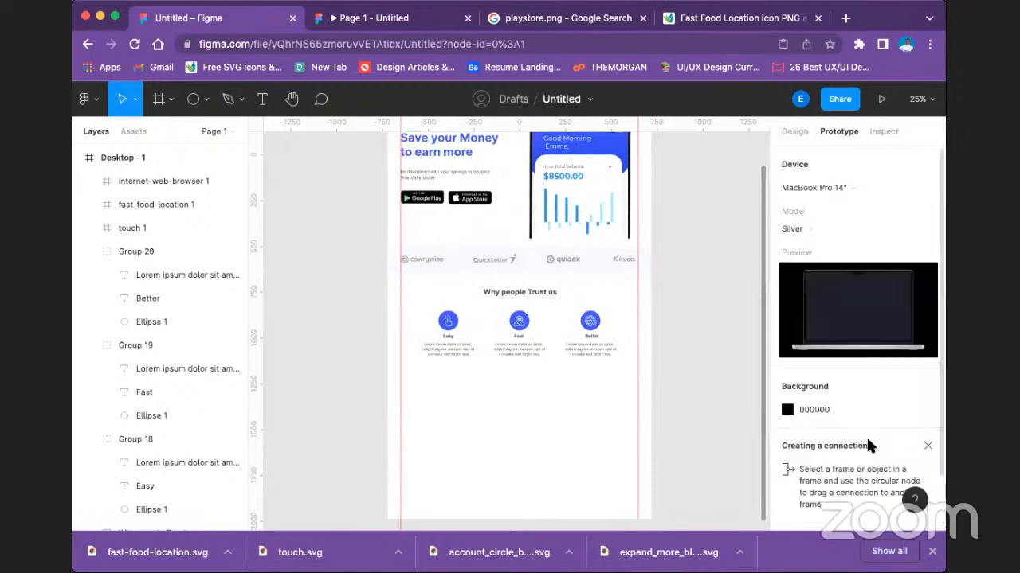
left_click(398, 16)
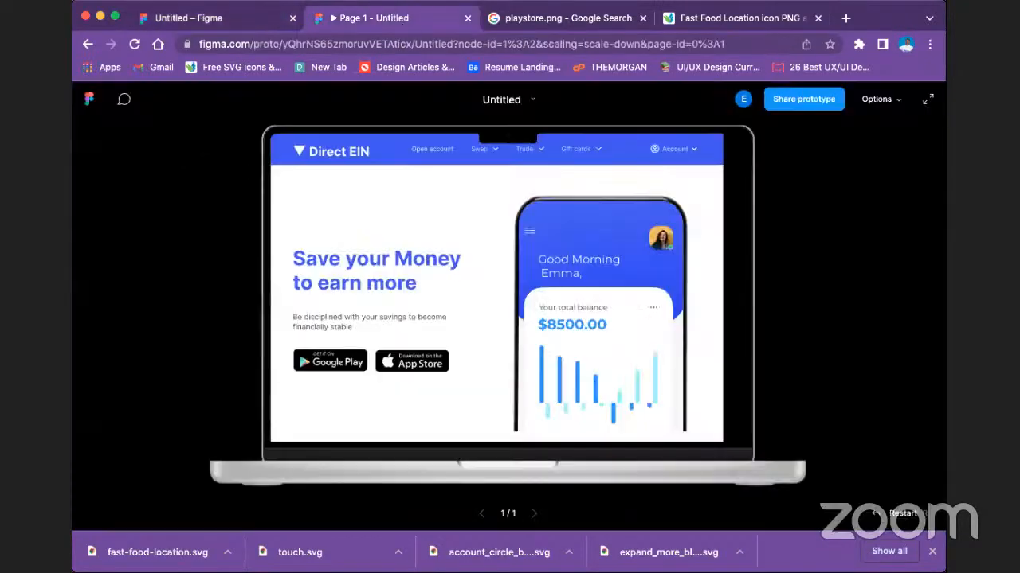
scroll(555, 284, "down", 2)
scroll(556, 273, "up", 2)
scroll(555, 272, "down", 5)
scroll(555, 270, "up", 10)
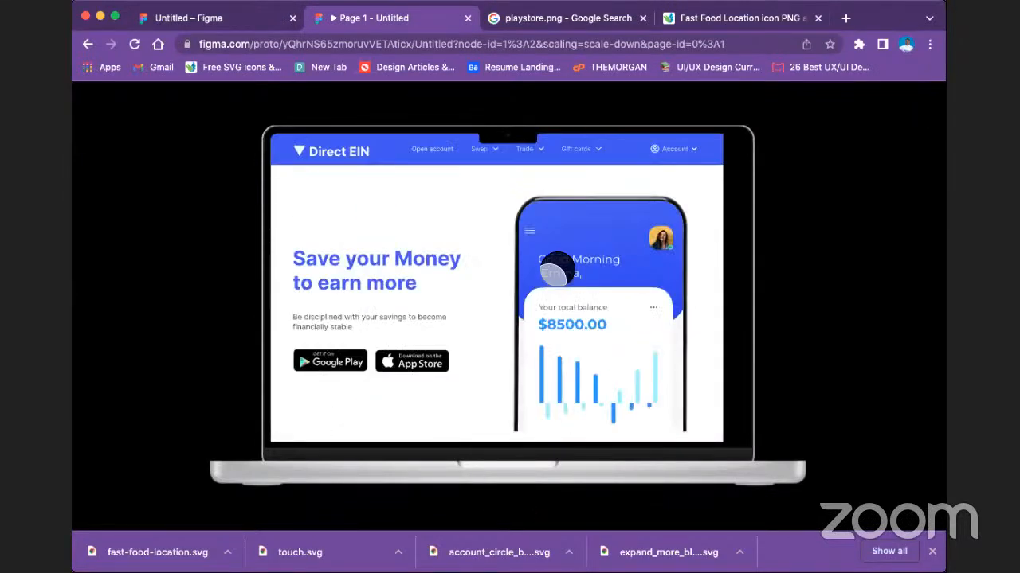
scroll(558, 270, "down", 1)
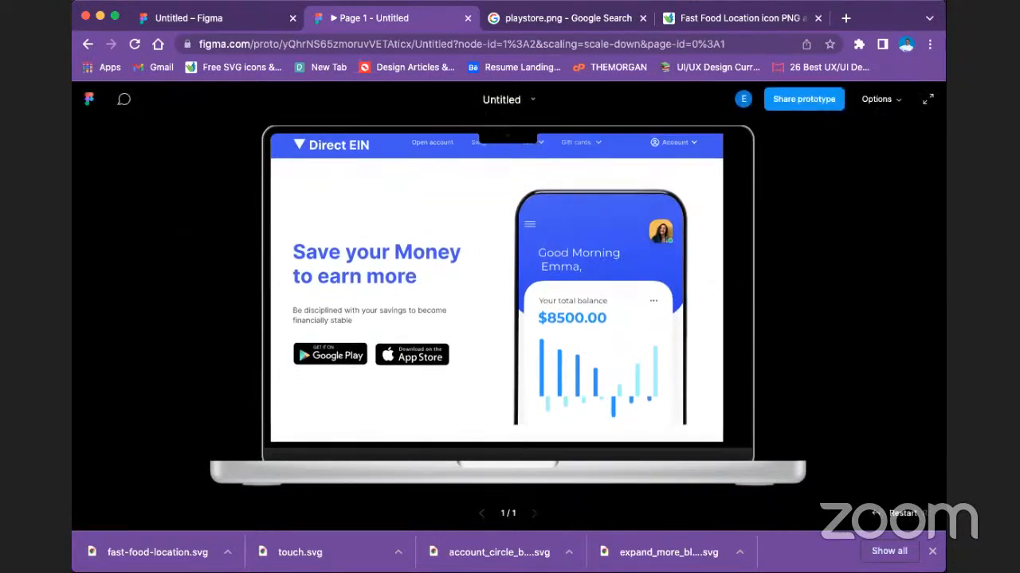
Set the prototype preview's scaling to Fill screen.
left_click(876, 98)
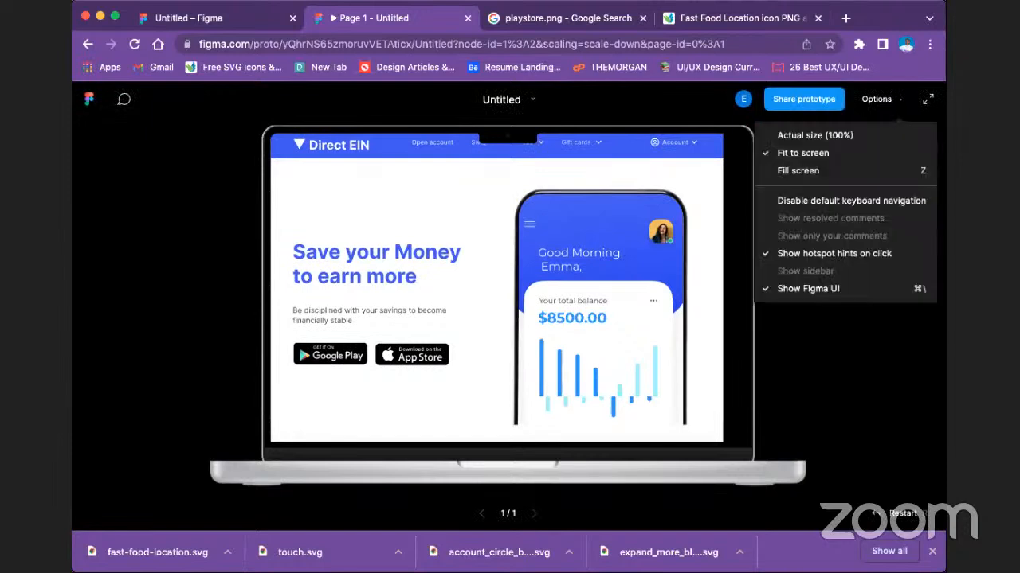
left_click(844, 171)
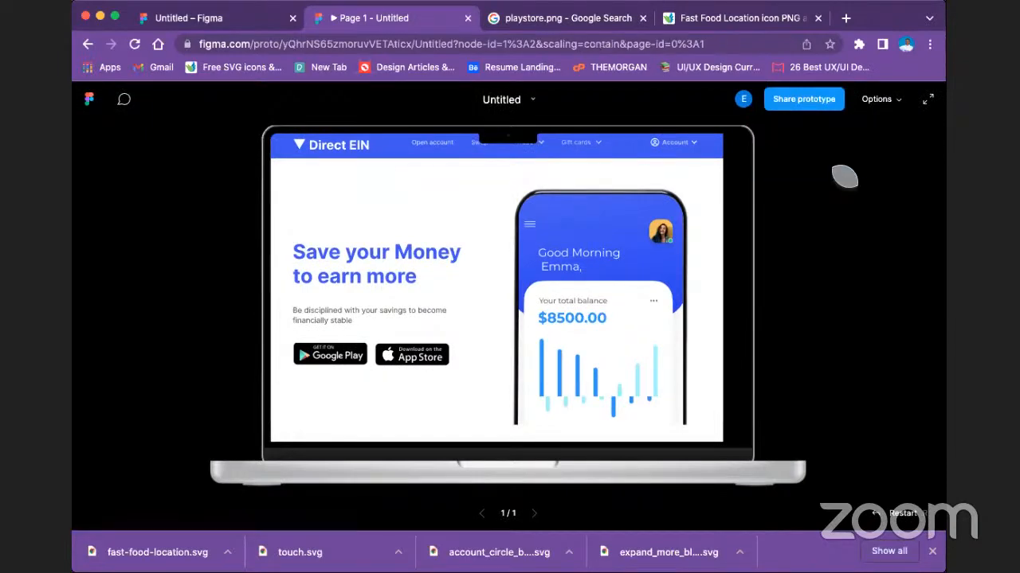
left_click(877, 99)
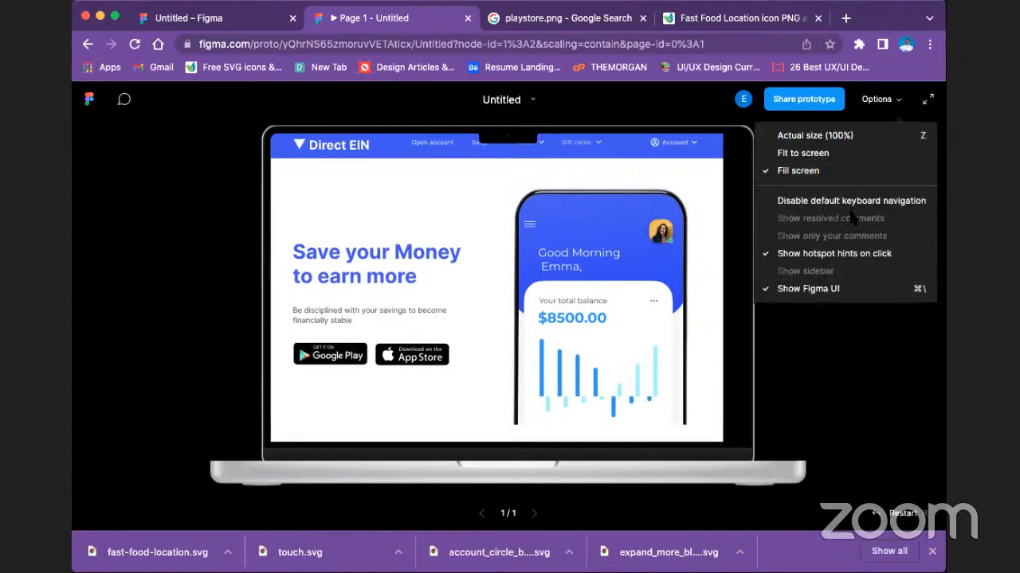
left_click(628, 299)
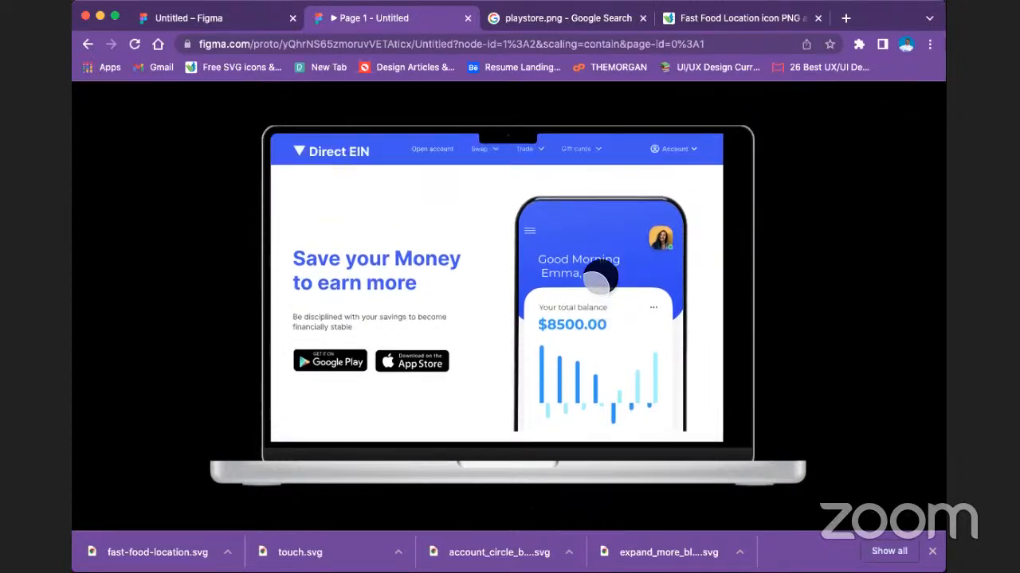
Examine the landing page in the laptop preview, from the header through the partner logos to the "Why people Trust us" section.
scroll(600, 276, "down", 5)
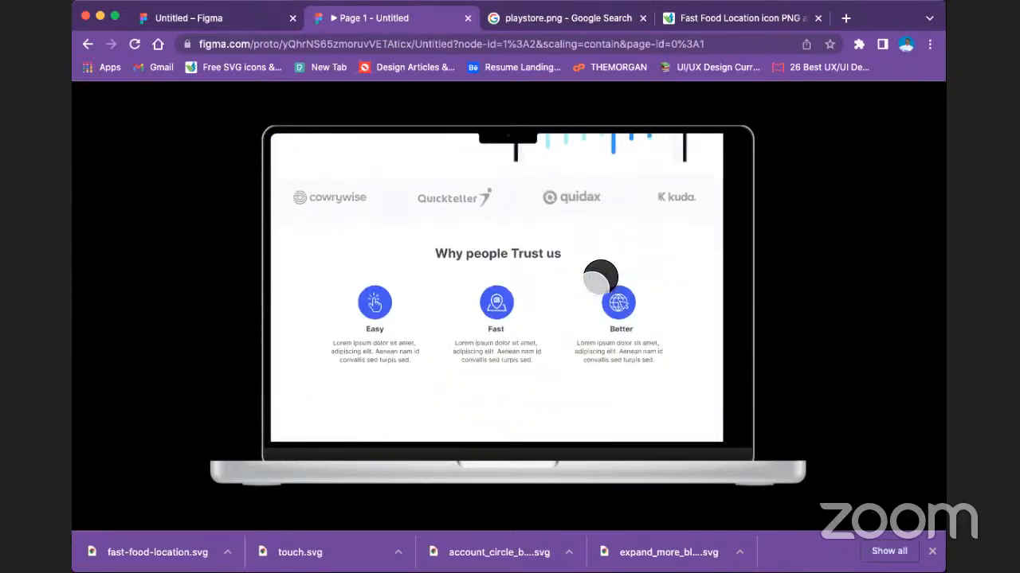
scroll(604, 275, "down", 5)
scroll(586, 278, "up", 10)
scroll(590, 265, "down", 3)
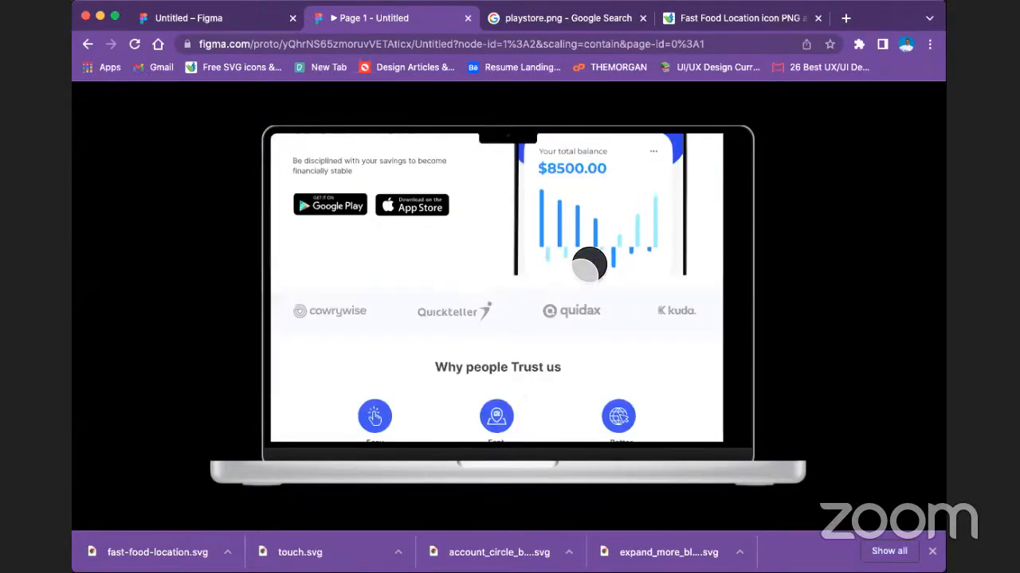
scroll(590, 266, "down", 3)
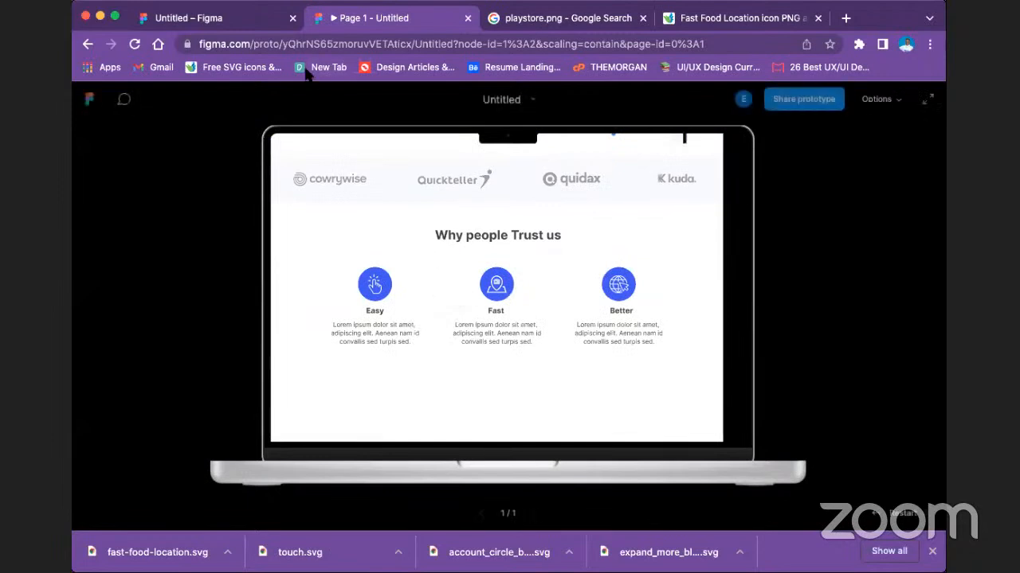
scroll(426, 246, "up", 5)
scroll(430, 249, "down", 5)
scroll(430, 248, "up", 6)
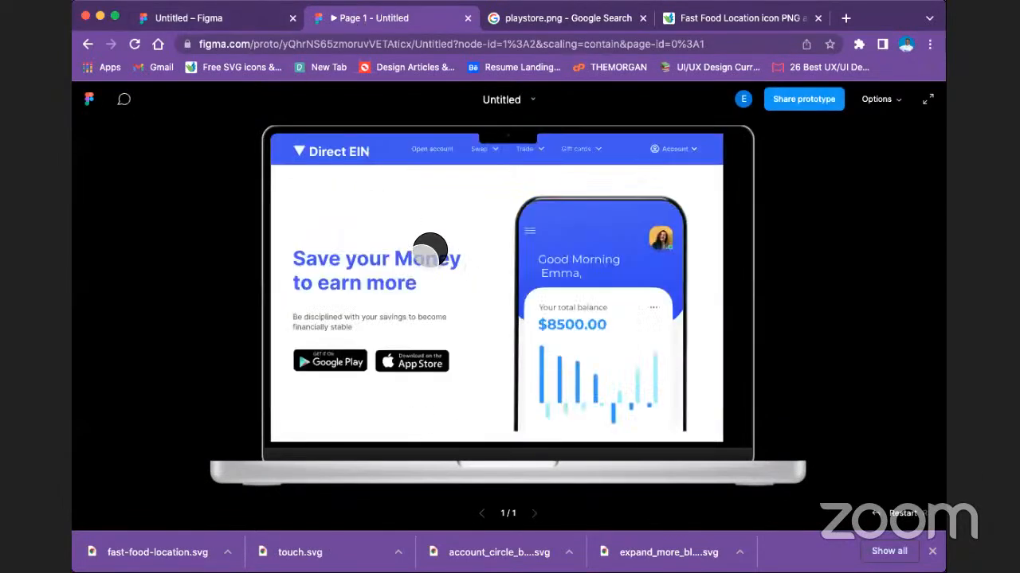
scroll(431, 249, "down", 5)
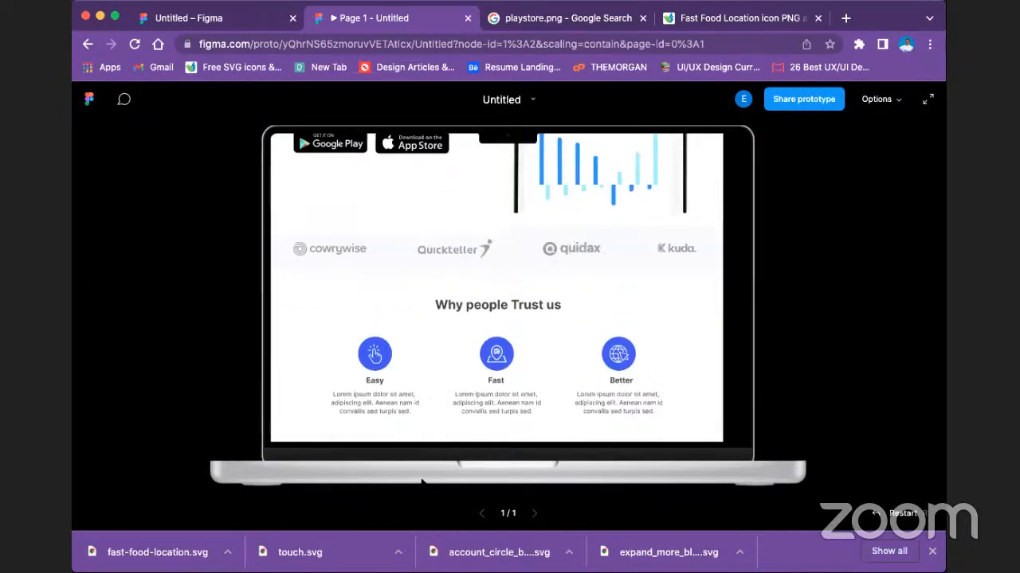
scroll(567, 370, "down", 4)
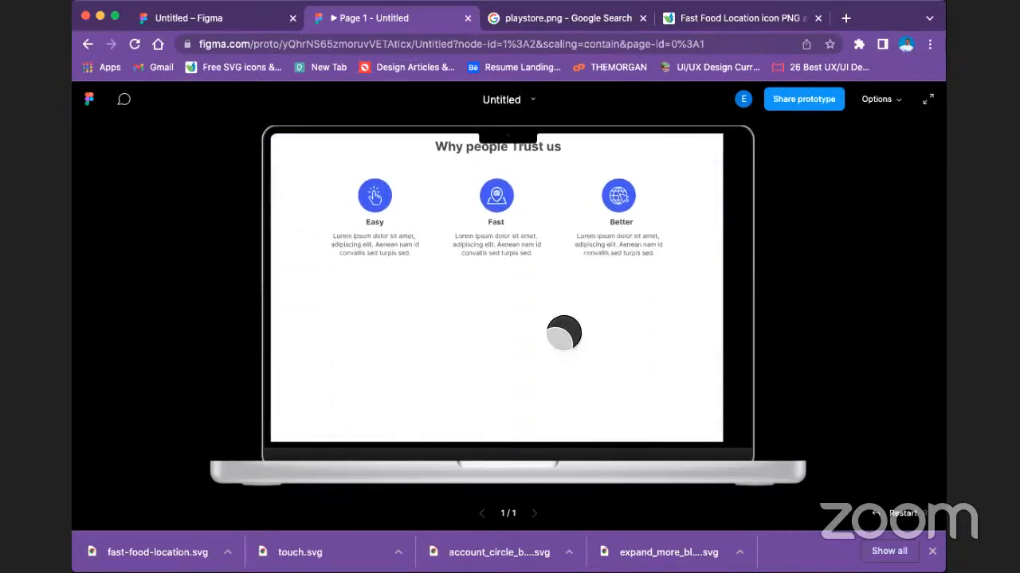
scroll(564, 332, "down", 2)
scroll(564, 333, "up", 8)
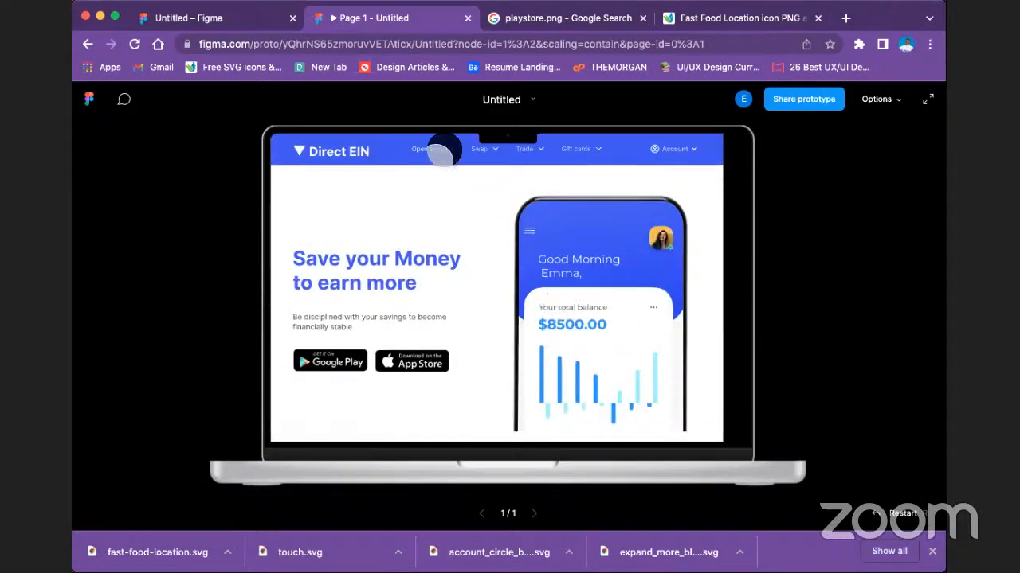
Return to the landing page design file, bring back its design properties and look over the Desktop - 1 frame.
left_click(199, 19)
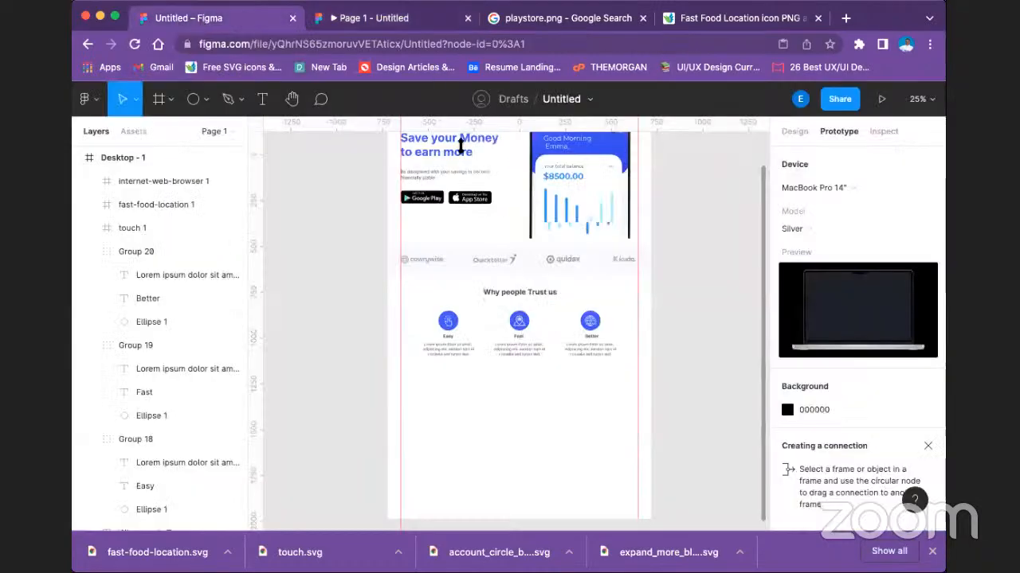
scroll(500, 228, "up", 5)
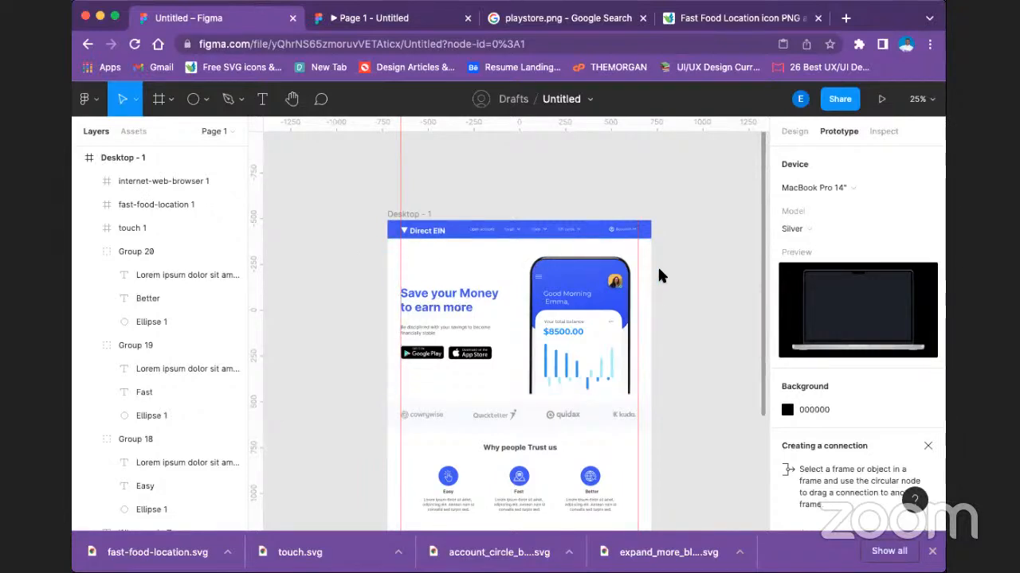
left_click(794, 131)
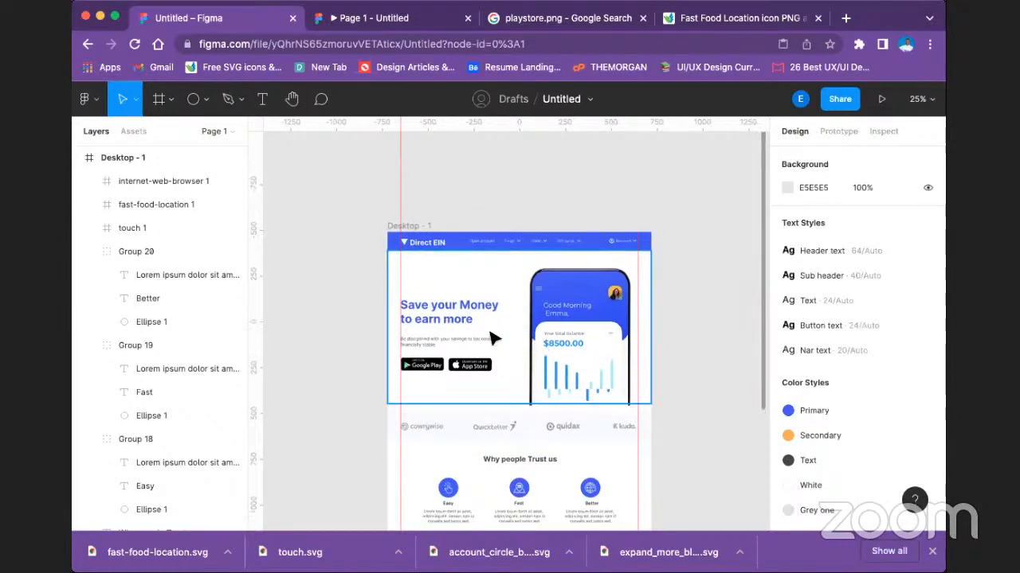
scroll(492, 339, "down", 5)
scroll(492, 339, "down", 2)
scroll(490, 336, "up", 6)
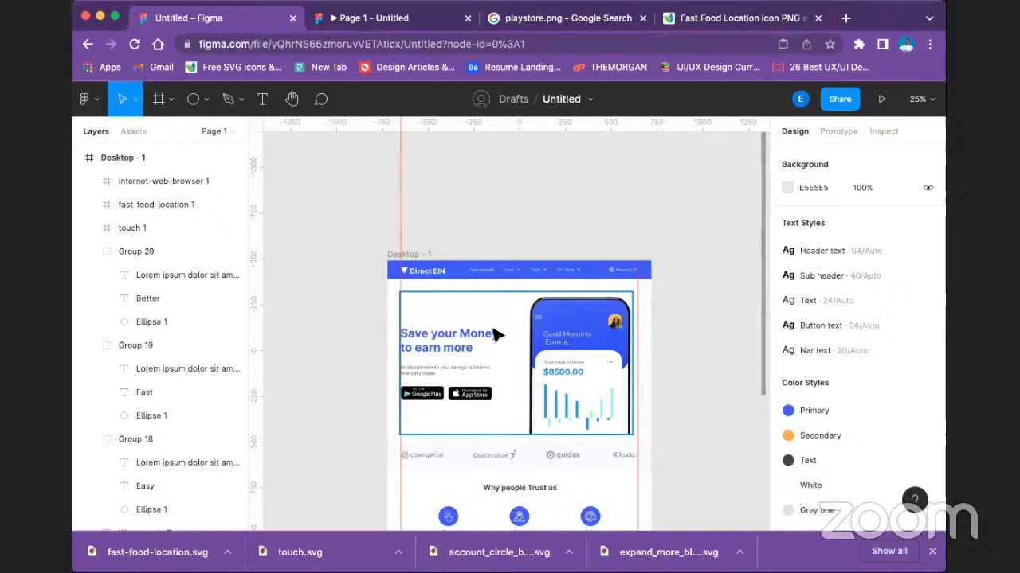
Look over the Desktop - 1 landing page from the header down to the blank area under "Why people Trust us".
scroll(606, 423, "down", 5)
scroll(607, 430, "up", 5)
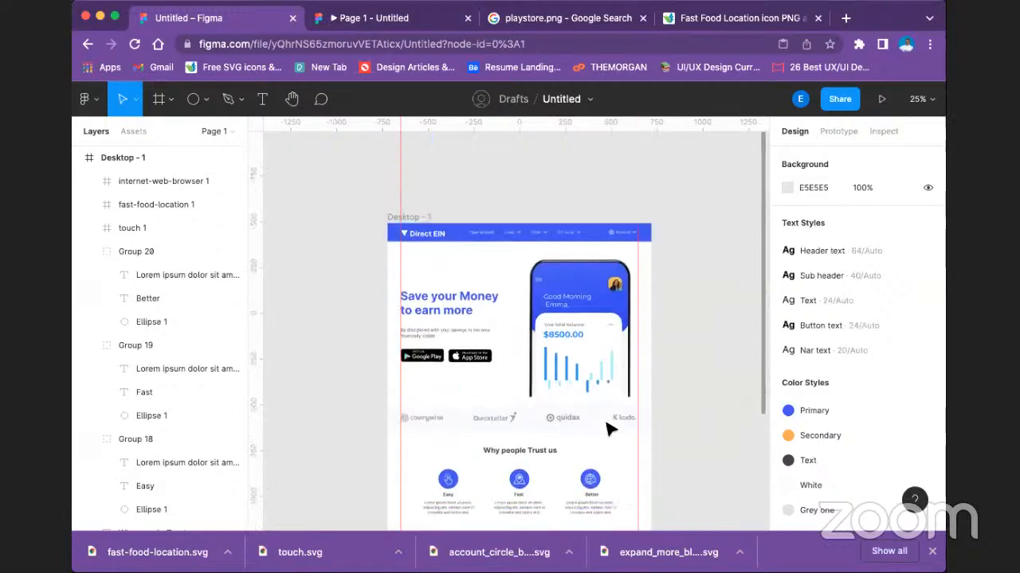
scroll(606, 430, "down", 3)
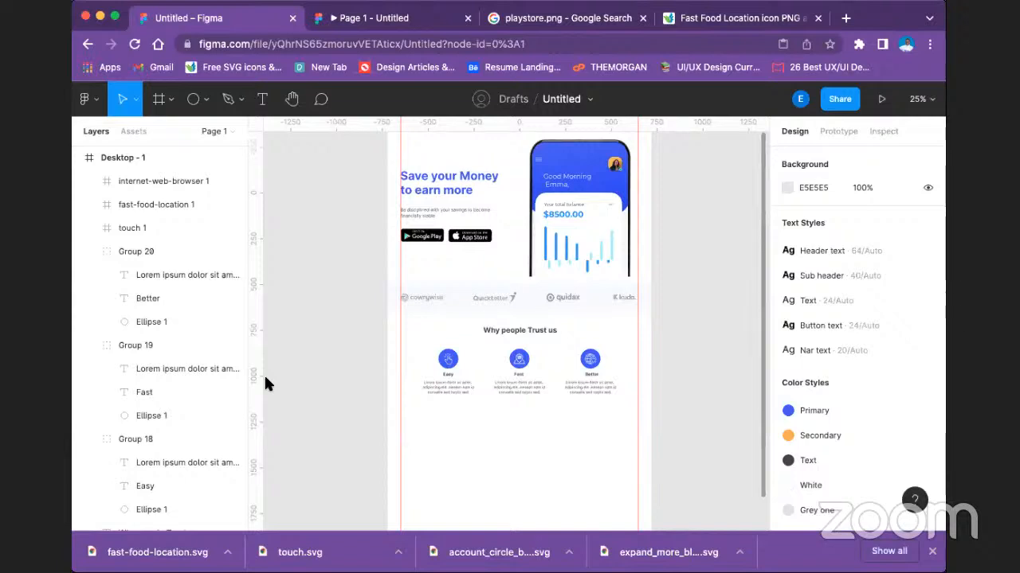
scroll(549, 266, "up", 3)
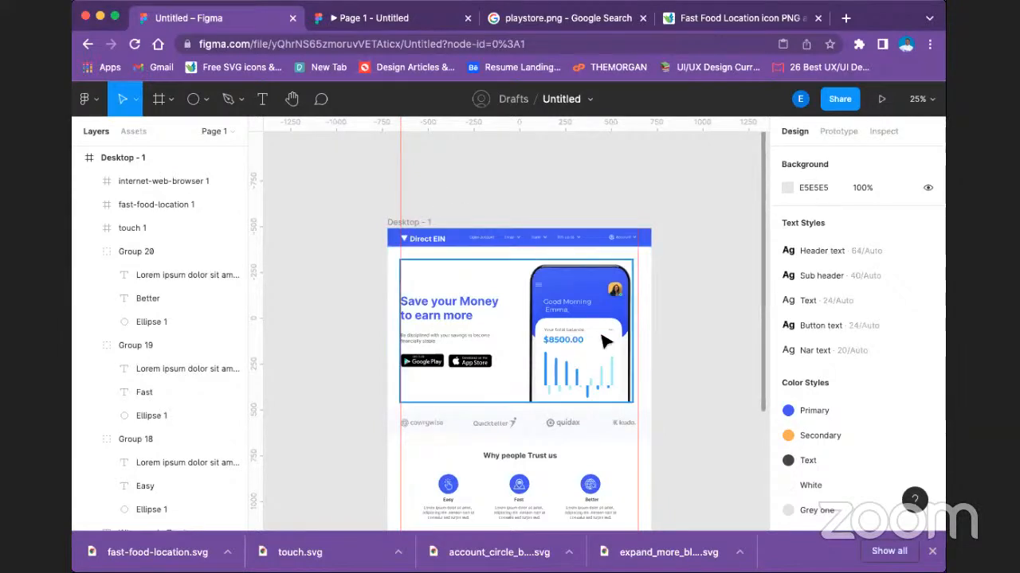
scroll(607, 350, "down", 2)
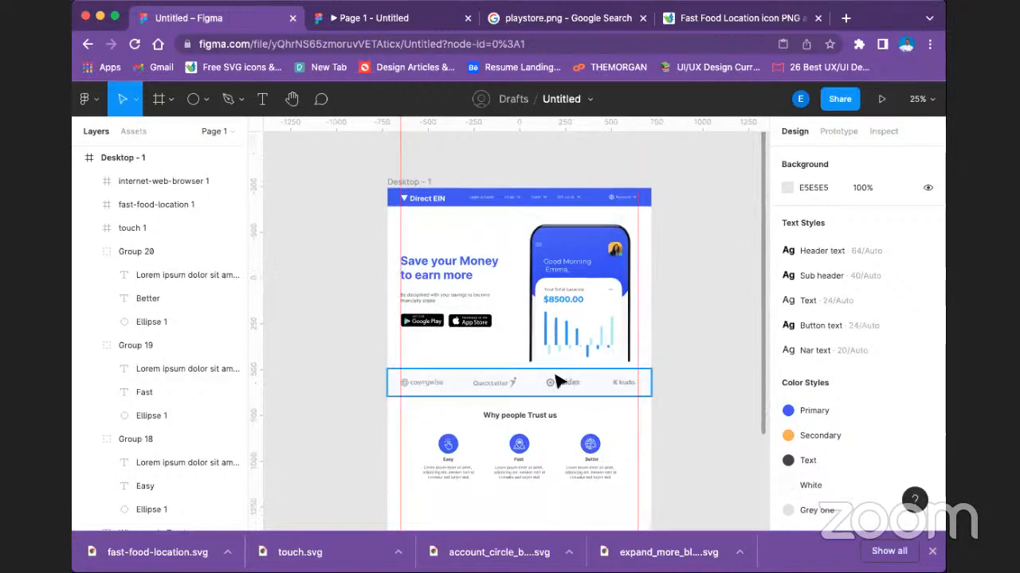
scroll(618, 382, "down", 6)
scroll(557, 382, "up", 5)
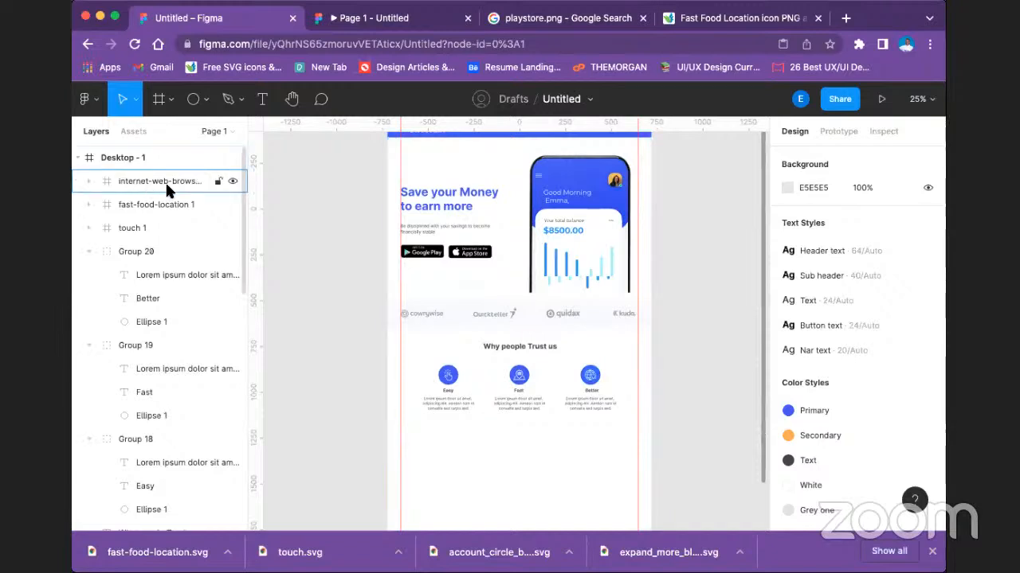
Collapse the Desktop - 1 layers and rename the current page as "1st Assignment".
left_click(77, 157)
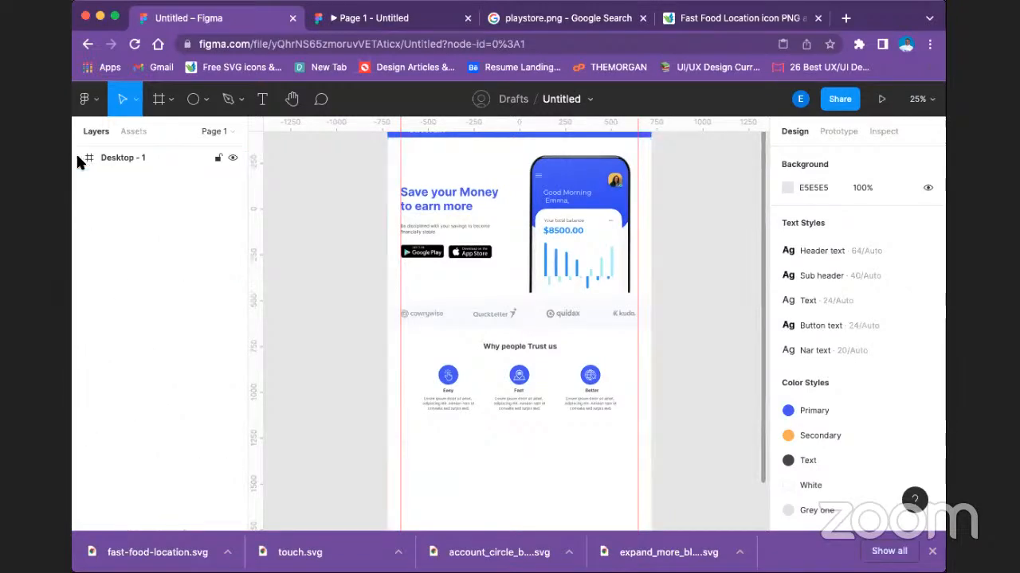
left_click(205, 133)
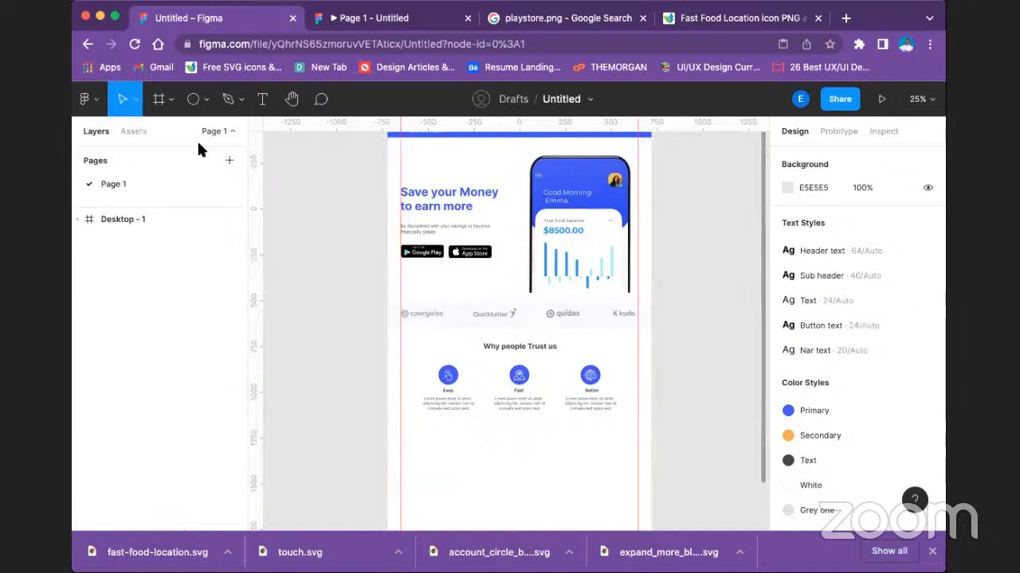
double_click(114, 184)
type("ls")
type("t")
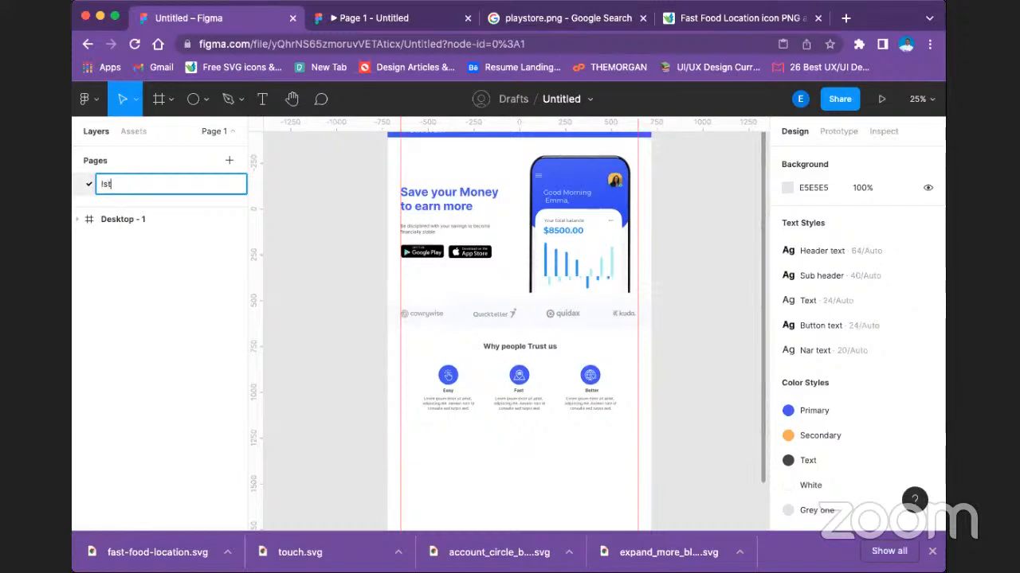
key("BackSpace")
key("BackSpace")
key("BackSpace")
type("1st Assignment")
key("Return")
Add a second page to the file and name it "2nd Link".
left_click(228, 160)
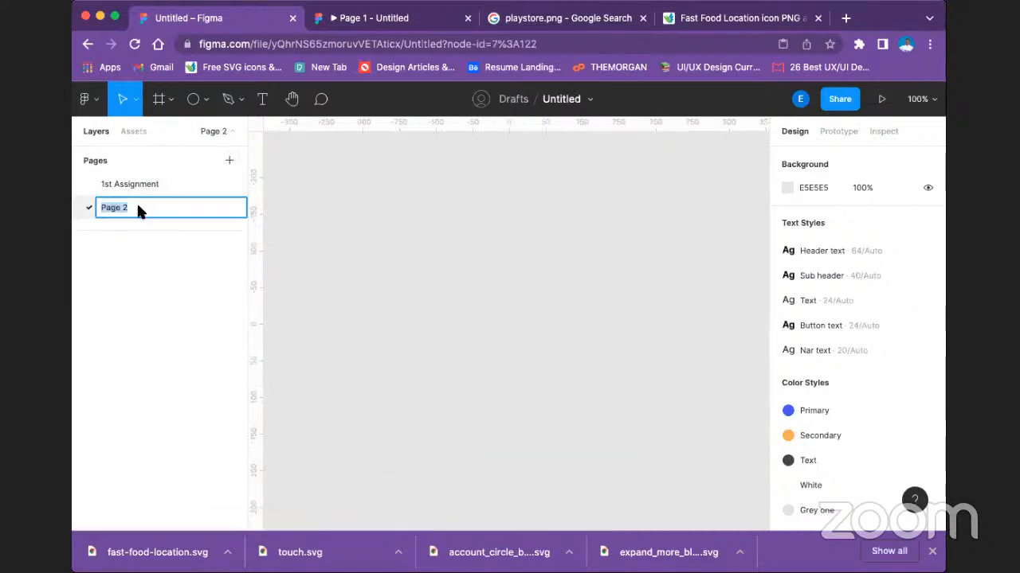
type("@")
key("BackSpace")
type("2nd Link")
key("Return")
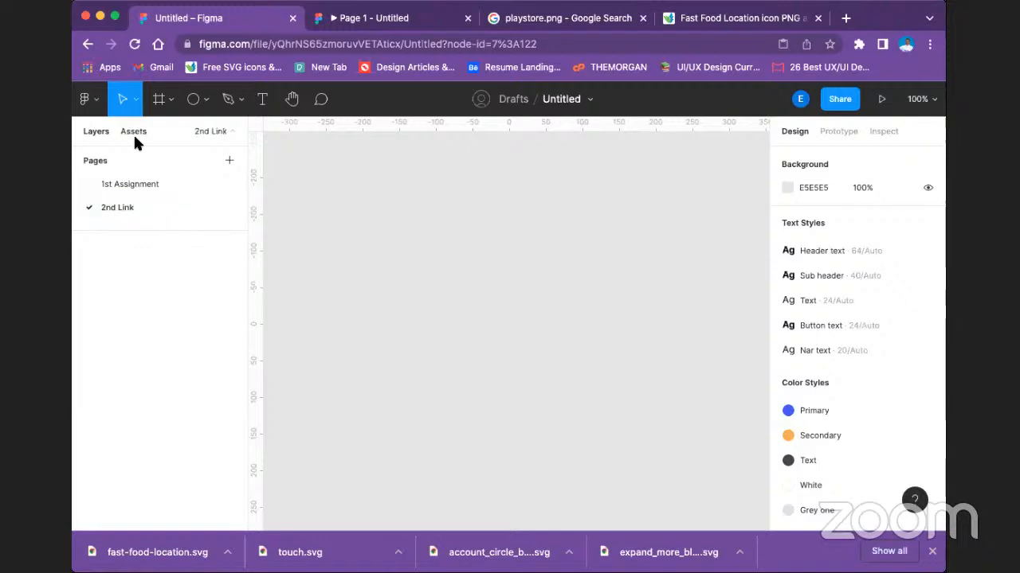
Compare the 1st Assignment page, the 2nd Link page and the laptop prototype preview, ending on the 1st Assignment page.
left_click(119, 186)
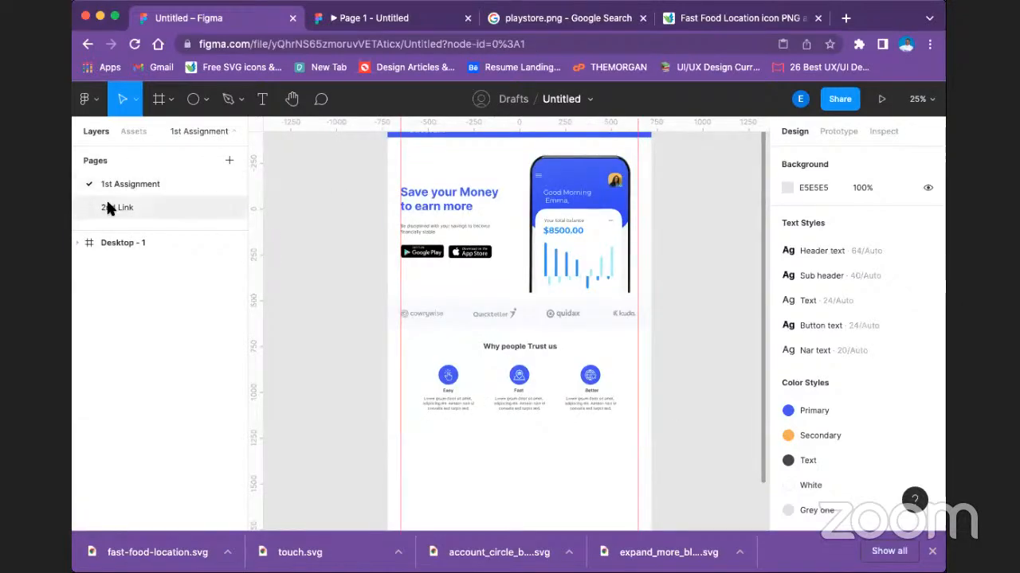
left_click(106, 201)
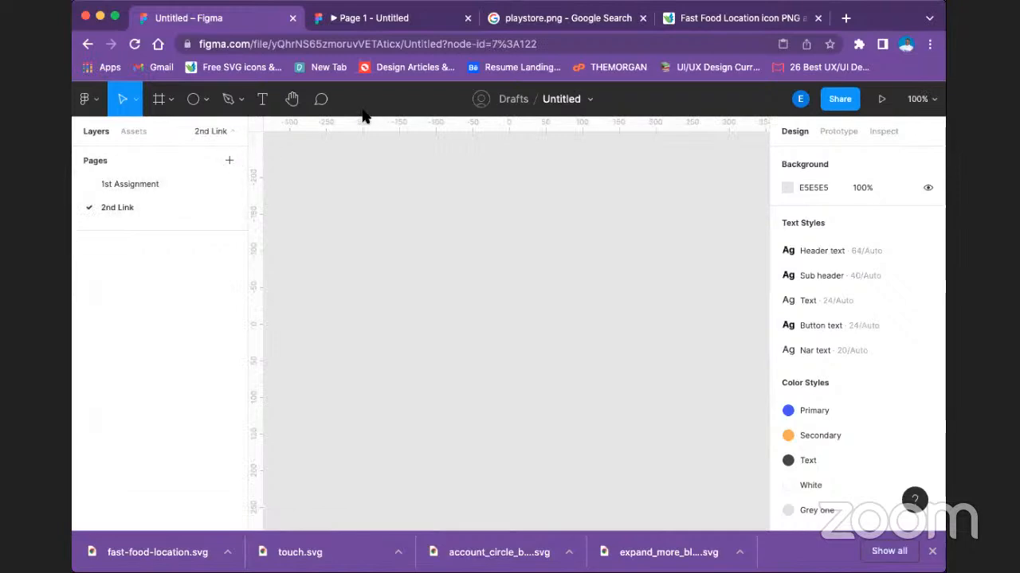
left_click(334, 18)
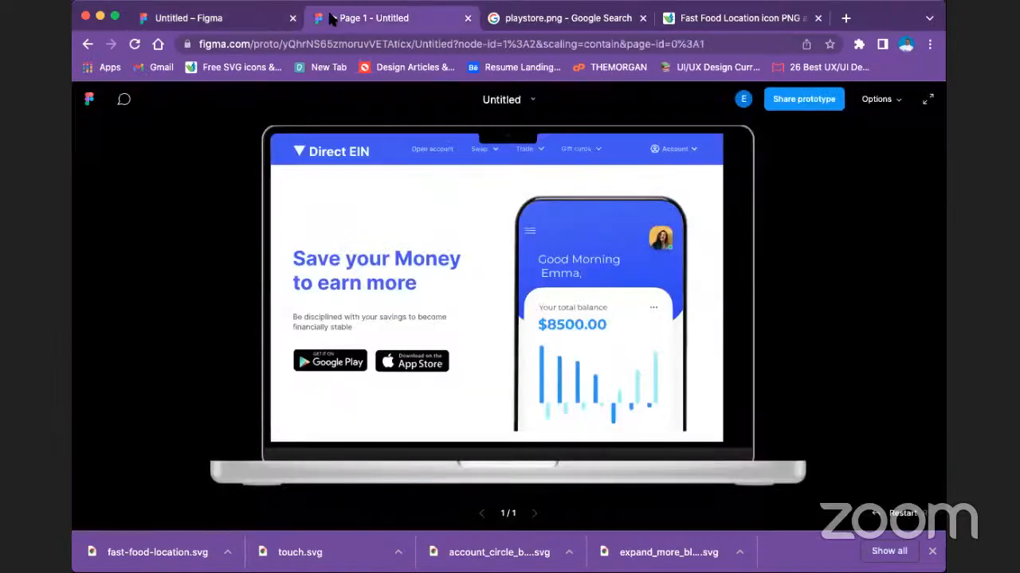
left_click(229, 16)
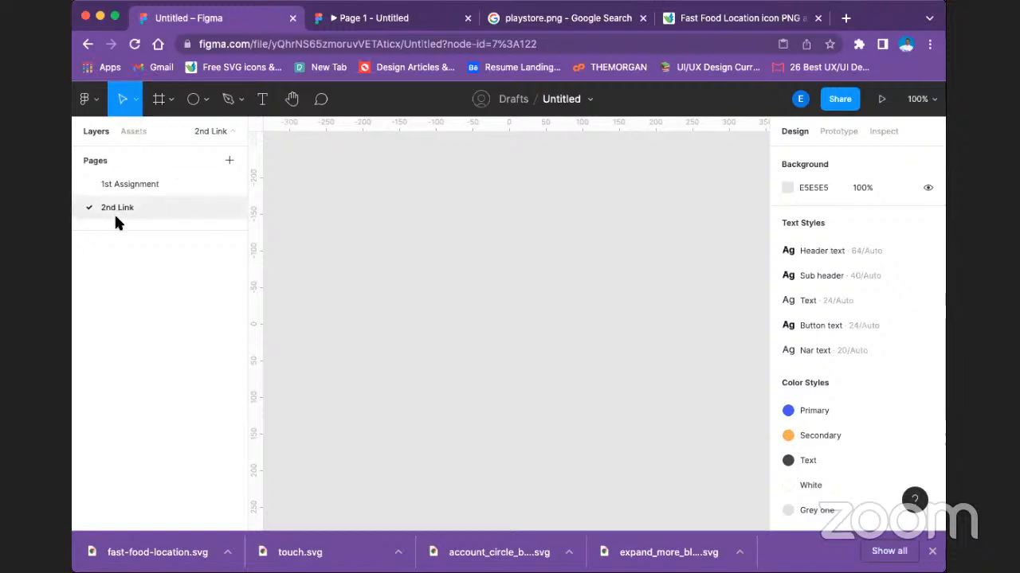
left_click(123, 181)
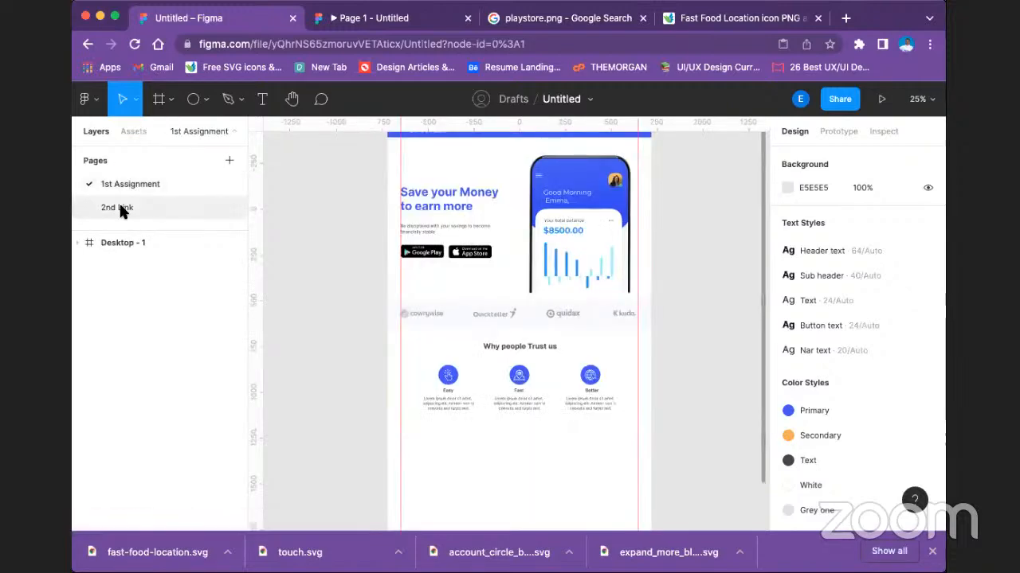
left_click(121, 207)
left_click(118, 184)
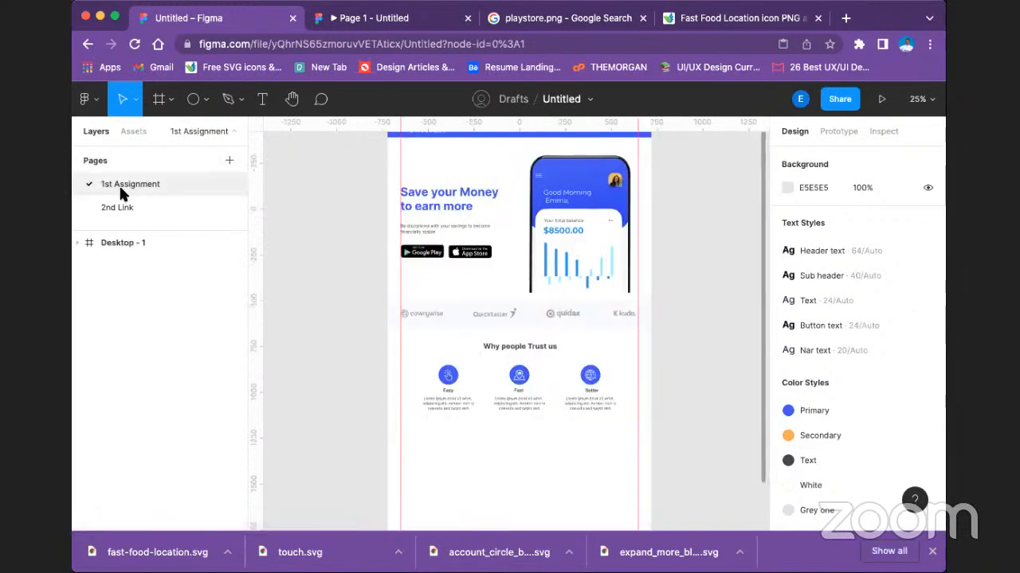
left_click(344, 19)
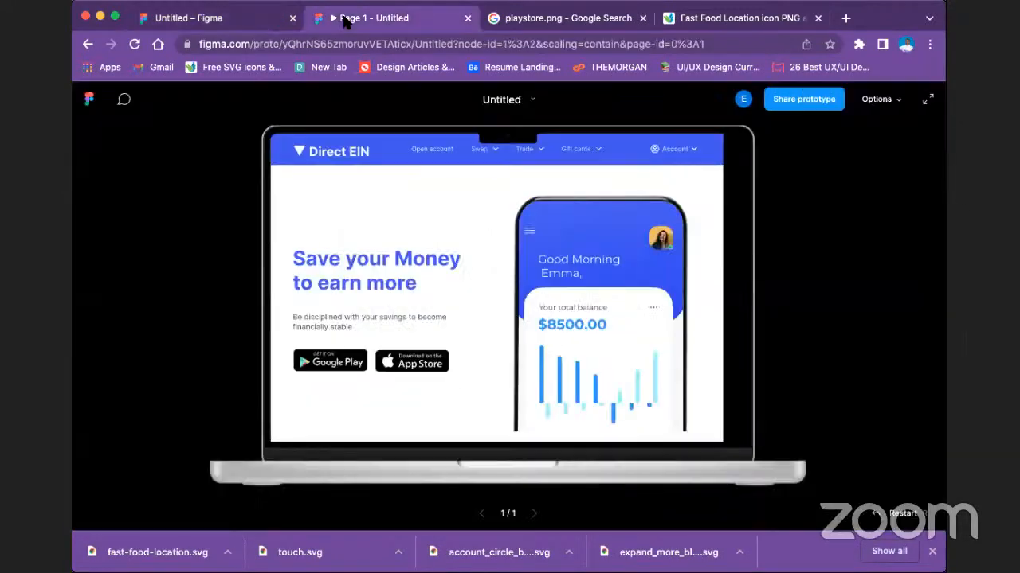
left_click(221, 26)
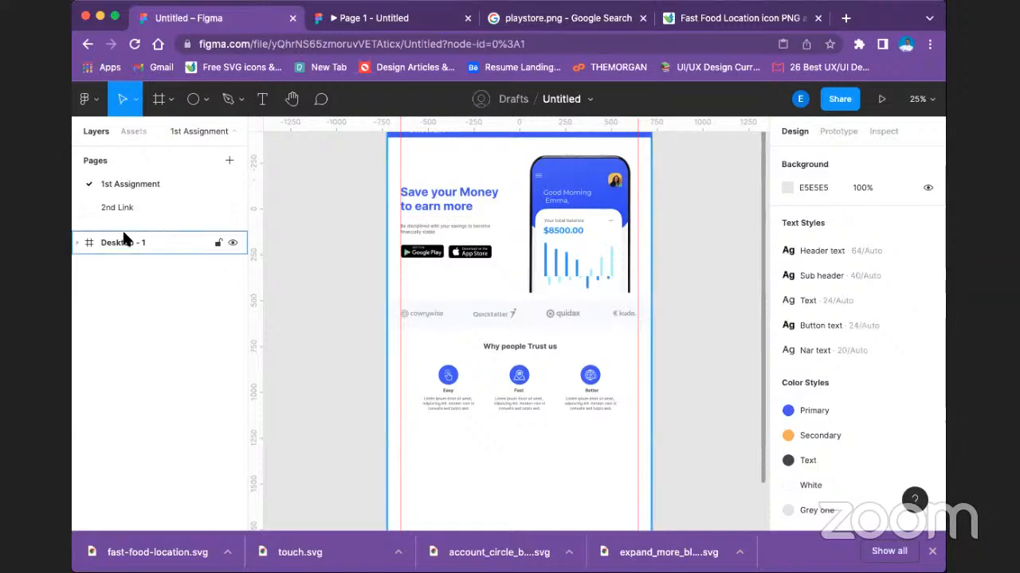
left_click(128, 208)
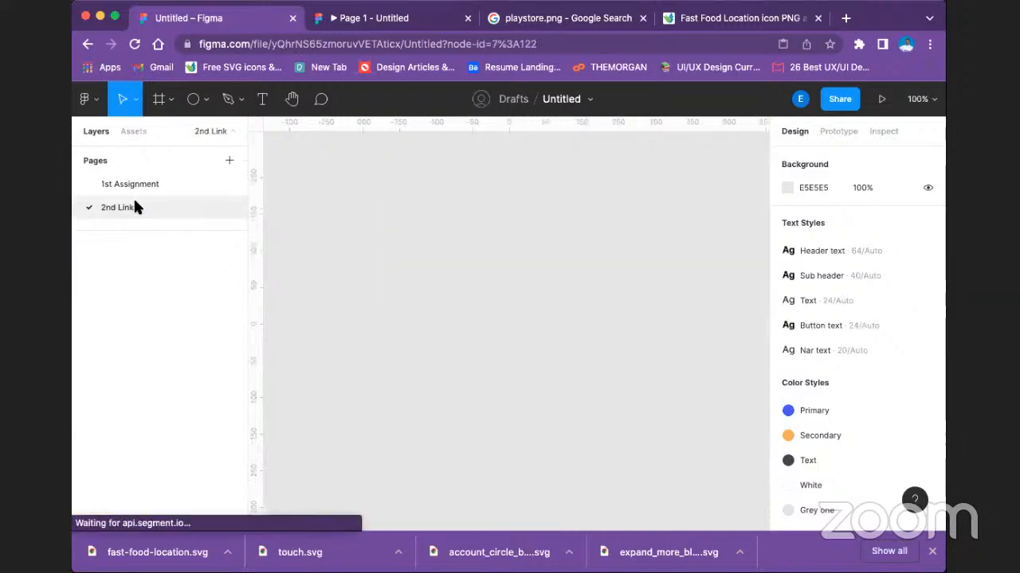
left_click(146, 185)
left_click(132, 208)
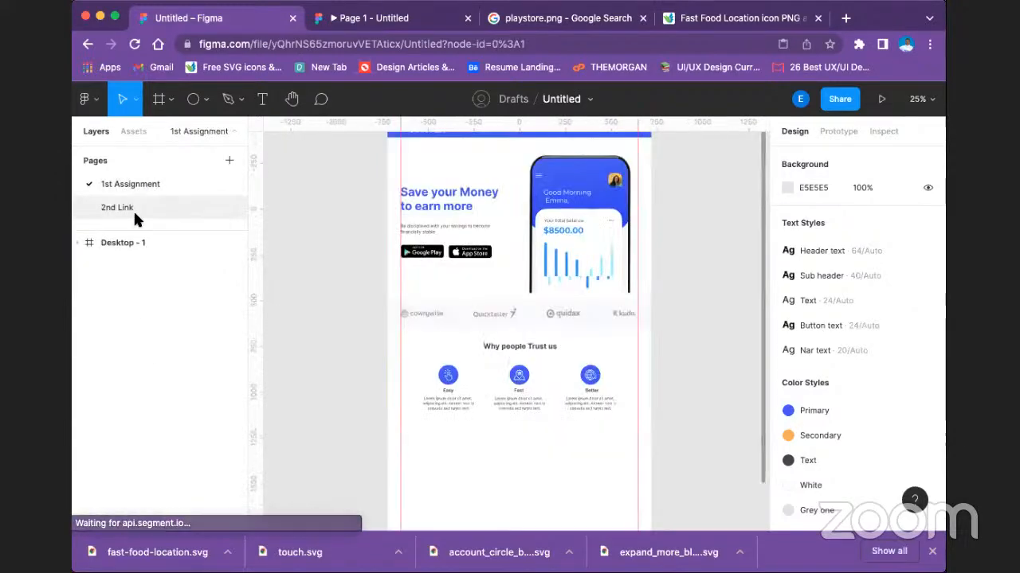
left_click(147, 183)
left_click(137, 208)
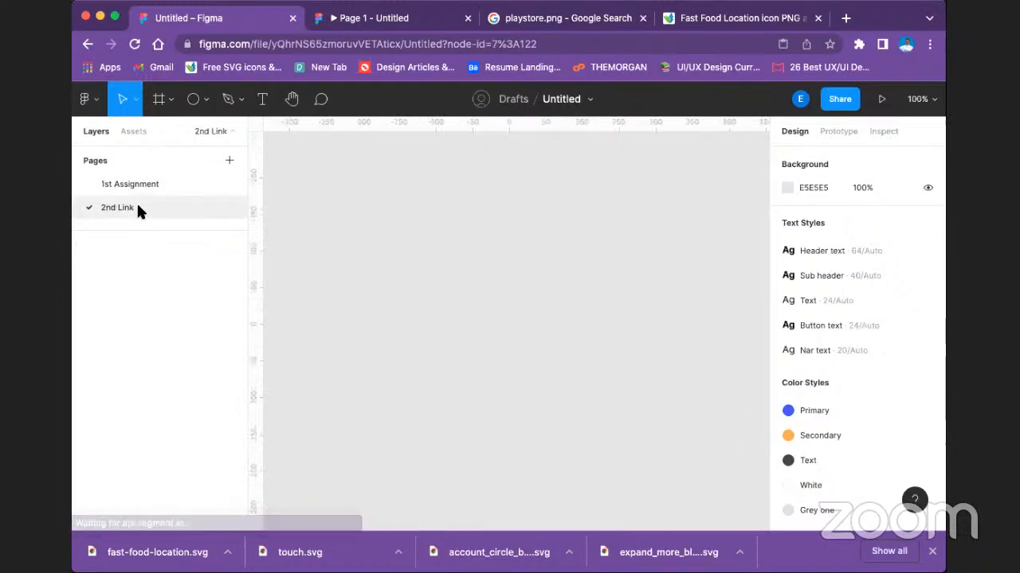
left_click(185, 184)
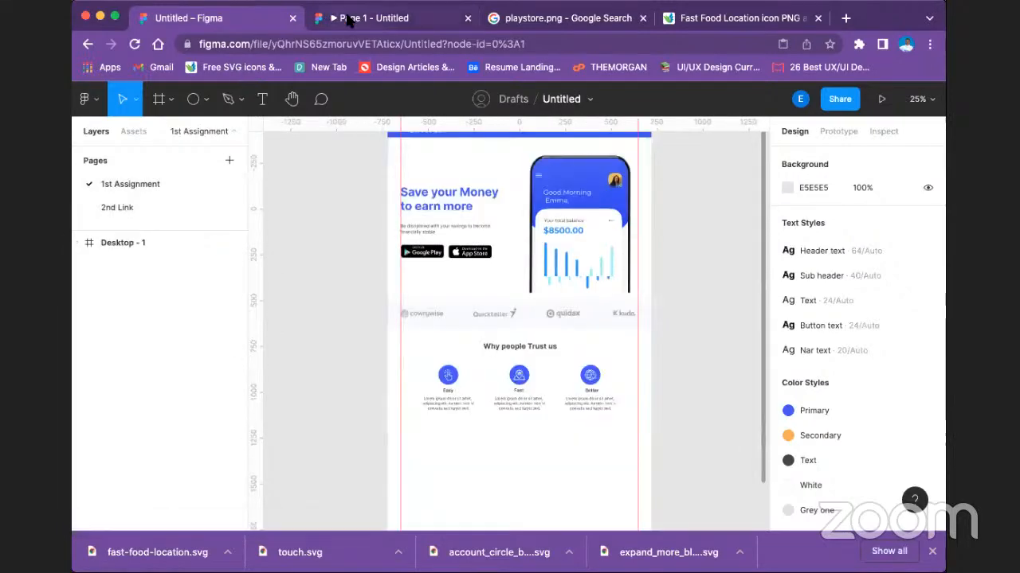
left_click(349, 17)
left_click(240, 17)
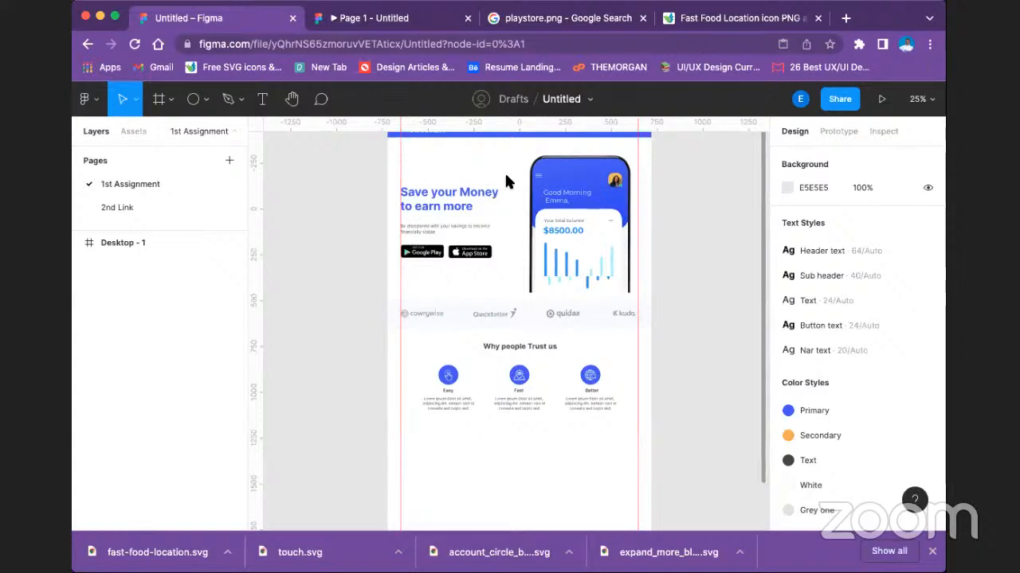
scroll(597, 301, "up", 3)
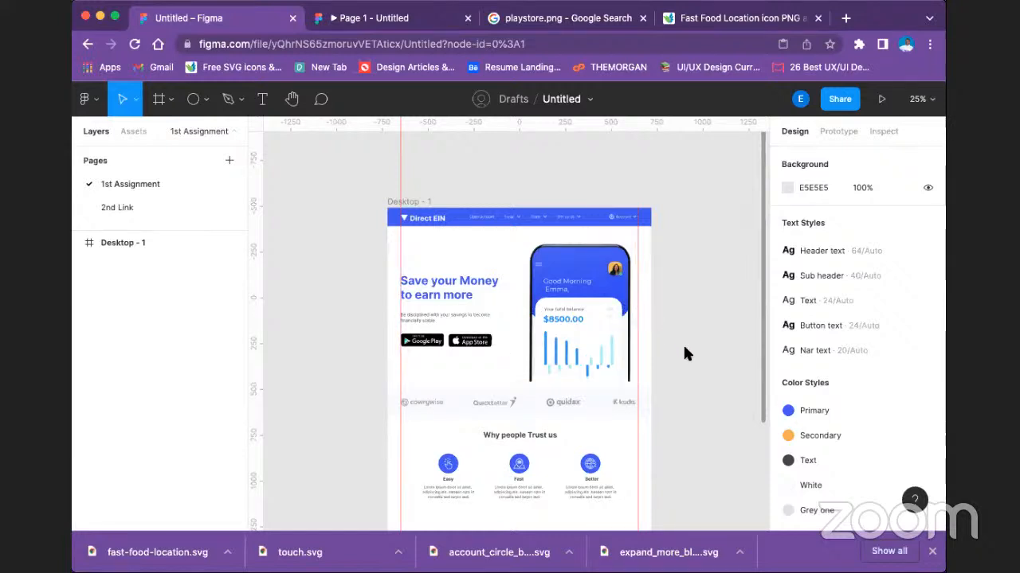
scroll(560, 296, "down", 3)
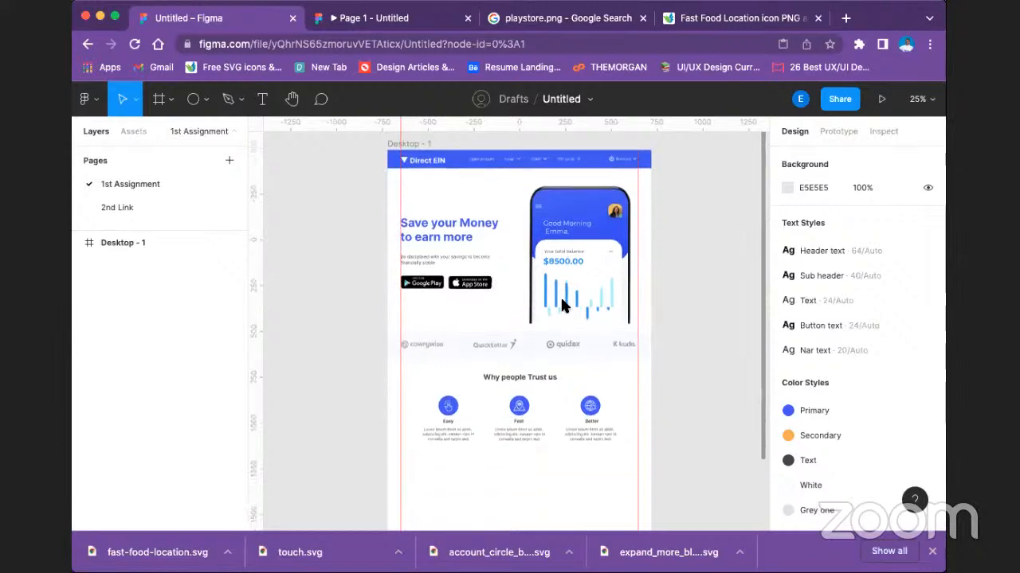
scroll(516, 253, "down", 1)
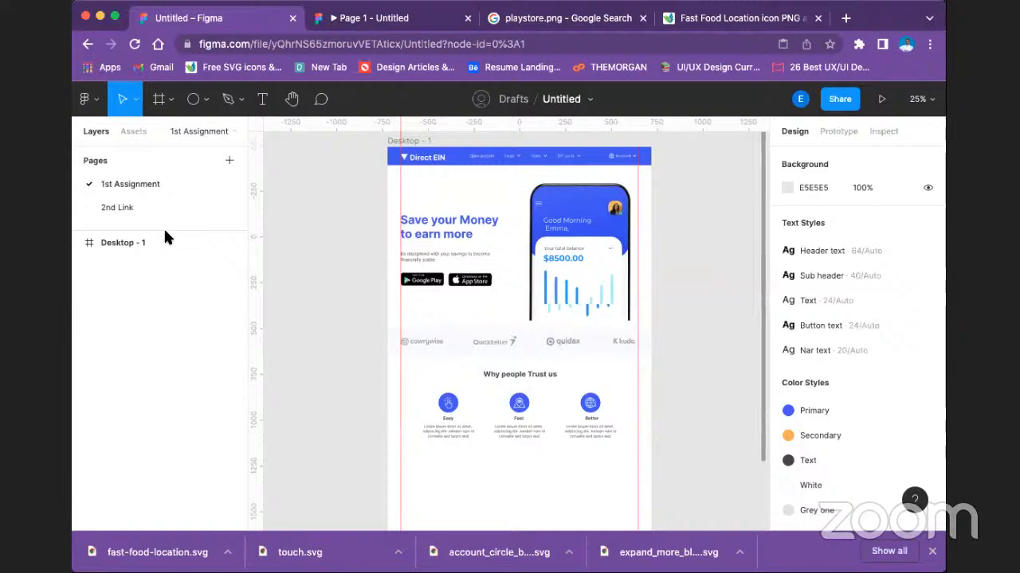
Search Google Images for "fintech dashboard" in the playstore.png search tab and preview the first Dribbble dashboard result.
left_click(604, 21)
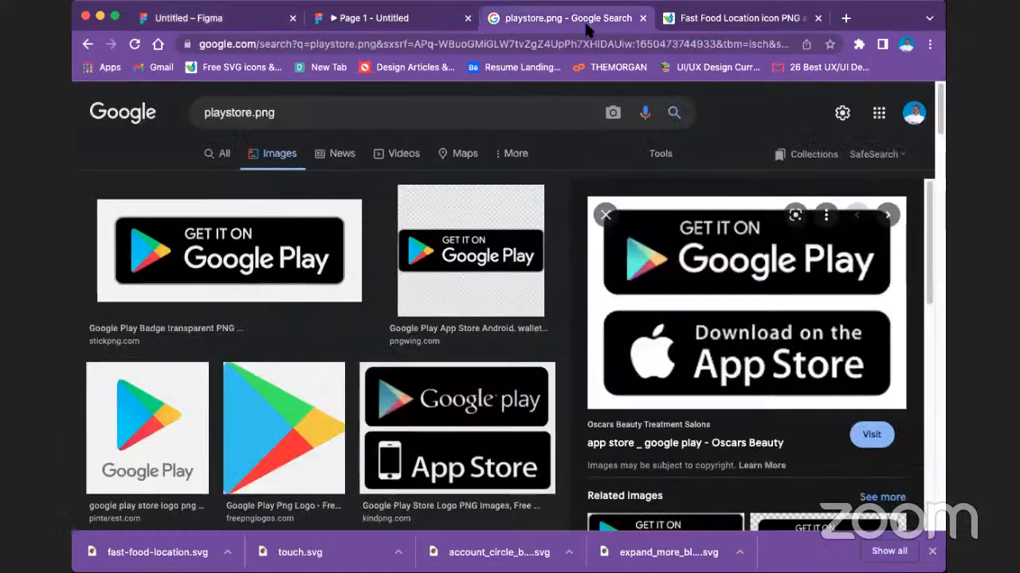
left_click(514, 50)
type("f")
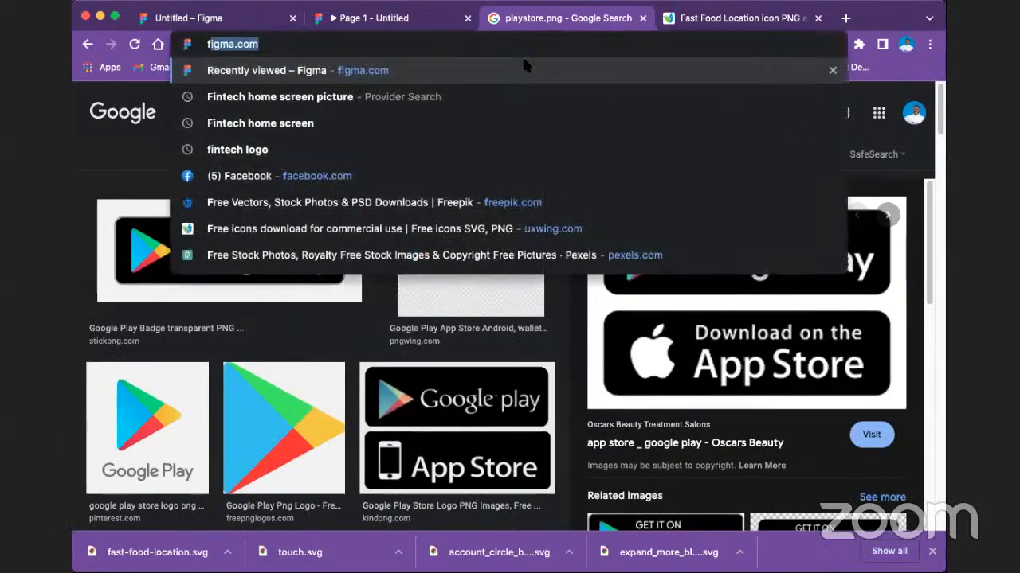
type("intech ")
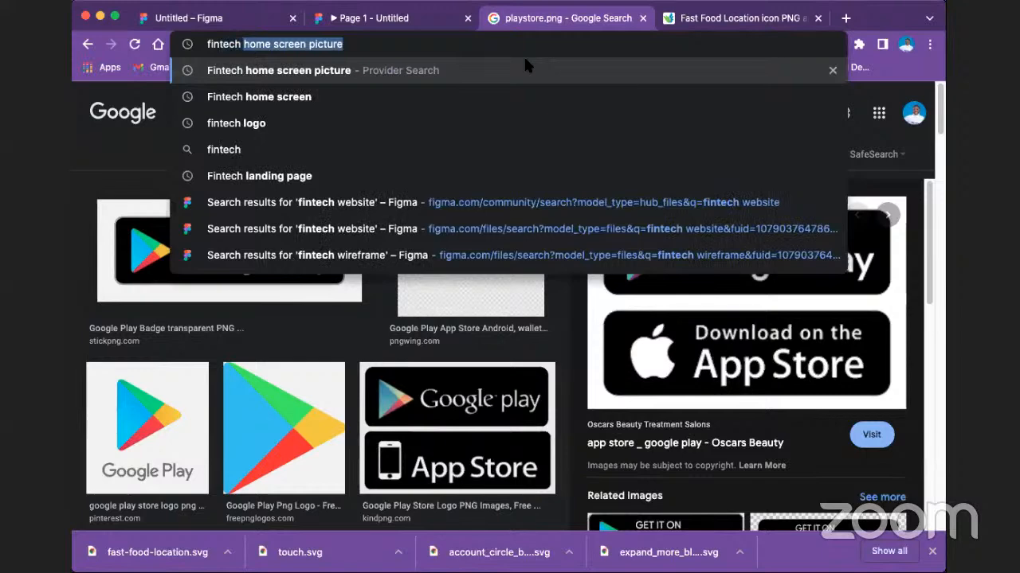
type("dashboa")
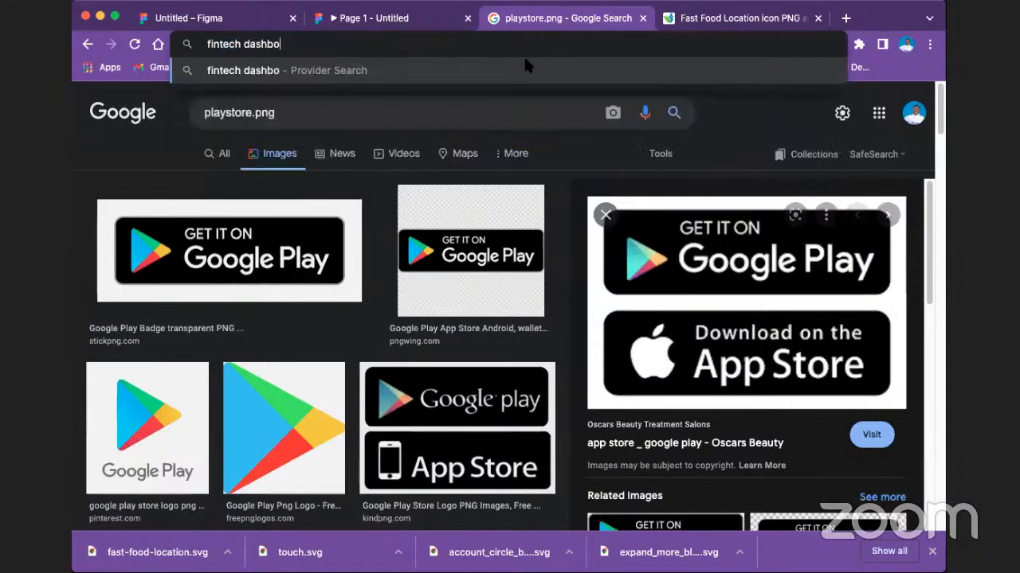
type("rd")
key("Return")
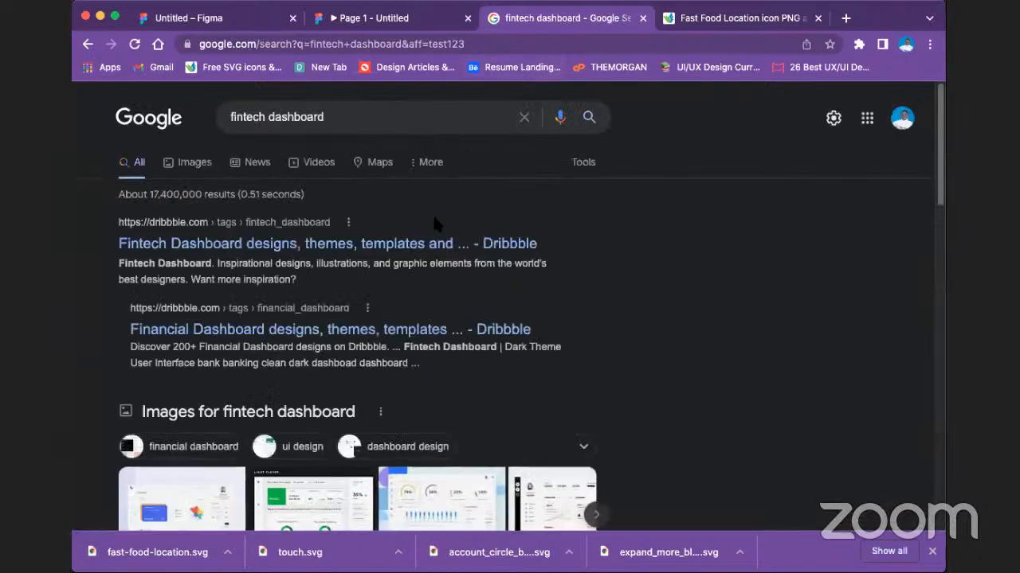
left_click(194, 163)
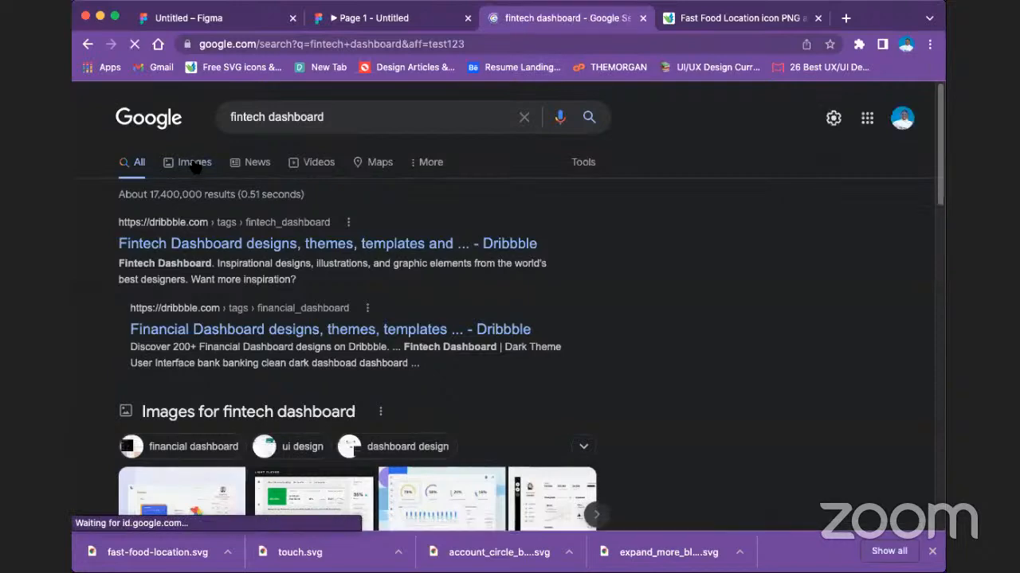
left_click(195, 172)
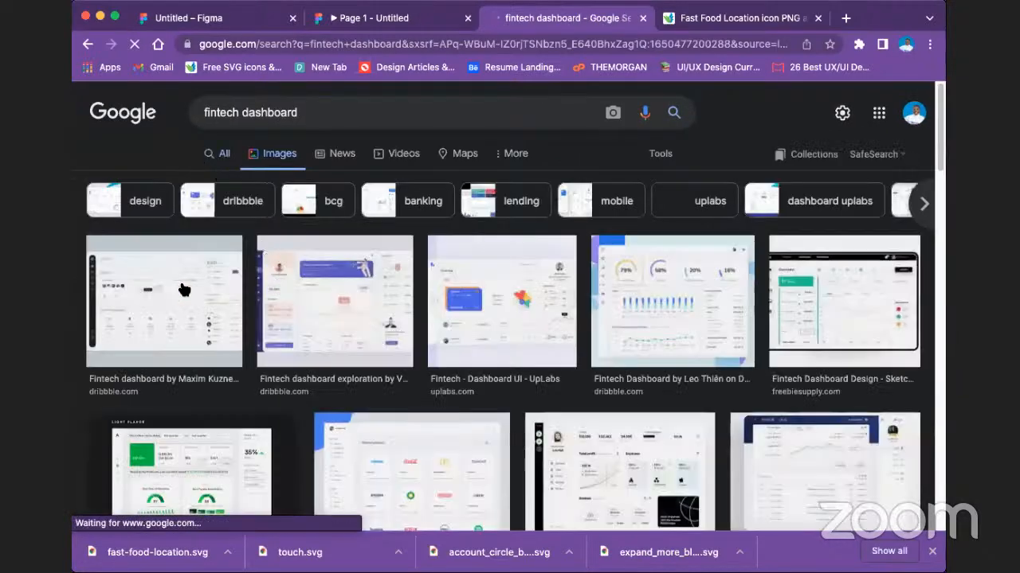
left_click(181, 289)
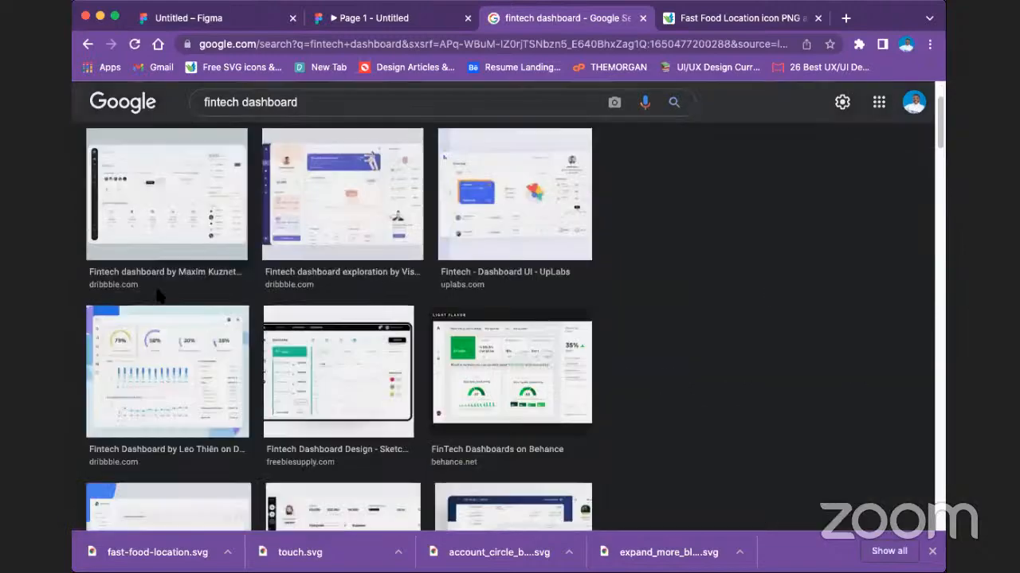
scroll(804, 275, "down", 3)
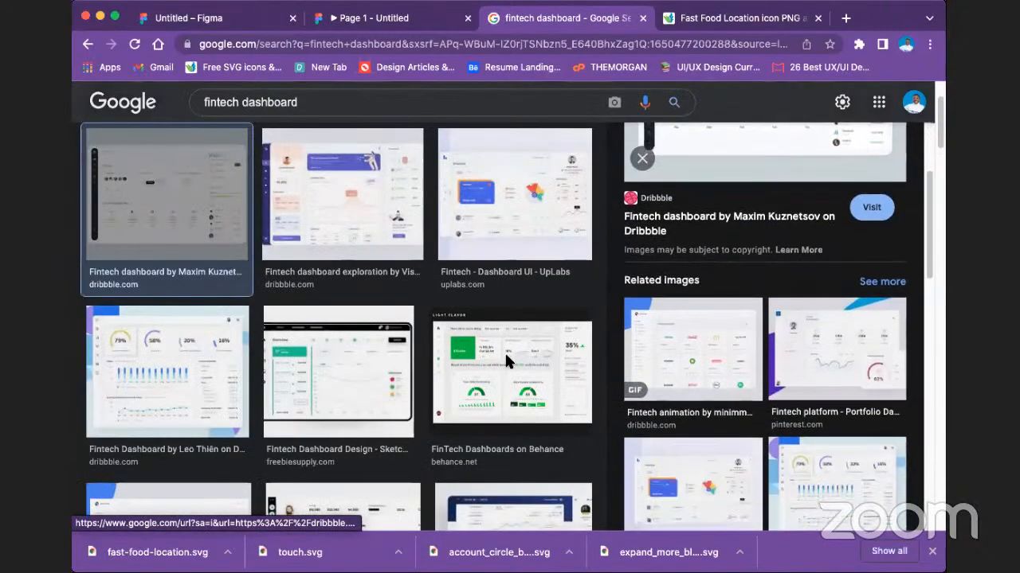
Browse the fintech dashboard image results and the related images of the previewed Dribbble dashboard for design references.
scroll(357, 396, "down", 5)
scroll(357, 396, "down", 3)
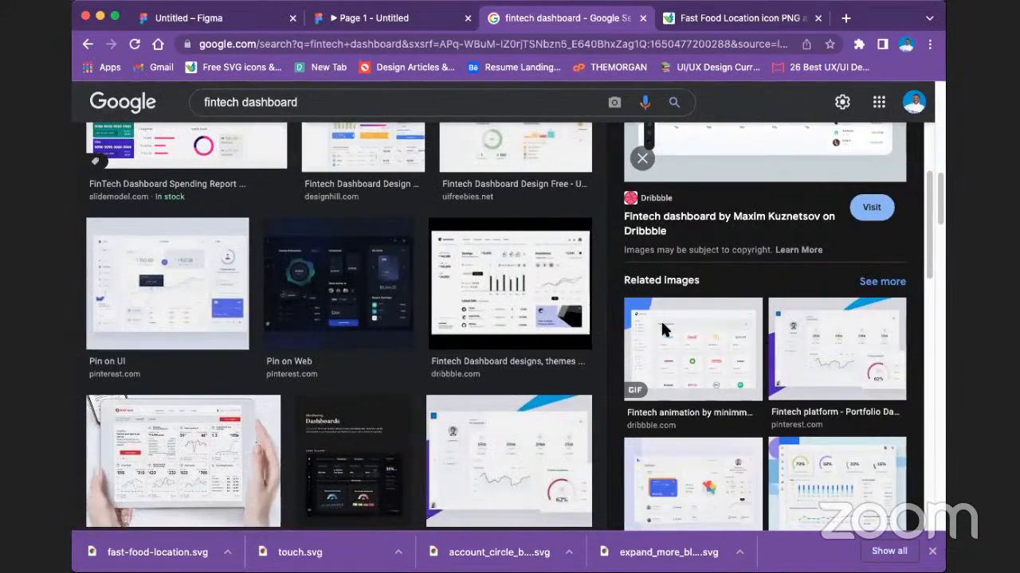
scroll(840, 426, "down", 5)
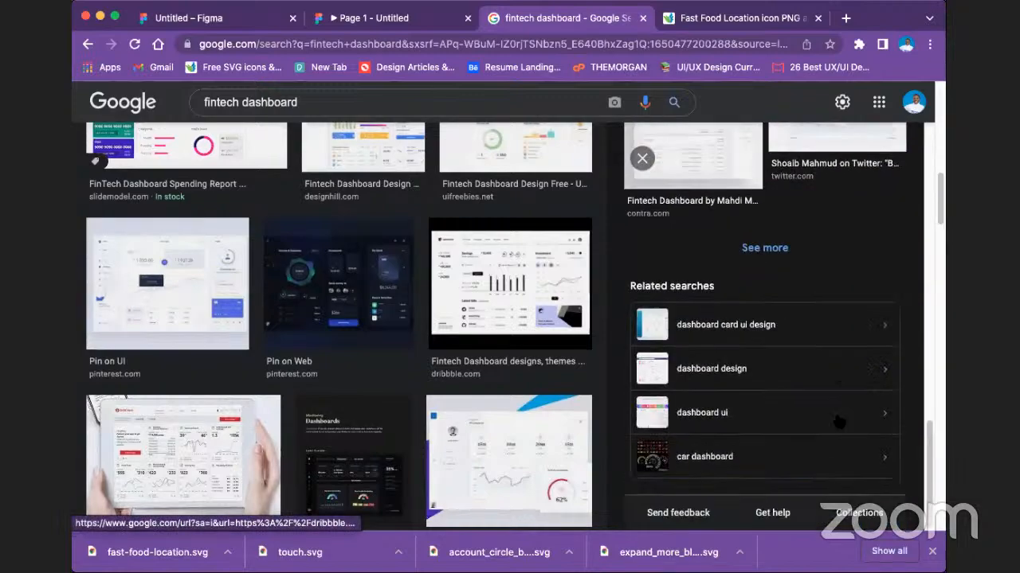
scroll(833, 183, "up", 6)
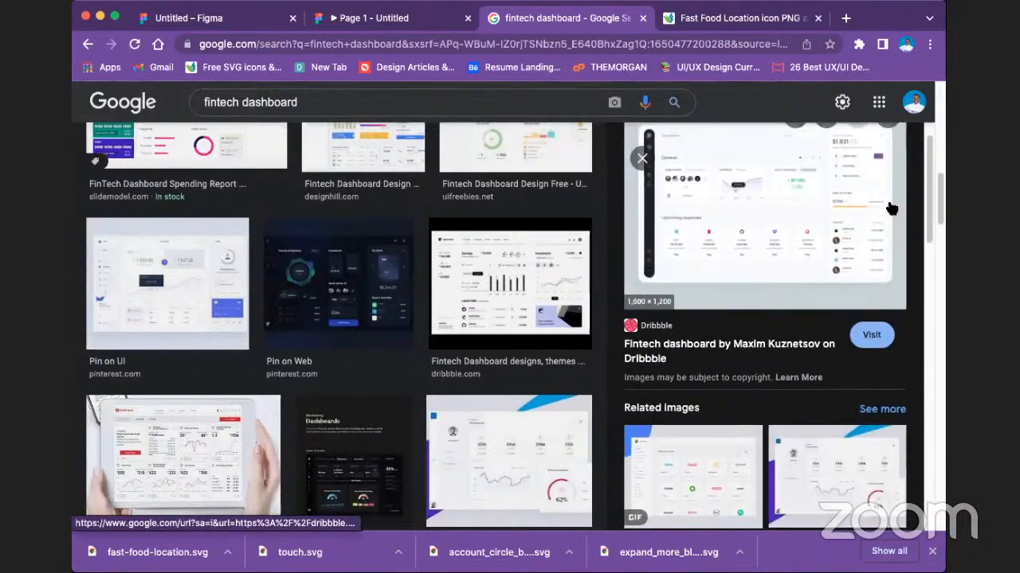
scroll(243, 317, "up", 6)
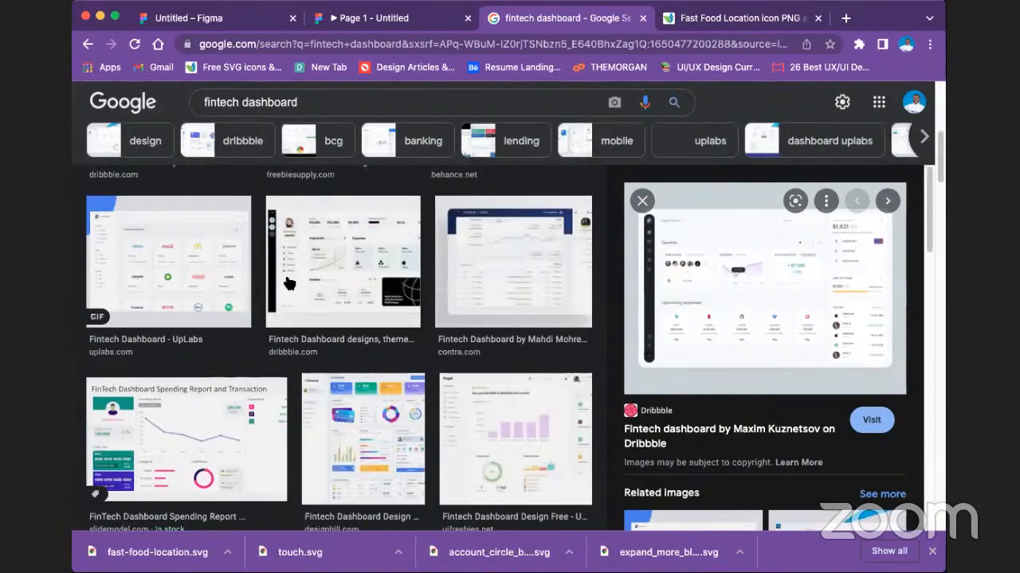
scroll(243, 317, "up", 3)
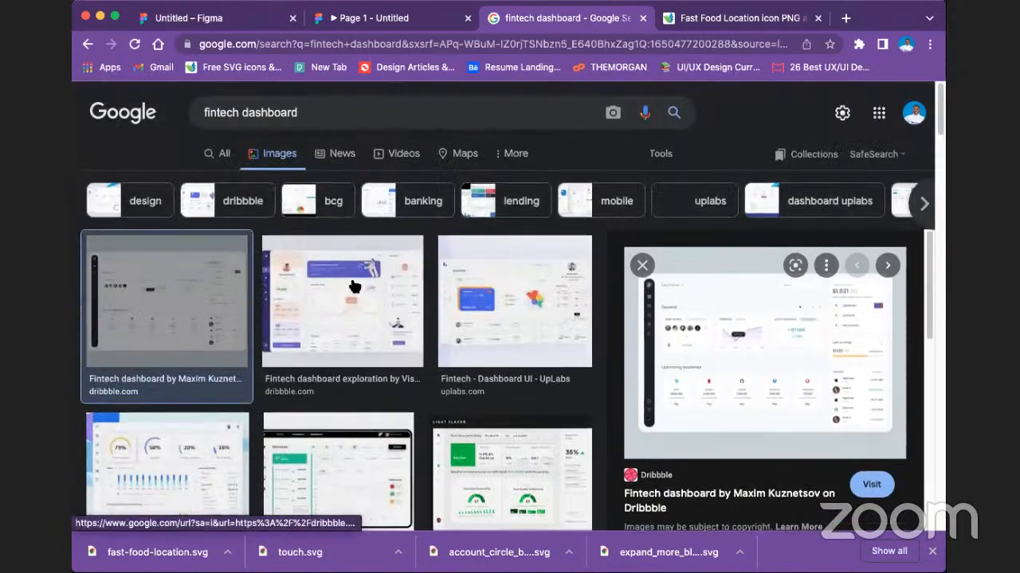
scroll(351, 285, "down", 5)
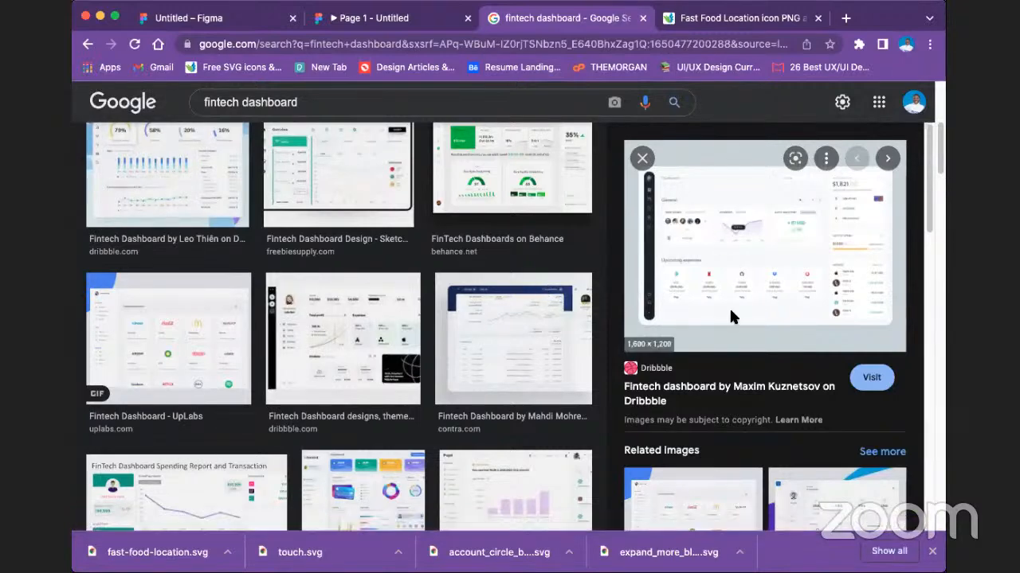
scroll(257, 337, "up", 1)
scroll(257, 339, "up", 5)
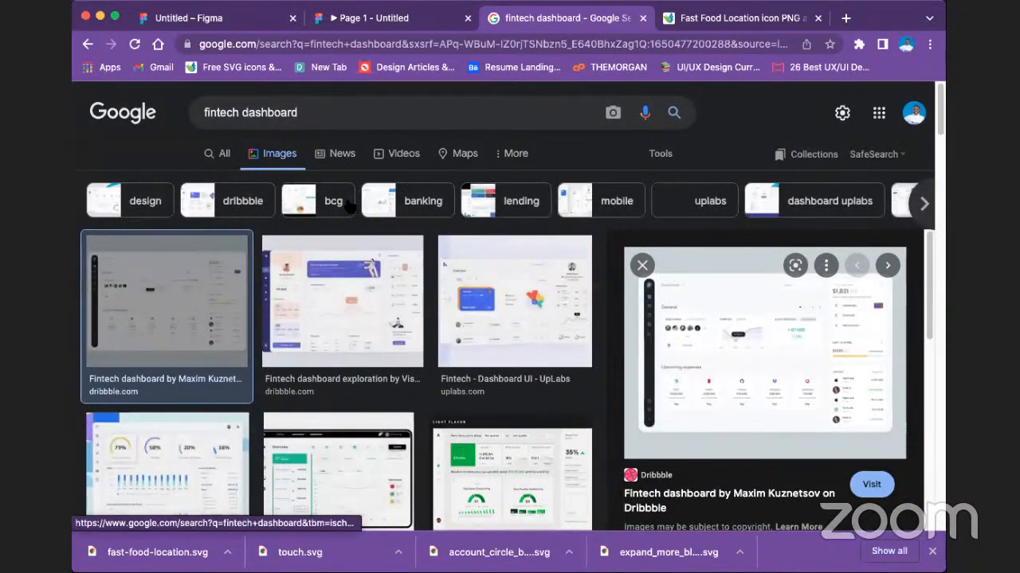